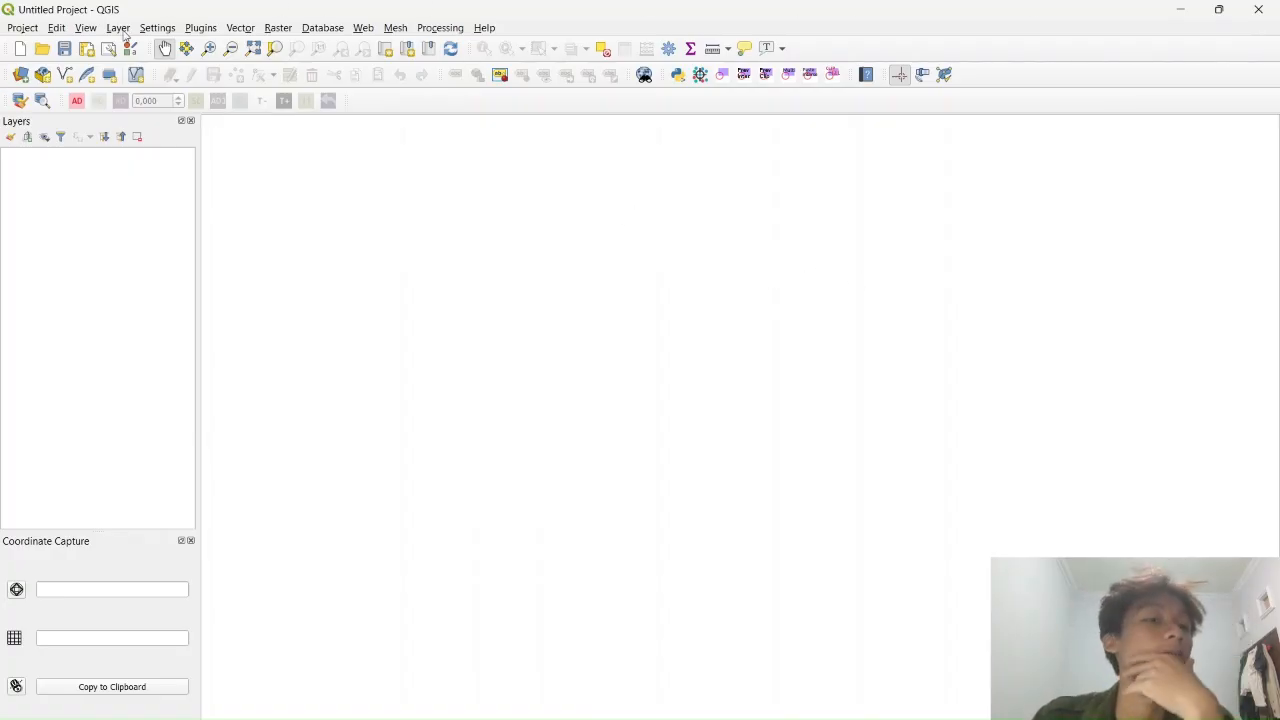
Browse the plugin manager's All, Not installed and Installed lists, then close it
left_click(208, 30)
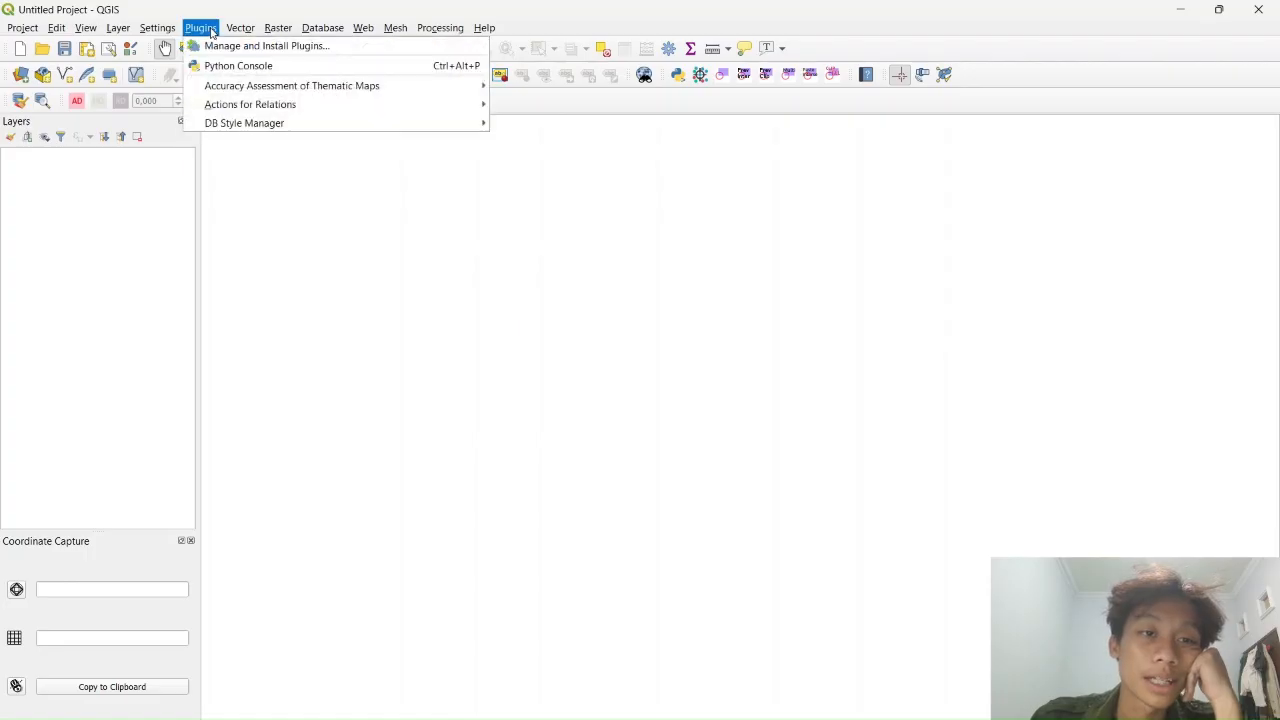
left_click(543, 7)
left_click(203, 30)
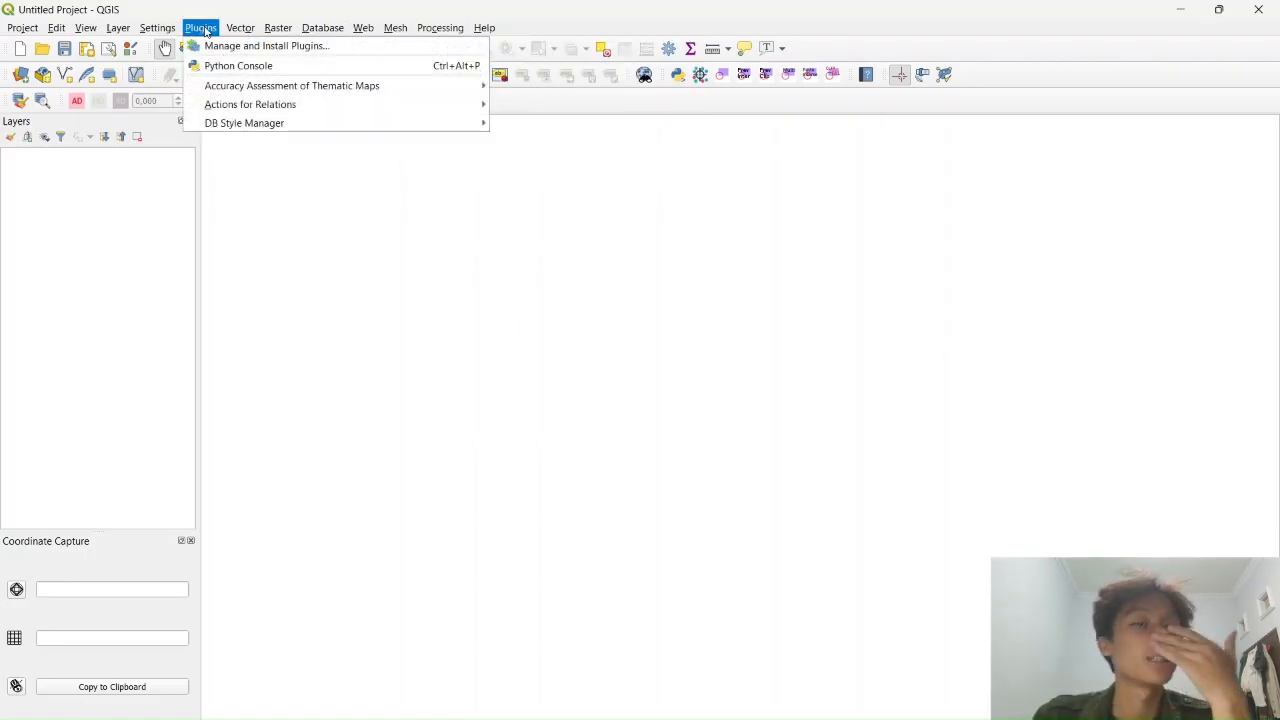
left_click(216, 46)
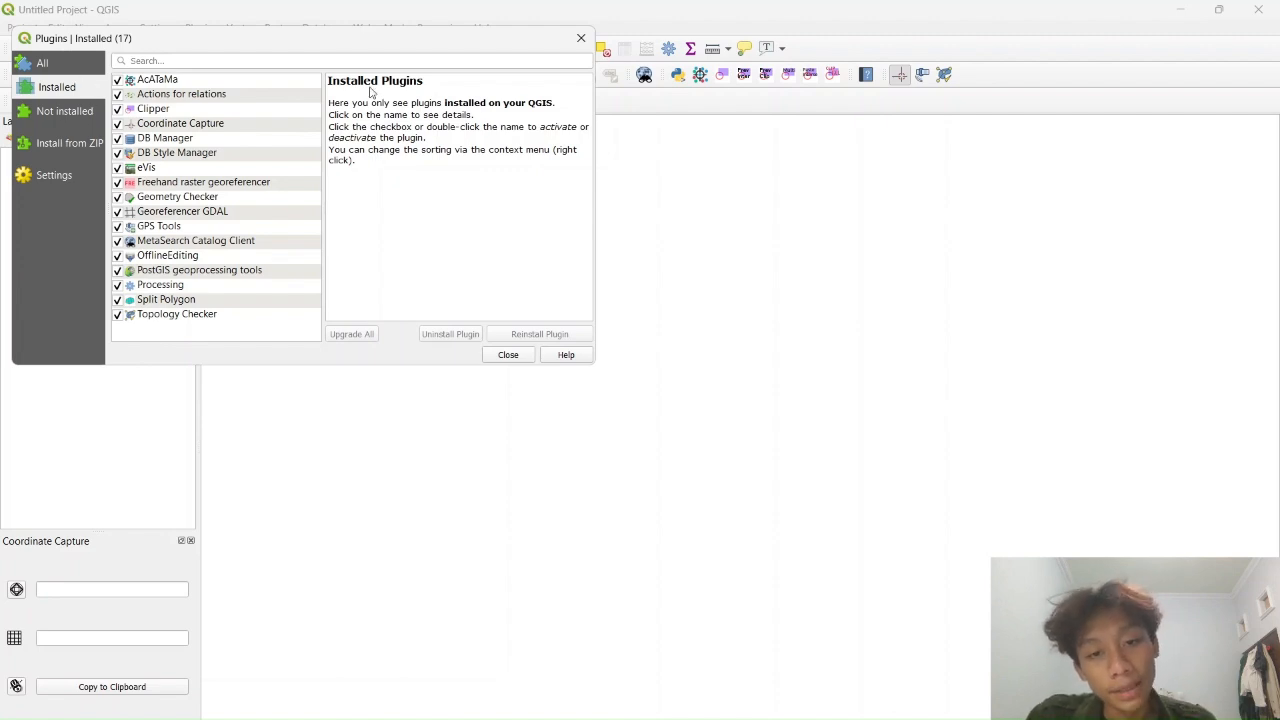
left_click(46, 65)
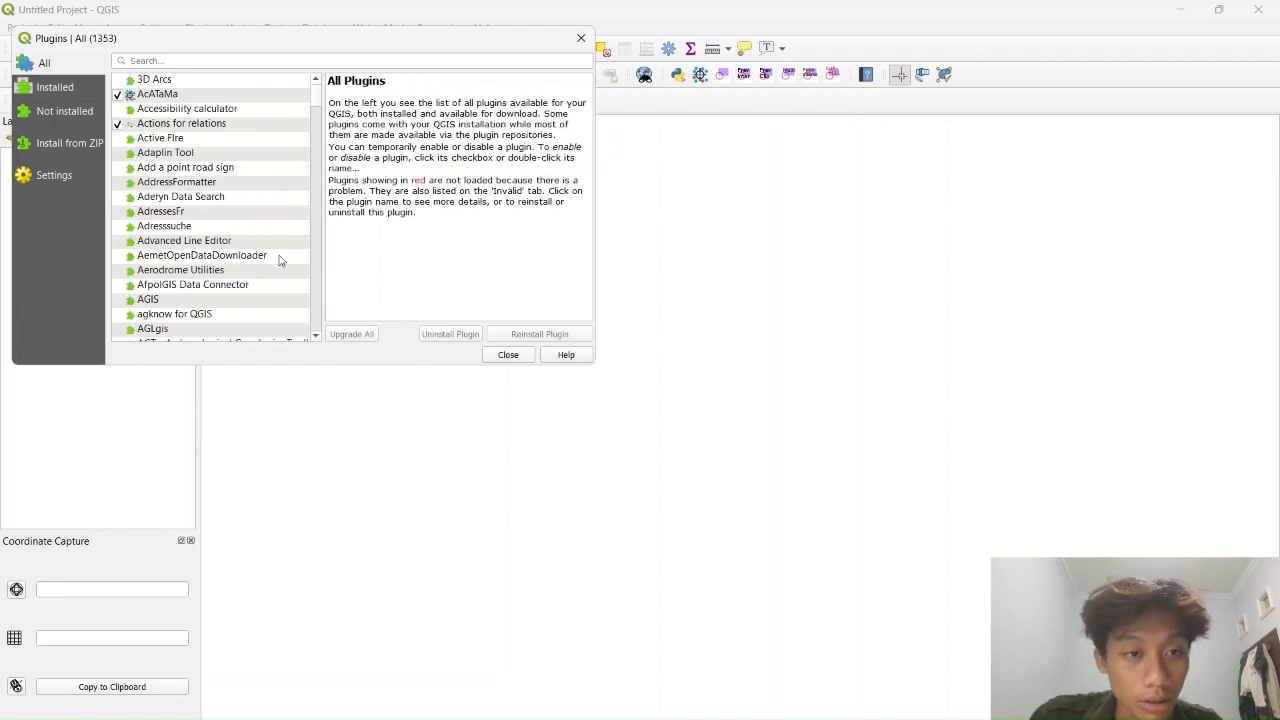
left_click(180, 168)
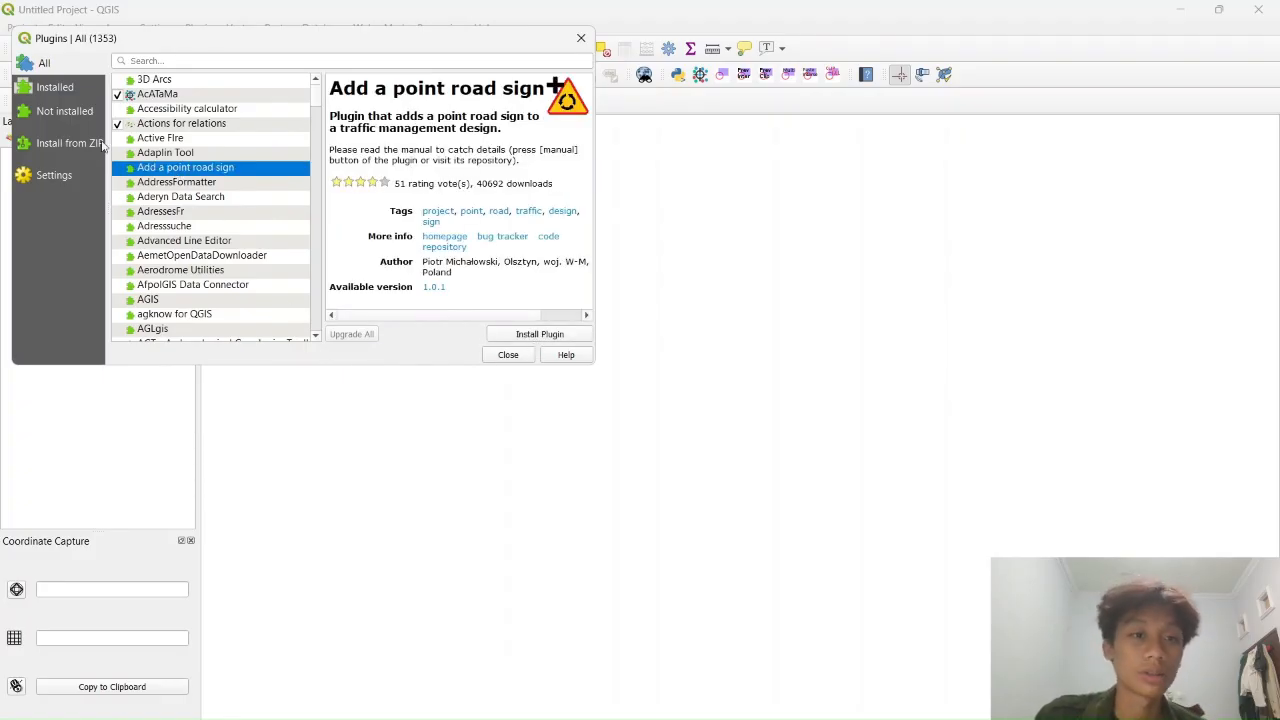
left_click(46, 114)
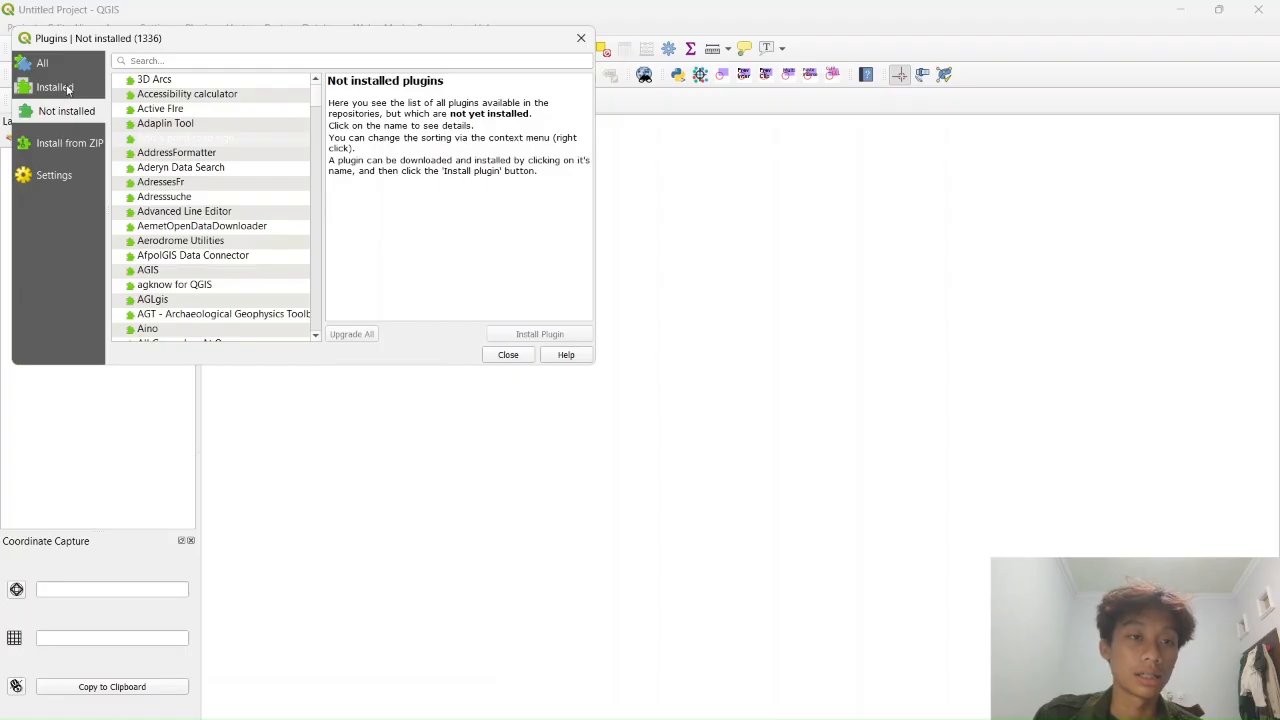
left_click(66, 88)
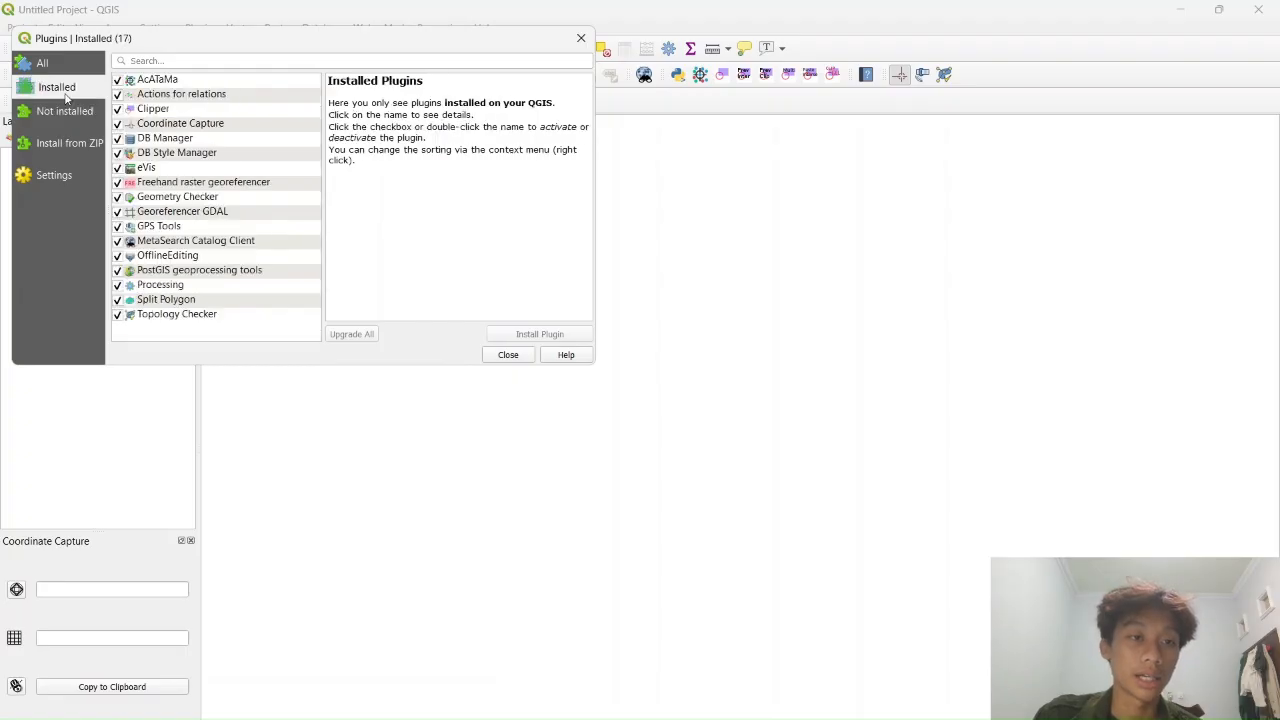
left_click(581, 39)
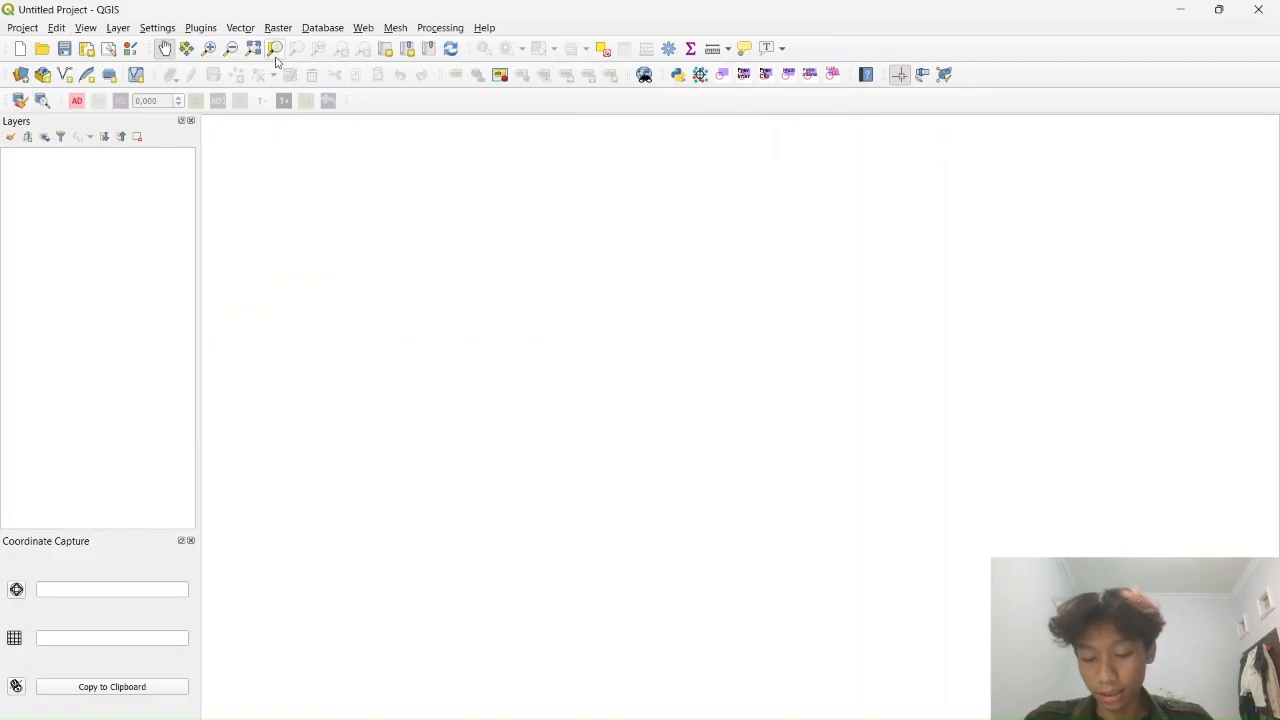
Launch the Georeferencer from the Raster menu
left_click(112, 28)
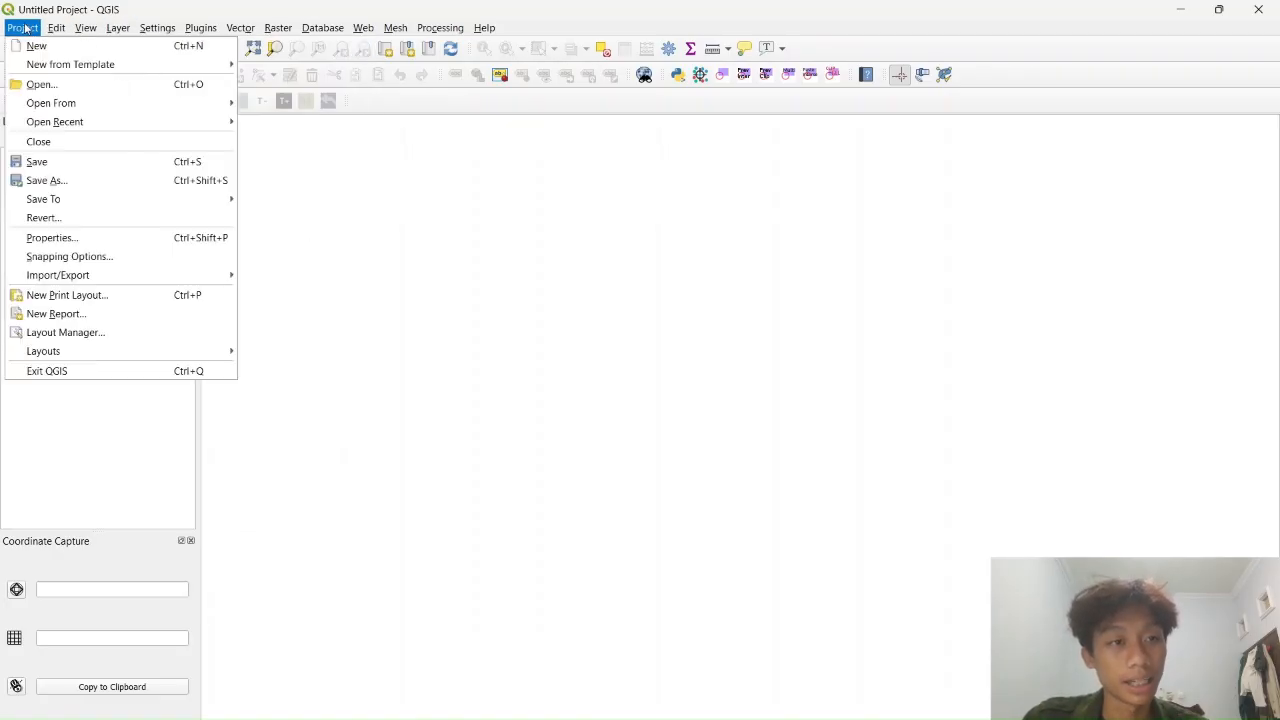
mouse_move(248, 38)
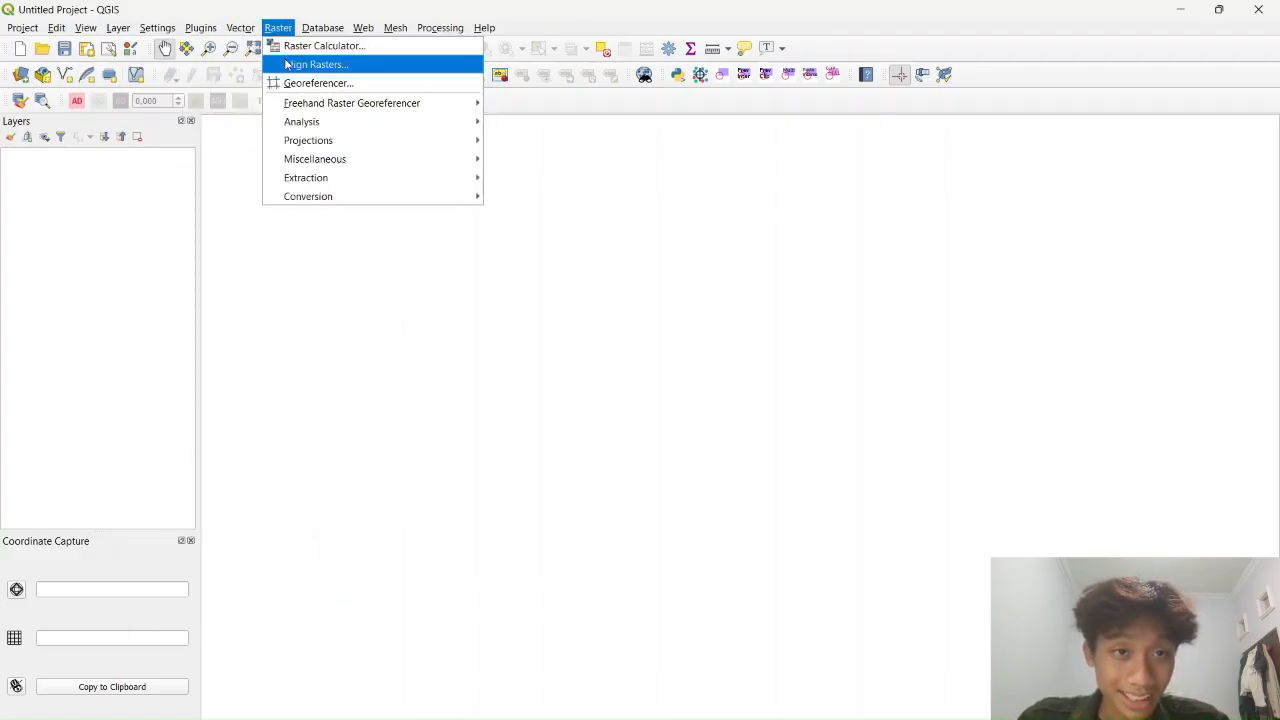
left_click(297, 85)
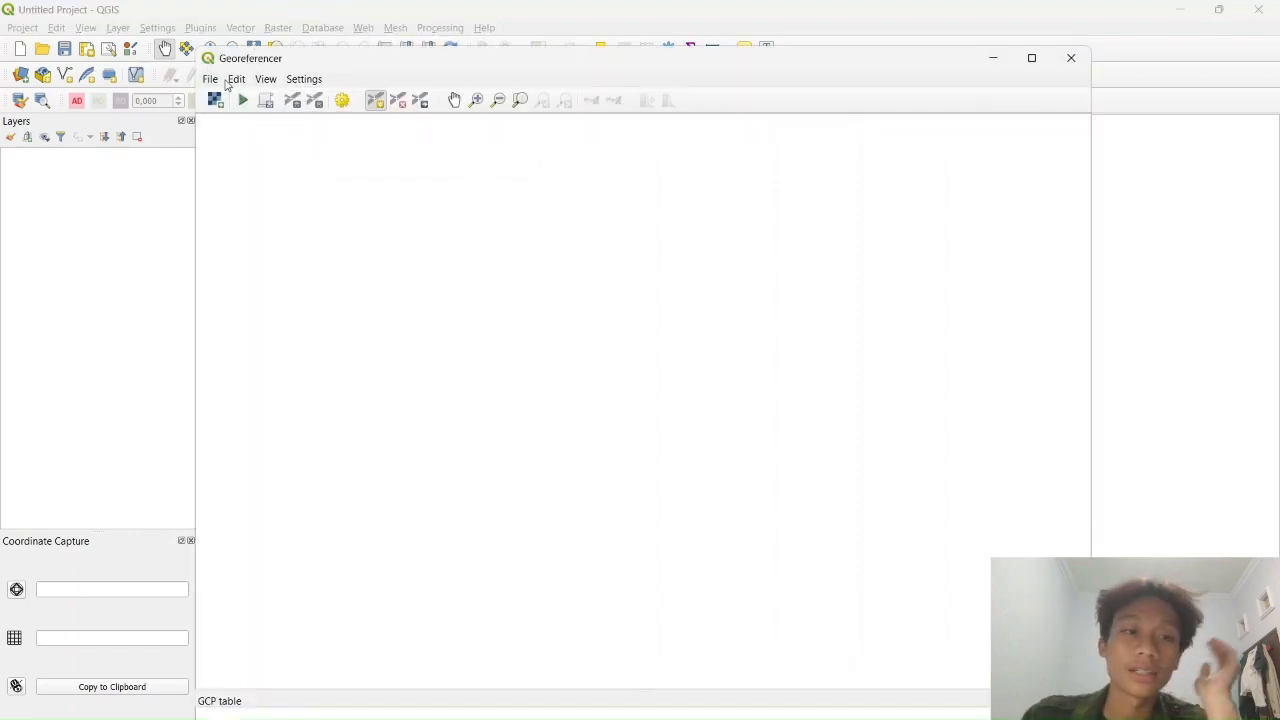
Start opening a raster and browse the ACARA 7 and ACARA 3 folders
left_click(212, 82)
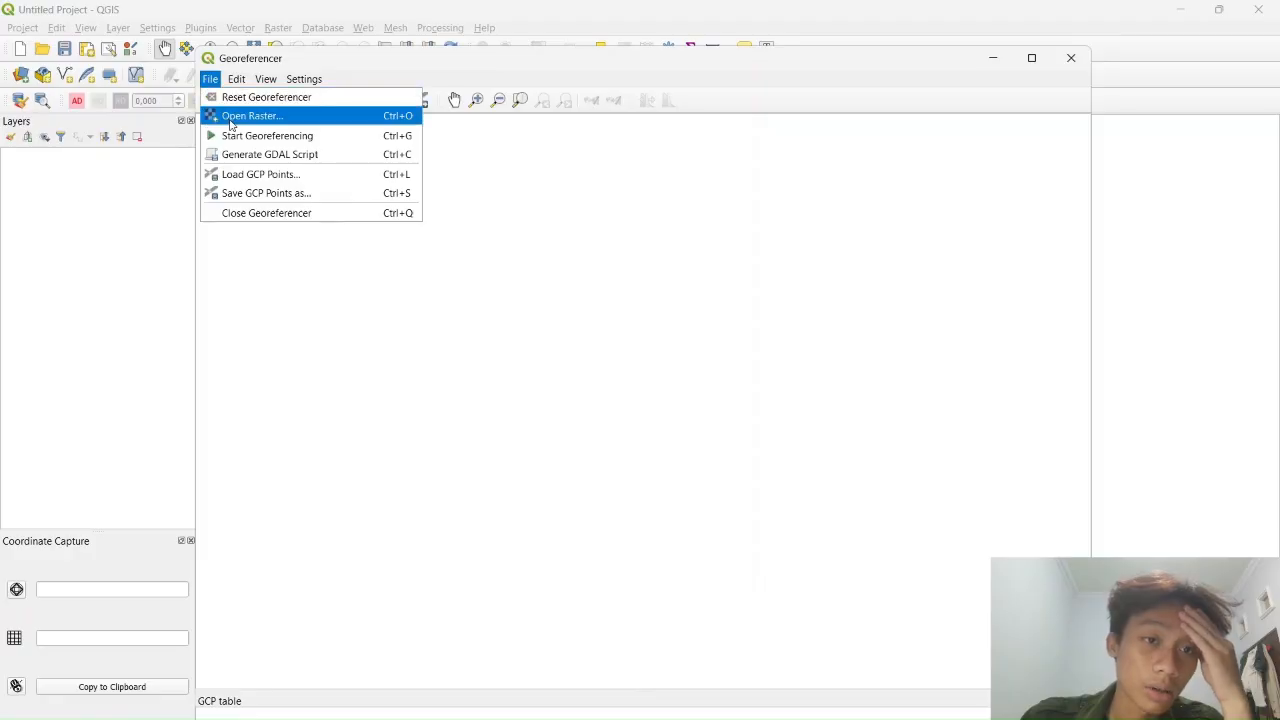
left_click(230, 116)
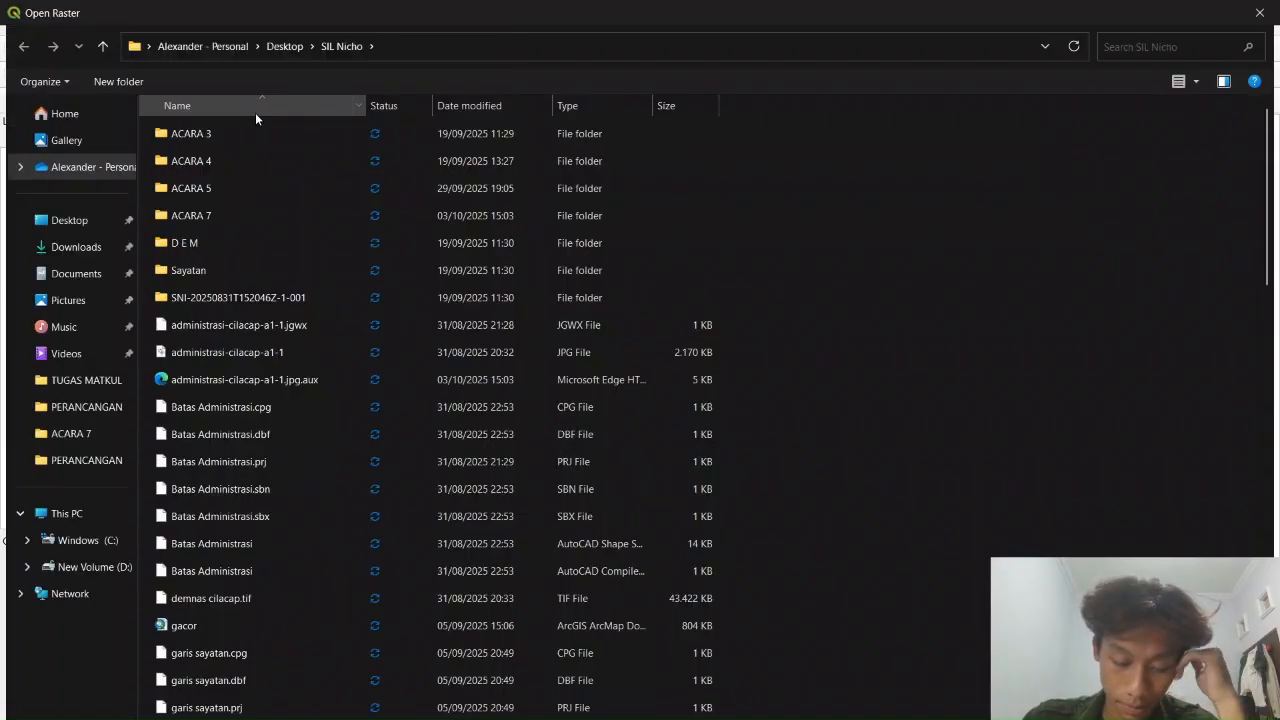
double_click(233, 219)
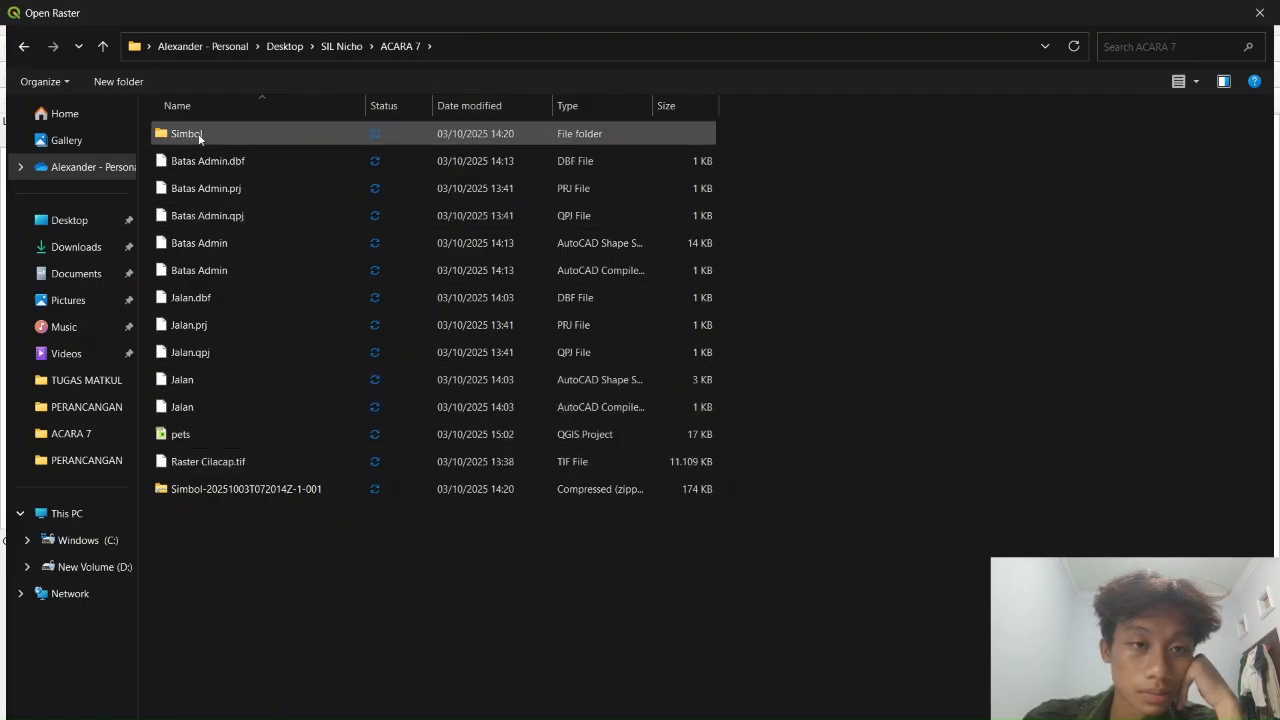
left_click(341, 46)
double_click(234, 134)
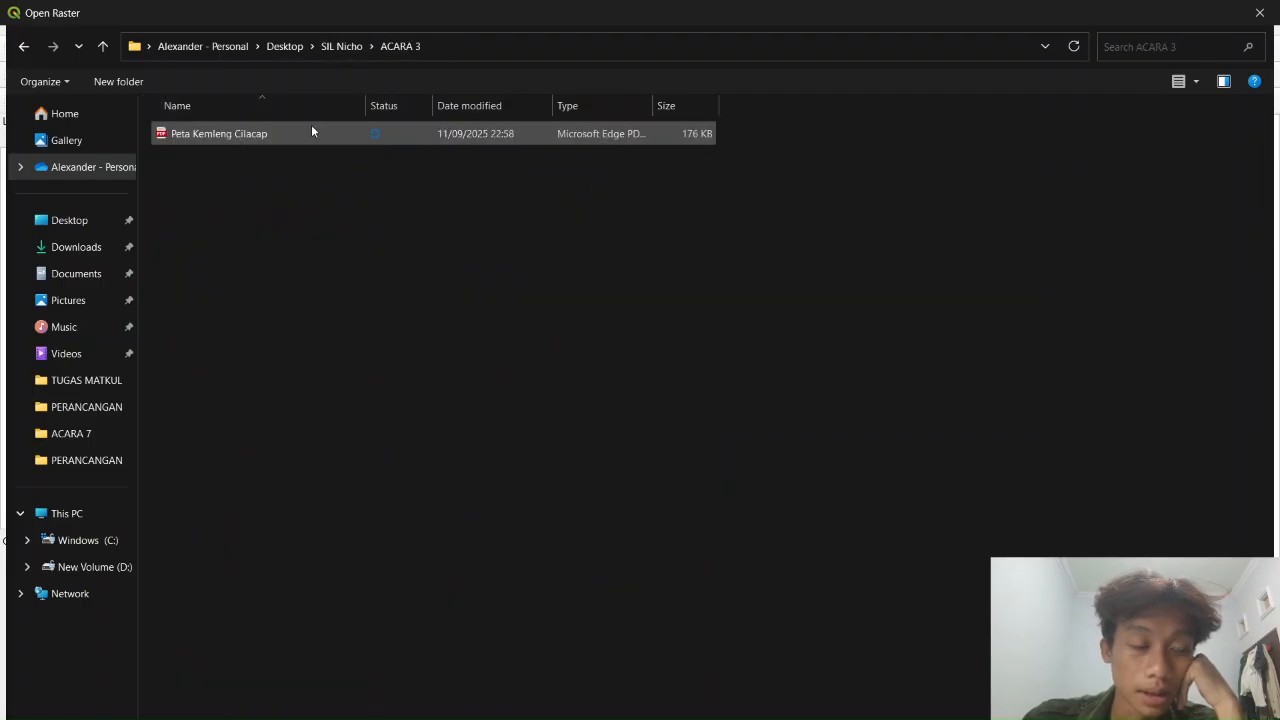
left_click(333, 50)
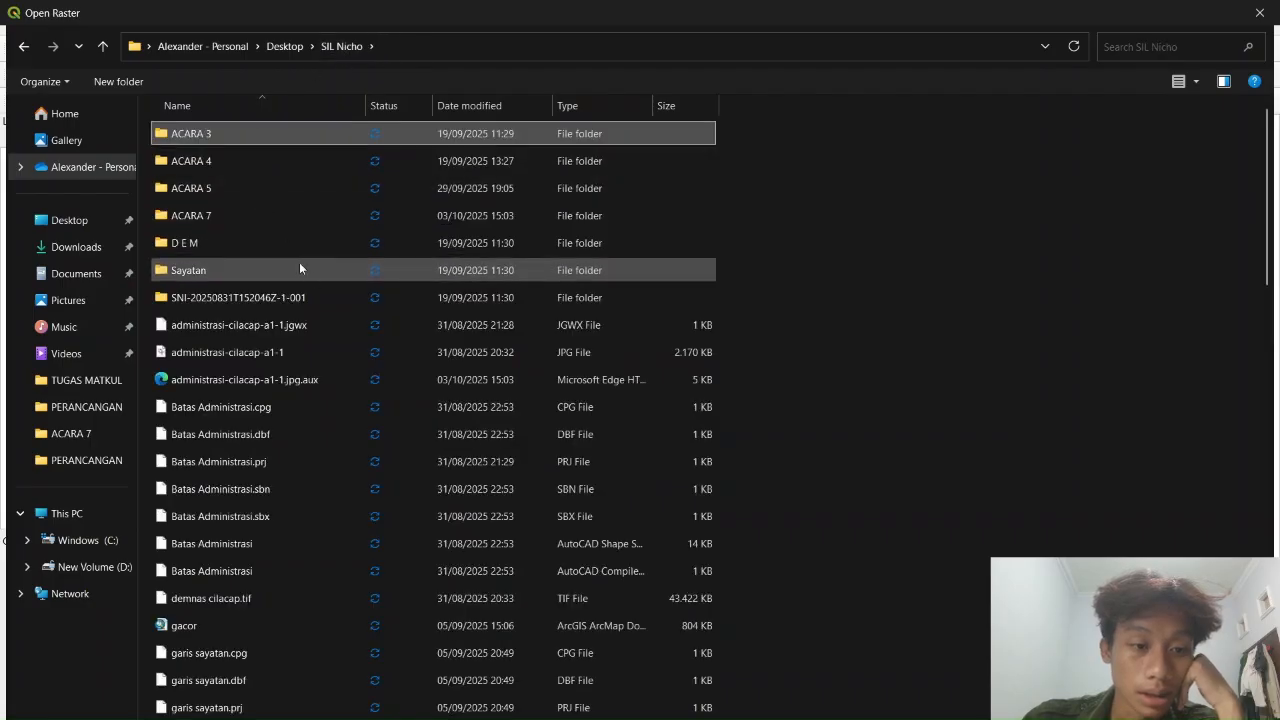
scroll(336, 285, "down", 15)
scroll(337, 282, "down", 6)
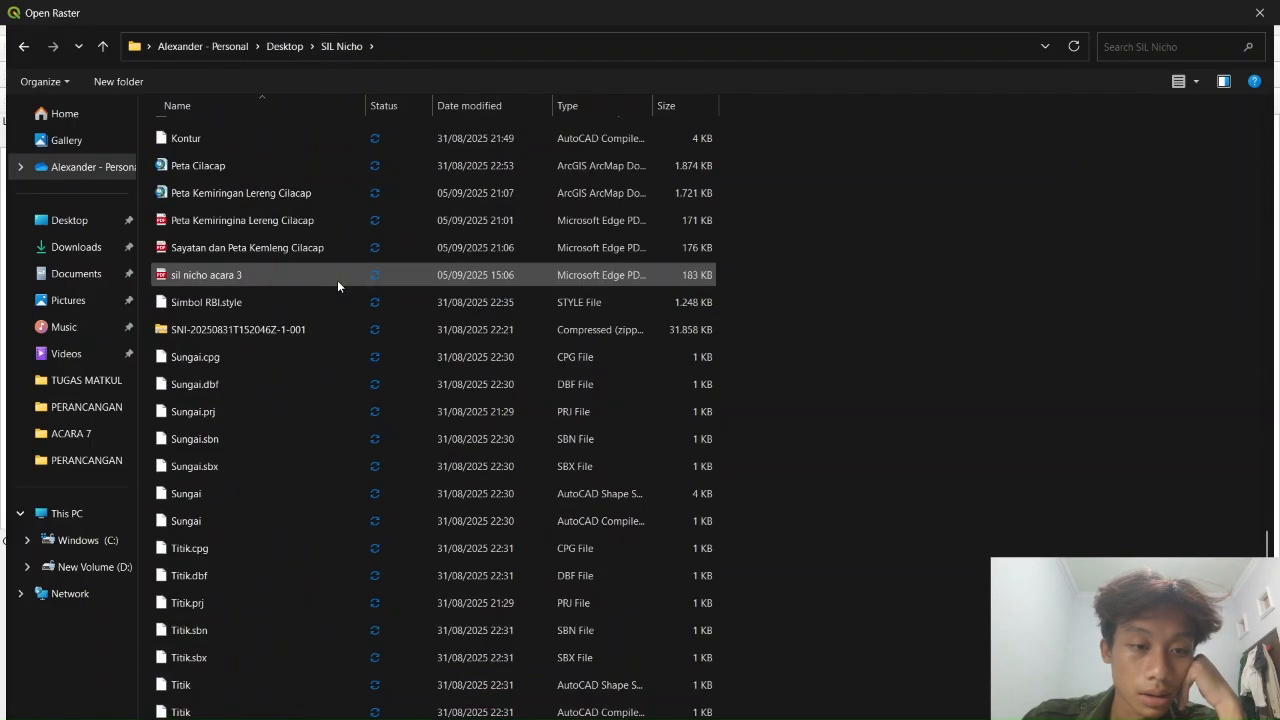
scroll(337, 280, "up", 1)
Search the folder for 'jpg' and open administrasi-cilacap-a1-1.jpg
left_click(1188, 48)
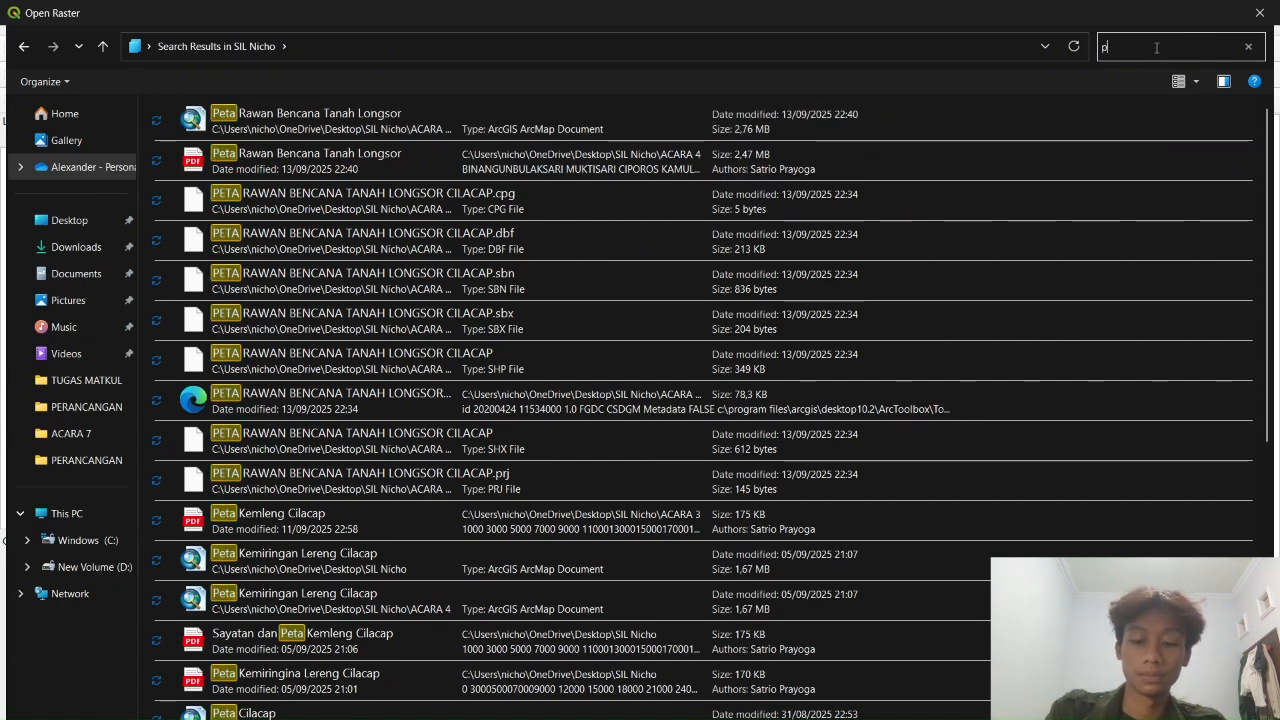
key("BackSpace")
type("jpg")
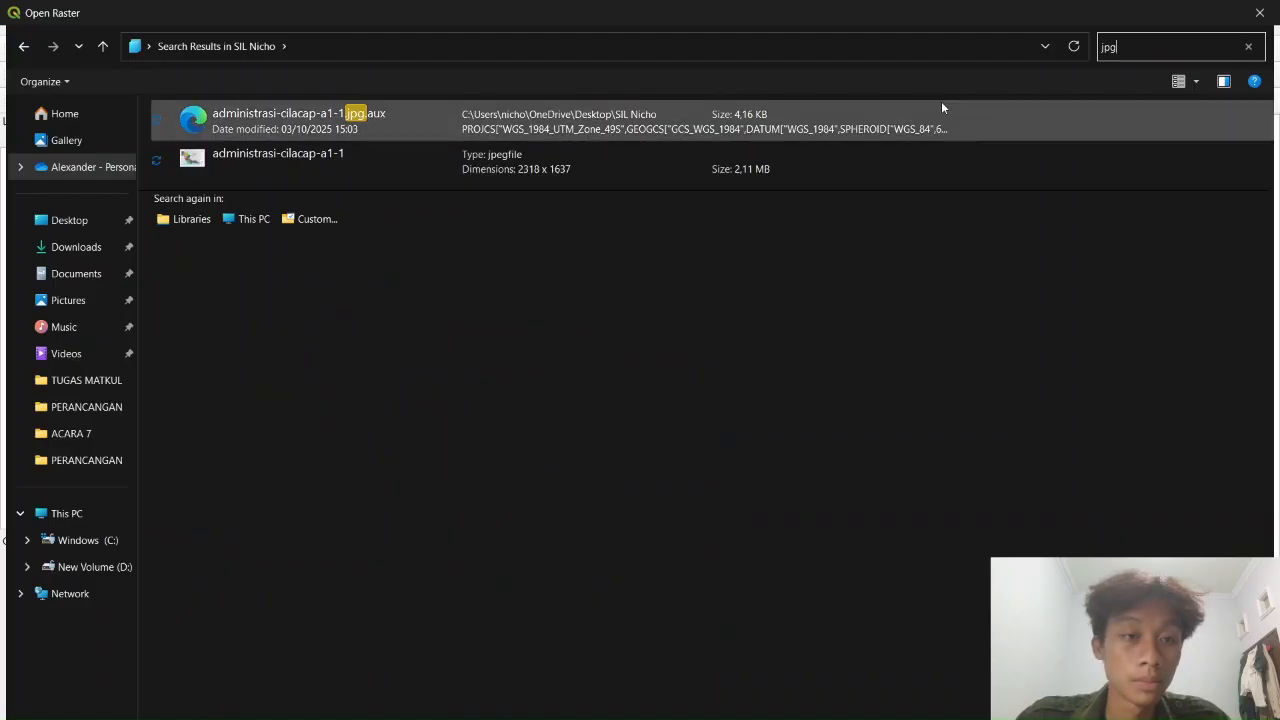
left_click(374, 168)
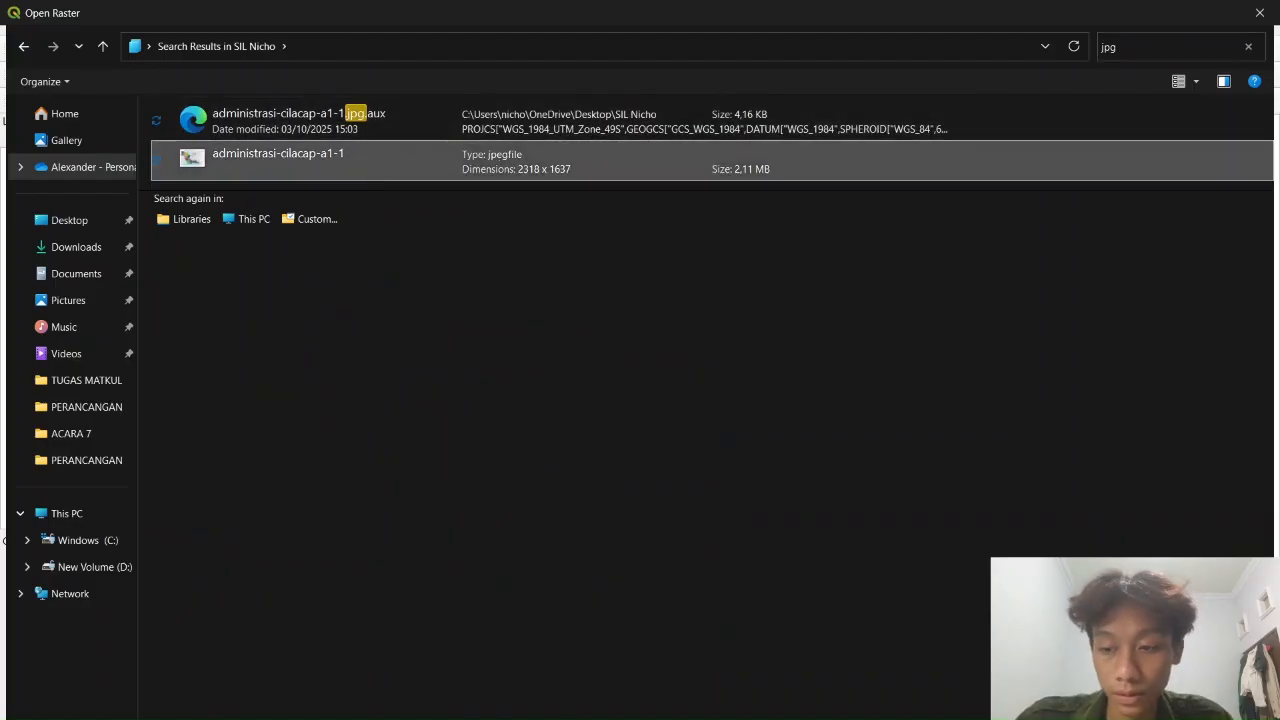
left_click(1130, 715)
With the Add Point tool, place a control point at the map's top-left grid corner
scroll(502, 317, "up", 3)
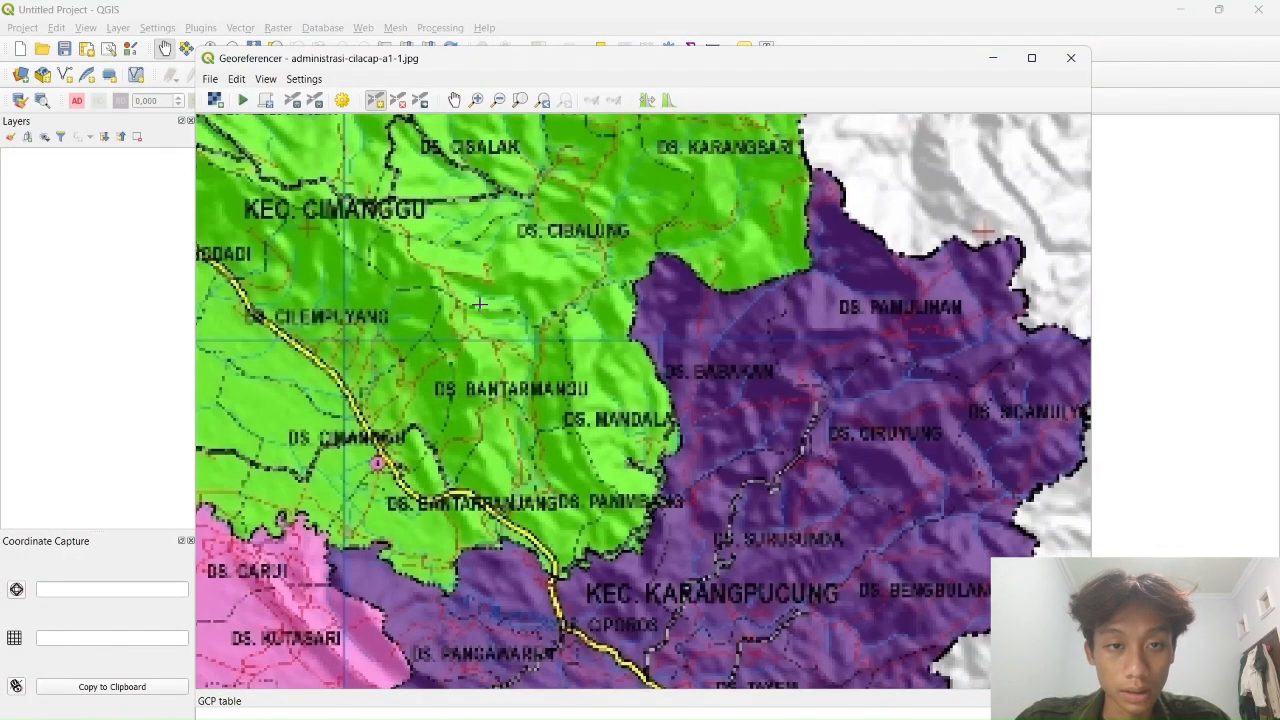
scroll(428, 270, "down", 1)
left_click_drag(428, 270, 641, 453)
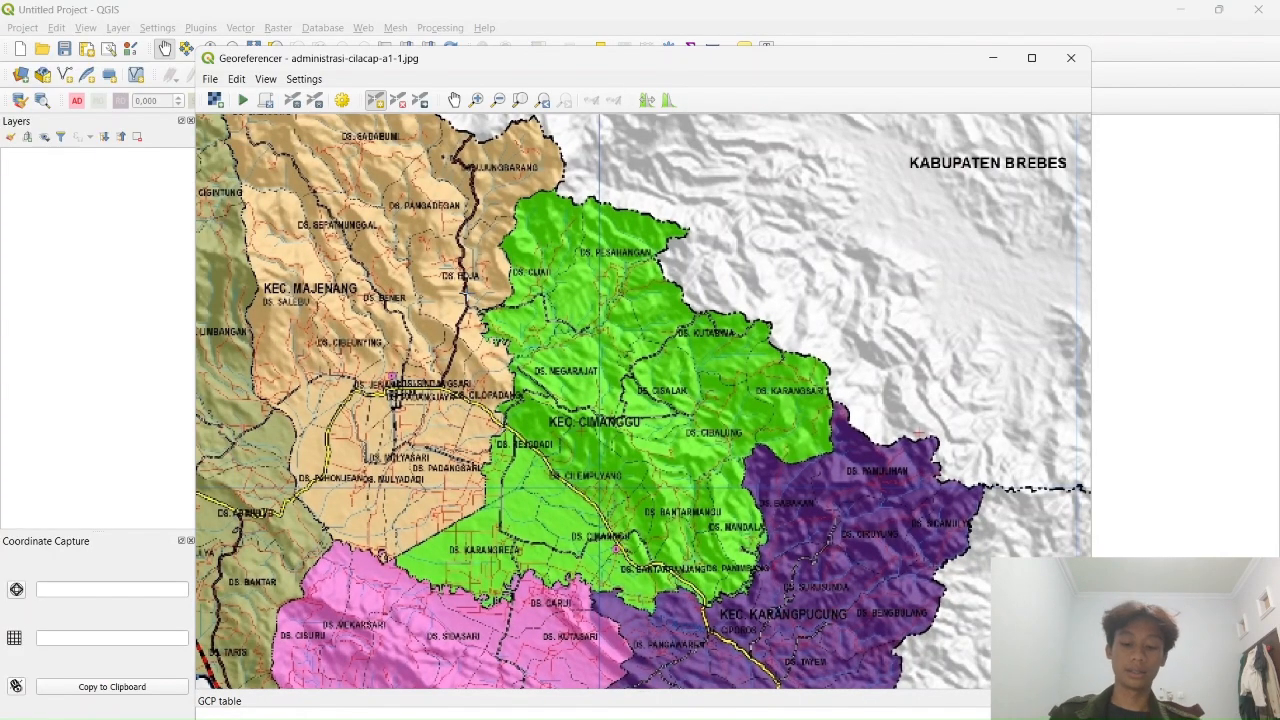
left_click_drag(410, 257, 526, 305)
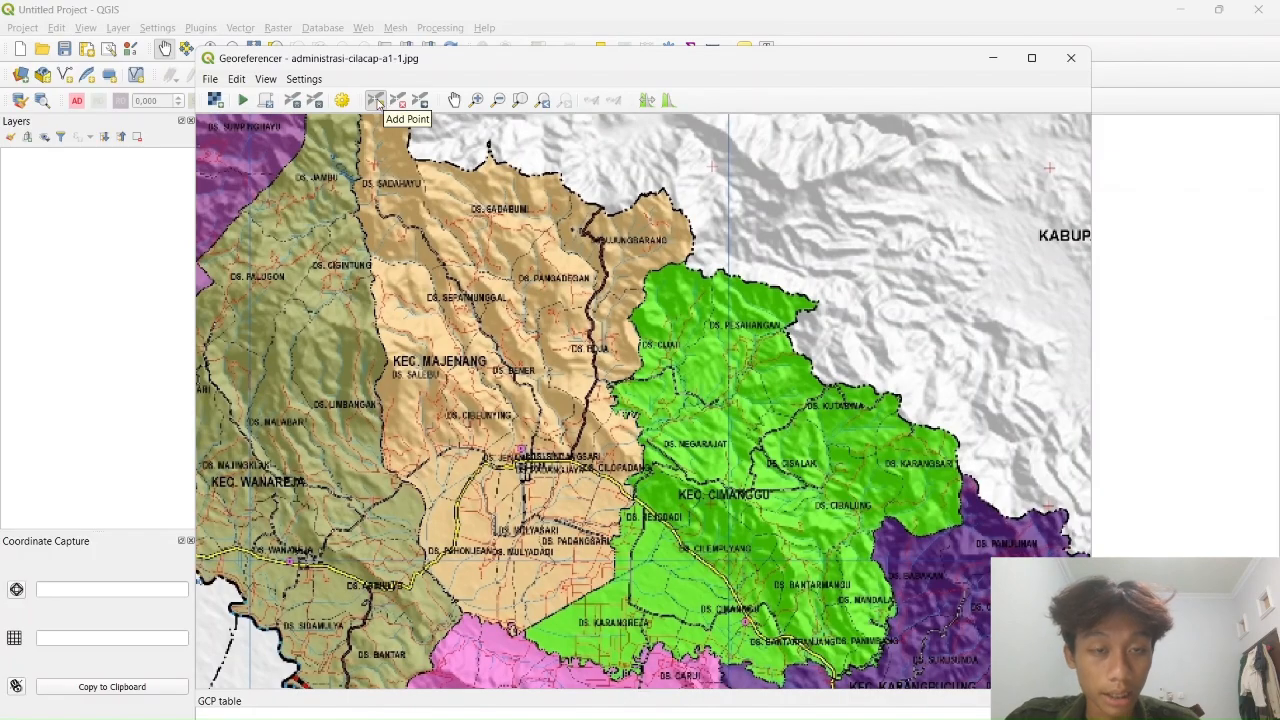
left_click(378, 103)
left_click_drag(292, 233, 691, 338)
left_click_drag(562, 218, 598, 308)
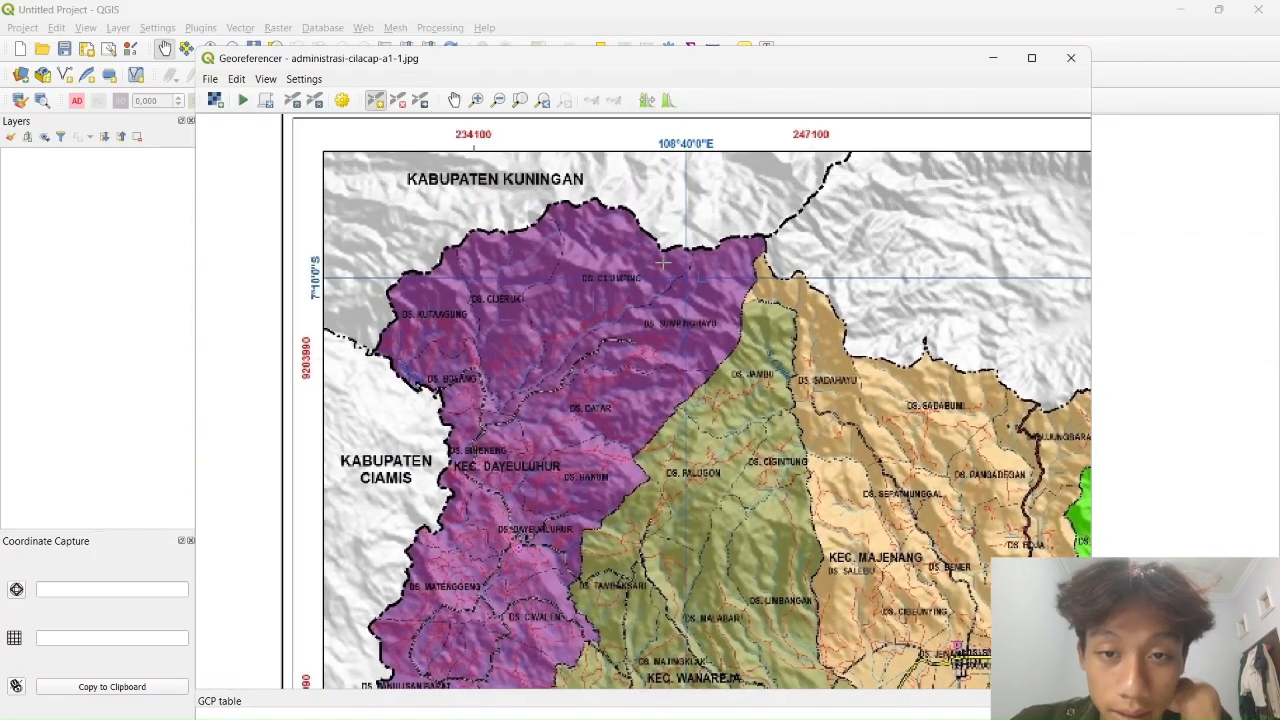
scroll(486, 230, "up", 5)
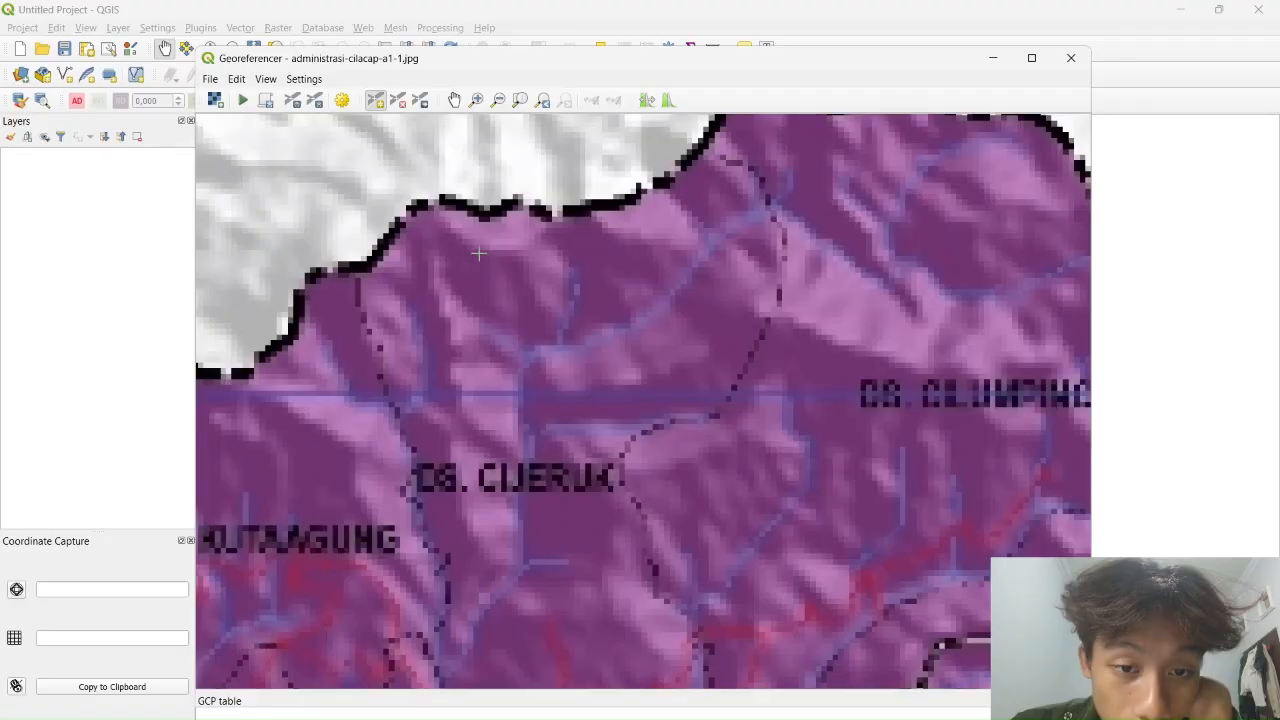
scroll(652, 268, "down", 3)
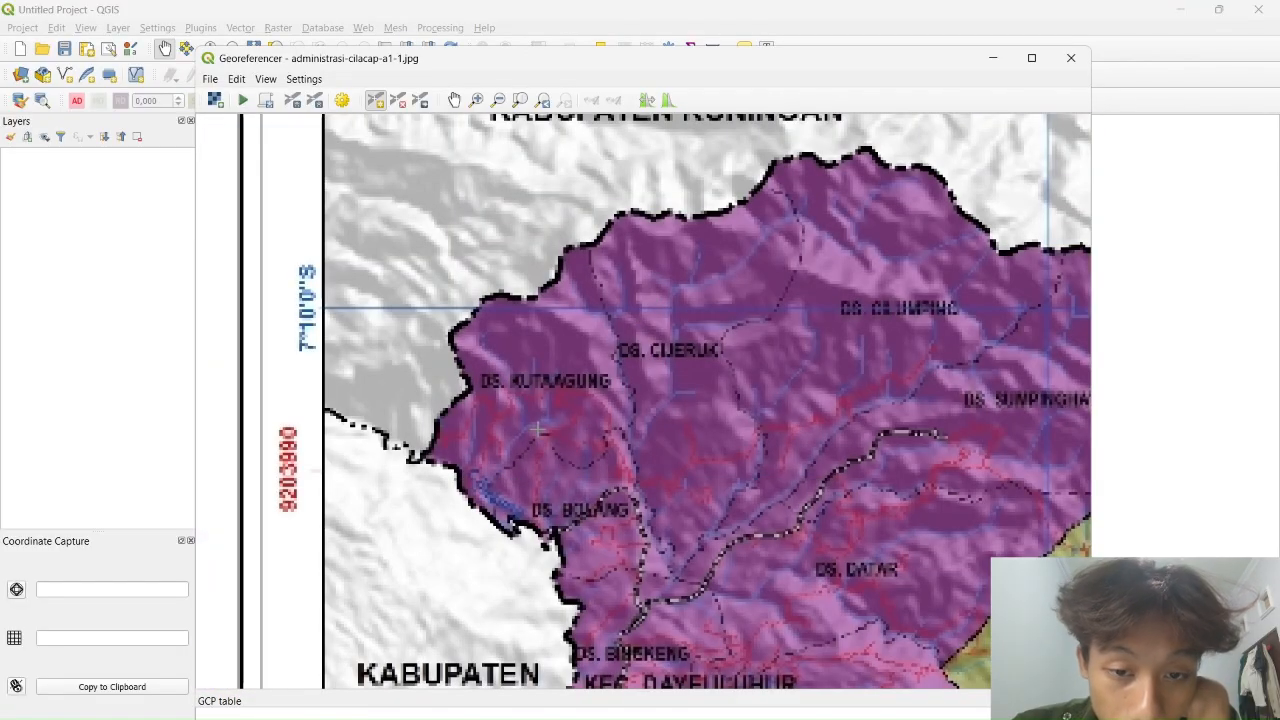
scroll(615, 472, "up", 3)
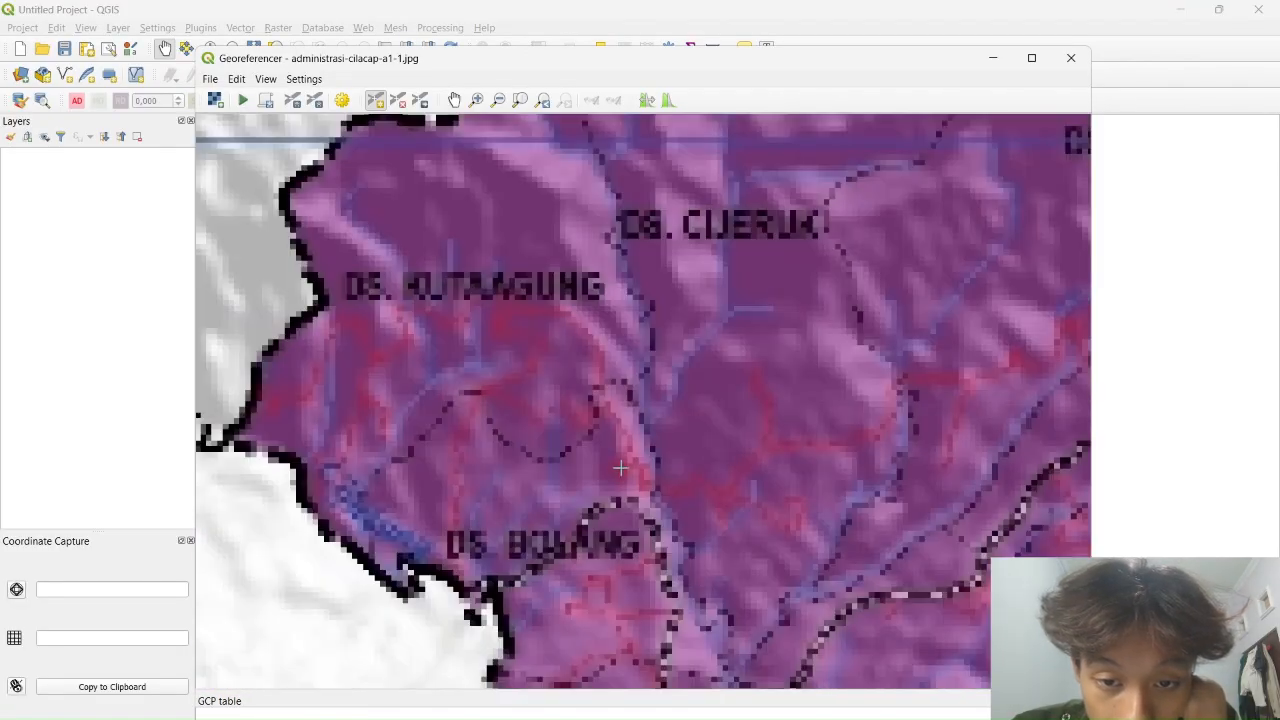
left_click(620, 468)
scroll(732, 292, "down", 10)
Enter X/East 234100 and Y/North 9203990 for the first control point
scroll(732, 292, "up", 8)
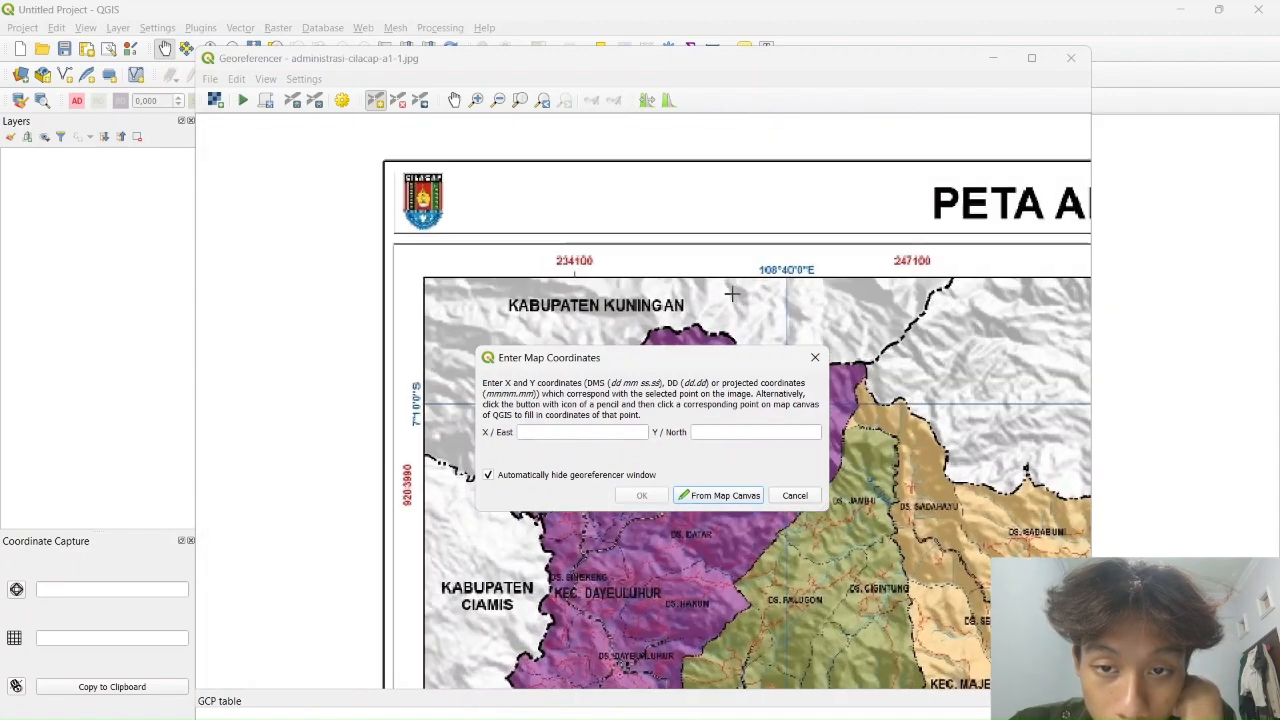
left_click(575, 432)
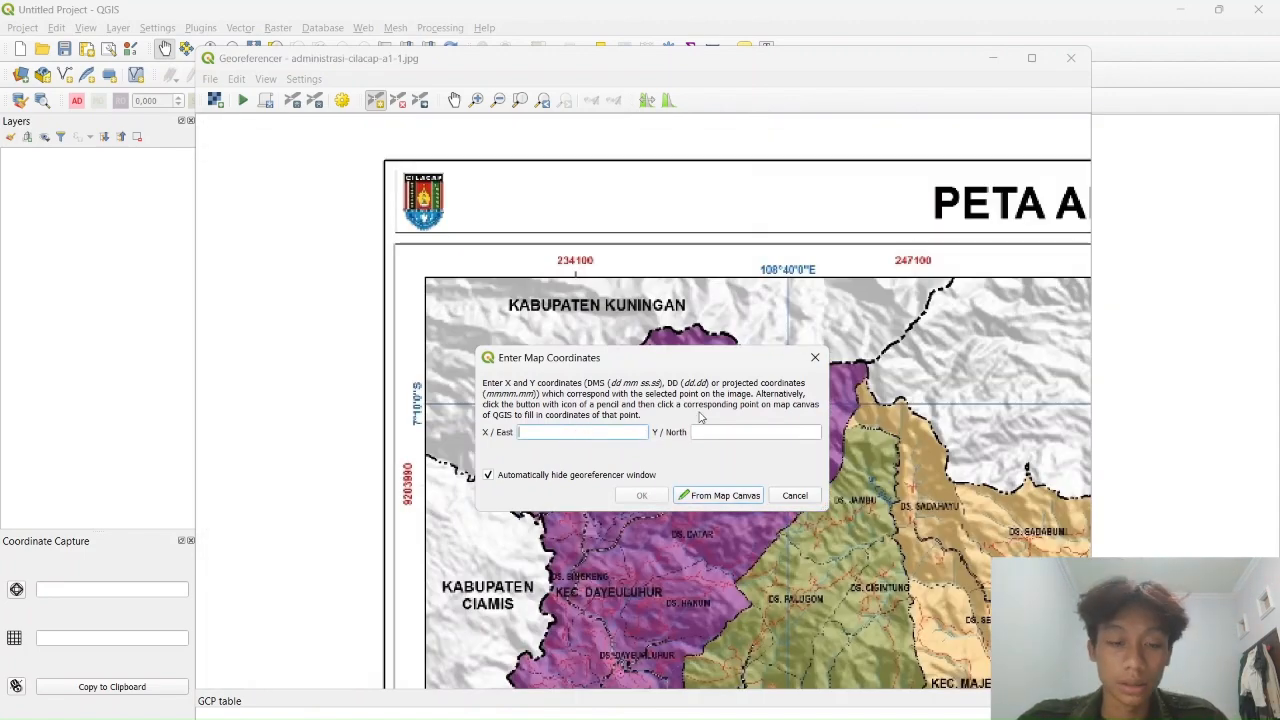
type("234100")
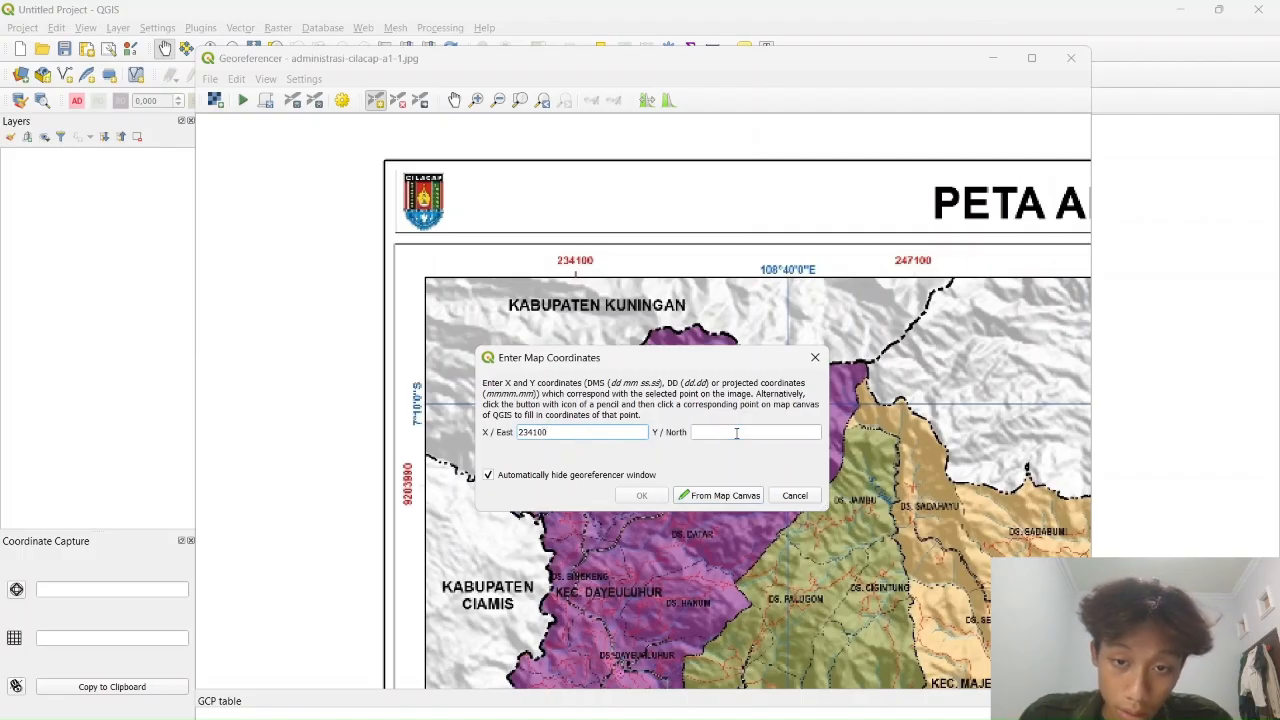
left_click(736, 432)
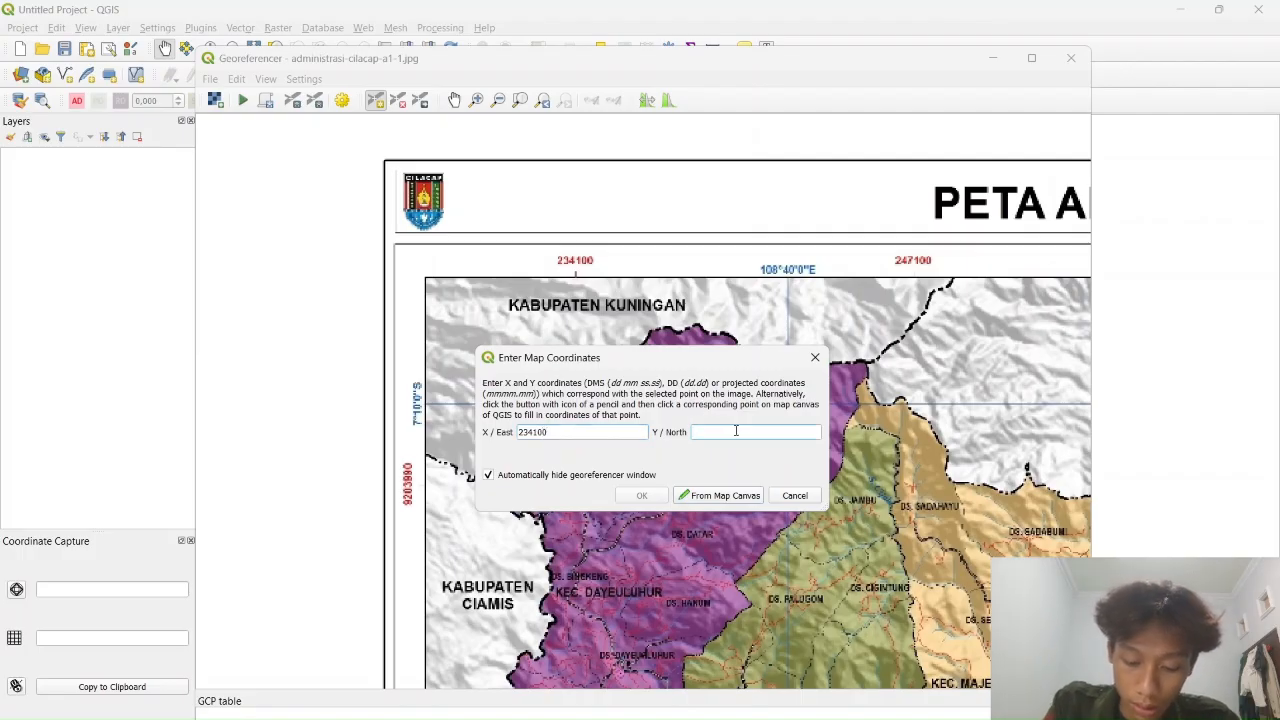
type("9203990")
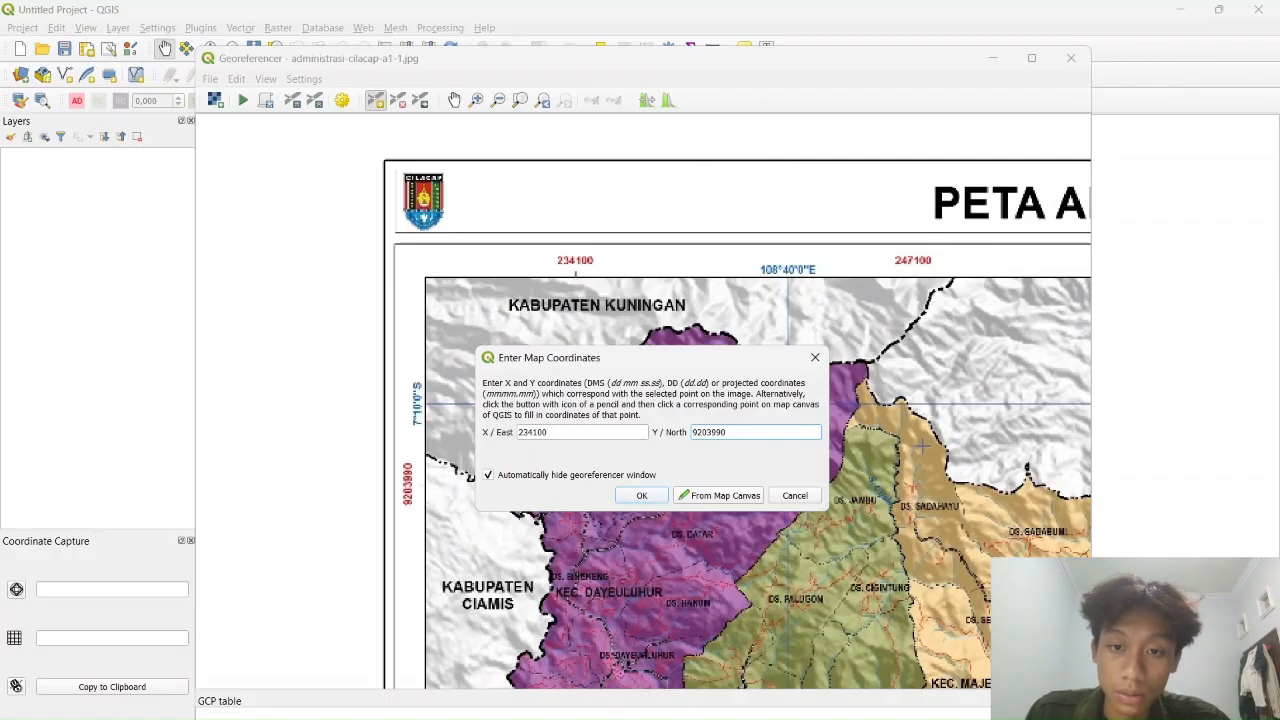
Check the coordinates against the 9203990 grid label and accept the control point
left_click_drag(923, 446, 985, 198)
mouse_move(938, 328)
left_mouse_down()
mouse_move(946, 297)
mouse_move(902, 335)
mouse_move(886, 376)
left_mouse_up()
left_click_drag(963, 271, 955, 299)
left_click_drag(943, 332, 986, 135)
mouse_move(950, 420)
left_mouse_down()
mouse_move(988, 320)
mouse_move(978, 118)
left_mouse_up()
left_click_drag(950, 405, 954, 150)
left_click_drag(1032, 389, 976, 278)
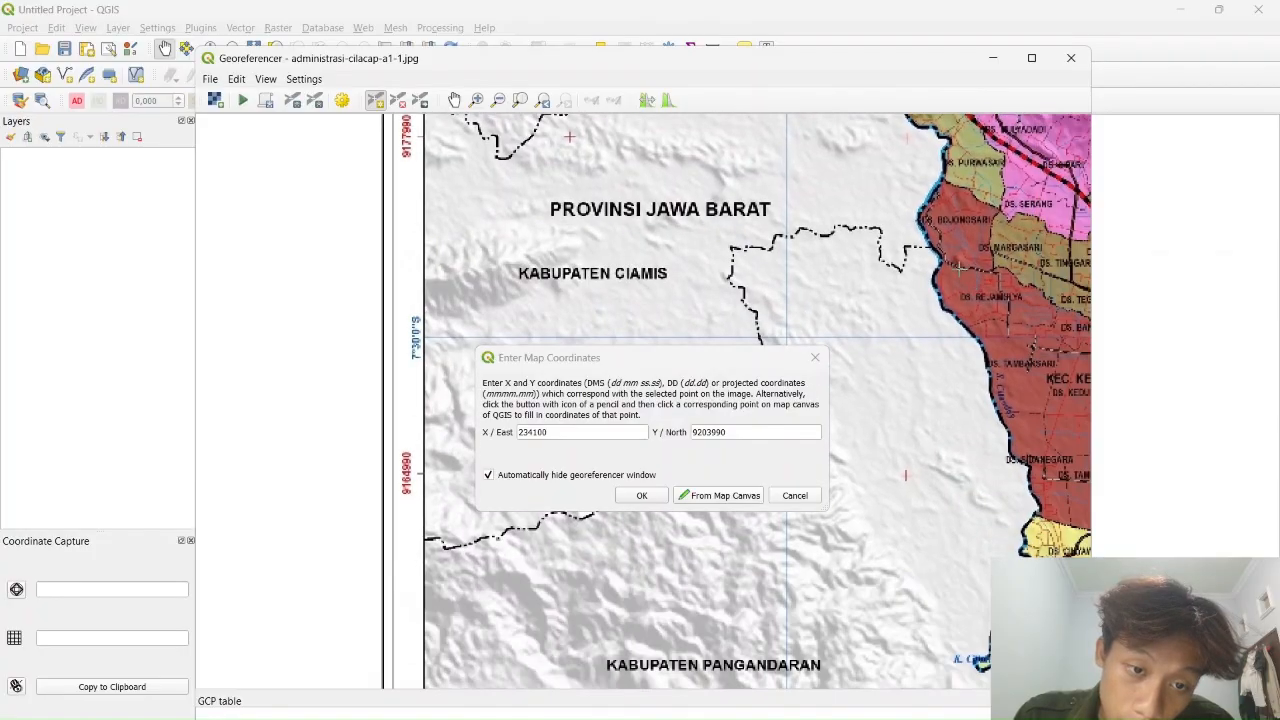
left_click_drag(1000, 145, 915, 460)
left_click_drag(962, 200, 969, 458)
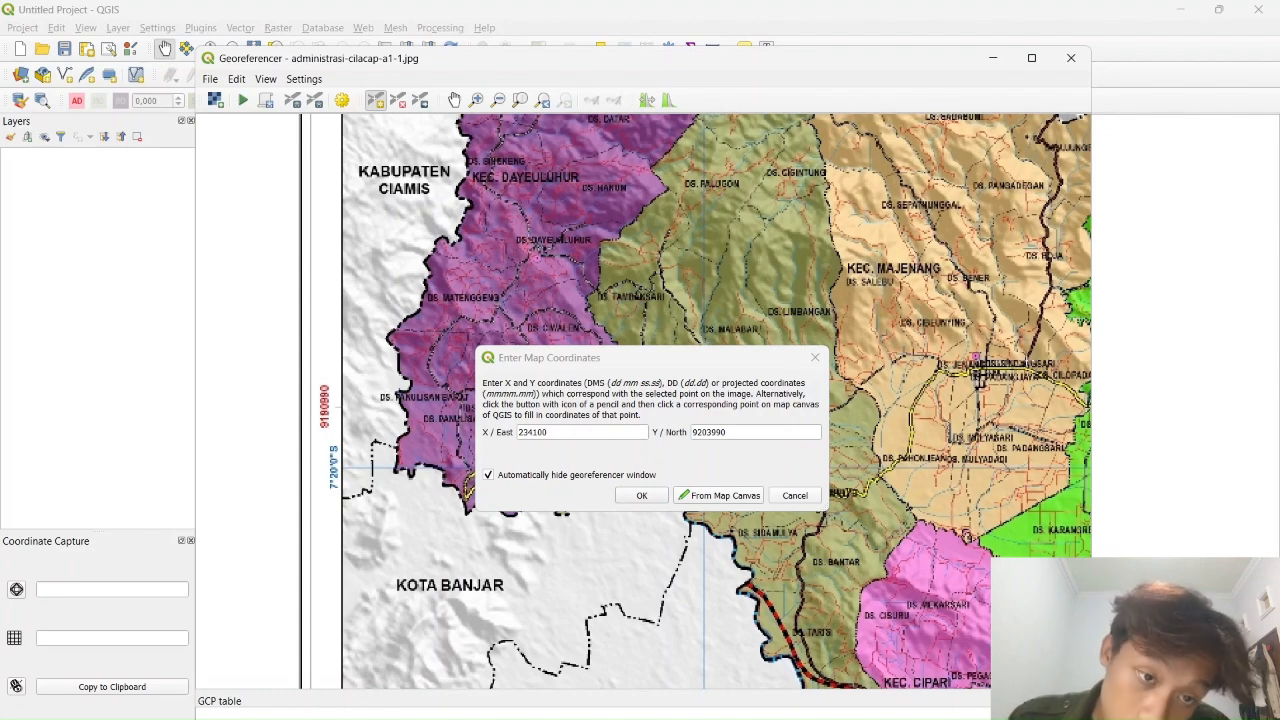
left_click_drag(755, 224, 695, 360)
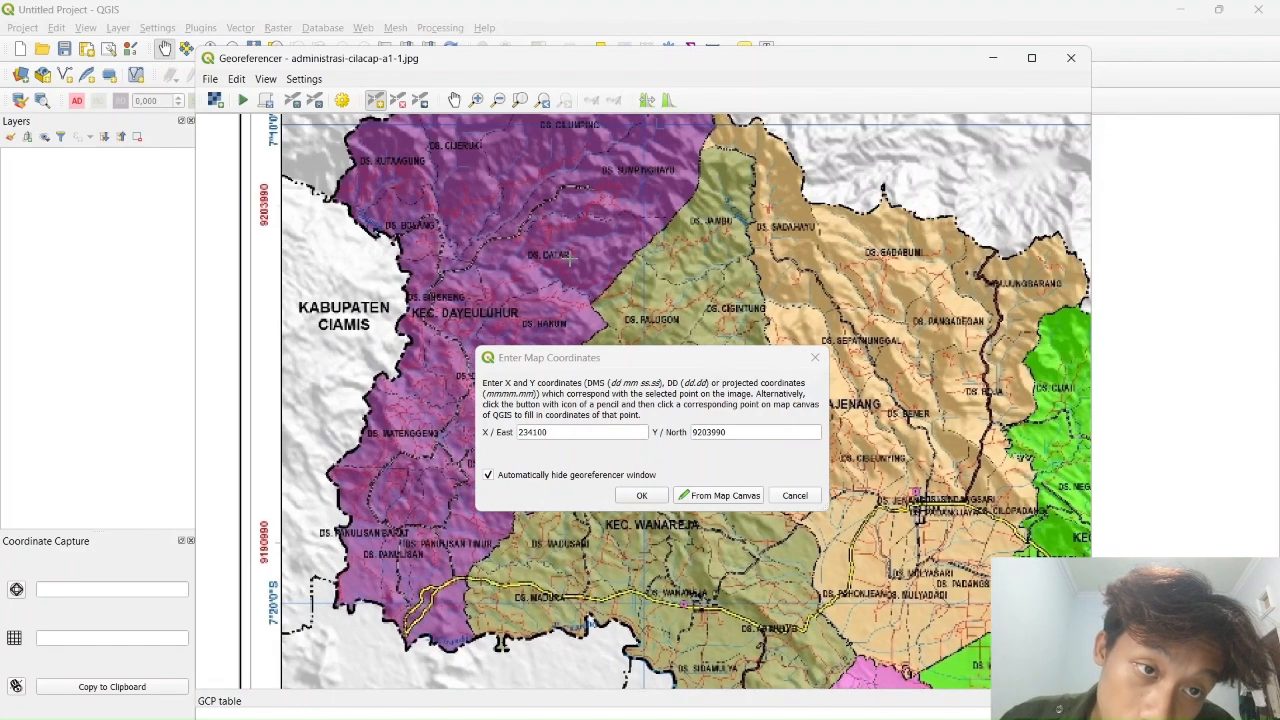
left_click_drag(570, 262, 568, 303)
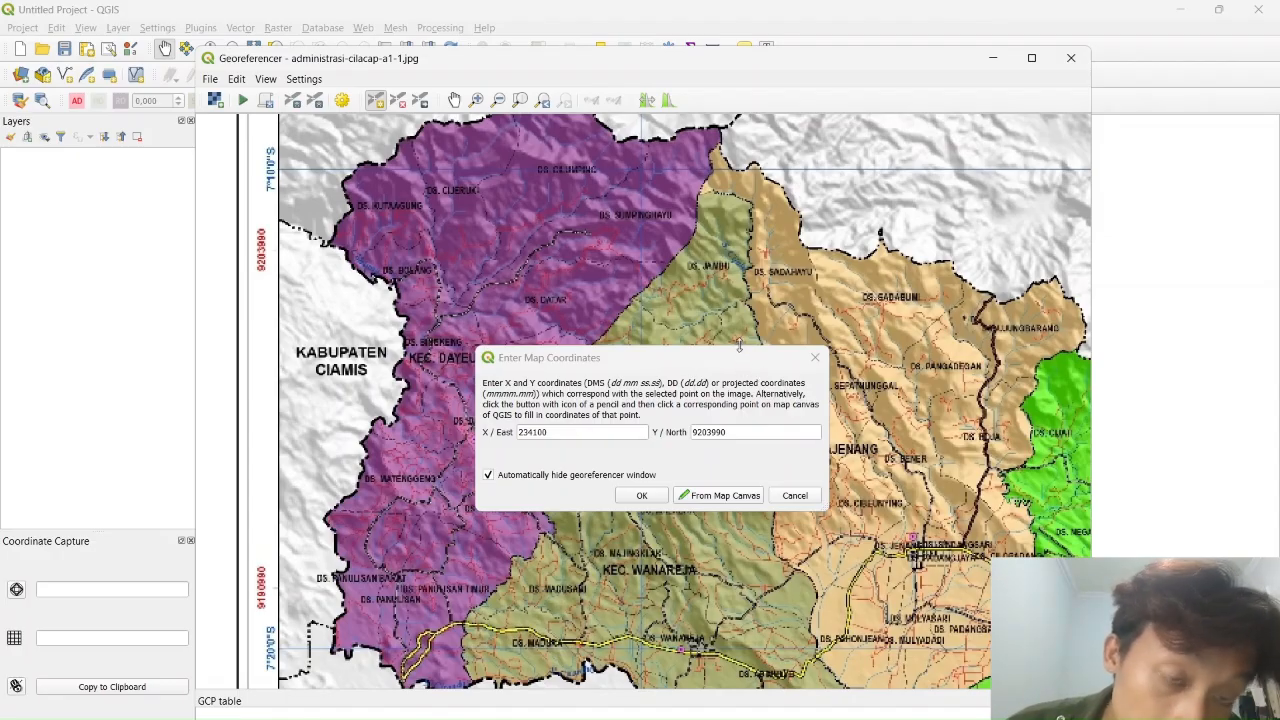
left_click(652, 500)
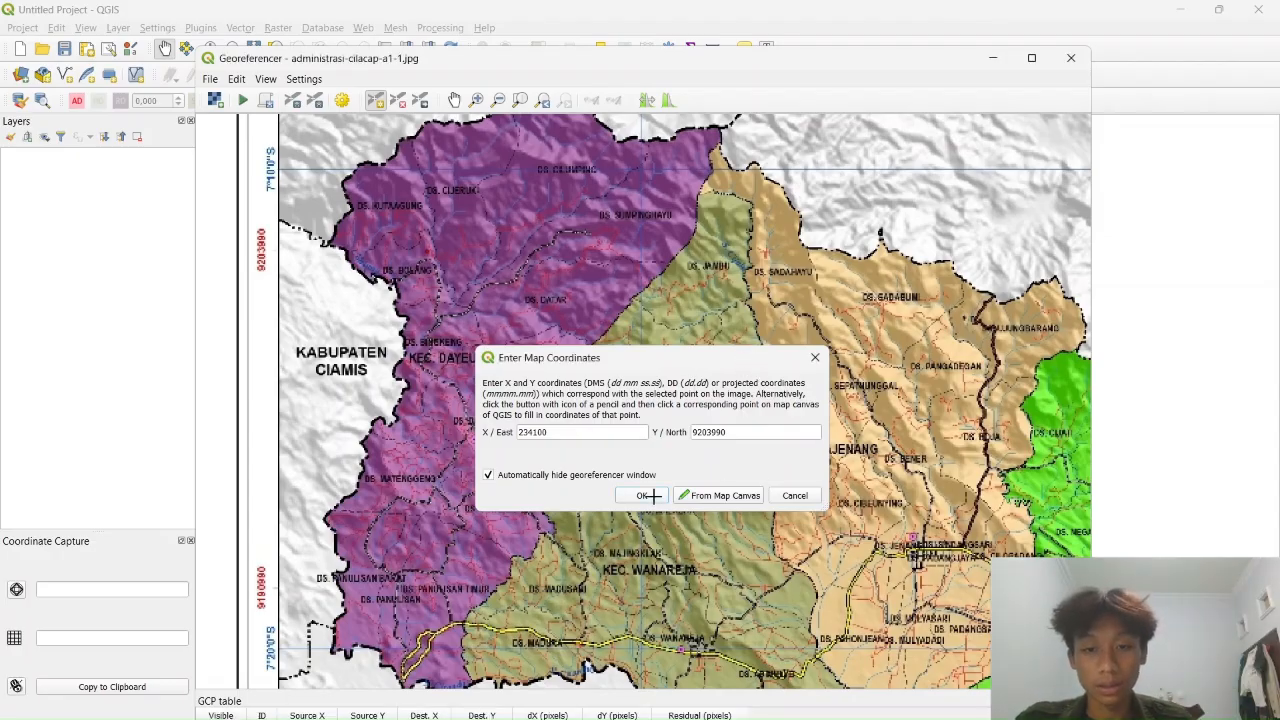
left_click_drag(915, 464, 600, 251)
left_click_drag(1039, 644, 619, 218)
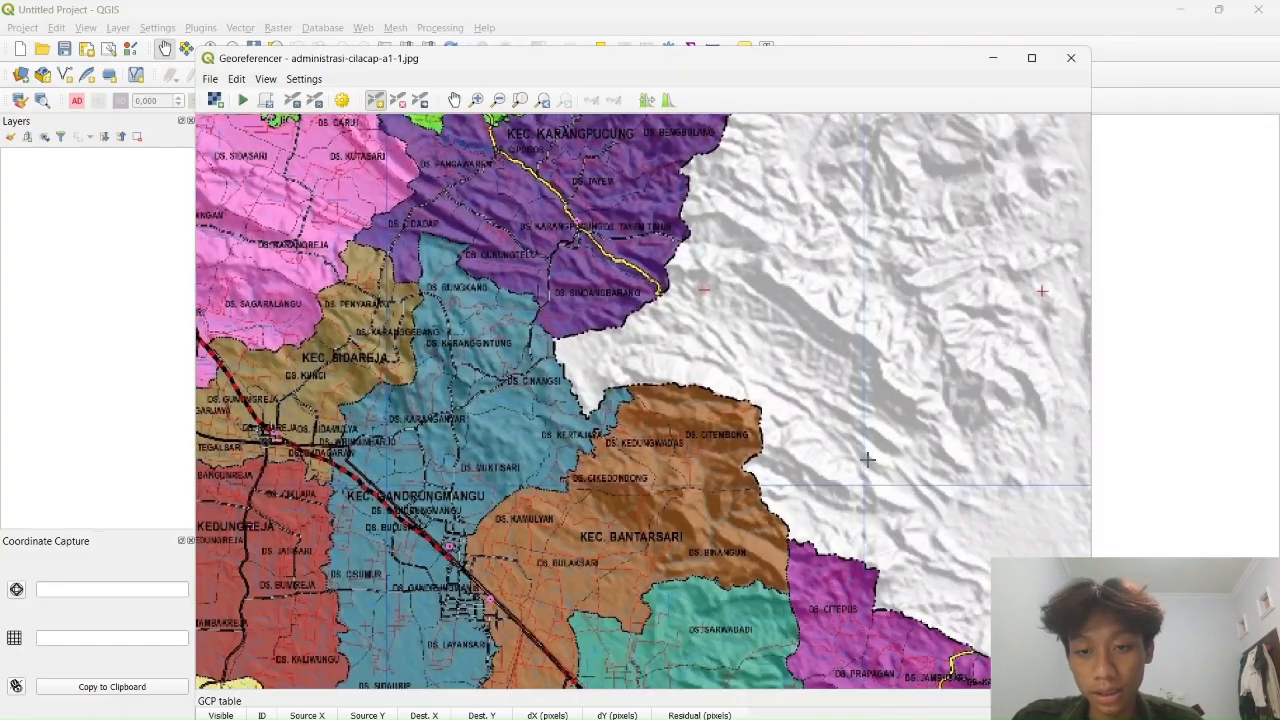
left_click_drag(822, 345, 694, 187)
left_click_drag(860, 426, 700, 277)
Place a second control point at the map's lower-right grid corner
left_click_drag(870, 450, 610, 243)
left_click_drag(855, 421, 571, 283)
left_click_drag(851, 444, 812, 439)
scroll(654, 469, "up", 3)
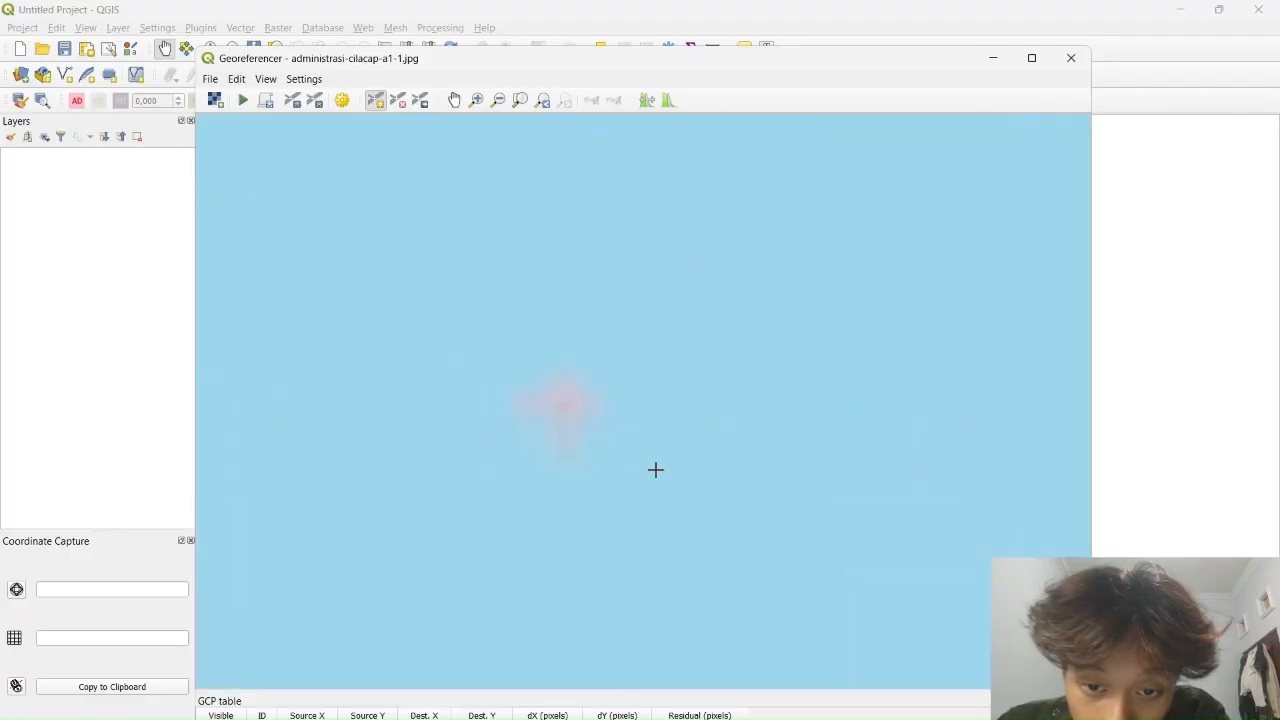
left_click(564, 406)
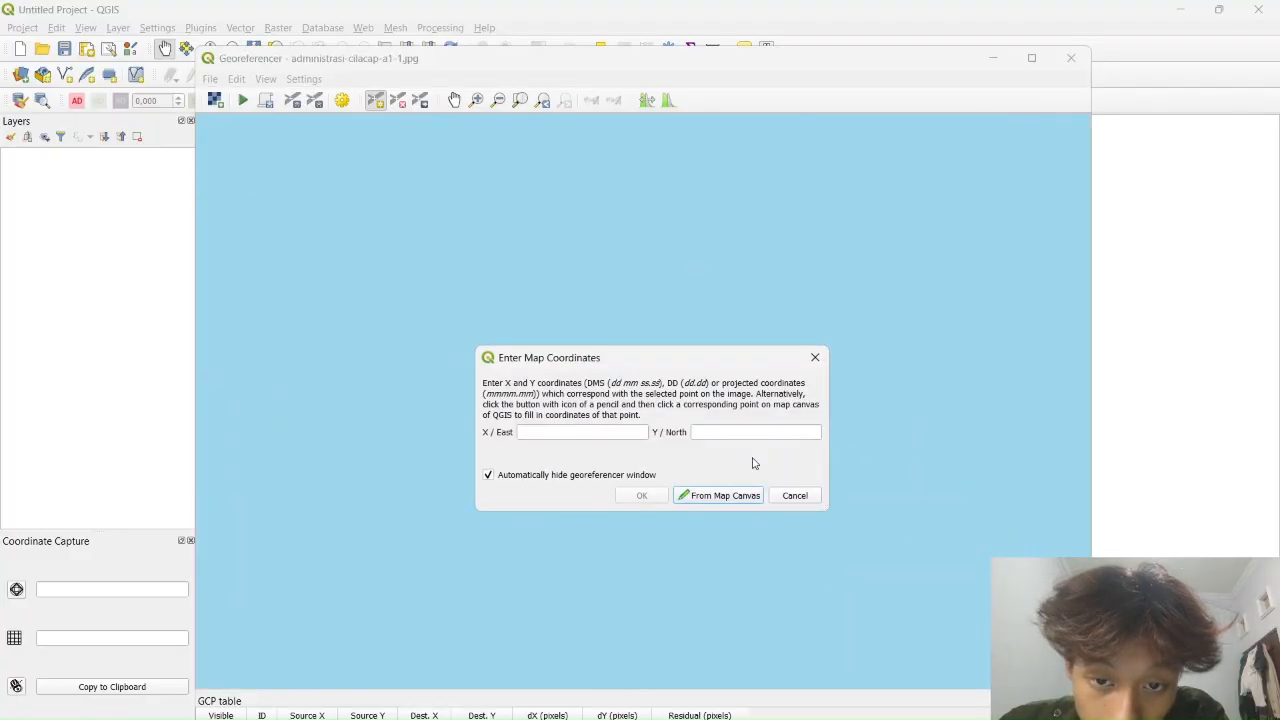
scroll(937, 452, "down", 5)
scroll(1003, 463, "up", 5)
scroll(1008, 432, "down", 3)
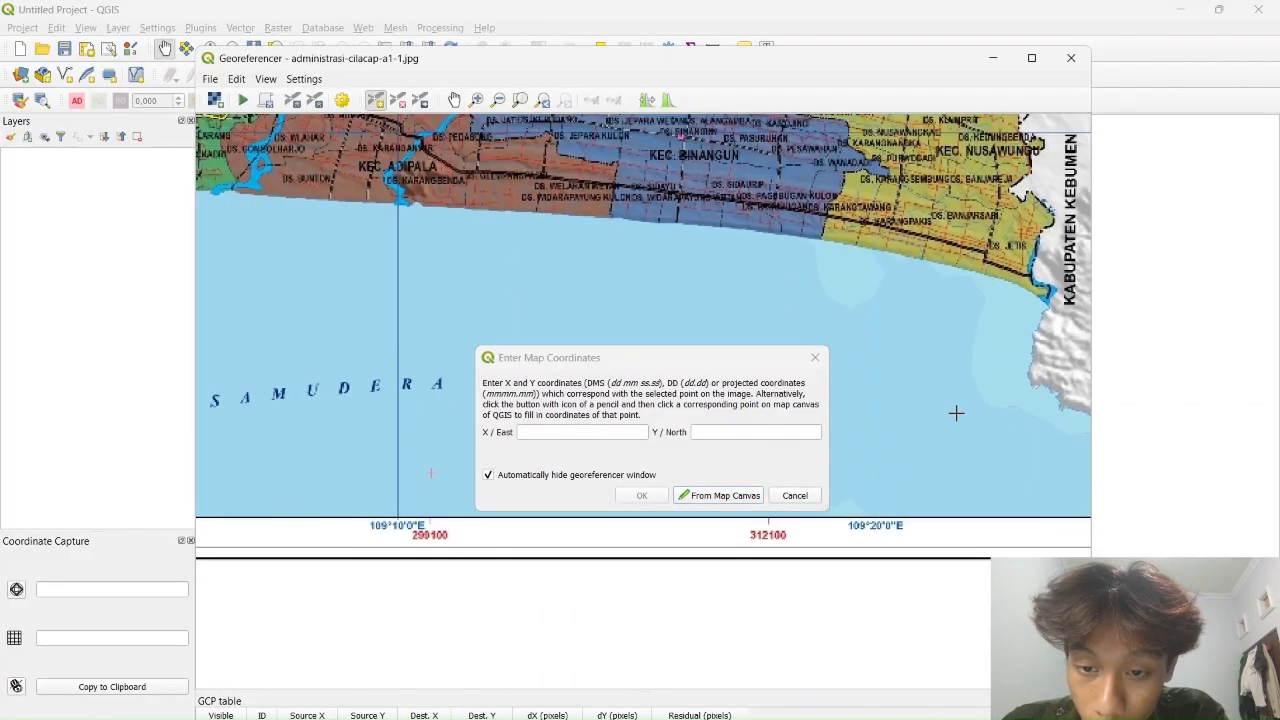
Give the second point X/East 312100 and Y/North 9138990 and accept it
left_click(564, 431)
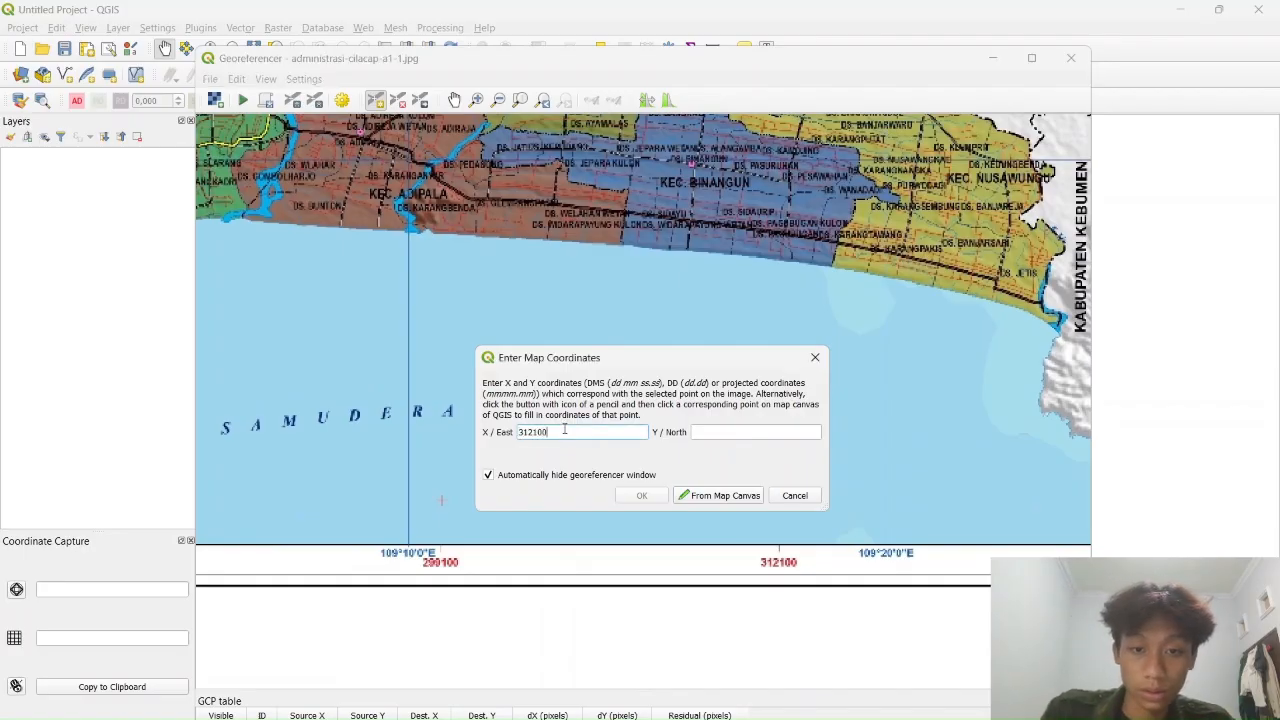
mouse_move(944, 408)
left_mouse_down()
mouse_move(670, 376)
mouse_move(827, 409)
mouse_move(898, 448)
mouse_move(927, 417)
left_mouse_up()
left_click(771, 435)
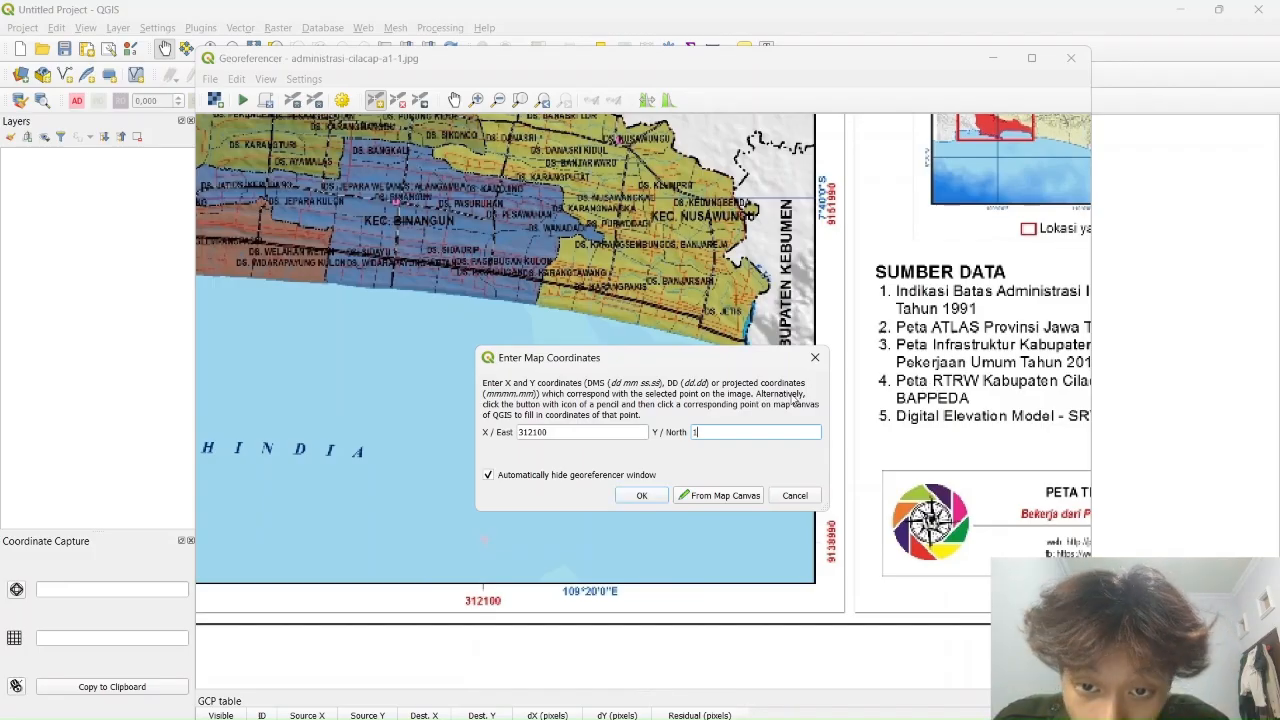
type("91")
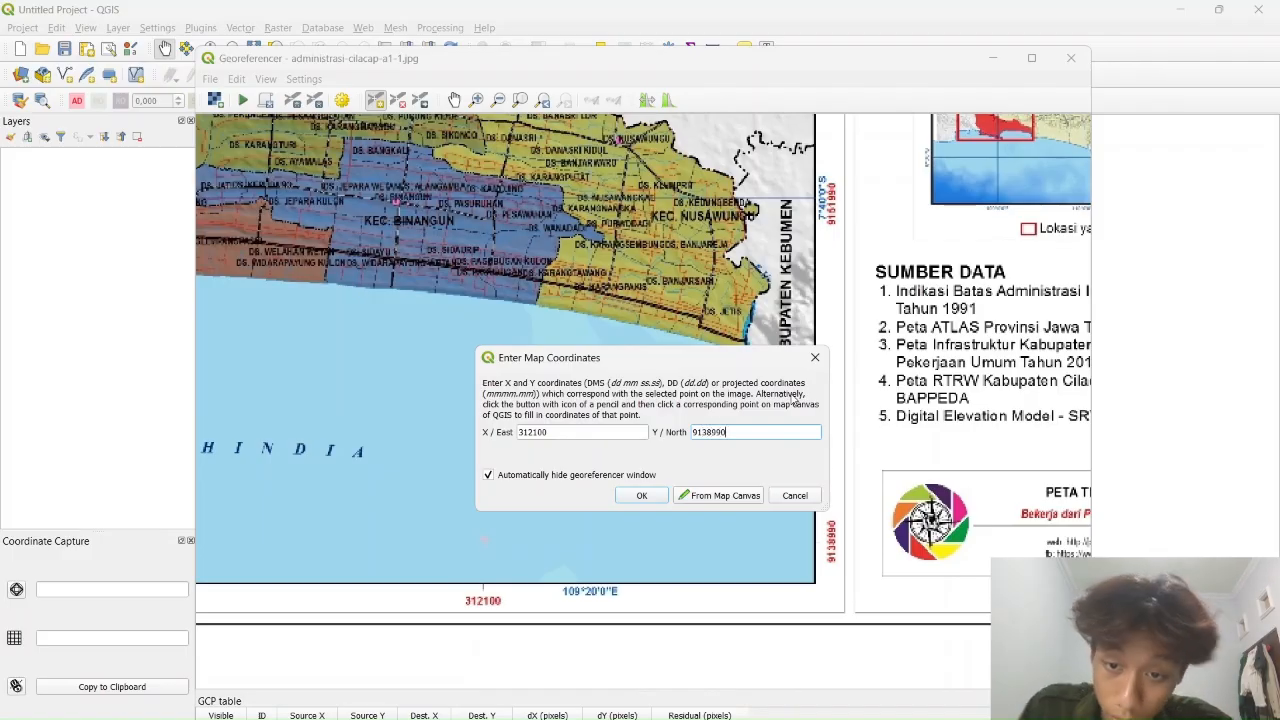
type("38990")
left_click(642, 495)
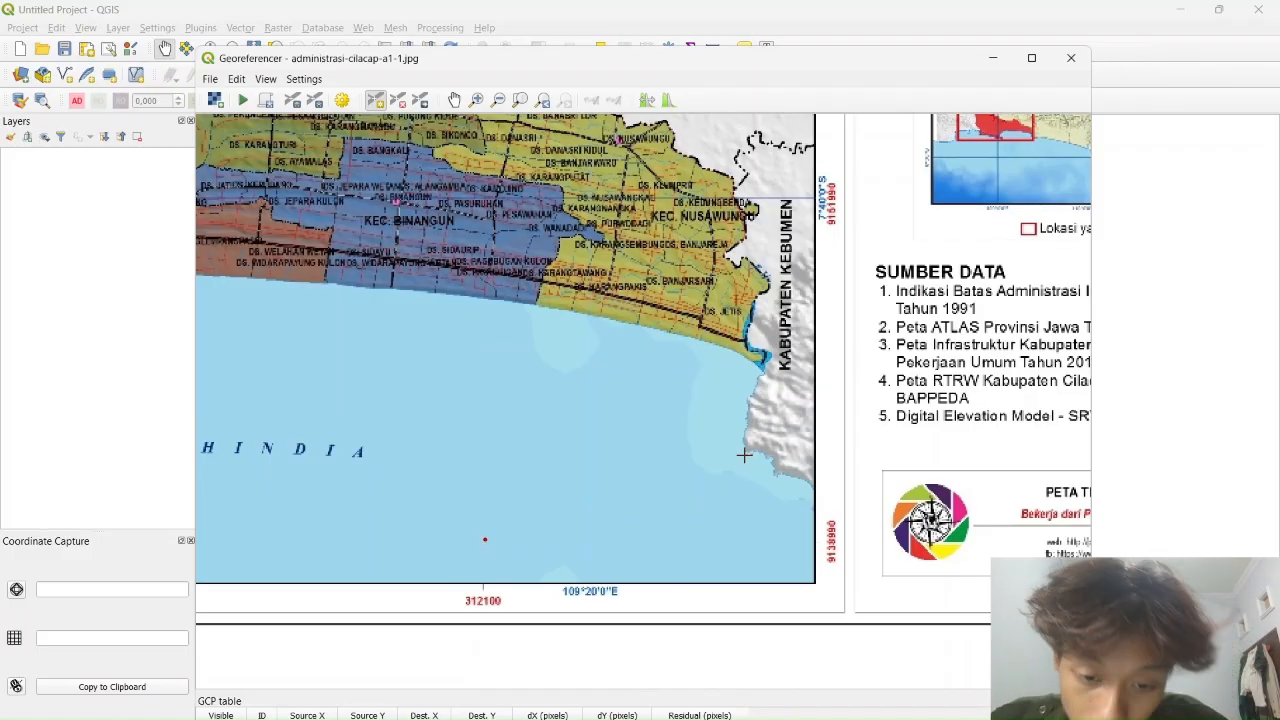
left_click_drag(437, 469, 828, 568)
left_click_drag(539, 448, 706, 504)
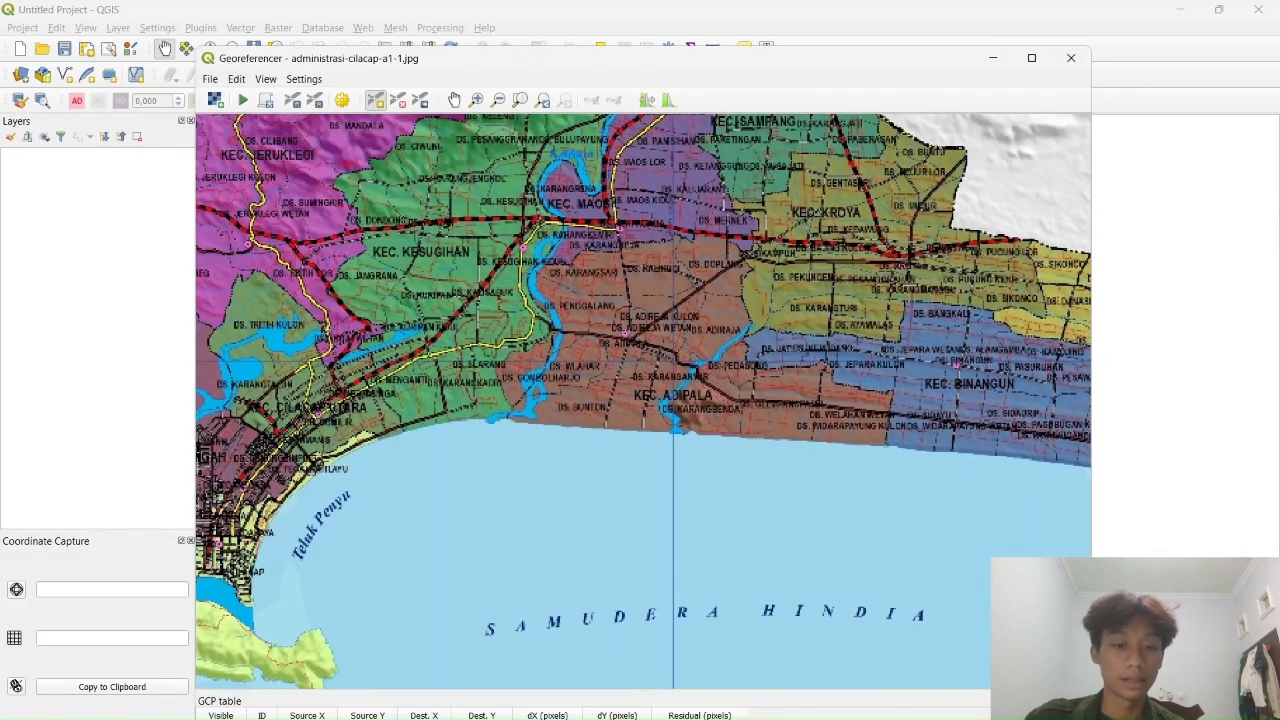
left_click_drag(651, 563, 635, 716)
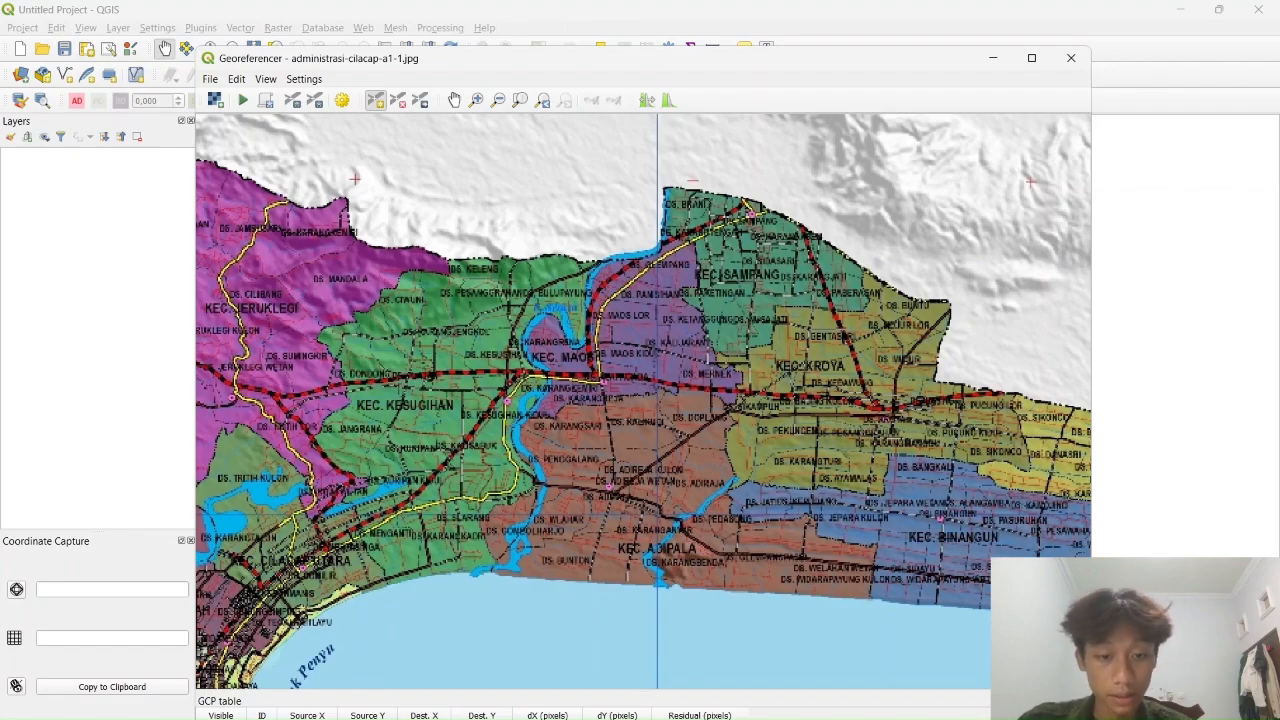
double_click(424, 719)
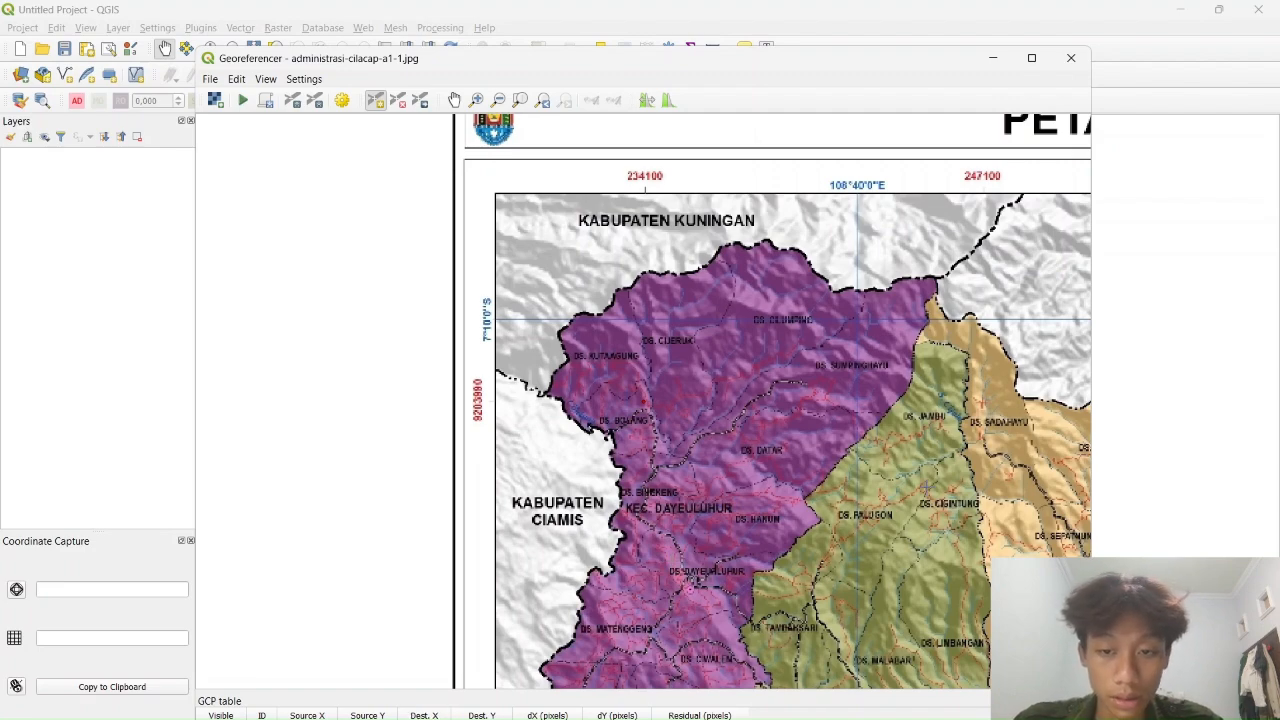
left_click_drag(926, 487, 692, 515)
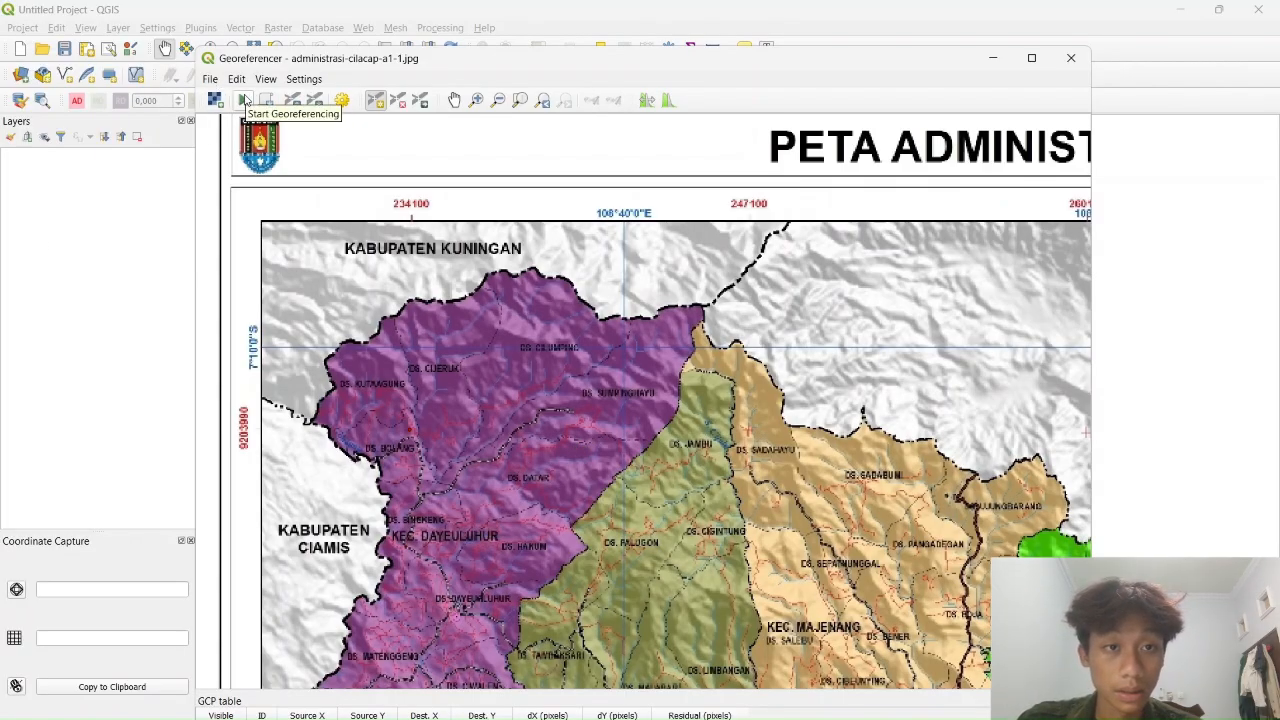
Set a Linear transformation targeting EPSG:32749 WGS 84 / UTM zone 49S
left_click(240, 100)
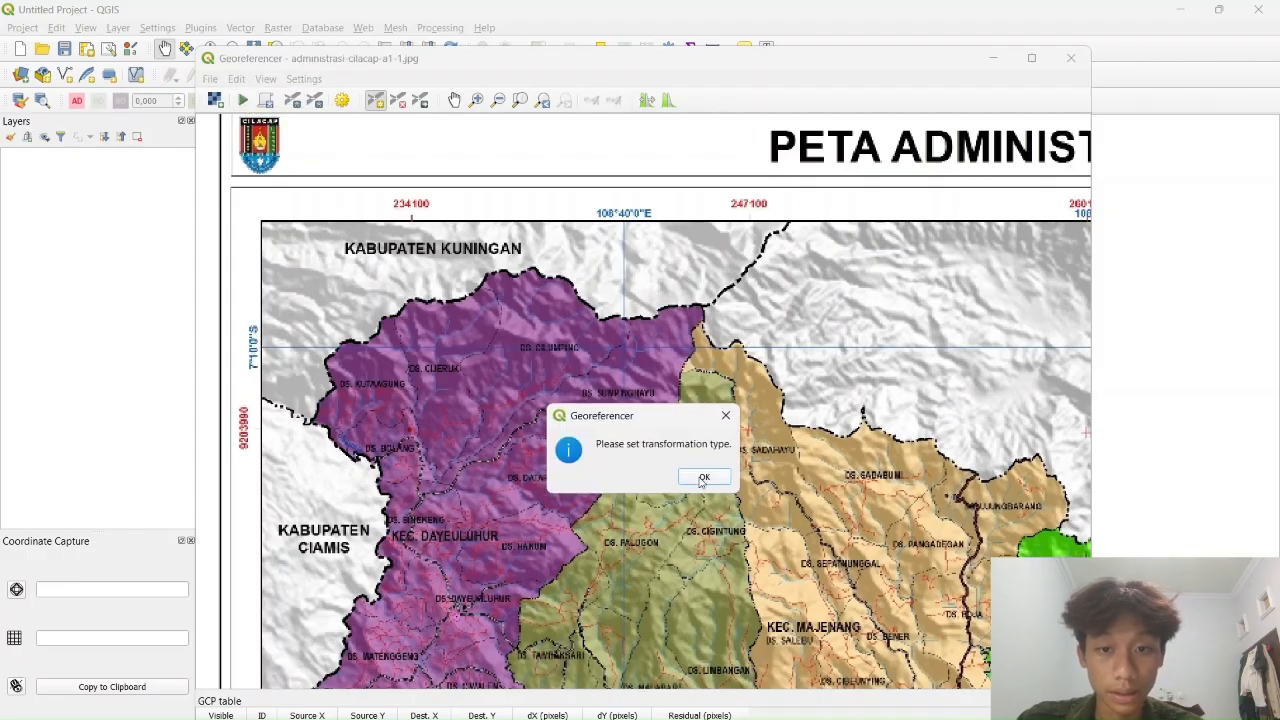
left_click(704, 477)
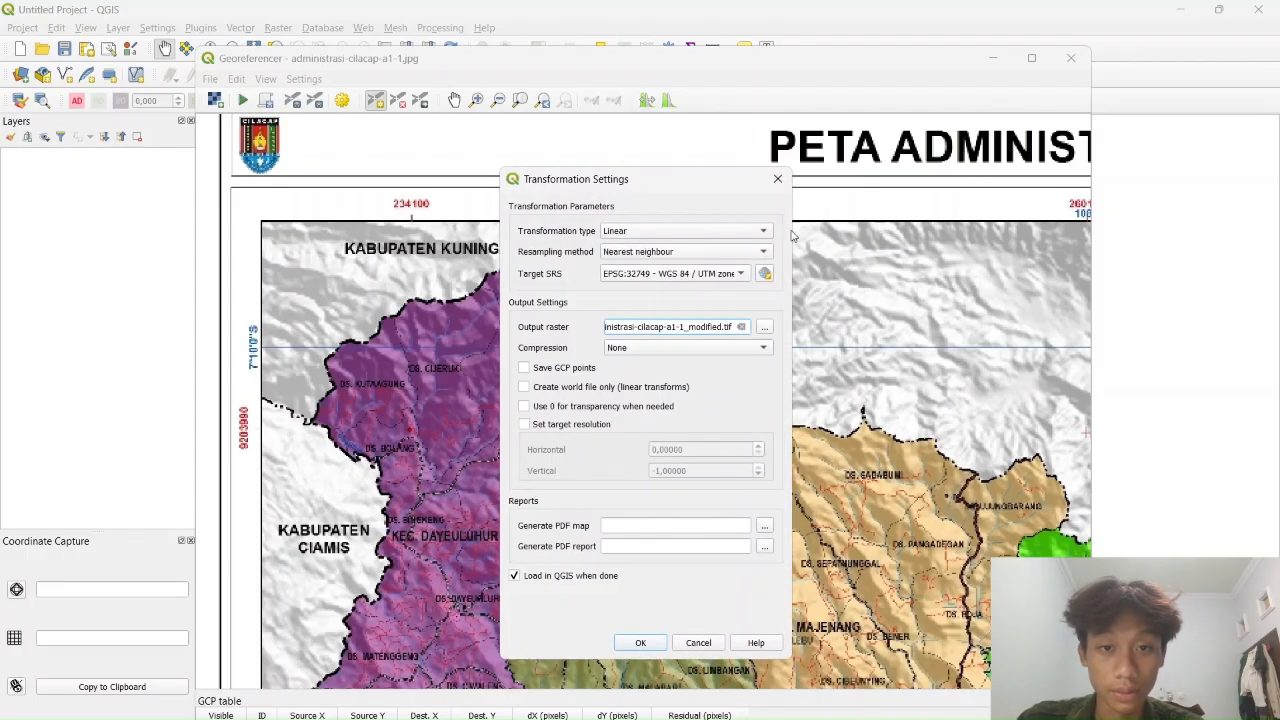
left_click(710, 237)
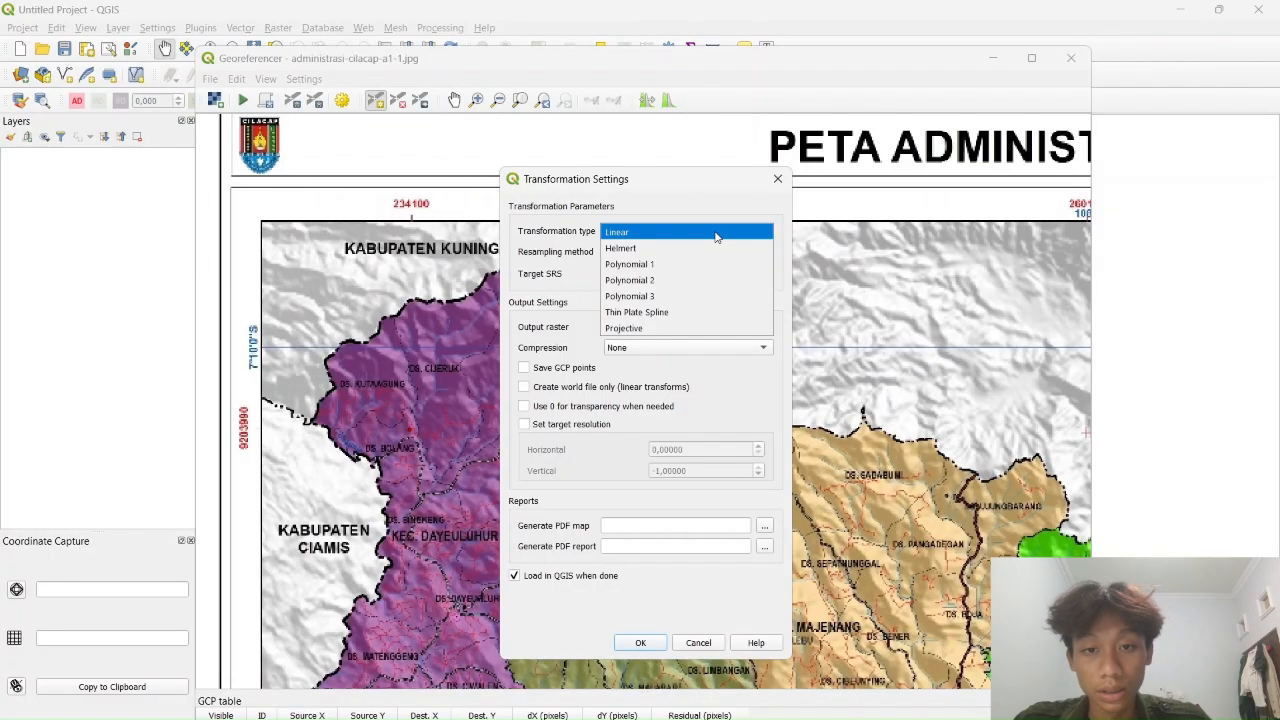
left_click(716, 235)
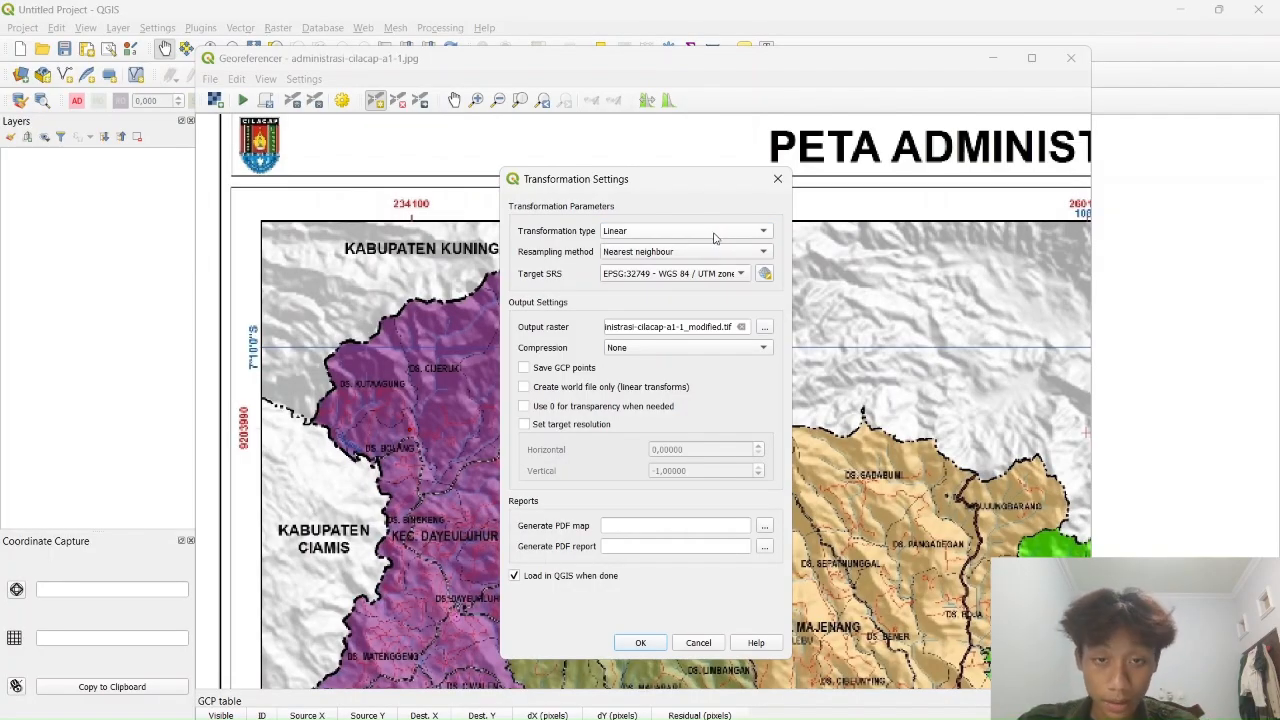
left_click(744, 277)
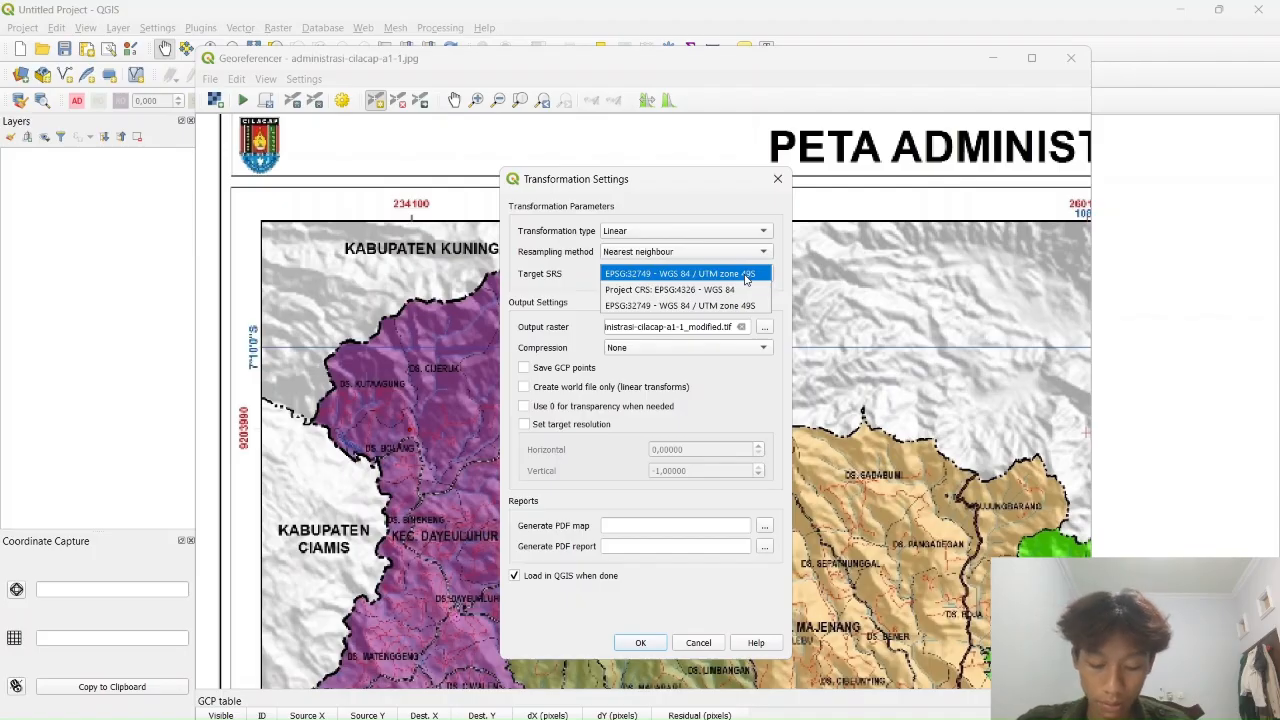
left_click(744, 274)
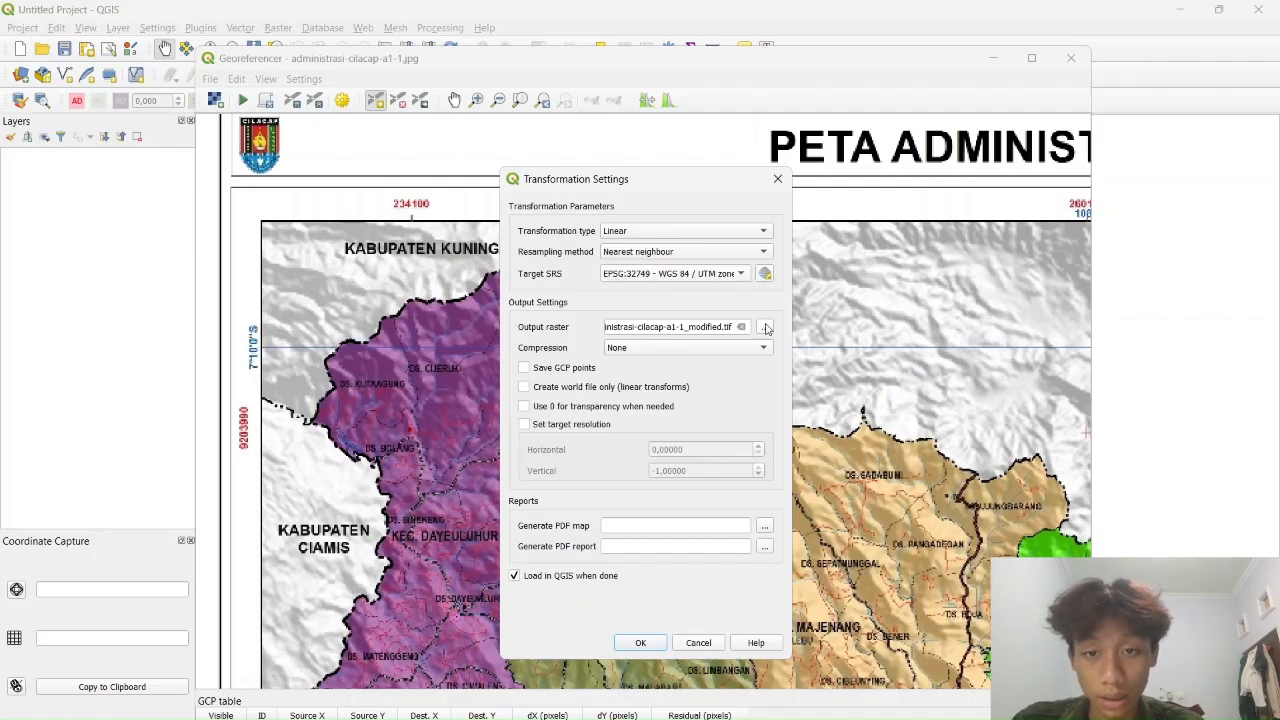
left_click(765, 327)
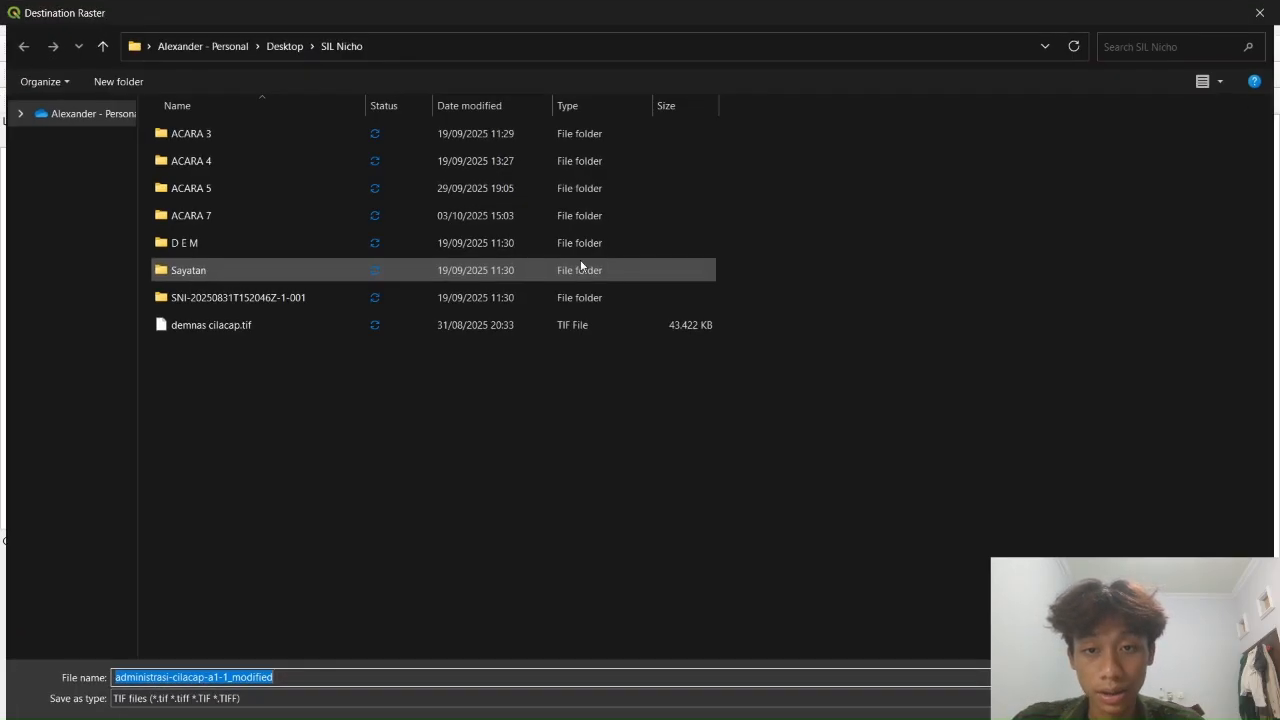
Create a new folder ACARA 7 VIDEO for the output and open it
left_click(850, 337)
right_click(891, 312)
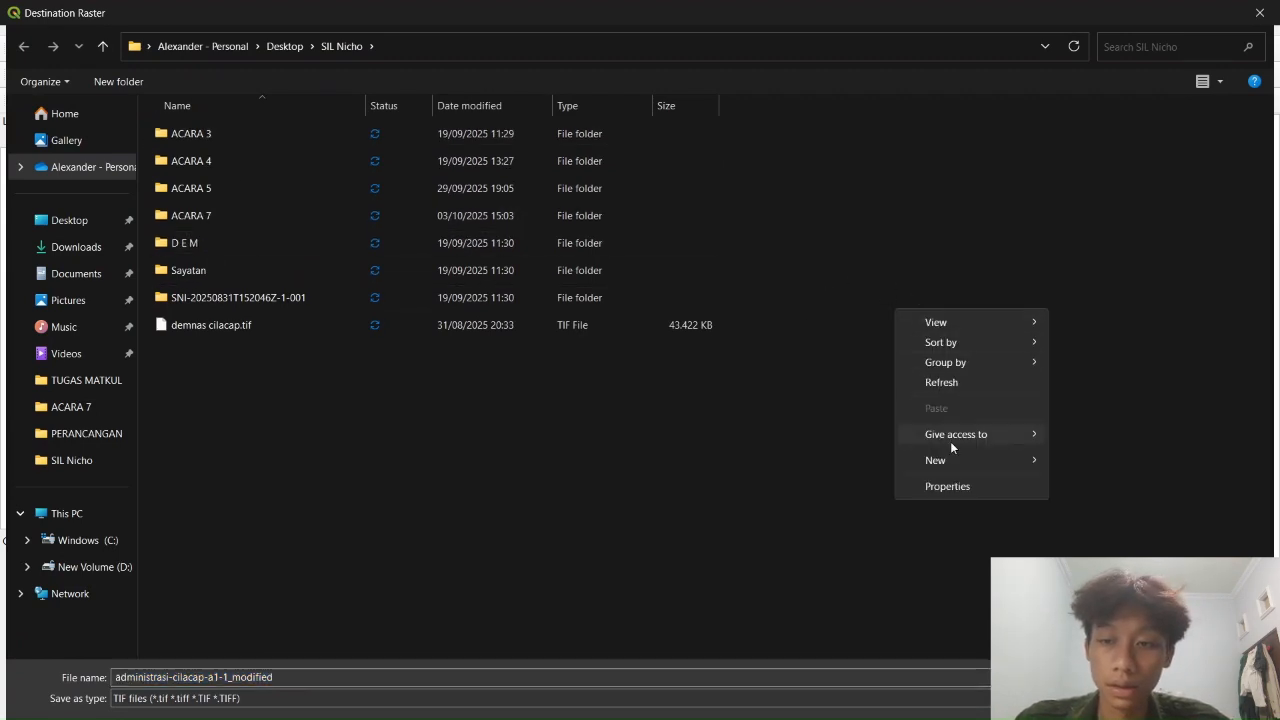
mouse_move(948, 461)
left_click(817, 463)
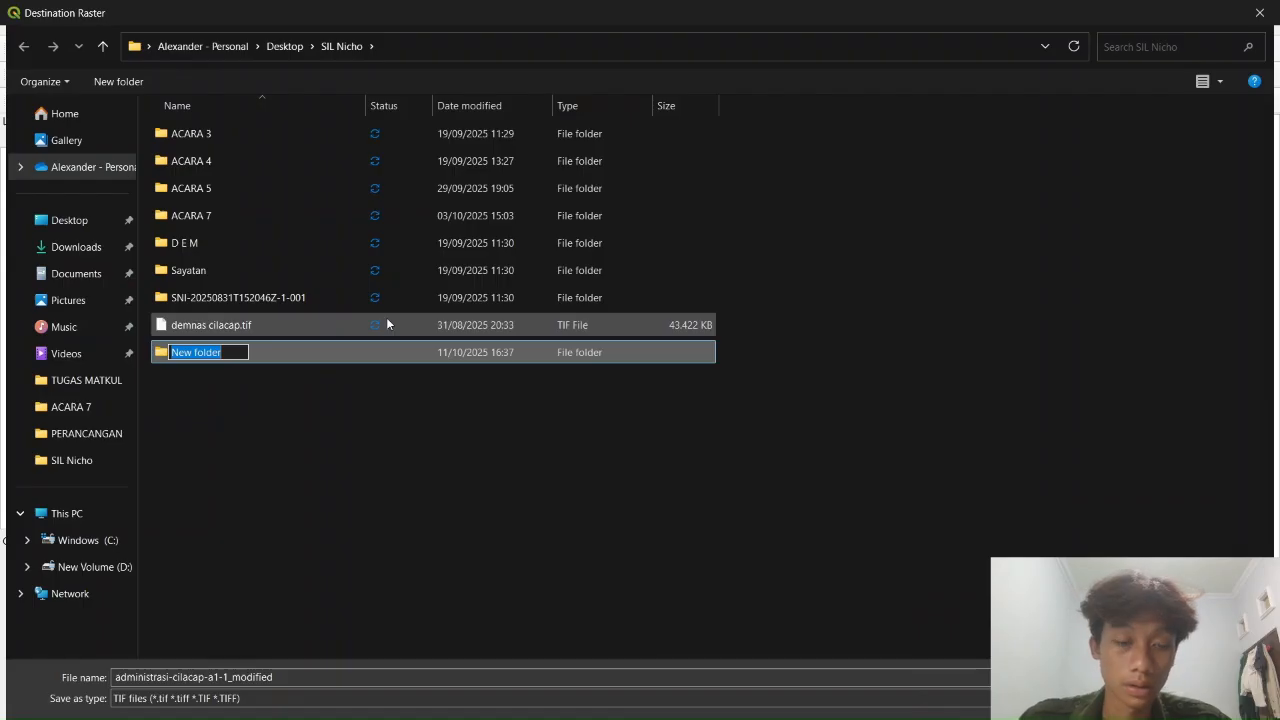
type("ACARA 7")
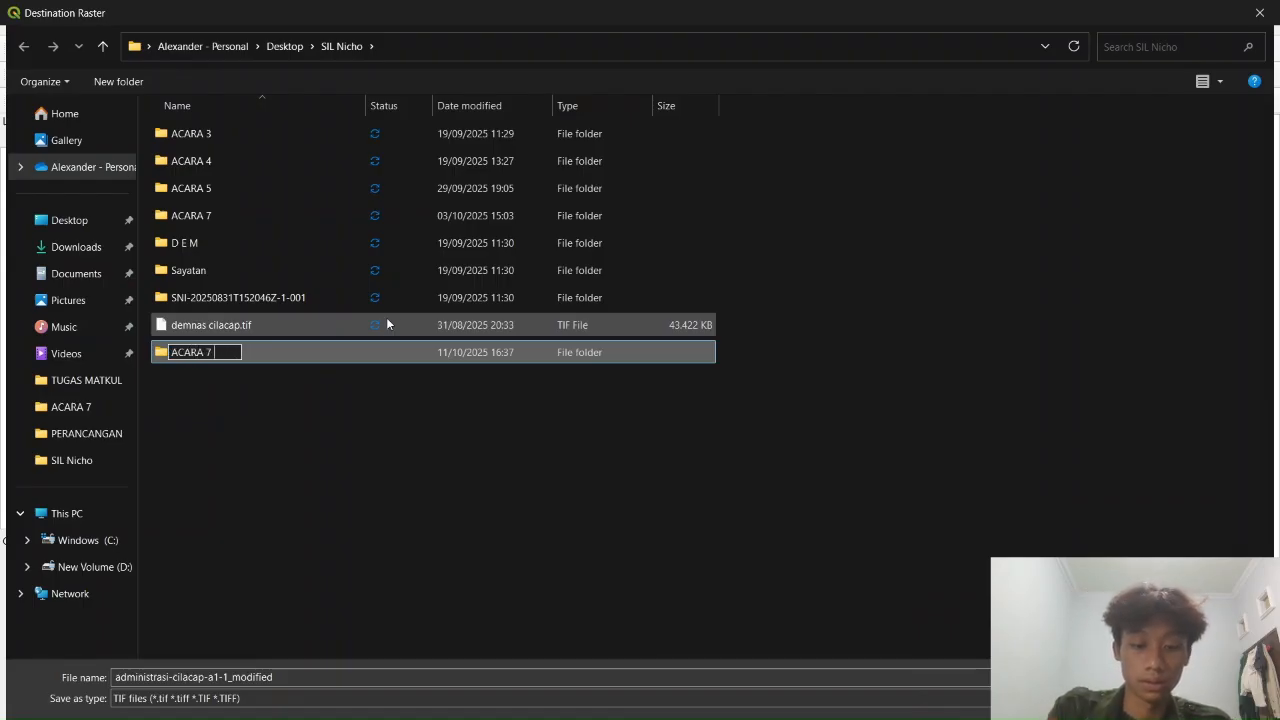
type(" VIDEO")
key("Return")
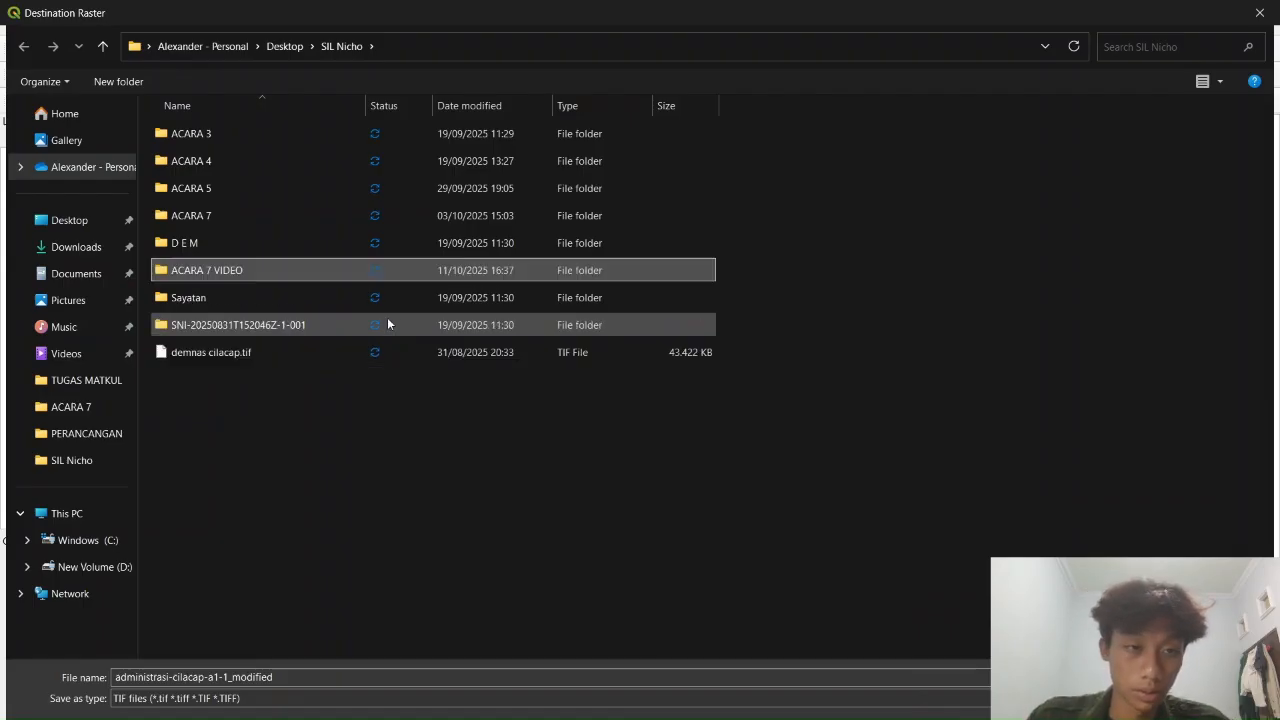
double_click(246, 272)
Name the output raster TIF CILACAP
left_click(318, 707)
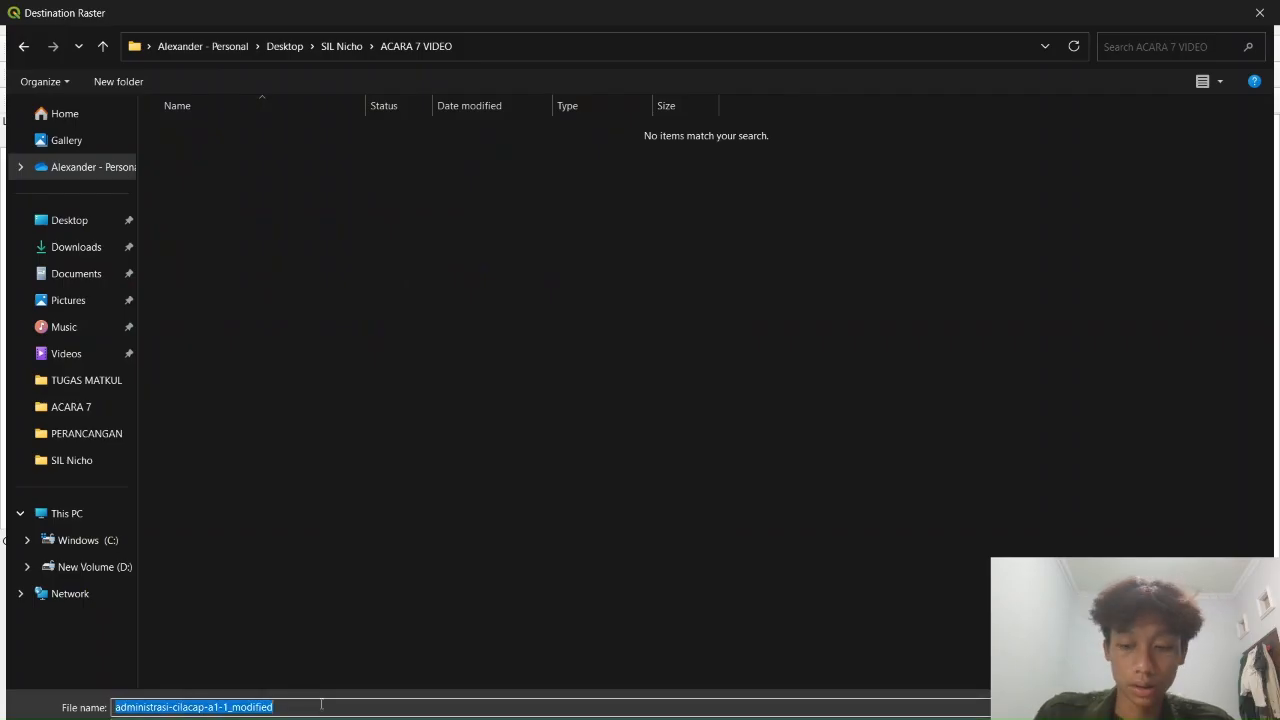
key("BackSpace")
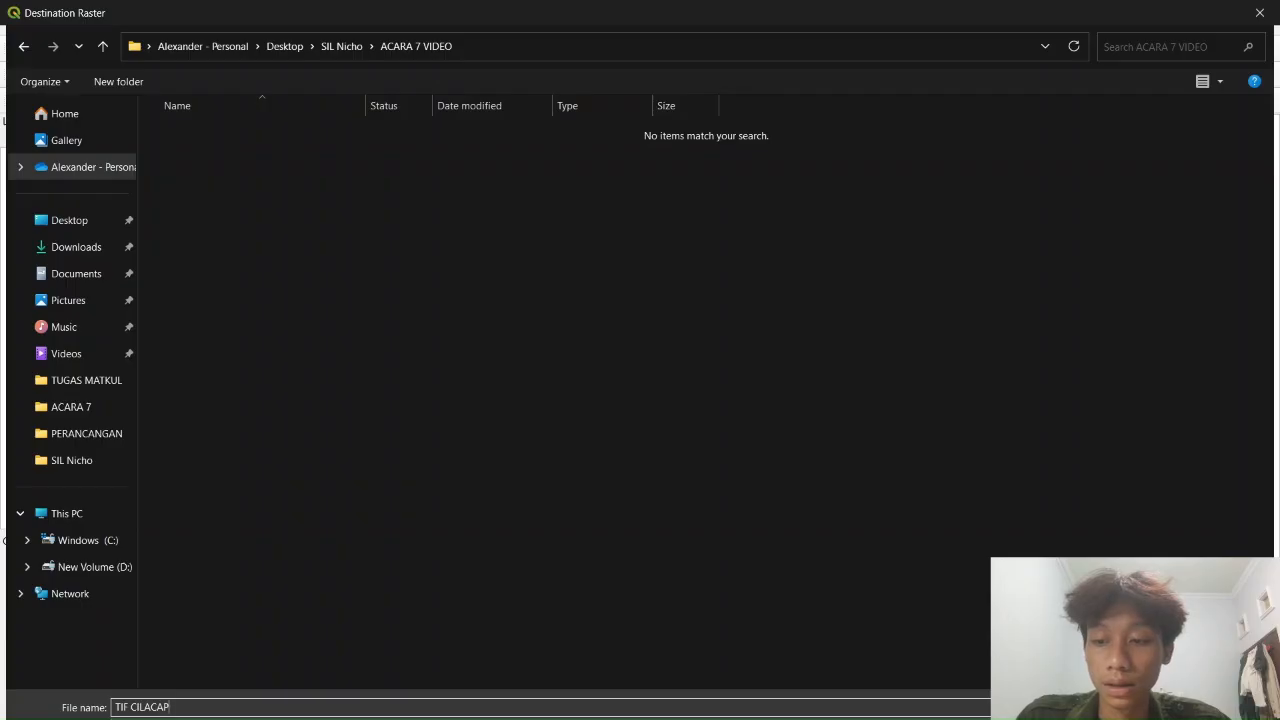
key("Return")
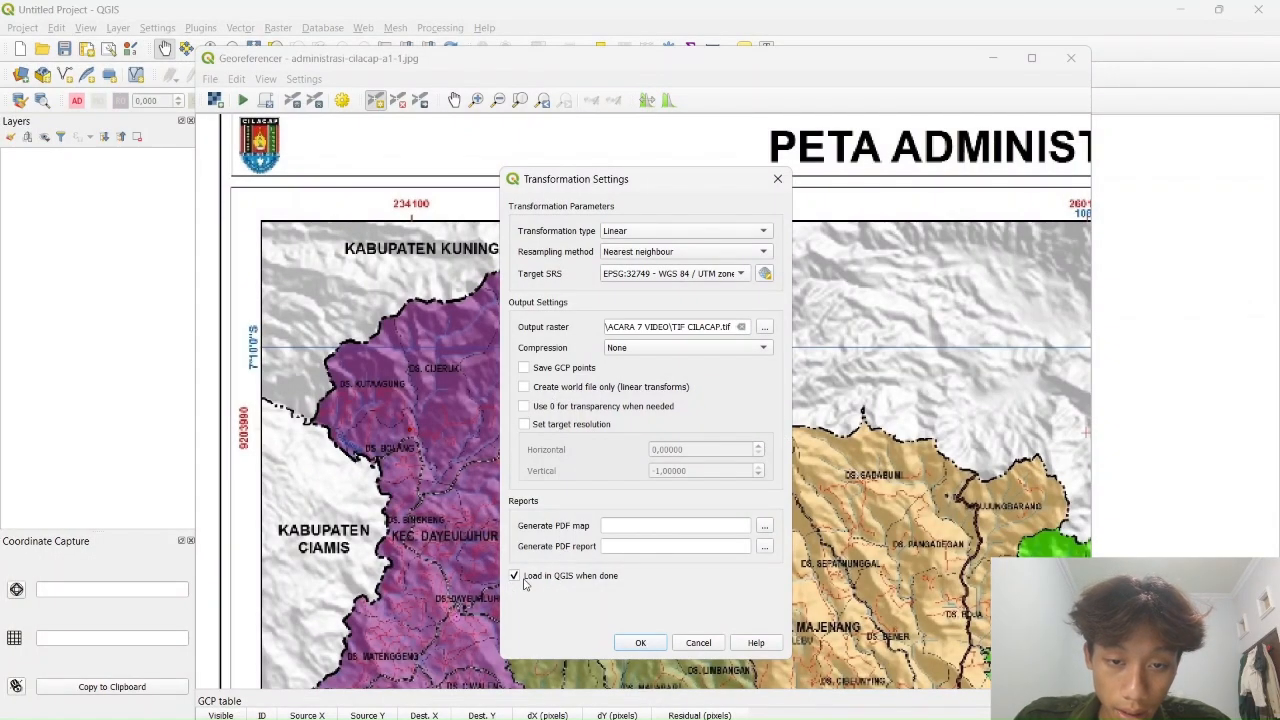
Run georeferencing to produce TIF CILACAP, then close the Georeferencer saving the GCPs
left_click(640, 643)
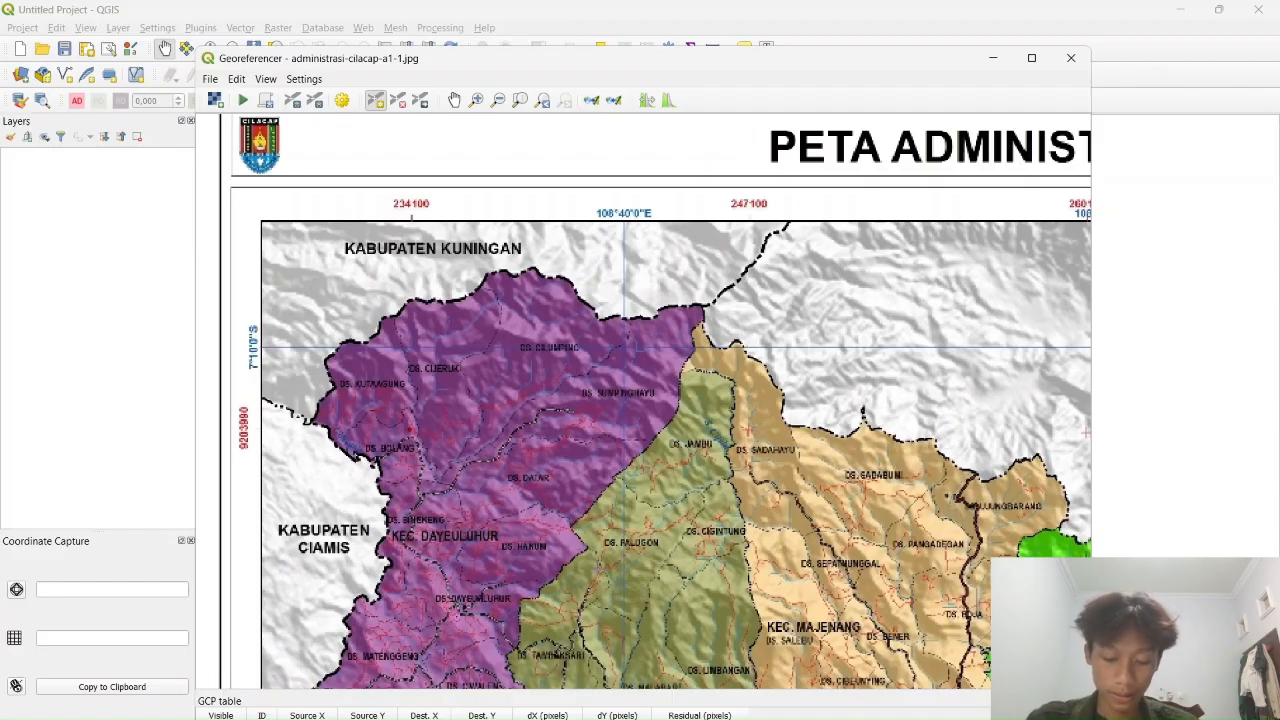
left_click(241, 102)
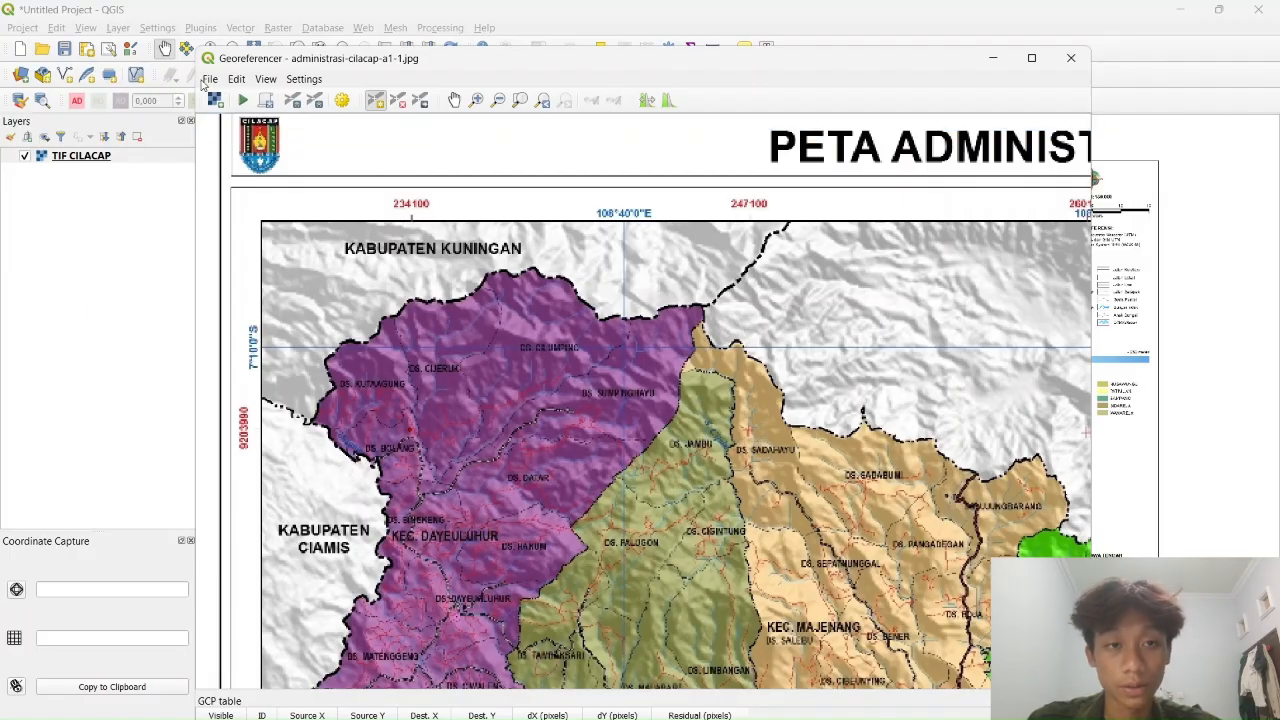
left_click(1071, 57)
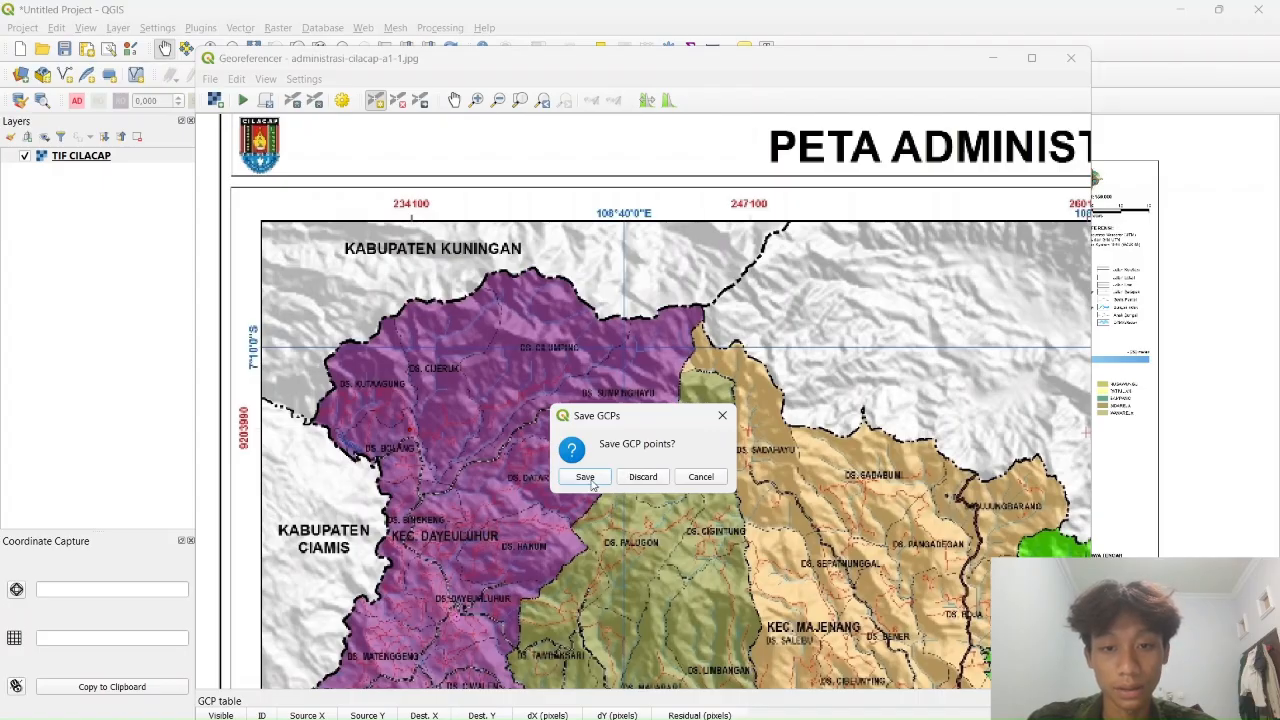
left_click(585, 477)
scroll(505, 315, "up", 3)
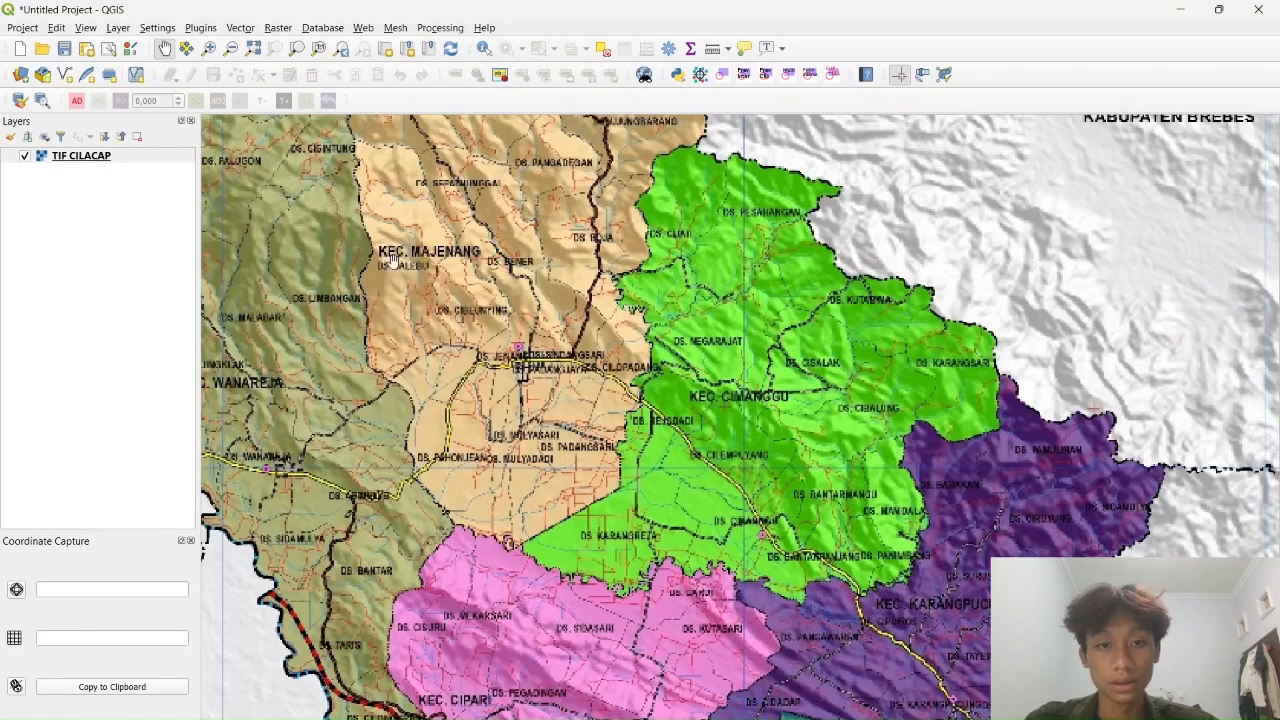
scroll(505, 313, "down", 3)
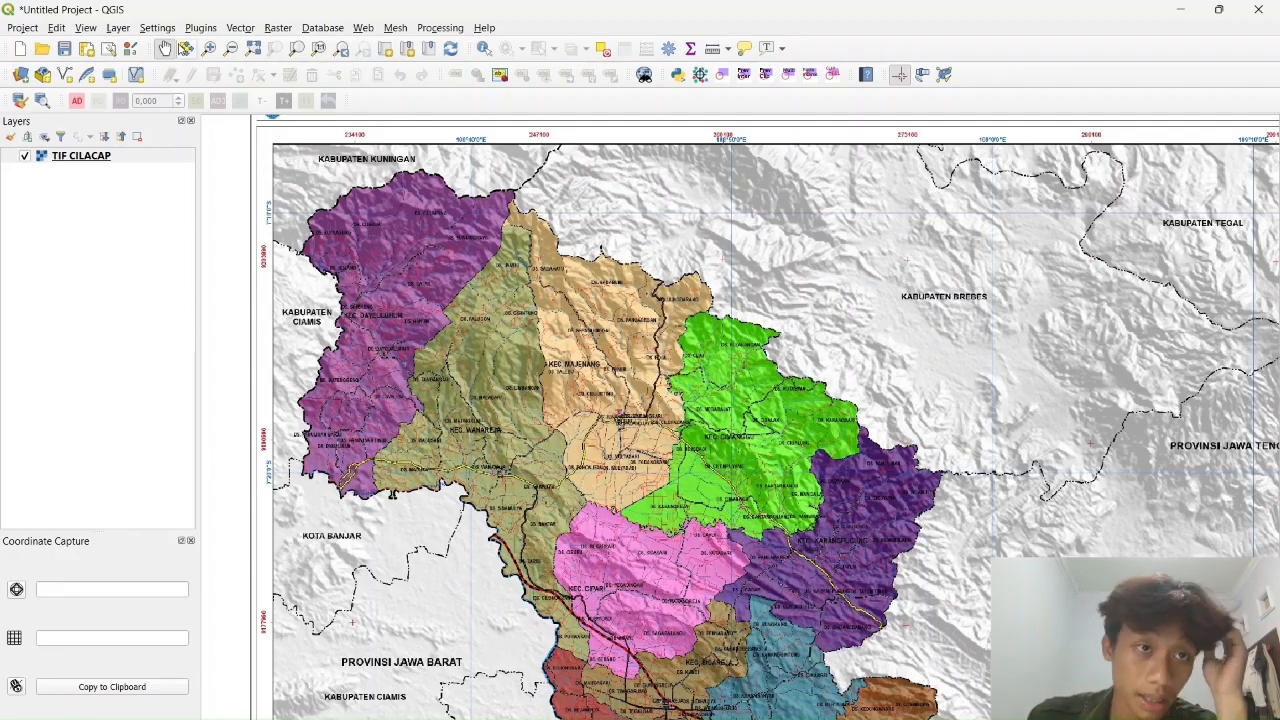
Start a new shapefile layer with Polygon geometry
left_click(157, 27)
mouse_move(118, 27)
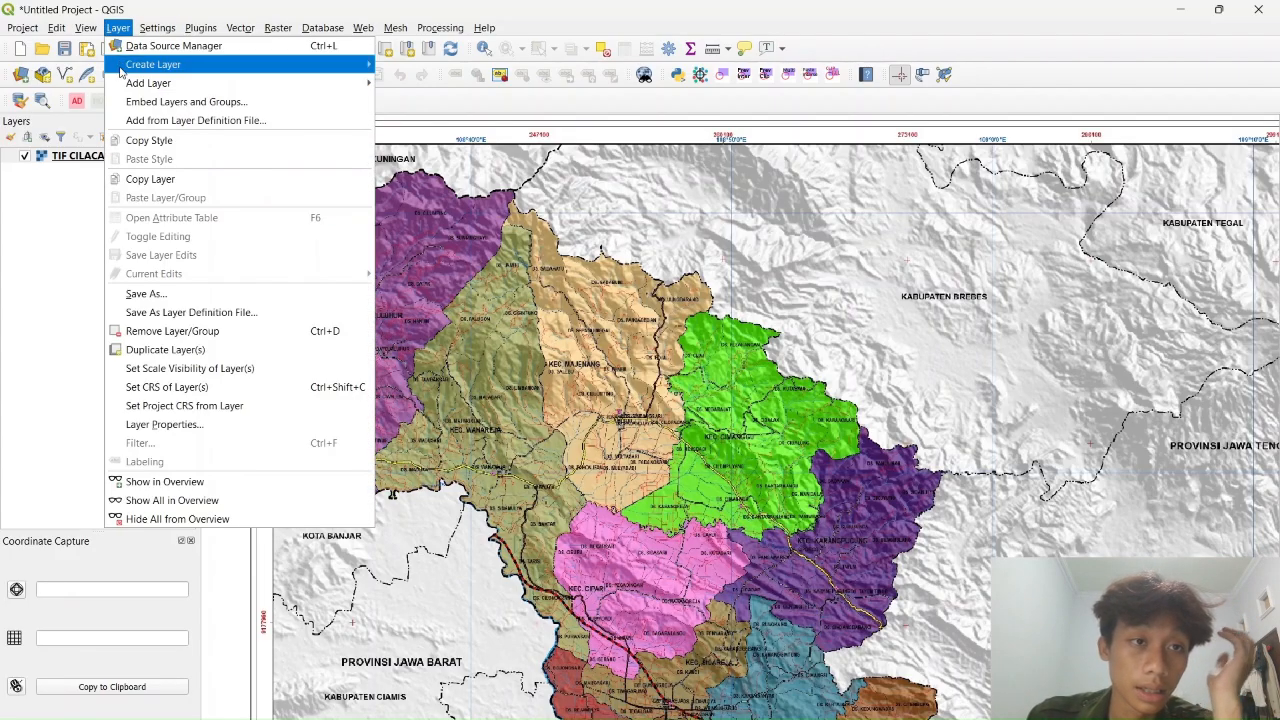
mouse_move(153, 64)
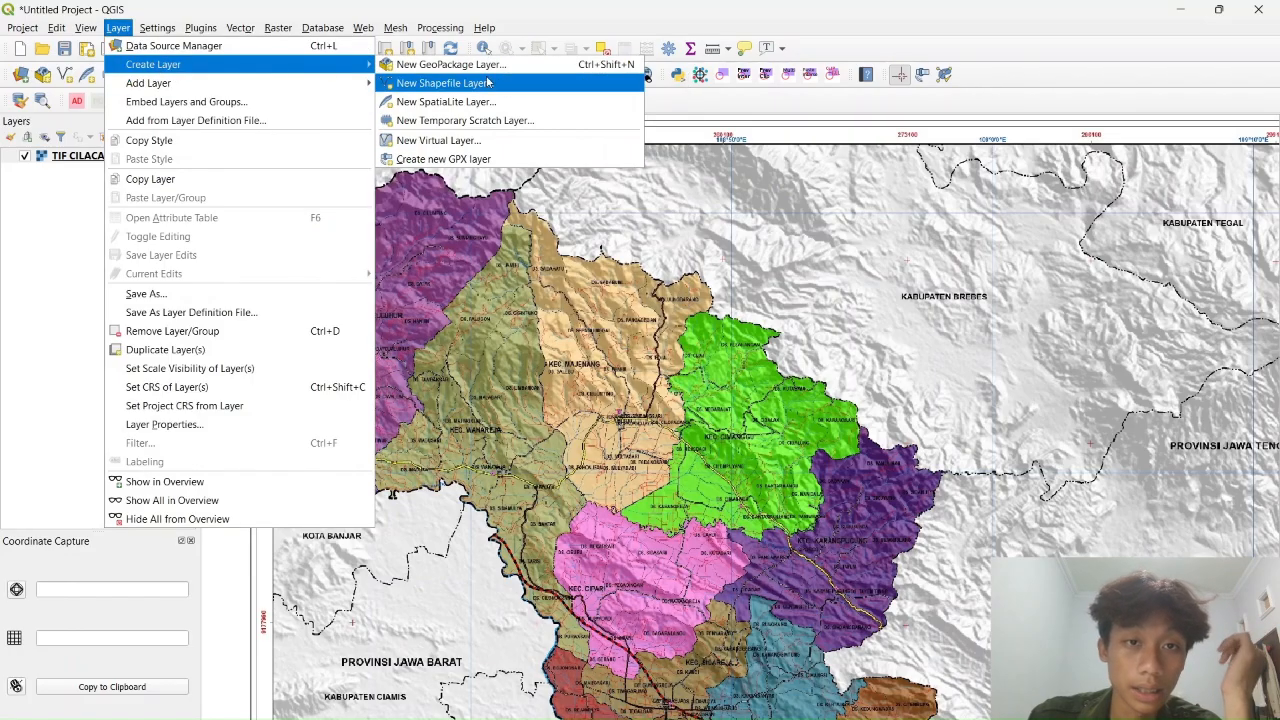
left_click(400, 81)
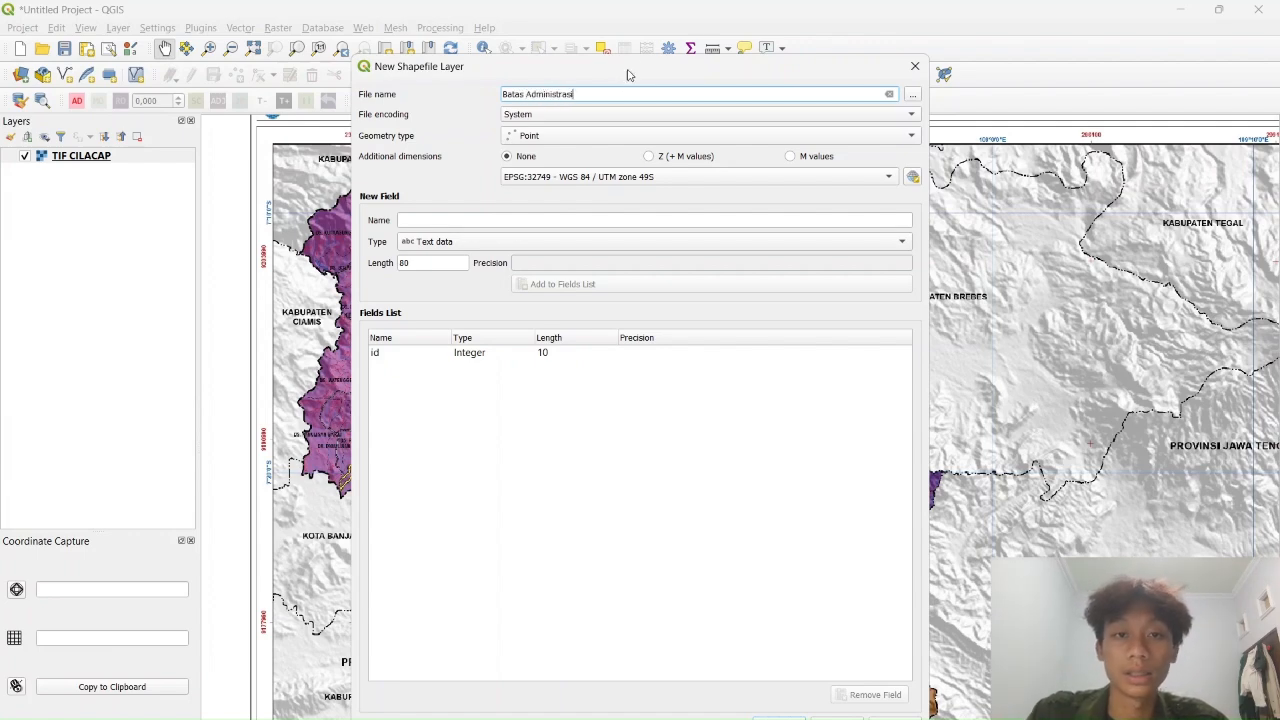
left_click(648, 140)
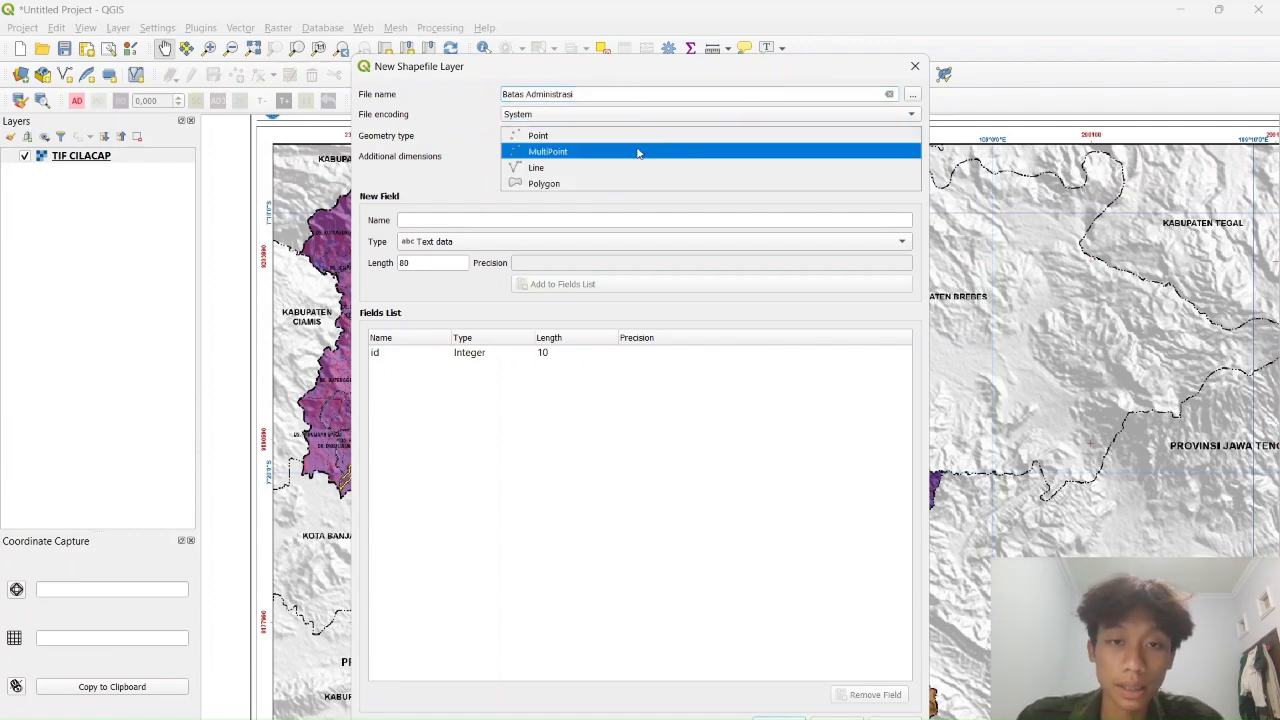
left_click(551, 187)
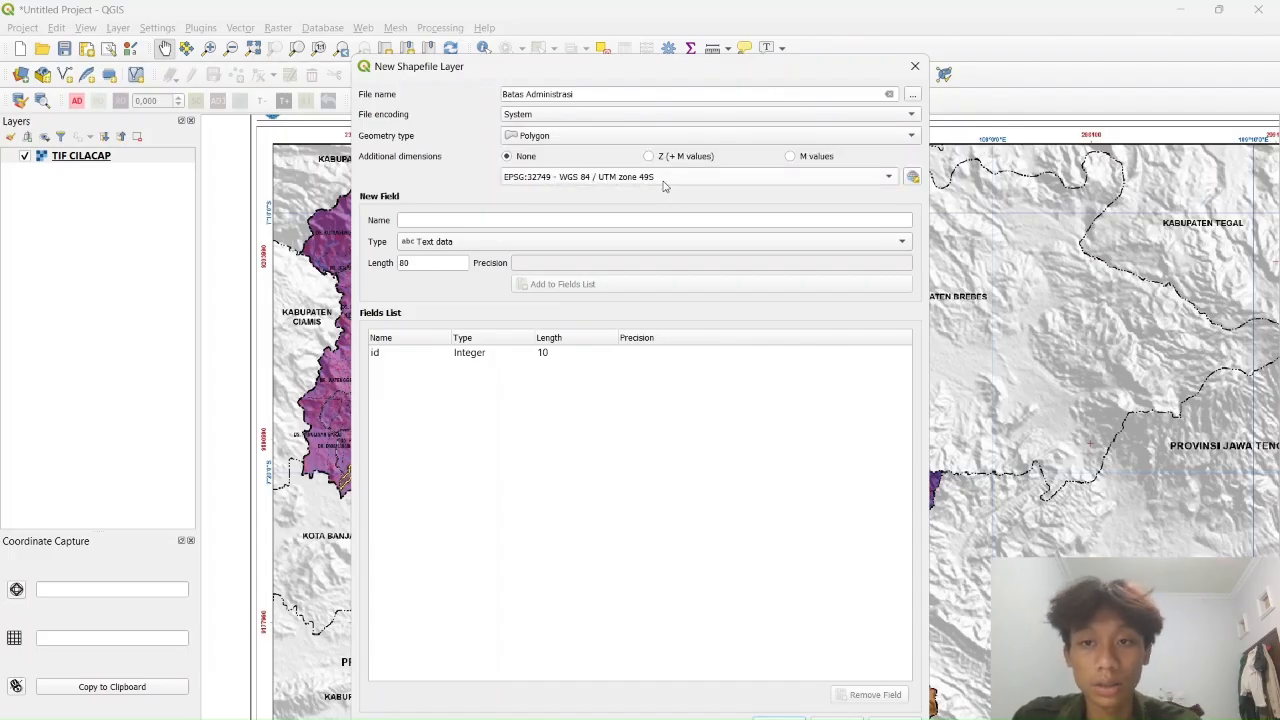
Add a Keterangan text field and create the Batas Administrasi layer
left_click(464, 222)
left_click(478, 244)
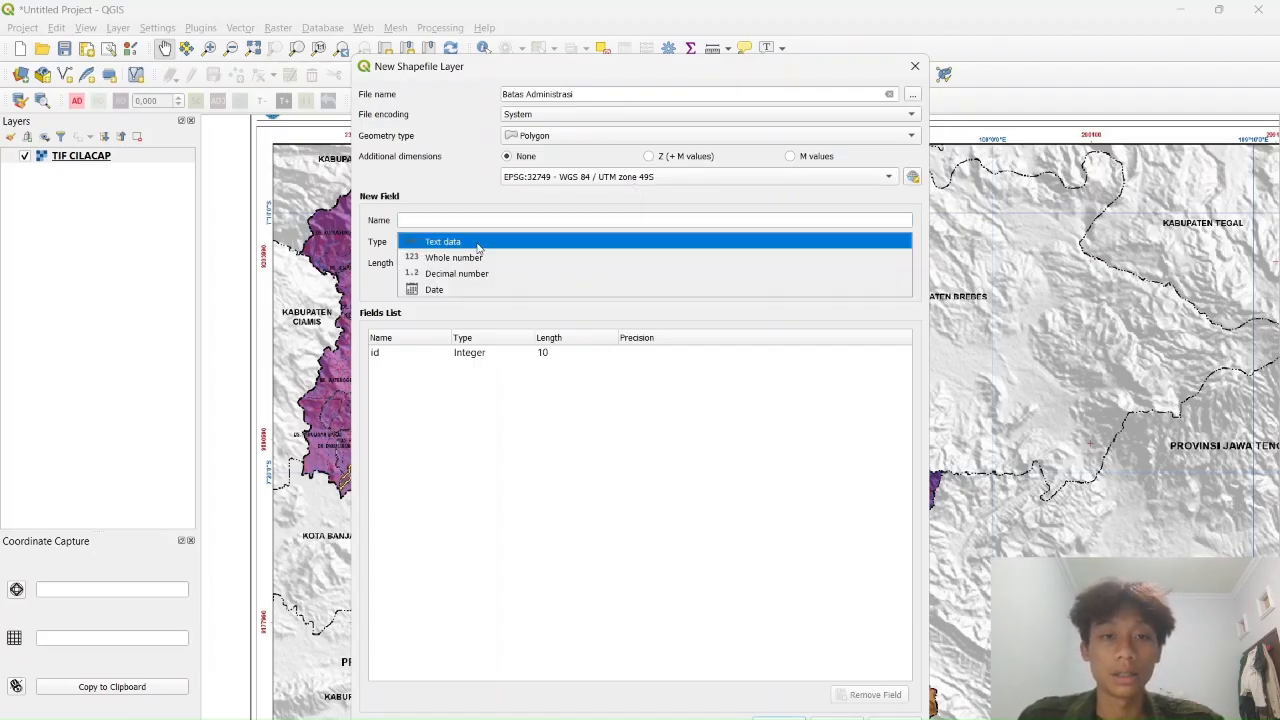
left_click(484, 243)
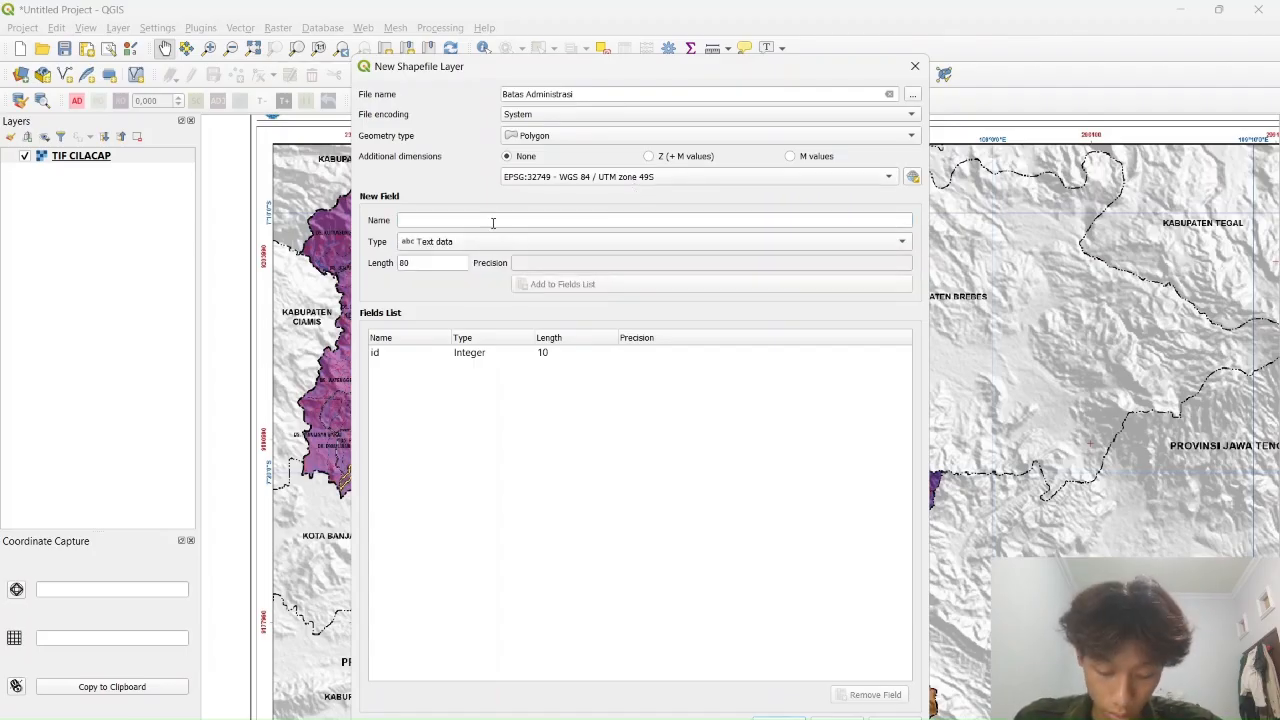
left_click(475, 222)
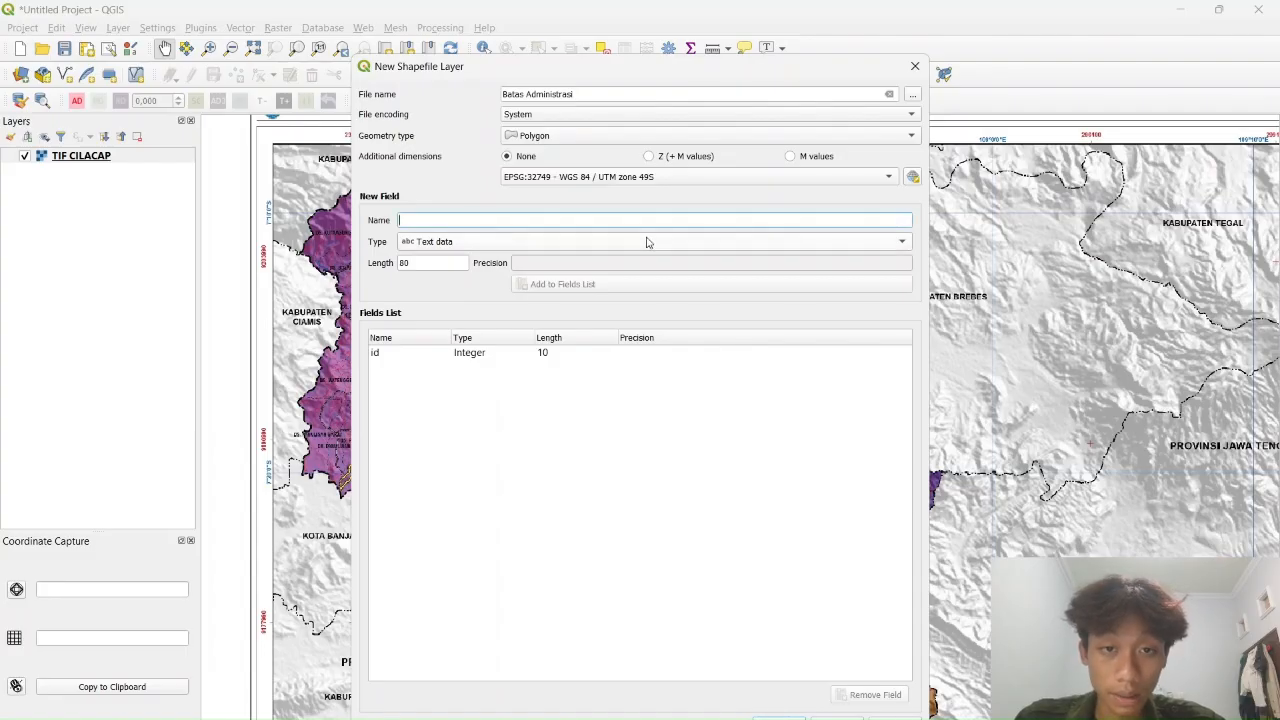
type("Keterangan")
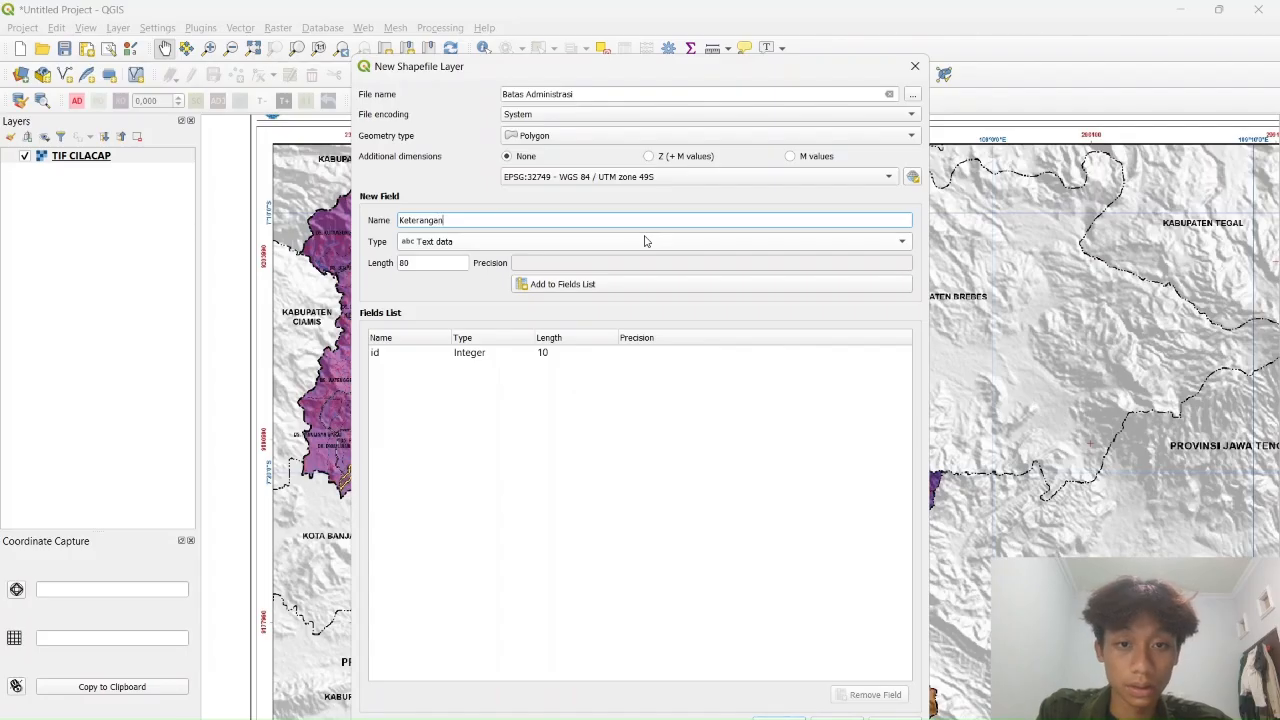
left_click(600, 290)
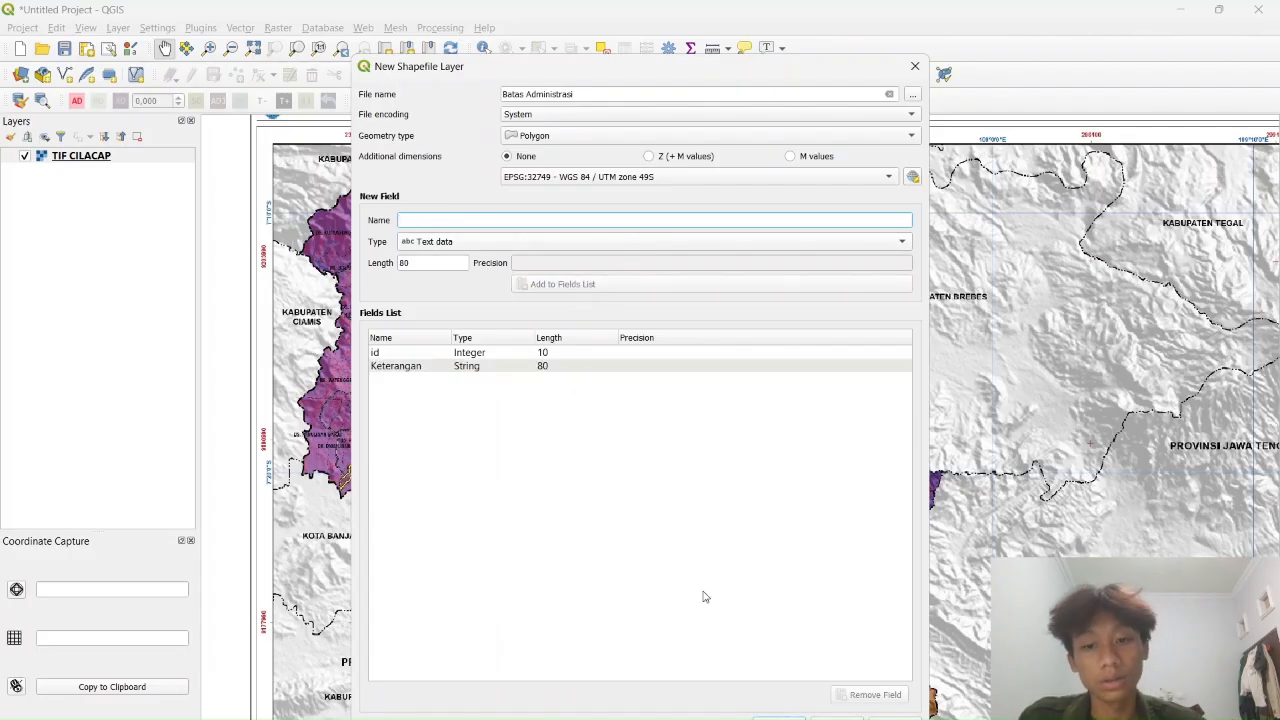
left_click(779, 718)
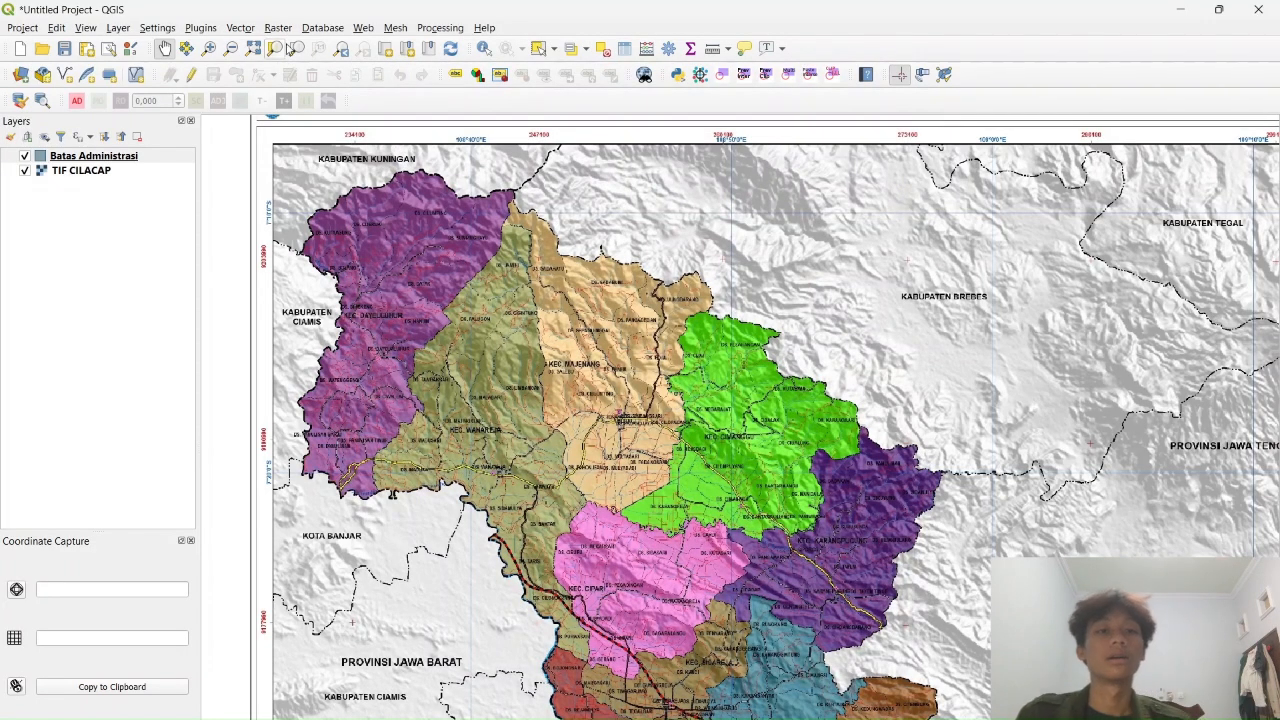
Start a new shapefile layer named Sungai with Line geometry
left_click(118, 27)
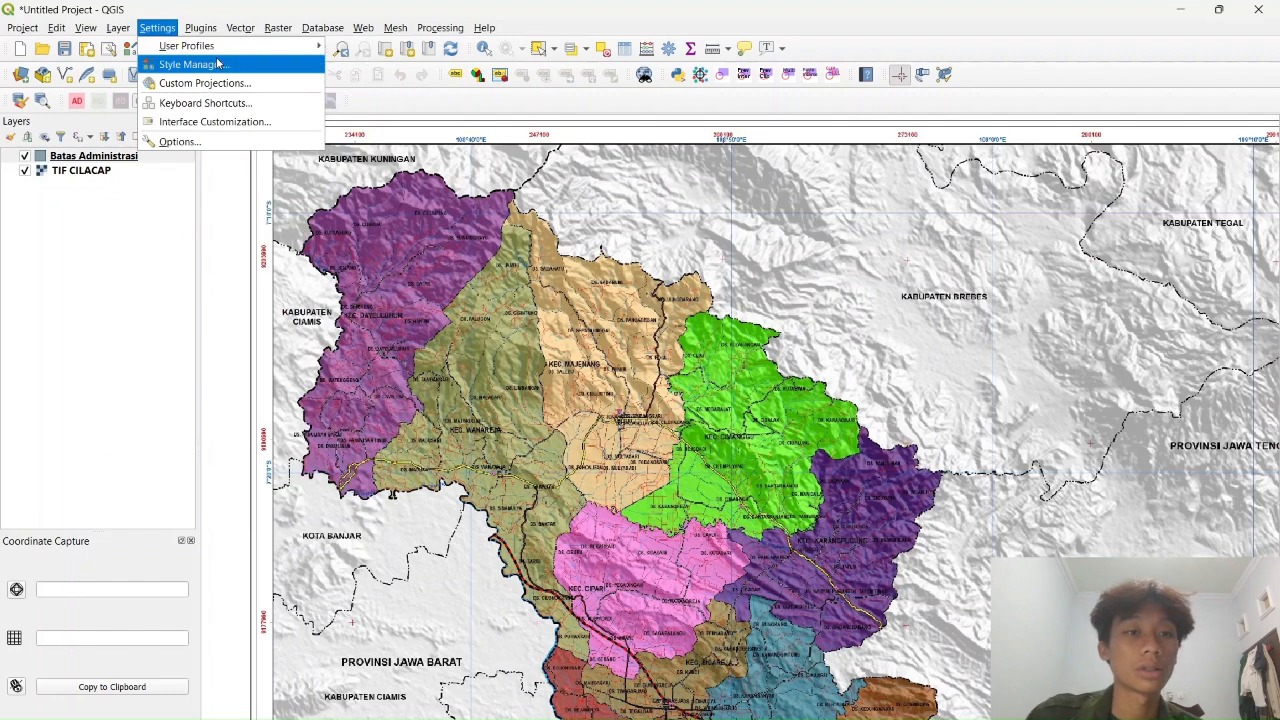
mouse_move(181, 83)
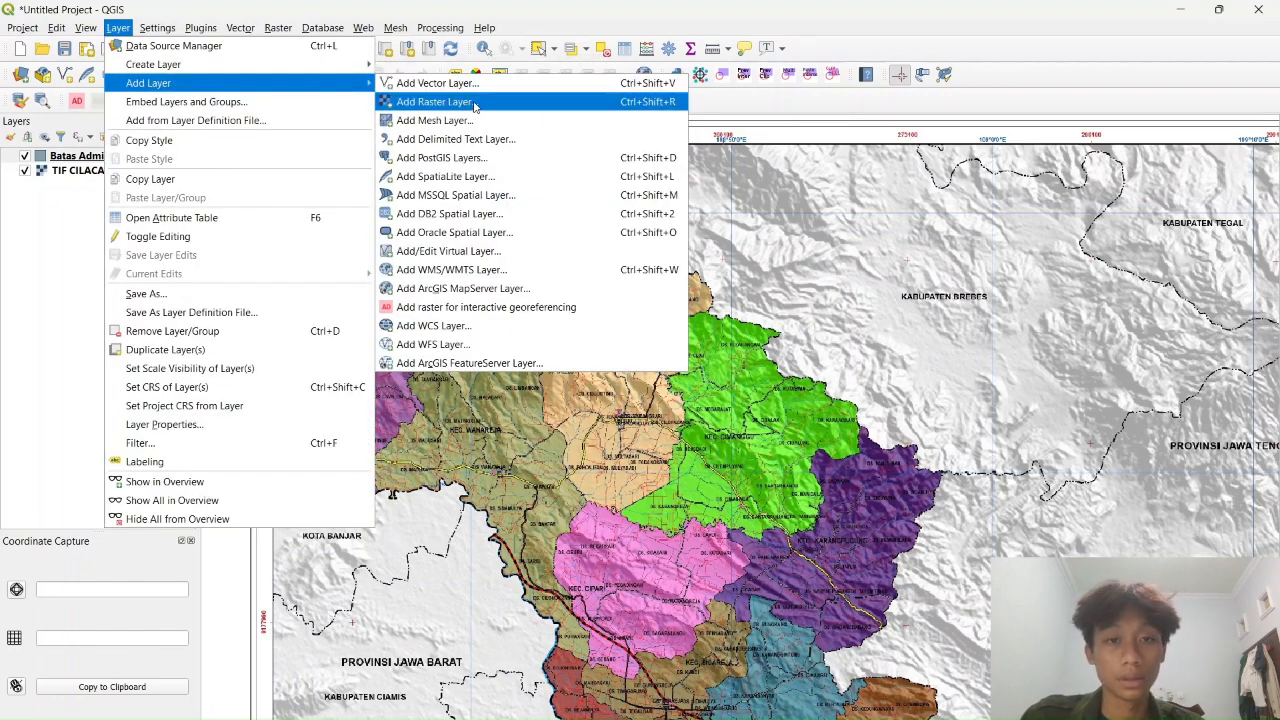
mouse_move(200, 64)
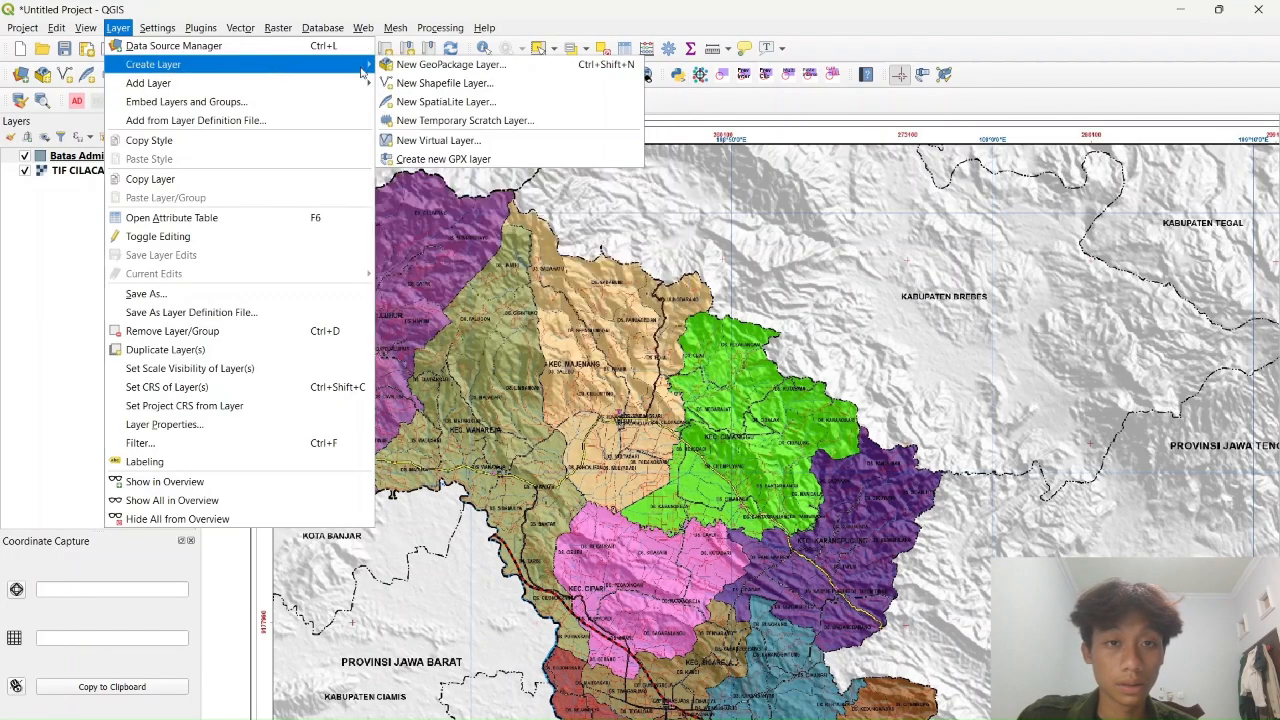
left_click(487, 83)
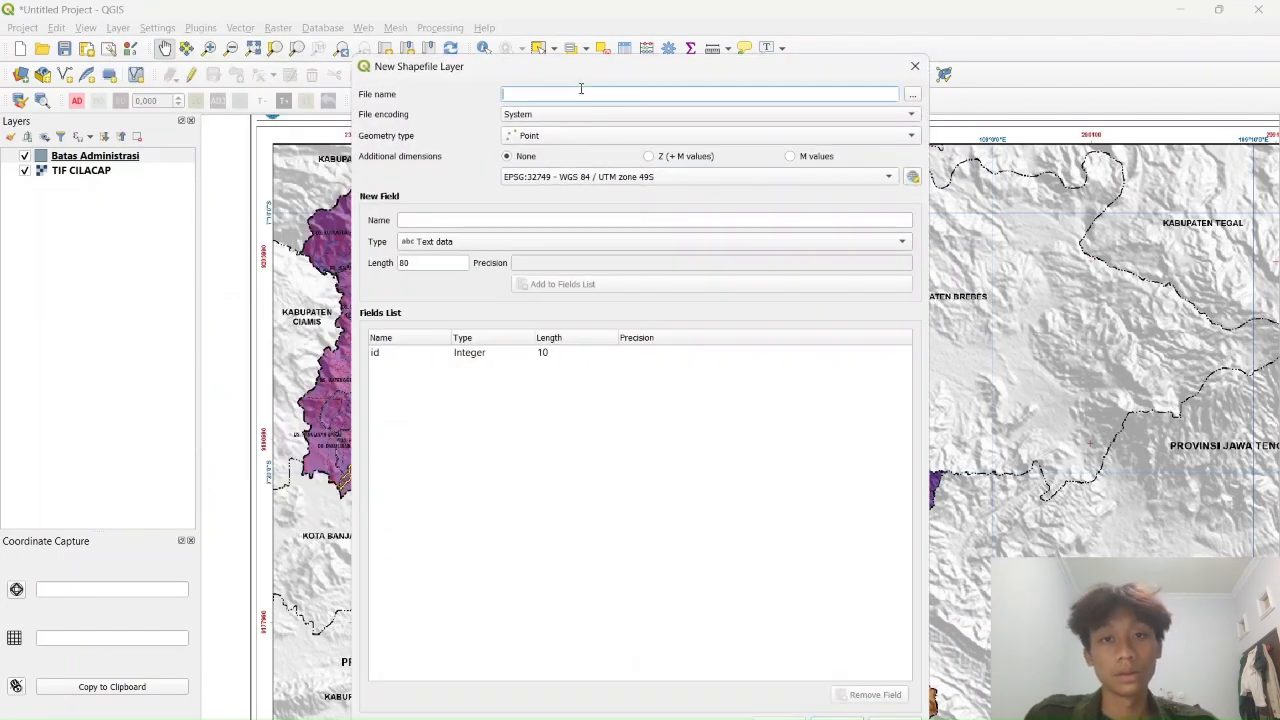
type("Sungai")
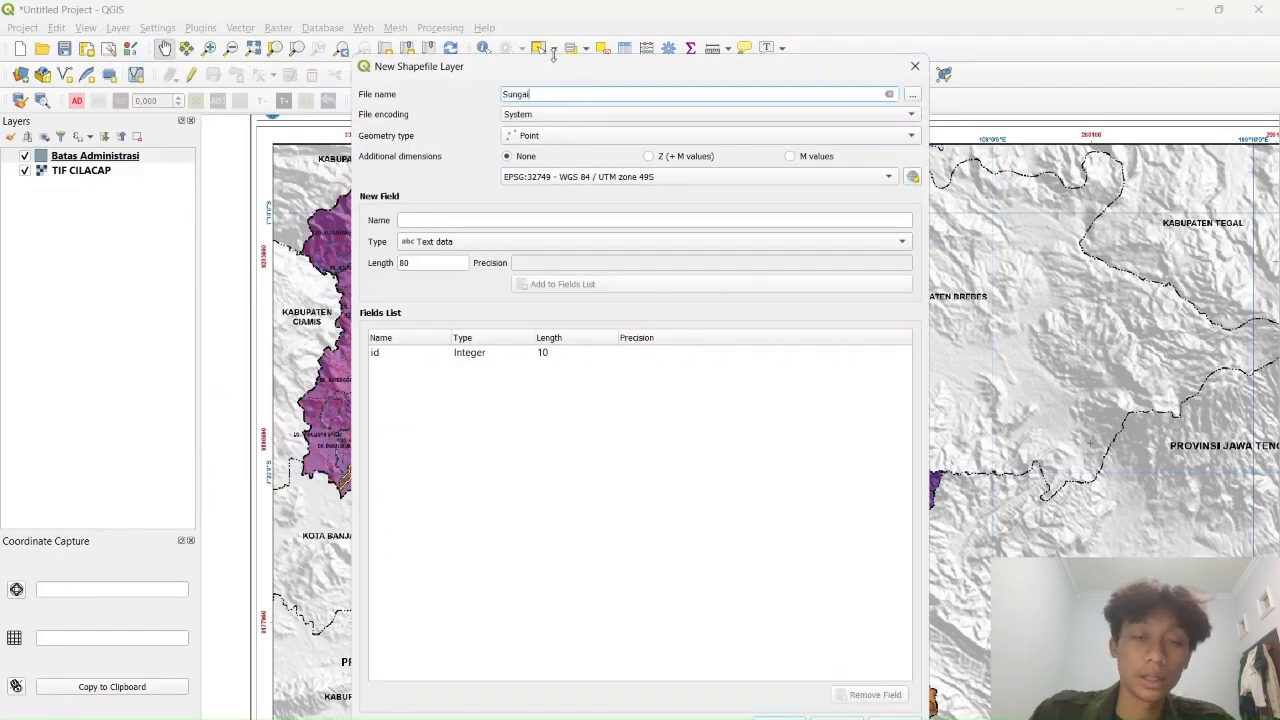
left_click(556, 137)
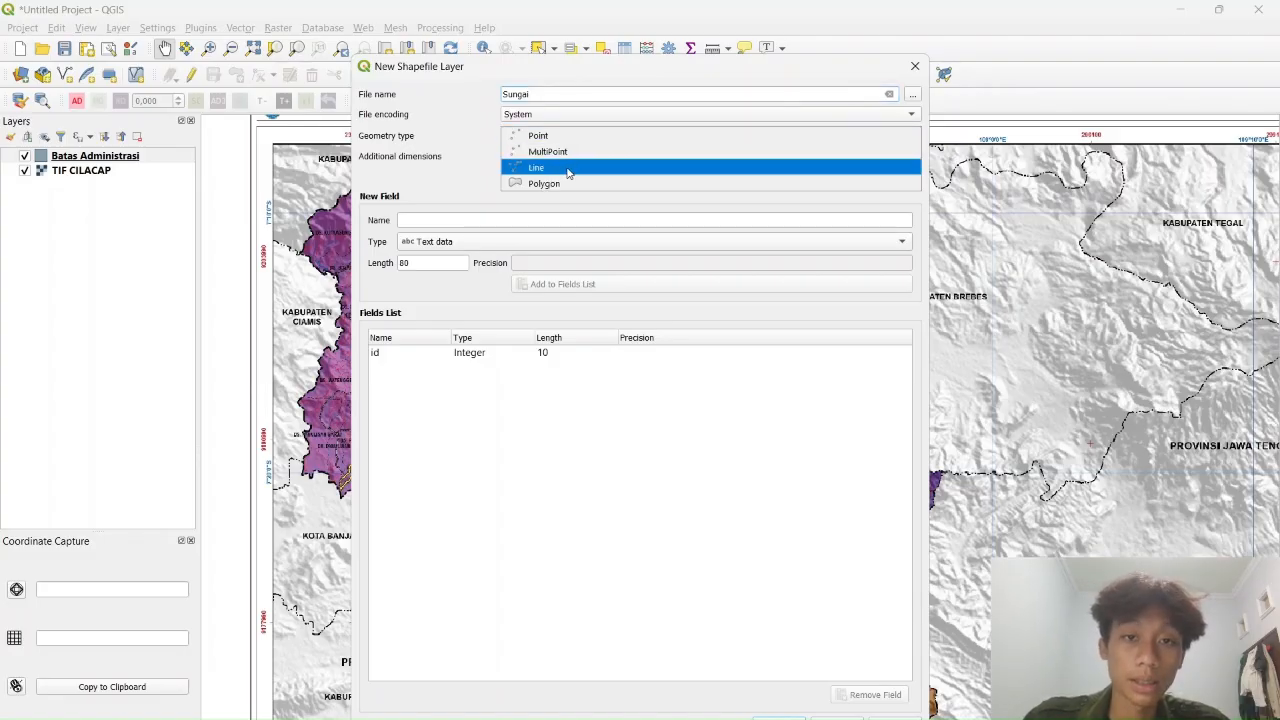
left_click(567, 168)
Add the Keterangan text field and create the Sungai layer
left_click(483, 220)
type("Keterangan")
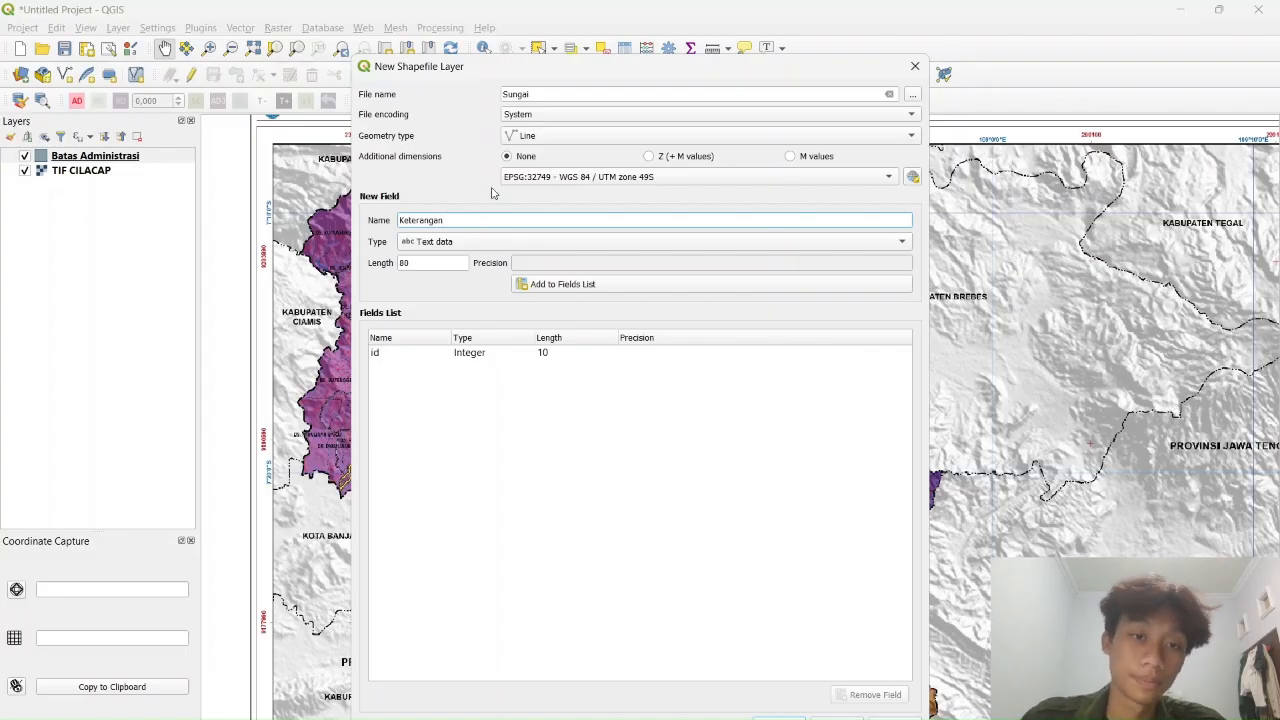
left_click(563, 285)
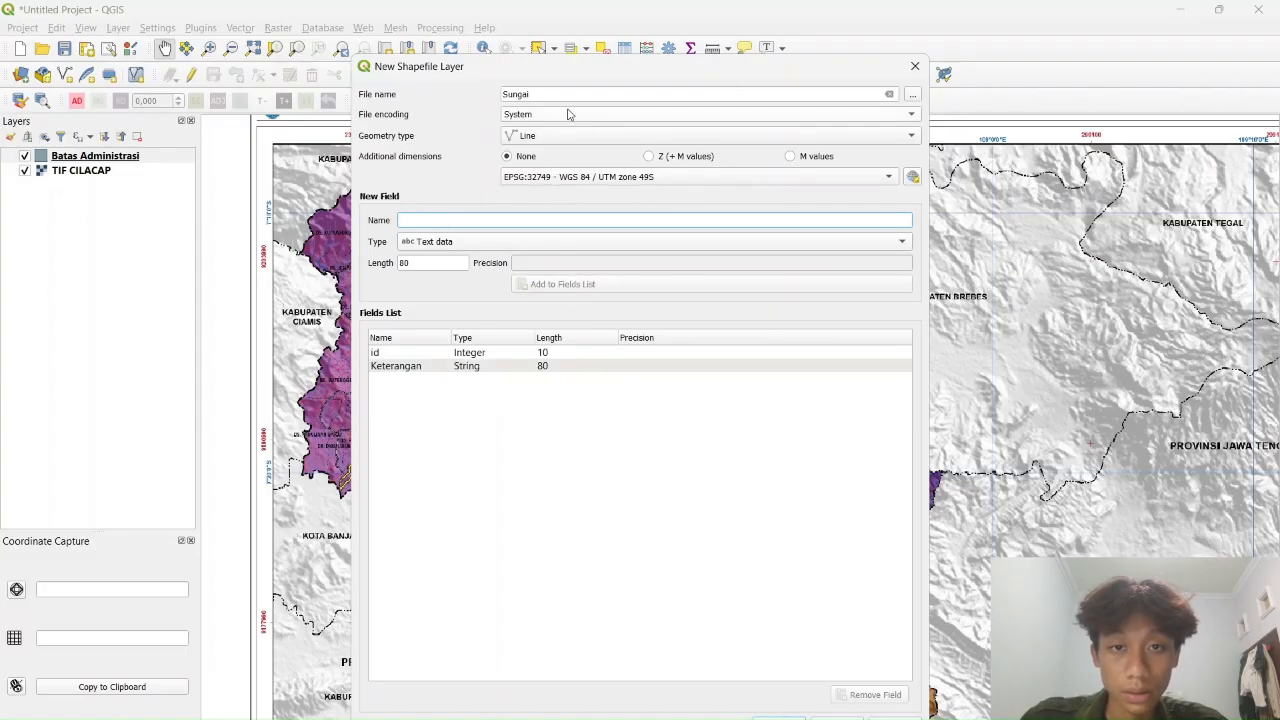
left_click(779, 718)
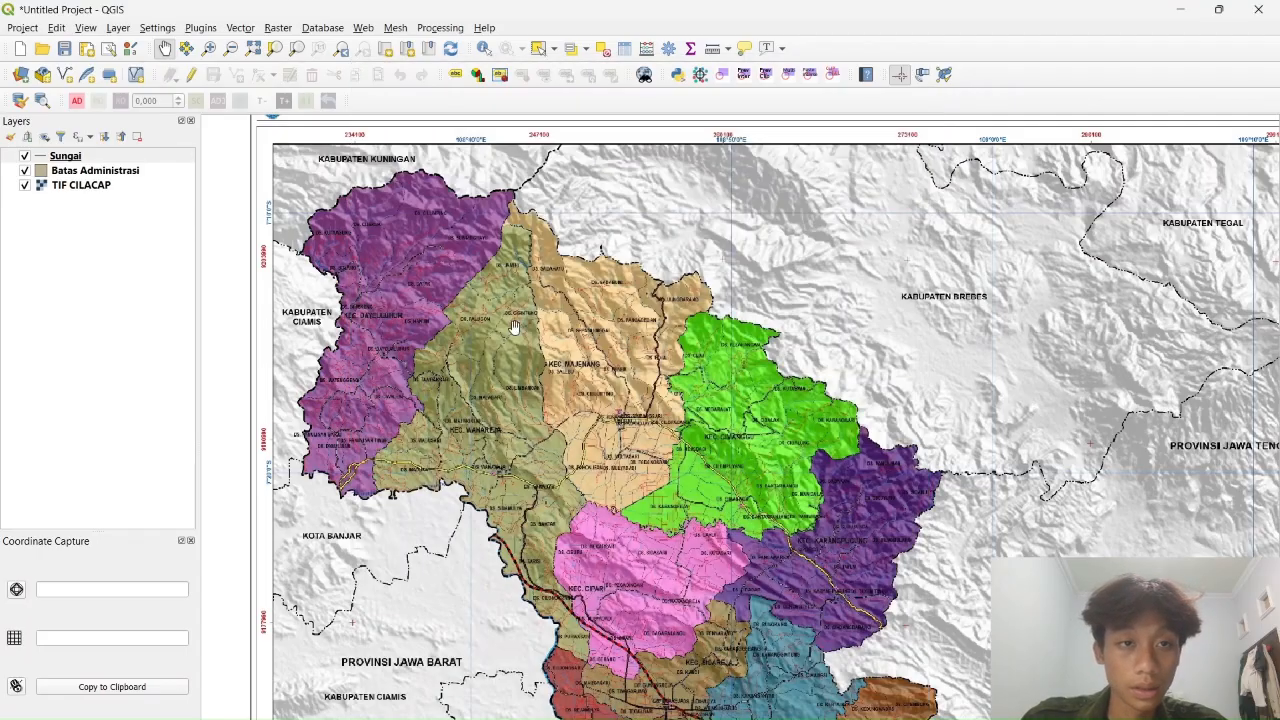
Start a new shapefile layer named Jalan, keeping the file encoding as System
left_click(118, 27)
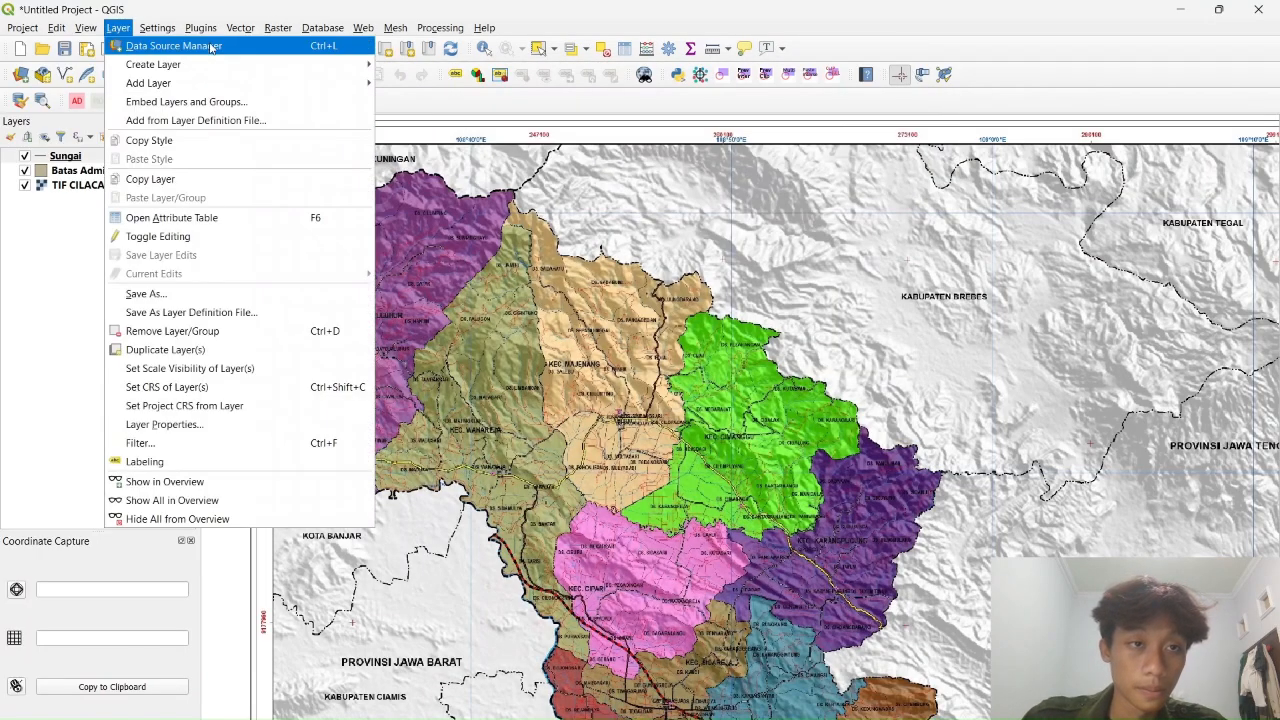
mouse_move(228, 64)
left_click(445, 83)
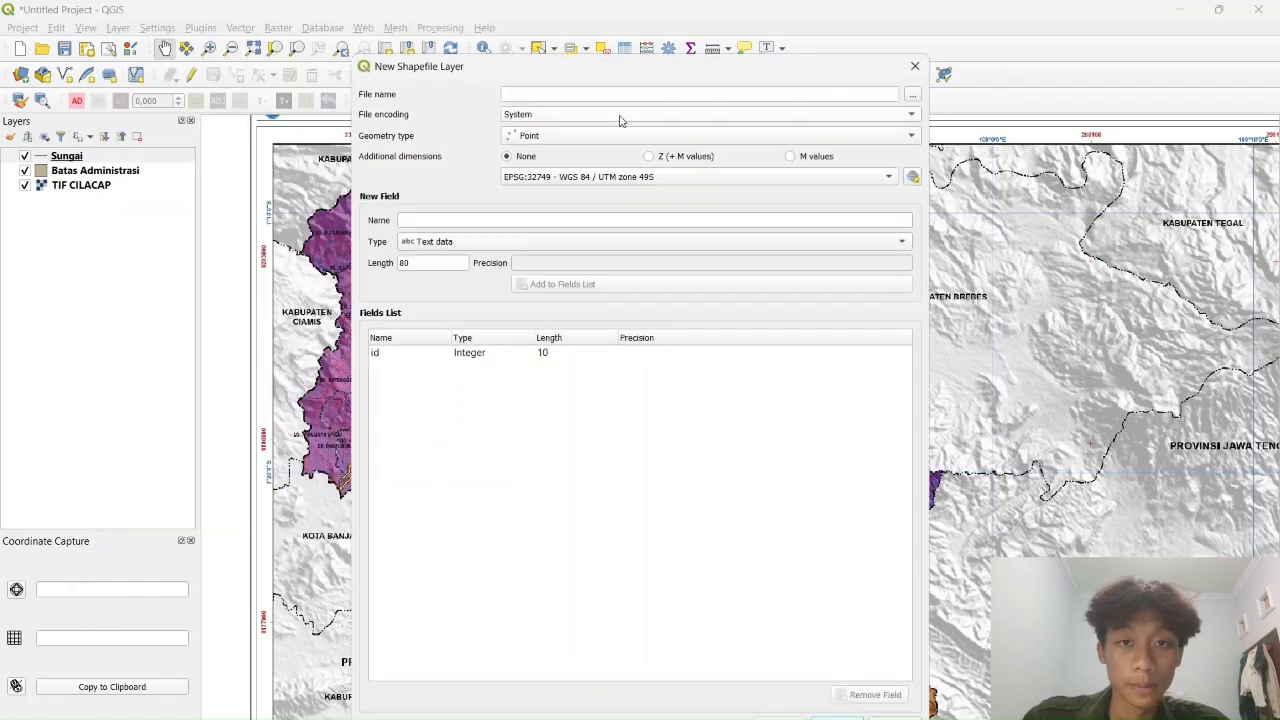
type("Jalan")
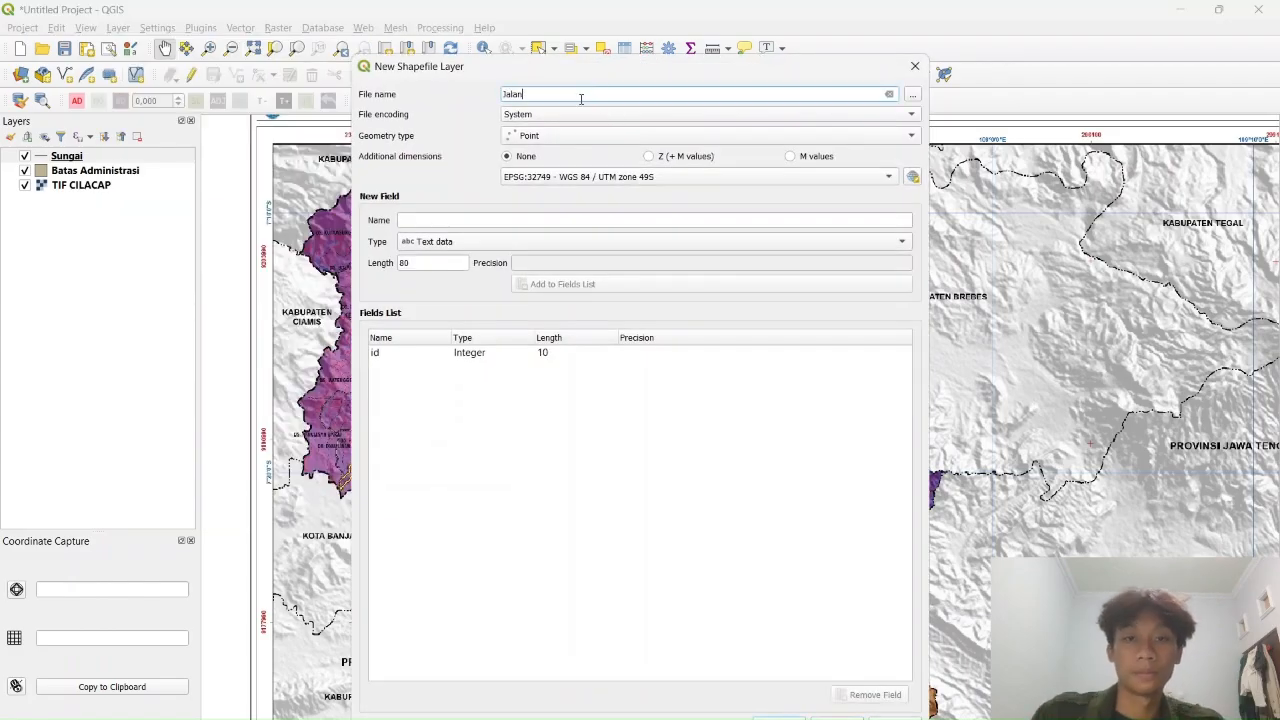
left_click(575, 114)
left_click(412, 114)
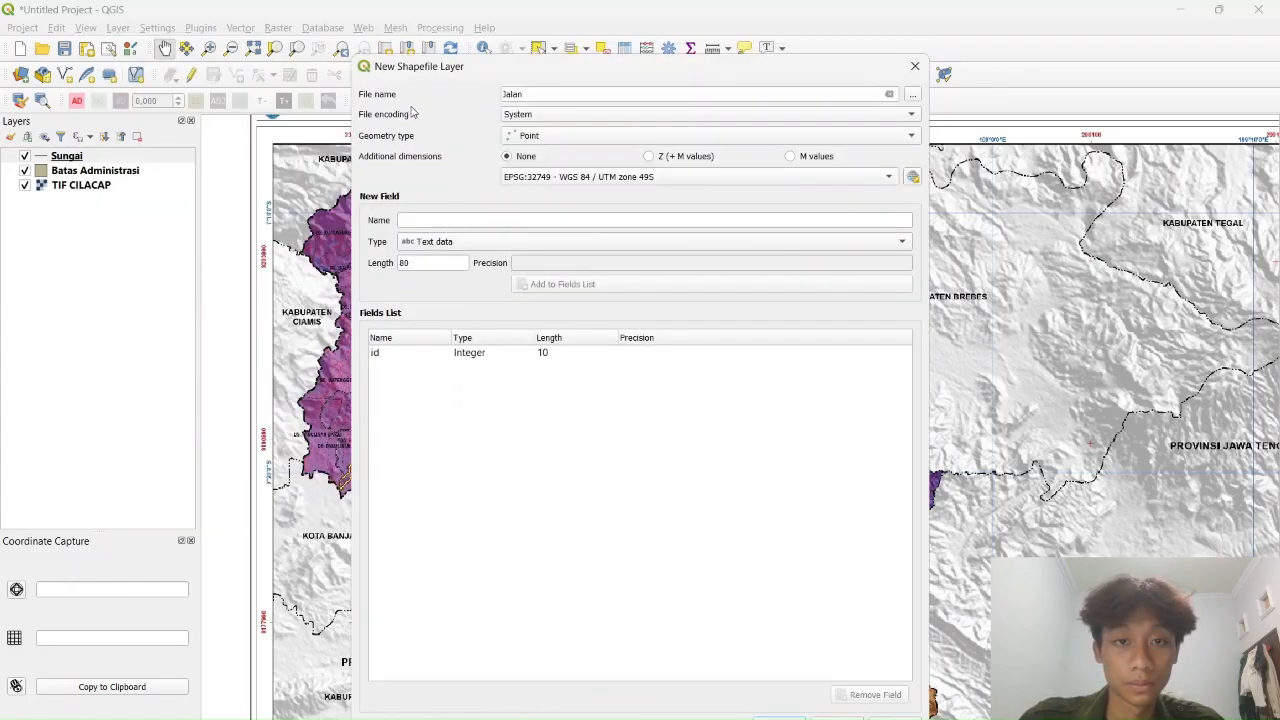
Set the Jalan geometry to Line, add a Keterangan text field, and create the layer
left_click(566, 143)
left_click(555, 164)
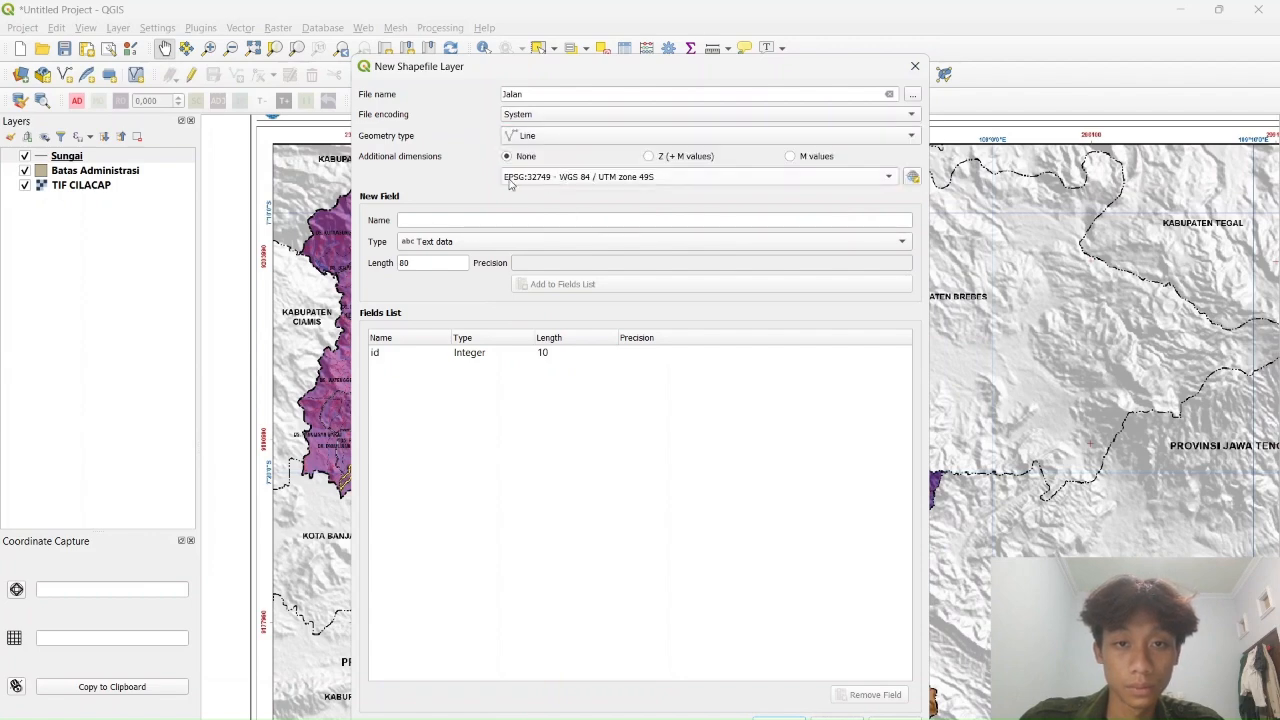
left_click(460, 220)
type("Keterangan")
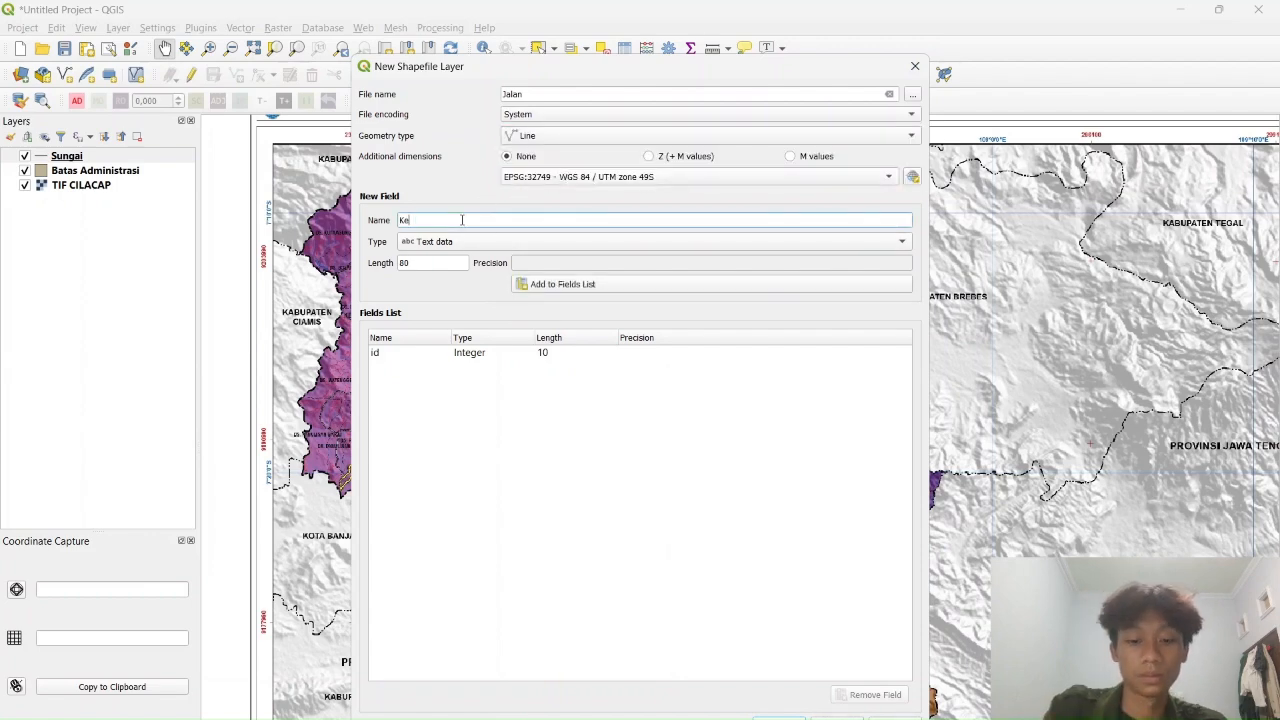
left_click(560, 285)
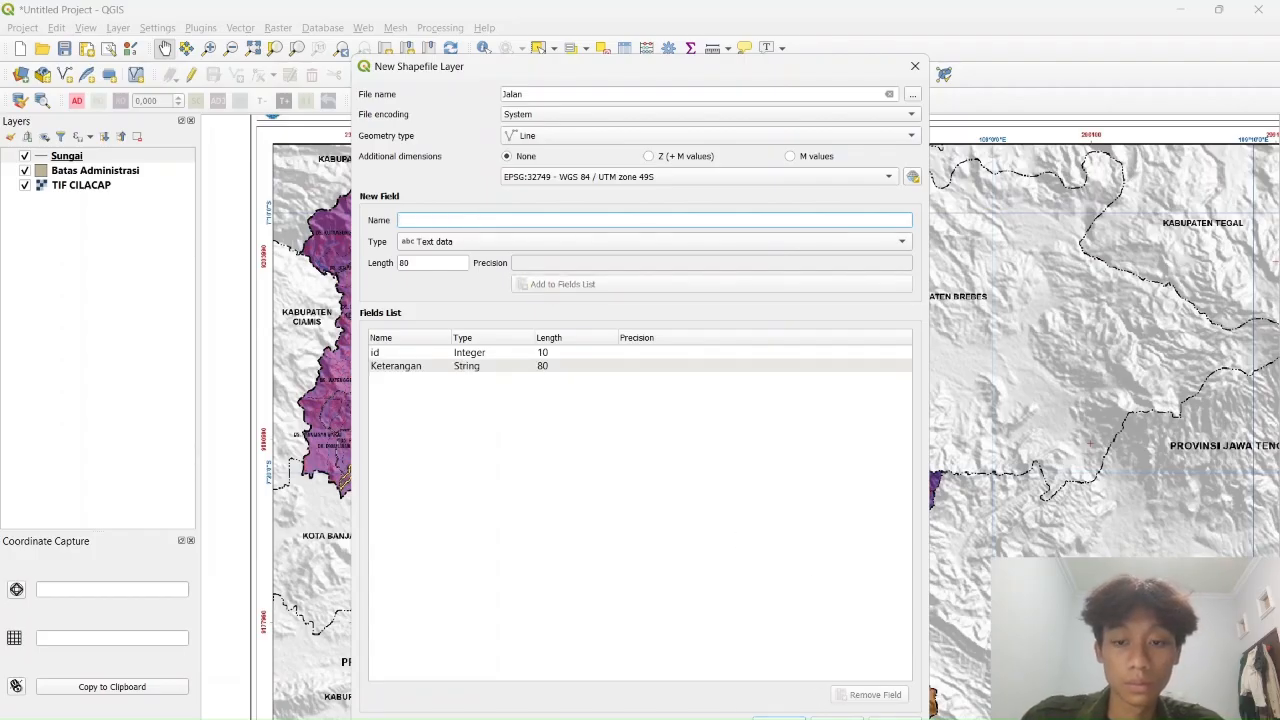
left_click(780, 718)
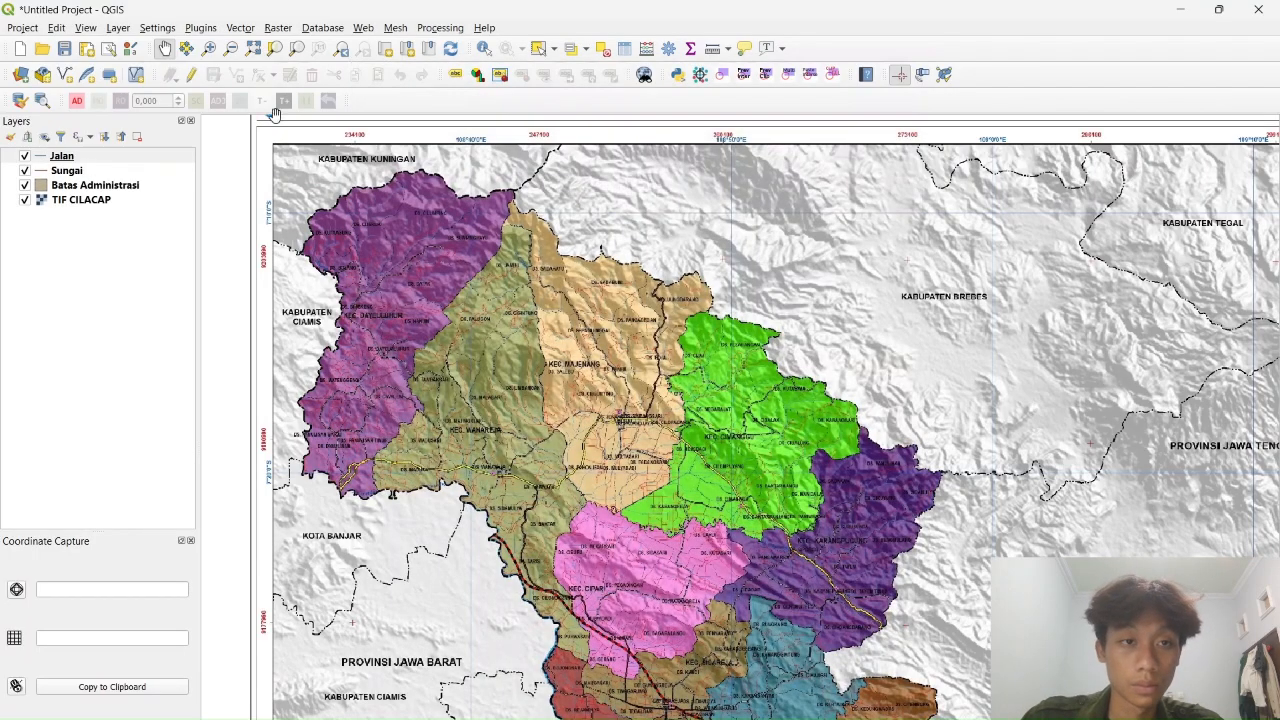
left_click(118, 28)
Start a new shapefile layer named Titik with System encoding and MultiPoint geometry
mouse_move(327, 92)
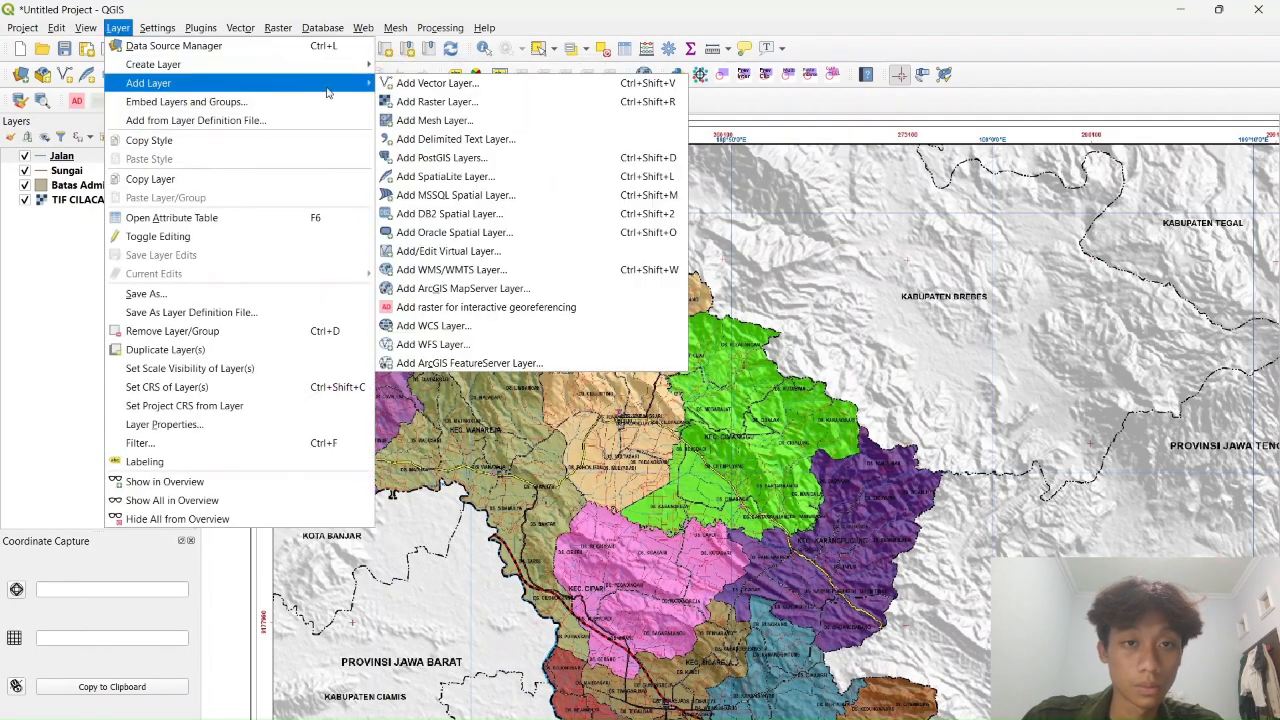
mouse_move(272, 64)
left_click(440, 84)
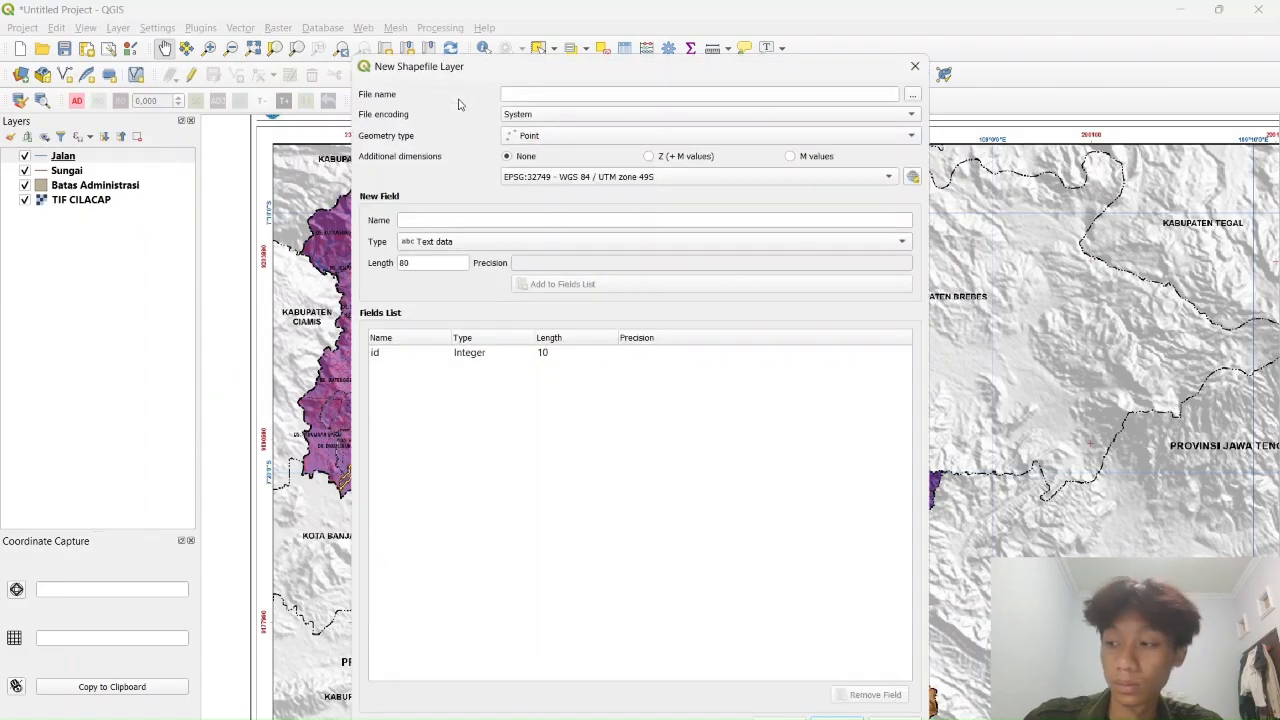
left_click(581, 93)
type("Titik")
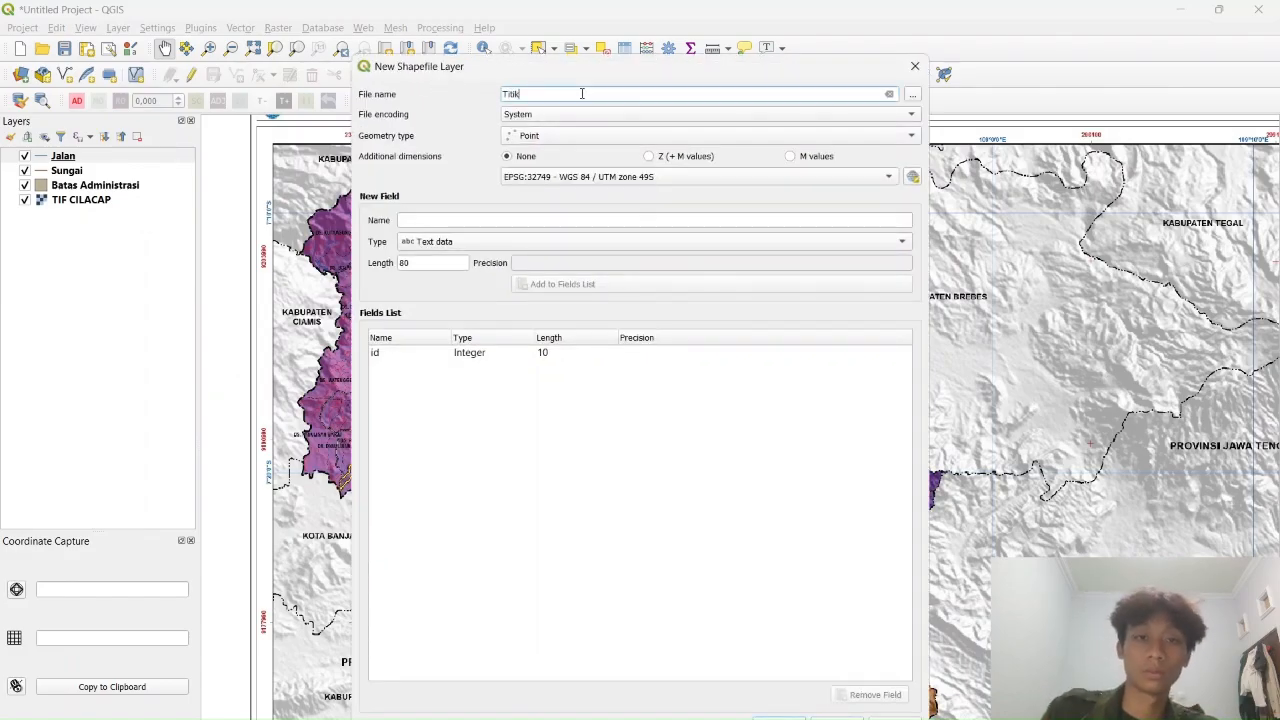
left_click(692, 117)
left_click(430, 110)
left_click(612, 140)
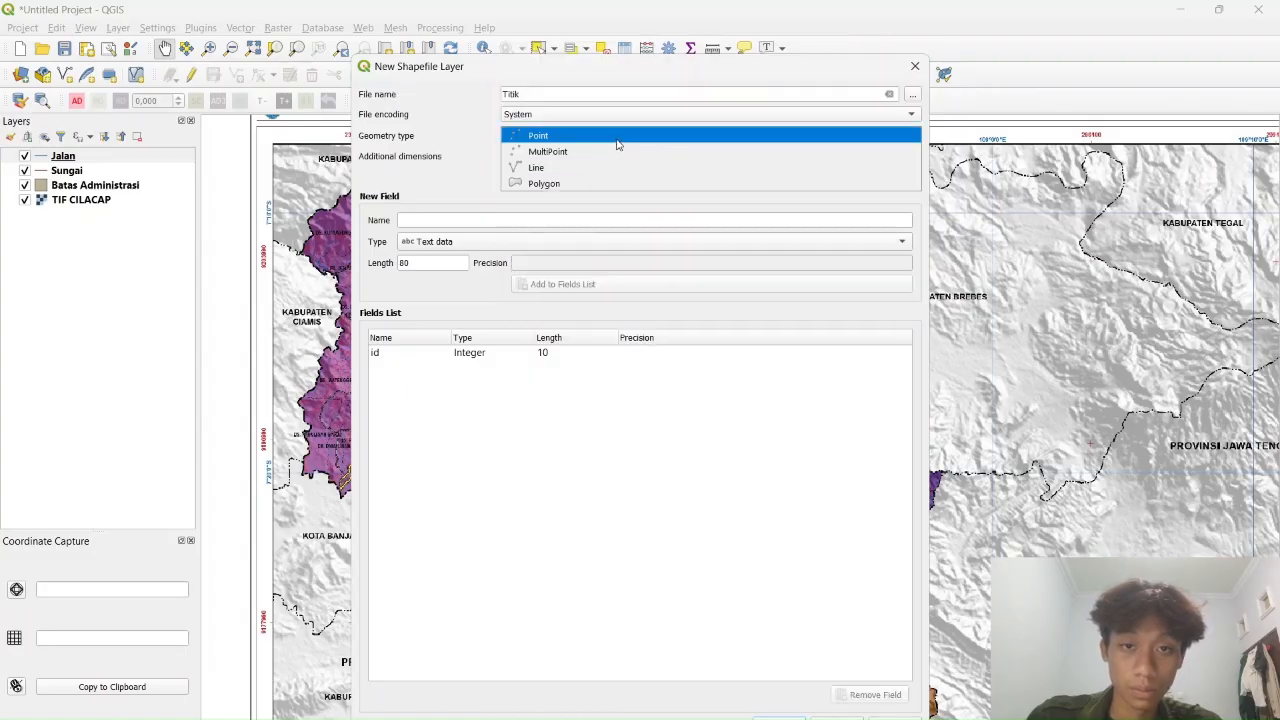
left_click(580, 140)
left_click(565, 143)
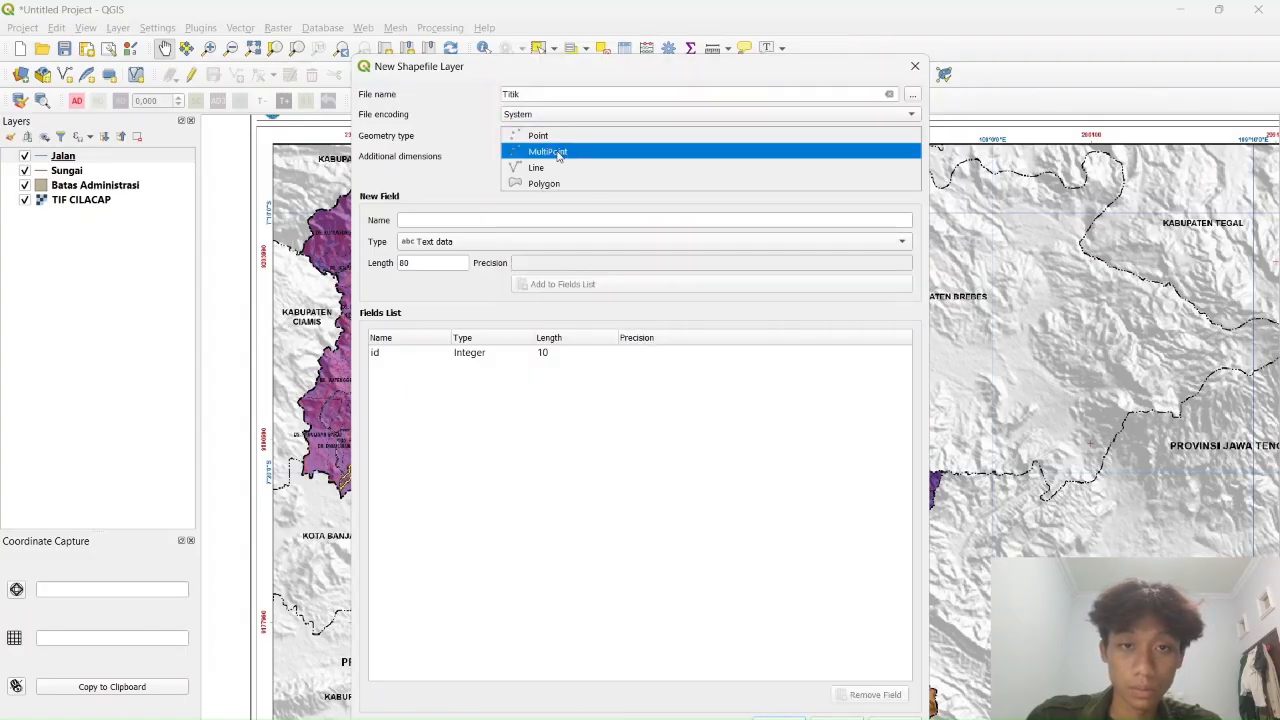
left_click(558, 152)
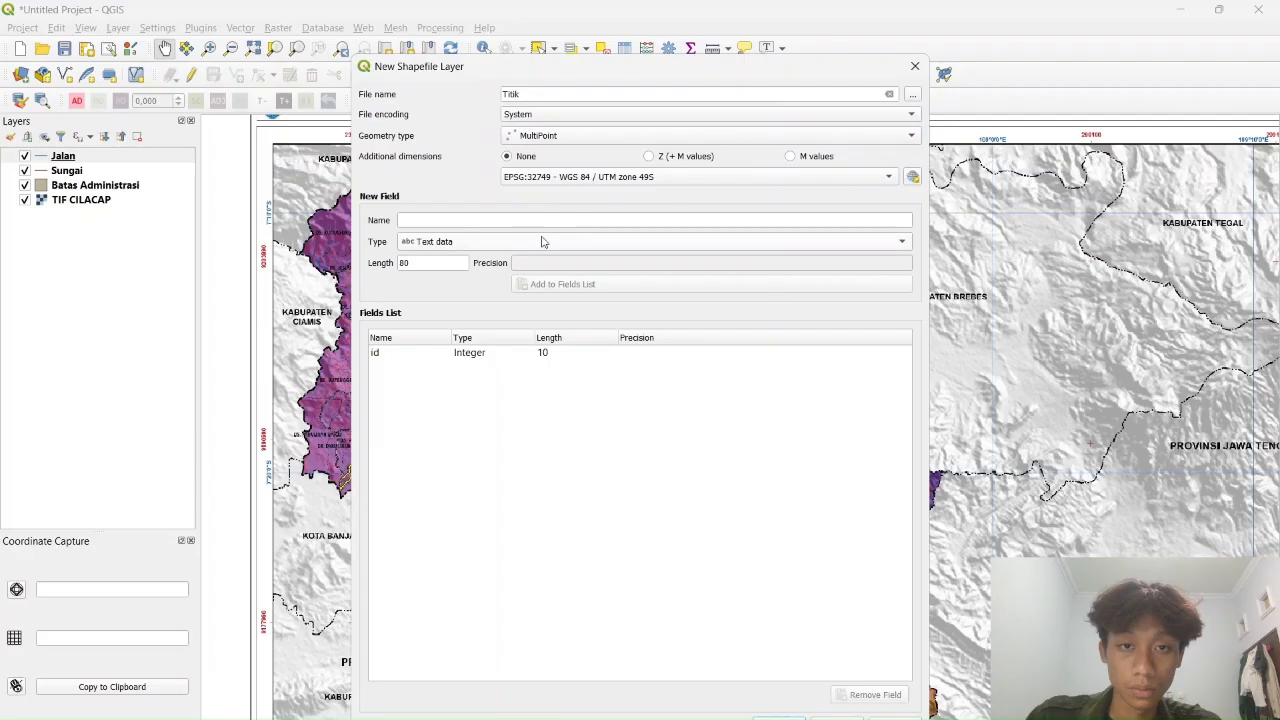
Add a Keterangan text field, confirm MultiPoint geometry, and create the Titik layer
left_click(473, 222)
type("Keterangan")
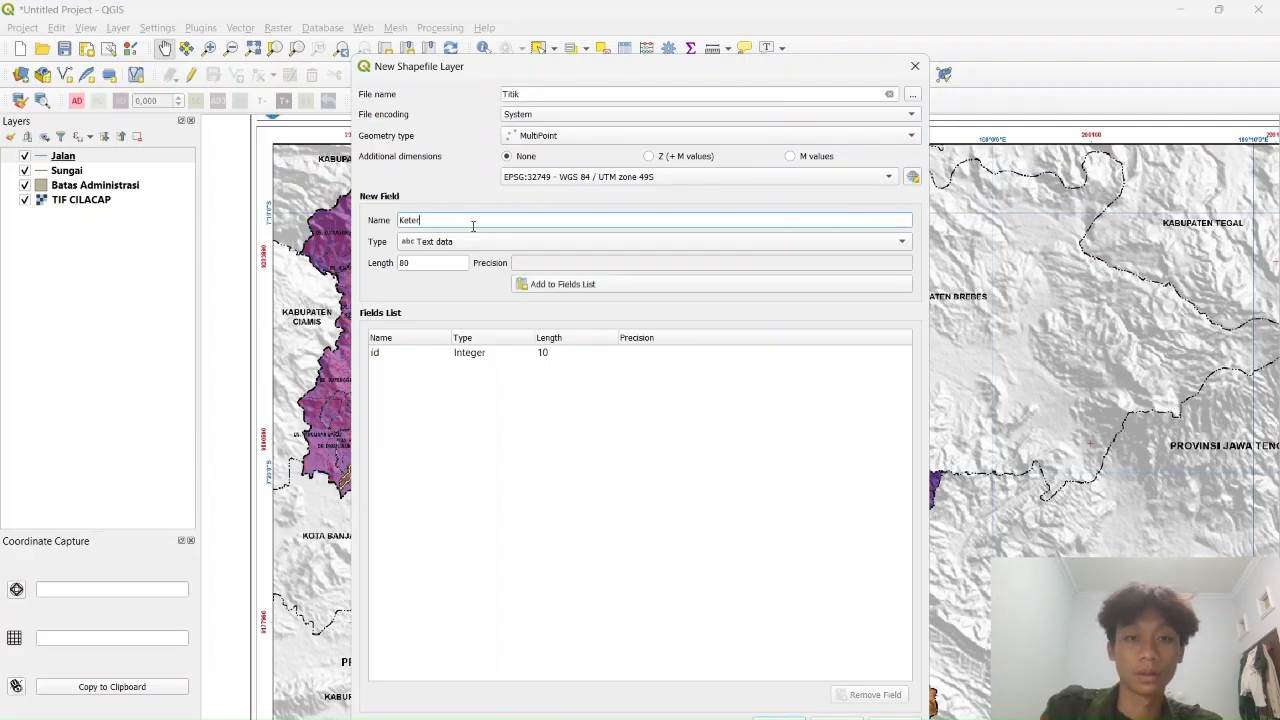
left_click(562, 142)
left_click(570, 123)
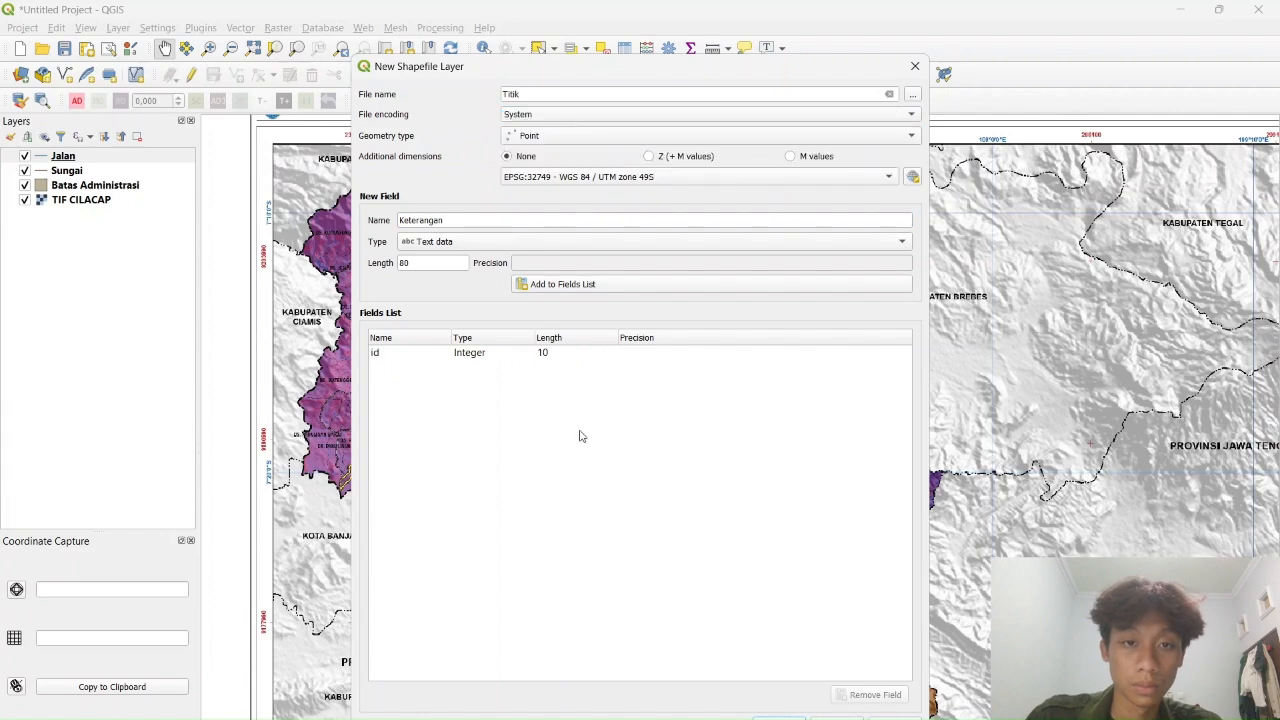
left_click(622, 288)
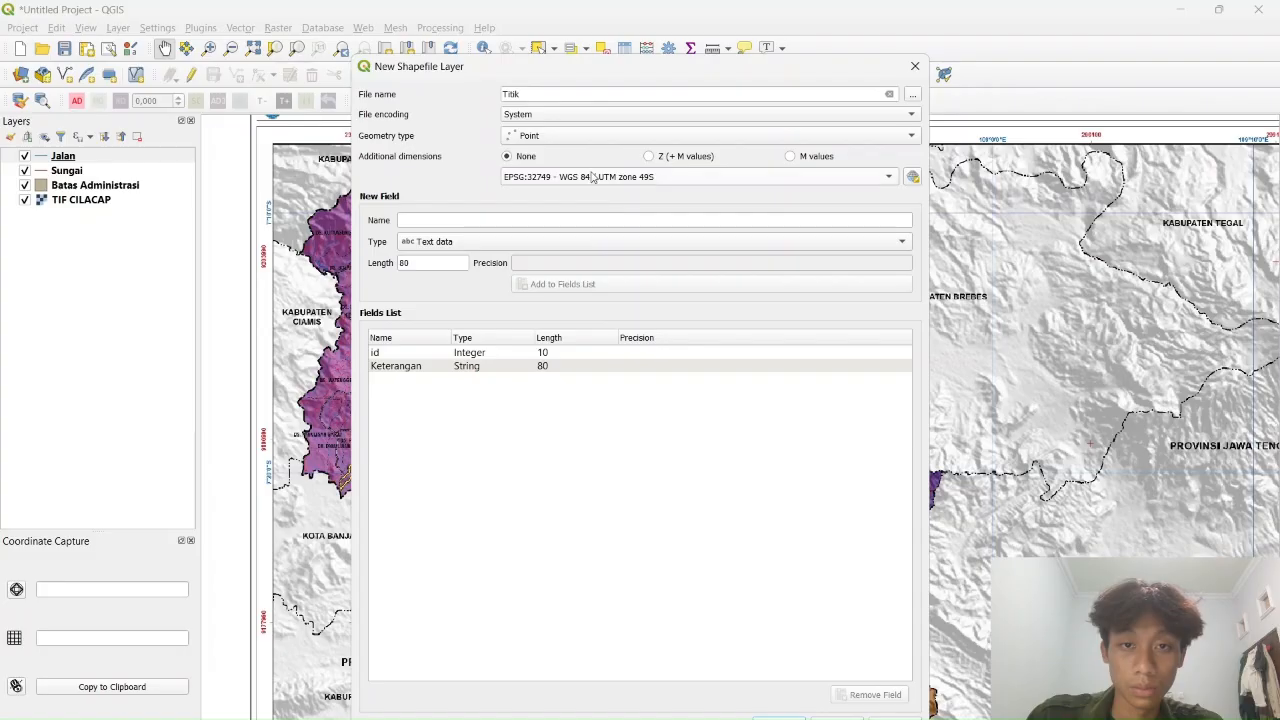
left_click(595, 137)
left_click(555, 152)
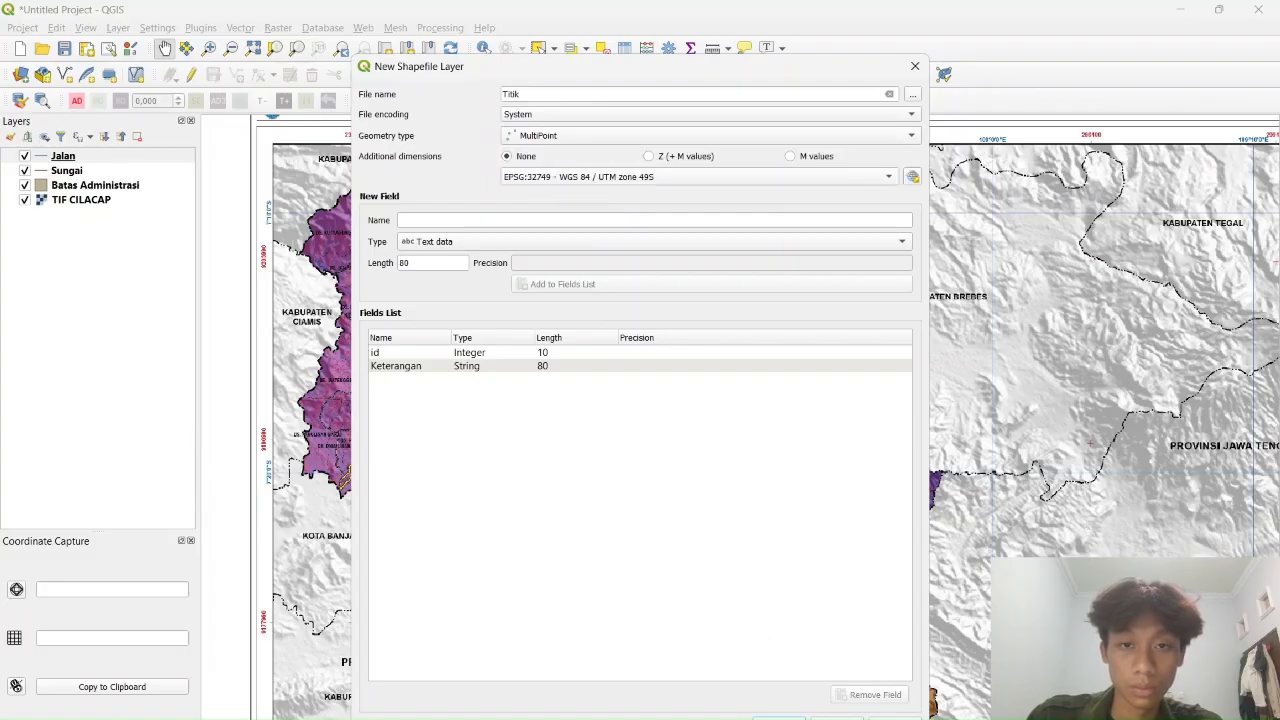
left_click(780, 717)
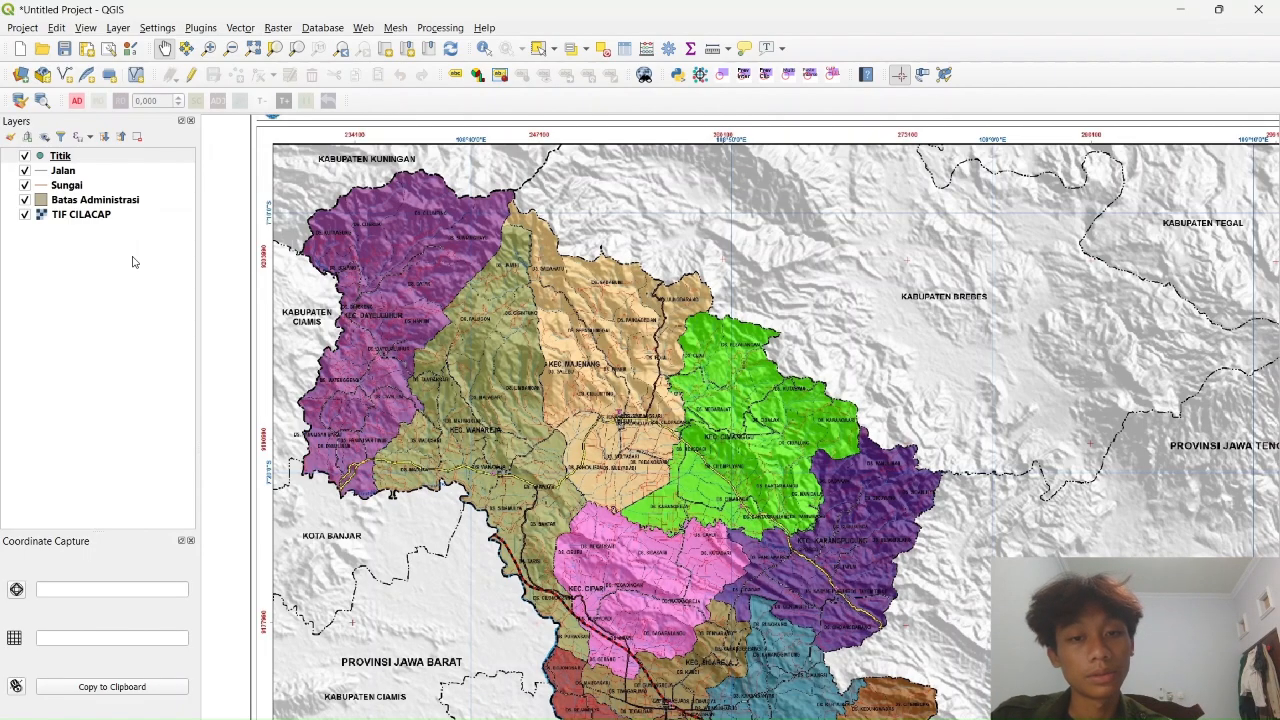
Adjust the map view, then toggle editing on for the Batas Administrasi layer from its context menu
scroll(503, 340, "up", 1)
scroll(505, 350, "down", 1)
scroll(533, 395, "up", 1)
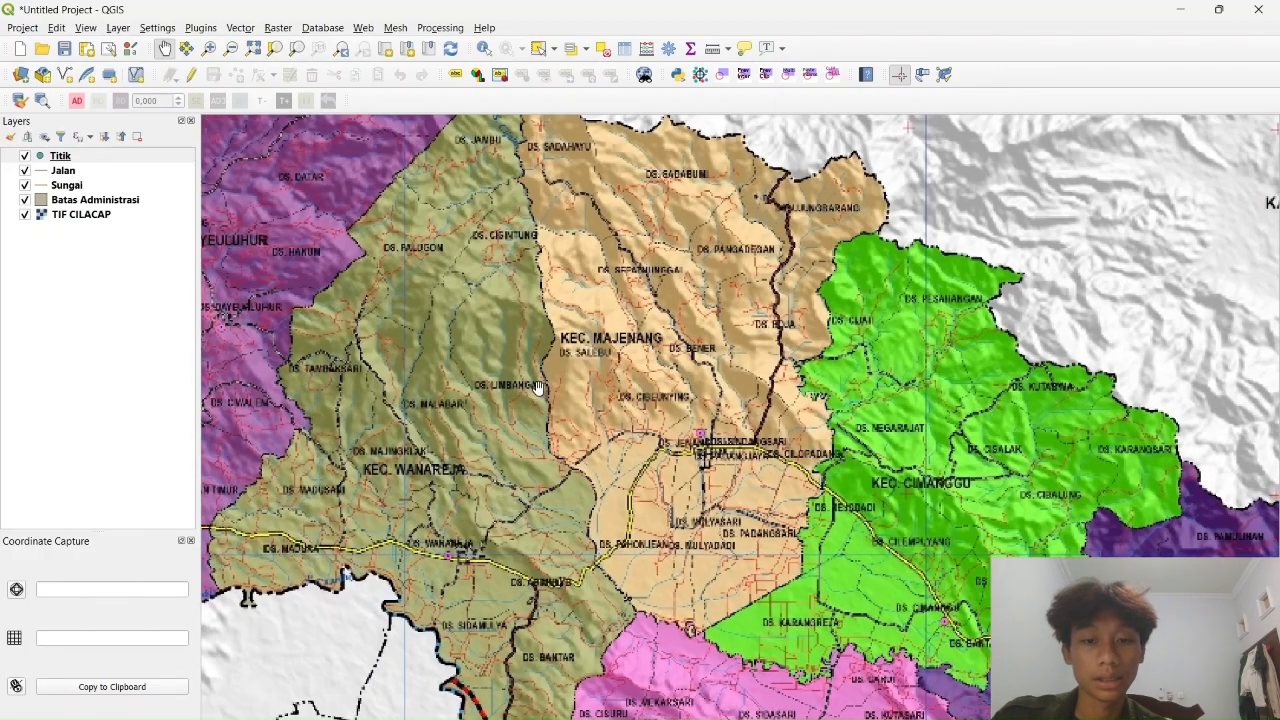
scroll(560, 396, "down", 2)
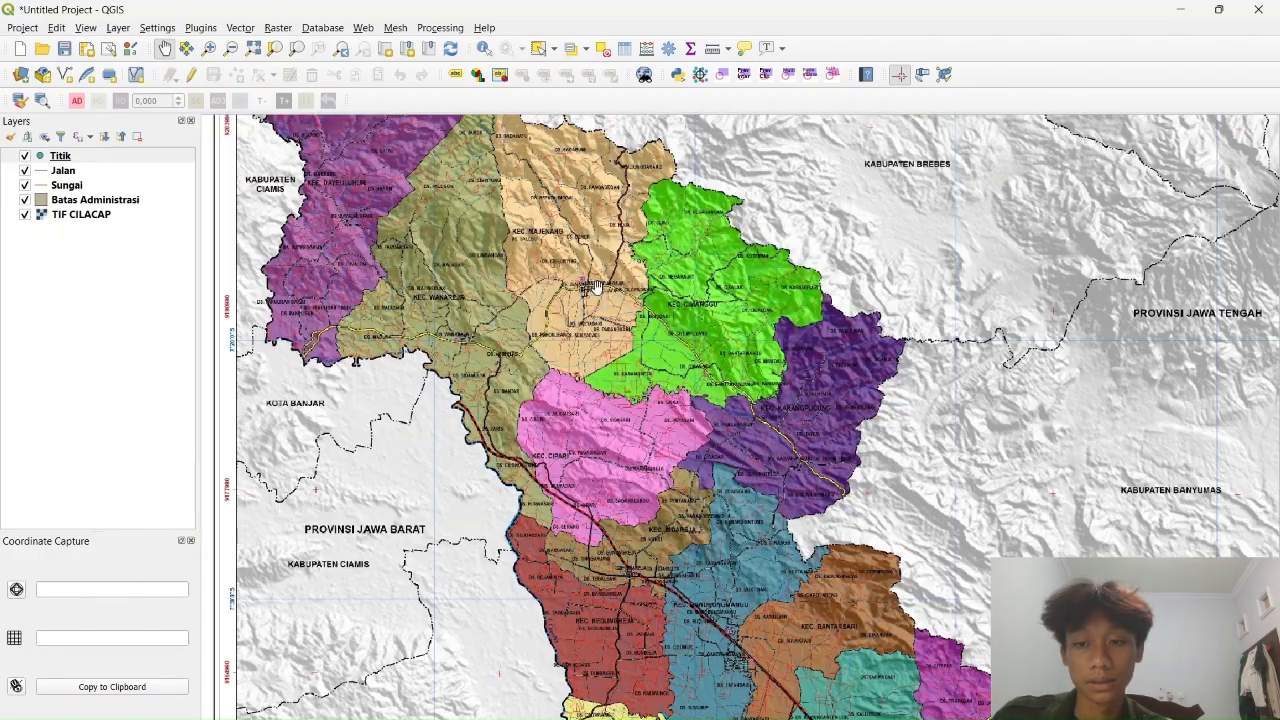
left_click_drag(542, 343, 675, 329)
left_click_drag(626, 249, 591, 310)
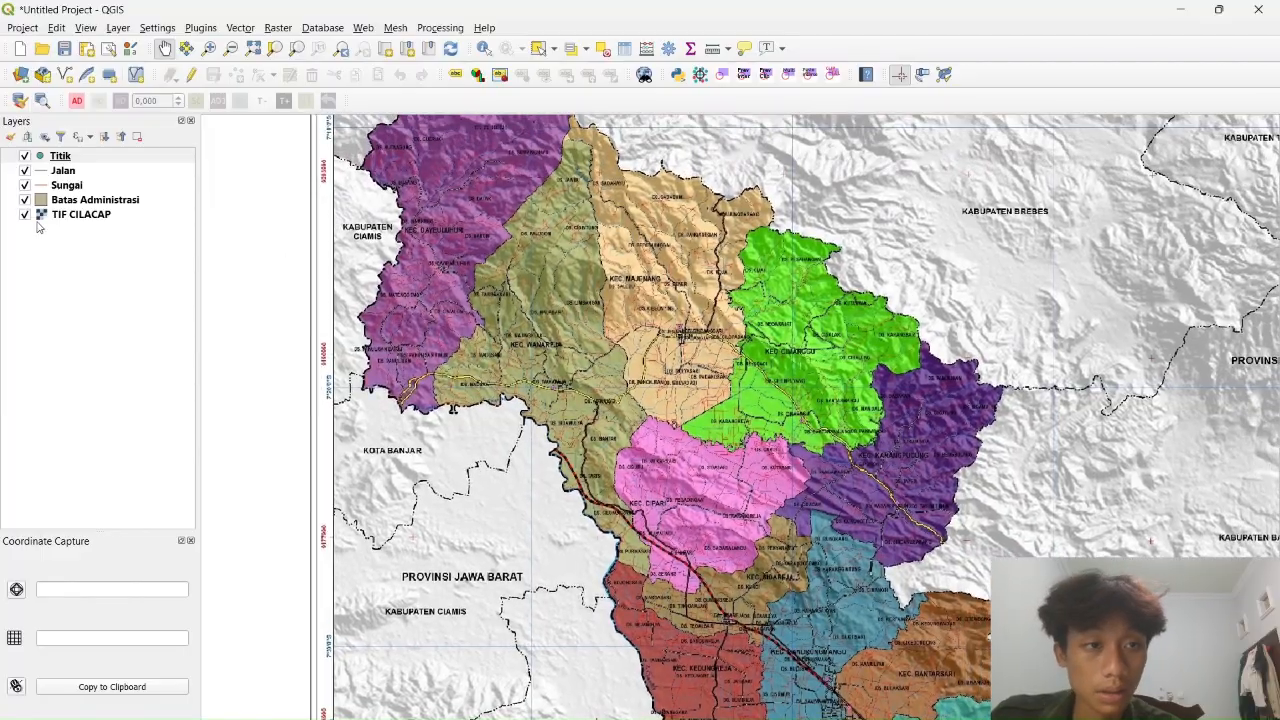
right_click(95, 200)
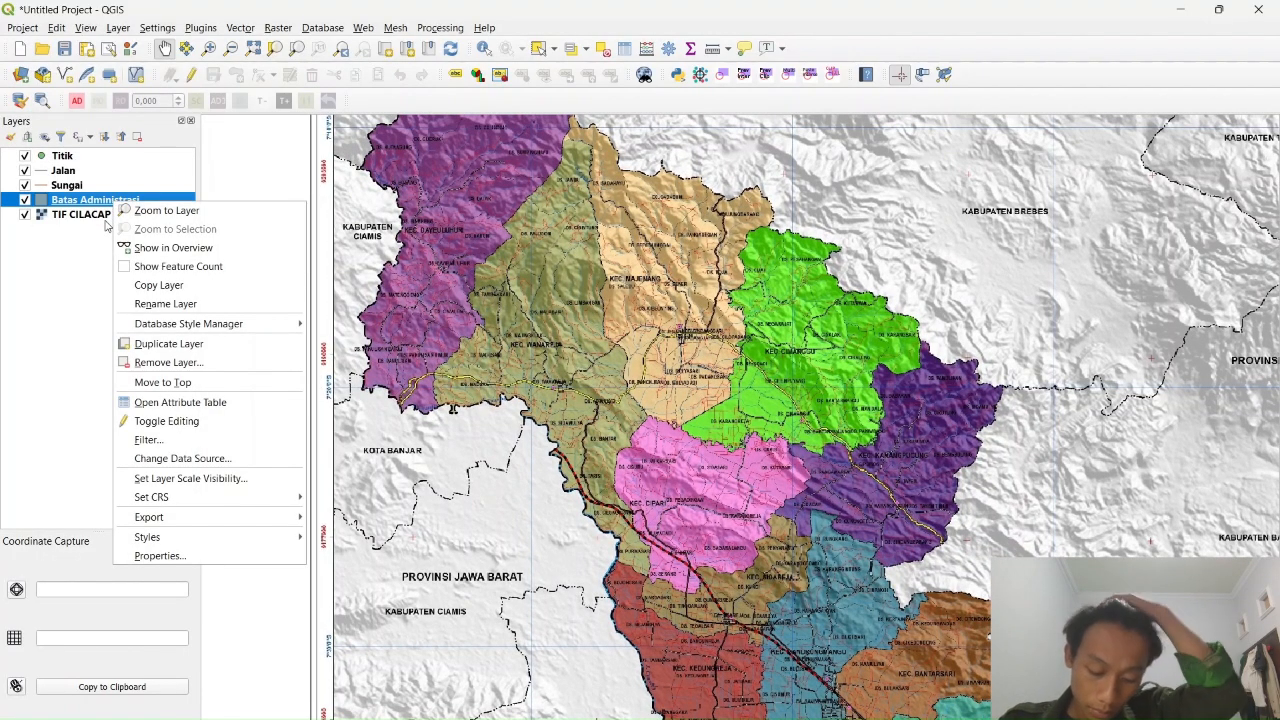
left_click(148, 202)
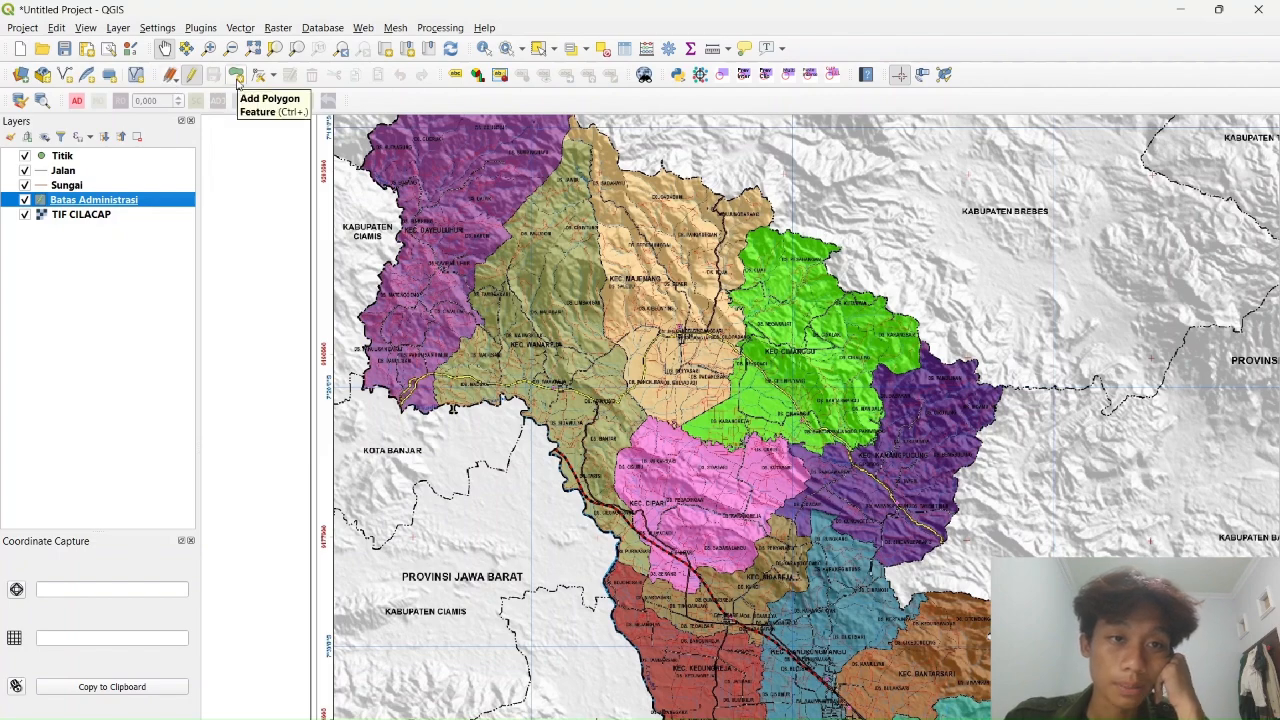
Zoom and pan the map to centre Kec. Cipari and its northern edge near Ds. Mekarsari
scroll(548, 240, "up", 3)
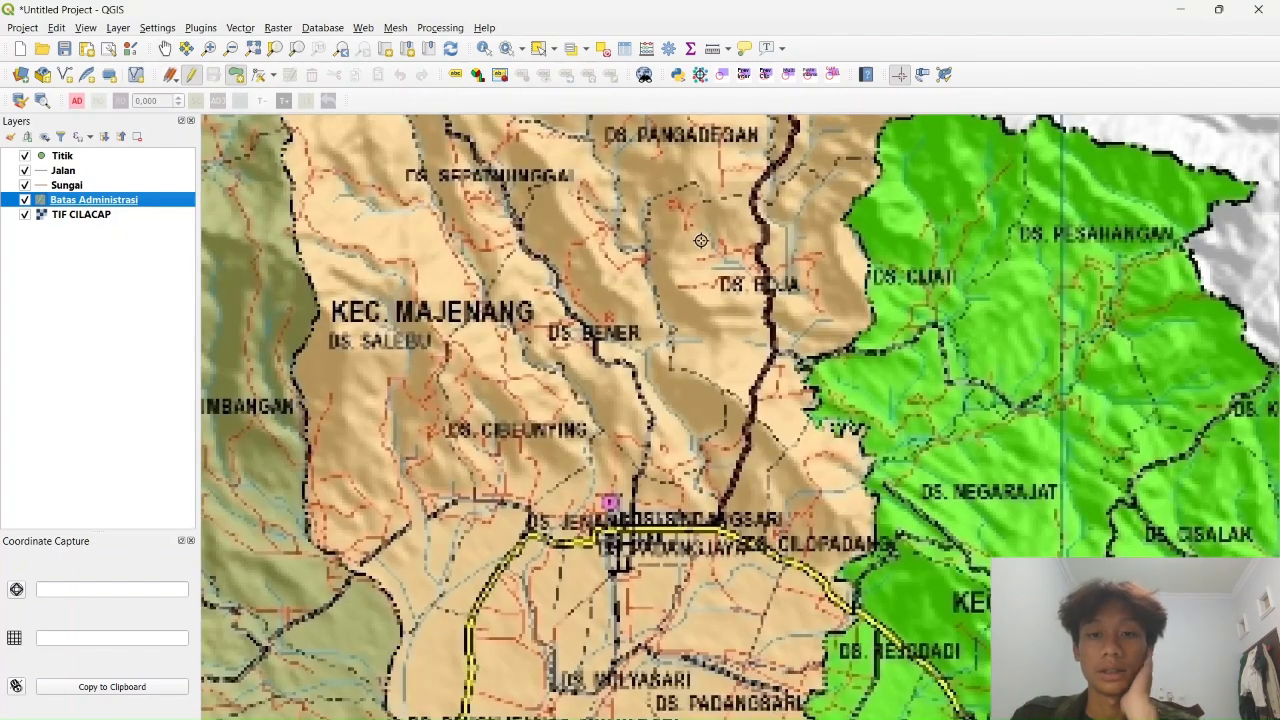
scroll(719, 278, "down", 3)
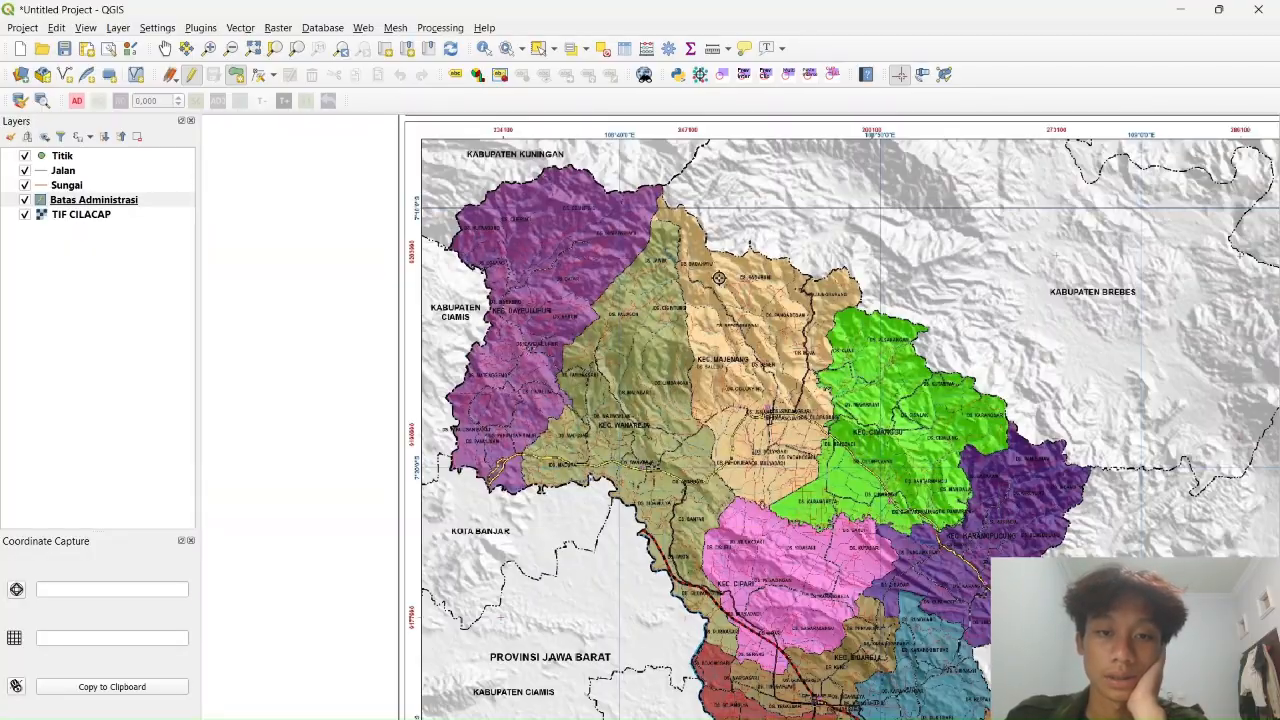
left_click_drag(762, 370, 583, 175)
scroll(848, 299, "up", 2)
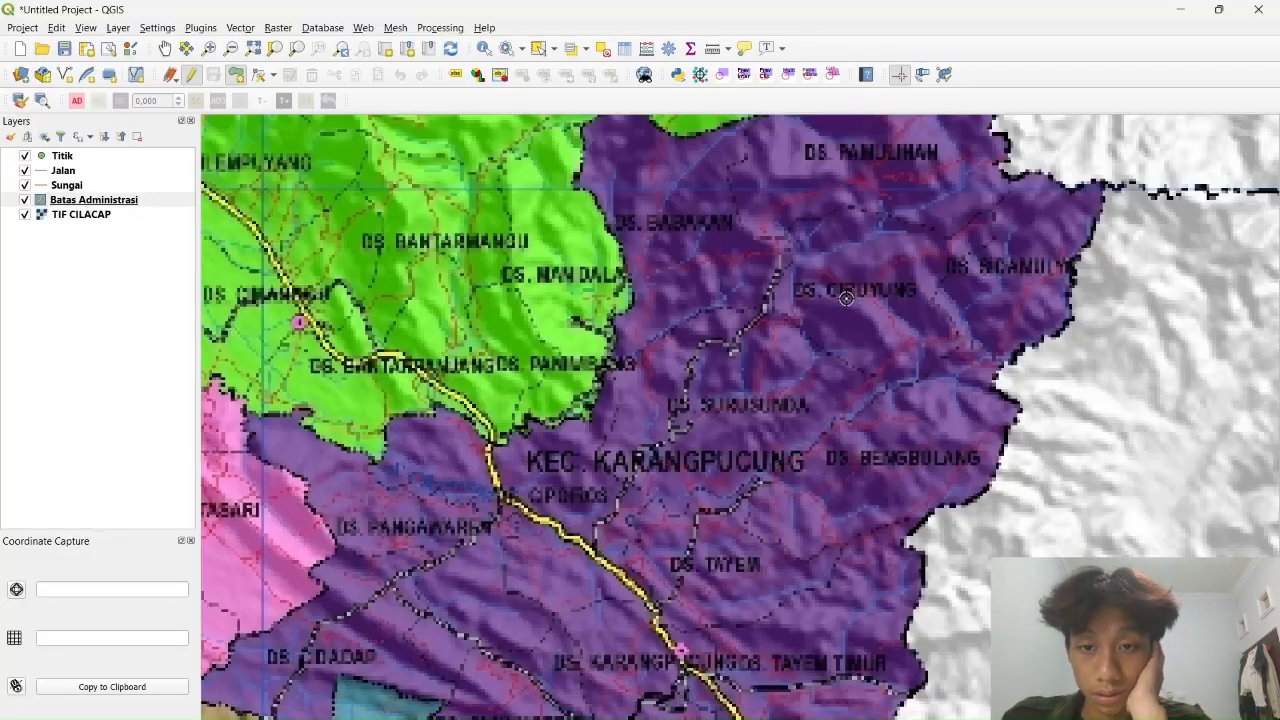
left_click_drag(772, 354, 796, 286)
scroll(805, 300, "down", 2)
scroll(822, 324, "down", 1)
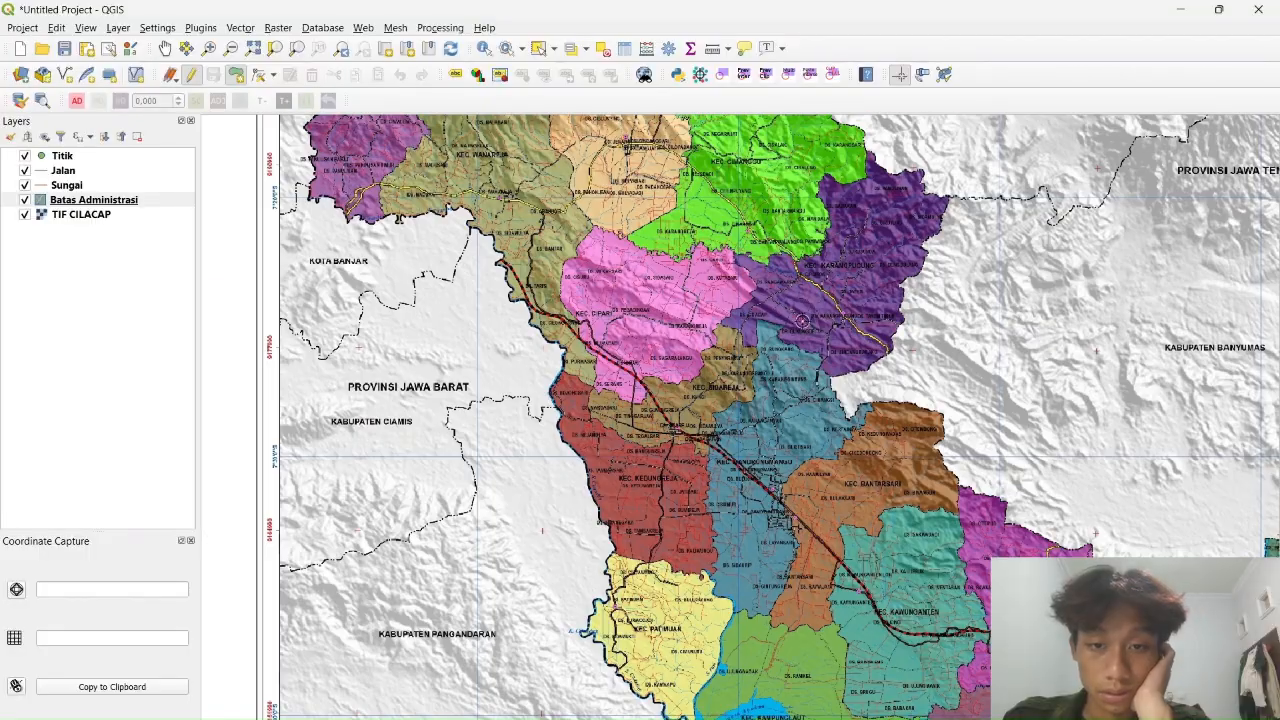
scroll(708, 305, "up", 2)
left_click_drag(558, 253, 623, 313)
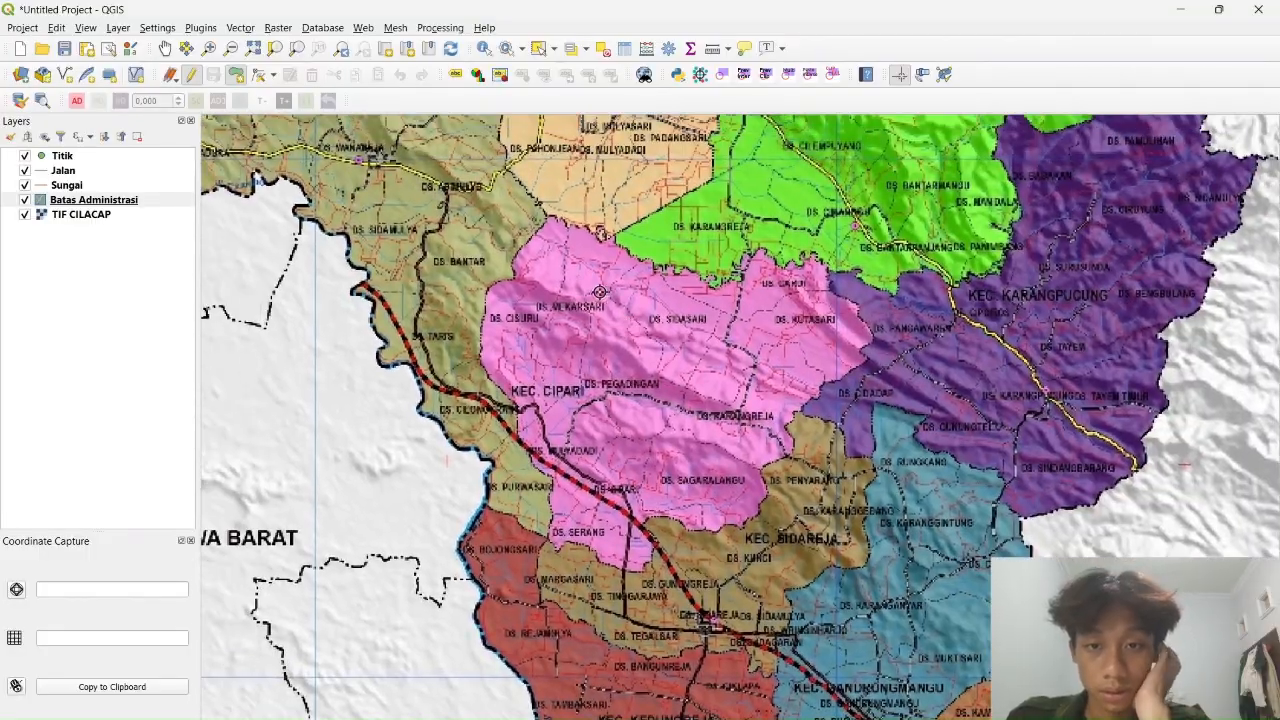
scroll(599, 291, "up", 3)
scroll(577, 300, "down", 1)
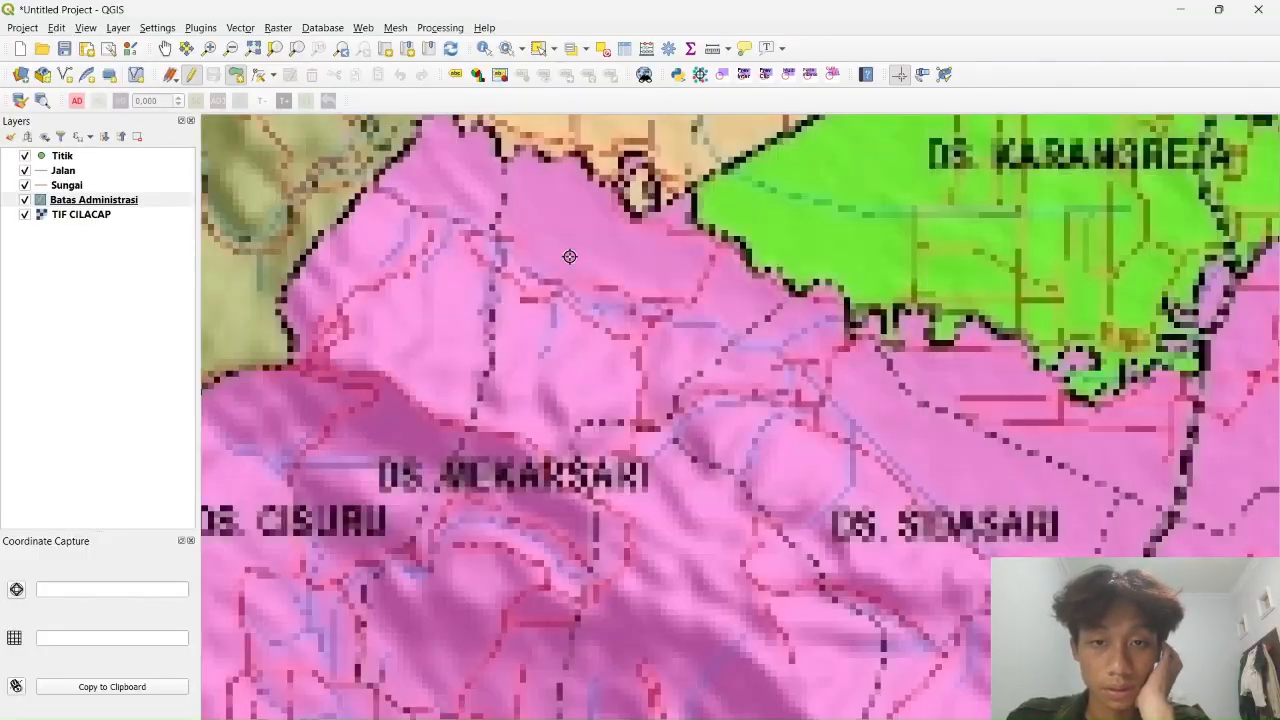
left_click_drag(569, 257, 559, 387)
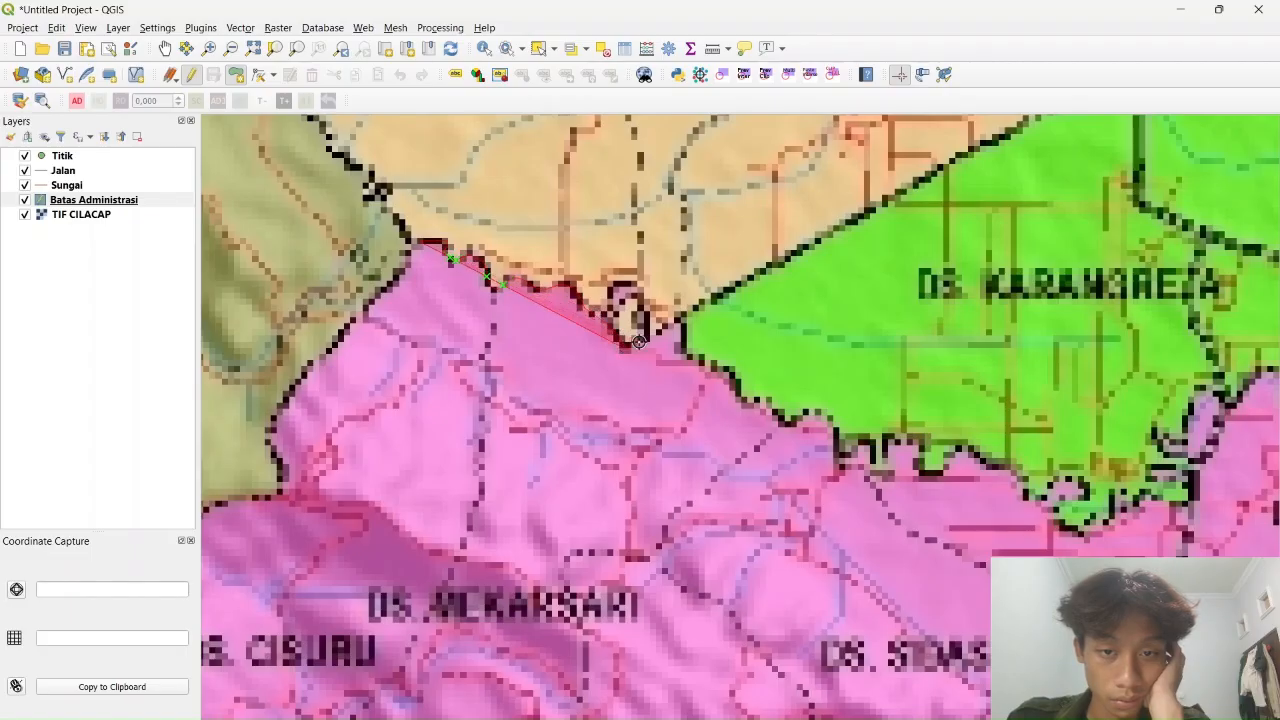
scroll(678, 318, "down", 5)
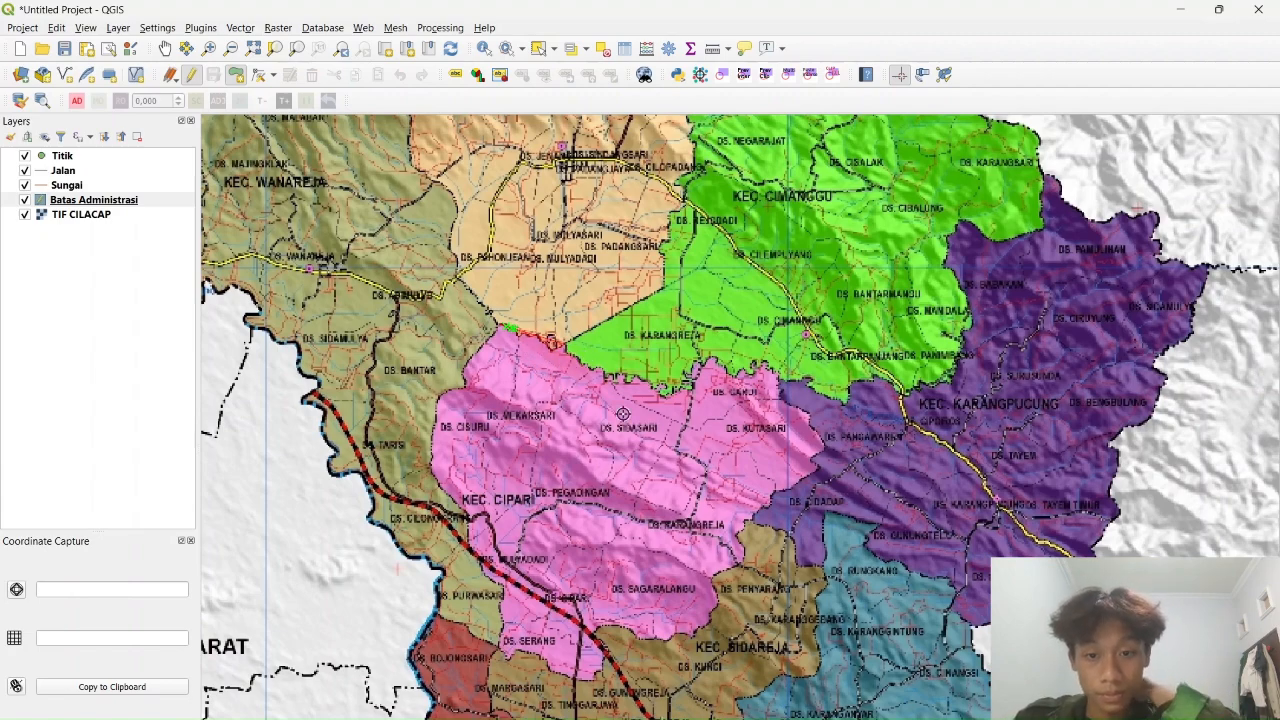
left_click_drag(622, 414, 643, 570)
scroll(643, 570, "up", 2)
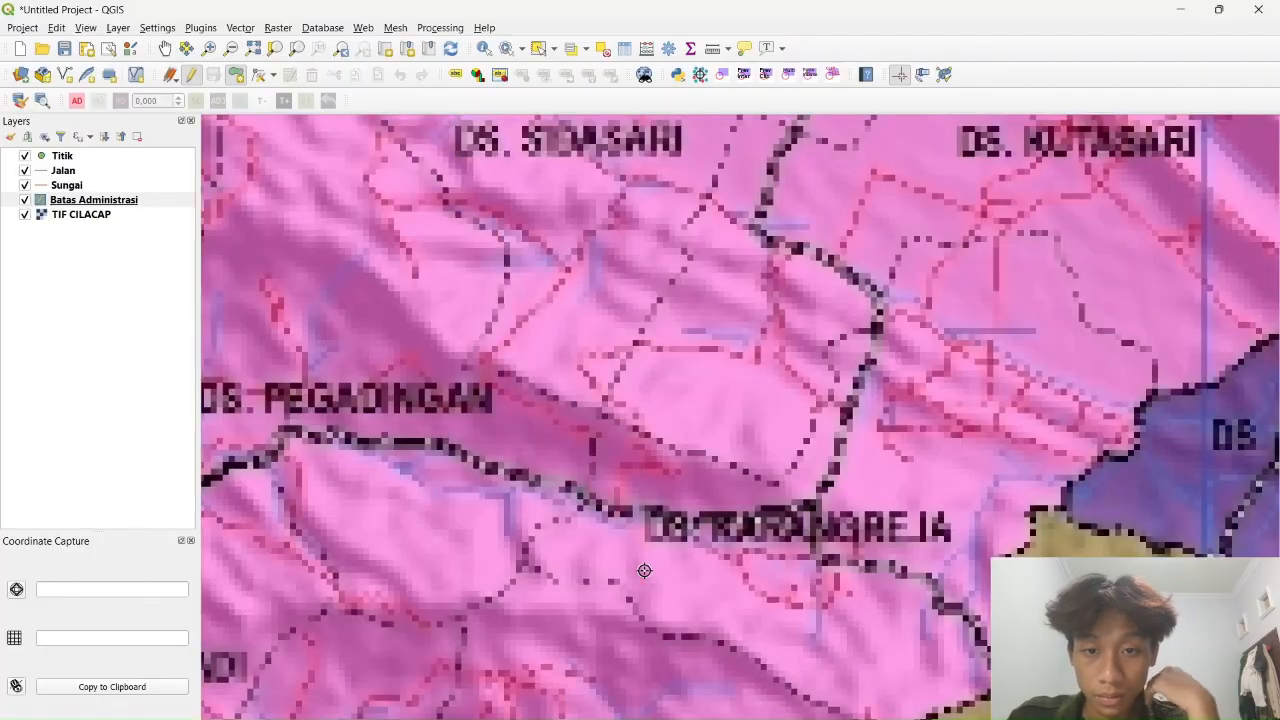
scroll(497, 477, "down", 2)
scroll(413, 339, "up", 3)
Trace the first polygon vertices along the black border up to where it meets the yellow road
left_click_drag(660, 188, 531, 606)
left_click(680, 463)
left_click(828, 380)
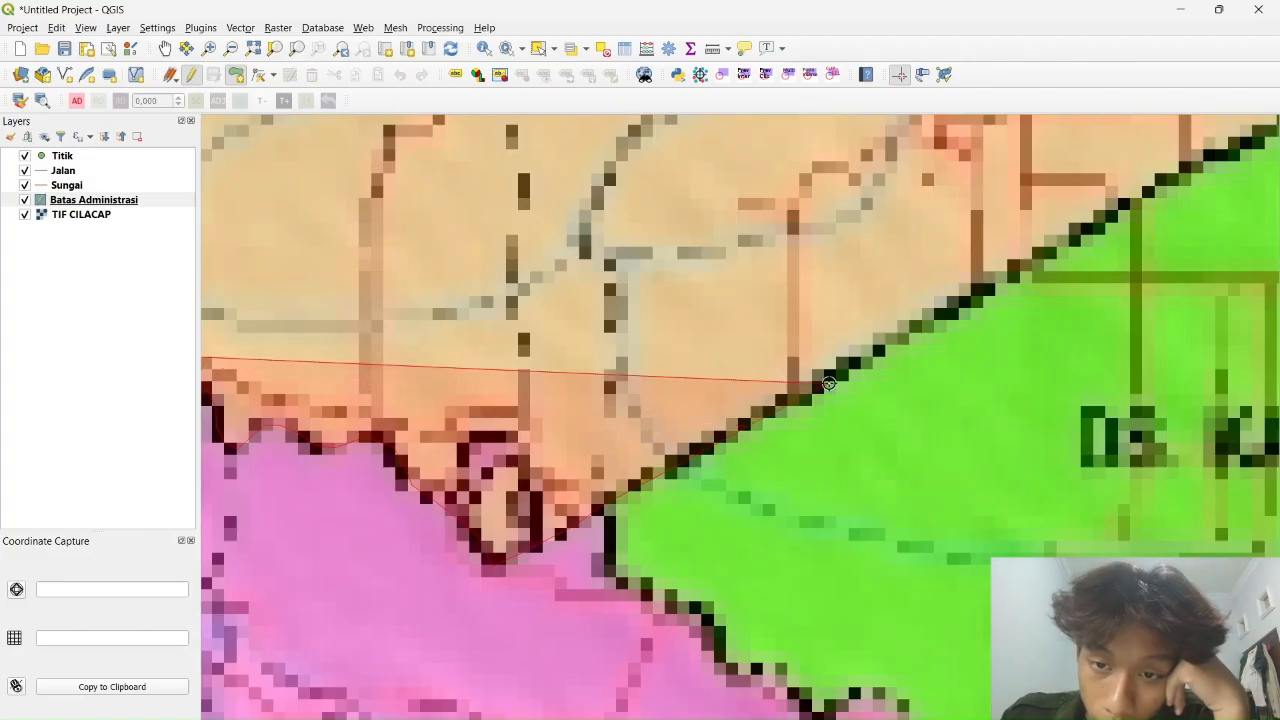
left_click(1010, 276)
left_click(1117, 214)
left_click(1202, 165)
left_click_drag(1202, 165, 508, 552)
left_click(586, 516)
left_click(690, 443)
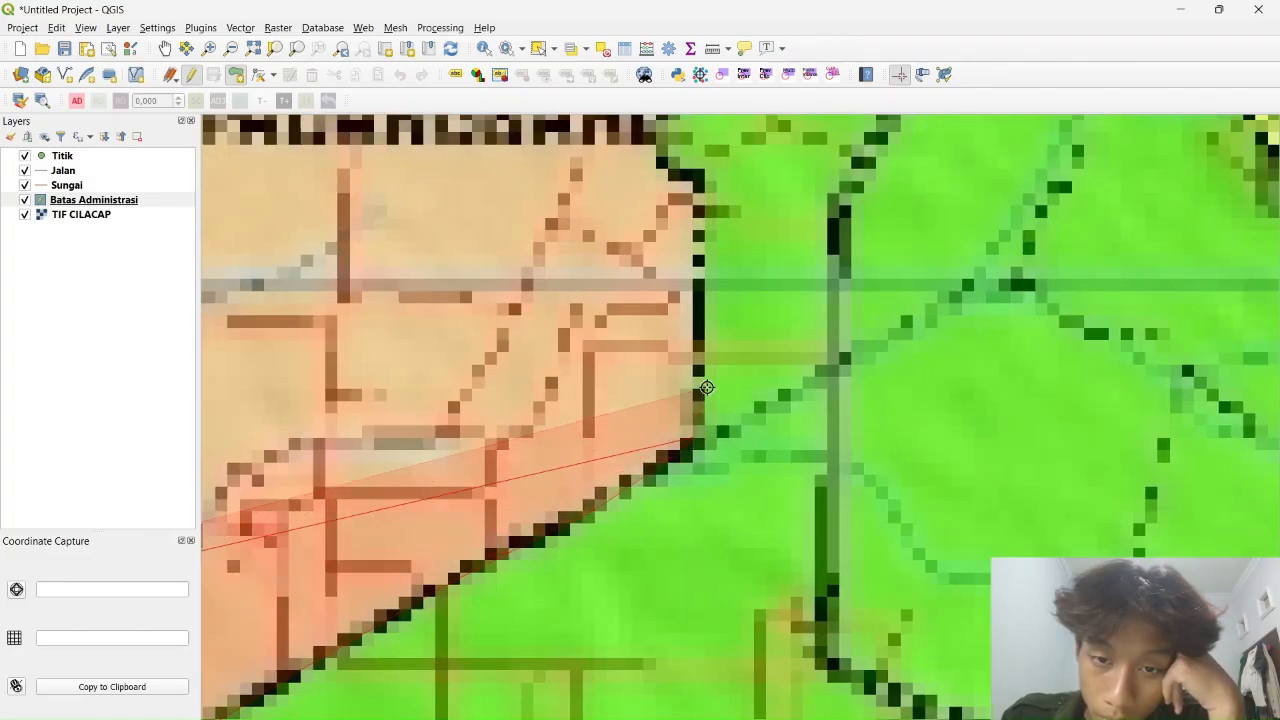
left_click(707, 386)
left_click_drag(663, 451, 642, 581)
left_click(683, 303)
left_click(641, 250)
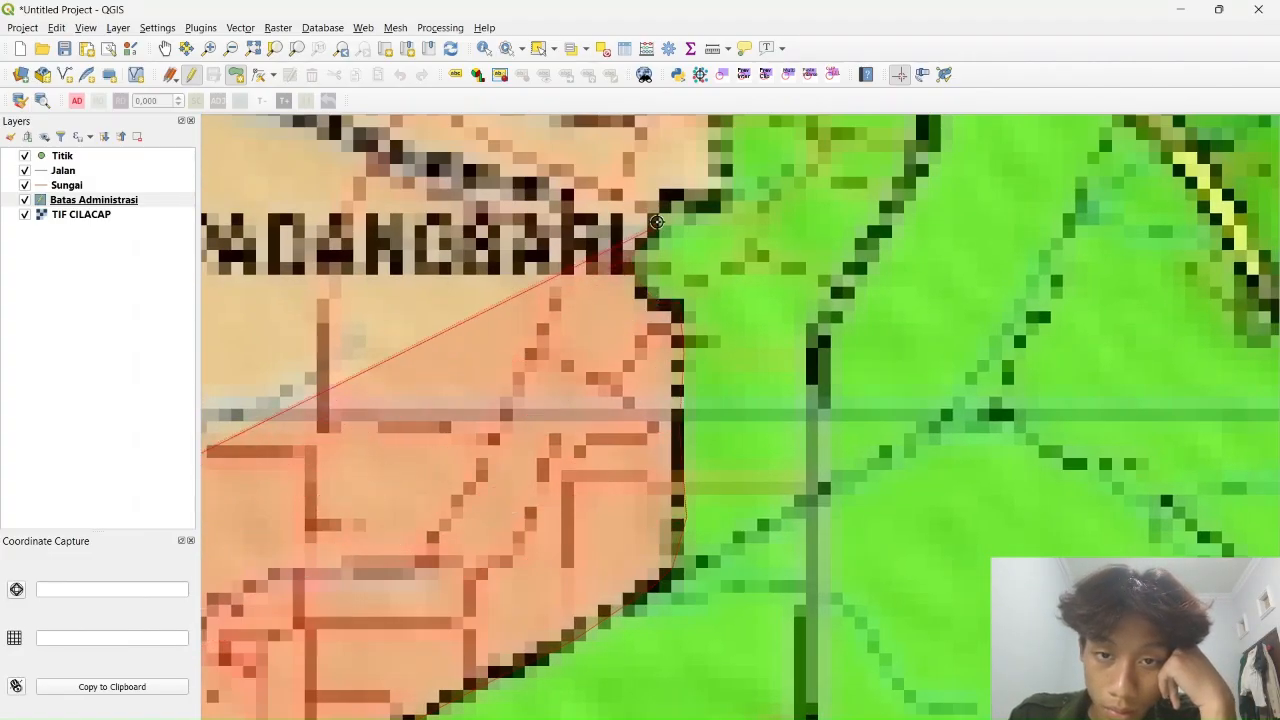
left_click(662, 204)
left_click(720, 190)
left_click_drag(722, 169, 646, 588)
left_click(649, 549)
left_click(643, 499)
left_click(656, 388)
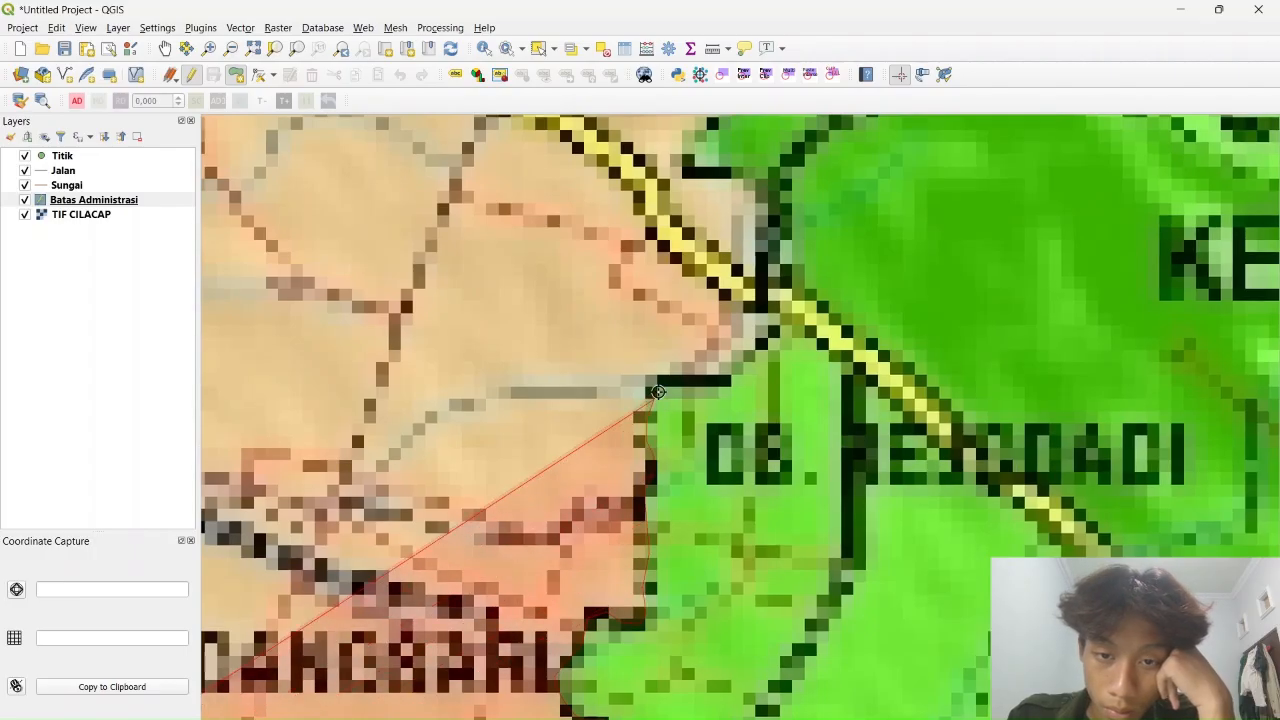
left_click(729, 379)
left_click(769, 314)
Continue the outline past the road, following the boundary around its lower and upper notches
left_click_drag(768, 240, 695, 585)
left_click(695, 575)
left_click(697, 540)
left_click(680, 523)
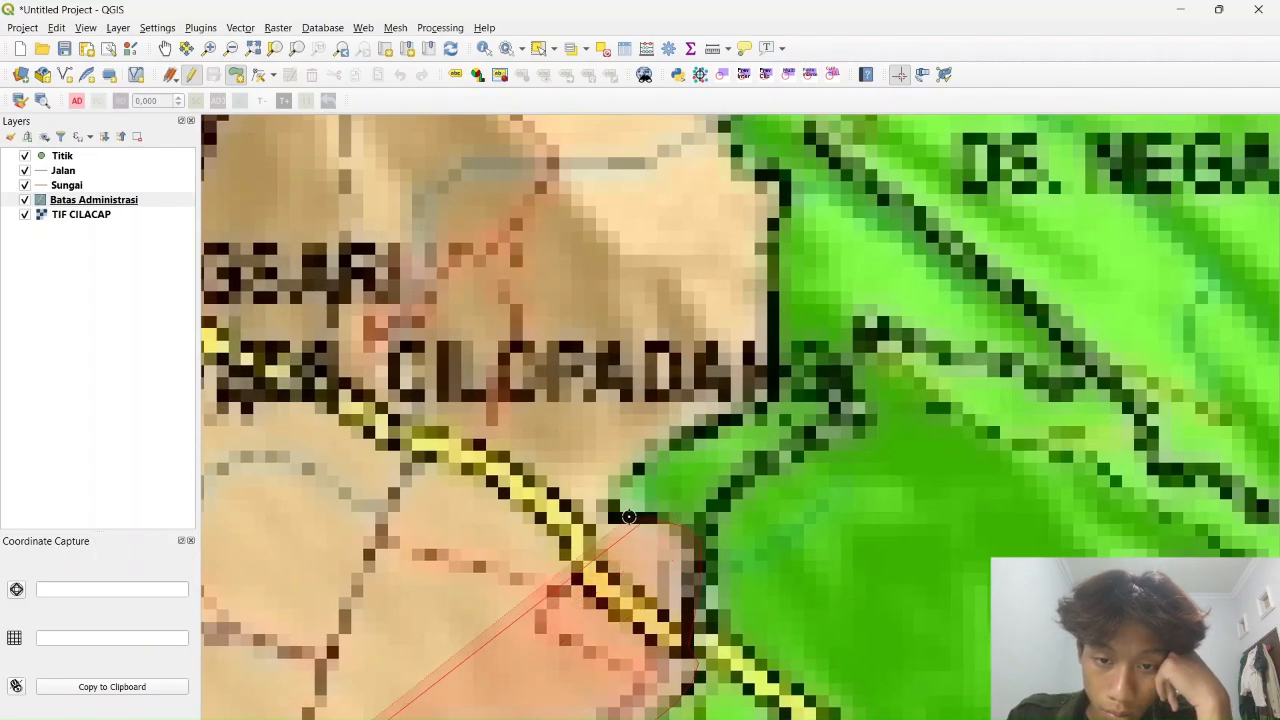
left_click(612, 518)
left_click(618, 487)
left_click(647, 463)
left_click(768, 403)
left_click(778, 380)
left_click_drag(782, 223, 728, 537)
left_click(726, 547)
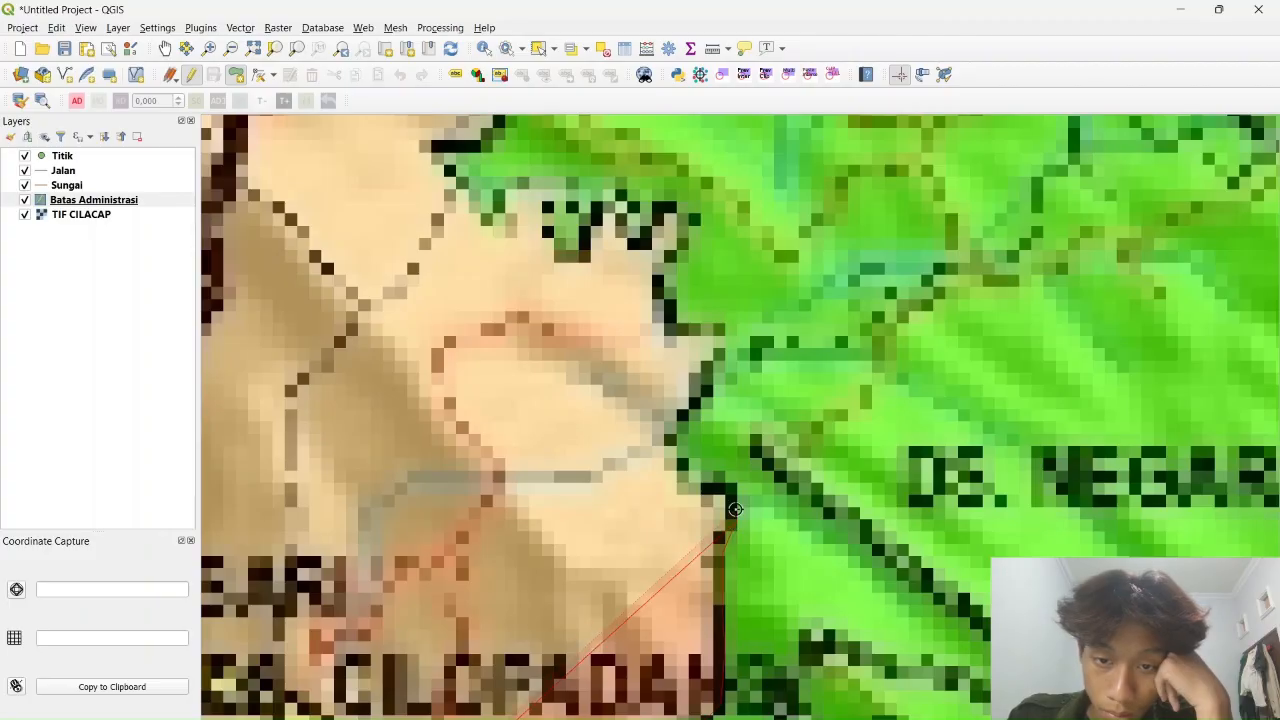
left_click(735, 520)
left_click(734, 489)
left_click(696, 482)
left_click(670, 451)
left_click(720, 330)
left_click(658, 288)
left_click(663, 266)
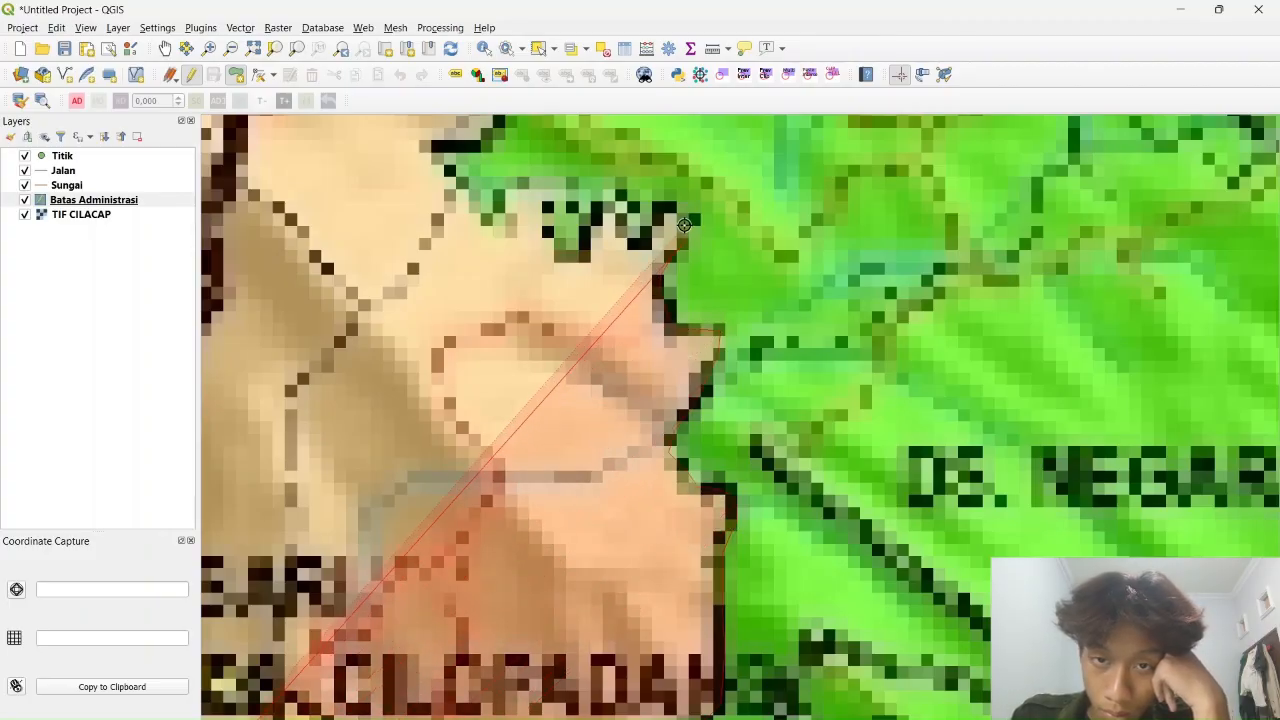
left_click(686, 238)
left_click(679, 213)
left_click(652, 241)
left_click(580, 258)
left_click(557, 254)
left_click(541, 202)
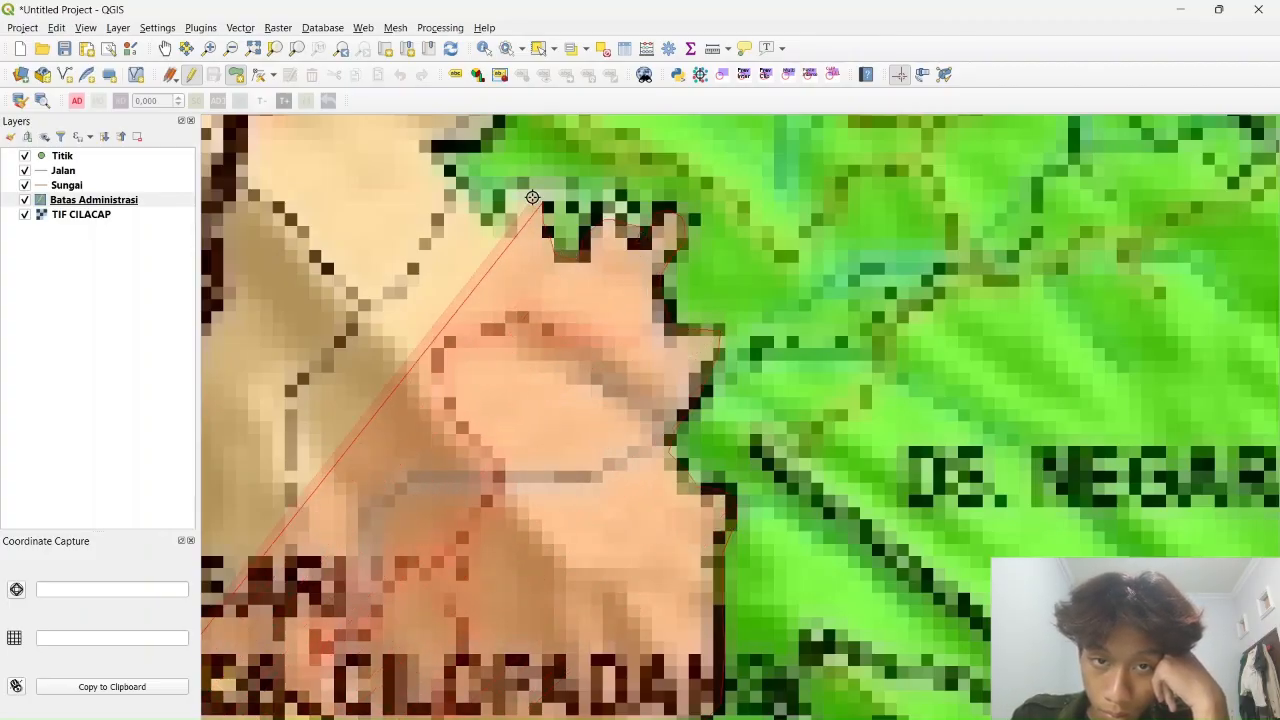
left_click(524, 194)
left_click(504, 225)
left_click(482, 223)
left_click(433, 153)
Extend the polygon northward along the winding black boundary
left_click_drag(424, 179, 521, 561)
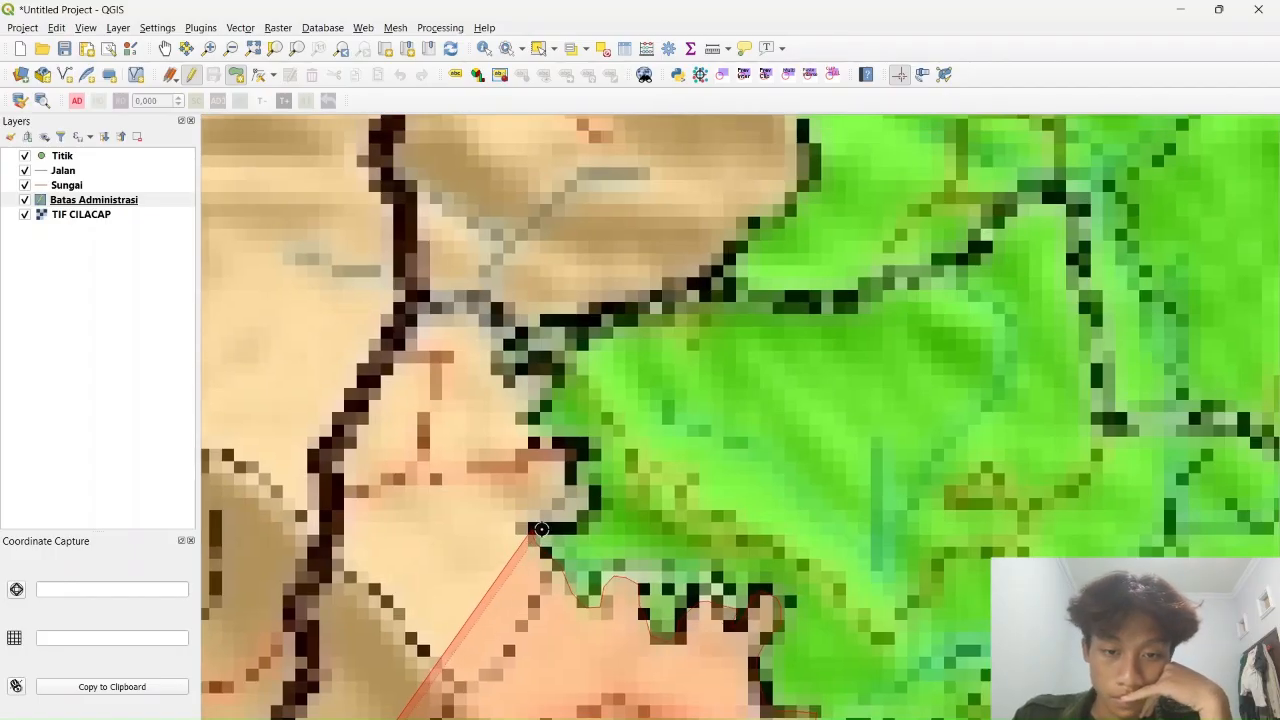
left_click(577, 526)
left_click(597, 494)
left_click(589, 449)
left_click(541, 442)
left_click(534, 425)
left_click(556, 384)
left_click(550, 368)
left_click(526, 369)
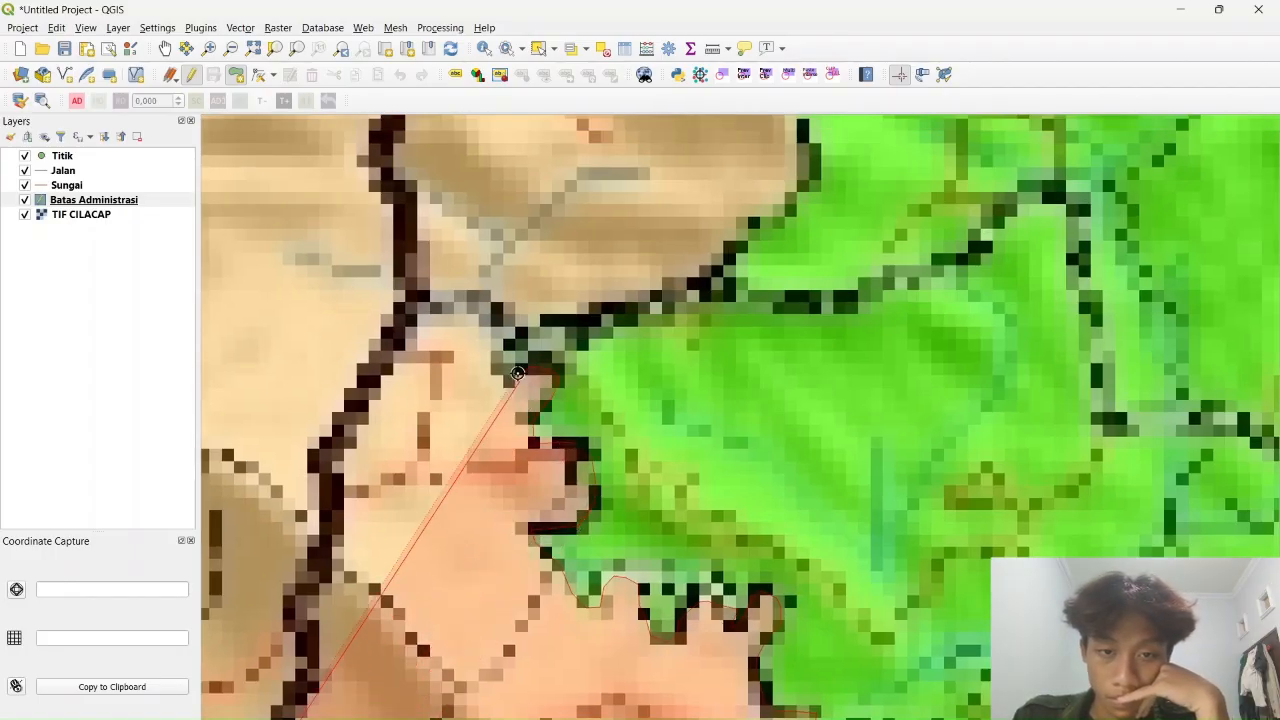
left_click(508, 375)
left_click(498, 362)
left_click(503, 341)
left_click(556, 320)
left_click(602, 308)
left_click(662, 301)
left_click_drag(688, 290, 582, 490)
scroll(581, 491, "up", 1)
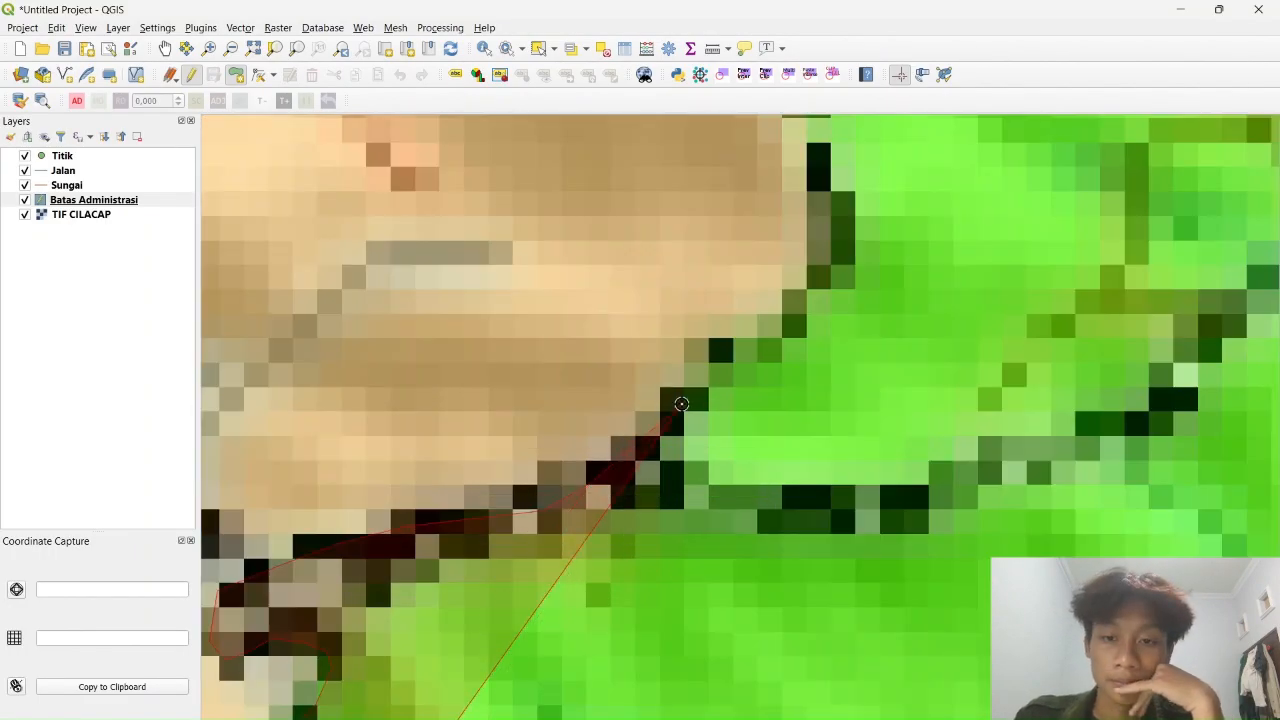
left_click(681, 404)
left_click(829, 220)
left_click_drag(819, 138, 749, 609)
left_click(749, 591)
left_click(711, 532)
left_click(697, 477)
left_click(706, 377)
left_click(732, 328)
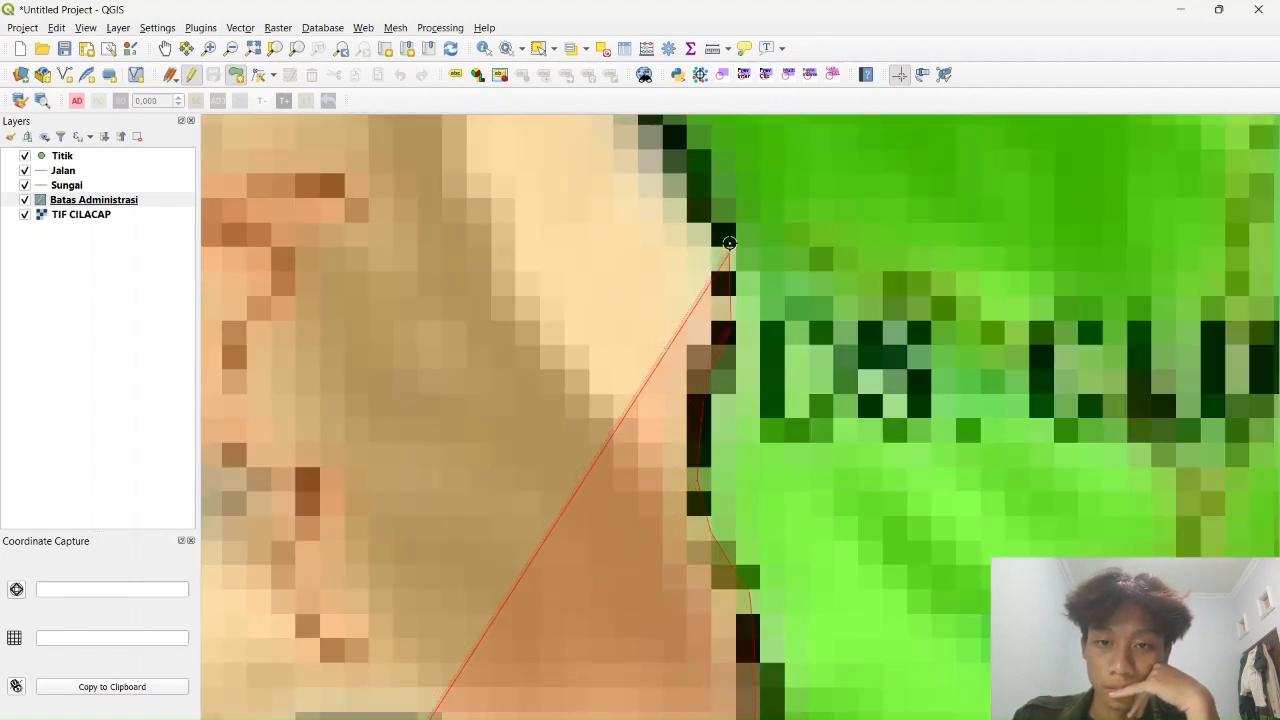
left_click(730, 243)
left_click_drag(690, 215, 698, 520)
left_click(697, 471)
left_click(574, 277)
left_click(518, 235)
left_click_drag(572, 166, 498, 690)
left_click(553, 589)
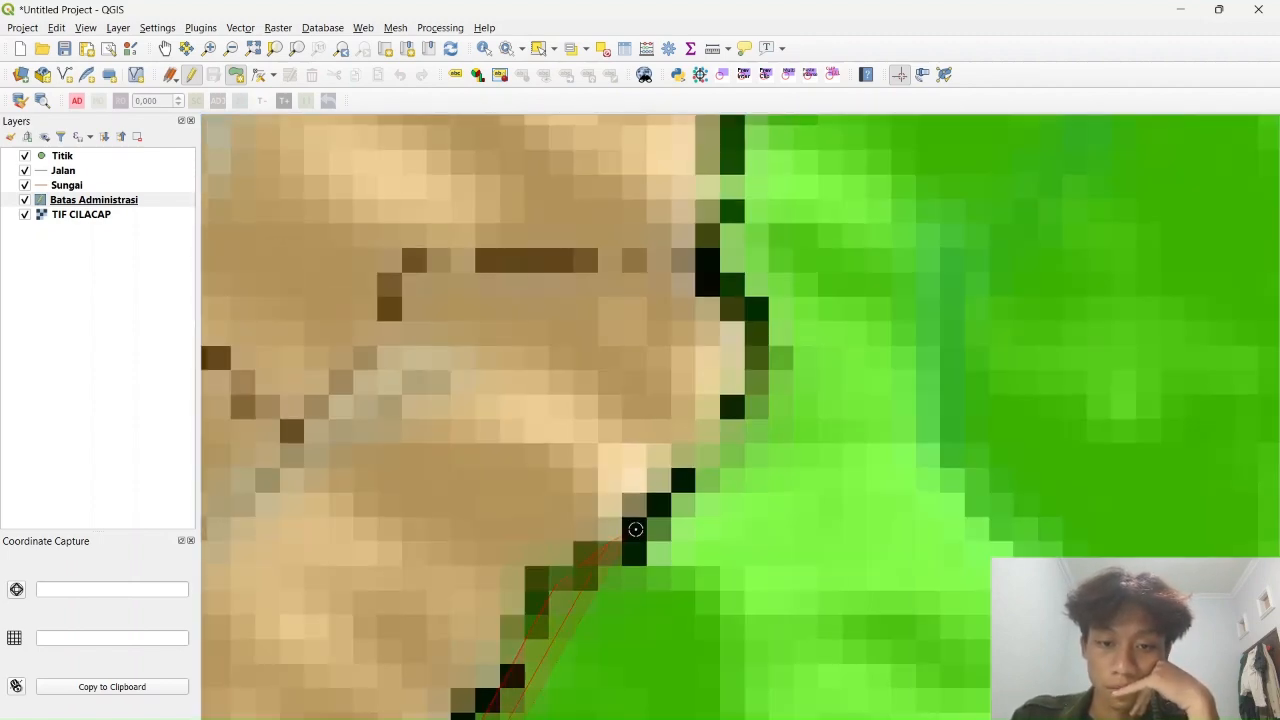
left_click(710, 230)
Follow the black boundary eastward until reaching the boundary's tip
left_click_drag(733, 151, 676, 596)
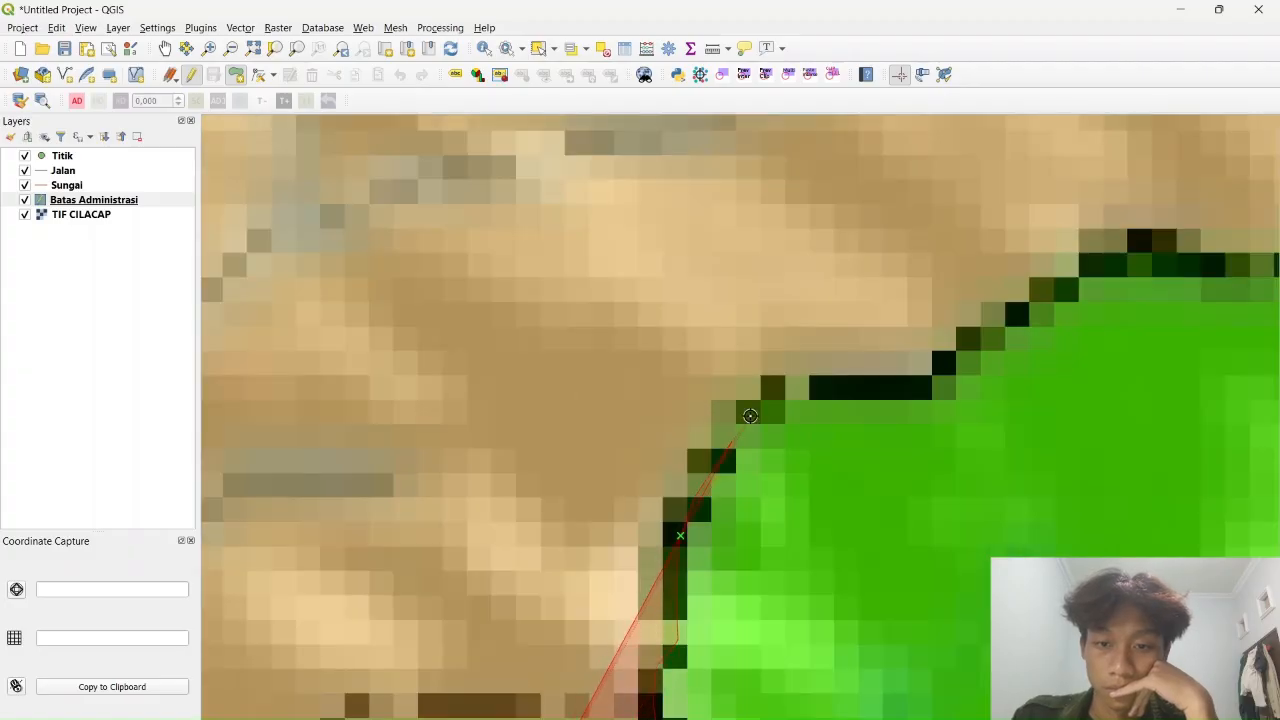
left_click(777, 397)
left_click(872, 387)
left_click(936, 376)
left_click(1000, 336)
left_click_drag(1010, 318, 808, 461)
left_click(886, 423)
left_click(960, 411)
left_click(1090, 408)
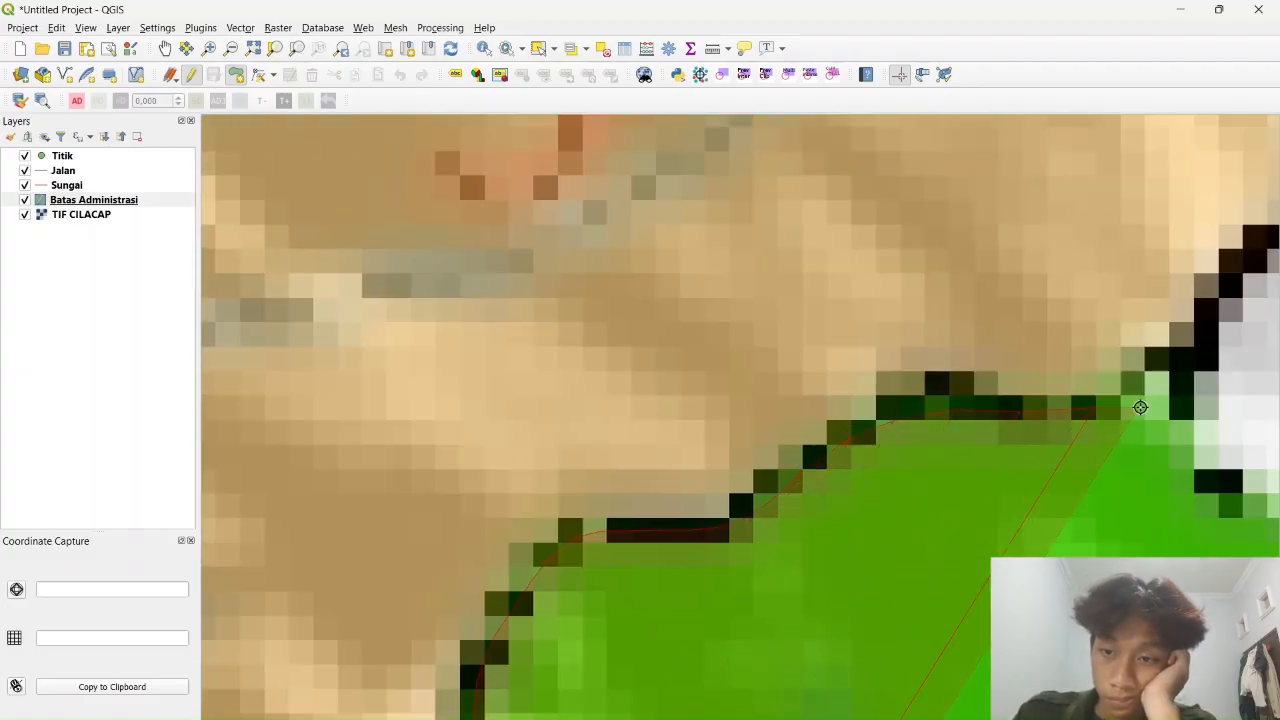
left_click(1140, 407)
left_click_drag(1140, 407, 736, 407)
scroll(736, 407, "down", 5)
scroll(736, 407, "up", 4)
left_click(759, 403)
left_click(779, 450)
left_click(897, 469)
left_click(920, 527)
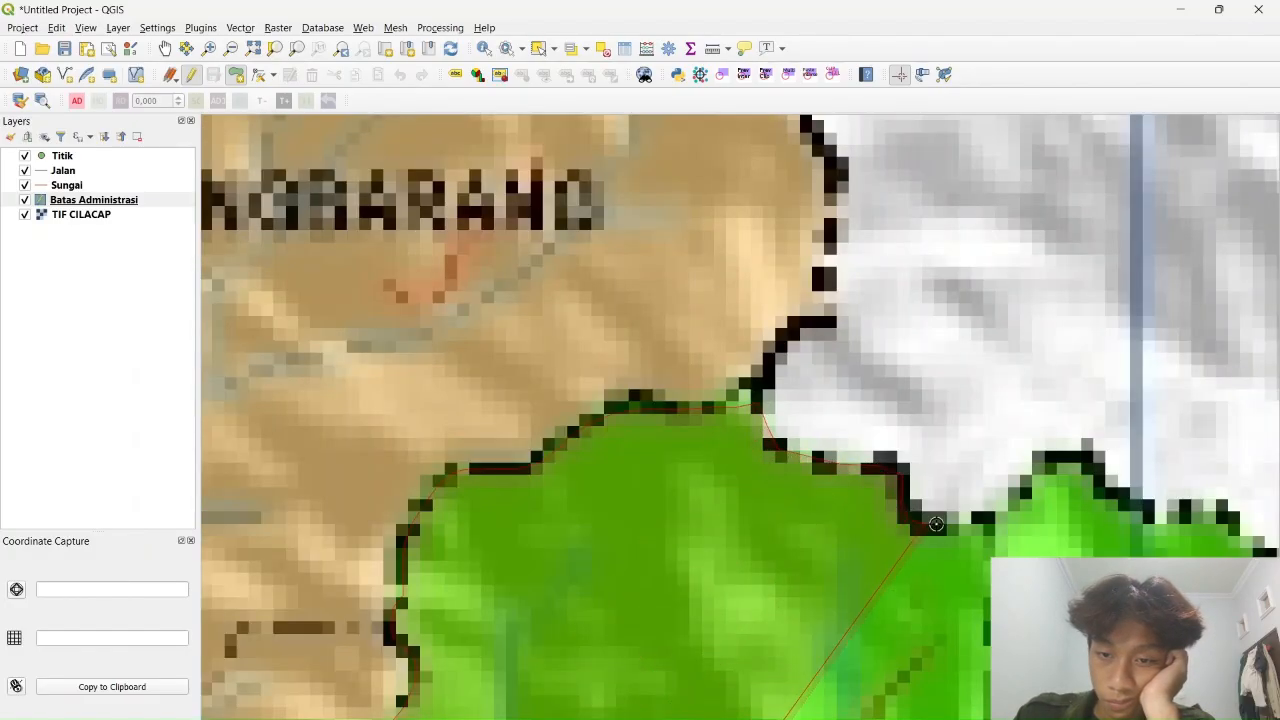
left_click(938, 523)
left_click(990, 519)
left_click(1023, 497)
left_click(1043, 461)
left_click(1085, 457)
left_click_drag(1226, 520, 644, 426)
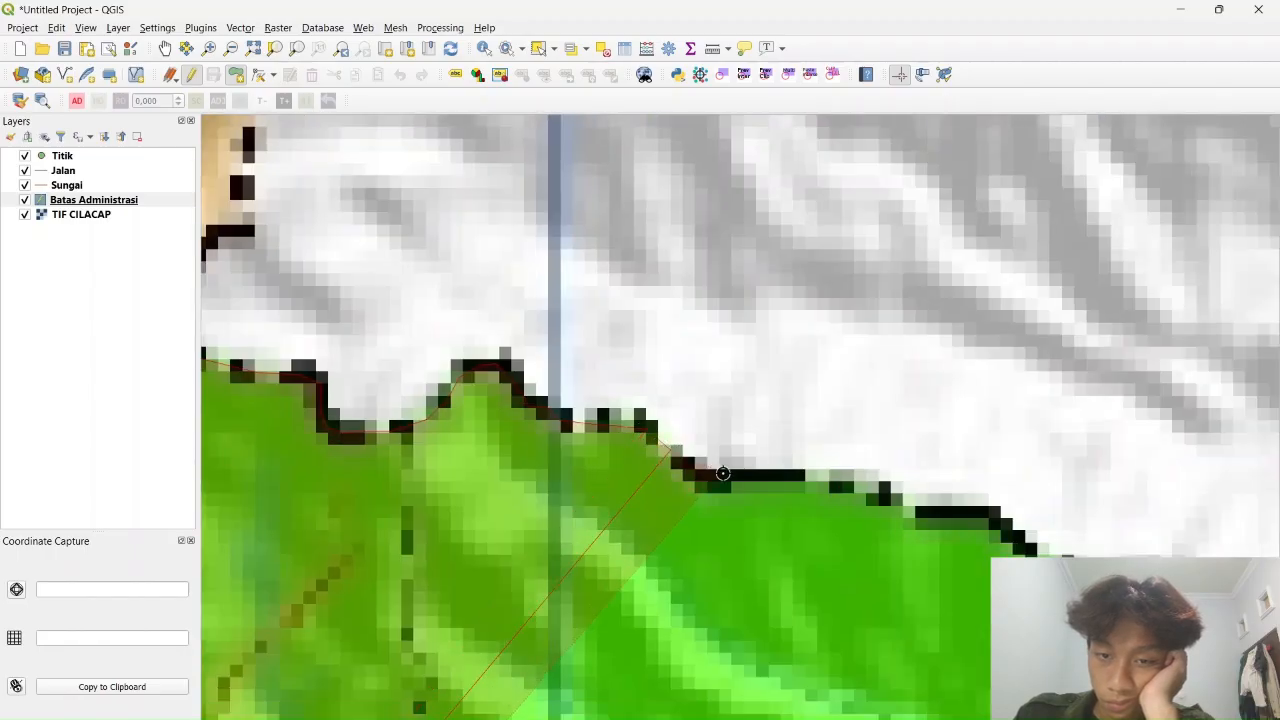
left_click(723, 475)
left_click(880, 489)
left_click(943, 519)
left_click(1001, 522)
left_click(1085, 586)
left_click(1185, 592)
left_click_drag(1185, 592, 615, 384)
left_click(651, 397)
left_click(755, 430)
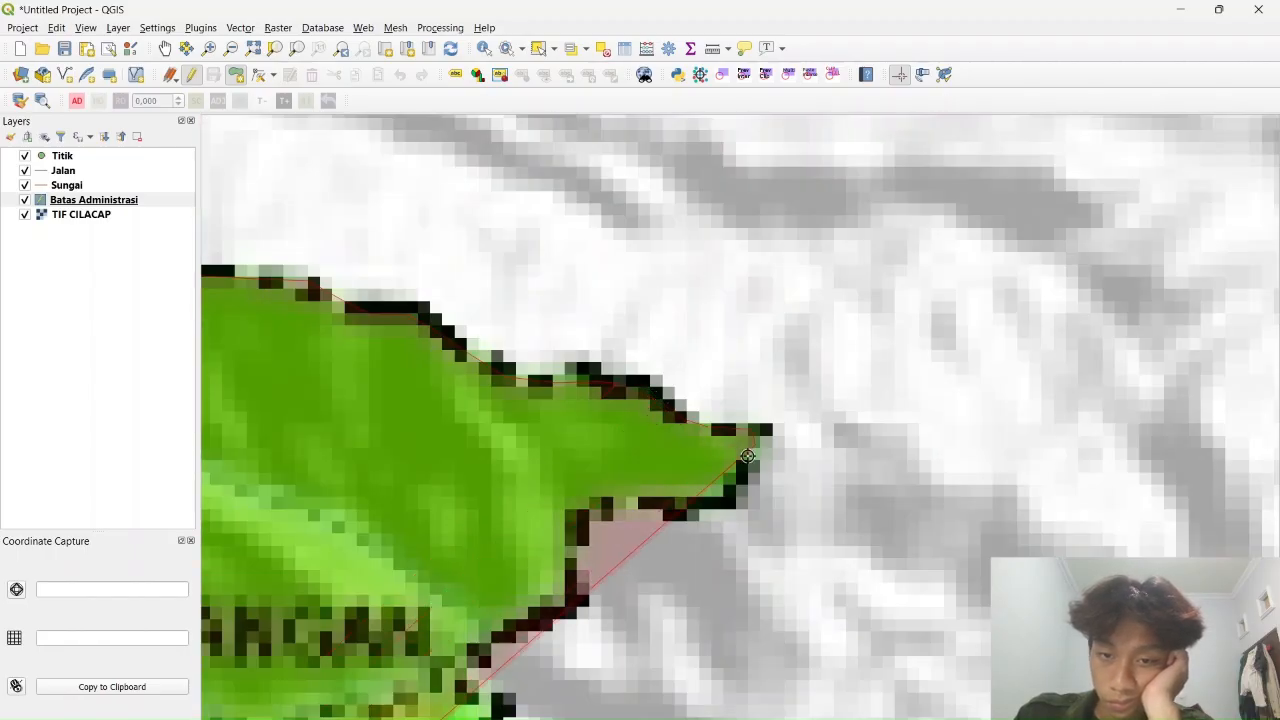
Trace the boundary beyond the tip, heading down and then rightward
left_click_drag(584, 527, 869, 257)
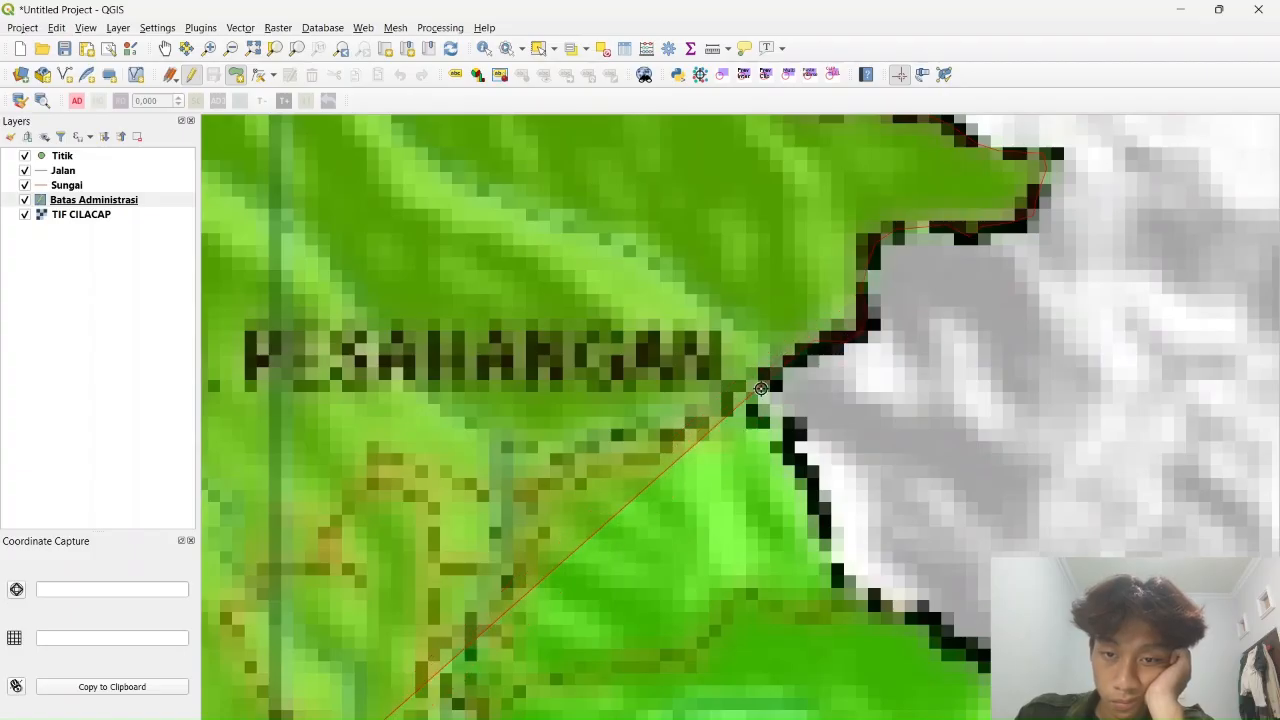
left_click(828, 557)
left_click_drag(838, 581, 641, 294)
left_click(648, 297)
left_click(706, 330)
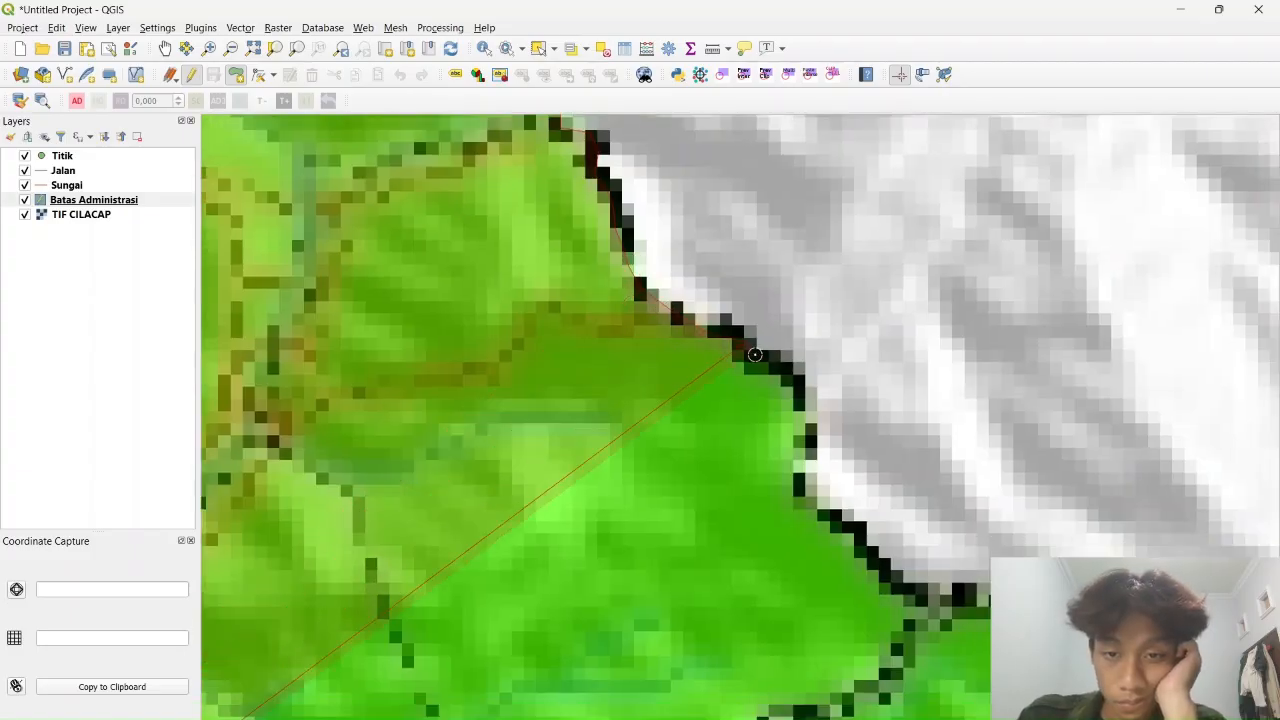
left_click(803, 390)
left_click(801, 499)
left_click(905, 597)
left_click_drag(937, 597, 433, 520)
left_click(512, 514)
left_click(535, 503)
left_click(674, 538)
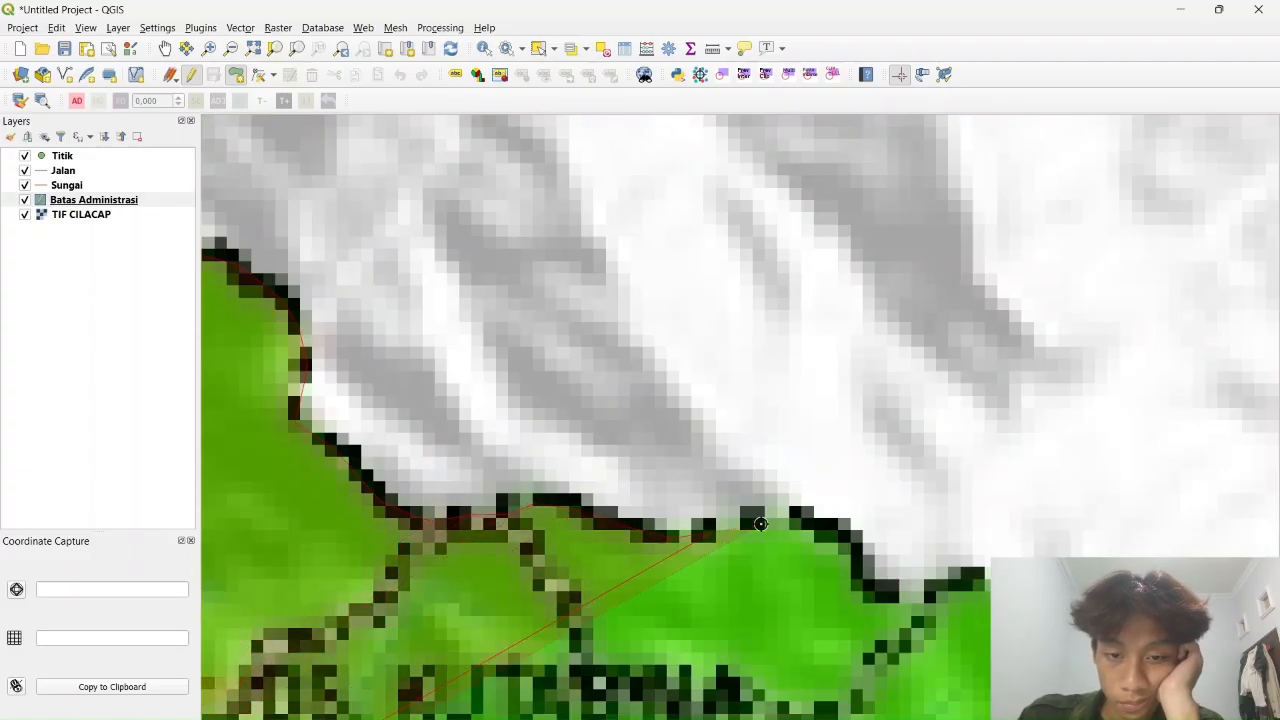
left_click(765, 523)
left_click(850, 541)
left_click(882, 597)
left_click(984, 578)
left_click_drag(985, 578, 985, 254)
left_click(1086, 279)
left_click(1079, 366)
left_click(1060, 419)
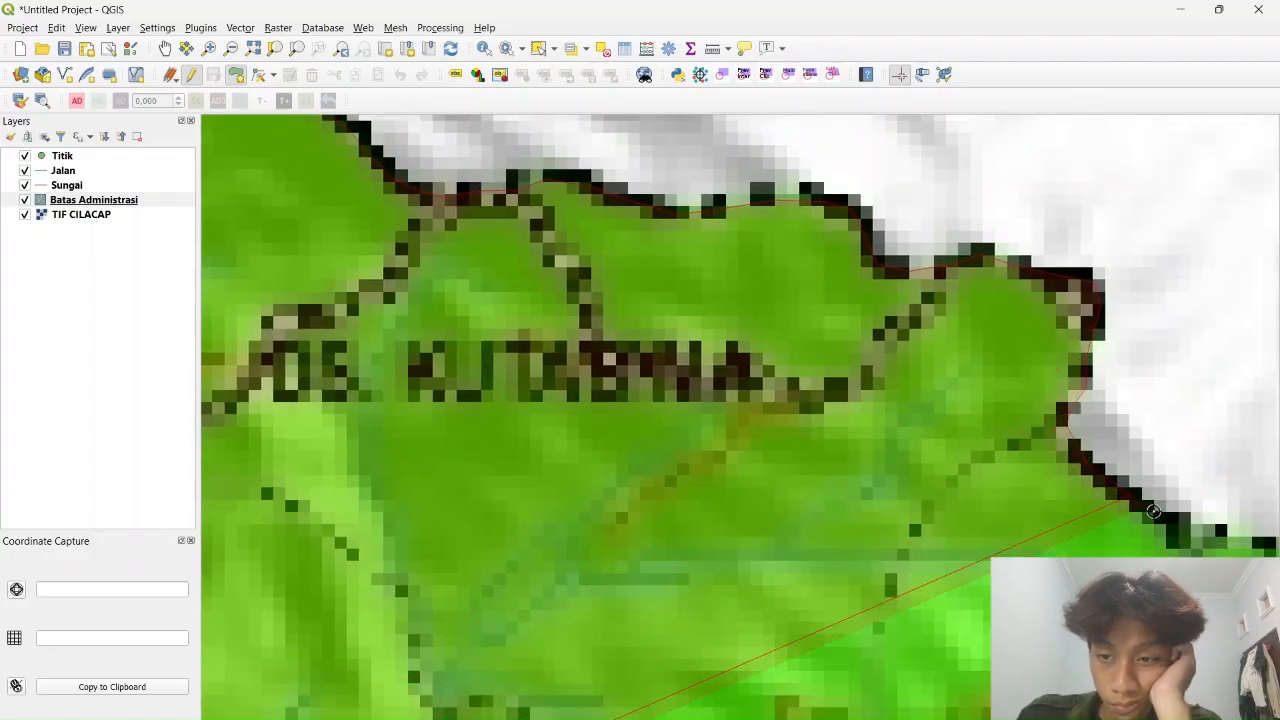
left_click(1162, 515)
left_click_drag(1179, 521, 665, 392)
left_click(850, 436)
left_click(935, 443)
Trace the district border down its left side toward Ds. Panimbang
scroll(995, 470, "down", 4)
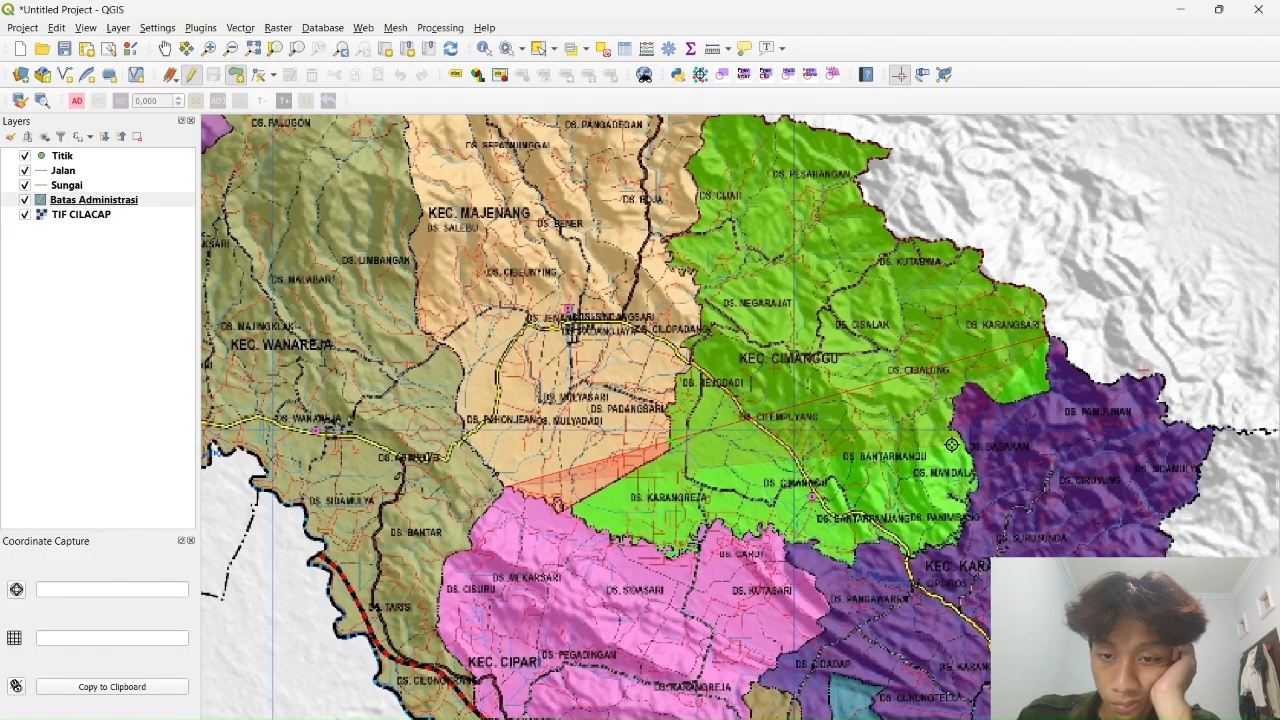
left_click_drag(951, 444, 965, 264)
scroll(962, 266, "up", 2)
scroll(962, 266, "up", 3)
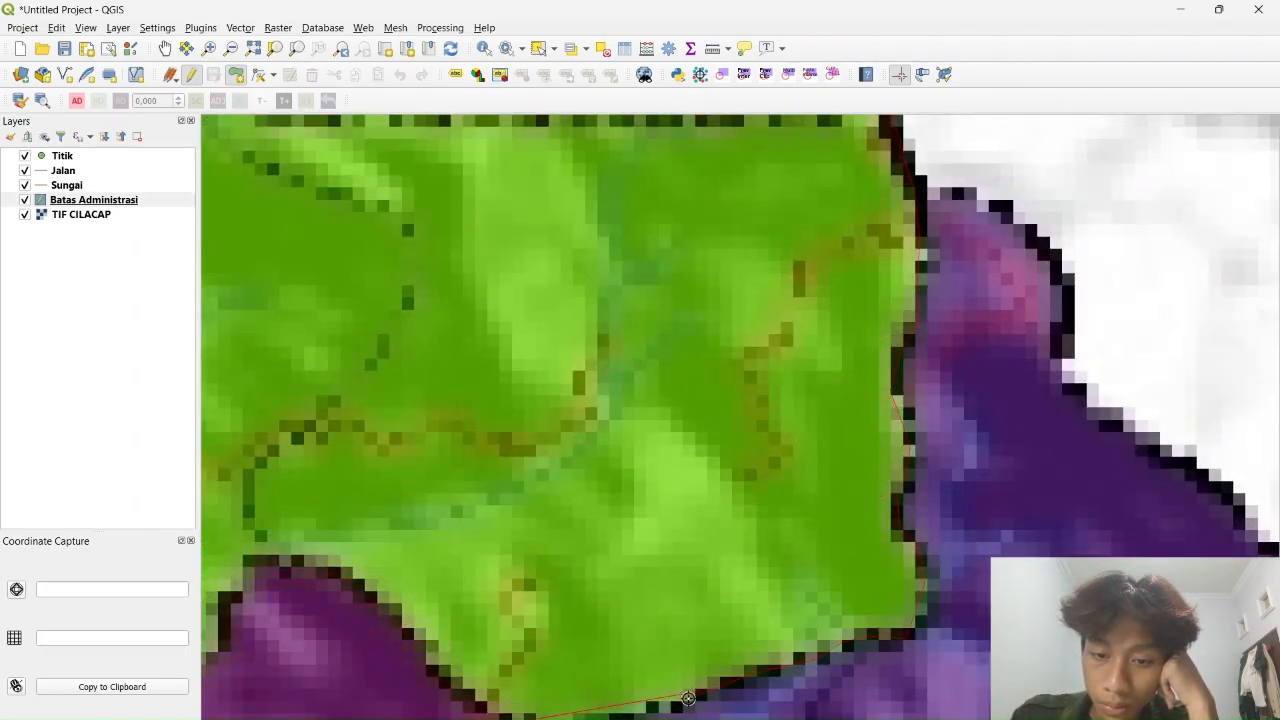
left_click(409, 634)
mouse_move(268, 625)
left_mouse_down()
mouse_move(706, 648)
mouse_move(720, 388)
left_mouse_up()
left_click(743, 331)
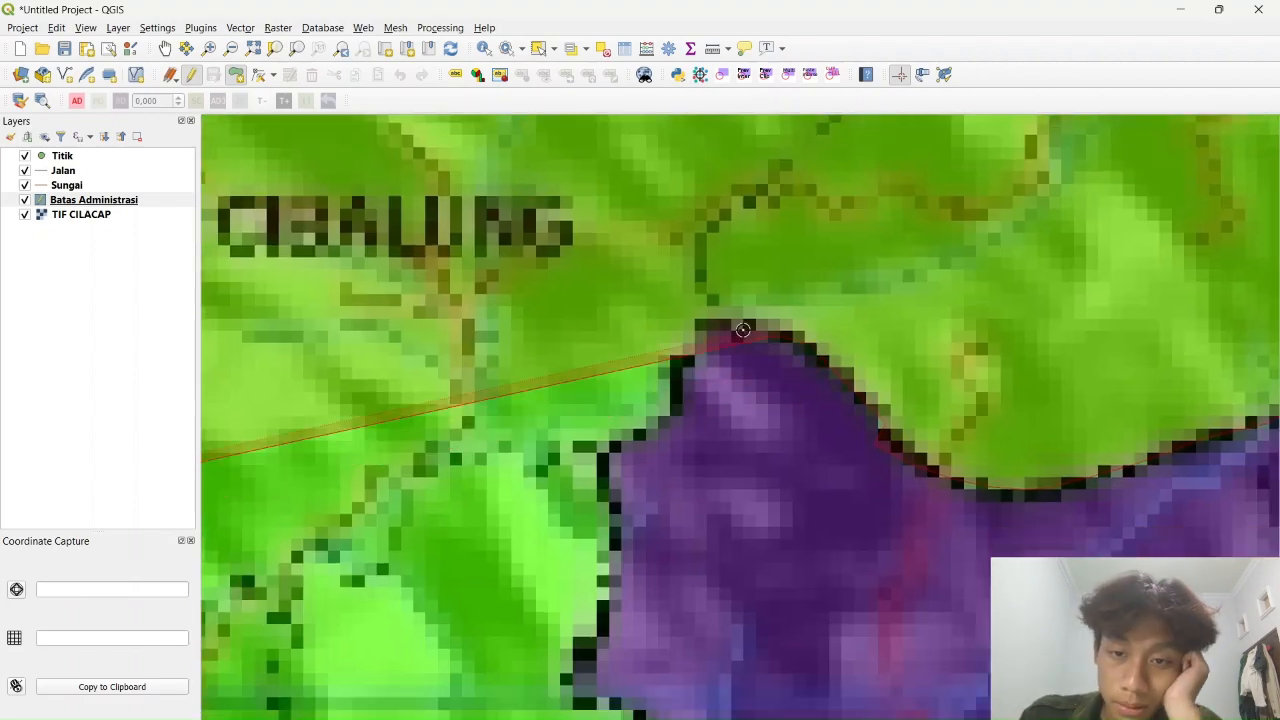
left_click(698, 349)
left_click(669, 414)
left_click(609, 447)
left_click(602, 483)
left_click(613, 546)
left_click(604, 626)
left_click(574, 688)
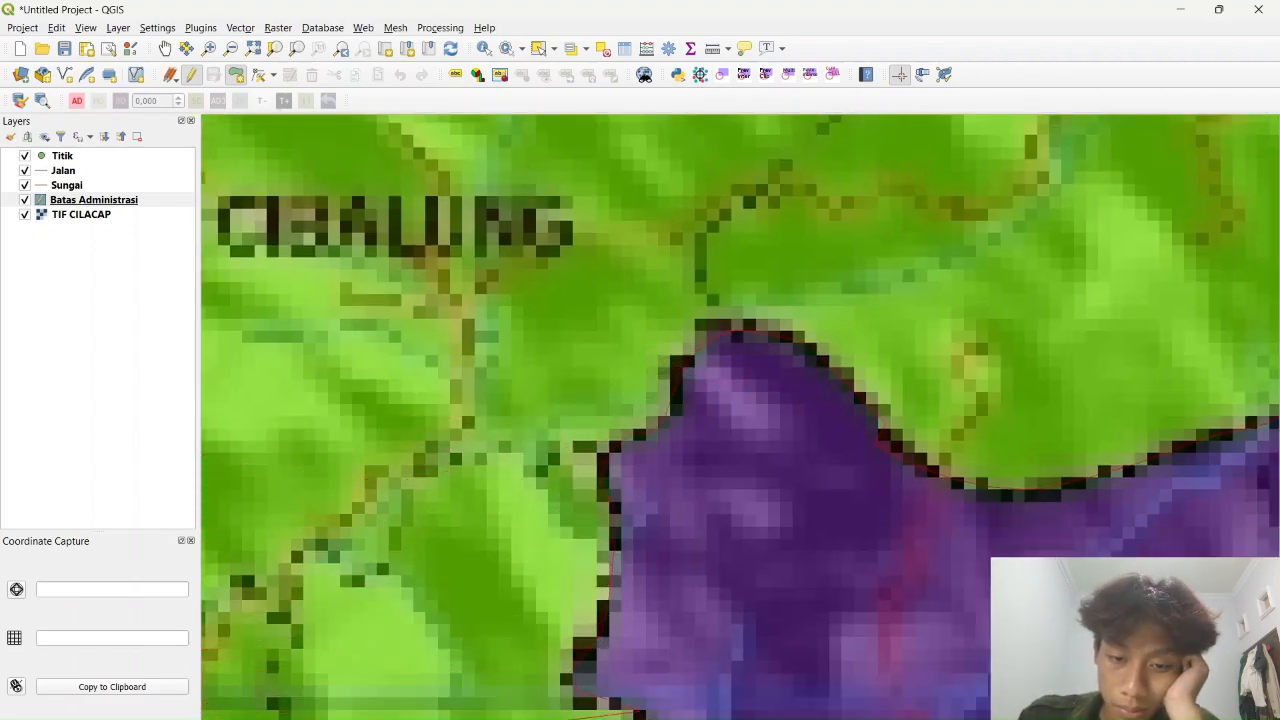
scroll(650, 710, "down", 3)
scroll(789, 581, "up", 3)
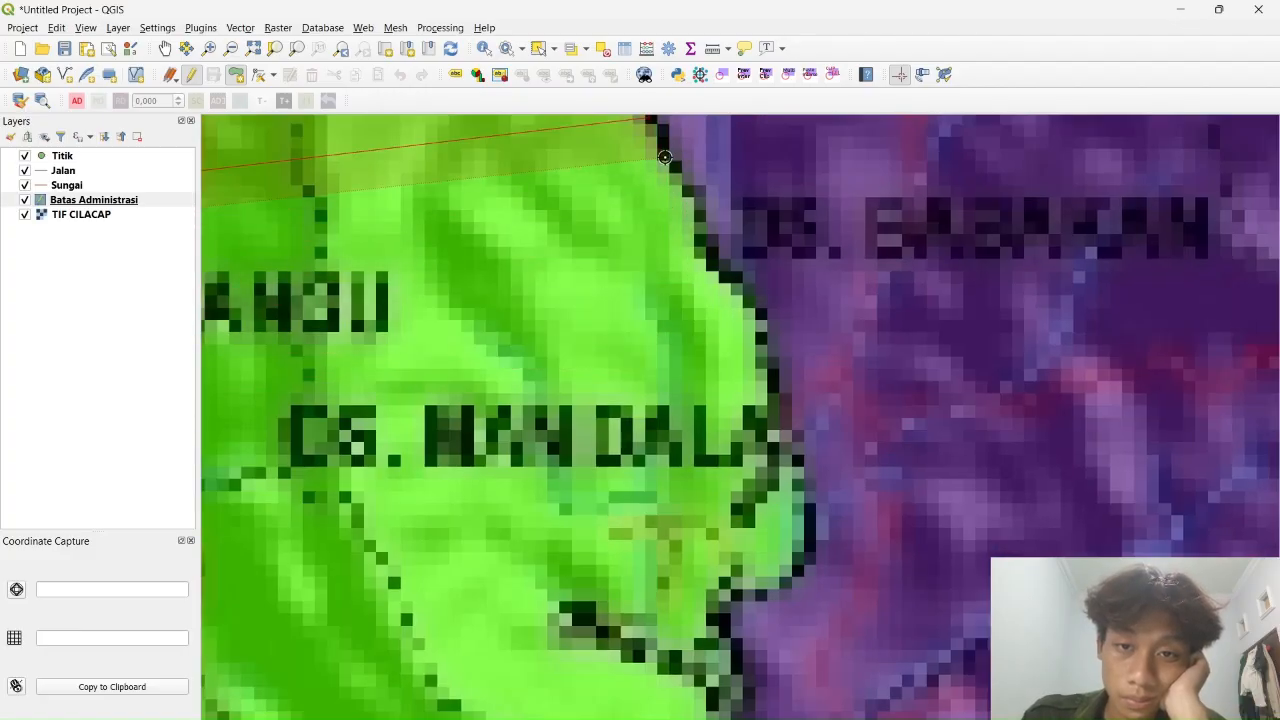
left_click(788, 581)
left_click(716, 618)
left_click(740, 660)
left_click_drag(738, 706, 856, 356)
left_click(826, 386)
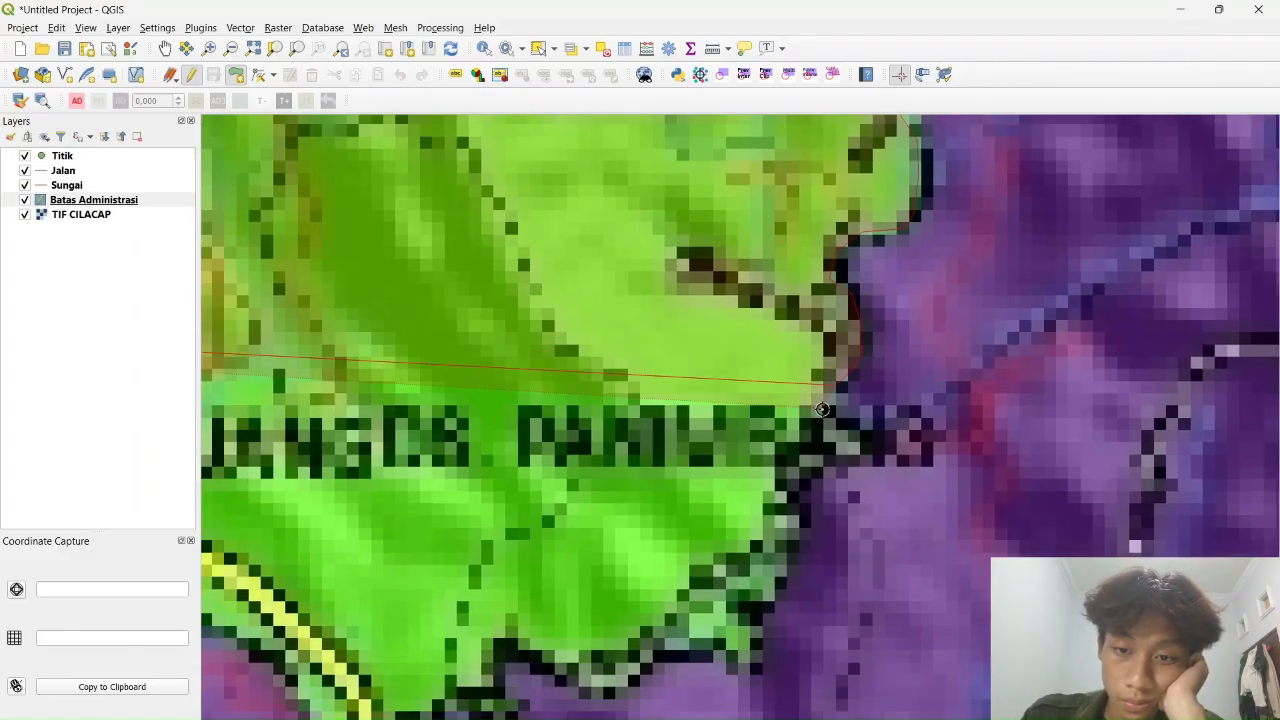
left_click(784, 478)
left_click(795, 535)
left_click(750, 665)
left_click(688, 661)
left_click(642, 650)
left_click_drag(605, 695, 736, 560)
left_click(638, 508)
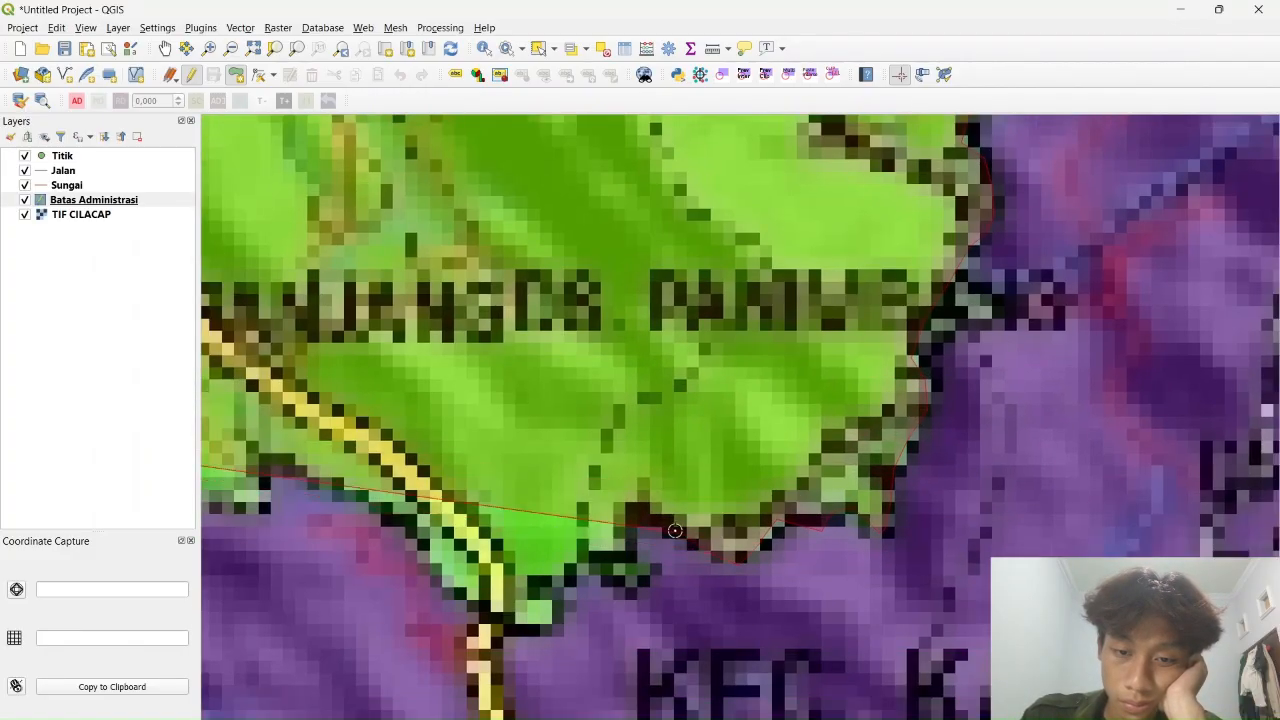
left_click(608, 556)
left_click(564, 575)
Add vertices leftward along the next stretch of the boundary edge
left_click_drag(512, 590, 818, 294)
scroll(818, 294, "down", 3)
scroll(760, 300, "up", 3)
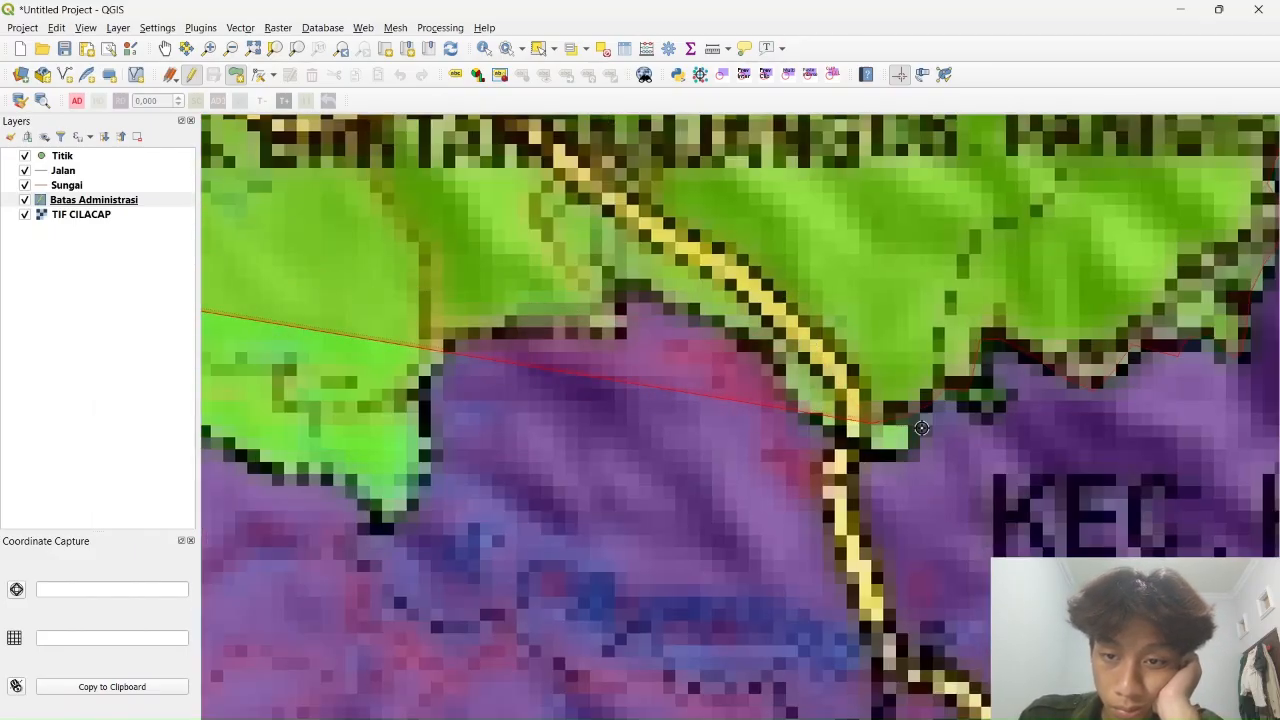
left_click(733, 335)
left_click(630, 289)
left_click(603, 333)
left_click(515, 330)
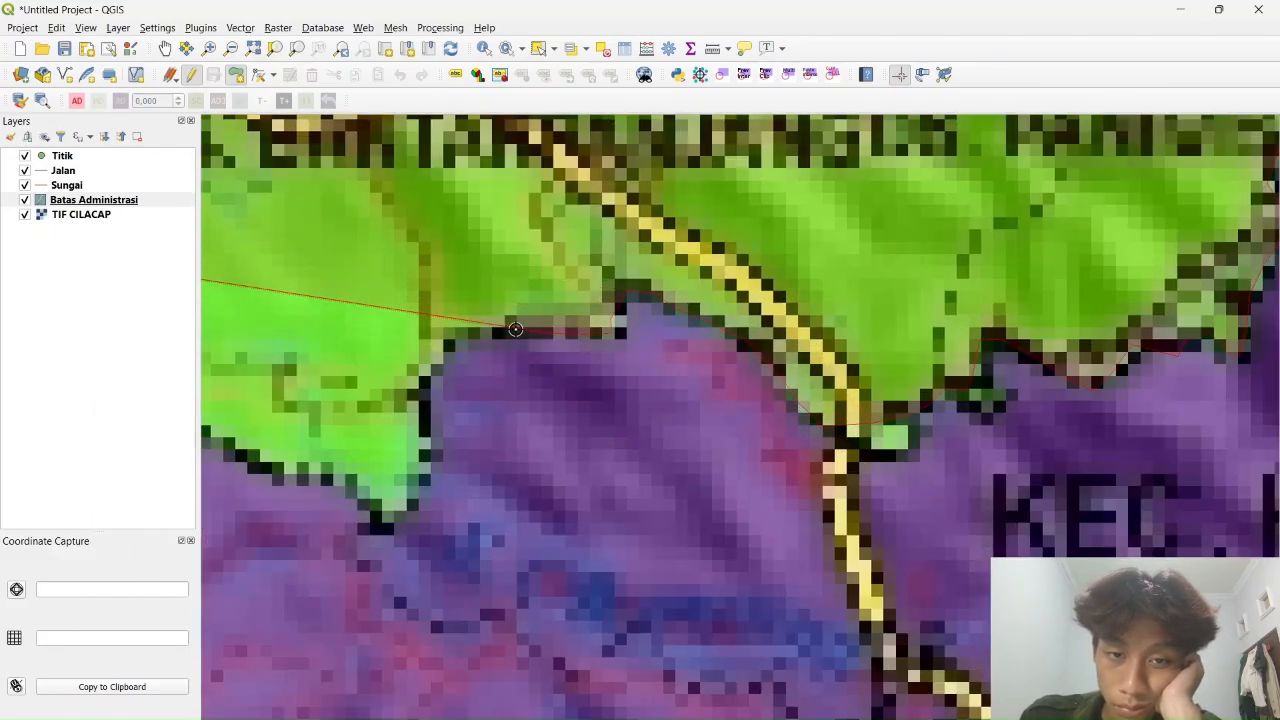
left_click(443, 345)
left_click(428, 384)
left_click(430, 437)
left_click(408, 512)
left_click(329, 477)
left_click_drag(254, 469, 890, 458)
left_click(890, 458)
left_click(790, 407)
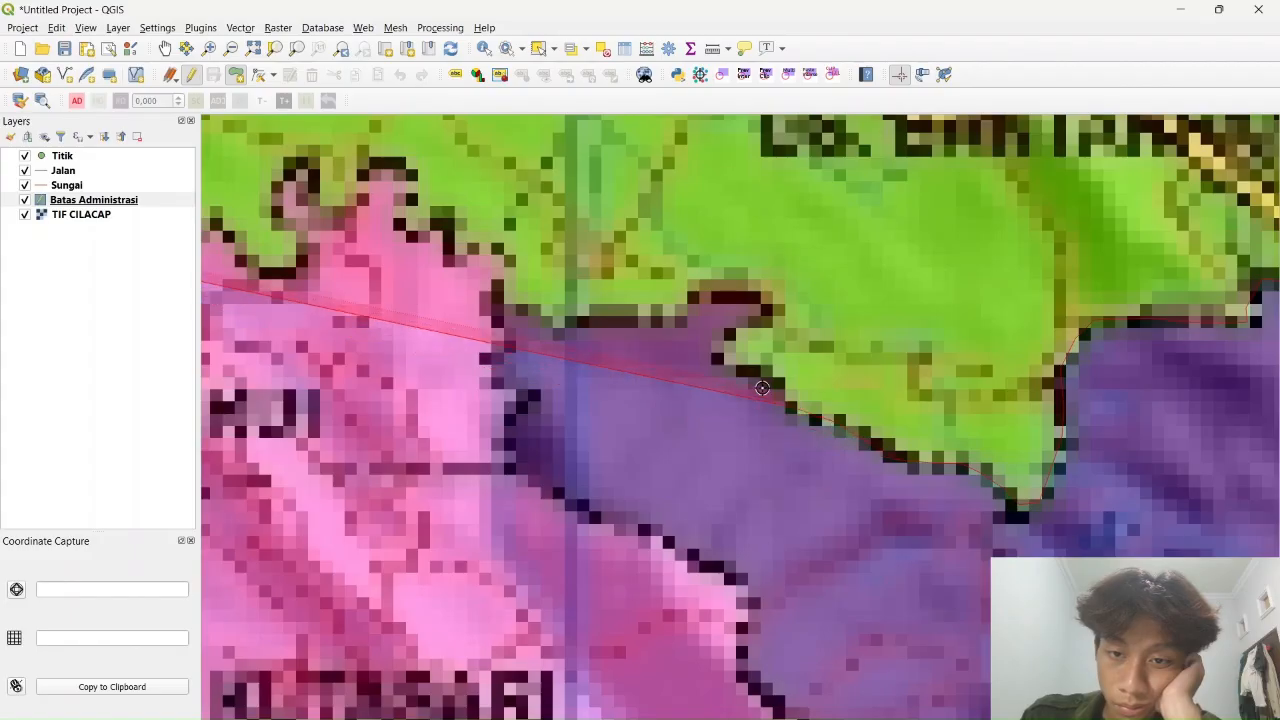
left_click(720, 355)
left_click(769, 310)
left_click(757, 295)
left_click(690, 298)
Trace the border past Ds. Kutasari along the pink-purple line, then down-left
scroll(674, 312, "down", 5)
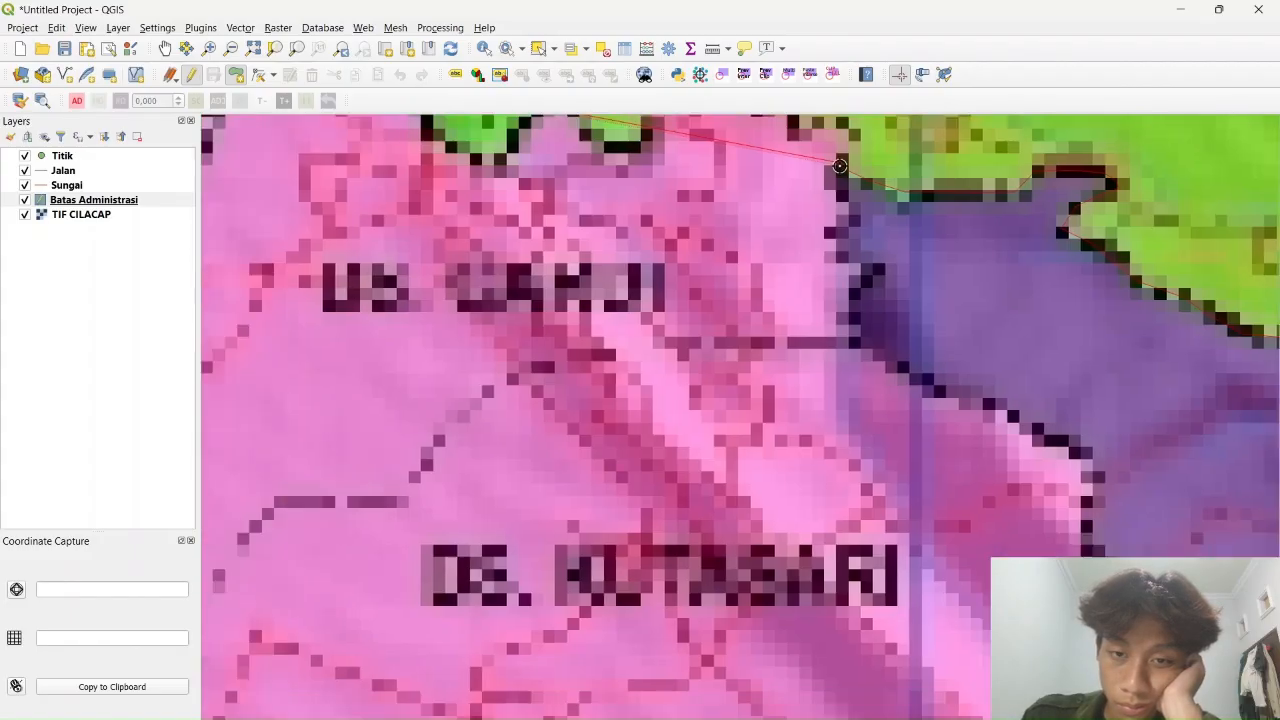
scroll(842, 176, "up", 6)
scroll(842, 176, "down", 1)
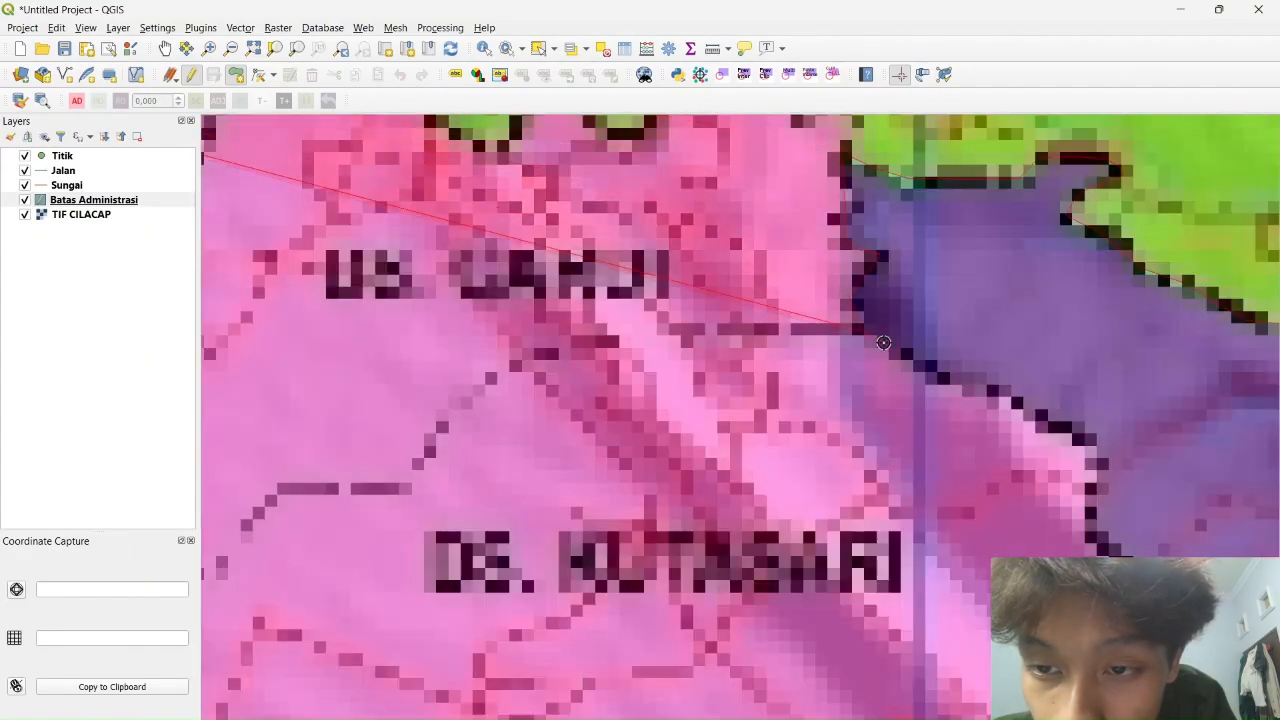
left_click(1091, 525)
left_click_drag(1127, 572, 807, 347)
left_click(836, 368)
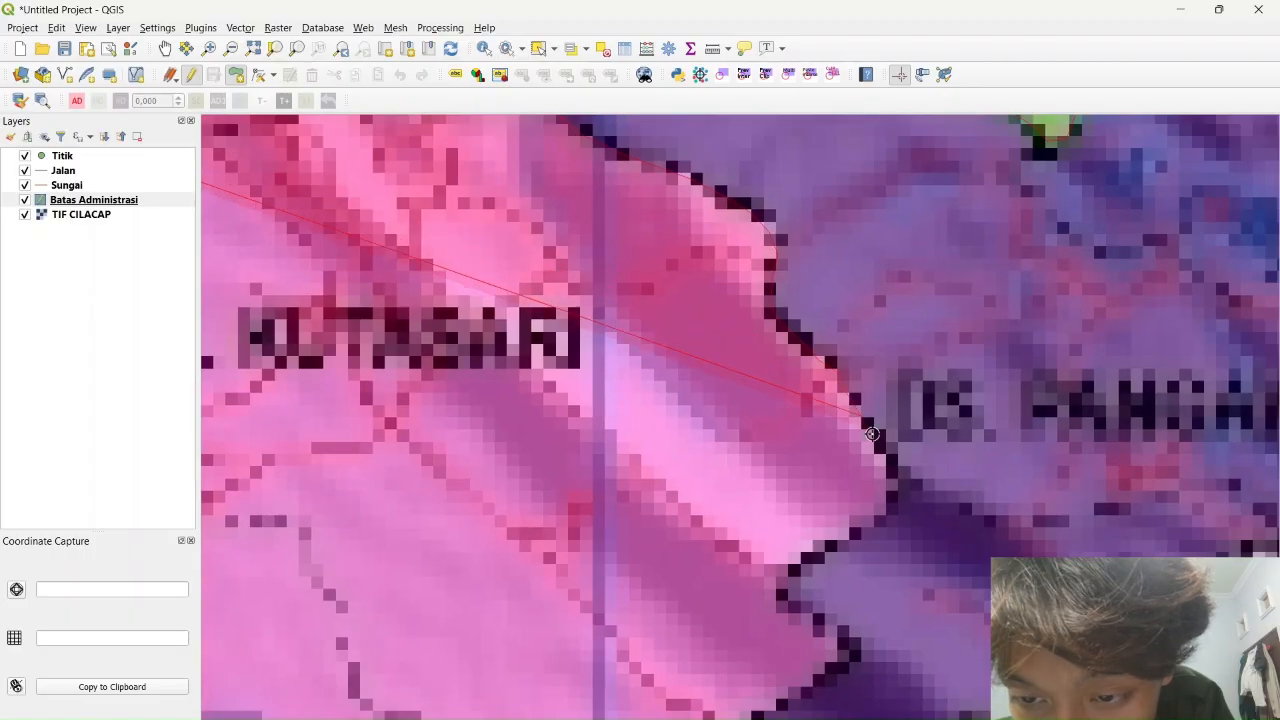
left_click(883, 441)
left_click(895, 480)
left_click(889, 515)
left_click(784, 596)
left_click(848, 648)
left_click_drag(846, 645, 1035, 310)
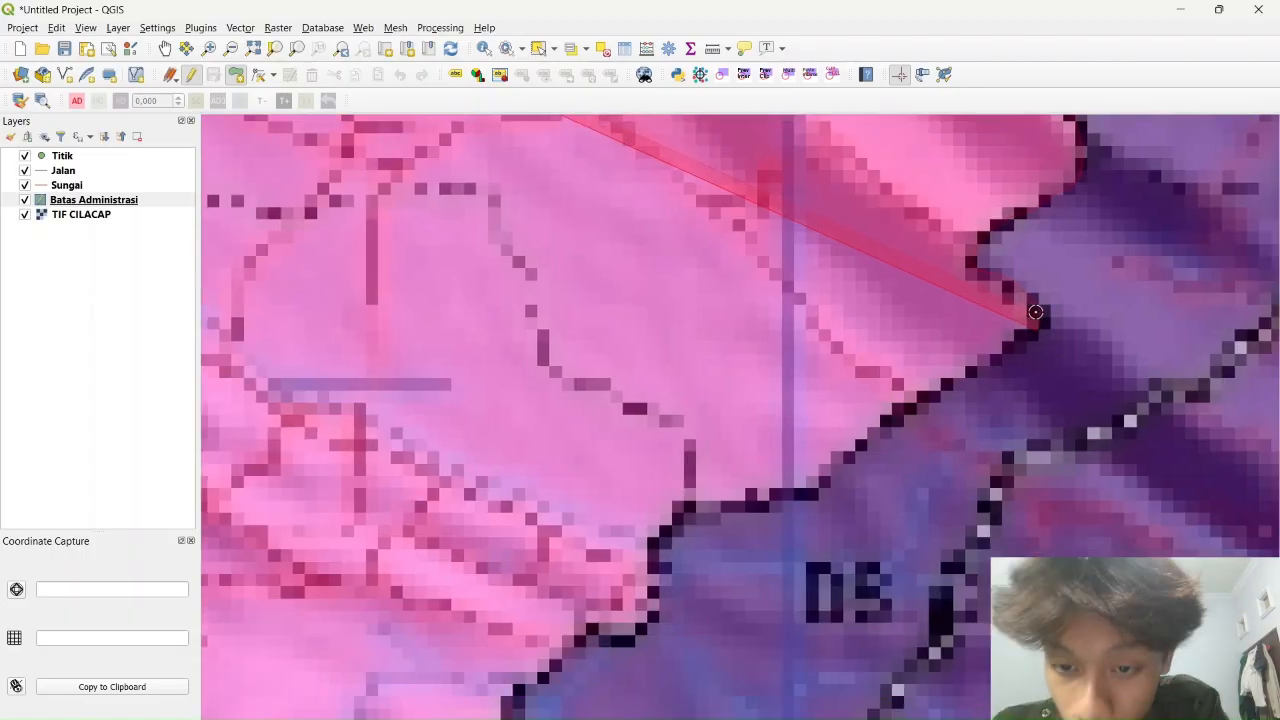
left_click(978, 373)
left_click(908, 408)
left_click(858, 444)
left_click(820, 490)
left_click(714, 508)
left_click(683, 514)
left_click(654, 558)
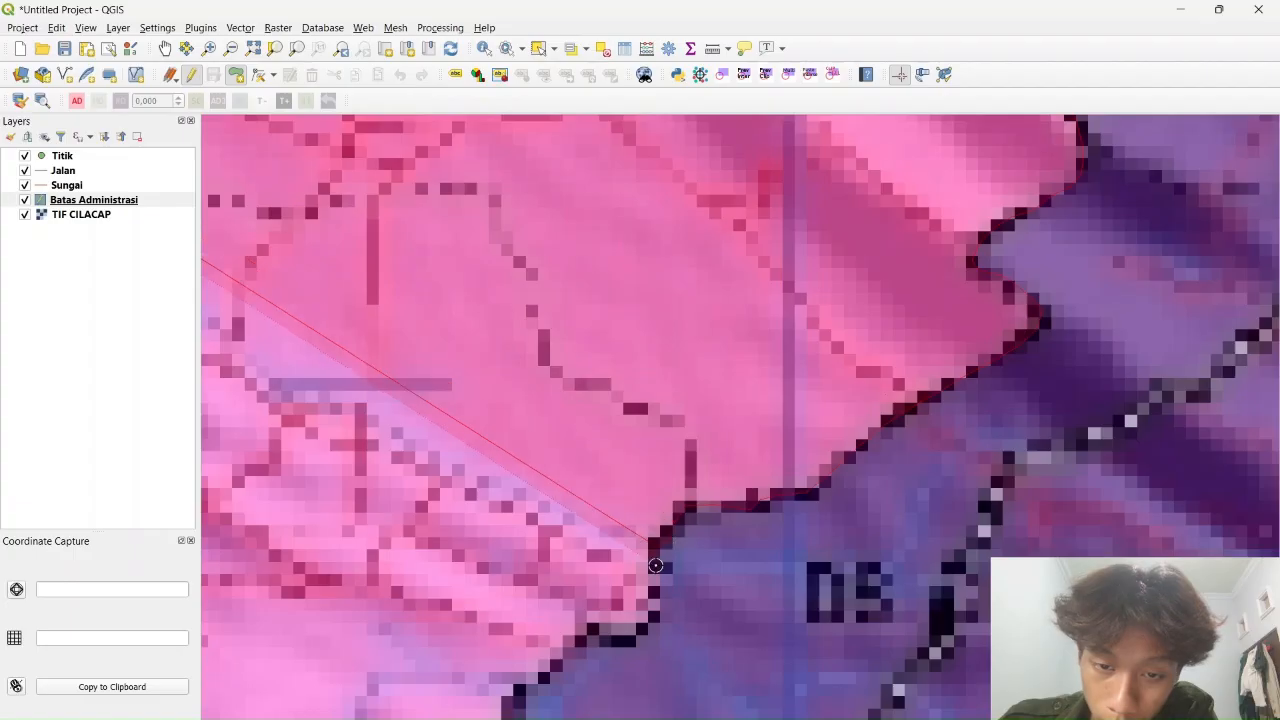
left_click(649, 617)
left_click_drag(653, 594, 886, 340)
left_click(821, 375)
Continue the outline rightward and down through the Penyarang area
scroll(810, 395, "down", 3)
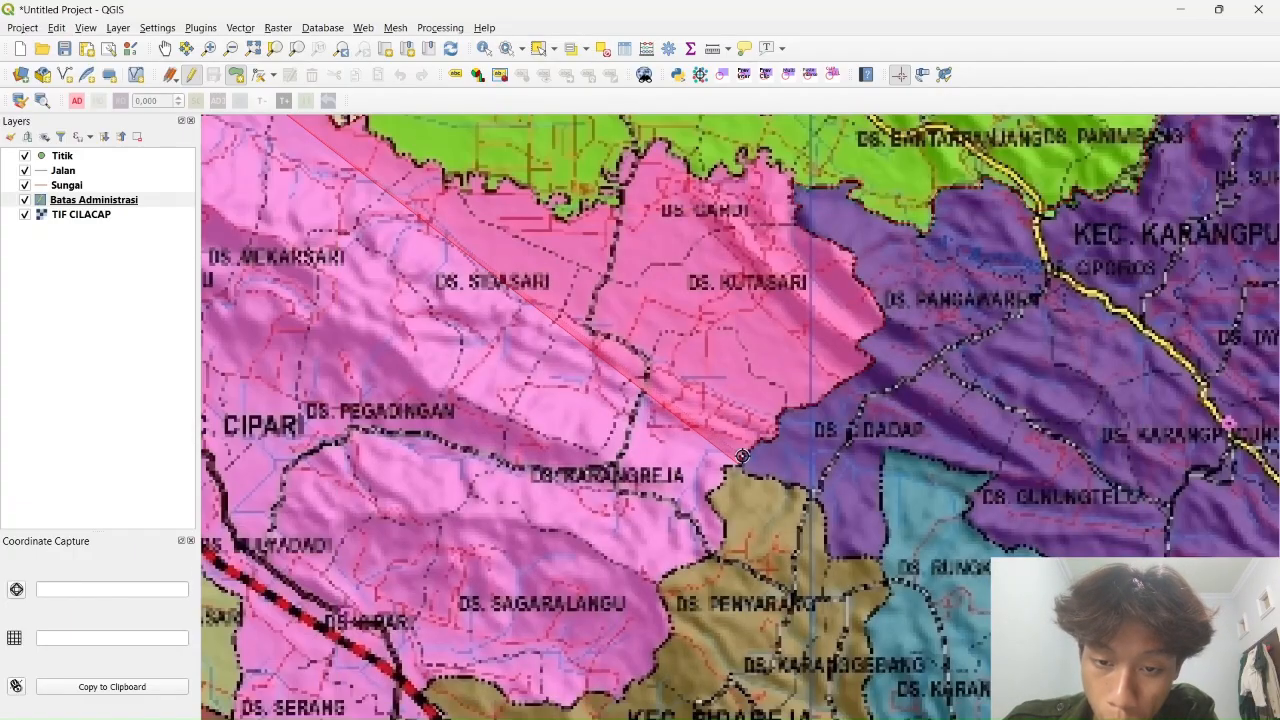
scroll(755, 459, "up", 3)
left_click_drag(755, 459, 765, 269)
left_click(688, 402)
left_click(796, 455)
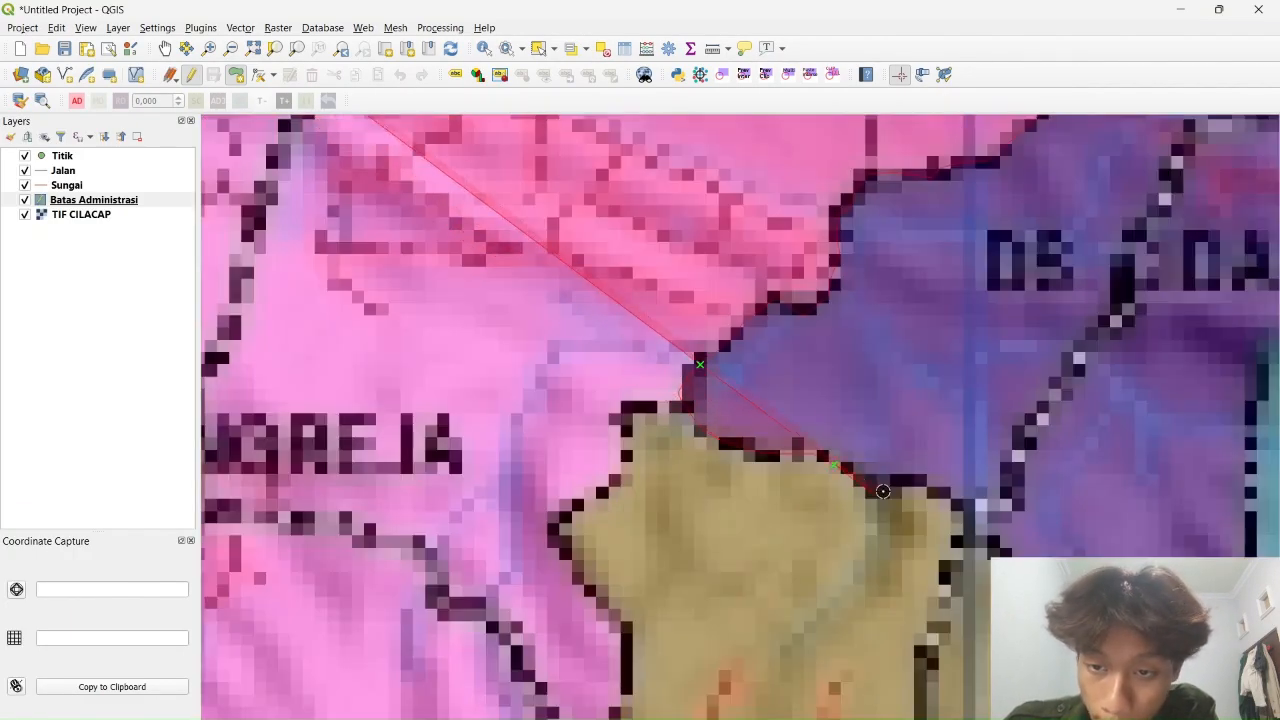
left_click(880, 491)
left_click(966, 529)
left_click(1008, 556)
left_click_drag(1029, 630, 983, 207)
left_click(985, 318)
left_click(1002, 354)
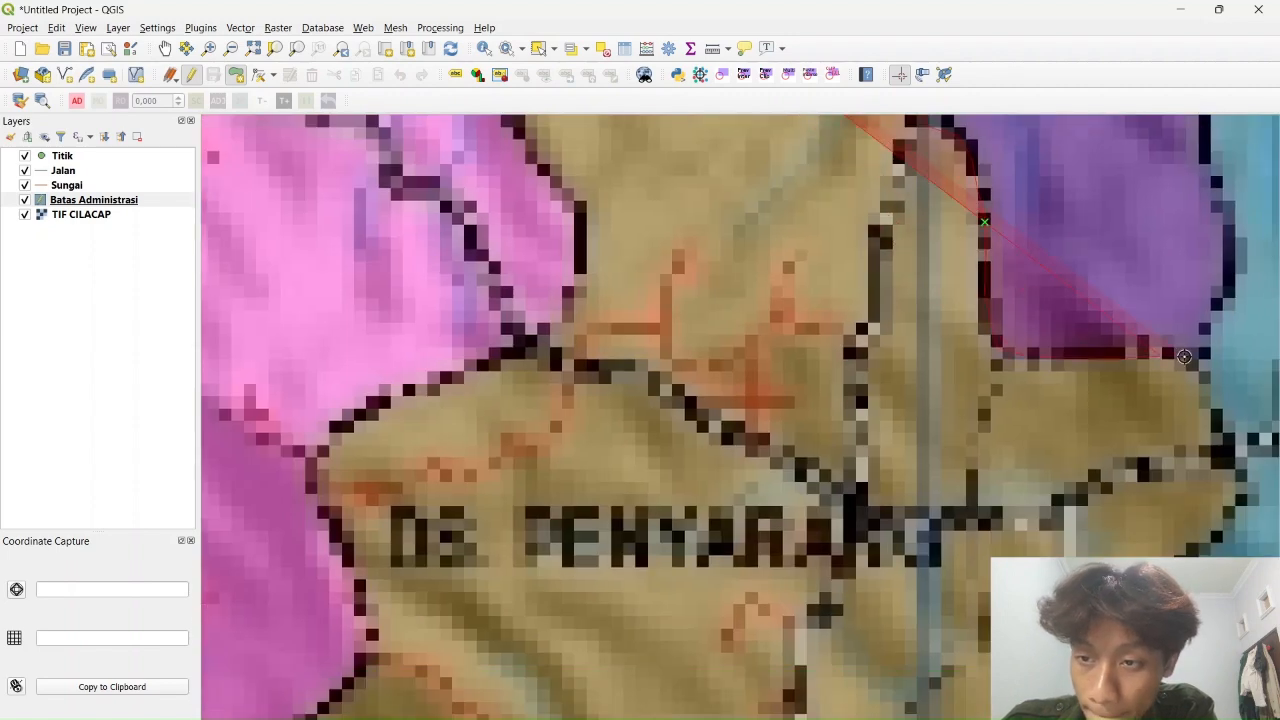
left_click(1172, 356)
left_click(1200, 376)
left_click(1216, 436)
left_click(1243, 498)
Move past Karangsebang and trace vertices along the Sidareja border
left_click_drag(1147, 611, 967, 241)
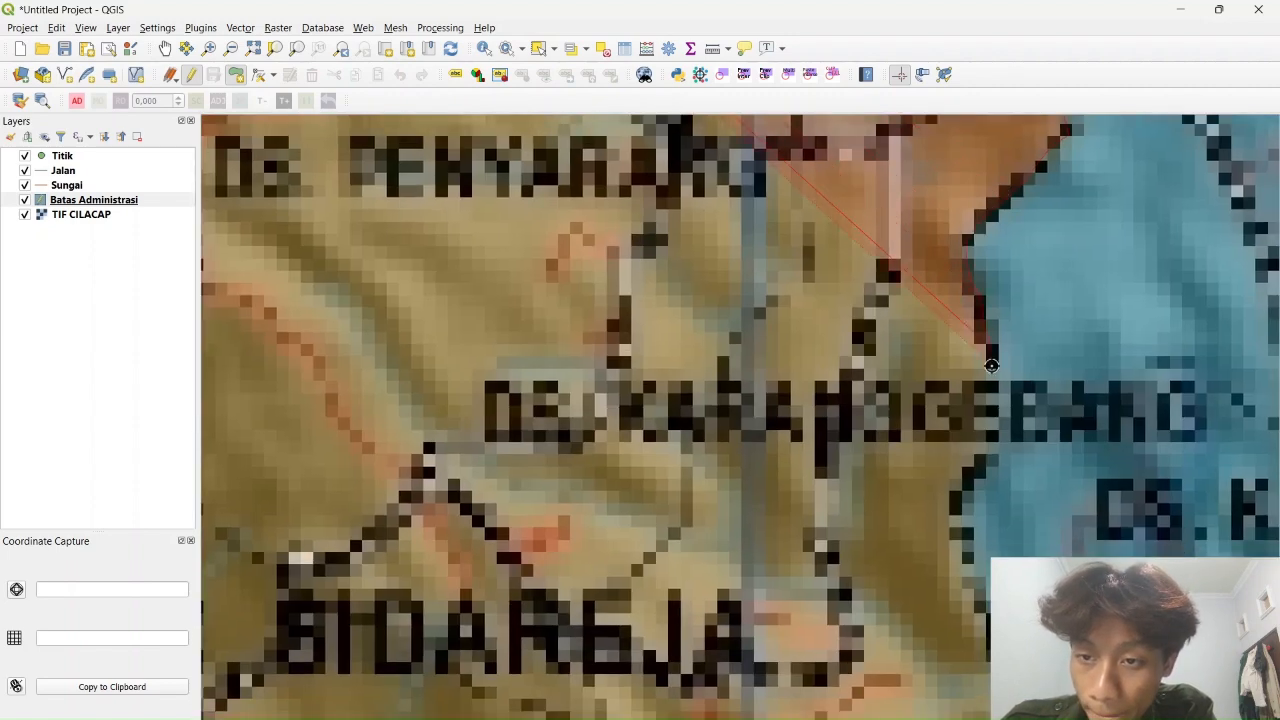
left_click_drag(961, 506, 911, 153)
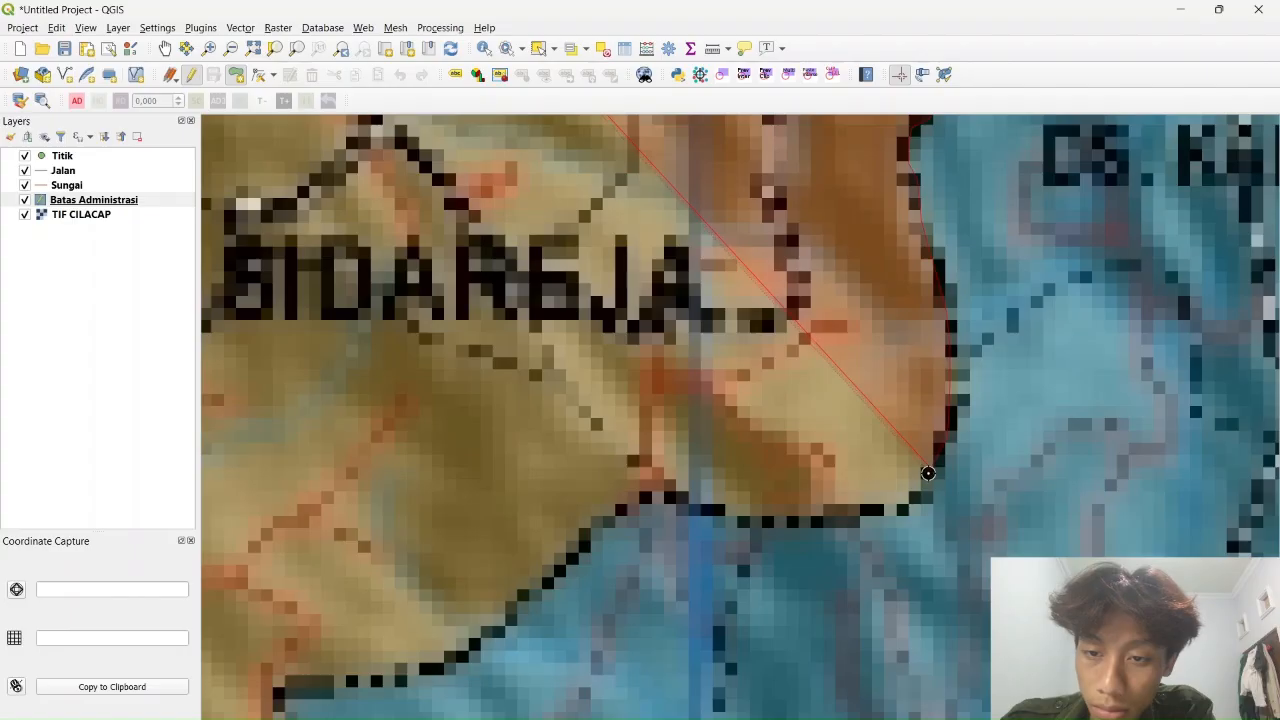
left_click(920, 495)
left_click(850, 516)
left_click(720, 511)
left_click(657, 495)
left_click(590, 540)
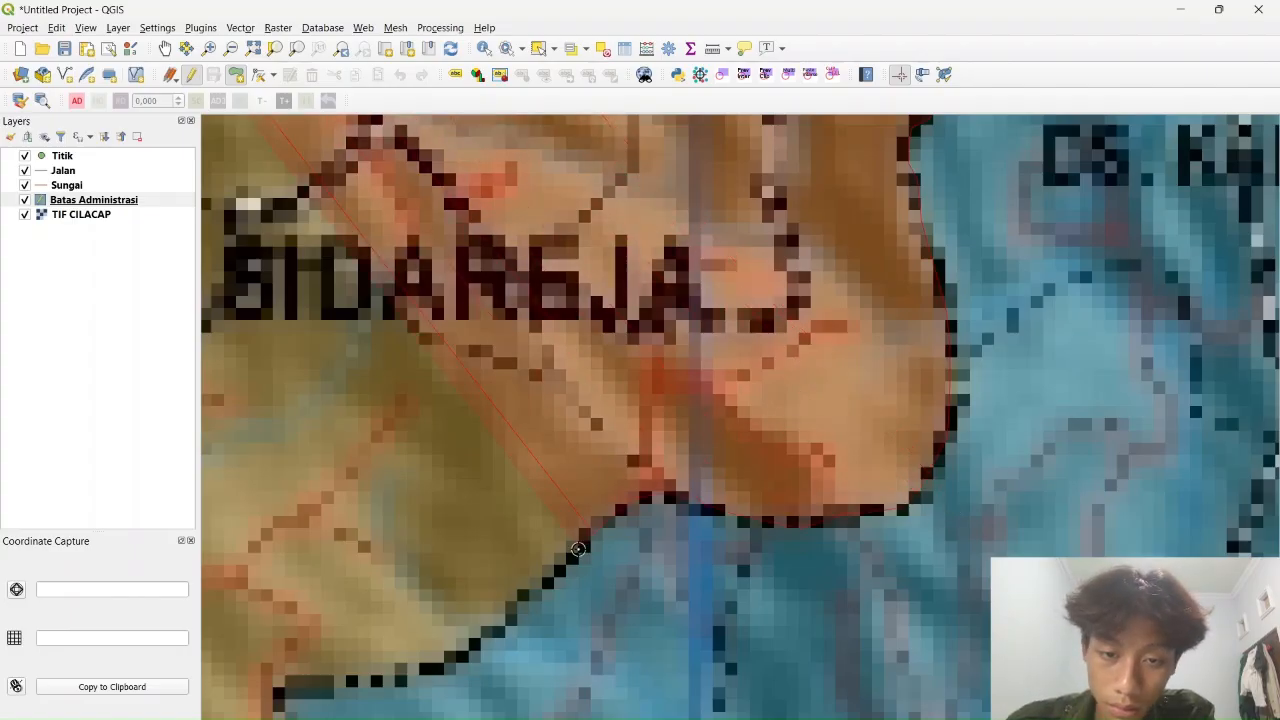
left_click_drag(524, 599, 972, 335)
left_click(907, 392)
left_click(842, 411)
left_click(723, 430)
left_click(736, 470)
left_click(775, 532)
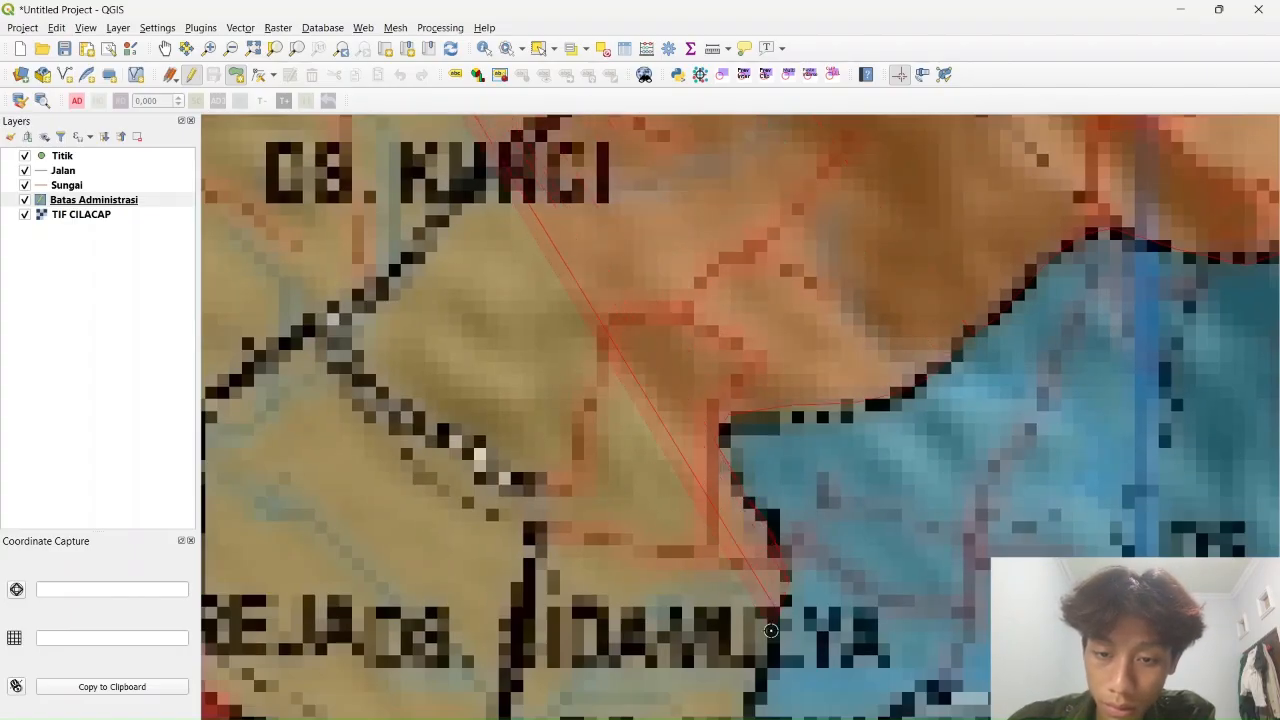
left_click(789, 572)
Extend the outline south along the black boundary and its lower edge
left_click_drag(768, 662, 914, 302)
left_click(903, 348)
left_click(843, 408)
left_click(801, 442)
left_click(791, 491)
left_click(812, 546)
left_click_drag(815, 562, 863, 415)
left_click(850, 587)
left_click(808, 594)
left_click(777, 612)
left_click(742, 598)
left_click(714, 537)
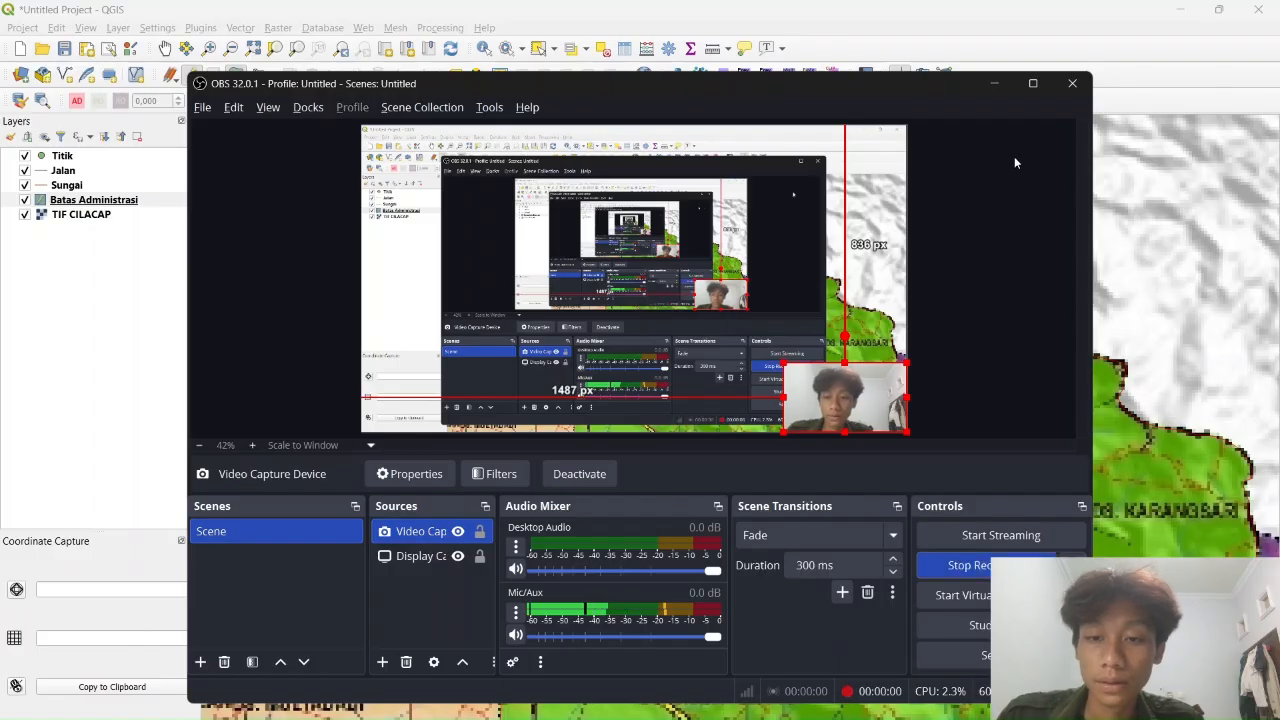
Close the Batas Administrasi polygon and accept id 0 with an empty Keterangan
left_click(1014, 156)
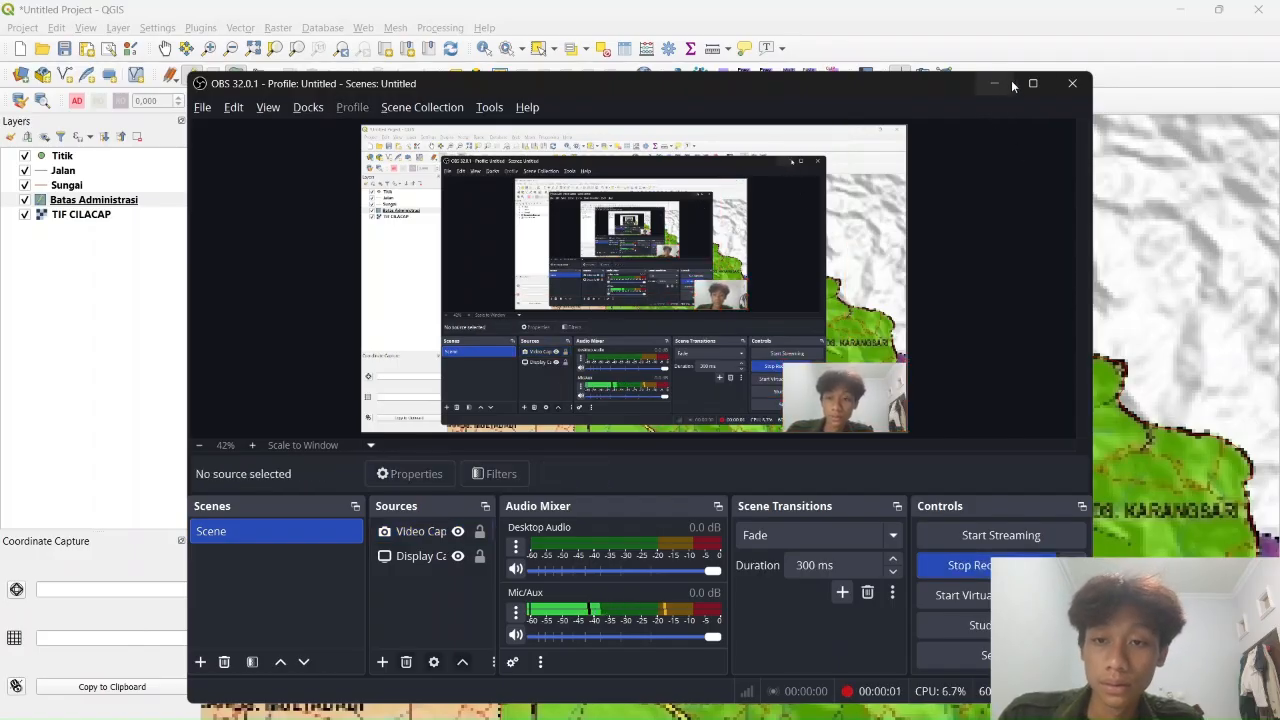
left_click(995, 84)
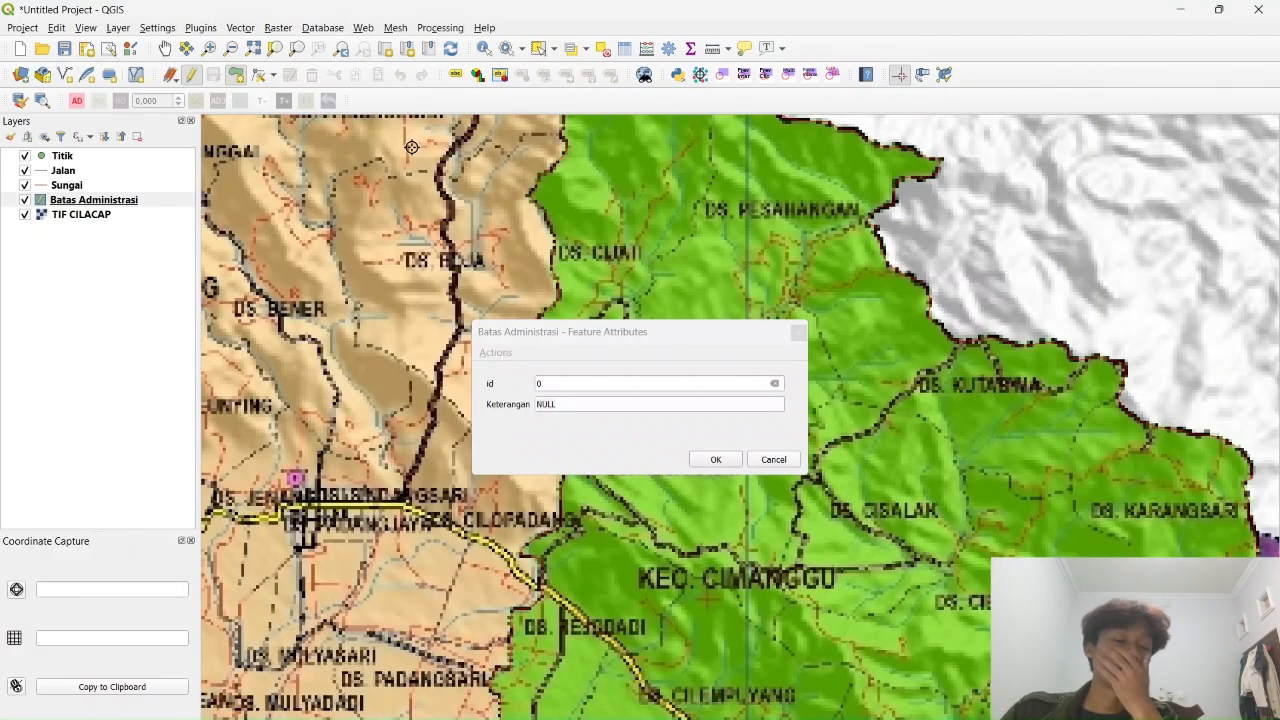
left_click_drag(848, 503, 960, 334)
left_click_drag(597, 622, 843, 470)
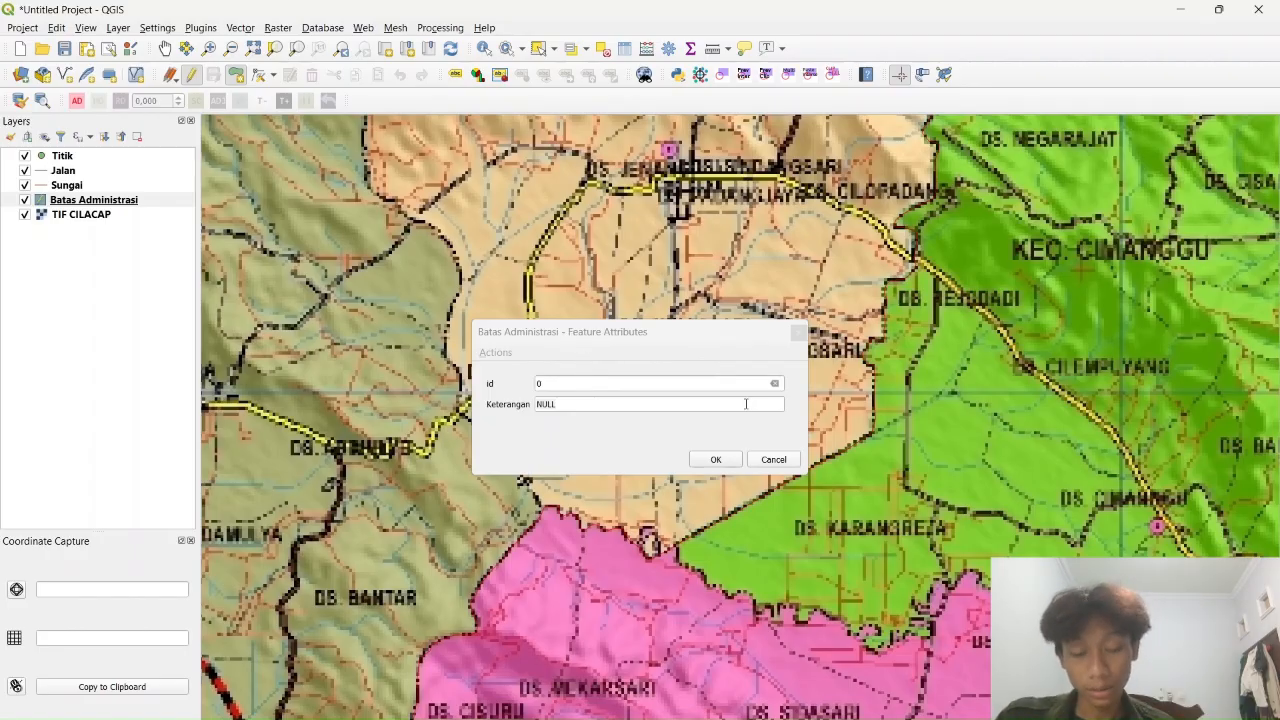
left_click(718, 459)
Open the Batas Administrasi layer properties after checking the new polygon
scroll(900, 451, "down", 3)
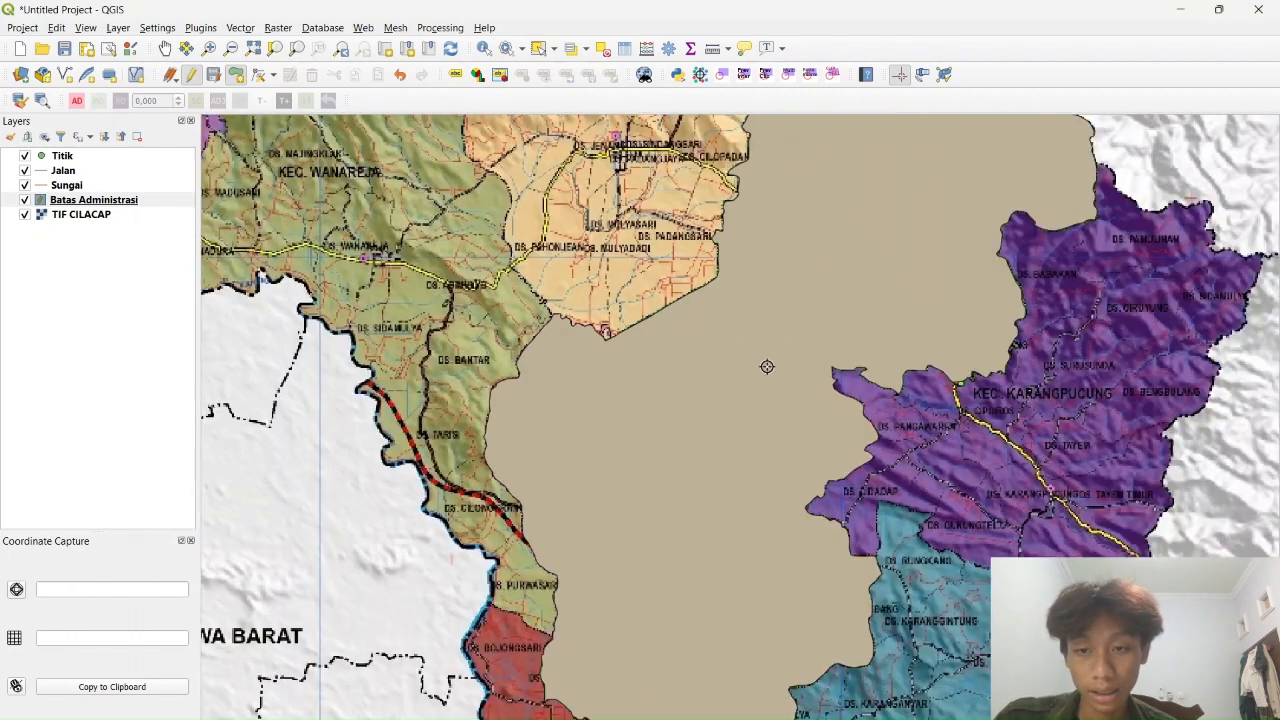
scroll(697, 420, "down", 1)
scroll(600, 409, "up", 1)
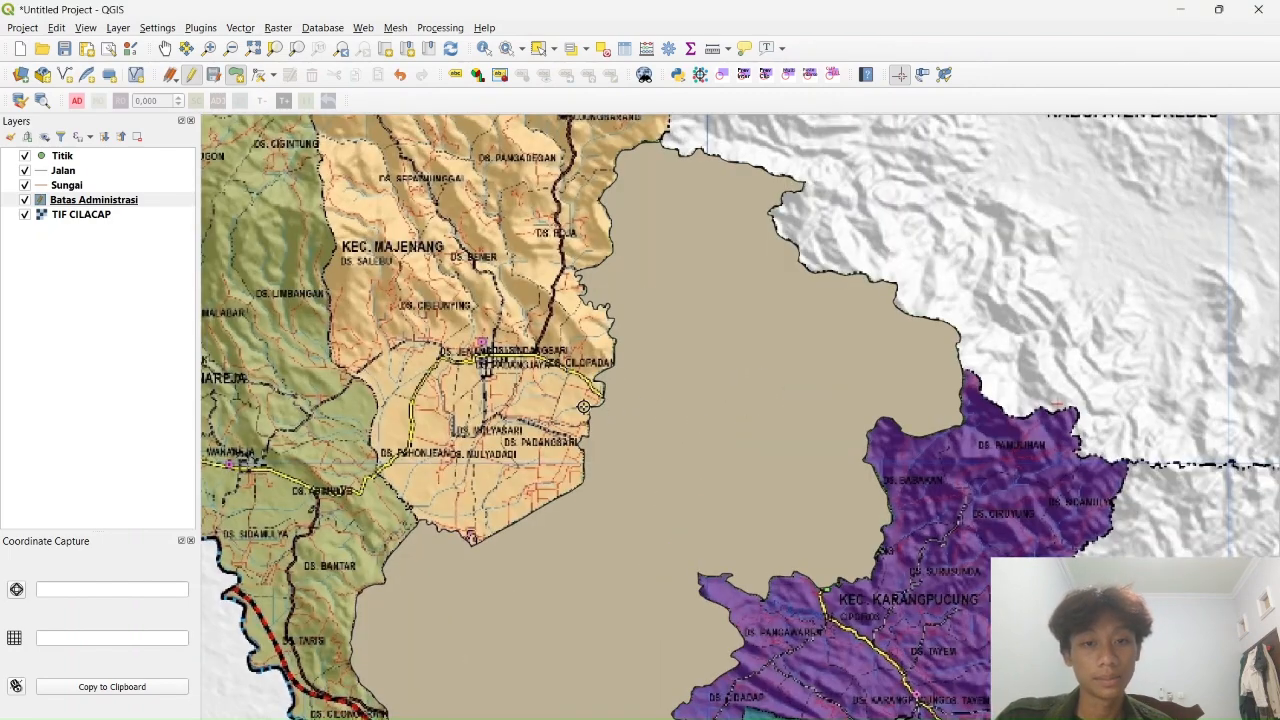
left_click_drag(590, 376, 714, 280)
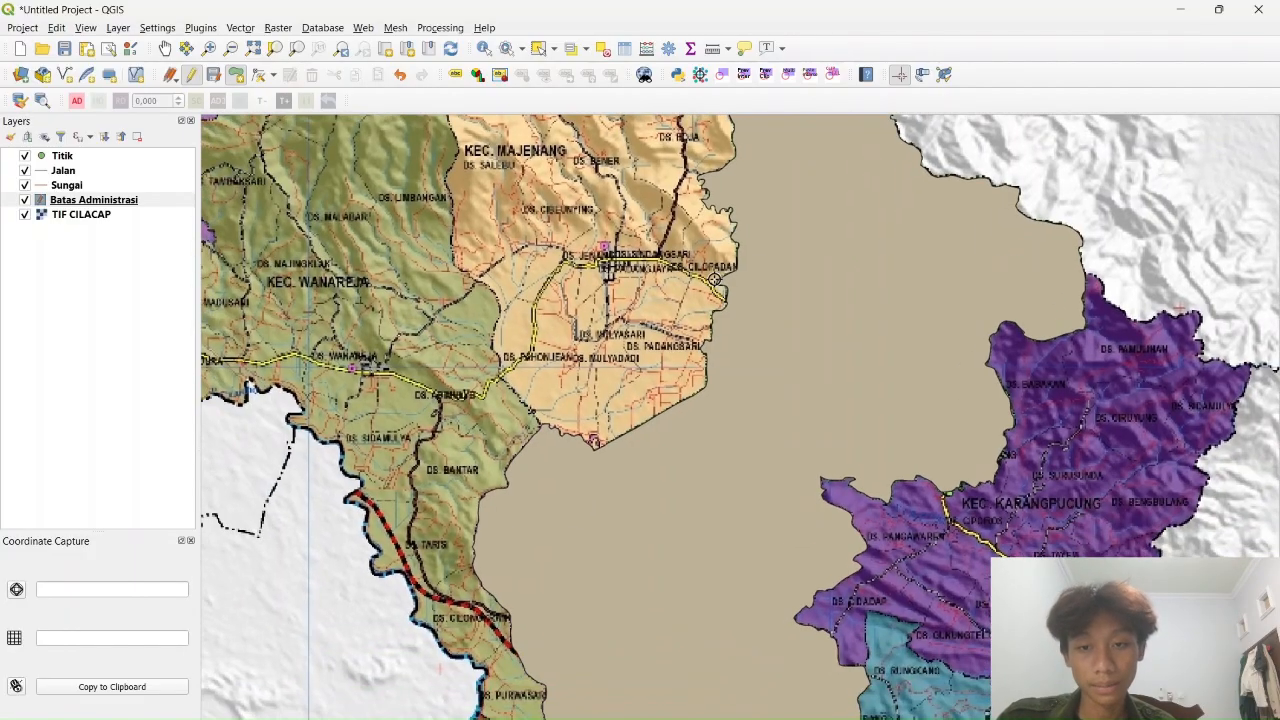
right_click(58, 203)
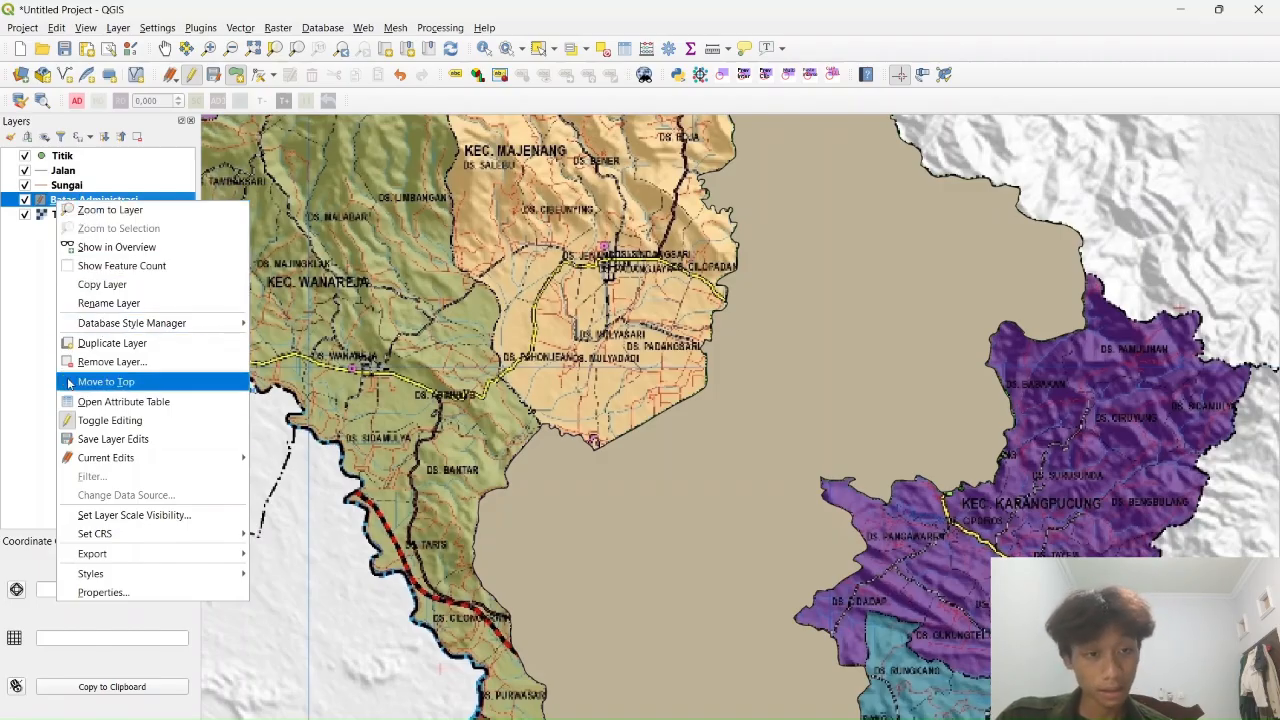
left_click(94, 593)
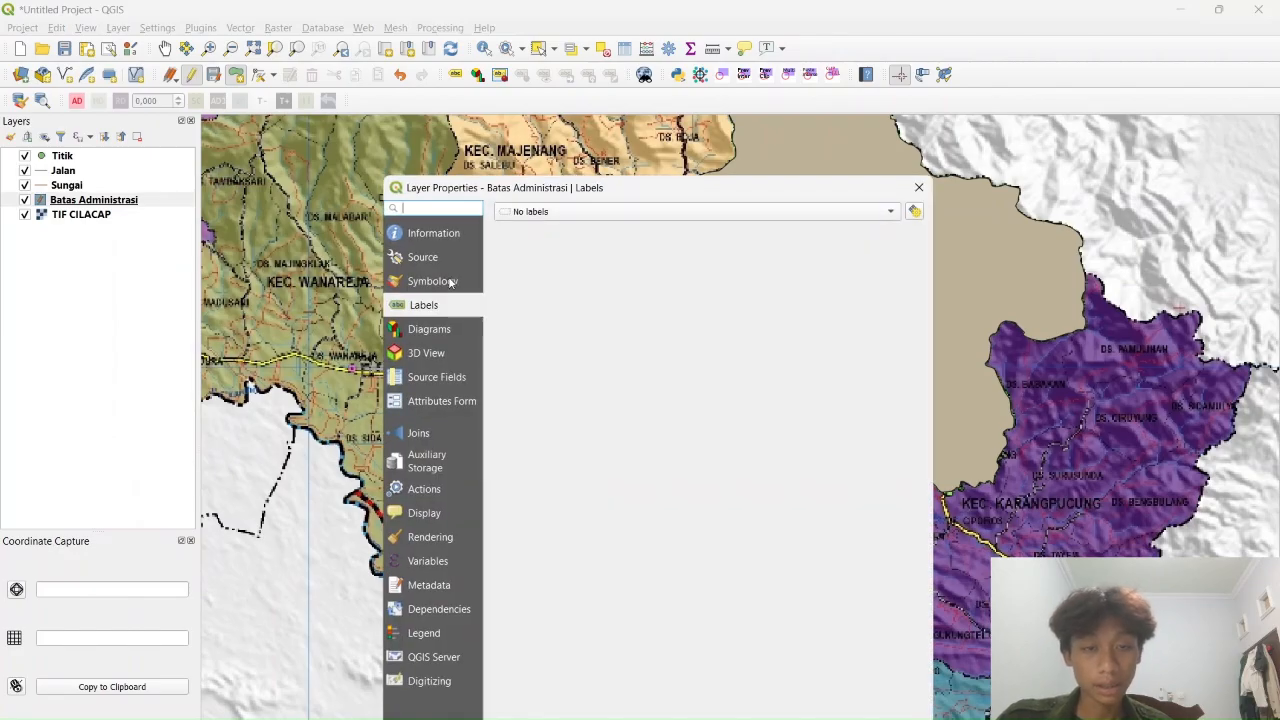
In Symbology, use the Single symbol renderer with millimetre units
left_click(451, 282)
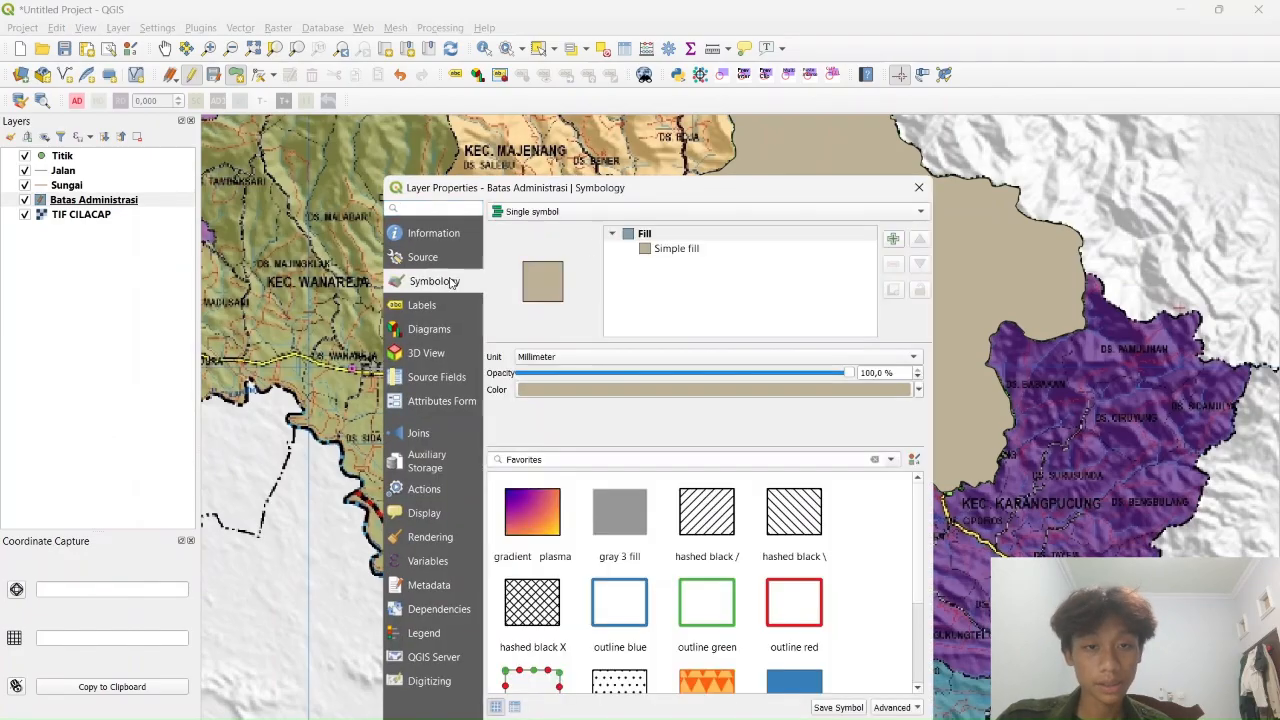
left_click(652, 211)
left_click(652, 226)
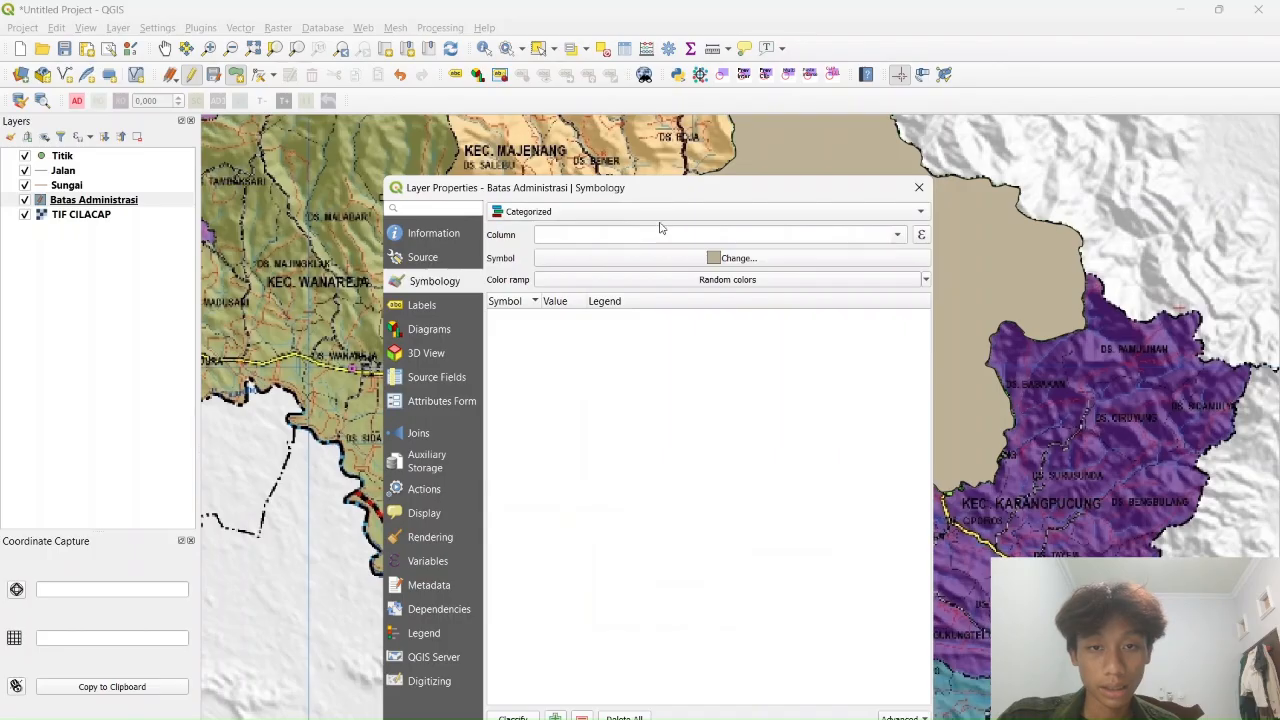
left_click(658, 211)
left_click(570, 179)
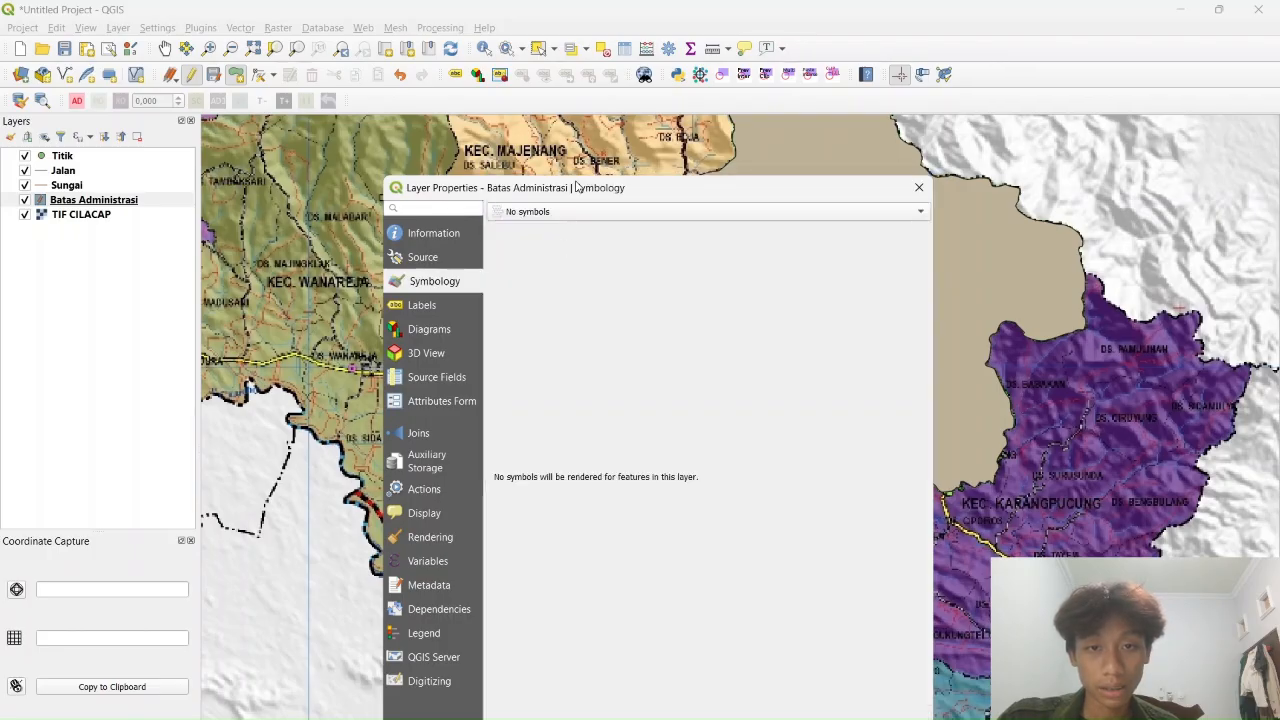
left_click(560, 213)
left_click(560, 228)
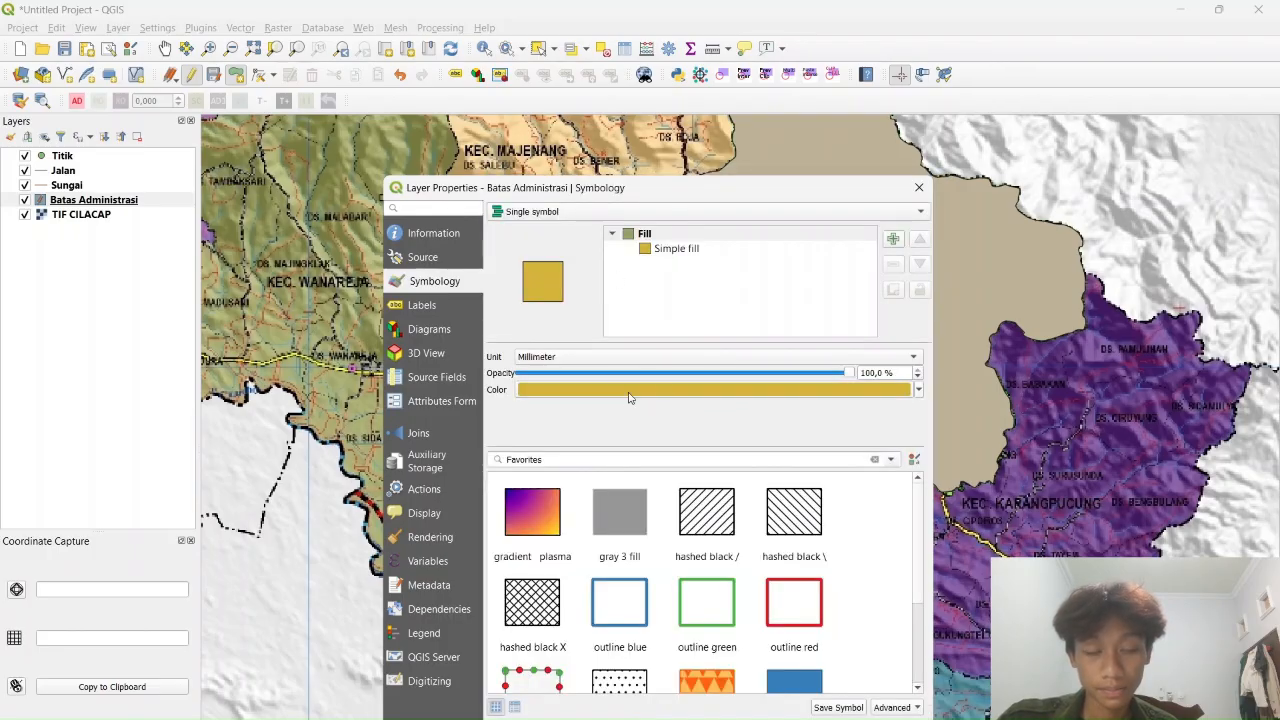
left_click(914, 358)
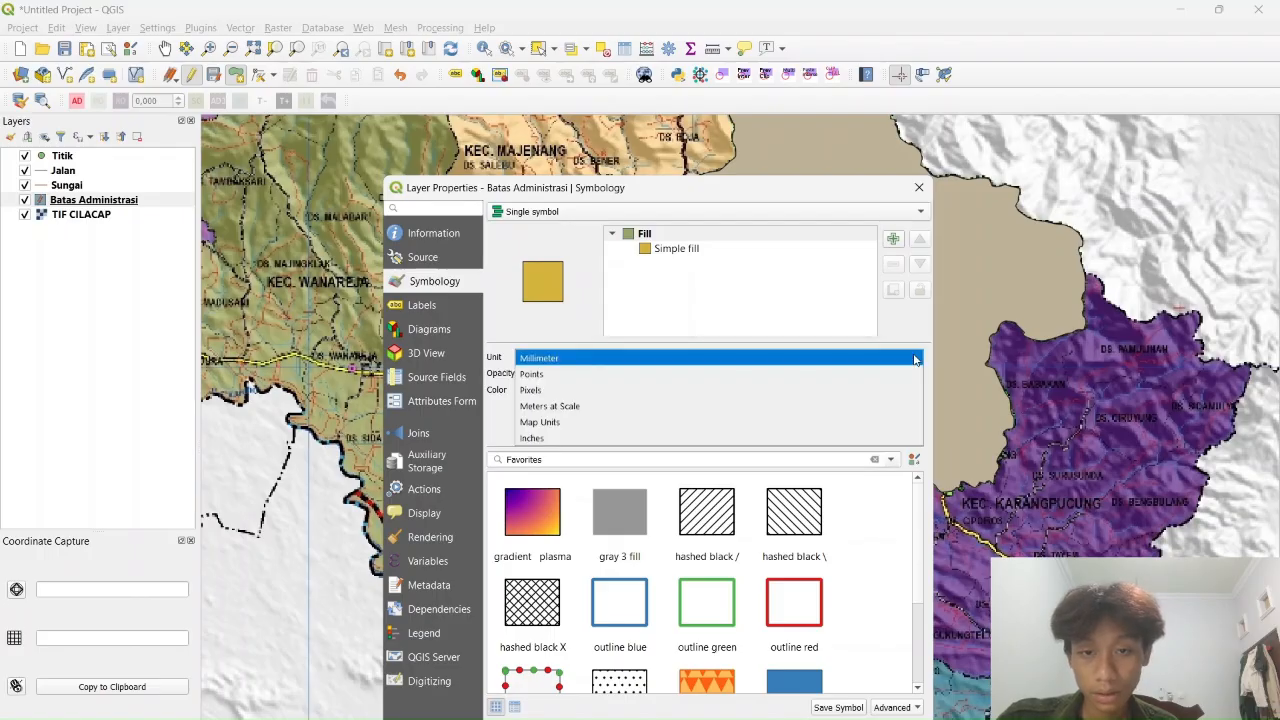
left_click(900, 334)
Set the simple fill to No Brush with a red stroke colour
left_click(690, 249)
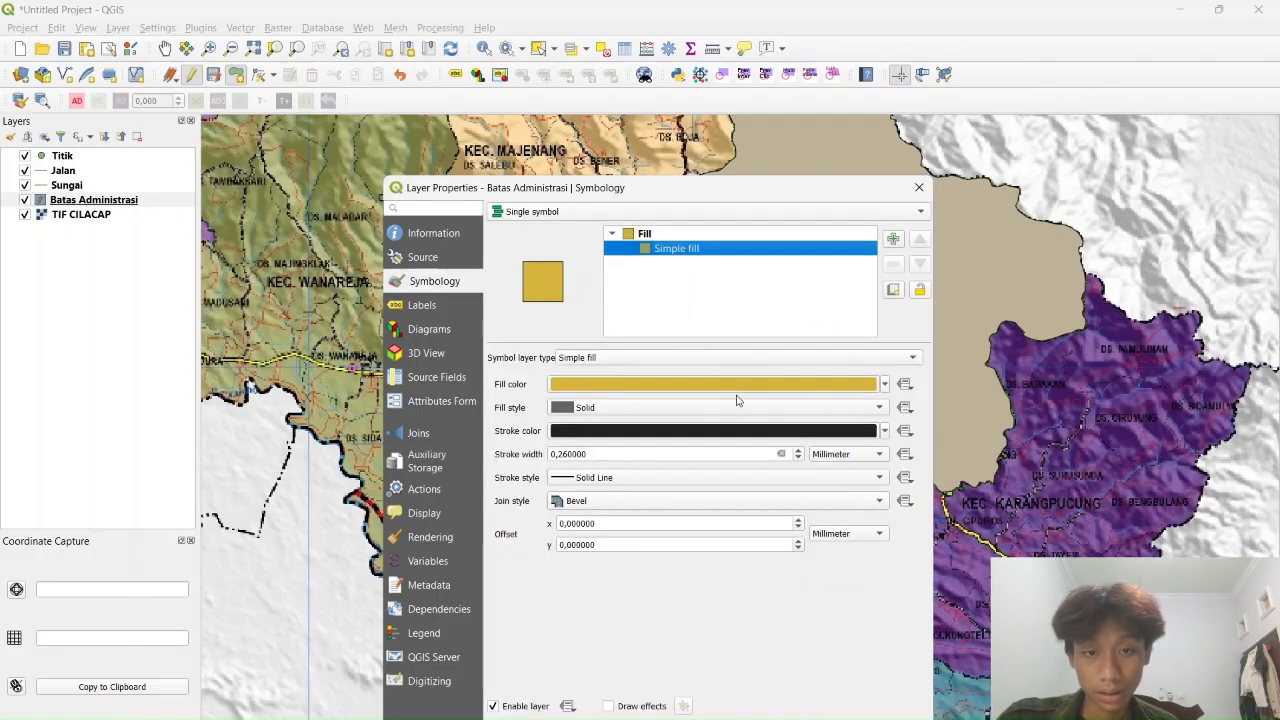
left_click(884, 385)
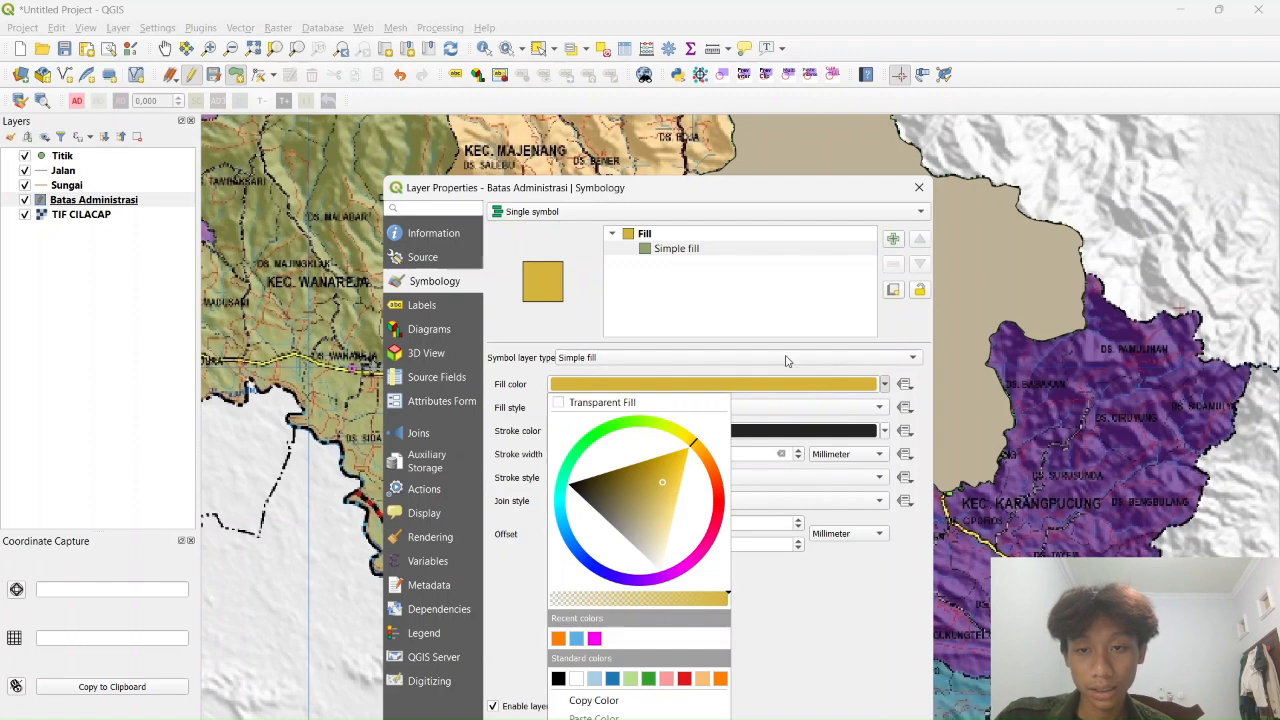
left_click(926, 391)
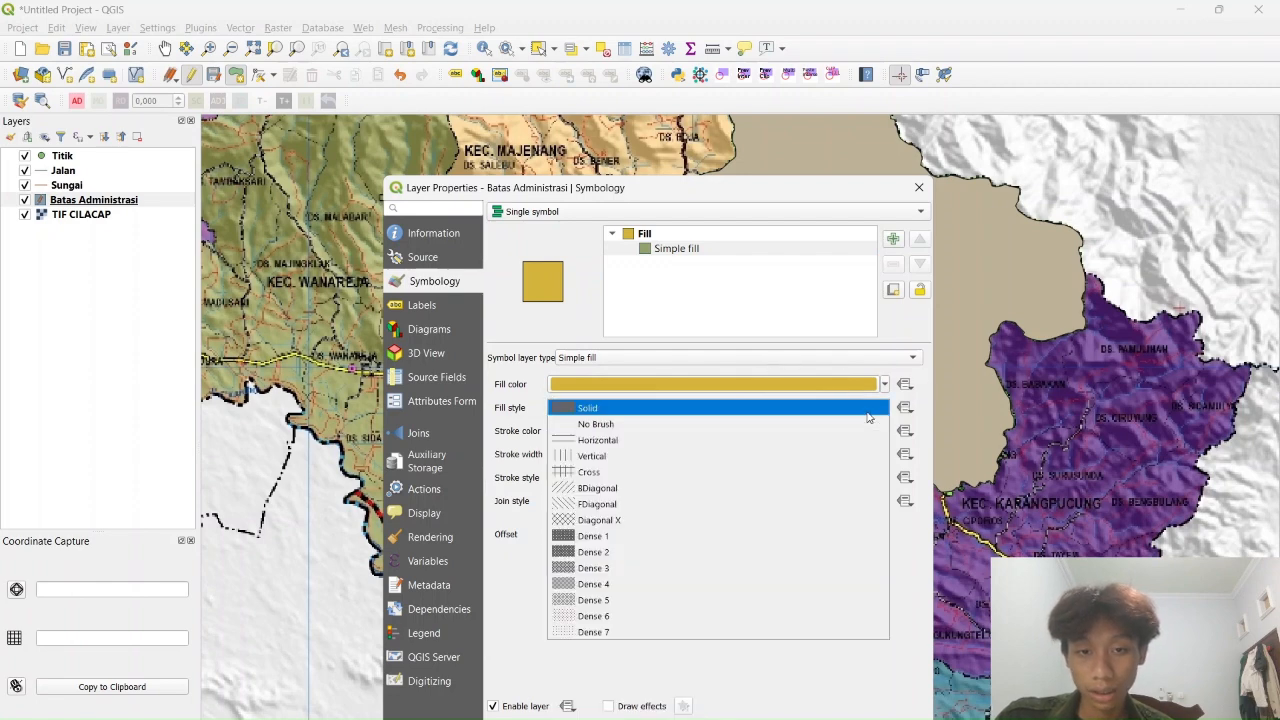
left_click(641, 429)
left_click(884, 431)
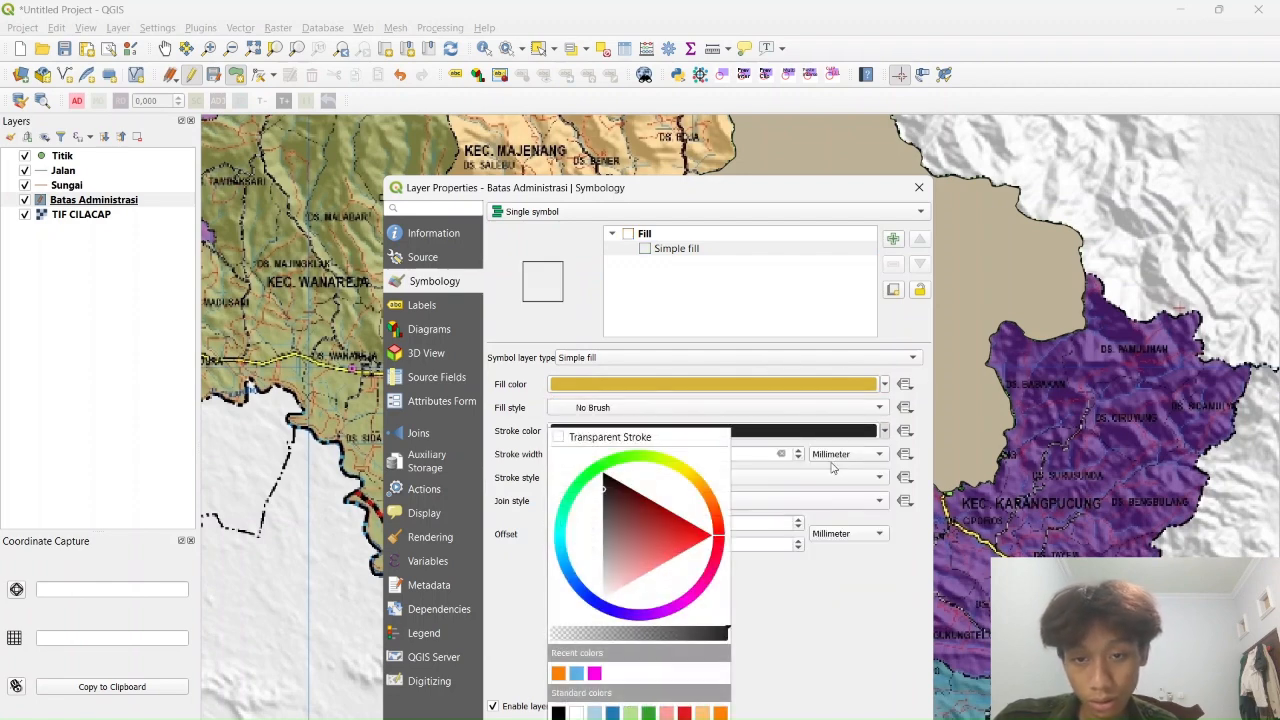
left_click(684, 712)
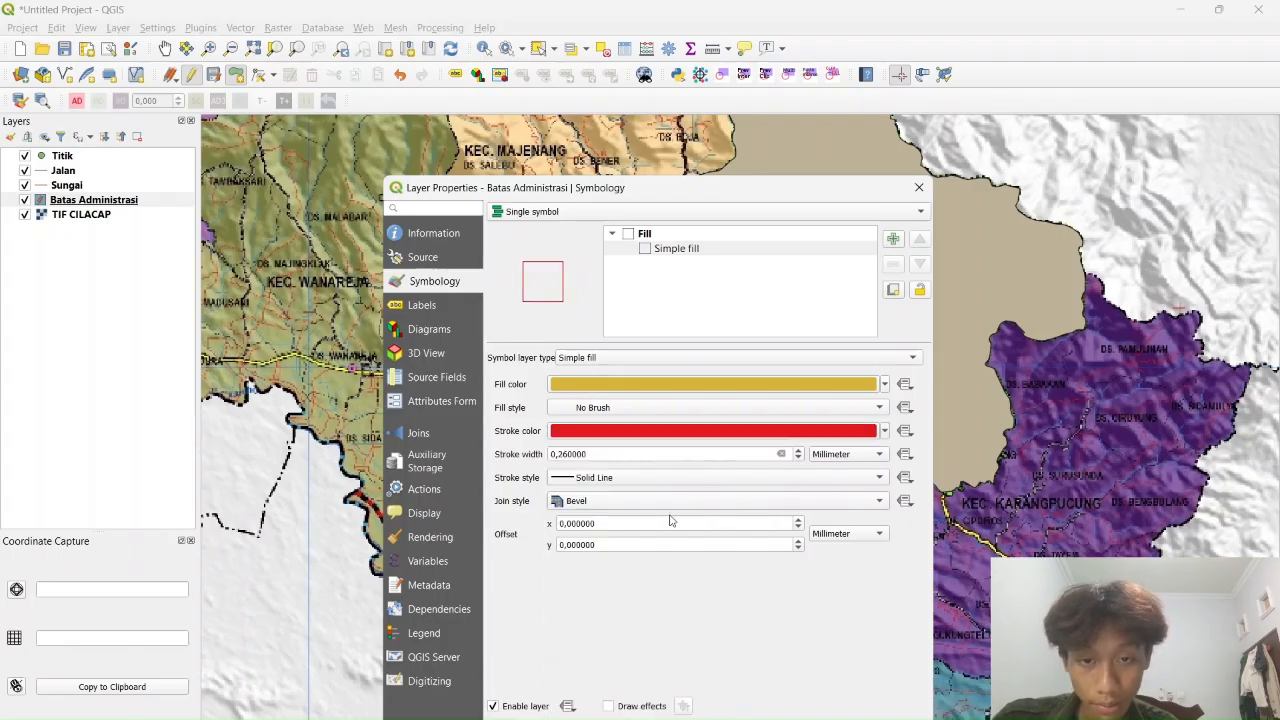
Set the stroke width to 0,5 mm and apply the style
left_click(596, 453)
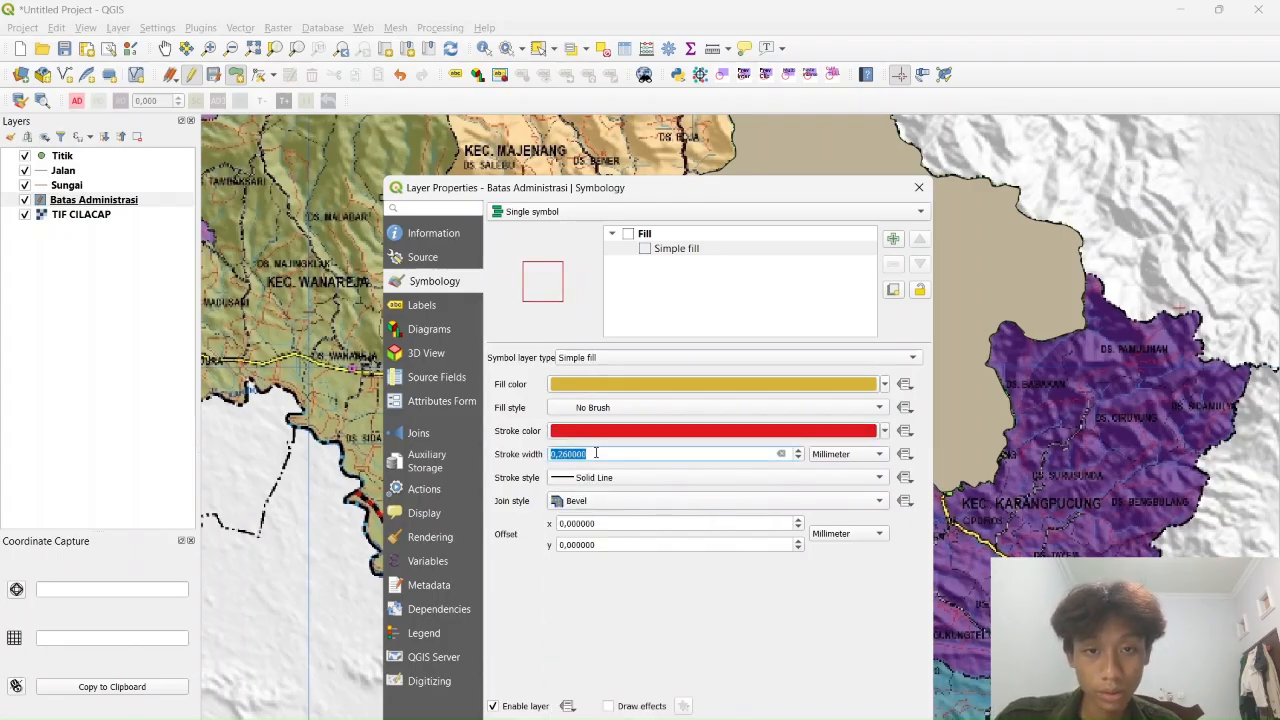
type("2")
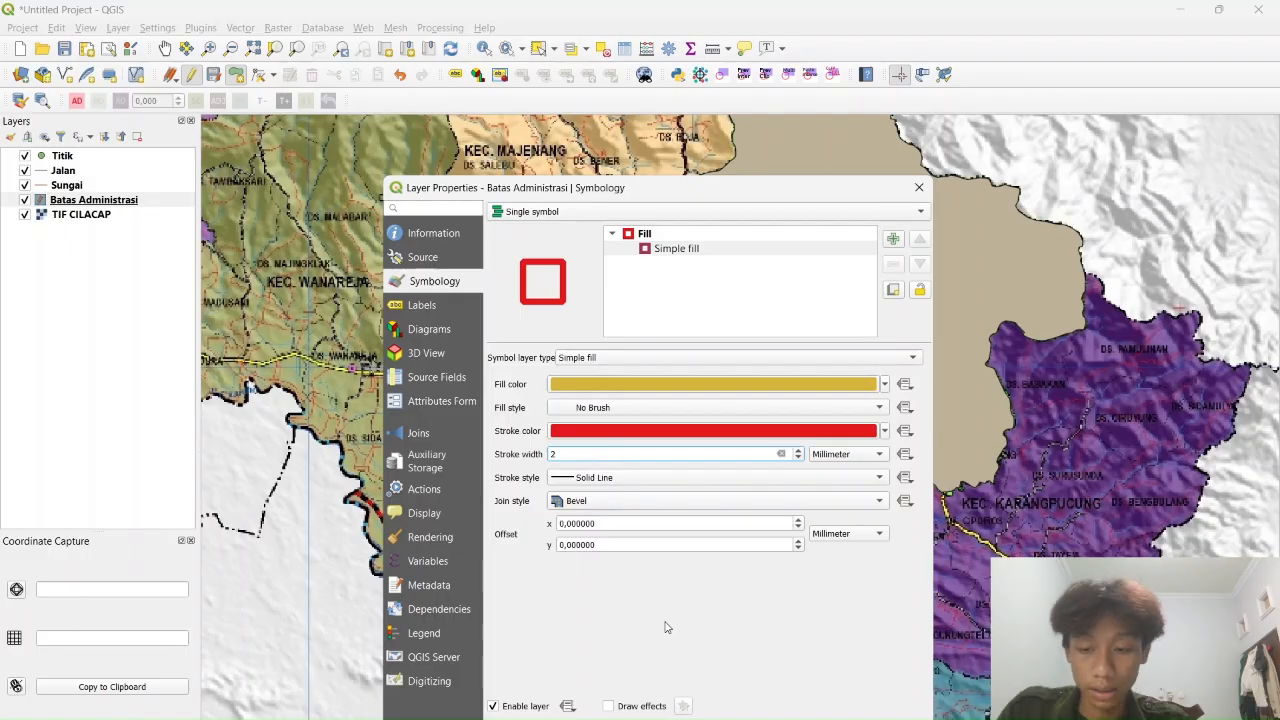
key("BackSpace")
type("1")
key("BackSpace")
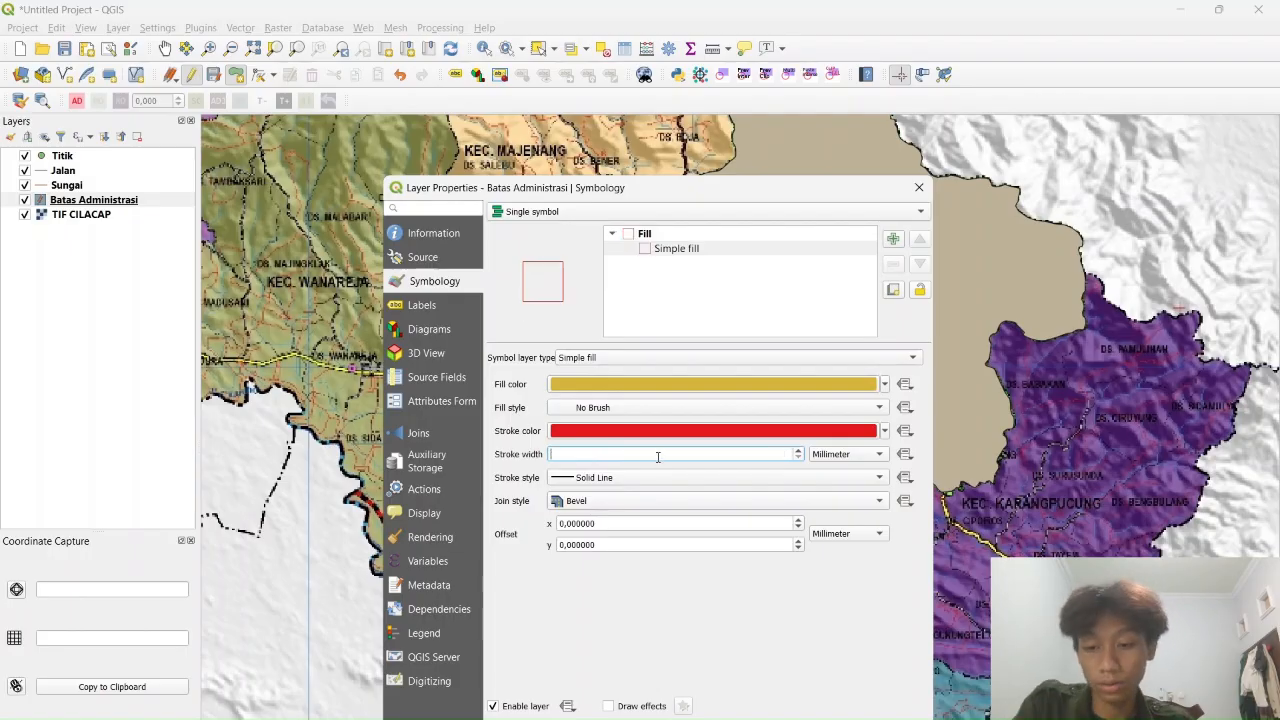
type("0,5")
left_click(789, 681)
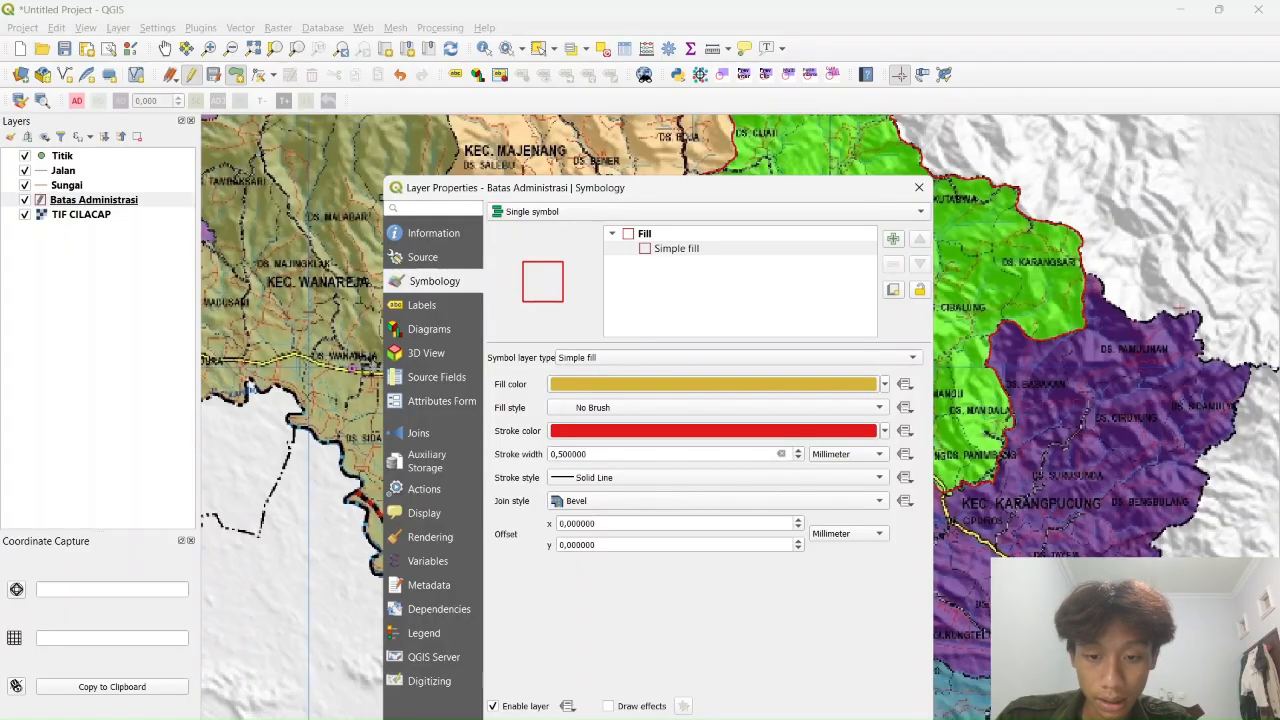
key("Return")
scroll(762, 518, "up", 1)
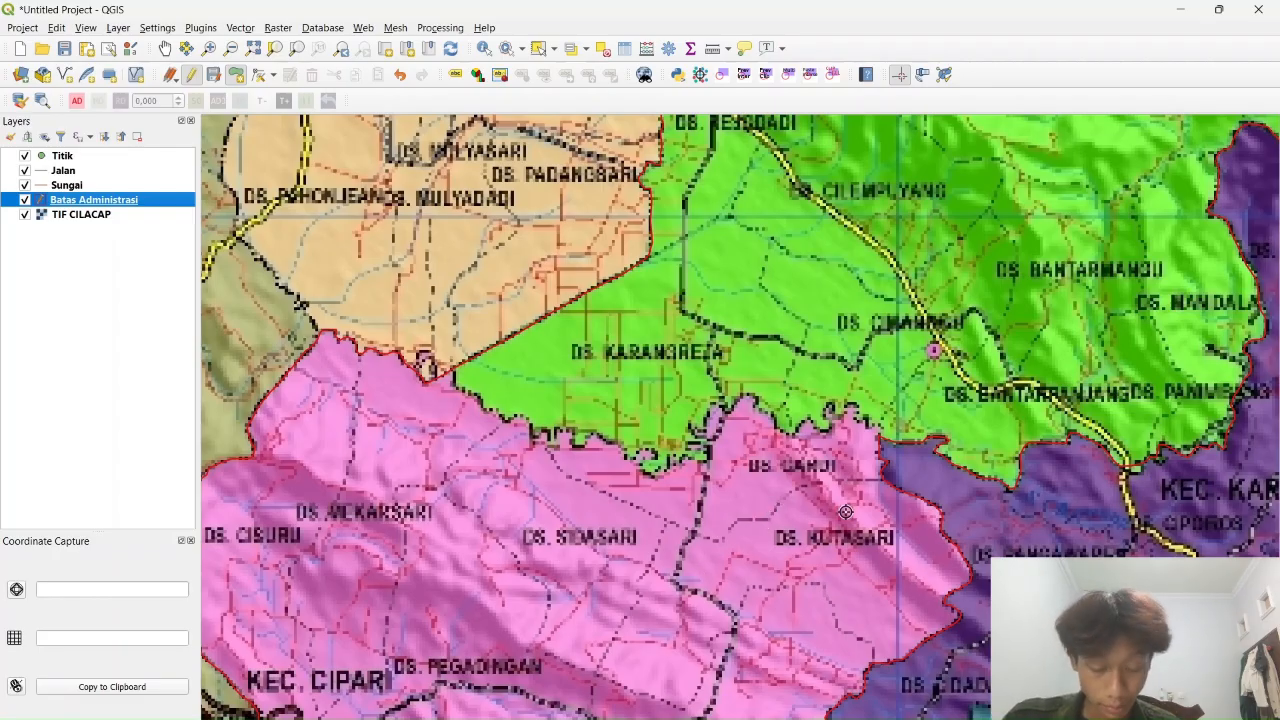
left_click_drag(919, 393, 833, 413)
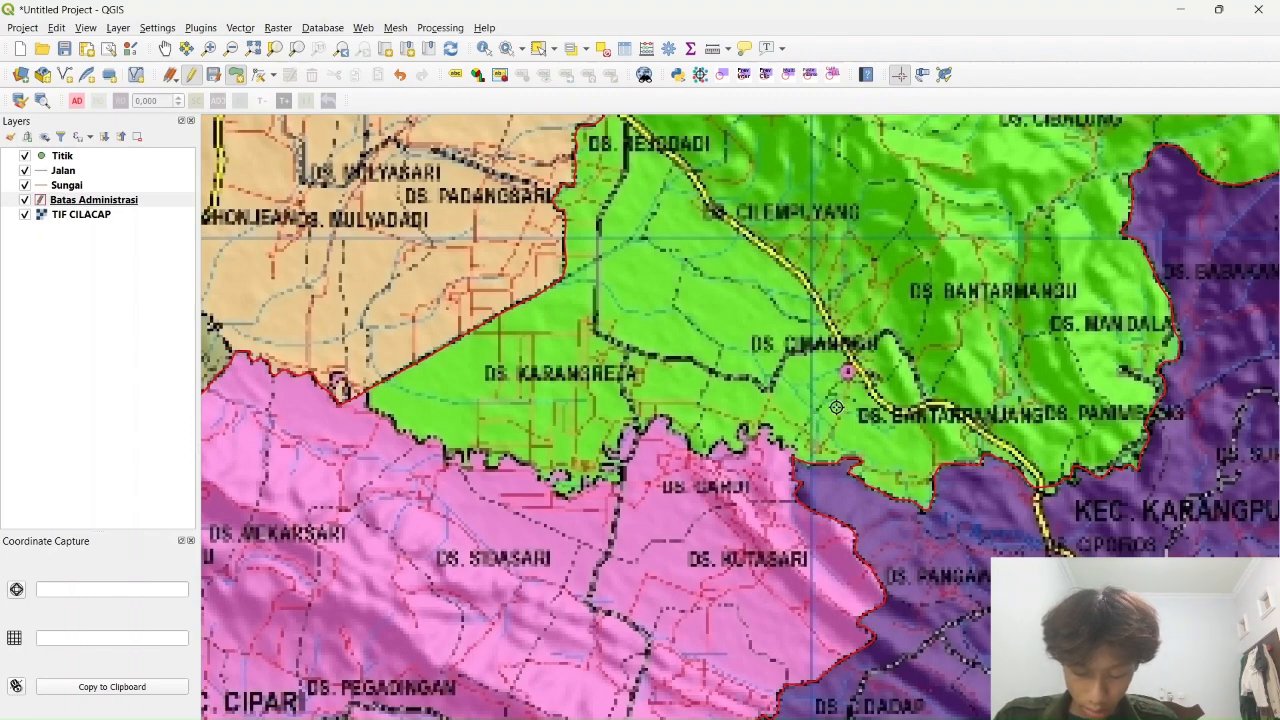
left_click_drag(837, 407, 669, 671)
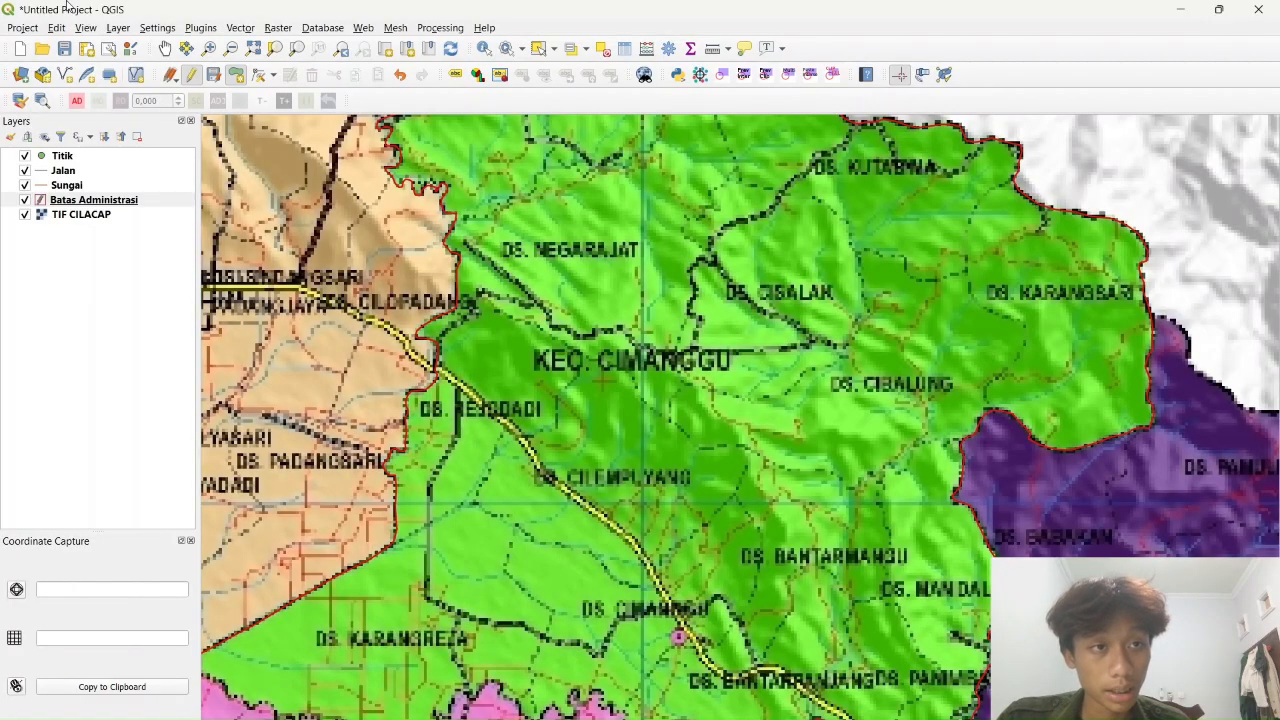
left_click(57, 28)
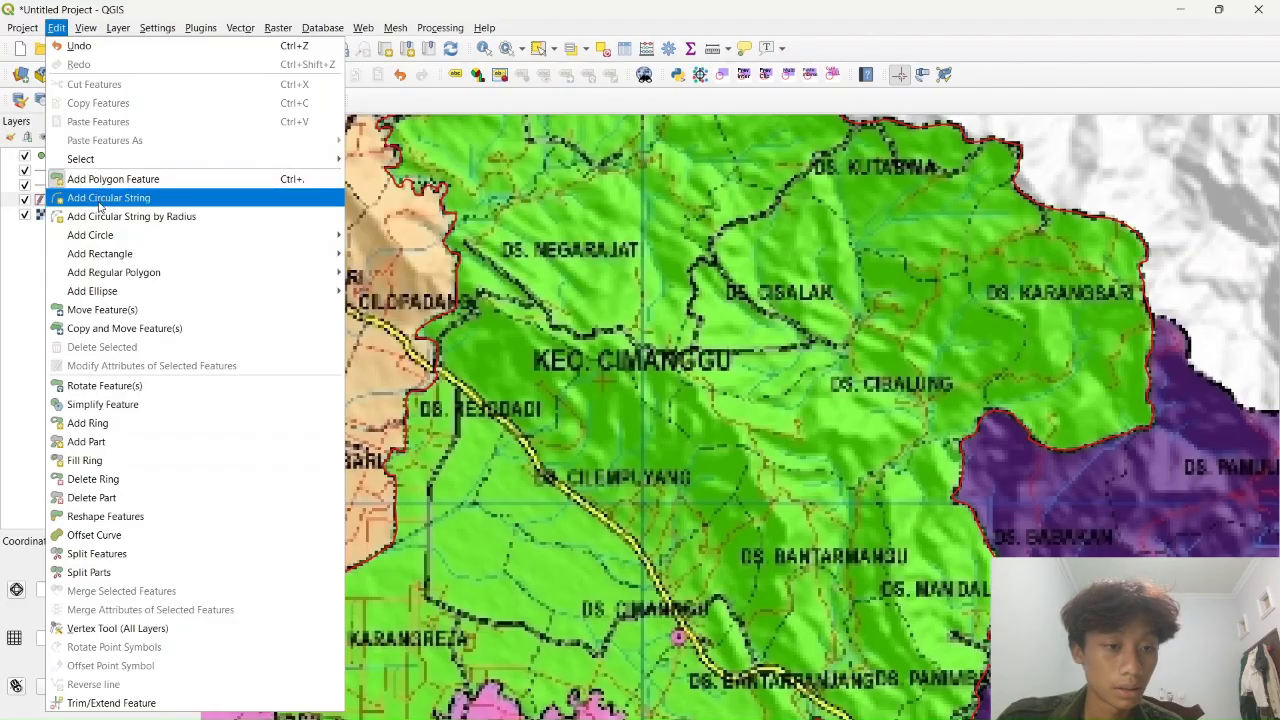
mouse_move(108, 256)
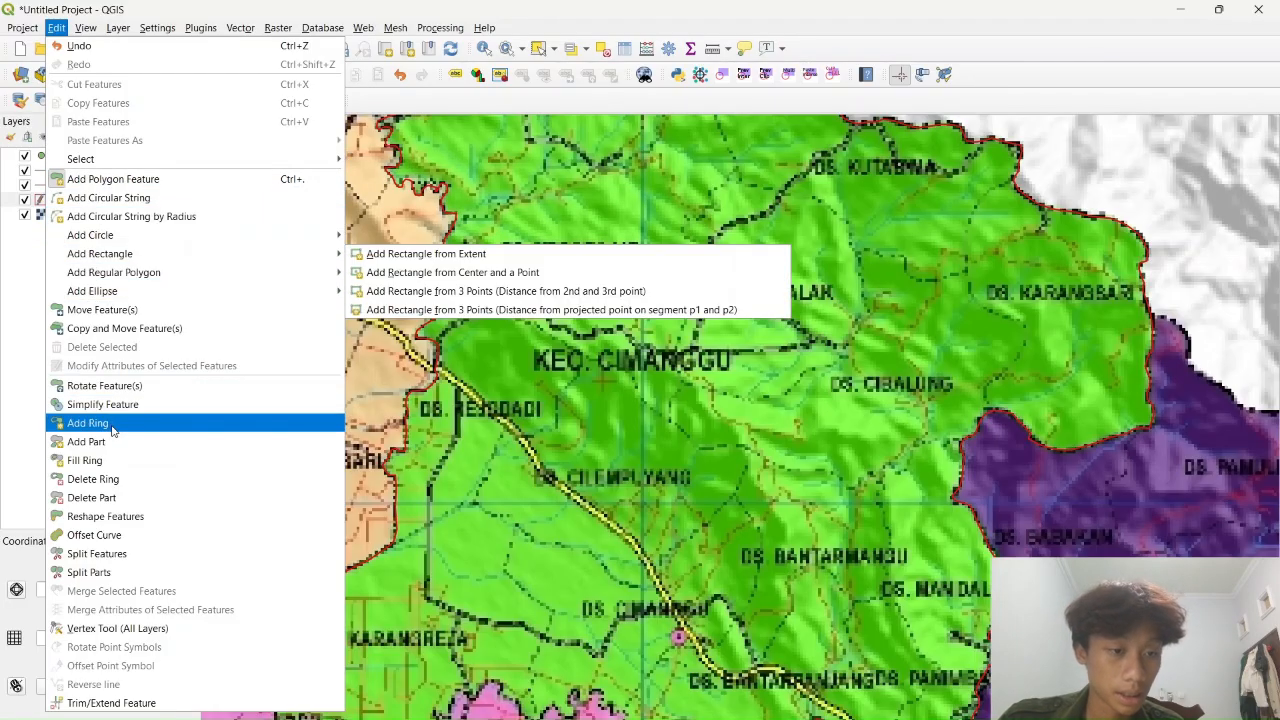
left_click(108, 560)
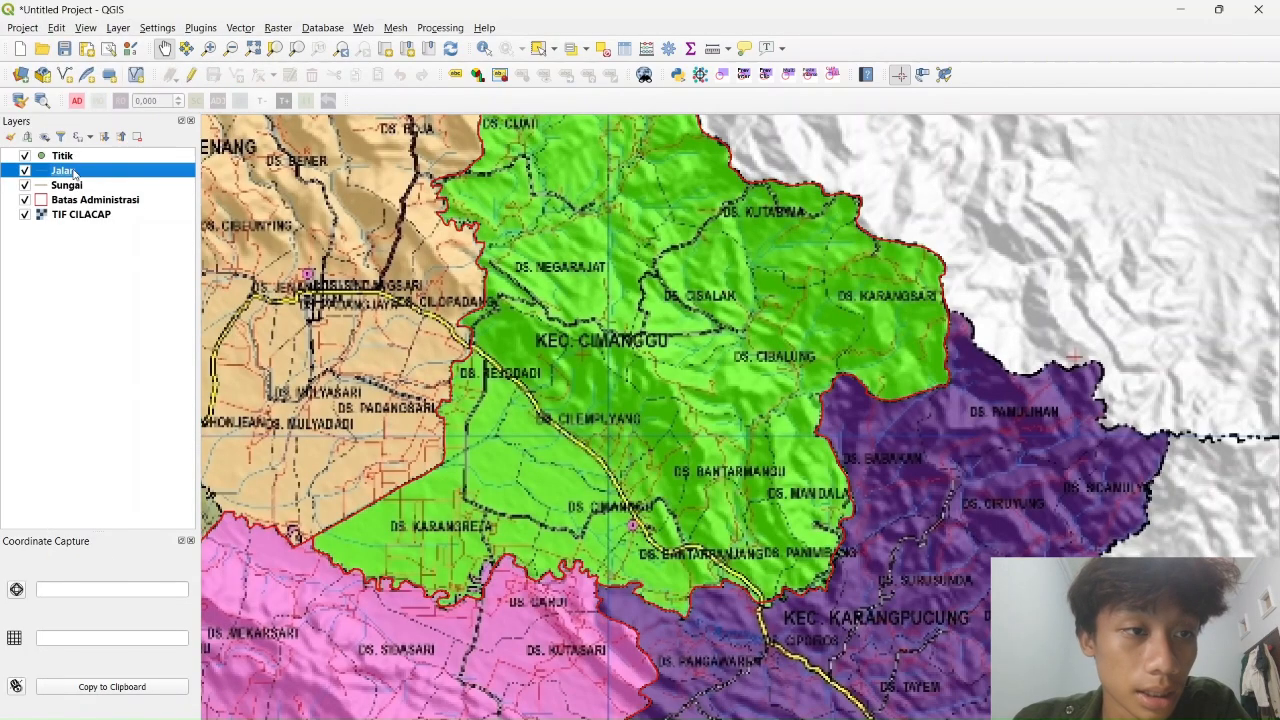
right_click(72, 170)
Select Jalan, turn on editing, and save the first traced road line
left_click(54, 173)
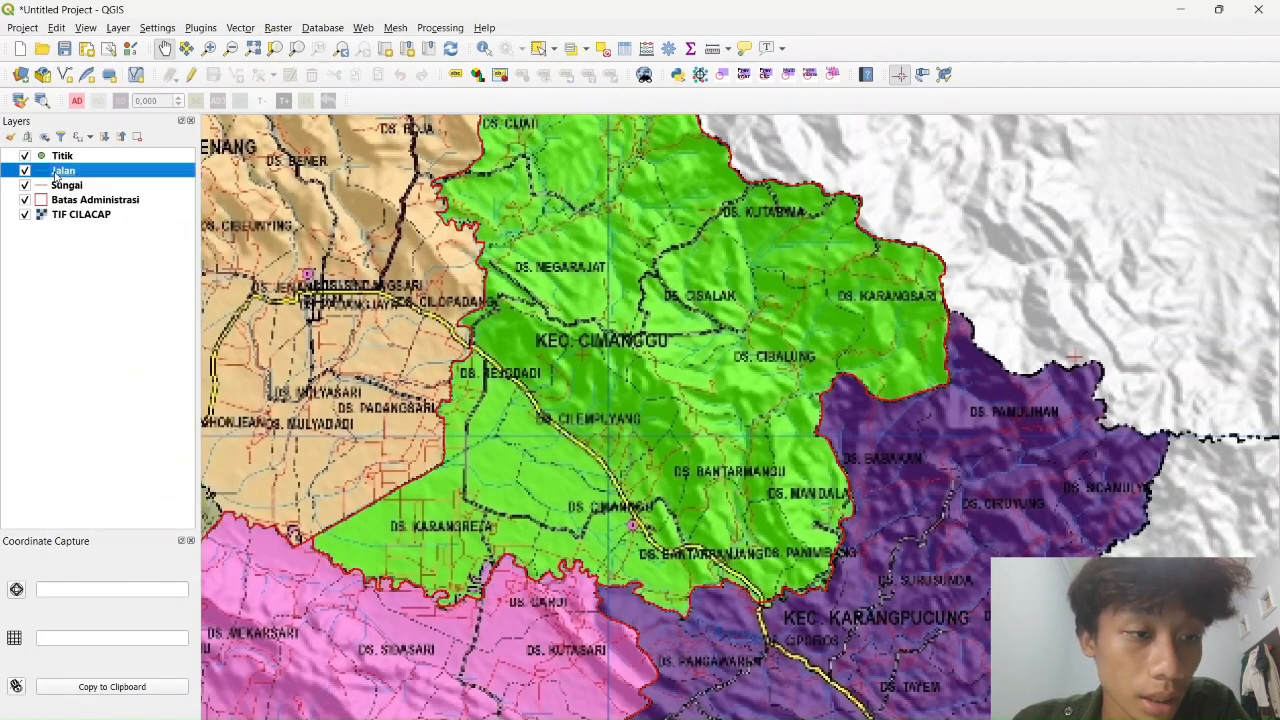
left_click(191, 74)
left_click(236, 74)
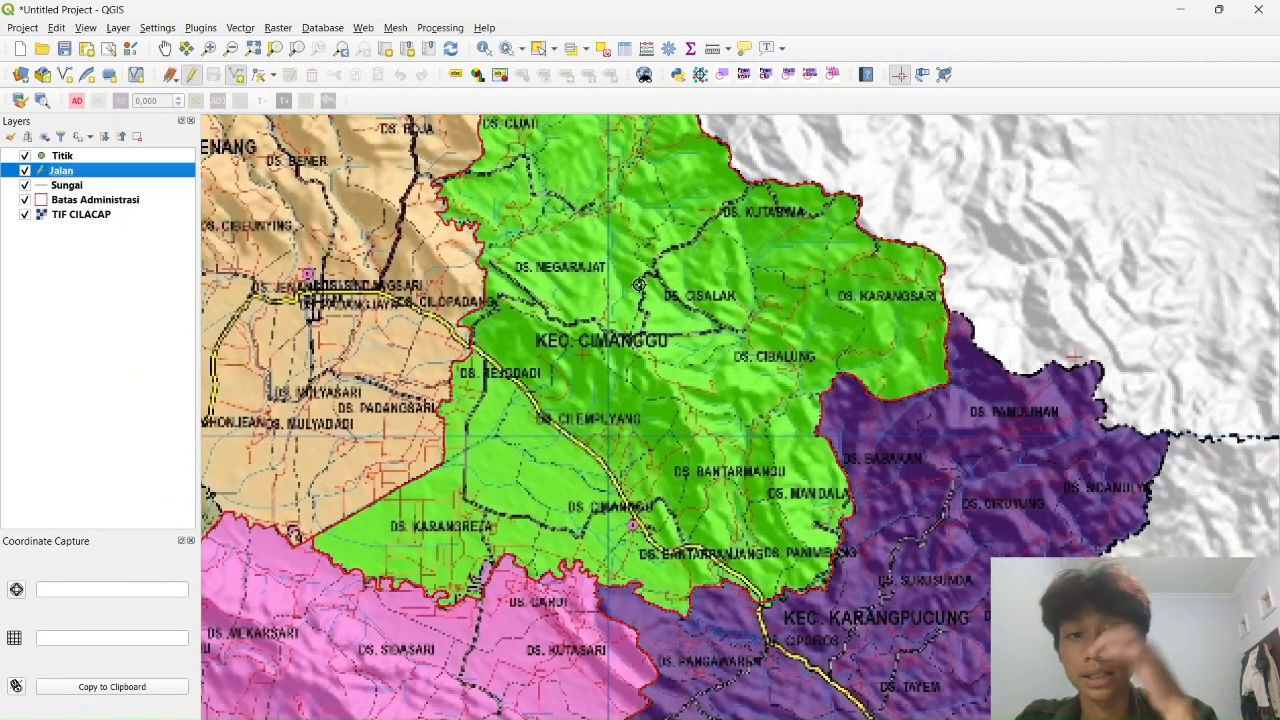
scroll(638, 285, "up", 1)
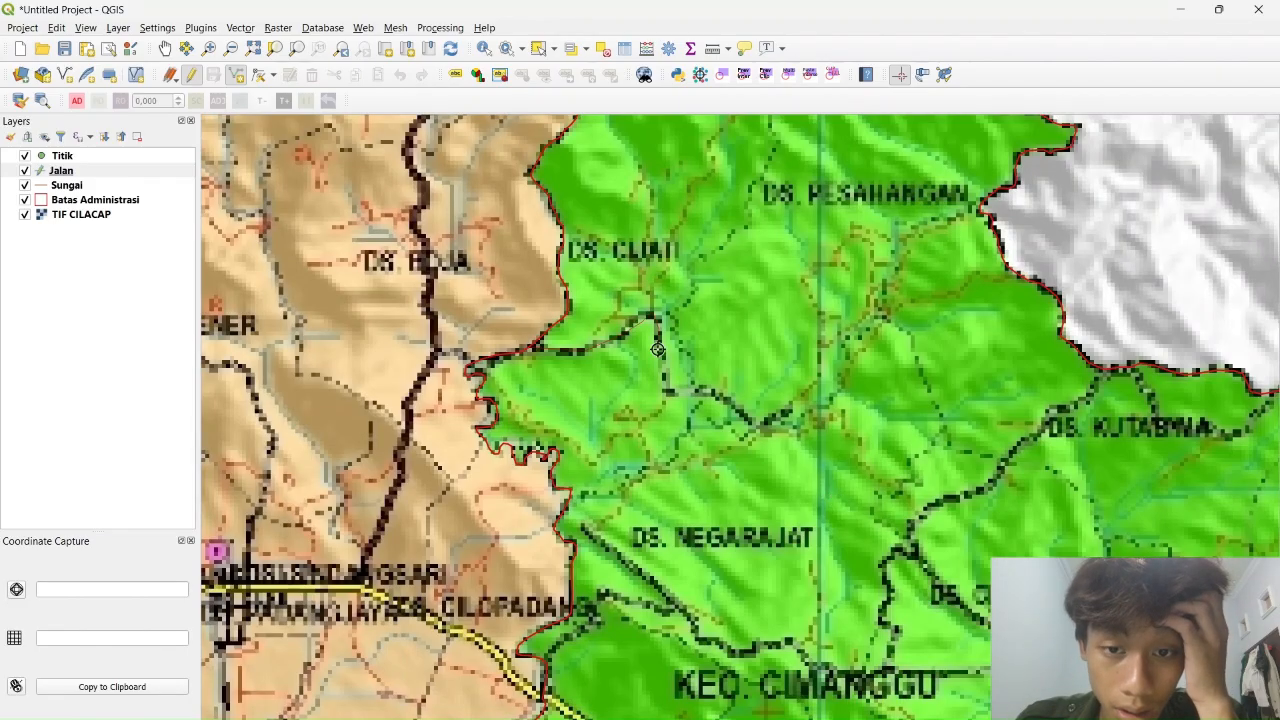
right_click(737, 293)
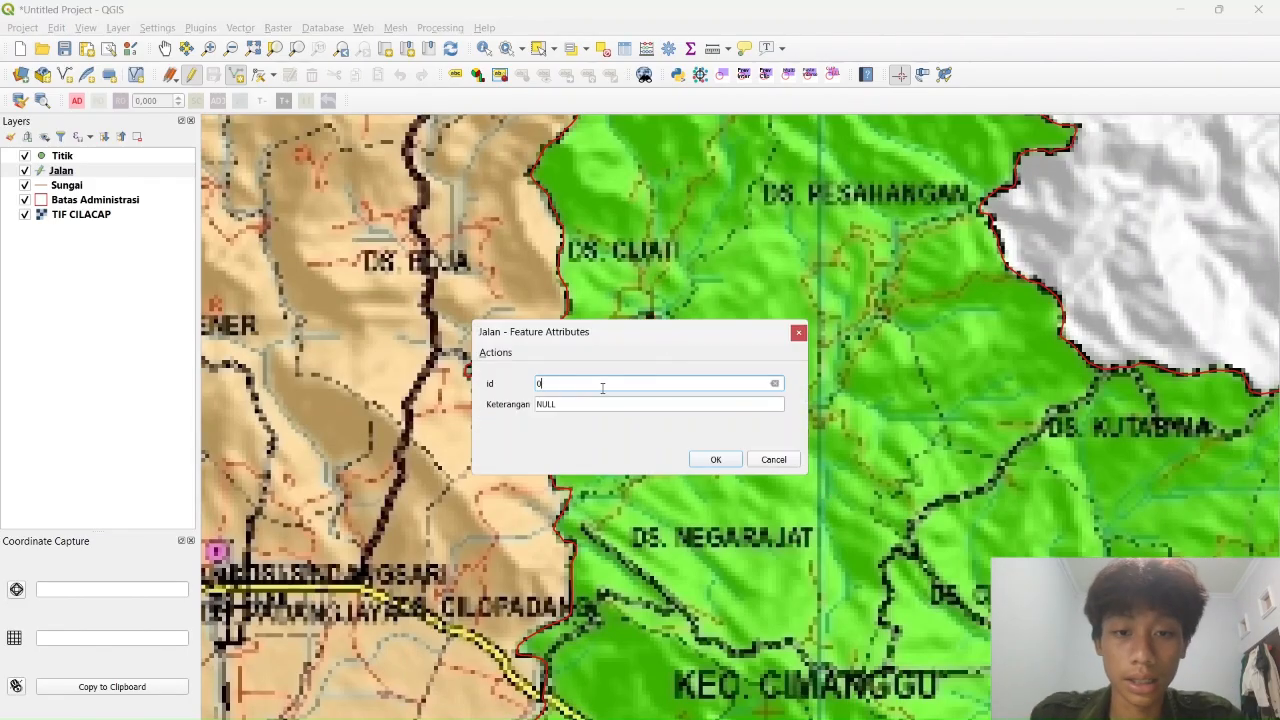
left_click(614, 401)
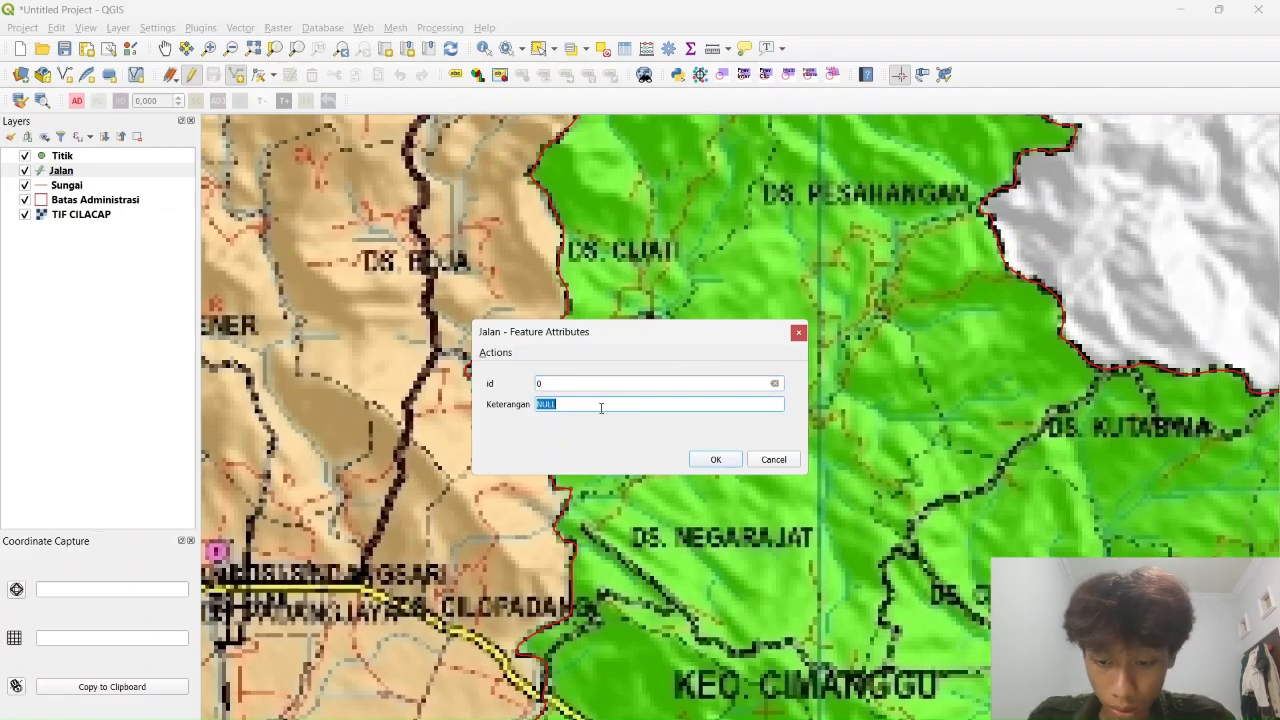
left_click(716, 460)
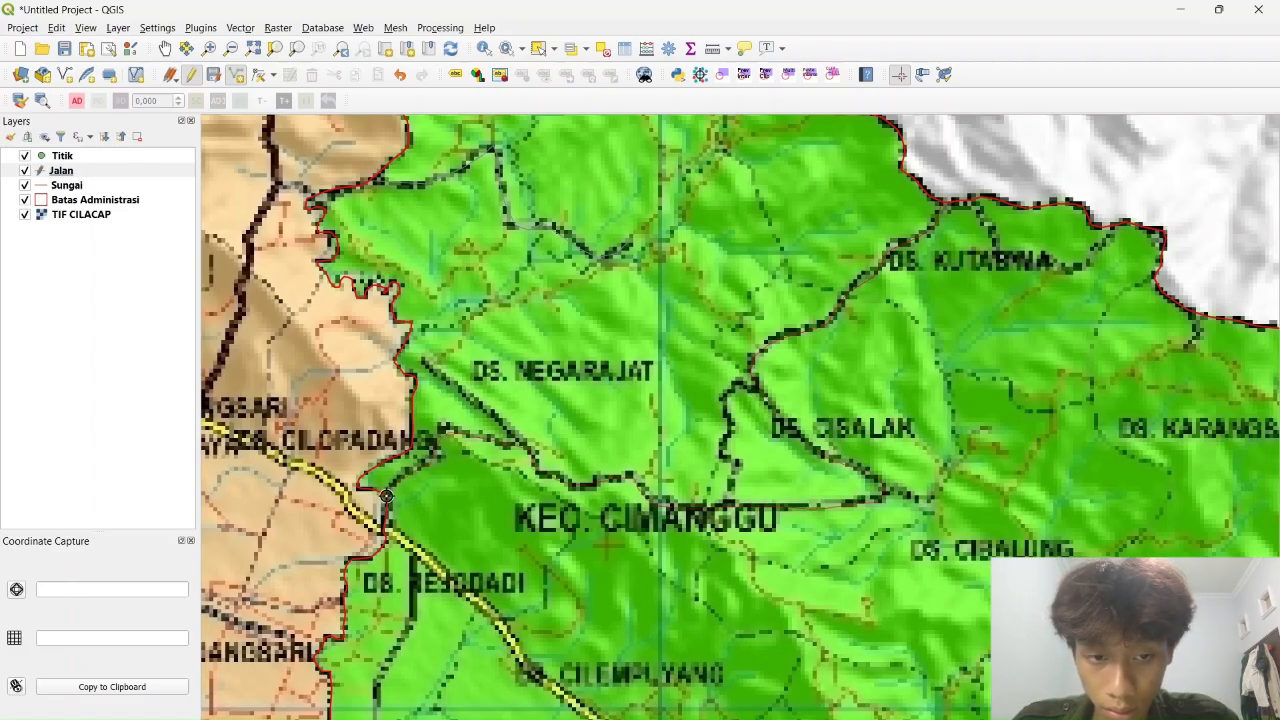
Save two more traced roads with Keterangan 'Jalan Arteri'
right_click(386, 496)
left_click(591, 404)
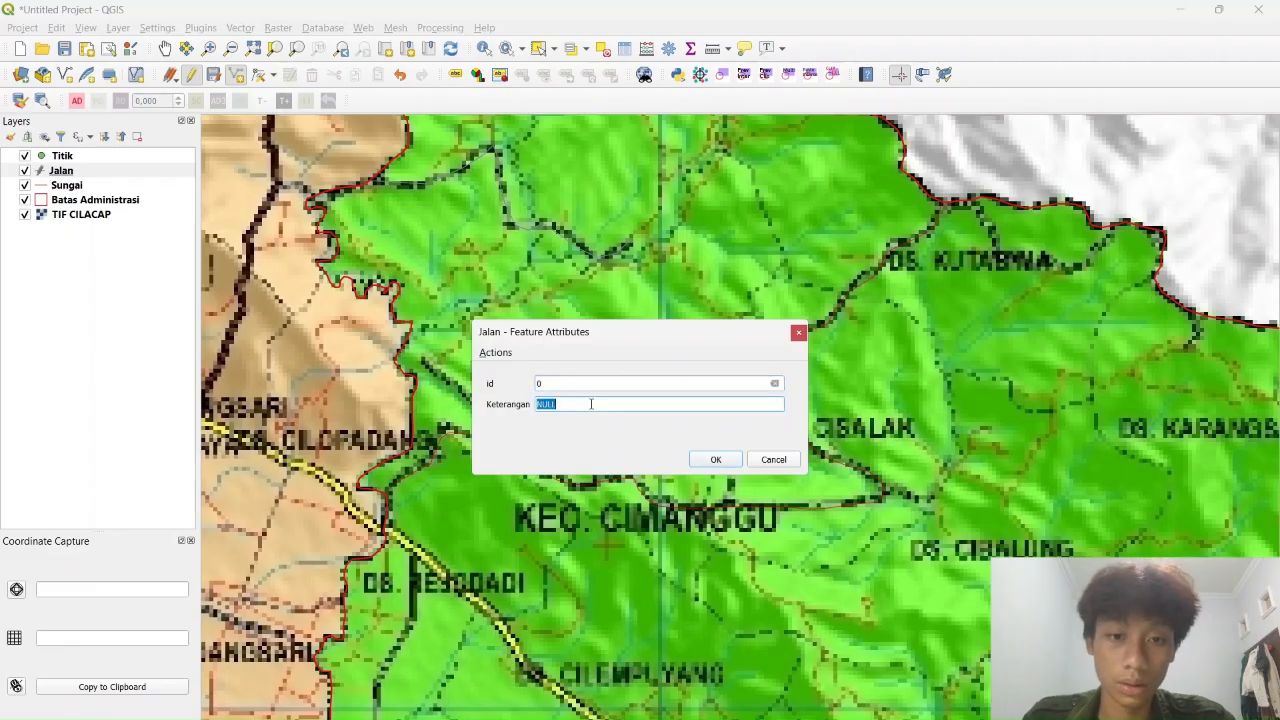
left_click(729, 461)
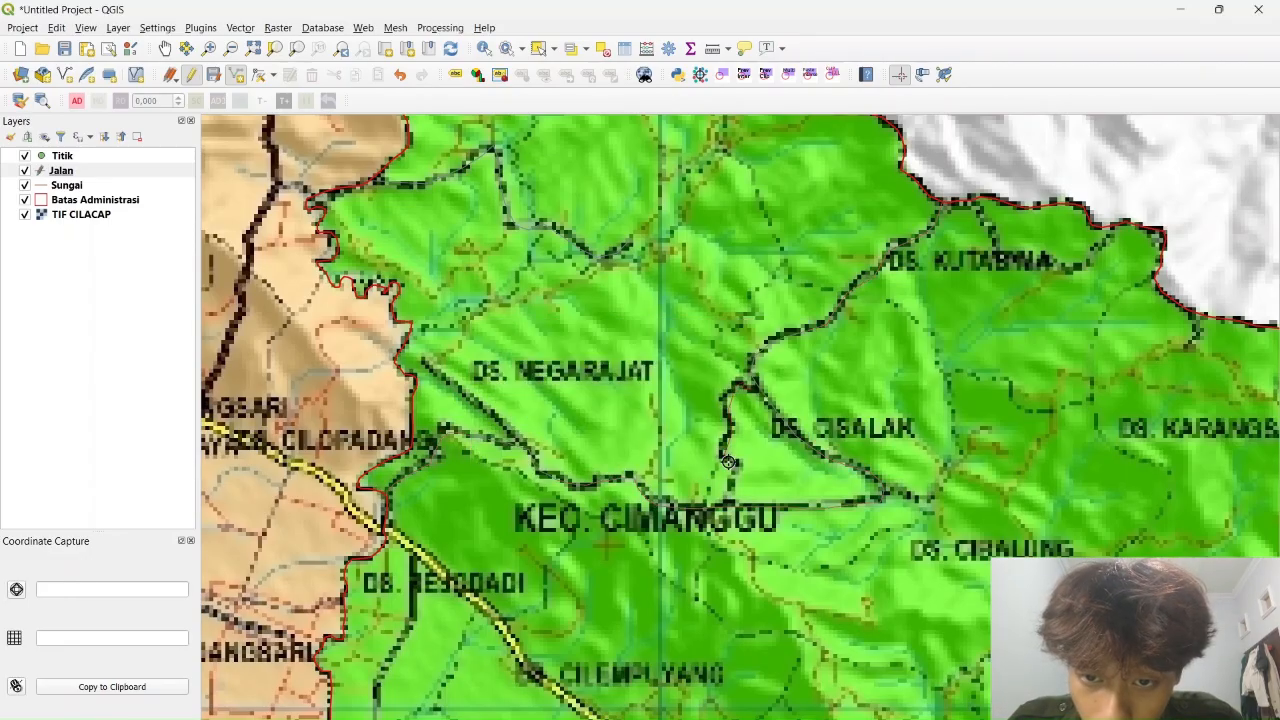
right_click(809, 477)
left_click(602, 404)
type("Jalan Arteri")
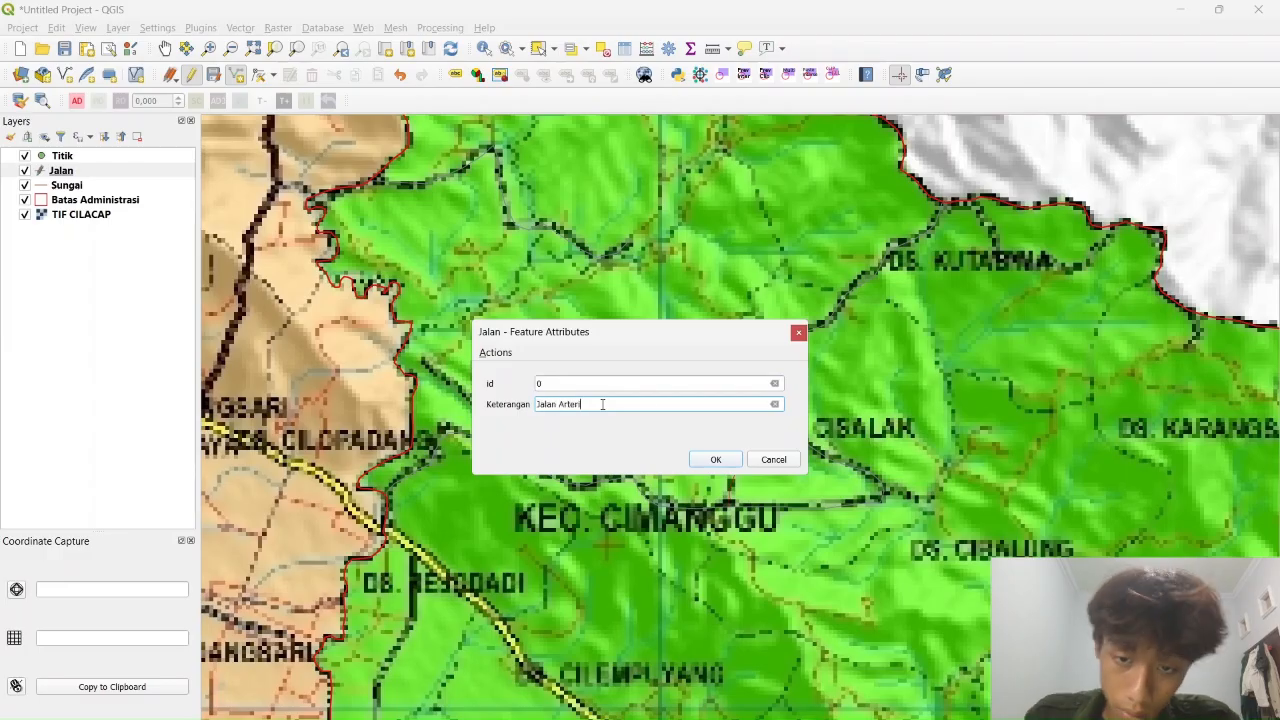
left_click(716, 459)
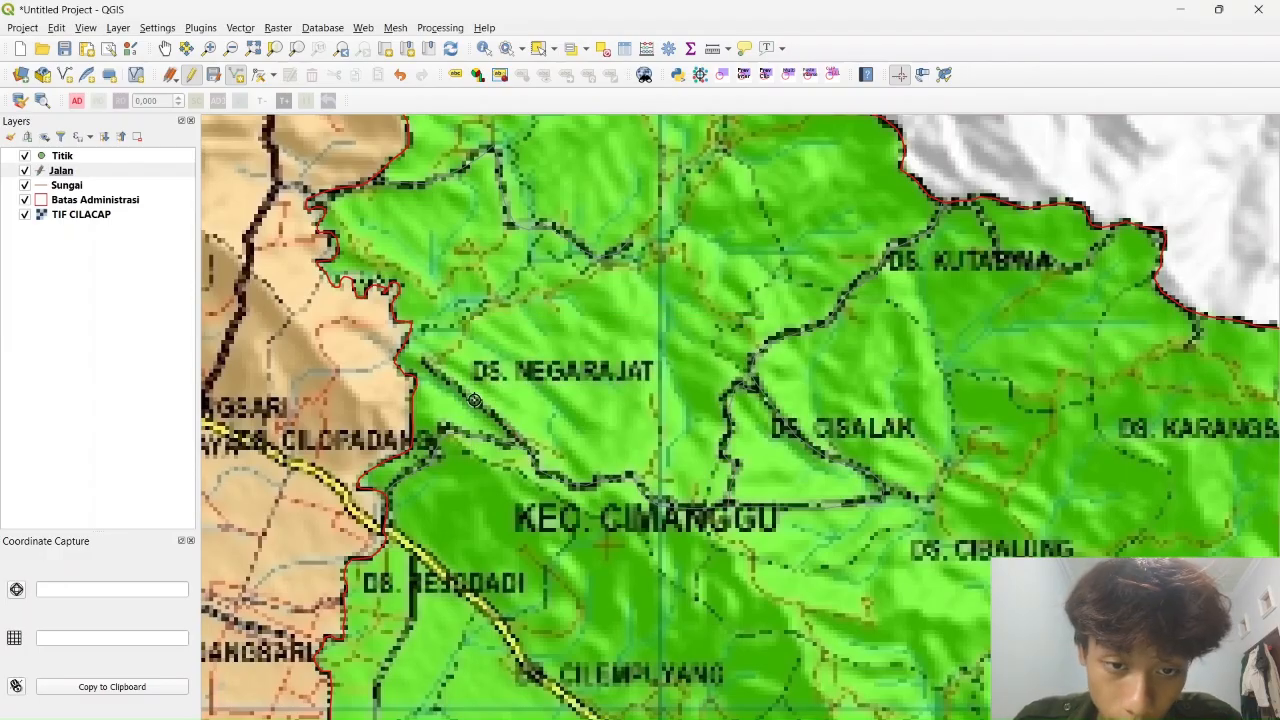
Save another traced road with Keterangan 'Jalan'
right_click(424, 359)
left_click(584, 403)
type("Jalan")
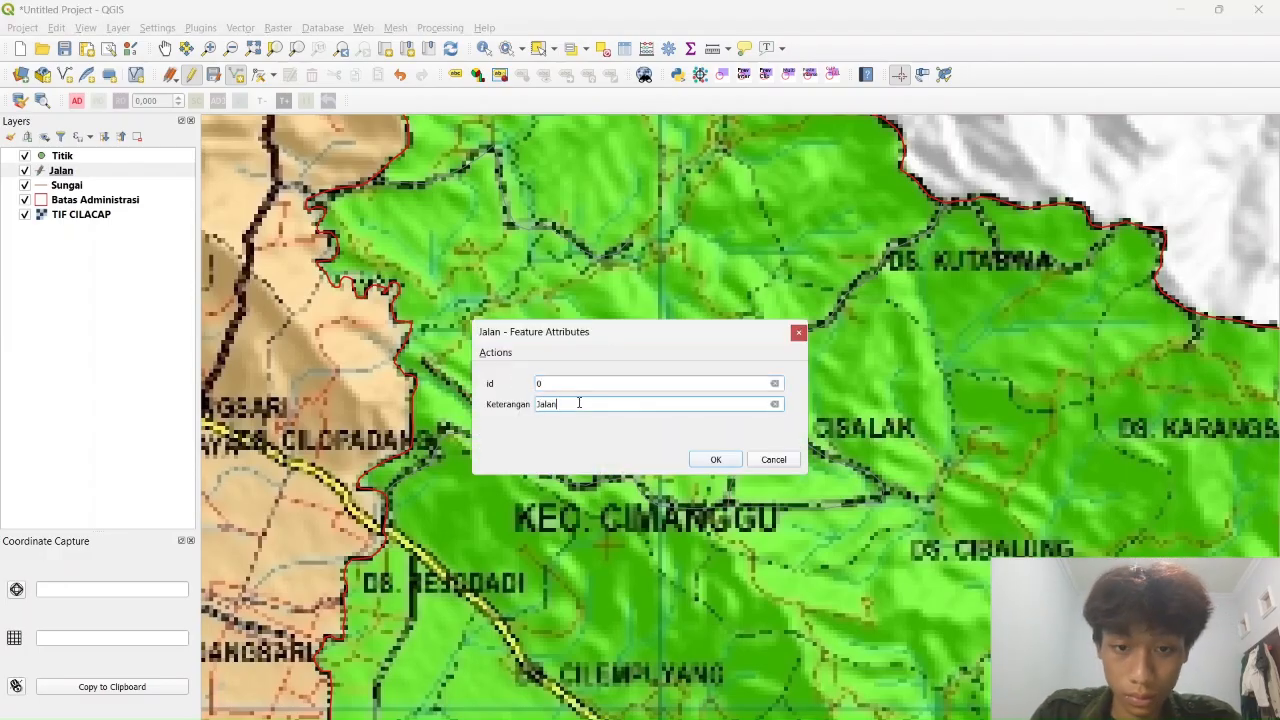
left_click(716, 459)
scroll(765, 230, "down", 1)
scroll(779, 470, "up", 1)
scroll(780, 220, "down", 1)
scroll(826, 478, "up", 1)
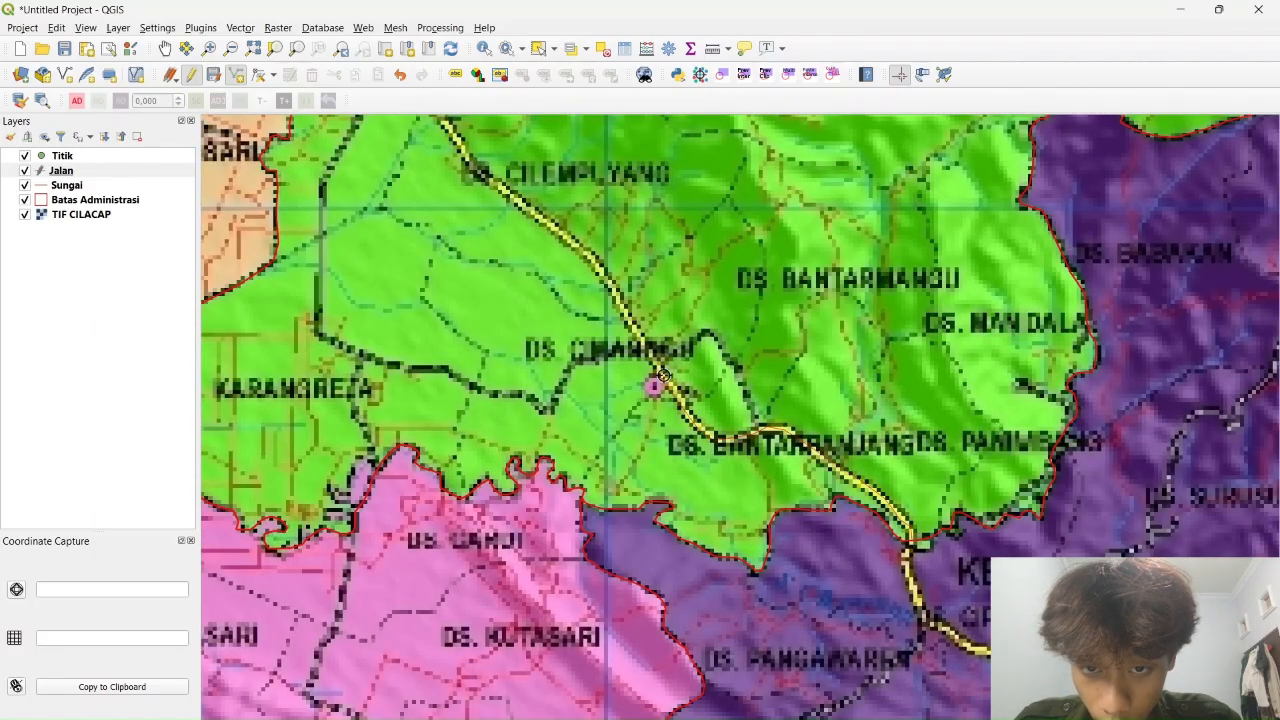
Trace the yellow road with five vertices and save it
left_click_drag(616, 291, 762, 493)
left_click(680, 411)
left_click(634, 374)
left_click(585, 315)
left_click(516, 256)
left_click(476, 234)
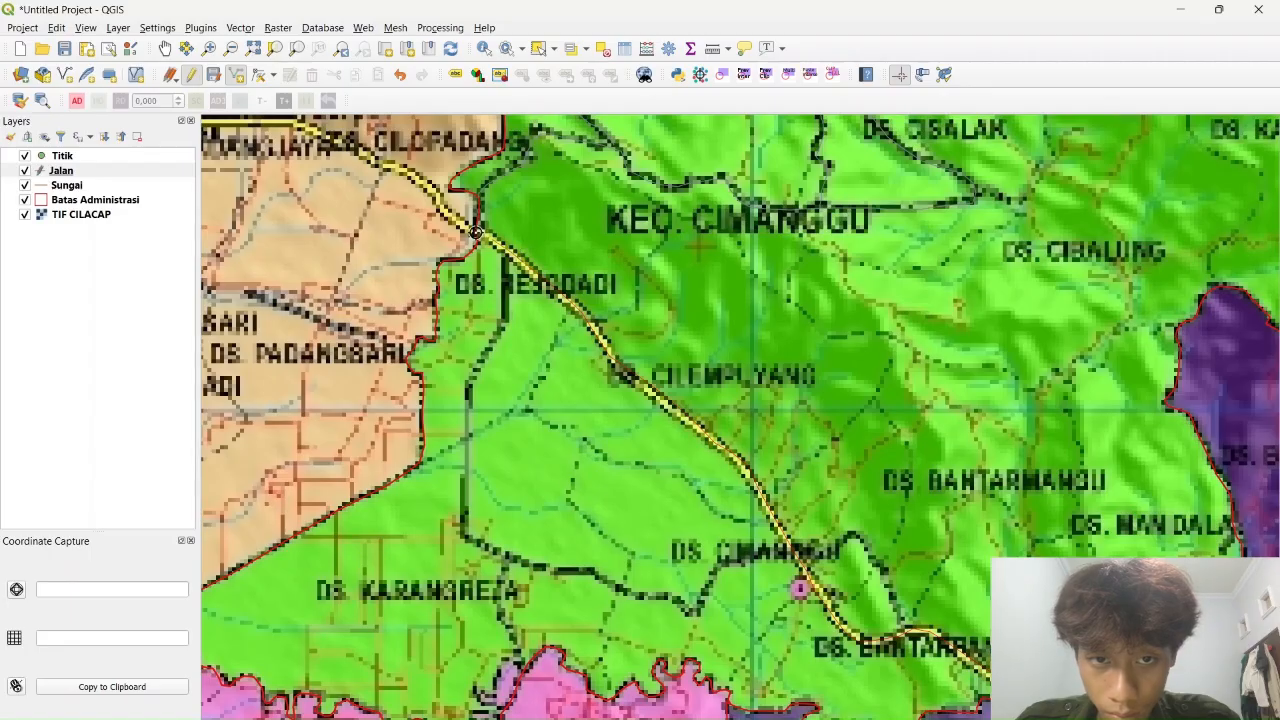
right_click(479, 233)
left_click(606, 403)
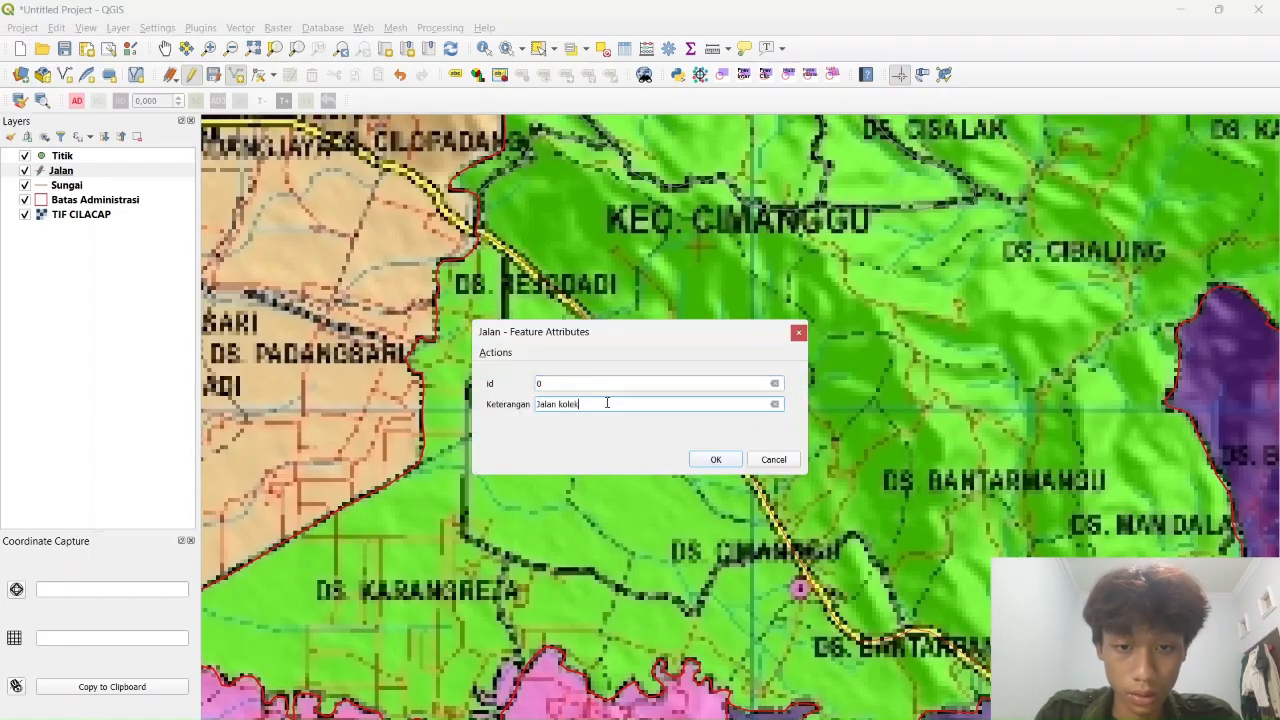
left_click(716, 460)
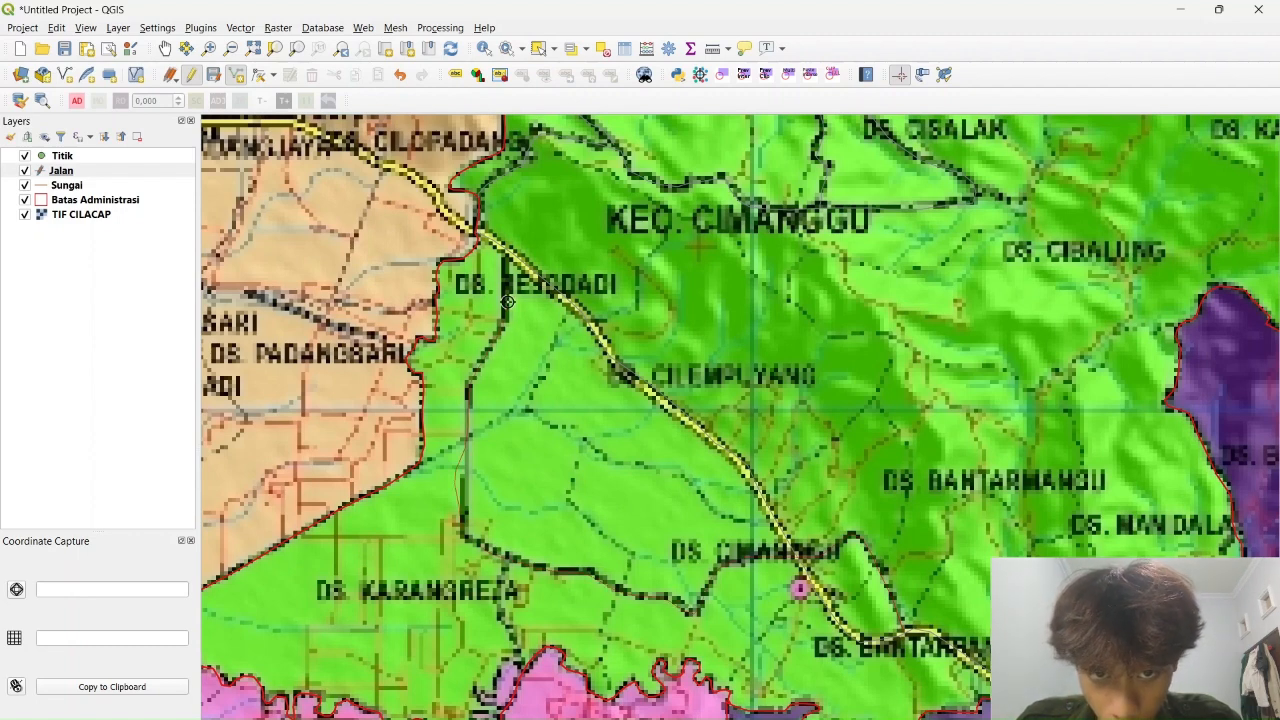
Save the road to the junction and another road near Cipari
right_click(507, 249)
left_click(590, 404)
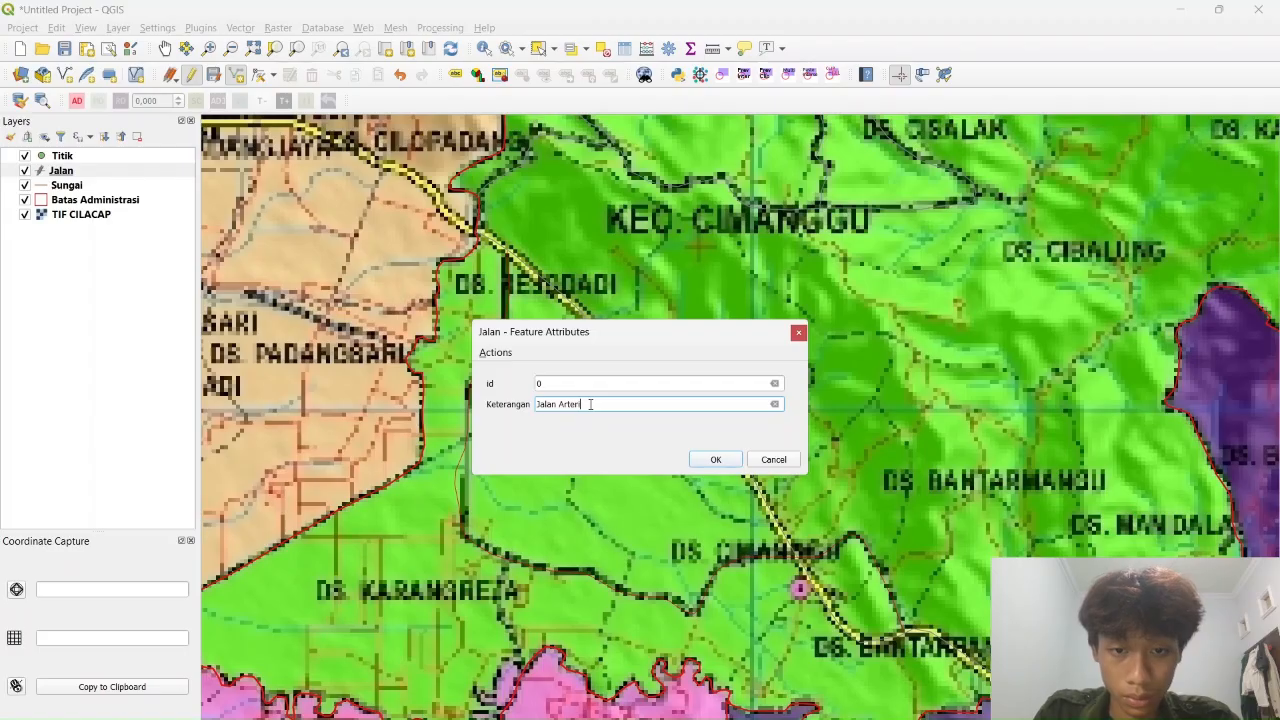
left_click(715, 461)
left_click_drag(630, 680, 738, 130)
scroll(738, 125, "down", 1)
scroll(706, 503, "up", 1)
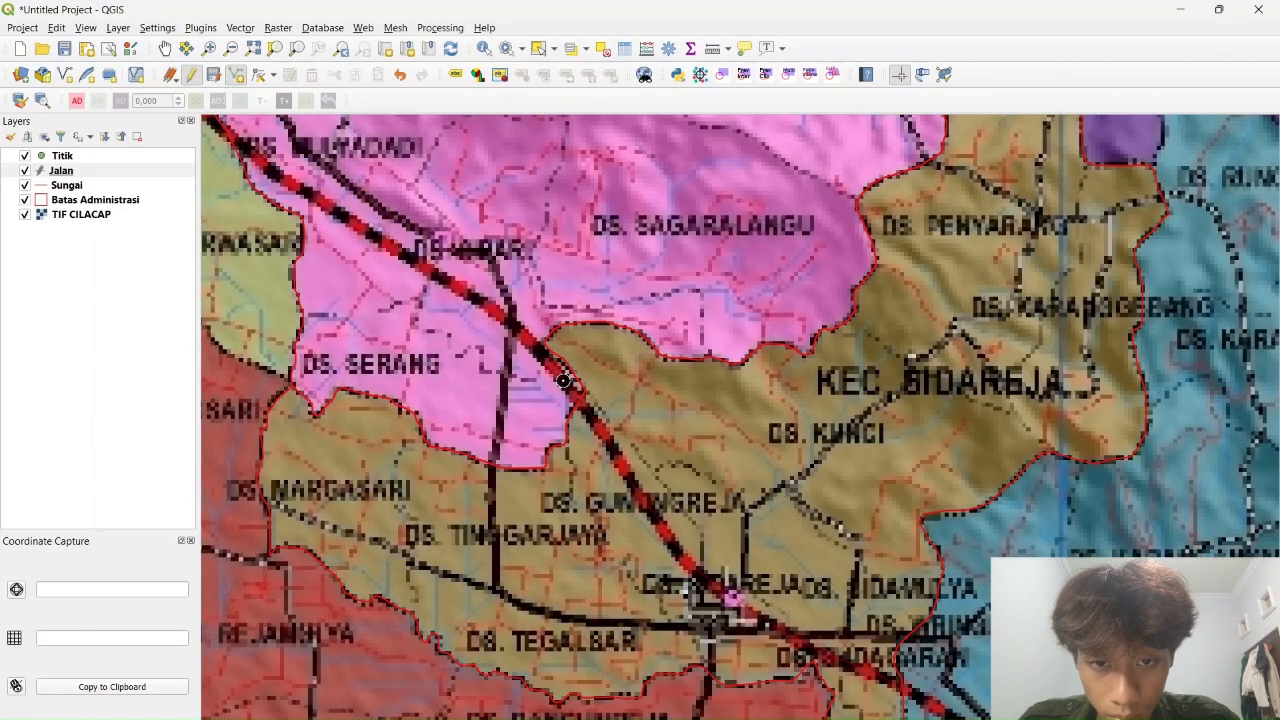
left_click_drag(441, 277, 734, 472)
right_click(596, 375)
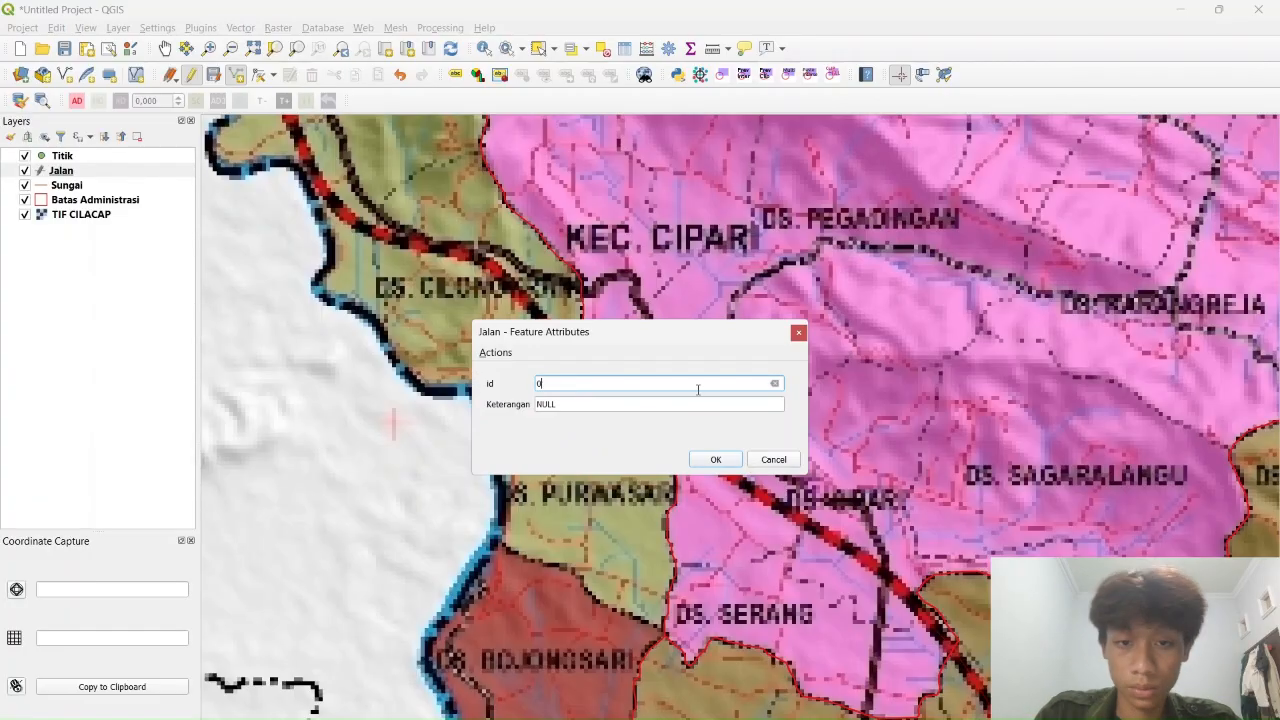
left_click(654, 410)
left_click(717, 461)
Begin tracing the long black road near Karangreja
left_click_drag(1104, 359, 866, 609)
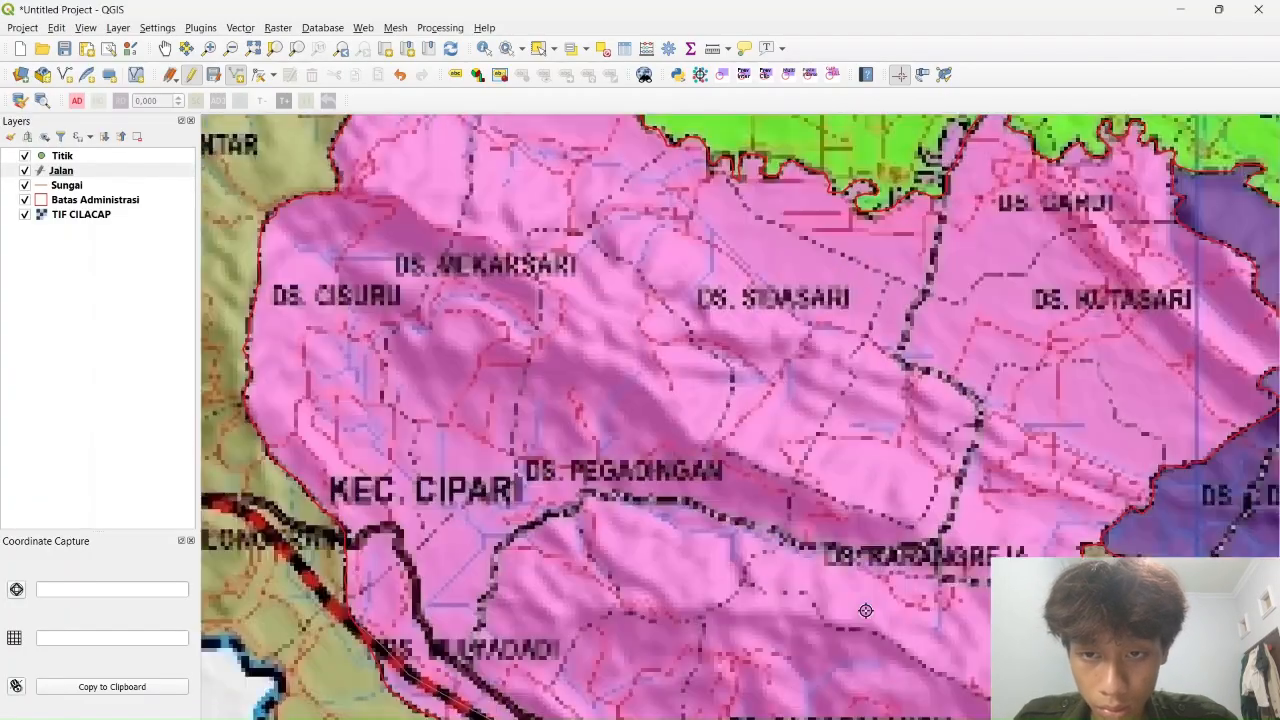
scroll(866, 609, "down", 1)
left_click_drag(932, 476, 788, 639)
scroll(788, 639, "up", 2)
left_click_drag(769, 317, 723, 520)
scroll(725, 520, "down", 1)
scroll(751, 419, "up", 1)
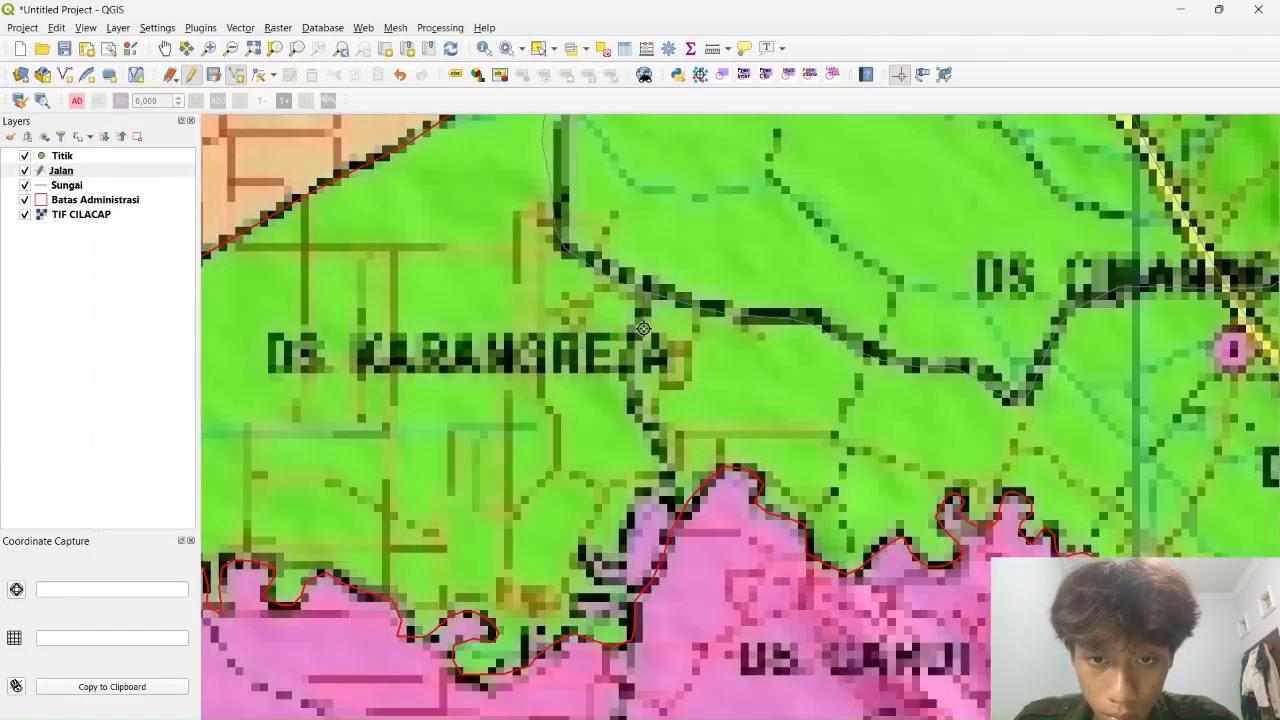
left_click_drag(621, 710, 748, 357)
left_click(715, 490)
left_click(660, 599)
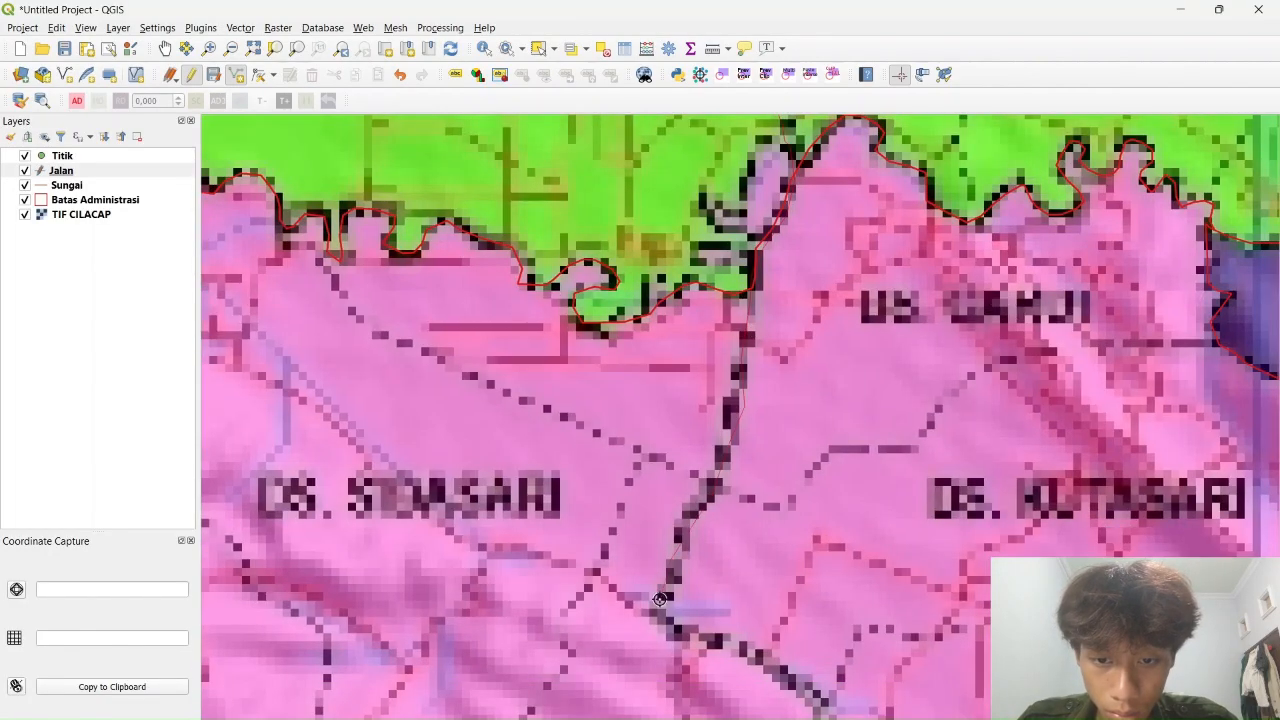
left_click(730, 649)
left_click_drag(730, 649, 803, 282)
left_click(897, 331)
left_click(887, 421)
Continue the black road westward and save it as 'Jalan Arteri'
left_click(835, 565)
left_click(734, 625)
left_click(571, 617)
left_click(411, 578)
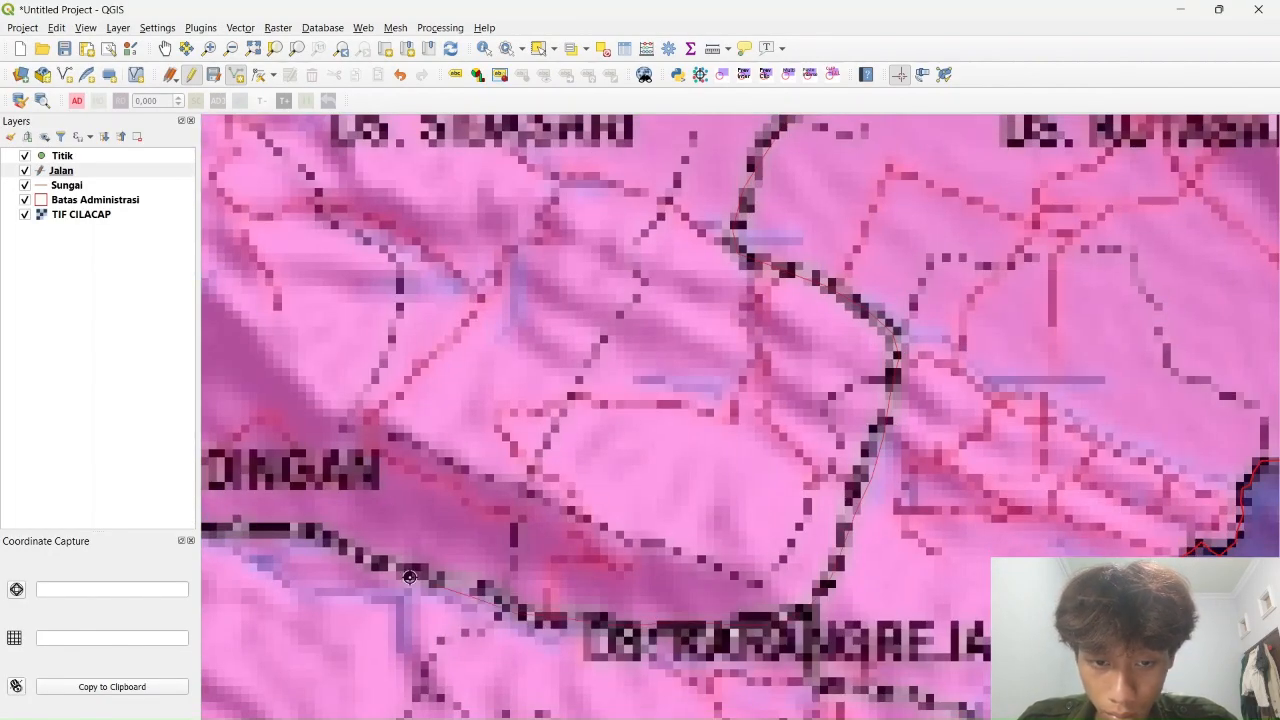
left_click_drag(411, 578, 839, 608)
left_click(704, 568)
left_click(532, 546)
left_click_drag(437, 596, 777, 323)
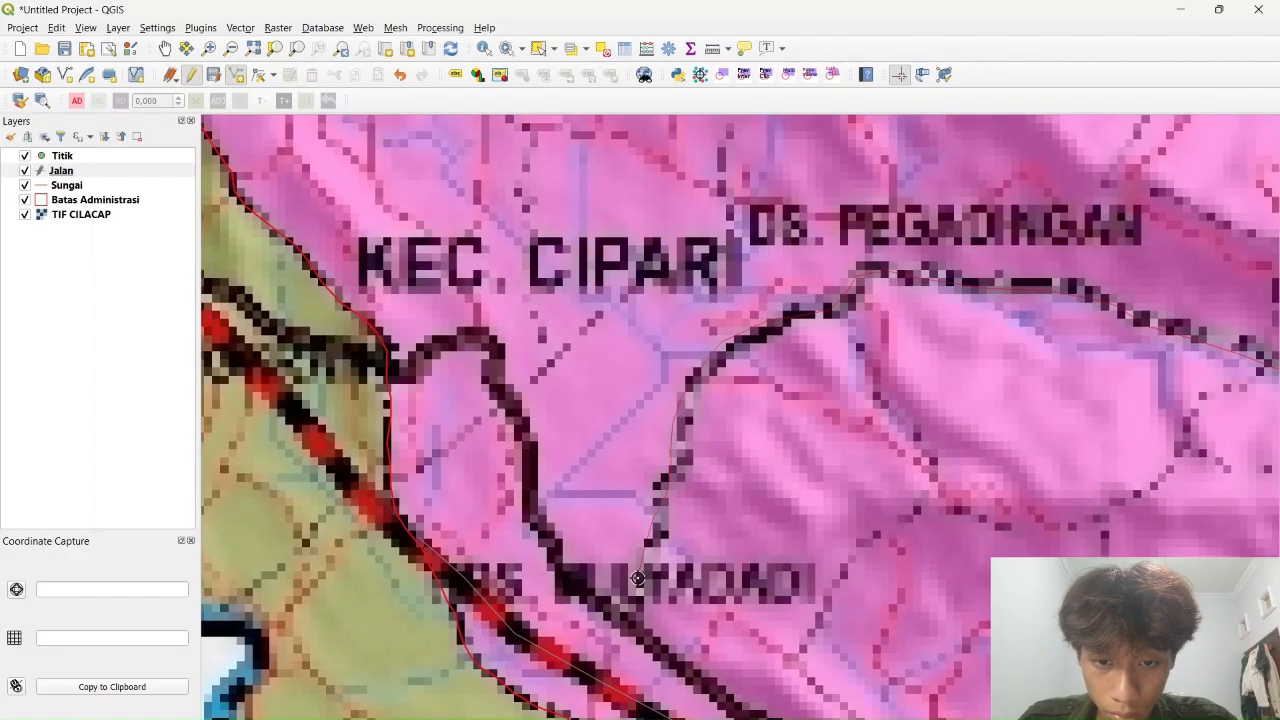
right_click(636, 622)
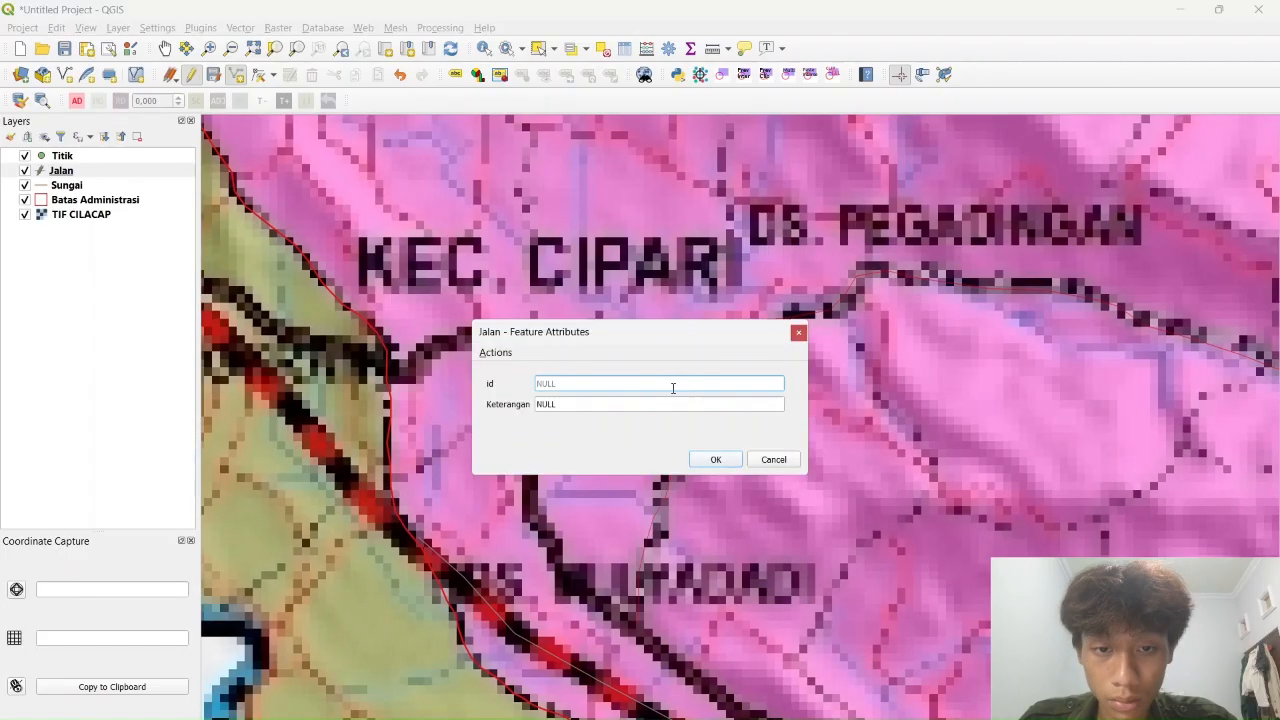
left_click(739, 462)
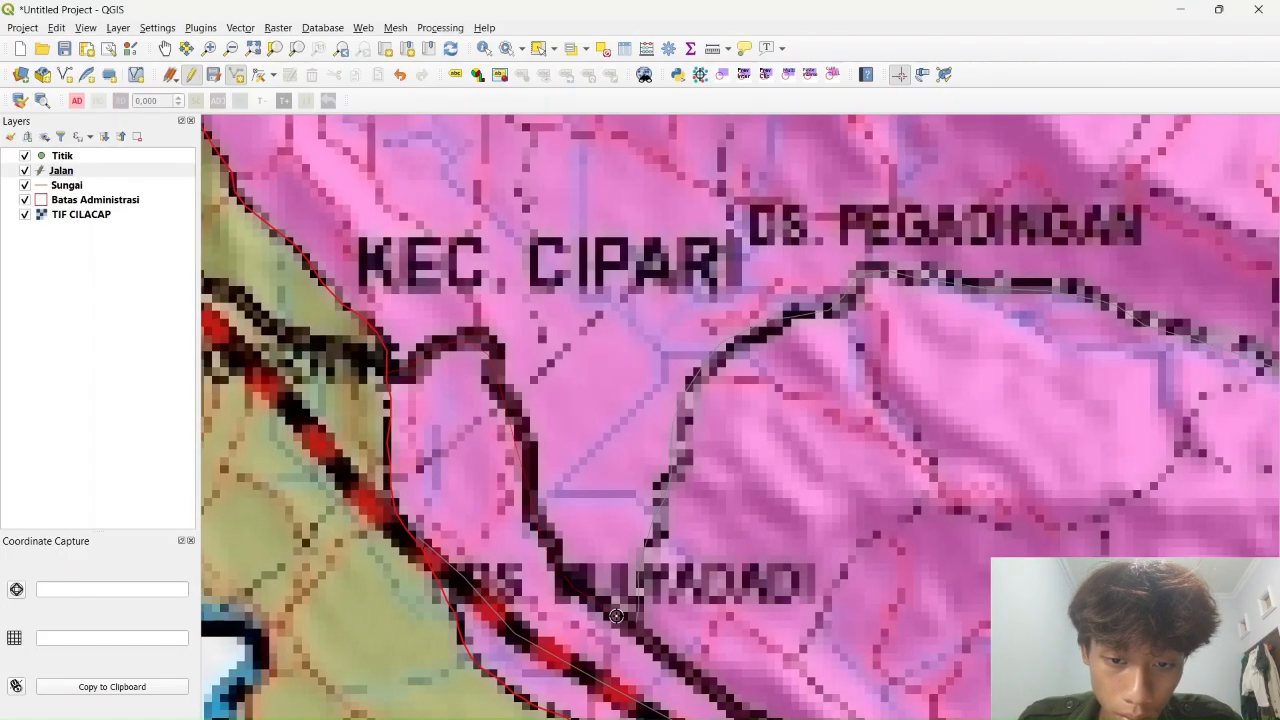
Trace a road near DS. Serang with Keterangan 'Jalan'
left_click_drag(740, 706, 539, 443)
left_click_drag(787, 702, 816, 340)
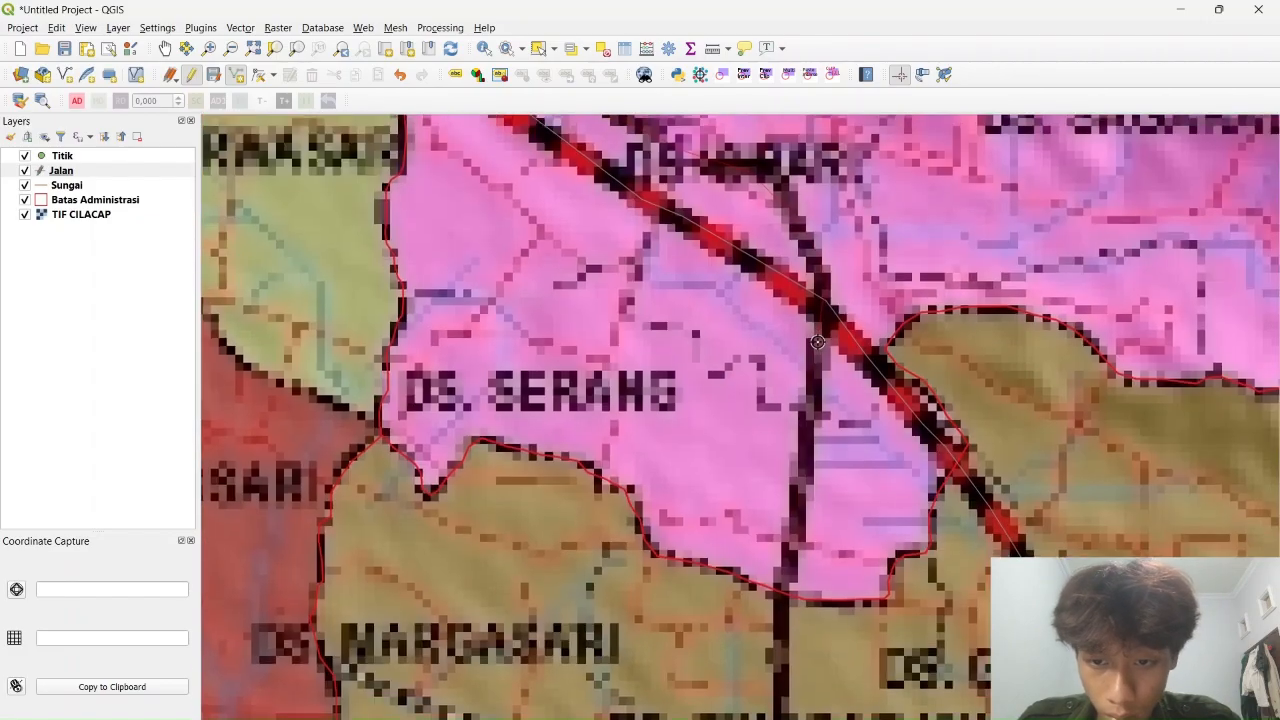
right_click(782, 590)
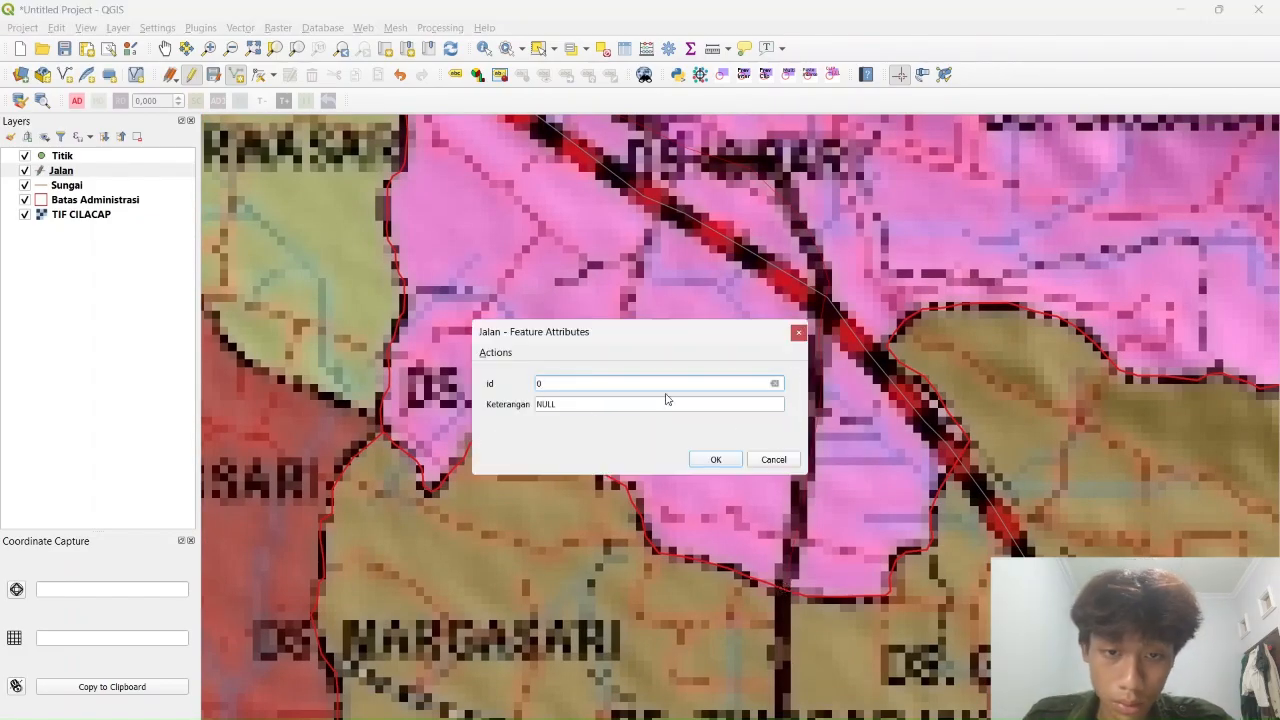
left_click(648, 407)
type("Jalan")
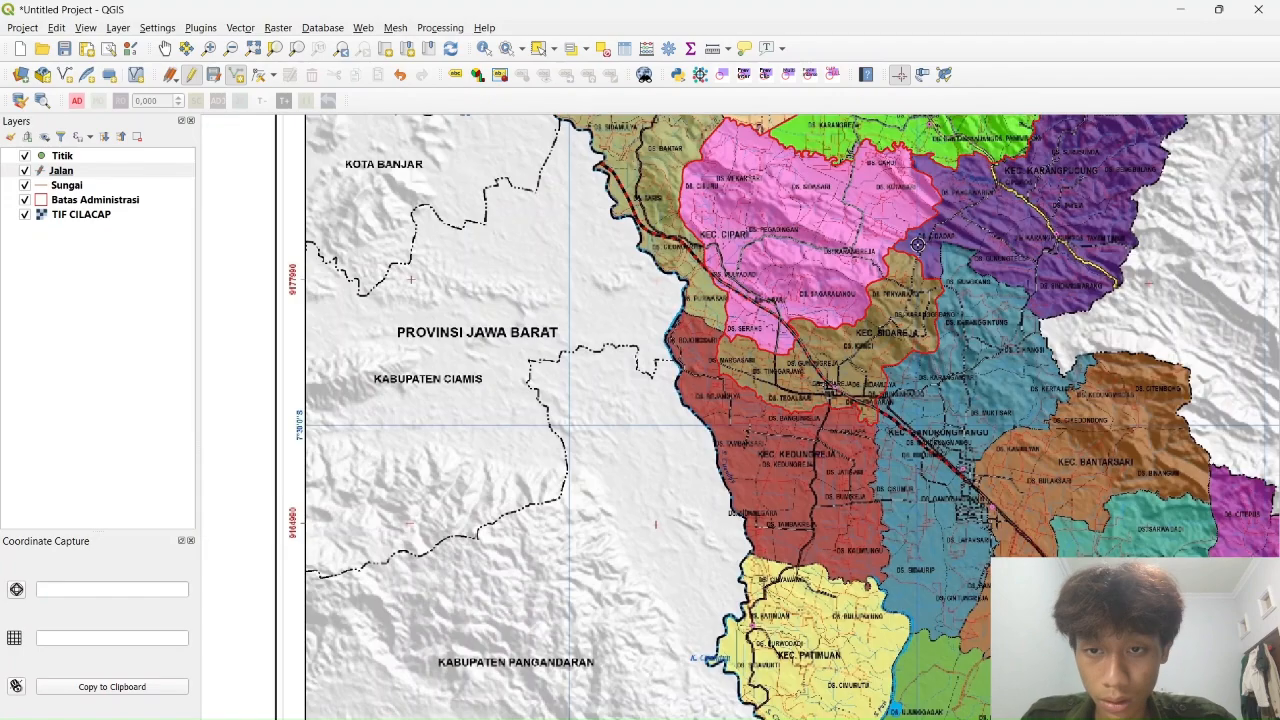
scroll(640, 400, "up", 5)
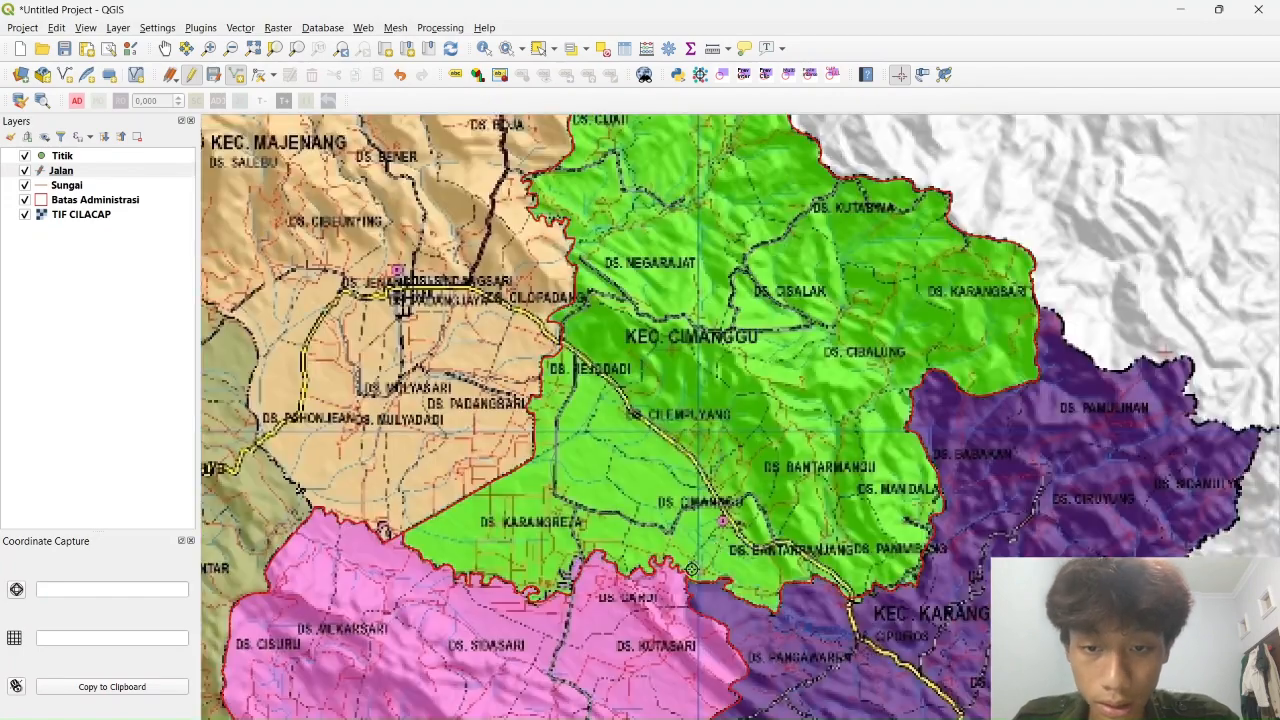
Stop editing the Jalan layer and select the Sungai layer
left_click(190, 74)
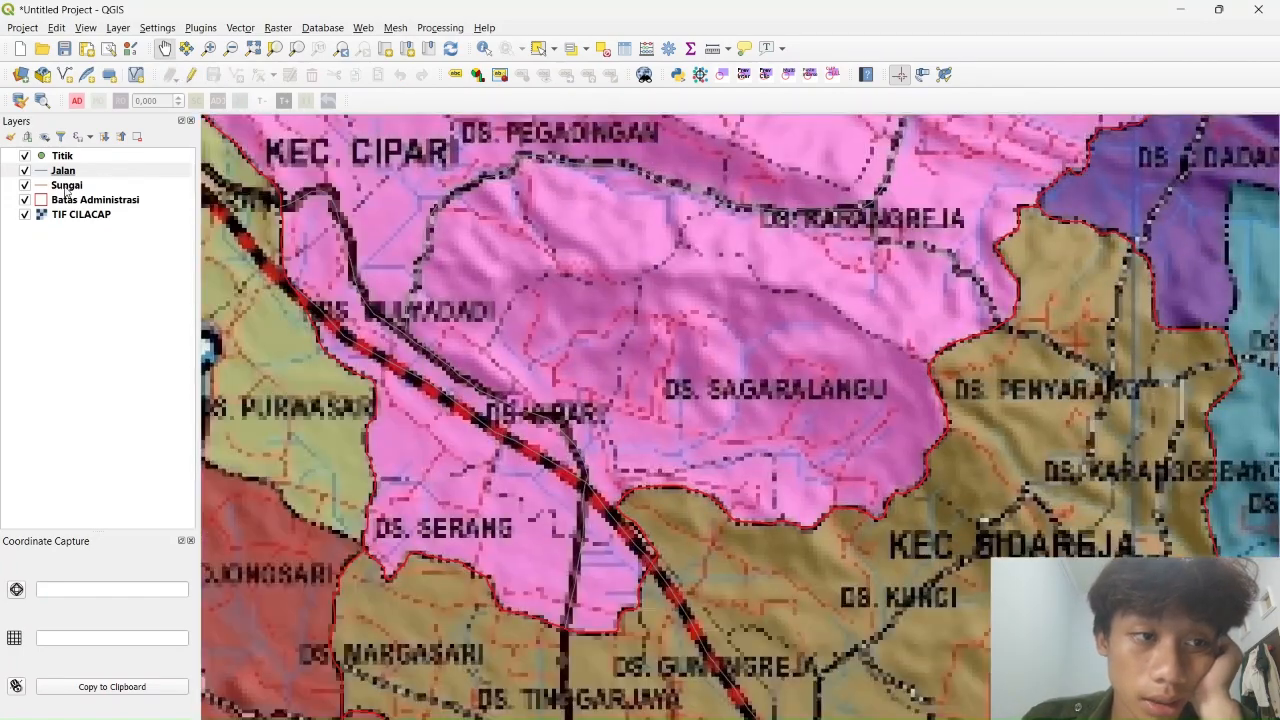
left_click(80, 172)
left_click(68, 185)
Start editing the Sungai layer with Add Line Feature and pan to Kutasari and Cidadap
left_click(190, 74)
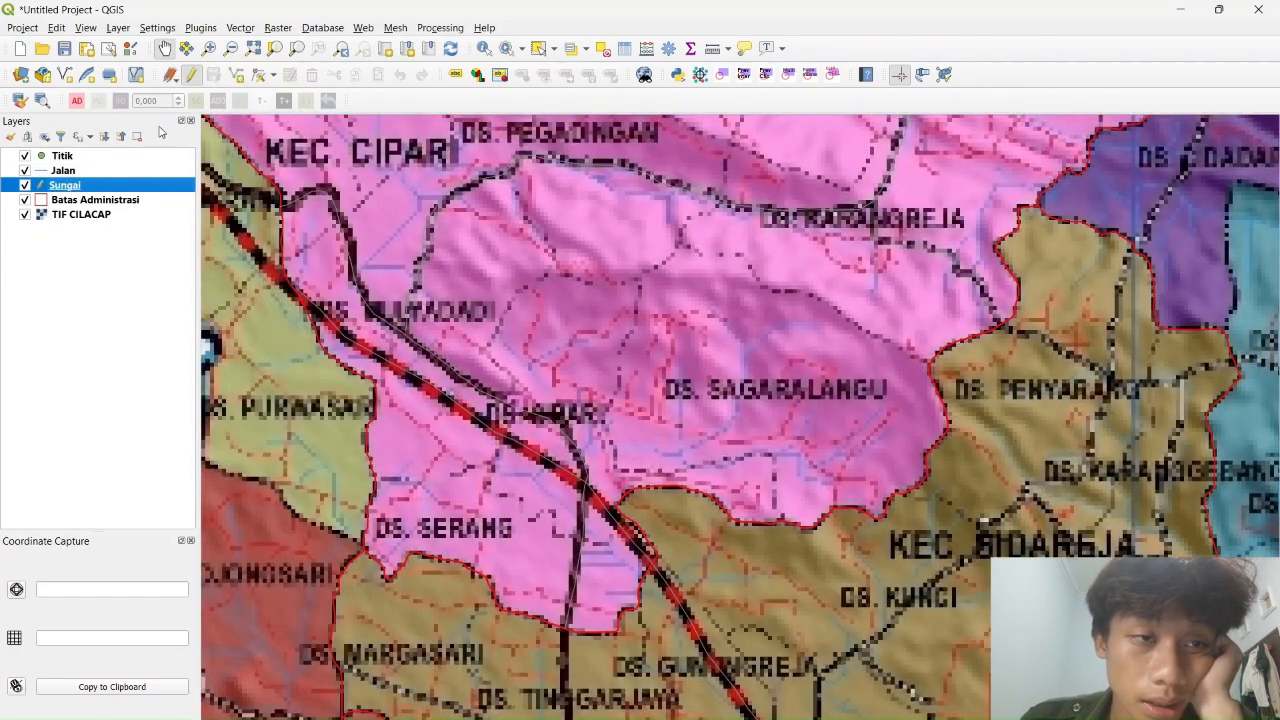
left_click(236, 74)
left_click_drag(714, 412, 714, 623)
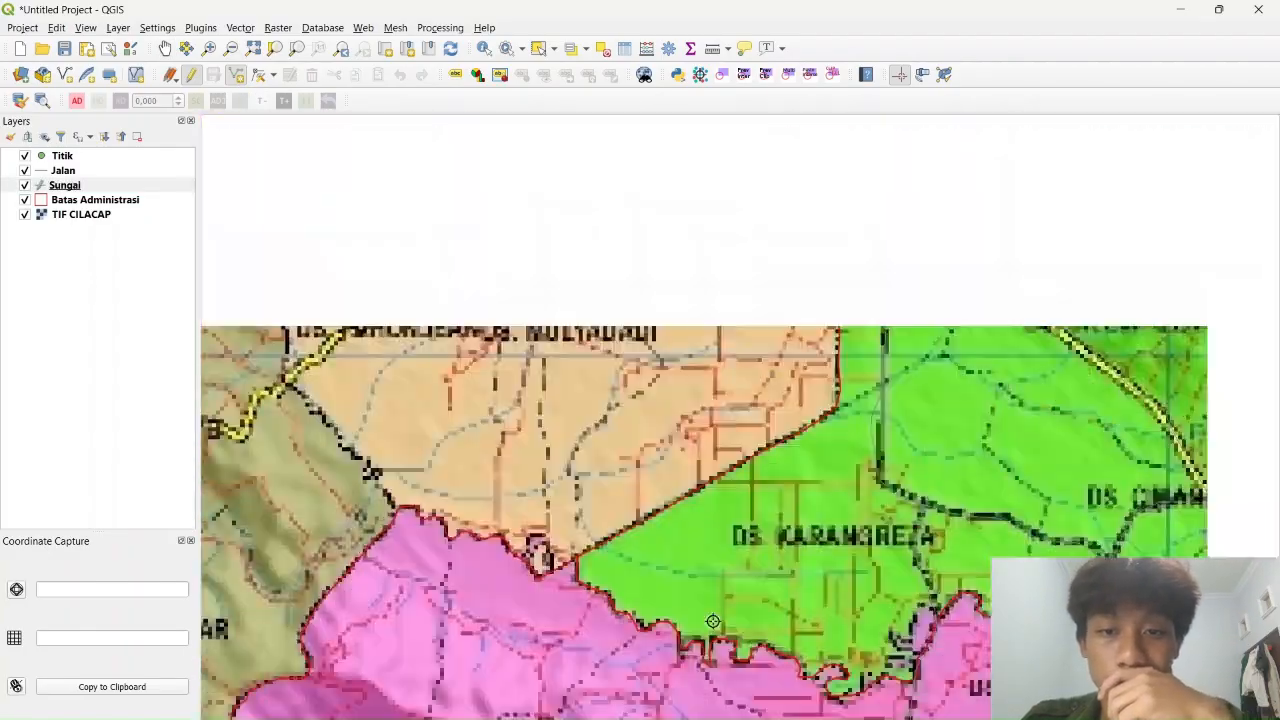
left_click_drag(753, 360, 819, 506)
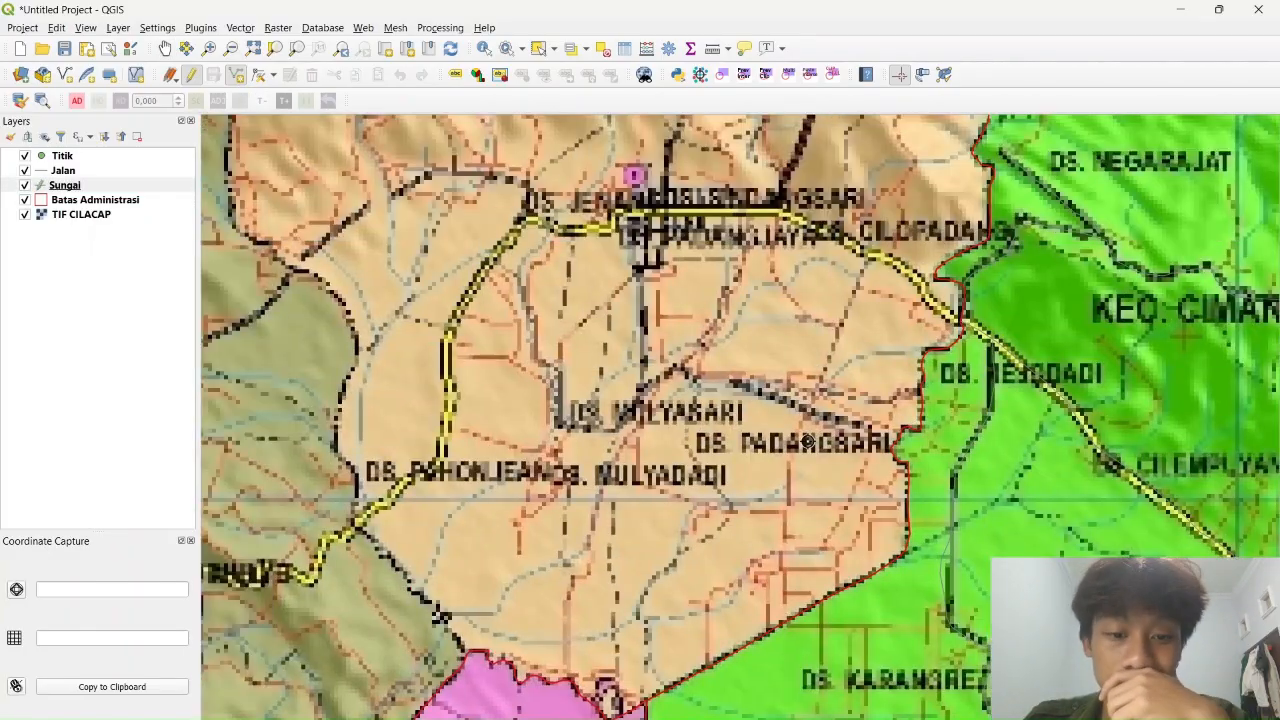
left_click_drag(807, 440, 321, 234)
left_click_drag(860, 197, 760, 632)
left_click_drag(1028, 557, 811, 300)
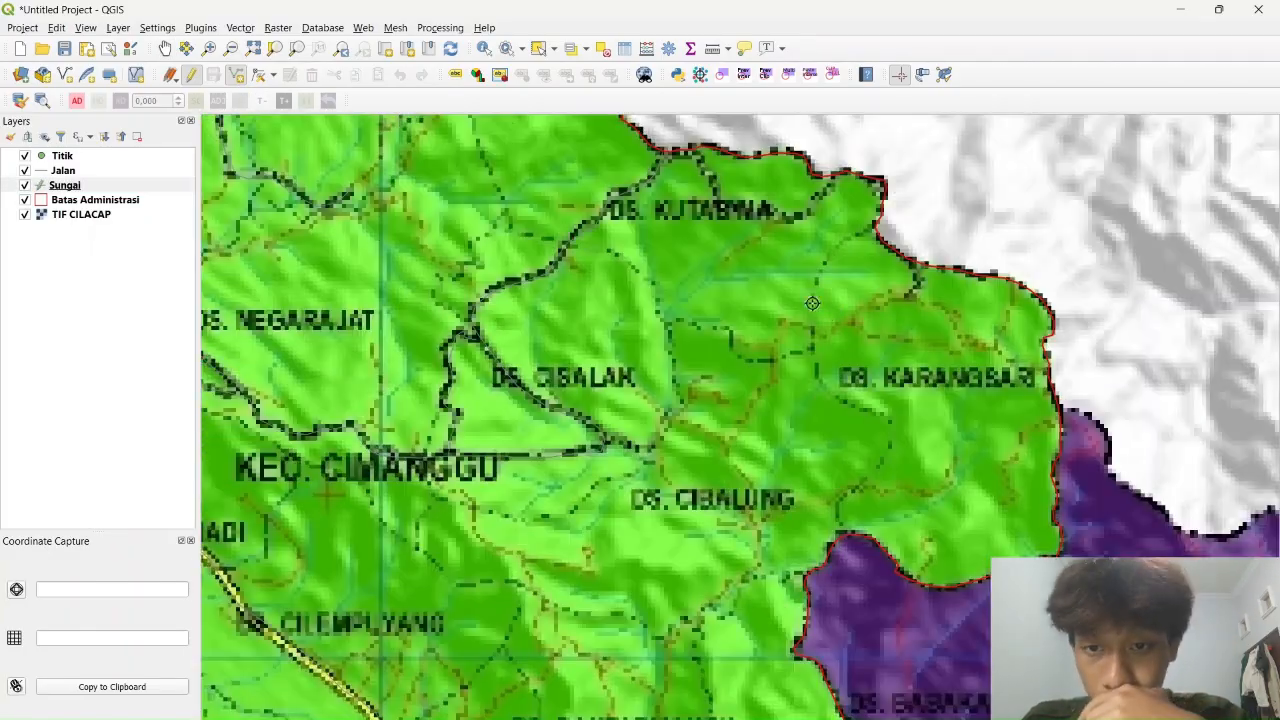
left_click_drag(717, 700, 850, 180)
left_click_drag(502, 700, 753, 412)
left_click_drag(629, 381, 688, 355)
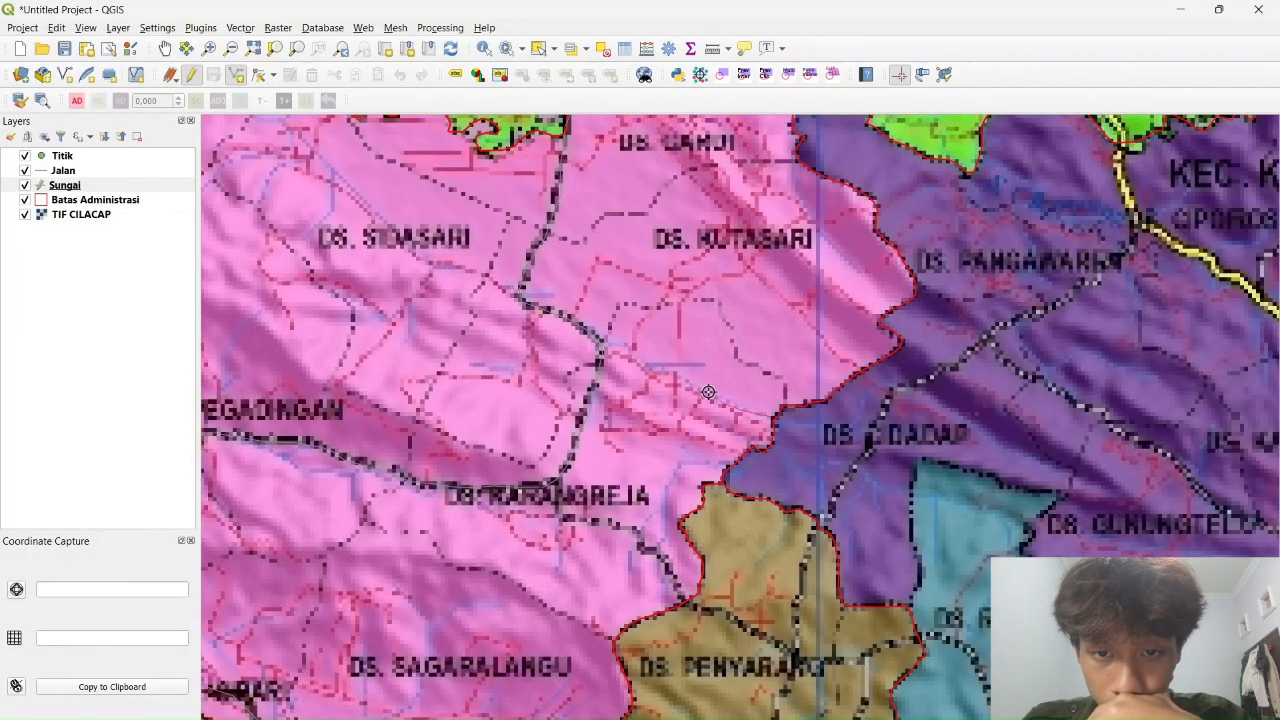
Trace a short river line near Kutasari with Keterangan 'Sungai'
left_click(603, 340)
right_click(603, 340)
left_click(683, 386)
type("0")
left_click(669, 404)
type("Sungai")
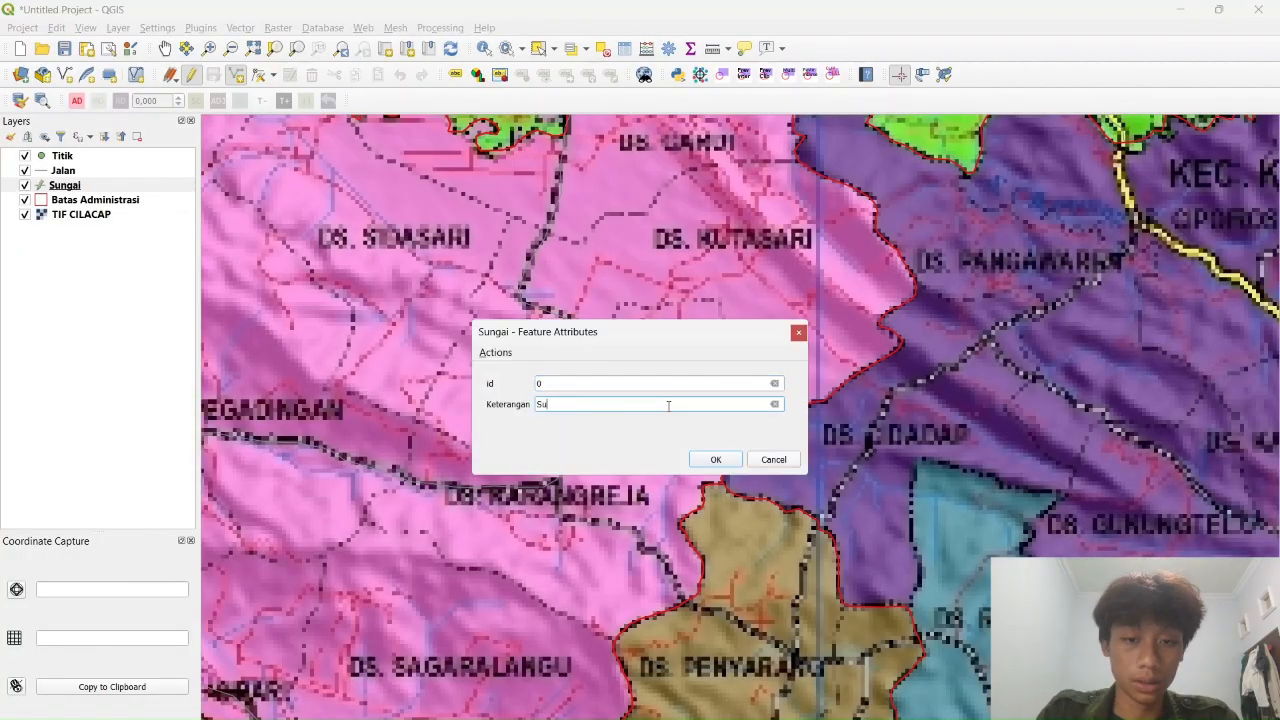
left_click(704, 459)
Trace a second four-vertex river line and edit its Keterangan description
left_click(670, 605)
left_click(670, 490)
left_click(699, 457)
left_click(734, 462)
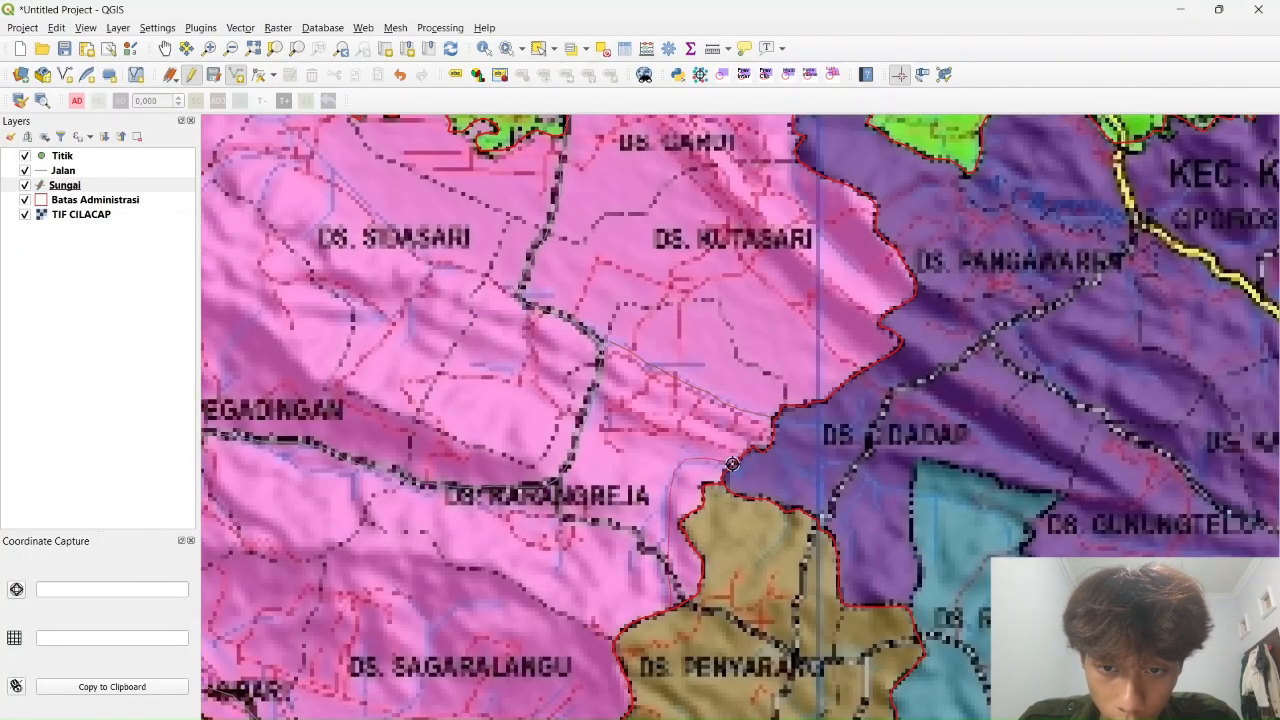
right_click(734, 462)
type("0")
left_click(618, 400)
type("ungai")
left_click(727, 462)
Trace a seven-vertex river line near Sidareja with Keterangan 'Sungai'
left_click_drag(730, 462, 945, 210)
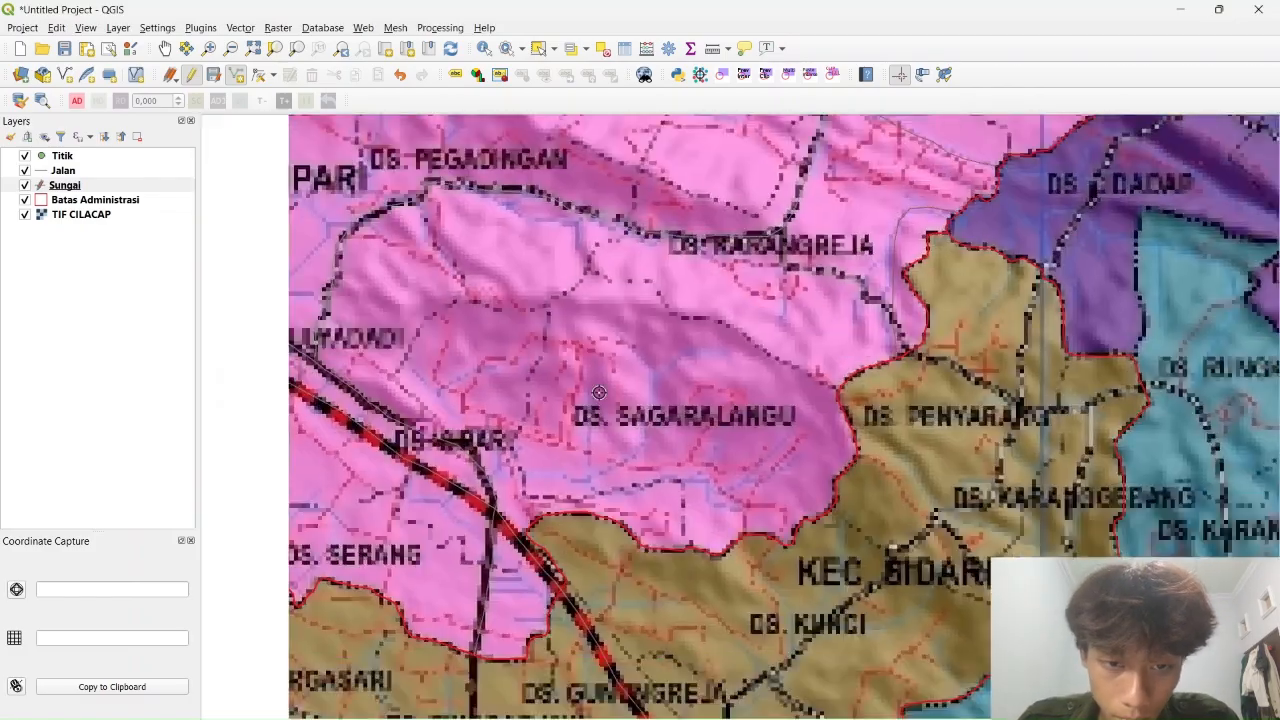
left_click_drag(789, 677, 790, 438)
left_click(874, 537)
left_click(838, 571)
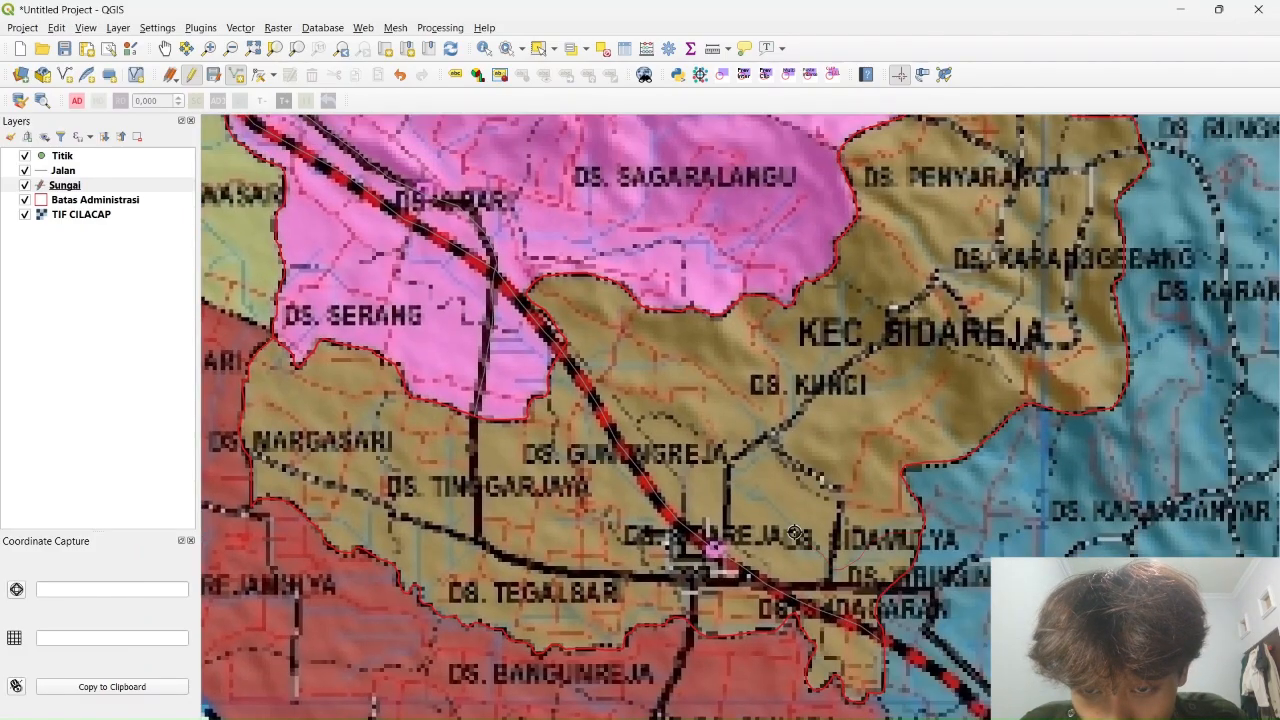
left_click(795, 532)
left_click(753, 494)
left_click(762, 456)
left_click(793, 415)
left_click(786, 363)
right_click(802, 303)
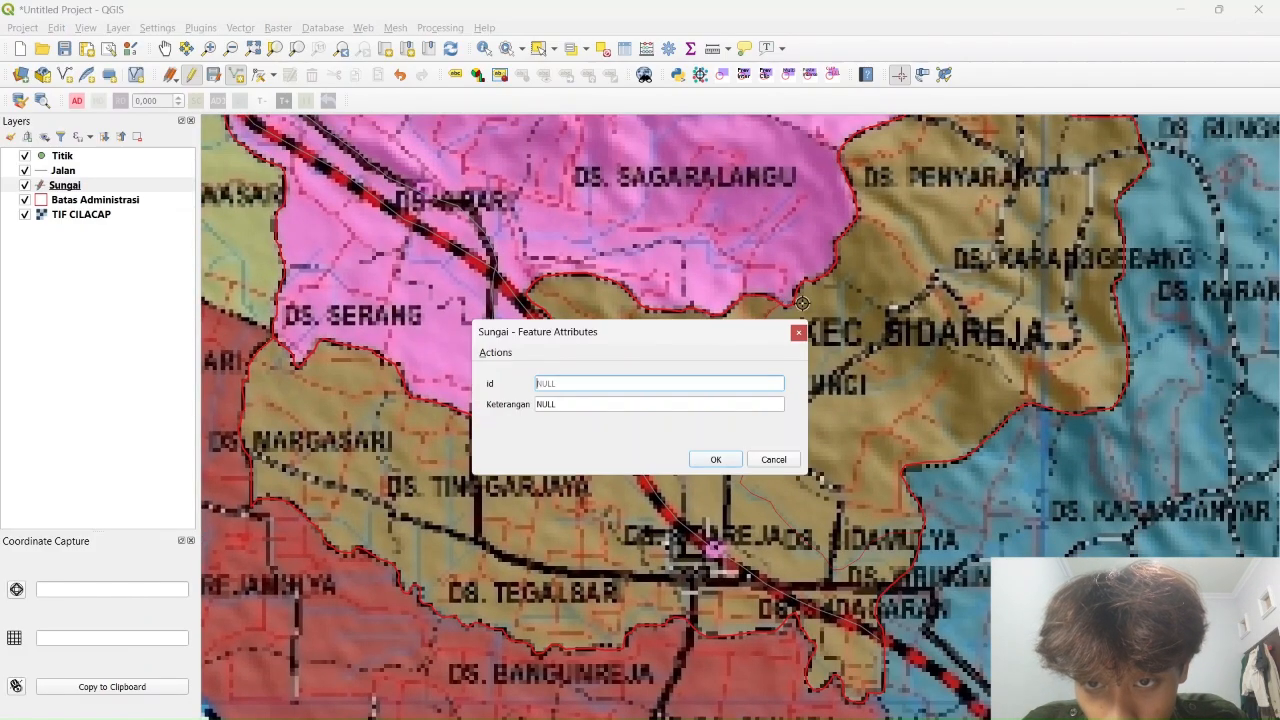
left_click(620, 405)
type("Sungai")
left_click(718, 461)
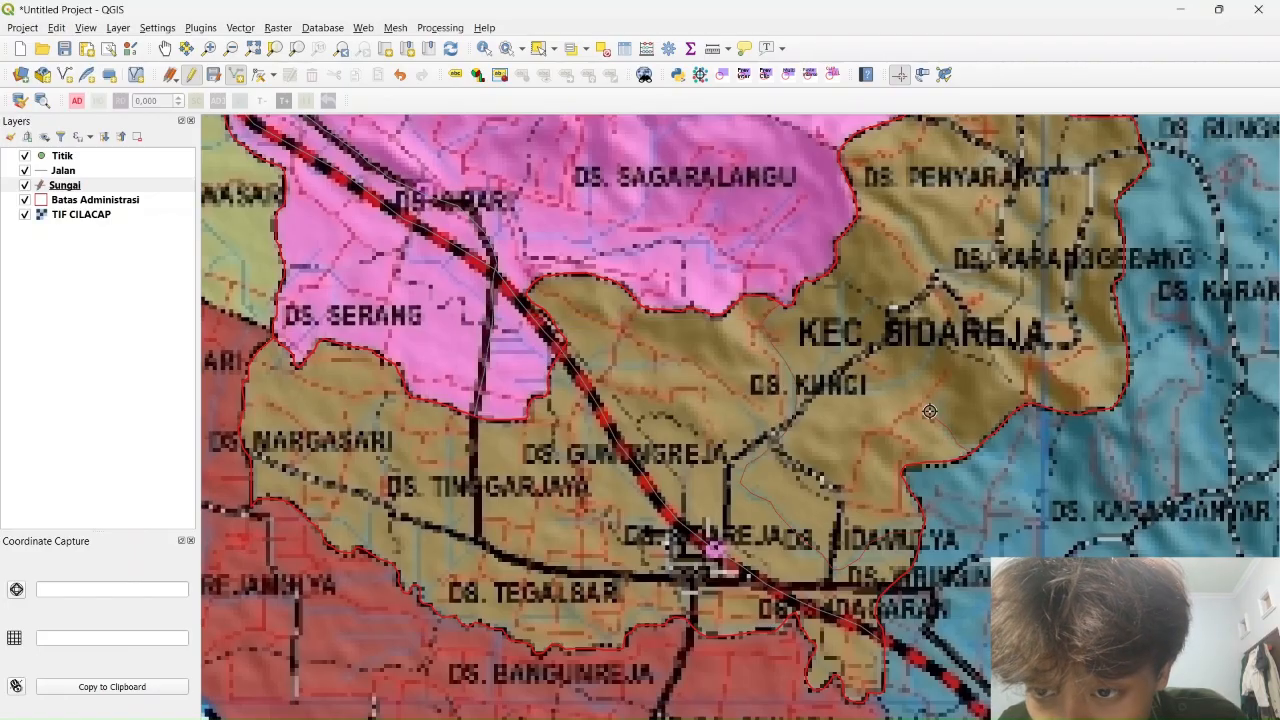
Add a short river line near Ds. Kunci and confirm its attributes
left_click(798, 383)
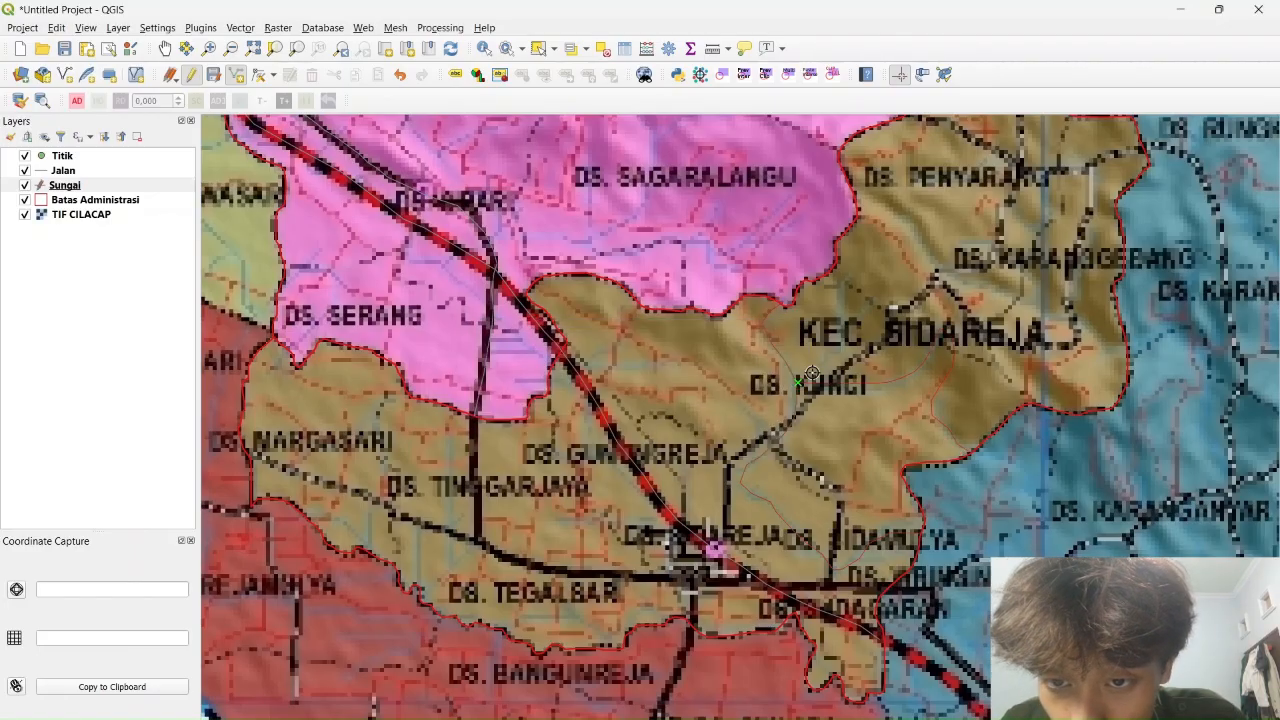
left_click(843, 283)
right_click(843, 283)
left_click(576, 401)
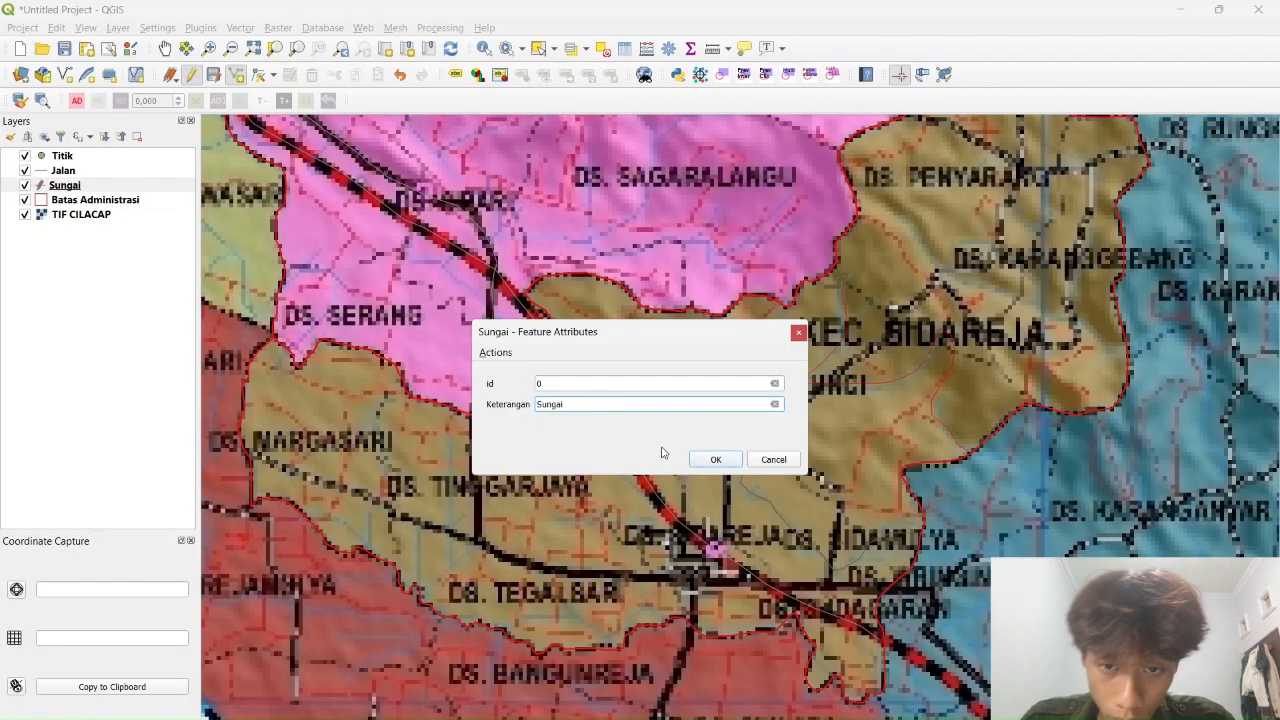
left_click(718, 461)
Trace a river line running northward with Keterangan 'Sungai'
left_click_drag(1117, 218, 937, 347)
left_click_drag(465, 569, 731, 431)
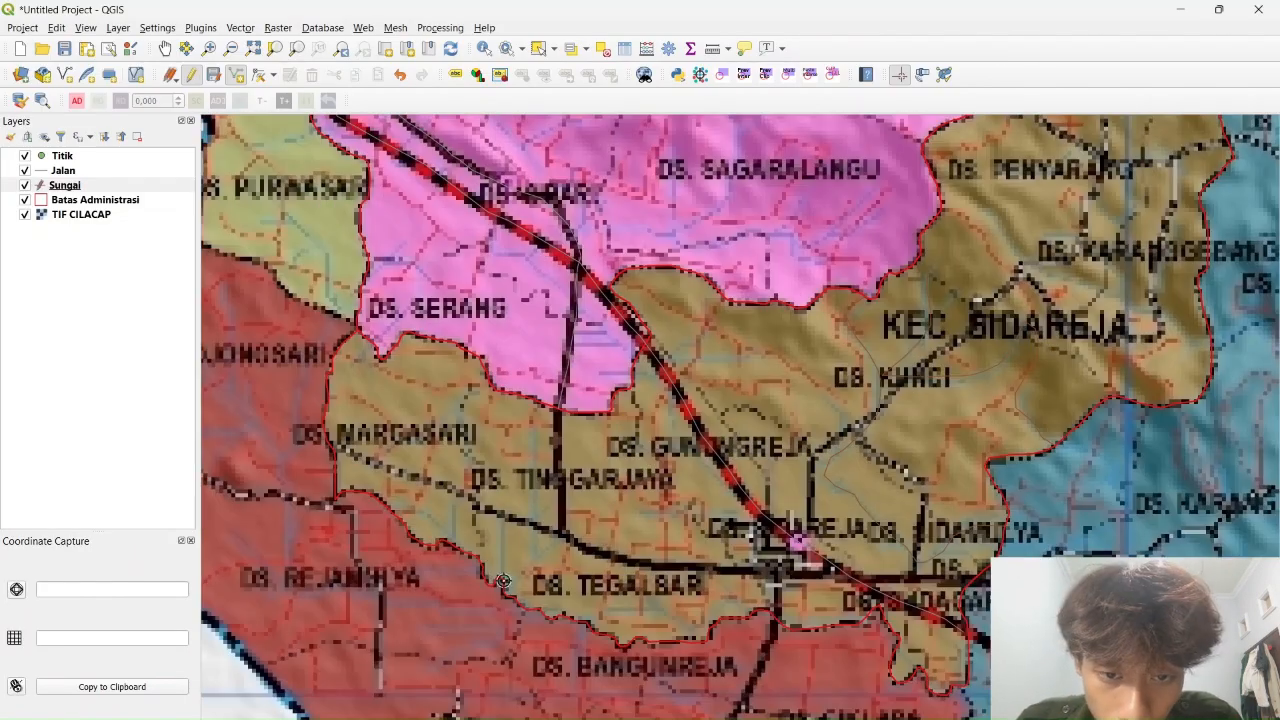
left_click(508, 590)
left_click(538, 556)
left_click(534, 440)
right_click(534, 440)
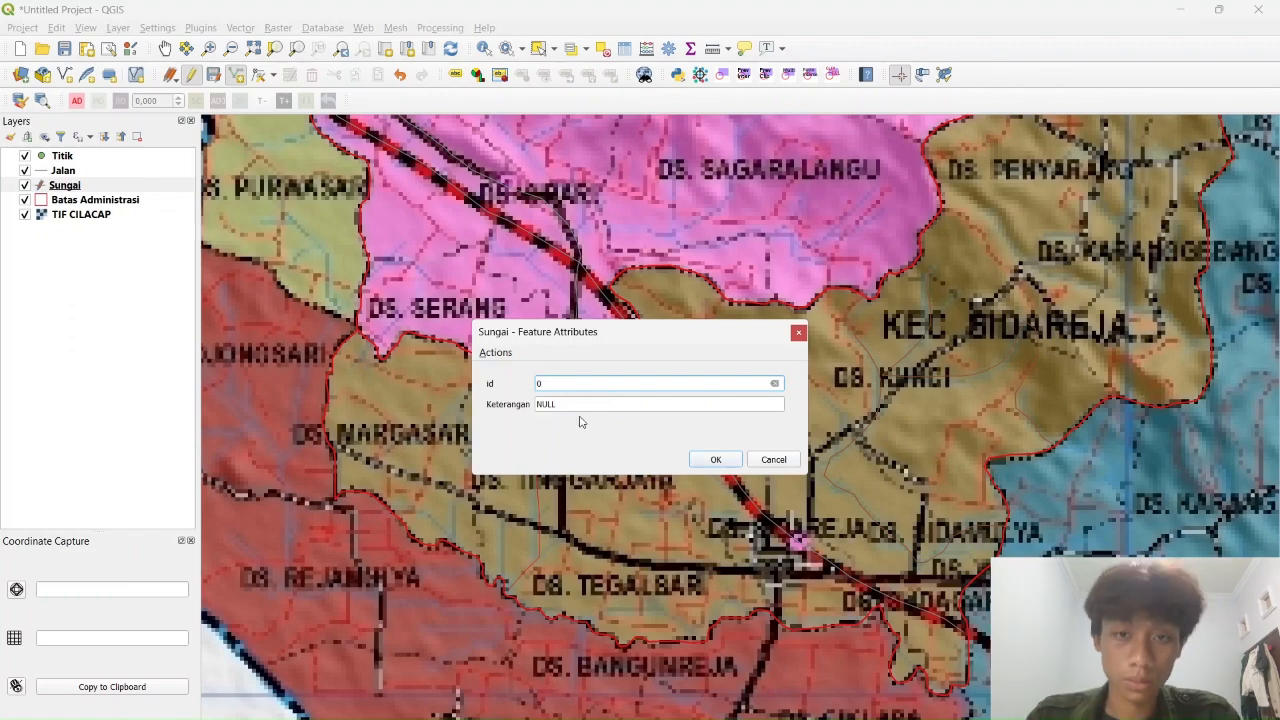
left_click(588, 406)
type("Sungai")
left_click(716, 460)
Trace a river line running northeast through Kec. Cimanggu with Keterangan 'Sungai'
left_click_drag(680, 200, 660, 600)
left_click_drag(940, 190, 620, 580)
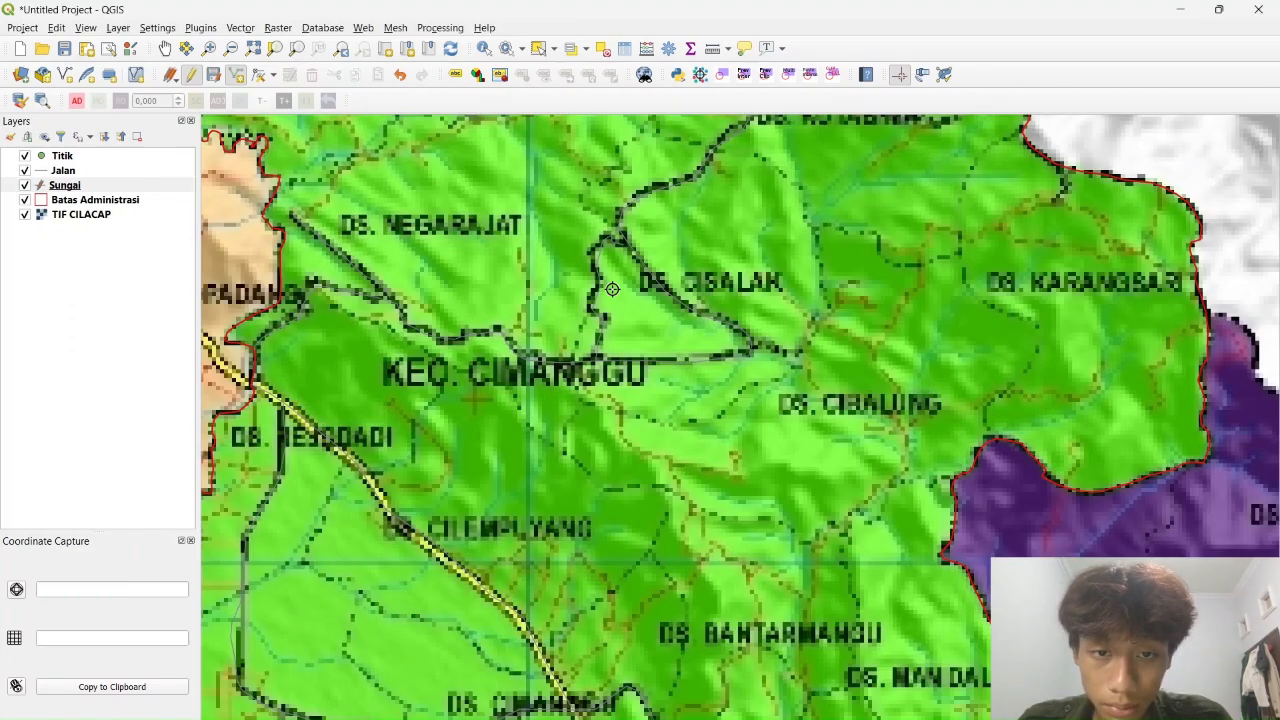
left_click_drag(612, 289, 719, 420)
scroll(719, 420, "down", 1)
scroll(591, 290, "up", 1)
left_click(506, 402)
left_click(528, 394)
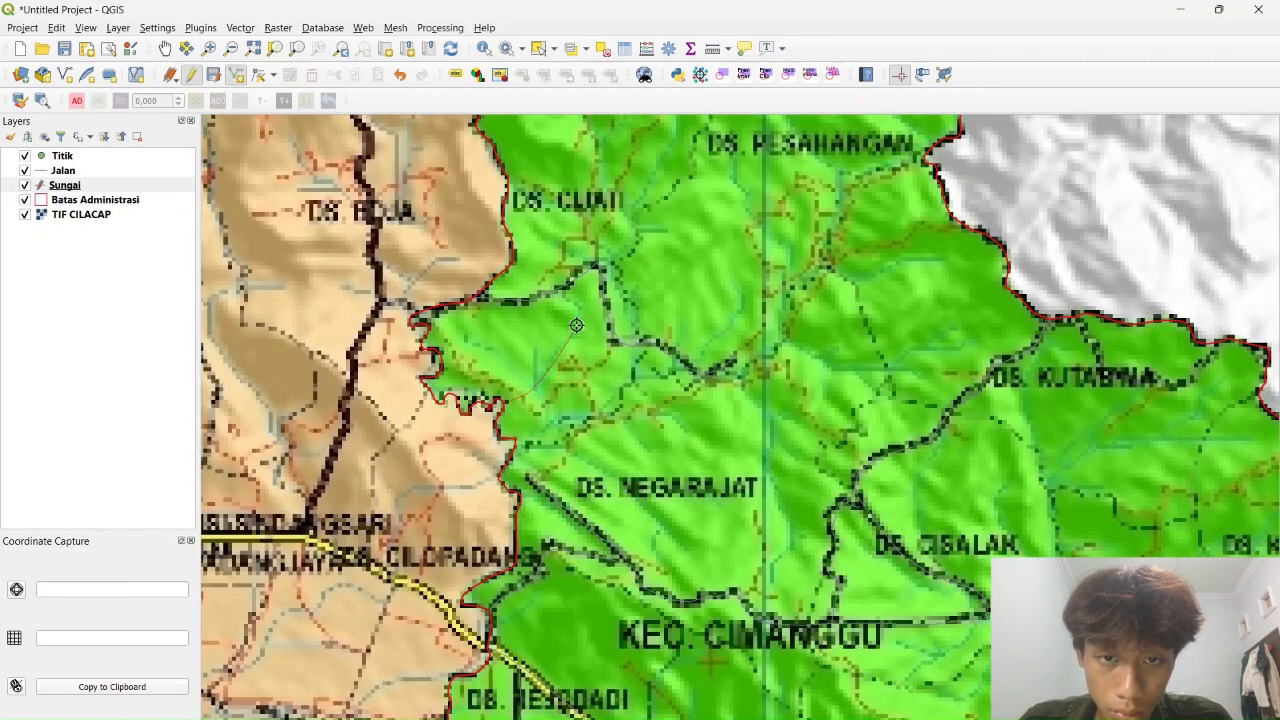
left_click(582, 315)
left_click(567, 294)
left_click(599, 252)
left_click(633, 244)
left_click(645, 227)
left_click(666, 227)
right_click(666, 227)
left_click(591, 404)
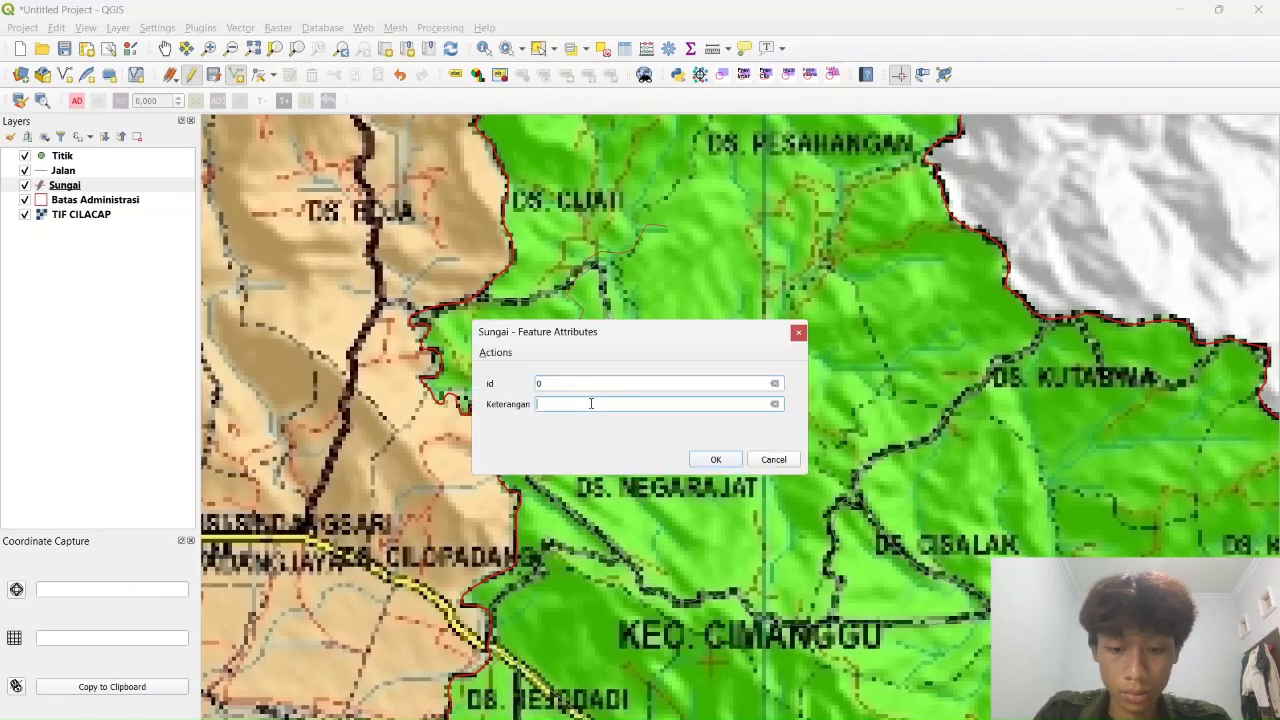
type("Sungai")
left_click(715, 460)
Trace a long river line southward from Ds. Pesahangan with Keterangan 'Sungai'
left_click_drag(810, 596, 666, 440)
left_click_drag(666, 298, 650, 524)
left_click(764, 227)
left_click(686, 248)
left_click(667, 325)
left_click(645, 346)
left_click(628, 371)
left_click(618, 409)
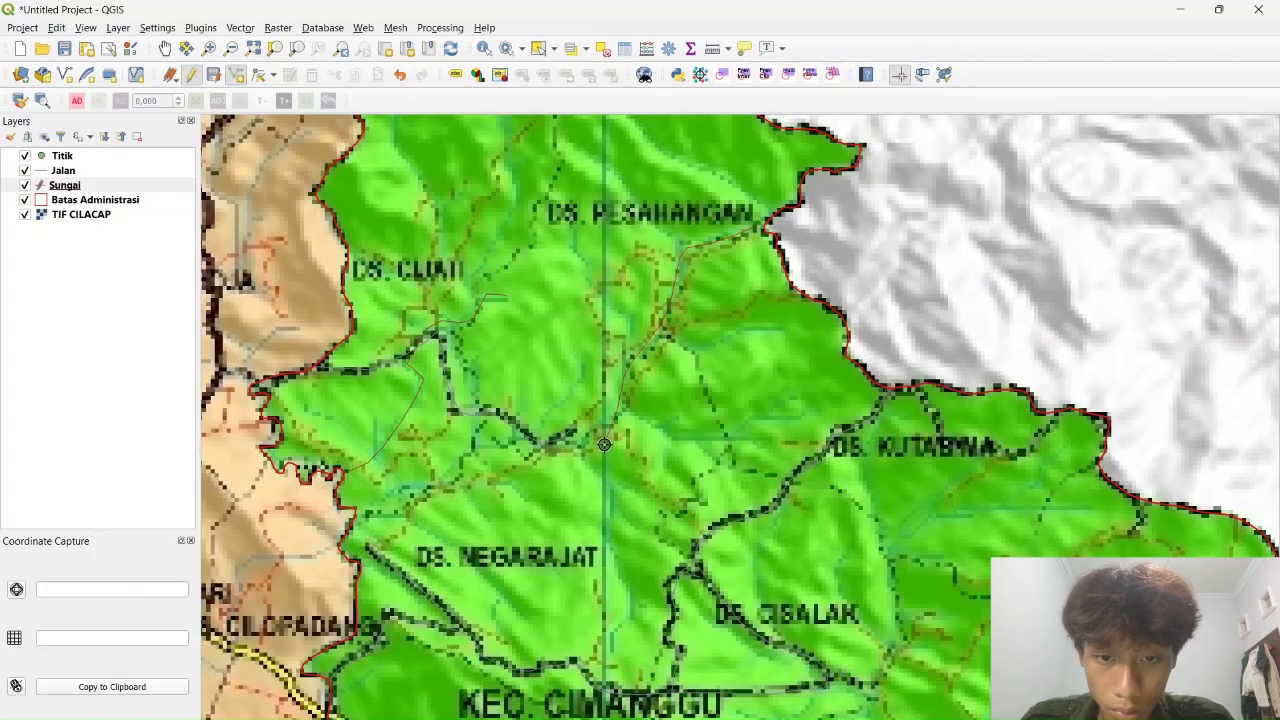
left_click(604, 445)
left_click(613, 489)
left_click(611, 528)
left_click(624, 572)
left_click(630, 600)
left_click(613, 633)
right_click(612, 652)
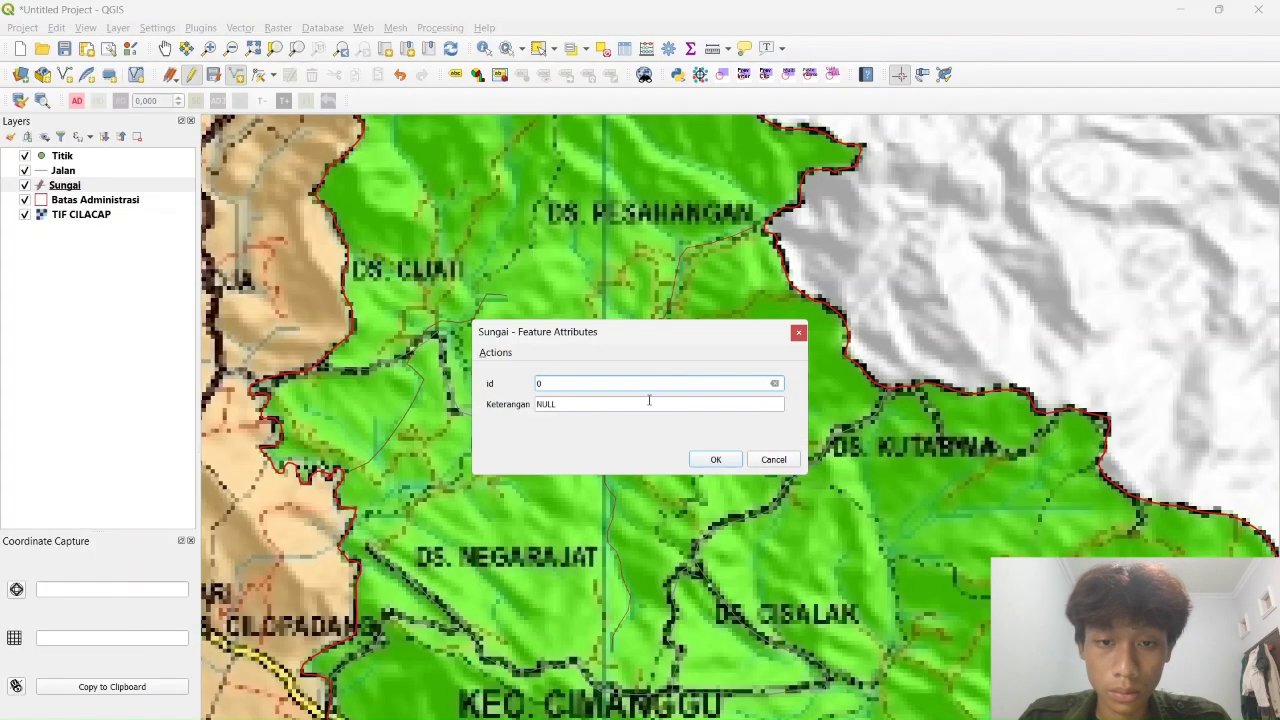
left_click(649, 400)
type("Sungai")
left_click(715, 460)
Trace a river line eastward near Ds. Kutabwa with Keterangan 'Sungai'
left_click_drag(900, 544, 688, 267)
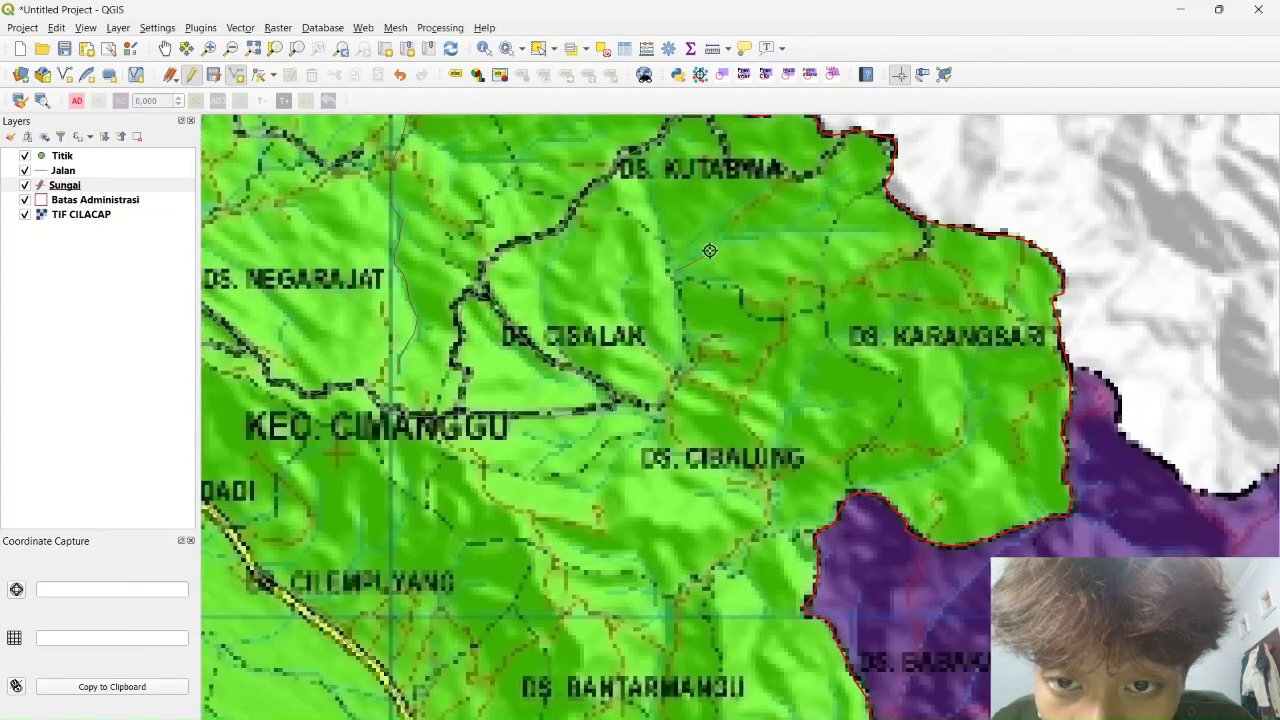
left_click(709, 251)
left_click(728, 233)
left_click(774, 231)
left_click(828, 235)
left_click(864, 231)
left_click(912, 229)
right_click(912, 229)
type("0")
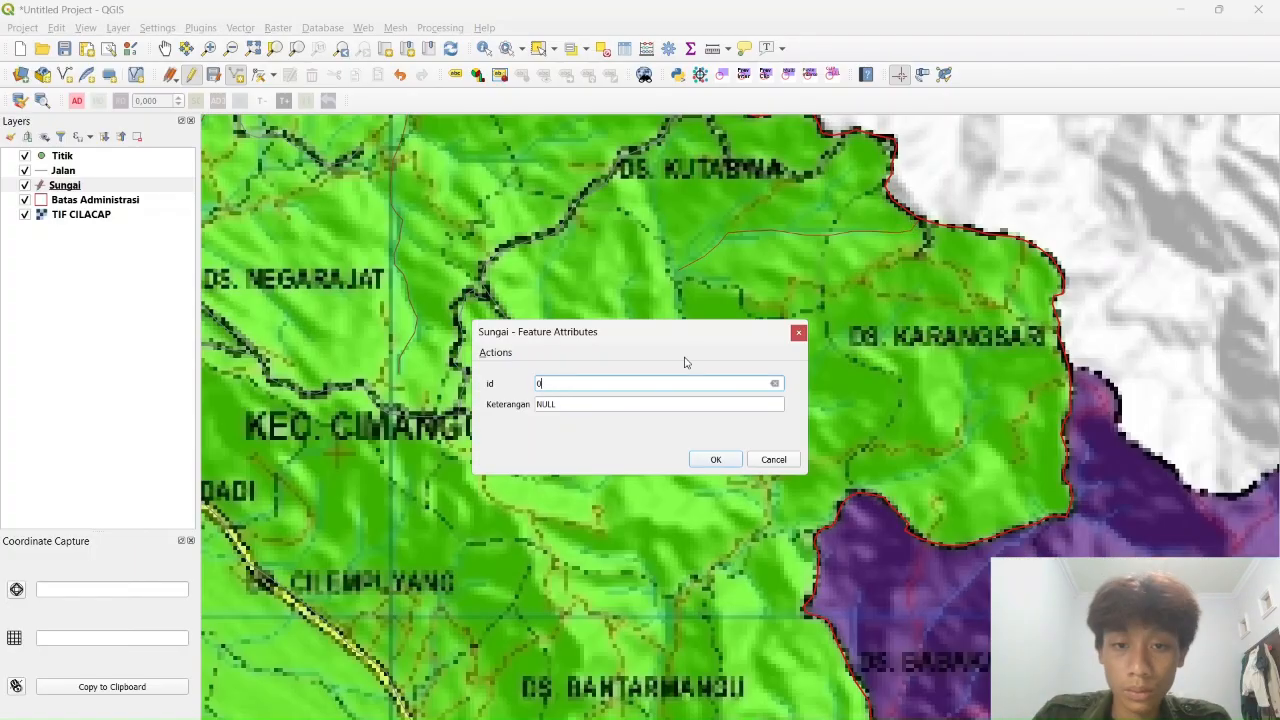
left_click(637, 405)
type("Sungai")
key("Return")
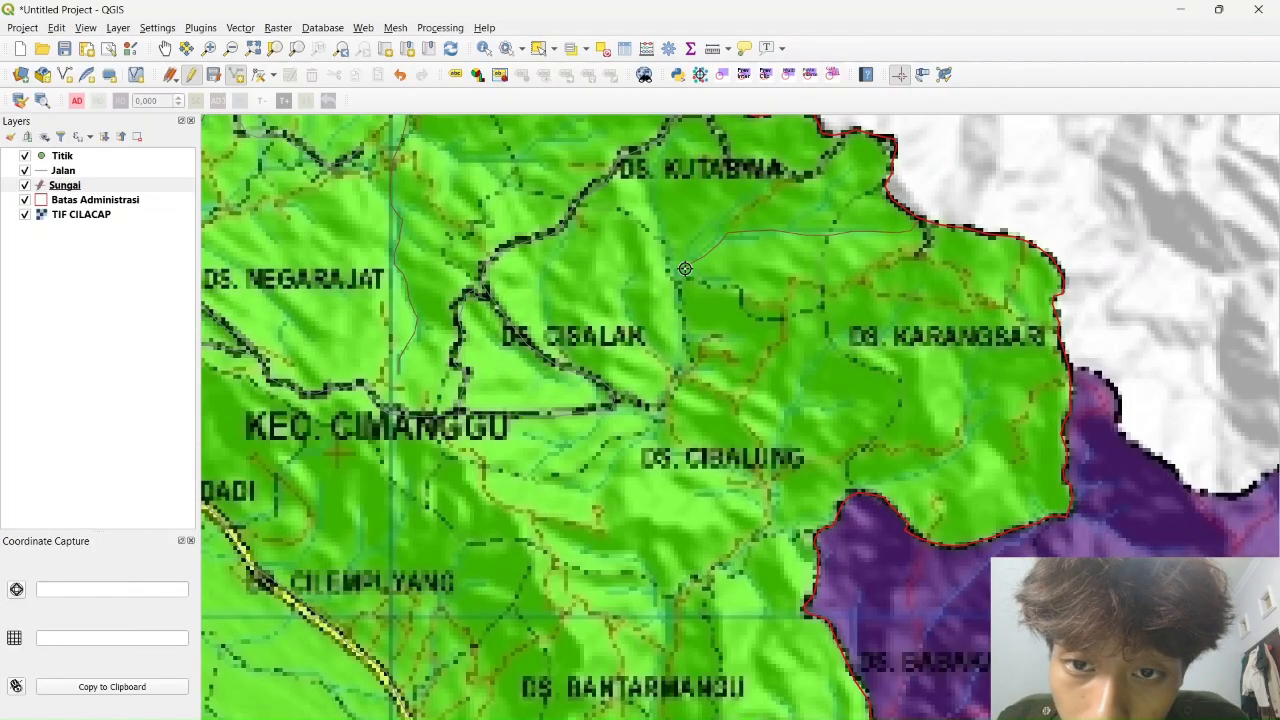
Trace a river line running northeast with Keterangan 'Sungai'
left_click(681, 270)
left_click(693, 238)
left_click(728, 211)
left_click(764, 196)
left_click(792, 186)
left_click(829, 162)
right_click(847, 135)
type("0")
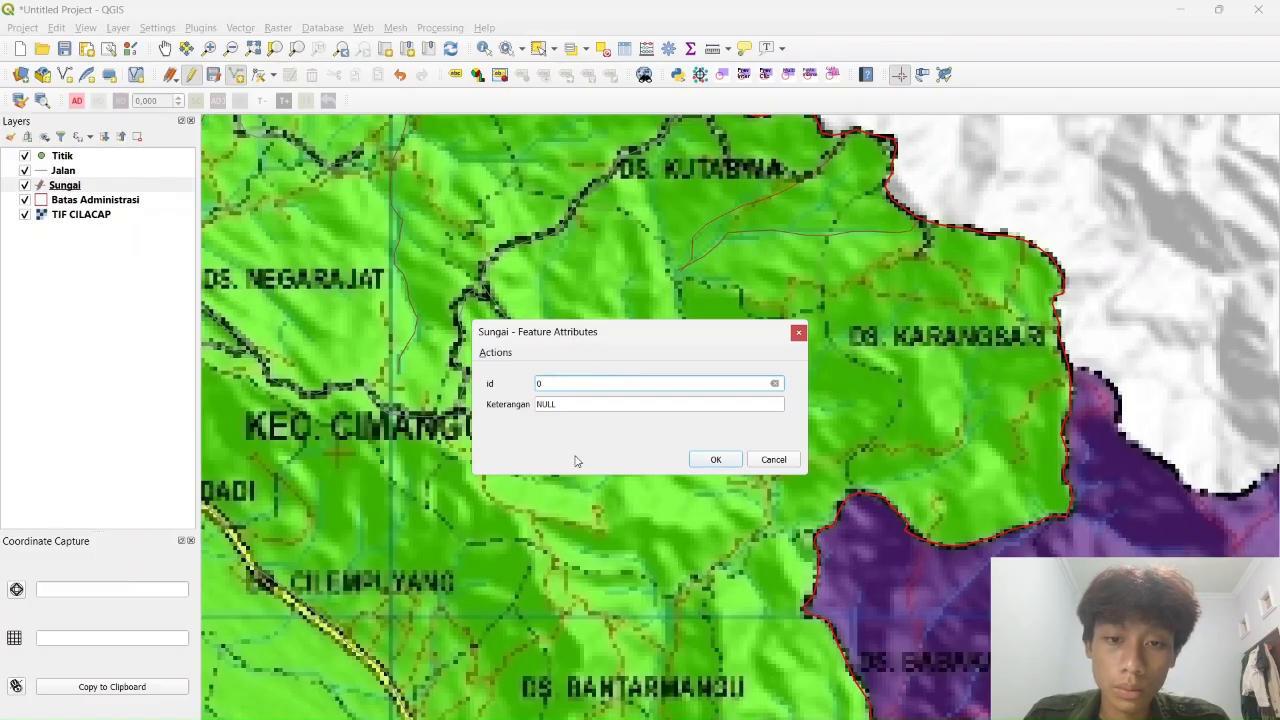
left_click(583, 406)
type("Sungai")
key("Return")
Trace a river line southwest from near Ds. Cibalak with Keterangan 'Sungai'
left_click(681, 270)
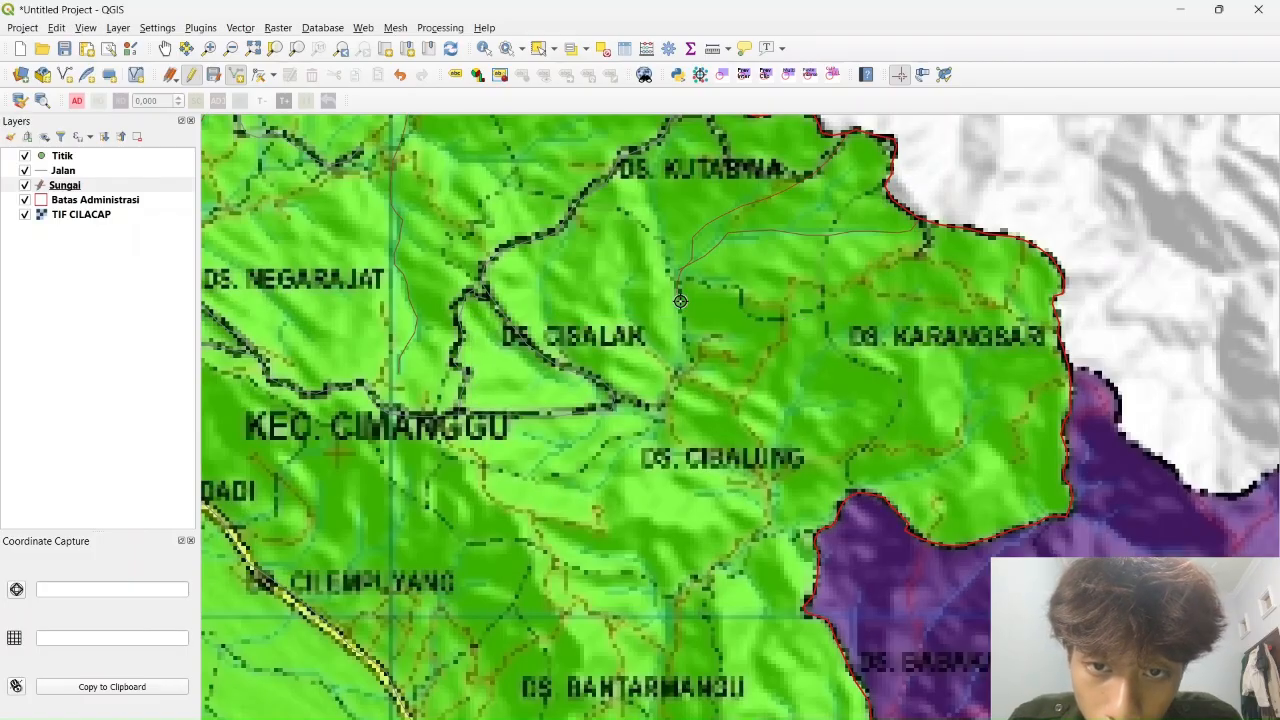
left_click(681, 347)
left_click(655, 431)
left_click(606, 476)
left_click(589, 487)
left_click(547, 478)
left_click(503, 467)
left_click(437, 431)
right_click(438, 419)
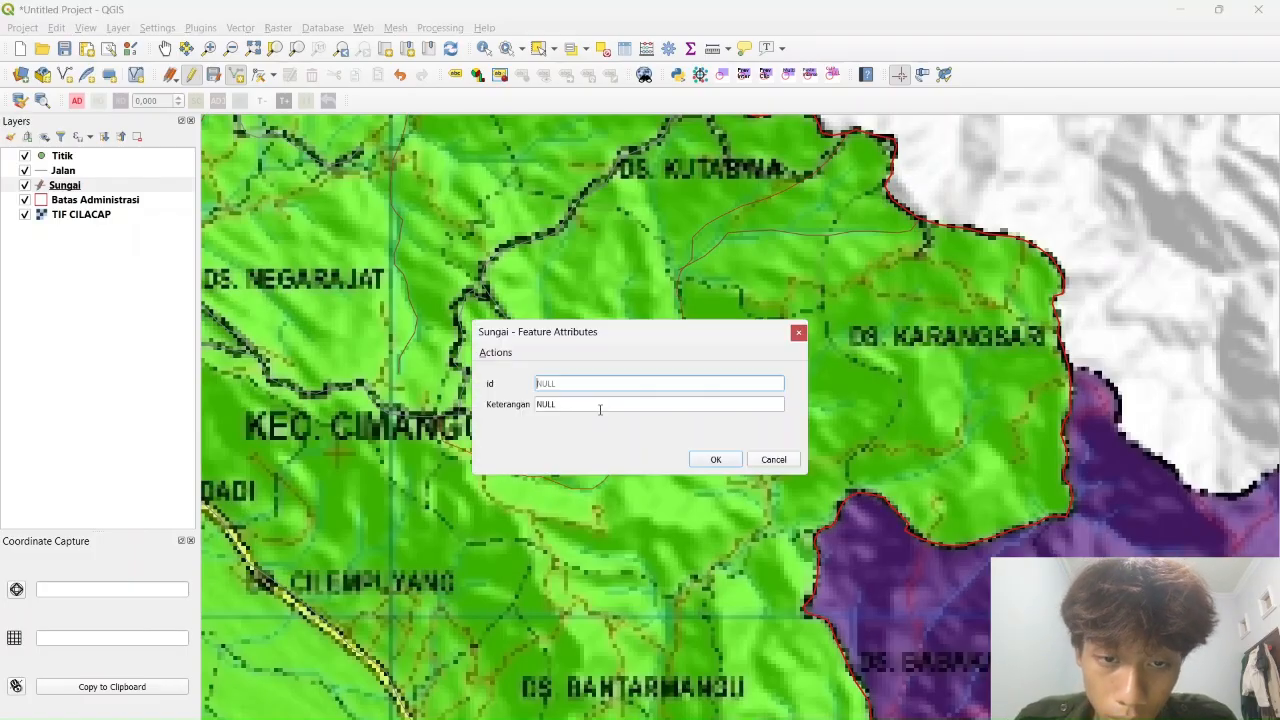
type("0")
key("Tab")
type("Sungai")
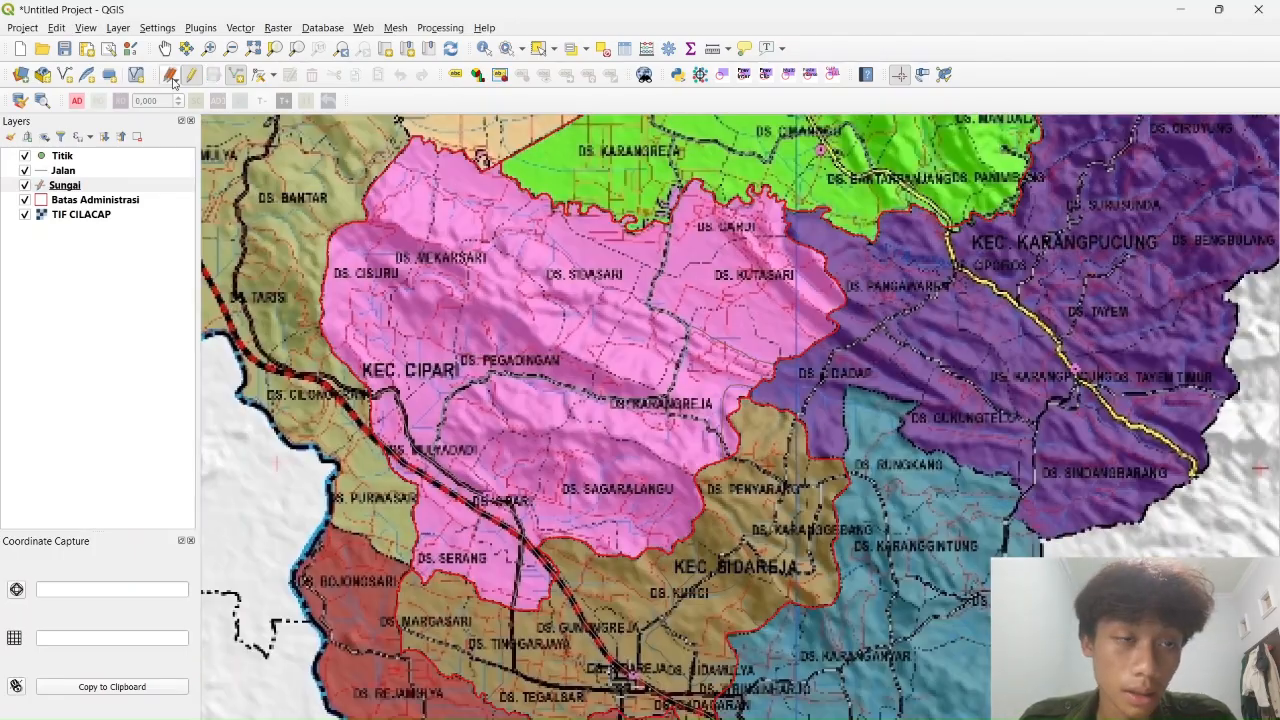
Stop editing the Sungai layer and select the Titik point layer over Cimanggu
left_click(193, 78)
scroll(846, 249, "up", 1)
left_click_drag(846, 249, 732, 636)
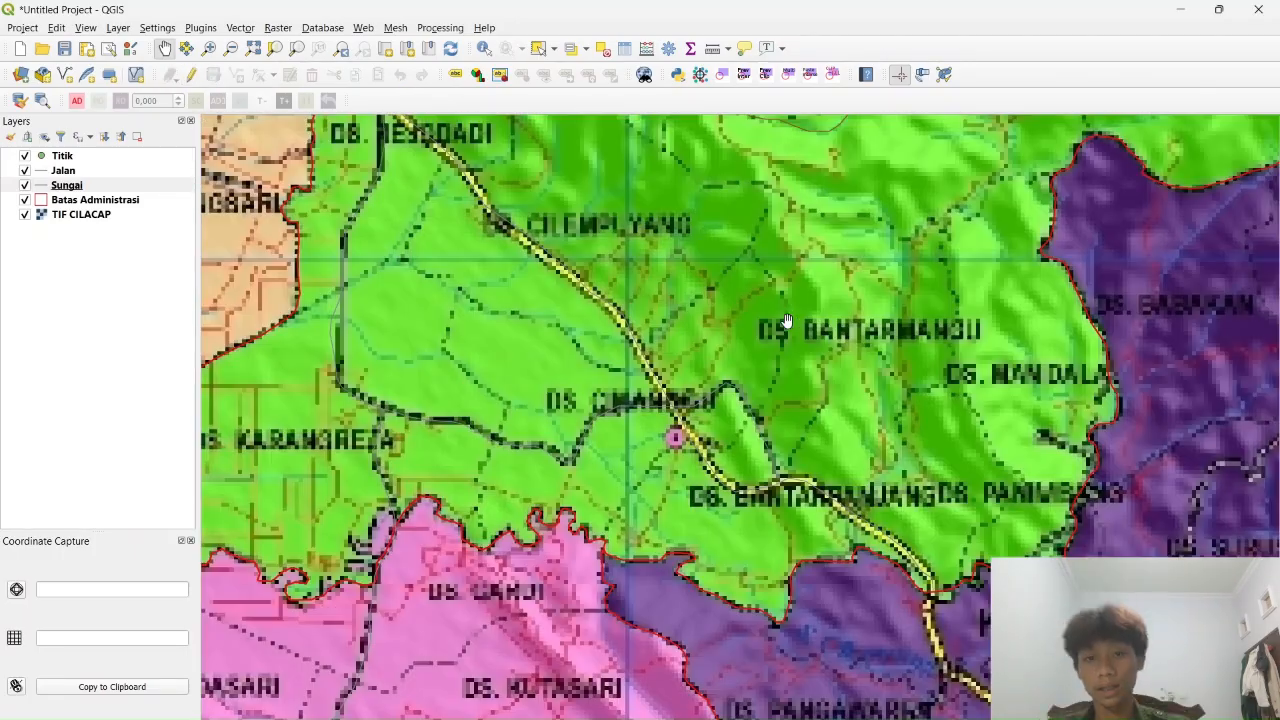
left_click_drag(777, 234, 721, 524)
left_click(62, 156)
Start editing the Titik layer and add a point near Ds. Karangreja
left_click(191, 74)
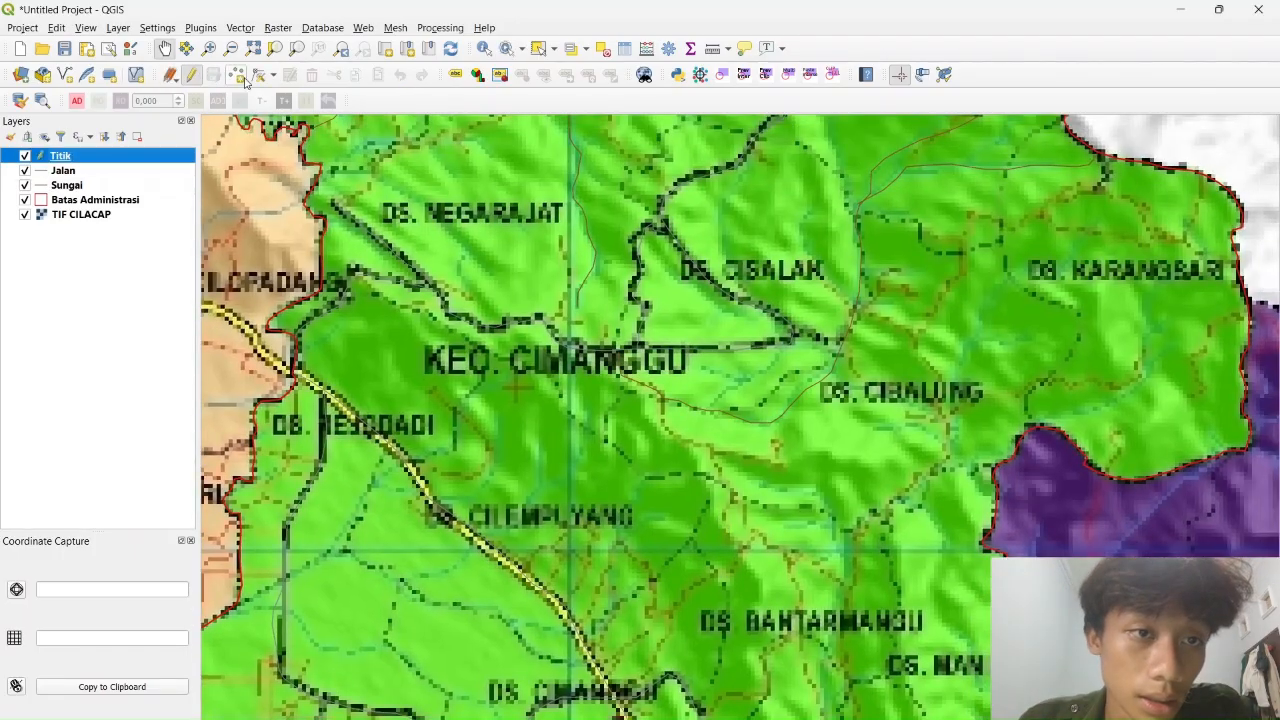
left_click(236, 74)
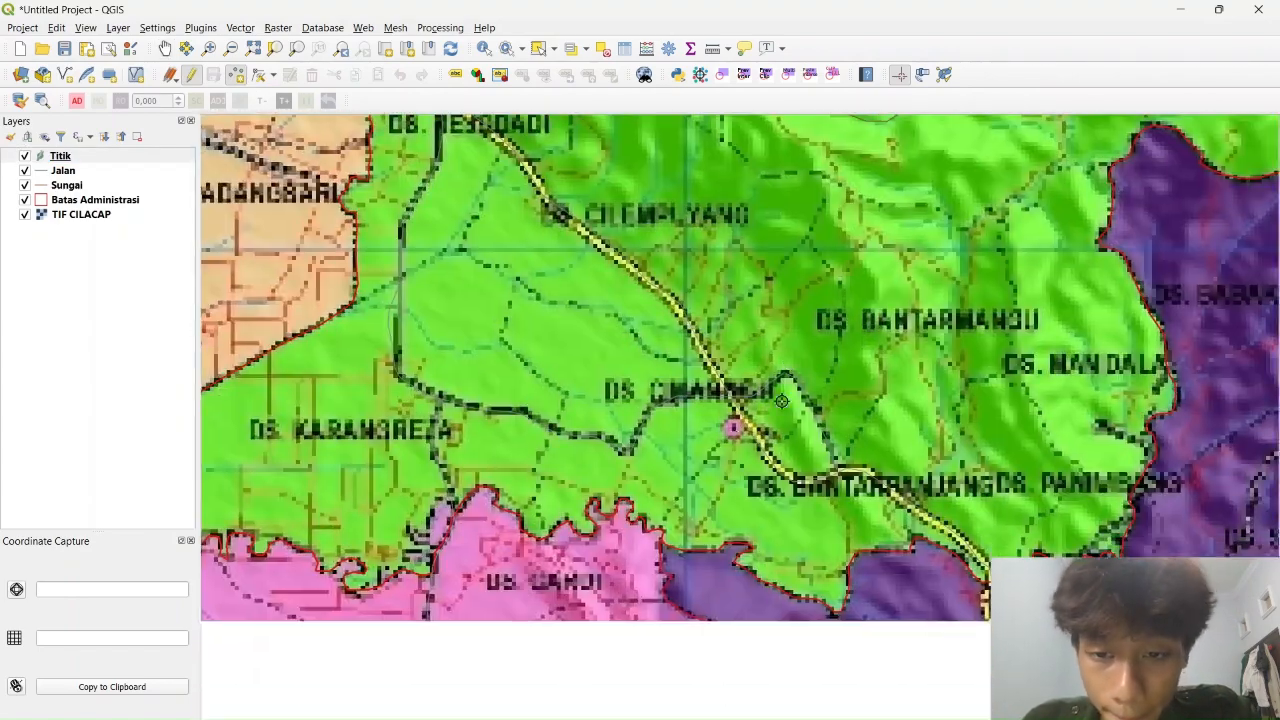
left_click(728, 423)
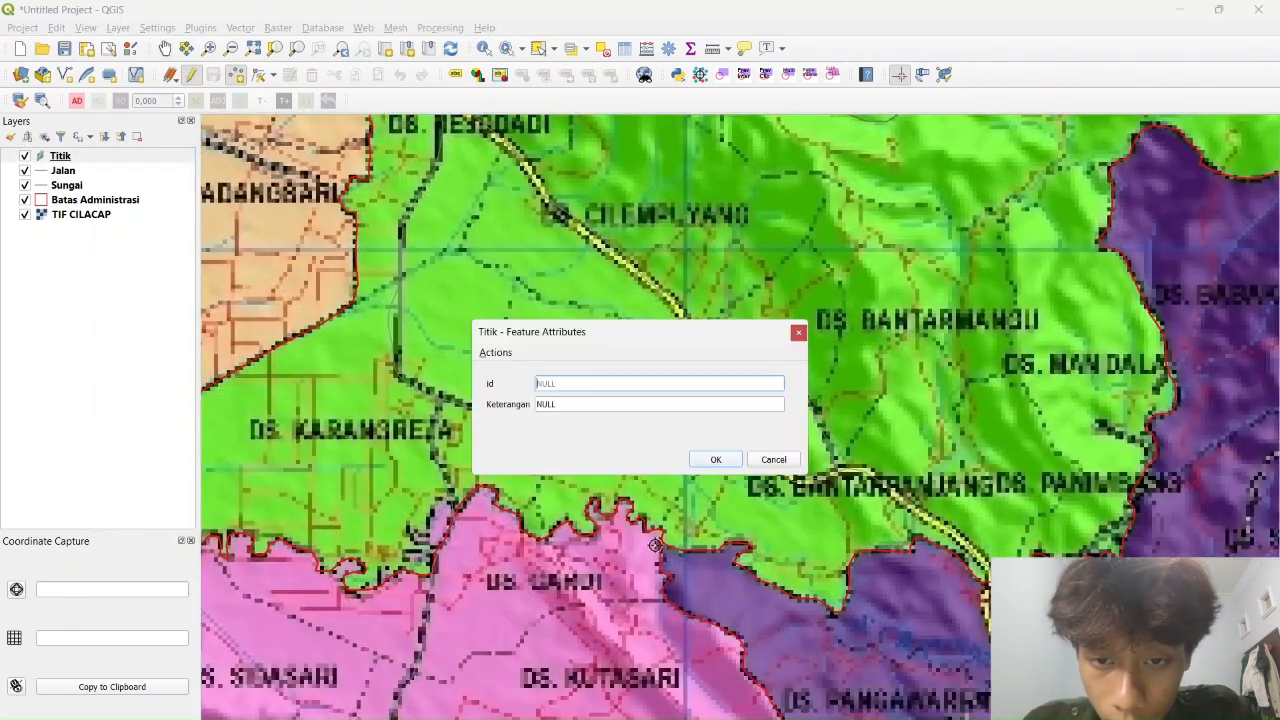
left_click(596, 406)
left_click(716, 459)
Add a point near Ds. Sidareja with id 0 and Keterangan 'Gereja'
left_click_drag(724, 440, 844, 208)
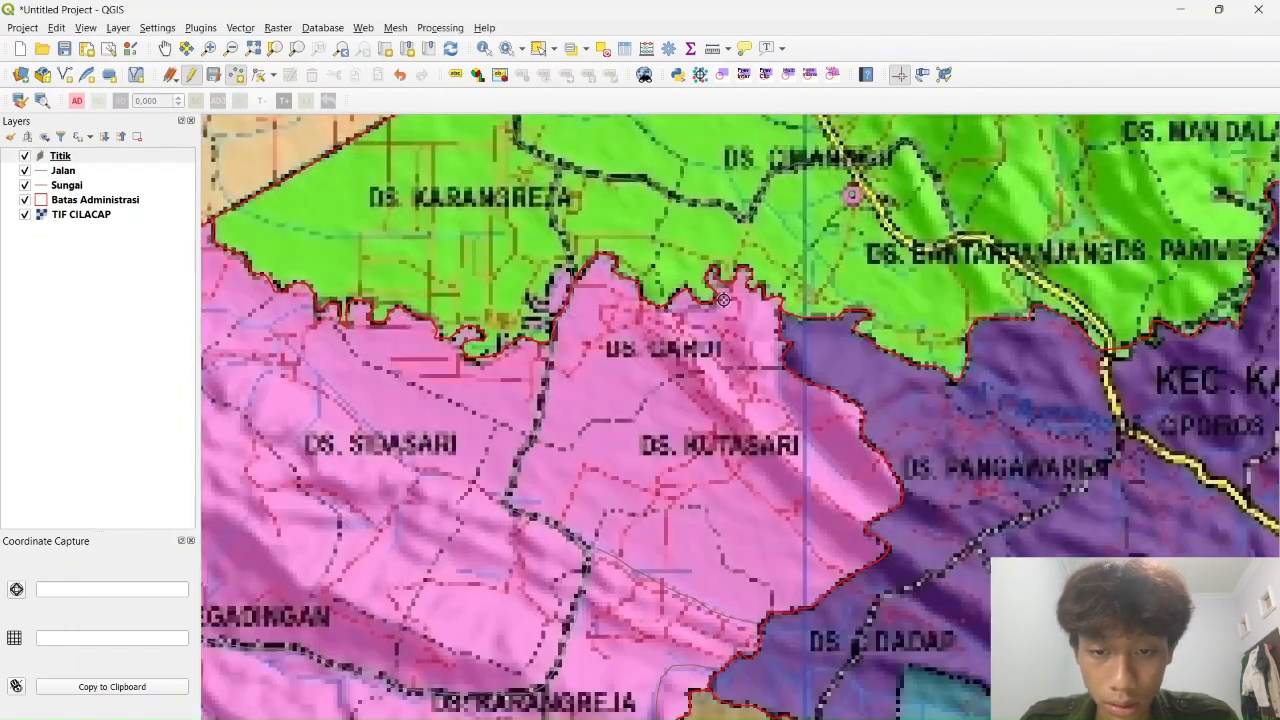
left_click_drag(375, 588, 729, 271)
left_click_drag(740, 590, 749, 270)
left_click_drag(839, 609, 802, 509)
left_click(802, 509)
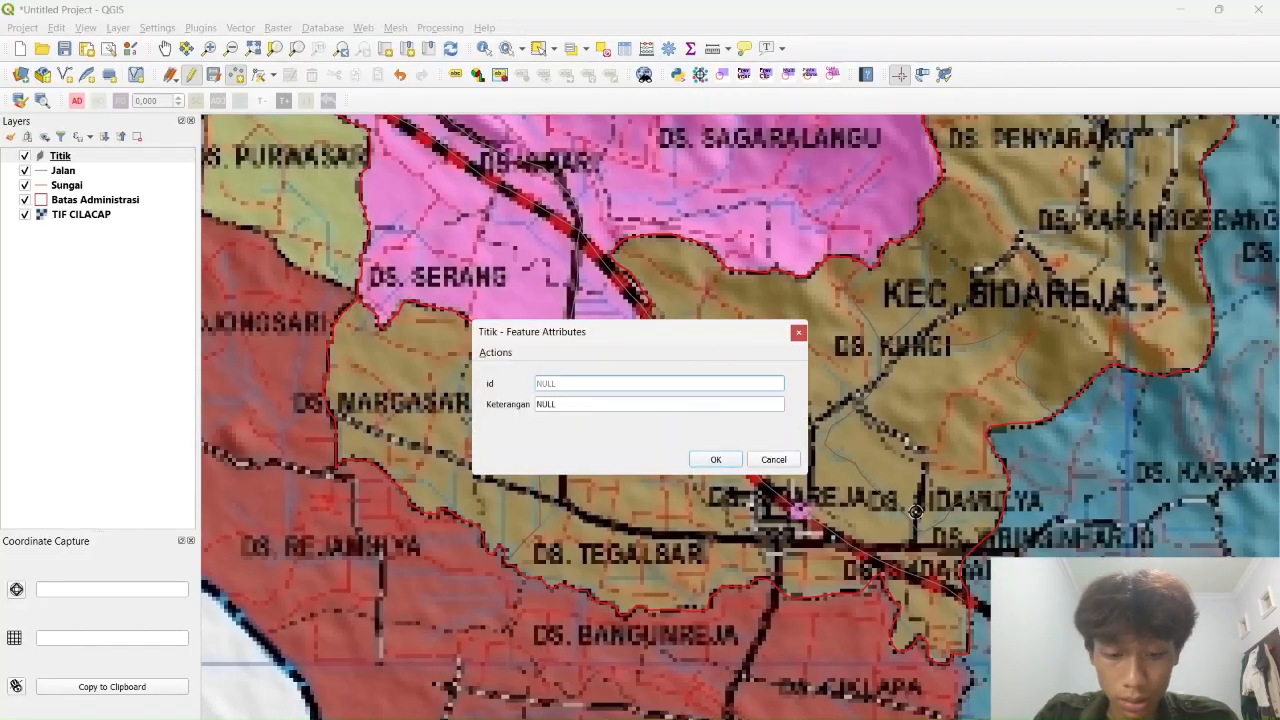
type("0")
left_click(613, 402)
type("Gereja")
left_click(704, 464)
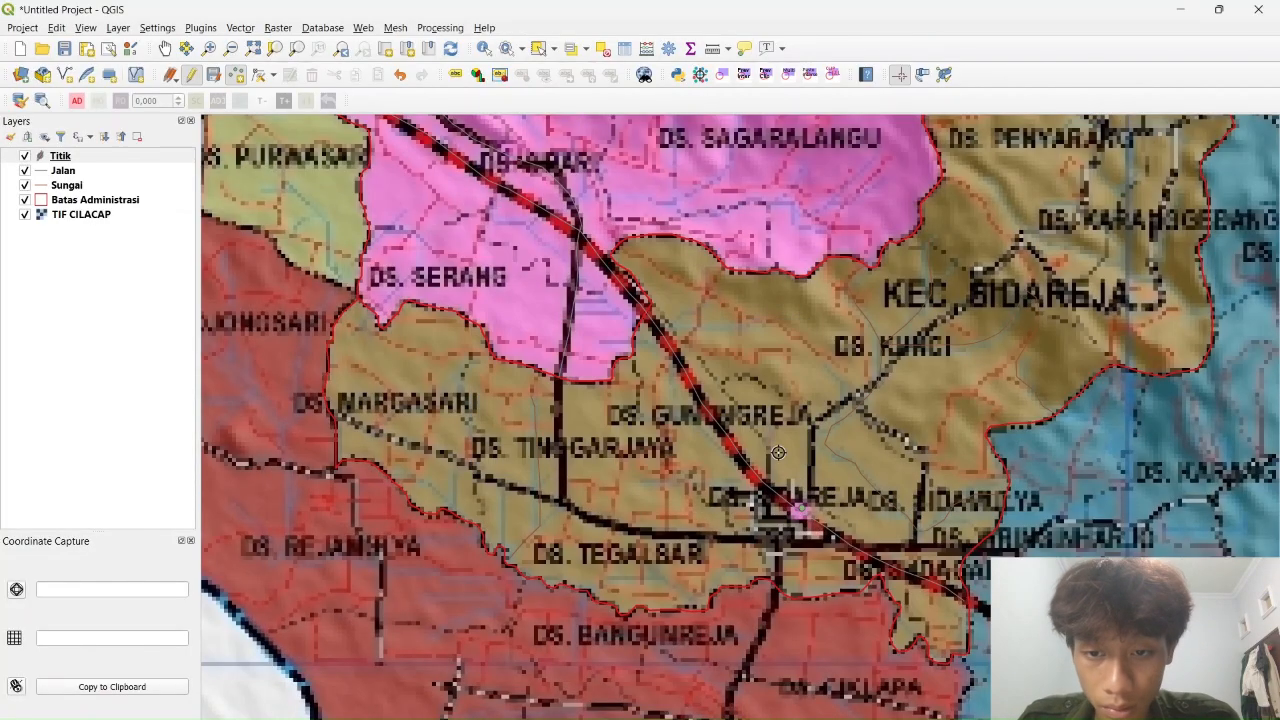
Add a 'Kantor' point in Kec. Cipari, then stop editing the Titik layer
left_click_drag(944, 324, 830, 470)
left_click_drag(780, 200, 840, 594)
left_click_drag(811, 392, 945, 532)
left_click_drag(1092, 502, 689, 455)
left_click_drag(463, 649, 971, 419)
left_click(629, 436)
left_click(624, 405)
type("Kantor Kecamatan")
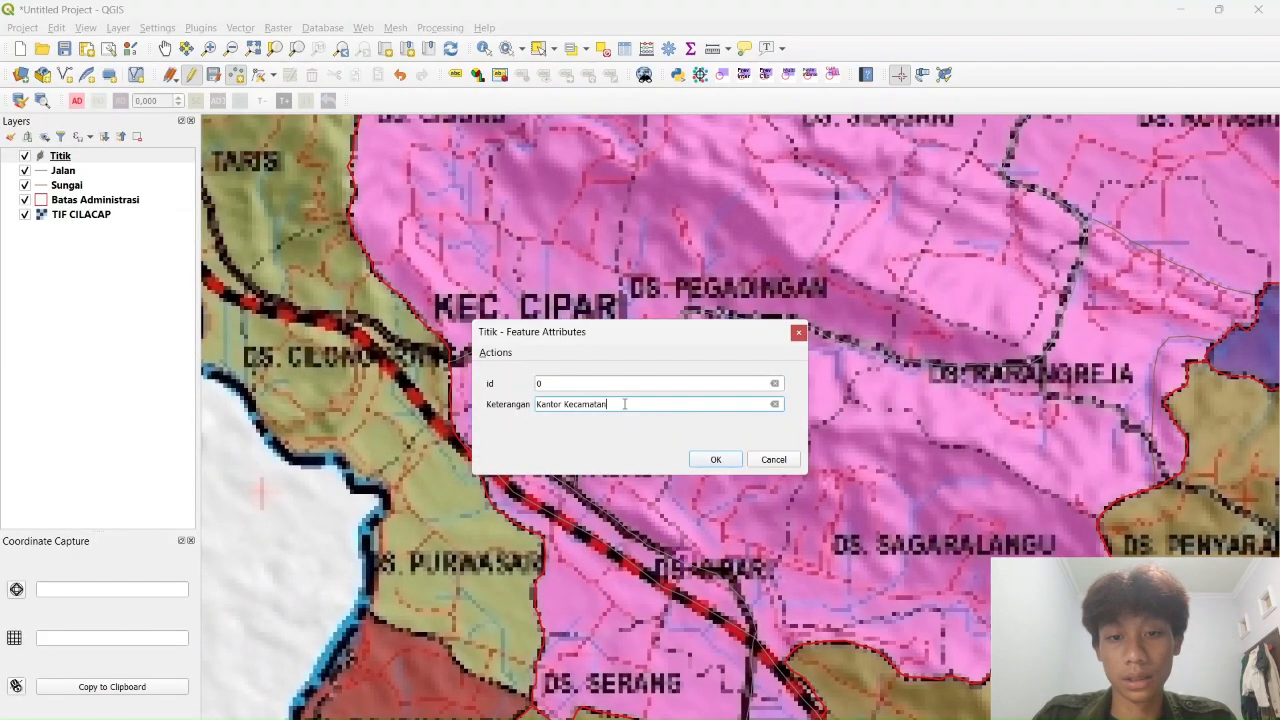
left_click(715, 460)
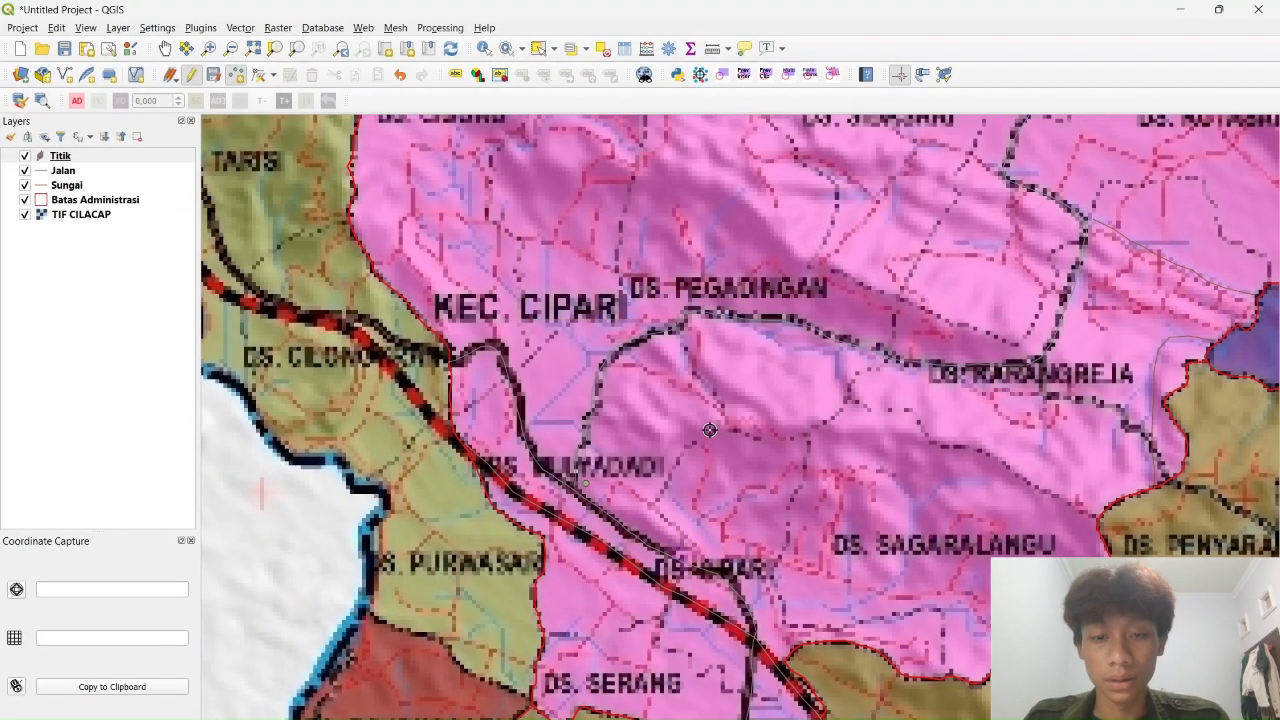
left_click(191, 74)
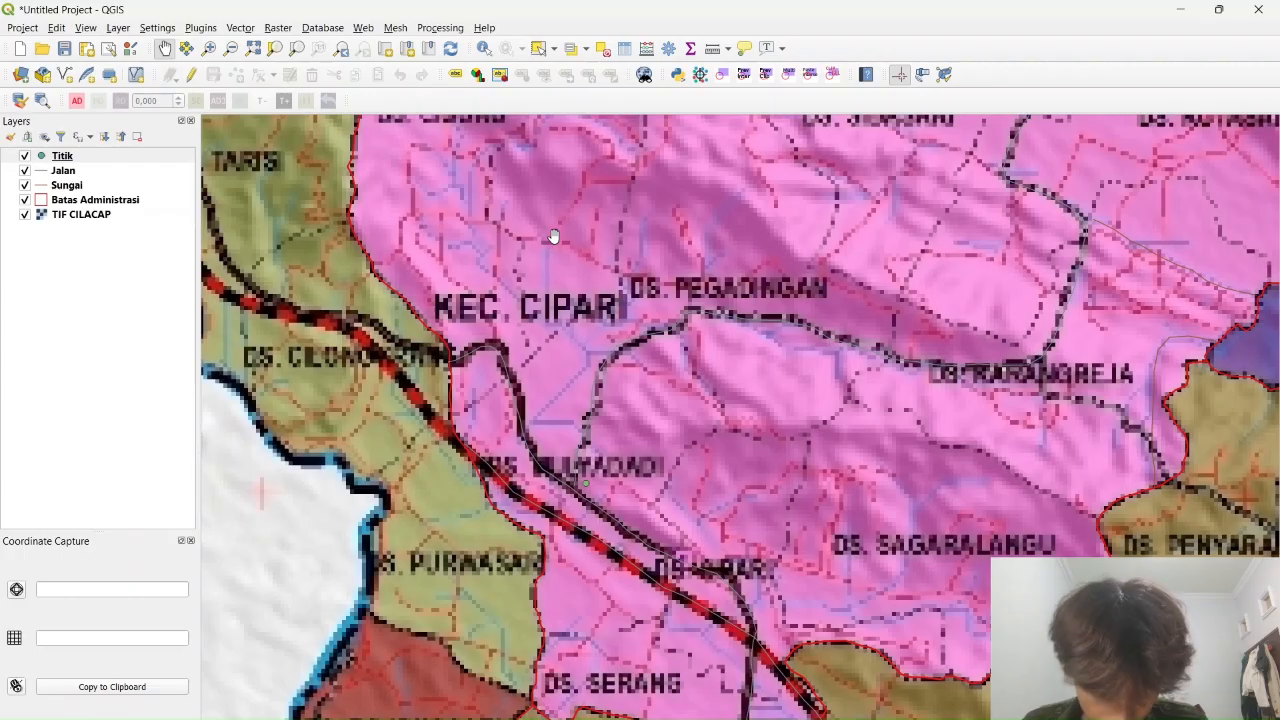
left_click_drag(834, 261, 500, 718)
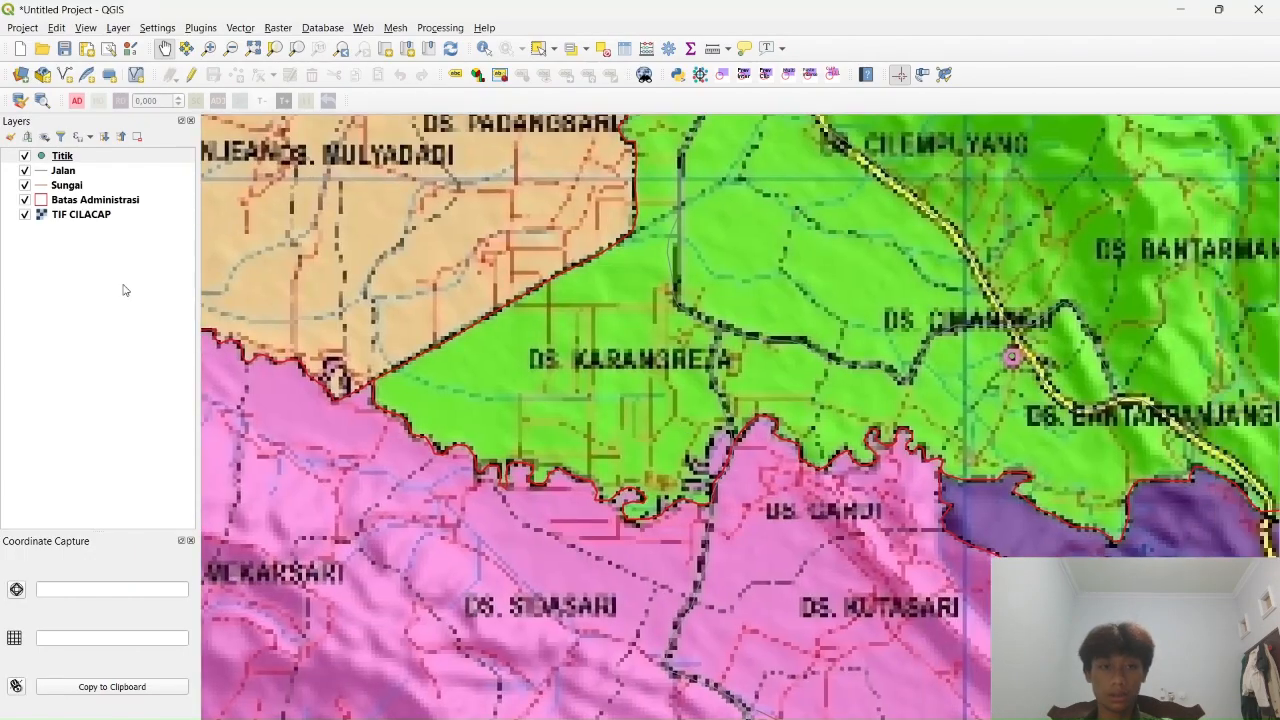
Open the Batas Administrasi layer's attribute table with F6 and switch on editing mode
right_click(100, 201)
key("F6")
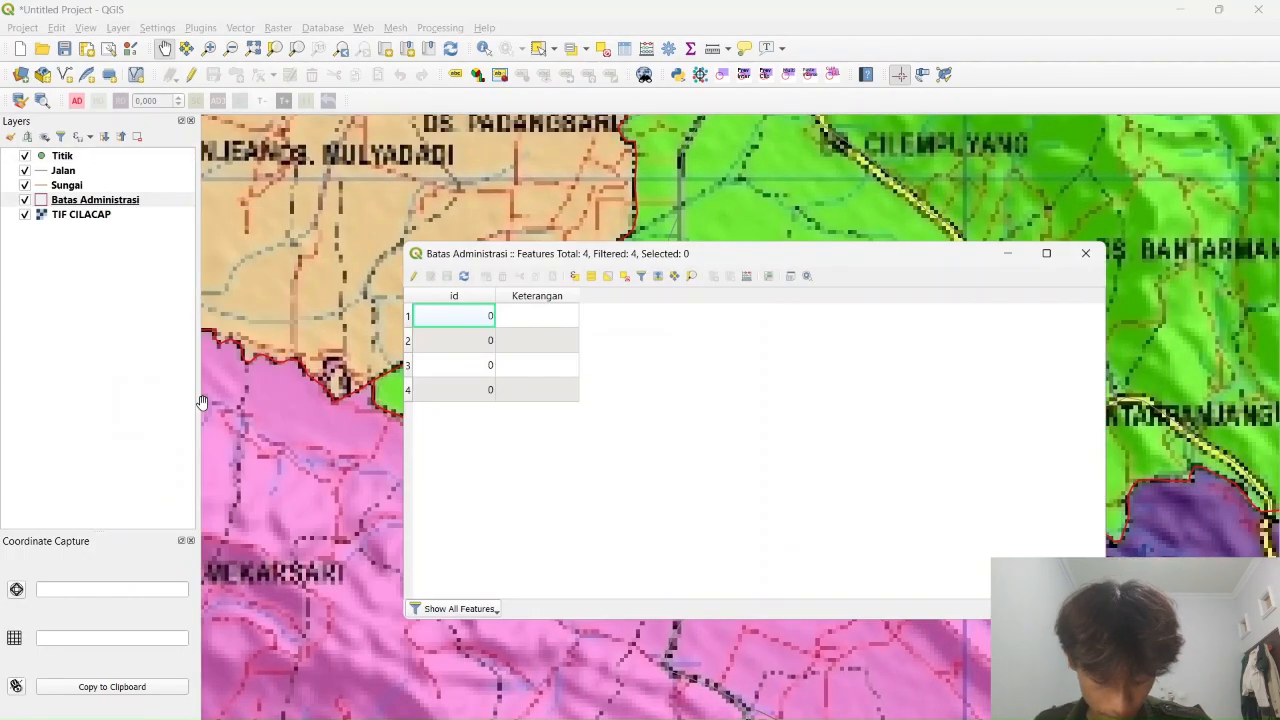
left_click(413, 278)
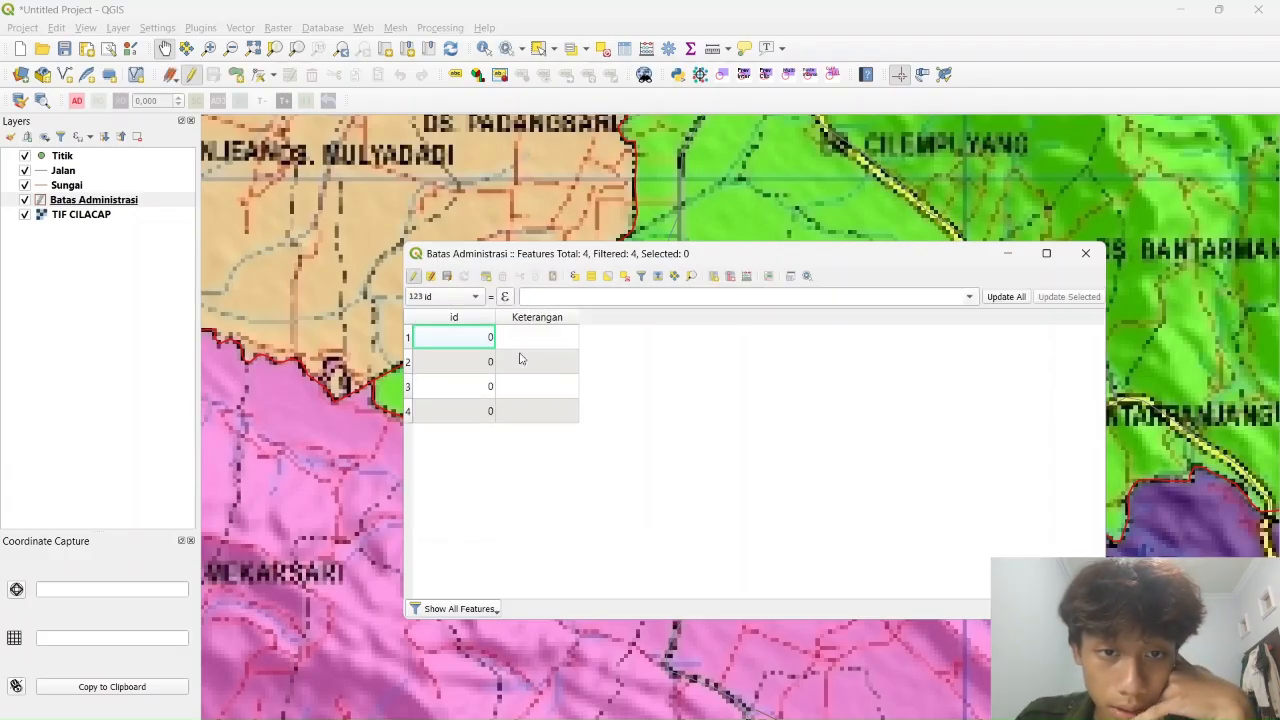
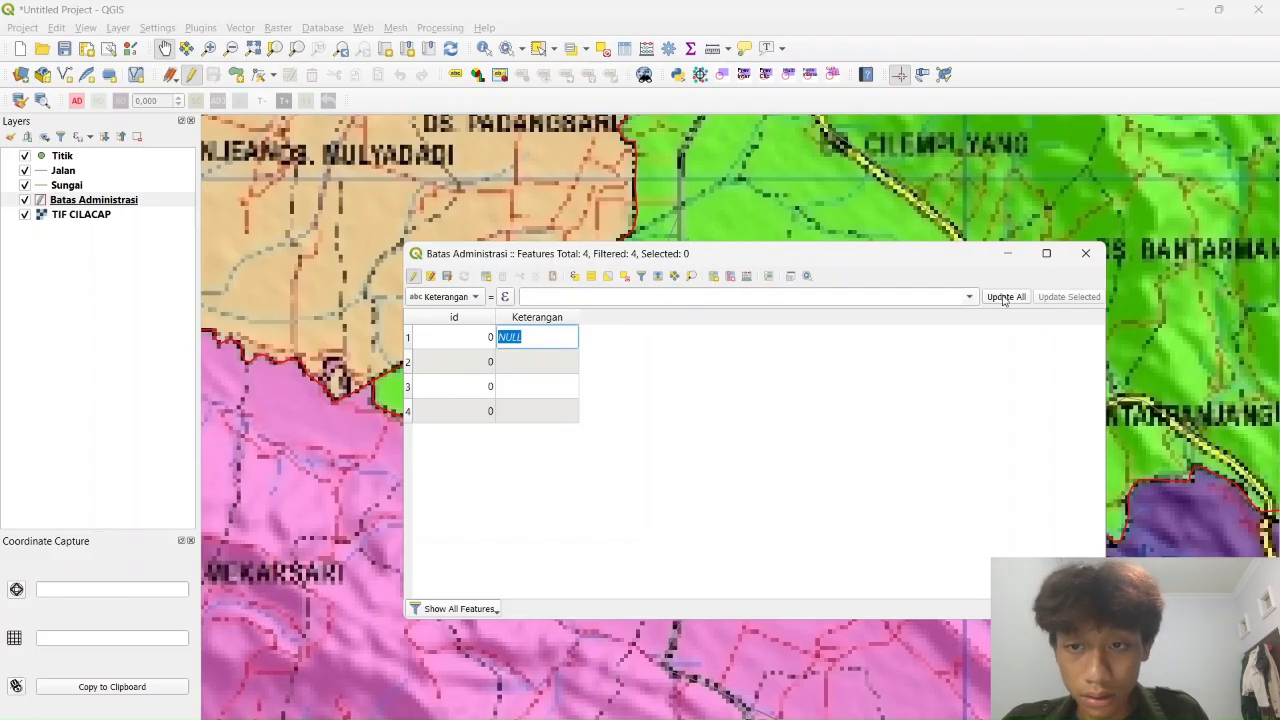
Start editing the first feature's Keterangan and move the attribute table clear of the map
left_click(969, 297)
left_click(845, 338)
double_click(562, 338)
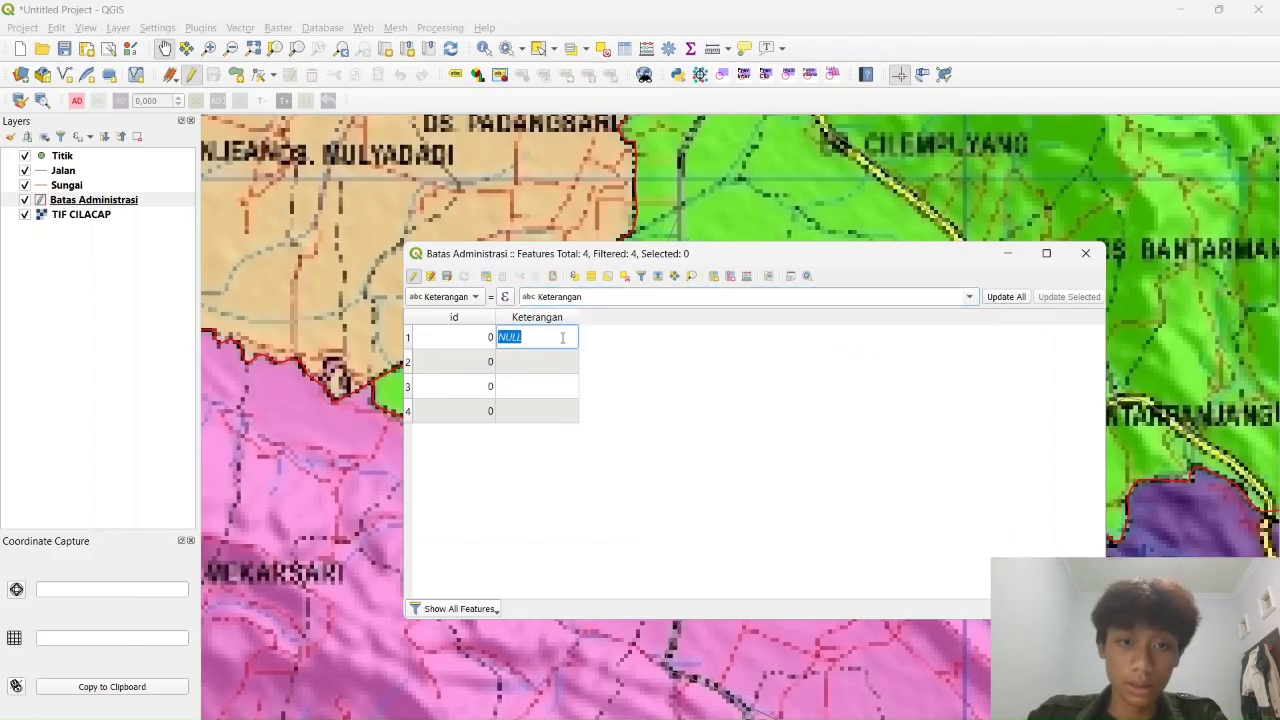
left_click(408, 338)
scroll(760, 178, "down", 3)
scroll(808, 177, "up", 1)
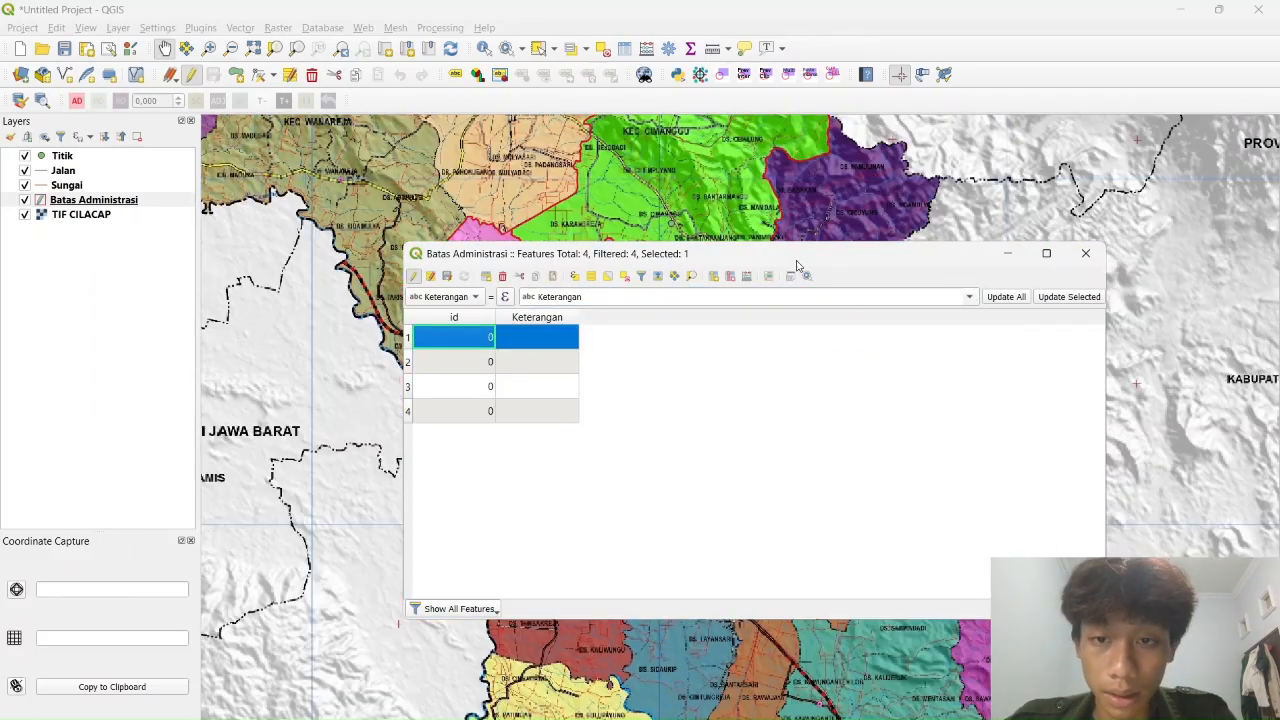
left_click_drag(786, 257, 997, 219)
left_click(617, 326)
left_click_drag(545, 325, 377, 435)
key("alt+Tab")
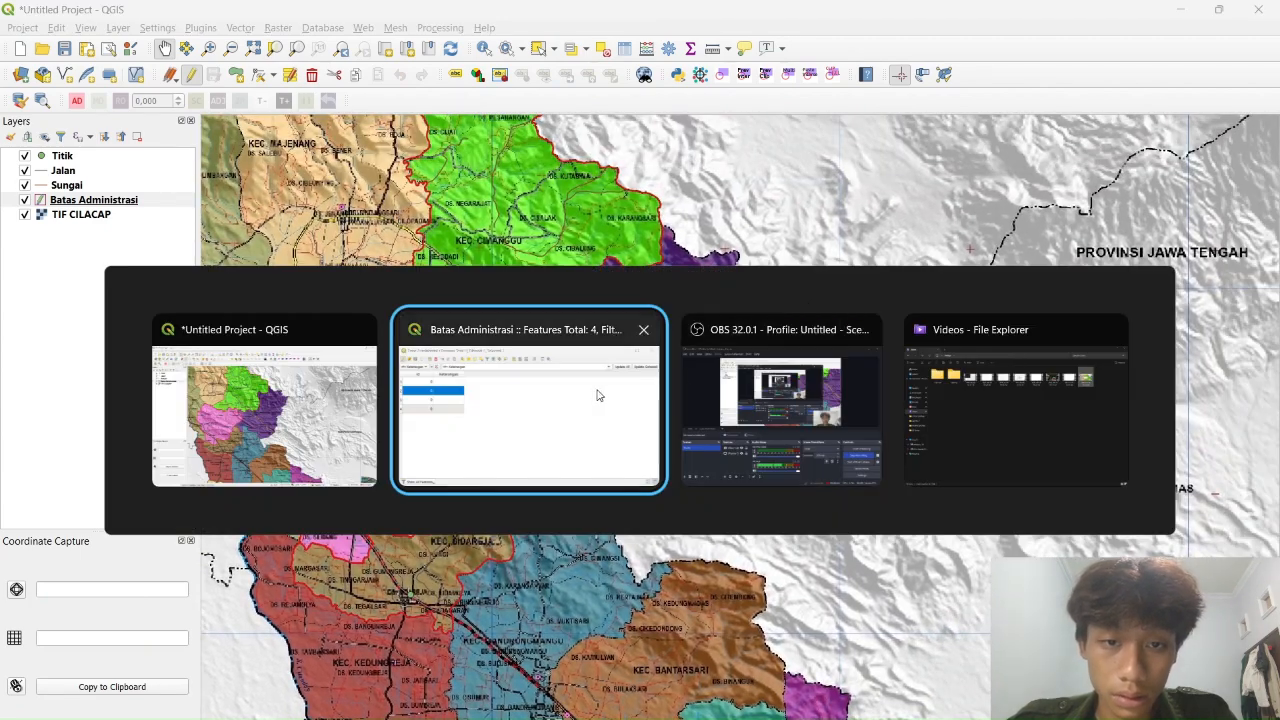
Select each of the four Batas Administrasi features in turn to locate its area on the map
left_click(617, 356)
left_click(618, 324)
left_click(618, 299)
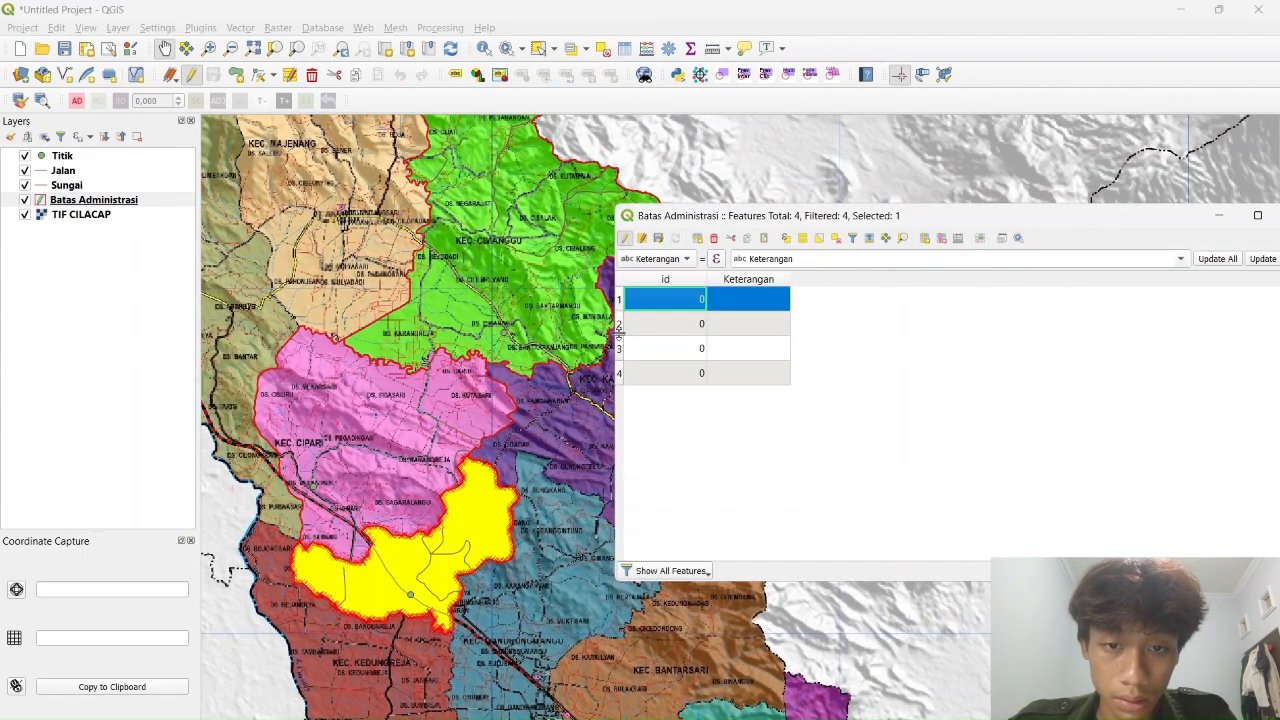
left_click(619, 324)
left_click(620, 353)
left_click(619, 327)
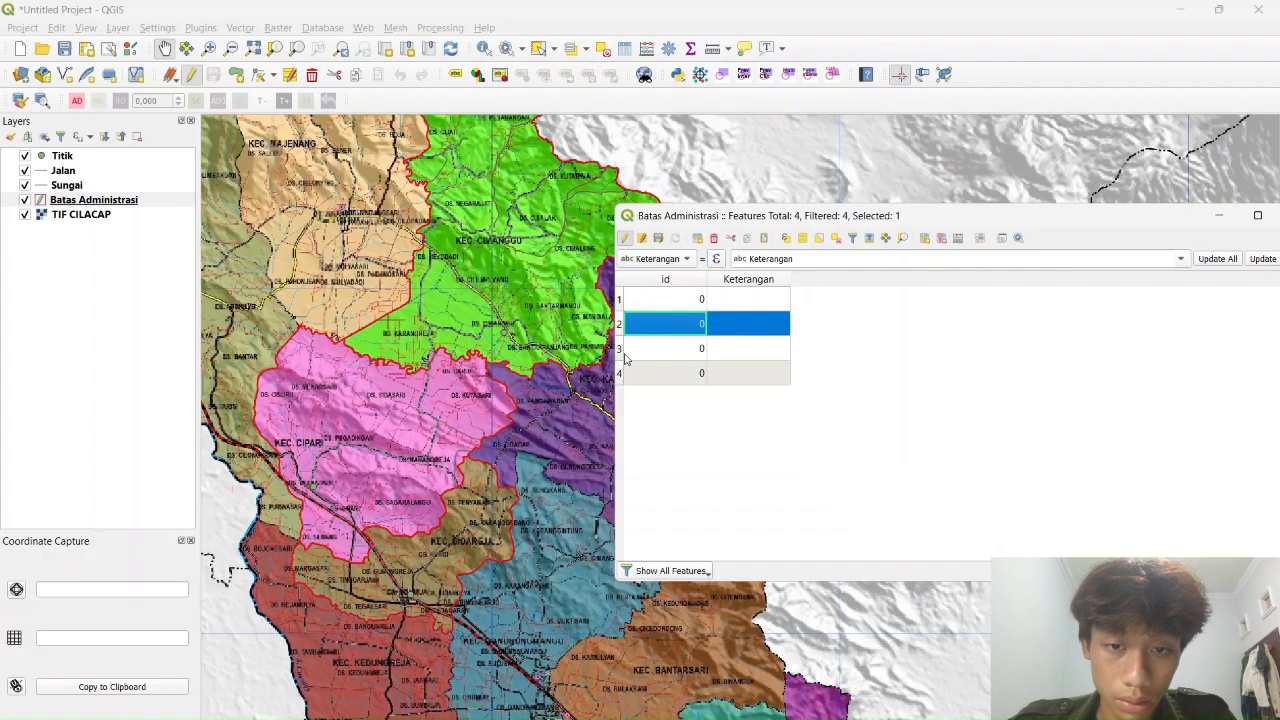
left_click(620, 374)
left_click(619, 324)
left_click(620, 350)
left_click(619, 325)
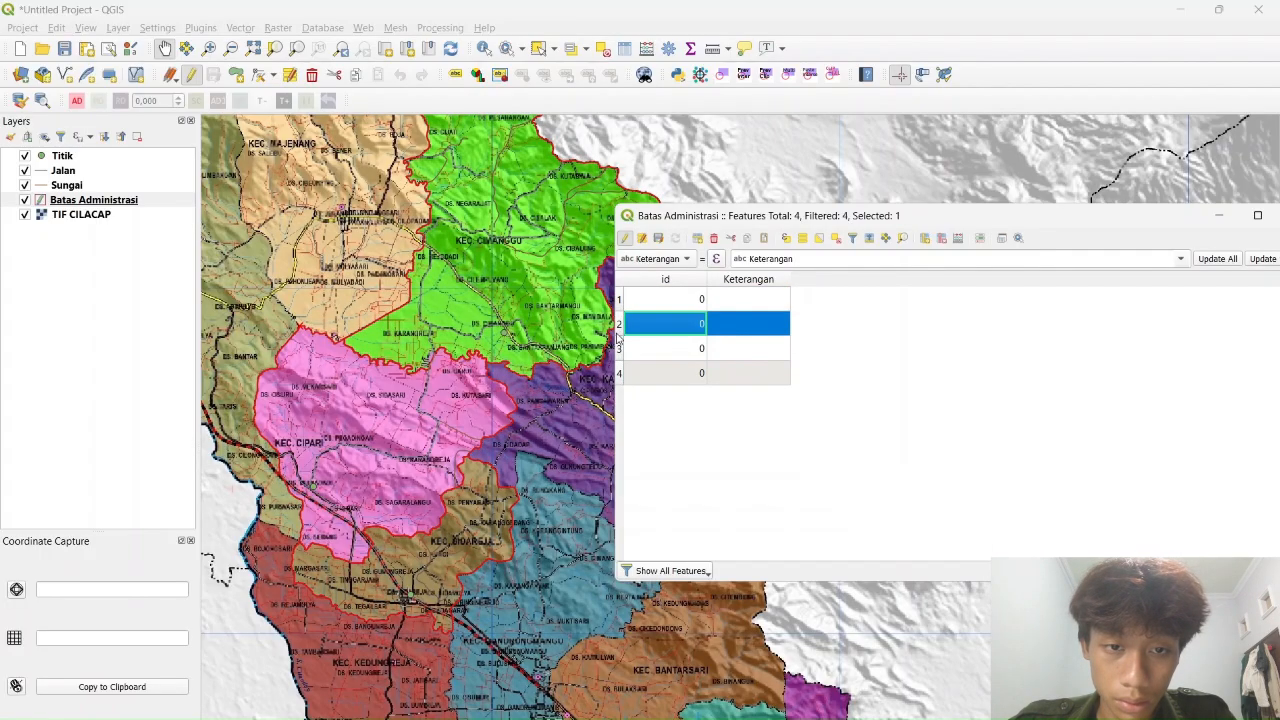
double_click(621, 376)
left_click(619, 348)
left_click(619, 300)
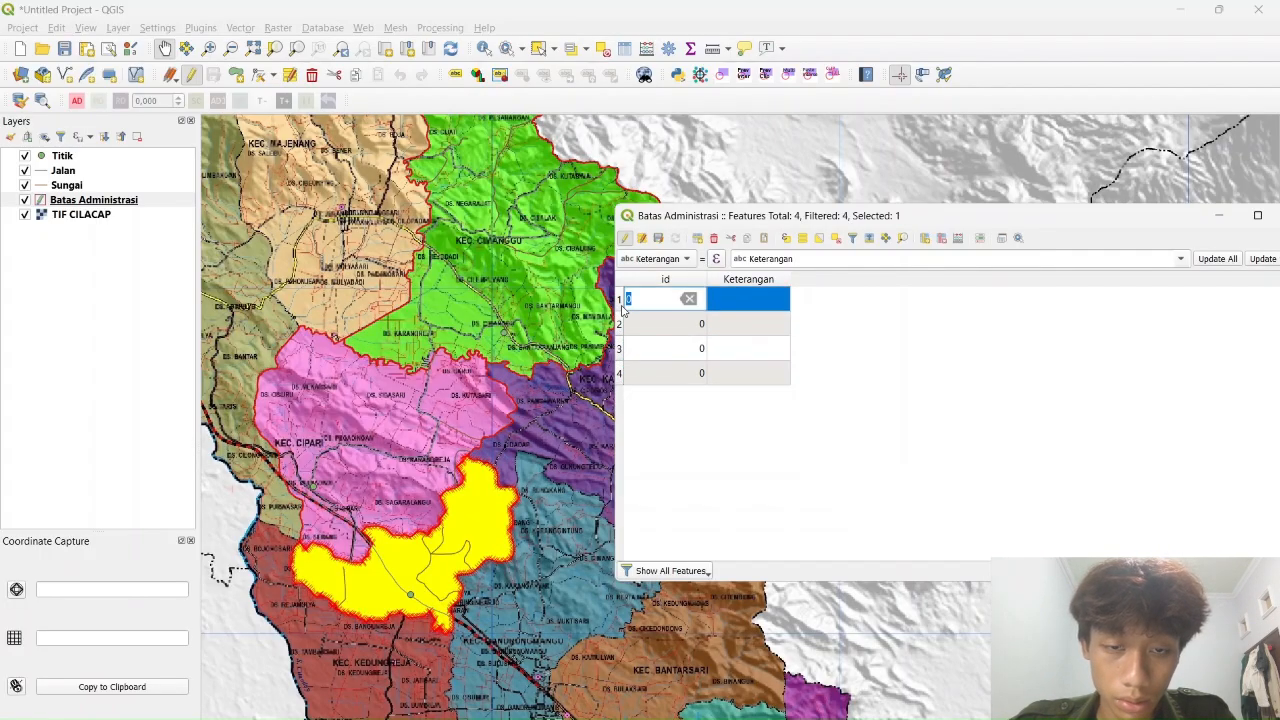
Enter Keterangan values Hutan, Pemukiman, Pemukiman and Lada for the four features
double_click(731, 299)
type("Hutan")
double_click(735, 324)
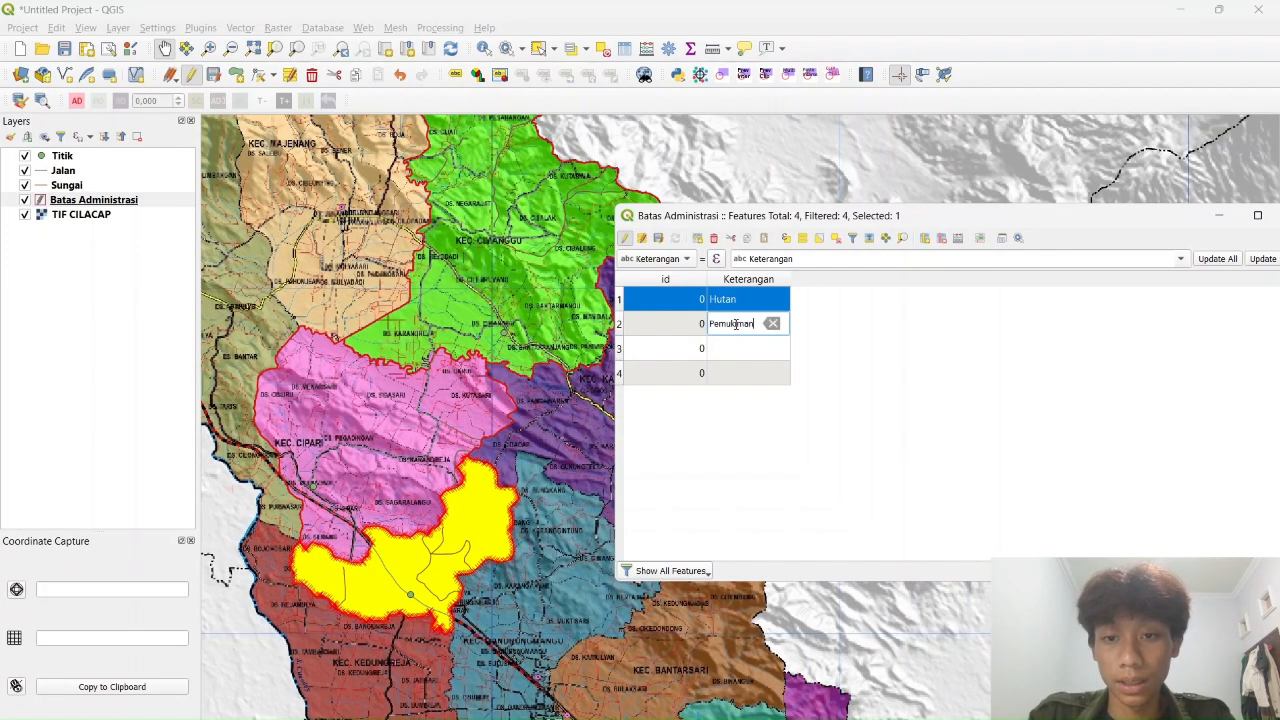
type("Pemukiman")
double_click(735, 348)
type("Pemukiman")
double_click(746, 373)
type("Ladang")
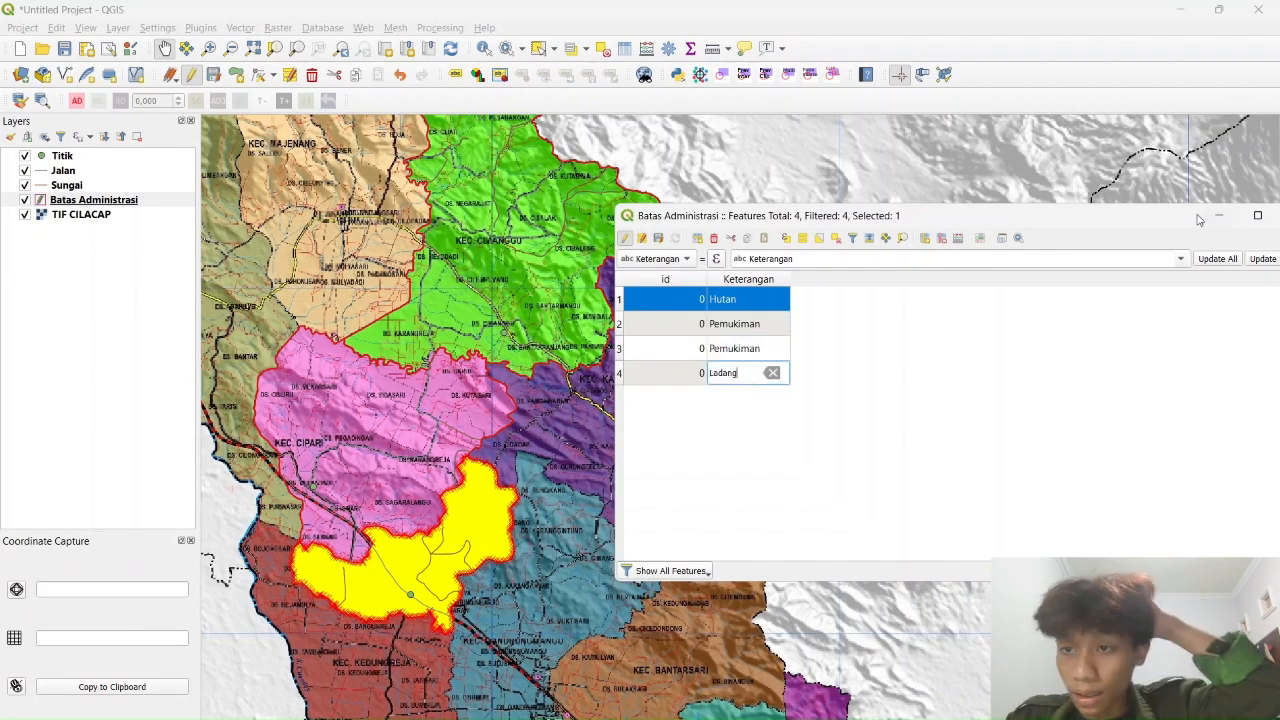
Correct the Keterangan entries so the first feature reads 'Ladang'
left_click_drag(1150, 212, 1037, 200)
left_click(1098, 246)
double_click(636, 288)
left_click(508, 289)
double_click(649, 286)
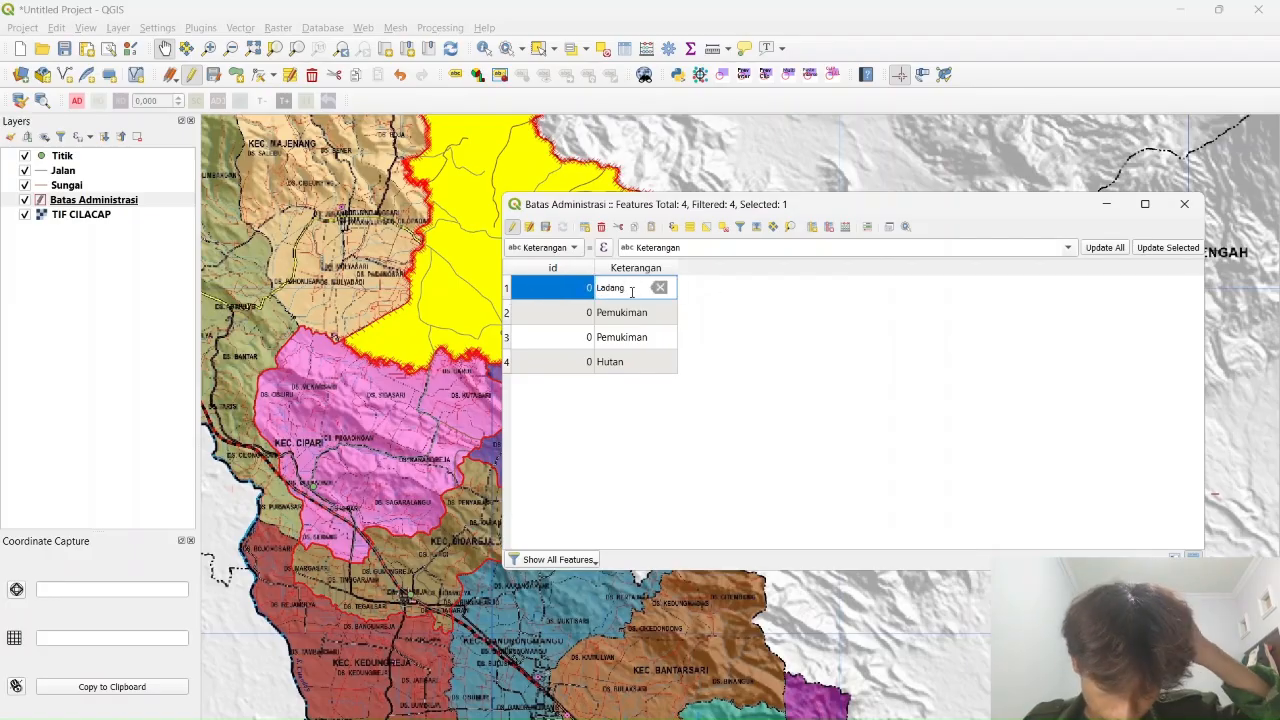
Save the attribute edits, close the table and deselect all features
left_click(545, 227)
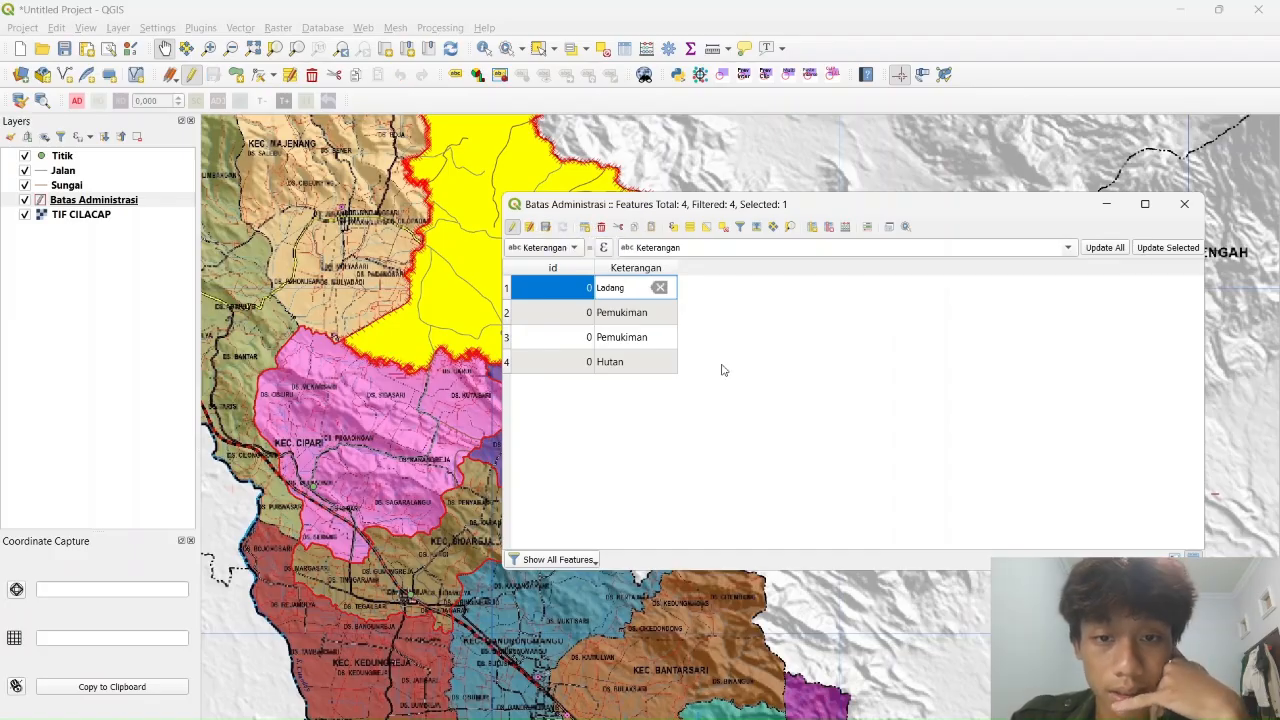
left_click(1184, 207)
left_click_drag(571, 253, 704, 318)
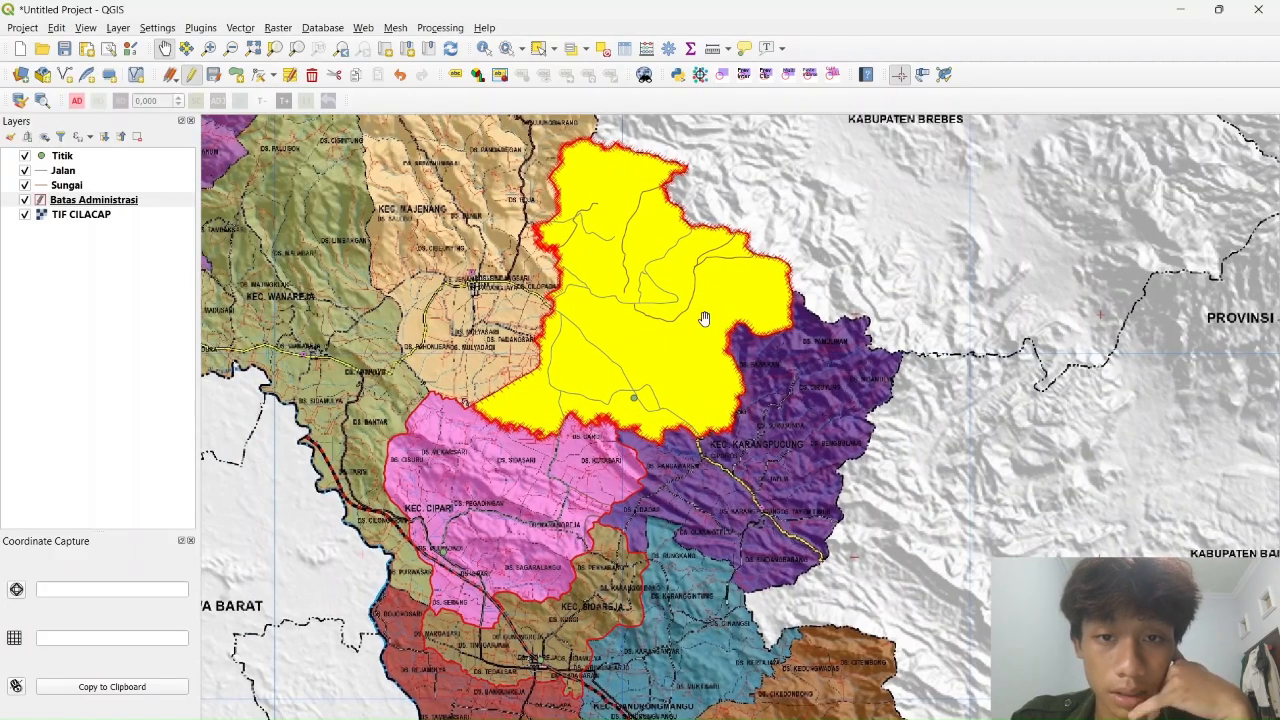
left_click(606, 50)
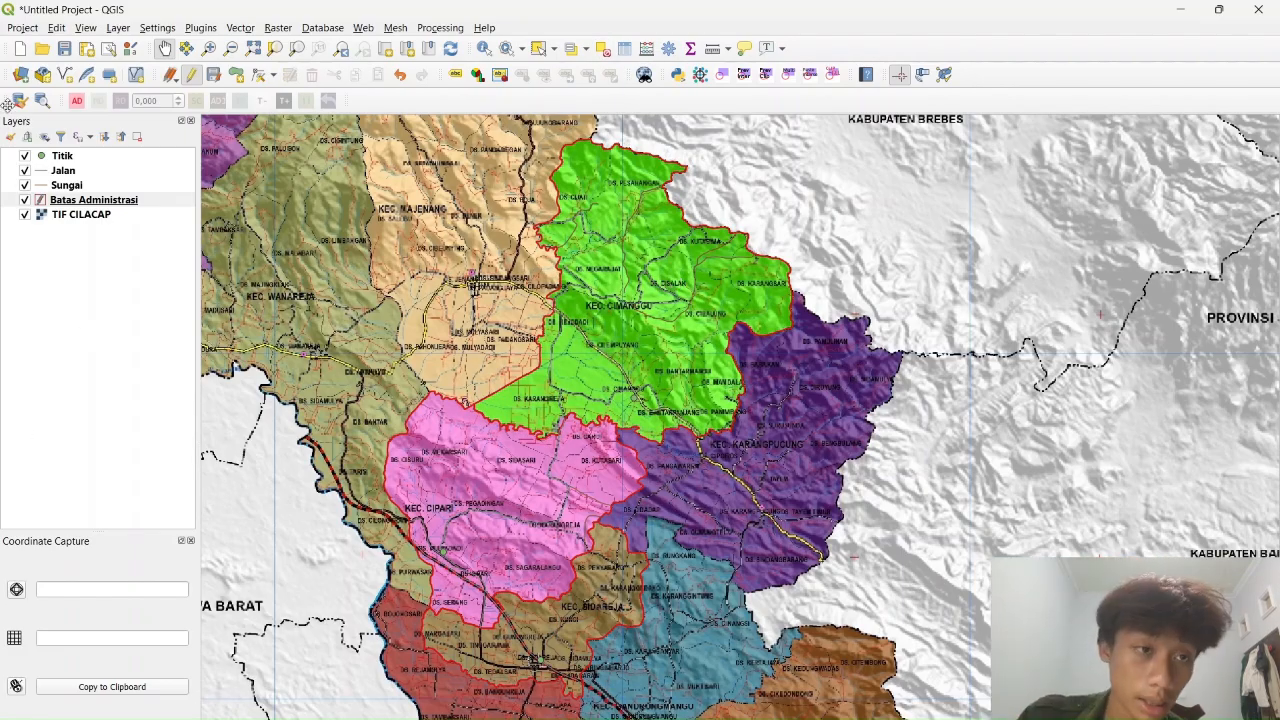
right_click(80, 199)
Set Batas Administrasi symbology to Categorized on Keterangan and classify its values
left_click(200, 592)
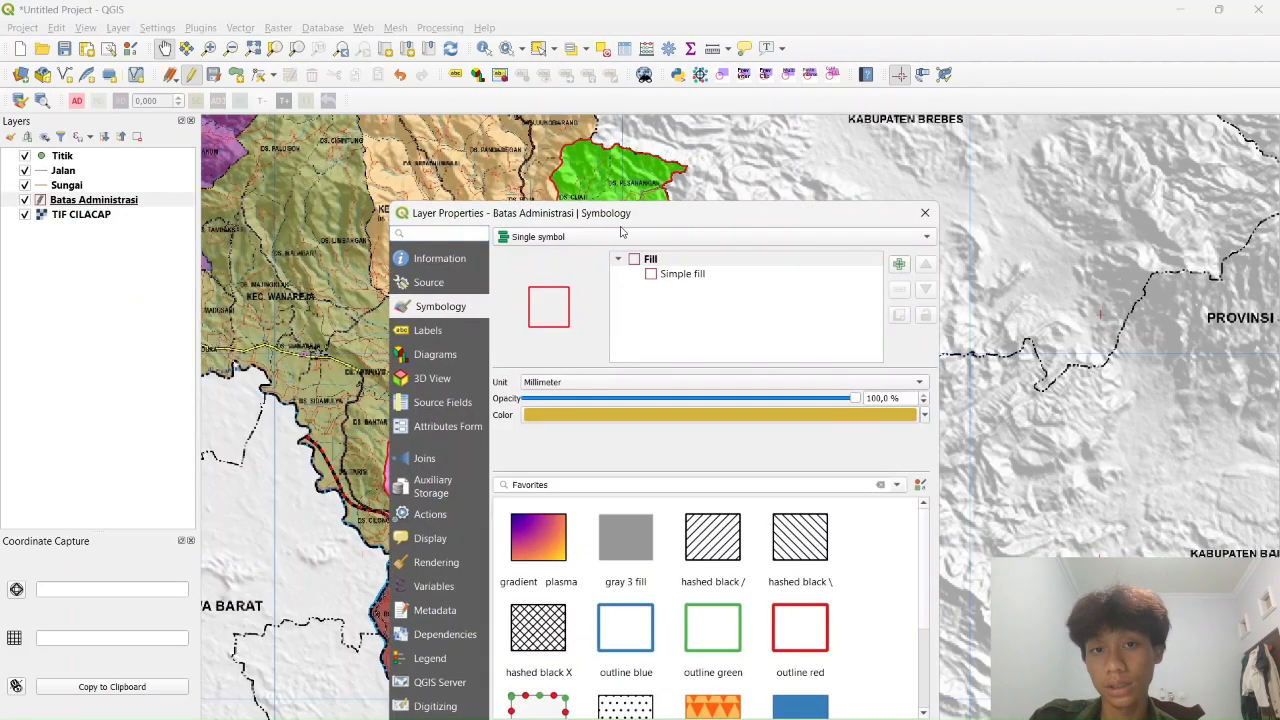
left_click(567, 237)
left_click(571, 268)
left_click(561, 238)
left_click(562, 221)
left_click(903, 261)
left_click(648, 303)
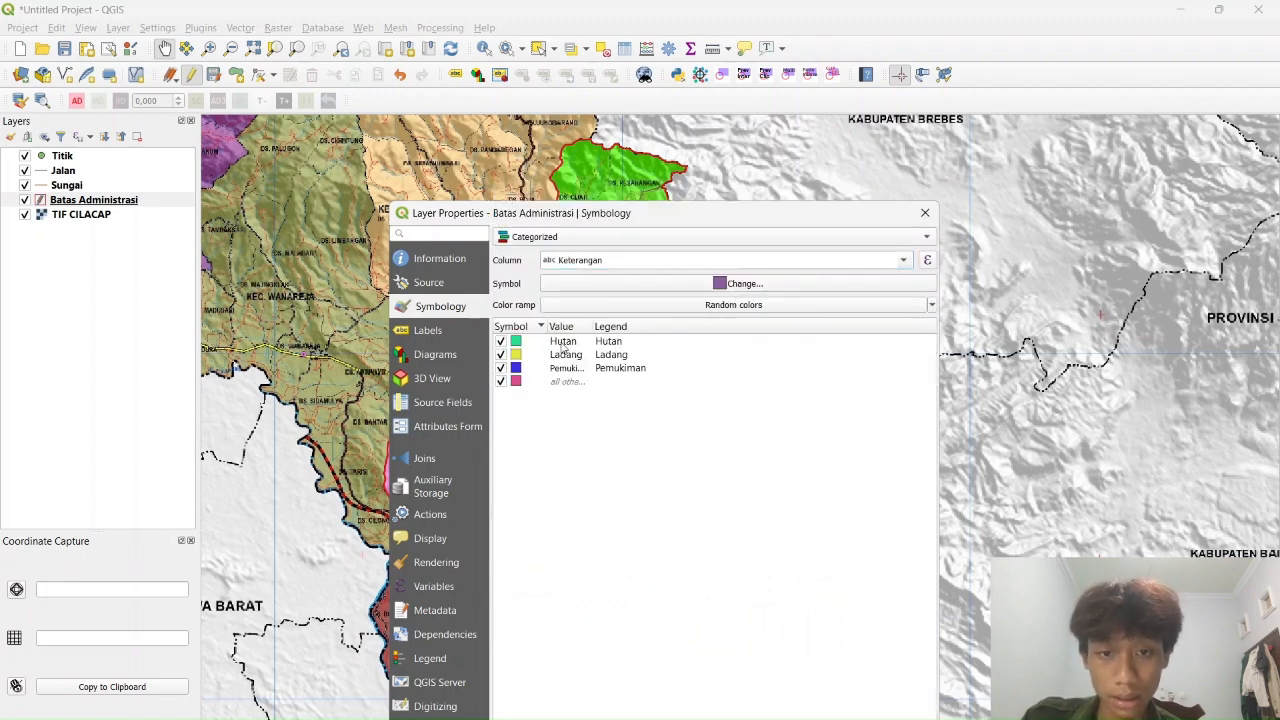
left_click(562, 345)
left_click_drag(852, 213, 904, 116)
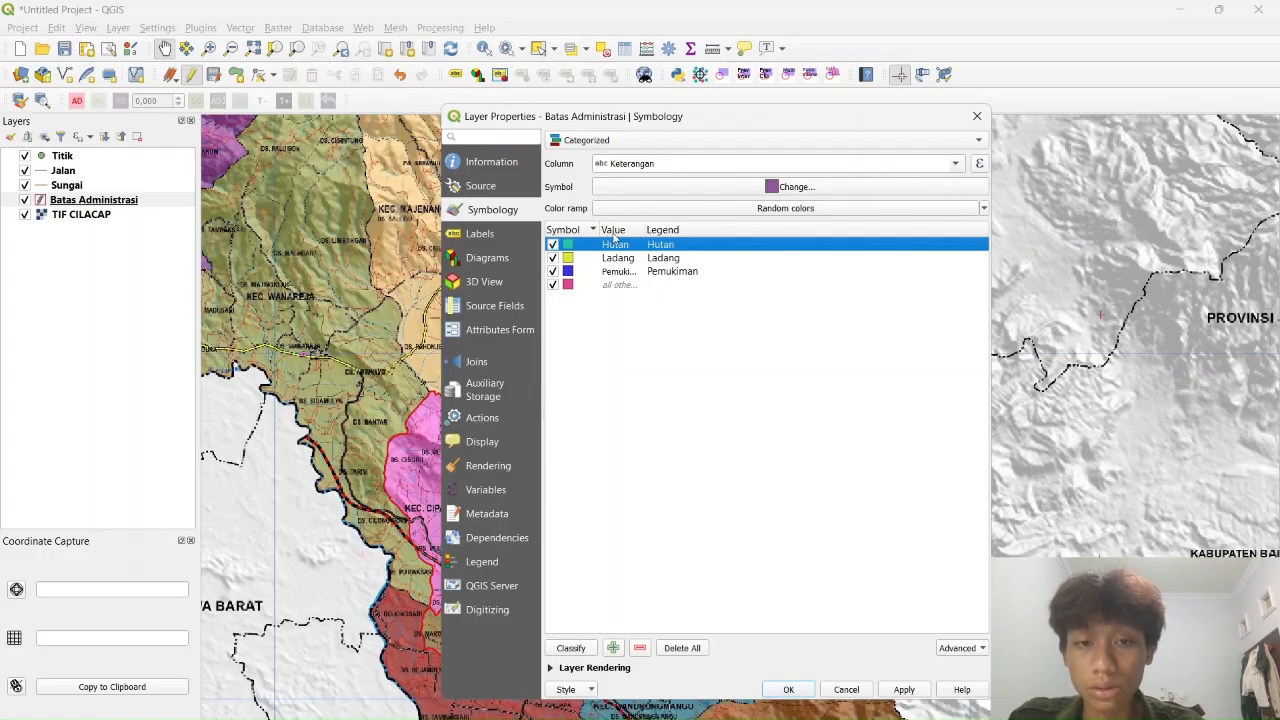
Import the Simbol RBI.xml symbols into the style library through the Style Manager
double_click(571, 250)
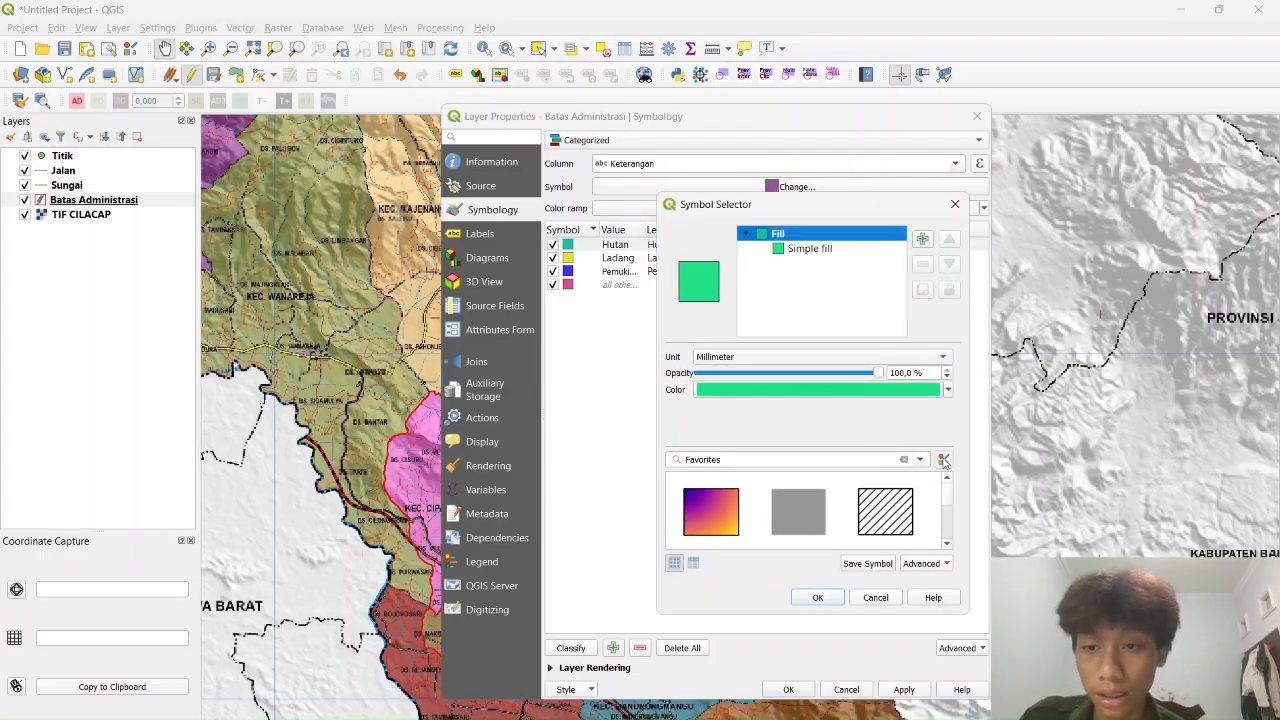
left_click(943, 460)
left_click(482, 538)
left_click(465, 571)
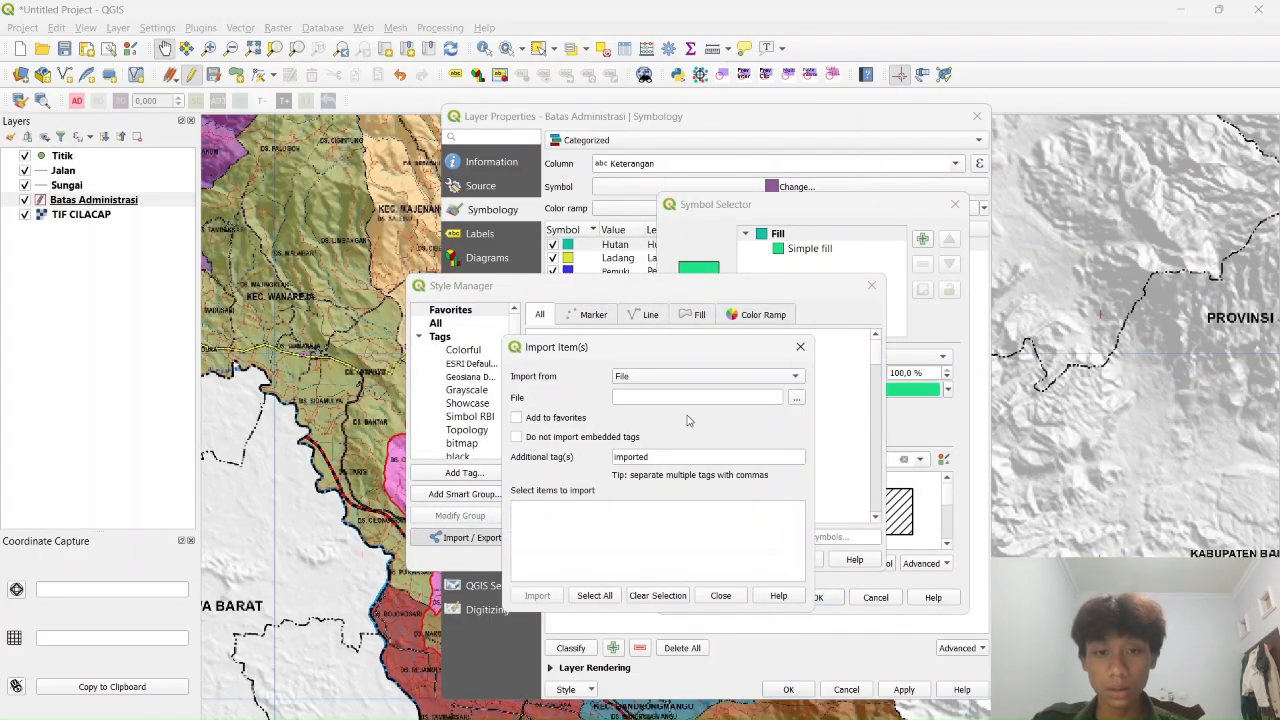
left_click(797, 399)
double_click(236, 136)
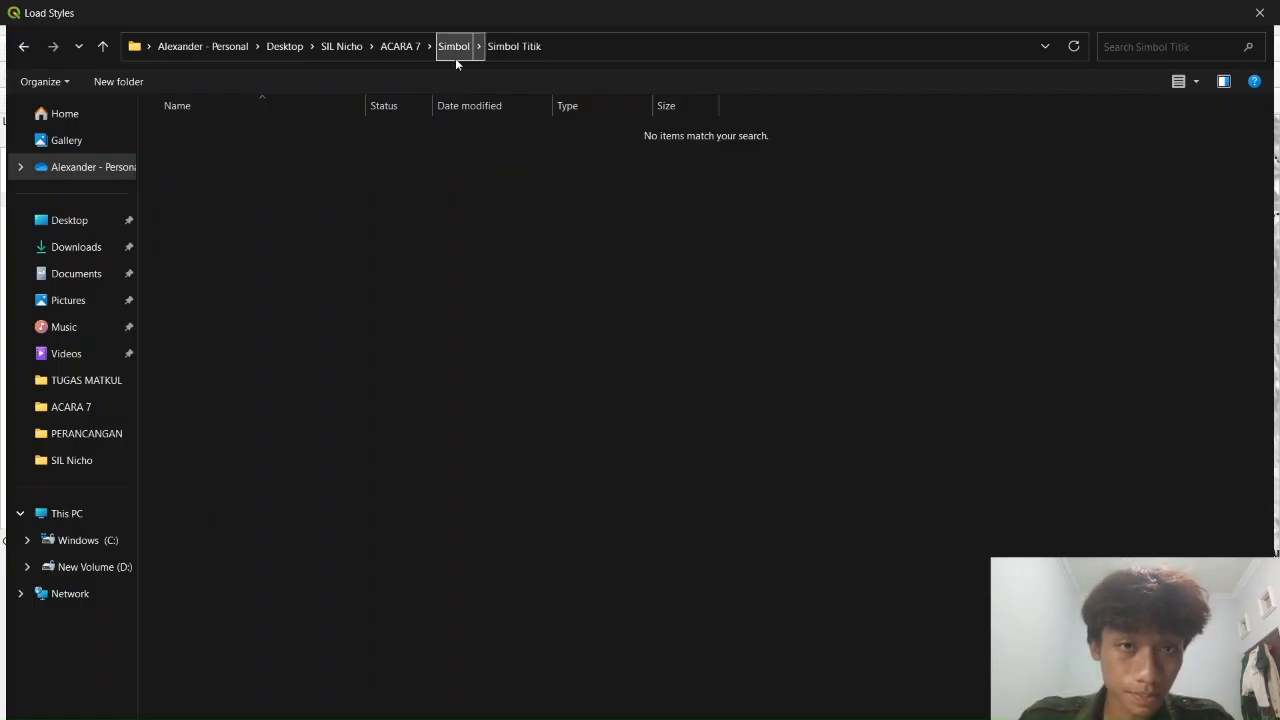
left_click(455, 47)
key("Return")
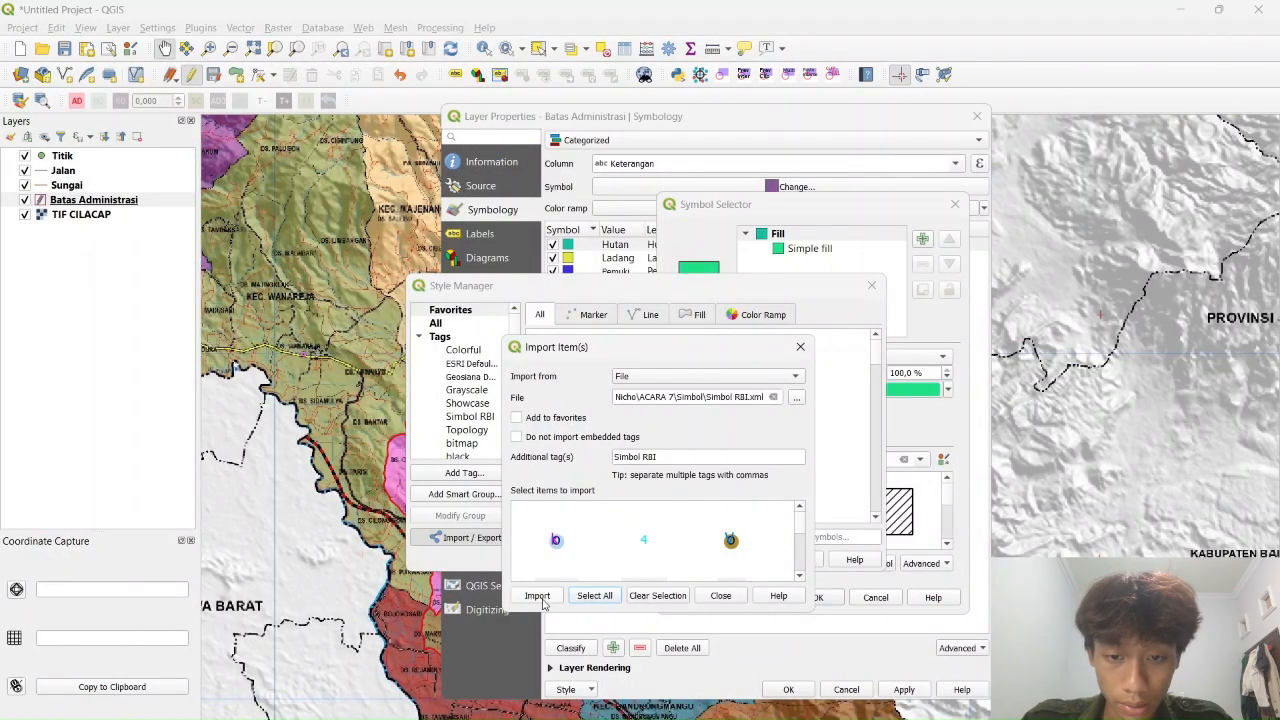
left_click(538, 596)
left_click(599, 504)
left_click(800, 560)
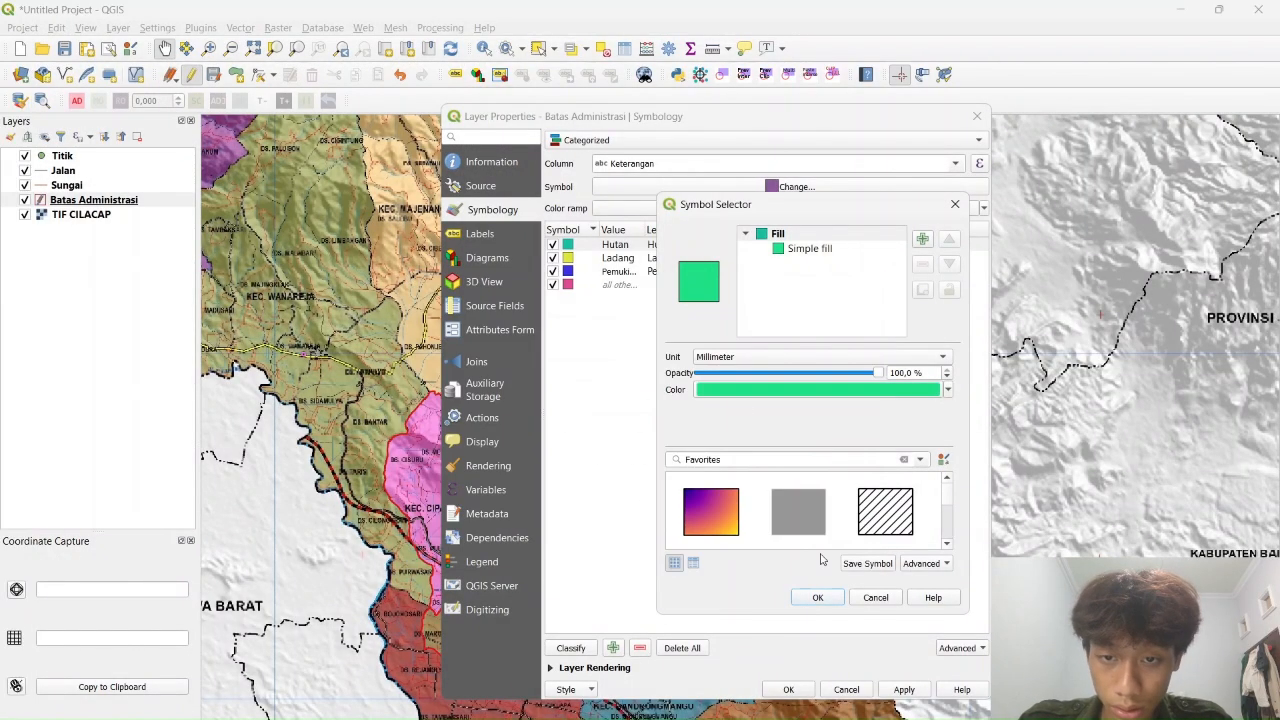
left_click(955, 204)
Give the Hutan category the light green LTT Hutan fill symbol
double_click(567, 244)
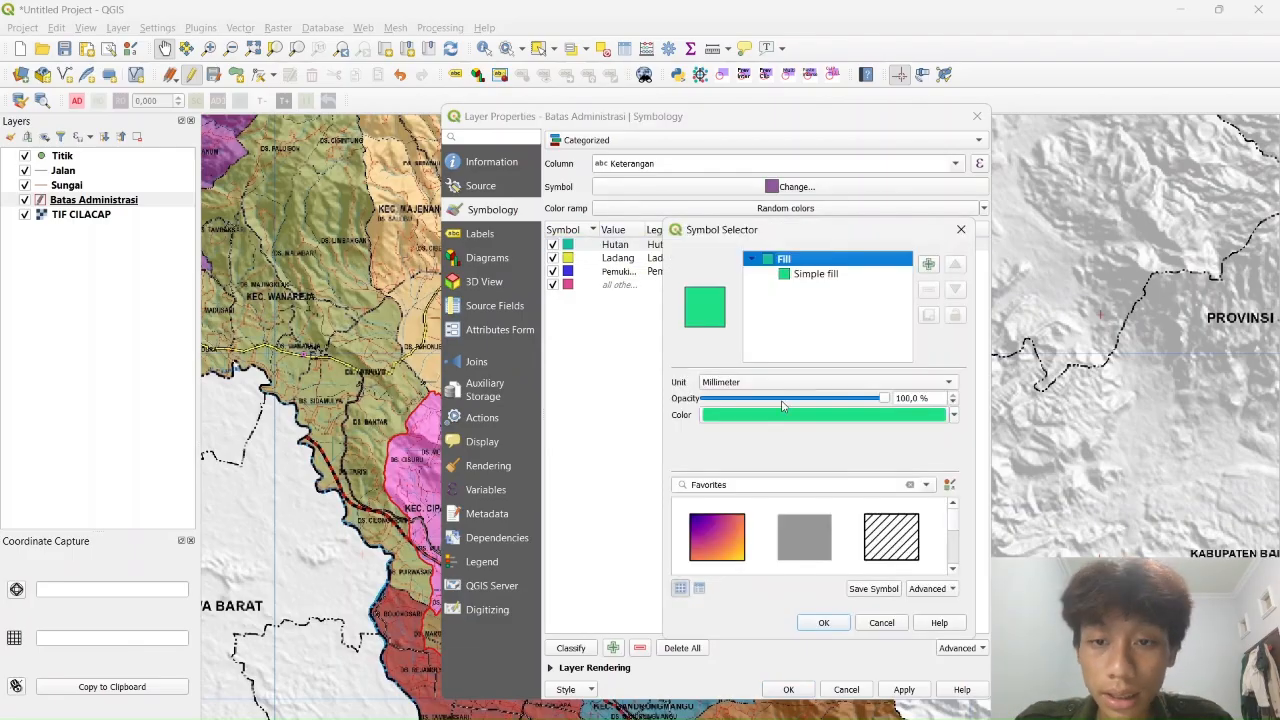
left_click(816, 273)
left_click(784, 259)
double_click(777, 486)
type("hutan")
scroll(817, 557, "down", 1)
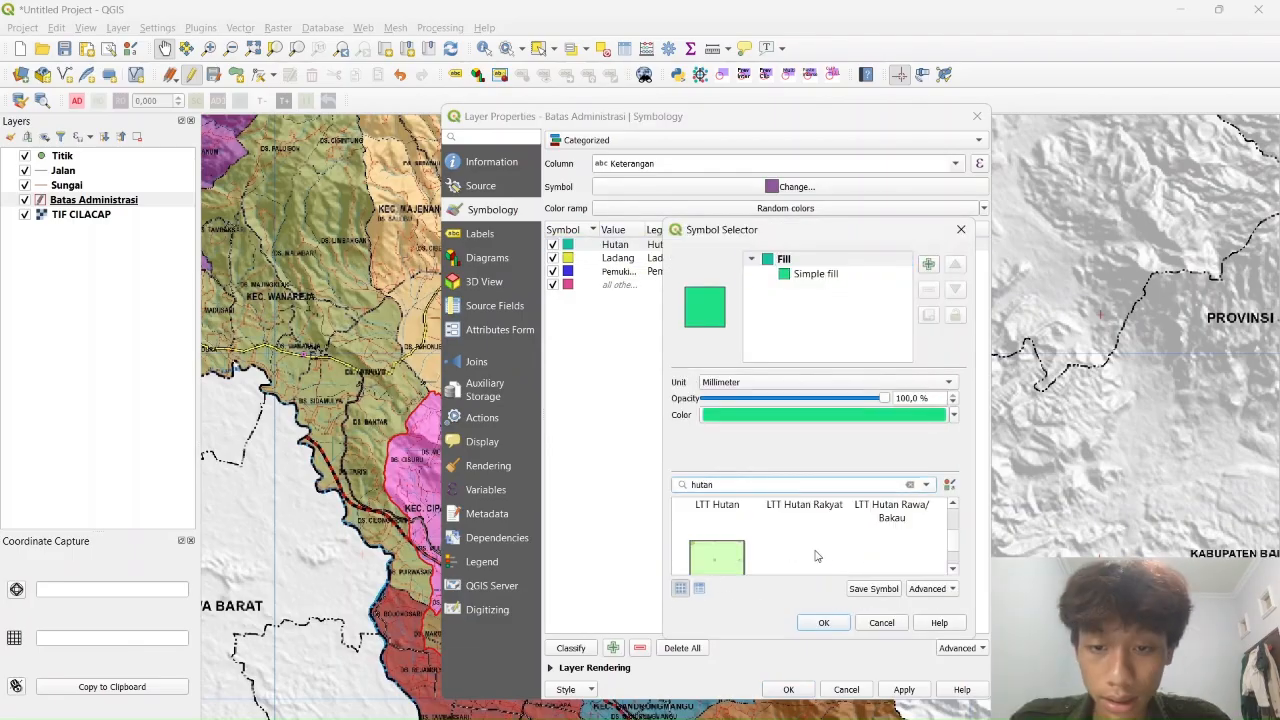
scroll(817, 557, "up", 1)
left_click(717, 538)
left_click(824, 622)
Give the Ladang category the matching pale yellow ladang symbol
double_click(567, 258)
double_click(777, 485)
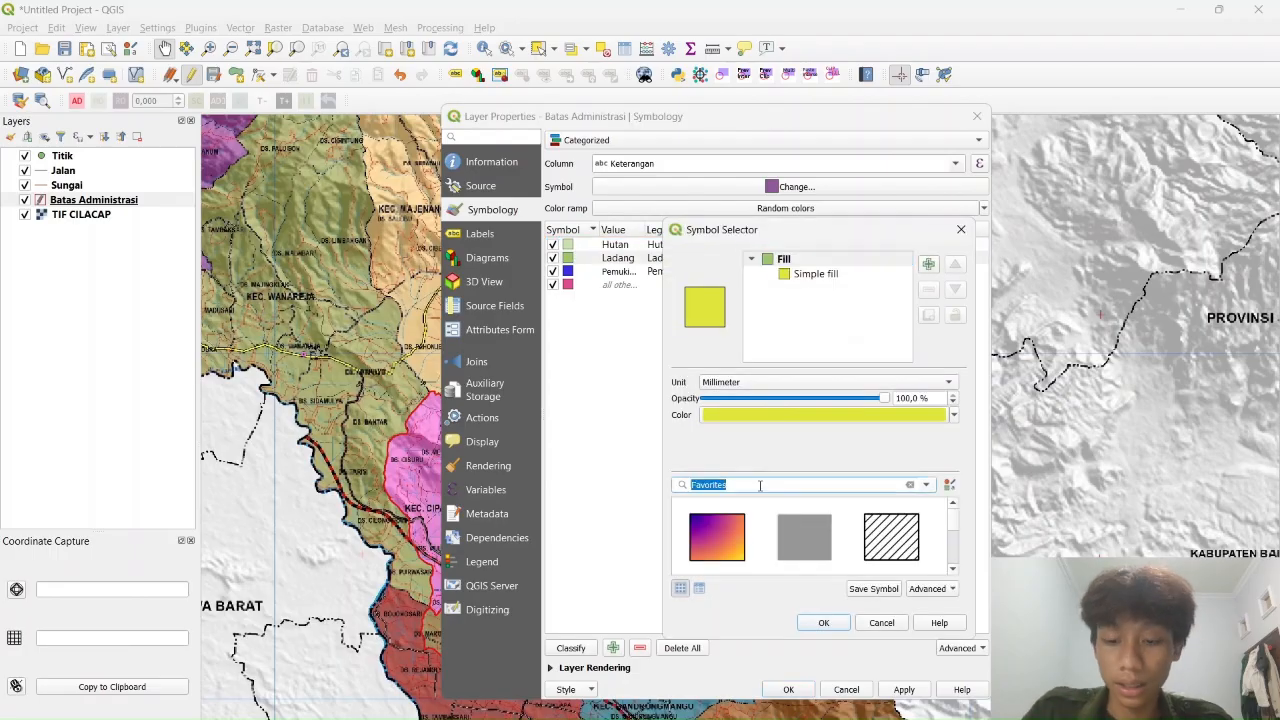
type("ladang")
double_click(725, 533)
Give the Pemukiman category the orange LT Sosial Budaya fill
double_click(567, 271)
double_click(745, 484)
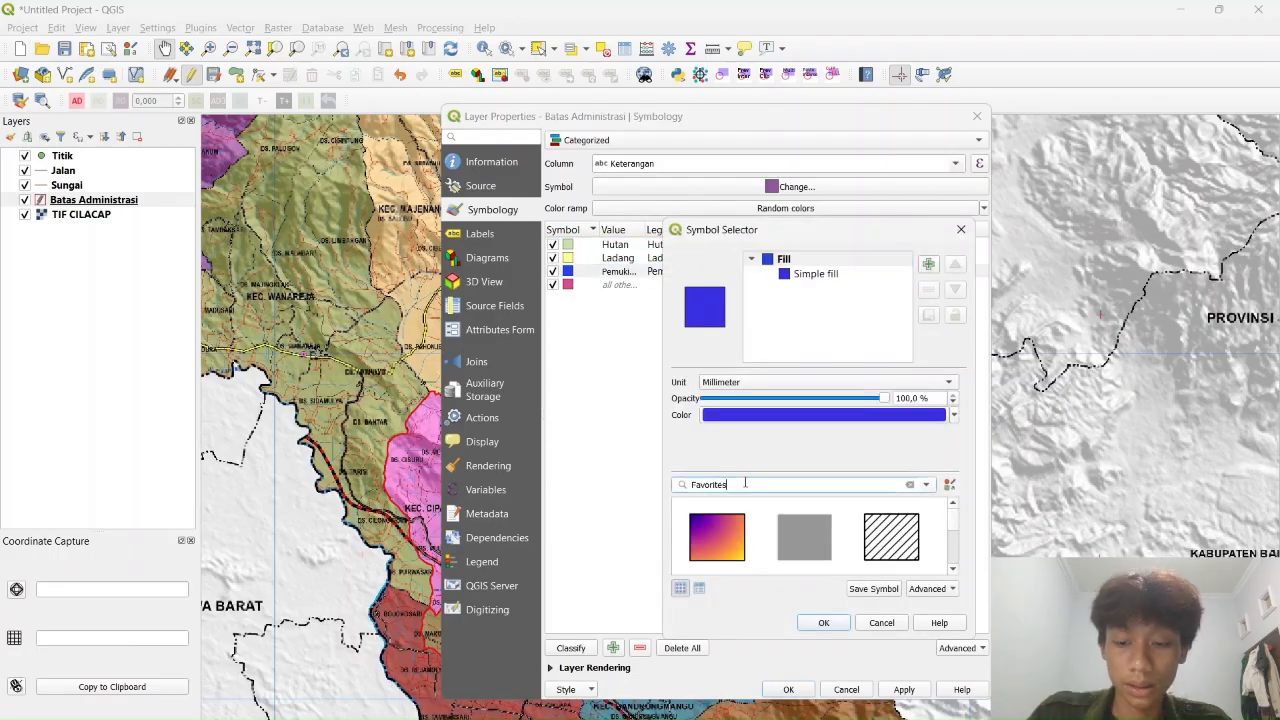
type("pemuki")
key("BackSpace")
key("BackSpace")
key("BackSpace")
key("BackSpace")
key("BackSpace")
key("BackSpace")
scroll(860, 543, "down", 6)
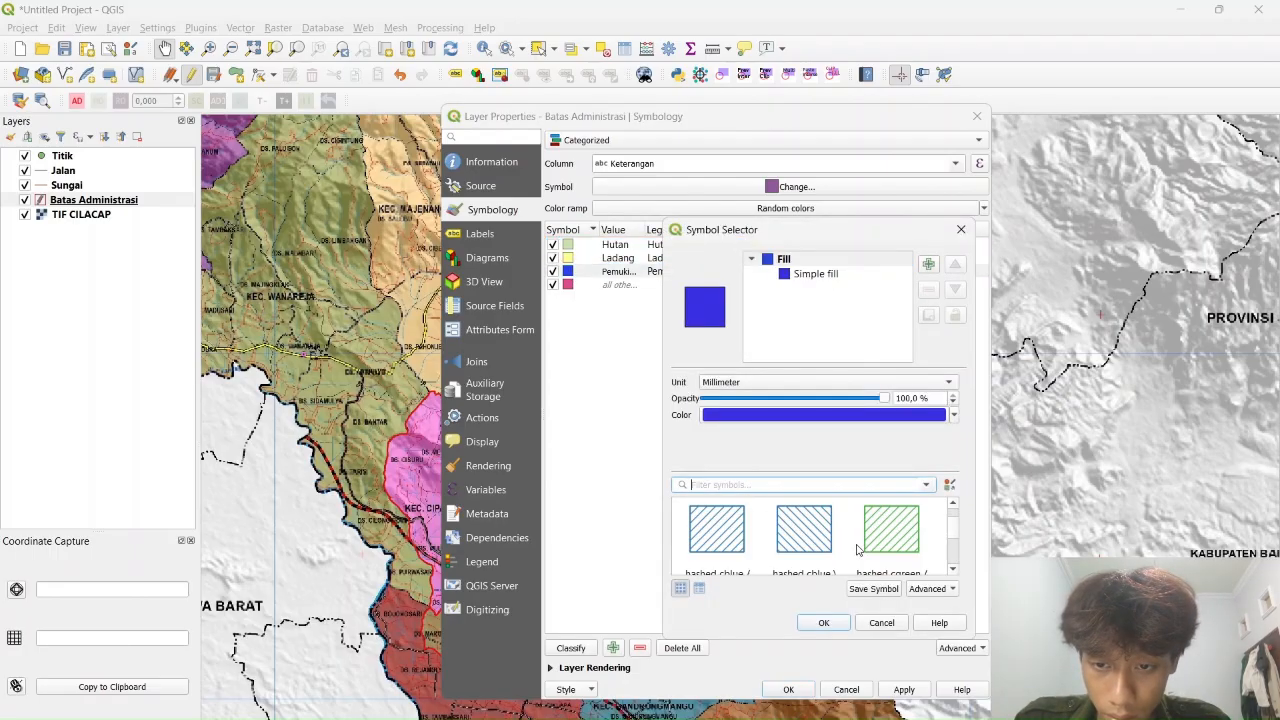
scroll(860, 543, "up", 5)
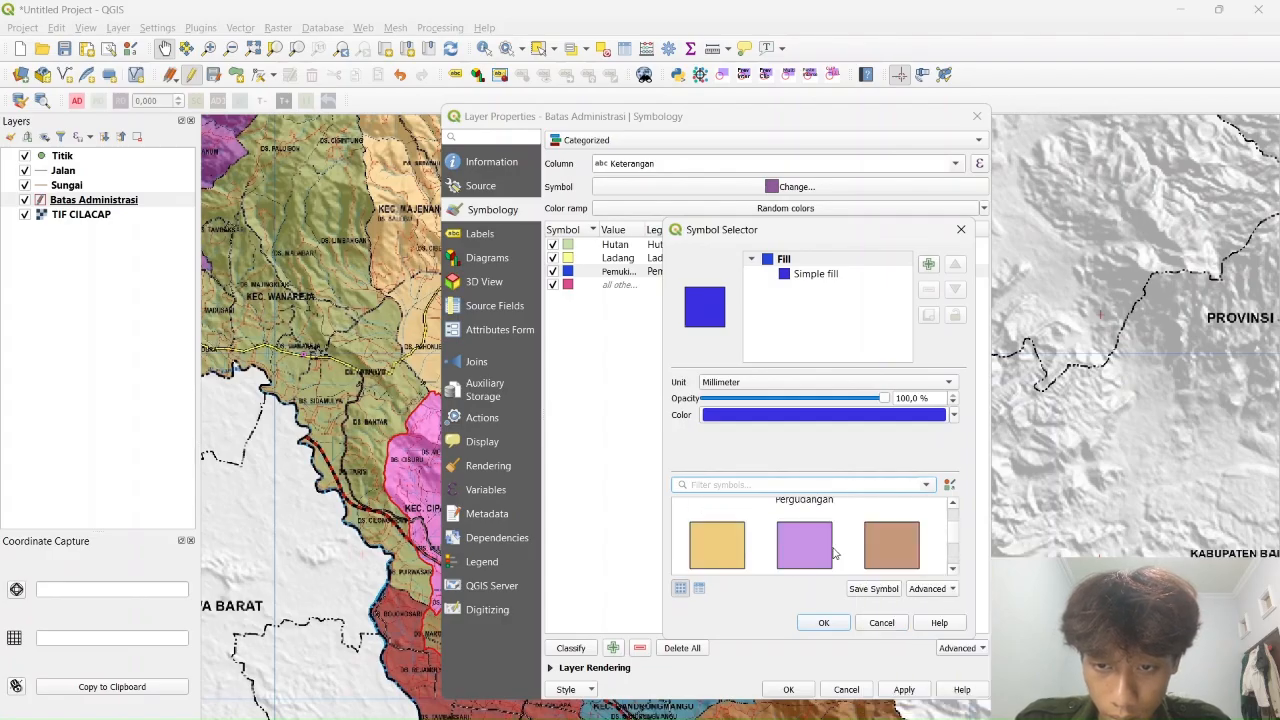
scroll(838, 549, "down", 6)
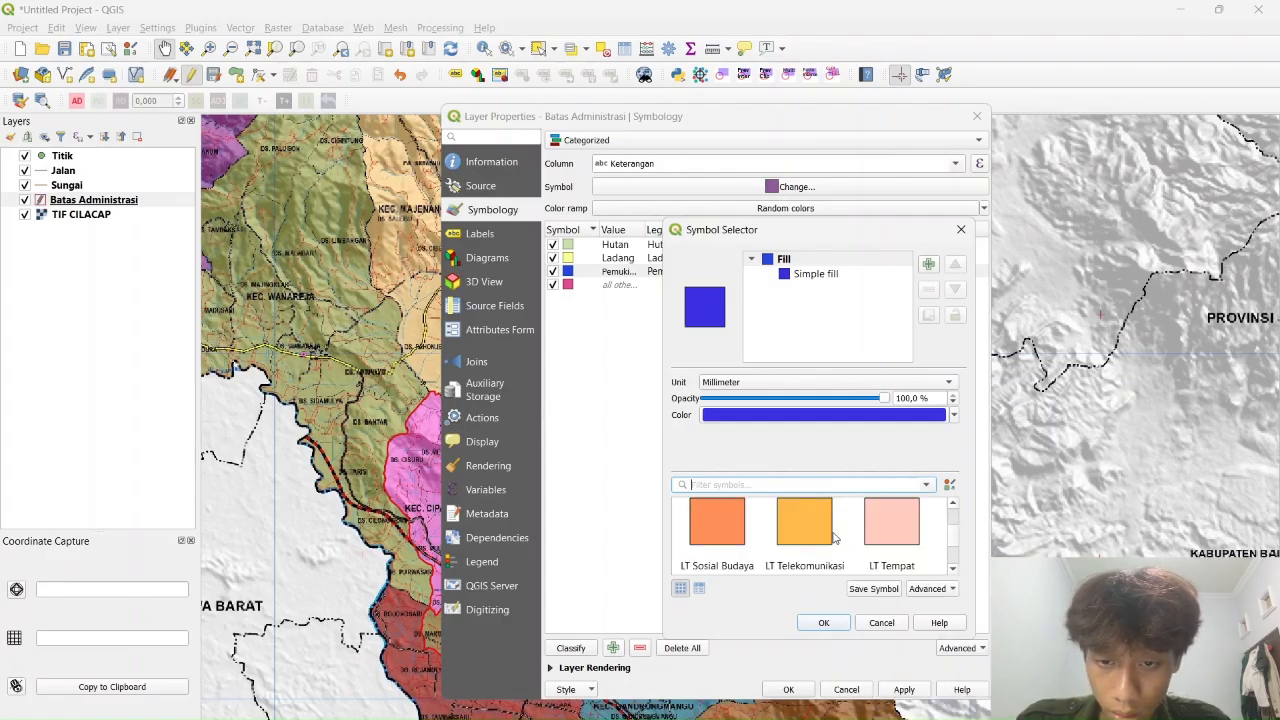
left_click(716, 520)
scroll(716, 520, "down", 1)
left_click(838, 628)
Apply the categorized styling and view the recoloured land-use polygons
left_click(904, 689)
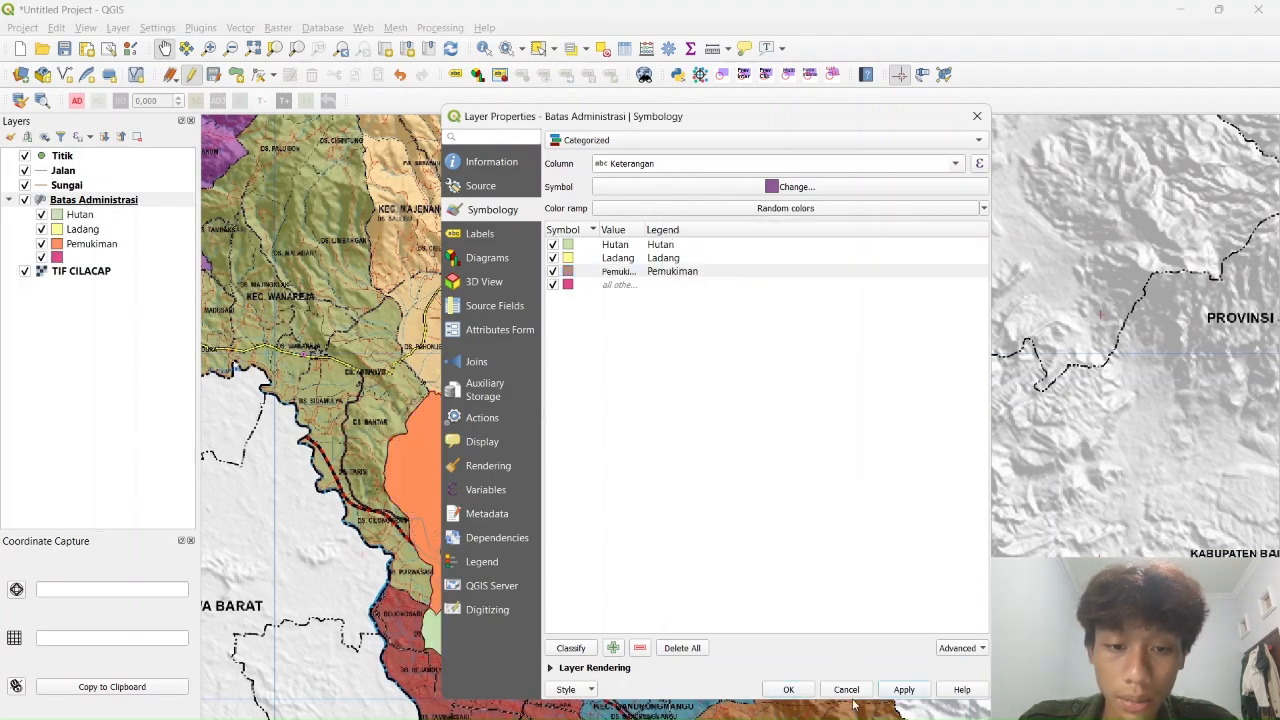
left_click(788, 689)
scroll(565, 491, "up", 1)
left_click_drag(565, 491, 623, 463)
scroll(624, 460, "down", 1)
left_click_drag(706, 330, 676, 370)
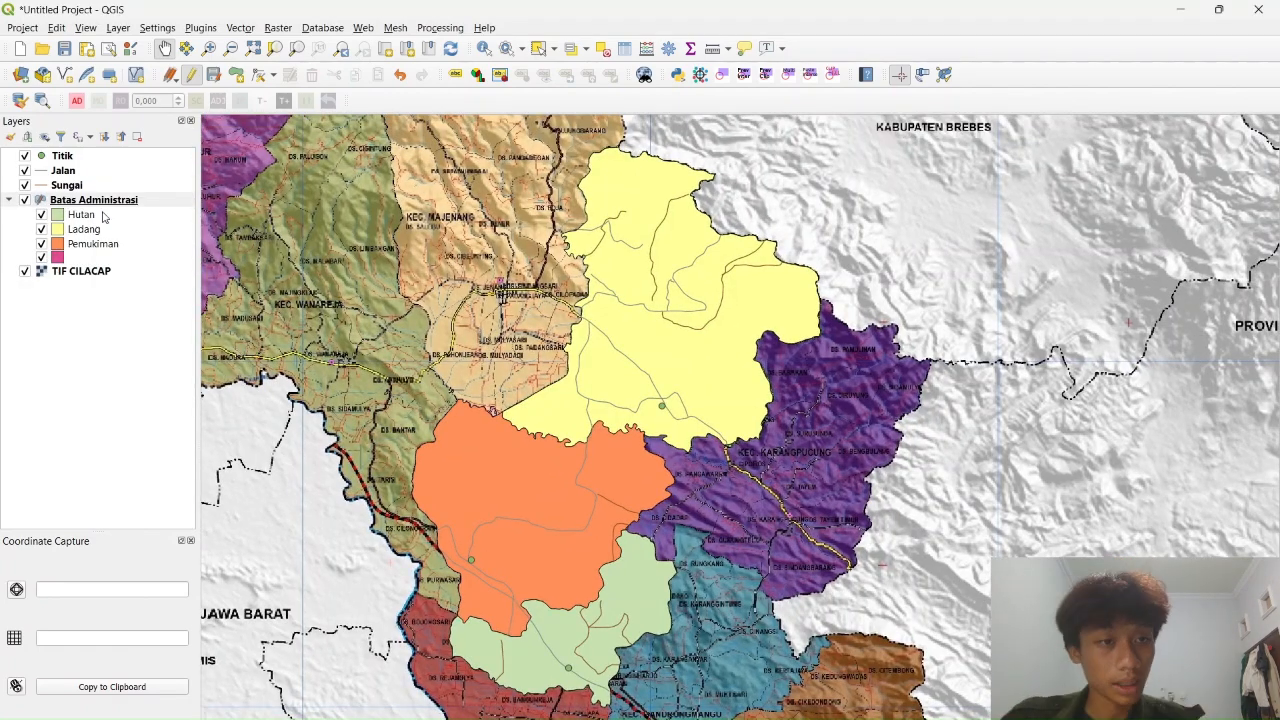
Set the Sungai layer's symbology to Categorized by Keterangan and classify
right_click(70, 187)
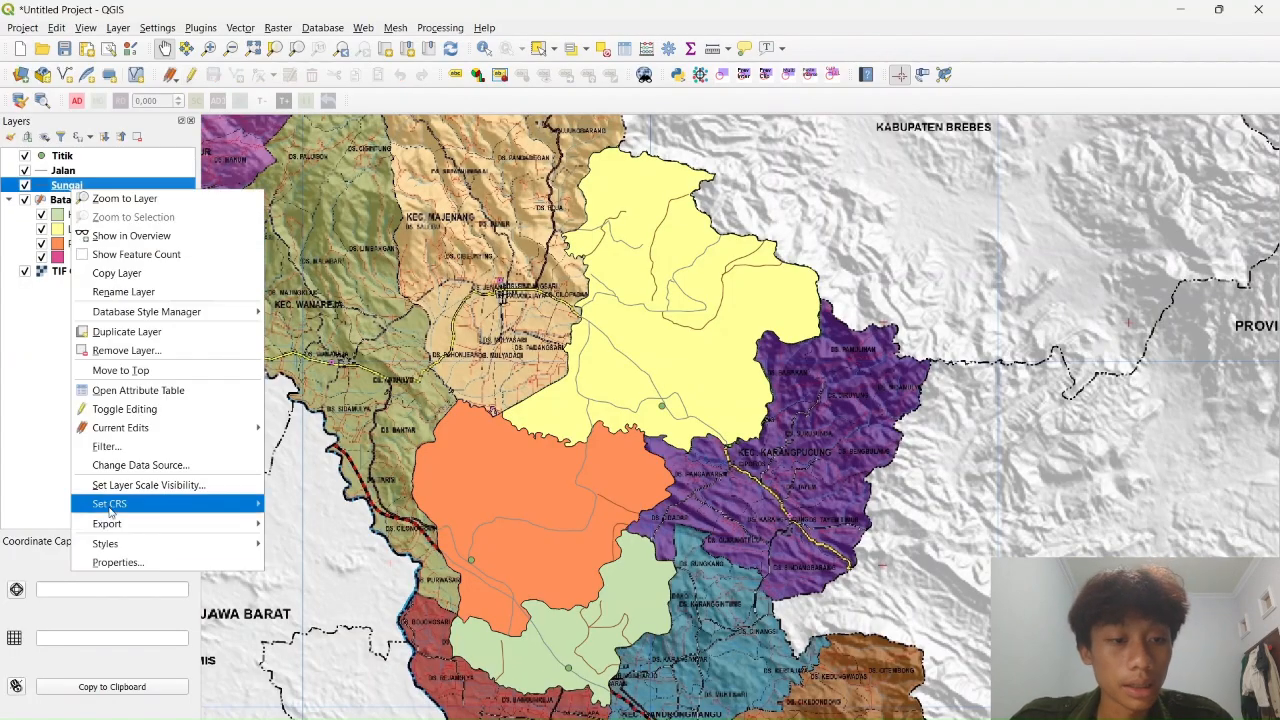
left_click(100, 560)
left_click(709, 141)
left_click(710, 158)
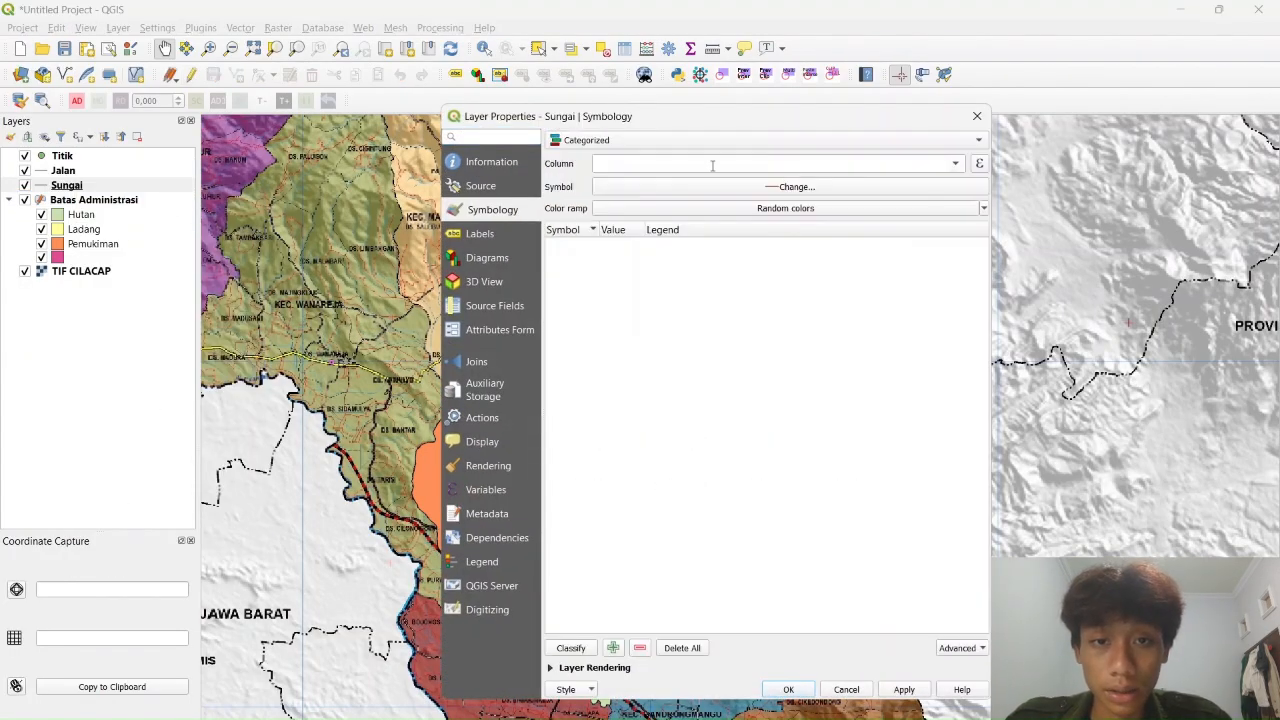
left_click(957, 164)
left_click(692, 195)
left_click(571, 650)
Give the Sungai class the 'sungai' river line symbol from the library and apply
double_click(575, 247)
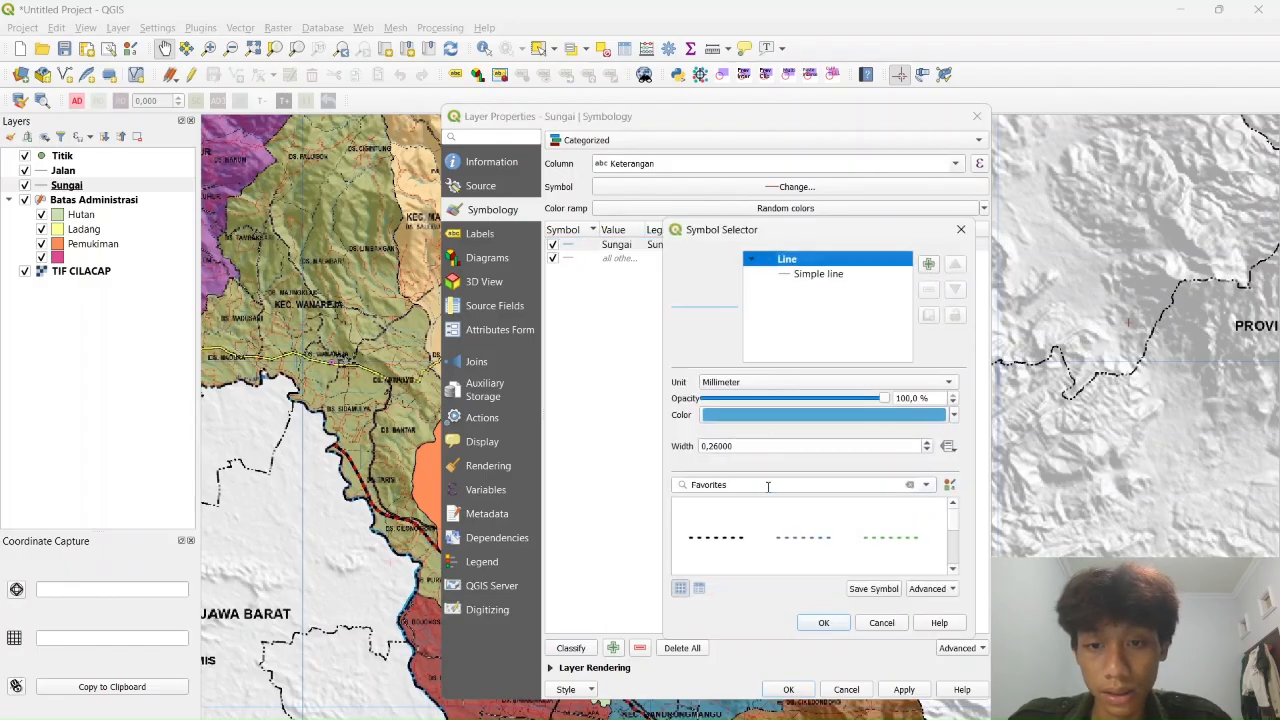
left_click(768, 486)
type("sungai")
left_click(720, 536)
left_click(824, 622)
left_click(904, 690)
left_click(788, 689)
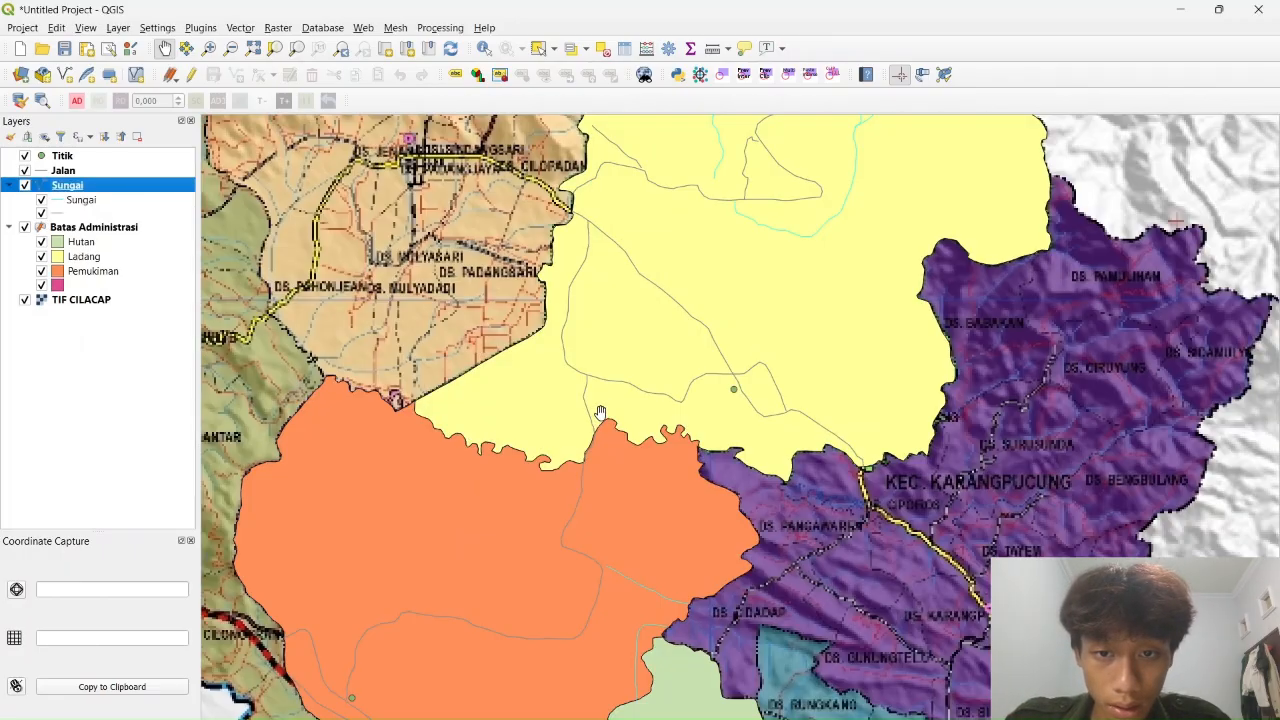
Categorize the Jalan layer by Keterangan into Jalan Arteri and Jalan Kolektor
right_click(63, 170)
left_click(100, 543)
left_click(709, 141)
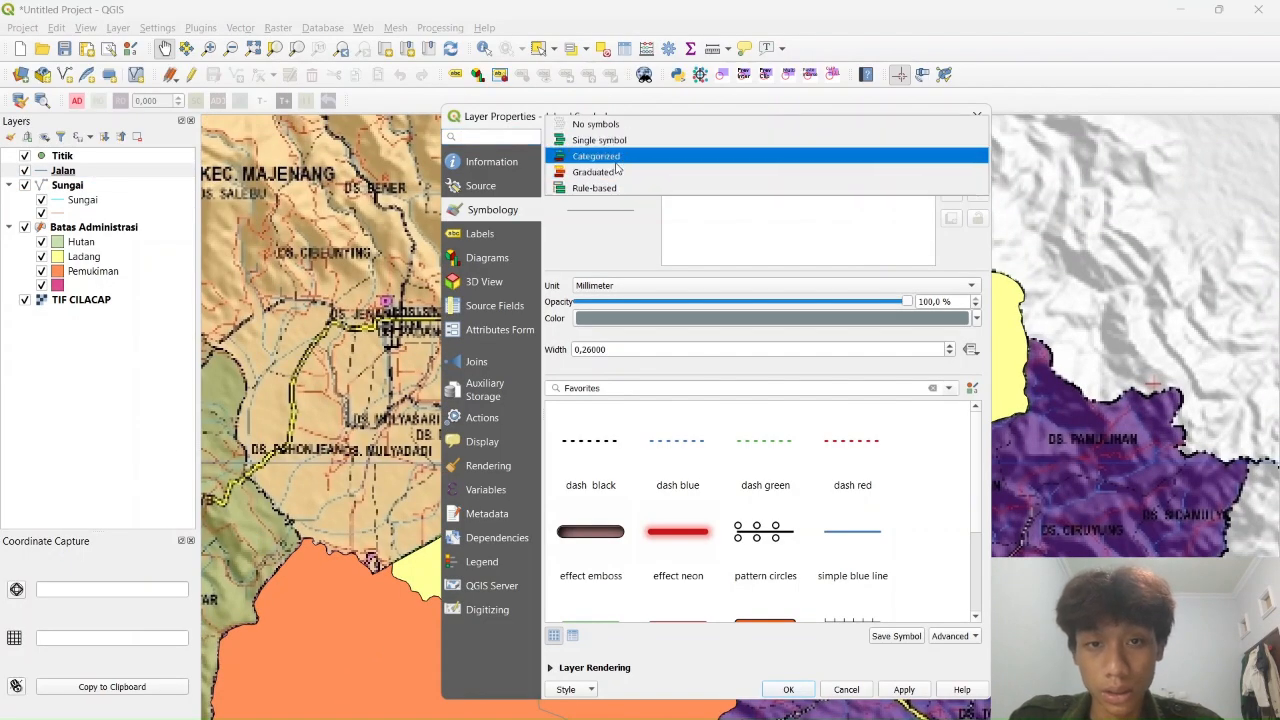
left_click(710, 158)
left_click(957, 164)
left_click(692, 195)
left_click(571, 648)
Give Jalan Arteri the 'jalan arteri' library line symbol
double_click(567, 244)
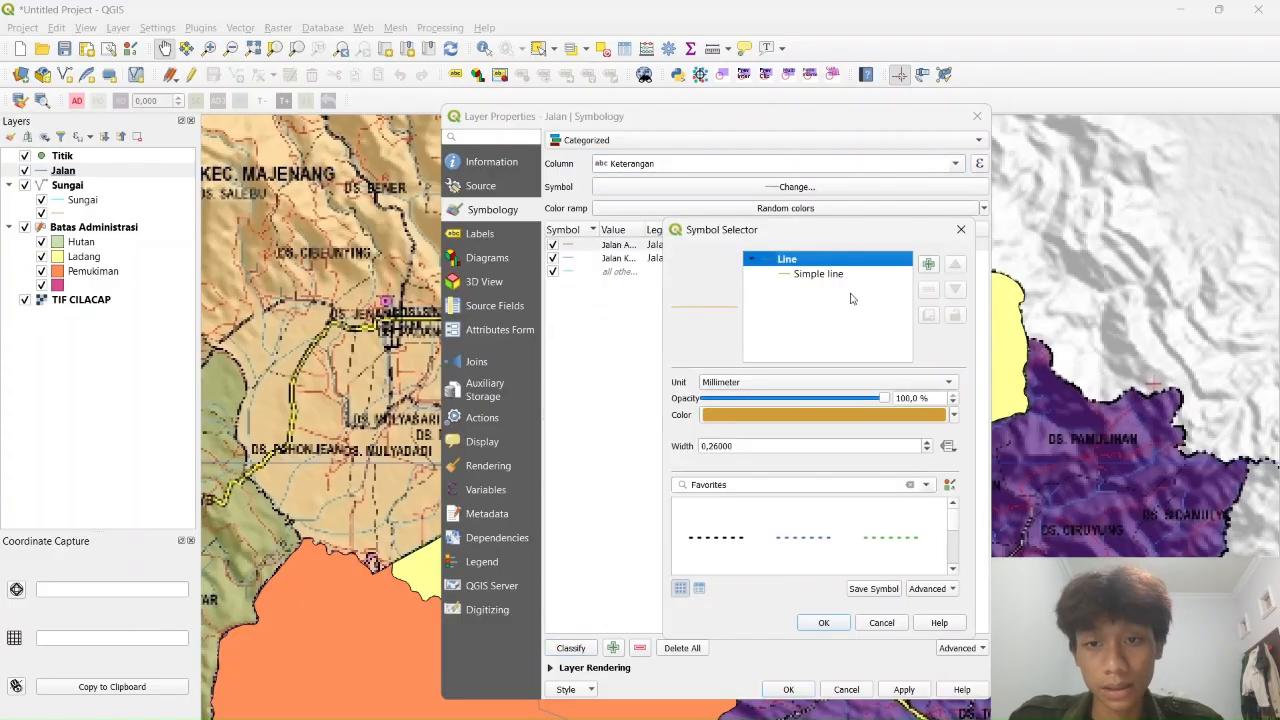
left_click(788, 484)
type("jalan arteri")
left_click(717, 537)
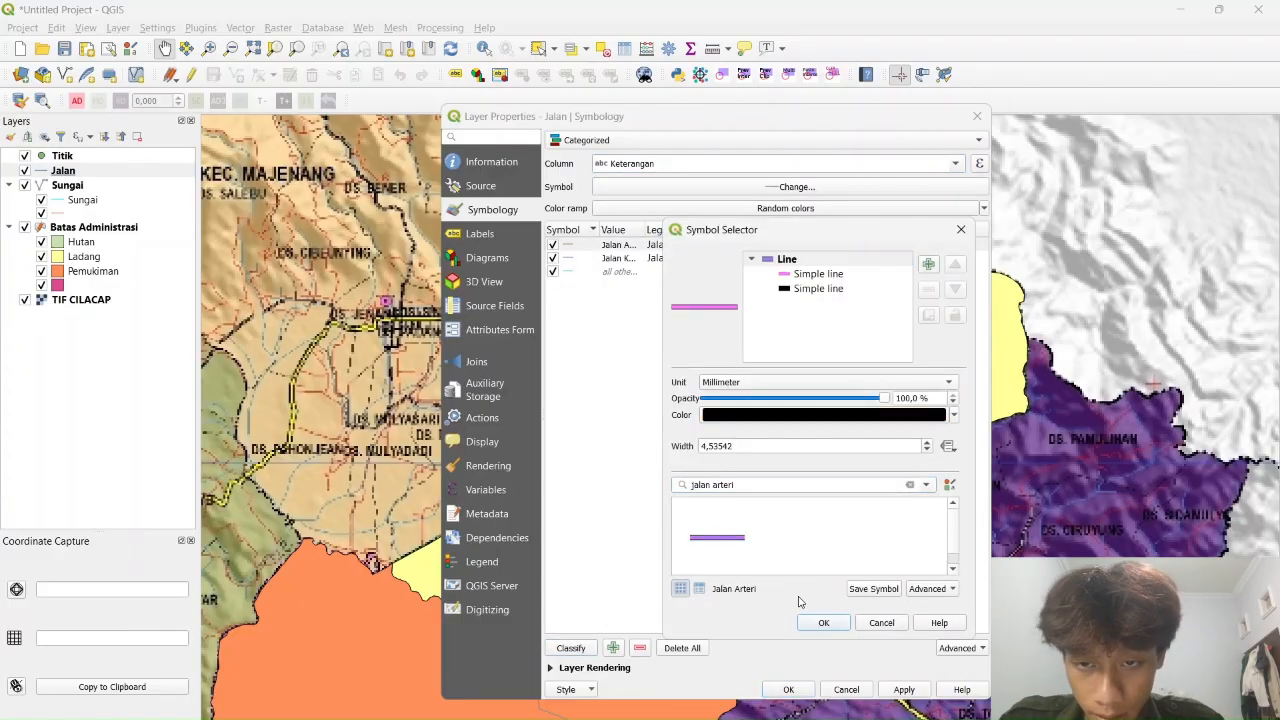
Recolour the Jalan Arteri outer line to pink #ff66ff and apply
left_click(818, 275)
left_click(907, 411)
left_click(778, 414)
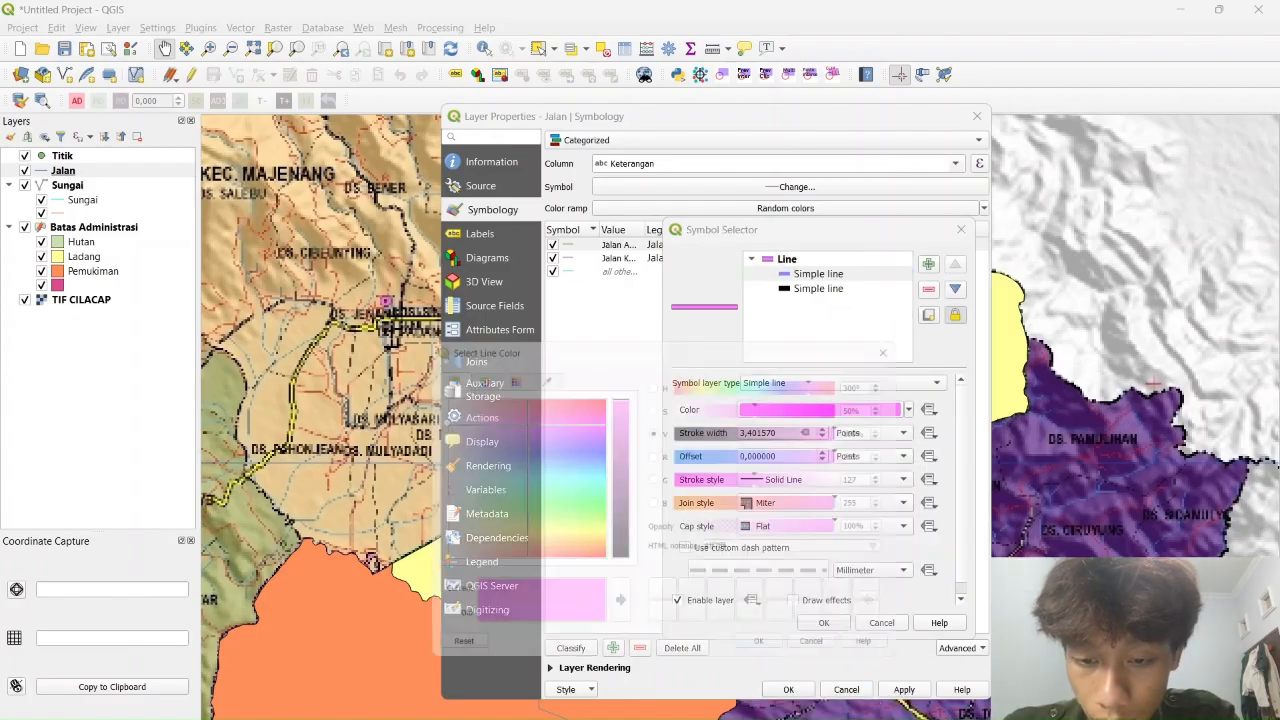
left_click(653, 453)
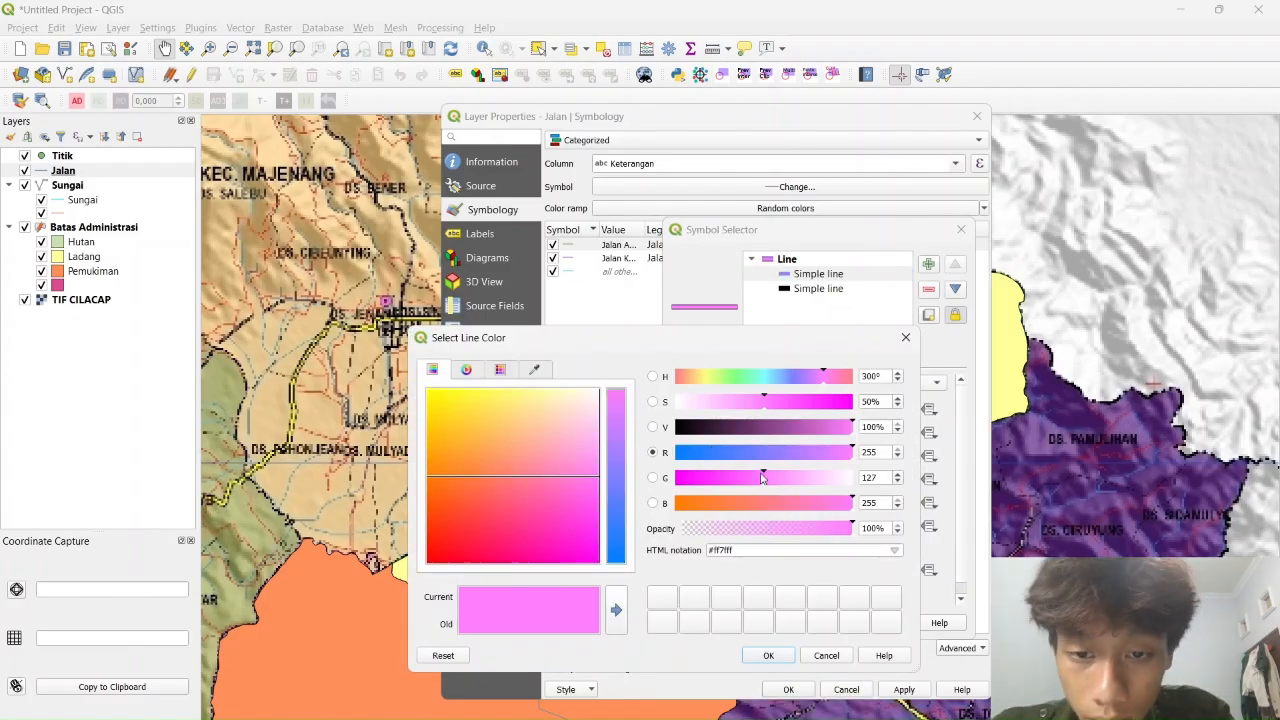
left_click(653, 478)
left_click(756, 484)
scroll(878, 480, "down", 9)
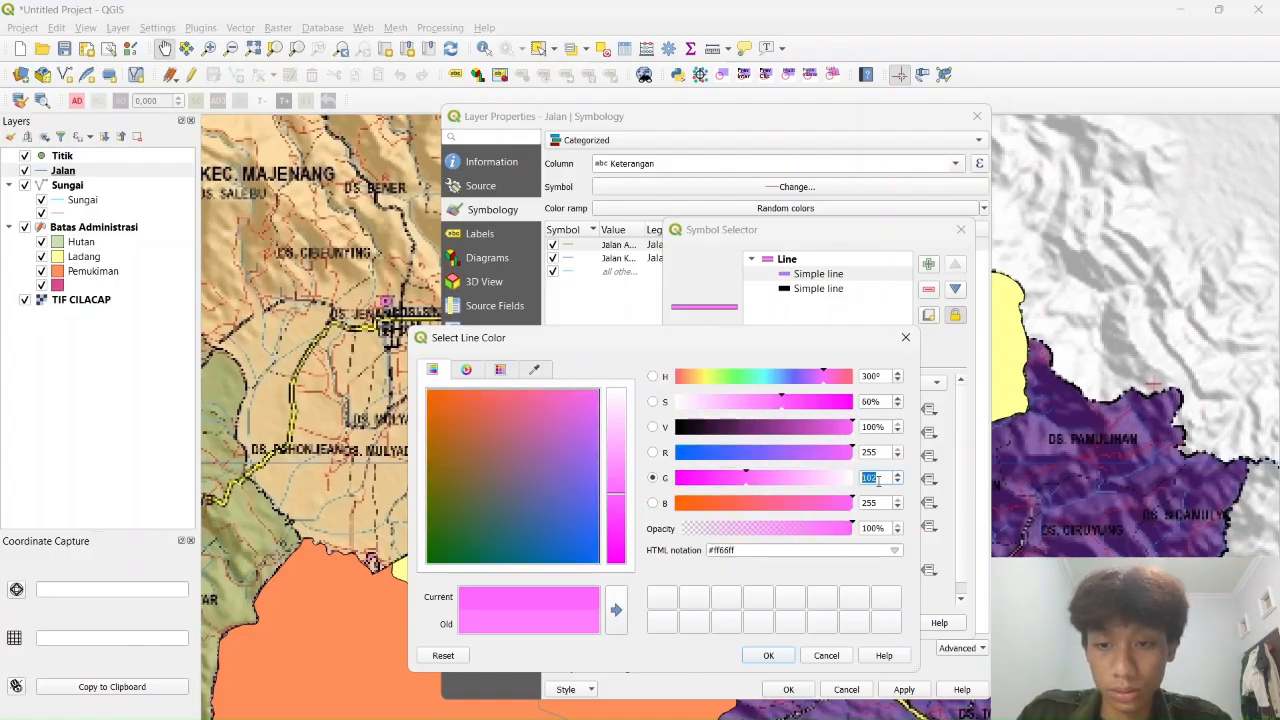
left_click(653, 504)
left_click(770, 657)
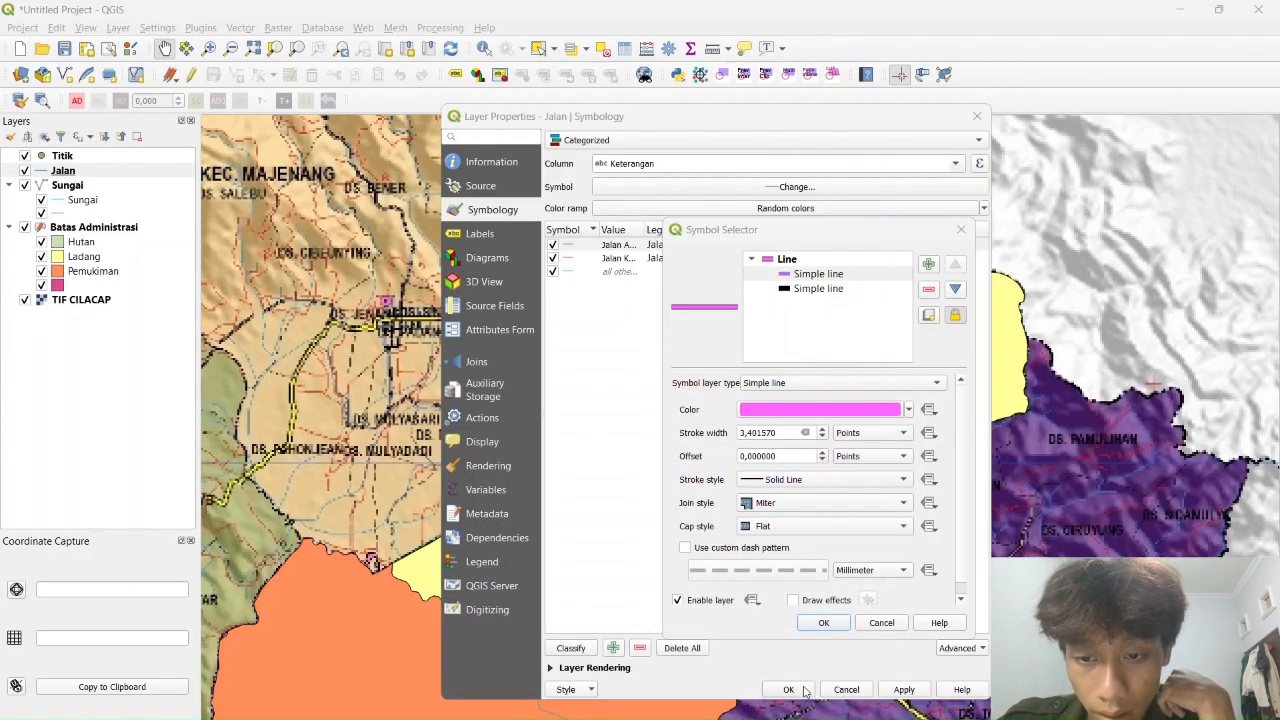
left_click(823, 623)
left_click(904, 689)
Give Jalan Kolektor its library road symbol, apply, and check the pink roads on the map
double_click(572, 260)
left_click(771, 488)
type("jalan k")
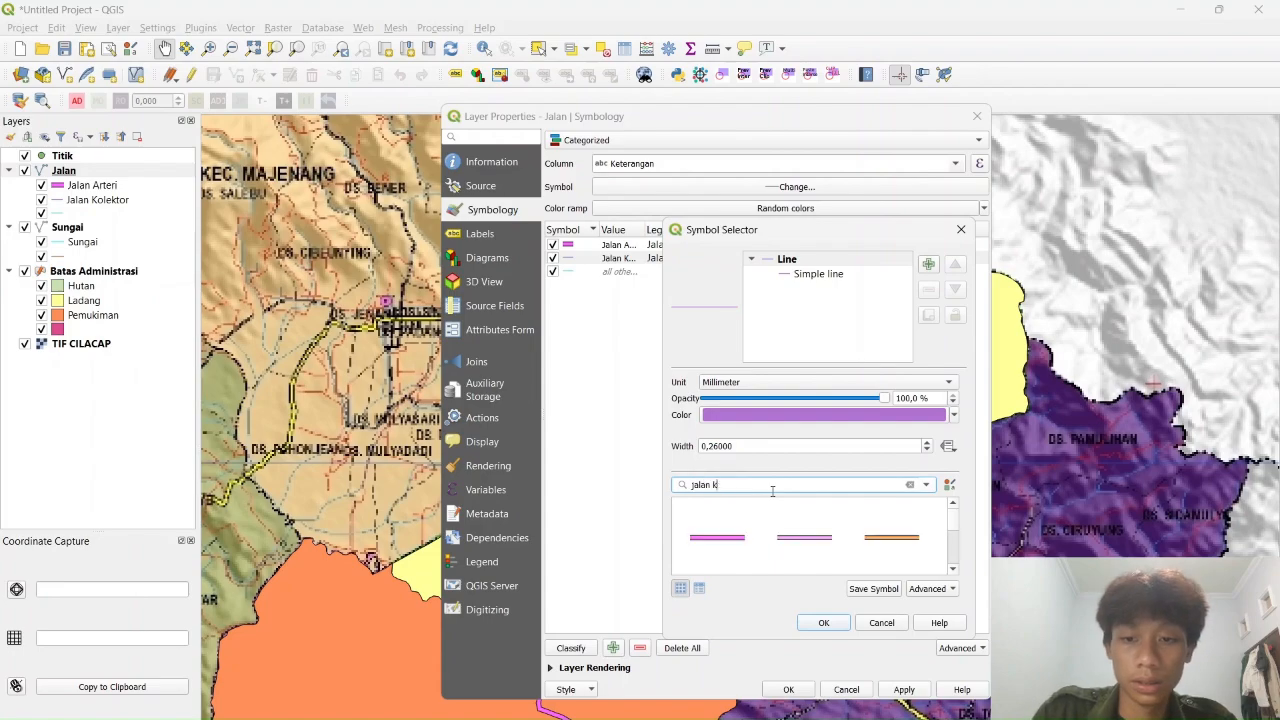
type("olek")
left_click(742, 552)
left_click(824, 625)
left_click(907, 690)
left_click(790, 690)
left_click_drag(812, 596, 926, 286)
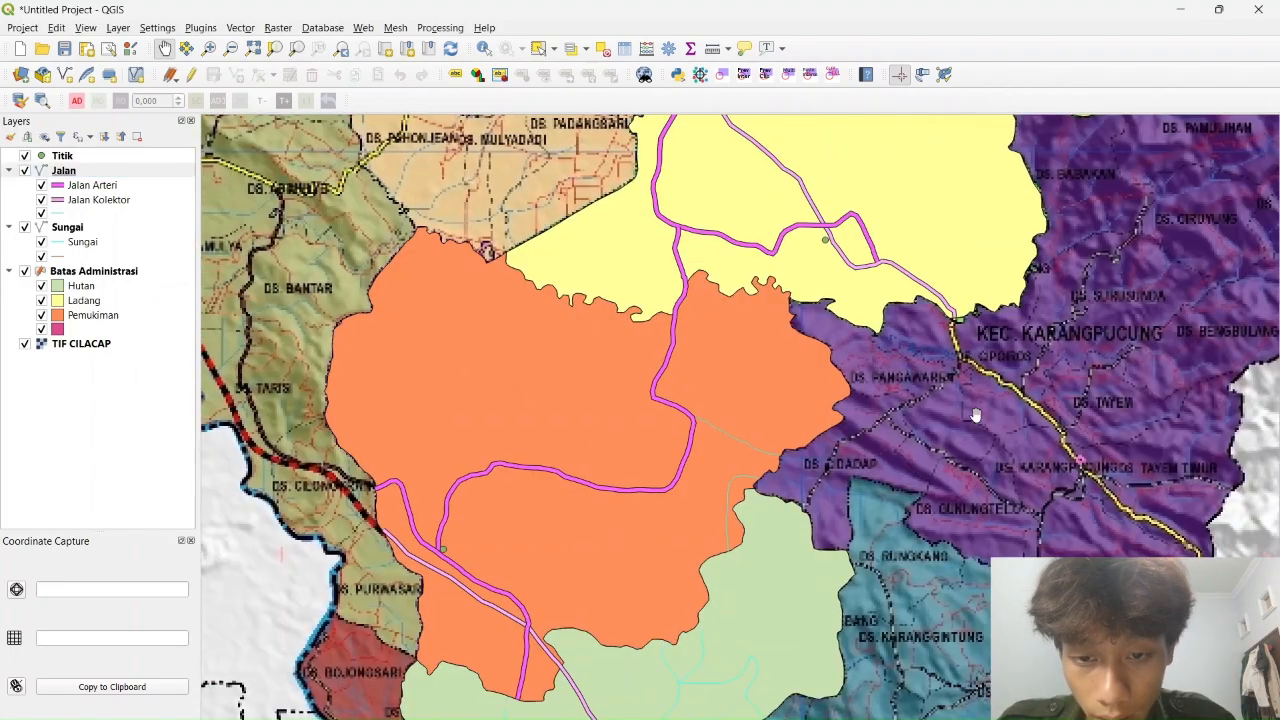
left_click_drag(975, 415, 1029, 308)
left_click_drag(965, 195, 862, 385)
left_click_drag(940, 173, 829, 293)
Switch the Titik layer to Categorized symbology on the Keterangan column and classify it
right_click(69, 156)
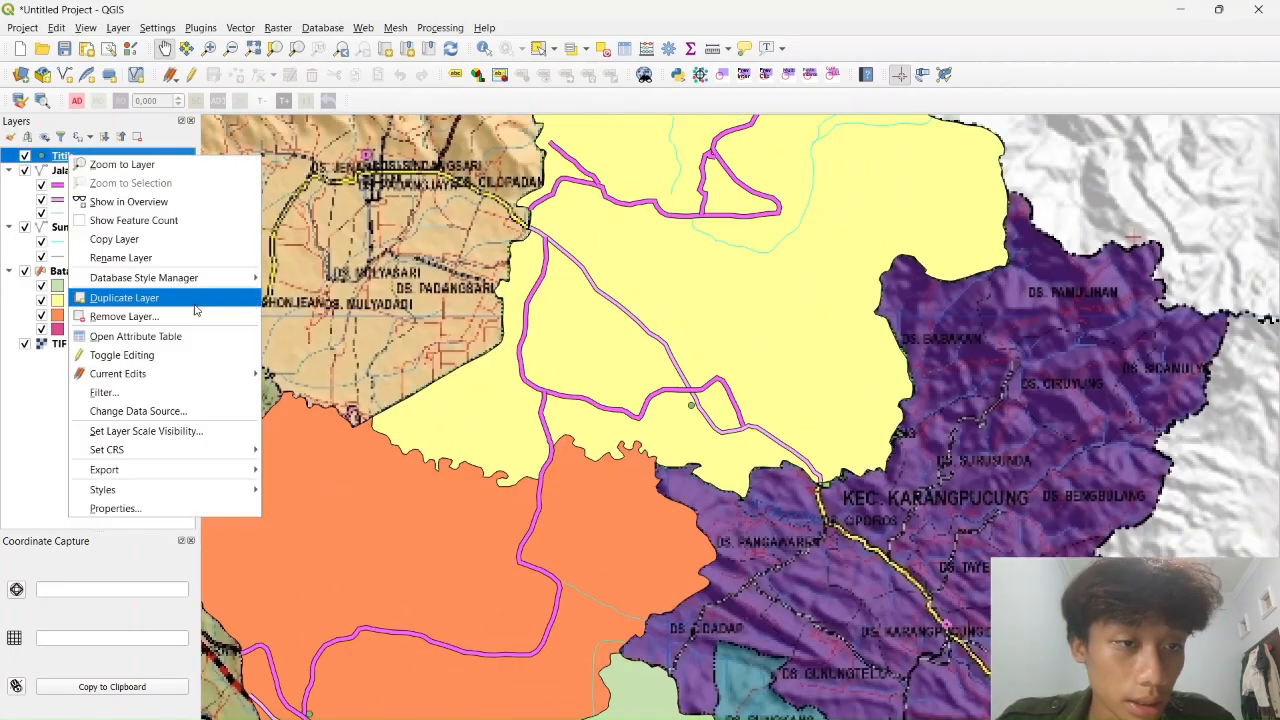
left_click(116, 508)
left_click(648, 141)
left_click(648, 174)
left_click(616, 140)
left_click(618, 124)
left_click(957, 165)
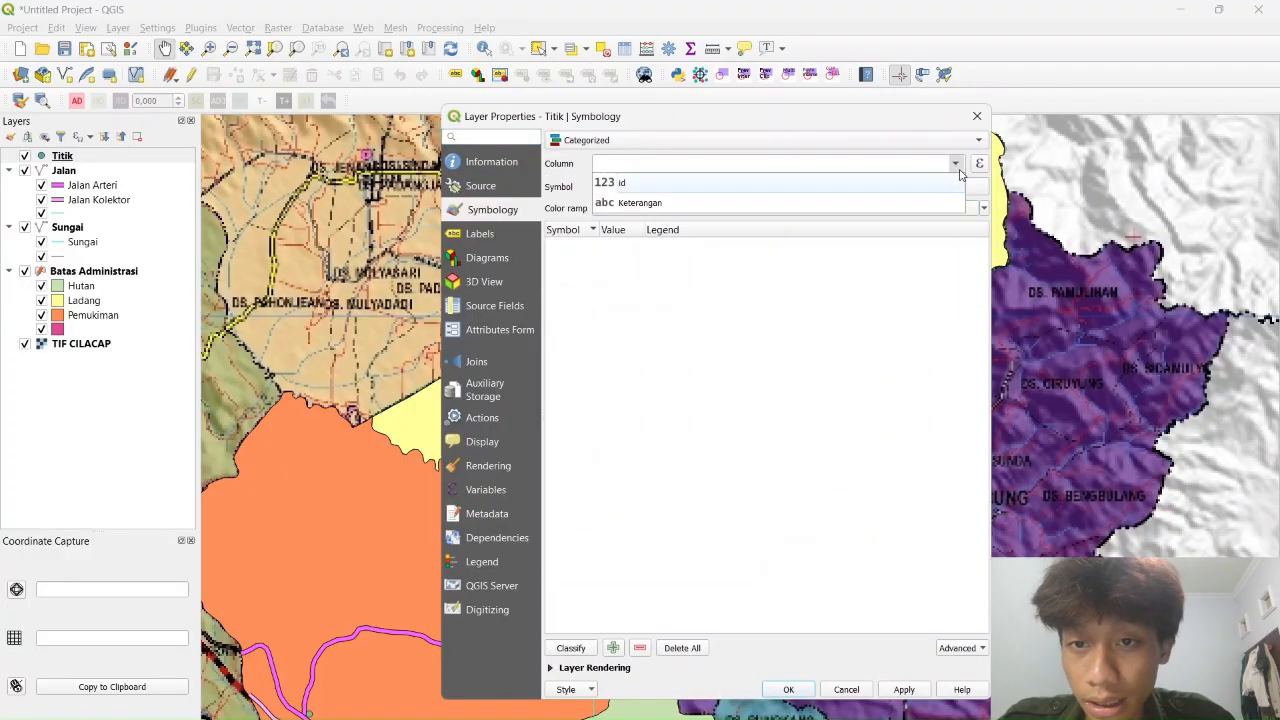
left_click(640, 202)
left_click(570, 648)
Give Gereja a church font symbol and Kantor the Kantor Bupati symbol
double_click(567, 244)
triple_click(745, 484)
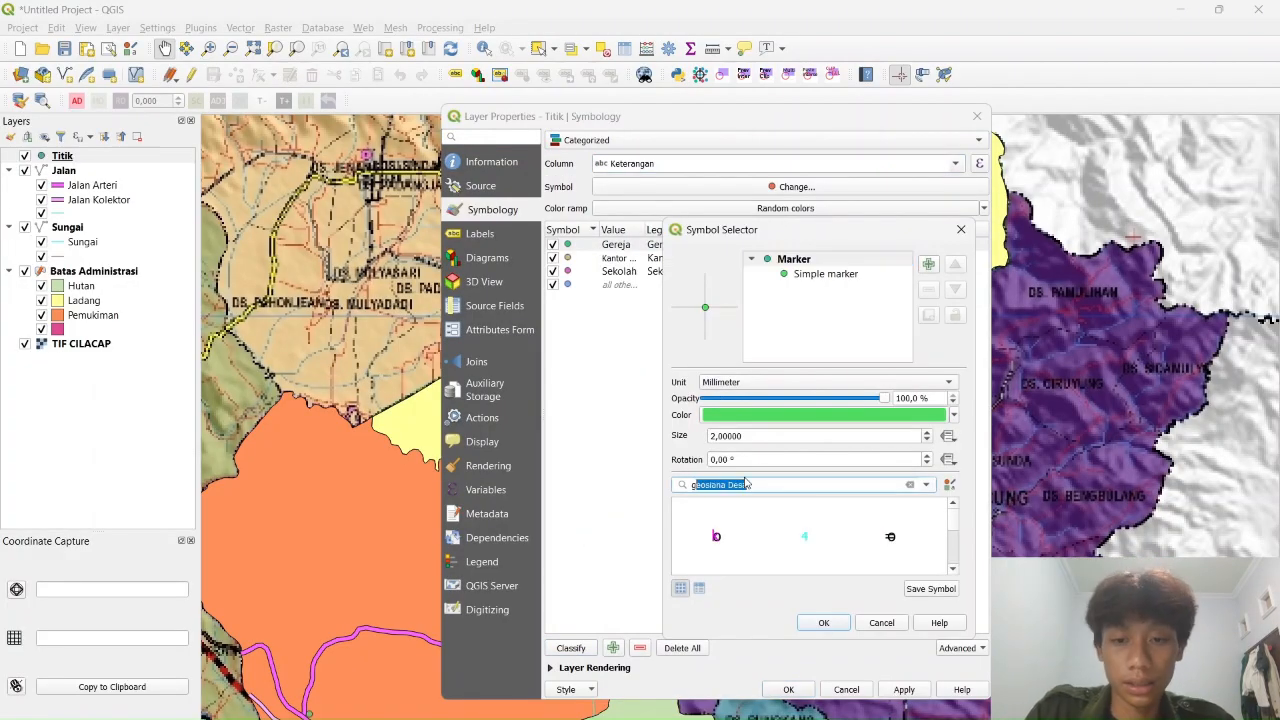
left_click(718, 536)
left_click(824, 622)
double_click(567, 258)
double_click(734, 485)
type("kantor")
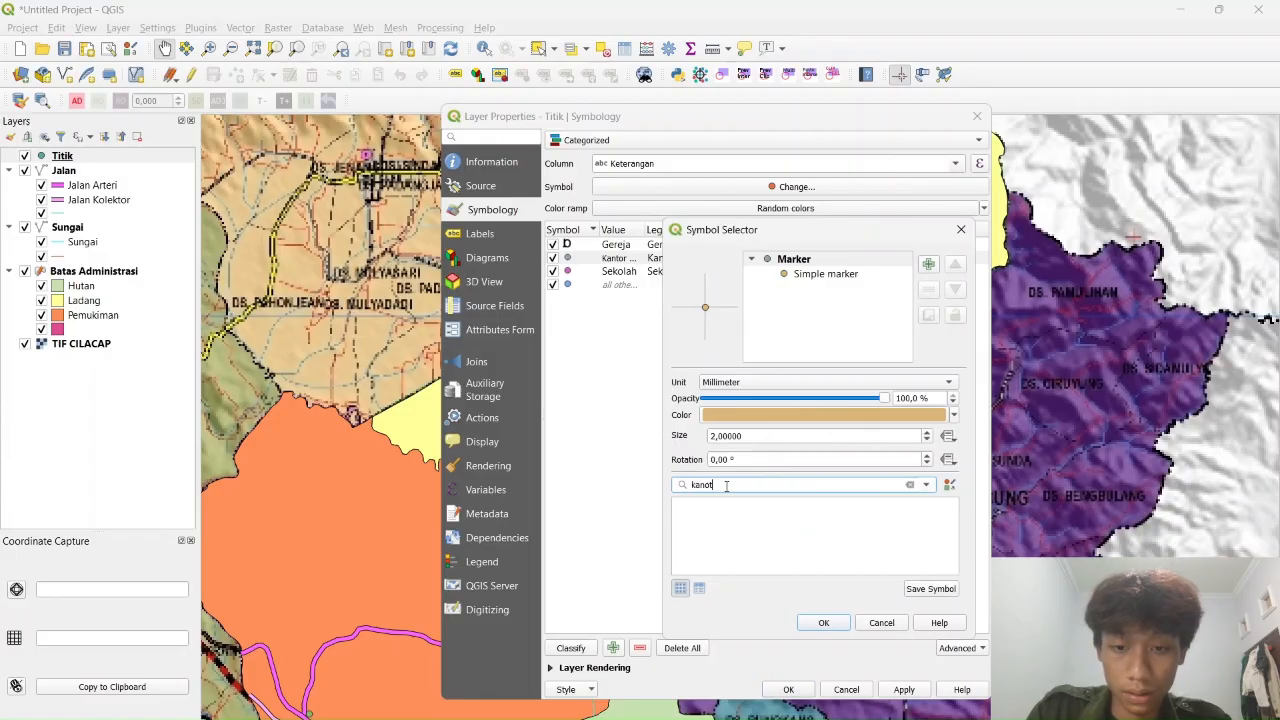
scroll(768, 533, "down", 1)
left_click(716, 549)
left_click(822, 620)
Give Sekolah the Pendidikan Dasar font symbol and apply the point styling
double_click(567, 271)
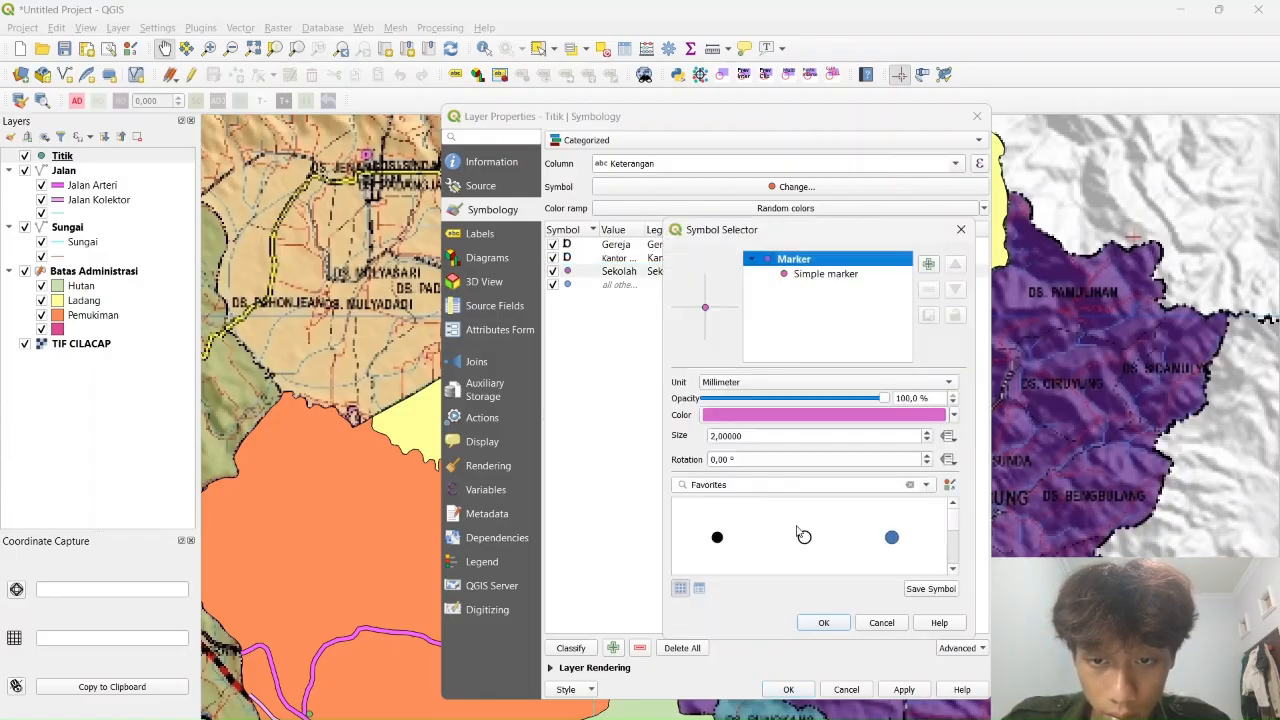
double_click(770, 484)
type("sekolah")
key("BackSpace")
key("BackSpace")
key("BackSpace")
key("BackSpace")
key("BackSpace")
key("BackSpace")
key("BackSpace")
scroll(880, 528, "down", 5)
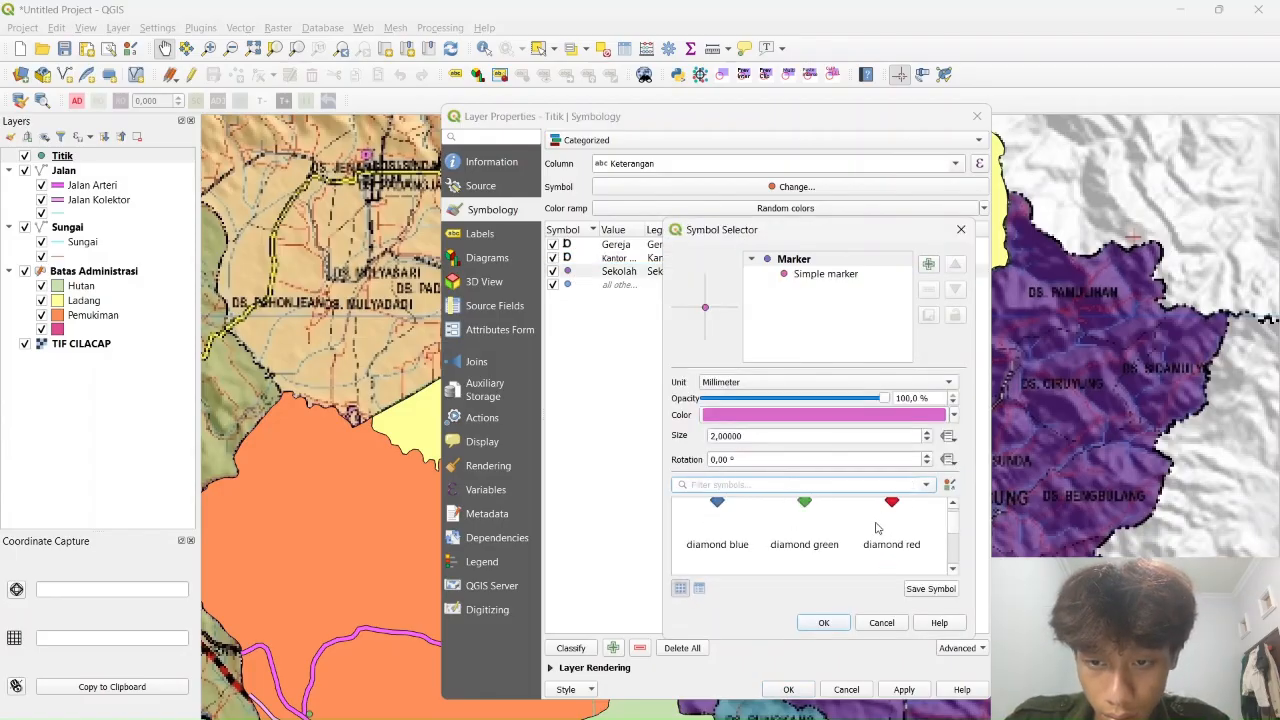
left_click_drag(840, 233, 786, 149)
scroll(786, 443, "down", 3)
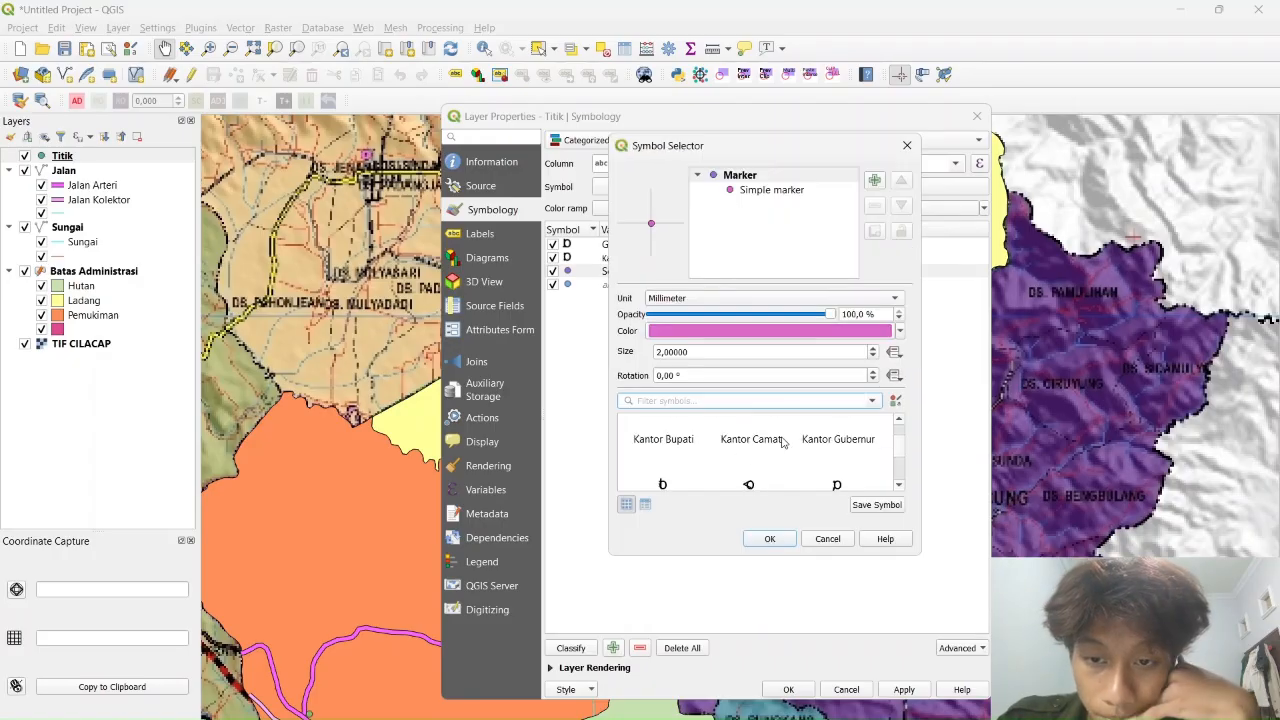
scroll(786, 443, "down", 4)
scroll(760, 435, "up", 1)
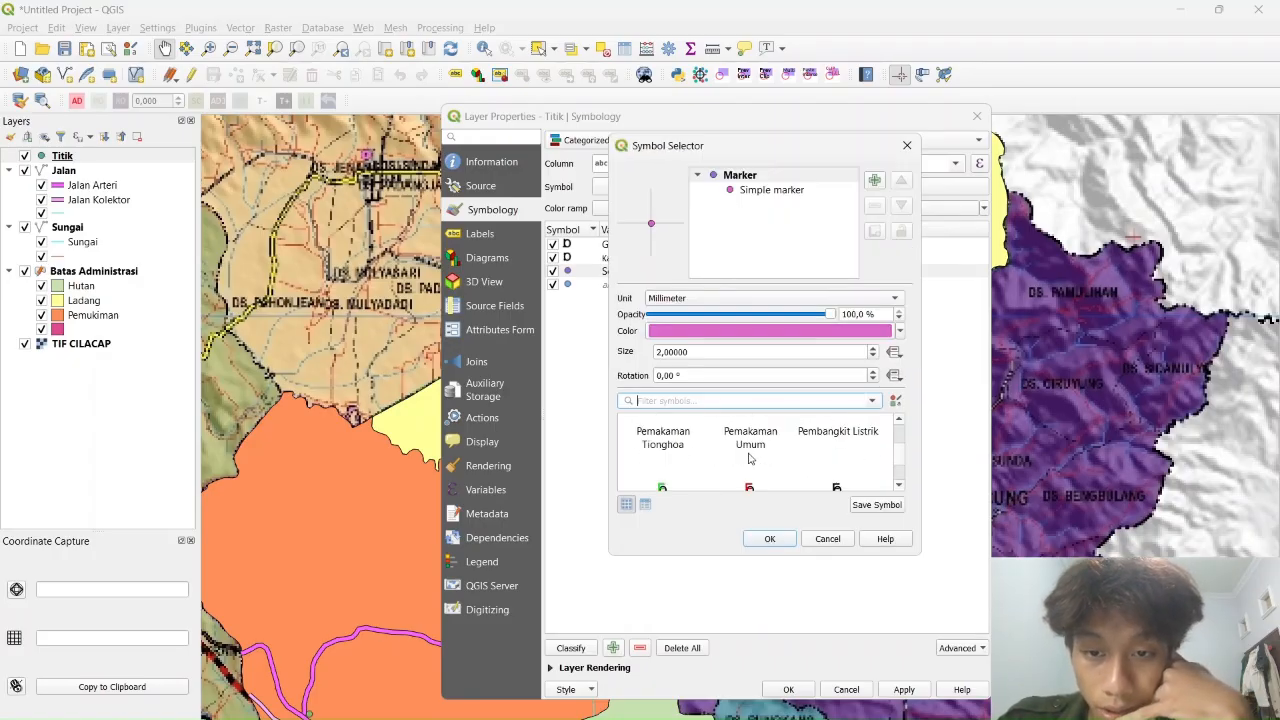
scroll(757, 431, "down", 1)
left_click(757, 431)
left_click(769, 539)
left_click(906, 690)
left_click(788, 690)
Hide the TIF CILACAP raster and pan the map to check the new point symbols
left_click_drag(635, 257, 540, 537)
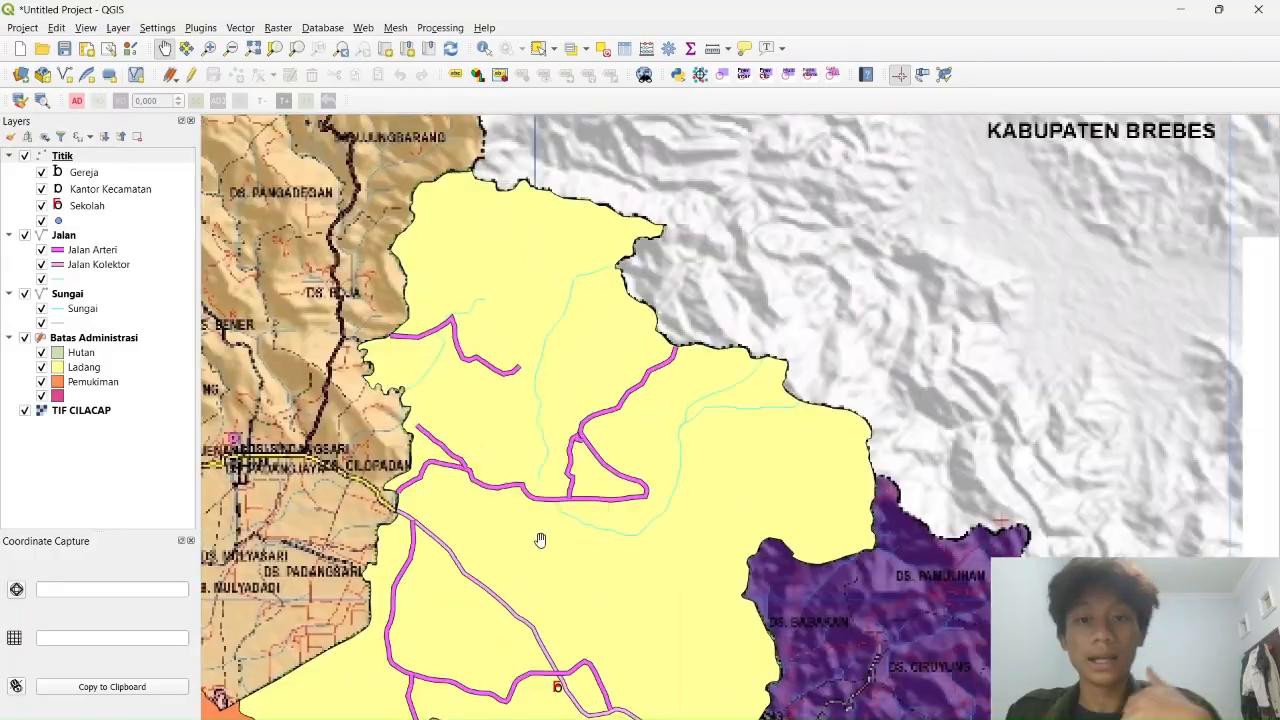
scroll(540, 537, "down", 1)
left_click_drag(519, 690, 712, 320)
scroll(671, 369, "up", 1)
left_click(25, 411)
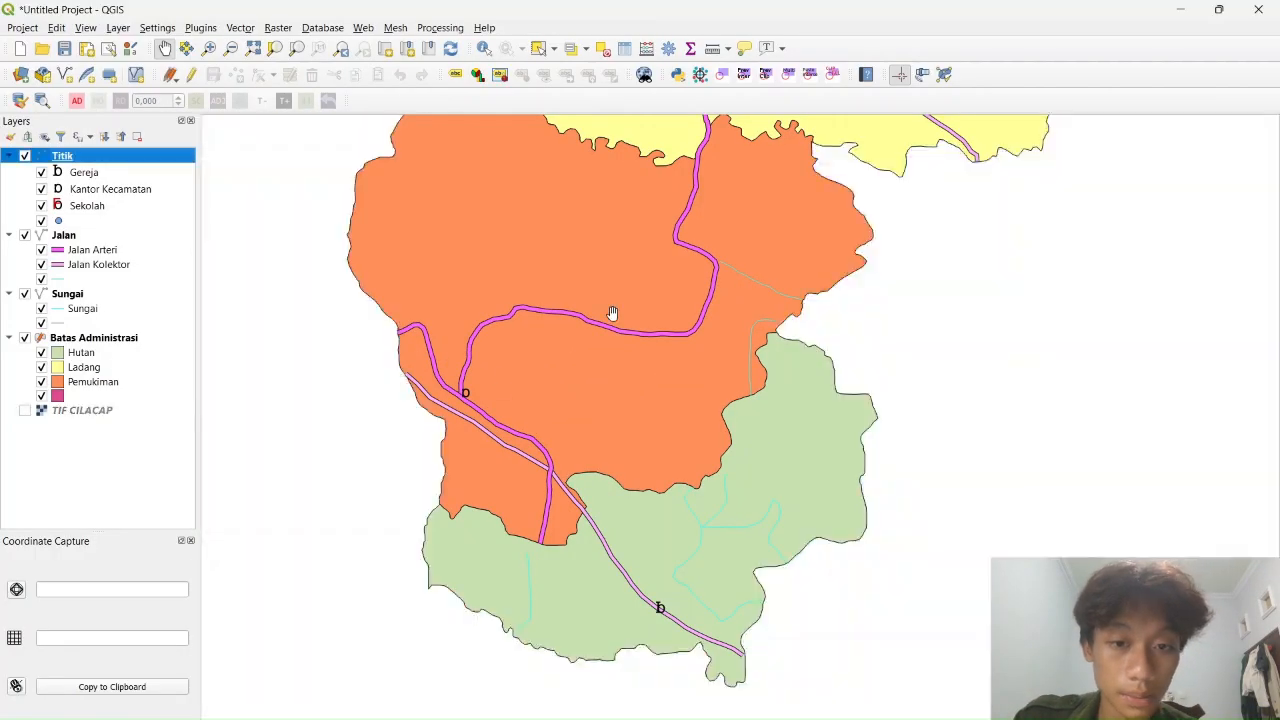
scroll(611, 314, "down", 1)
left_click_drag(611, 314, 452, 500)
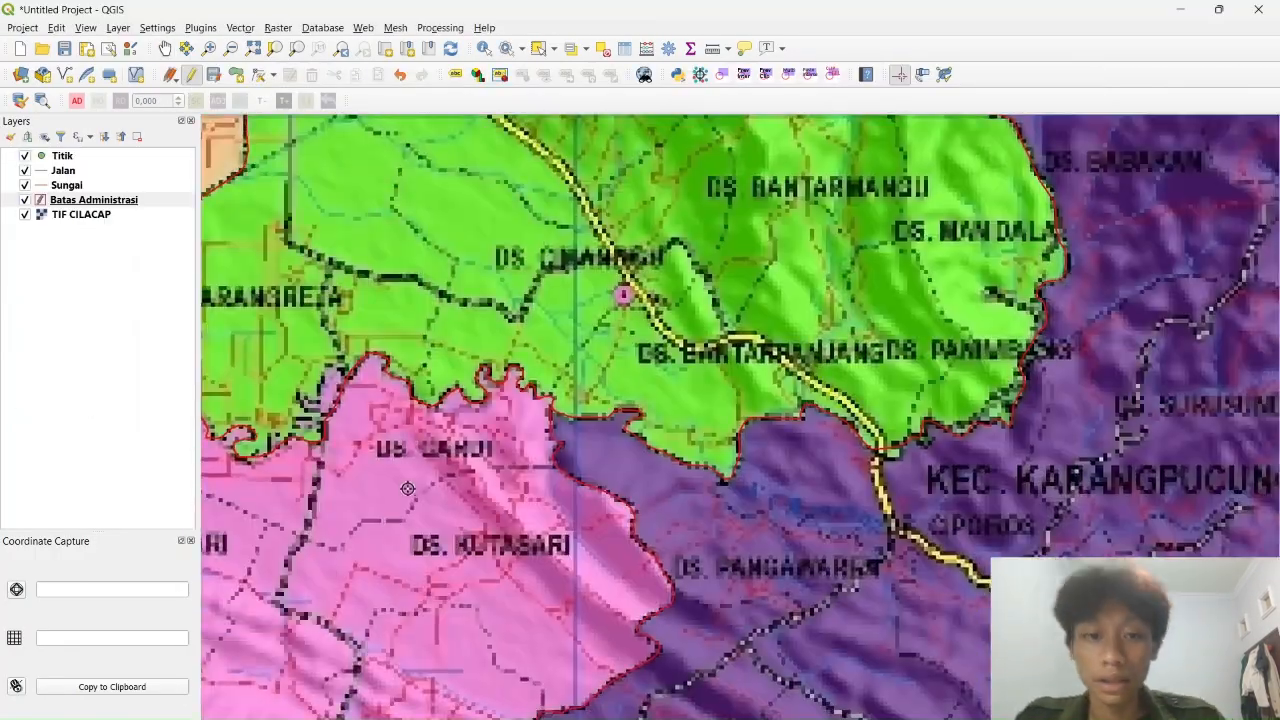
Activate the Split Features tool and bring the district boundary into view
scroll(1119, 384, "down", 1)
left_click_drag(1100, 240, 1173, 278)
left_click(56, 28)
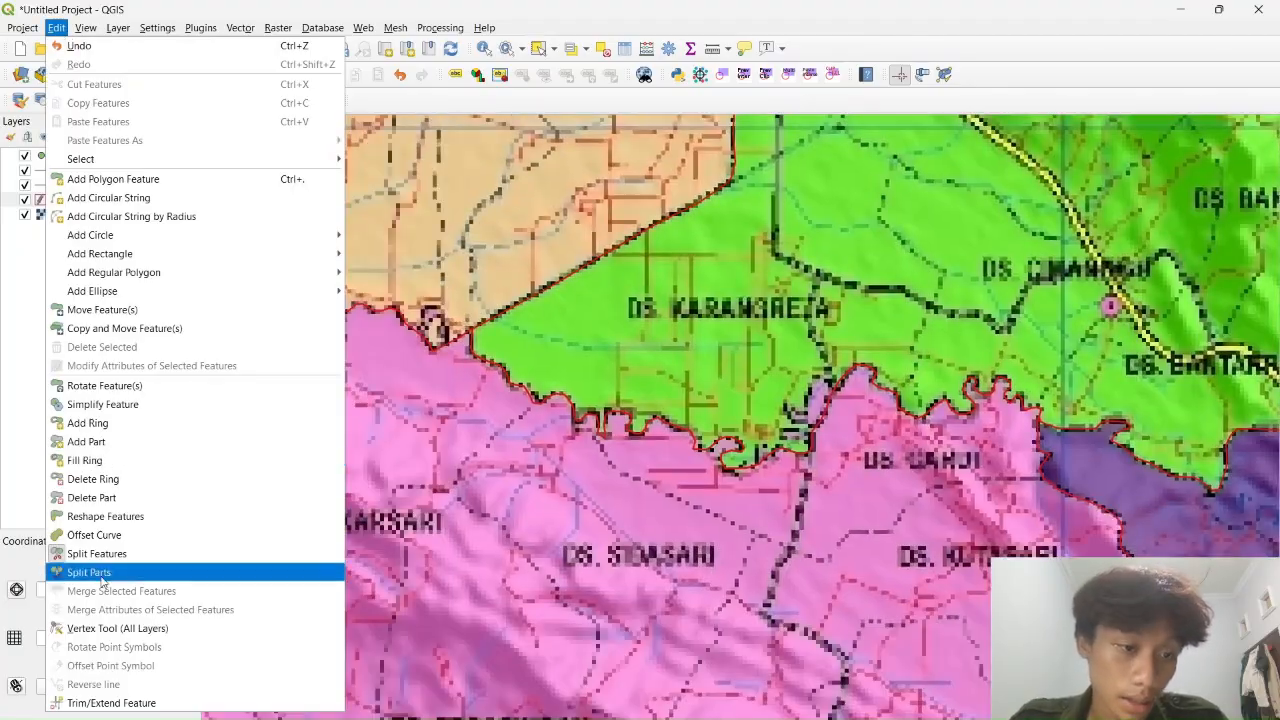
left_click(104, 573)
left_click_drag(1000, 600, 956, 229)
left_click_drag(887, 400, 966, 223)
scroll(1078, 165, "up", 2)
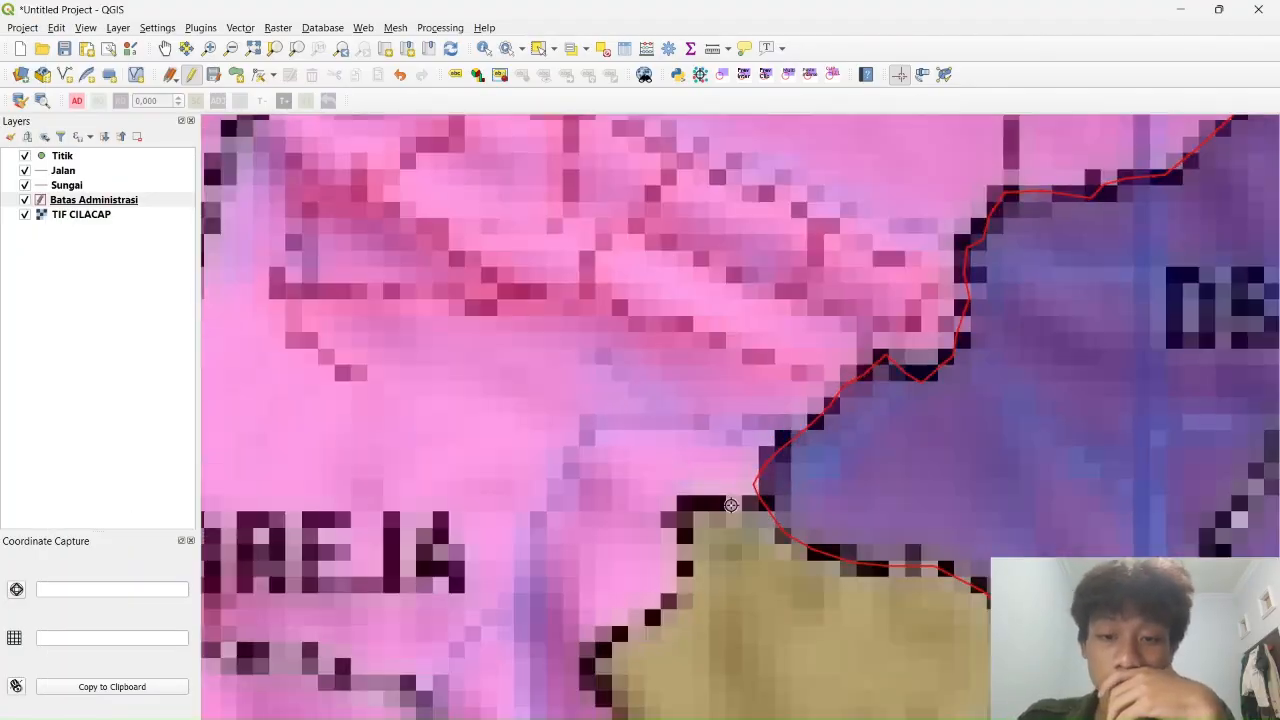
left_click_drag(850, 512, 852, 340)
Trace a split line along the administrative boundary with several vertices
left_click(829, 336)
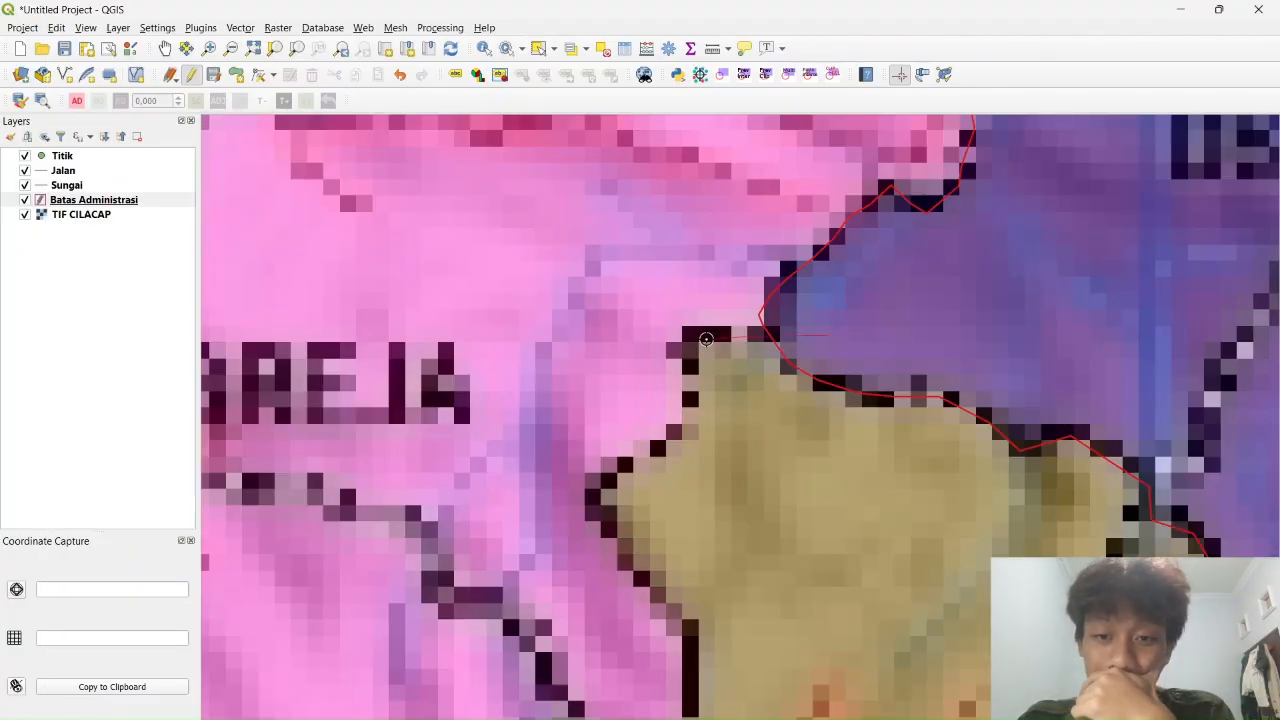
left_click(697, 340)
left_click(643, 449)
left_click(595, 502)
left_click(636, 576)
left_click(683, 636)
left_click(688, 692)
Pan along the boundary past DS. SERANG to the northern Cimanggu area
left_click_drag(688, 692, 860, 370)
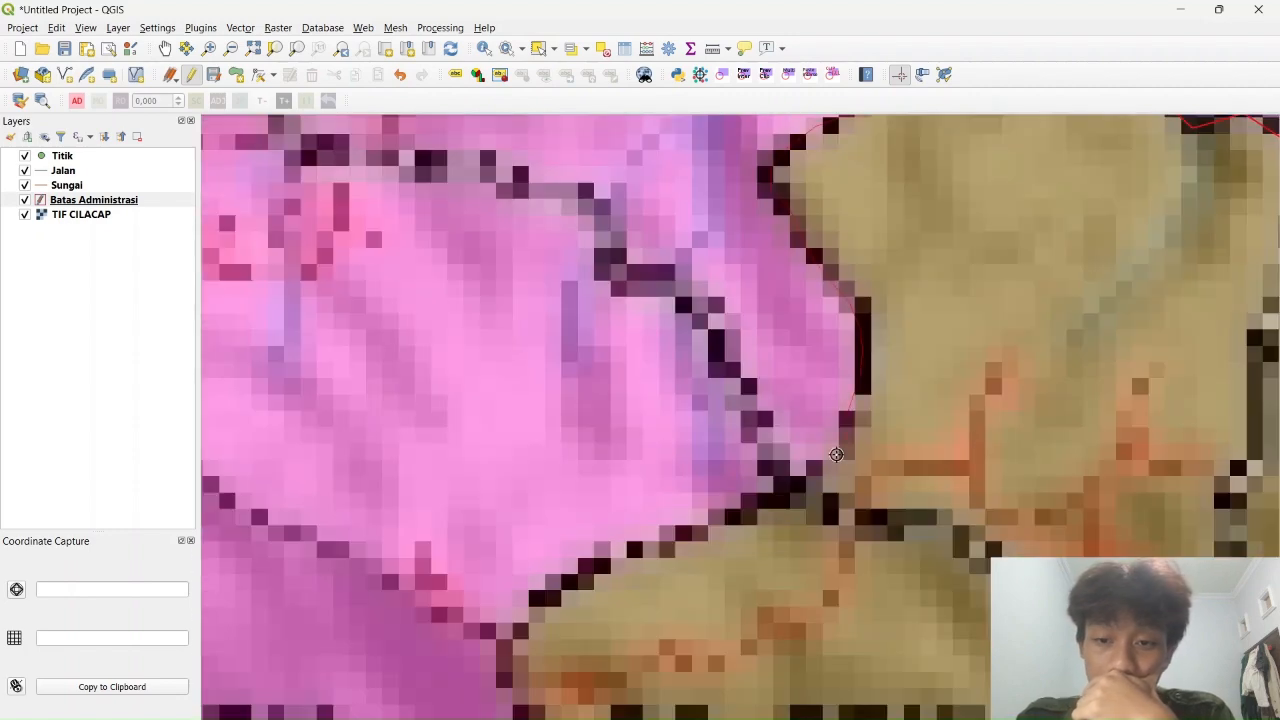
left_click_drag(503, 684, 564, 382)
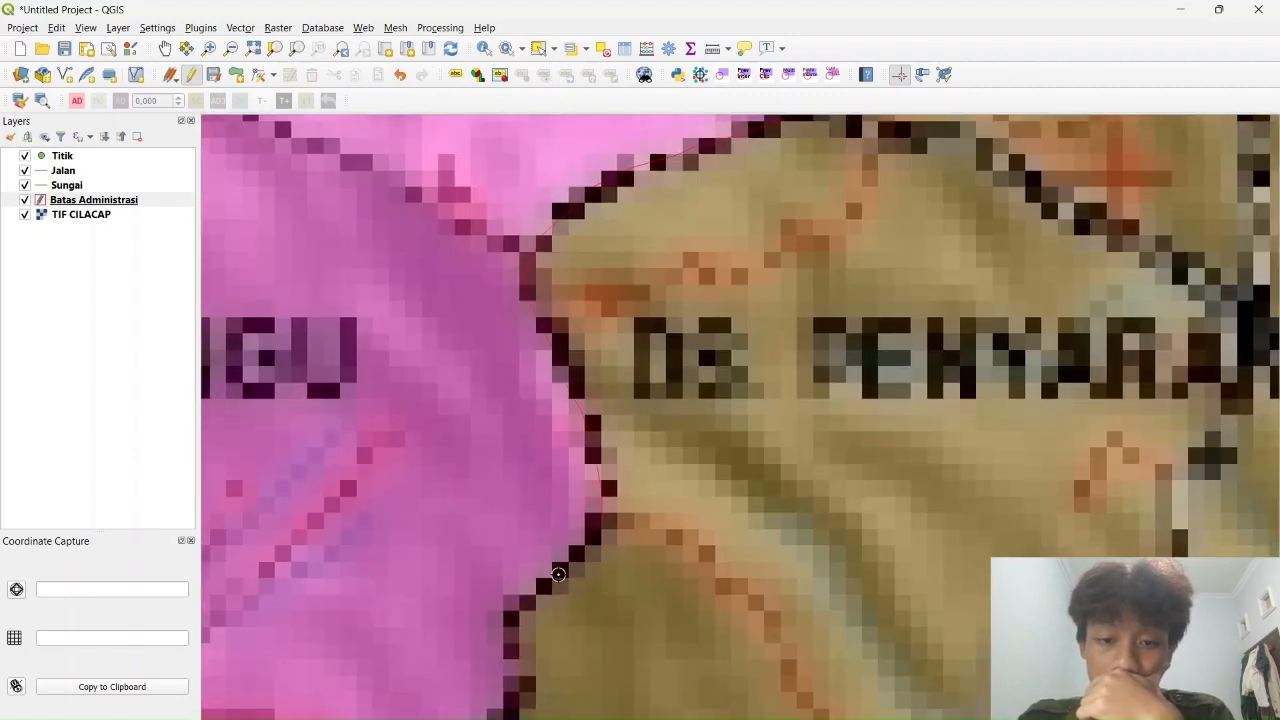
left_click_drag(527, 681, 801, 365)
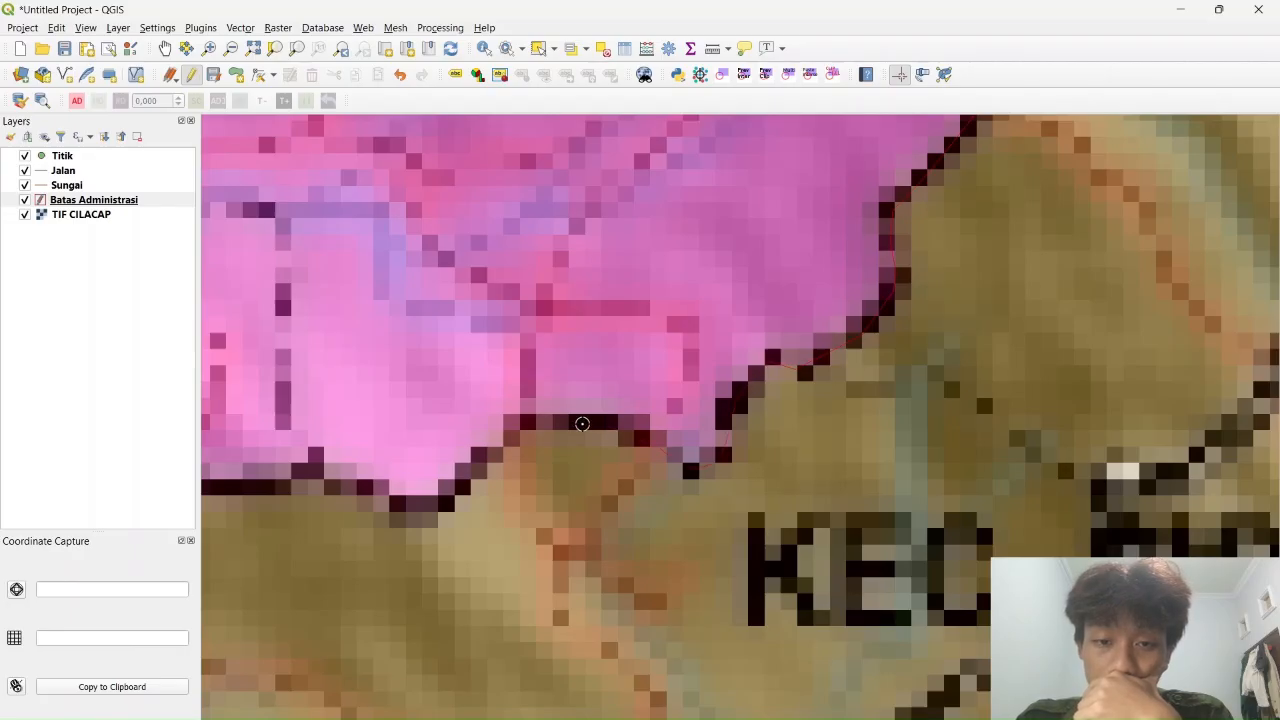
left_click_drag(376, 493, 940, 442)
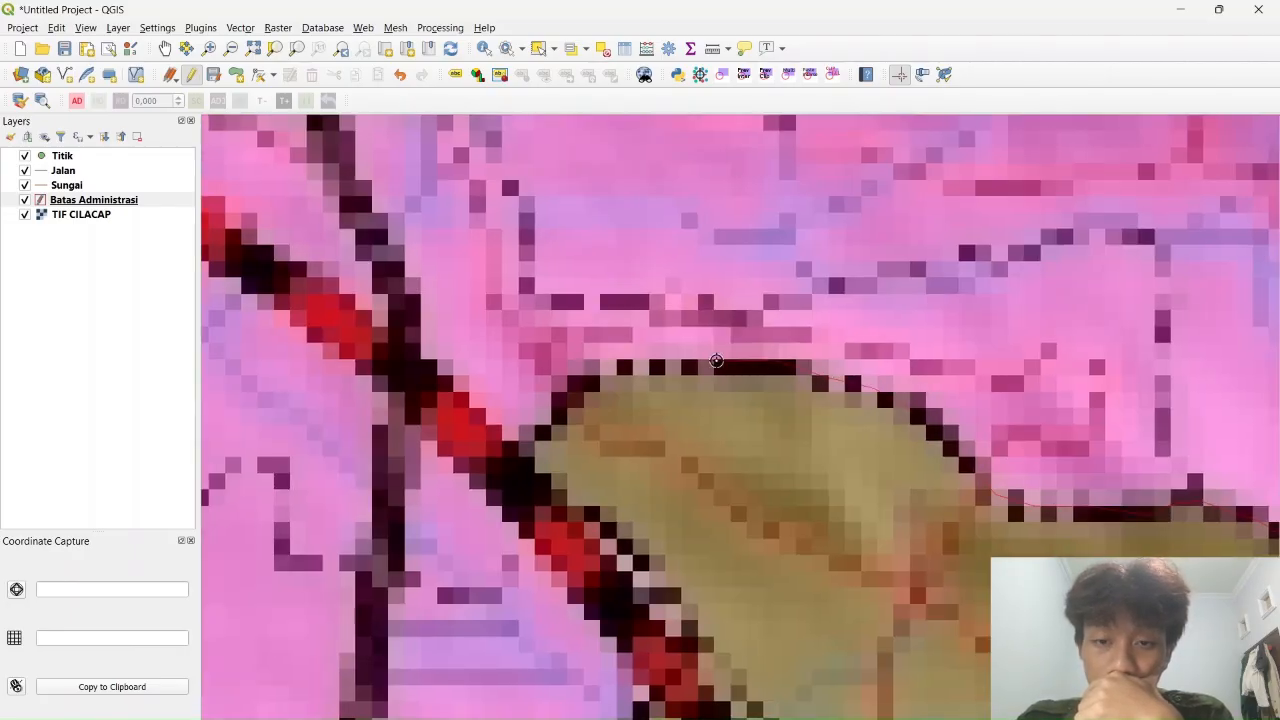
left_click_drag(696, 636, 983, 182)
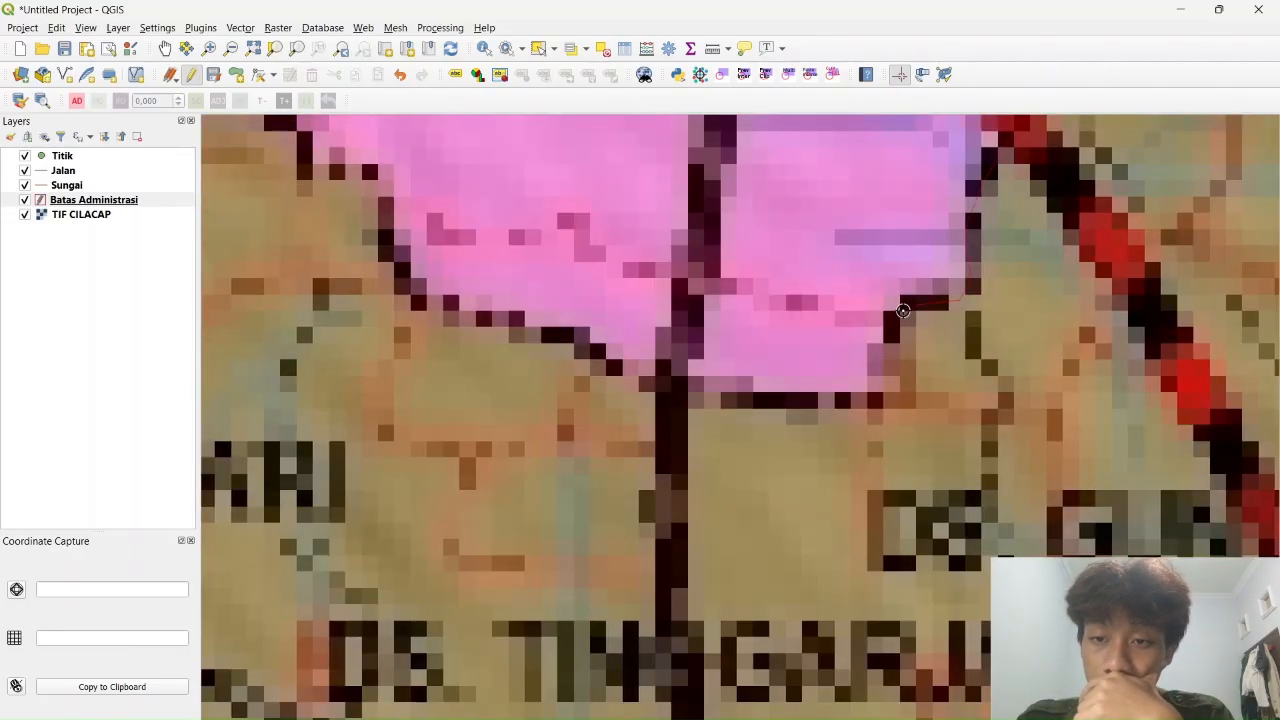
left_click_drag(503, 319, 873, 366)
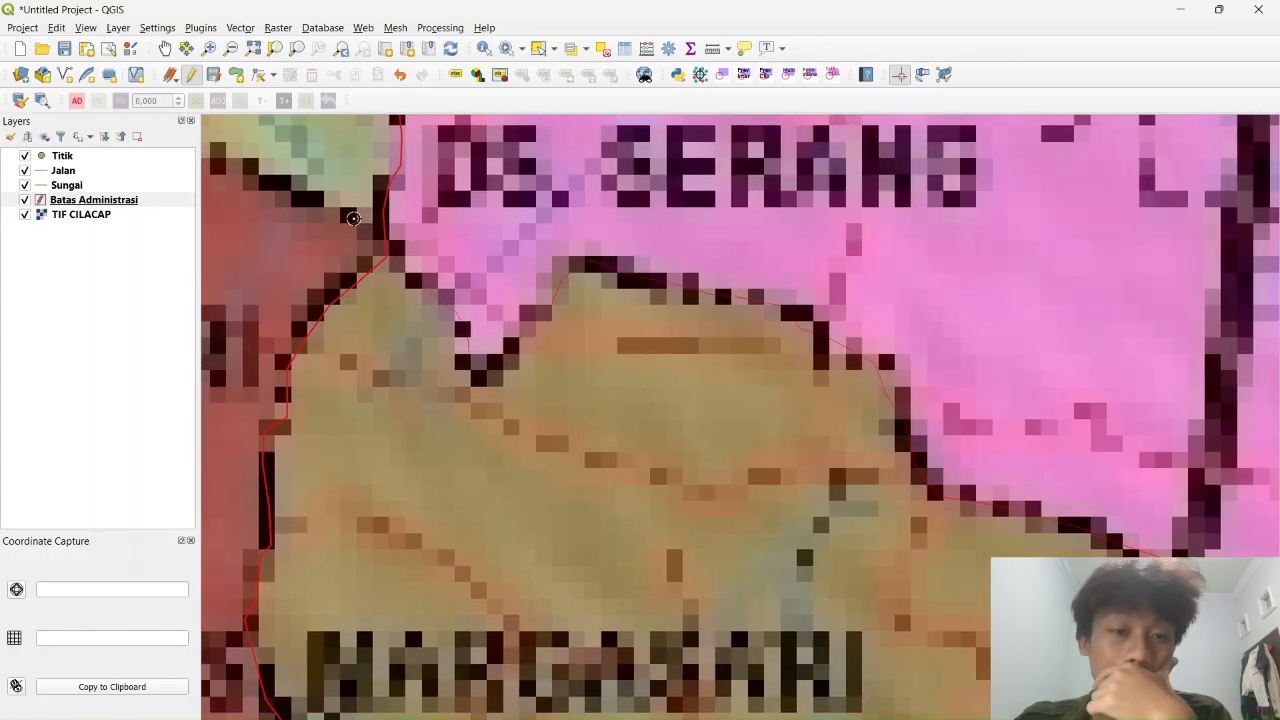
scroll(1016, 294, "down", 8)
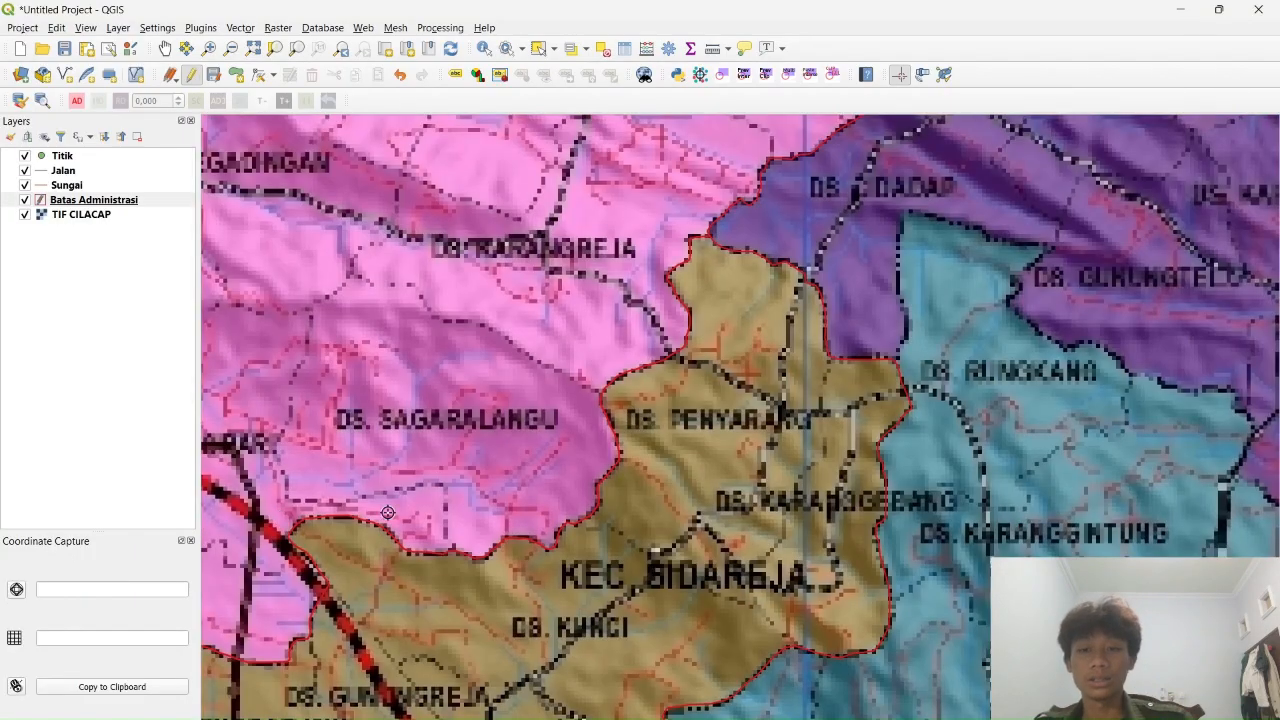
scroll(716, 375, "up", 2)
left_click_drag(857, 196, 700, 375)
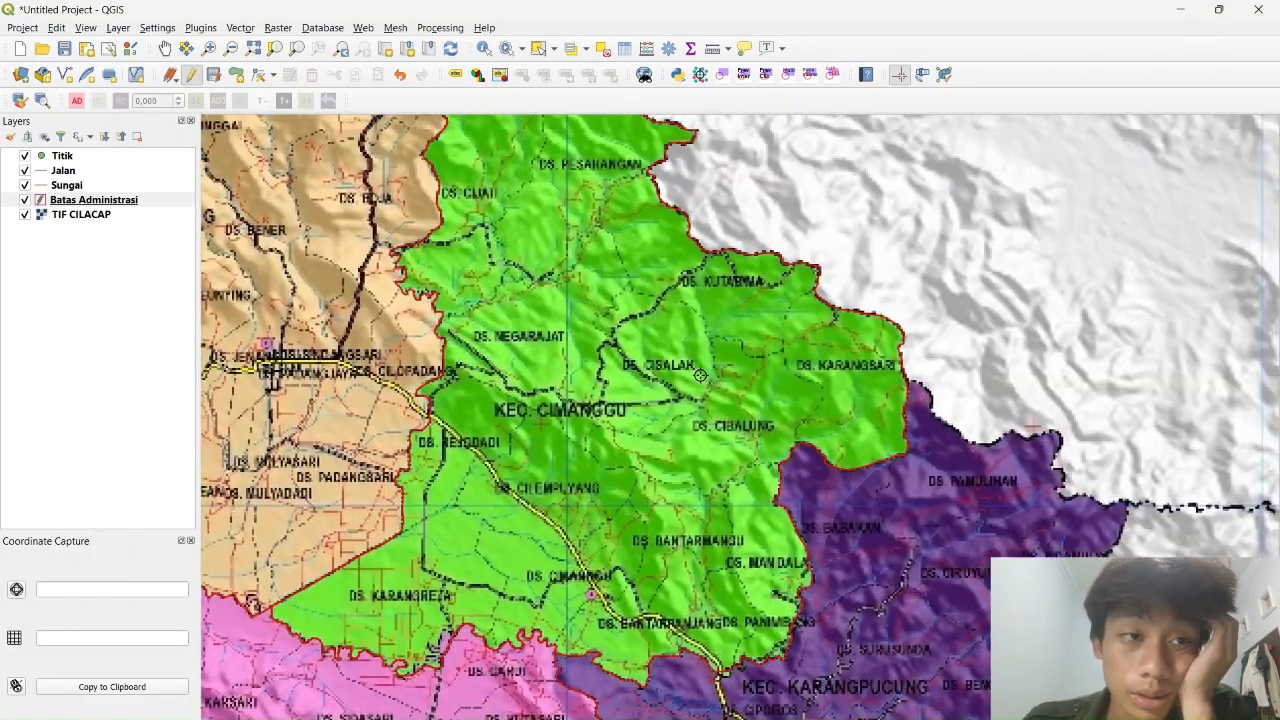
Save the Batas Administrasi edits, stop editing, and centre the pink Cipari district
left_click(213, 75)
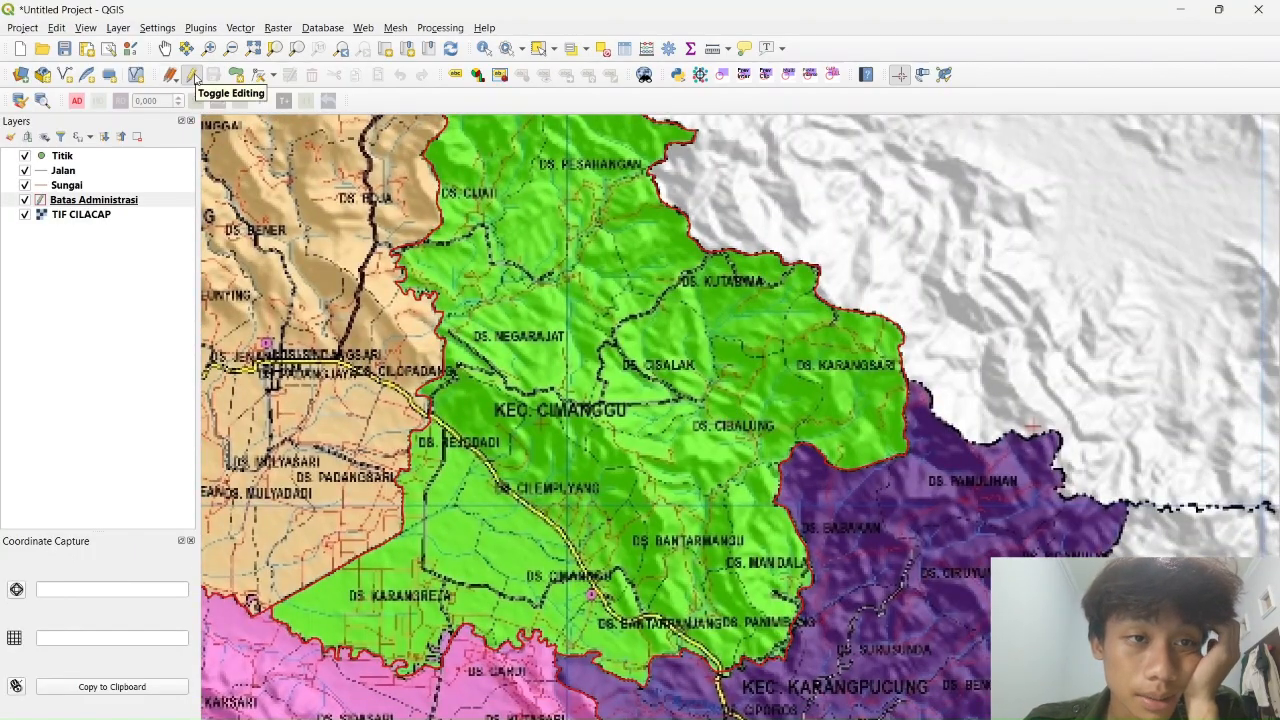
left_click(190, 75)
left_click_drag(488, 333, 668, 162)
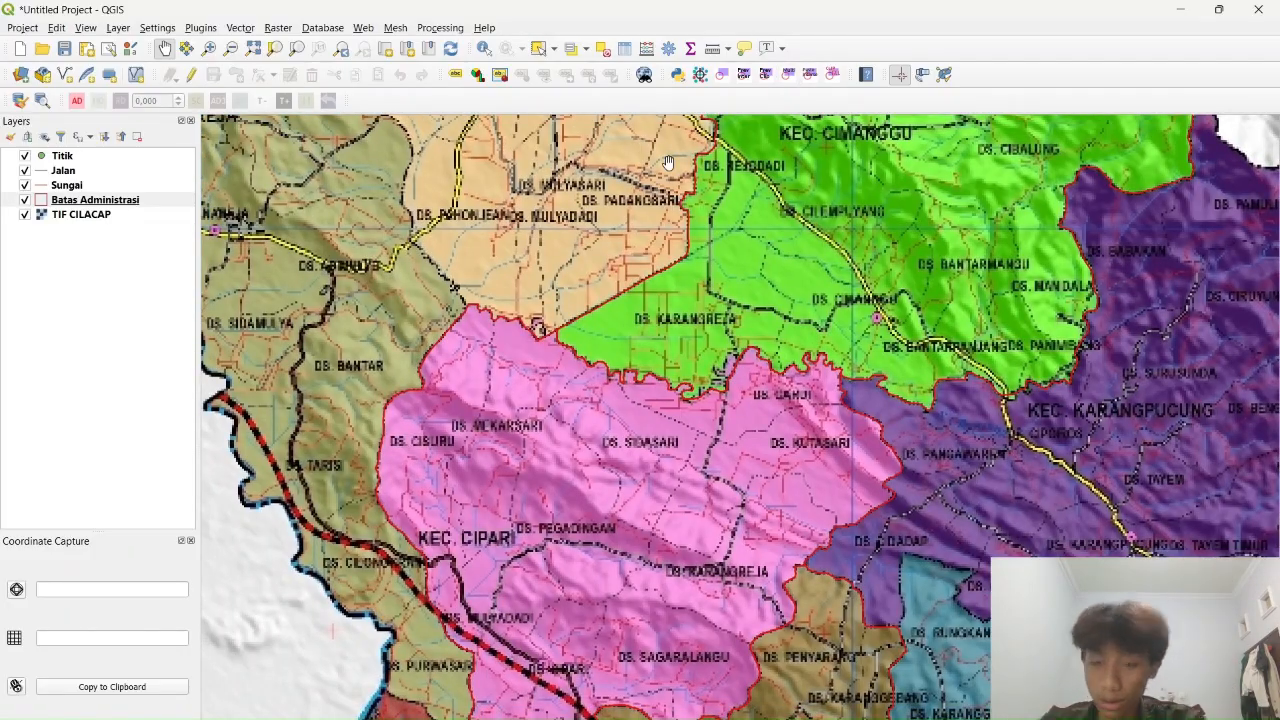
scroll(900, 214, "up", 3)
scroll(900, 214, "down", 4)
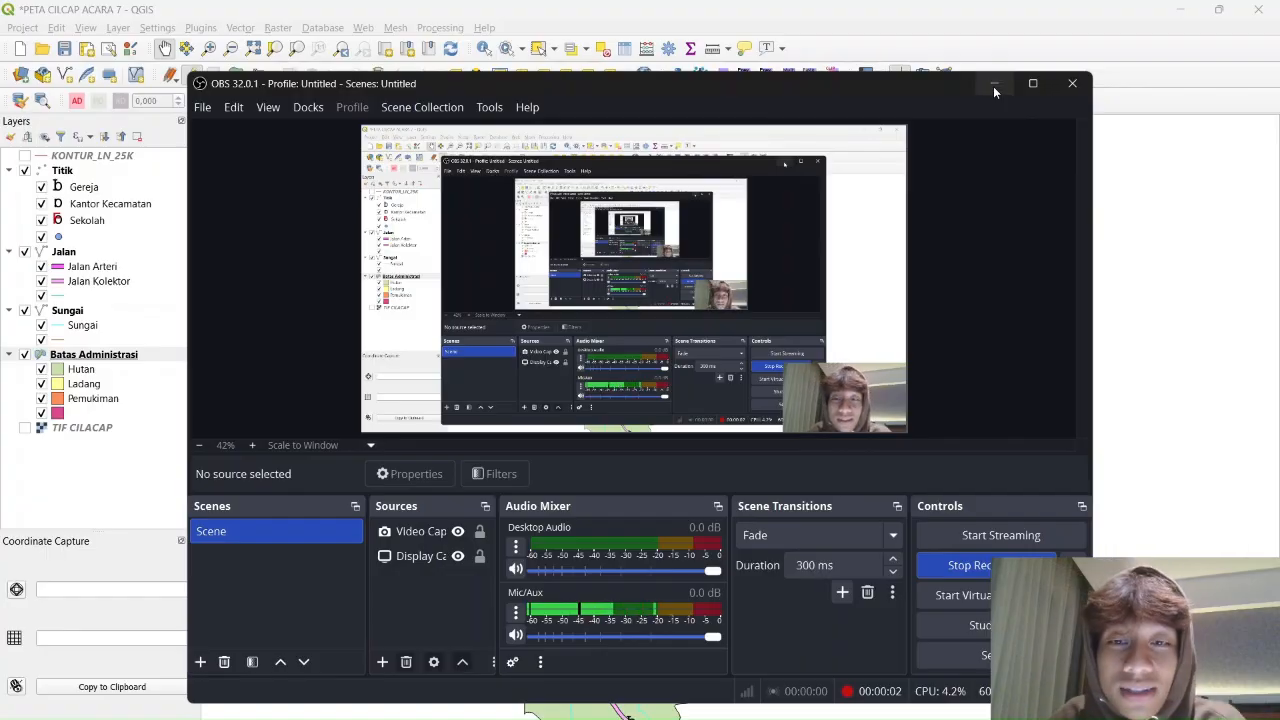
left_click(993, 86)
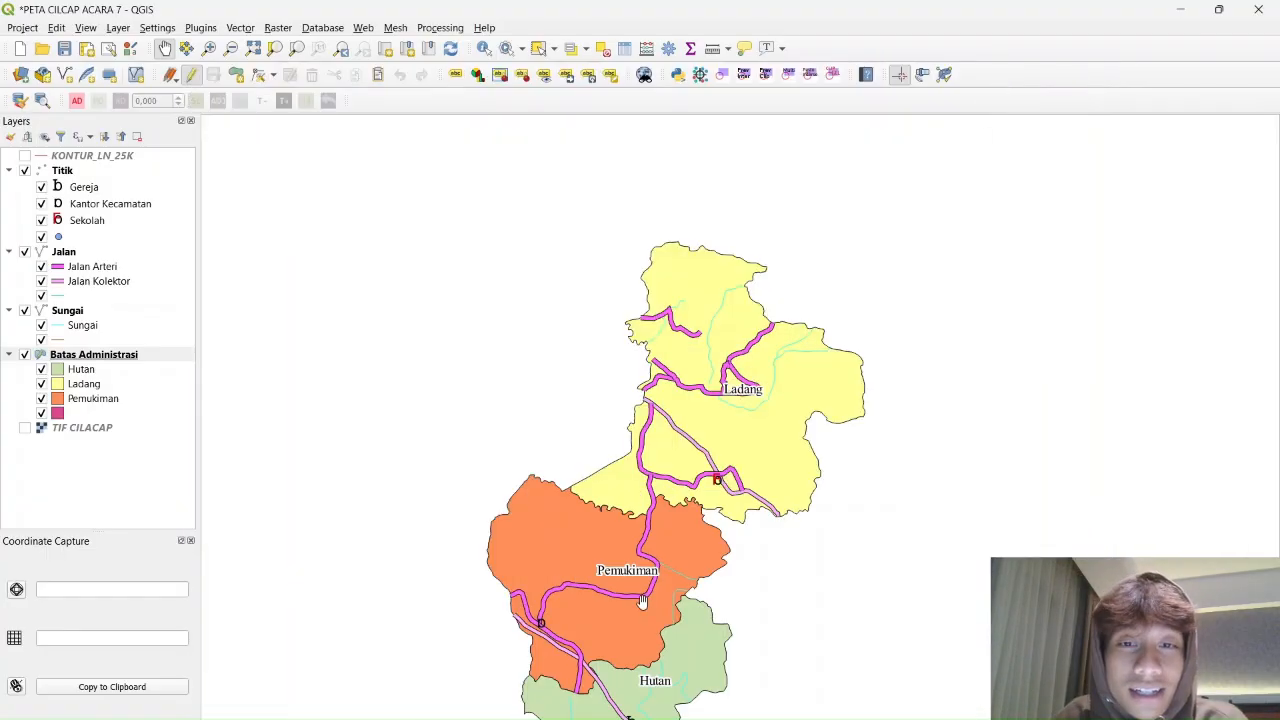
right_click(68, 358)
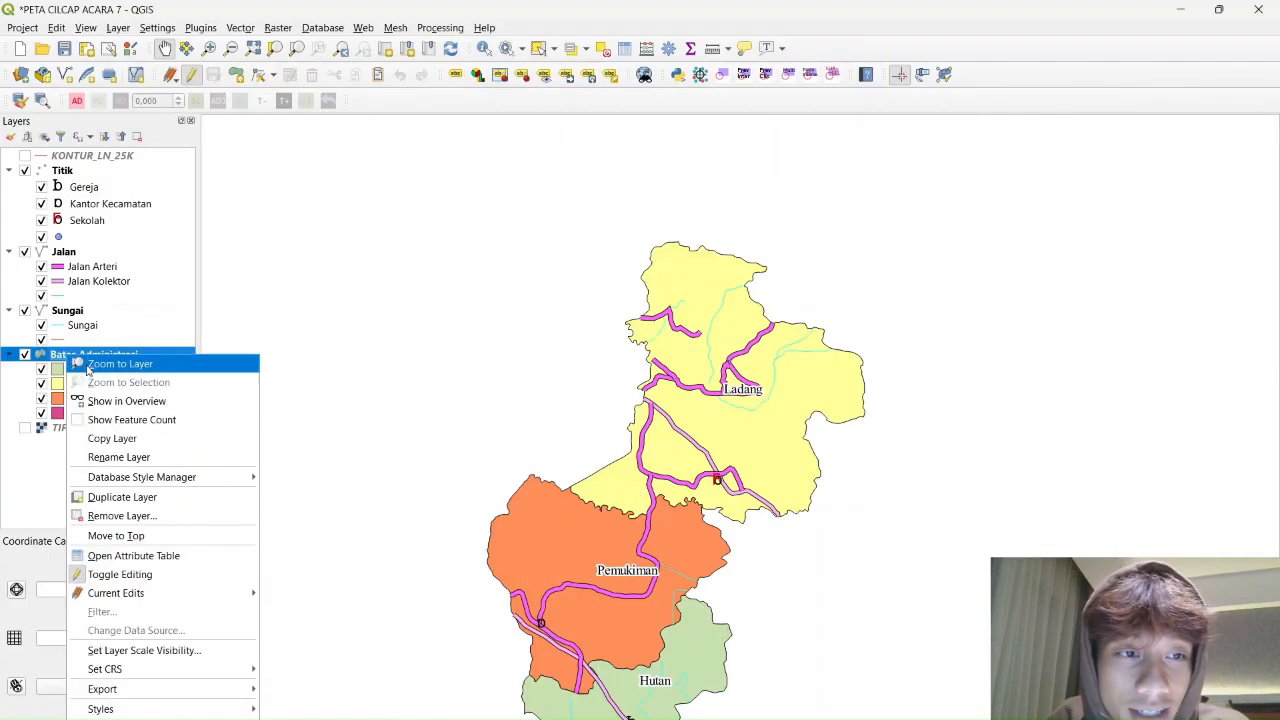
left_click(112, 718)
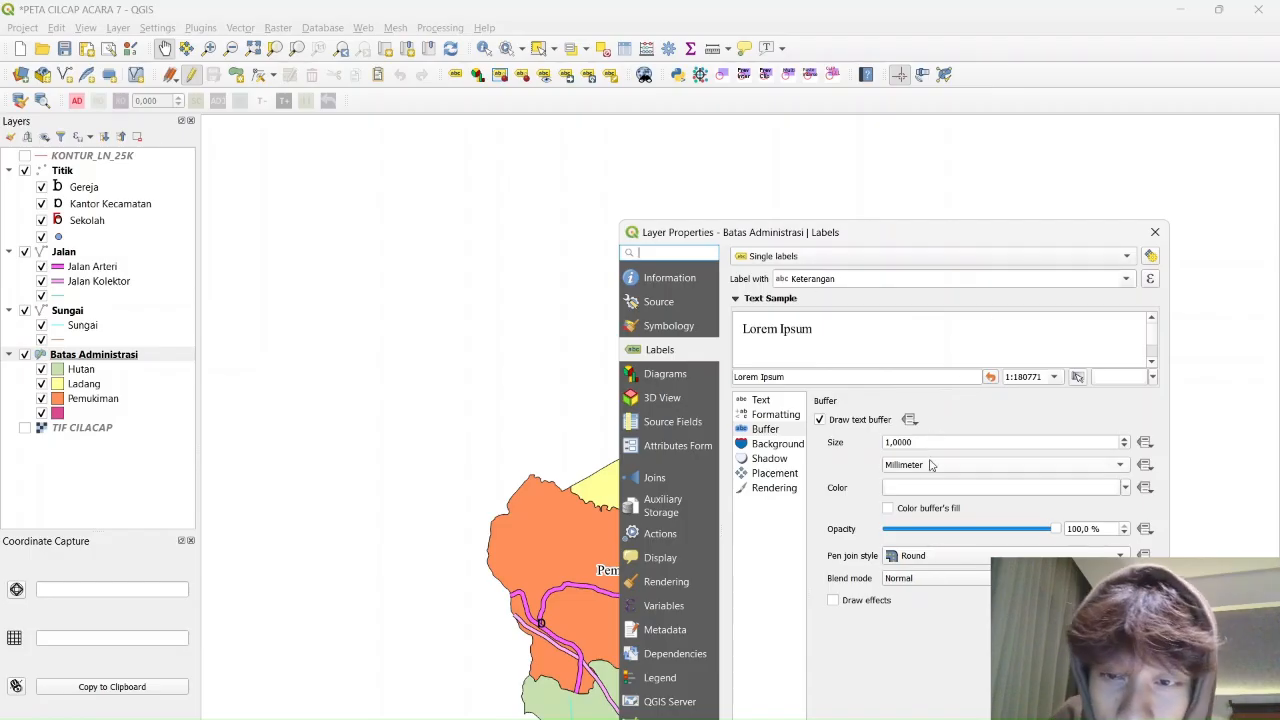
left_click(1154, 236)
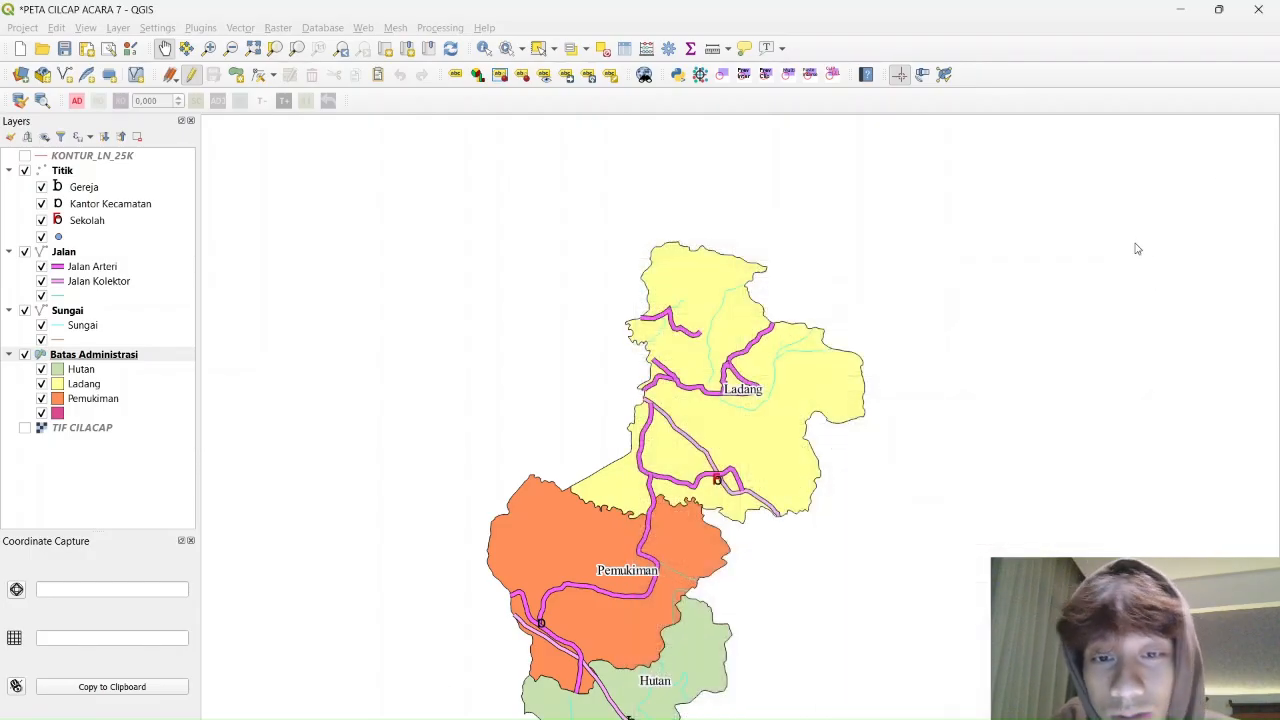
left_click_drag(903, 423, 905, 395)
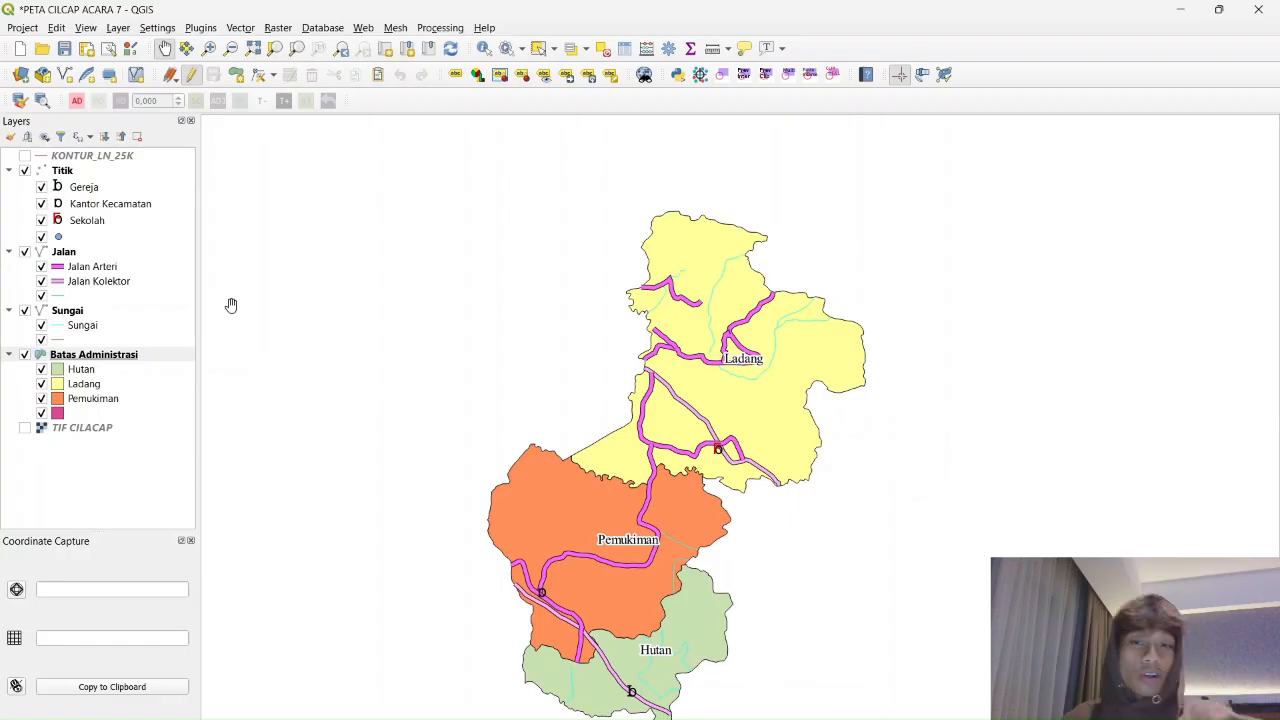
Open Add Vector Layer from the Layer menu and browse for the source file
left_click(239, 28)
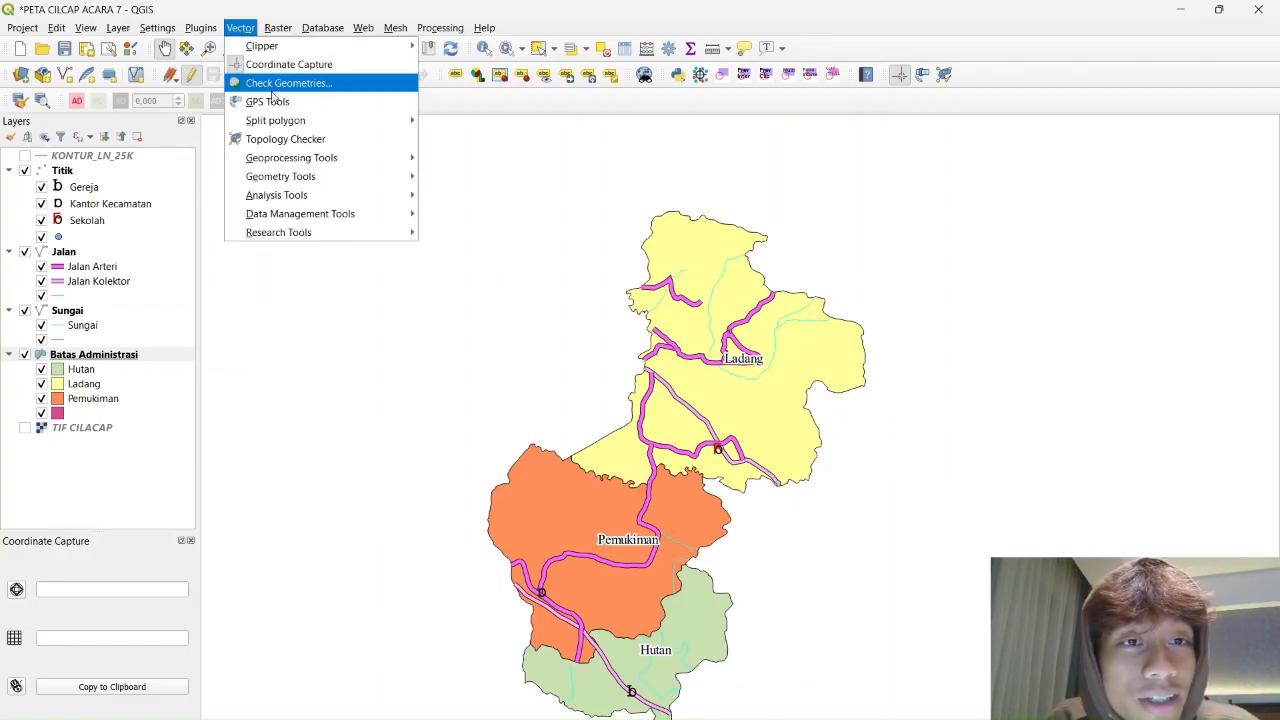
mouse_move(118, 28)
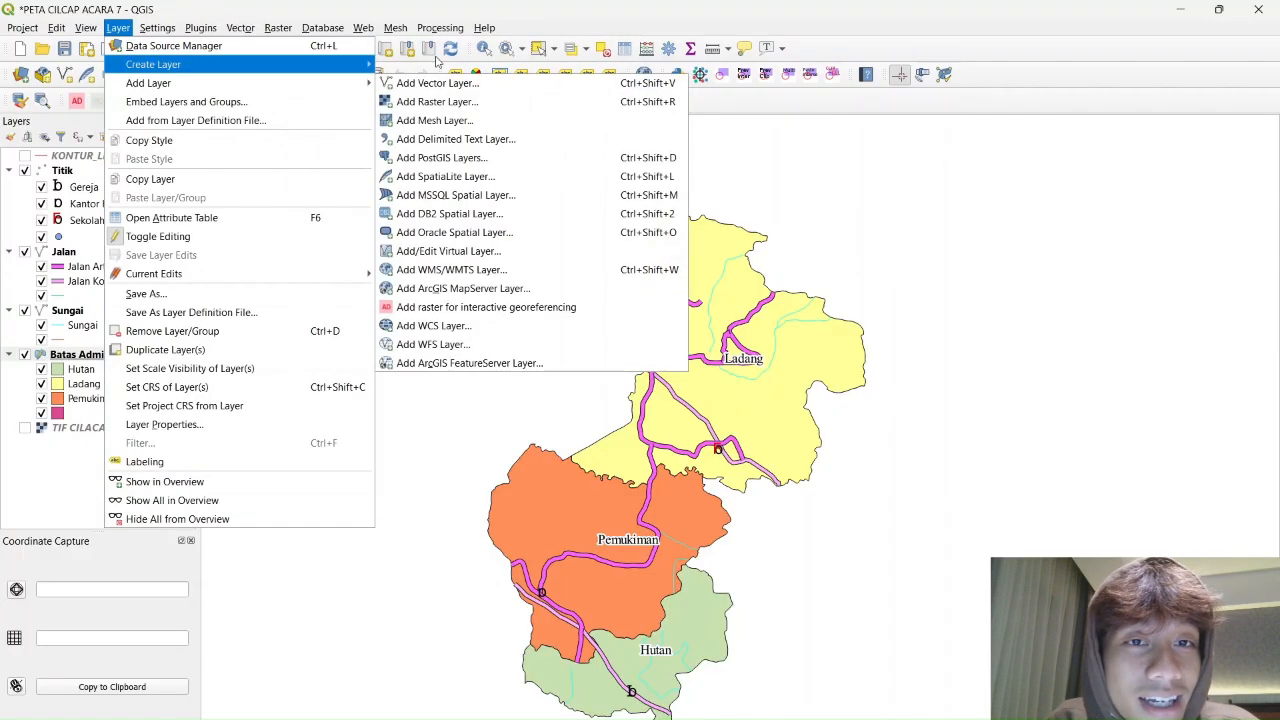
mouse_move(338, 84)
left_click(465, 82)
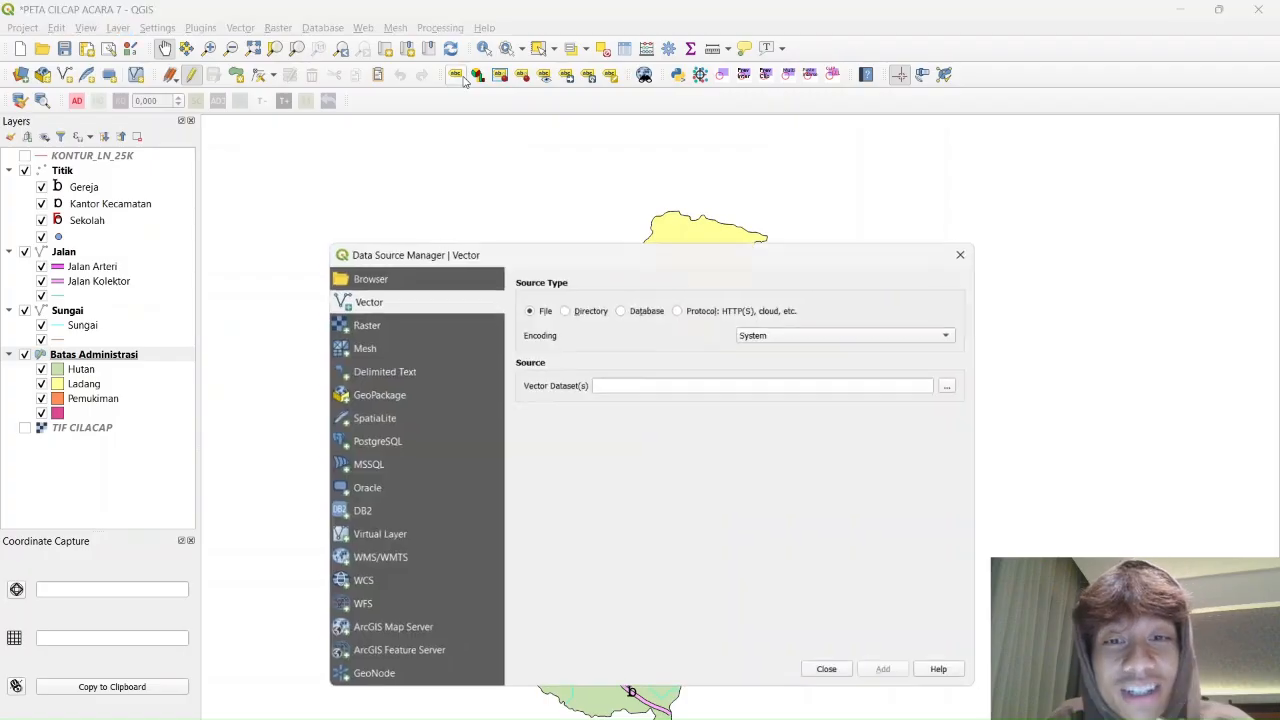
left_click(957, 386)
Choose KONTUR_LN_25K.shp, add it as a layer, and close the data source manager
scroll(343, 322, "down", 1)
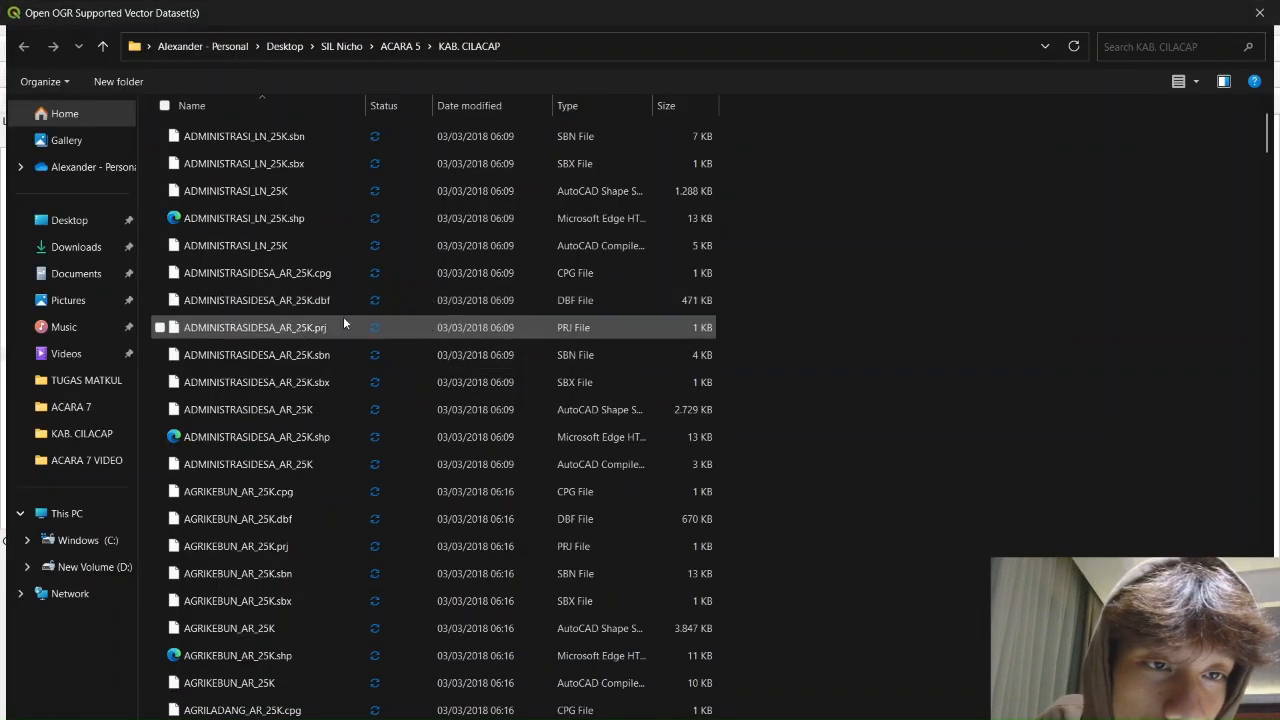
scroll(278, 335, "down", 19)
type("ko")
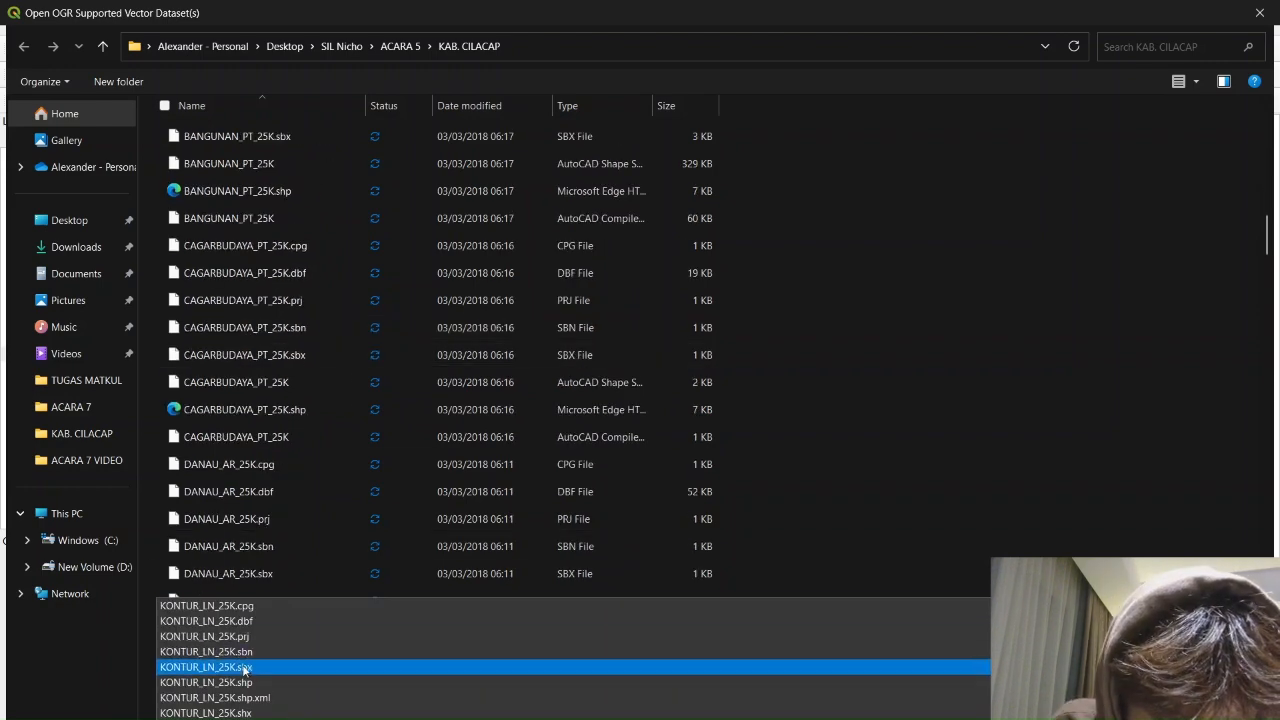
left_click(866, 484)
scroll(787, 524, "down", 20)
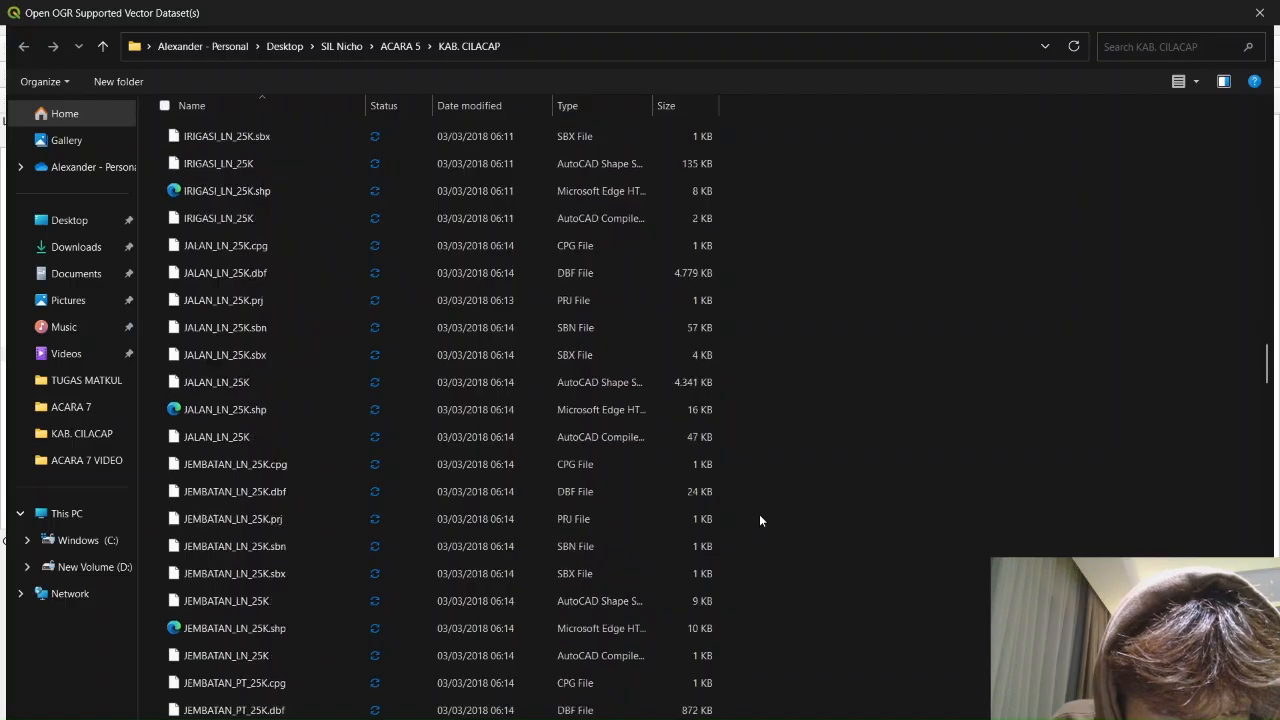
scroll(755, 495, "down", 15)
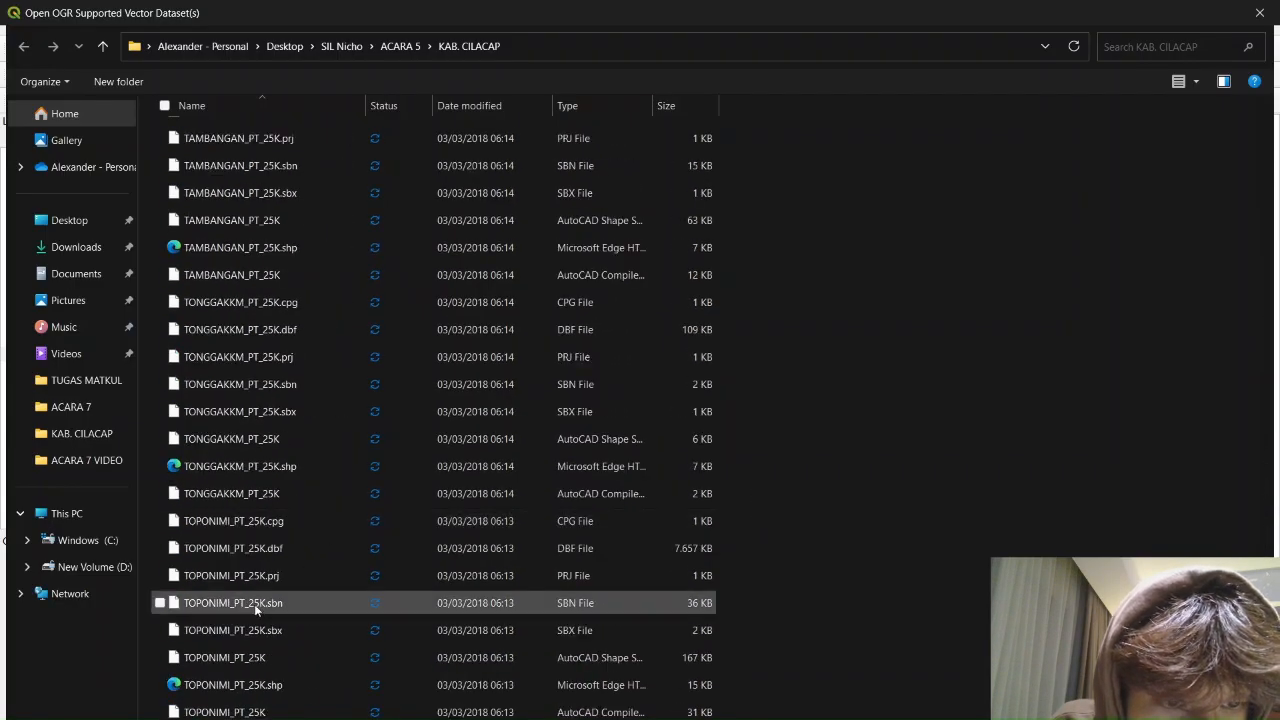
scroll(329, 479, "up", 13)
scroll(335, 474, "up", 15)
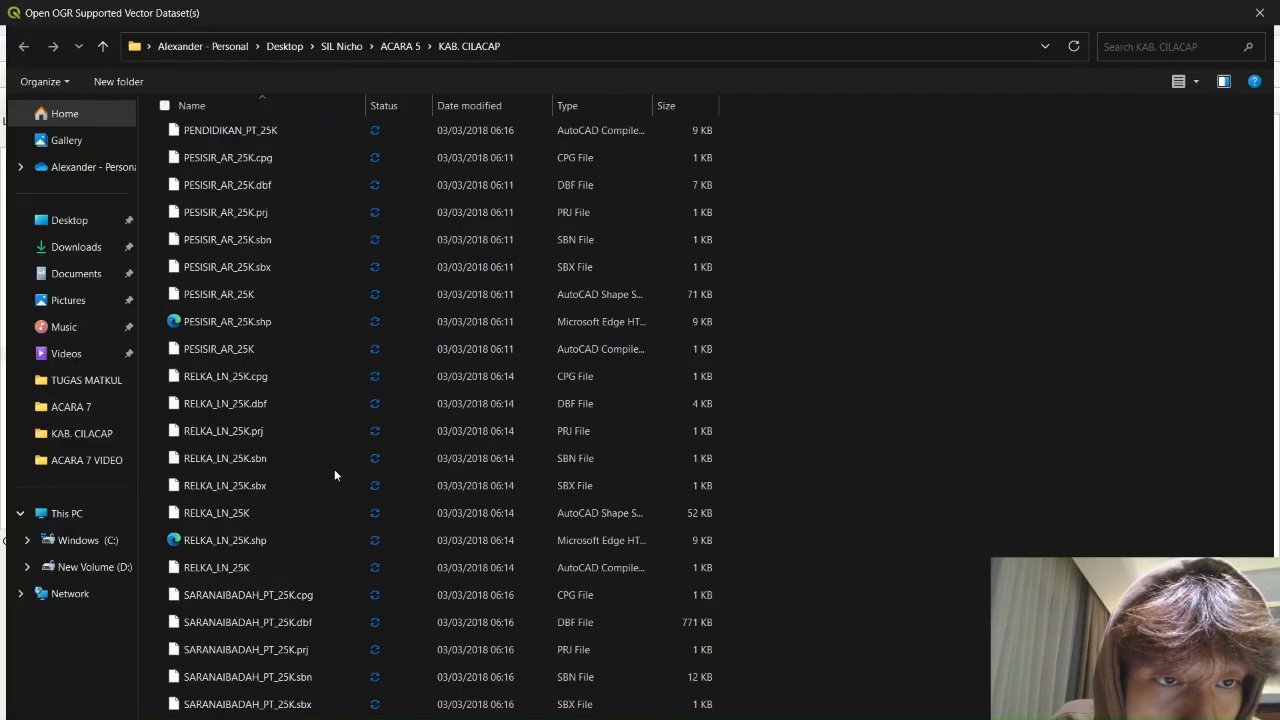
scroll(334, 469, "up", 15)
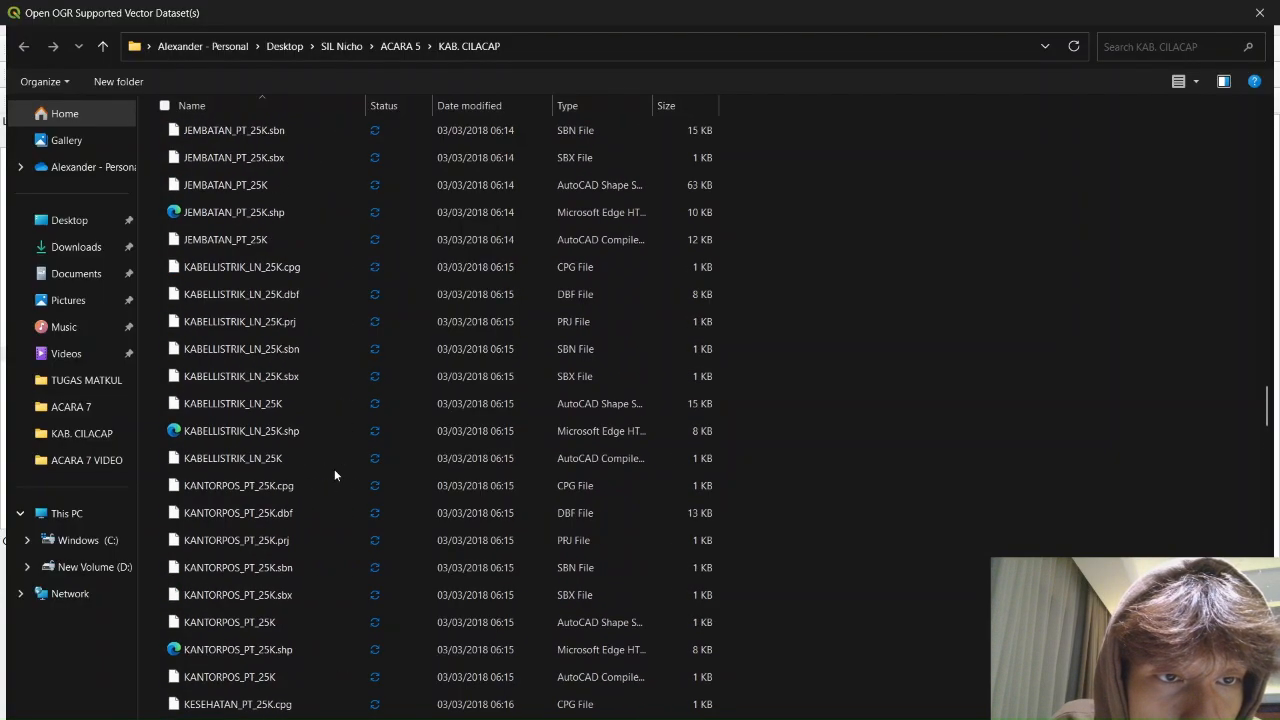
scroll(335, 467, "up", 11)
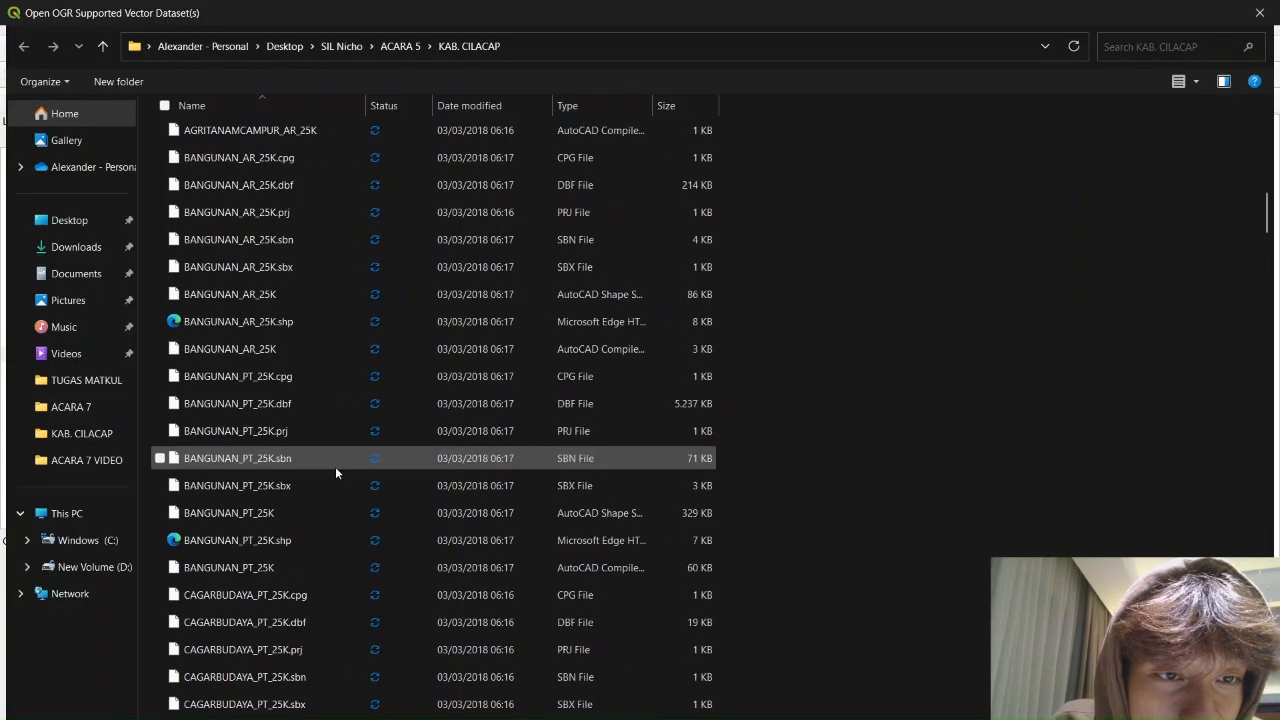
scroll(335, 466, "down", 17)
scroll(339, 460, "down", 12)
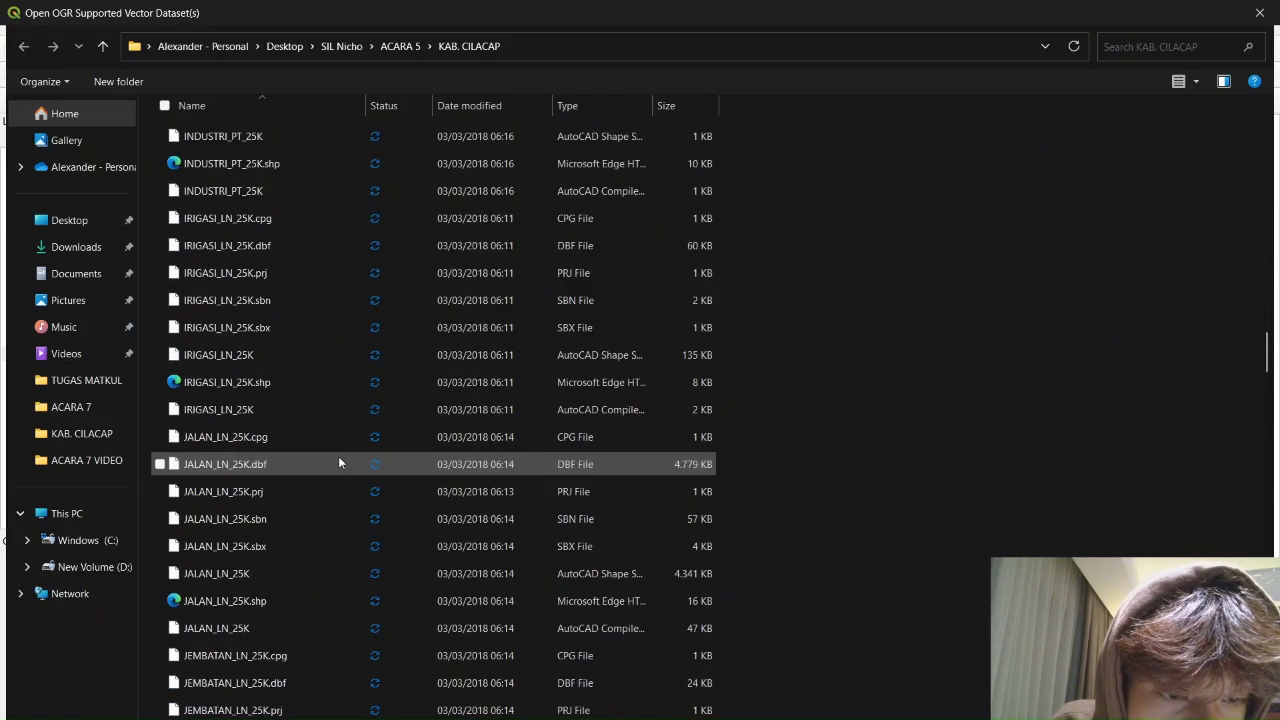
scroll(290, 604, "down", 1)
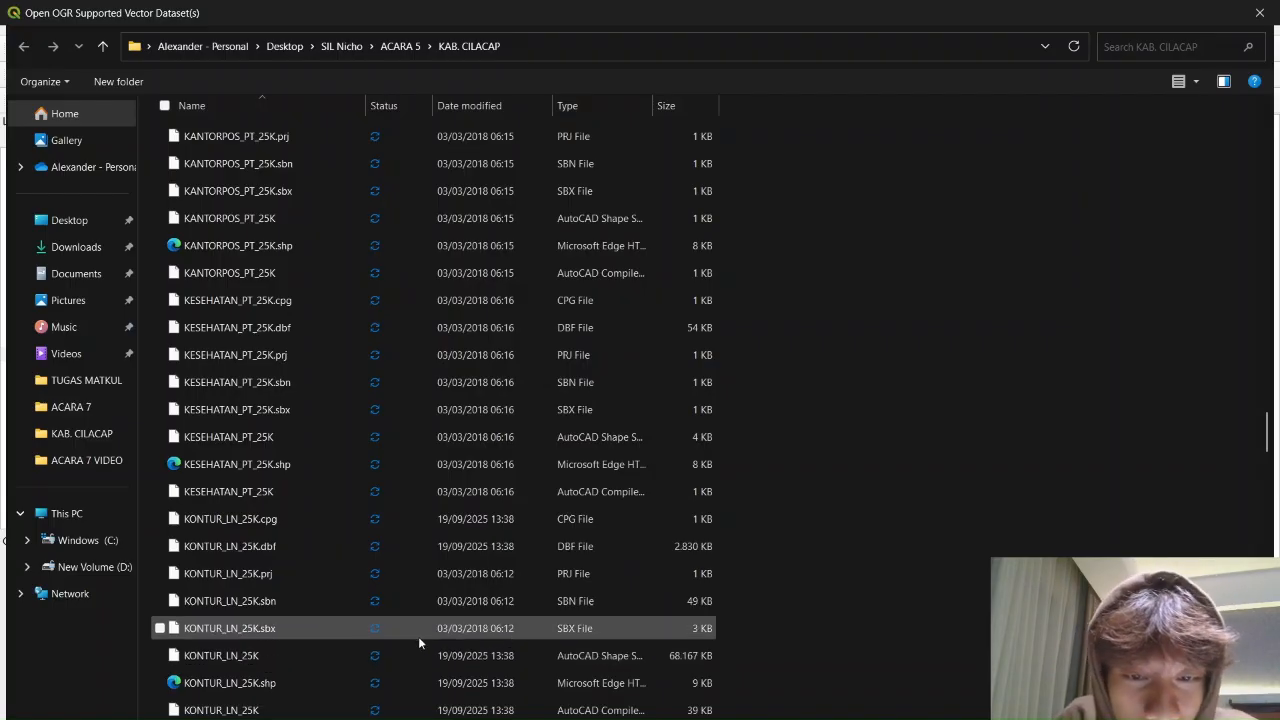
left_click(253, 660)
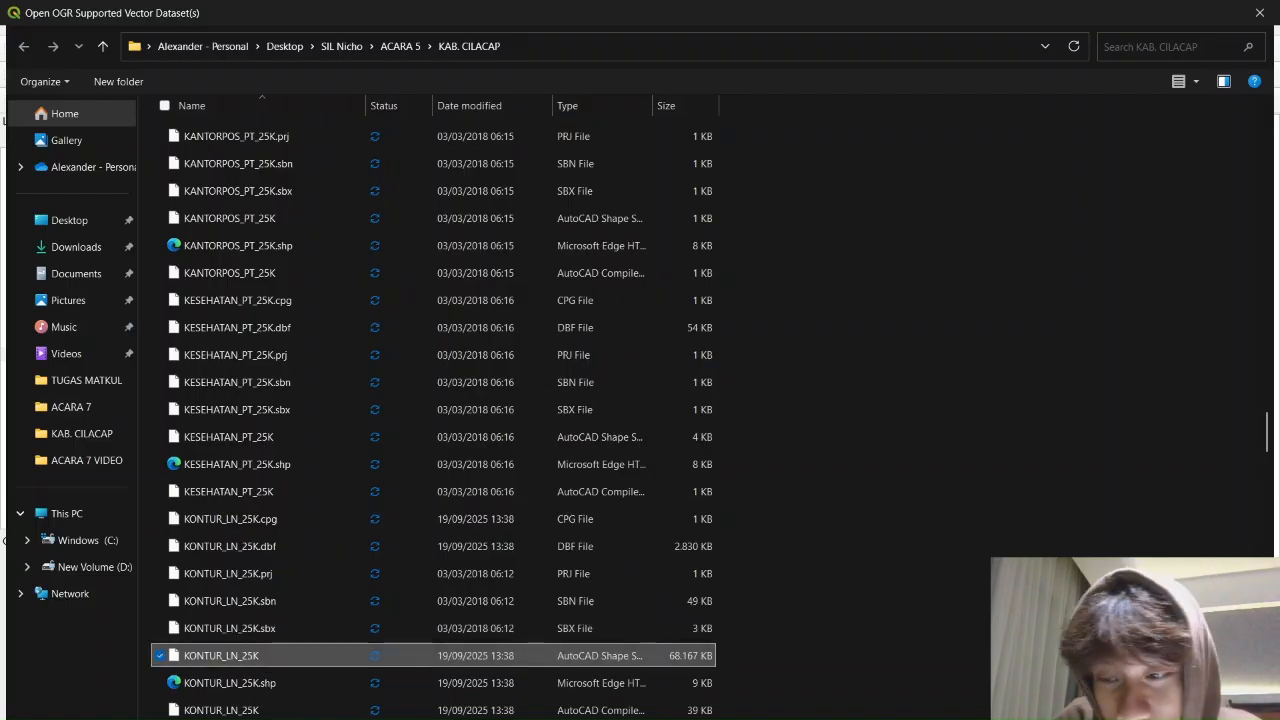
left_click(1120, 719)
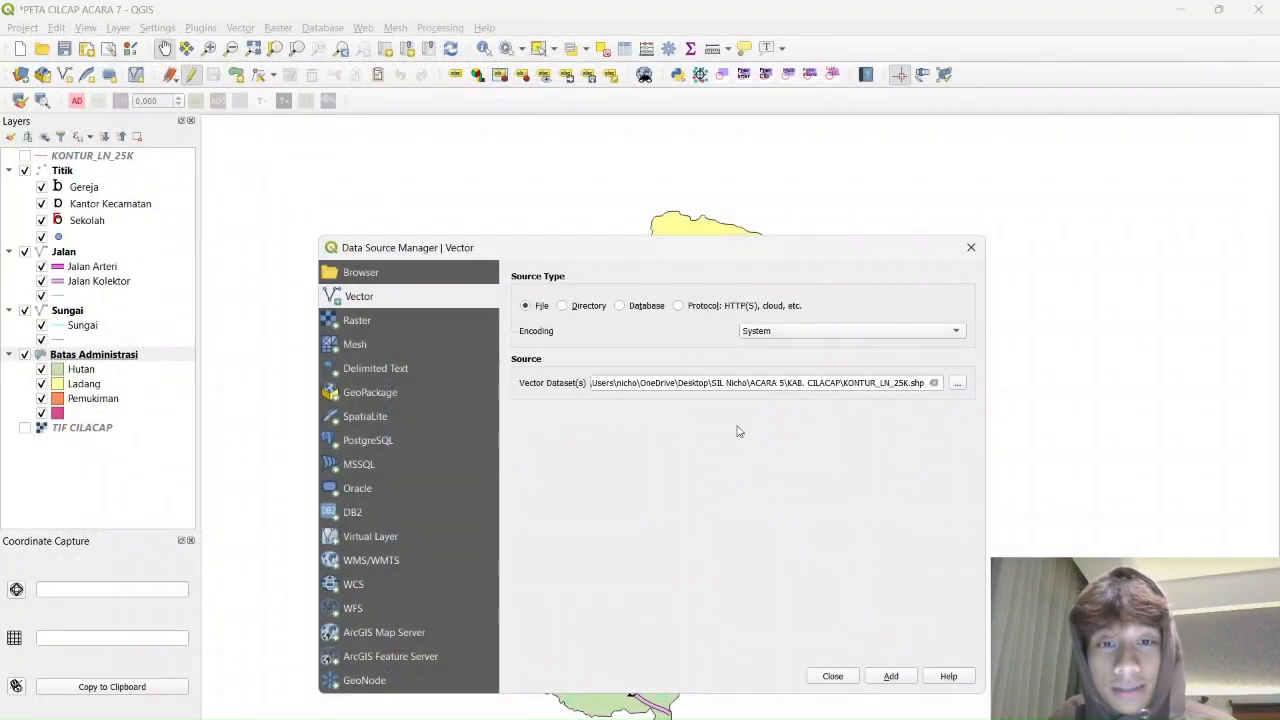
left_click(891, 677)
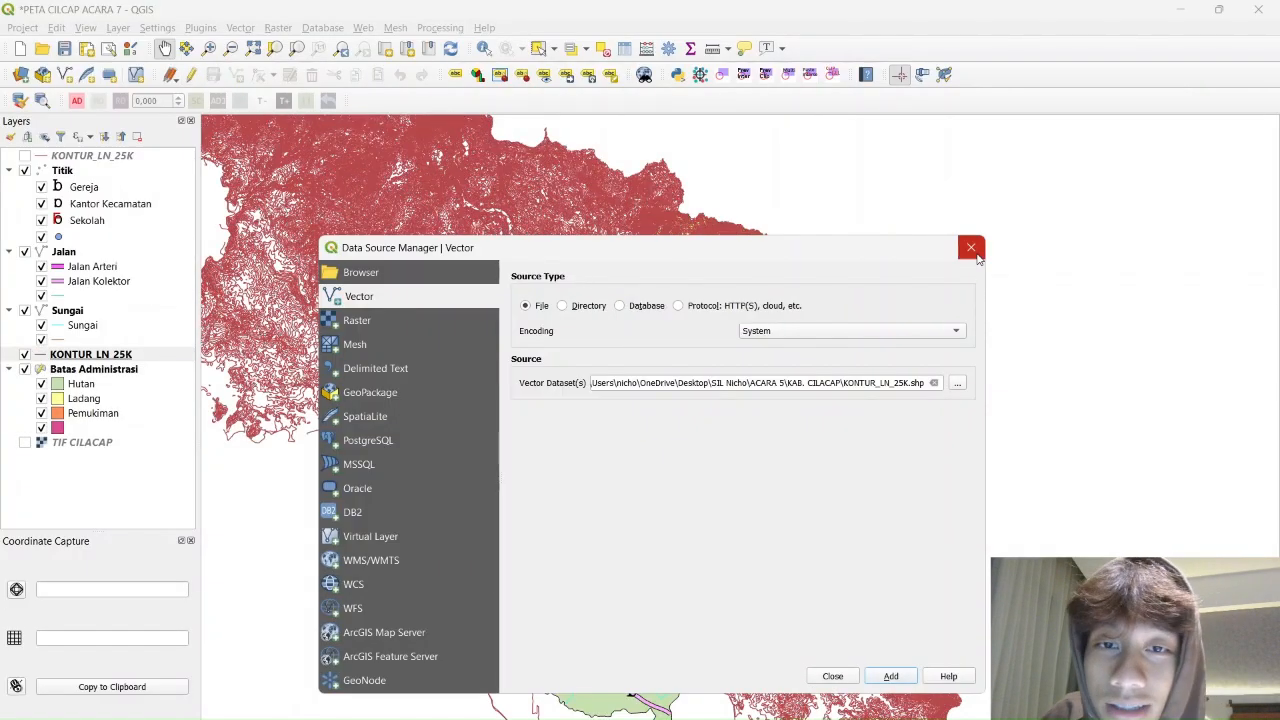
left_click(971, 247)
Run Geoprocessing Clip on KONTUR_LN_25K with Batas Administrasi as the overlay layer
scroll(752, 358, "up", 2)
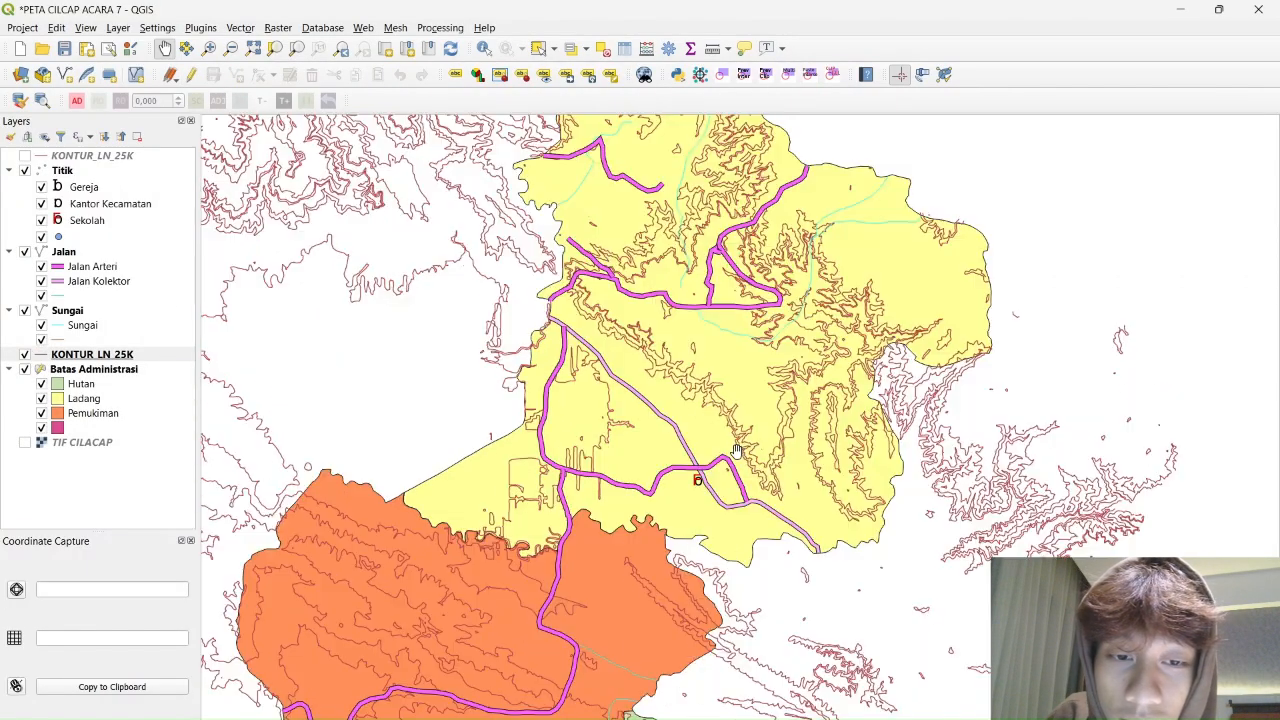
scroll(706, 424, "down", 3)
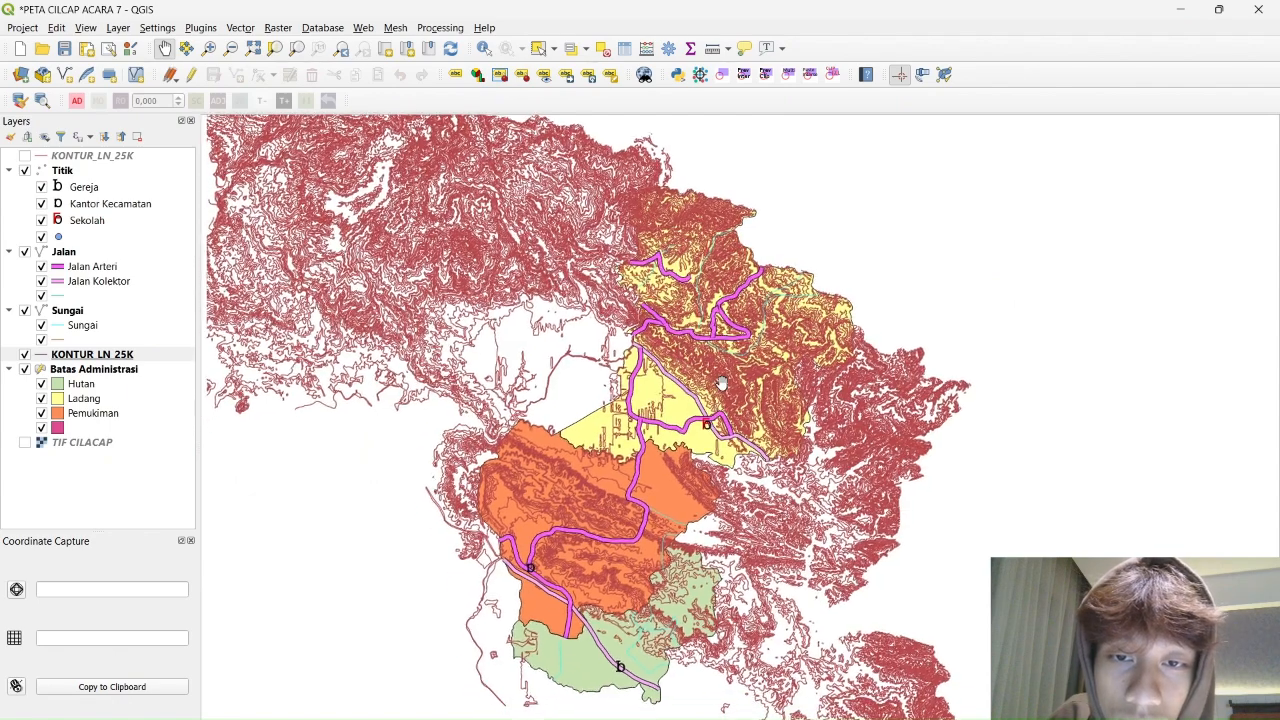
scroll(482, 400, "up", 3)
scroll(482, 400, "down", 2)
scroll(502, 257, "up", 2)
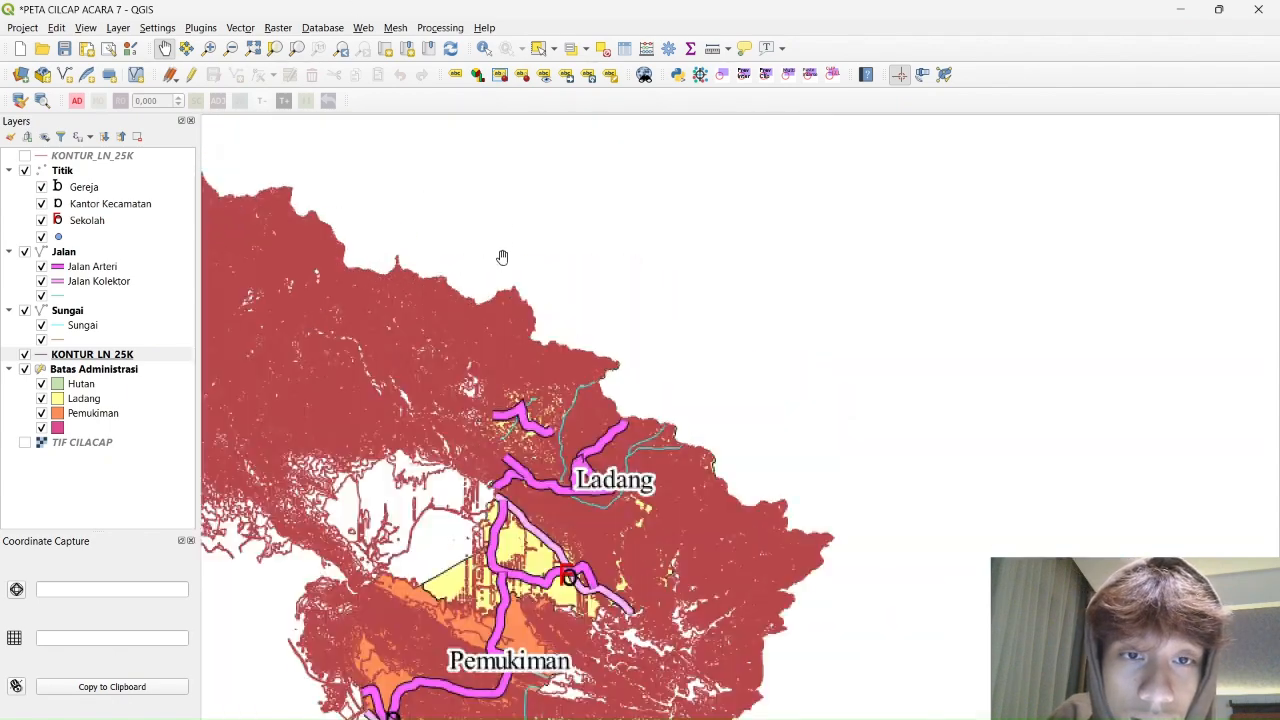
left_click(240, 27)
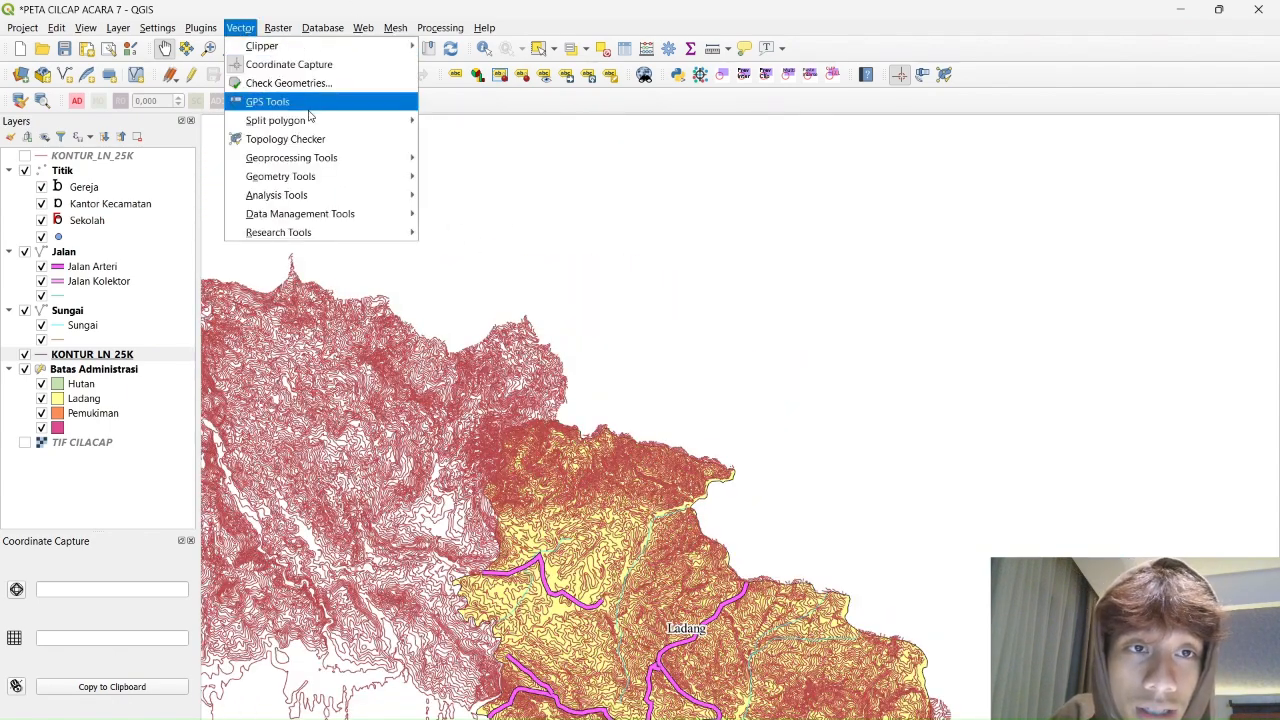
mouse_move(320, 157)
left_click(540, 176)
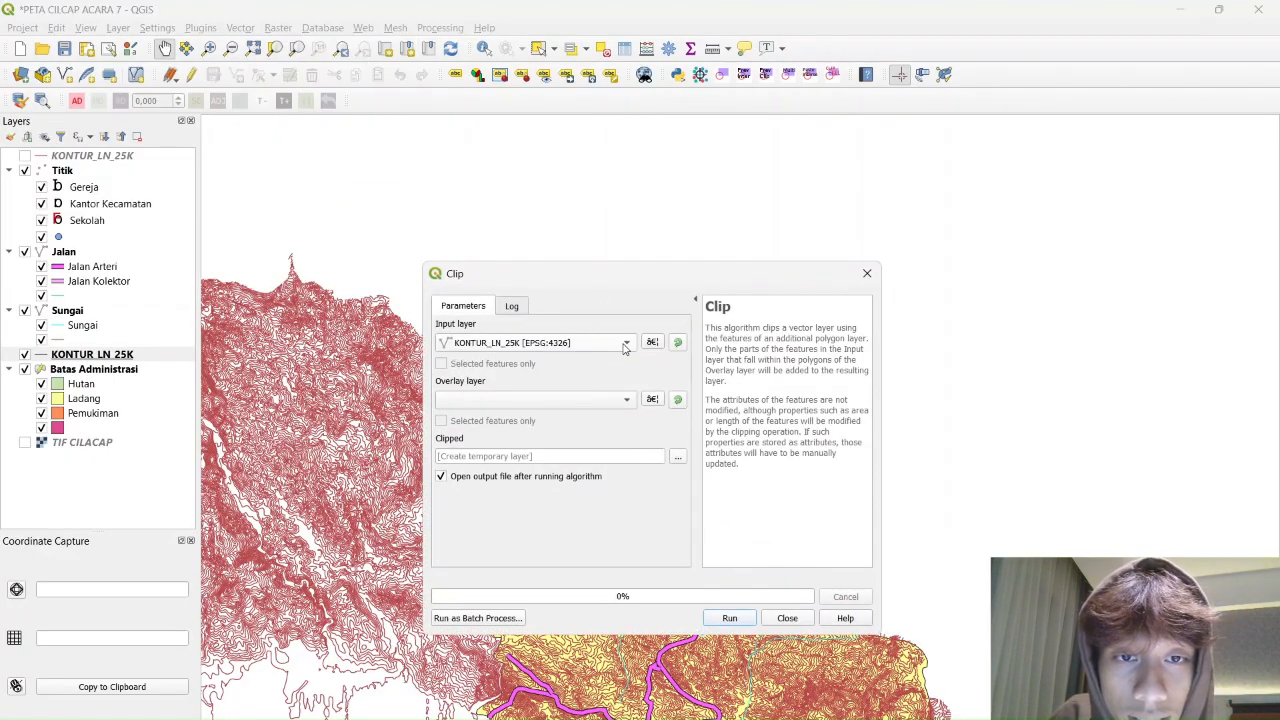
left_click(630, 399)
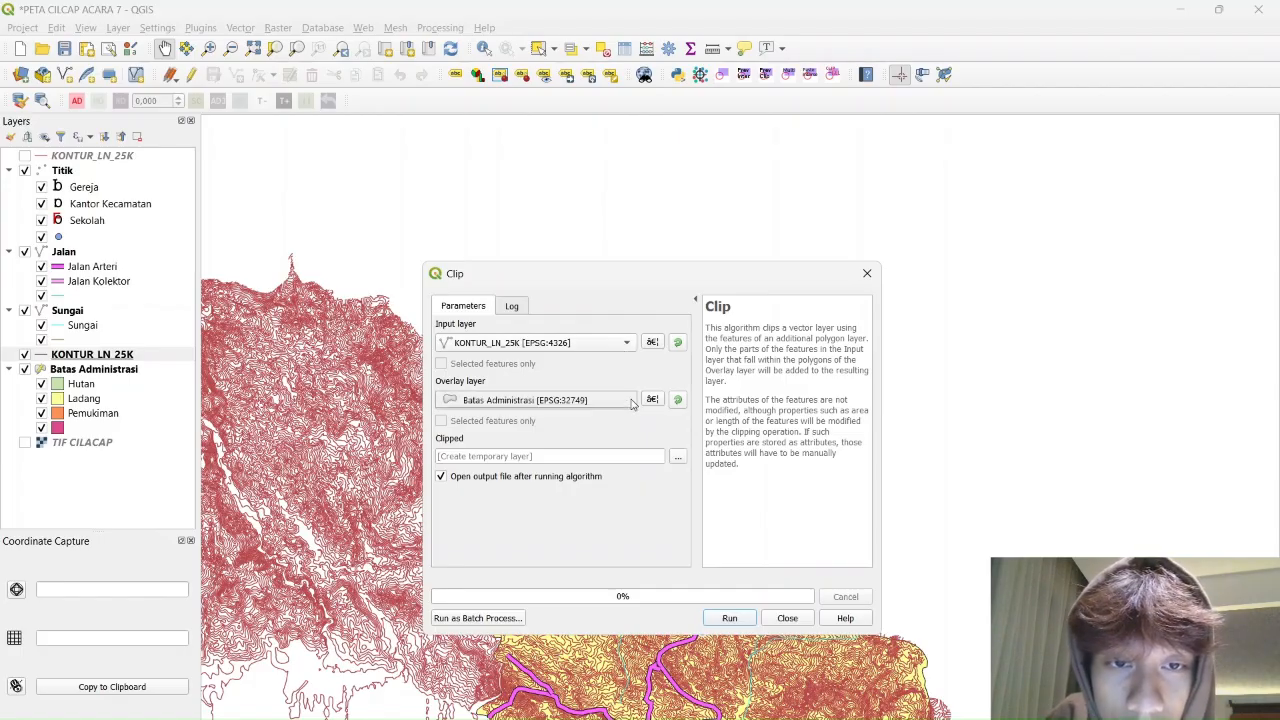
left_click(549, 401)
left_click(730, 617)
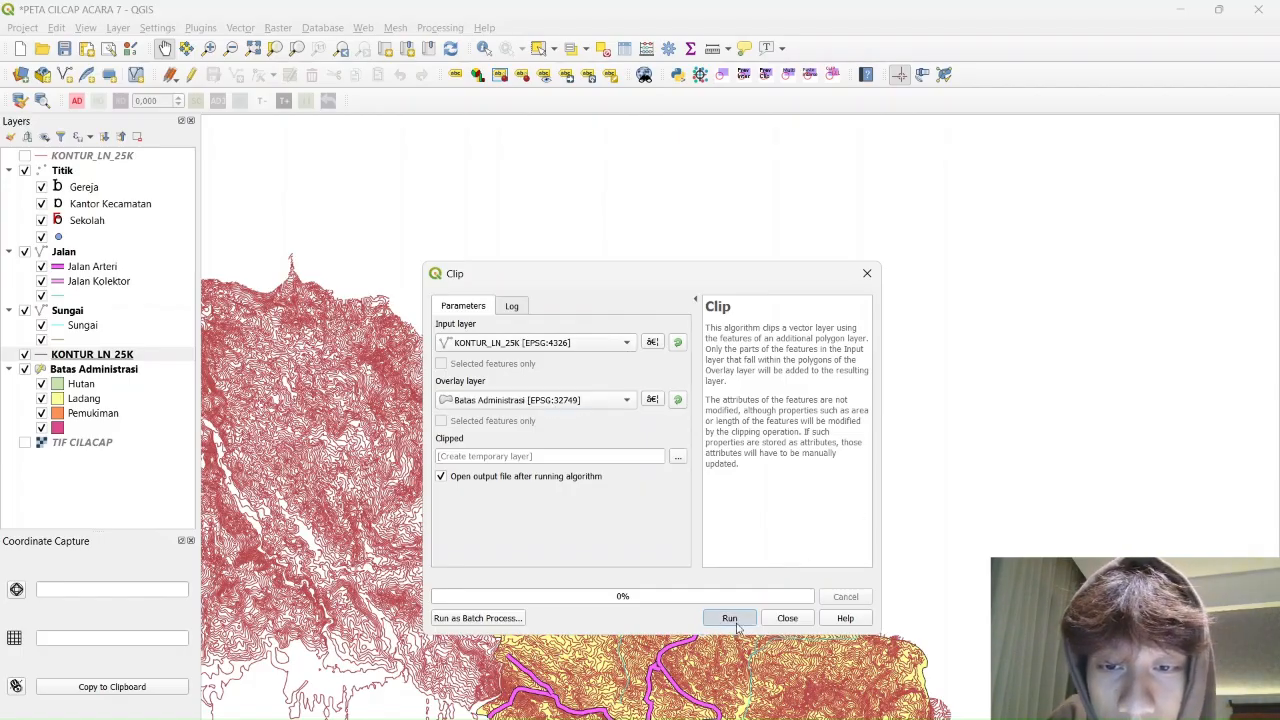
left_click(786, 618)
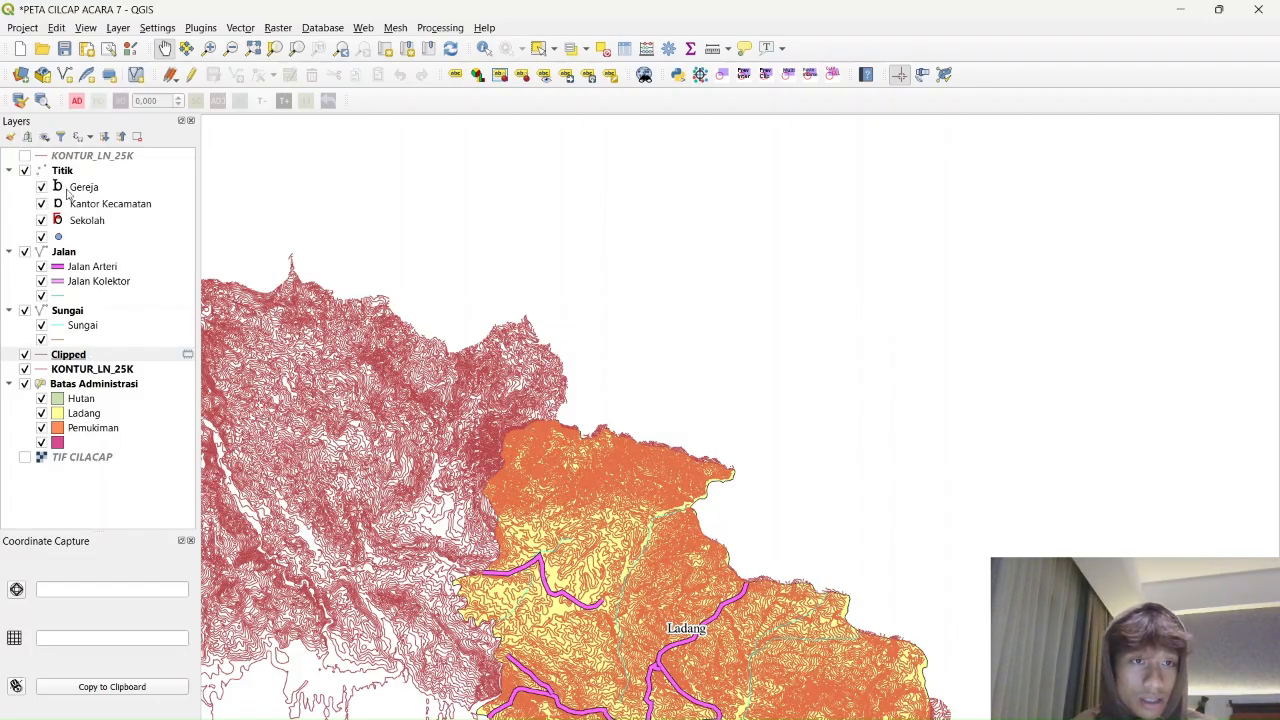
Uncheck the KONTUR_LN_25K layer and zoom in on the clipped contours
left_click(24, 369)
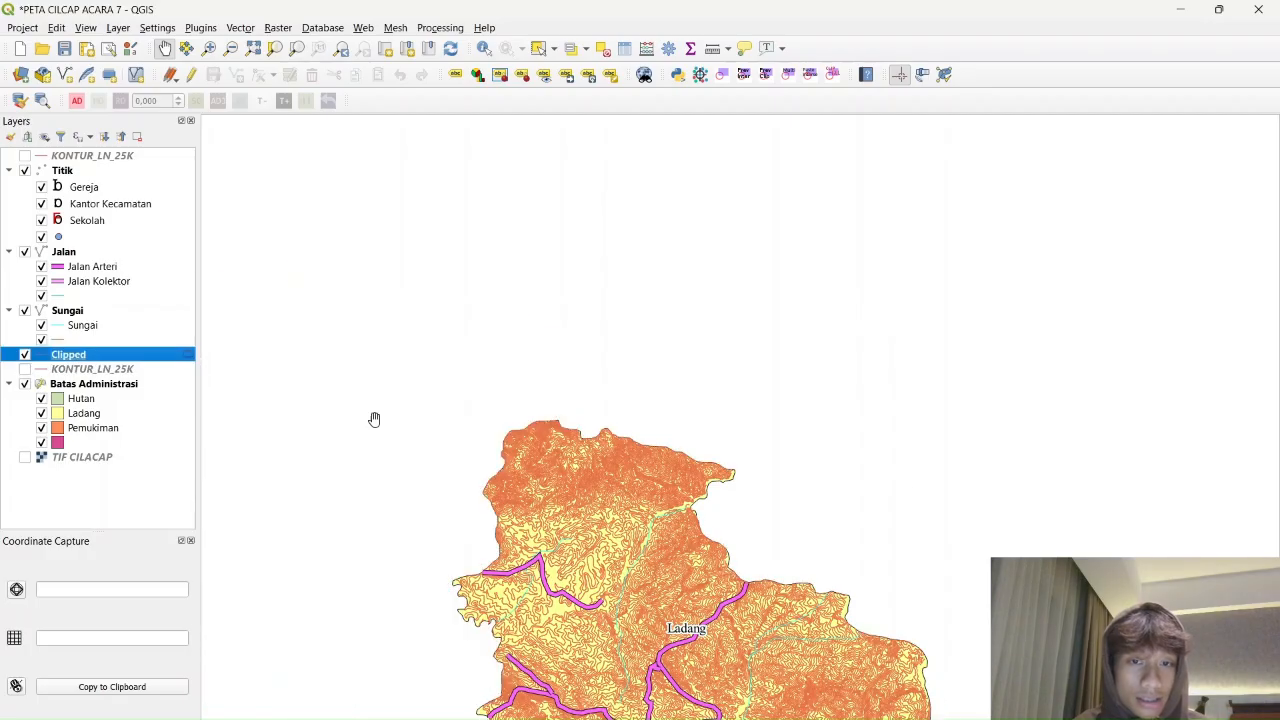
scroll(820, 346, "up", 3)
scroll(778, 358, "down", 3)
scroll(778, 358, "up", 5)
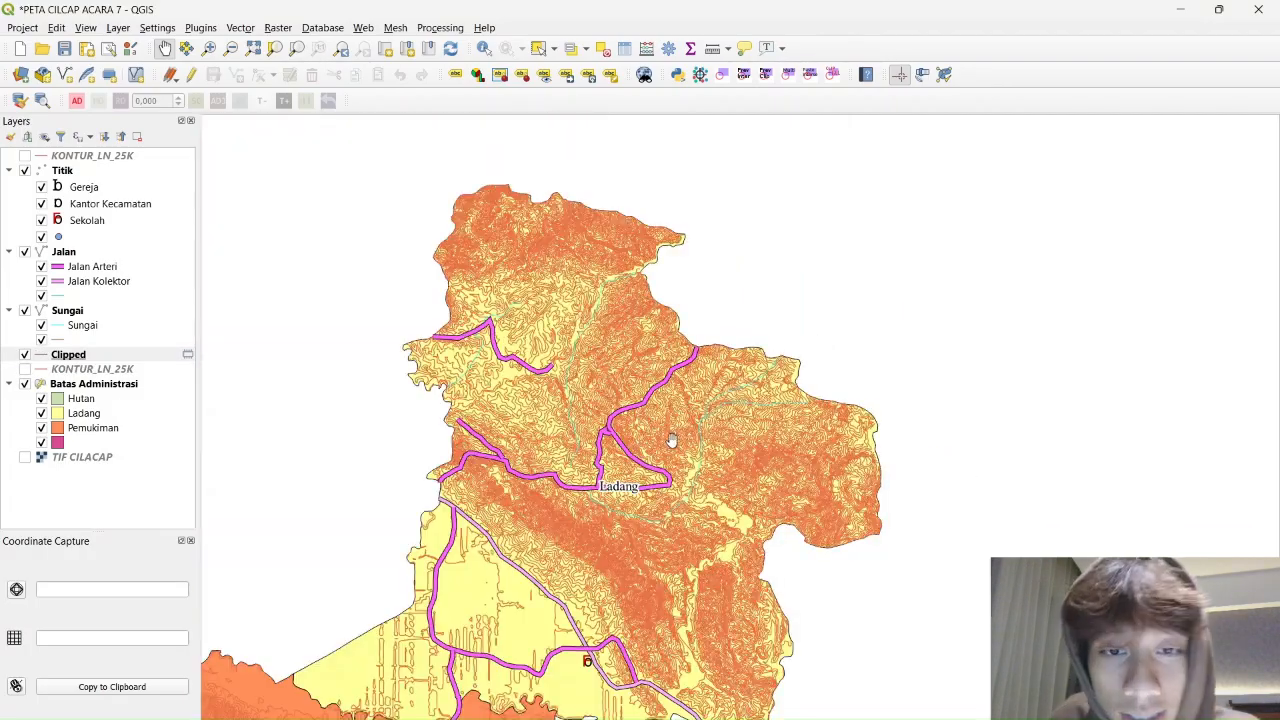
scroll(760, 301, "down", 3)
scroll(760, 301, "up", 2)
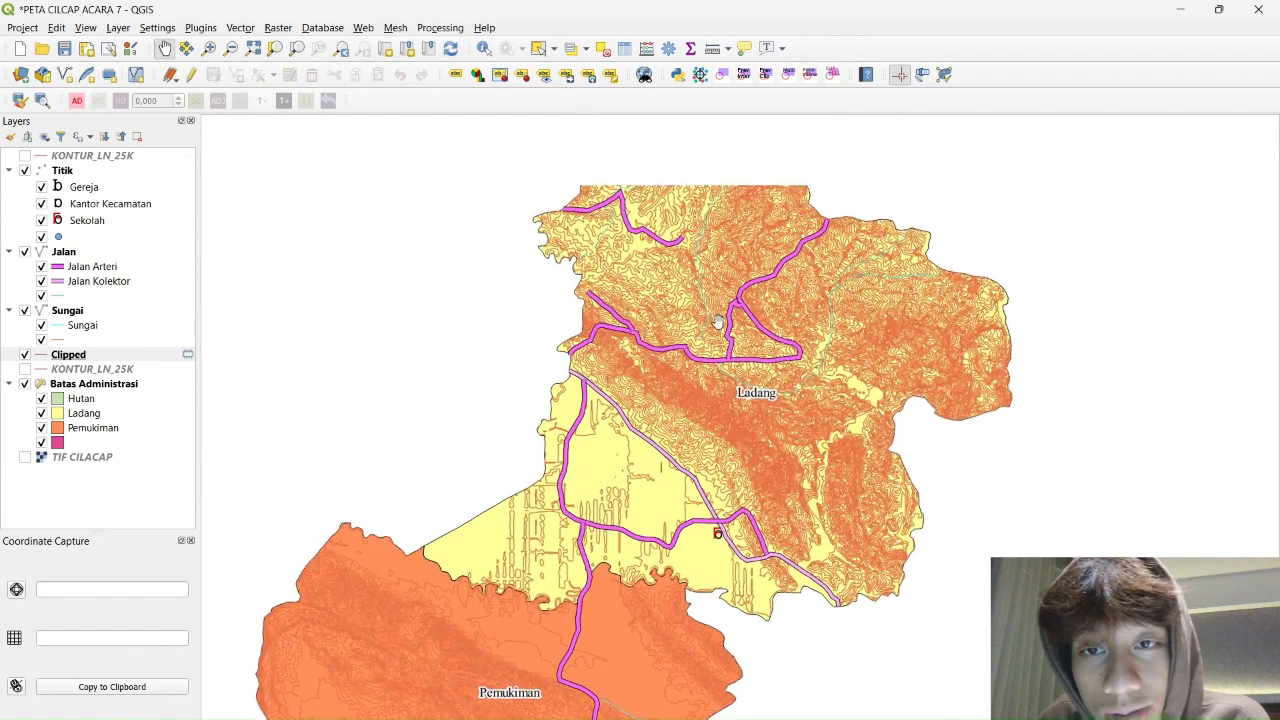
Open the Clipped layer's attribute table as a floating window and turn on editing
right_click(86, 357)
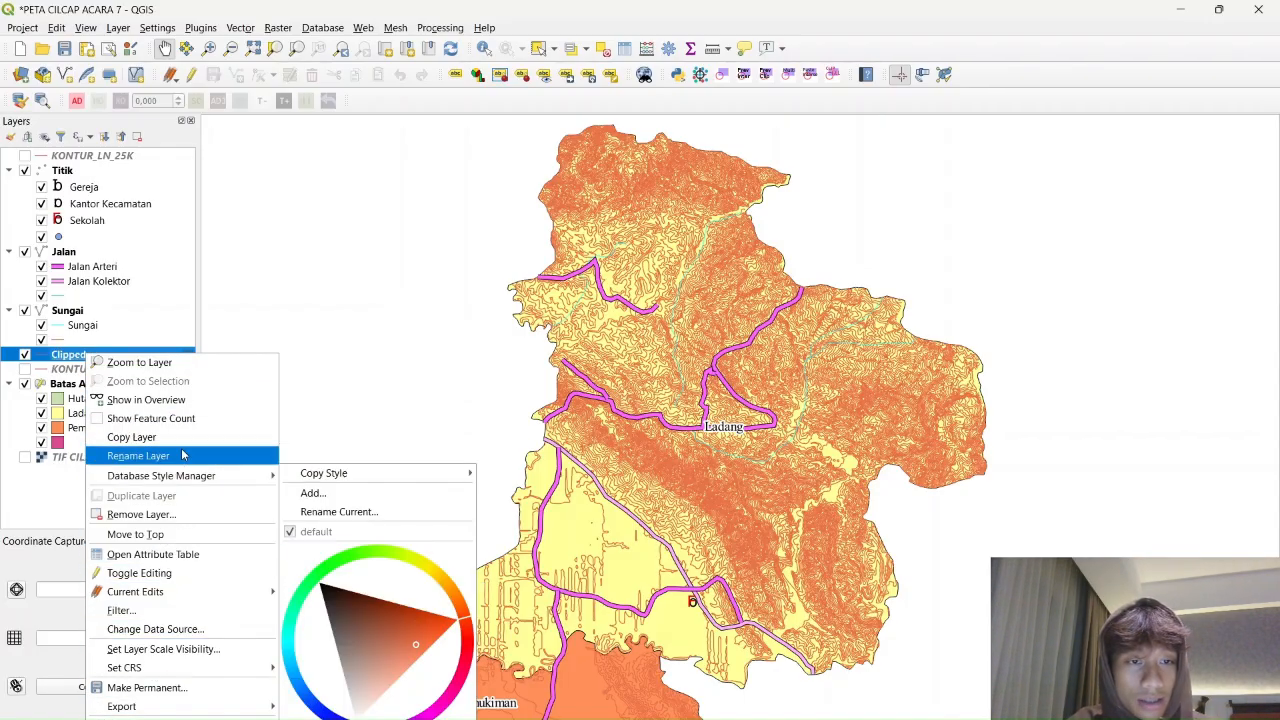
left_click(155, 554)
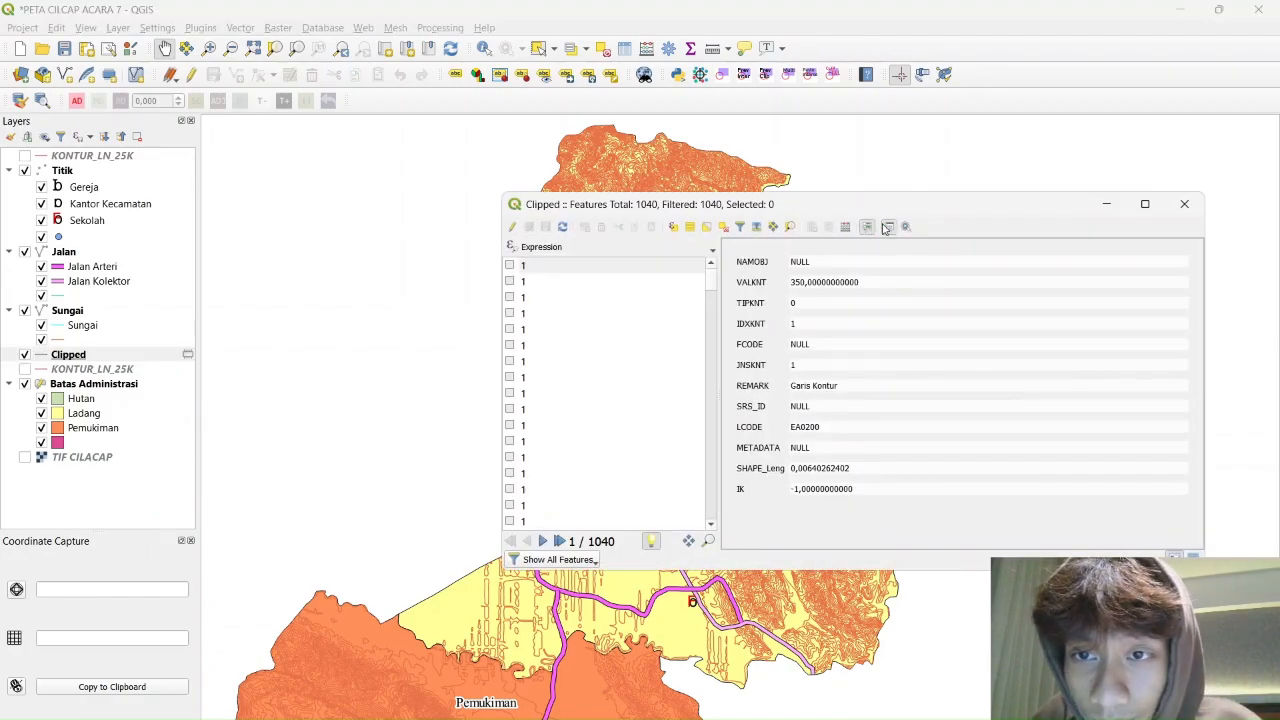
left_click(886, 227)
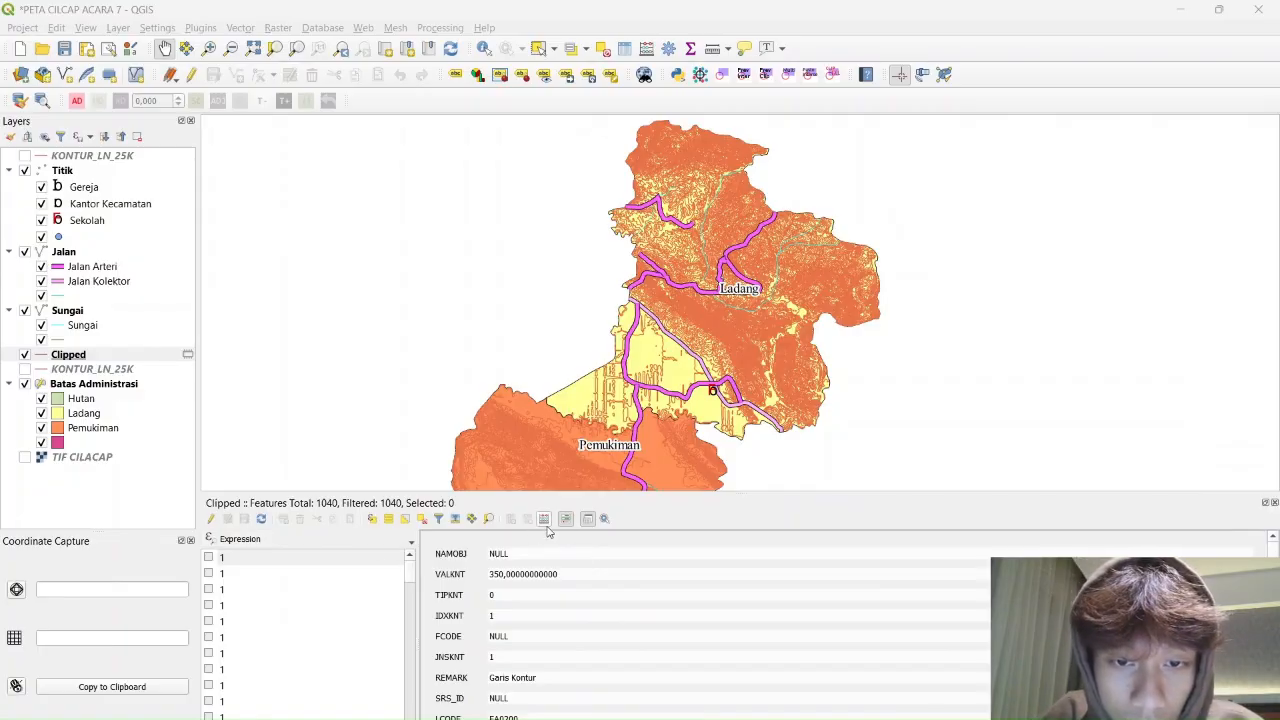
left_click(588, 519)
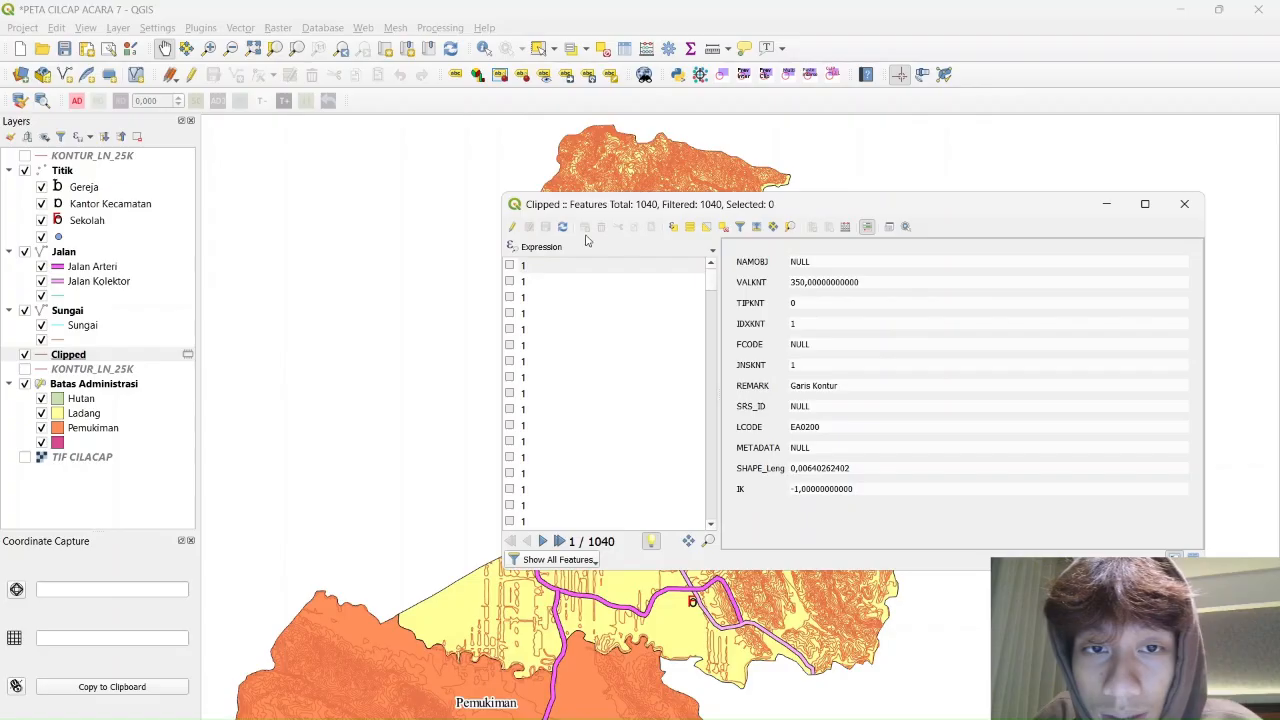
left_click(513, 227)
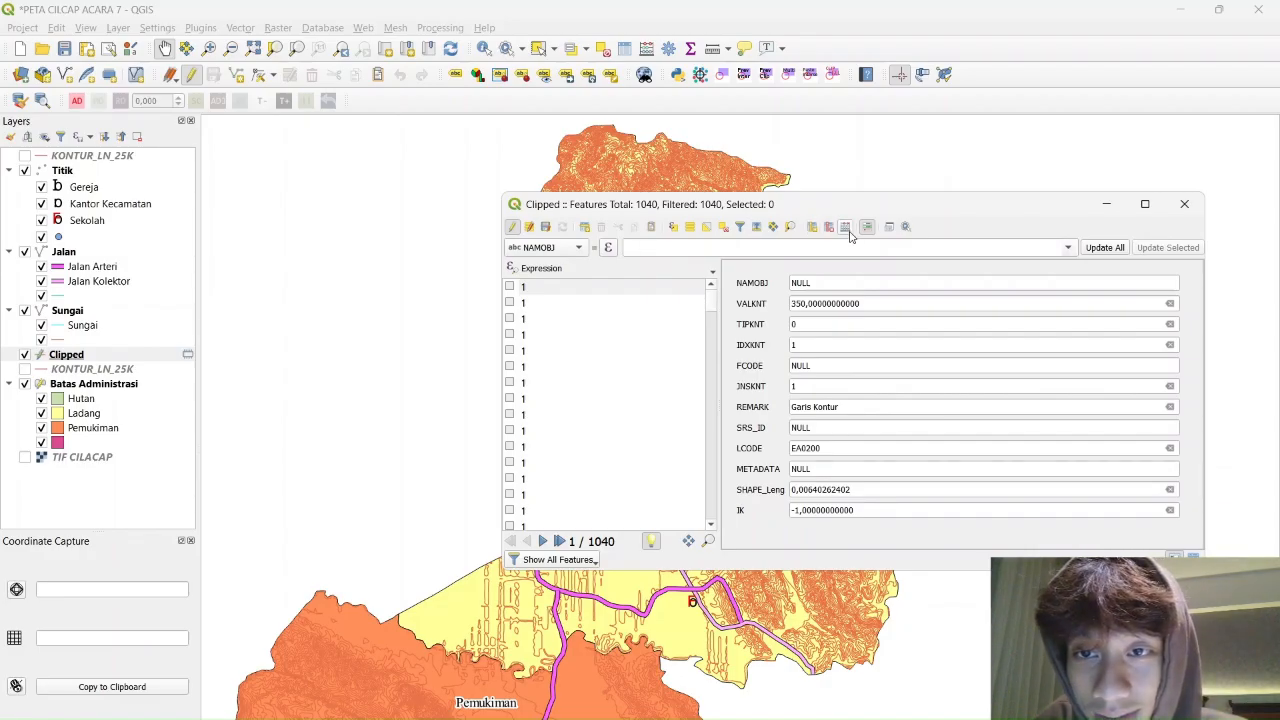
Add a Whole number field named IK1 to the Clipped table
left_click(815, 229)
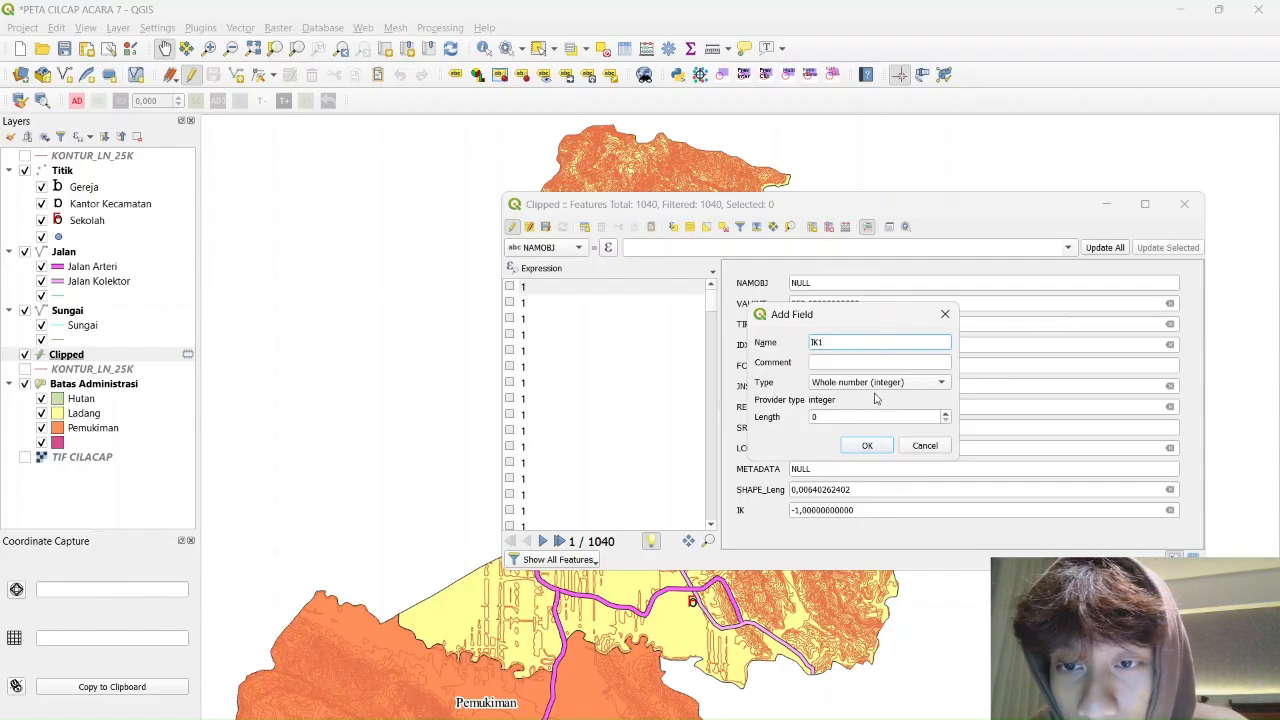
left_click(862, 449)
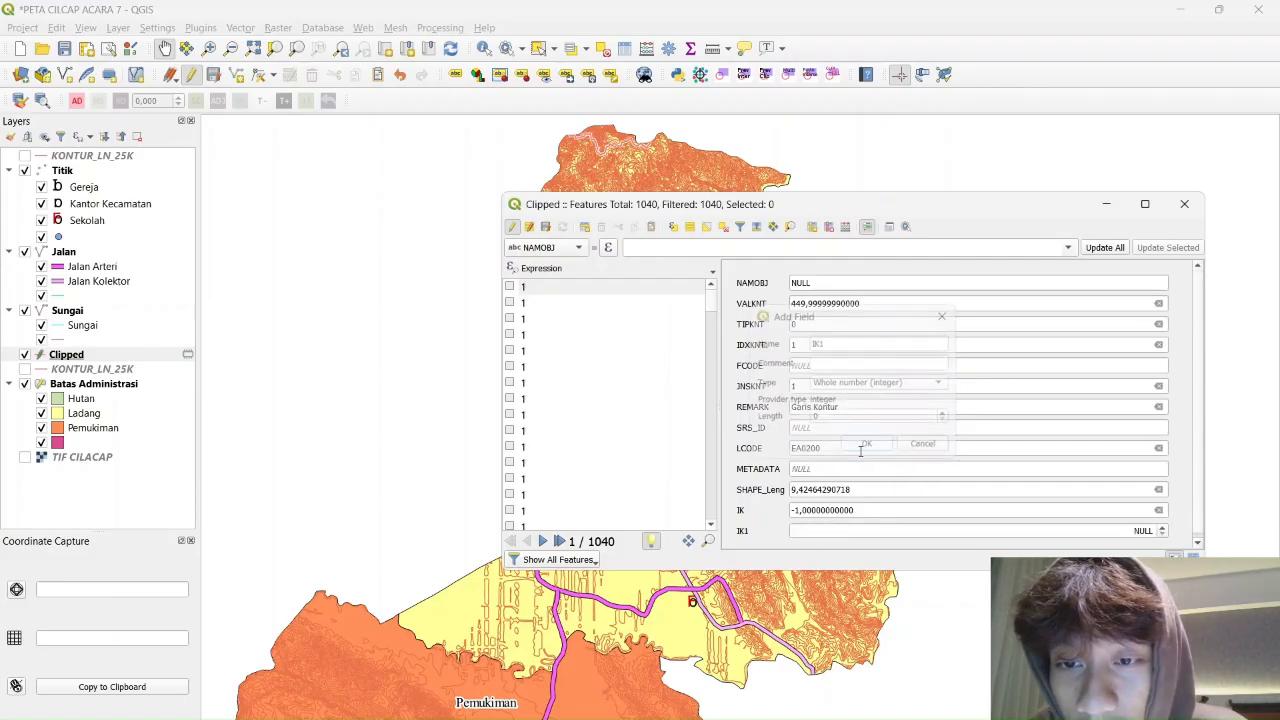
scroll(866, 343, "up", 1)
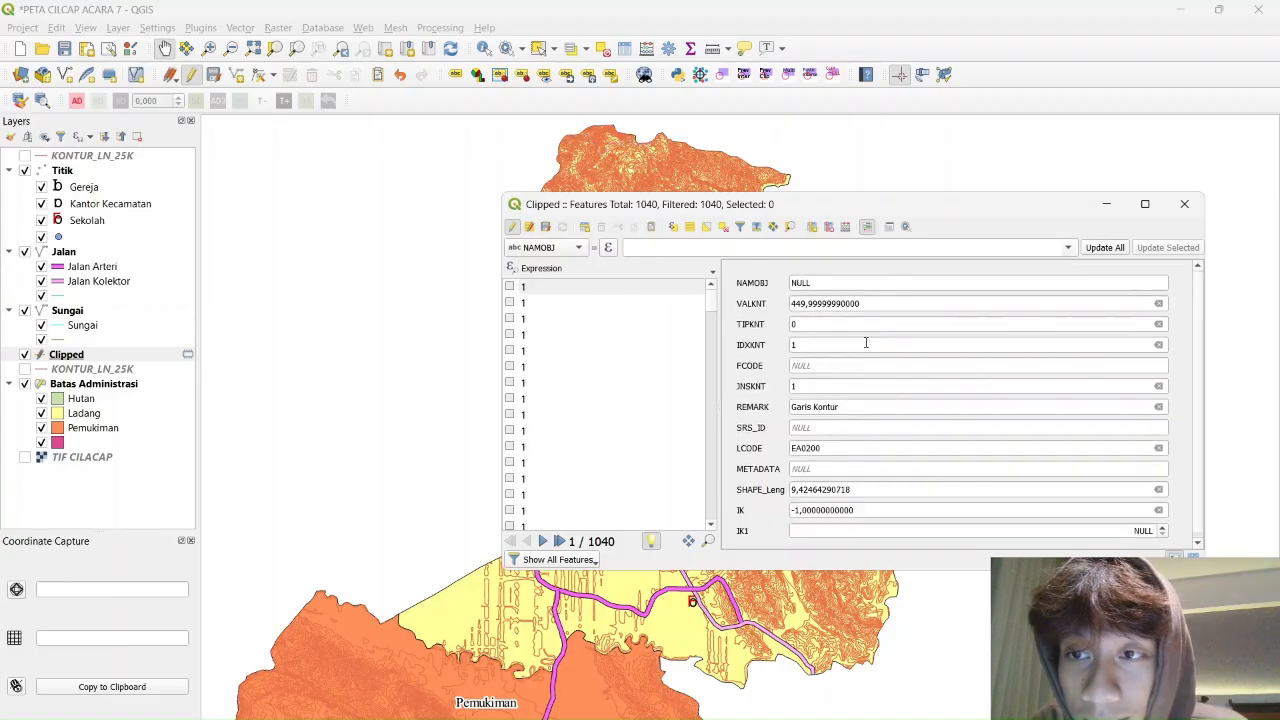
Open the Select by Expression dialog for the Clipped layer
left_click(712, 272)
left_click(712, 272)
left_click(711, 272)
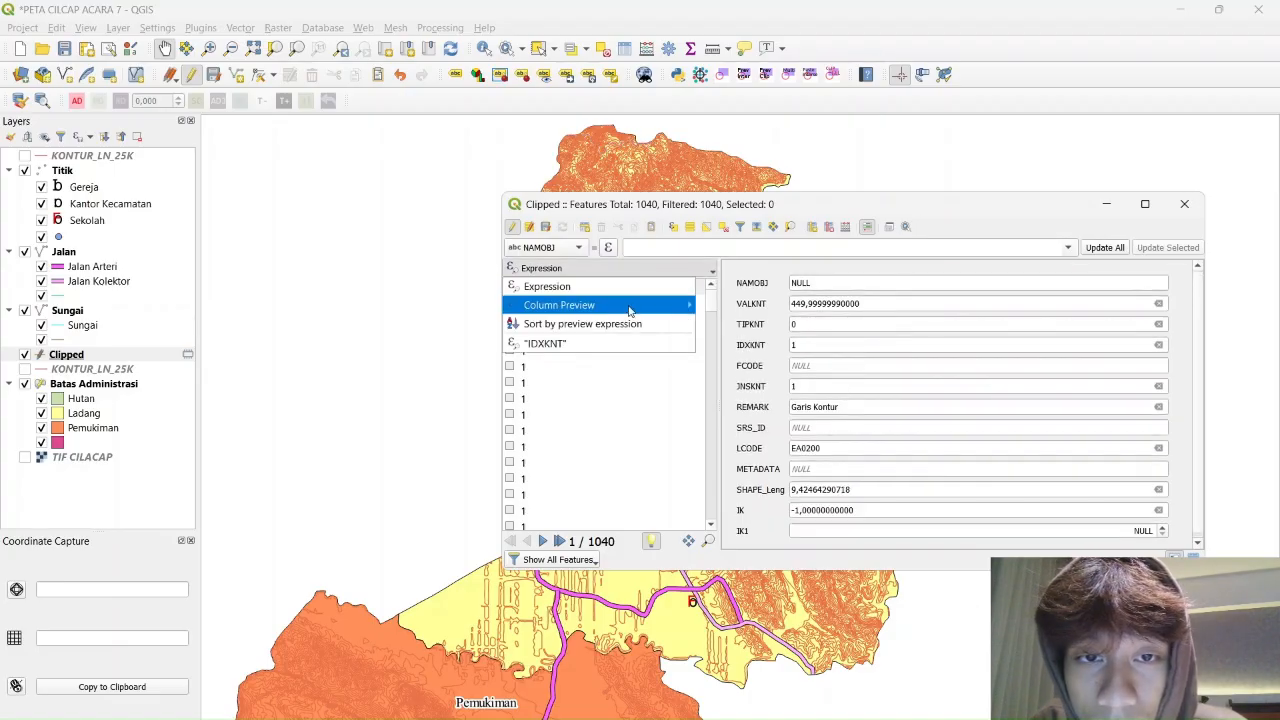
mouse_move(641, 303)
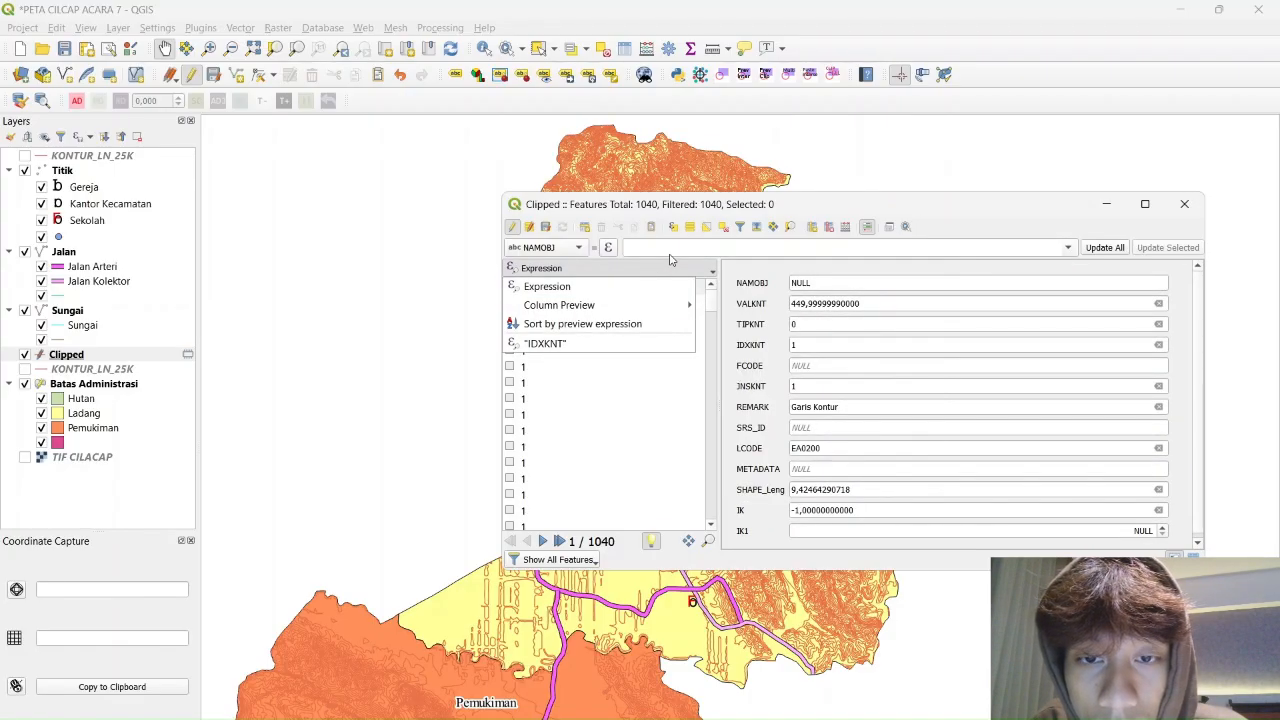
left_click(670, 254)
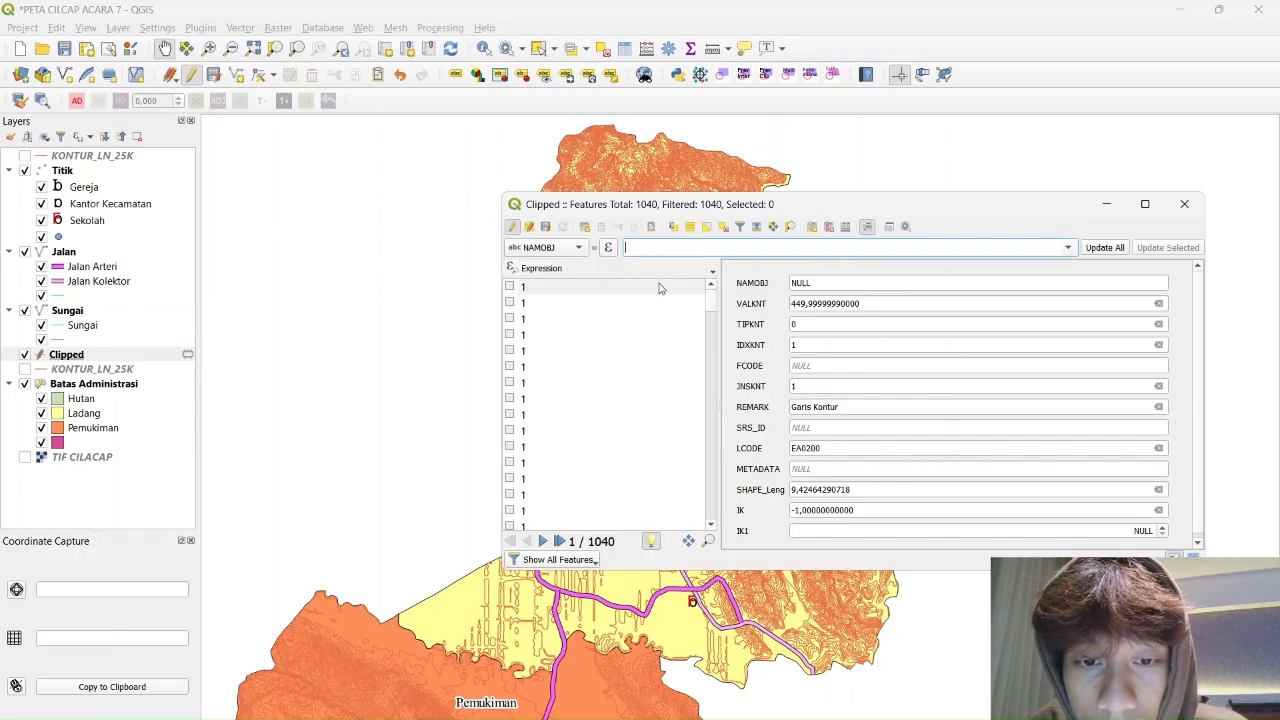
left_click(673, 228)
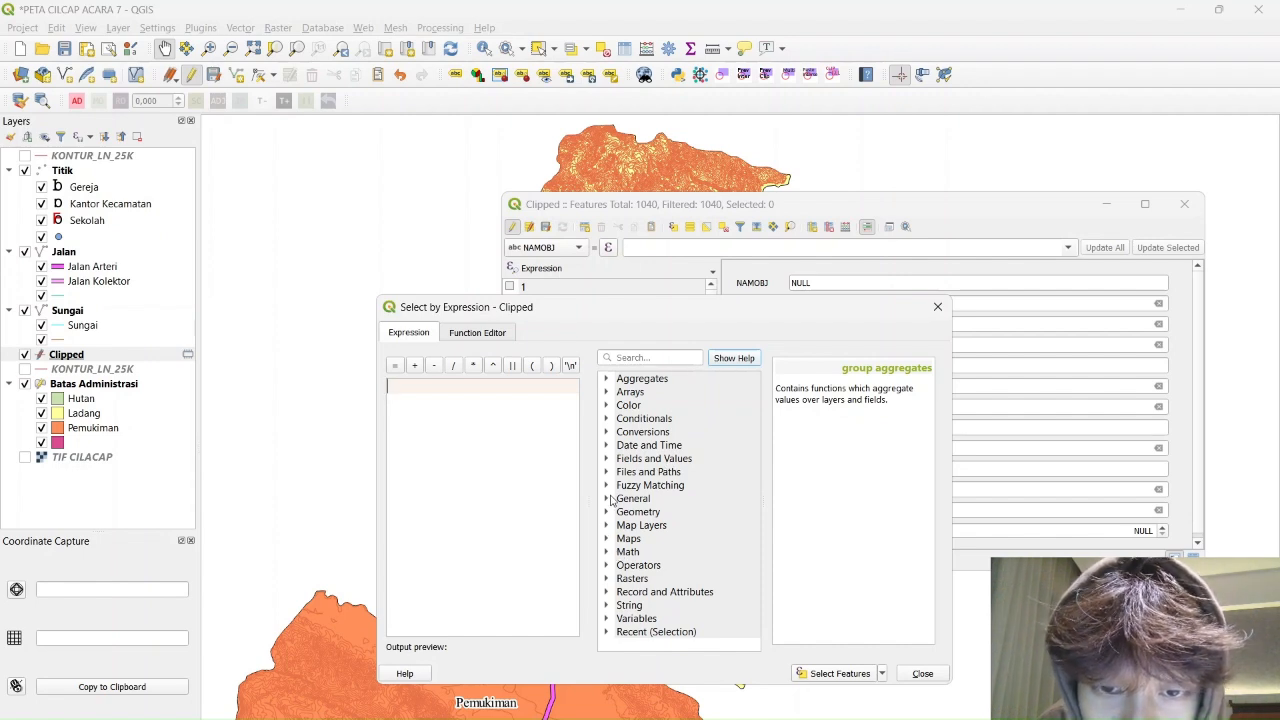
Enter the expression "VALKNT" % 50, select the matching contours, and close the dialog
left_click(607, 459)
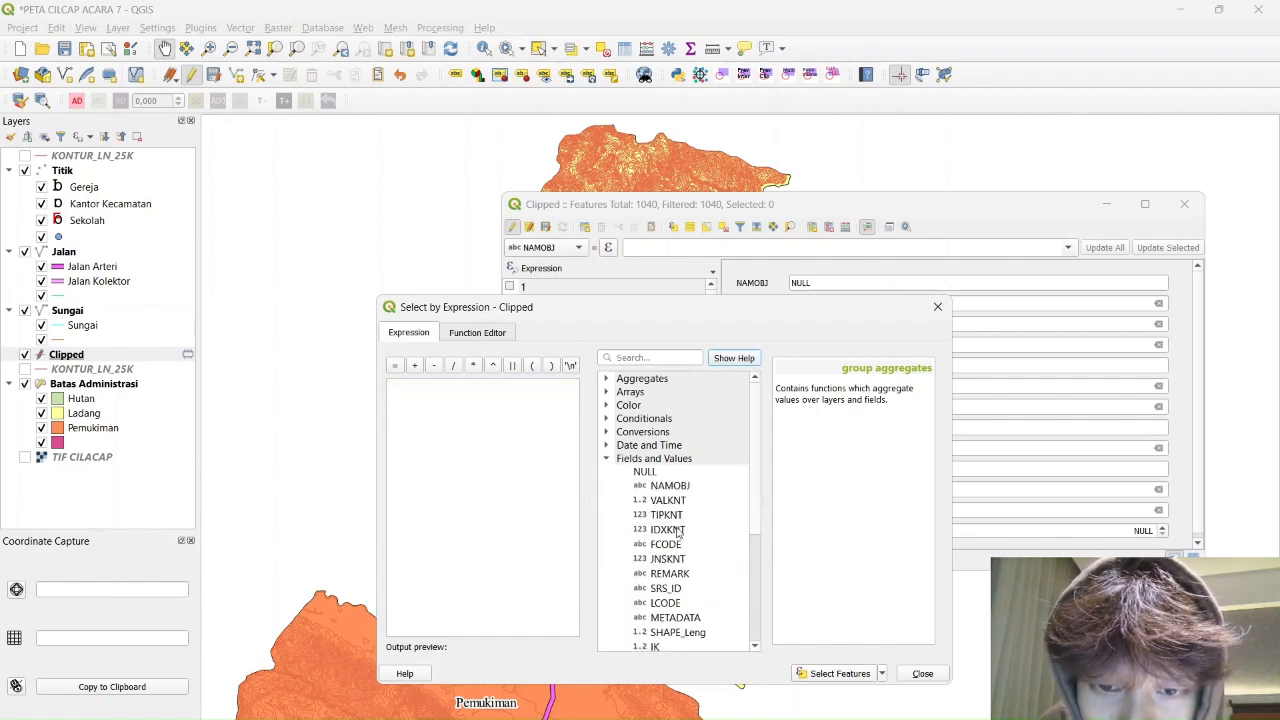
scroll(676, 556, "down", 1)
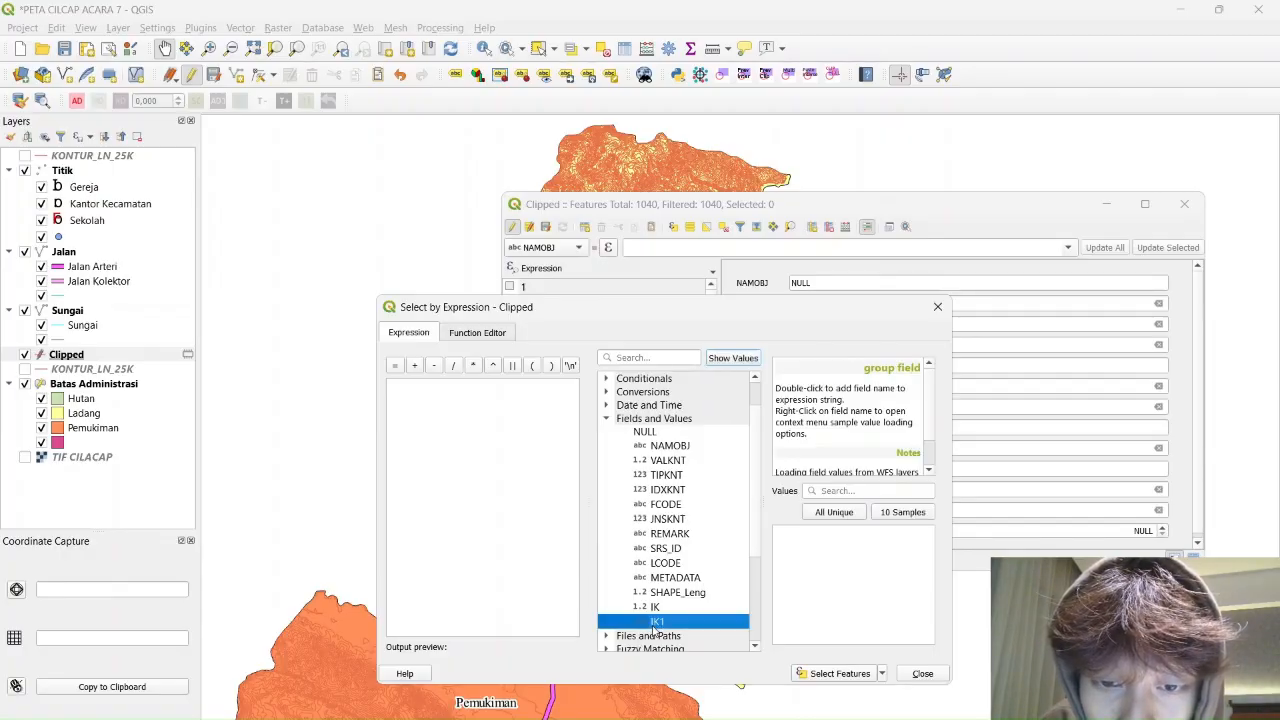
double_click(656, 622)
key("BackSpace")
key("BackSpace")
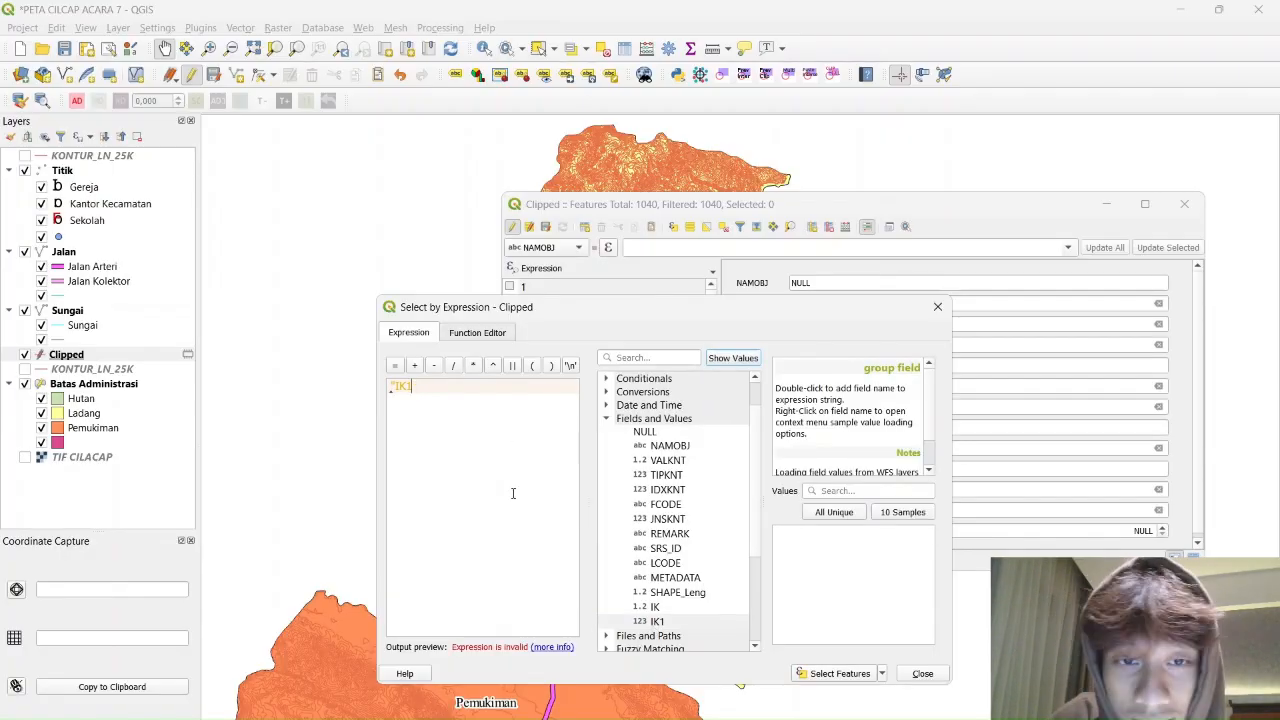
key("BackSpace")
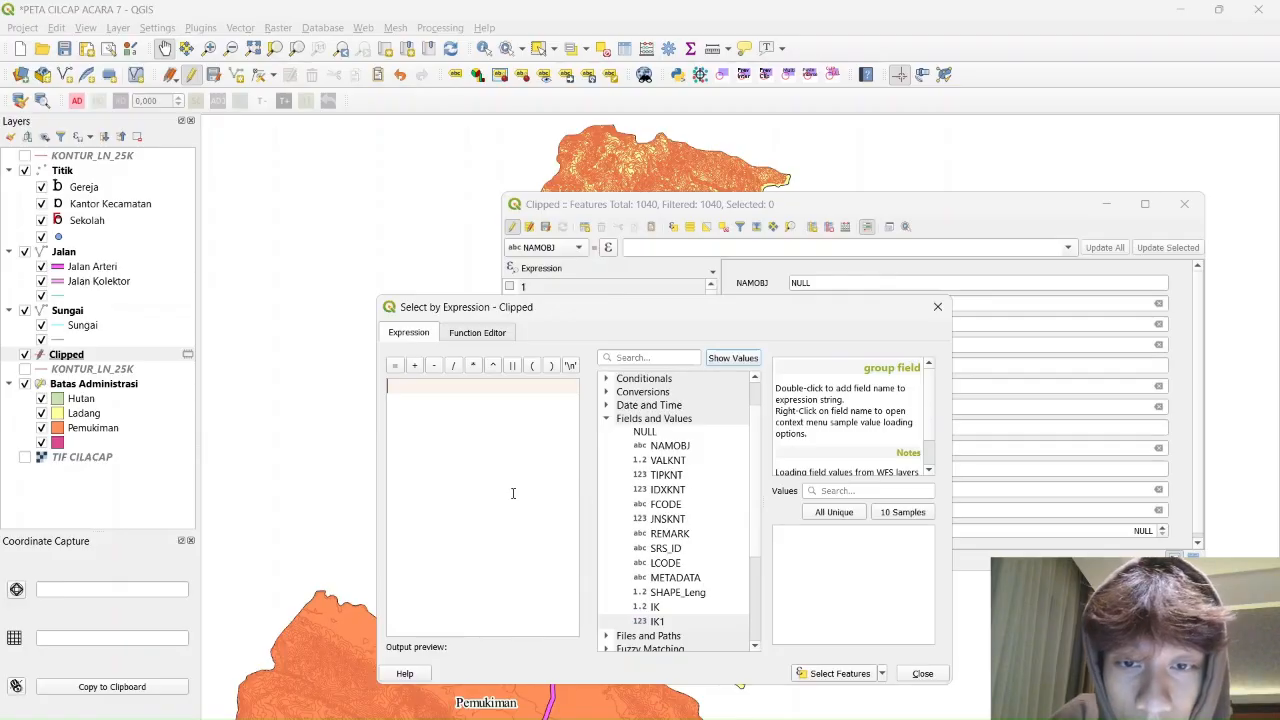
double_click(666, 461)
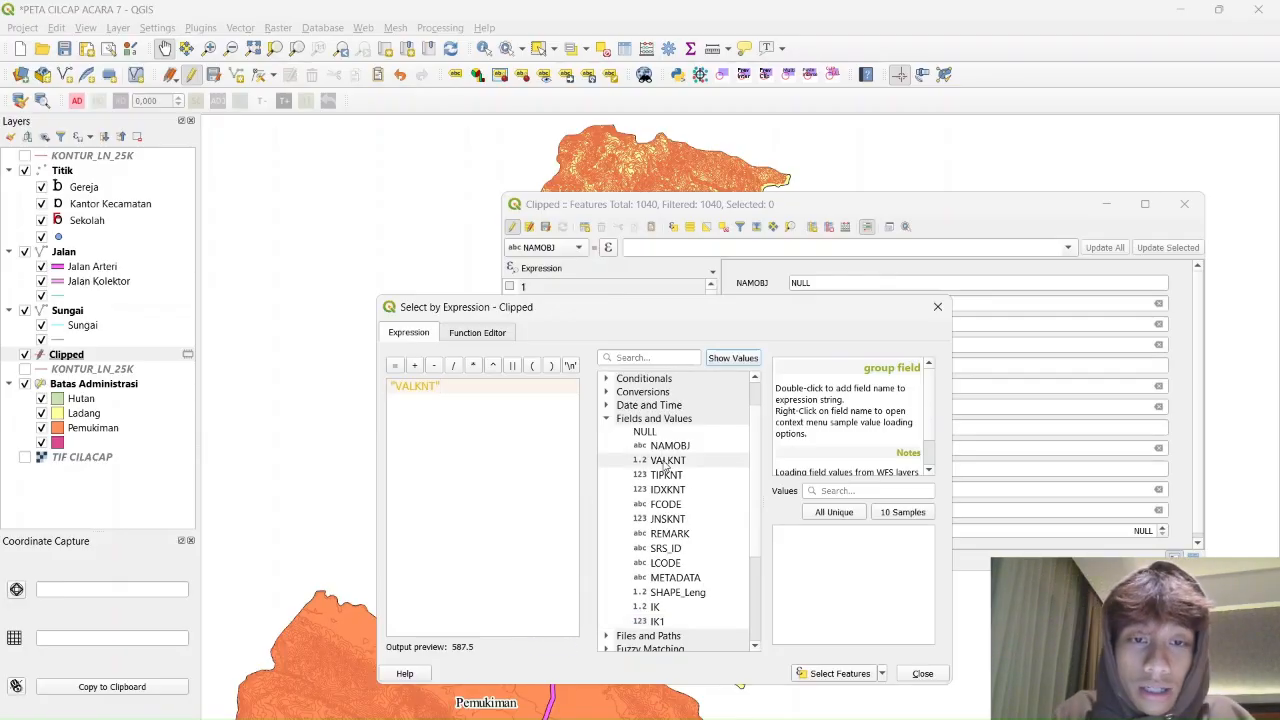
type("%")
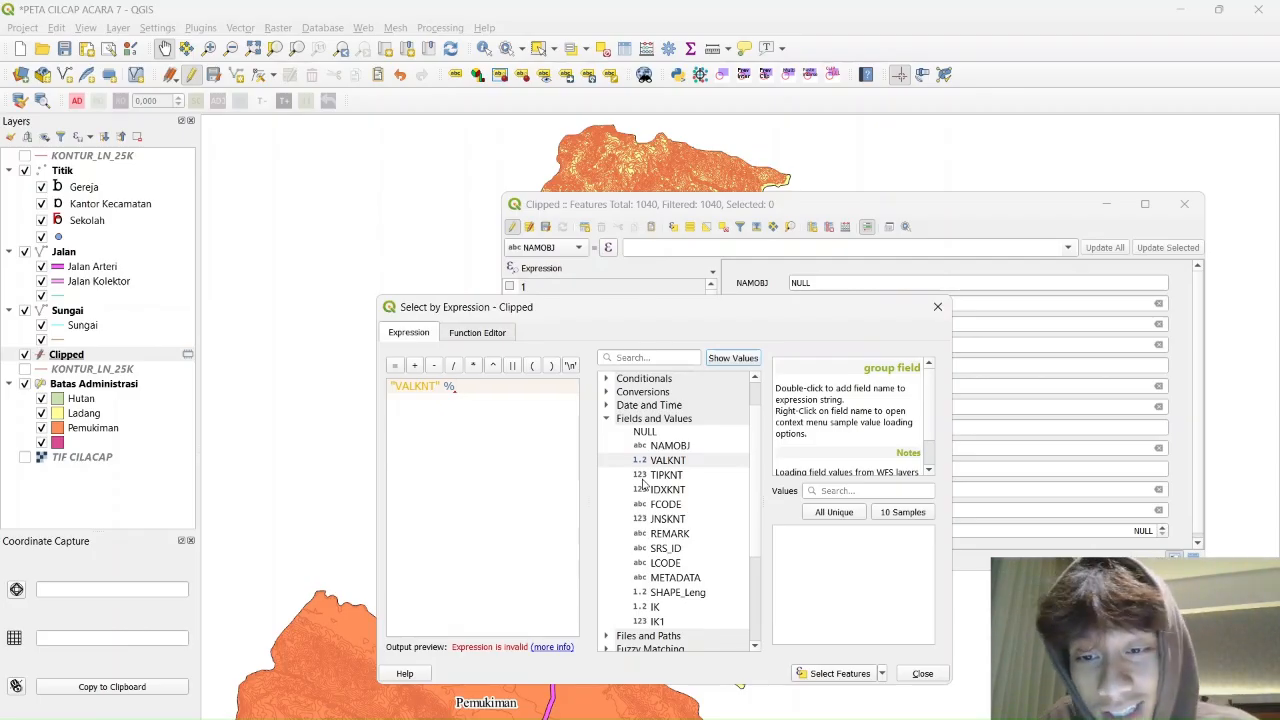
type("50")
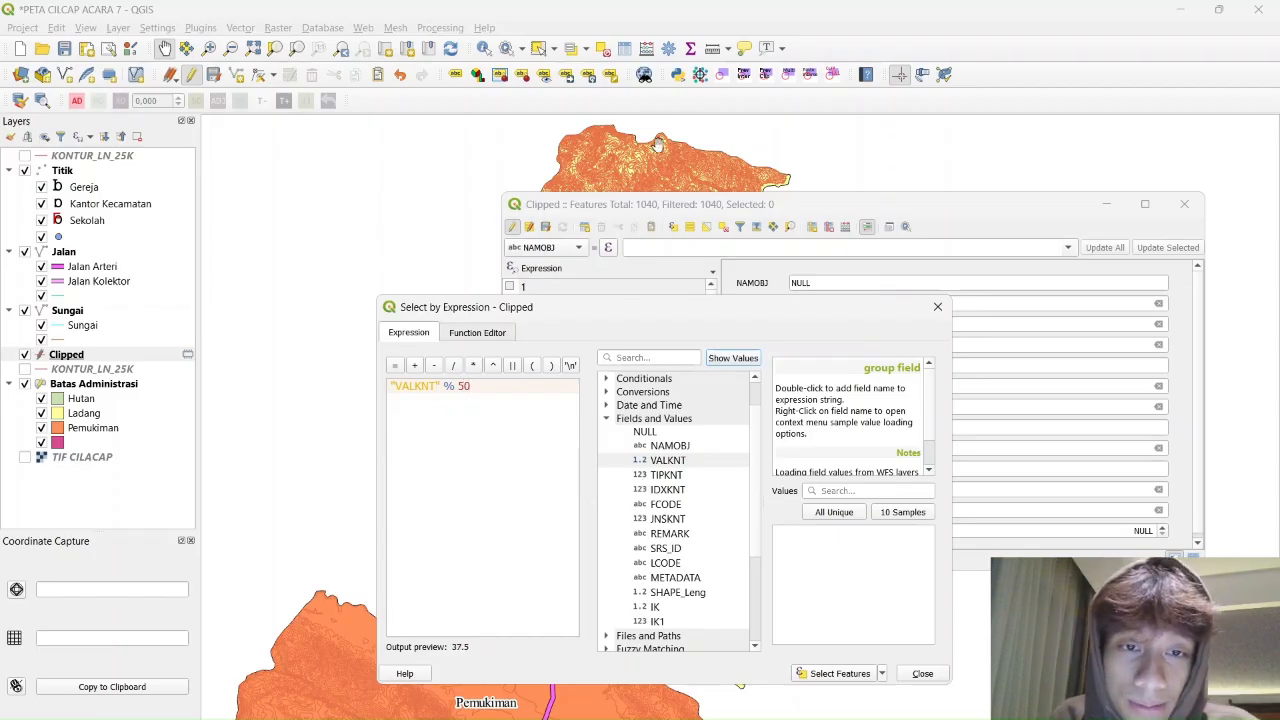
left_click(836, 673)
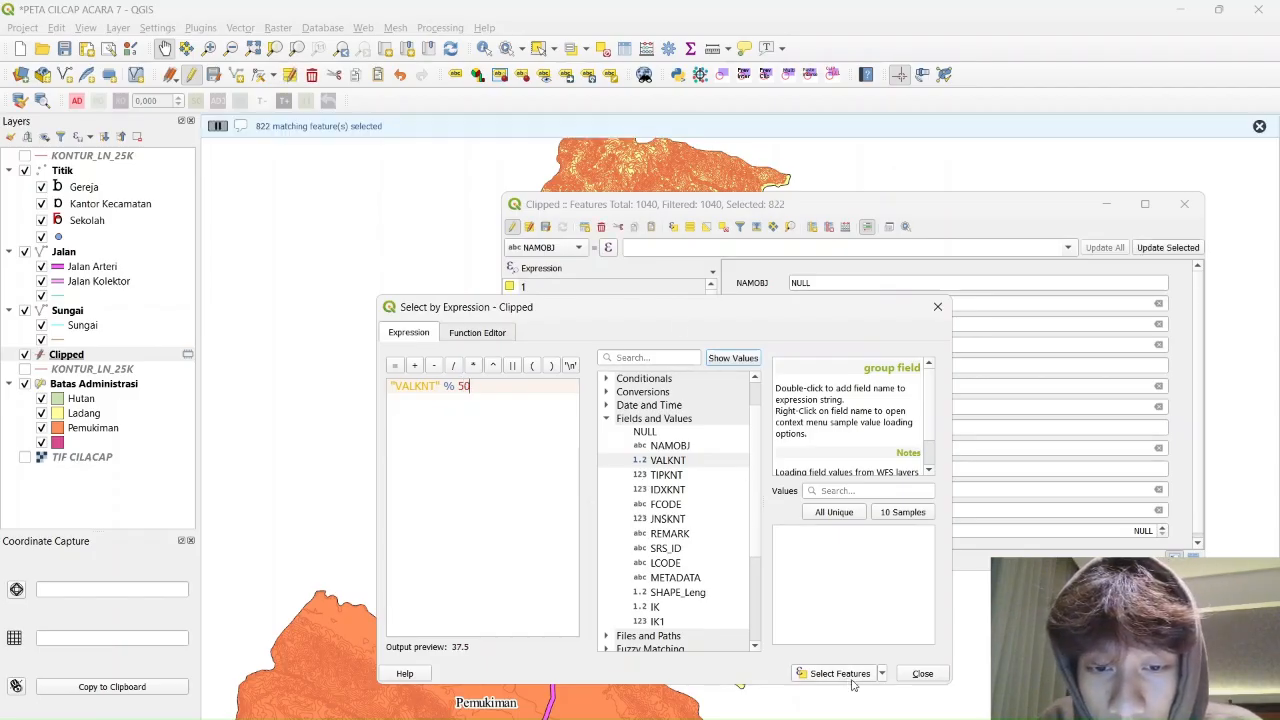
left_click(922, 673)
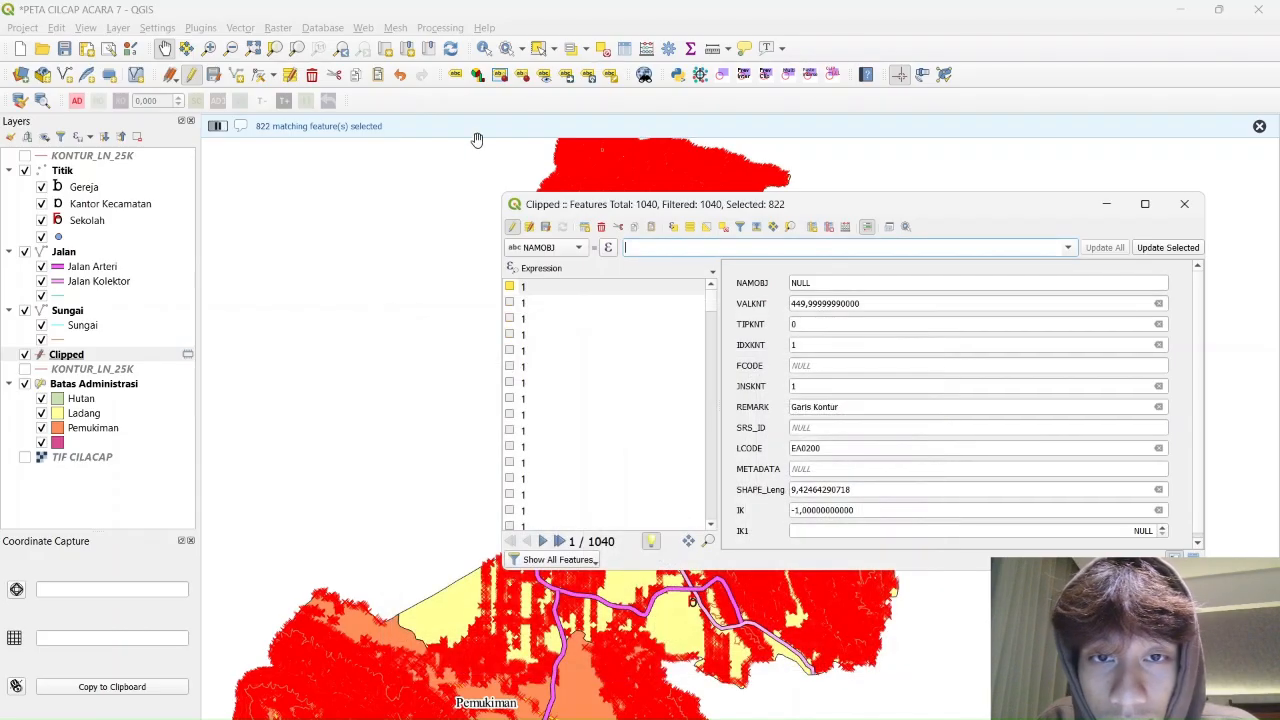
Fill the IK1 field with 1 for the 822 selected Clipped contours
left_click(579, 249)
left_click(552, 250)
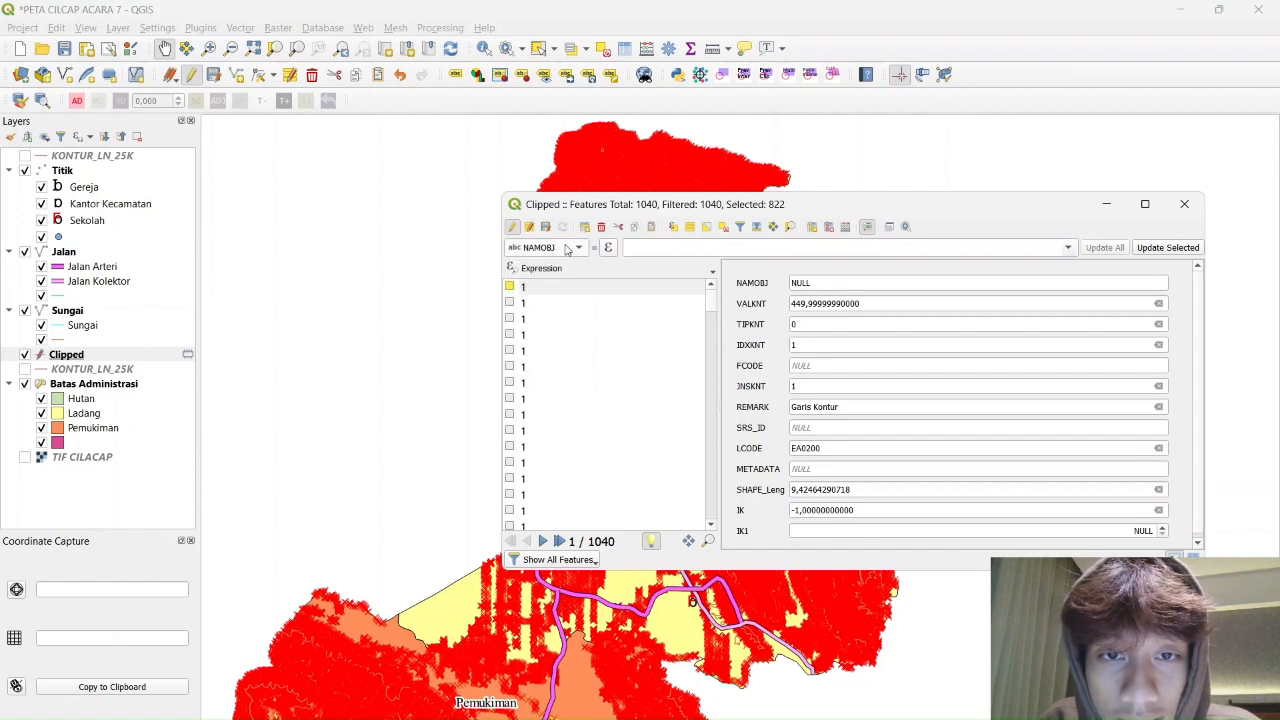
left_click(579, 249)
left_click(552, 441)
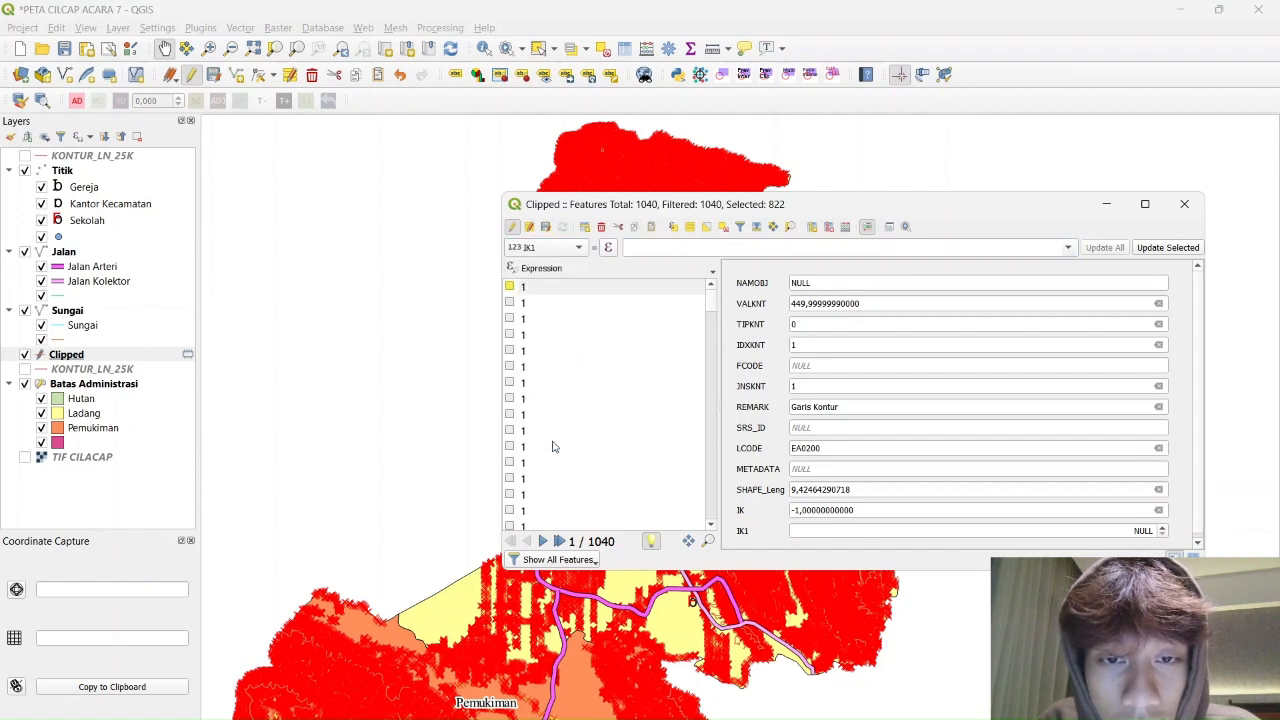
left_click(658, 248)
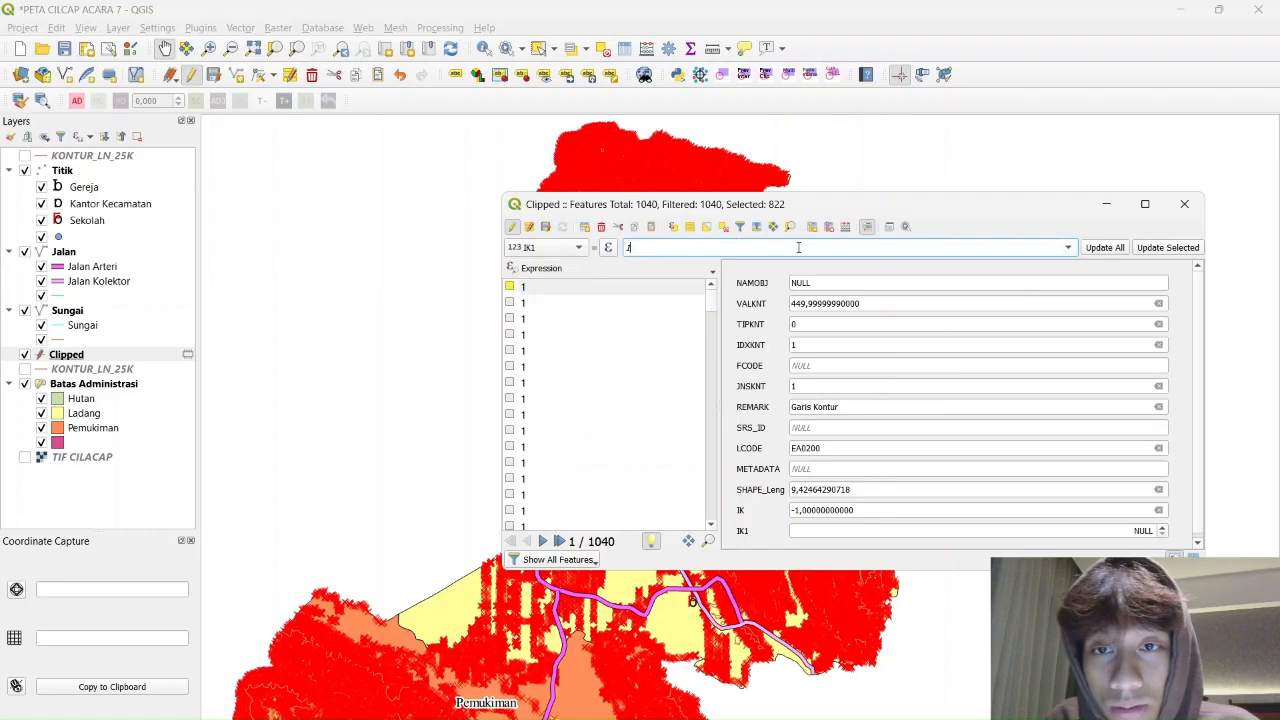
type("1")
left_click(1173, 248)
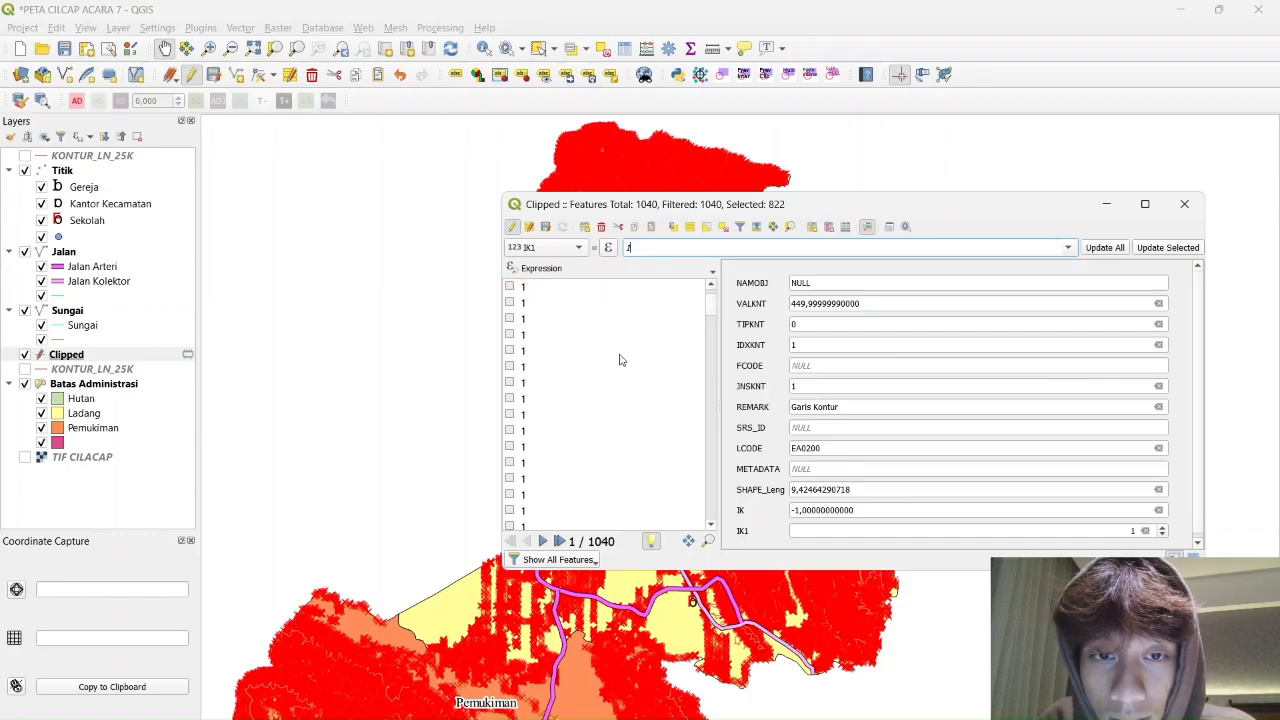
Preview VALKNT elevations in the feature list, inspect a few contours, and reapply IK1 = 1
left_click(628, 268)
mouse_move(632, 305)
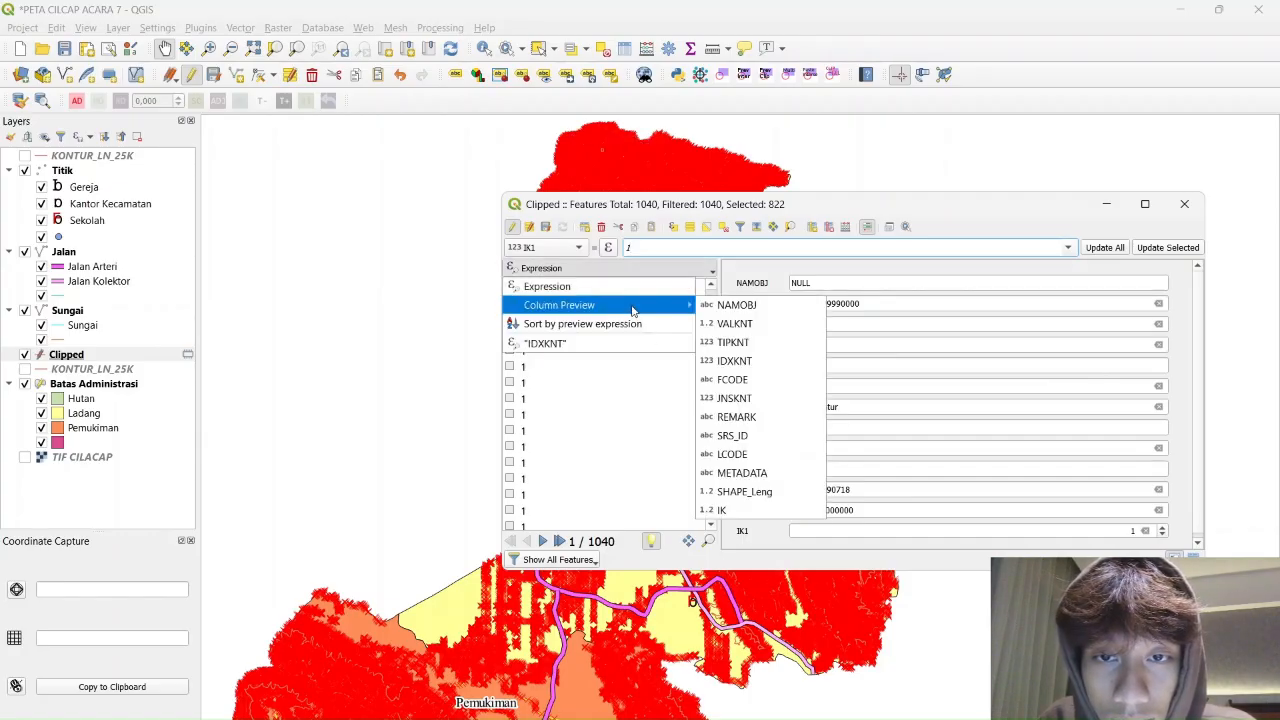
left_click(745, 323)
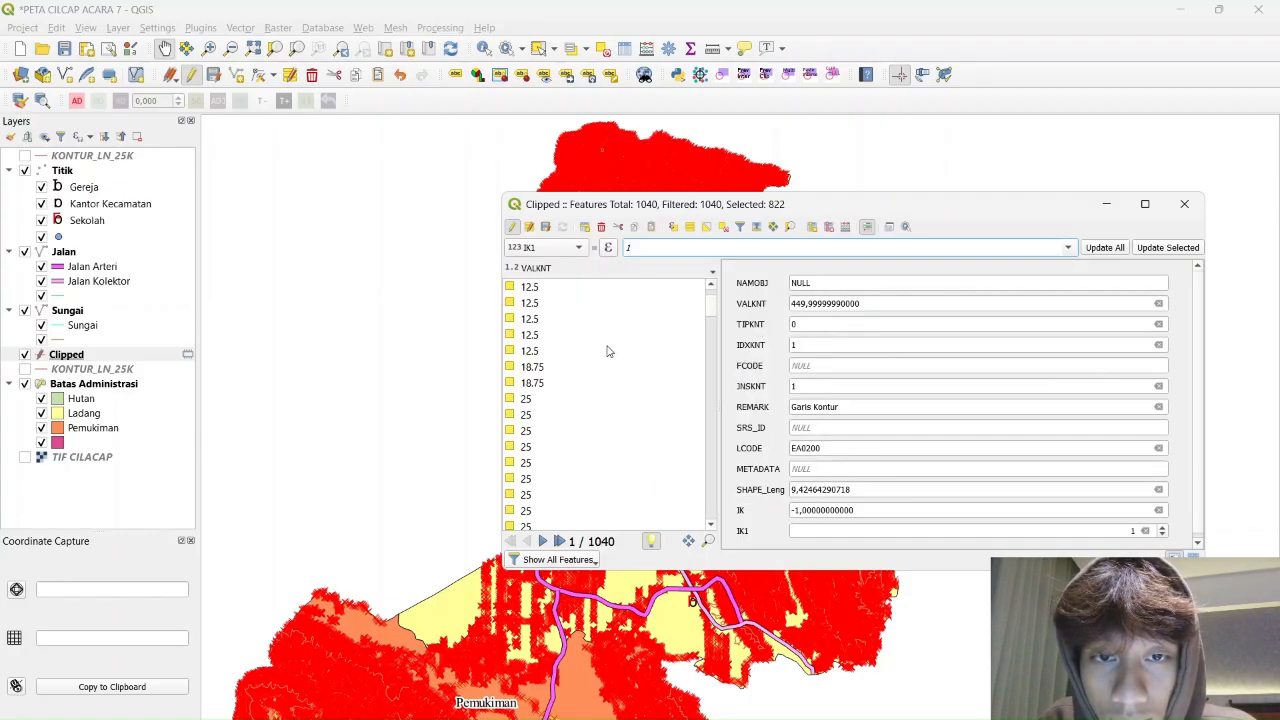
mouse_move(712, 300)
left_mouse_down()
mouse_move(702, 520)
mouse_move(703, 300)
left_mouse_up()
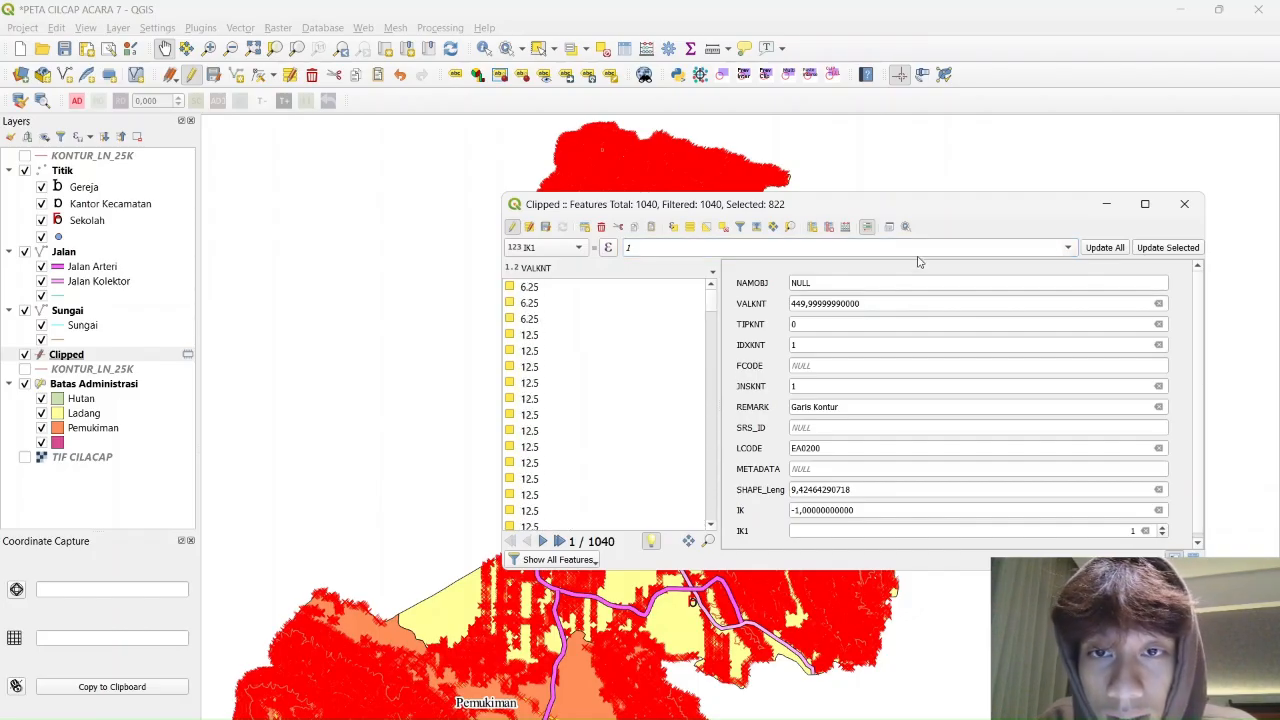
left_click(1160, 250)
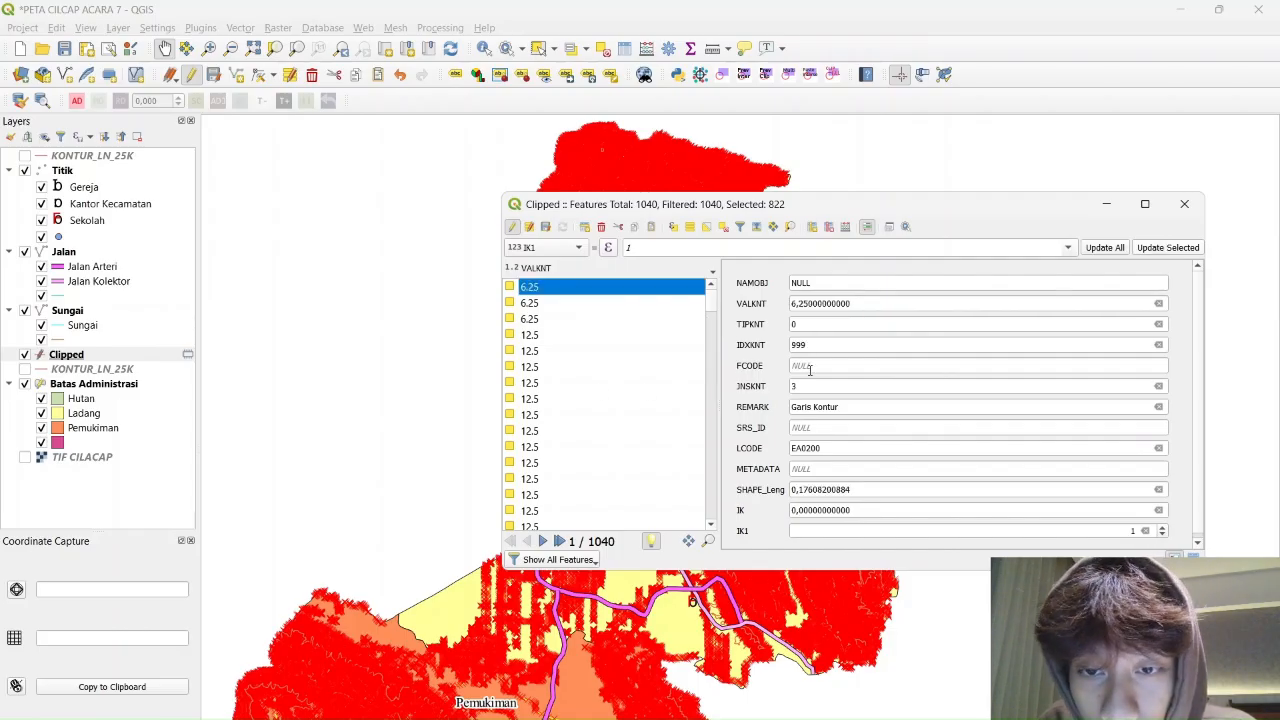
left_click(664, 248)
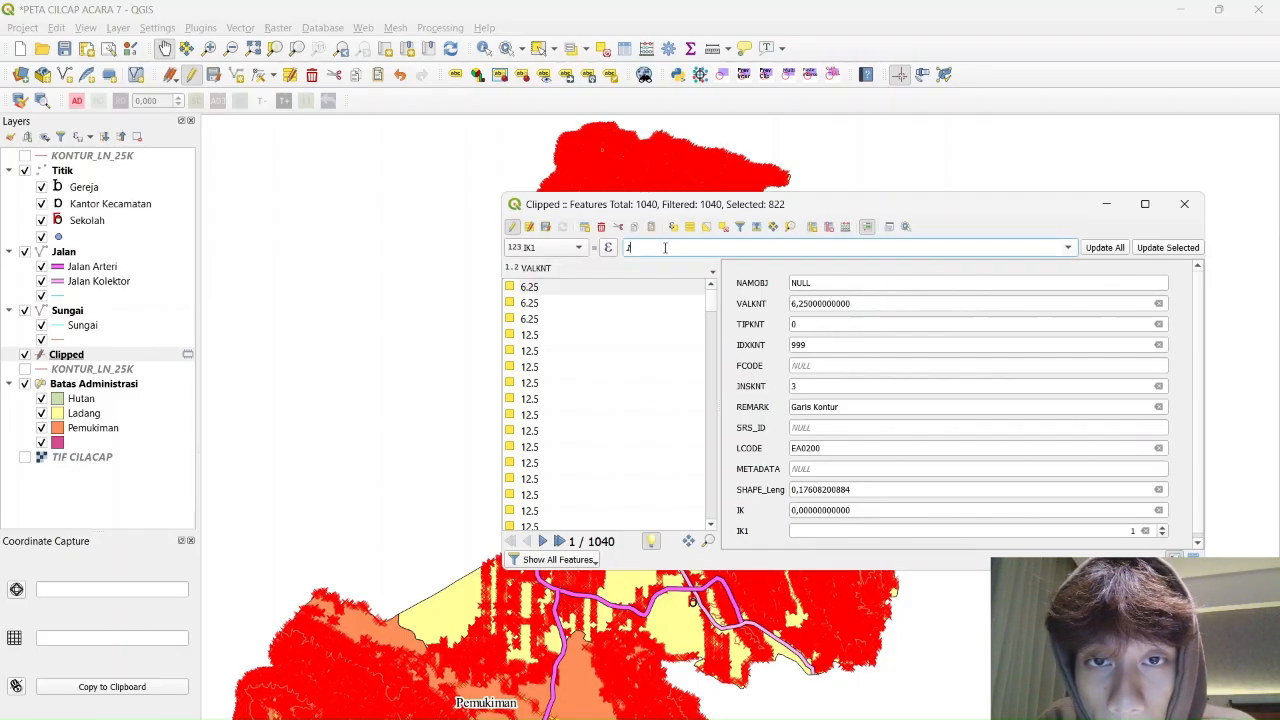
left_click(563, 306)
left_click(557, 340)
left_click(578, 385)
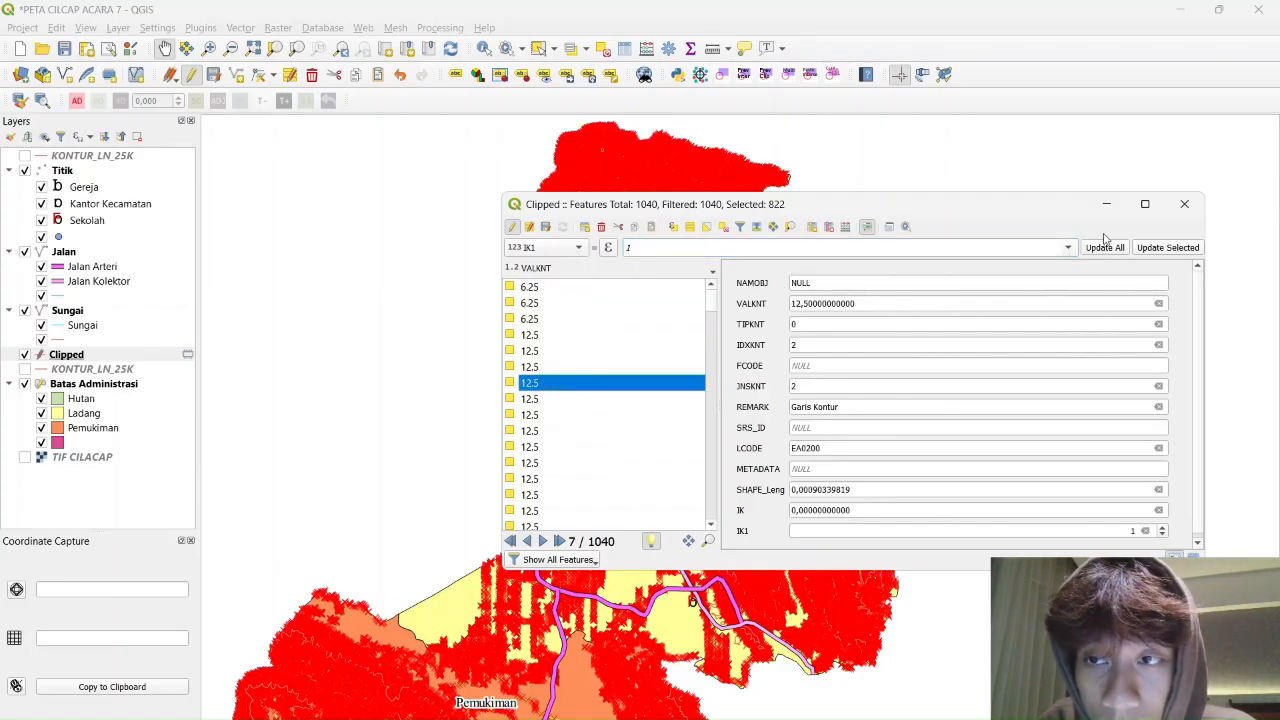
left_click(1157, 248)
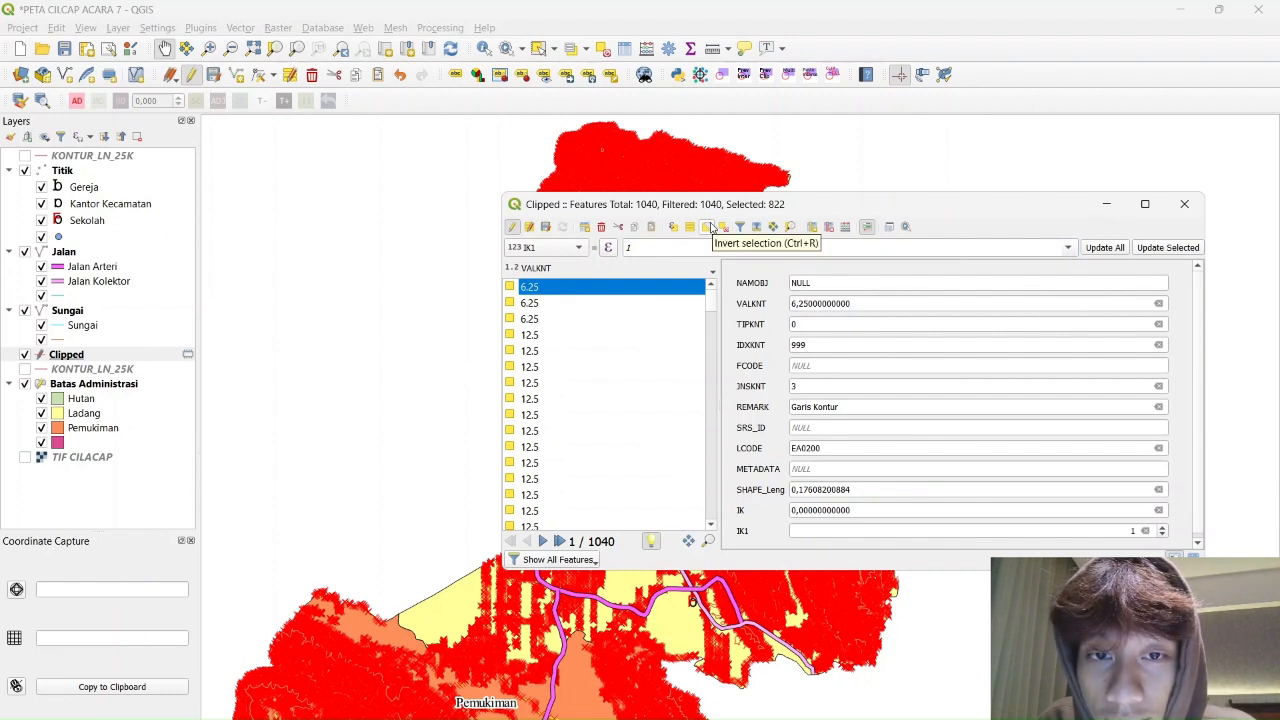
Invert the selection and set IK1 to 6 for the other 218 contours
left_click(710, 228)
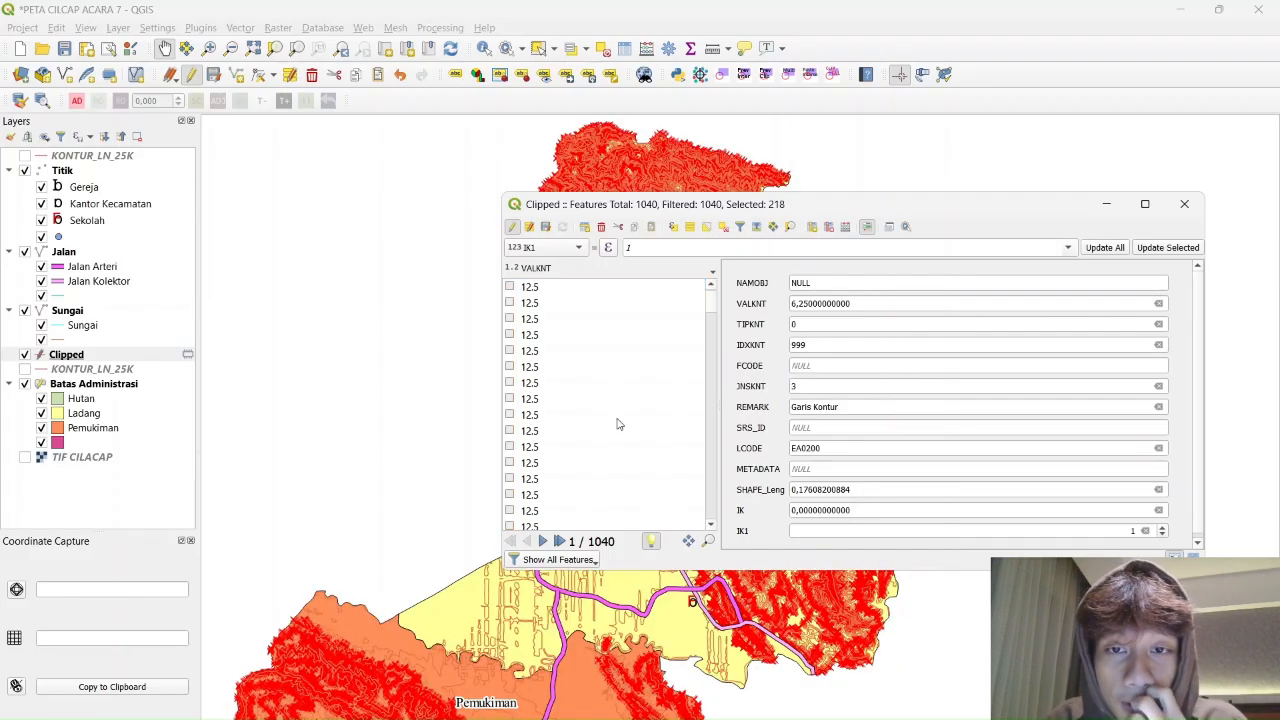
scroll(629, 380, "down", 10)
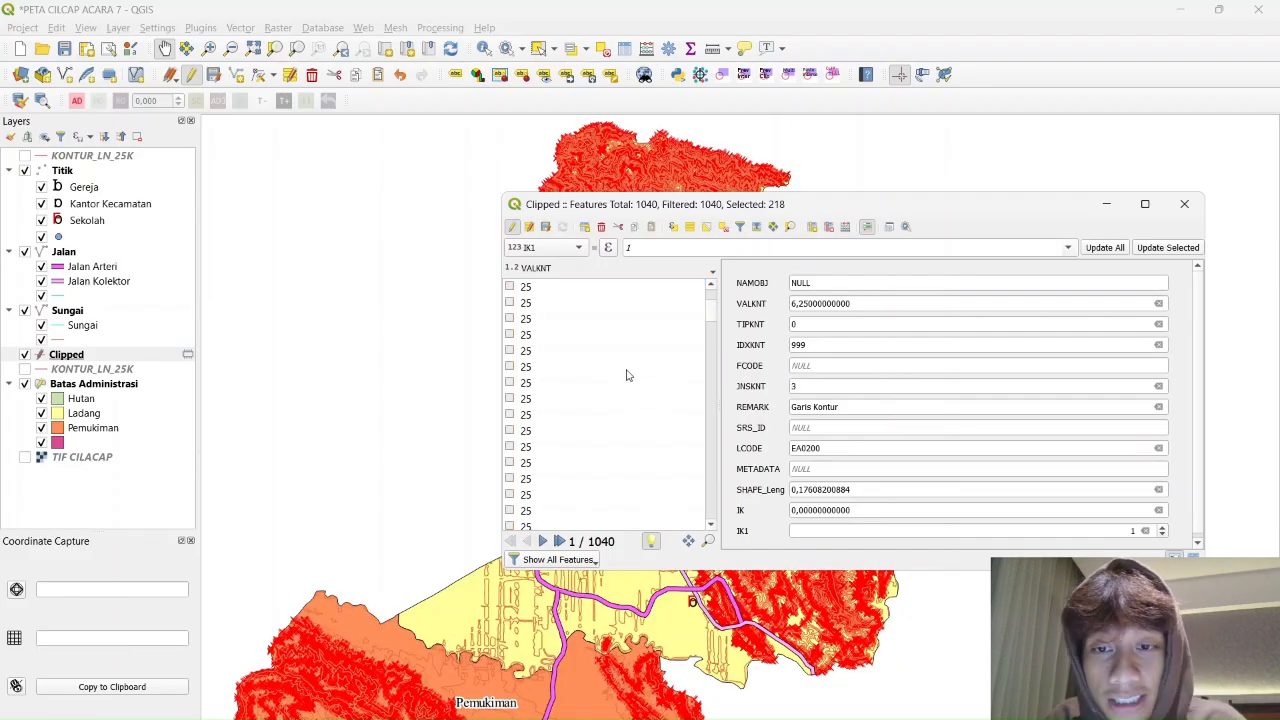
left_click(662, 247)
key("BackSpace")
type("6")
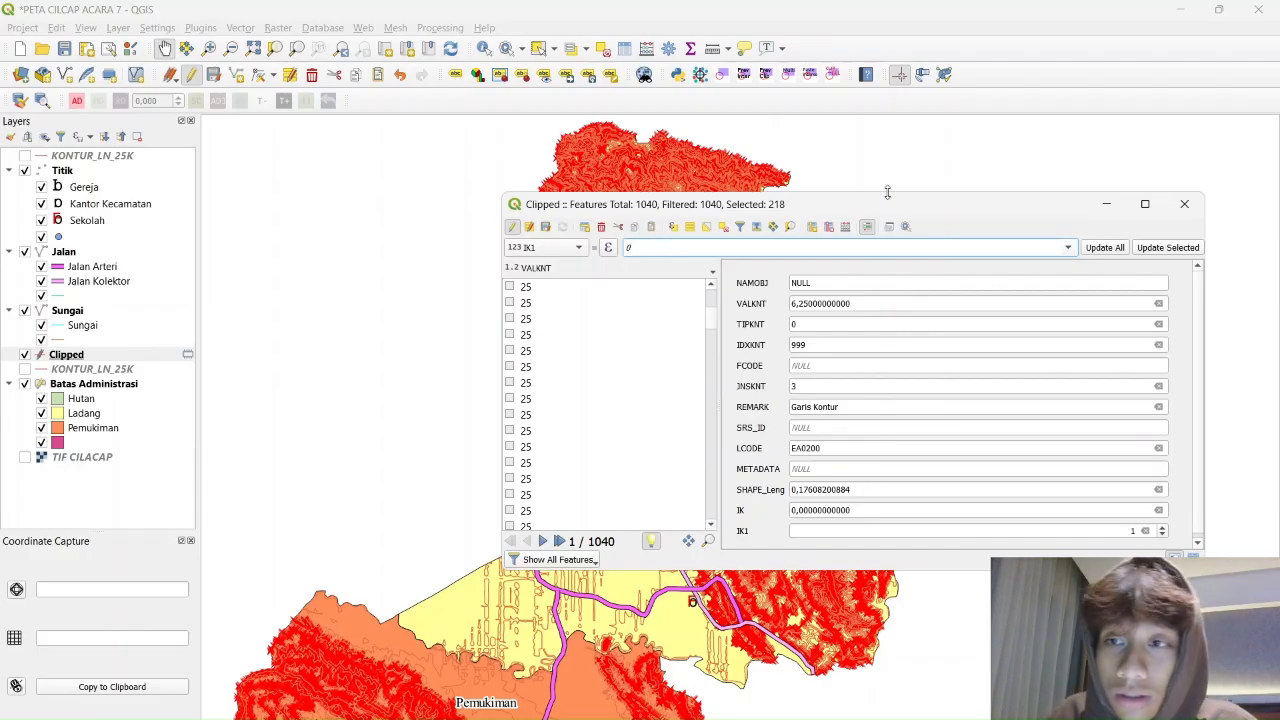
left_click(1163, 248)
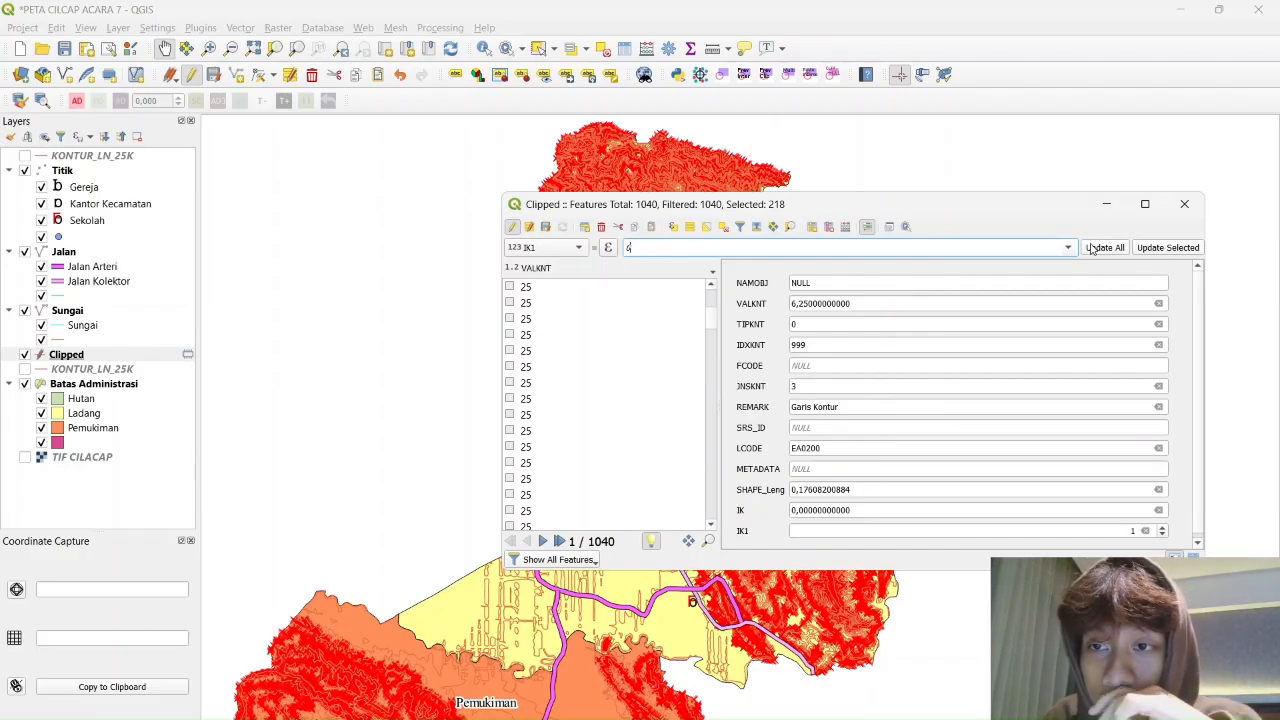
Save the Clipped layer edits, stop editing, and close the attribute table
scroll(885, 444, "down", 1)
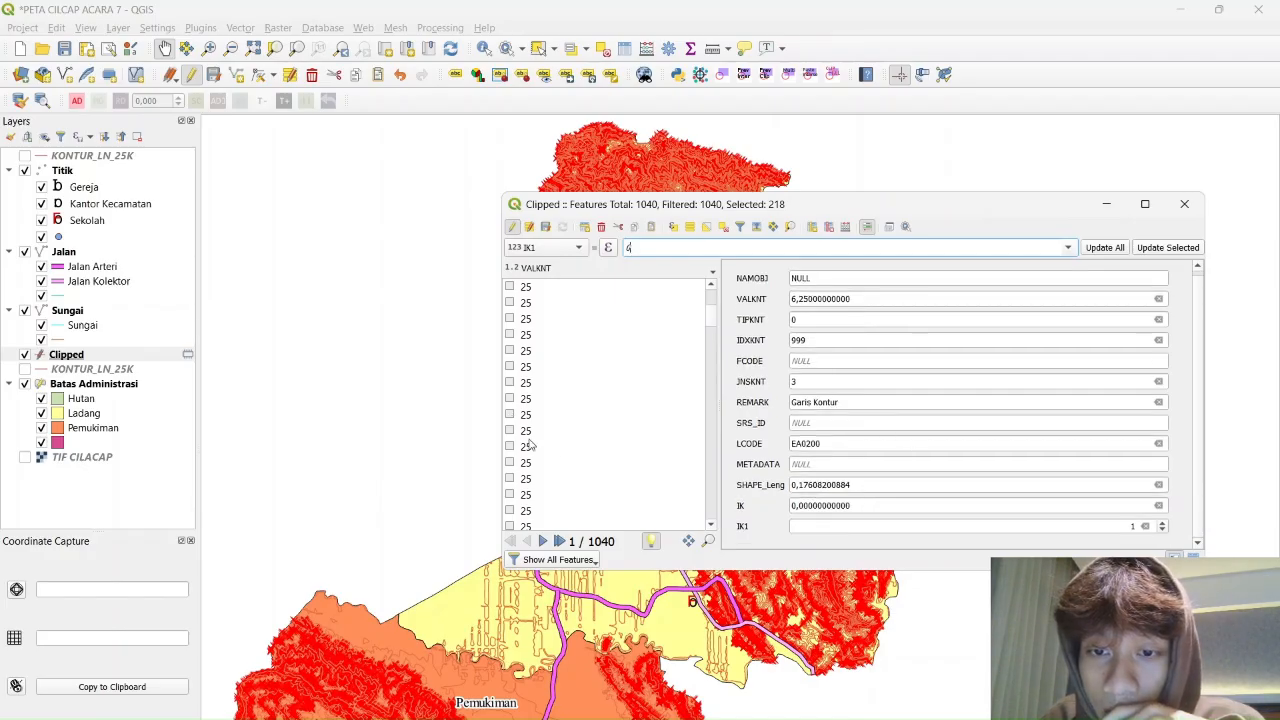
scroll(777, 356, "up", 1)
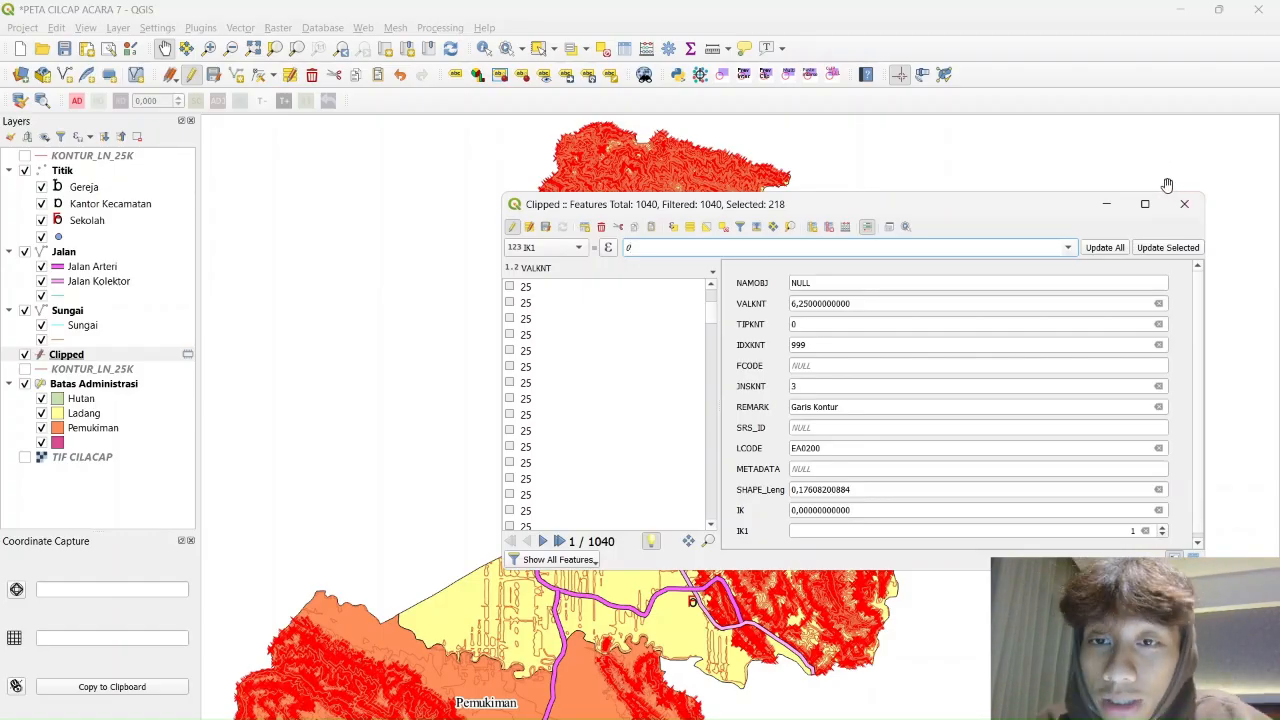
left_click(546, 227)
left_click(513, 229)
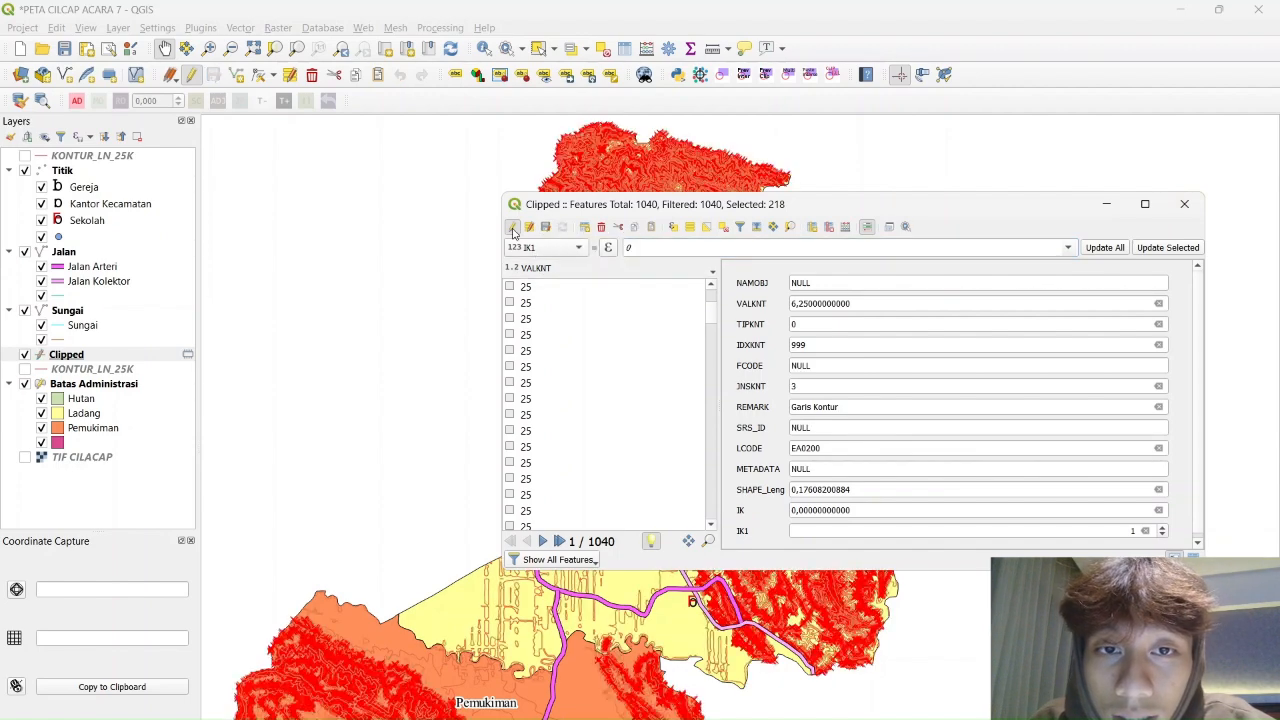
left_click(1184, 204)
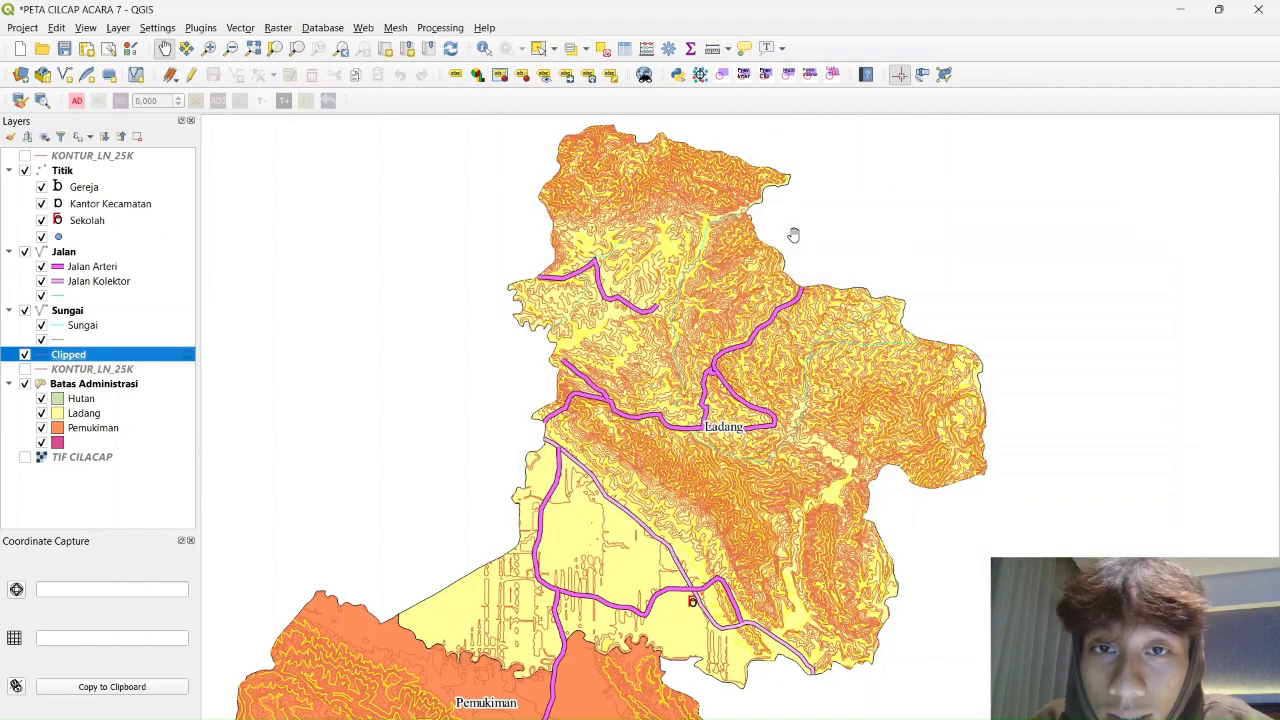
Switch the Clipped layer's labeling to rule-based in Layer Properties
right_click(76, 358)
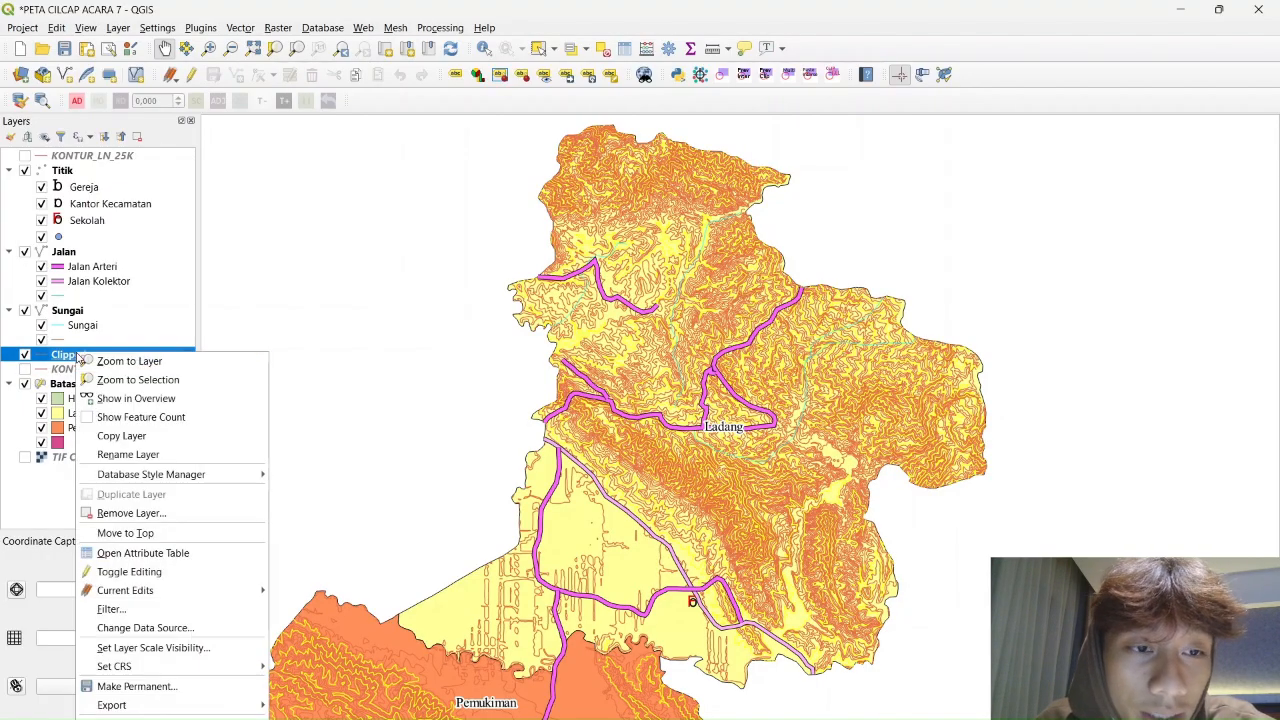
left_click(200, 719)
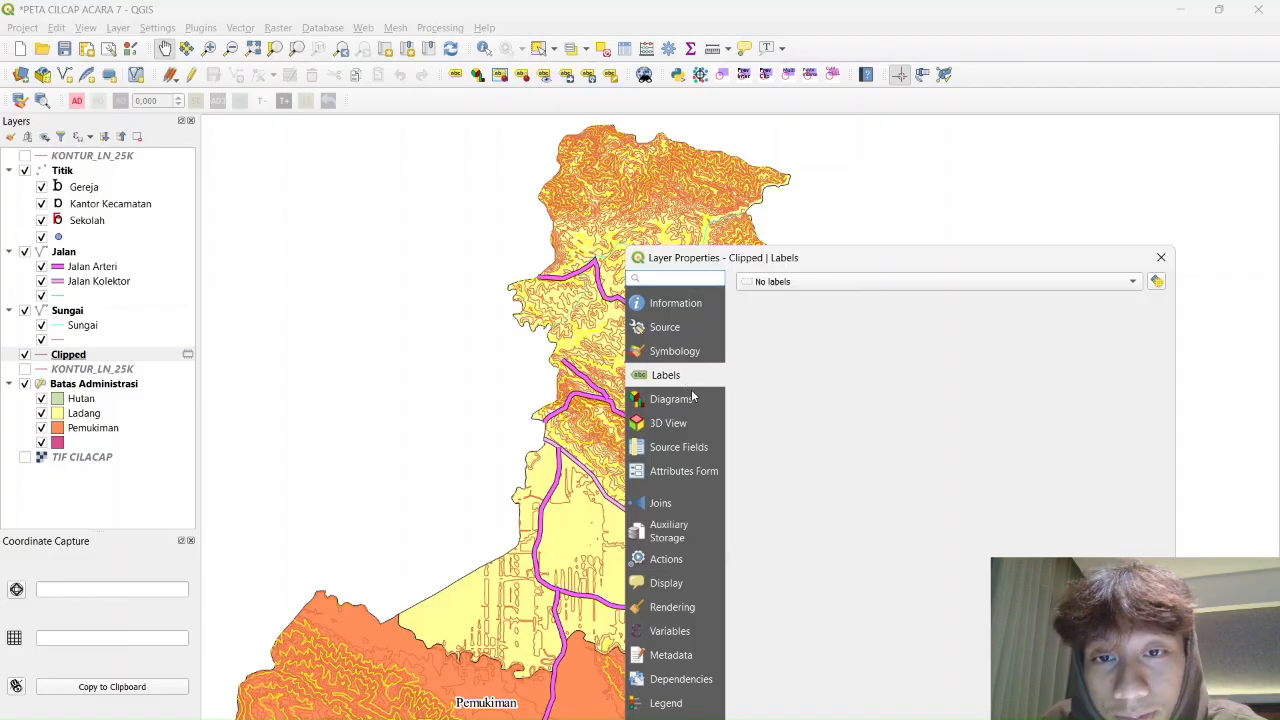
left_click(687, 353)
left_click(668, 375)
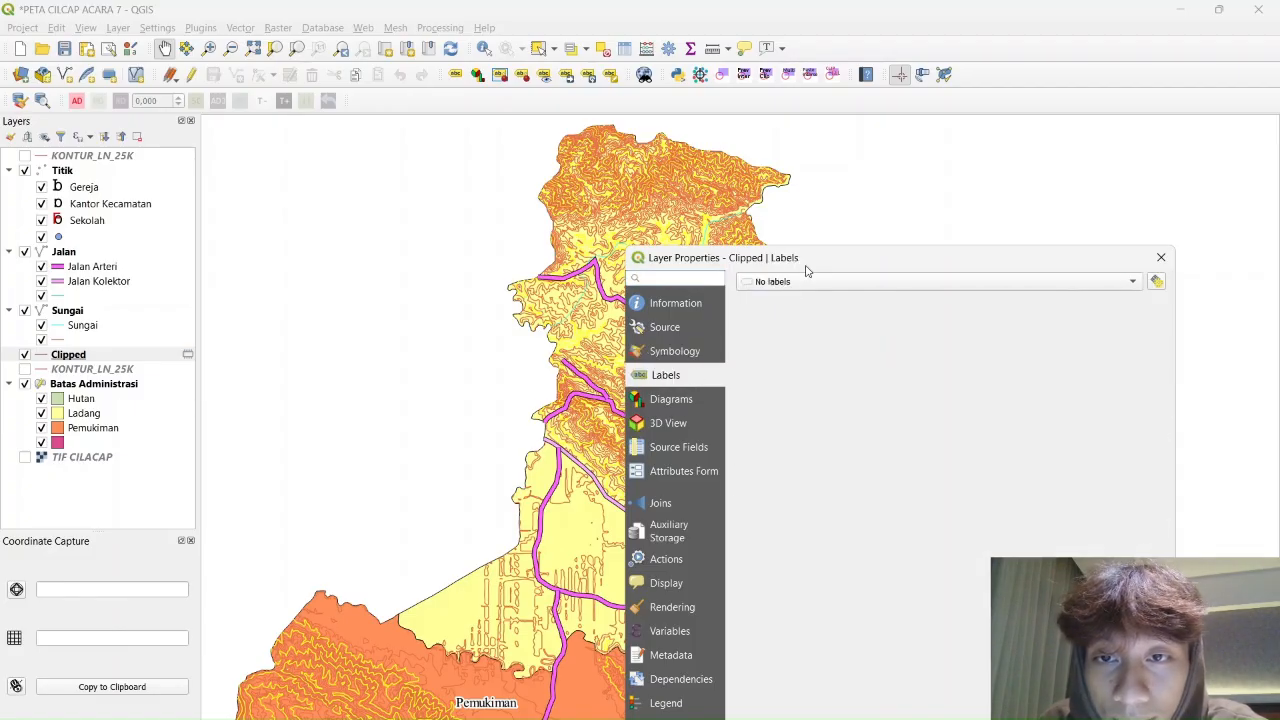
left_click(675, 351)
left_click(666, 375)
left_click(900, 282)
left_click(828, 314)
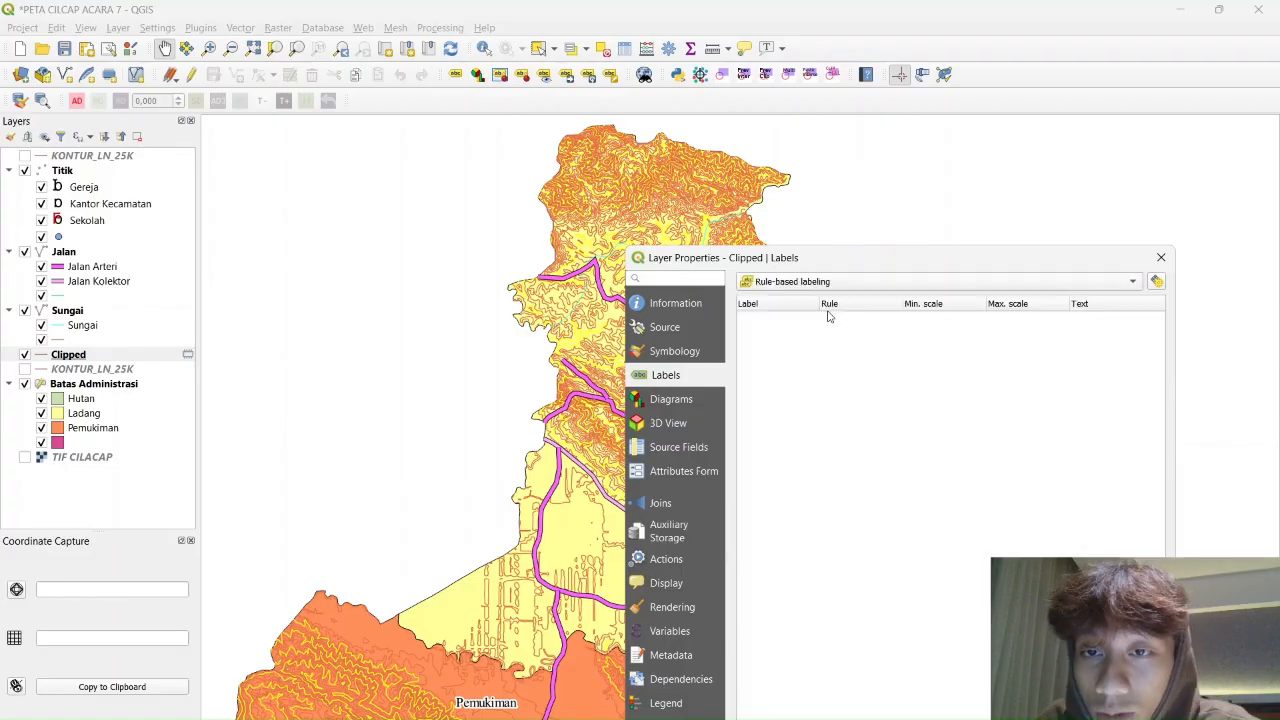
left_click_drag(880, 263, 871, 150)
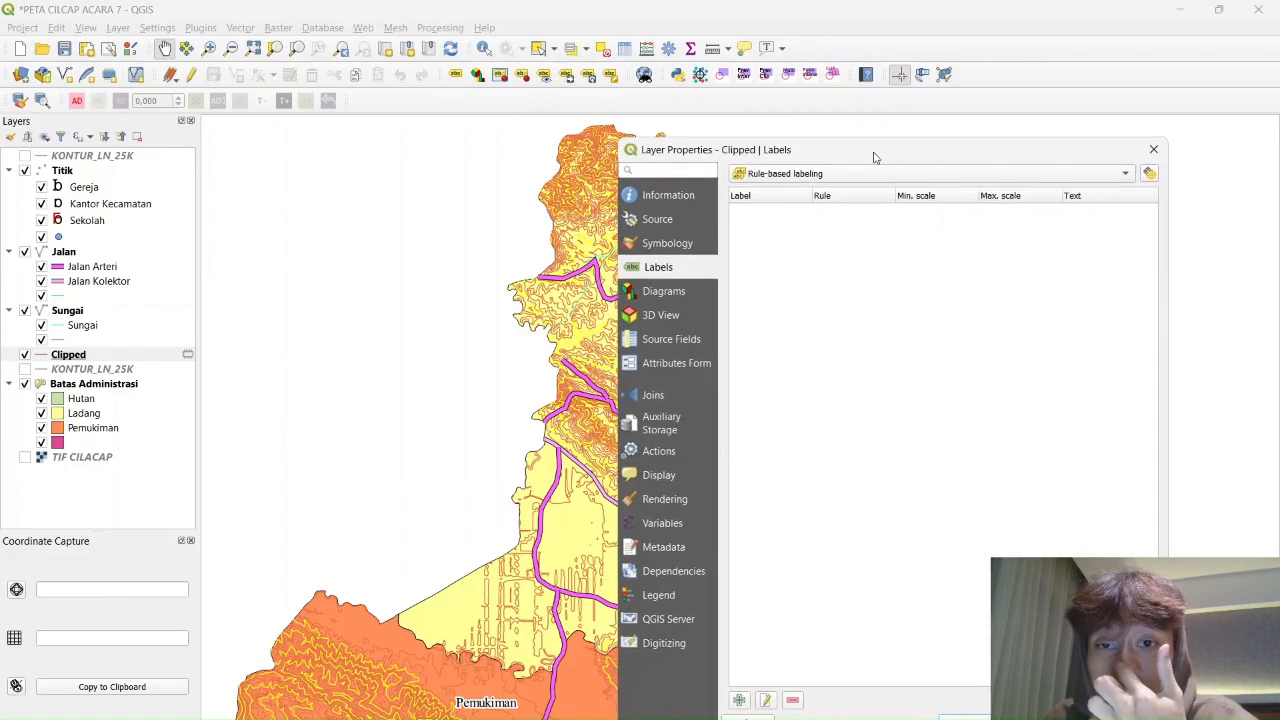
Add a labeling rule filtered by "IK1" = 0 and bring up the label-text expression editor
left_click(737, 694)
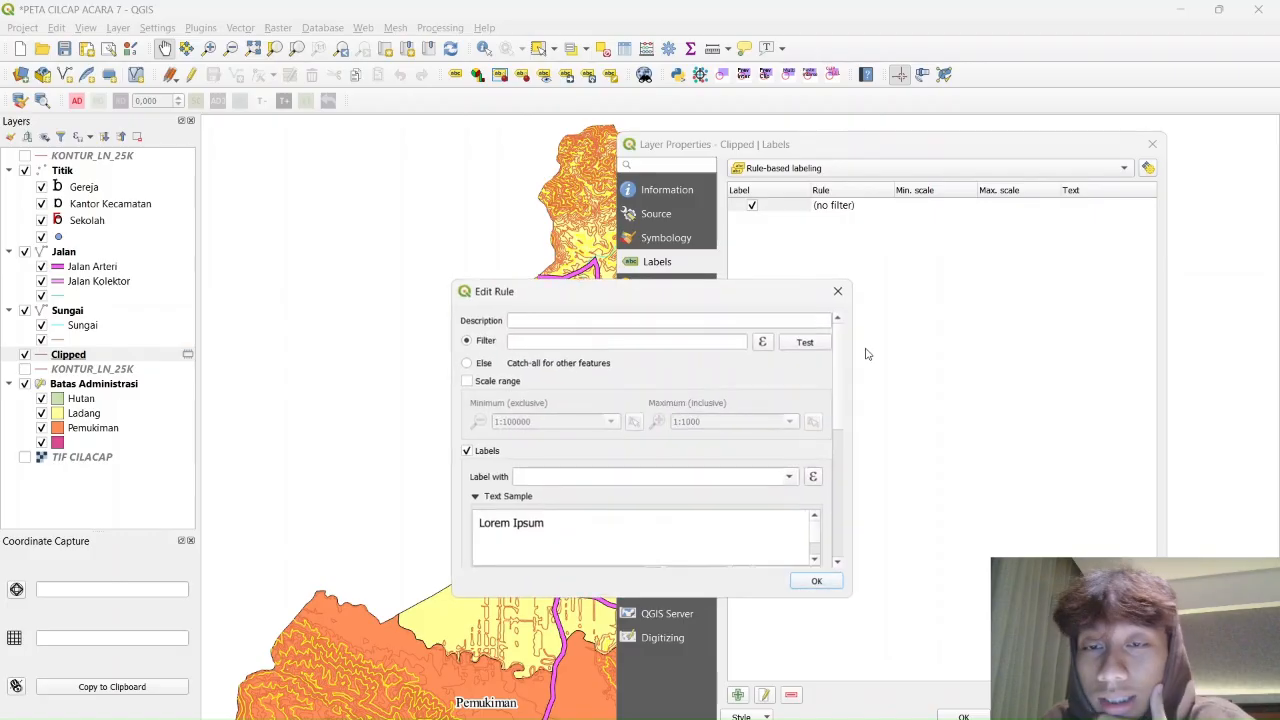
left_click(588, 324)
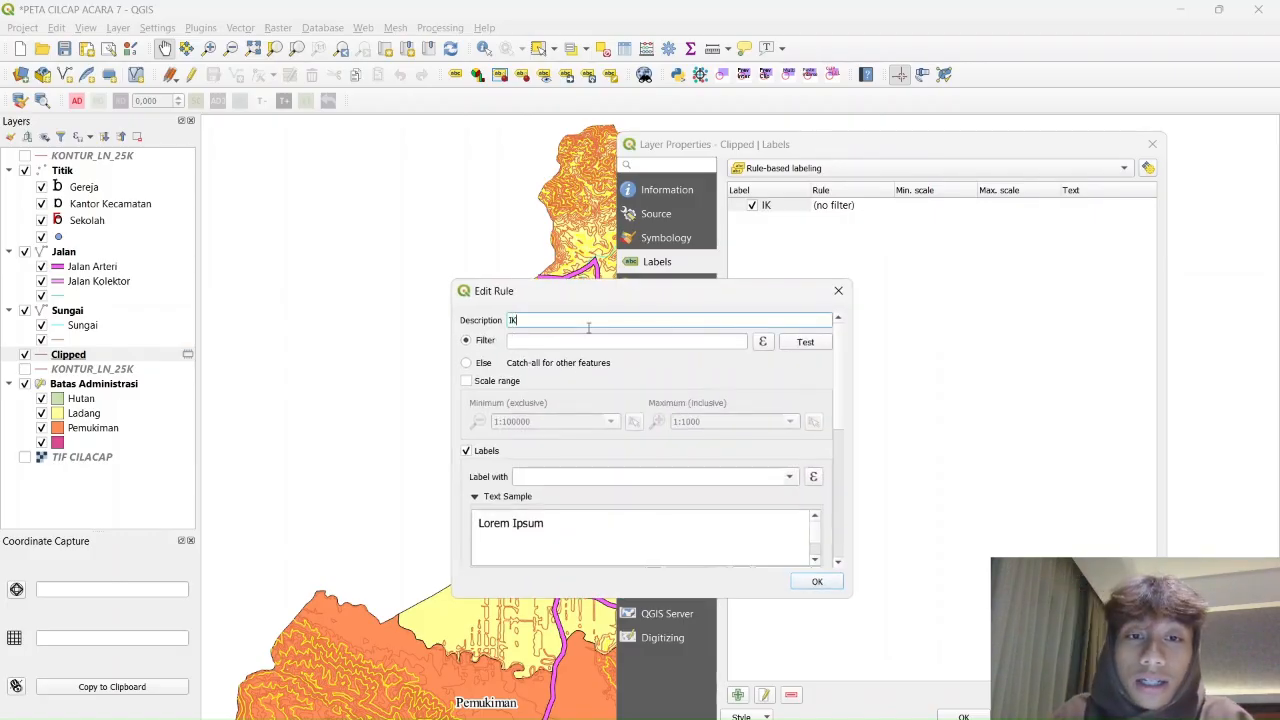
left_click(594, 344)
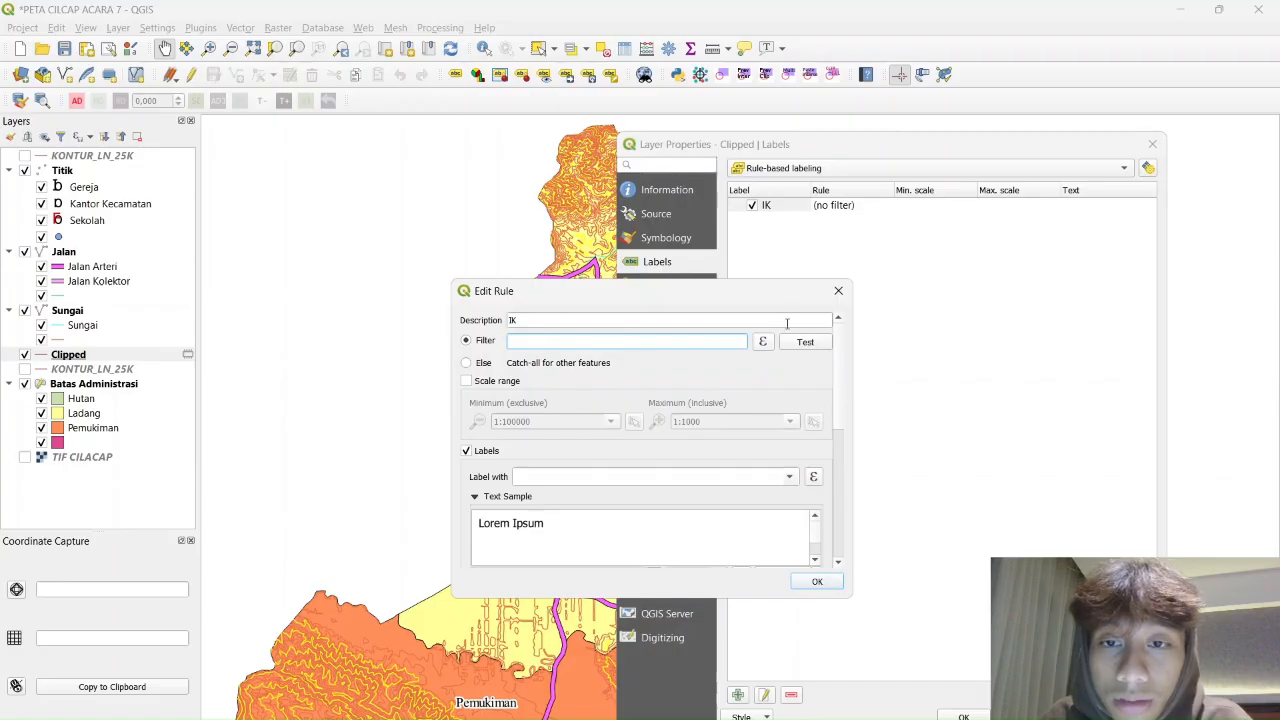
left_click(763, 343)
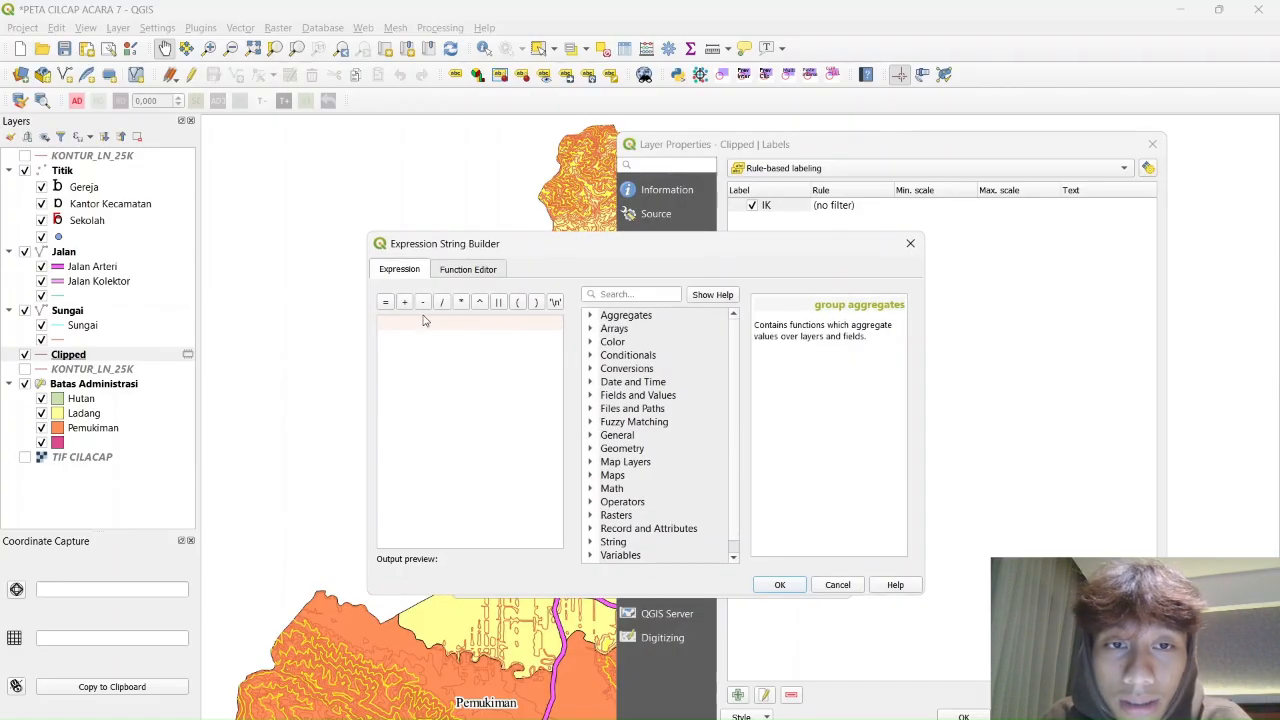
scroll(655, 342, "down", 1)
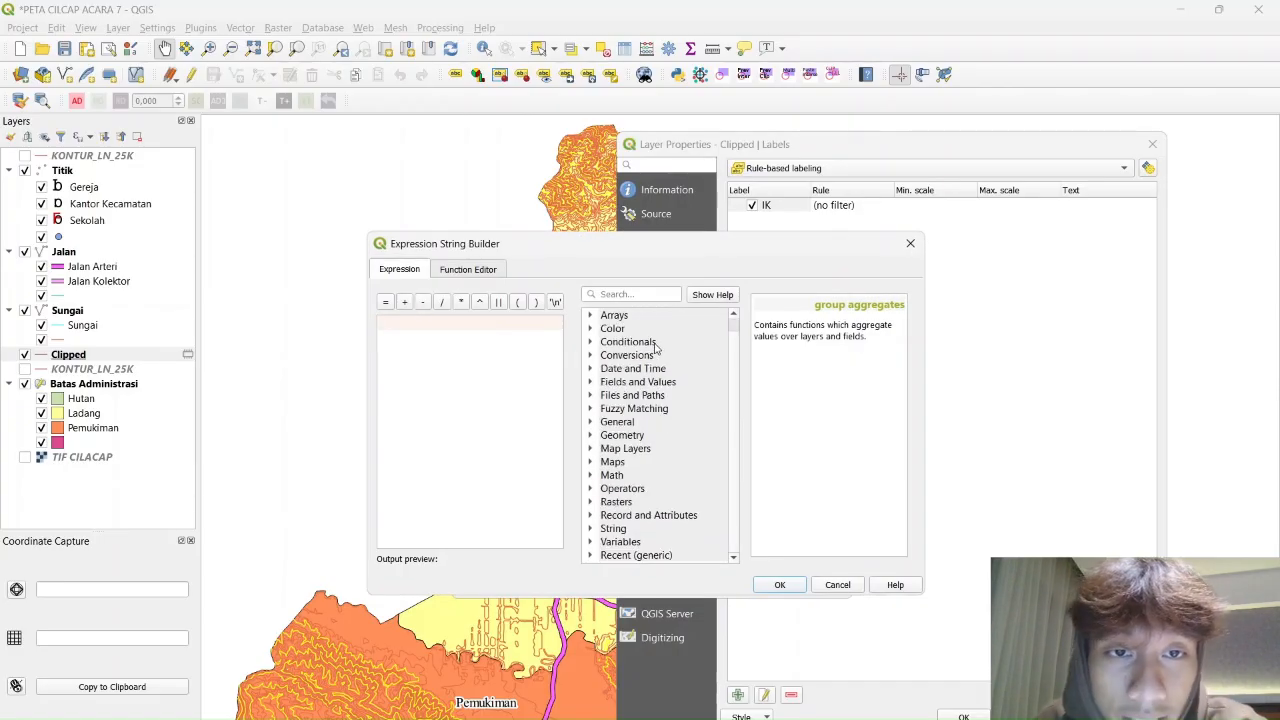
left_click(591, 383)
scroll(646, 482, "down", 2)
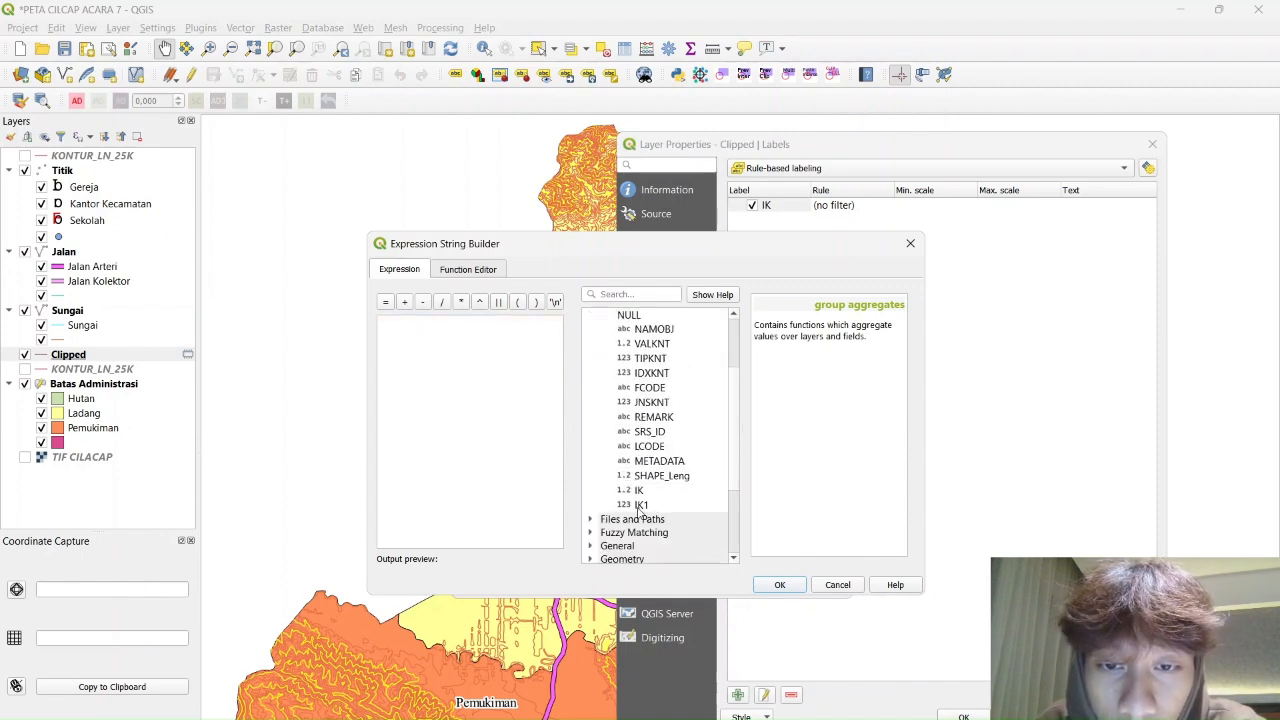
double_click(641, 505)
type("=")
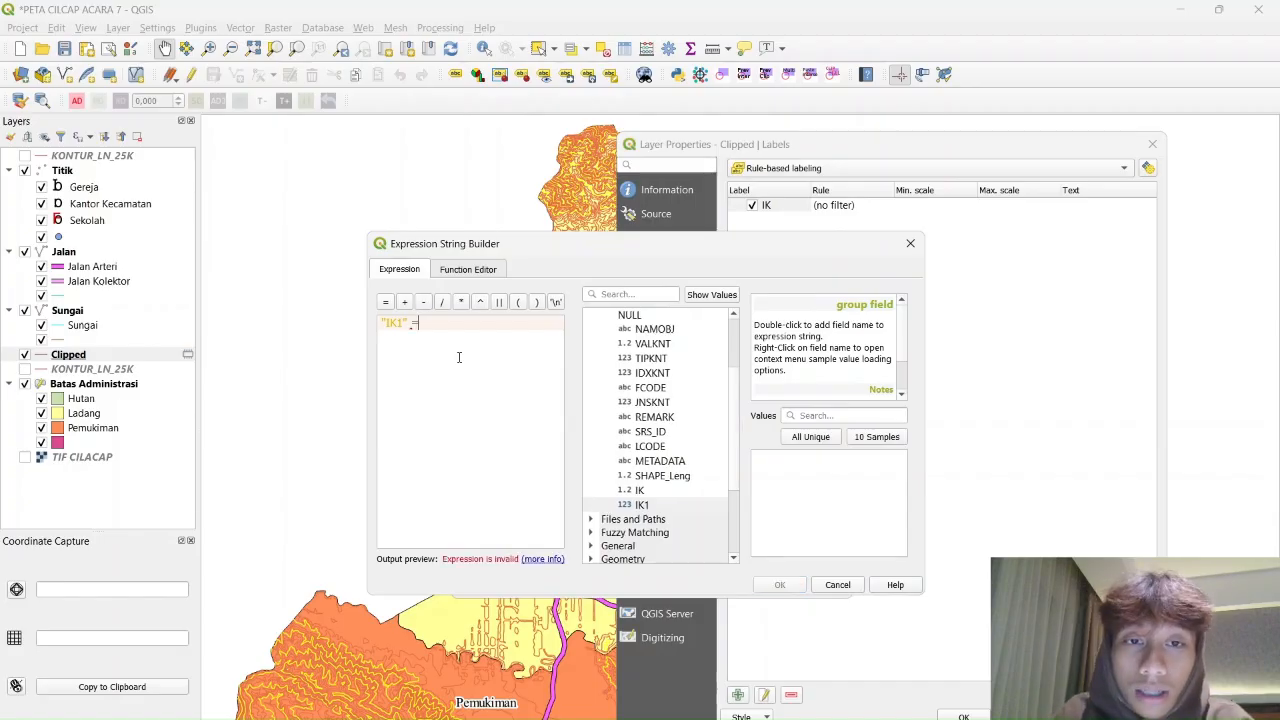
type(" 0")
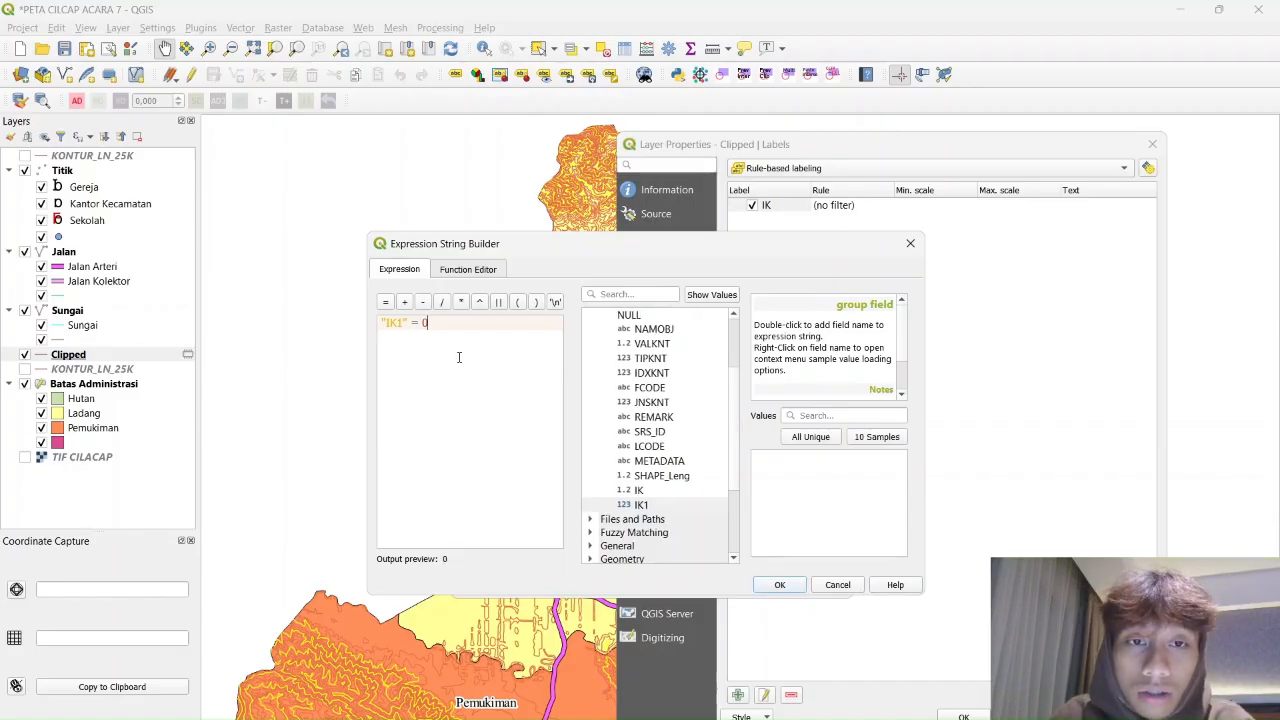
left_click(780, 585)
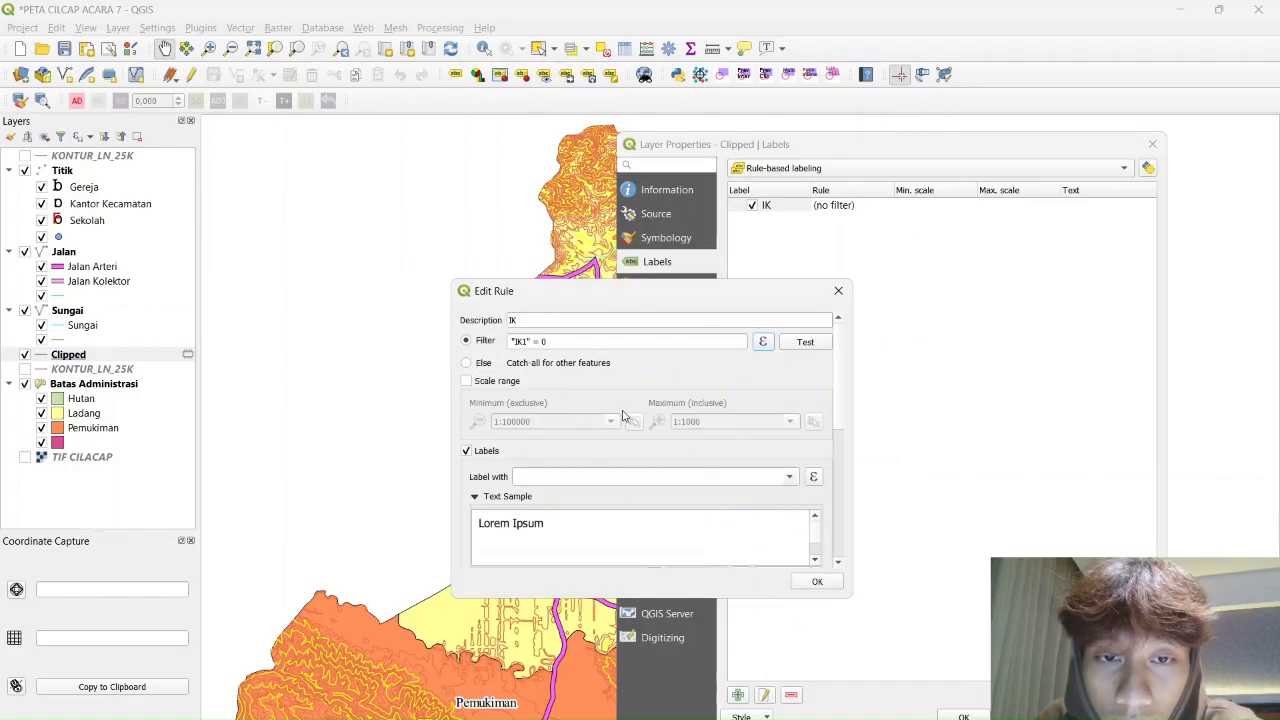
scroll(622, 415, "down", 1)
scroll(812, 476, "up", 1)
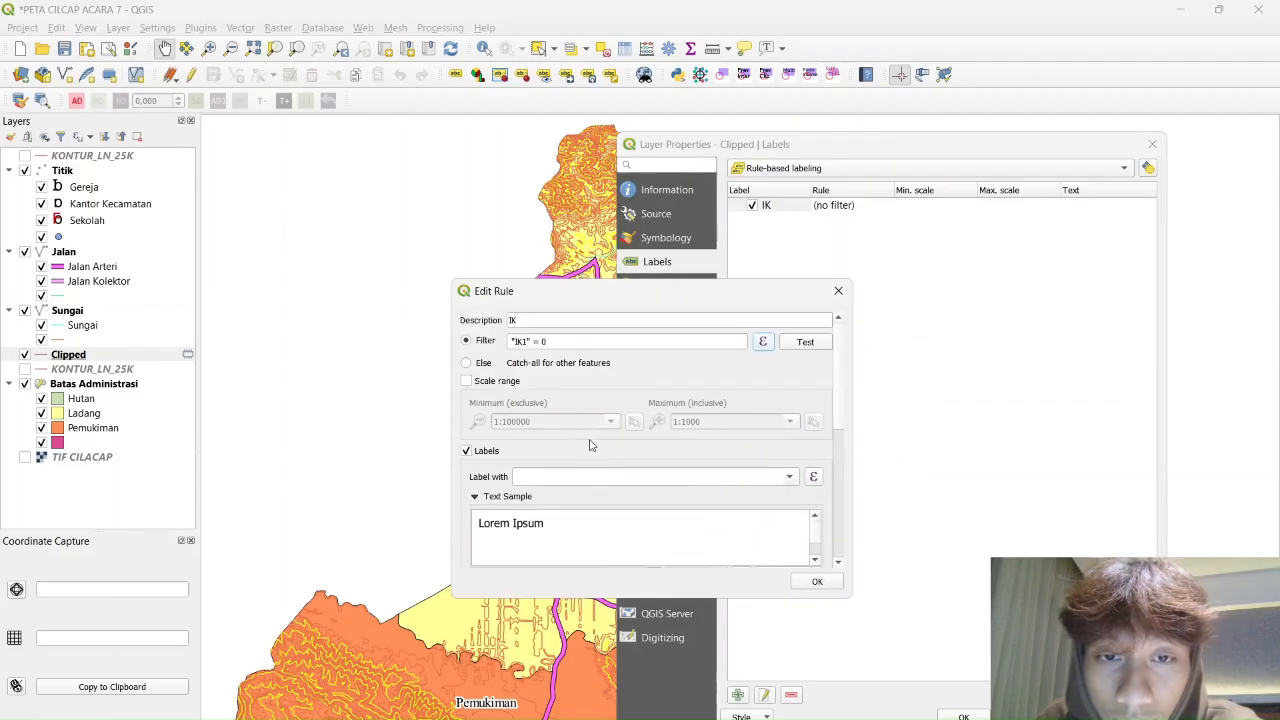
left_click(813, 478)
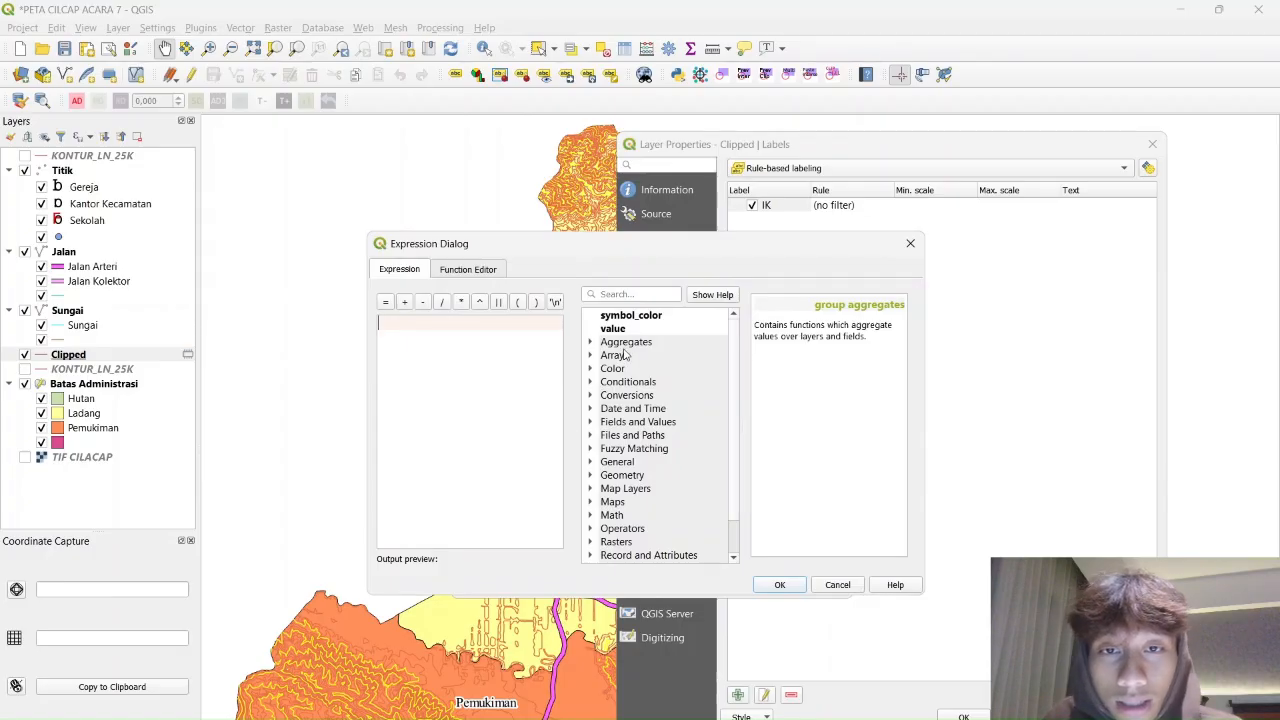
Set the IK rule's label text to "Valknt" || ' m', giving labels like '587.5 m'
scroll(624, 355, "down", 1)
type(".")
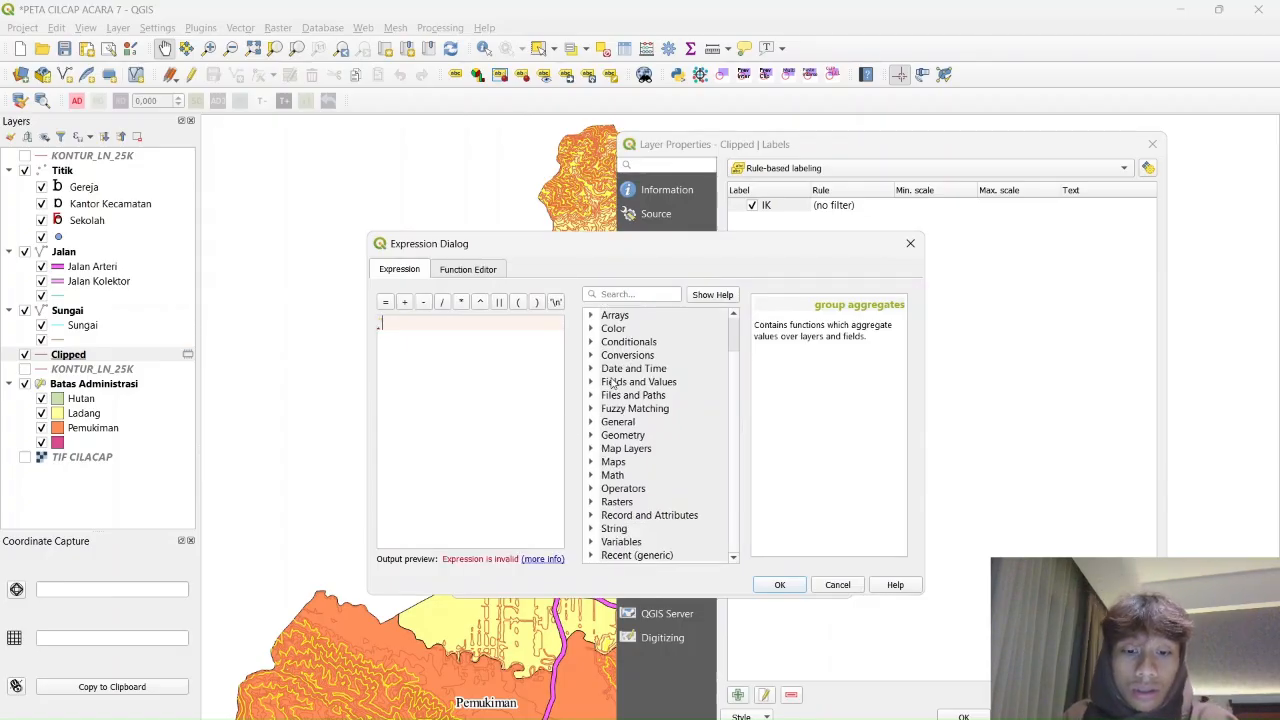
type("Valknt")
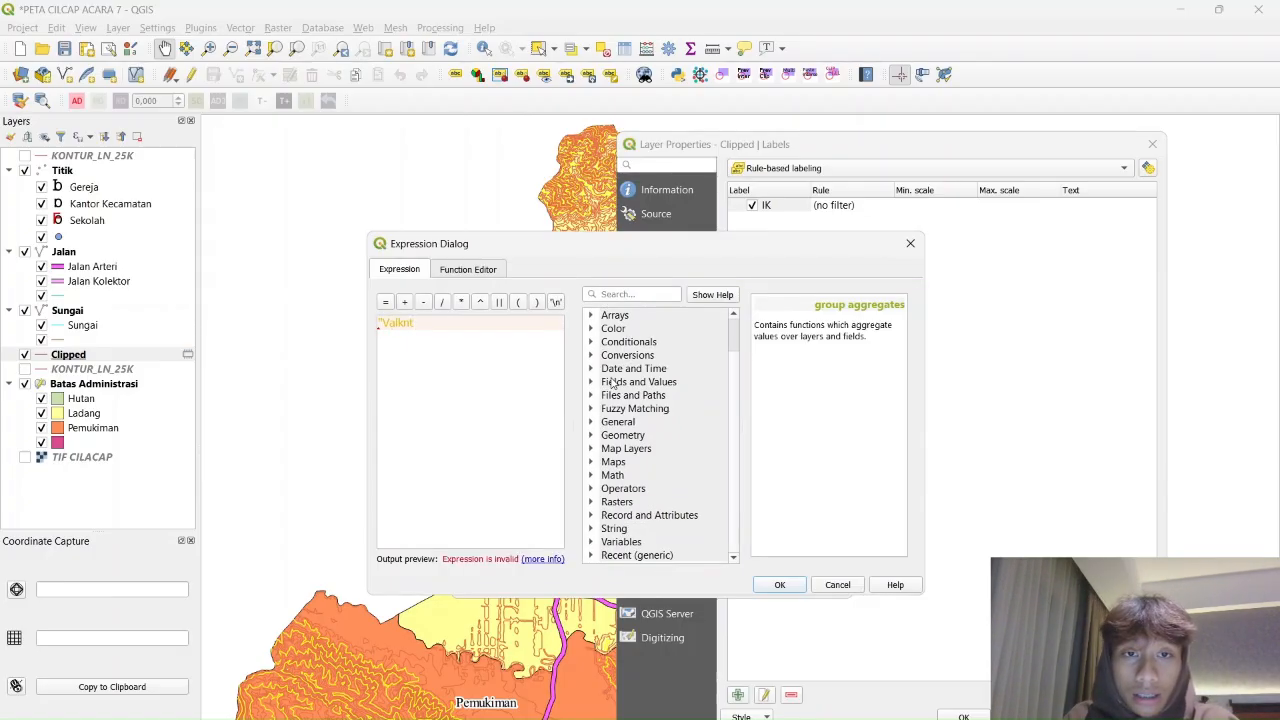
type("\"")
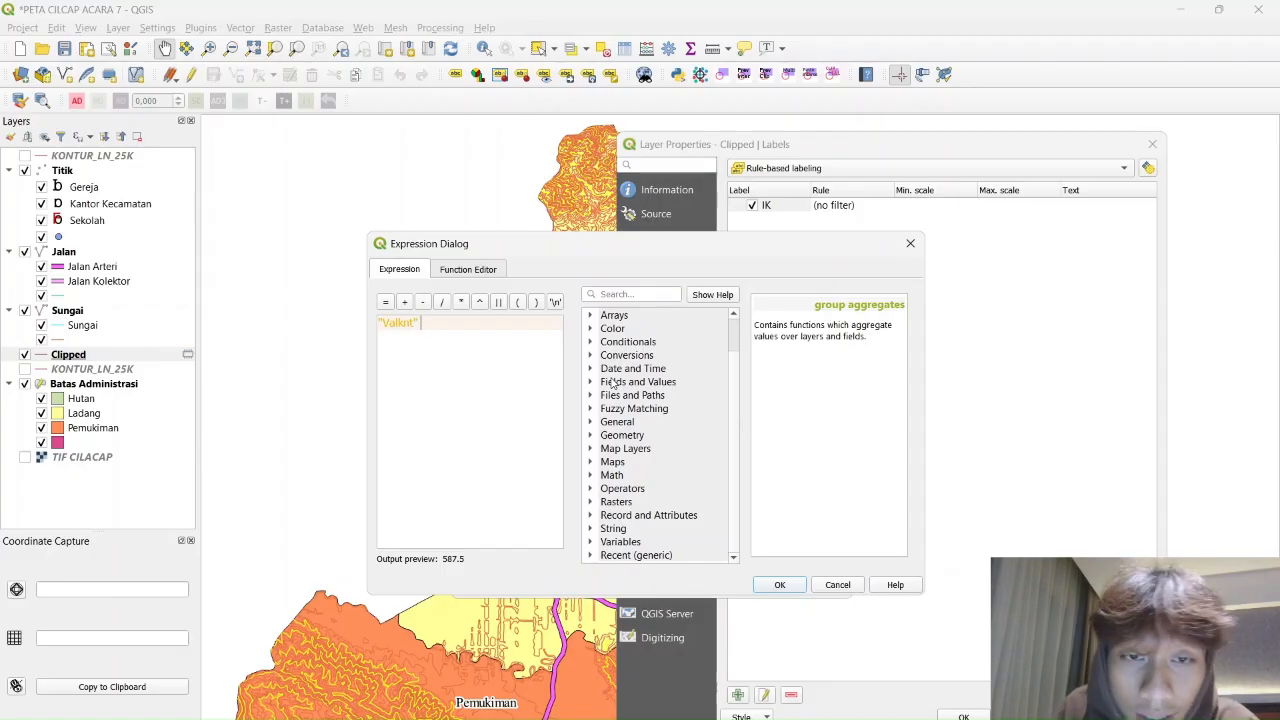
type(" ||")
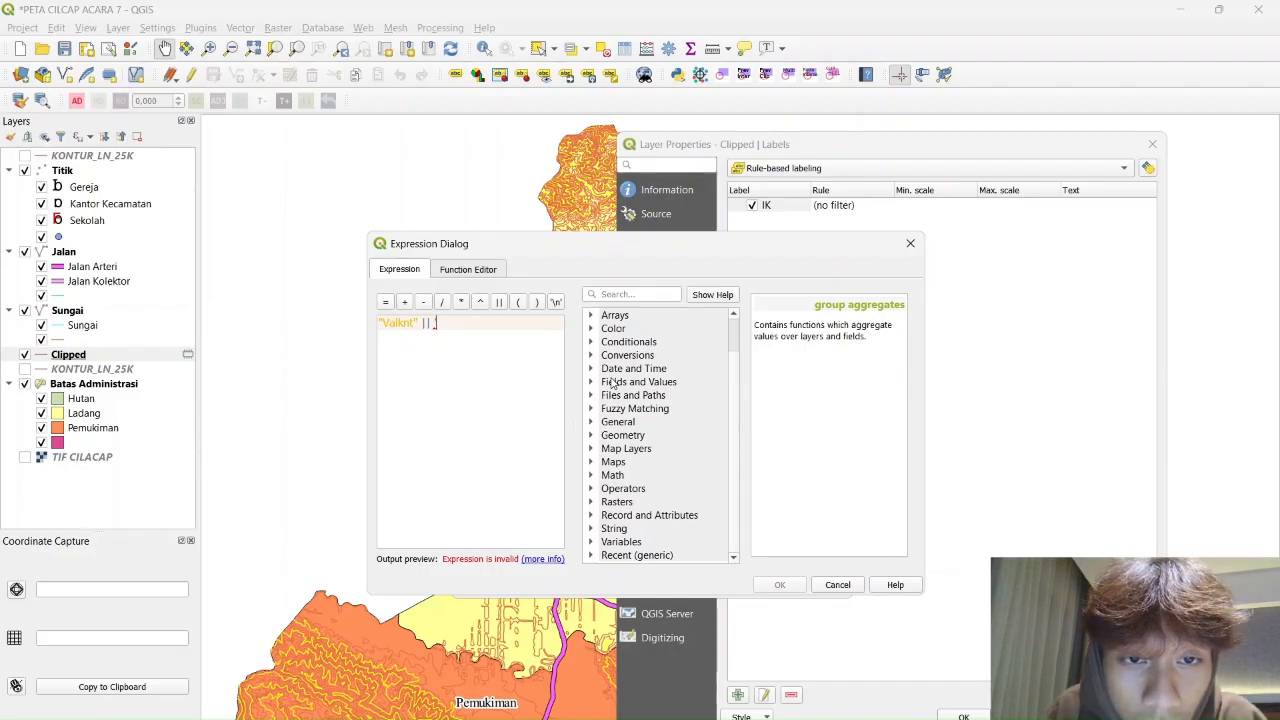
type("' m")
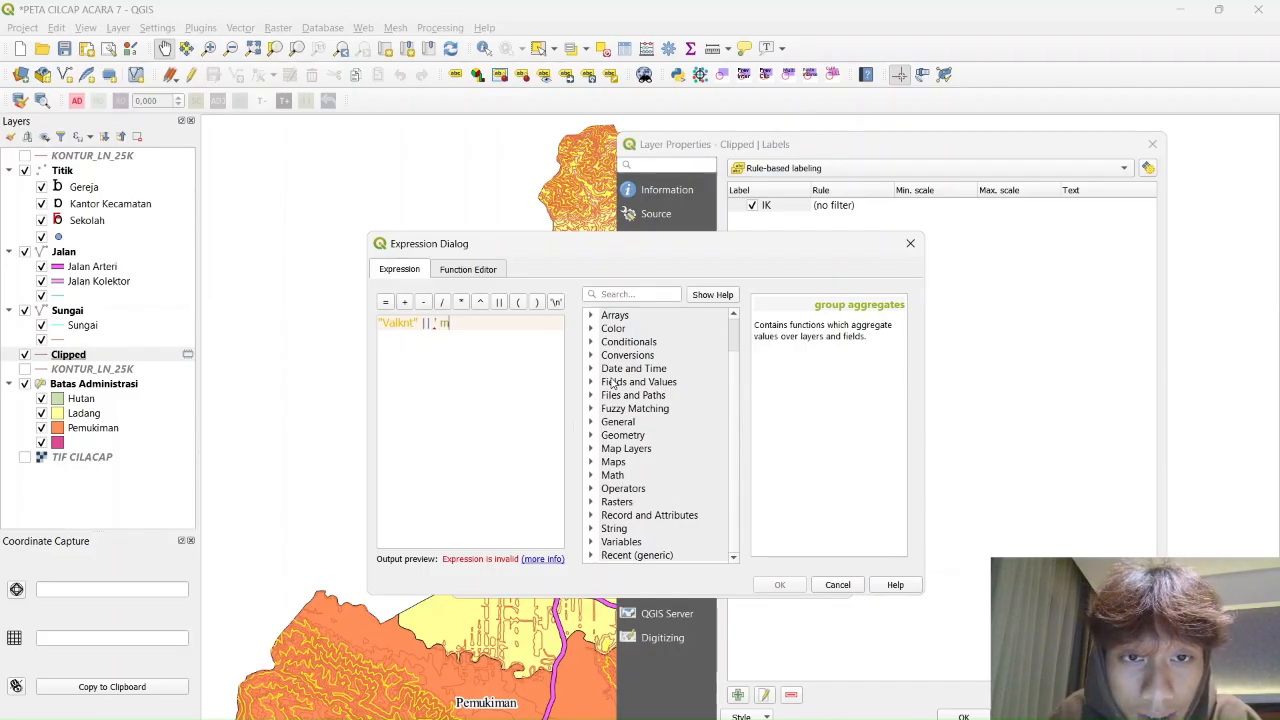
type("'")
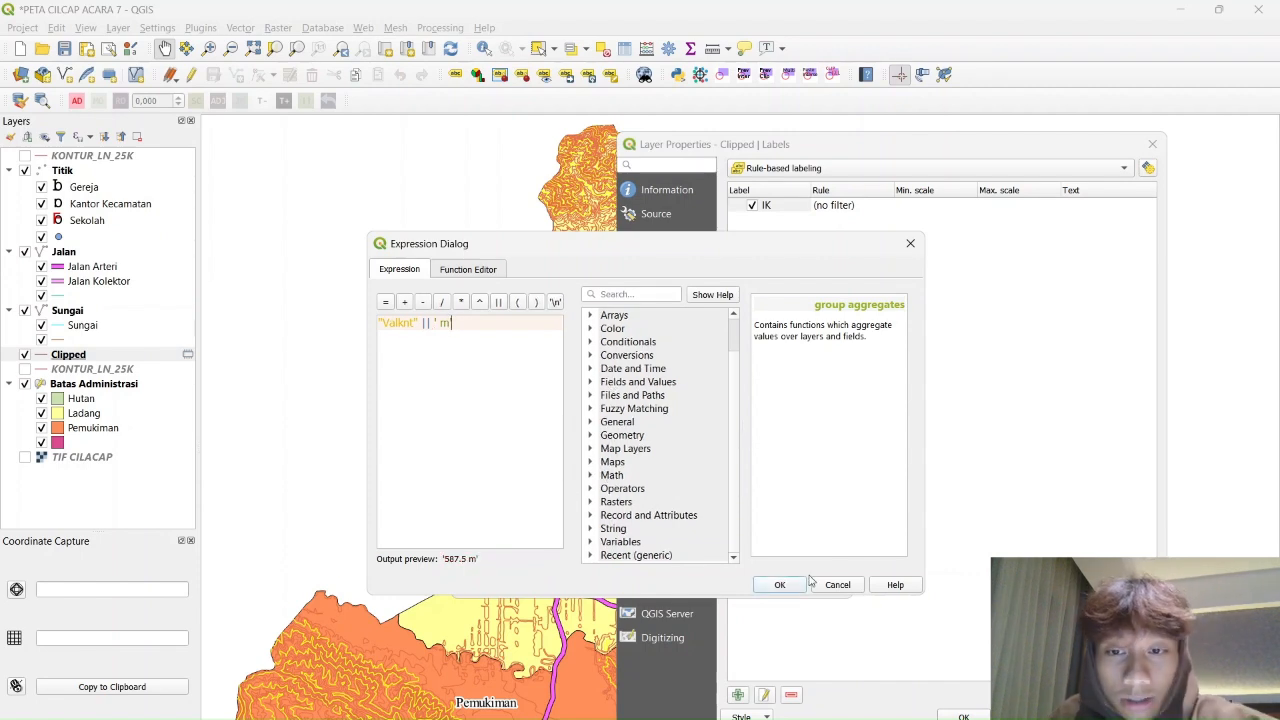
left_click(780, 585)
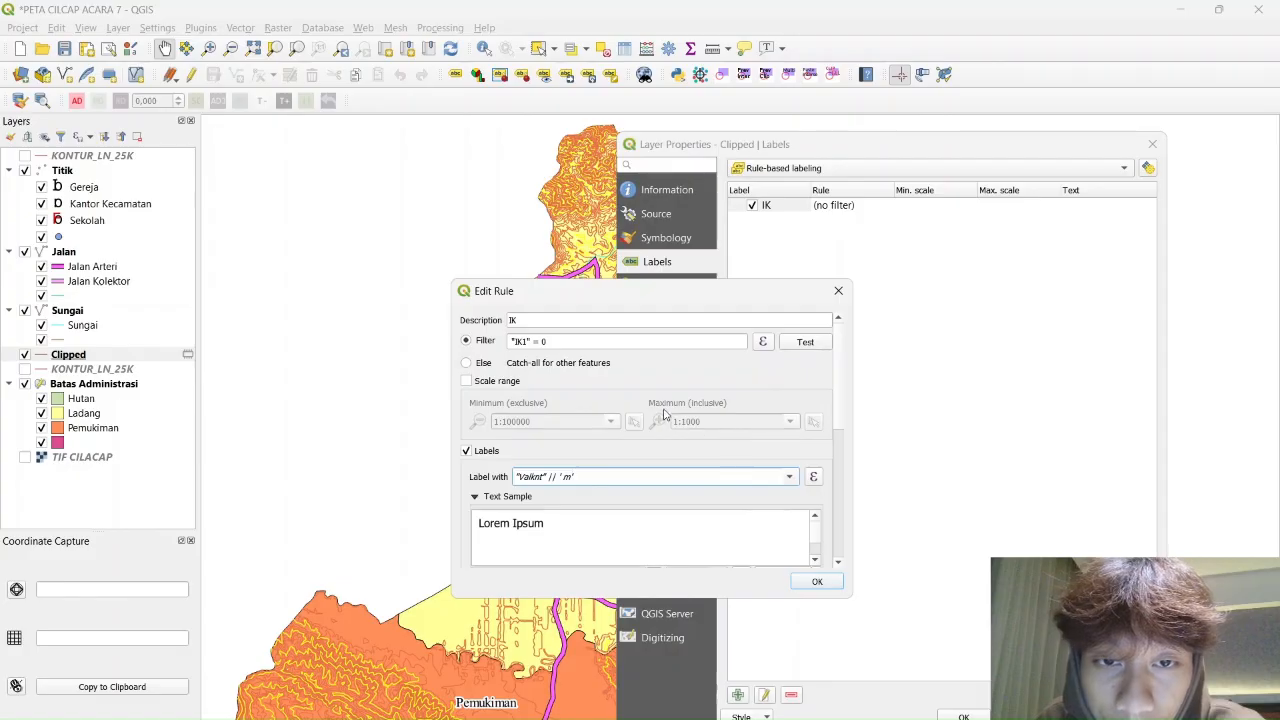
scroll(666, 420, "down", 4)
scroll(636, 470, "down", 2)
scroll(620, 460, "up", 1)
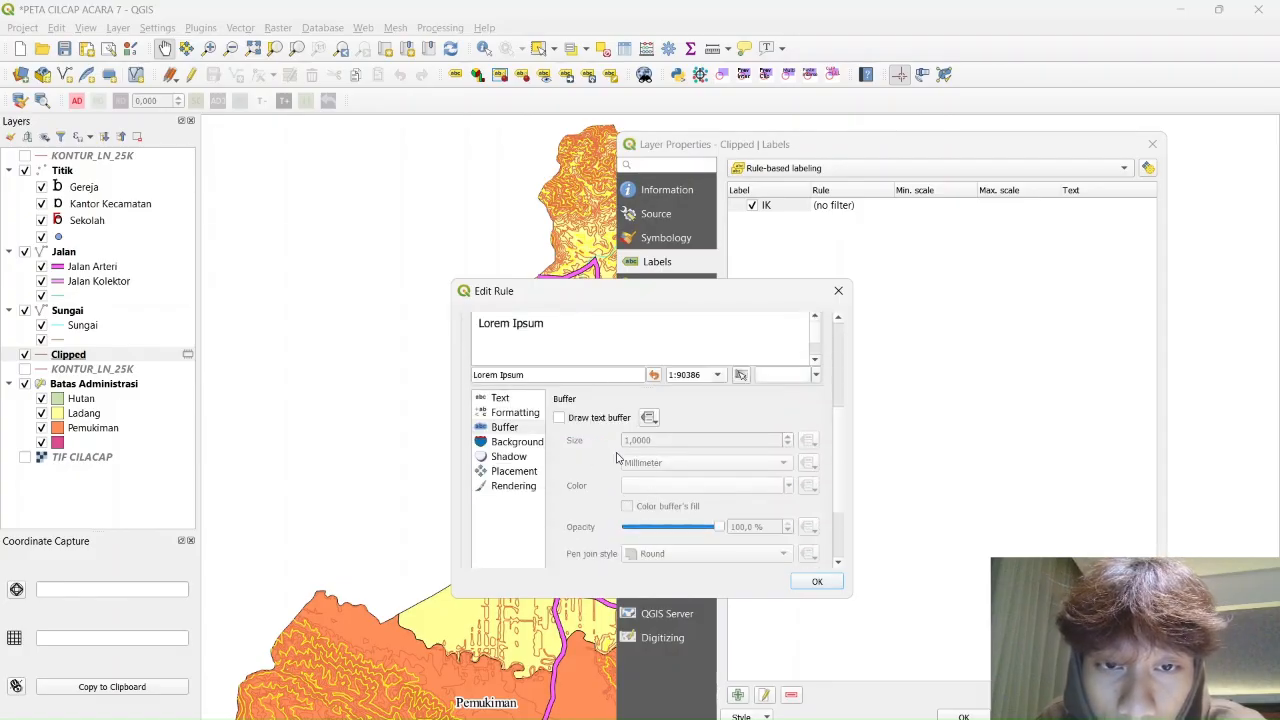
Set the label font to Times New Roman at size 12
left_click(499, 400)
left_click(742, 422)
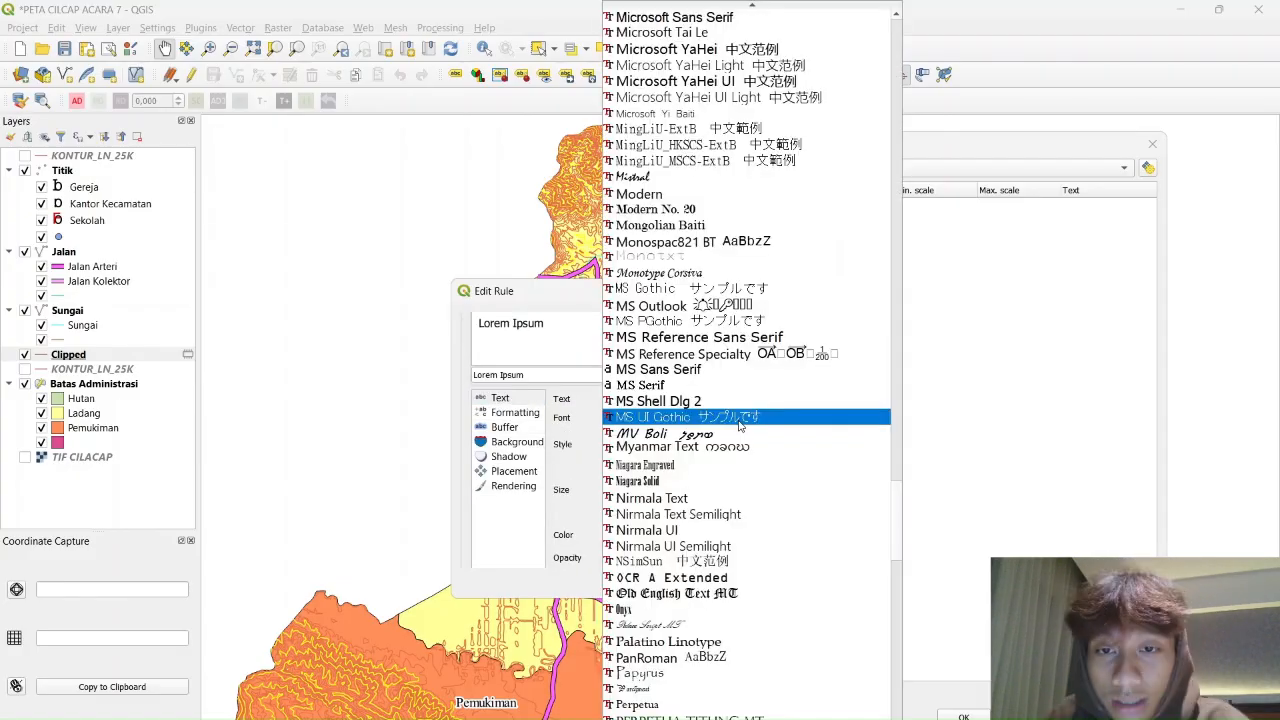
scroll(735, 428, "down", 20)
scroll(735, 428, "down", 1)
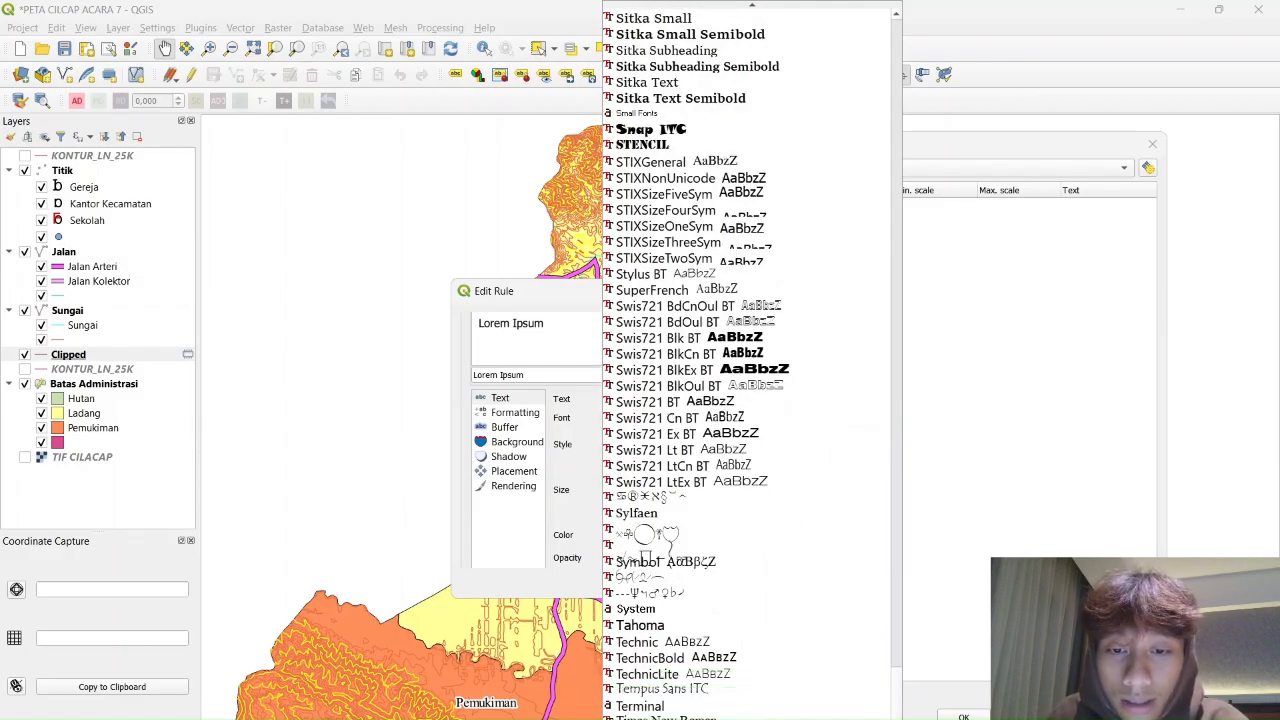
left_click(735, 715)
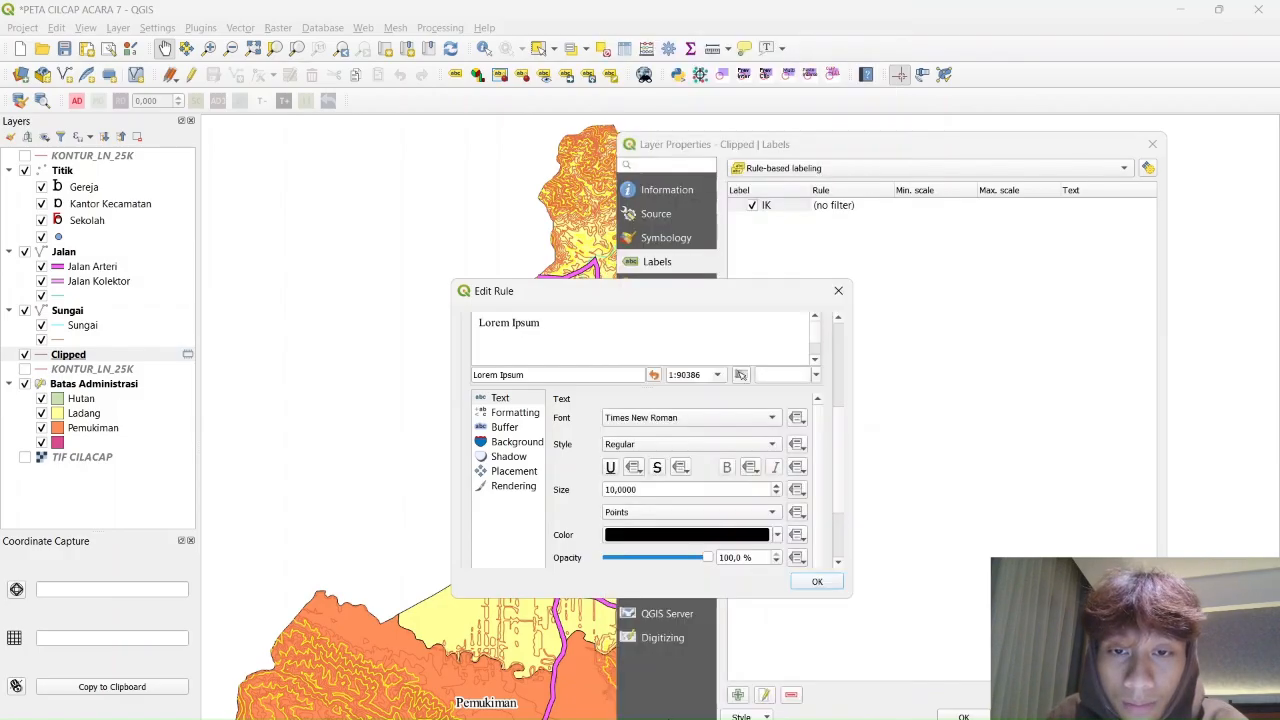
left_click(776, 485)
left_click(776, 485)
scroll(733, 470, "down", 1)
scroll(730, 468, "down", 1)
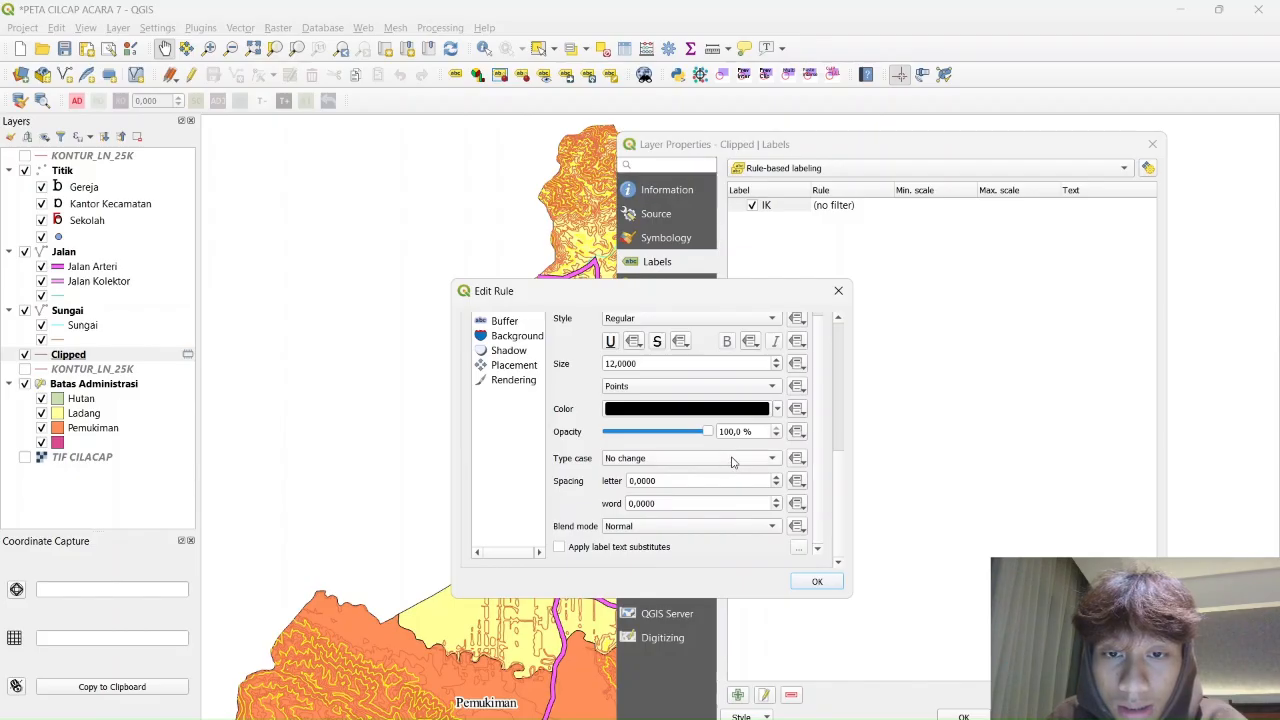
scroll(730, 468, "up", 3)
Turn on a text buffer around the labels
left_click(522, 508)
left_click(517, 523)
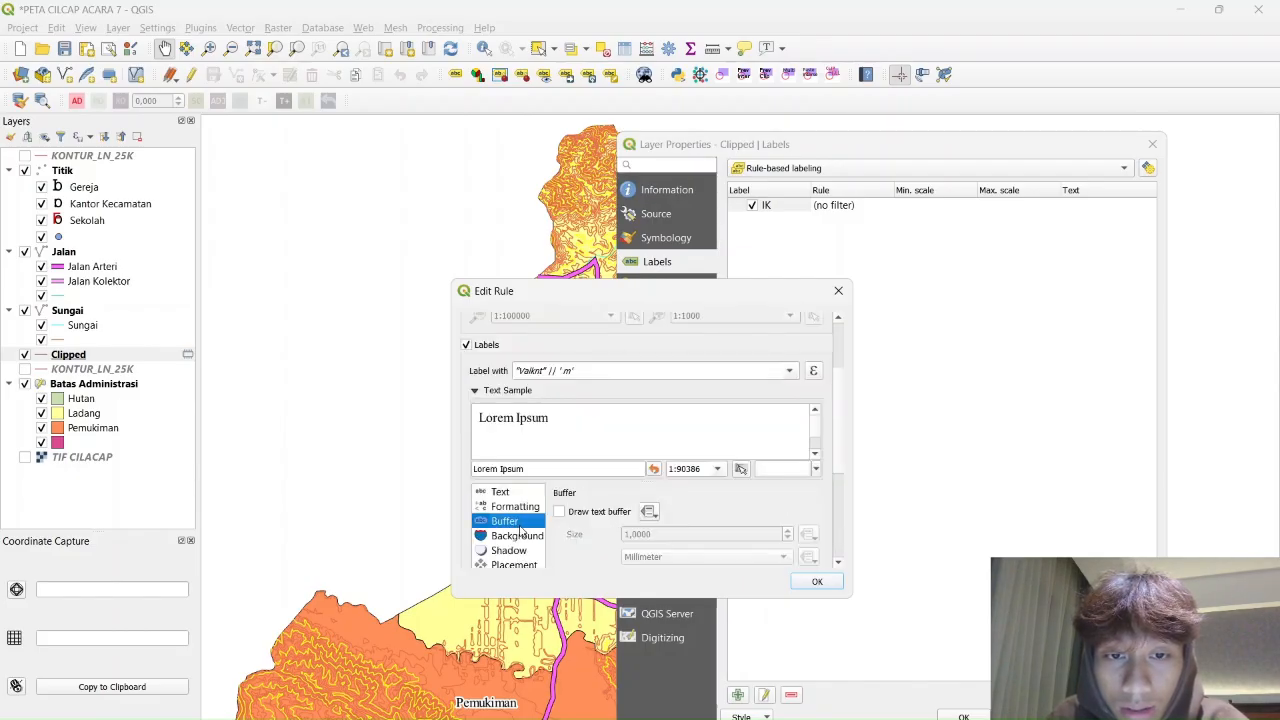
left_click(559, 512)
scroll(511, 527, "down", 1)
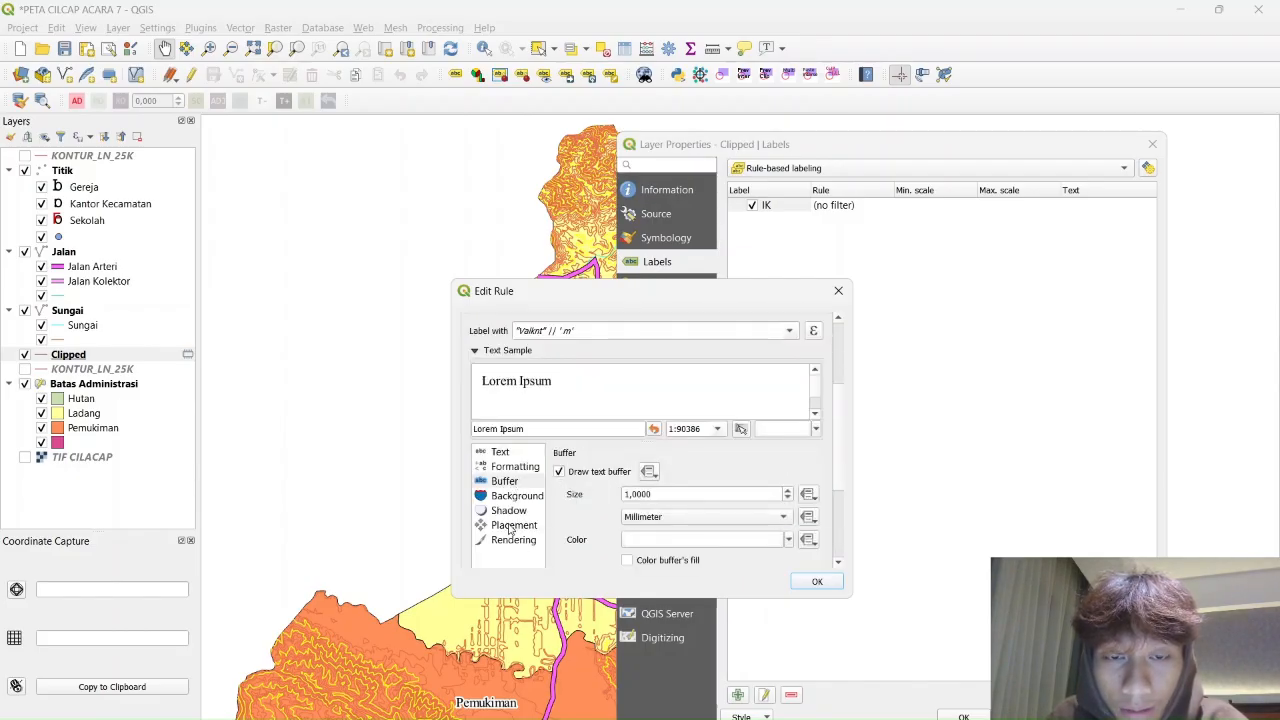
Place labels curved directly on the contour lines and save the IK rule
left_click(512, 528)
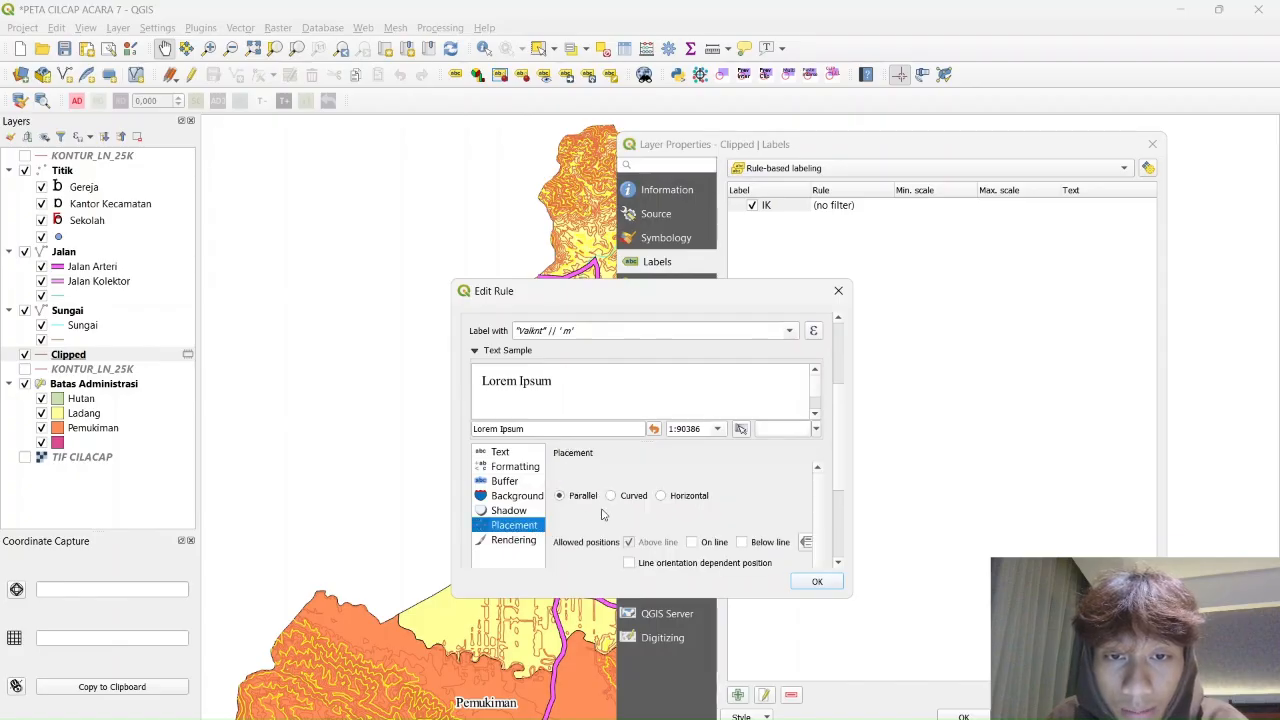
left_click(606, 495)
scroll(657, 510, "up", 2)
scroll(657, 510, "down", 3)
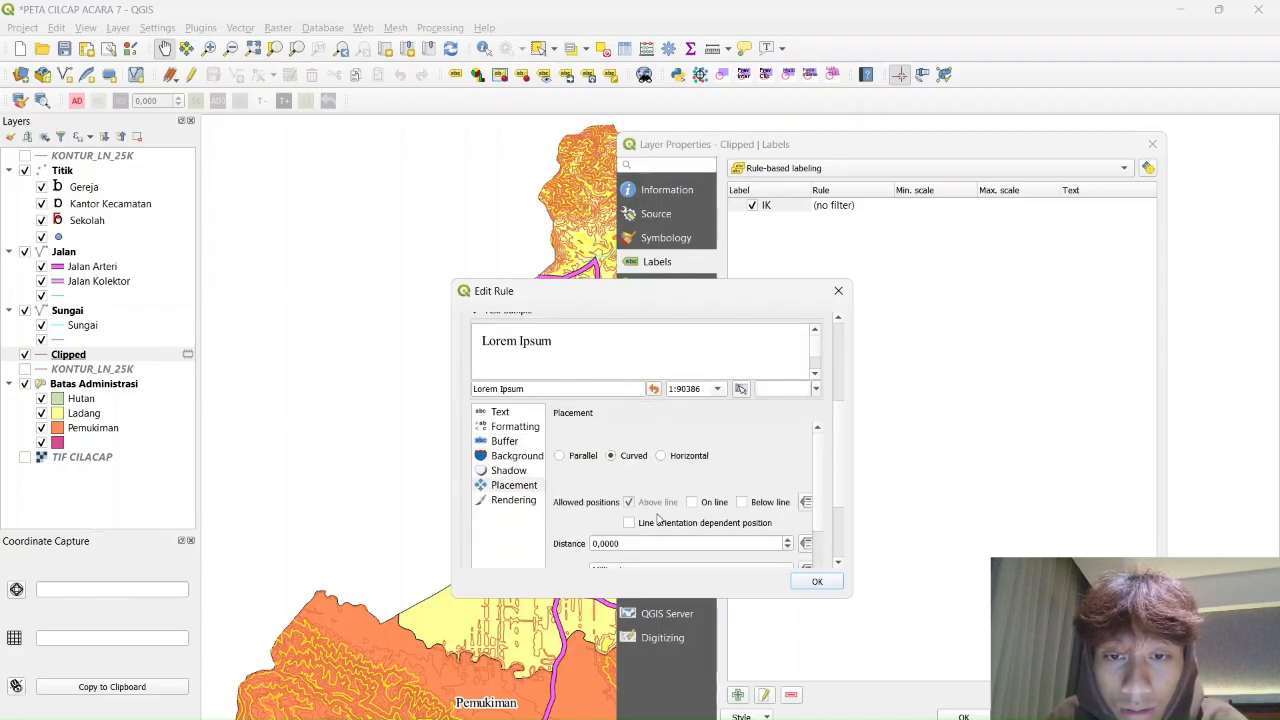
left_click(691, 502)
left_click(629, 502)
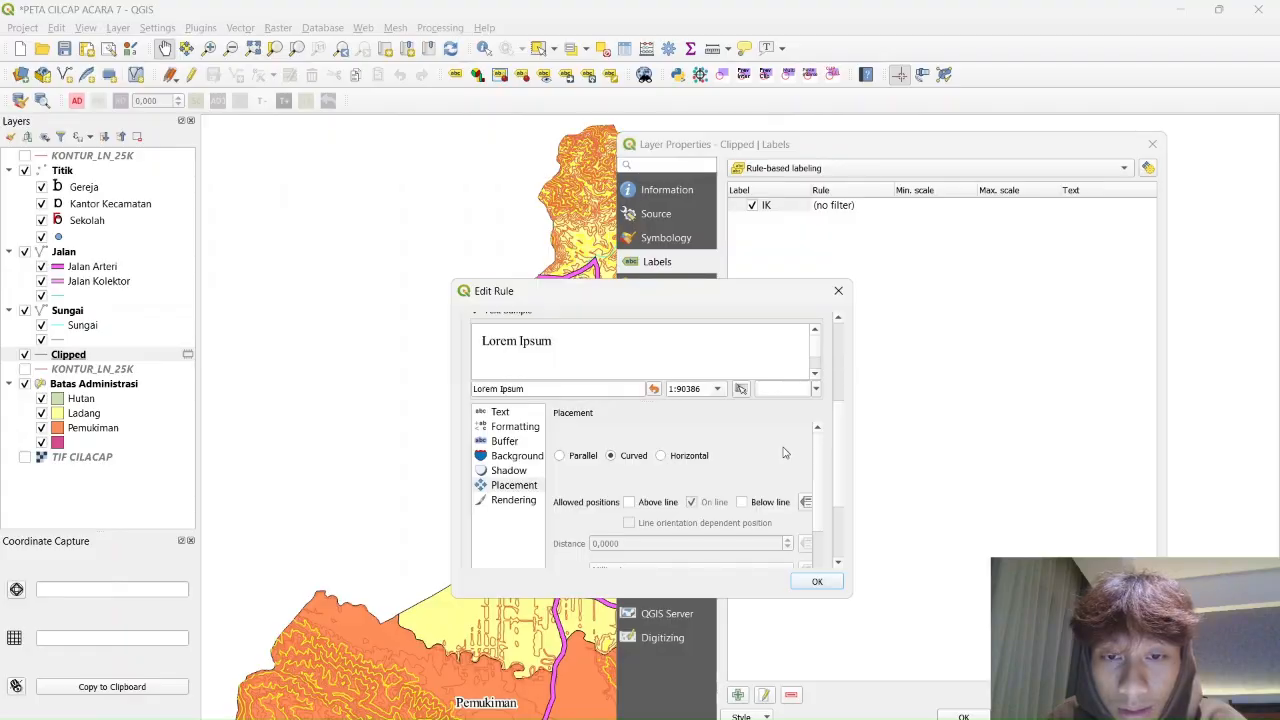
scroll(786, 450, "down", 3)
left_click(816, 583)
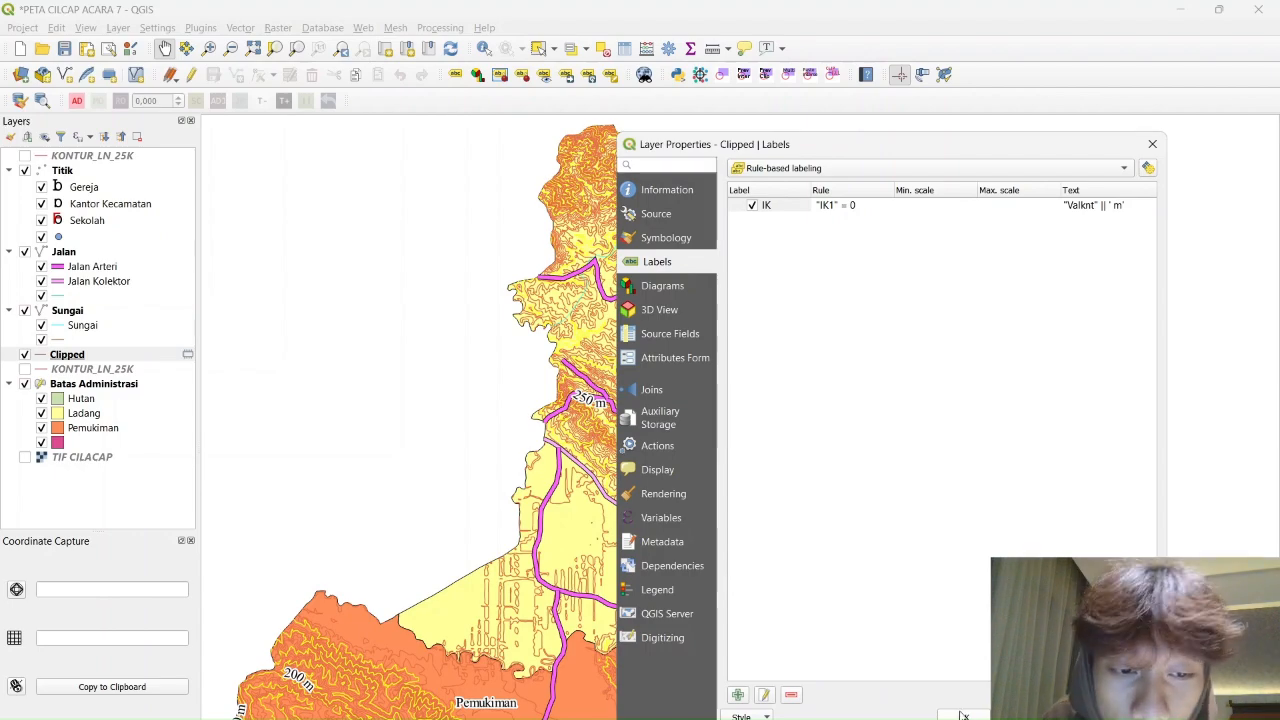
Apply the labels, zoom and pan to check them, then reopen the Clipped layer properties
left_click(963, 713)
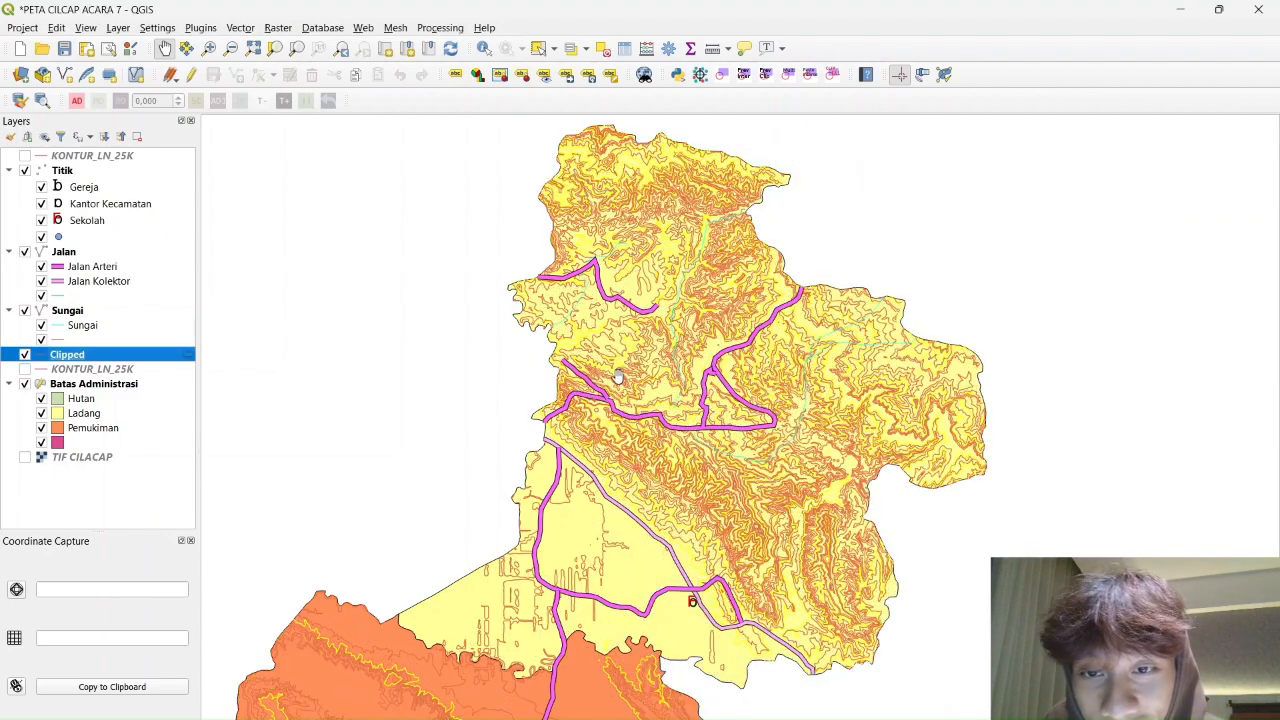
scroll(745, 530, "up", 2)
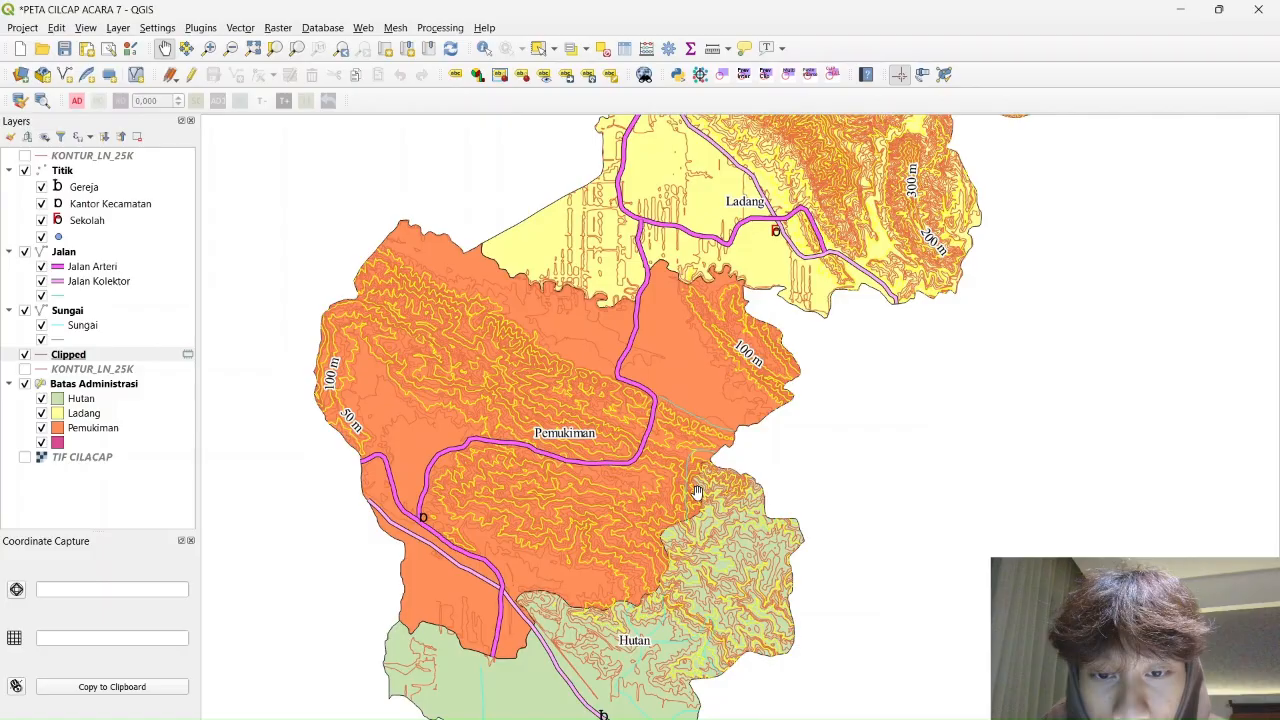
scroll(760, 390, "up", 1)
left_click_drag(936, 221, 474, 538)
left_click_drag(506, 358, 686, 662)
scroll(525, 467, "down", 1)
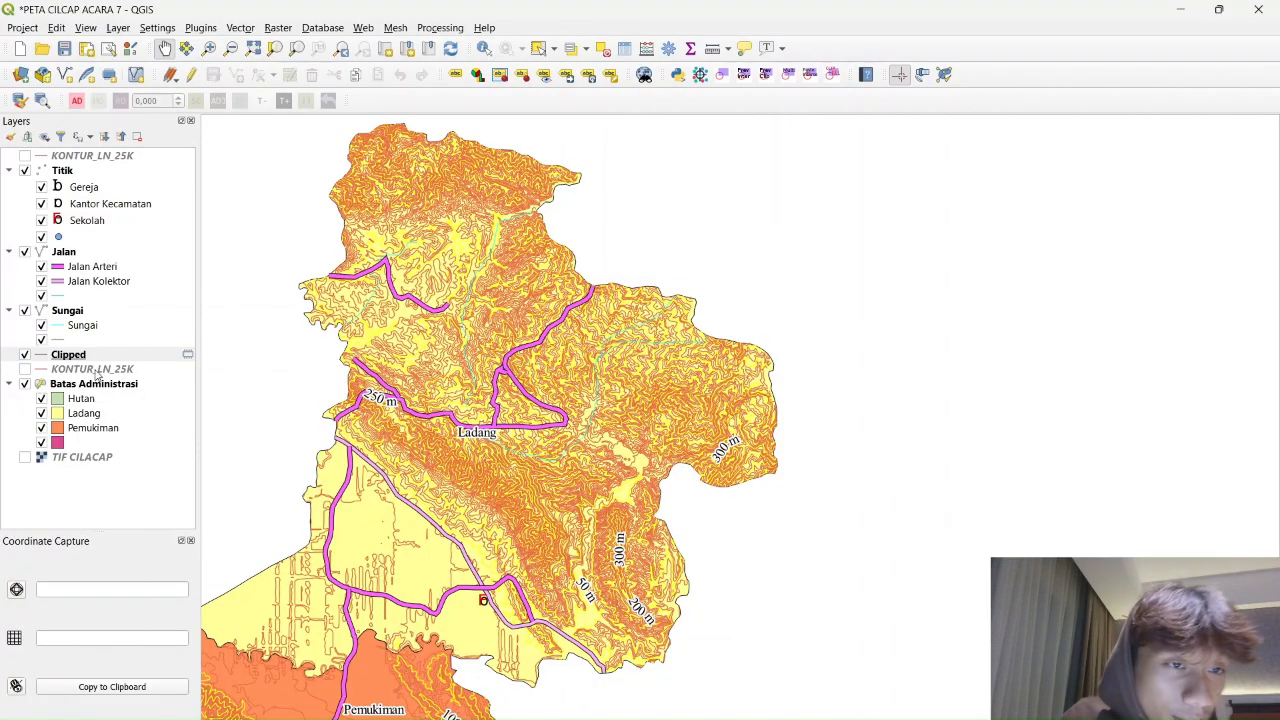
double_click(68, 355)
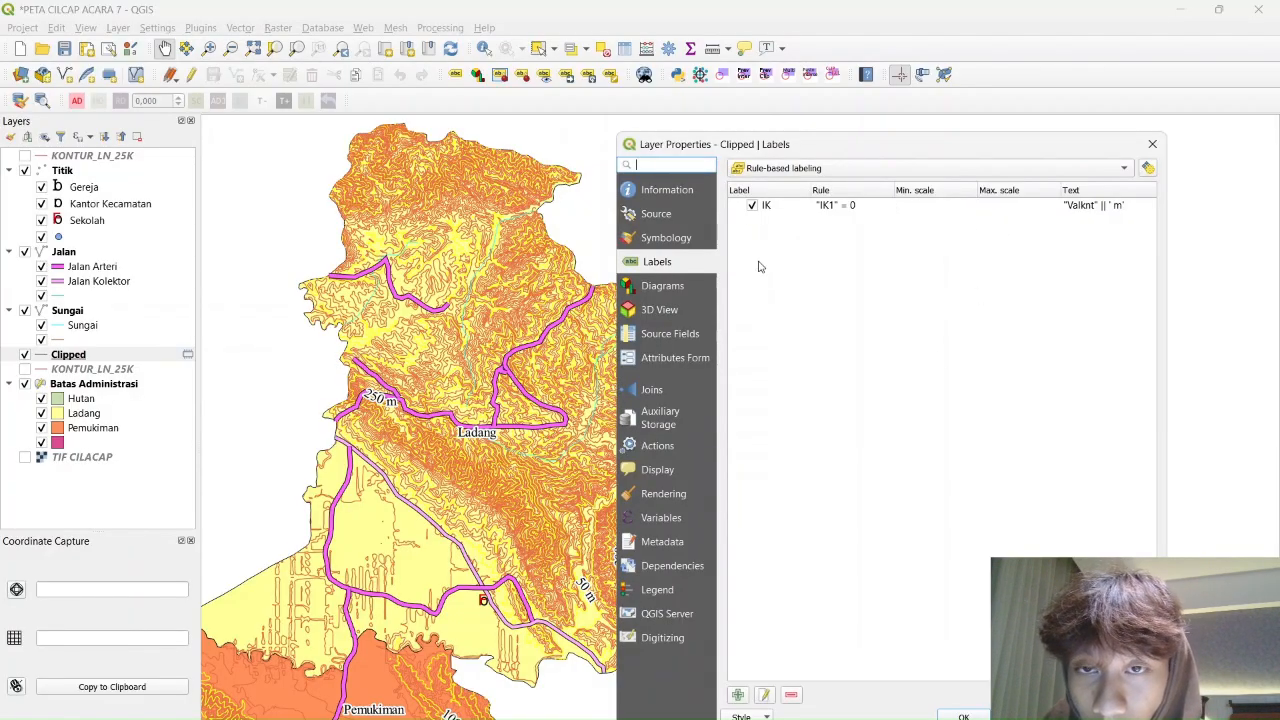
Switch the contour symbology to Categorized by IK1 and classify its values
left_click(856, 169)
left_click(675, 238)
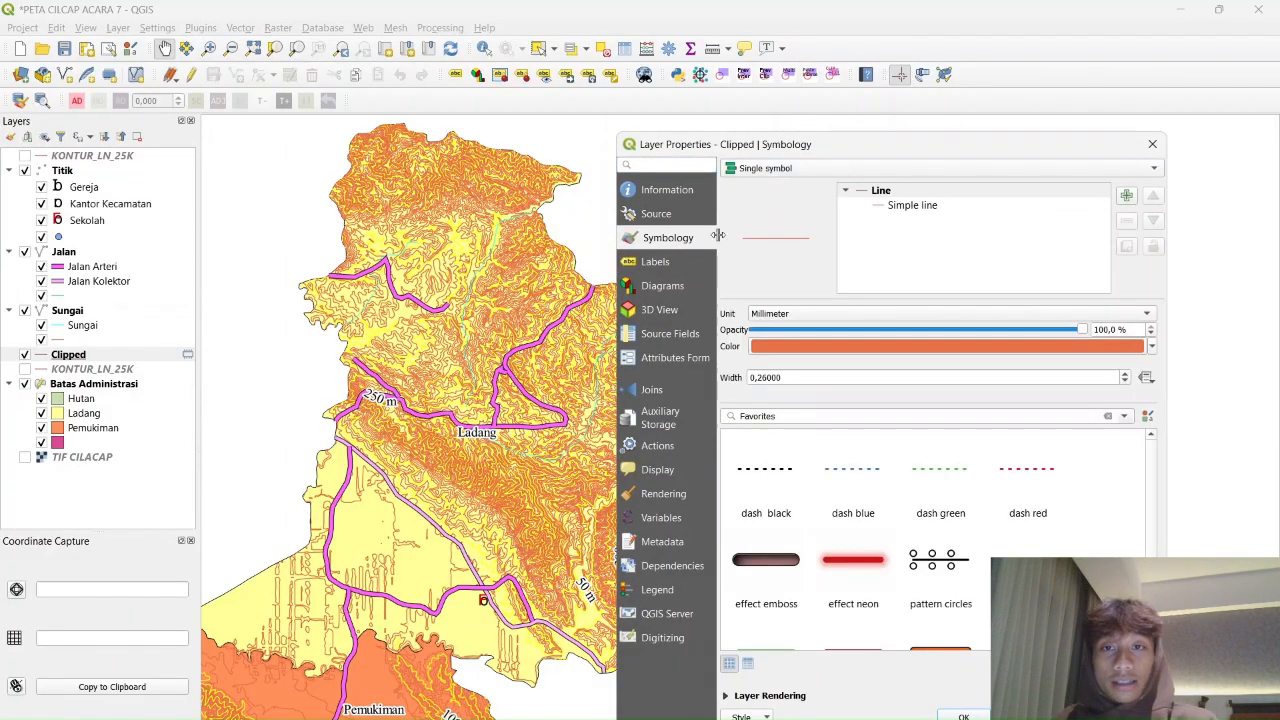
left_click(818, 170)
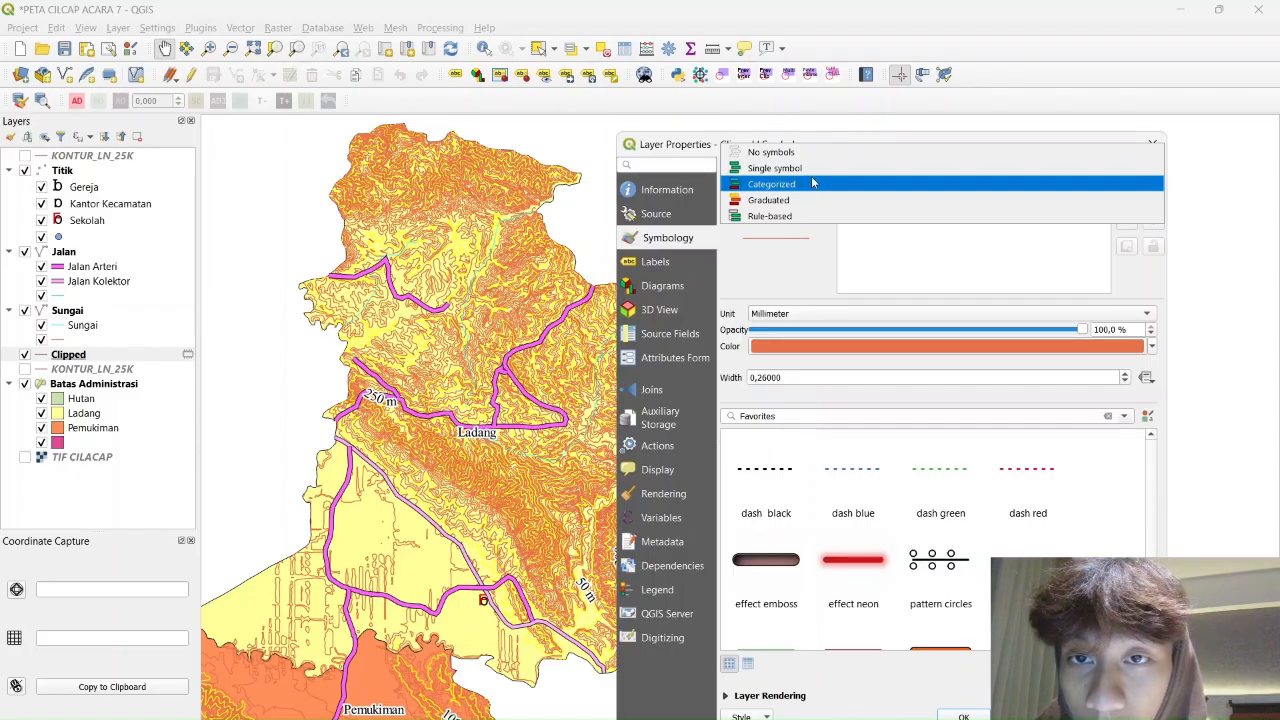
left_click(812, 183)
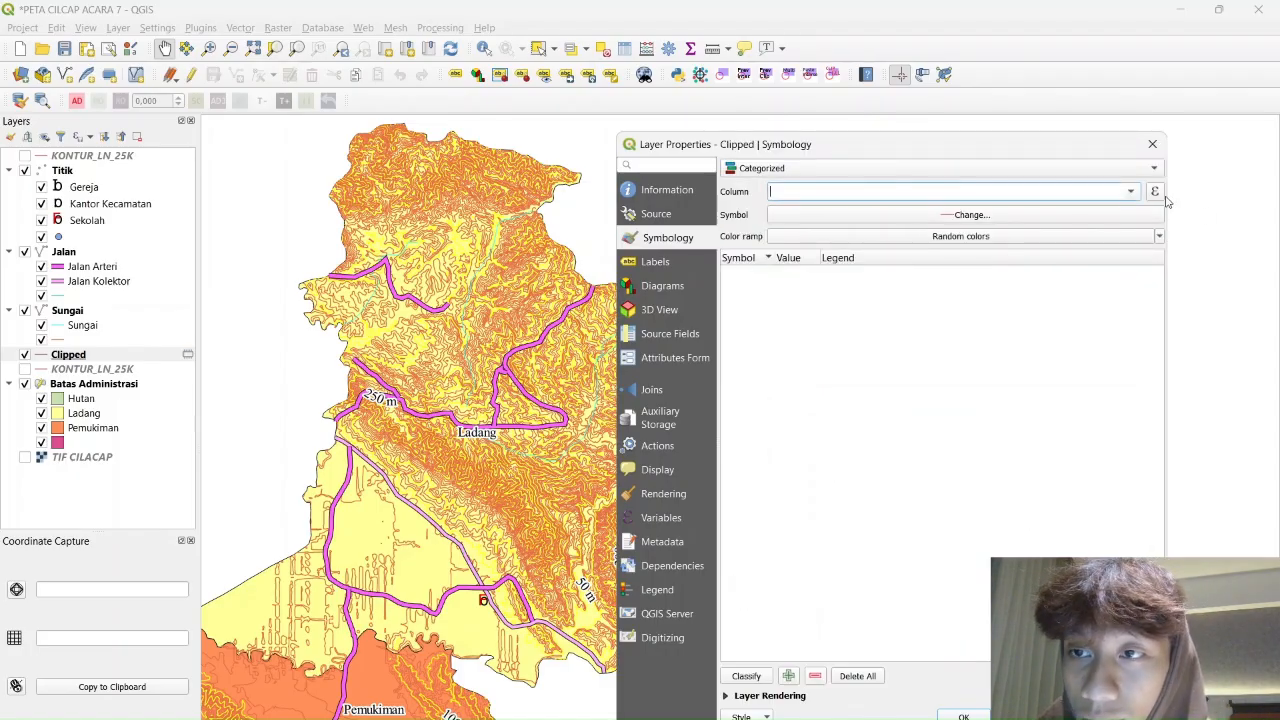
left_click(1131, 192)
scroll(850, 364, "down", 1)
left_click(822, 396)
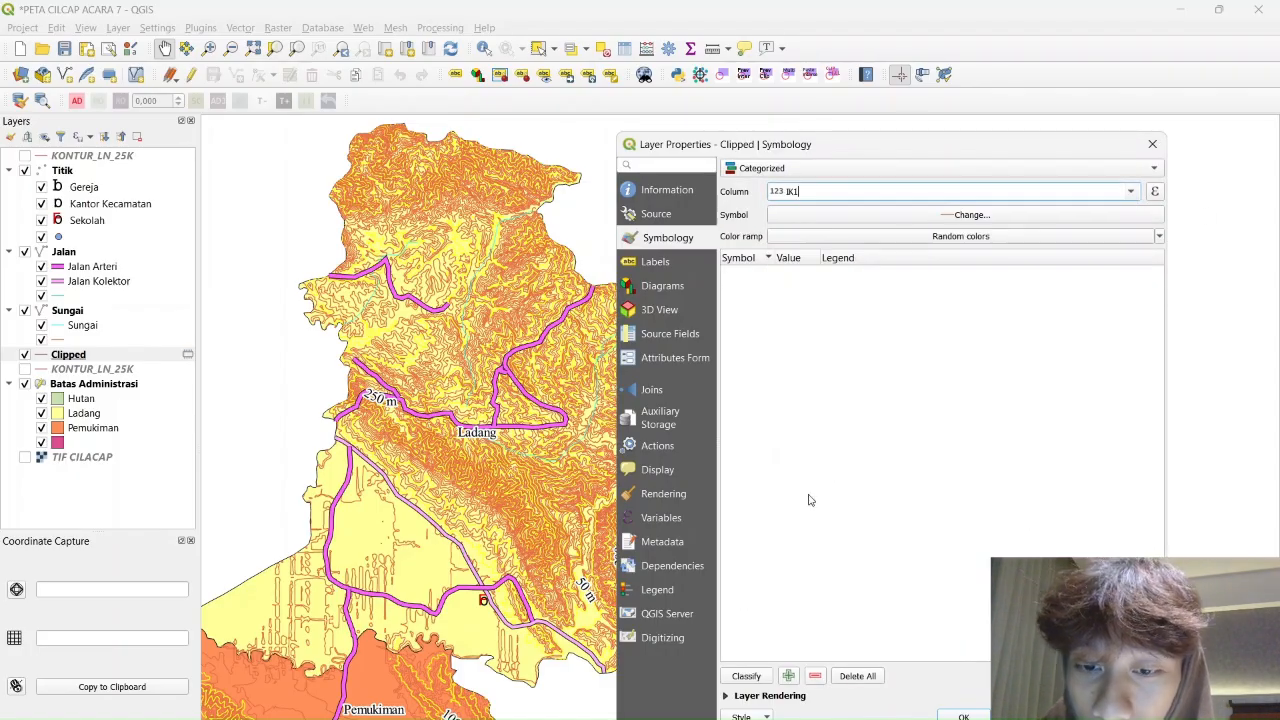
left_click(748, 676)
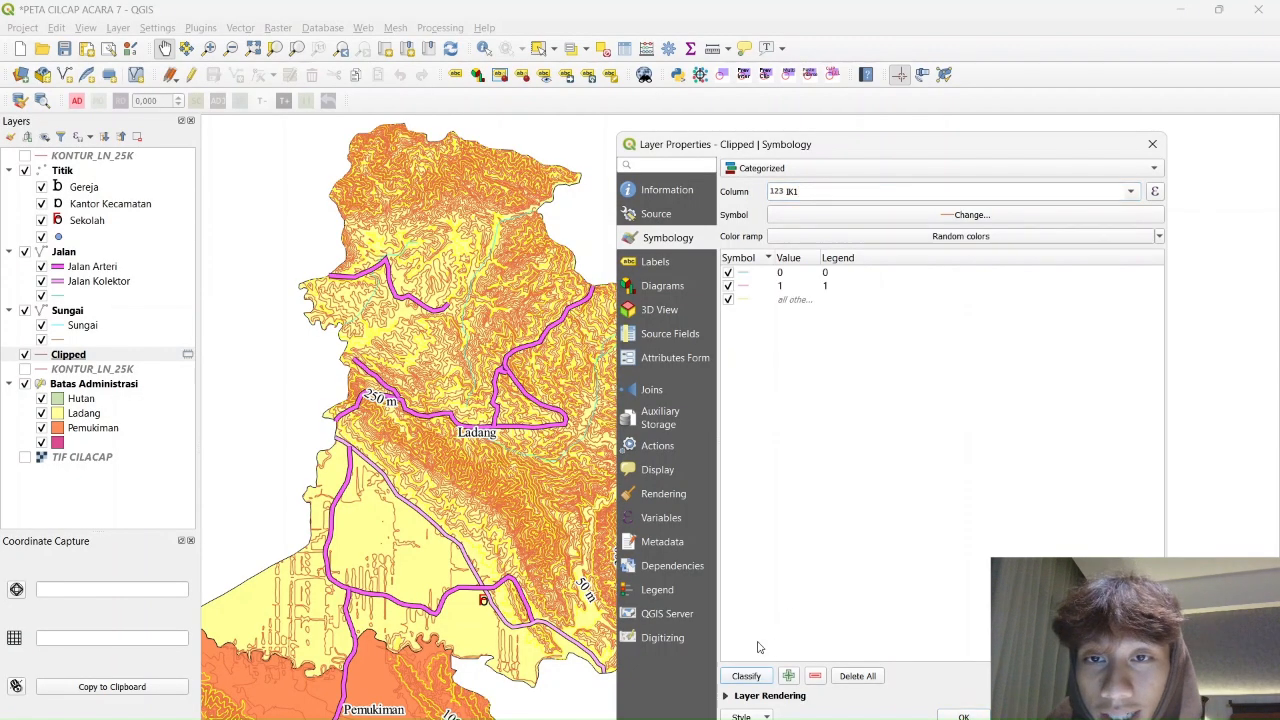
Make the class 0 line orange with a 0.8 mm width
double_click(748, 274)
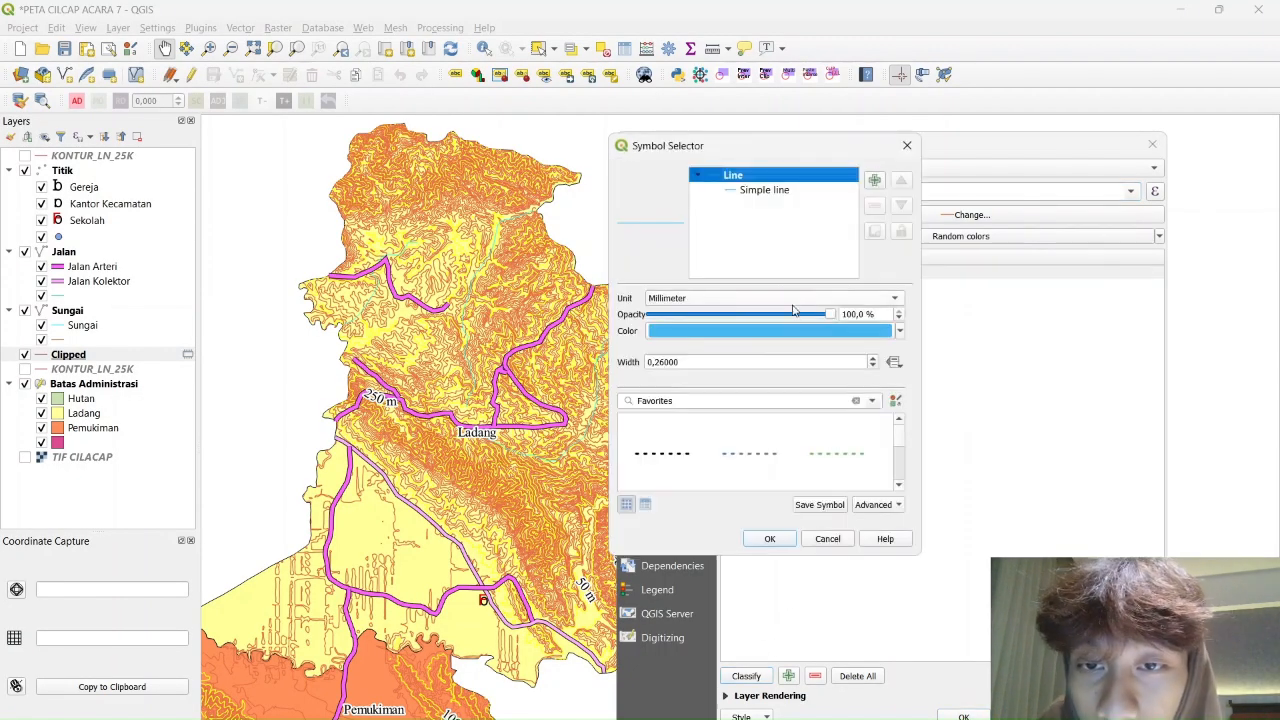
left_click(787, 302)
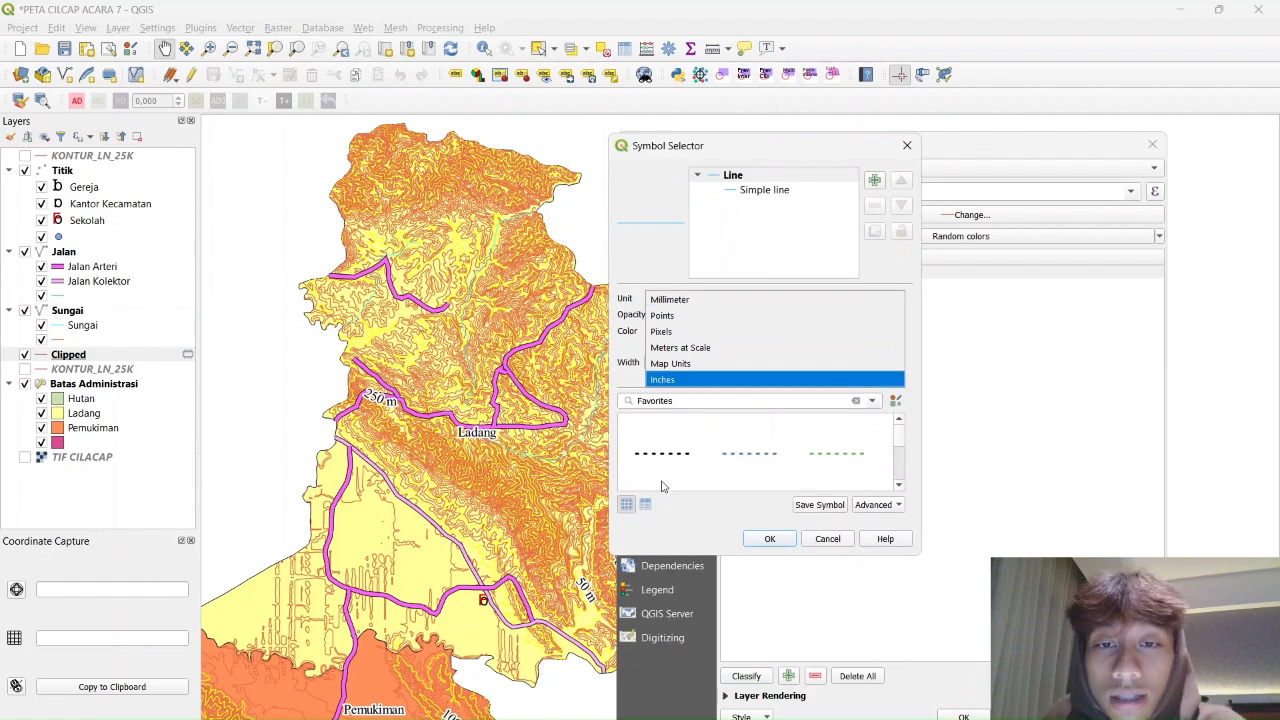
left_click(616, 385)
left_click(899, 335)
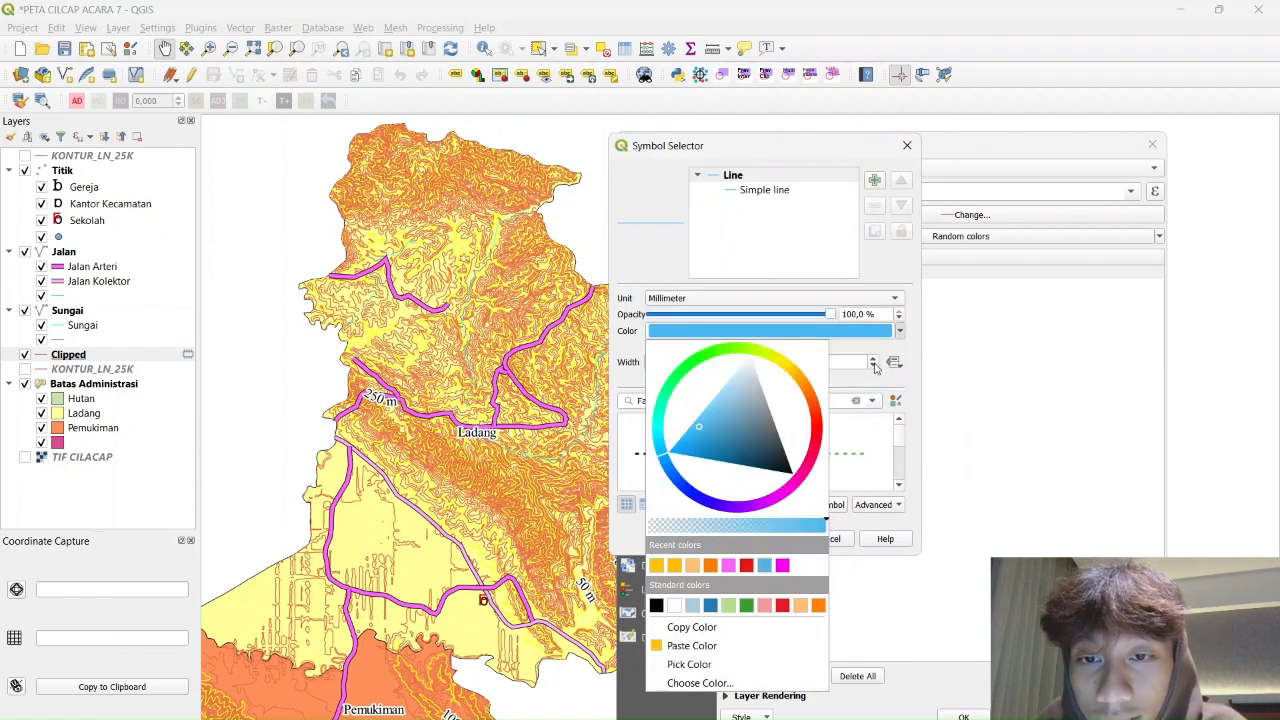
left_click(660, 565)
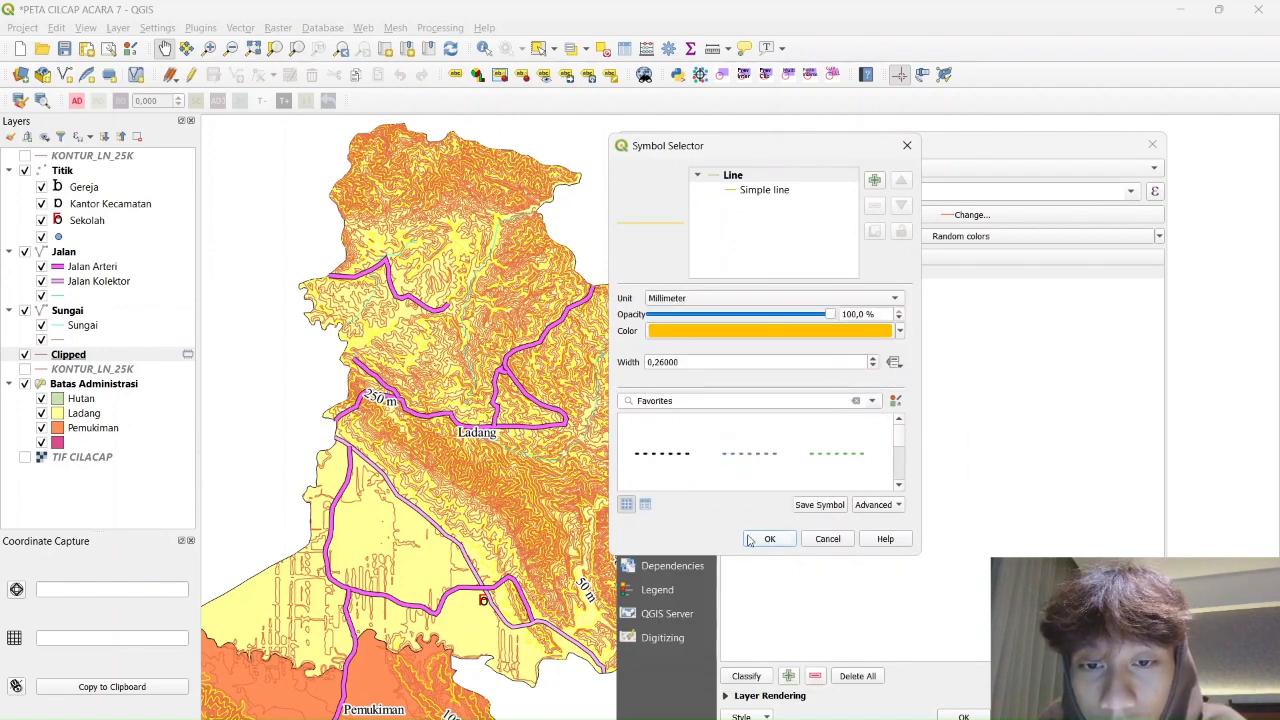
double_click(759, 361)
key("BackSpace")
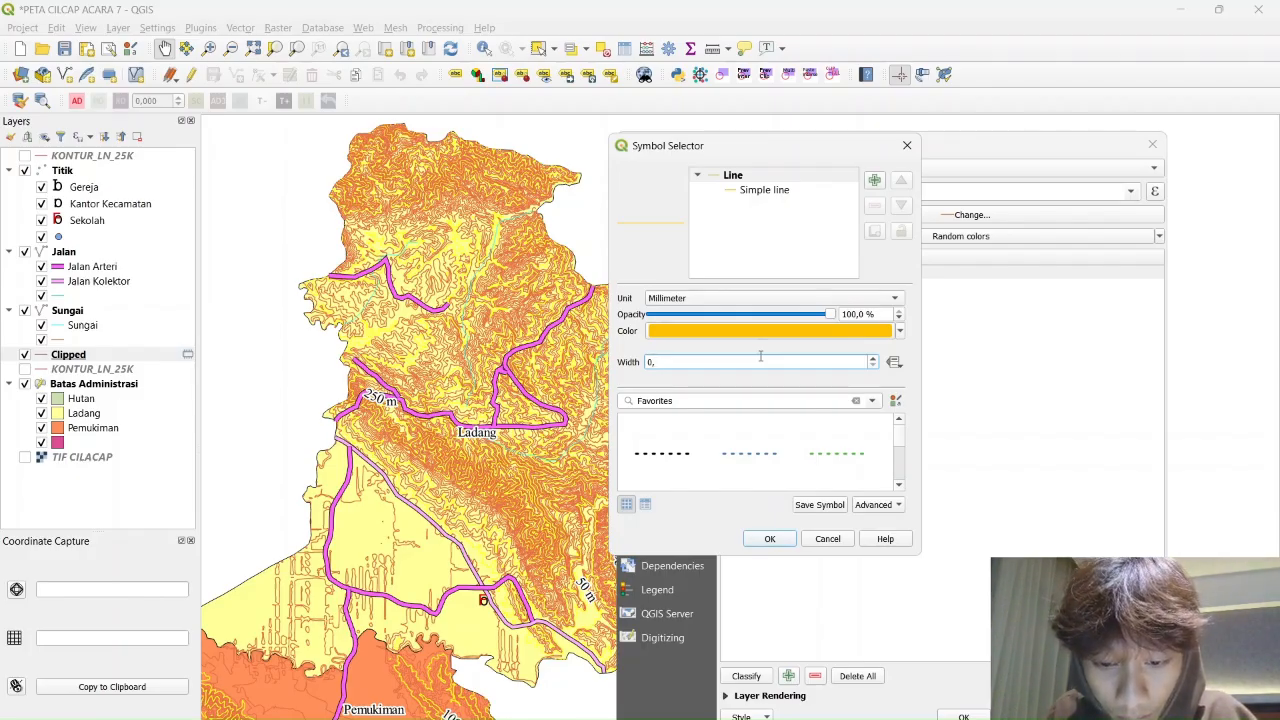
type("8")
key("Return")
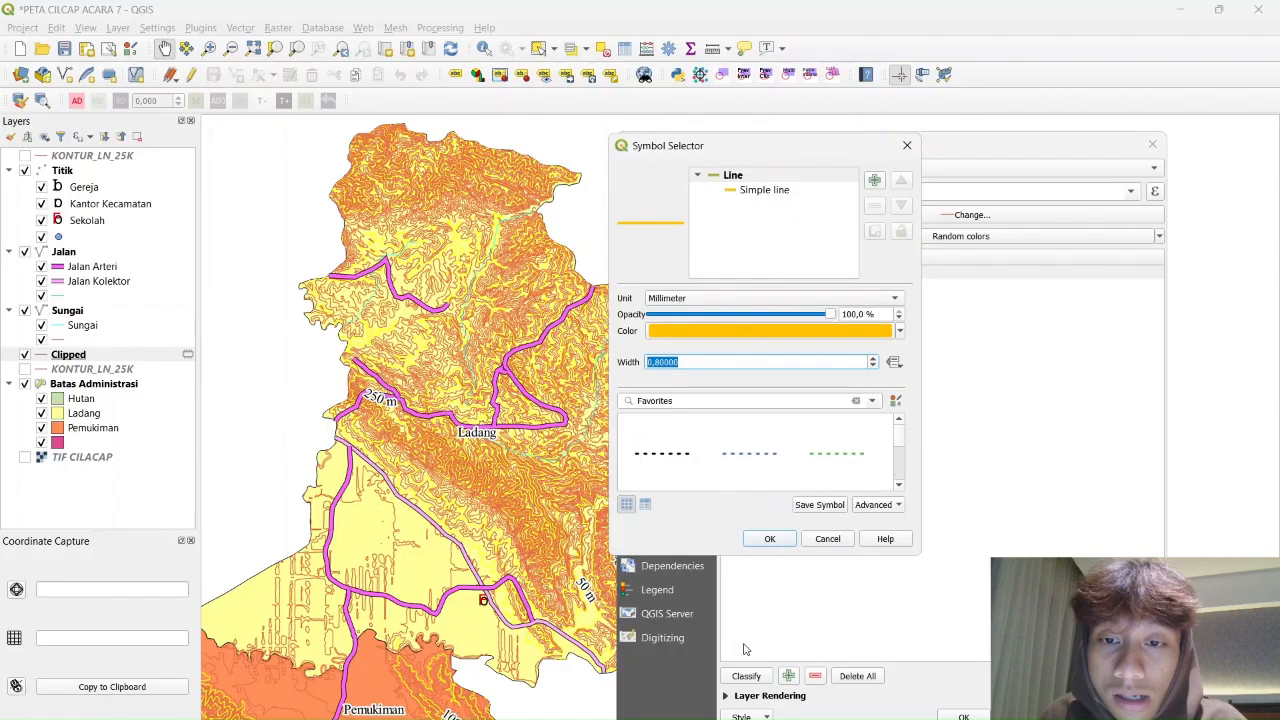
left_click(770, 539)
Make the class 1 line orange at 0.4 mm and apply the styling
double_click(757, 287)
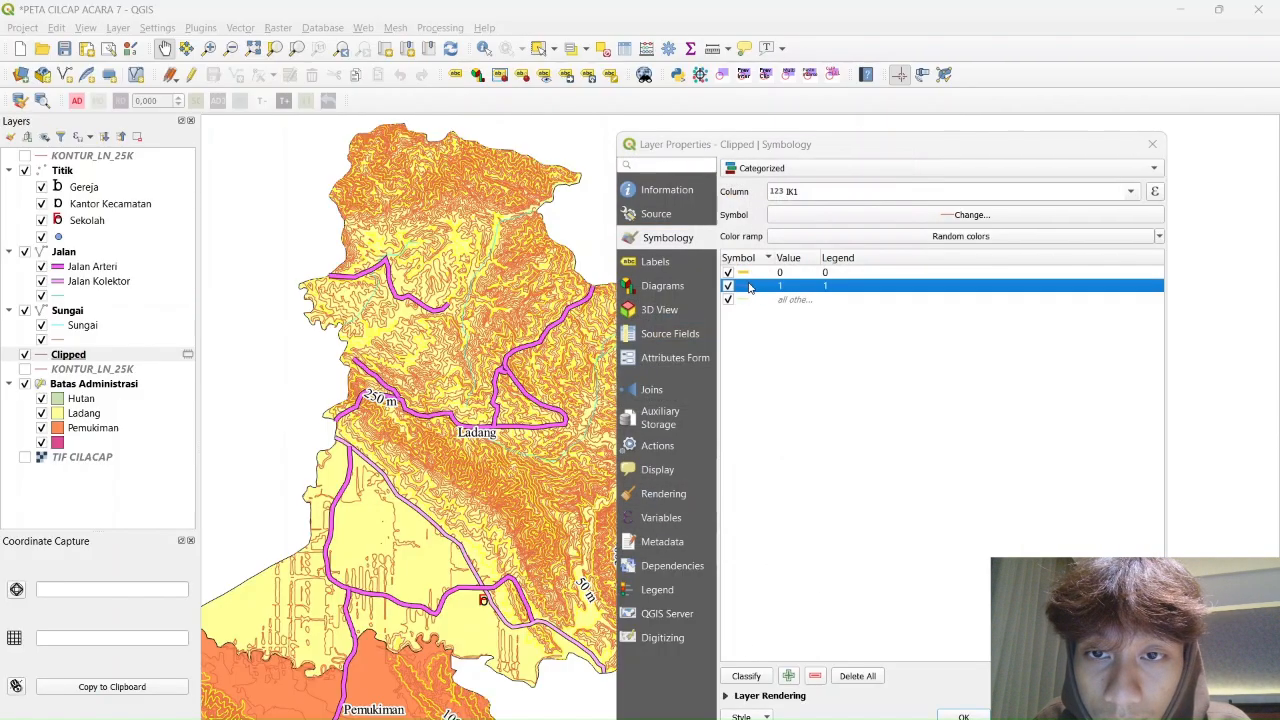
left_click(897, 298)
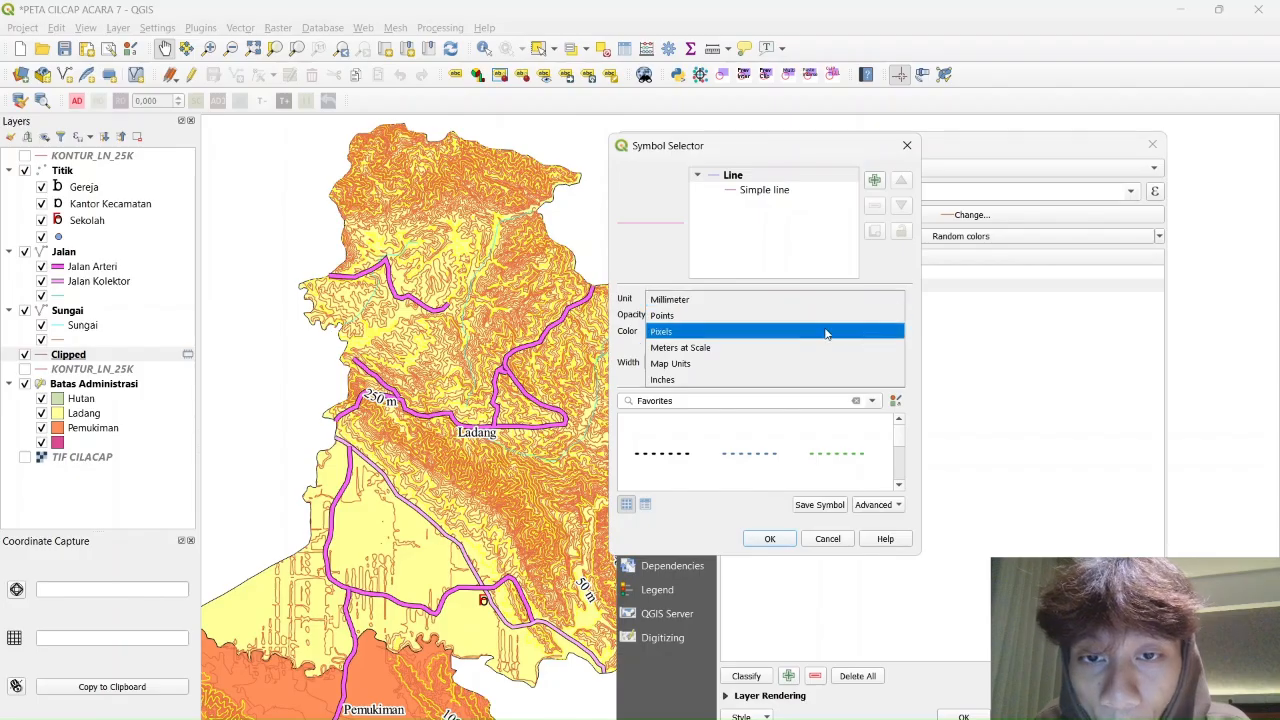
left_click(868, 292)
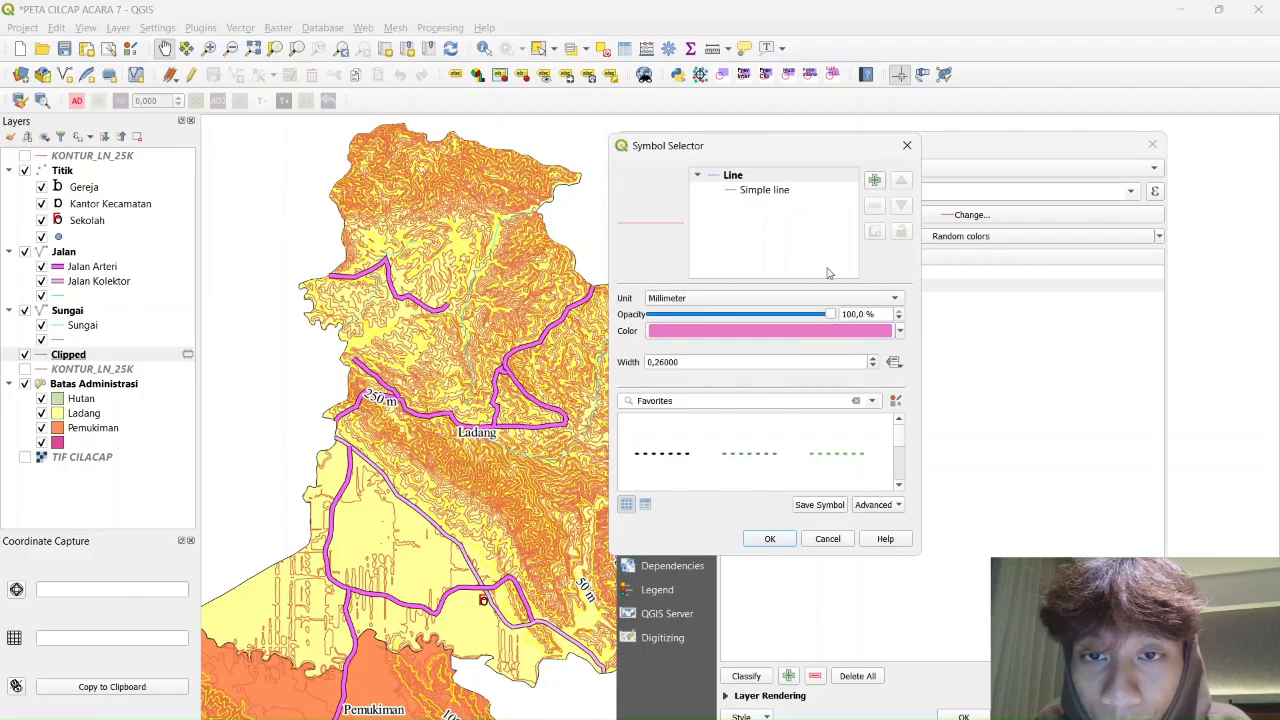
left_click(900, 331)
left_click(660, 568)
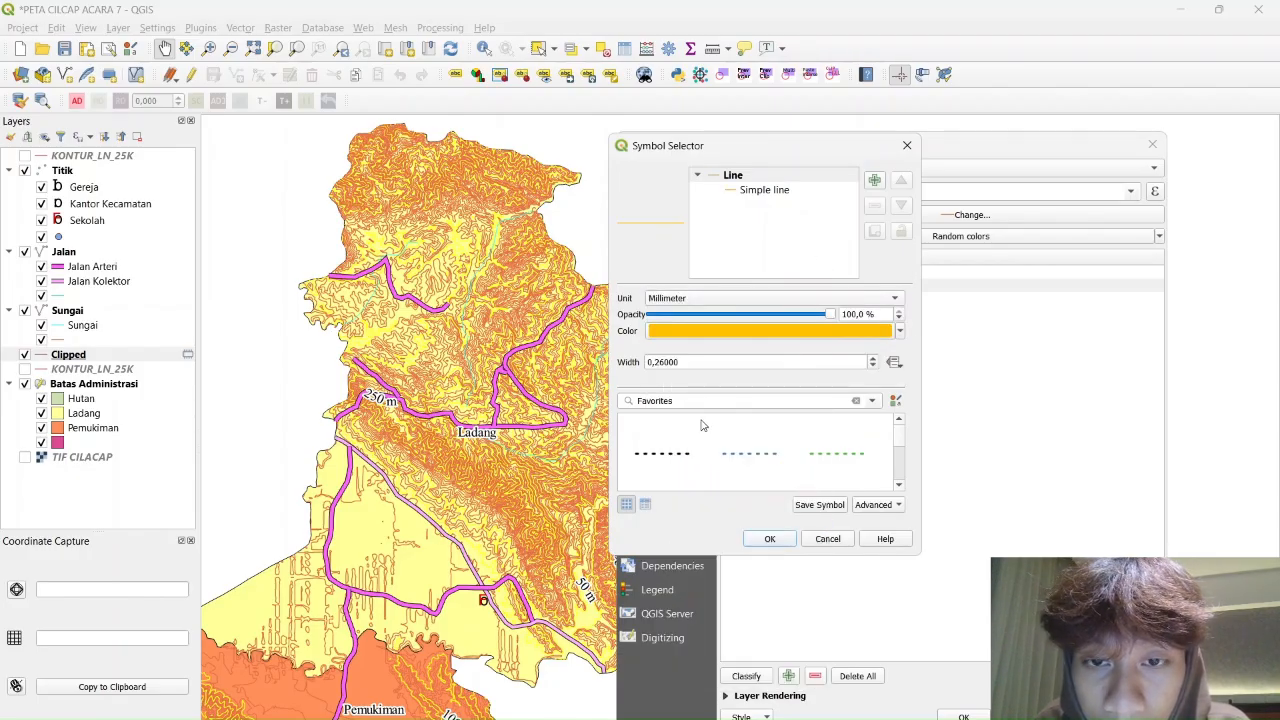
double_click(698, 361)
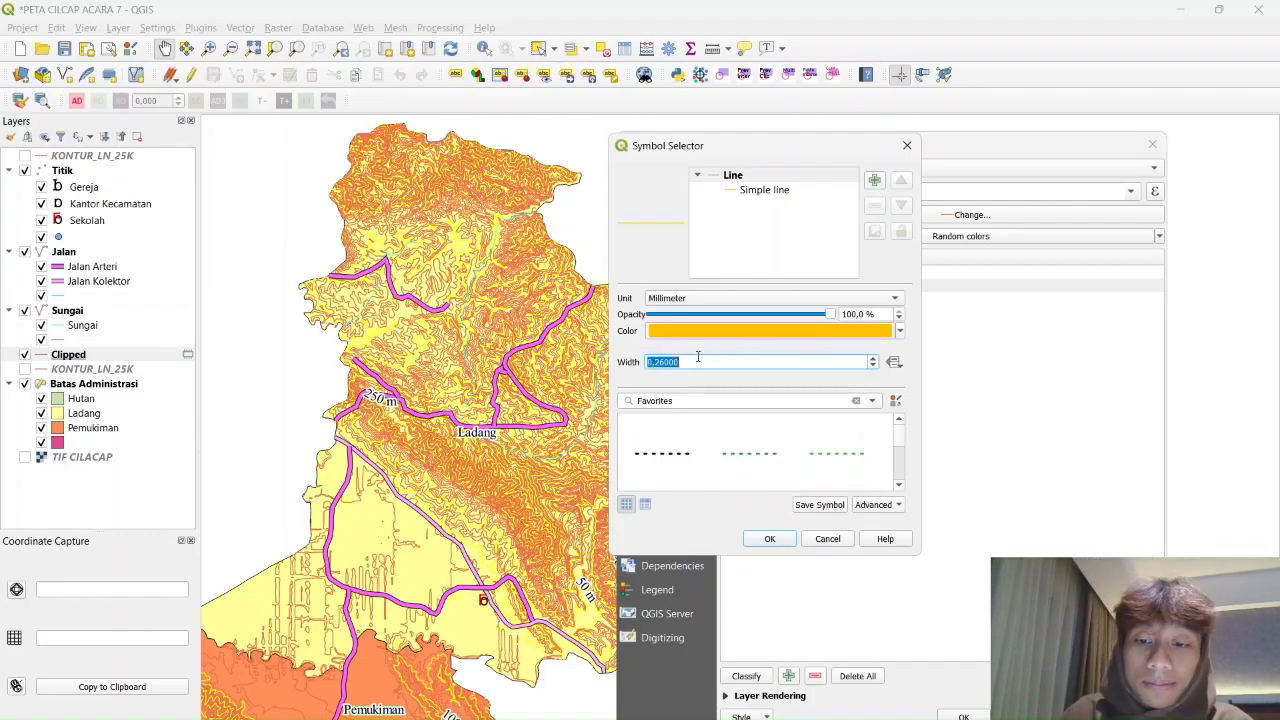
type("0,4")
key("Return")
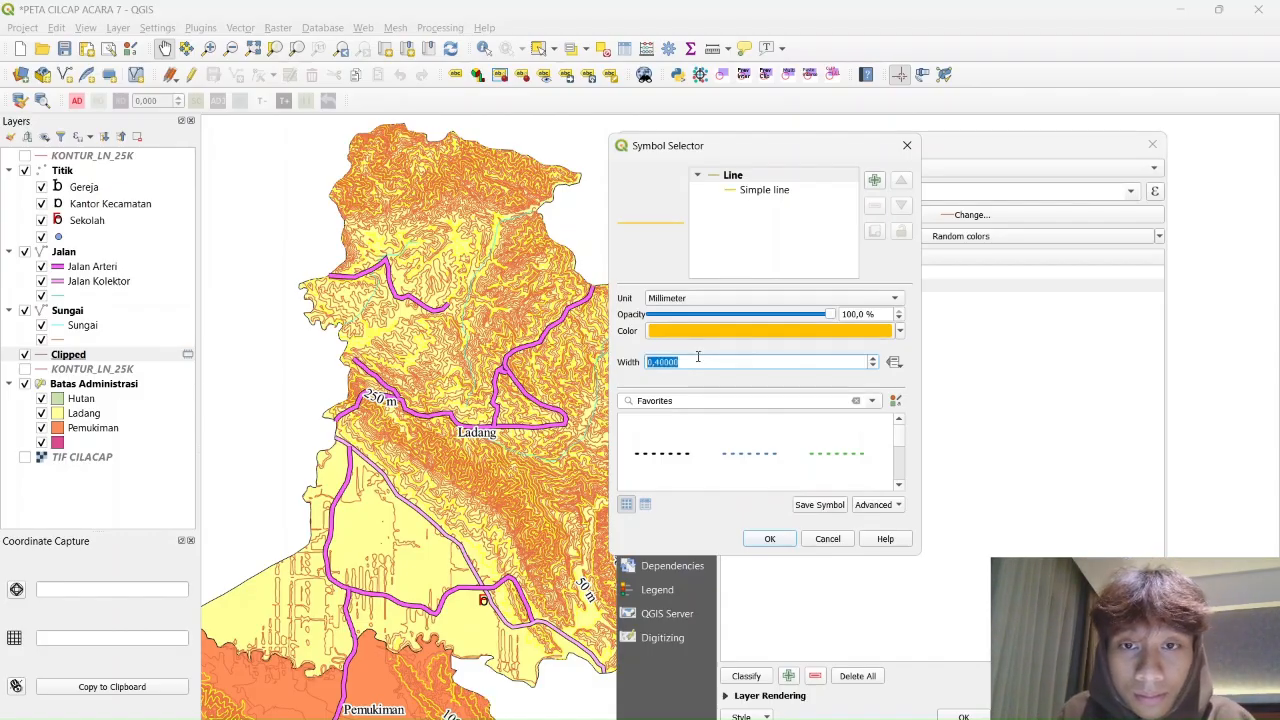
left_click(769, 538)
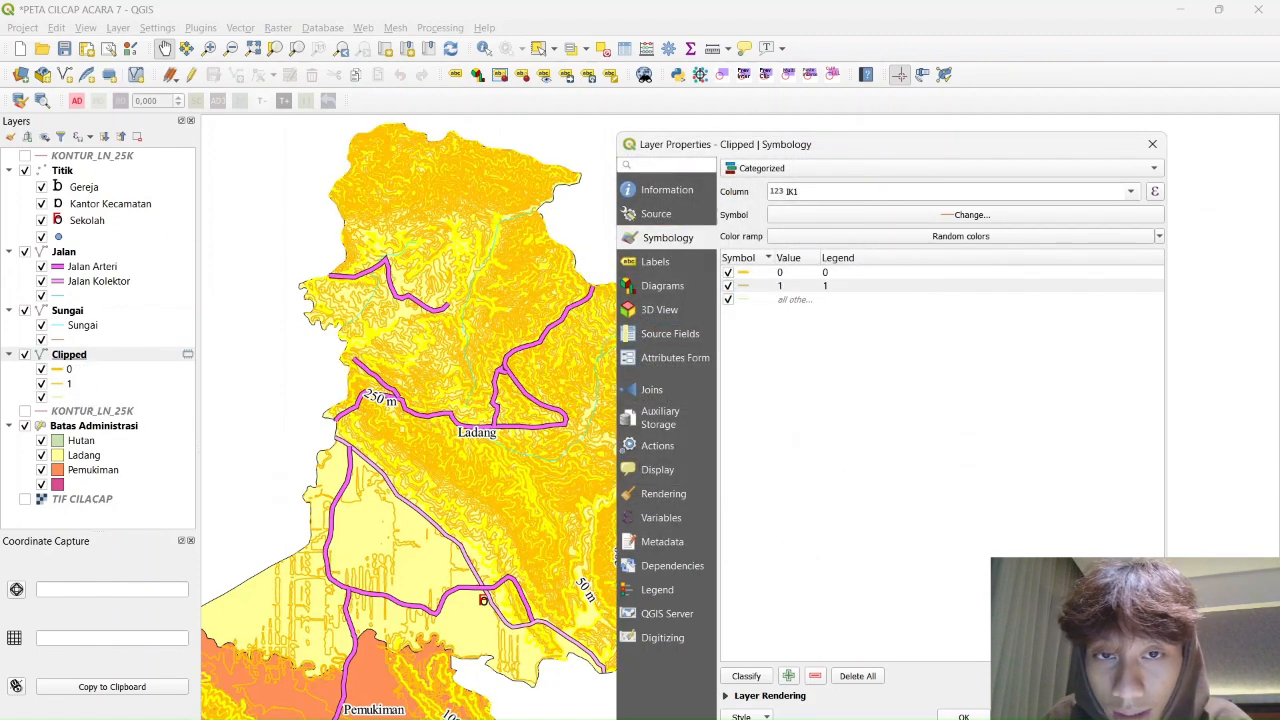
left_click(963, 716)
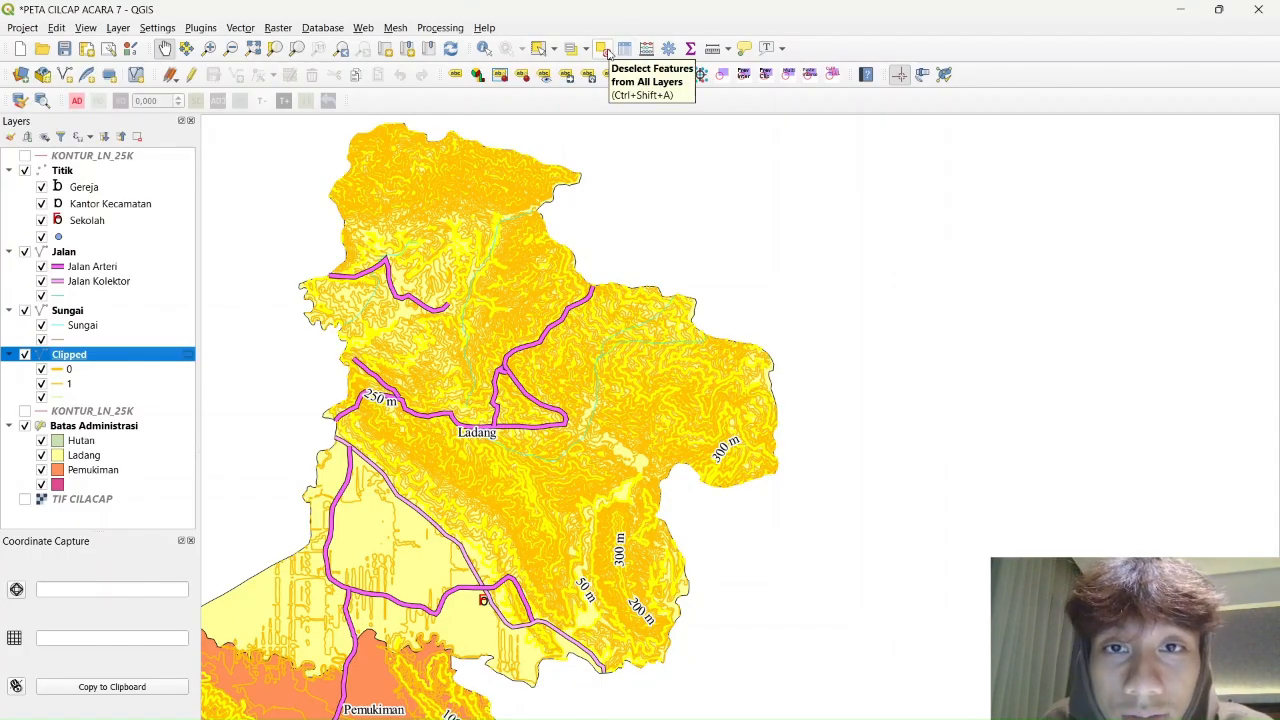
scroll(621, 492, "up", 5)
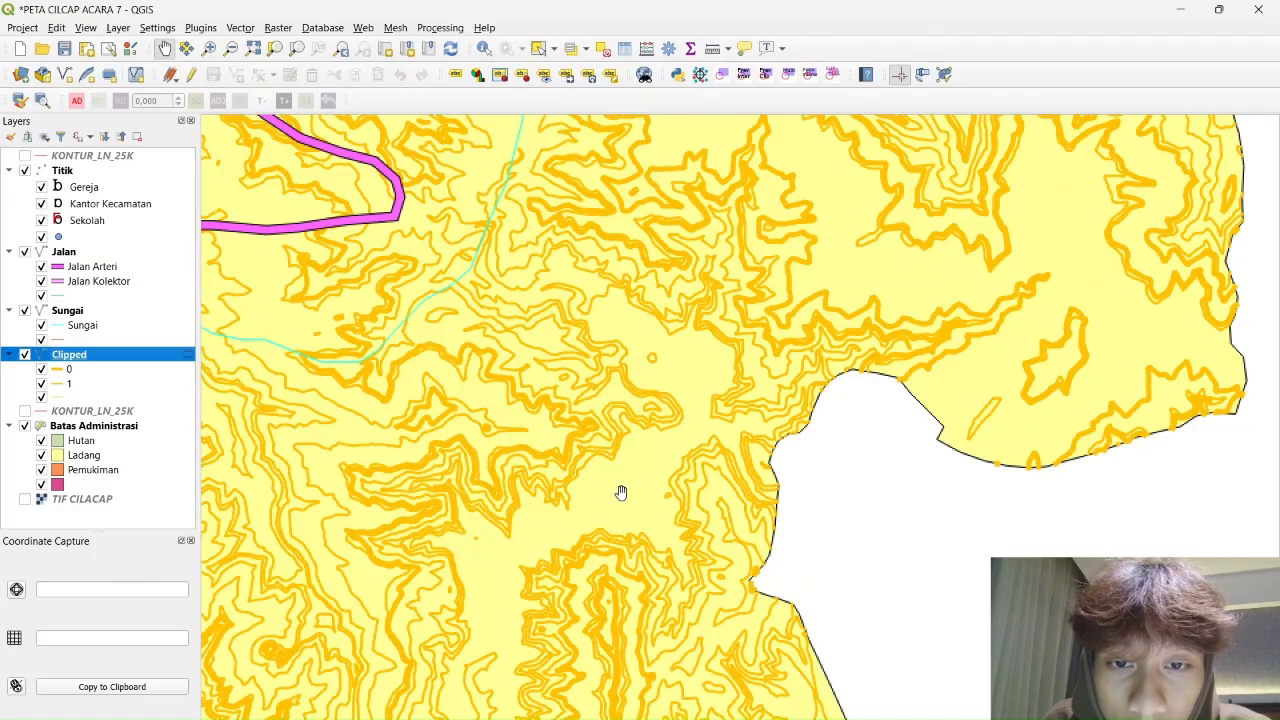
scroll(621, 492, "down", 5)
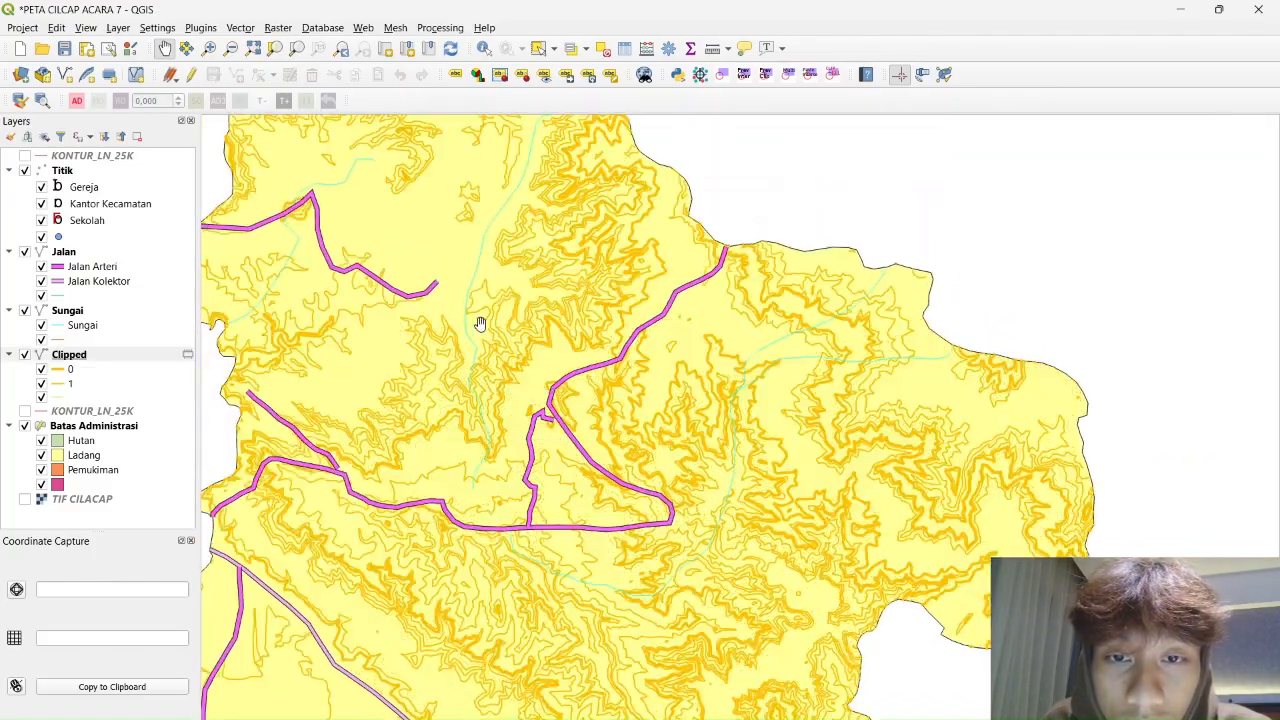
left_click_drag(480, 324, 766, 541)
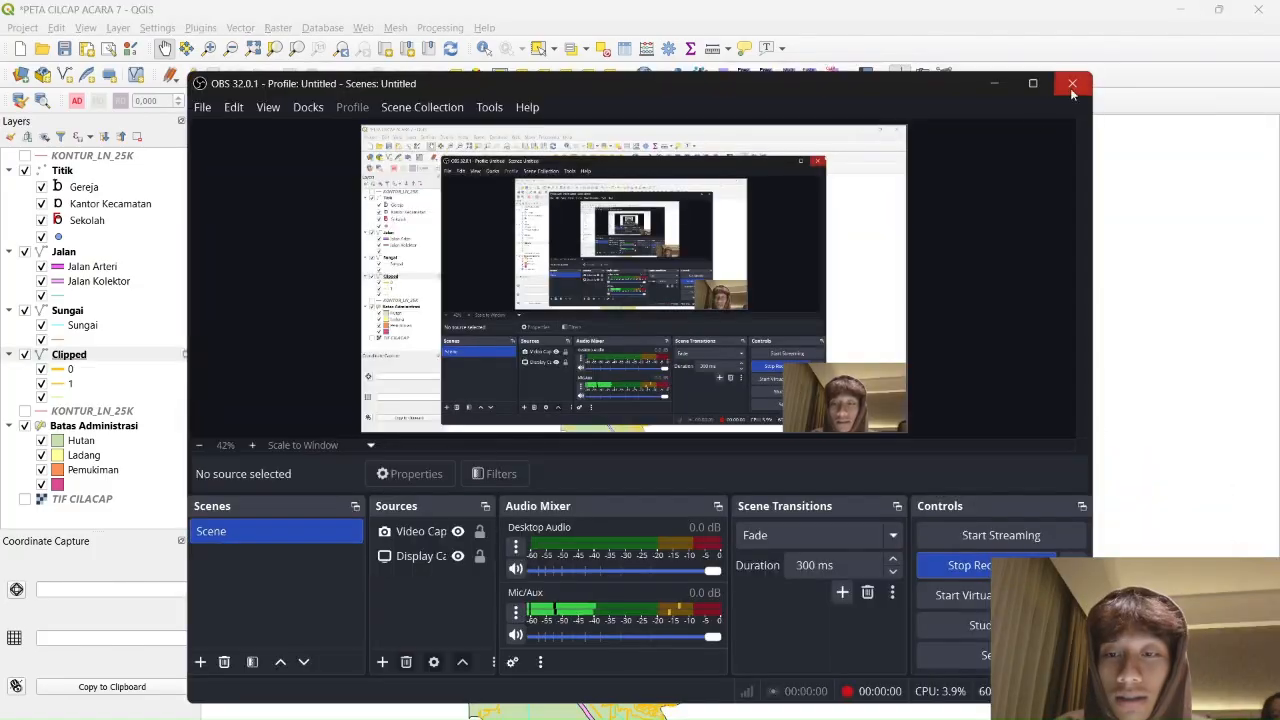
left_click(993, 83)
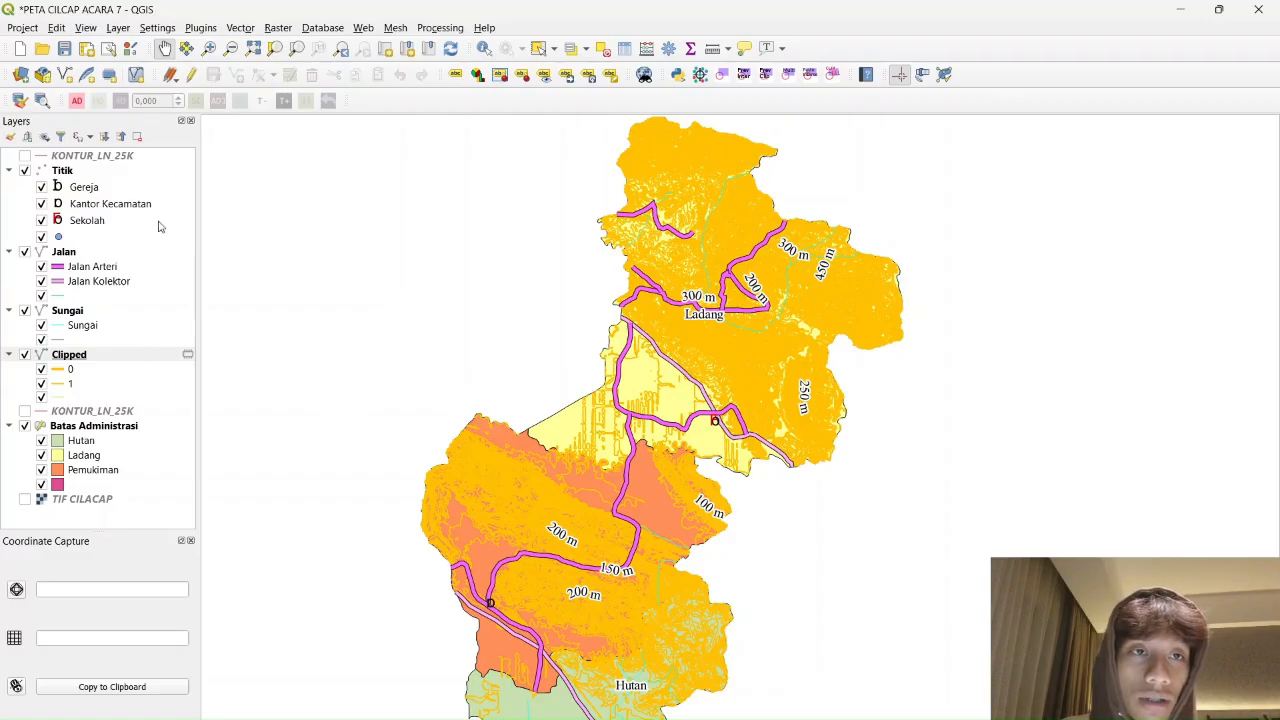
left_click(22, 27)
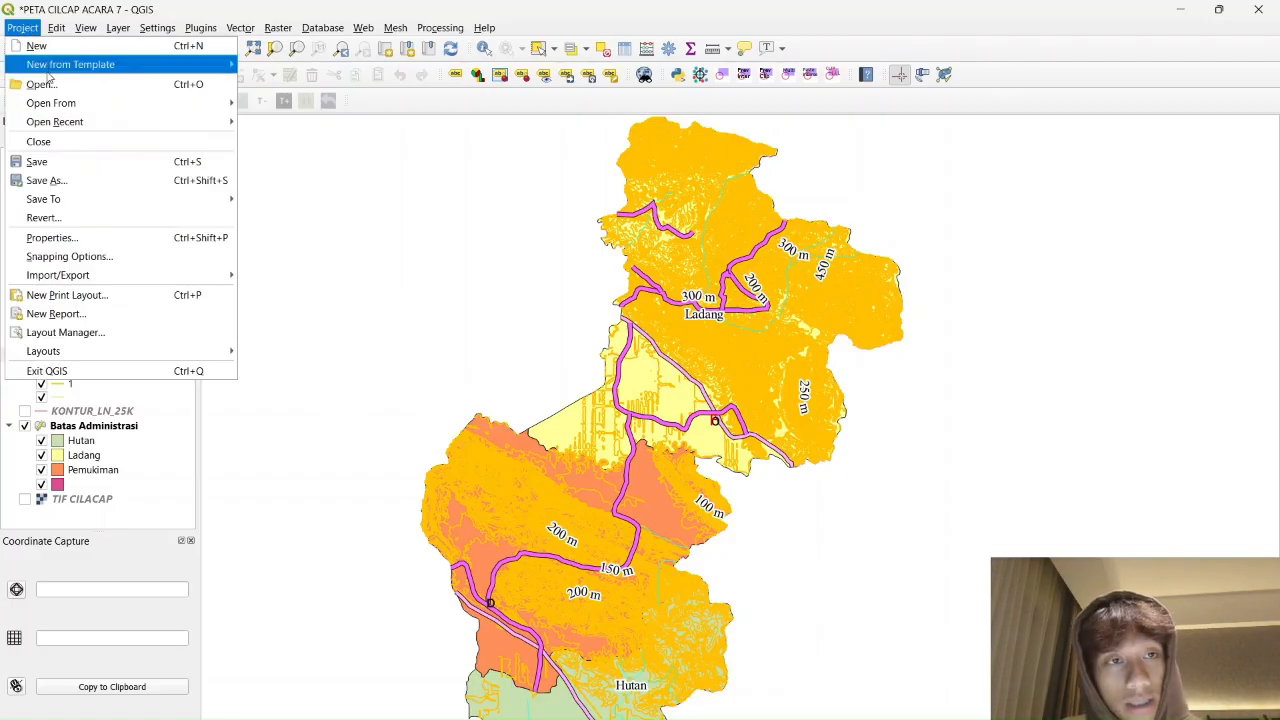
Open the LAYOUT ACARA 7 PETA layout maximized and undo Resize to Contents
left_click(134, 334)
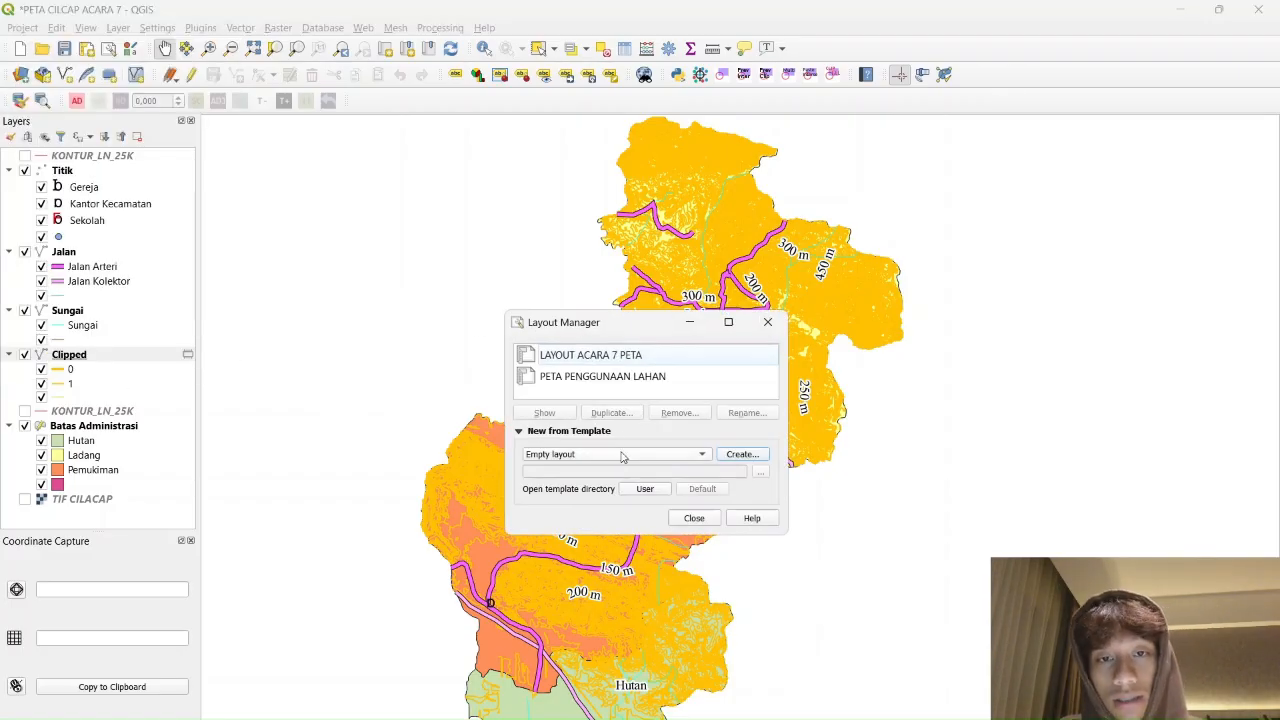
left_click(592, 362)
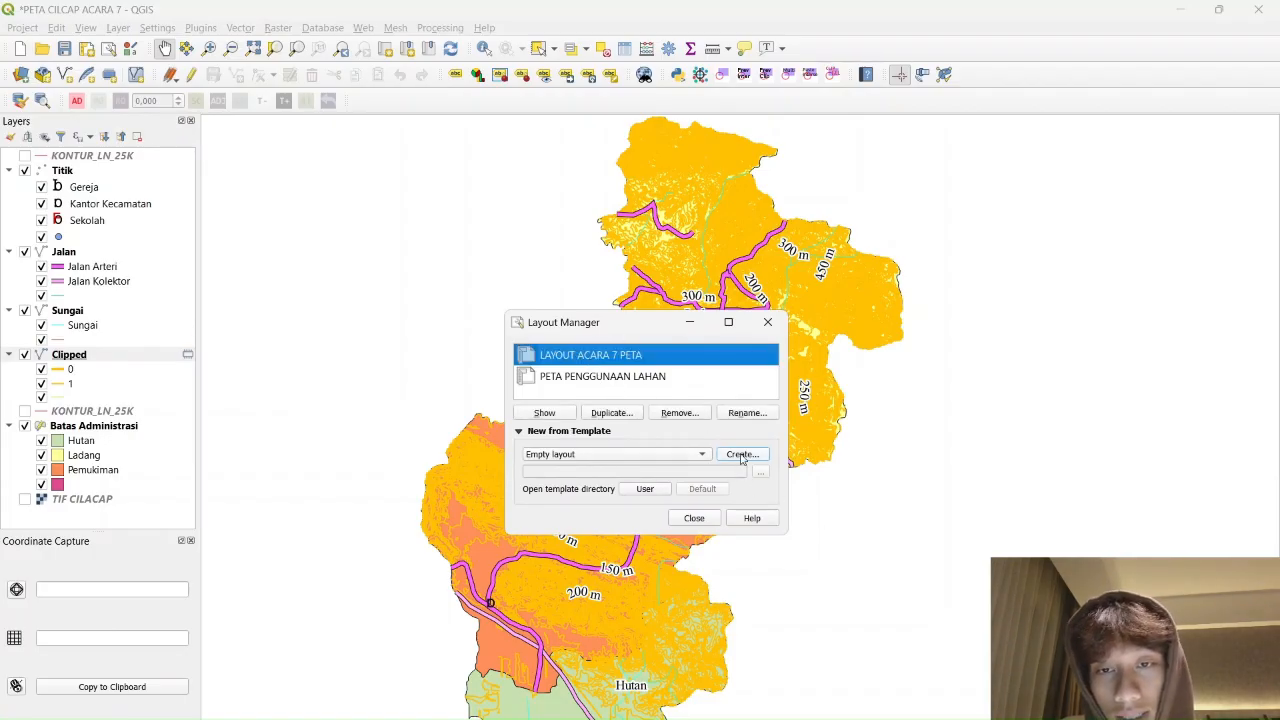
double_click(617, 354)
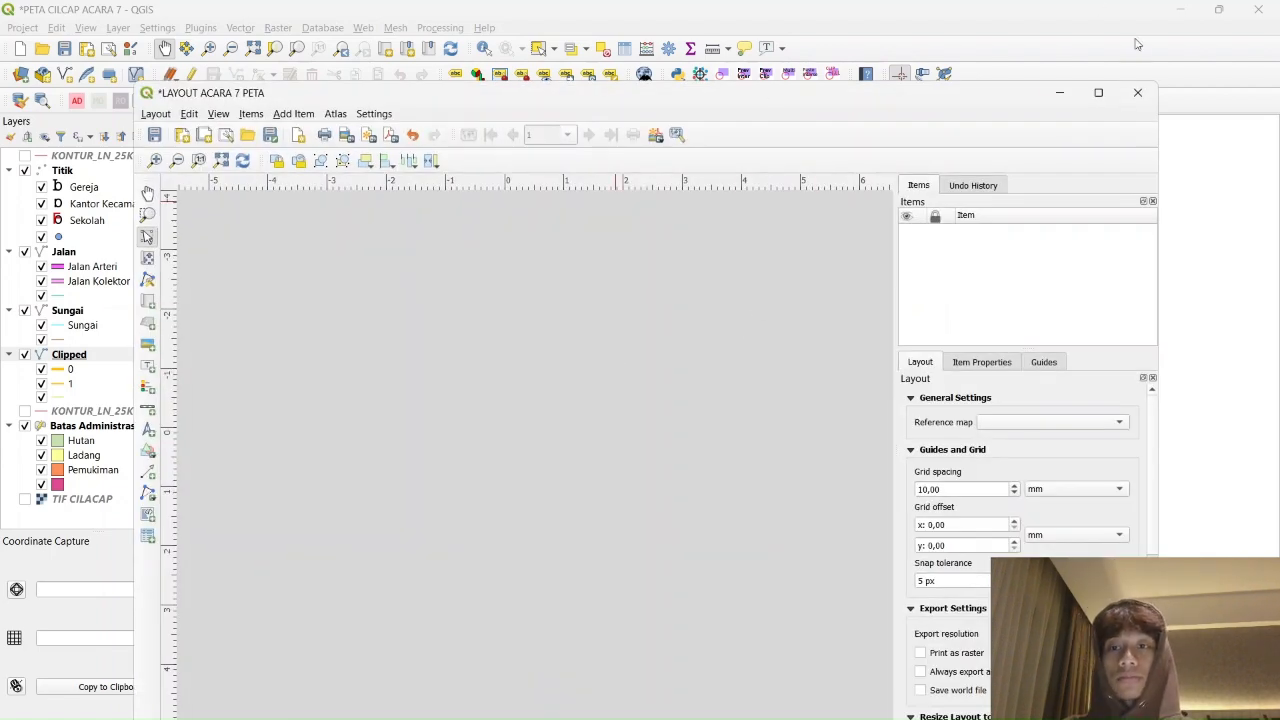
left_click(1098, 92)
right_click(407, 357)
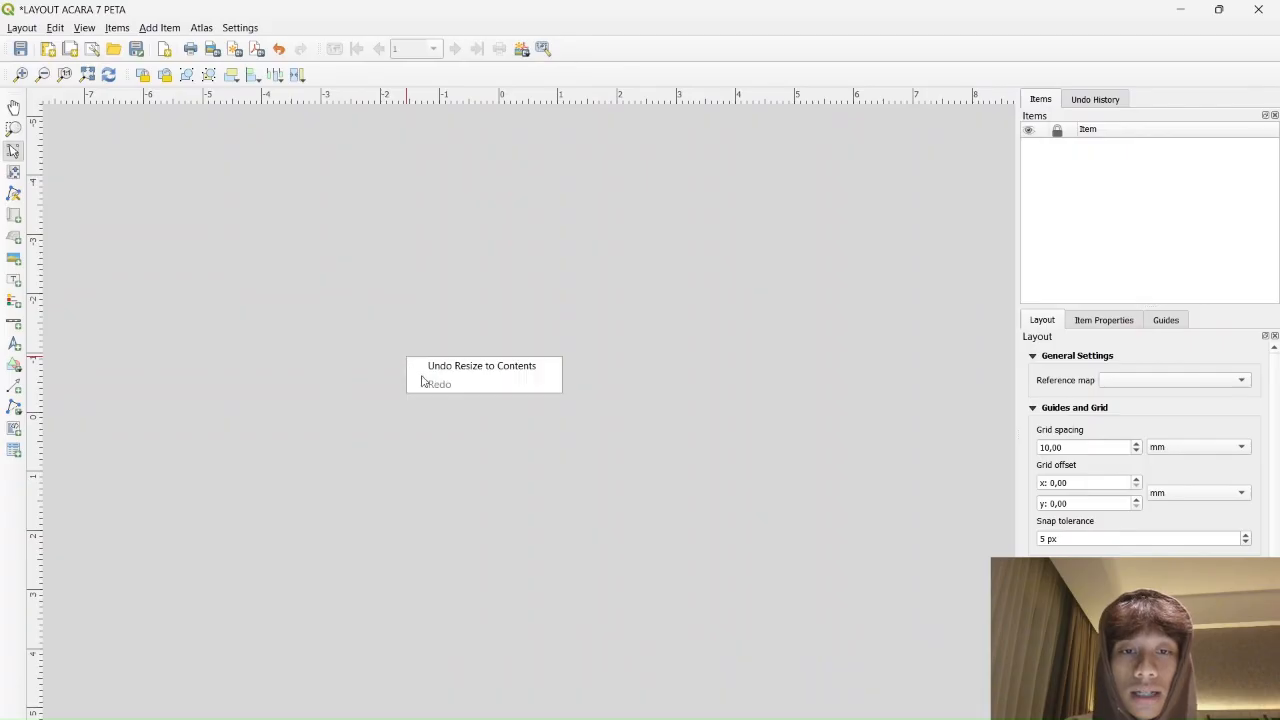
left_click(481, 366)
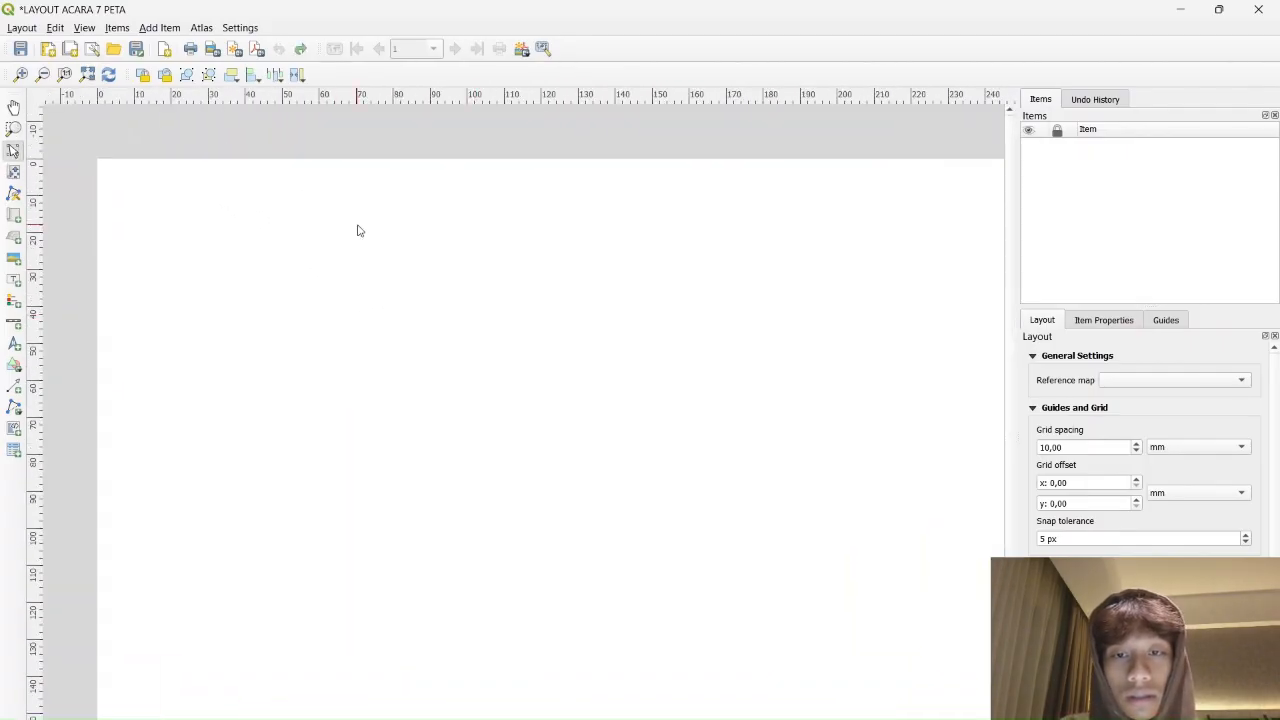
scroll(715, 477, "down", 2)
scroll(706, 480, "up", 1)
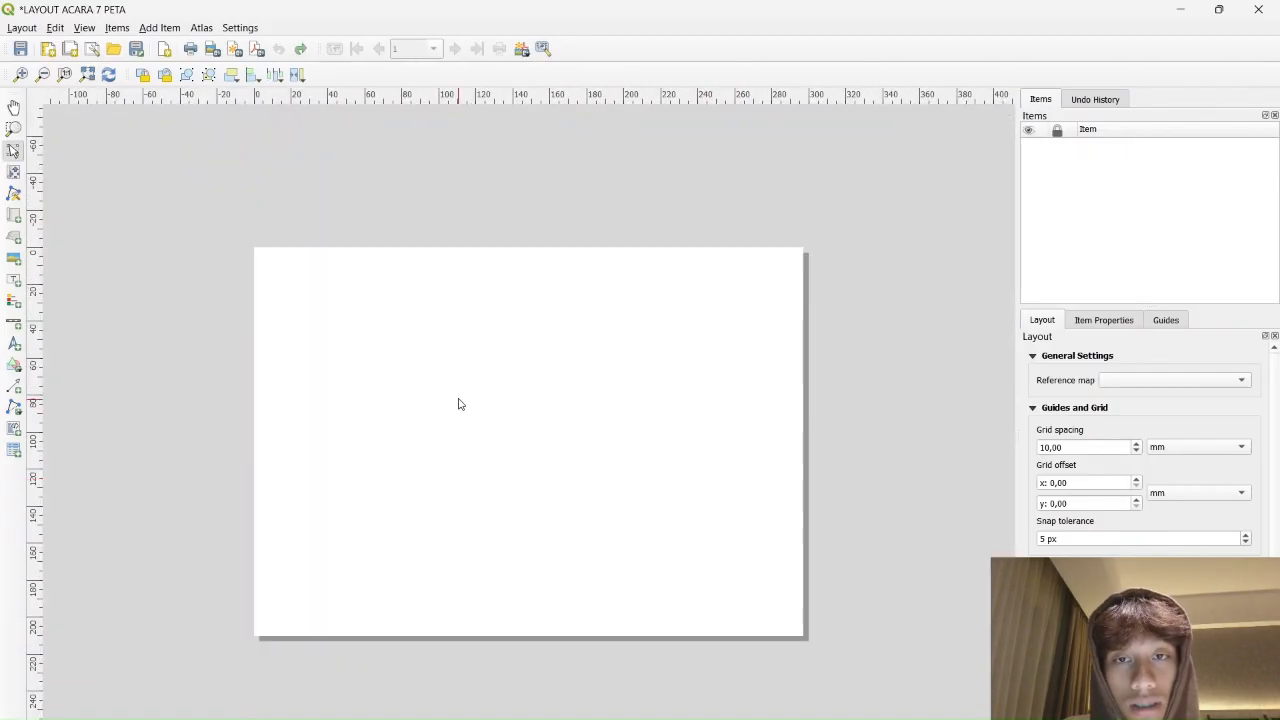
right_click(516, 346)
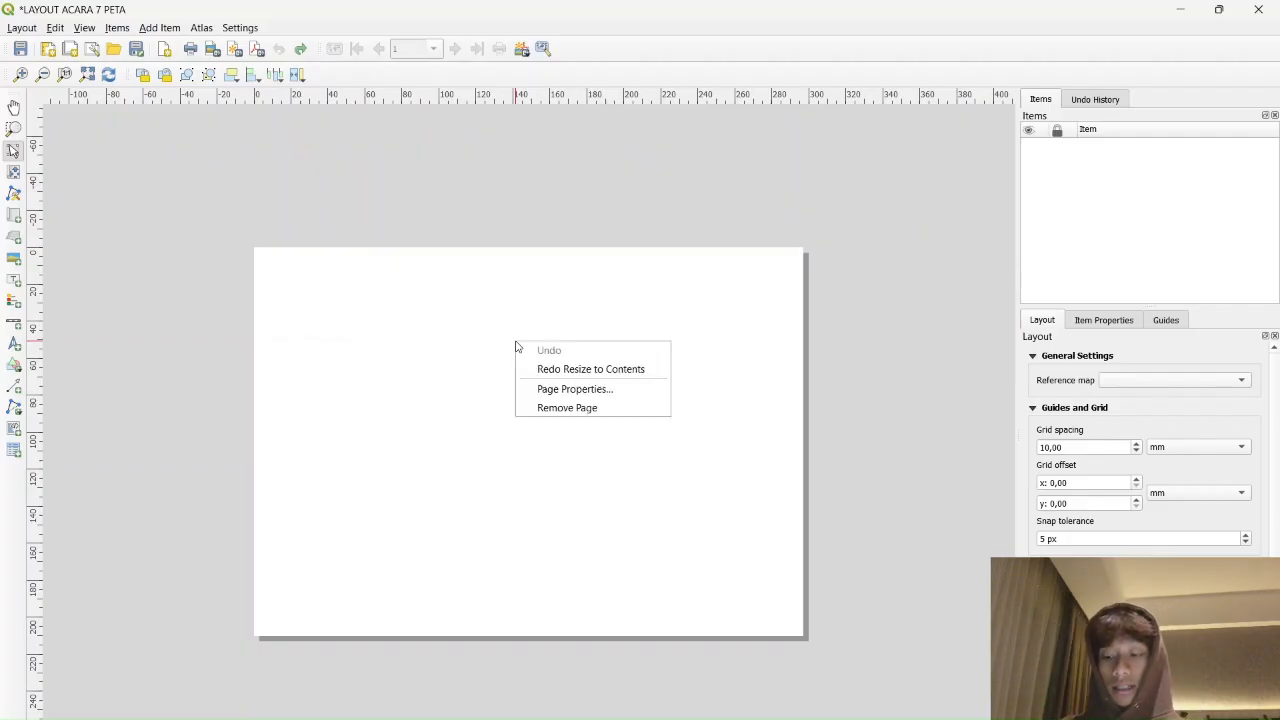
Set the layout page to A3 landscape, 420 × 297 mm
left_click(610, 390)
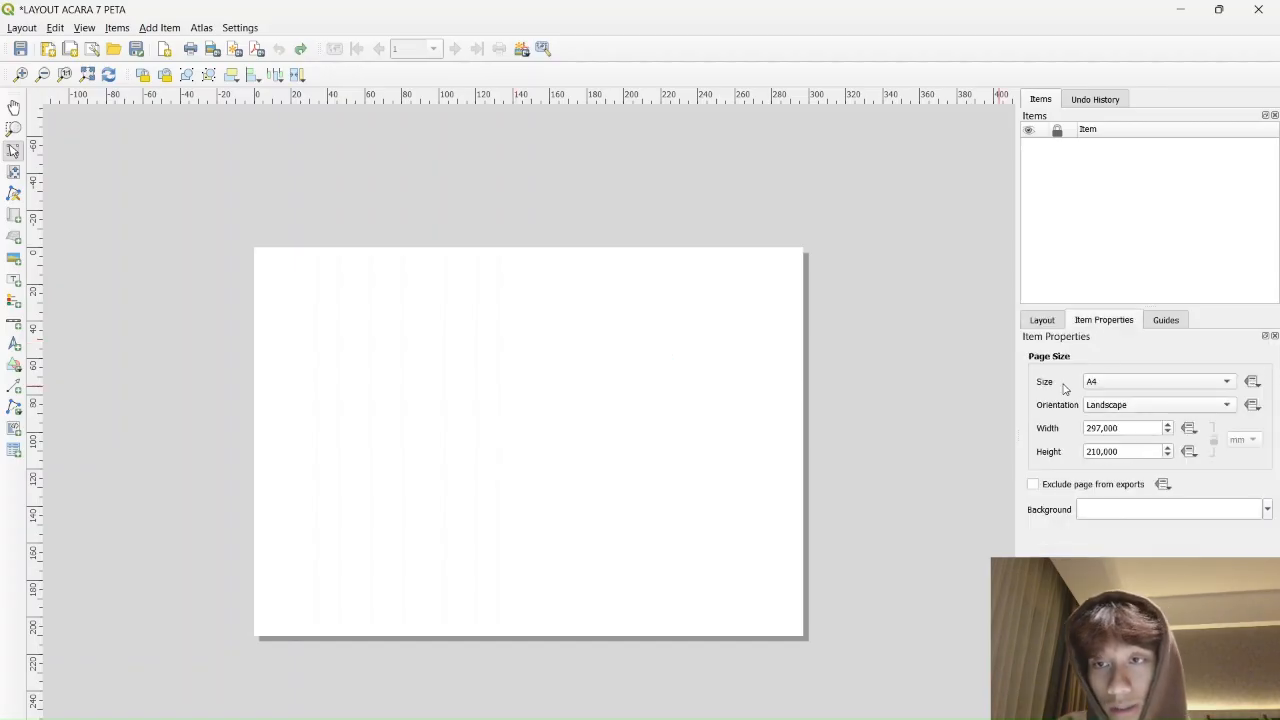
left_click(1158, 385)
left_click(1126, 328)
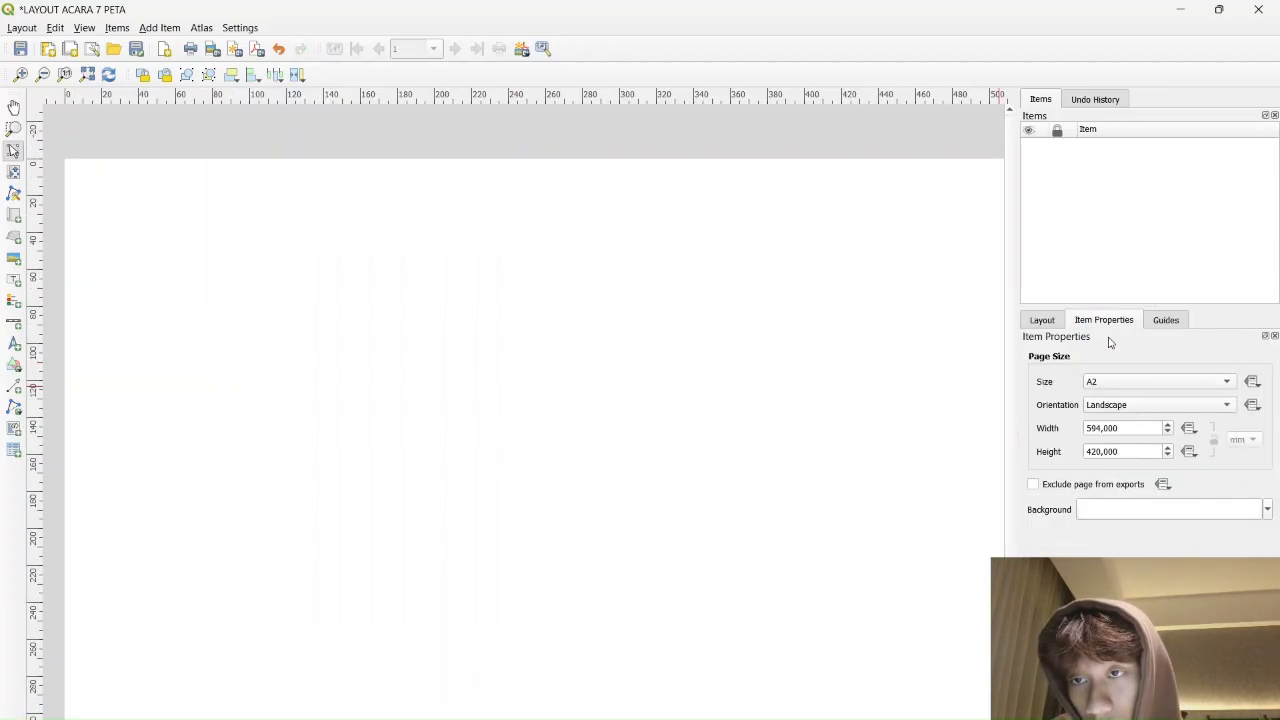
left_click(1148, 381)
left_click(1131, 336)
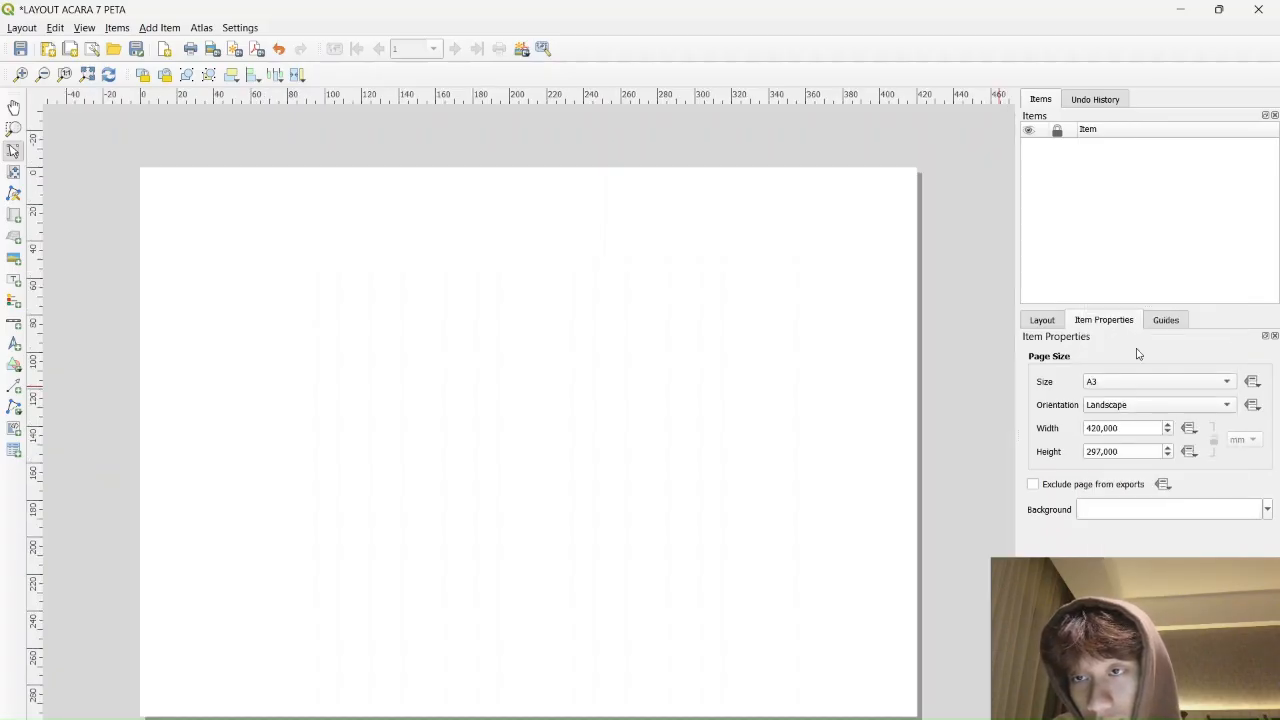
left_click(1157, 408)
left_click(1166, 390)
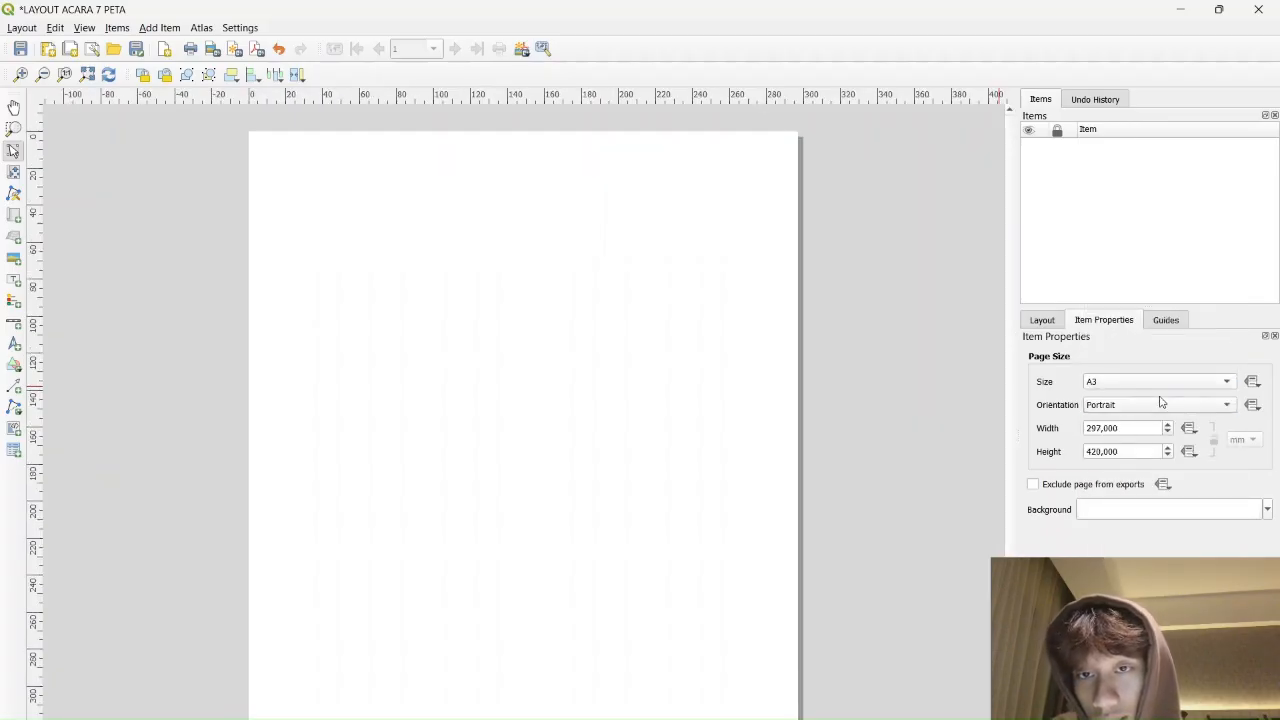
left_click(1157, 408)
left_click(1140, 422)
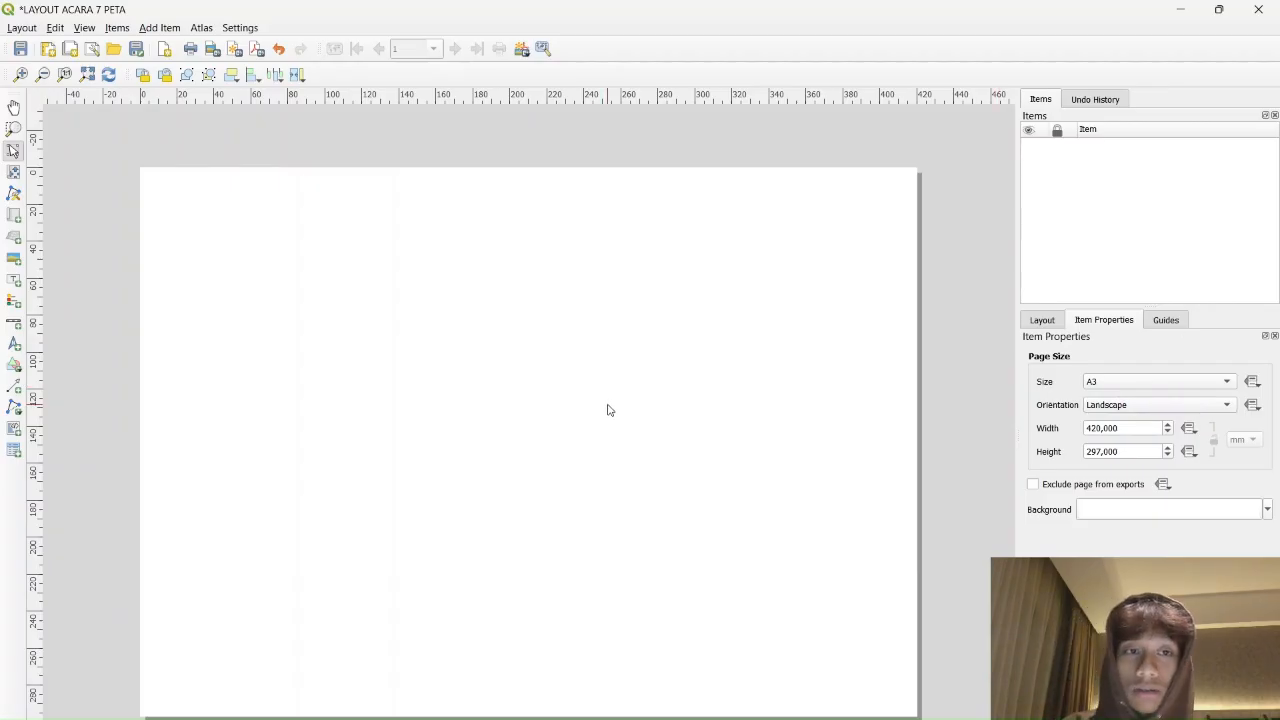
left_click(1167, 321)
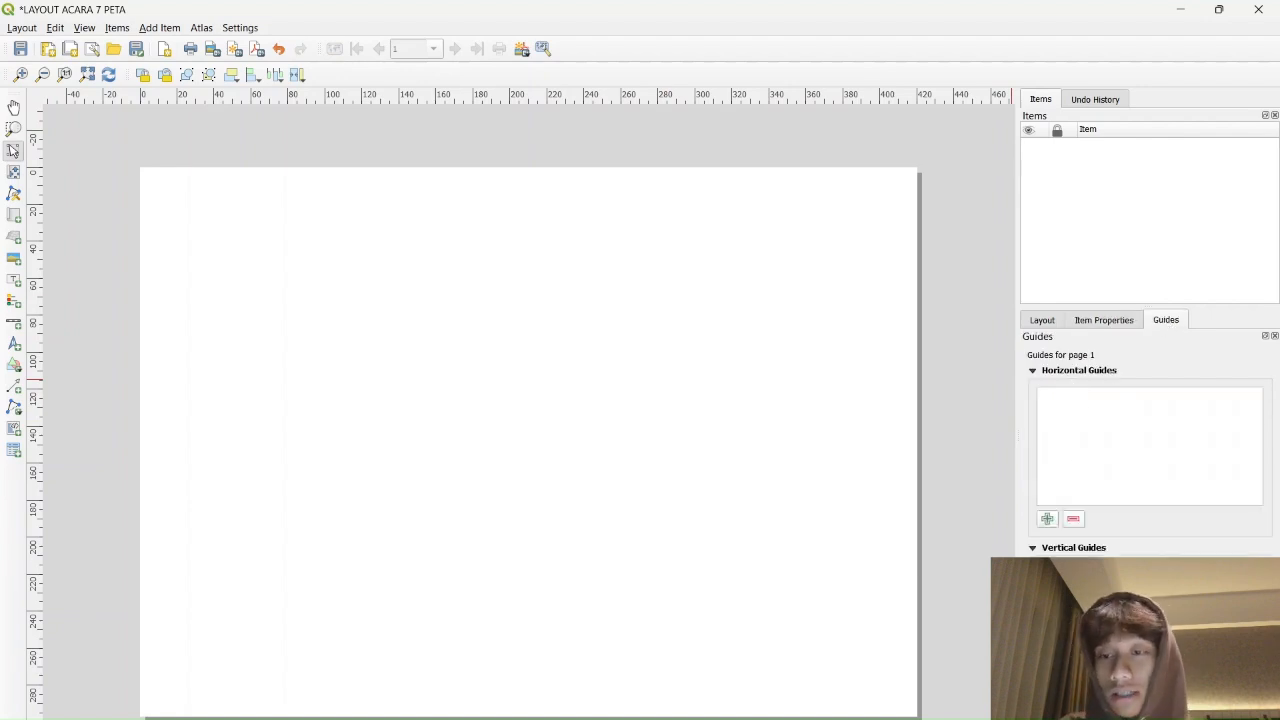
Add horizontal guides and set the first two to 10 mm and 20 mm
left_click(1048, 520)
left_click(1048, 520)
left_click(1048, 520)
left_click(1048, 520)
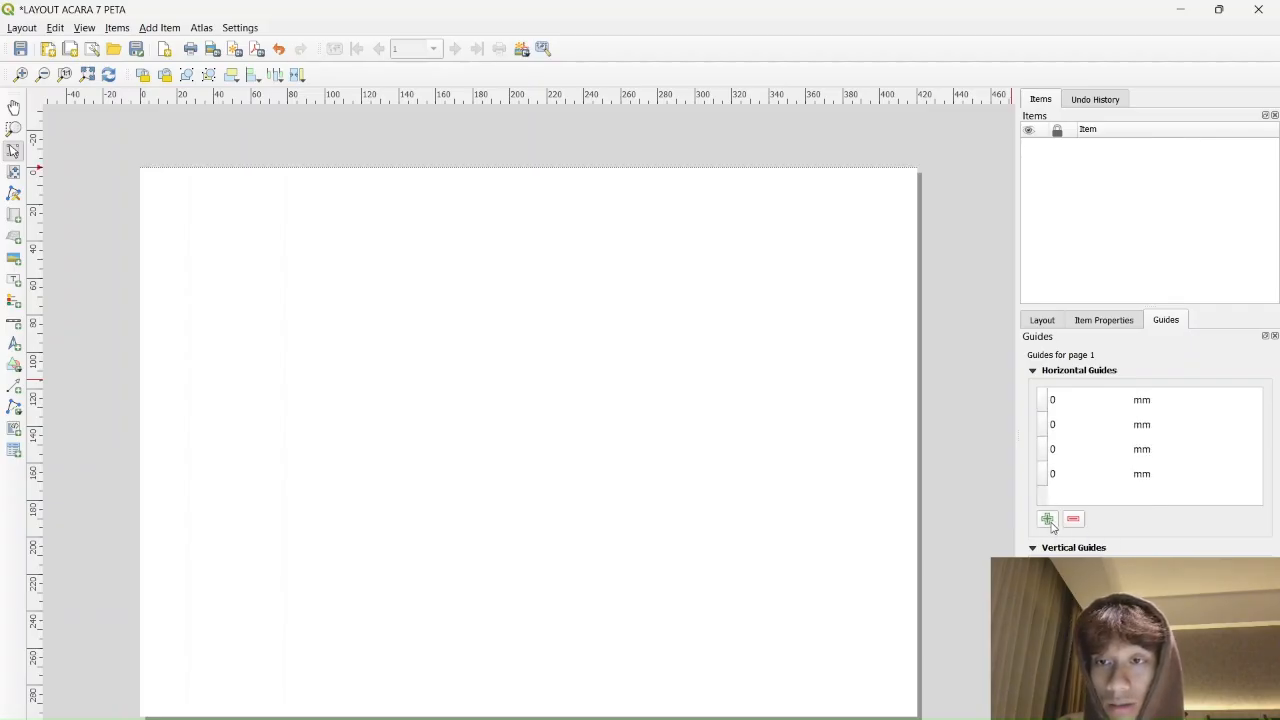
double_click(1066, 400)
type("10")
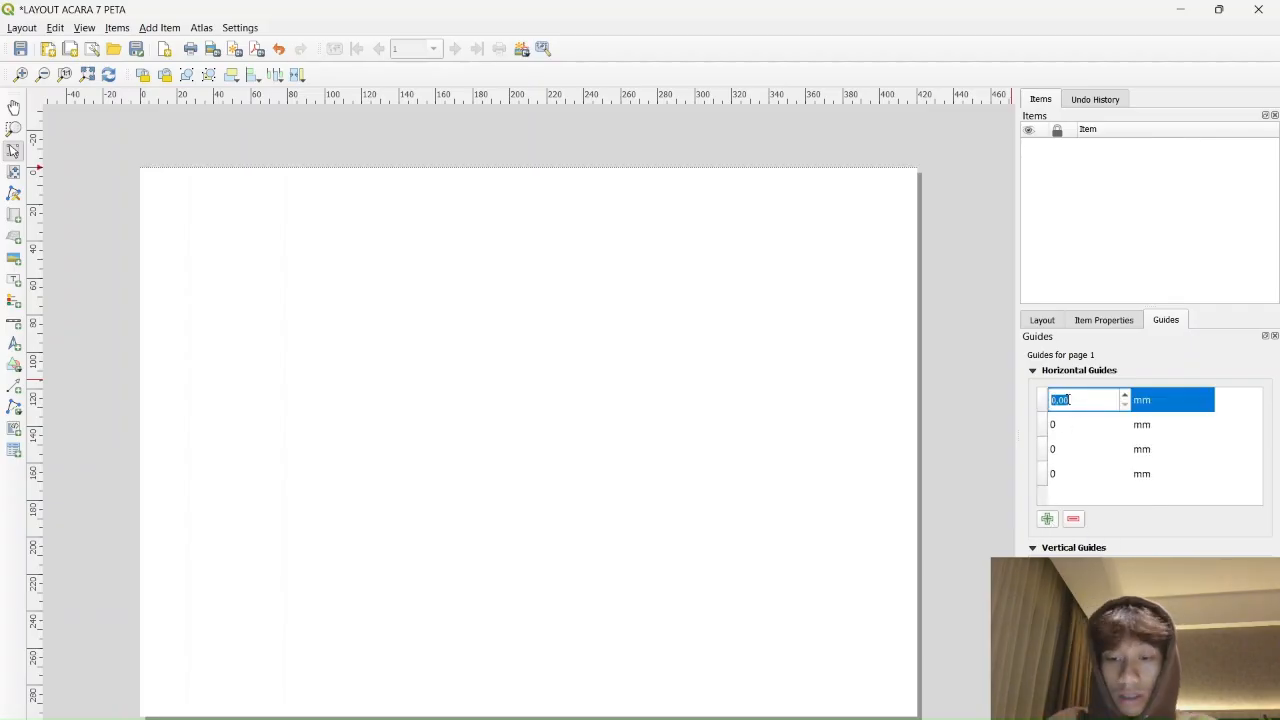
key("Return")
double_click(1066, 400)
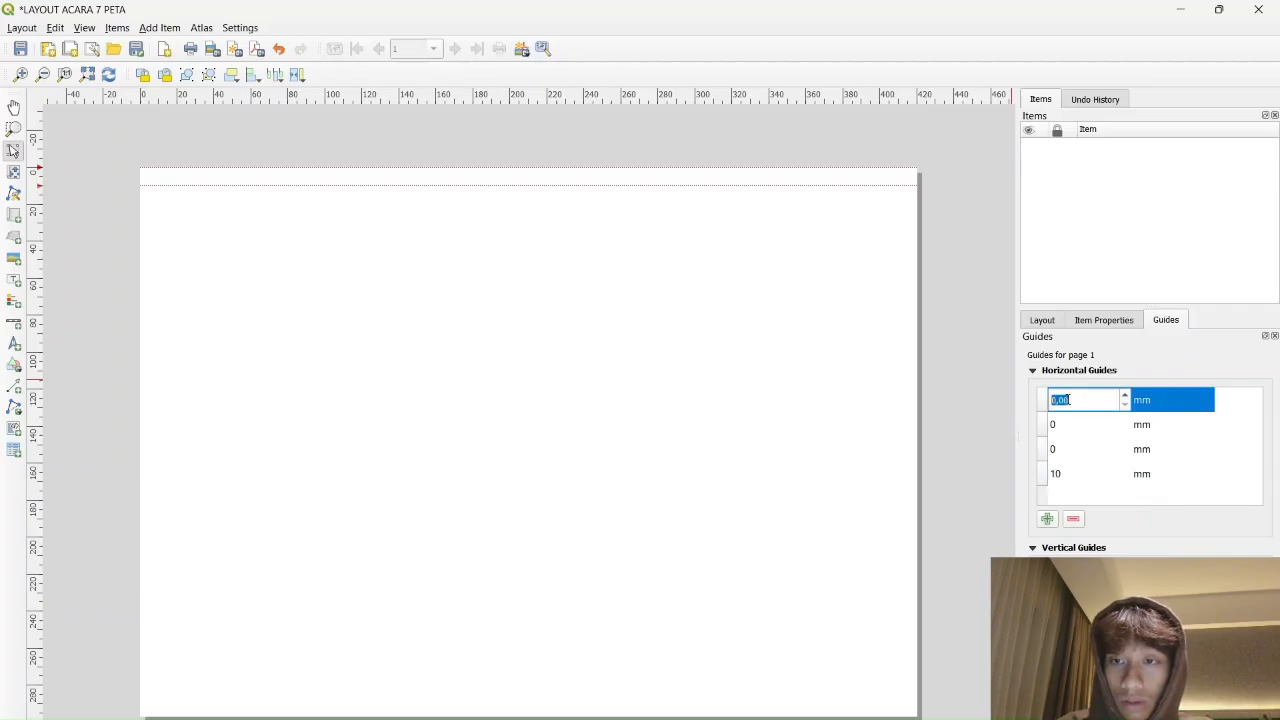
type("20")
key("Return")
Set the remaining horizontal guides to 280 mm and 290 mm
double_click(1069, 400)
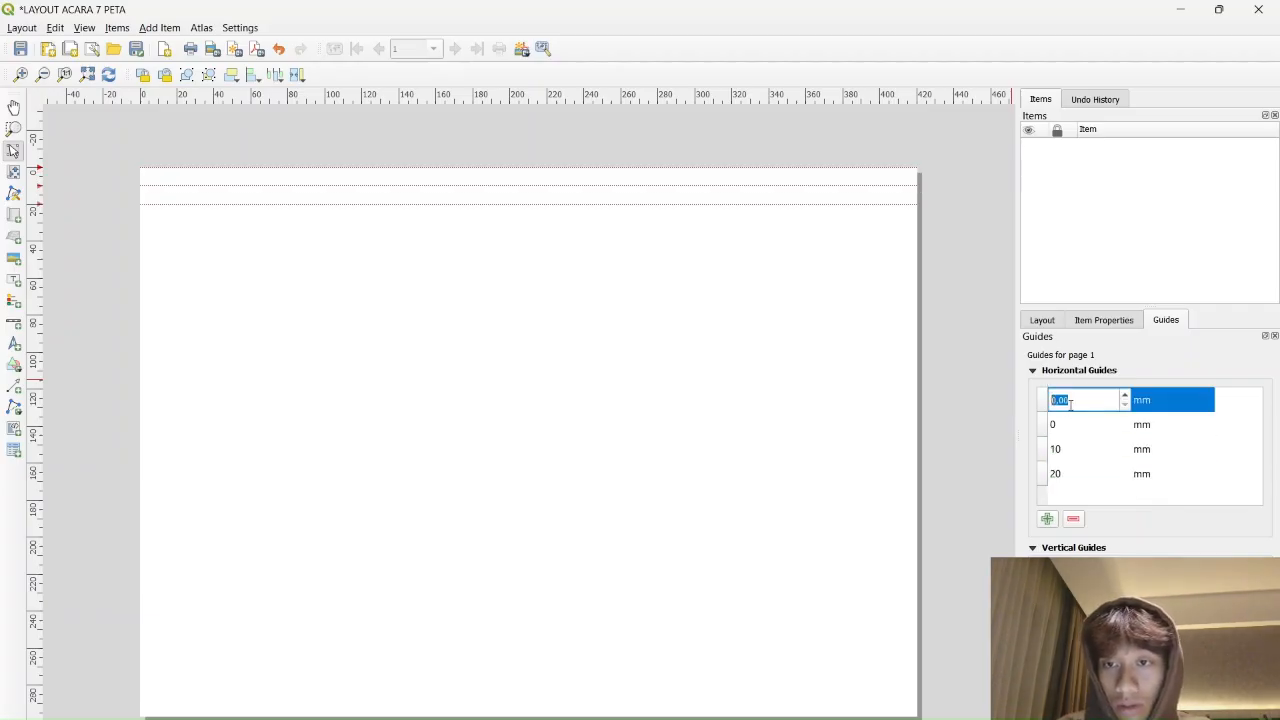
type("280")
key("Return")
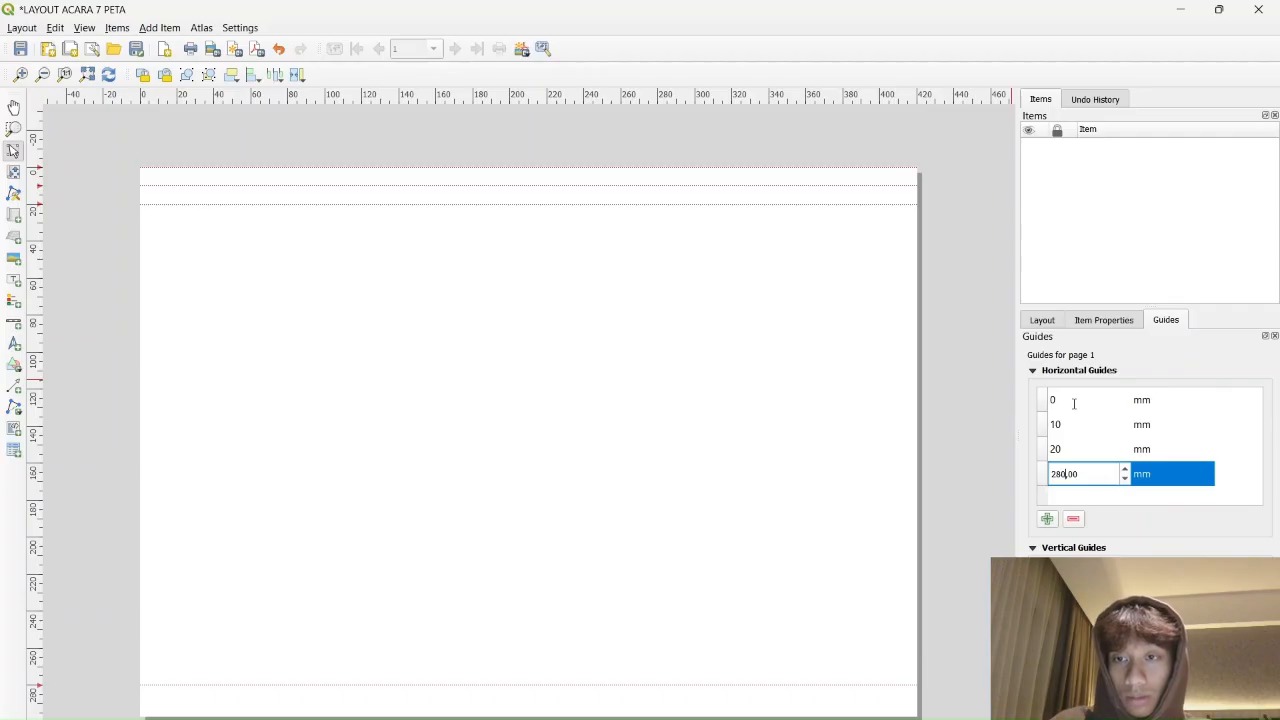
double_click(1074, 403)
type("290")
key("Return")
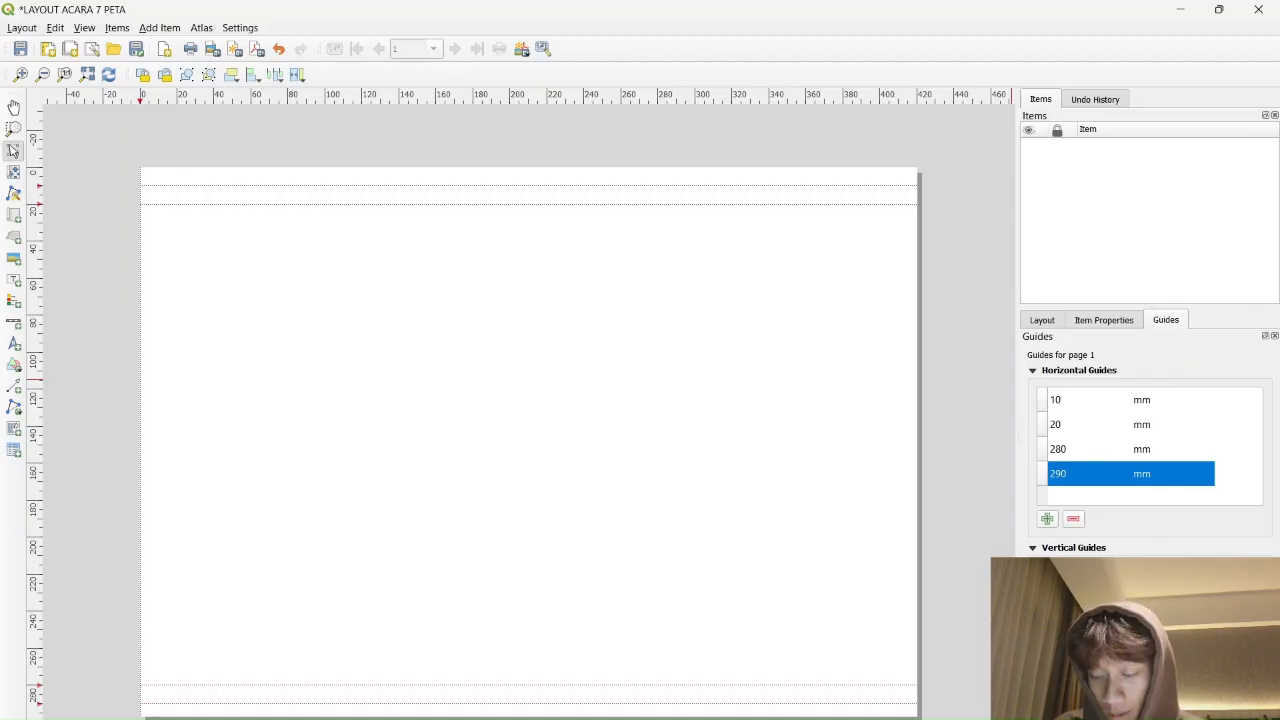
Add vertical guides, starting at 20 mm and 30 mm
type("20")
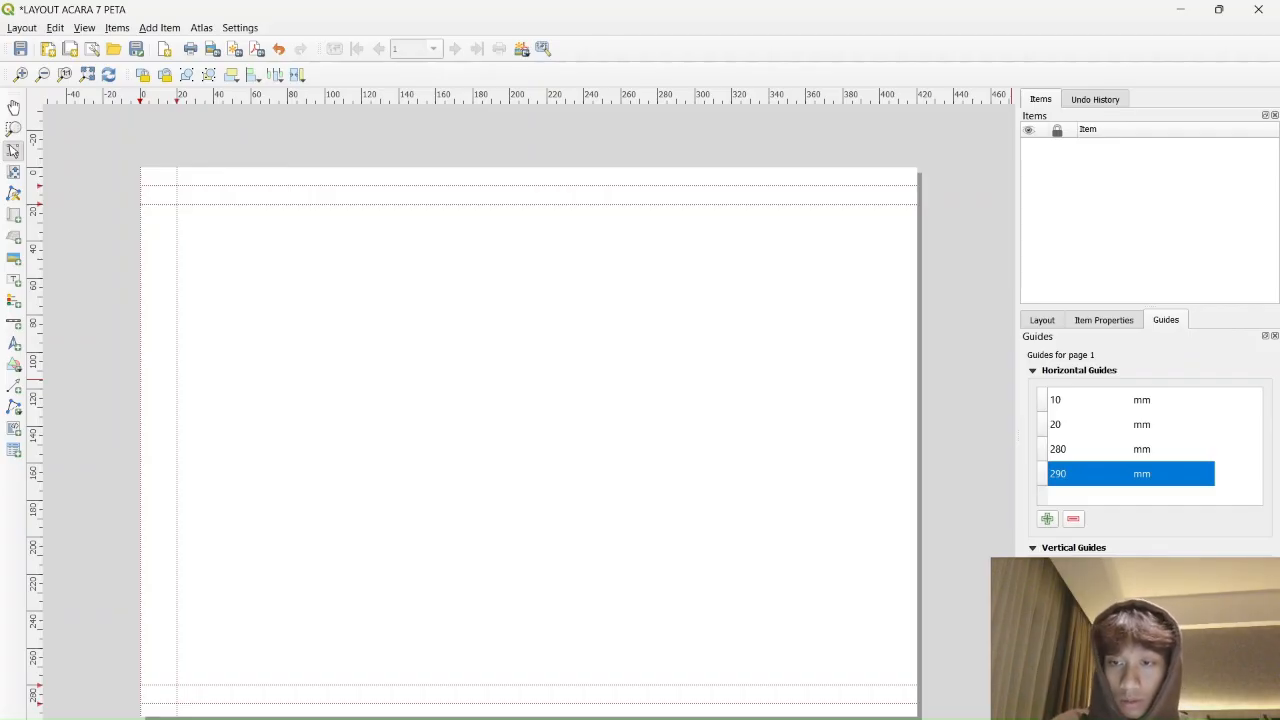
type("300")
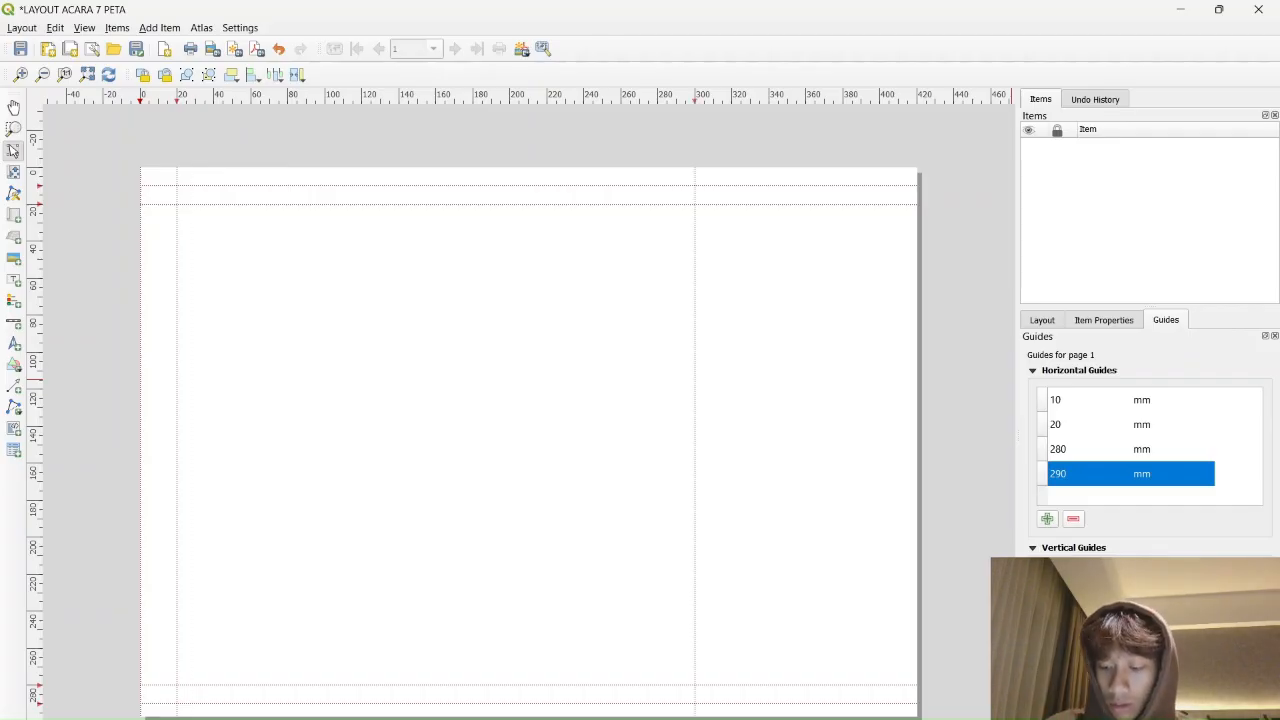
type("290")
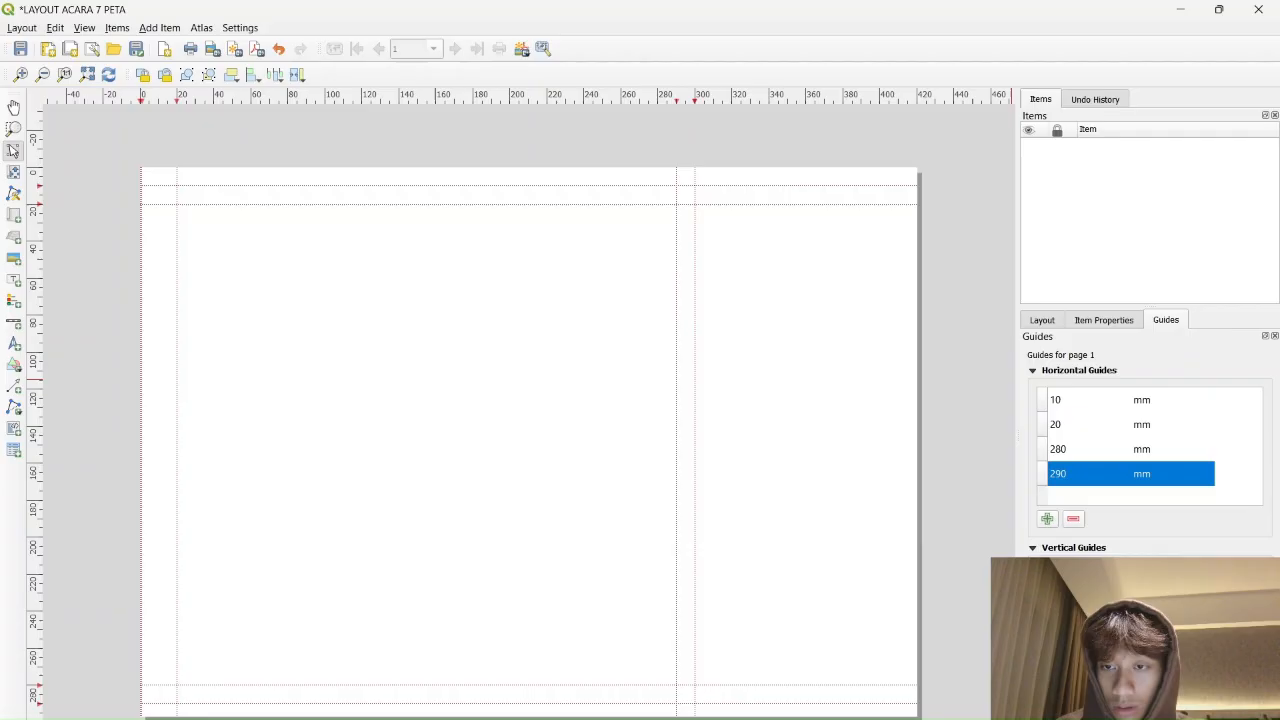
type("4")
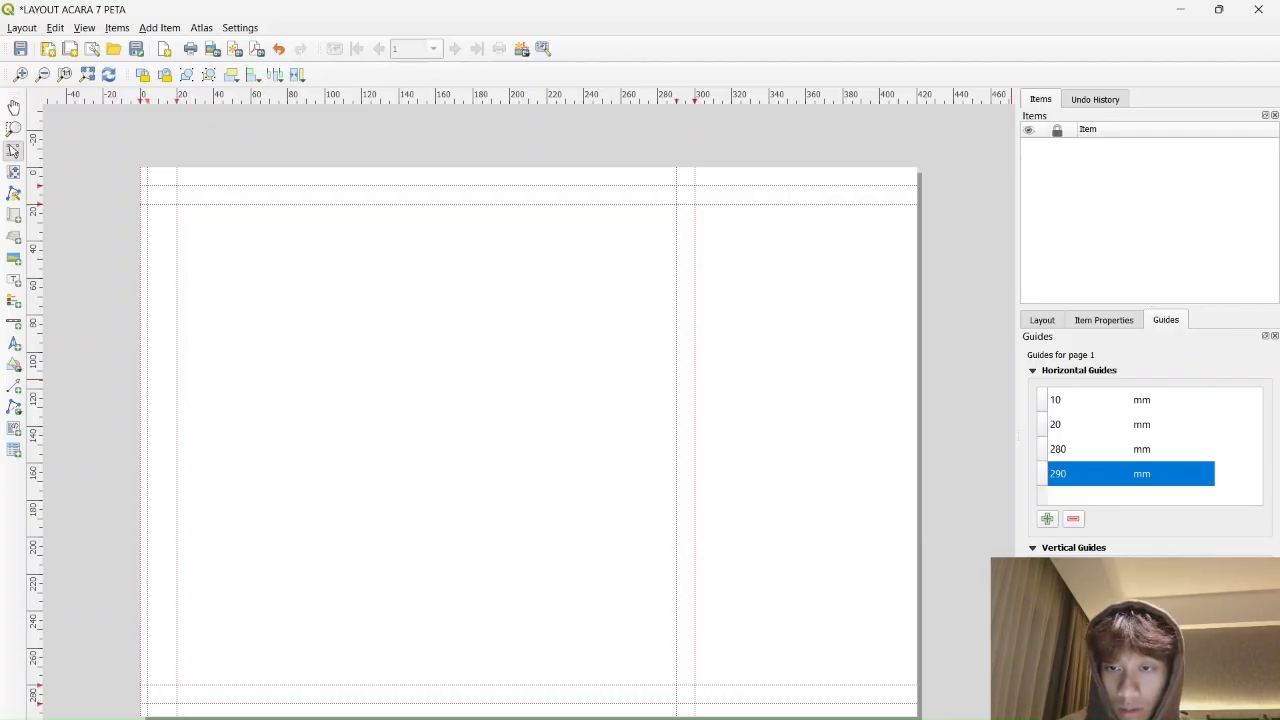
key("BackSpace")
type("30")
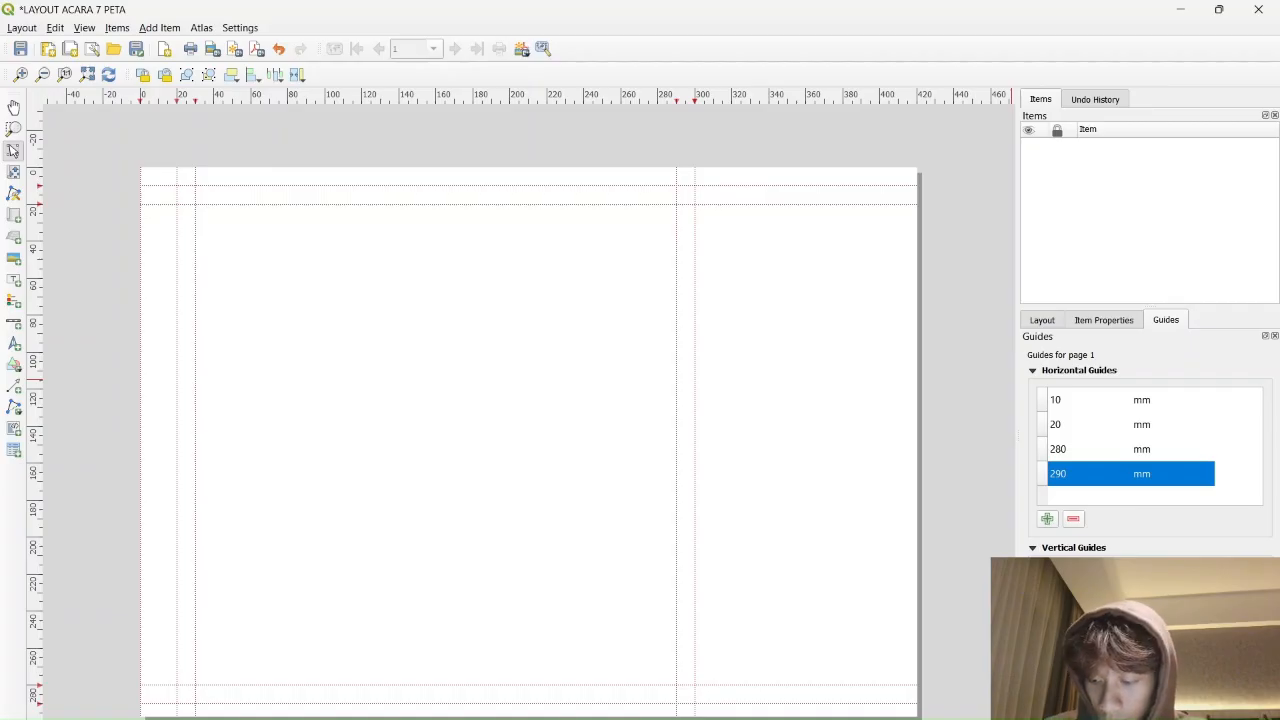
type("305")
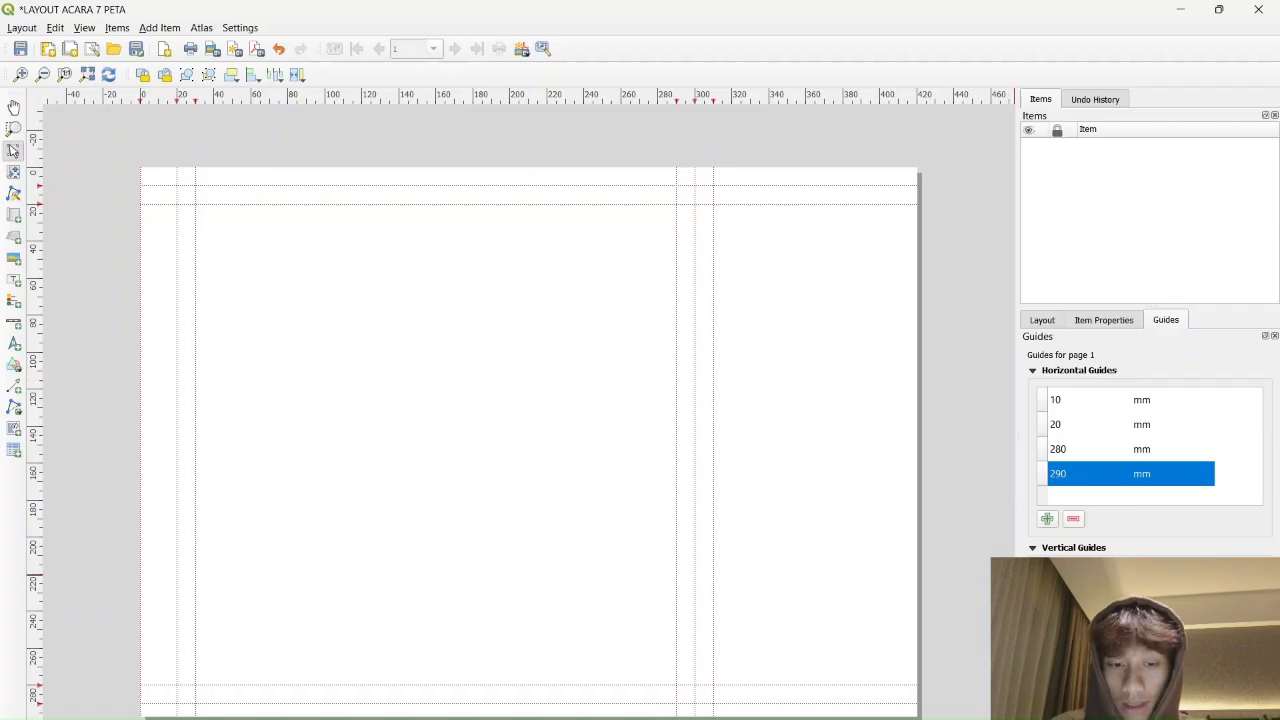
type("340")
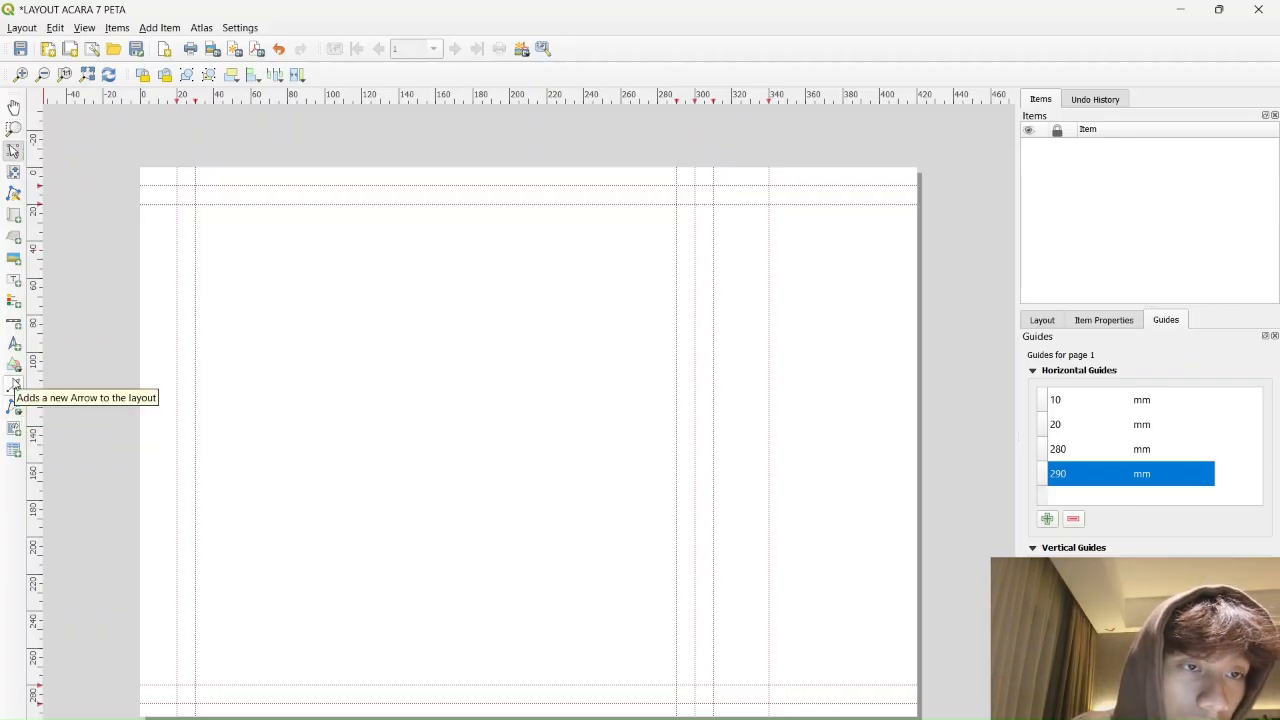
Draw a rectangle from the 20, 10 mm guide corner and stretch it to the outer guides
left_click(15, 367)
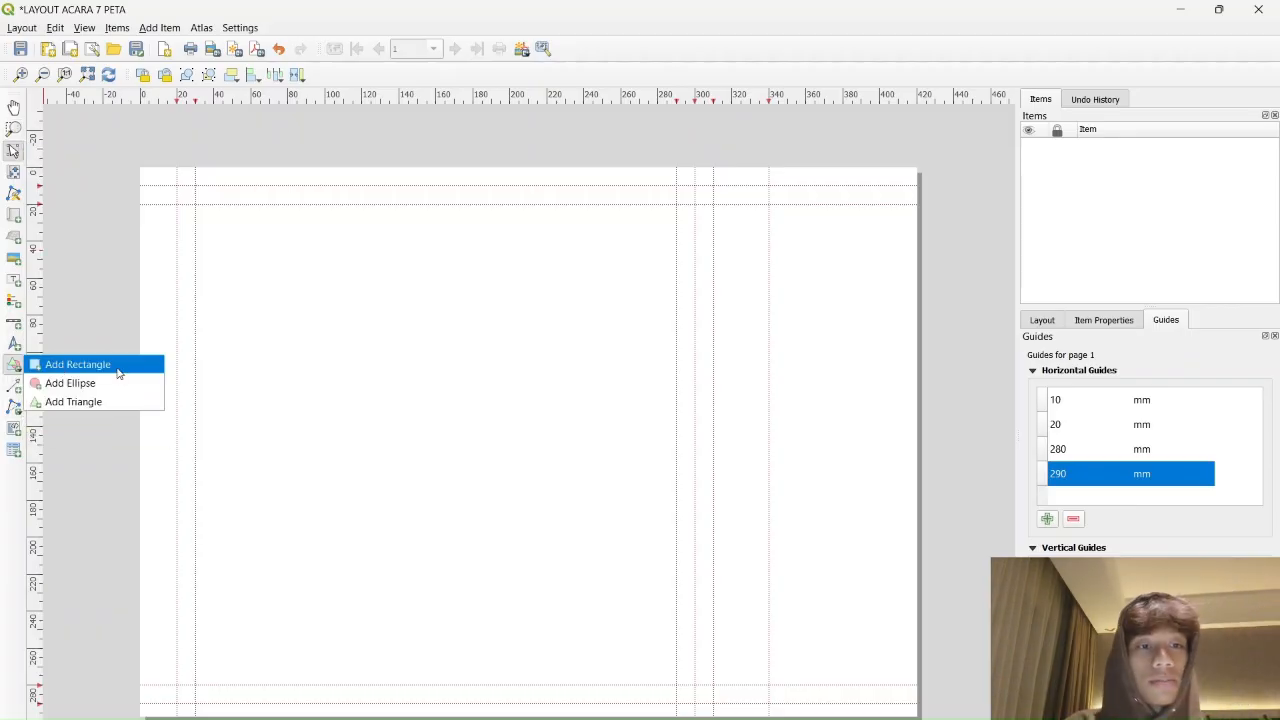
left_click(118, 373)
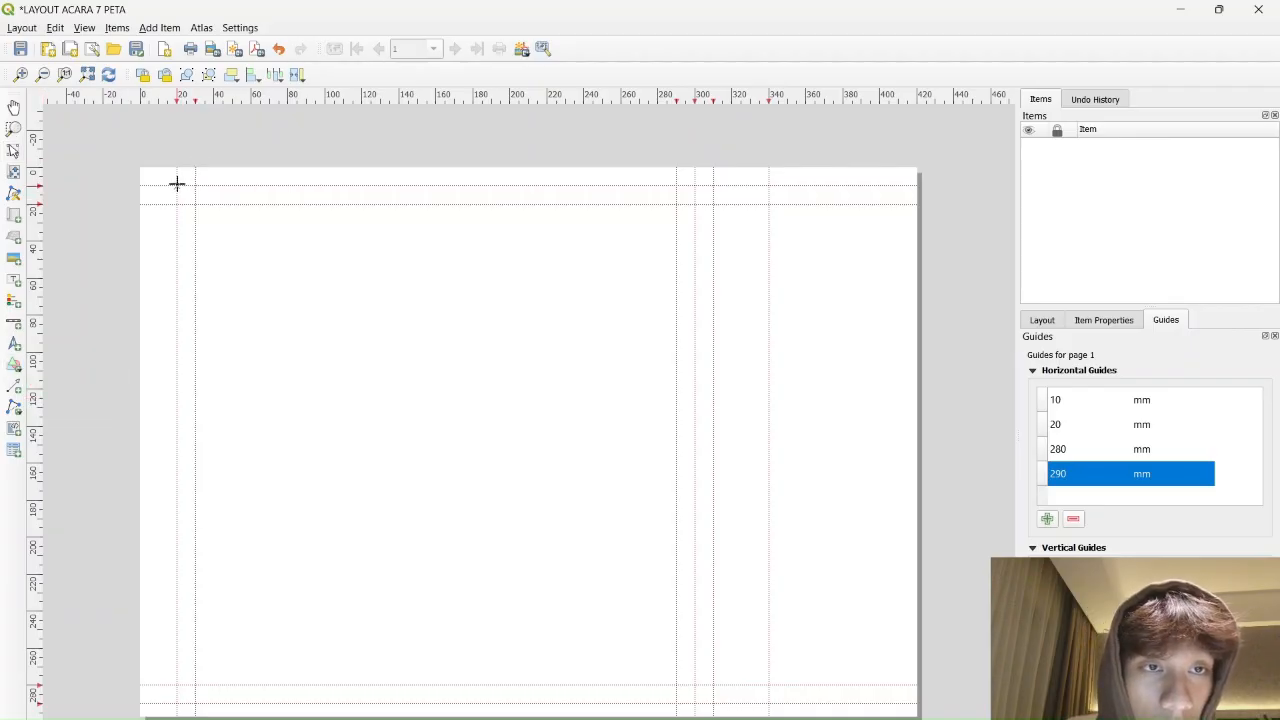
left_click(177, 185)
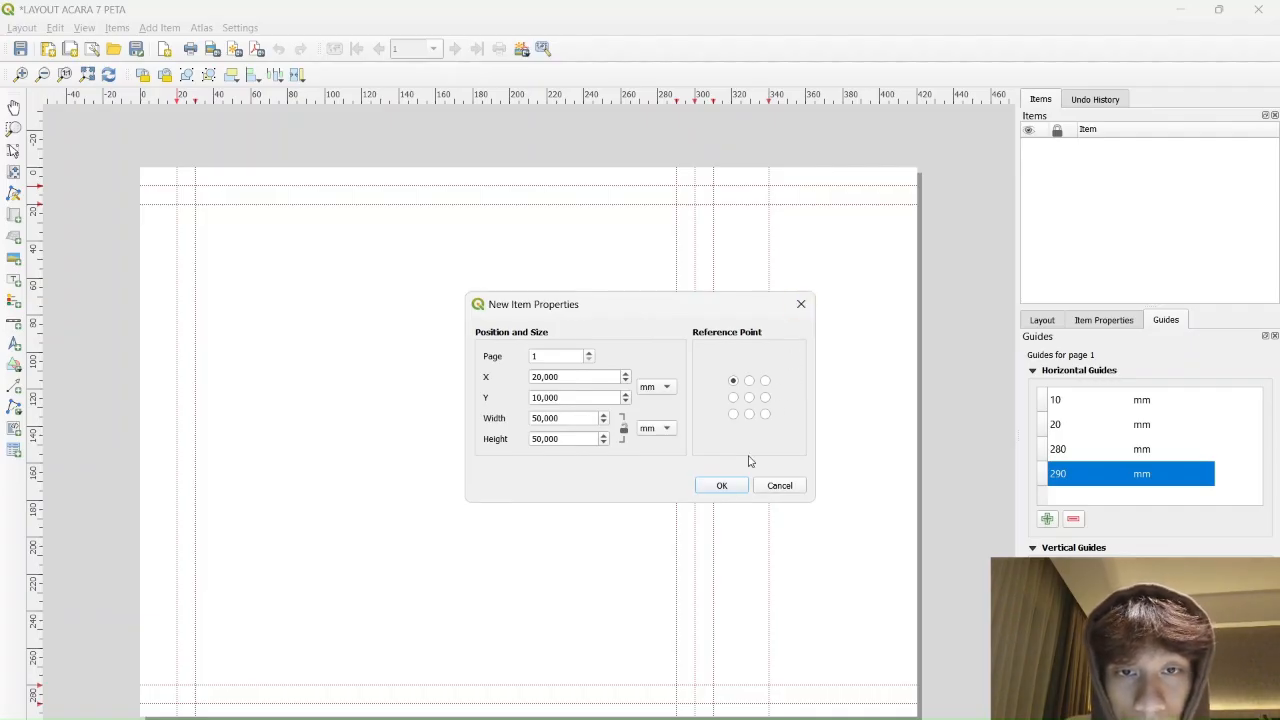
left_click(722, 486)
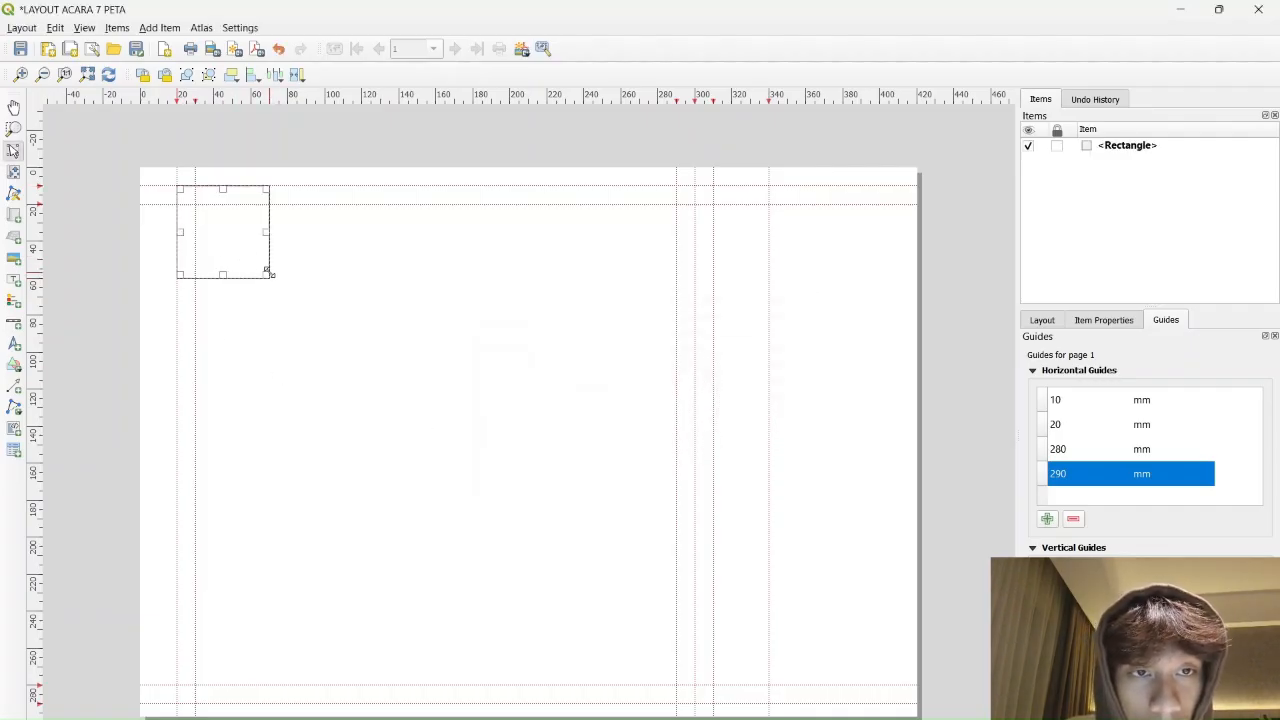
left_click_drag(266, 272, 691, 700)
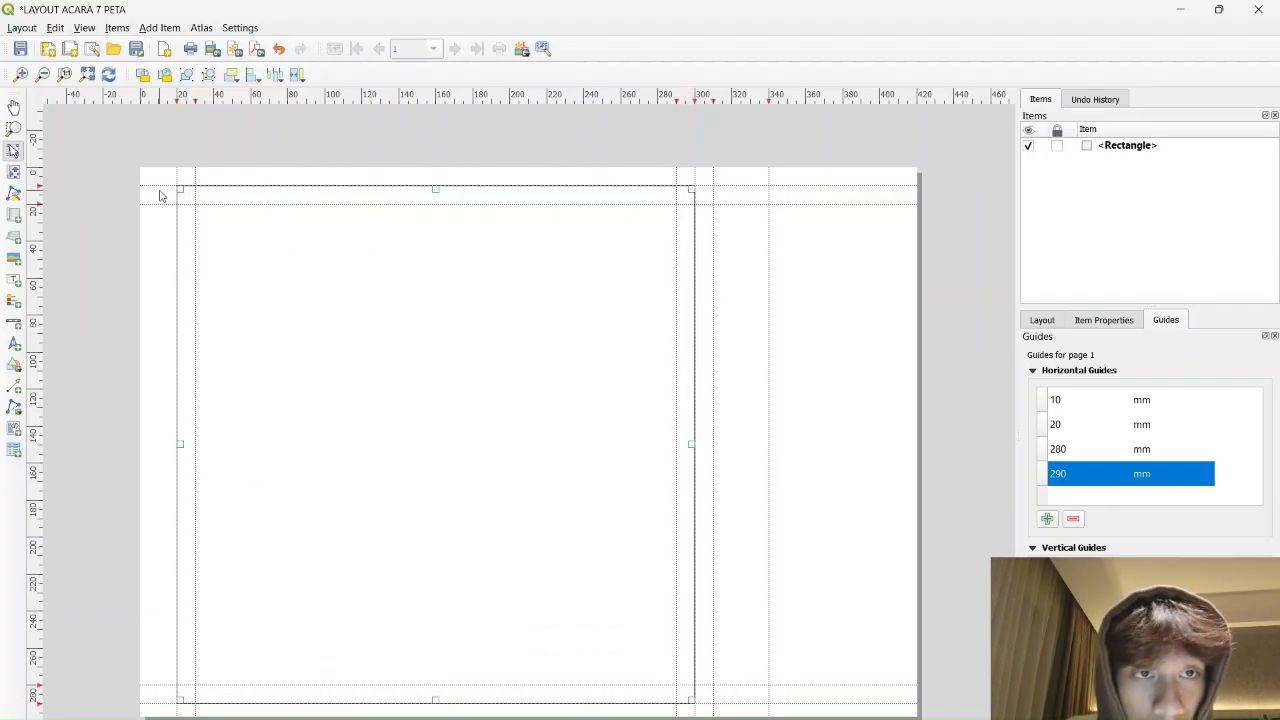
Draw a second, inner rectangle along the inner guides
left_click(14, 365)
left_click(78, 362)
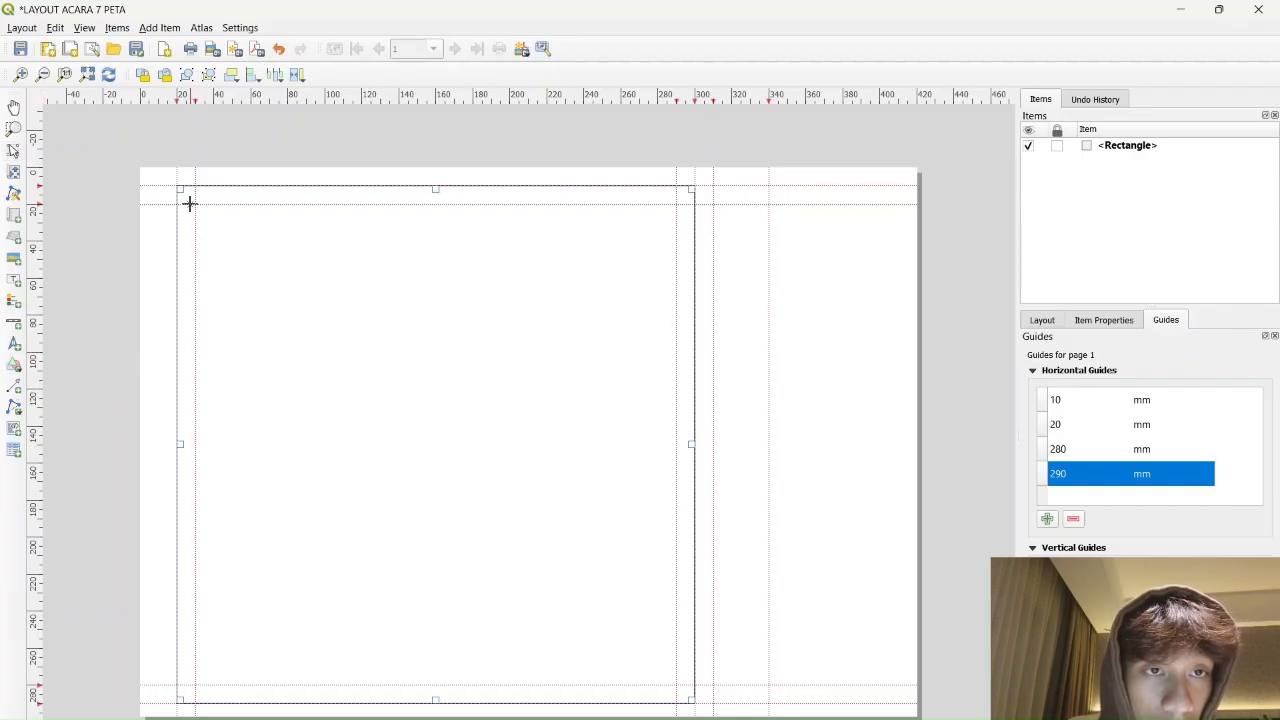
left_click_drag(195, 204, 675, 686)
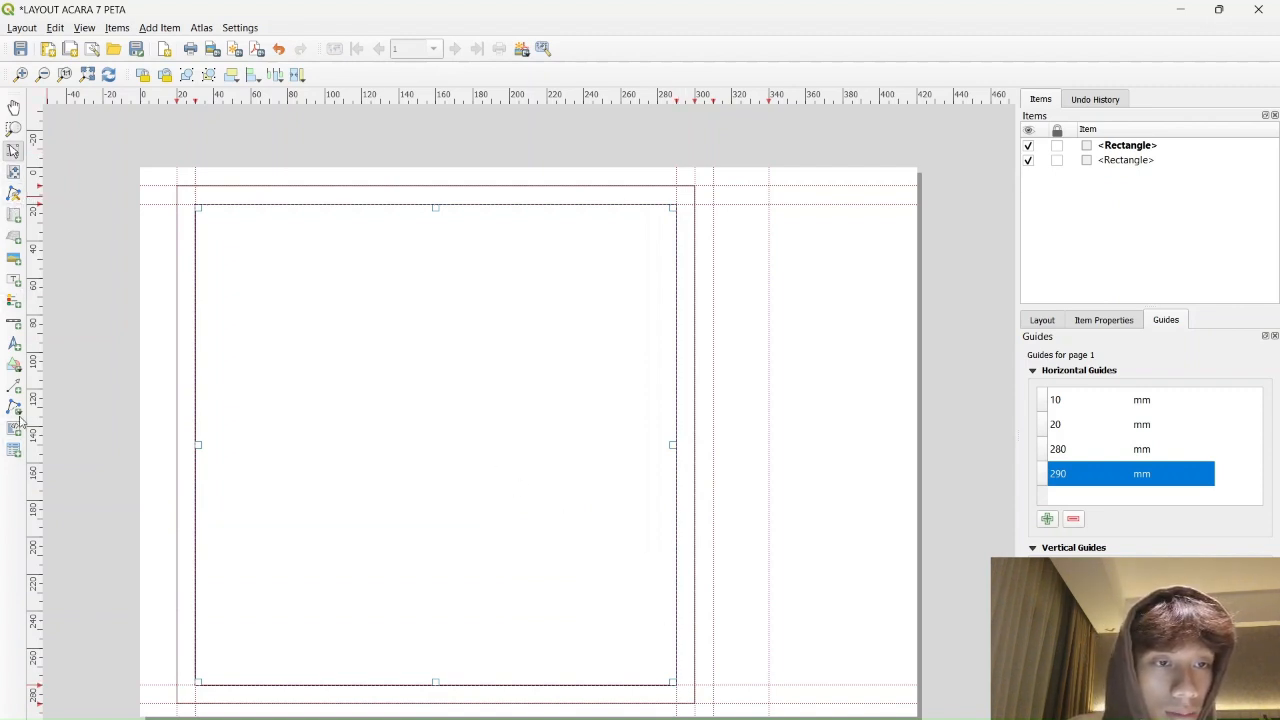
left_click(14, 365)
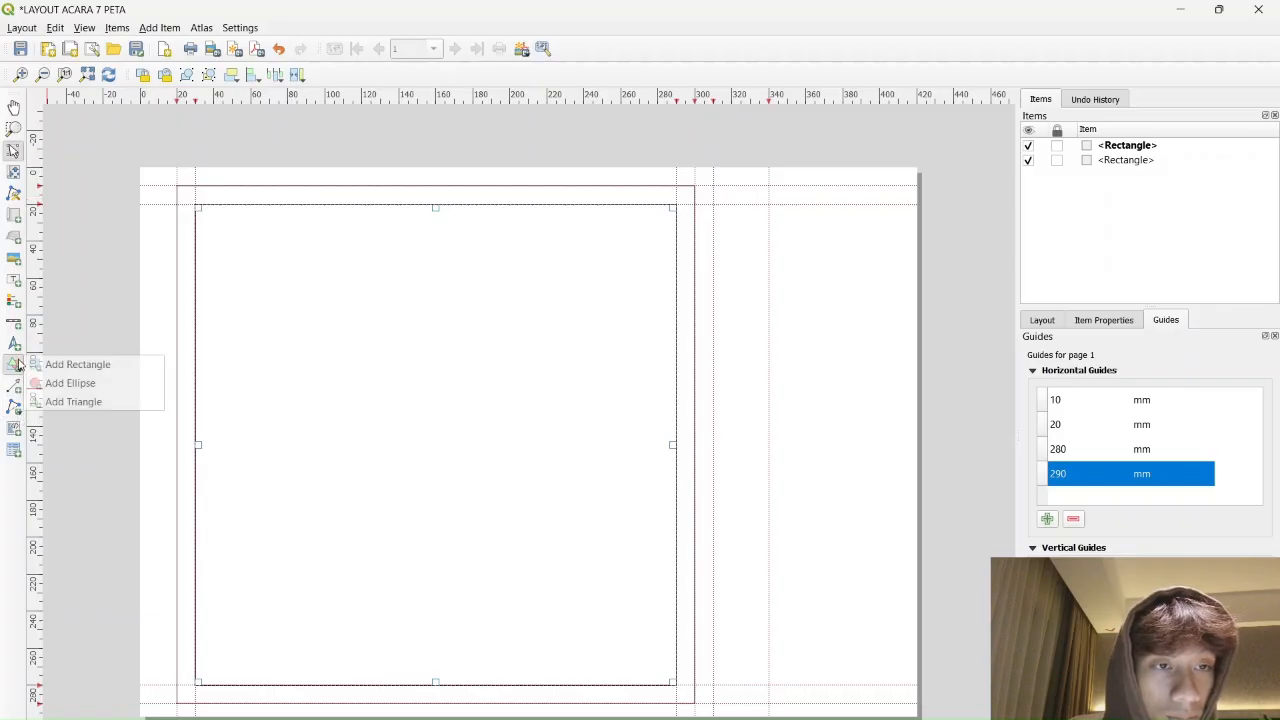
left_click(80, 364)
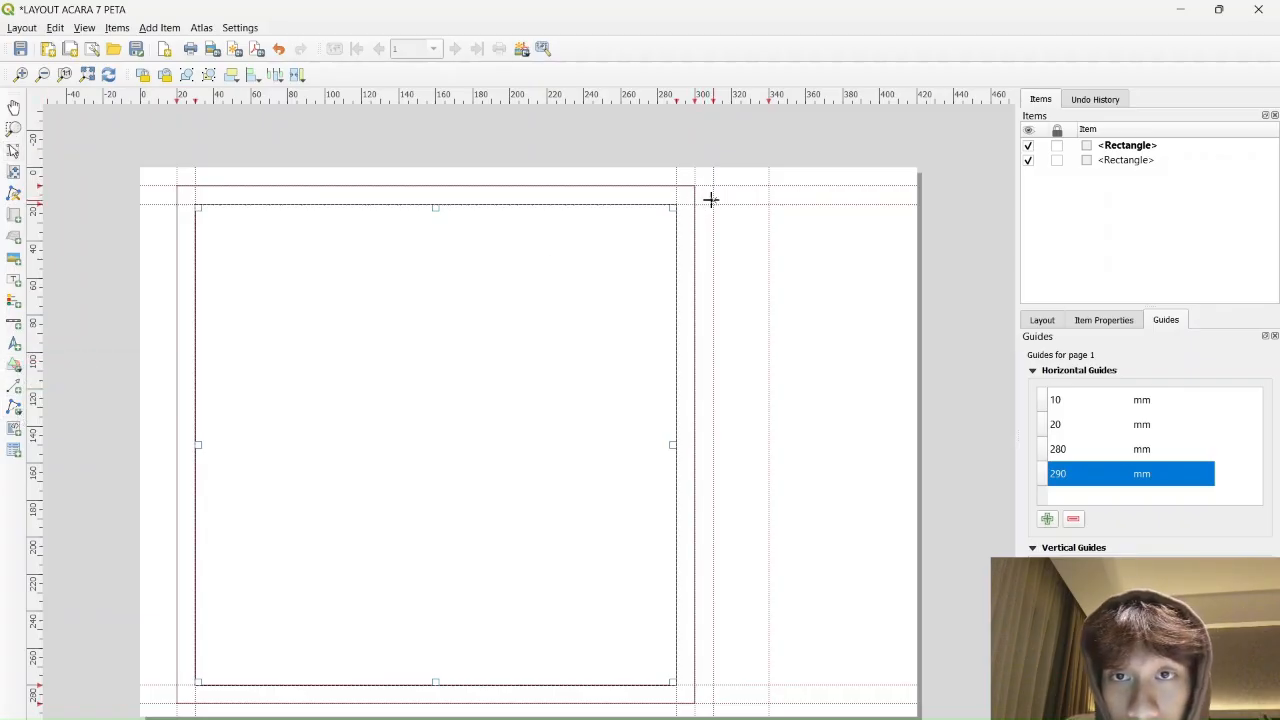
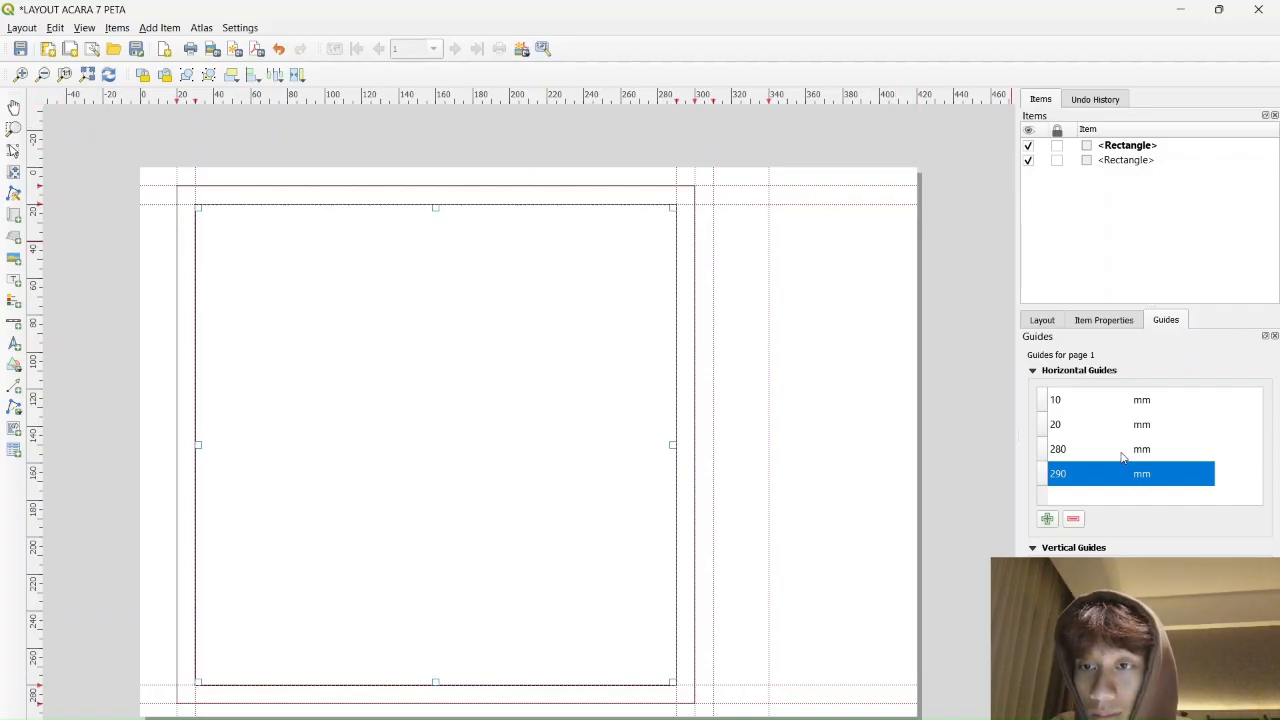
Add a horizontal guide at 410 mm, then delete it again
left_click(1048, 519)
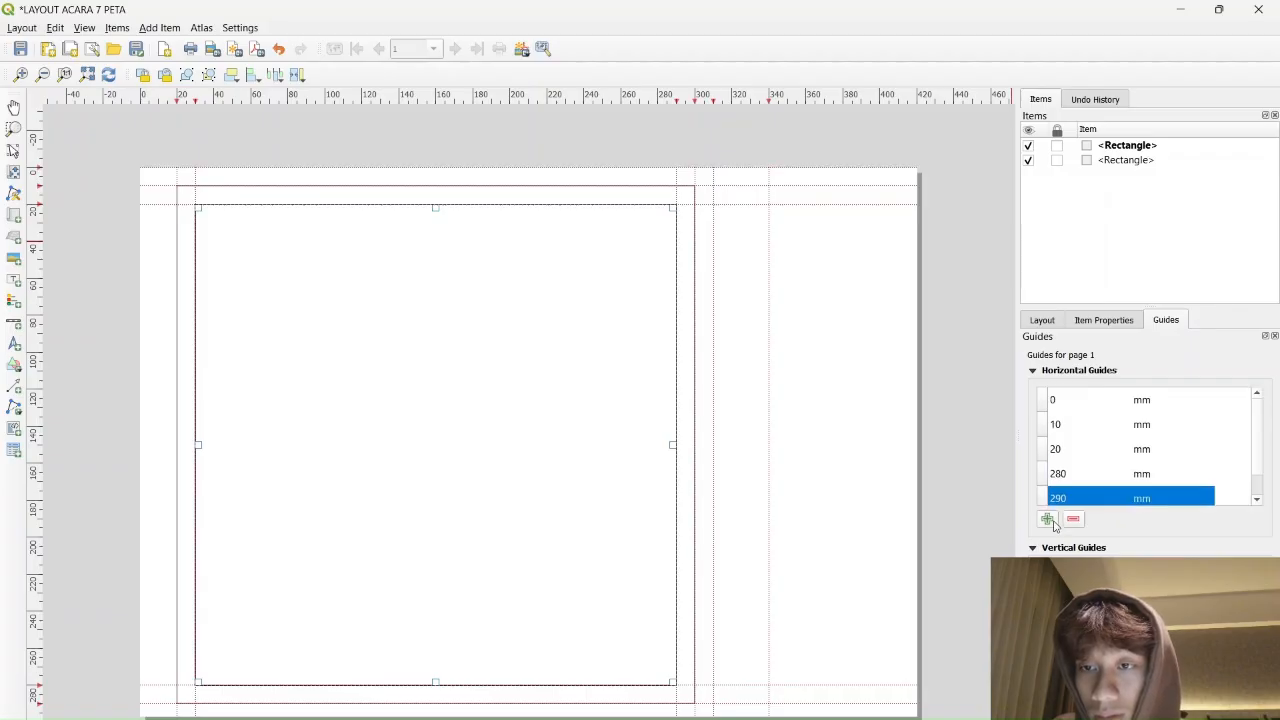
double_click(1077, 400)
type("410")
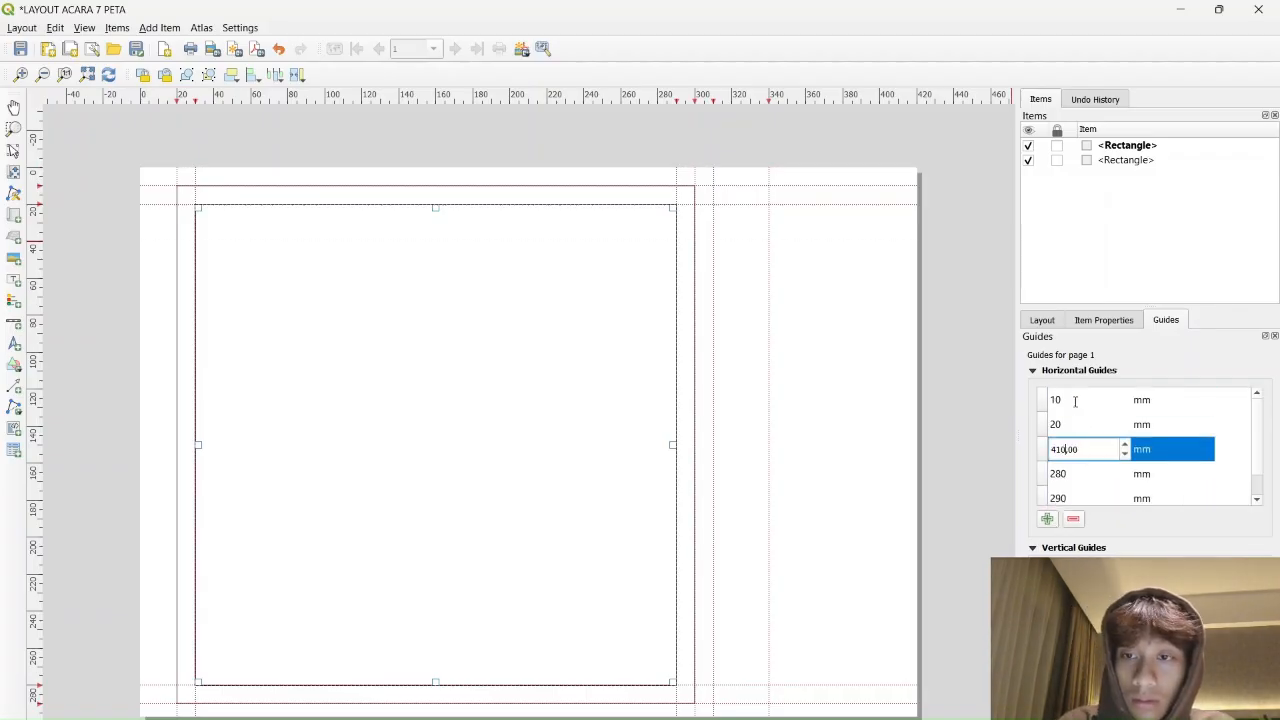
key("Return")
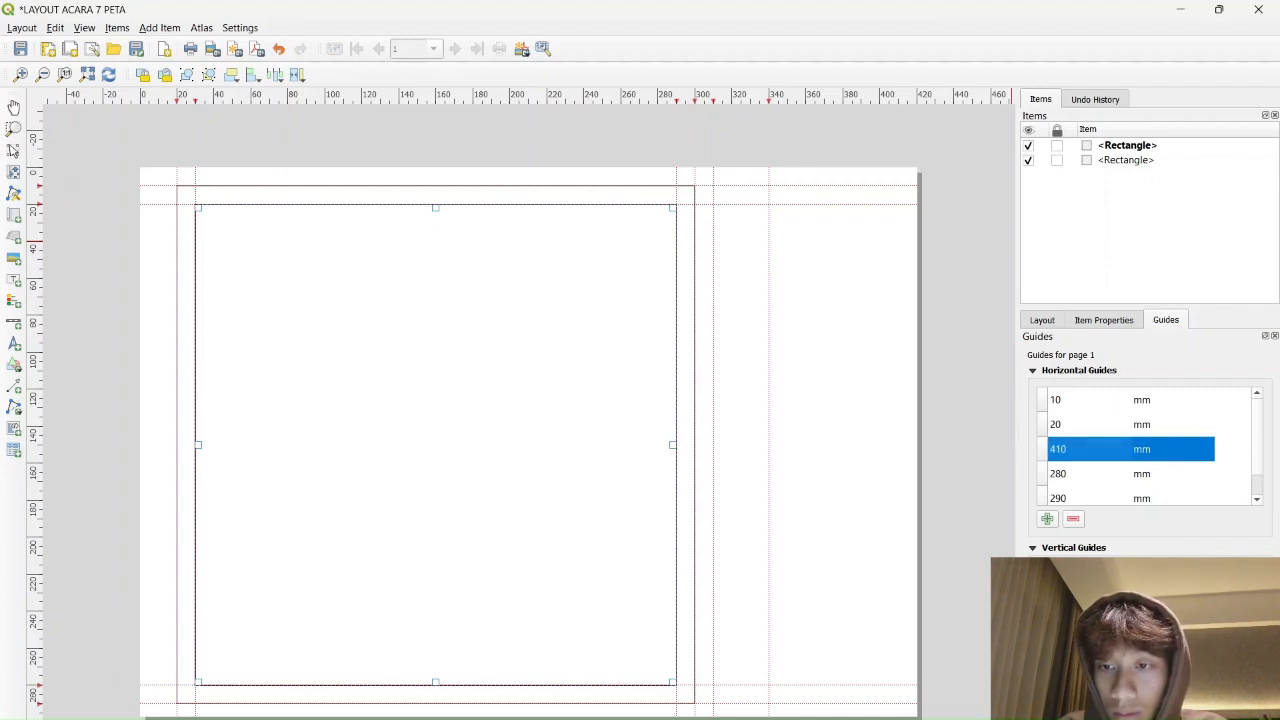
left_click(1078, 522)
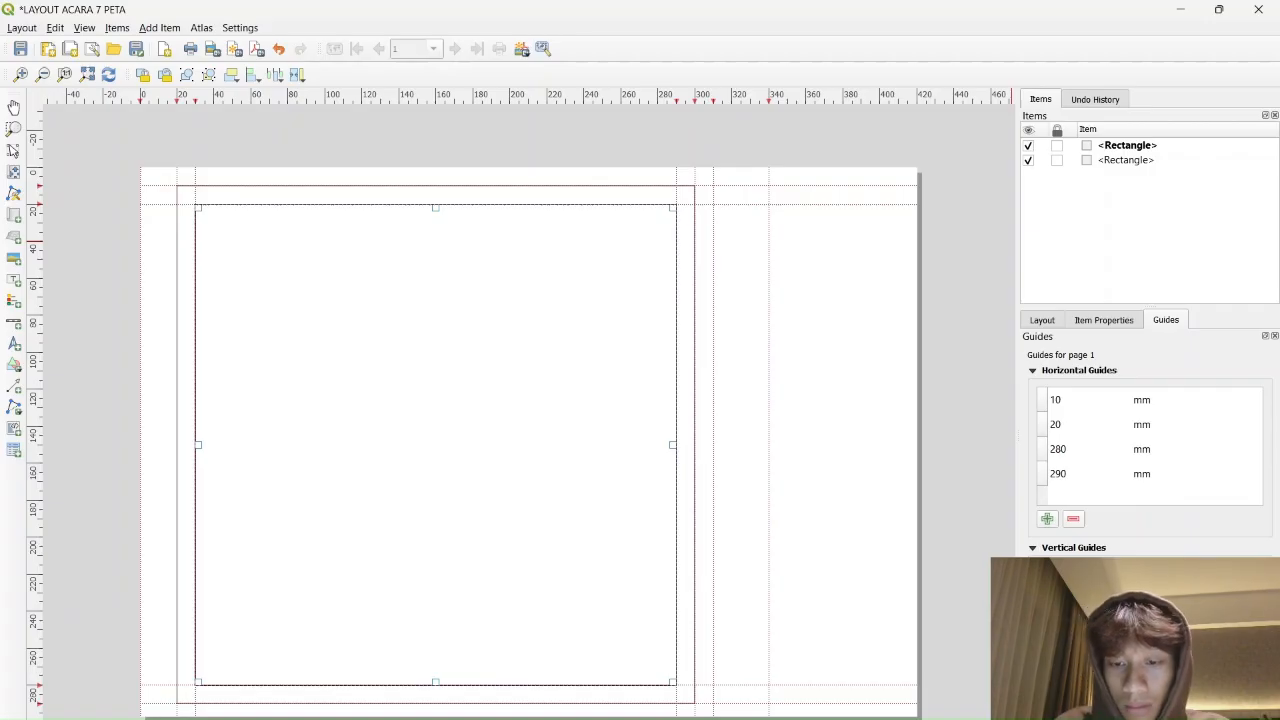
Draw a rectangle across the right-hand page column between the guides
left_click(953, 428)
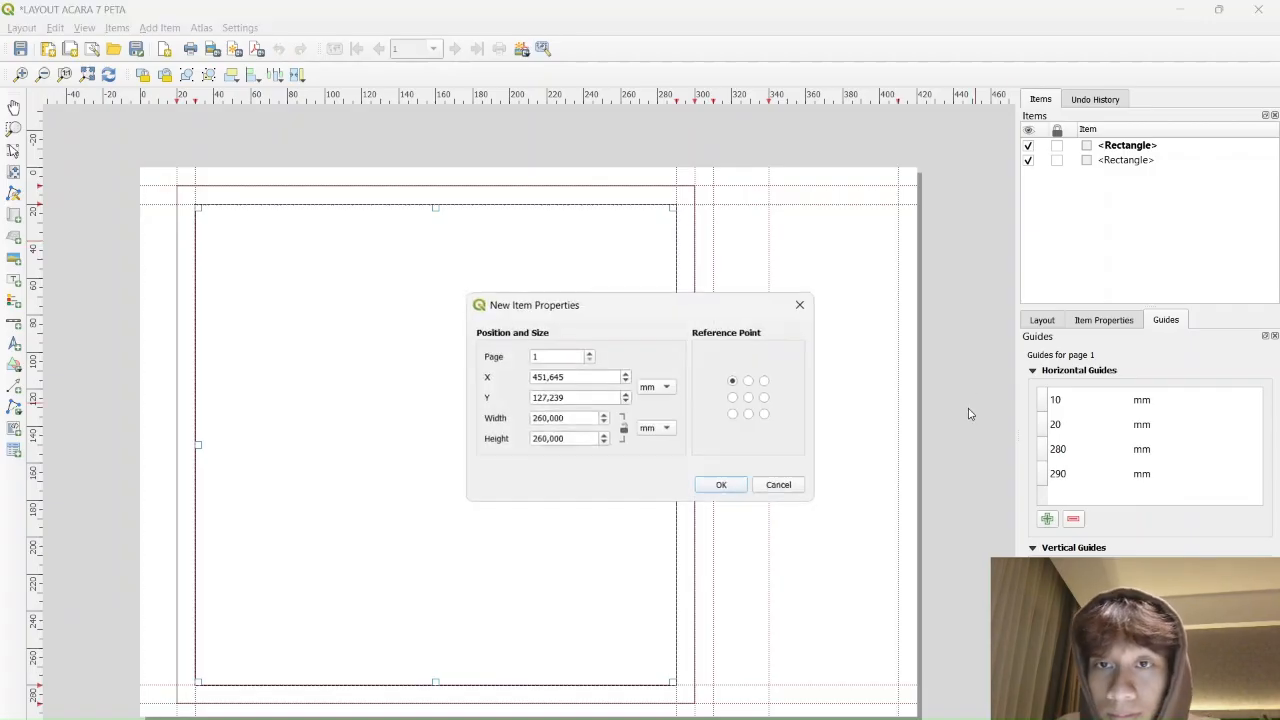
left_click(806, 303)
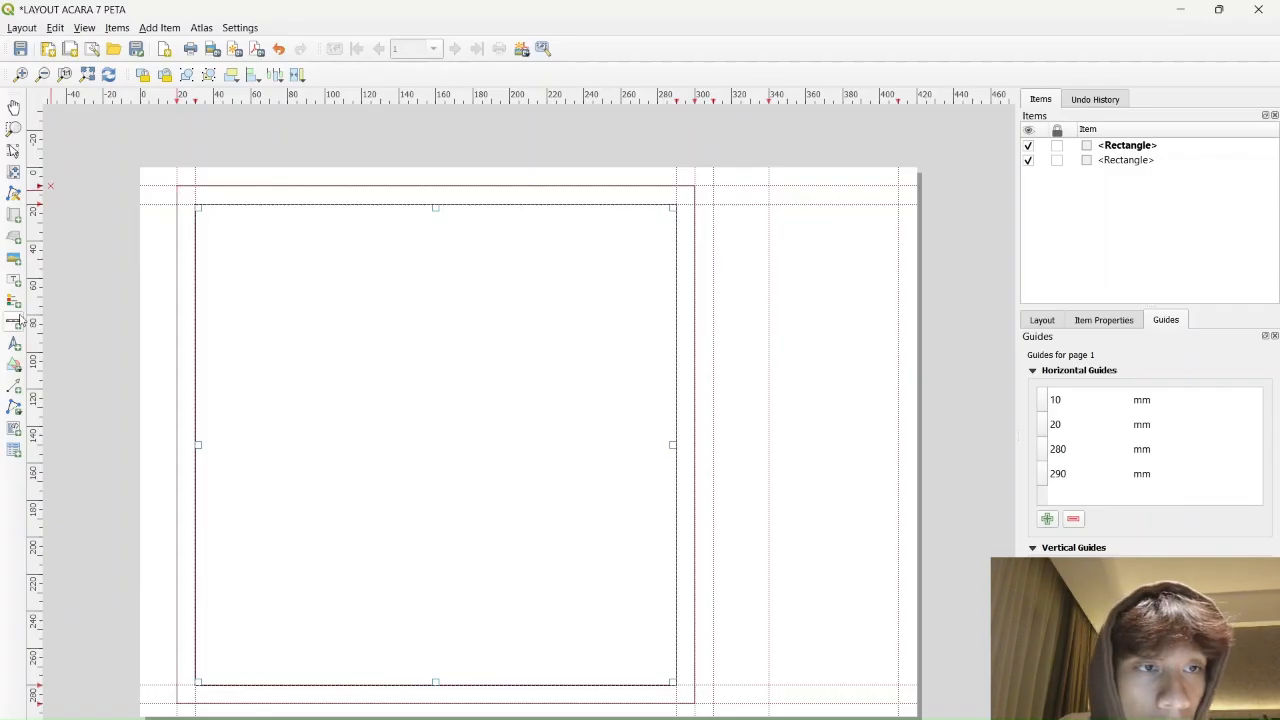
left_click(17, 393)
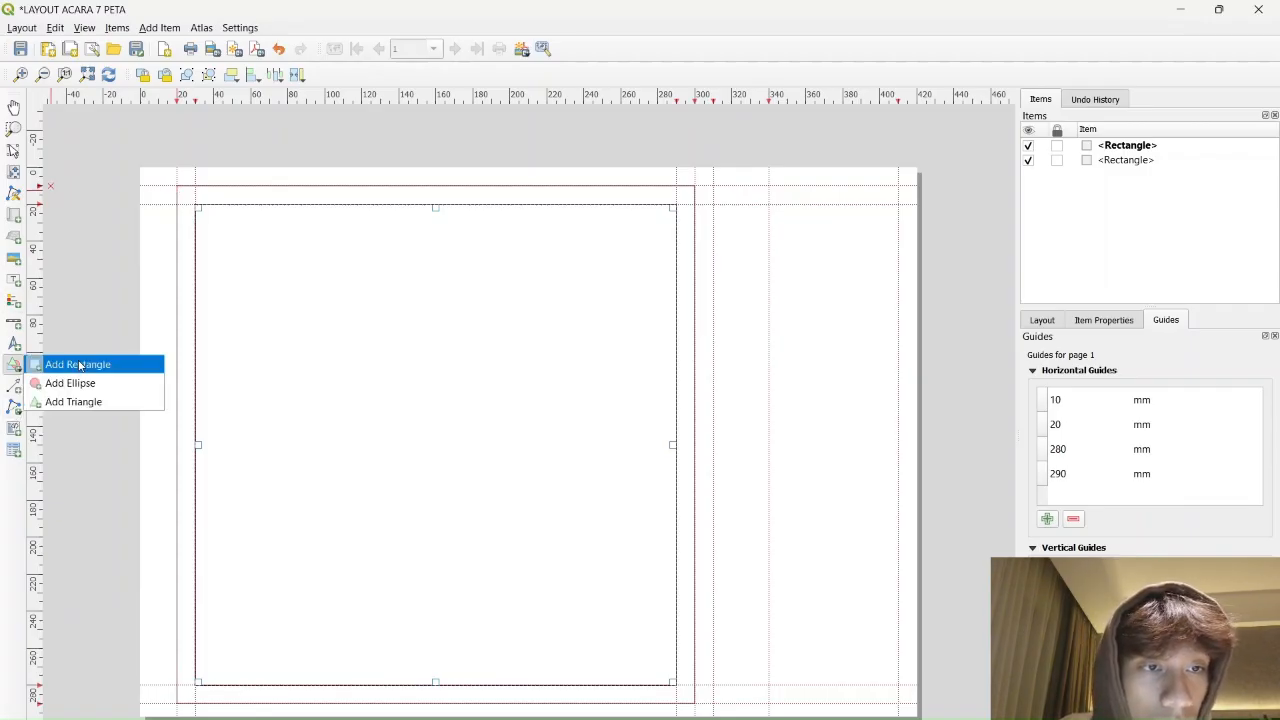
left_click(89, 360)
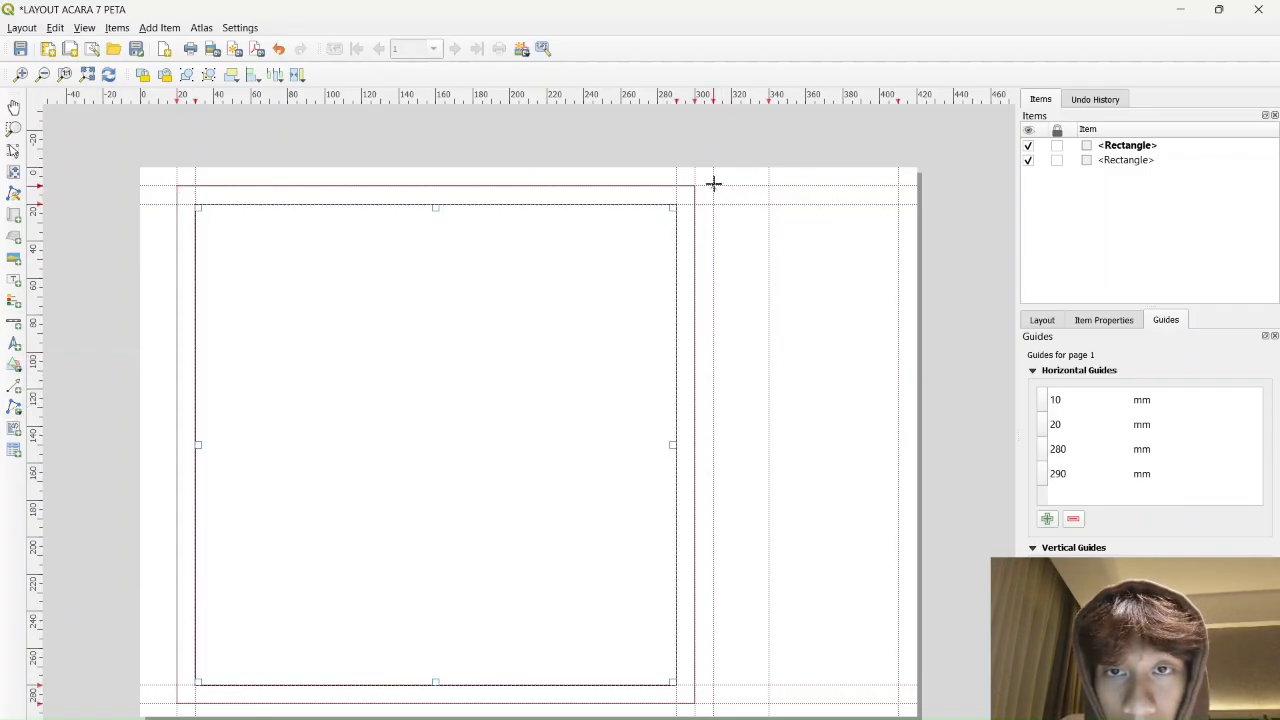
left_click_drag(713, 186, 897, 704)
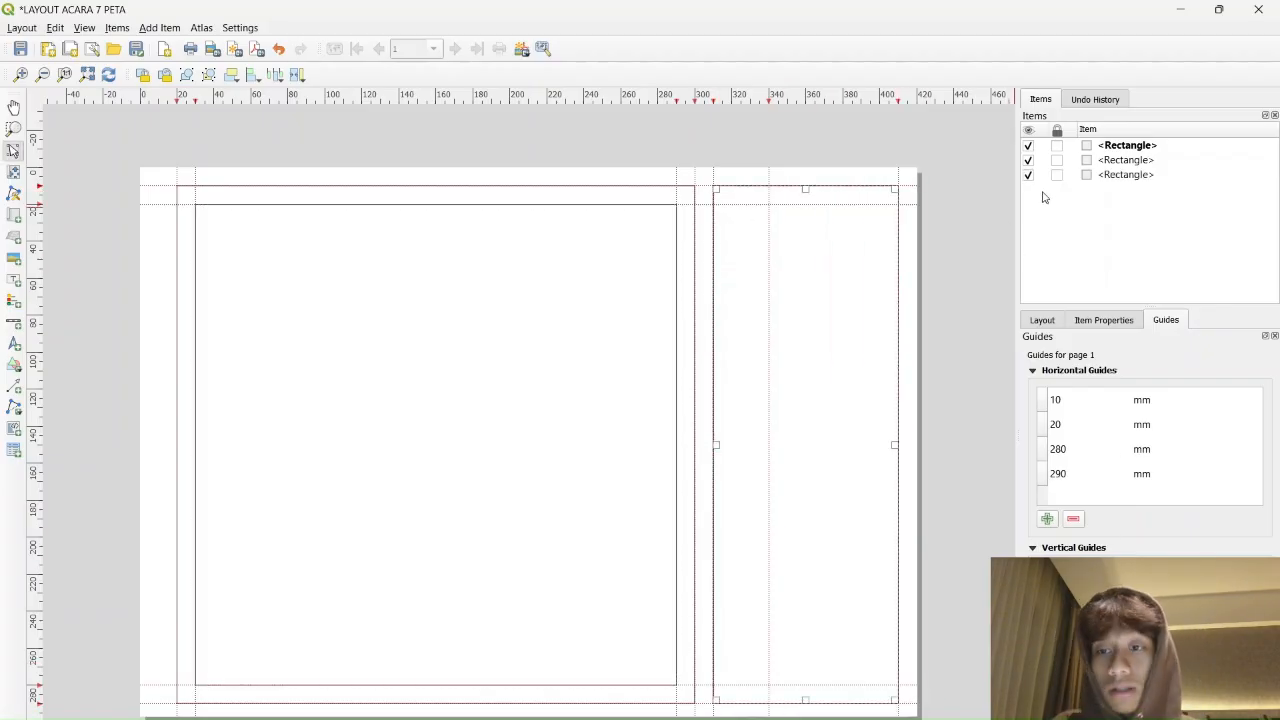
left_click(1047, 322)
Select the newest rectangle and look through its item properties and style options
left_click(1108, 322)
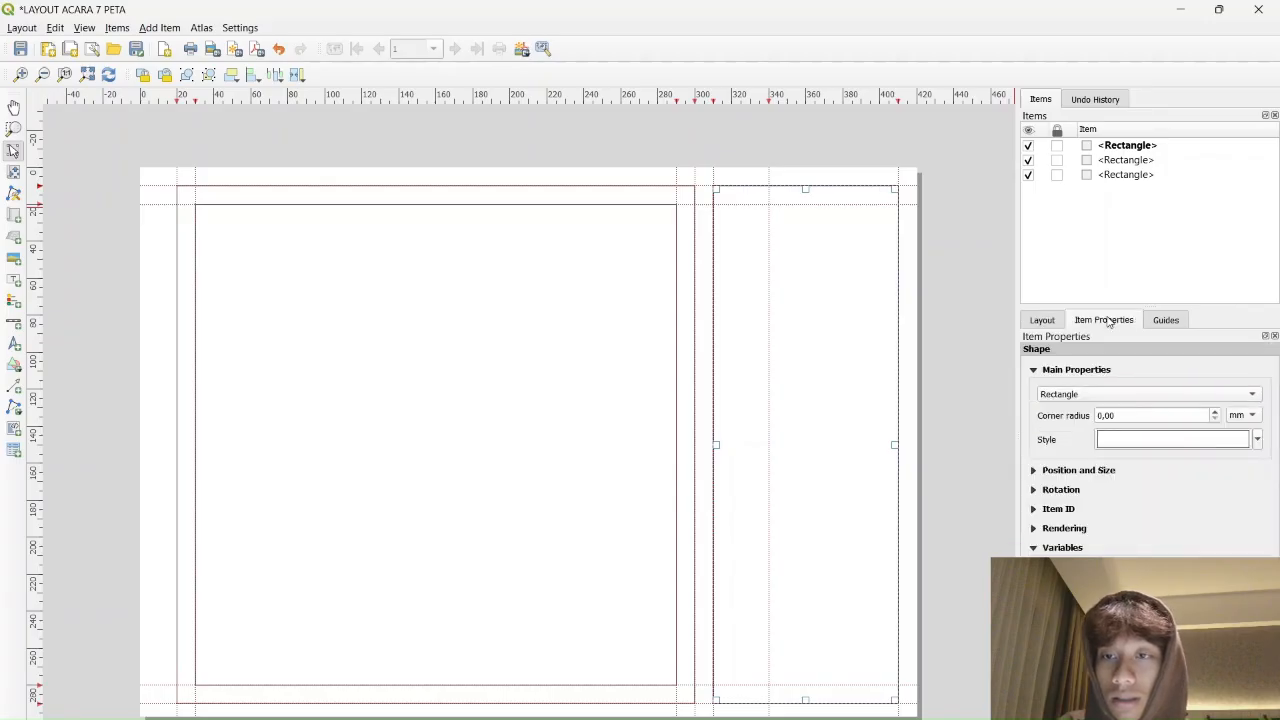
left_click(1110, 148)
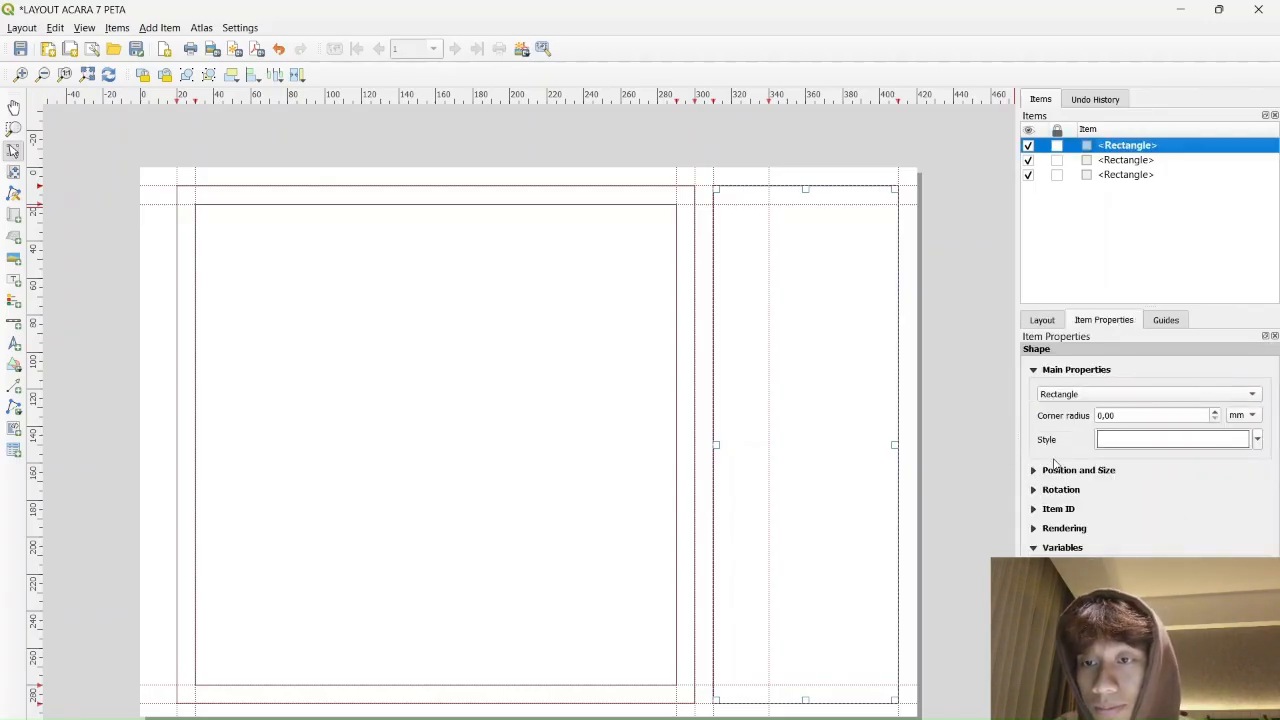
left_click(1257, 440)
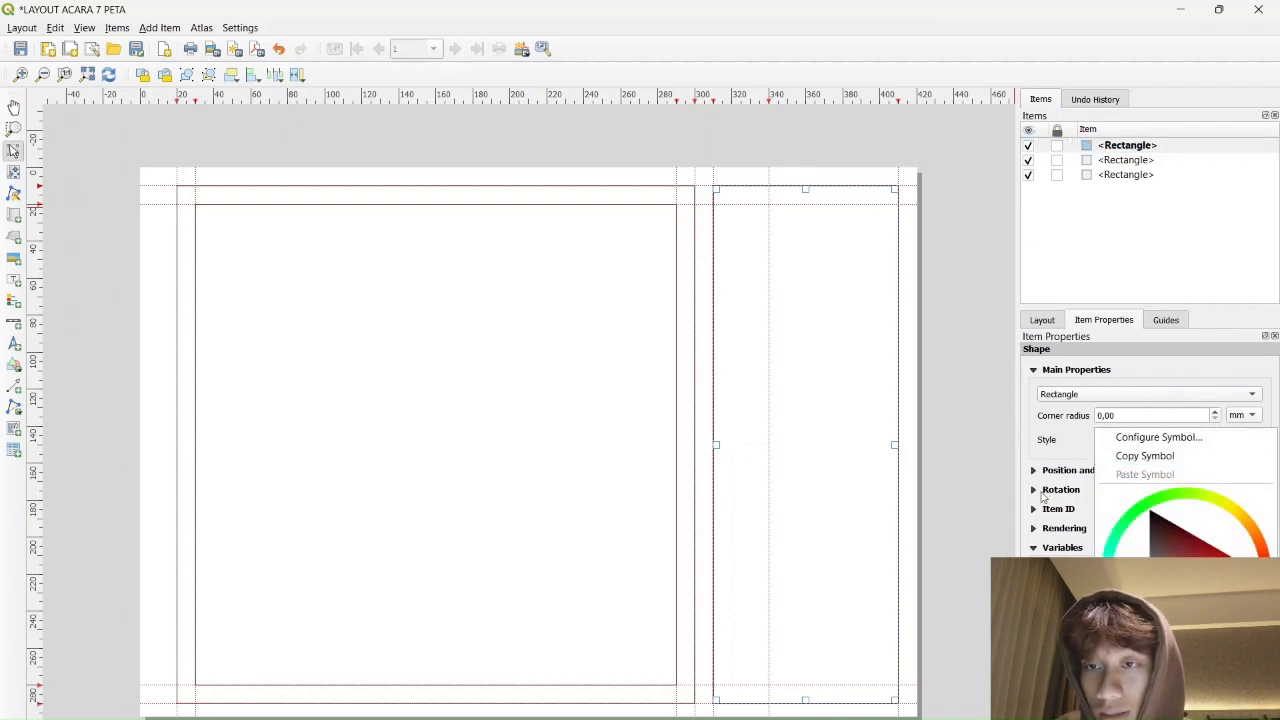
left_click(1001, 428)
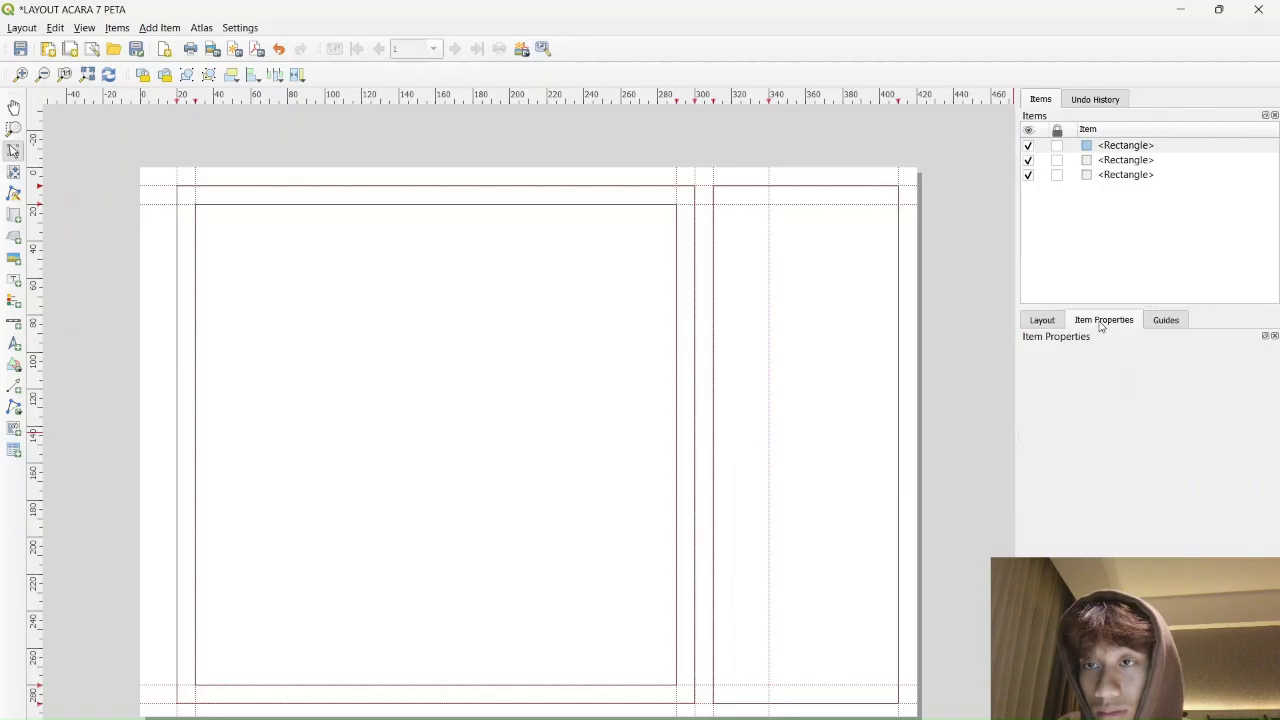
left_click(1137, 147)
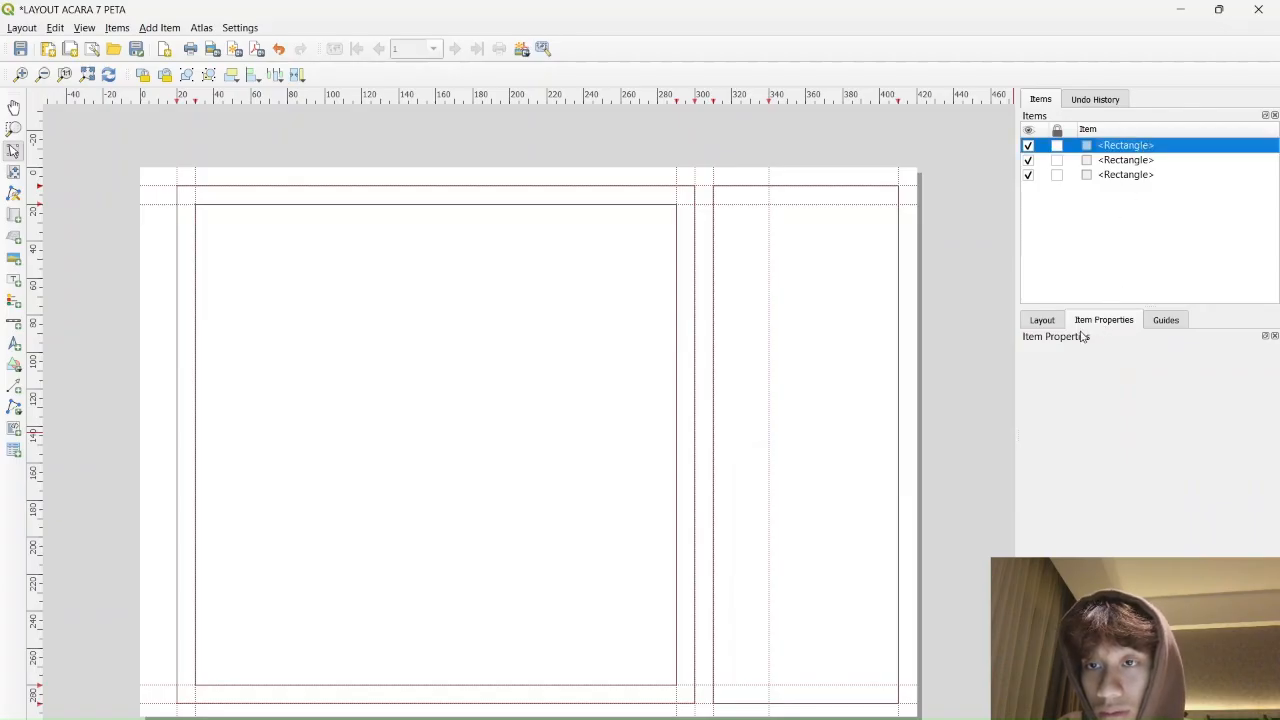
left_click(1042, 320)
left_click(1108, 321)
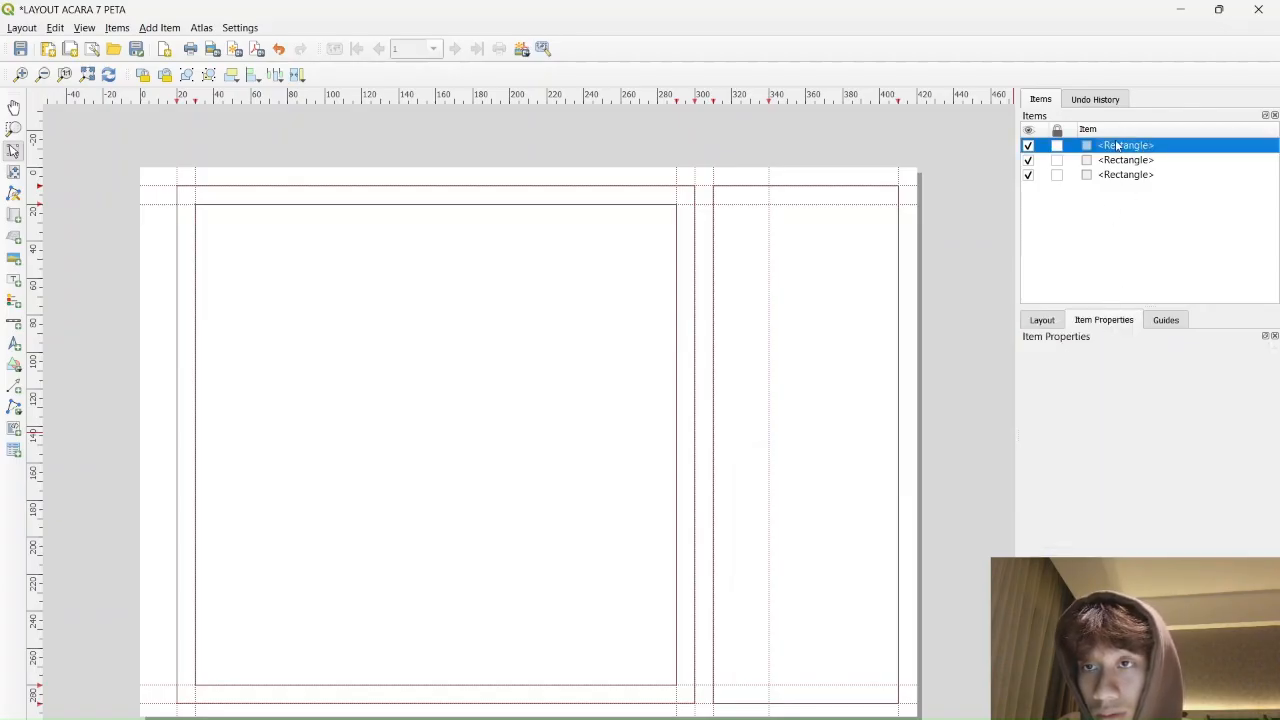
double_click(1117, 146)
double_click(1088, 149)
Compare the three rectangles and expand and collapse their property sections, keeping the rectangle shape
left_click(1122, 165)
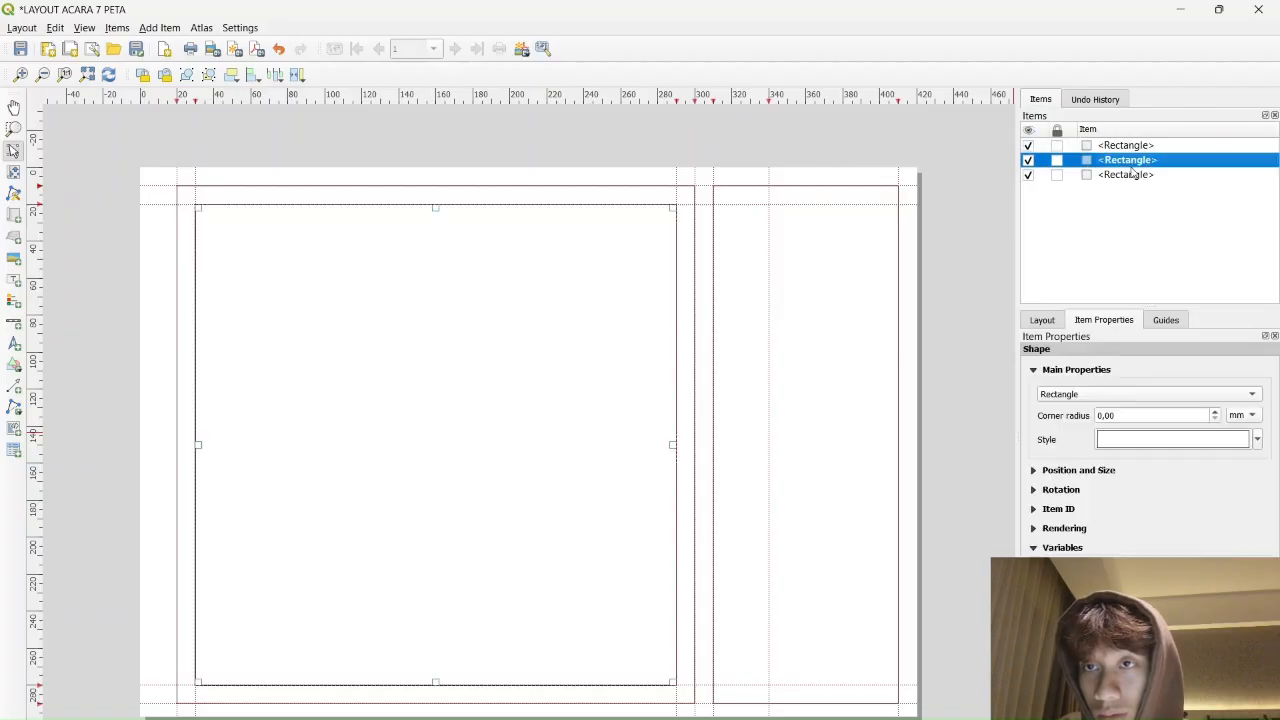
left_click(1134, 175)
left_click(1141, 146)
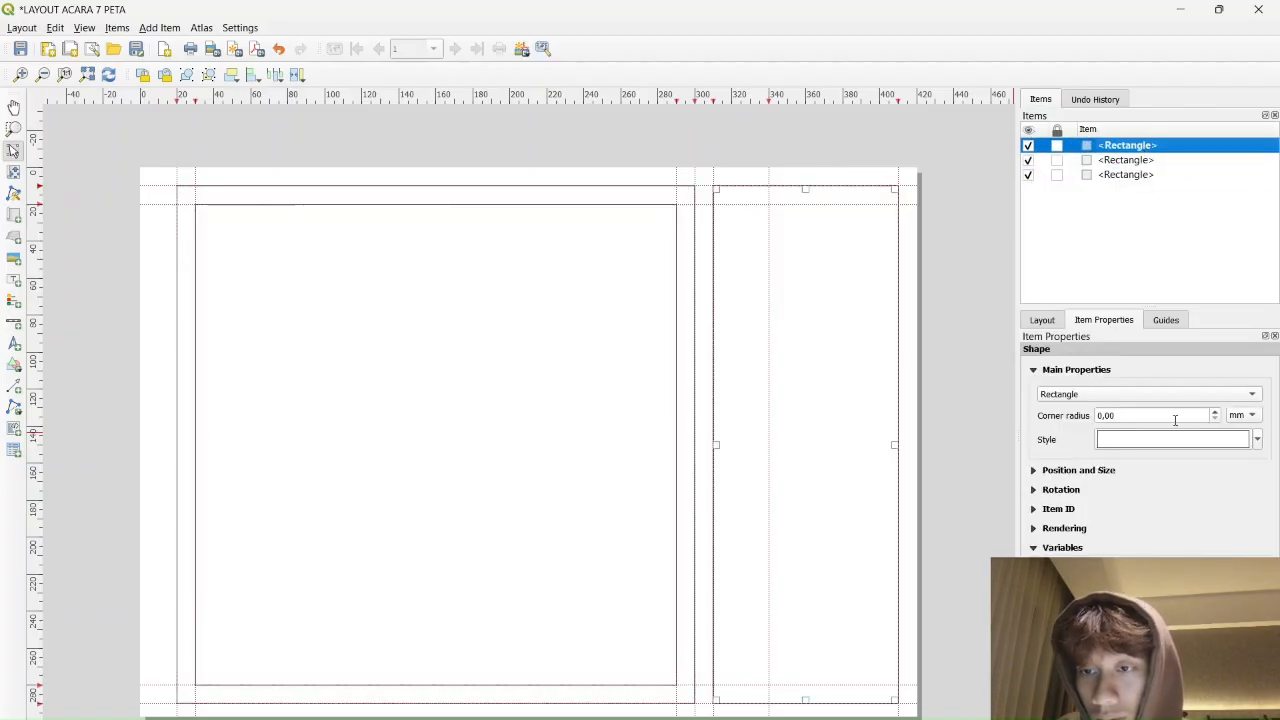
left_click(1037, 511)
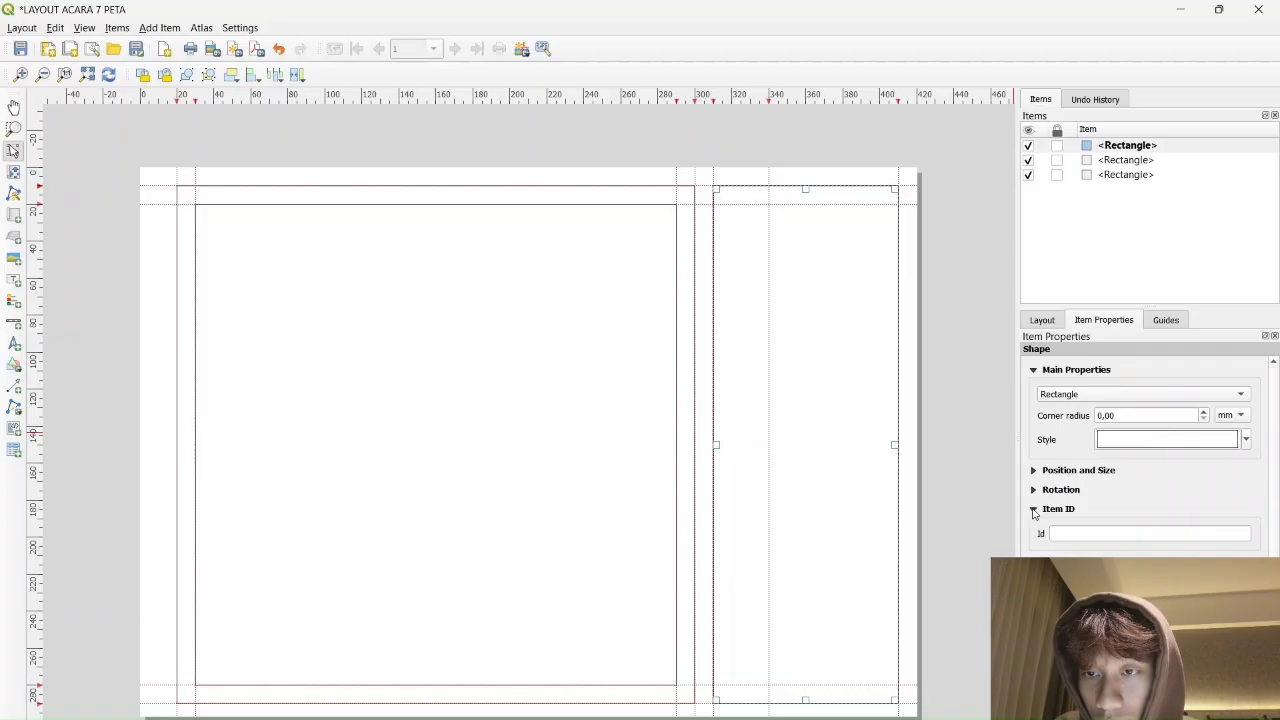
left_click(1034, 510)
left_click(1034, 489)
left_click(1034, 489)
left_click(1033, 471)
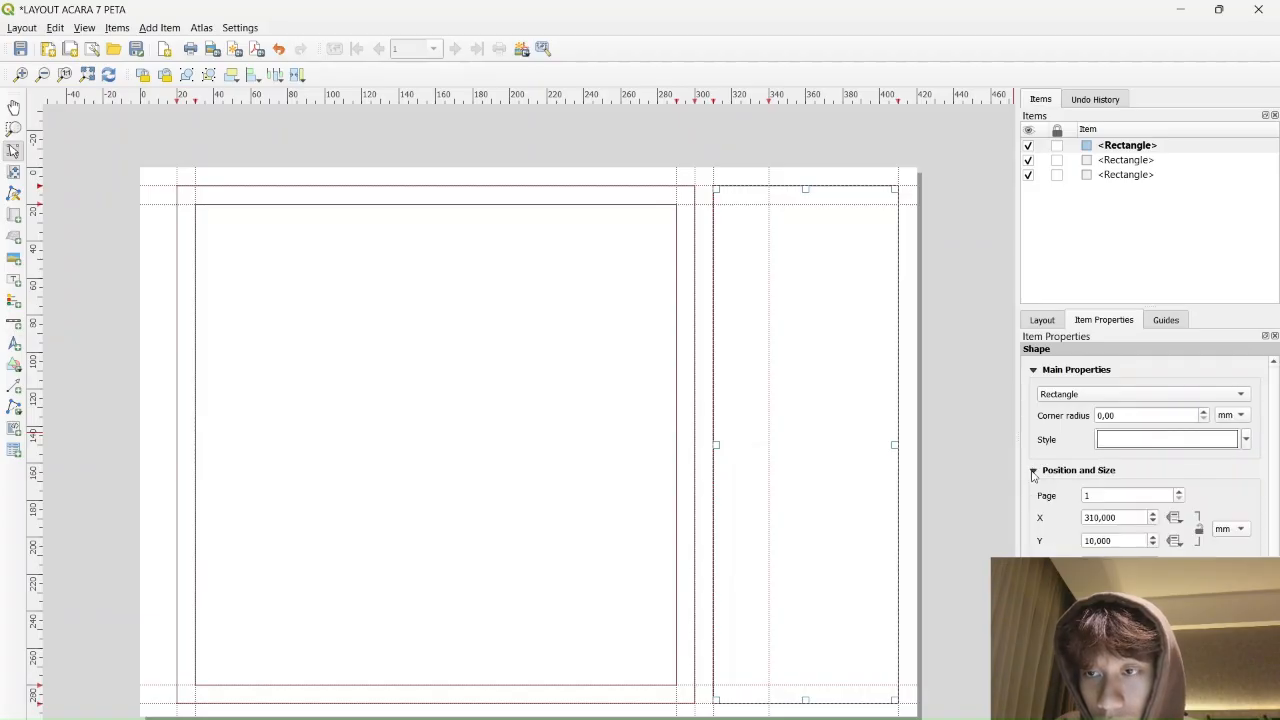
left_click(1033, 472)
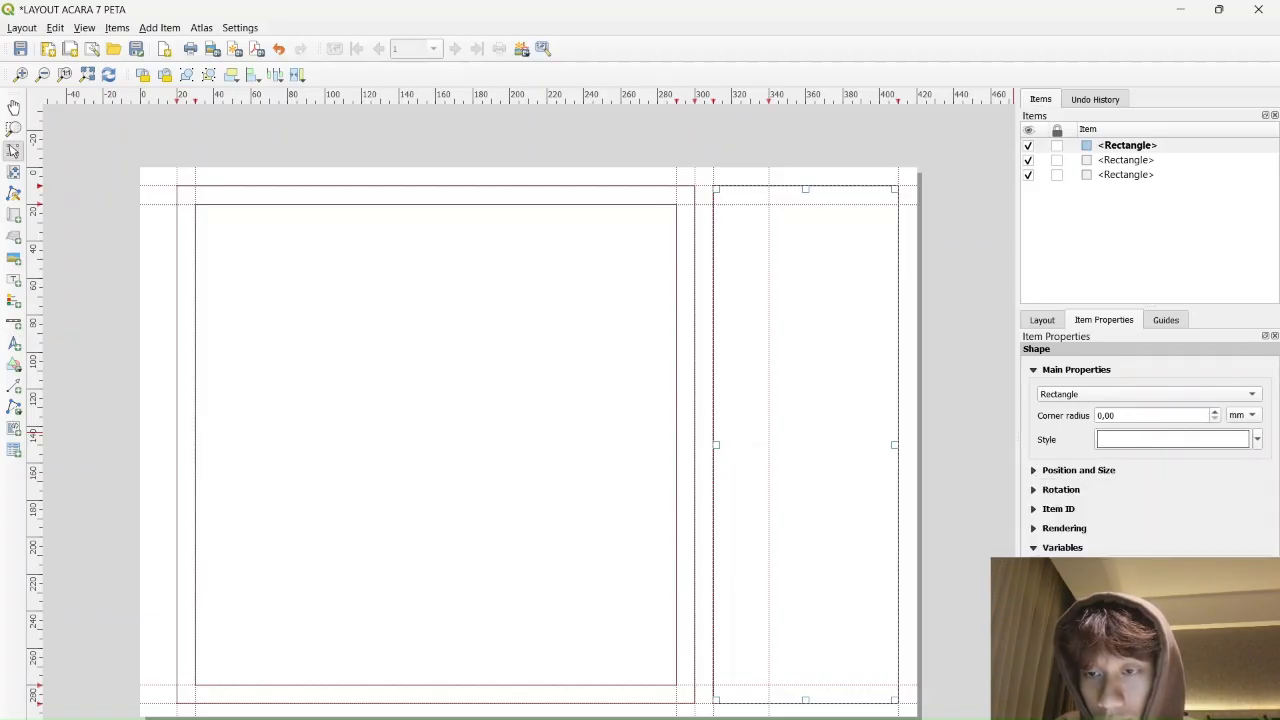
left_click(1034, 547)
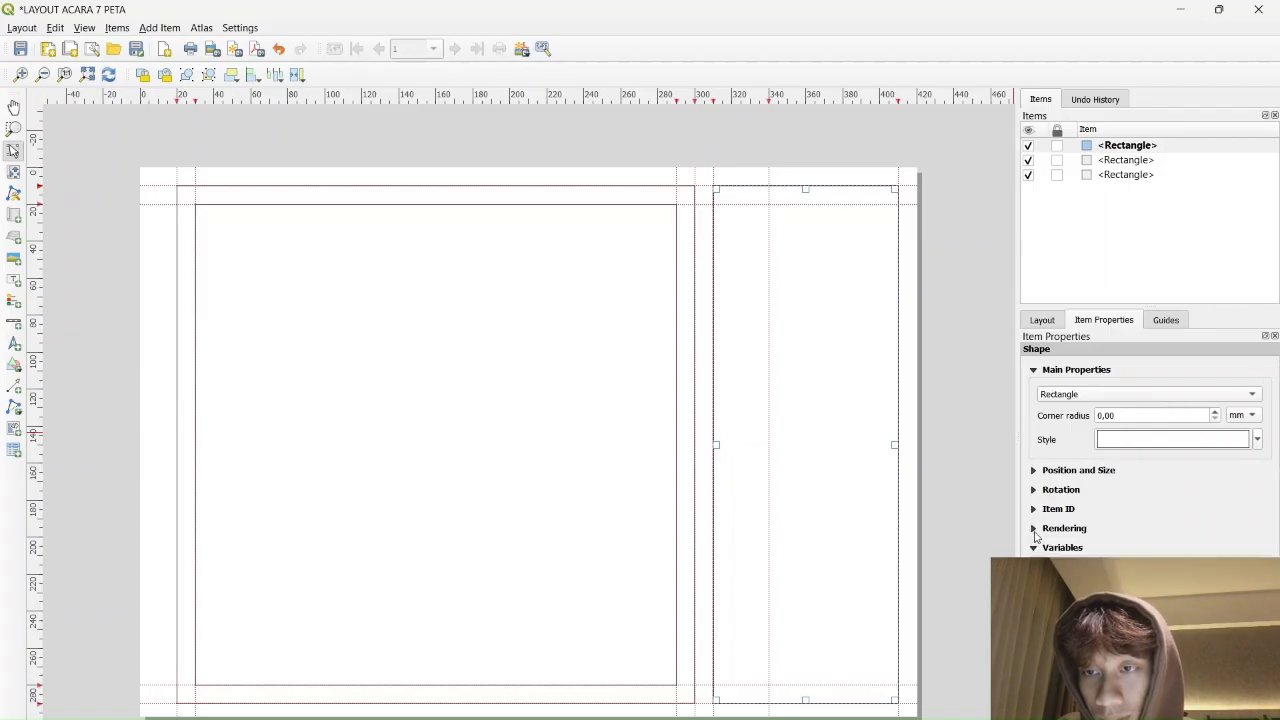
left_click(1227, 397)
left_click(1227, 397)
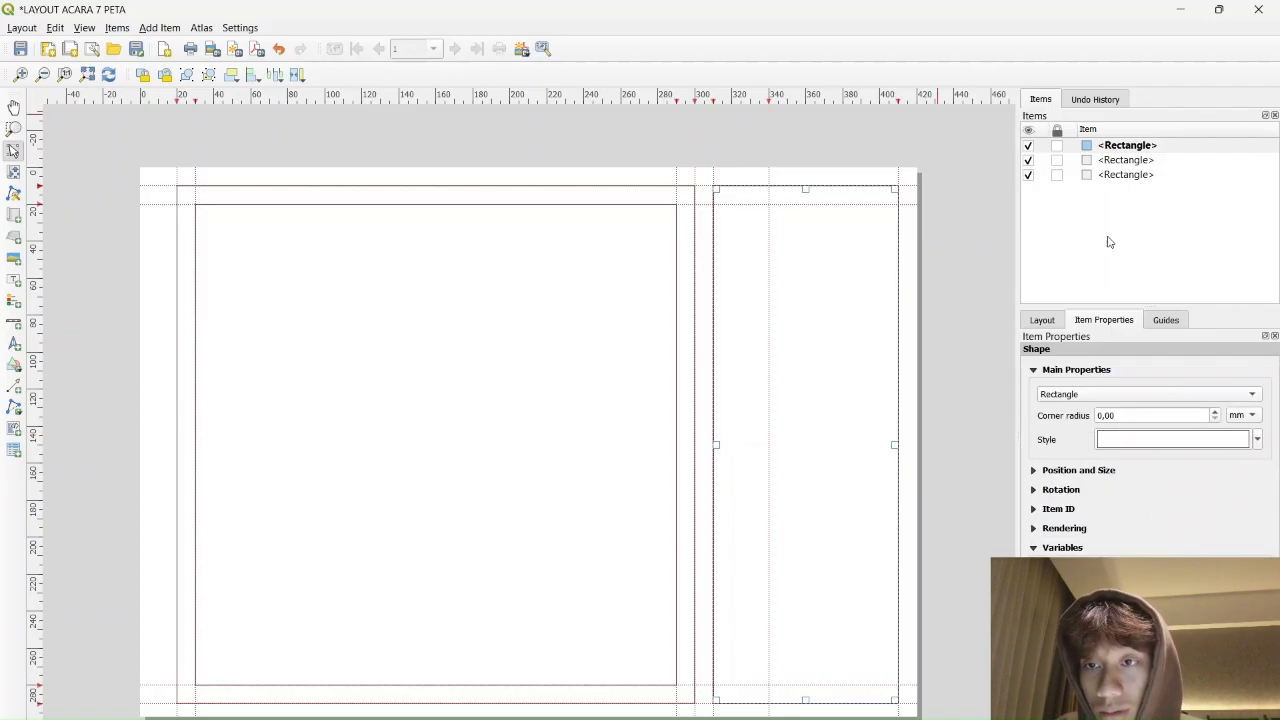
Thicken the Simple fill outlines of the right-column and map-frame rectangles
right_click(1165, 145)
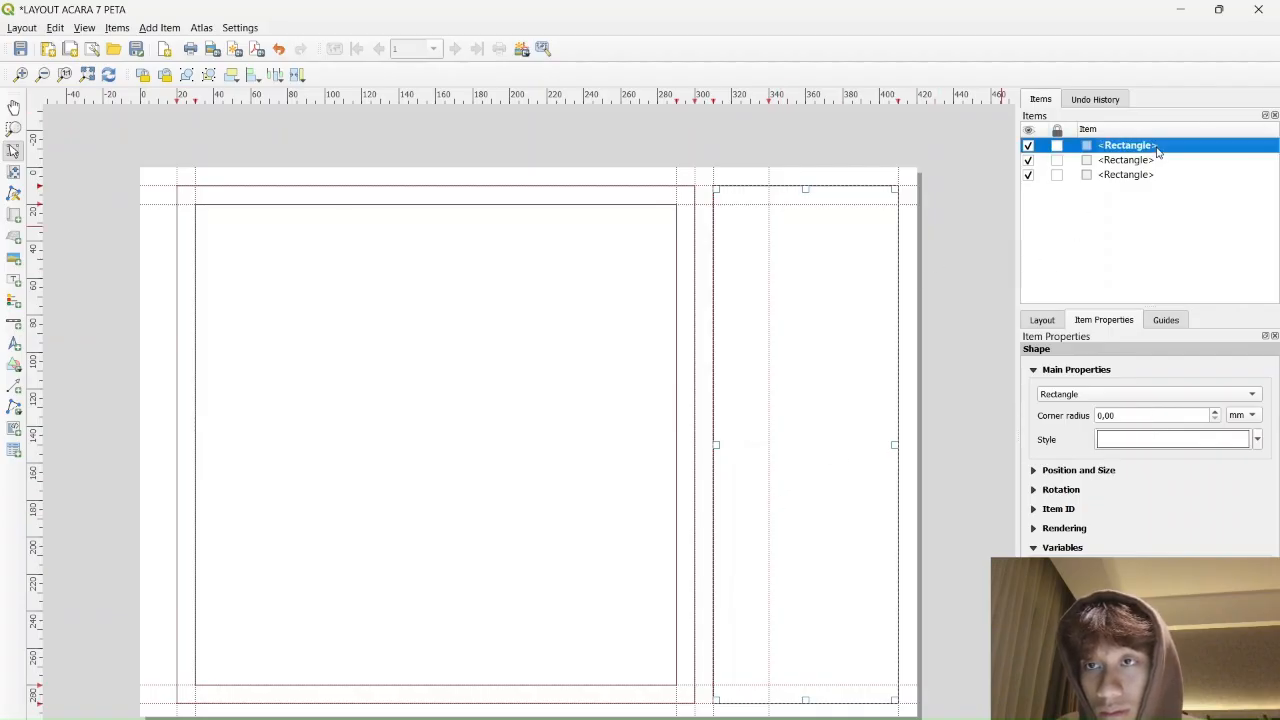
left_click(1214, 181)
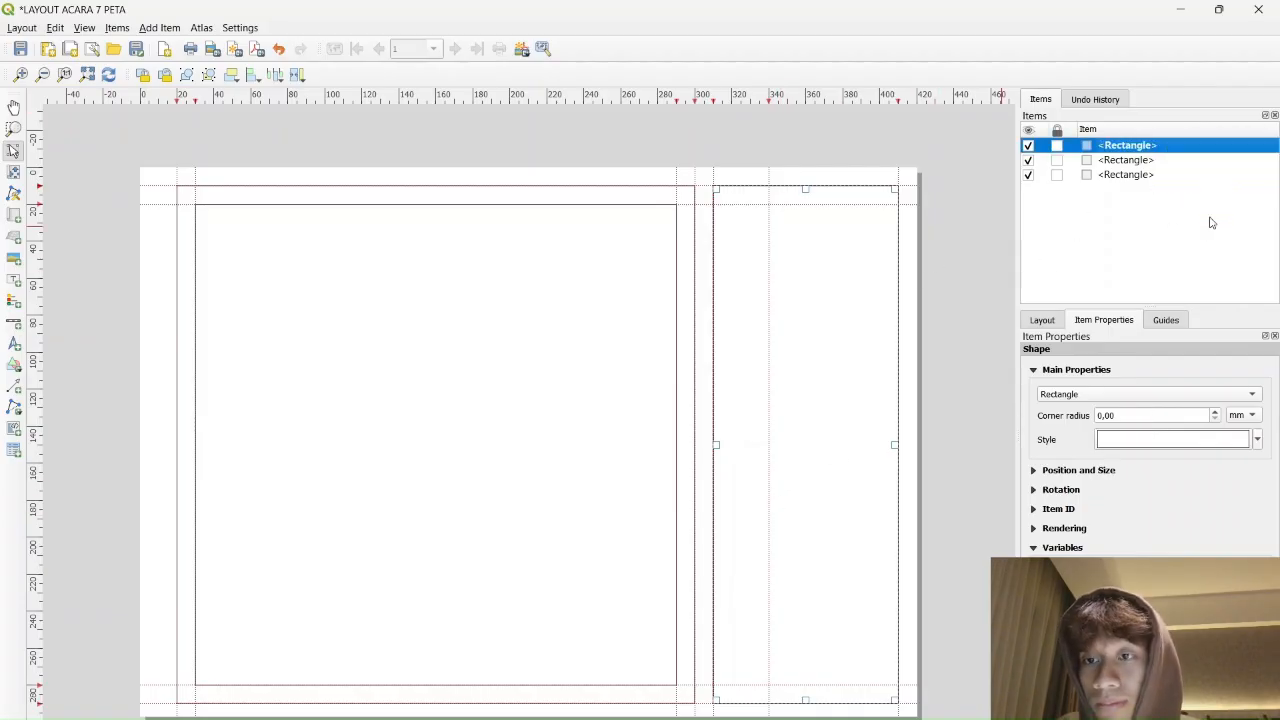
left_click(1227, 445)
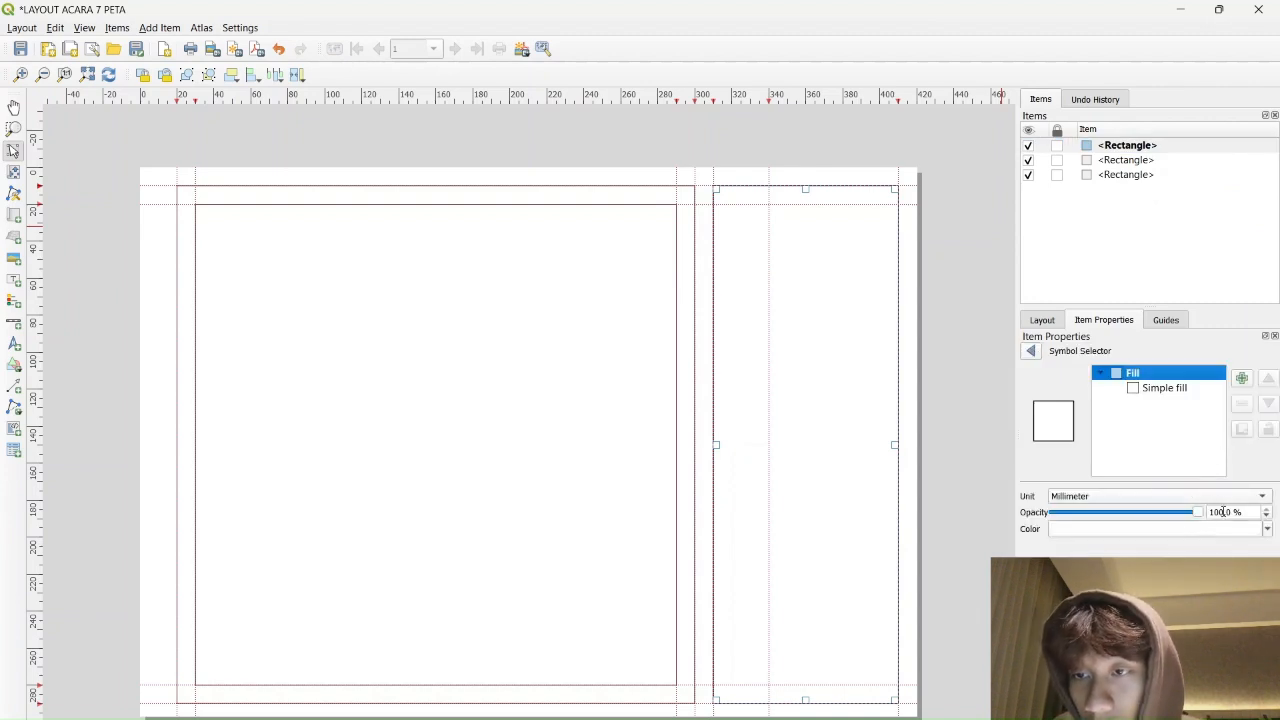
left_click(1180, 390)
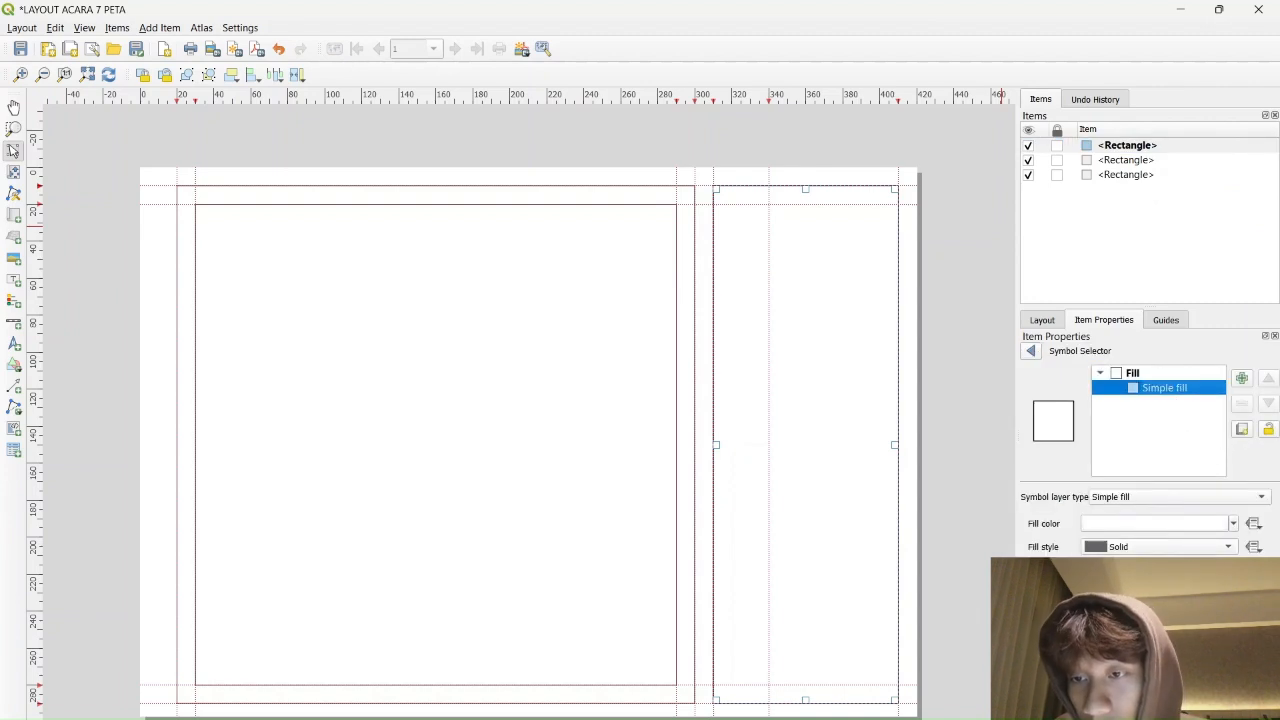
left_click(1152, 591)
left_click(1152, 591)
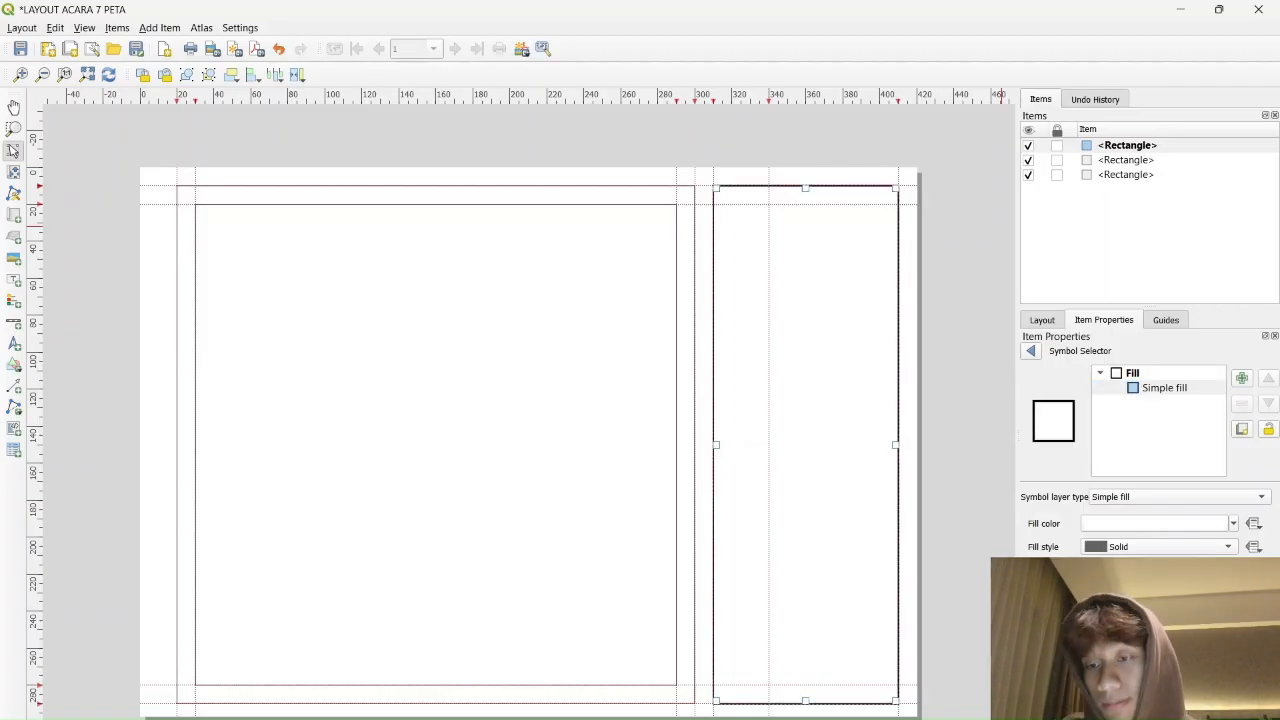
left_click(1125, 161)
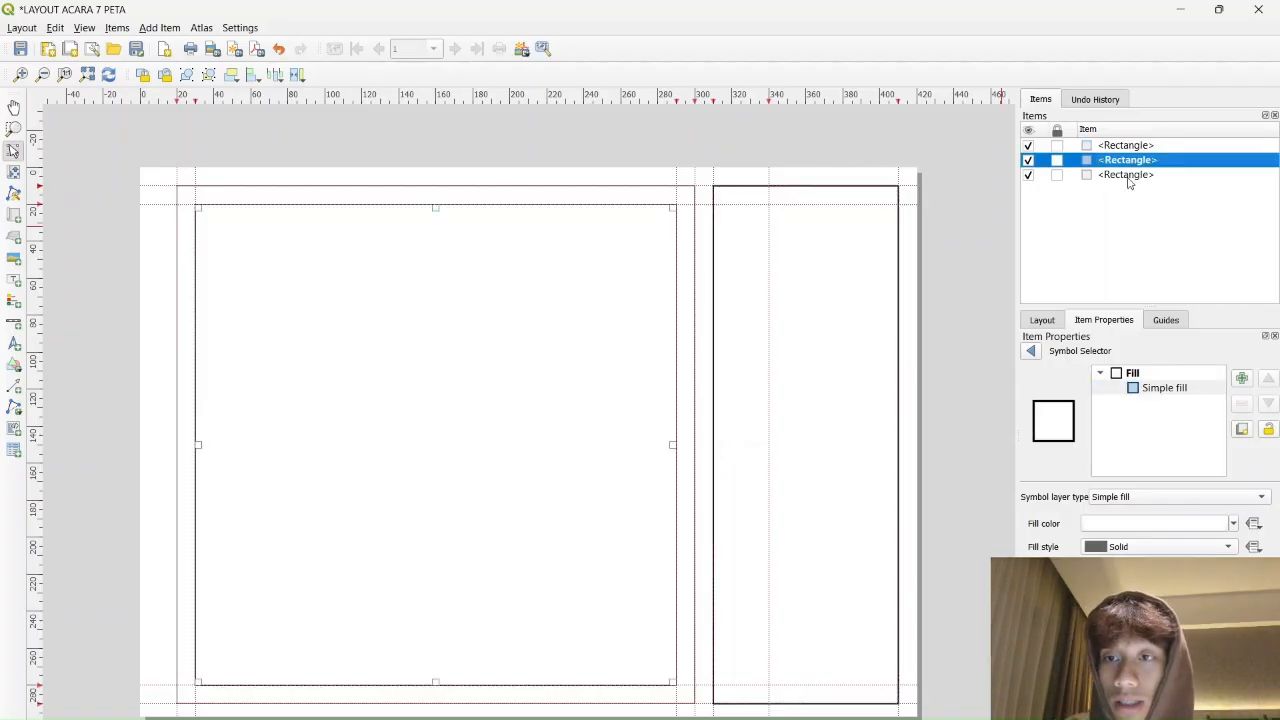
left_click(1158, 390)
left_click(1148, 590)
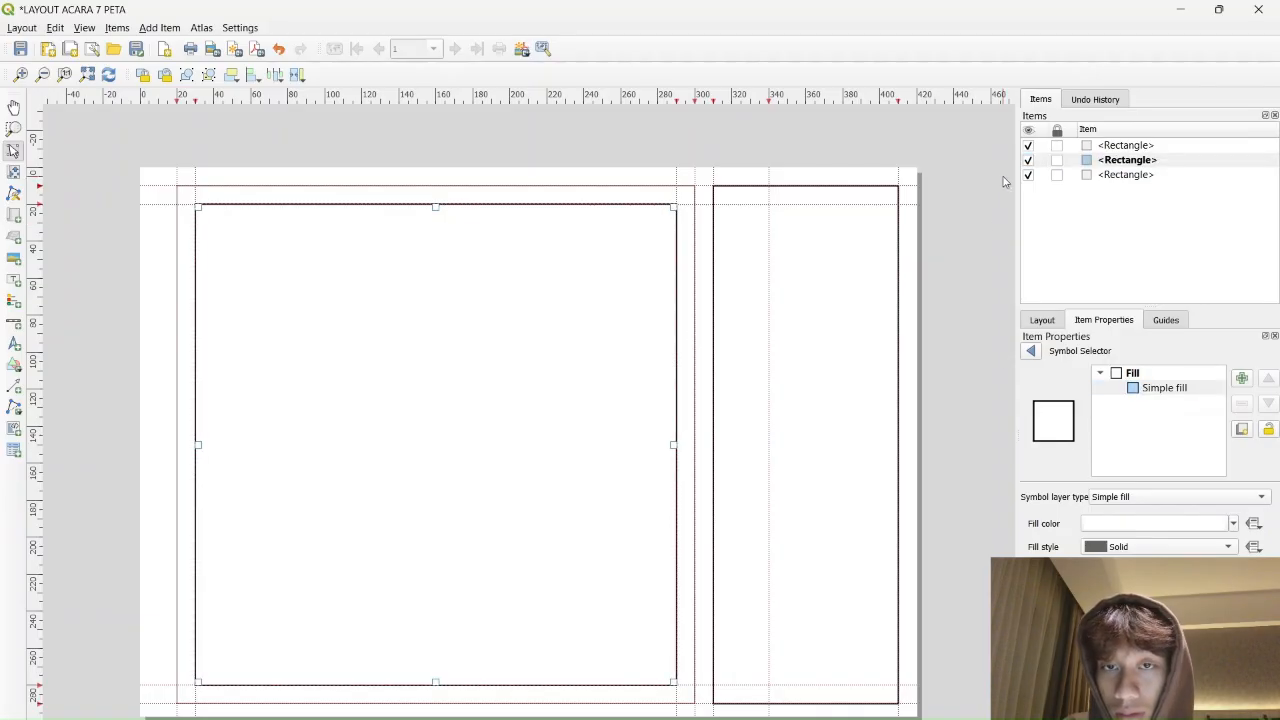
Increase the outer frame rectangle's Simple fill stroke width by several steps
left_click(1122, 176)
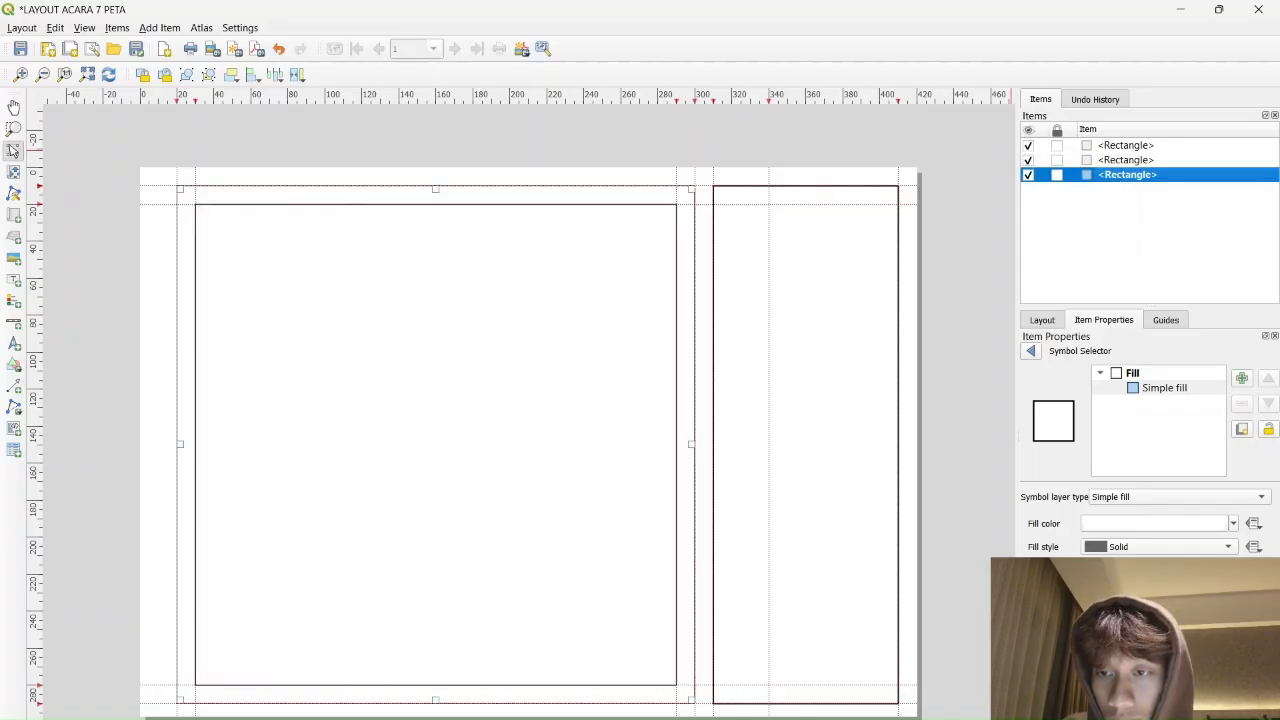
left_click(1181, 325)
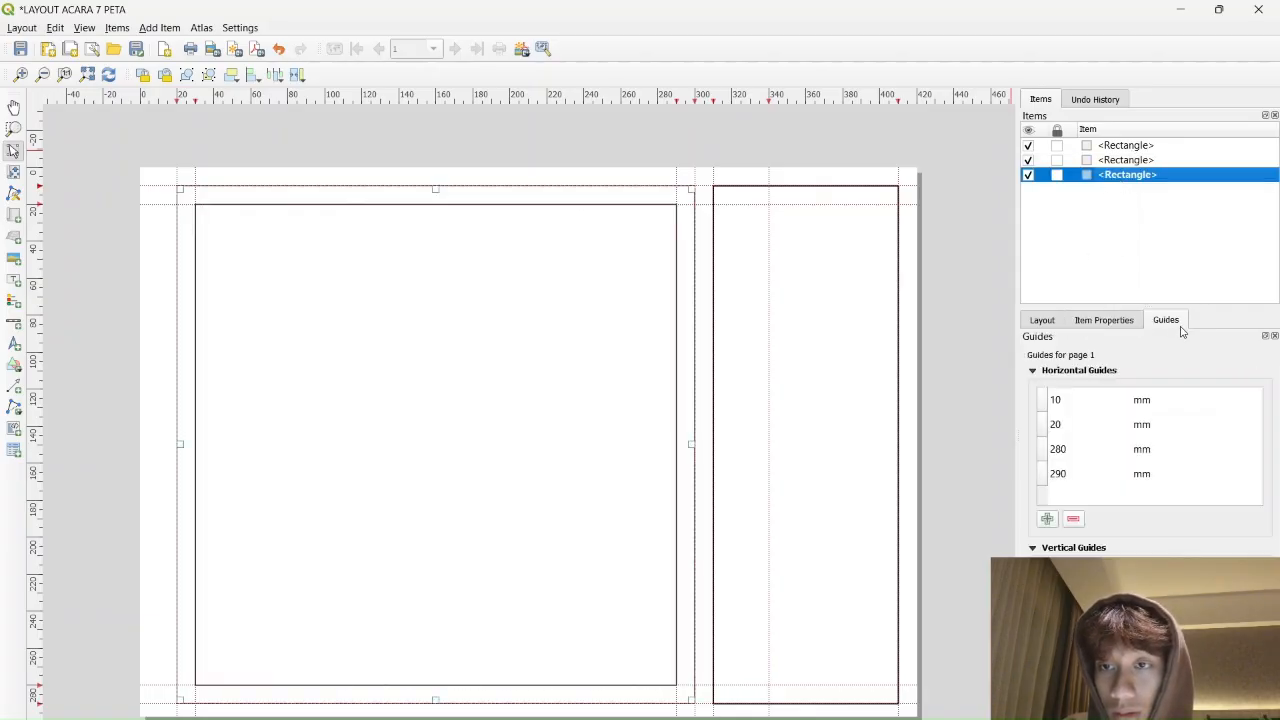
left_click(1094, 316)
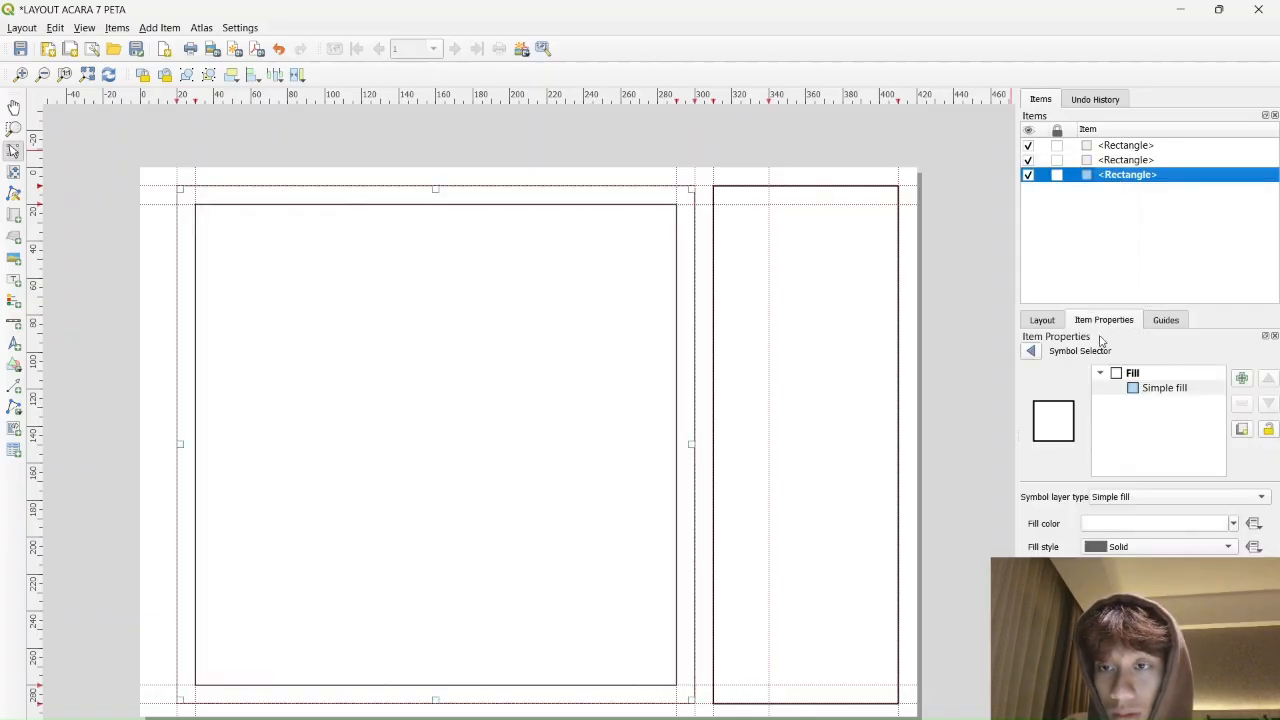
left_click(1162, 389)
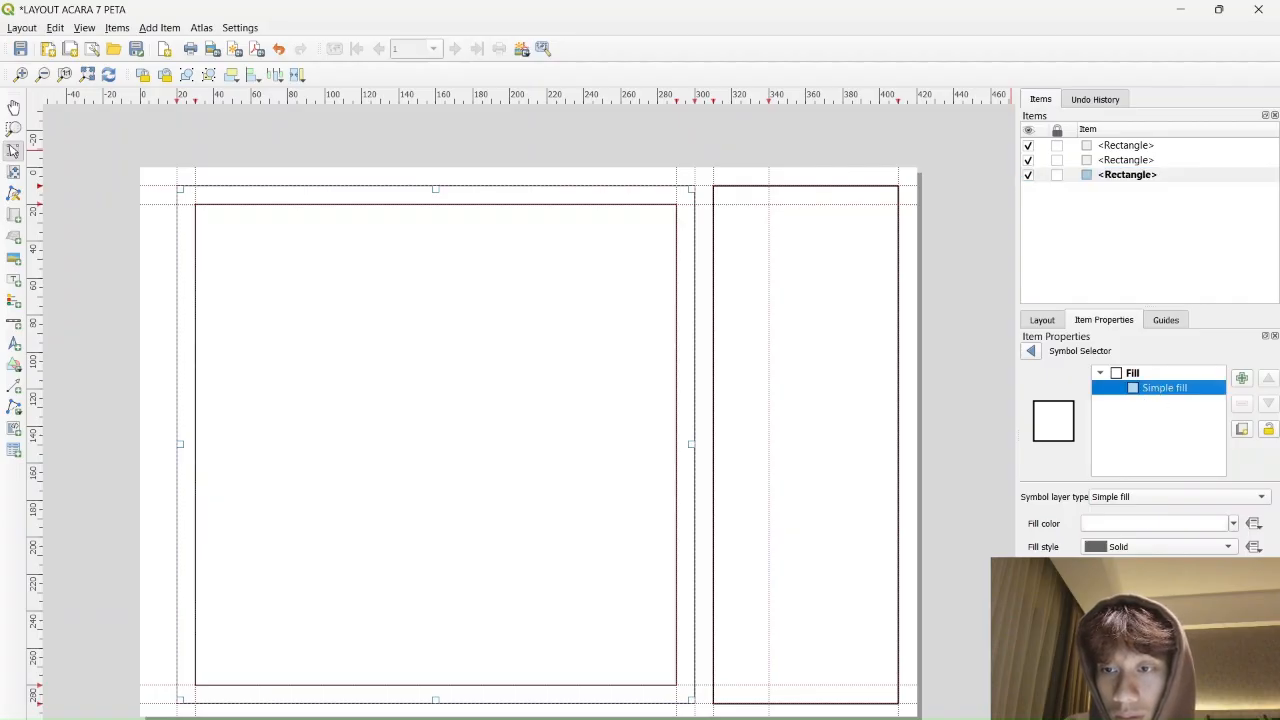
left_click(1160, 597)
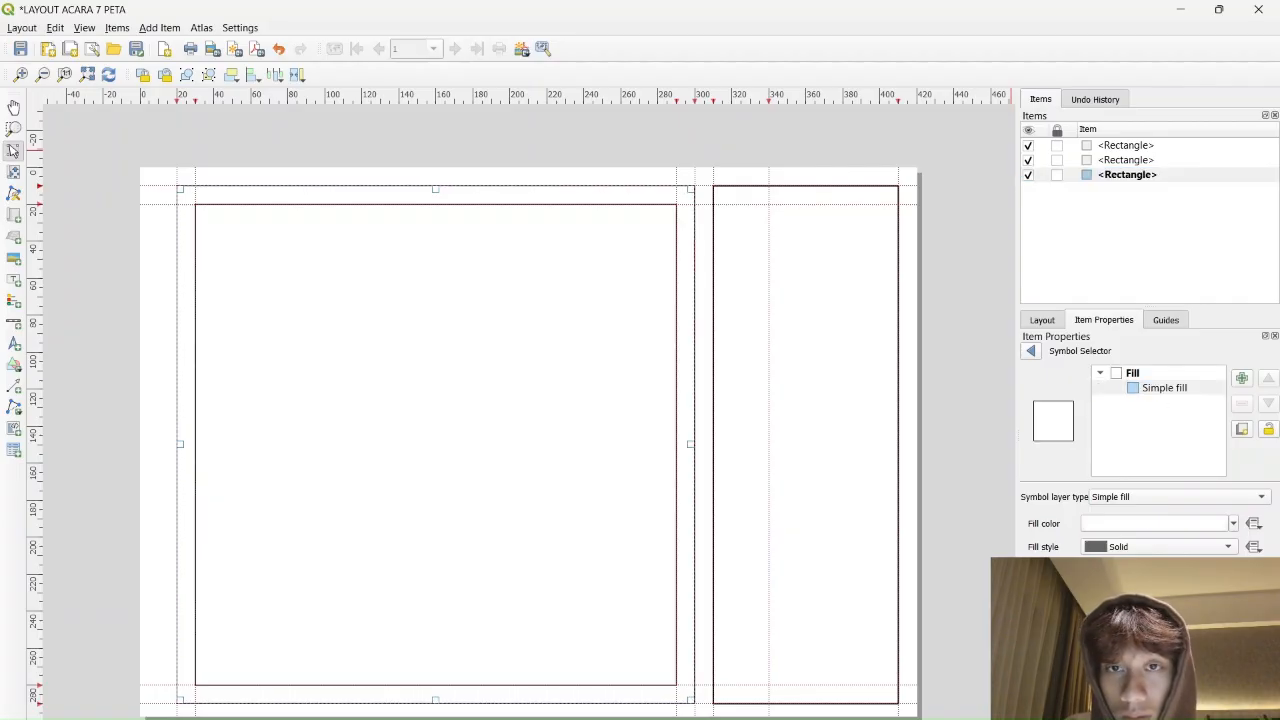
left_click(1160, 591)
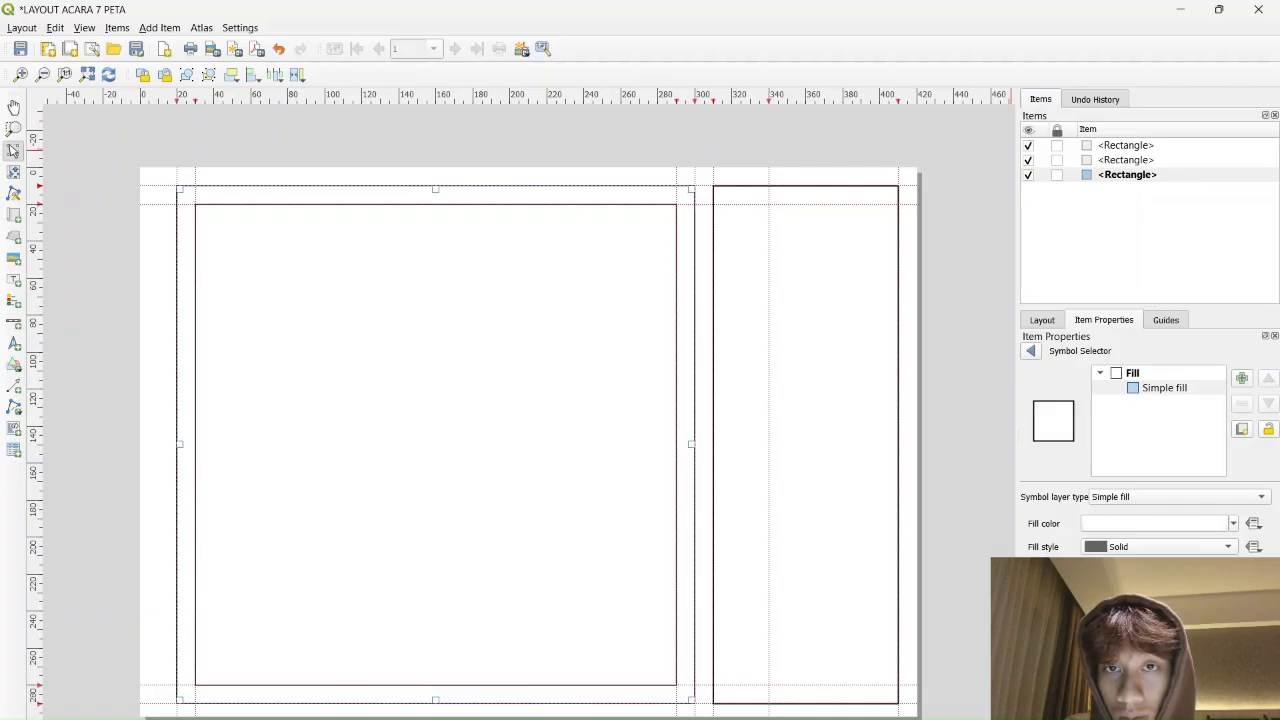
left_click(1160, 591)
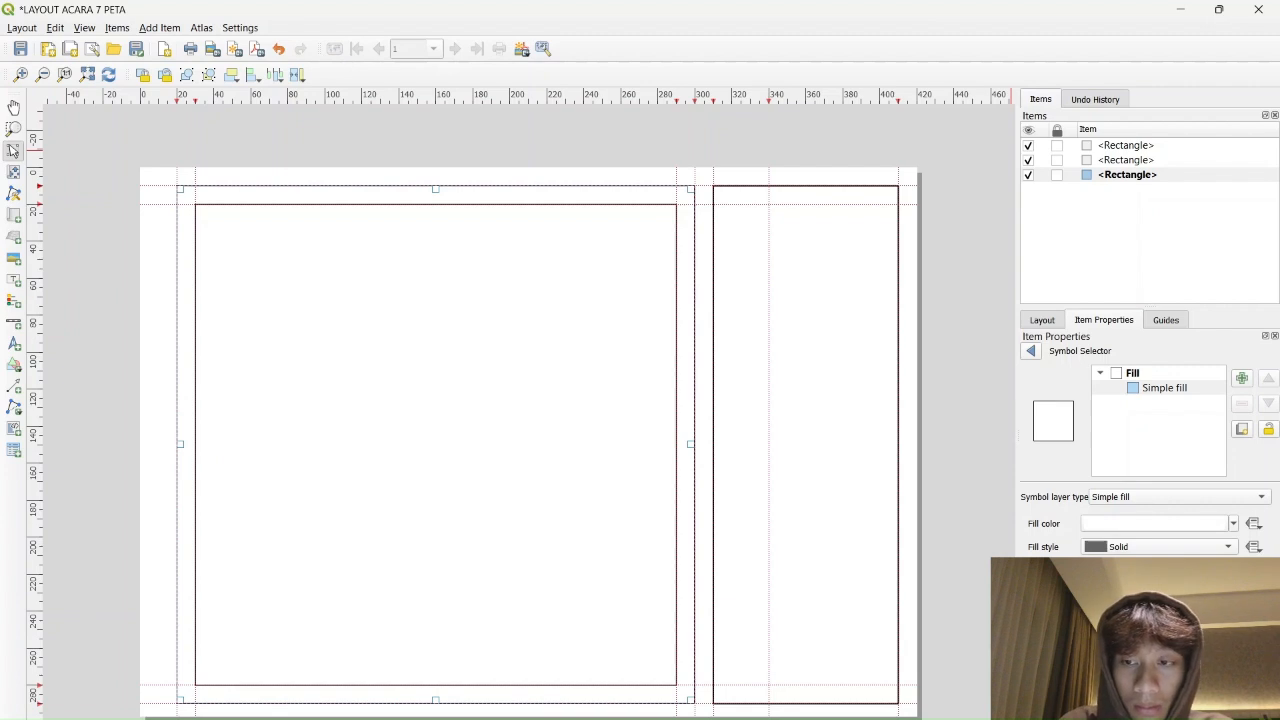
left_click(972, 258)
Recheck the outer frame's Simple fill settings, then deselect it
left_click(659, 206)
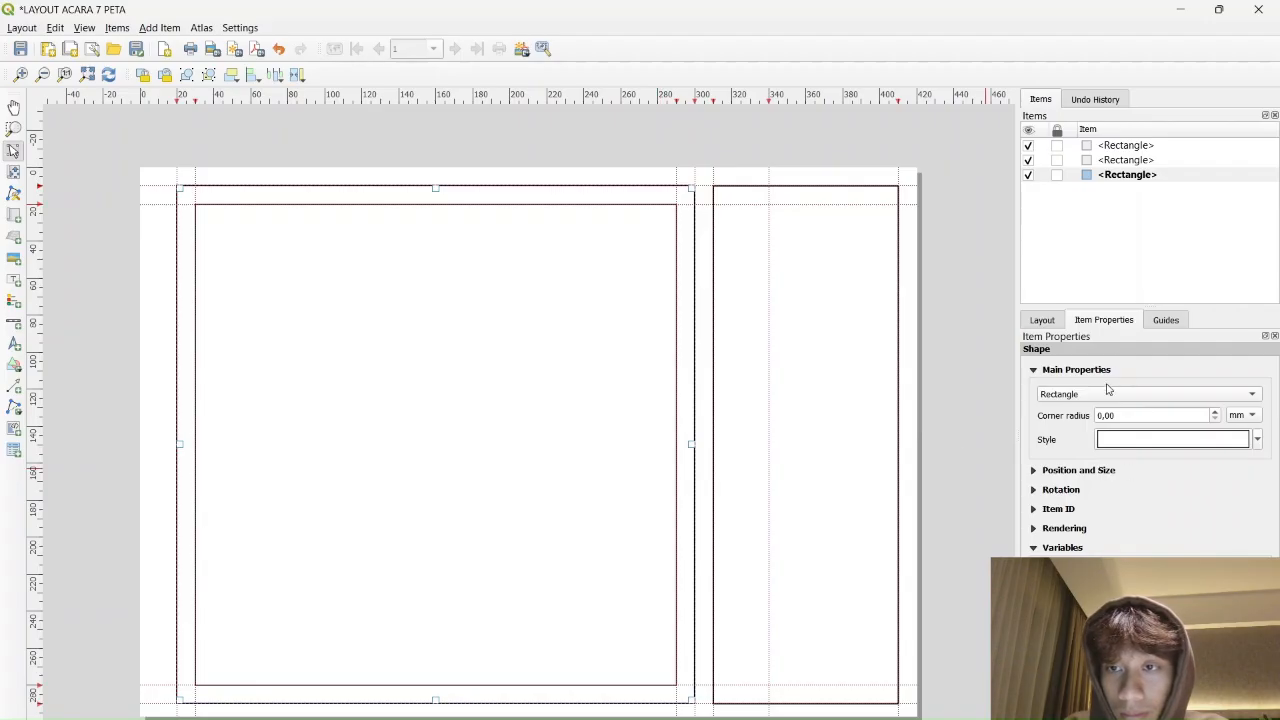
left_click(1035, 371)
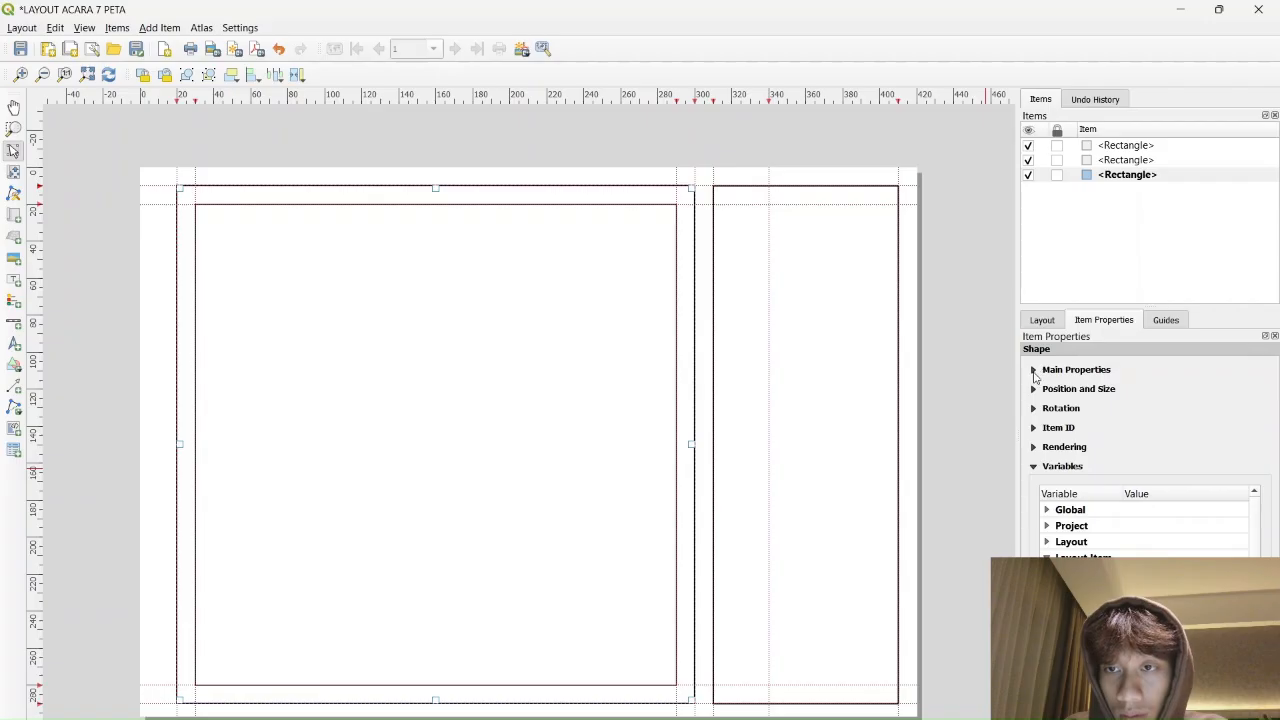
left_click(1035, 371)
left_click(1131, 438)
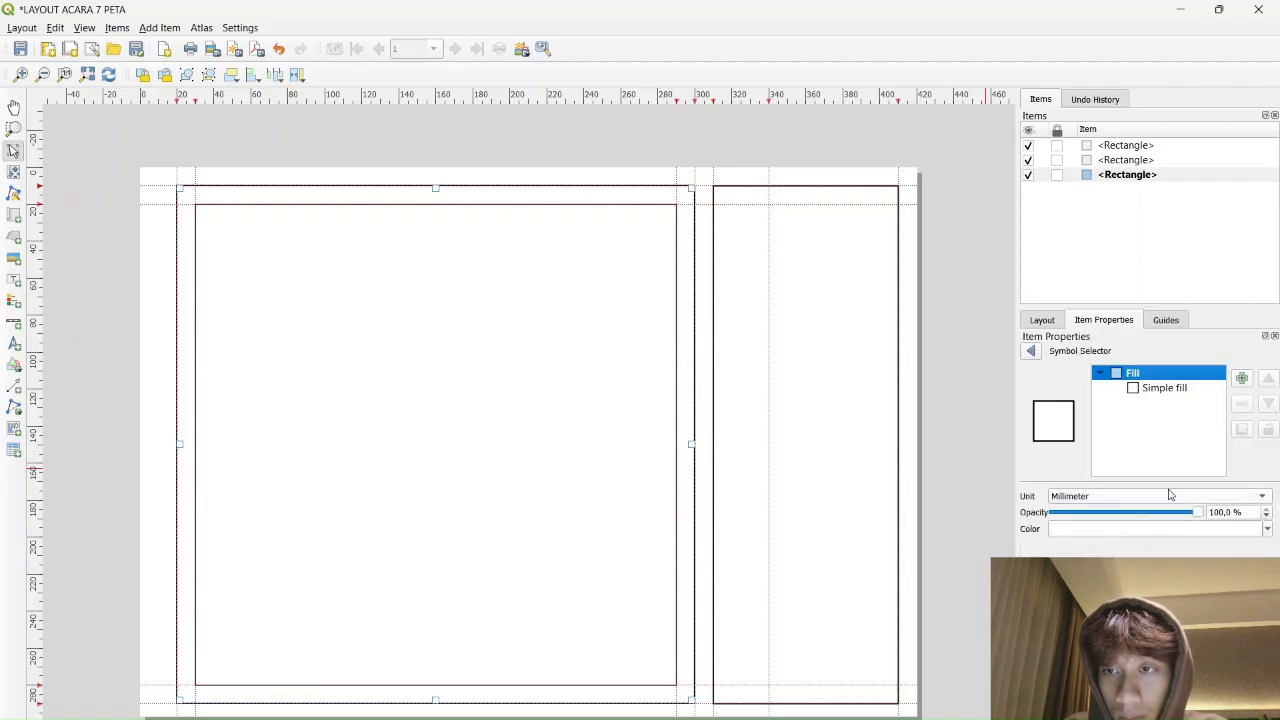
left_click(1181, 389)
left_click(944, 195)
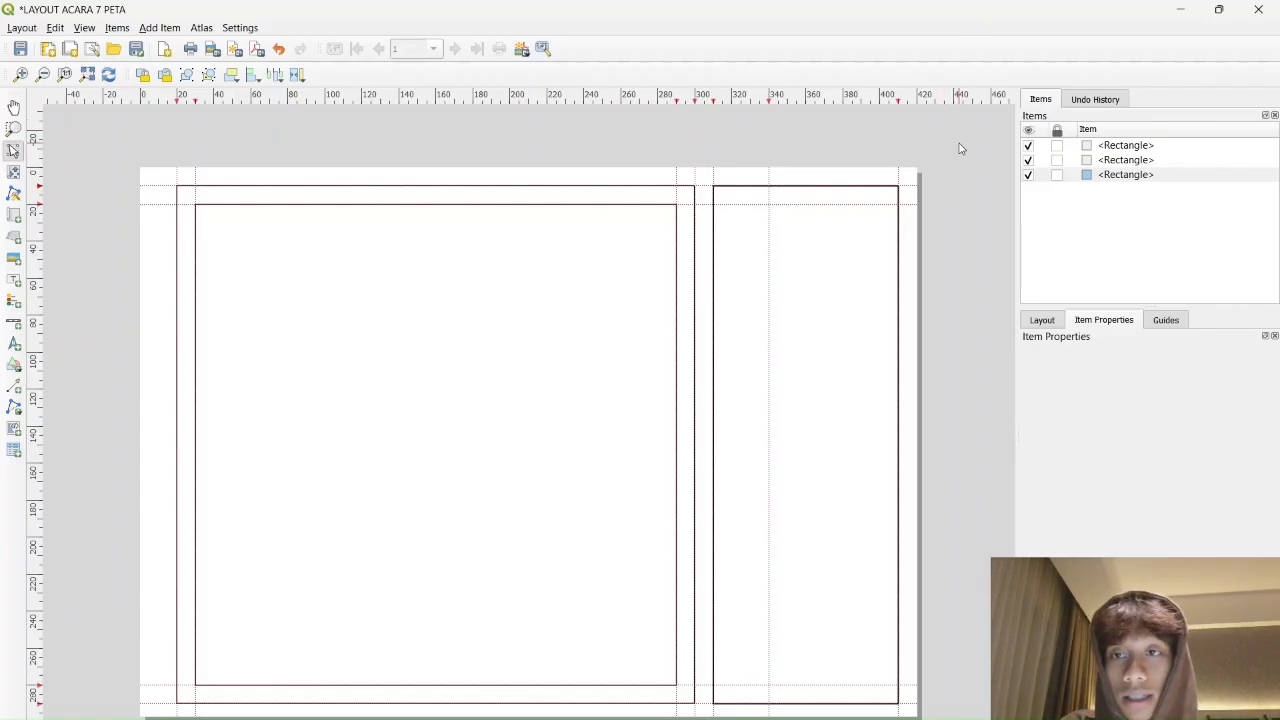
Draw a map frame filling the inner rectangle and shift the Cilacap map up and right
left_click(14, 216)
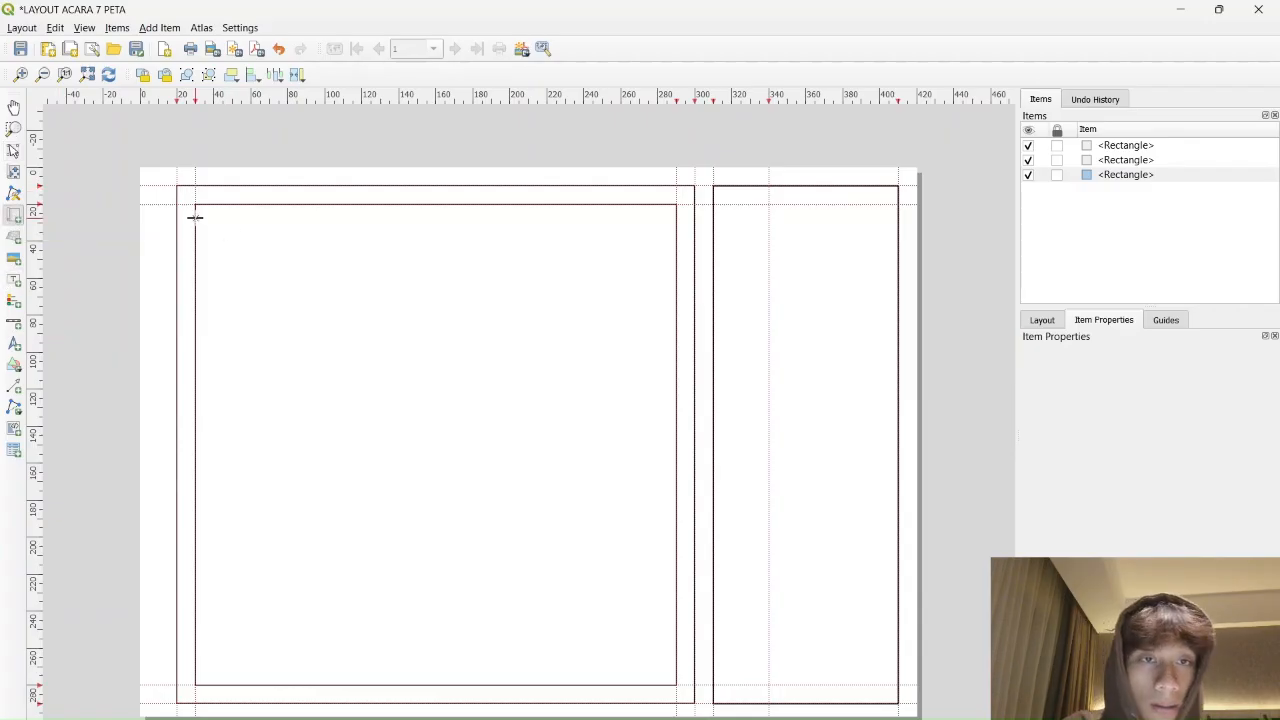
left_click_drag(196, 204, 676, 685)
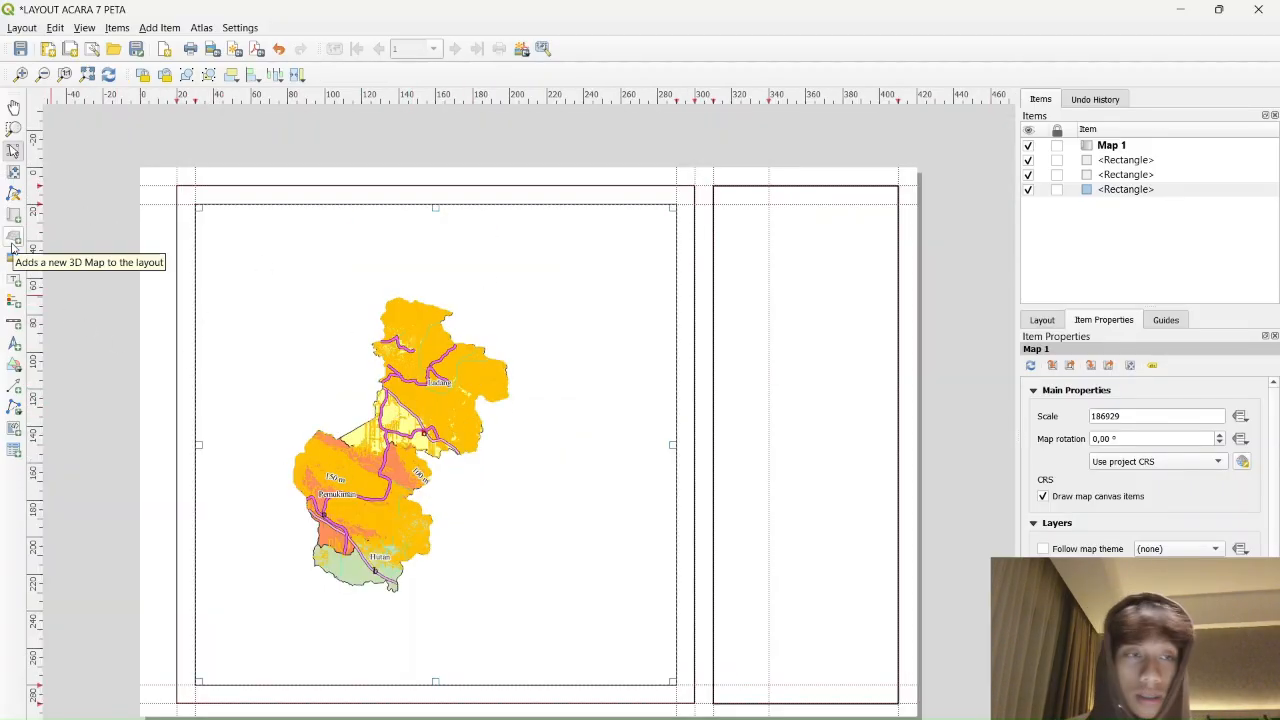
left_click(14, 173)
left_click_drag(426, 451, 460, 425)
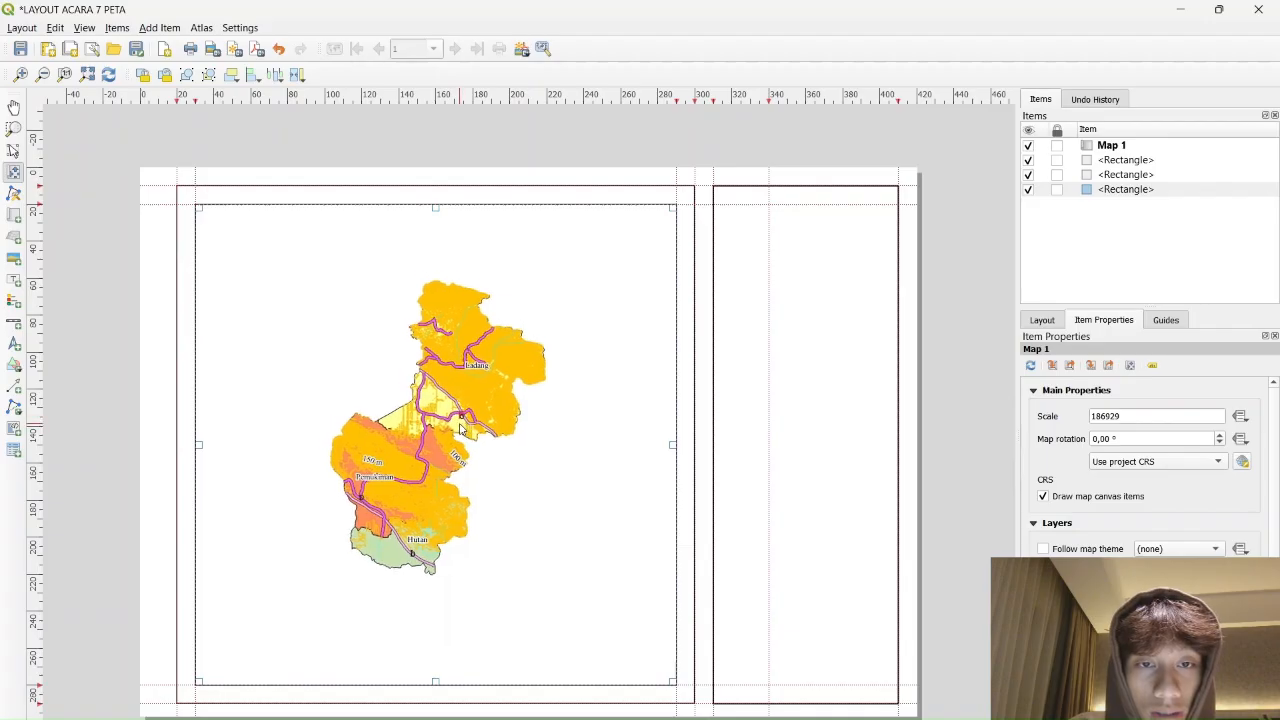
scroll(450, 382, "up", 1)
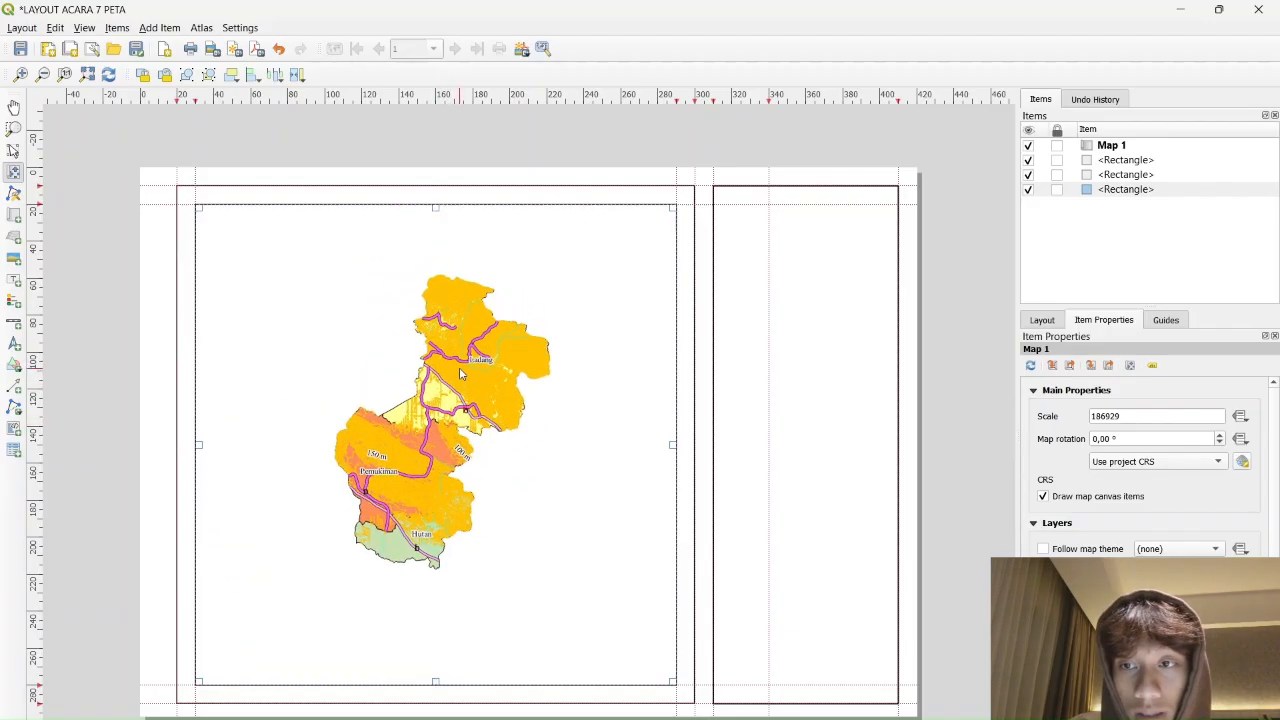
scroll(462, 376, "up", 1)
Try map scales of 100000, 135000, 140000 and 120000, then recentre the map
left_click(1167, 416)
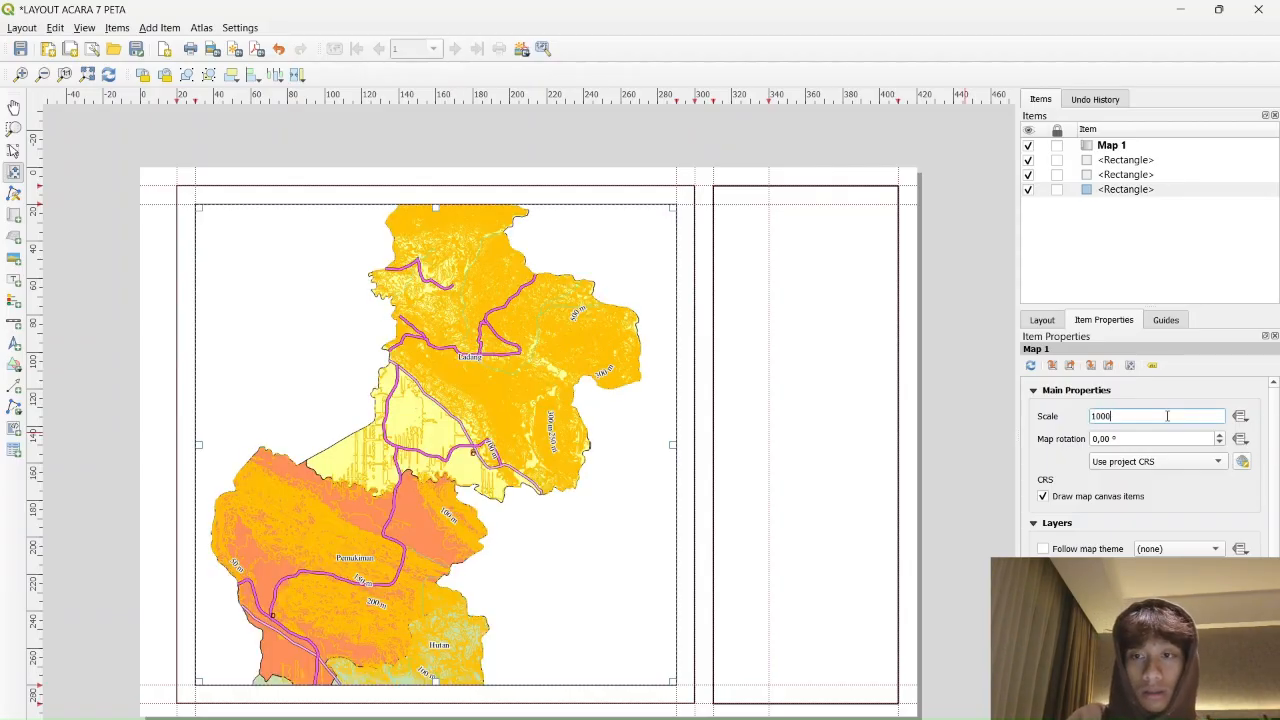
type("100000")
key("Return")
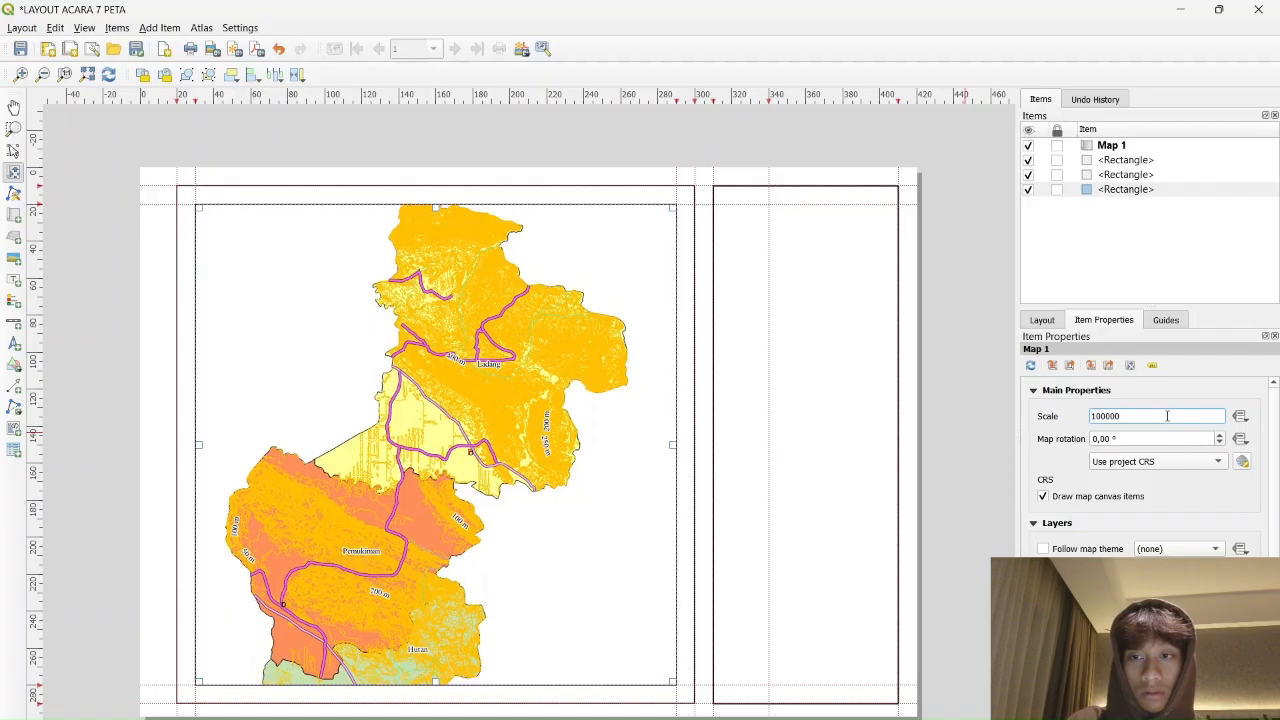
double_click(1167, 416)
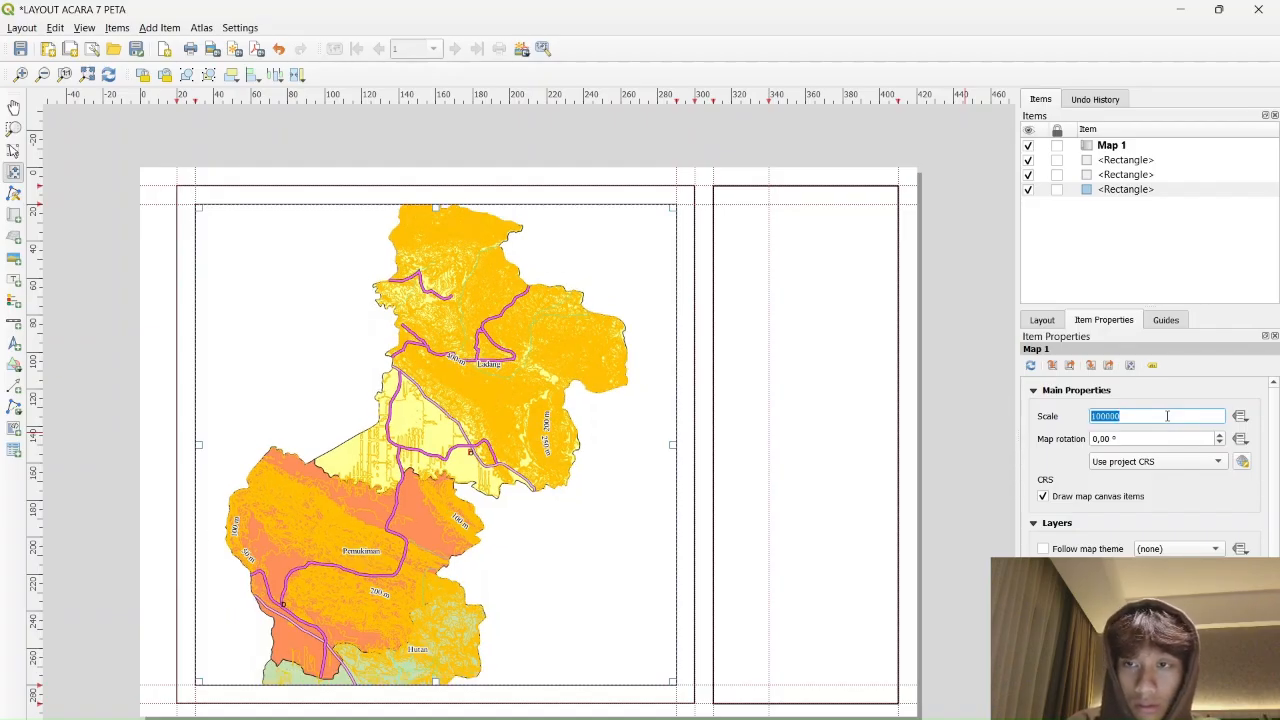
key("BackSpace")
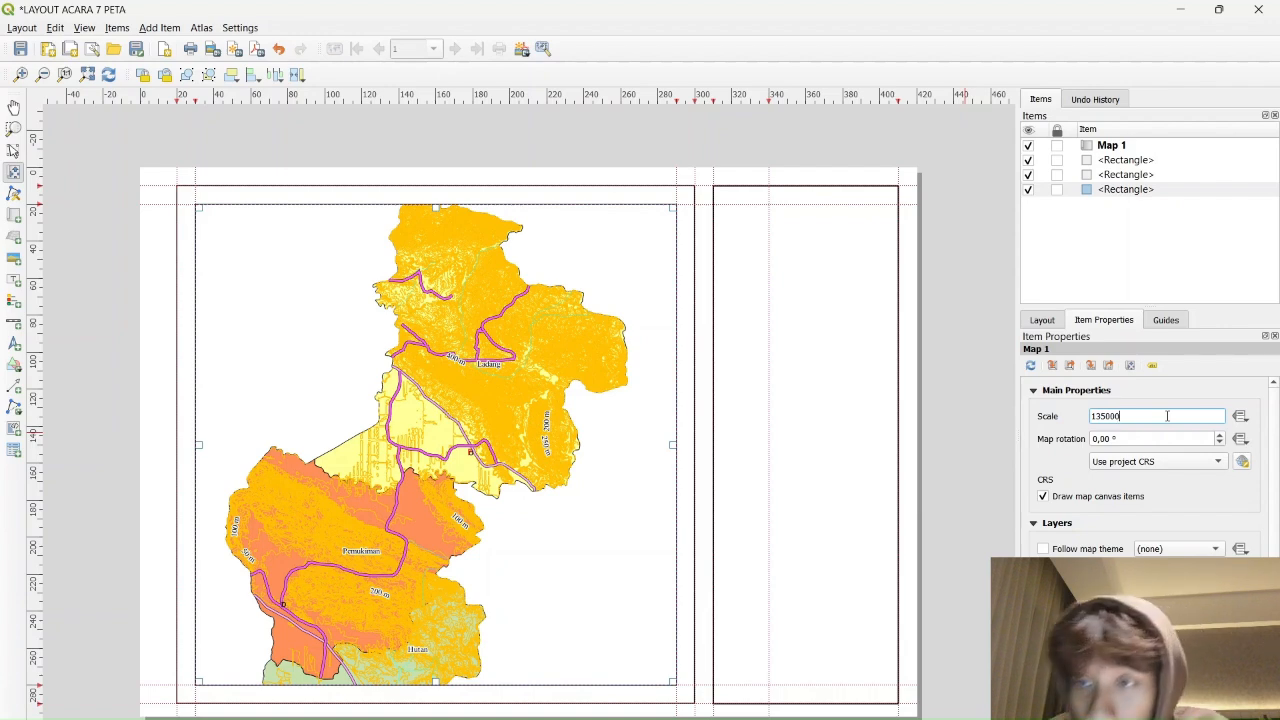
key("Return")
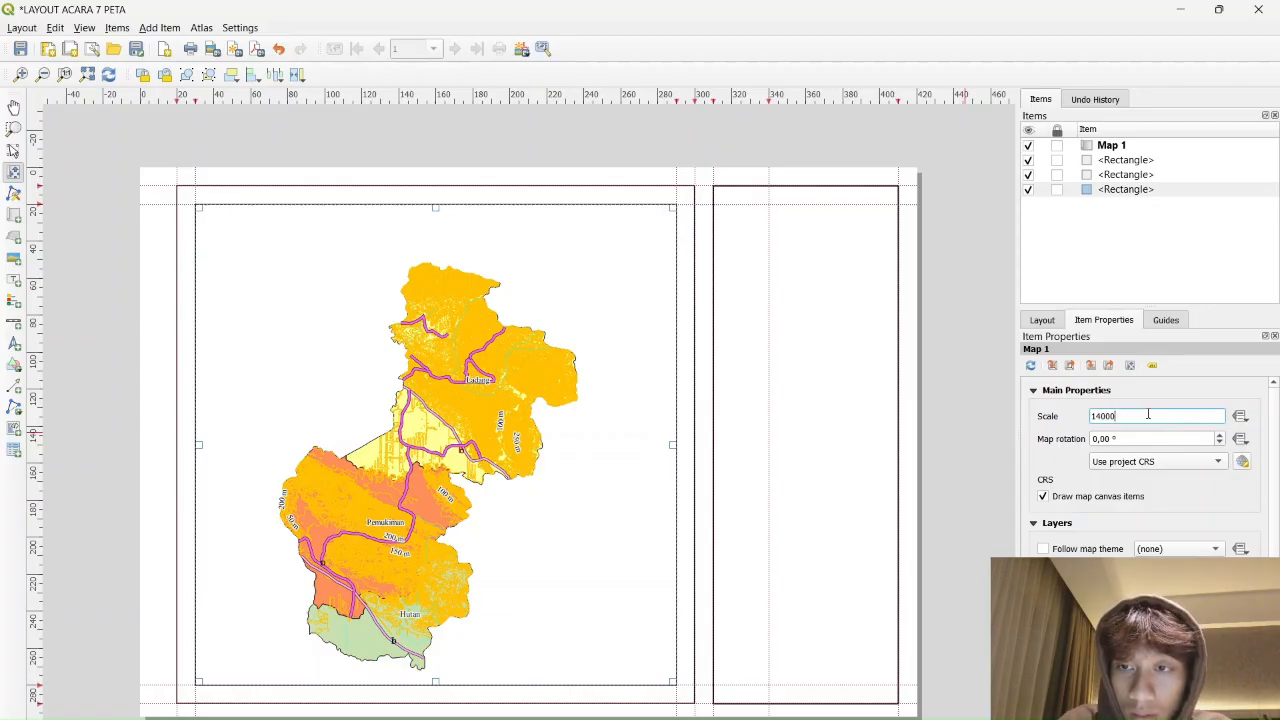
key("Return")
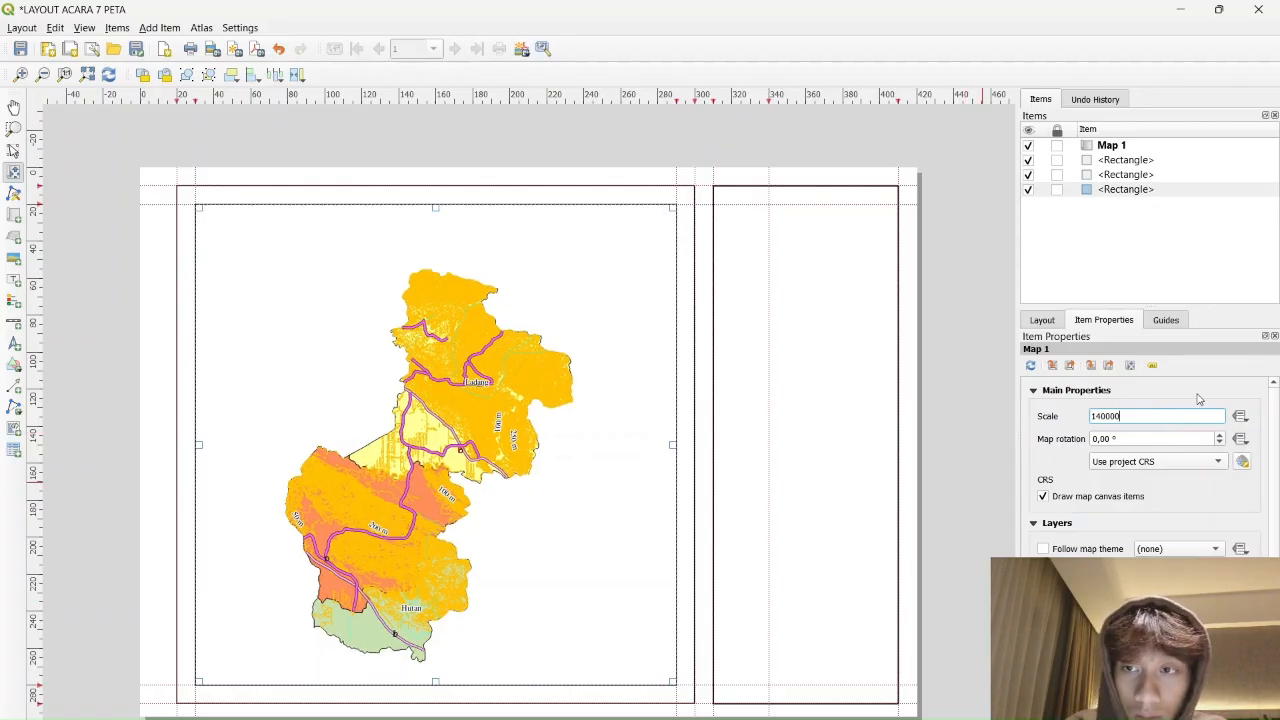
key("BackSpace")
key("BackSpace")
key("BackSpace")
key("BackSpace")
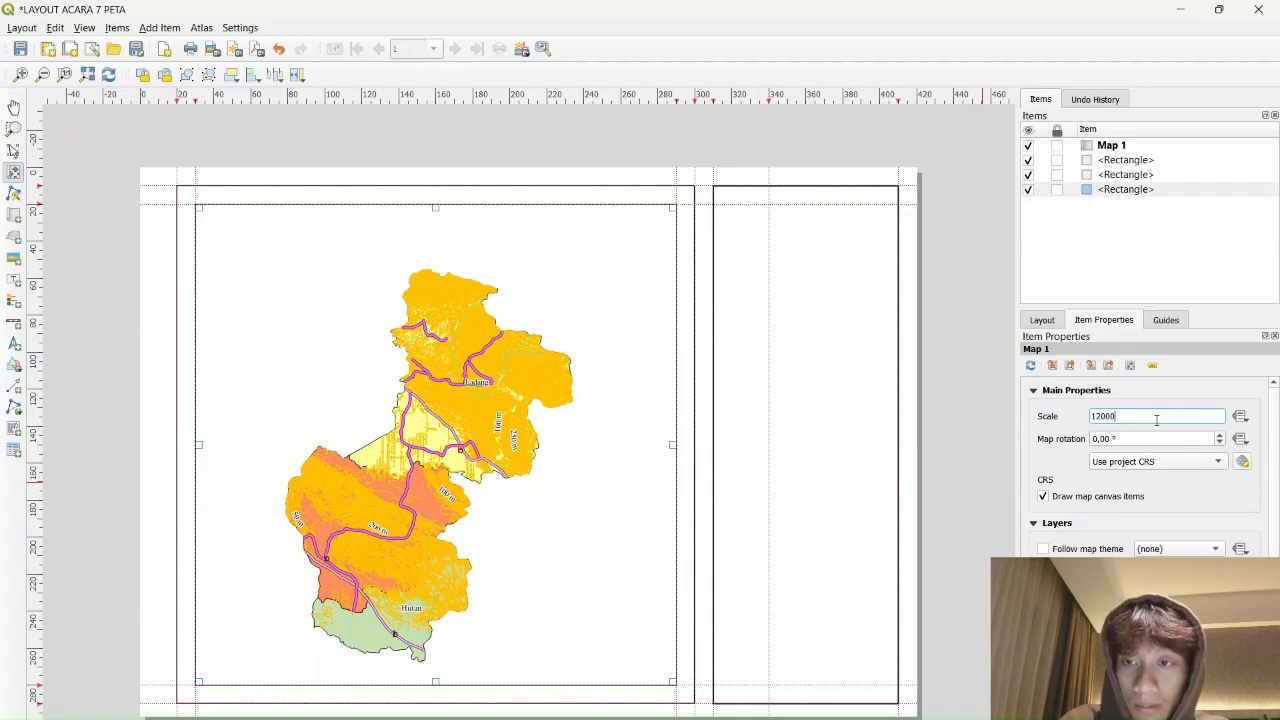
key("Return")
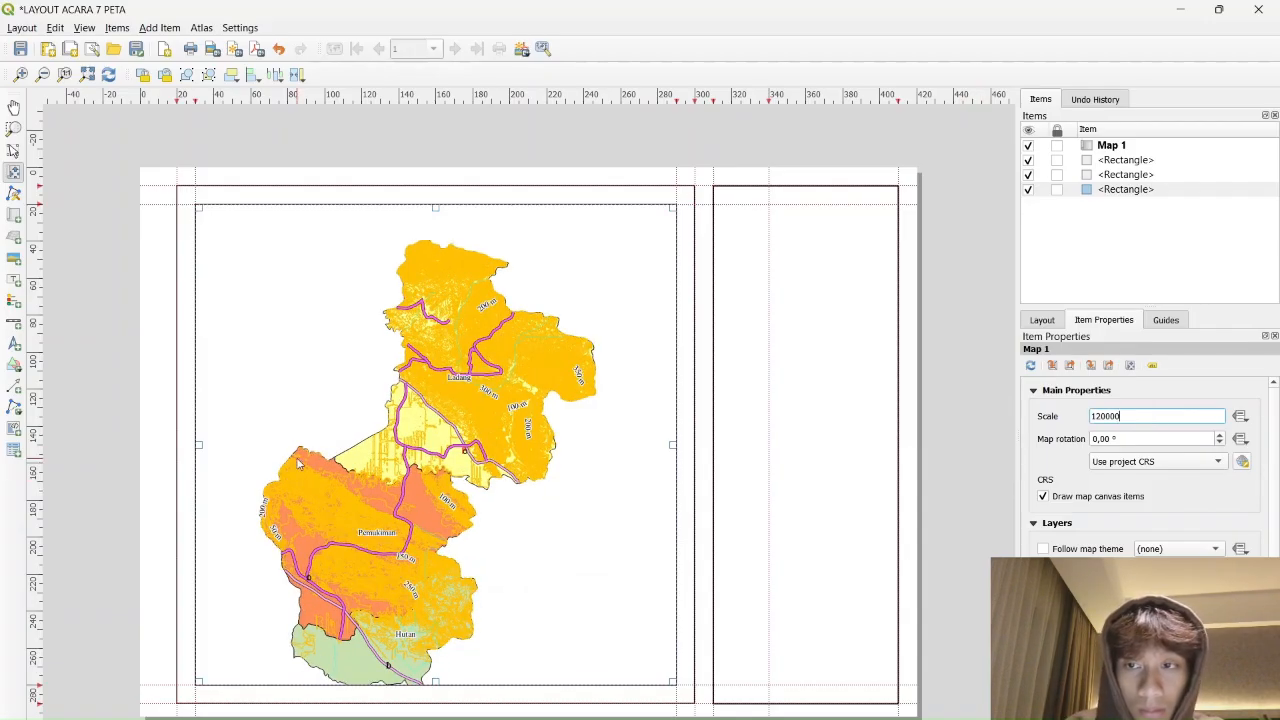
mouse_move(442, 459)
left_mouse_down()
mouse_move(456, 407)
mouse_move(453, 474)
mouse_move(462, 459)
left_mouse_up()
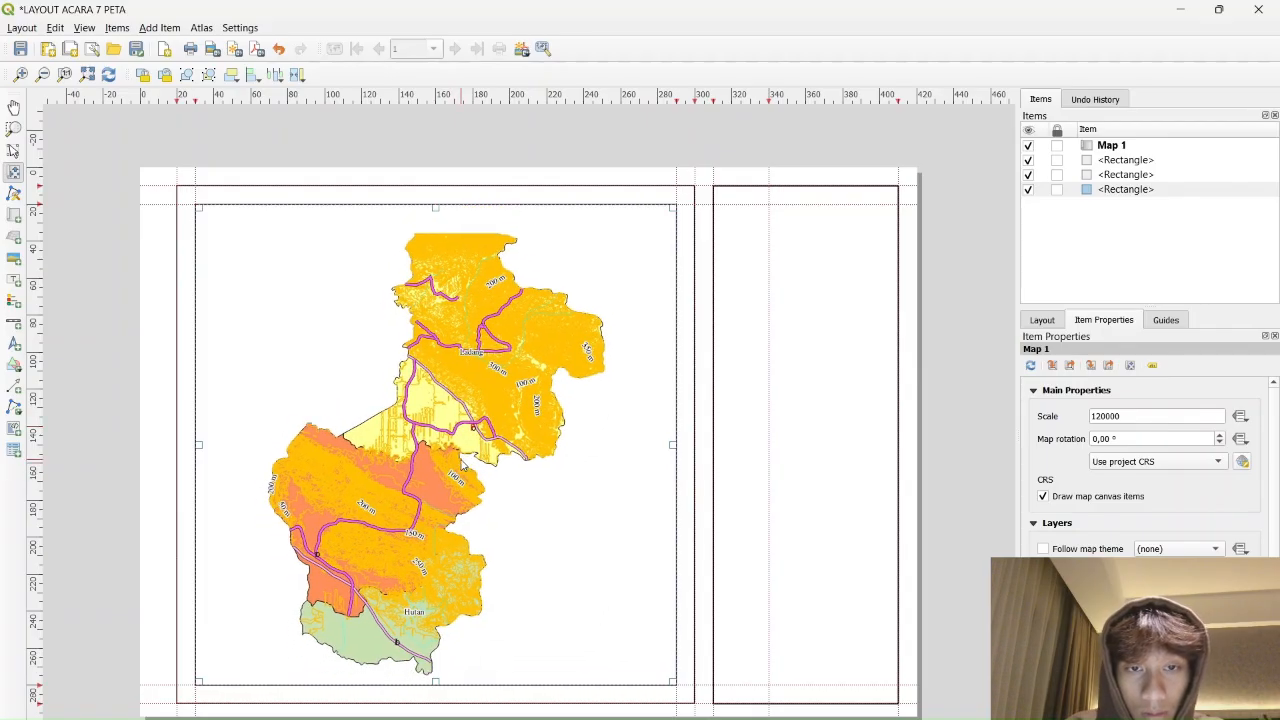
Set the map CRS to EPSG:32749 and settle on scale 118000, nudging the map into place
left_click(1210, 462)
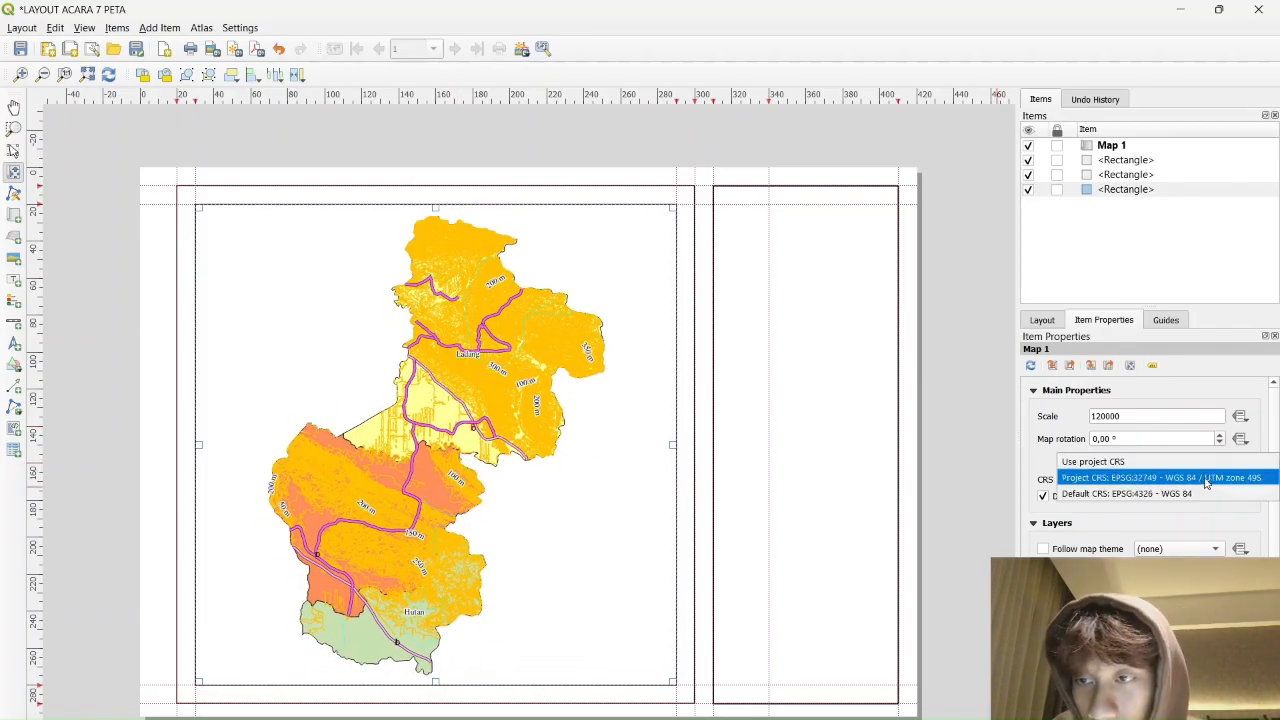
left_click(1210, 477)
left_click_drag(444, 377, 437, 372)
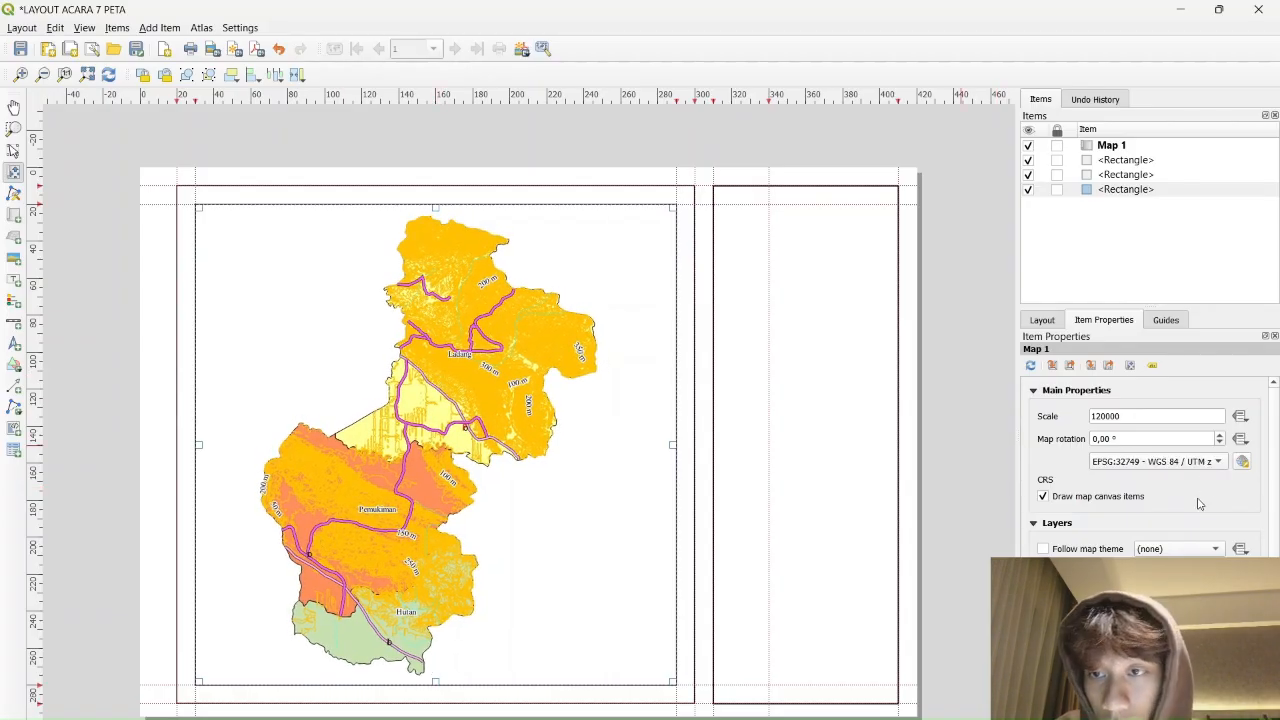
left_click(1106, 417)
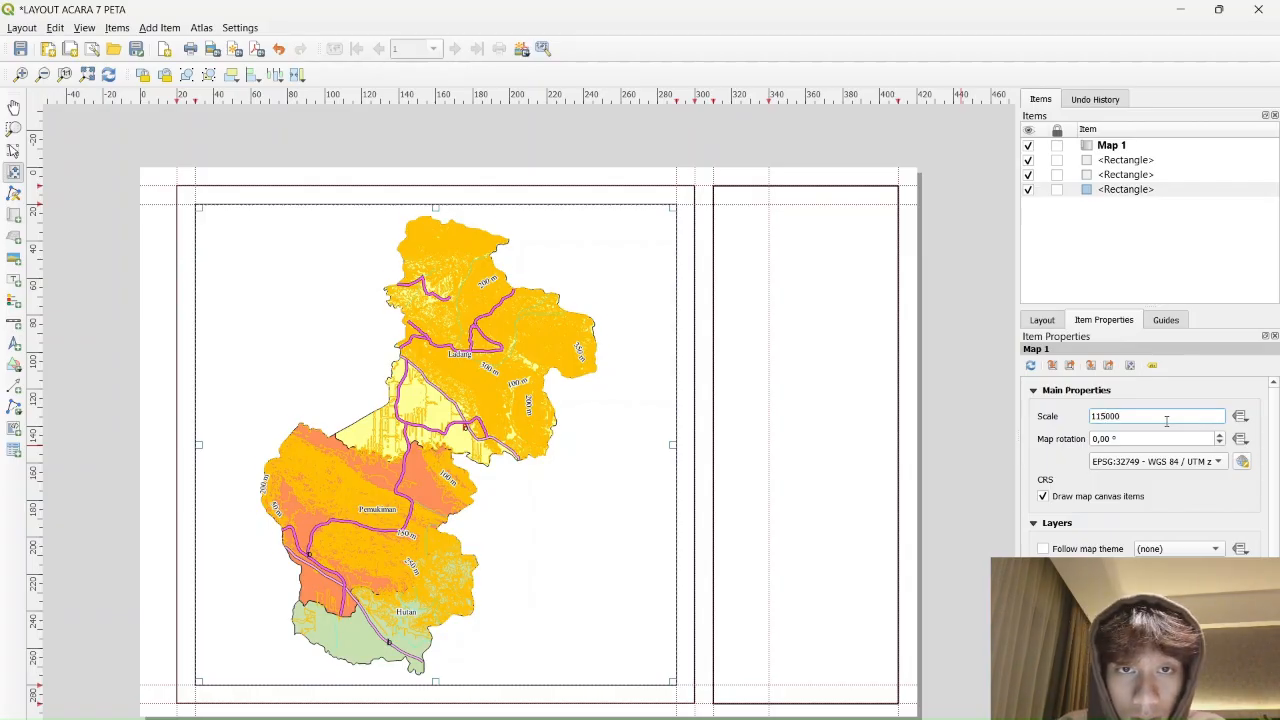
key("Return")
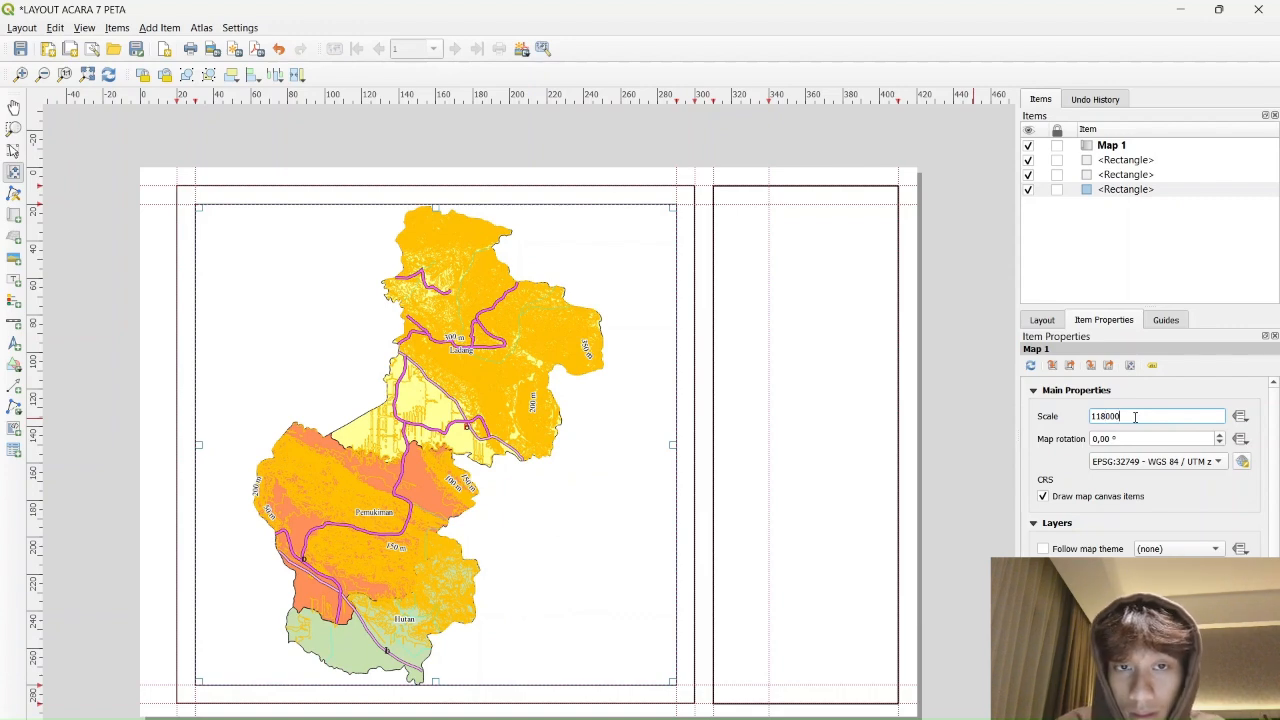
key("Return")
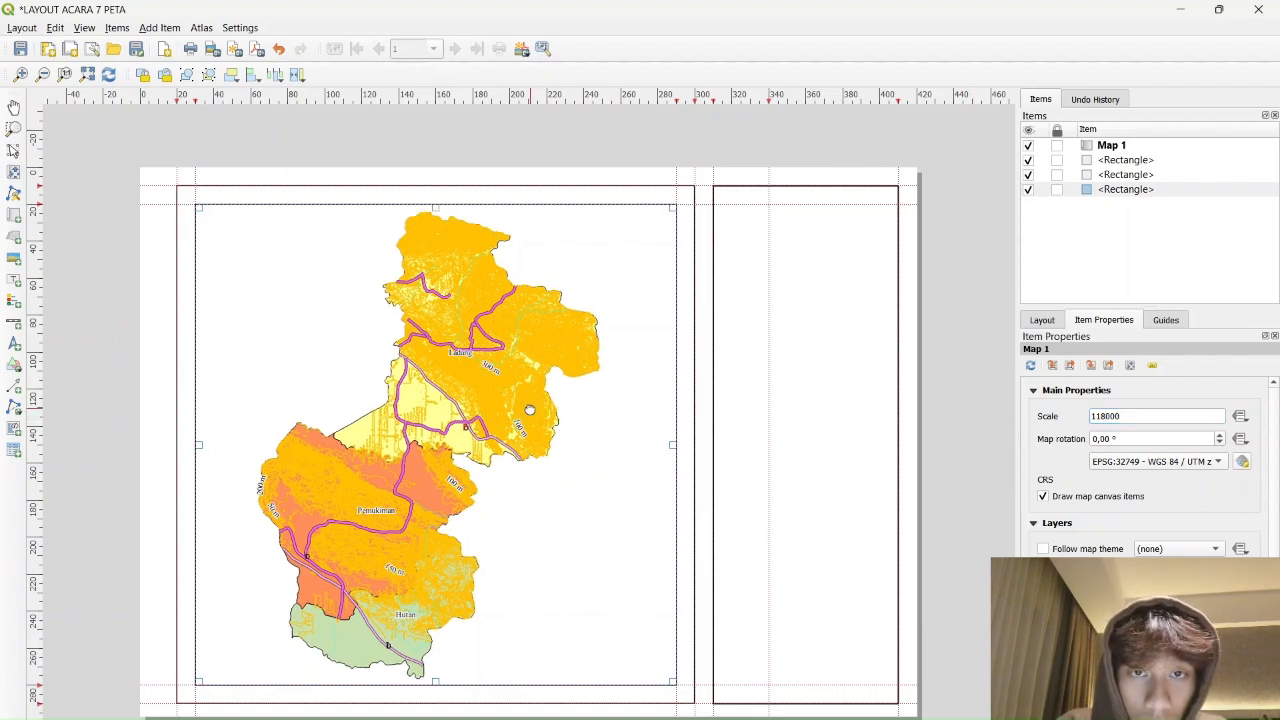
left_click_drag(436, 455, 460, 455)
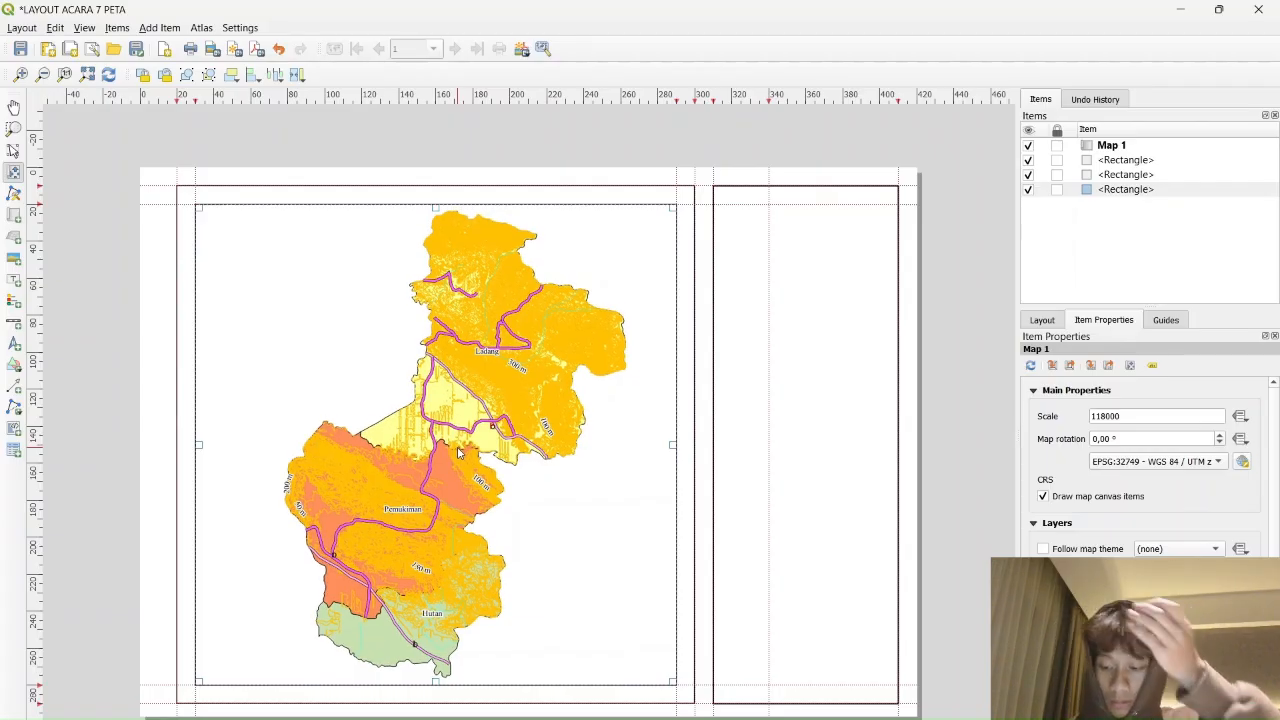
Set the grid's X and Y intervals to 1000 and change the grid type to Cross
scroll(1211, 543, "down", 2)
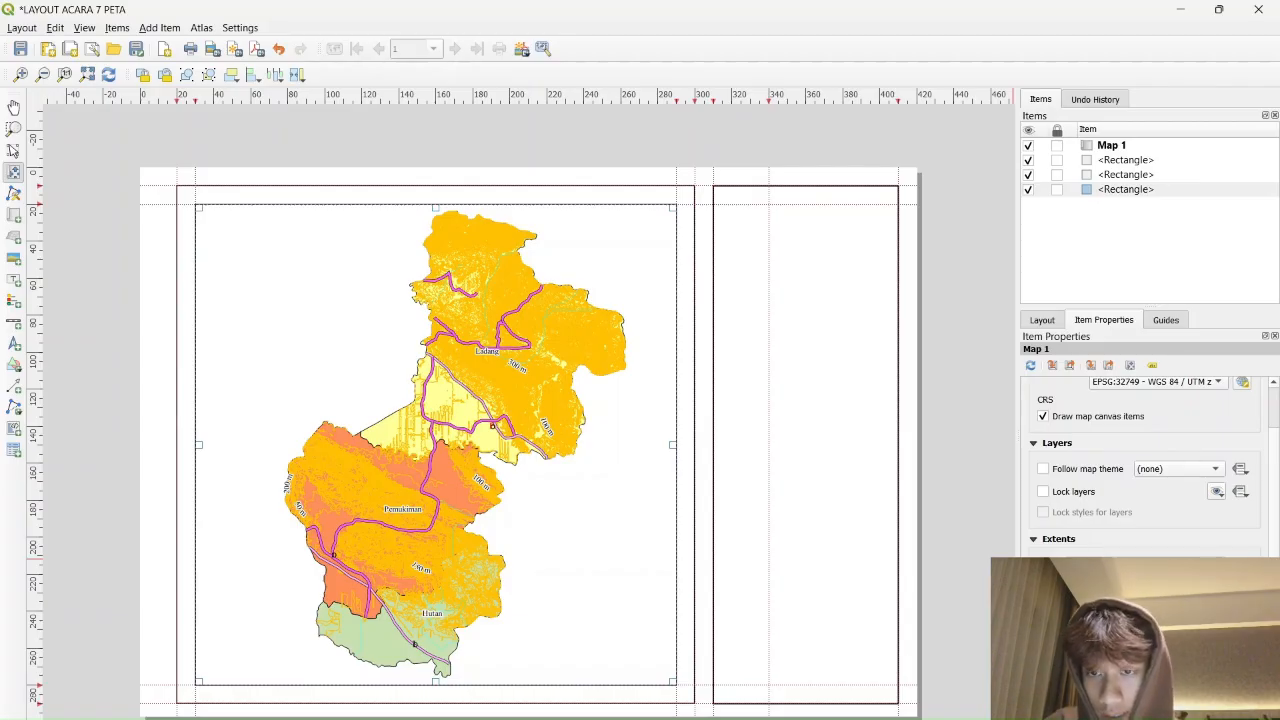
scroll(1150, 467, "down", 2)
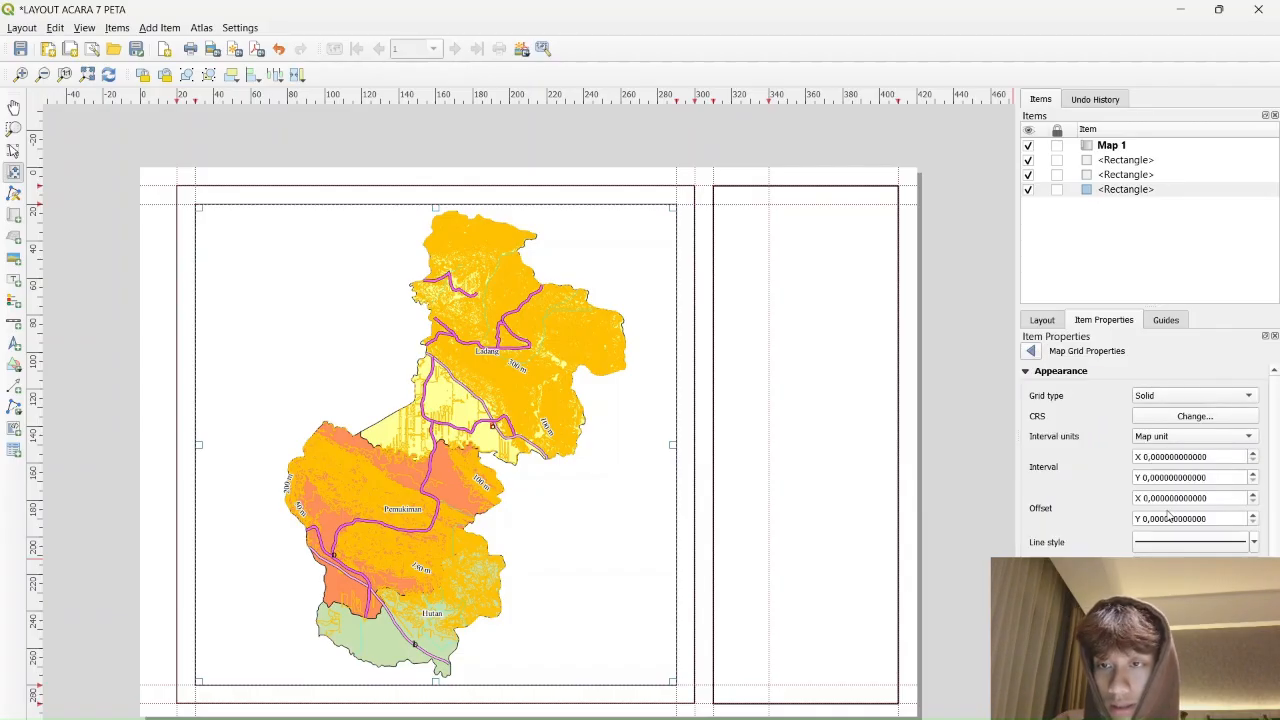
left_click(1145, 458)
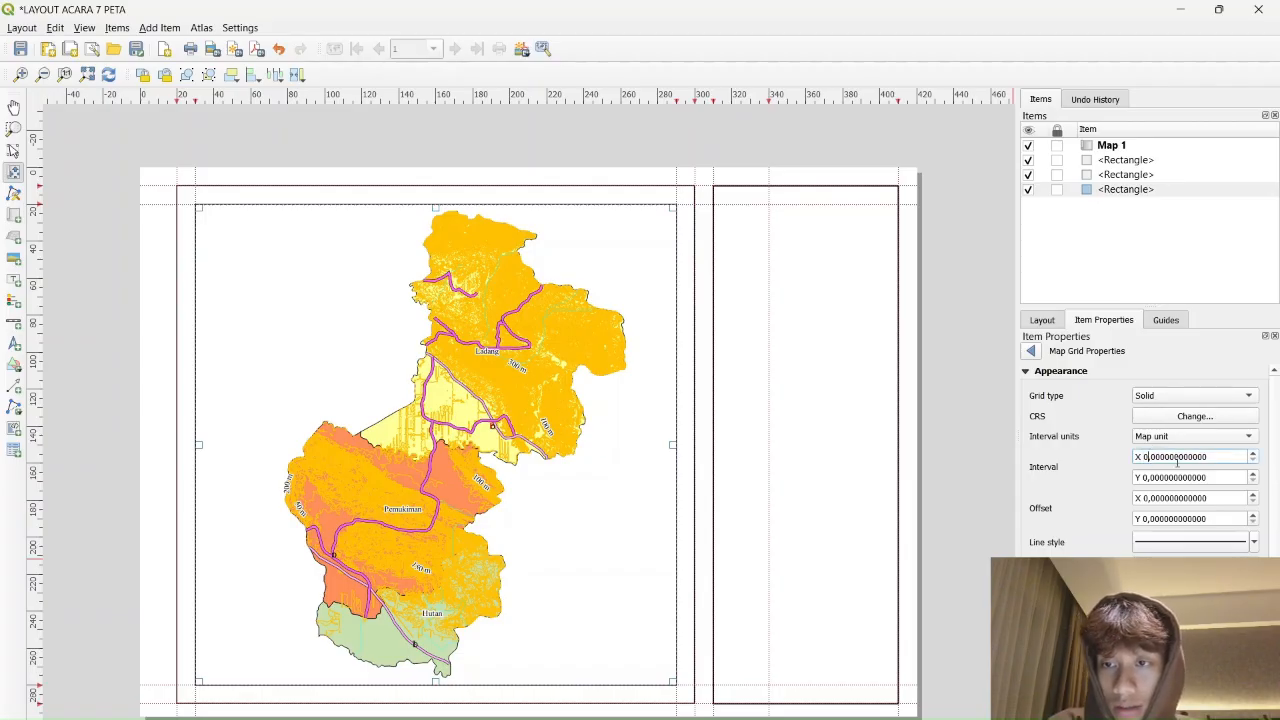
type("100")
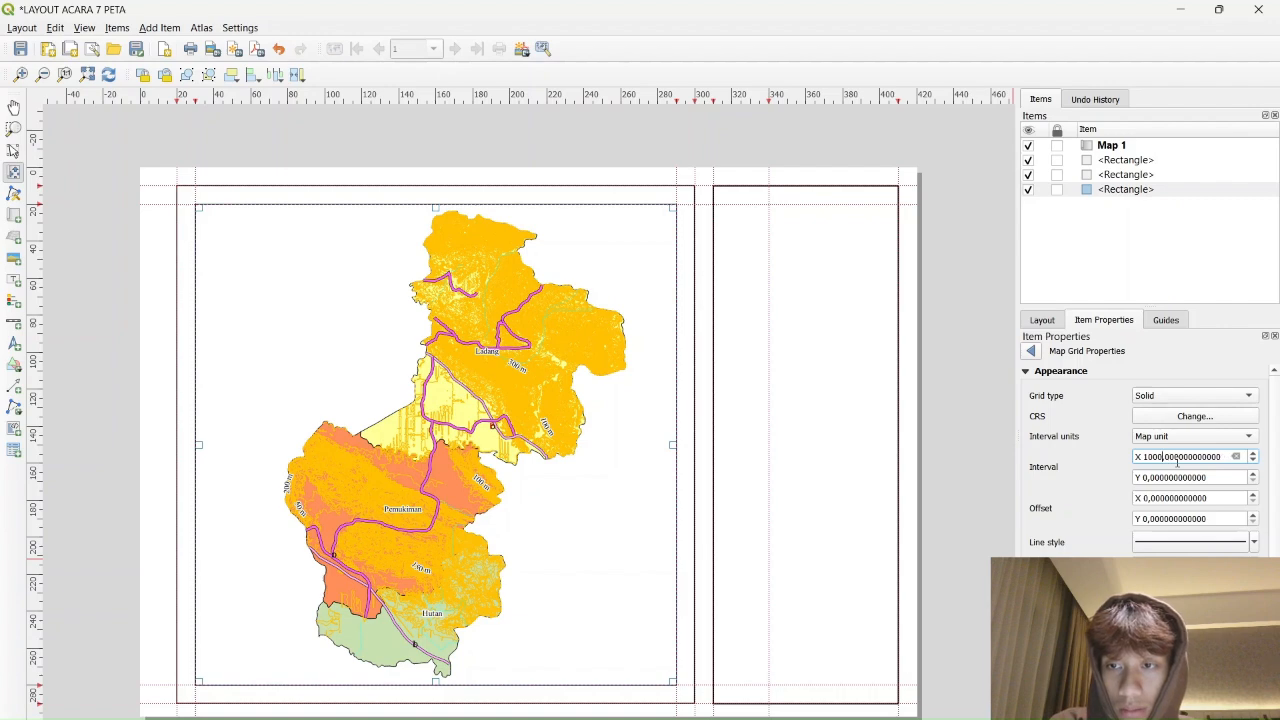
key("Return")
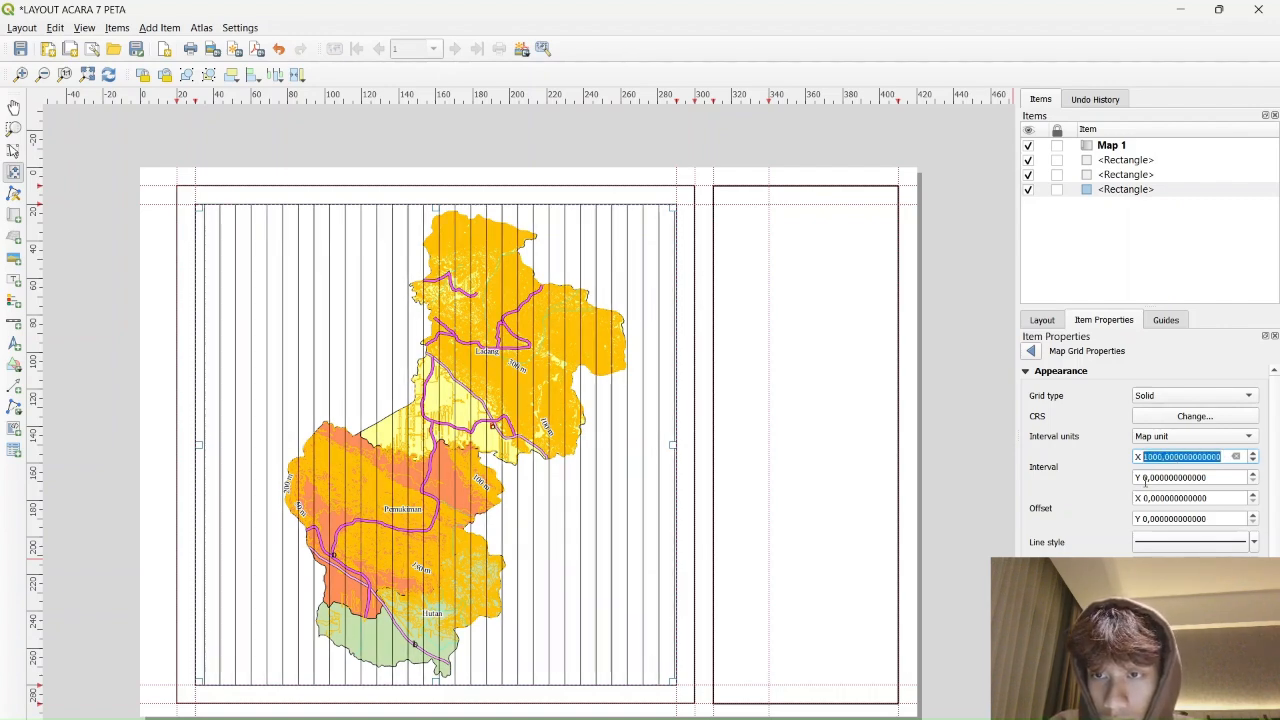
left_click(1146, 480)
type("1")
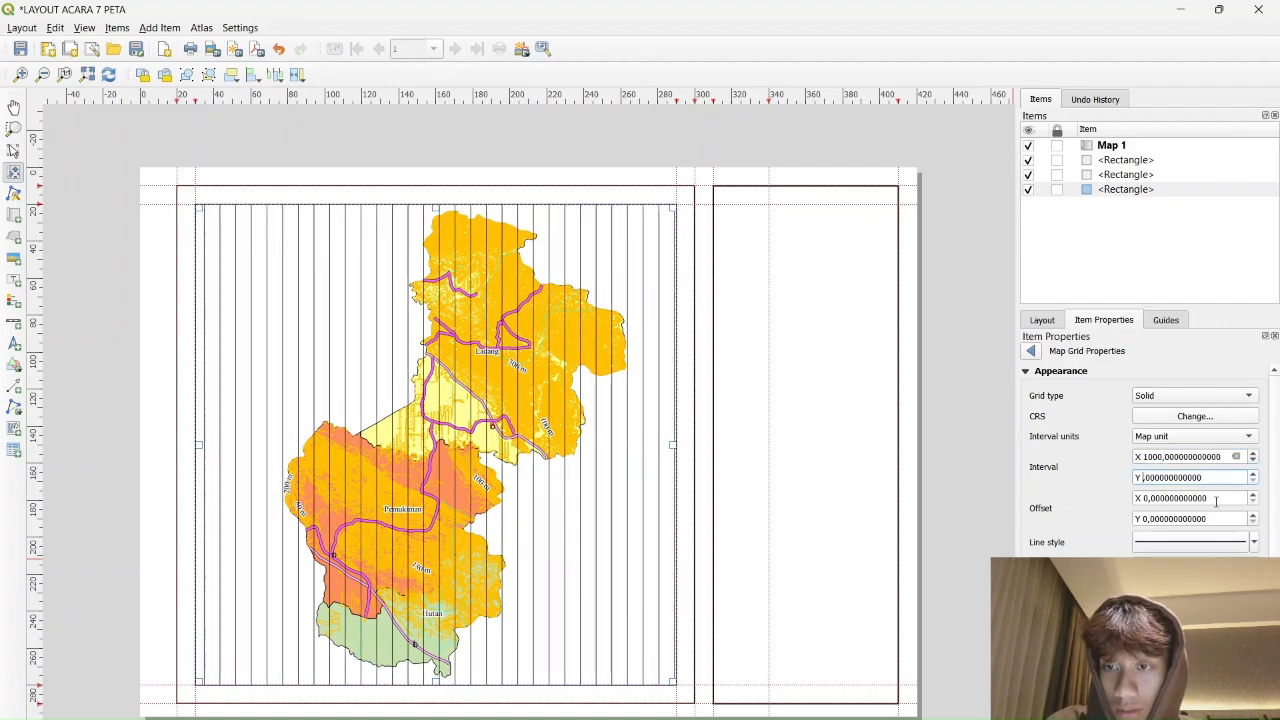
type("000")
key("Return")
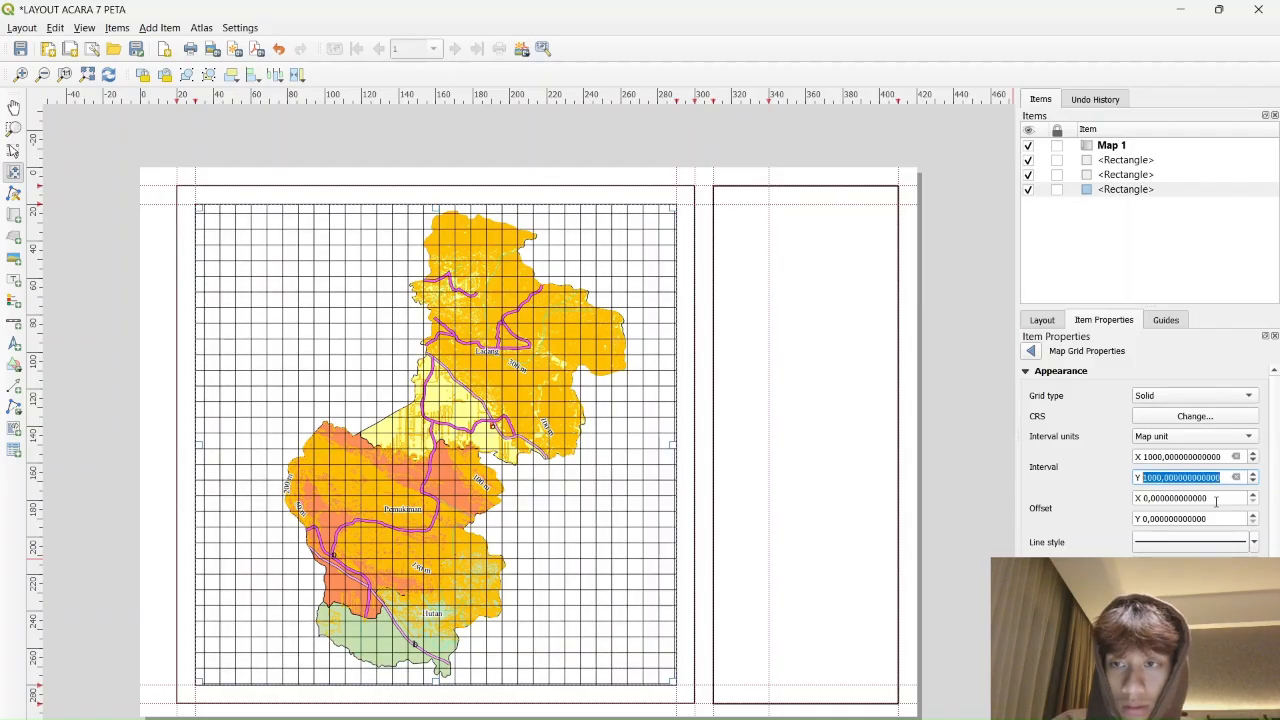
left_click(1222, 397)
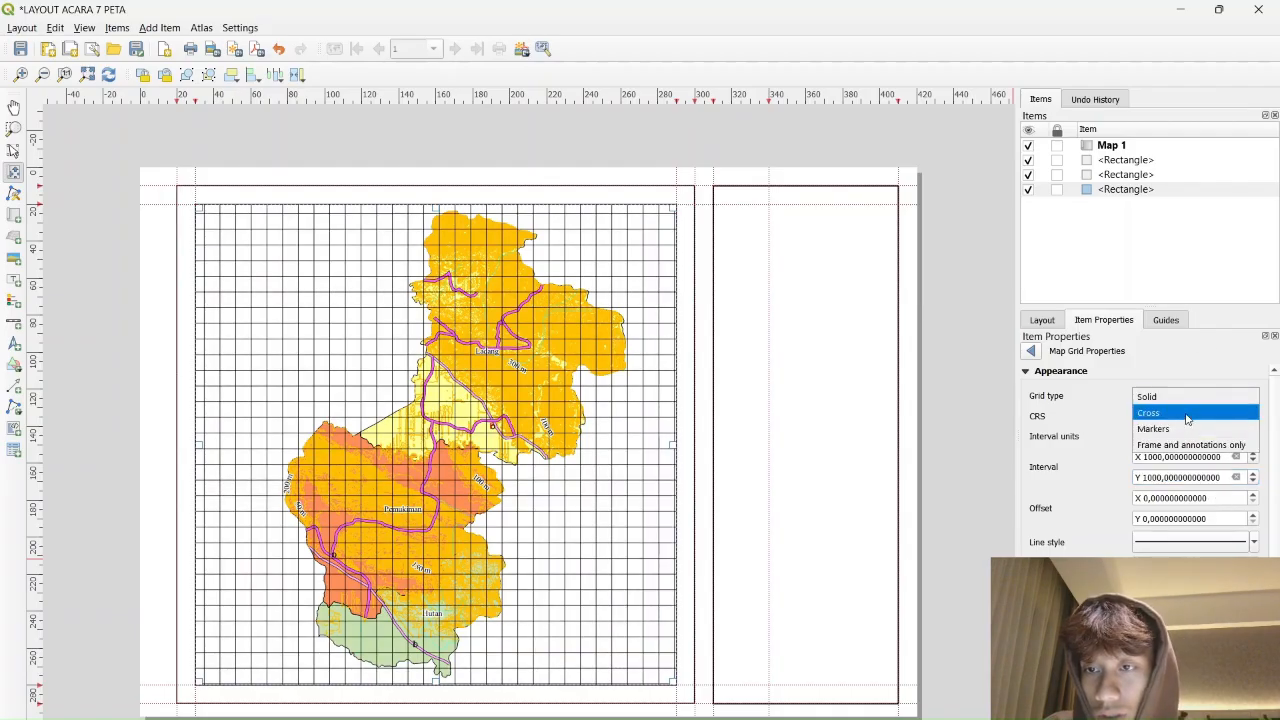
left_click(1187, 414)
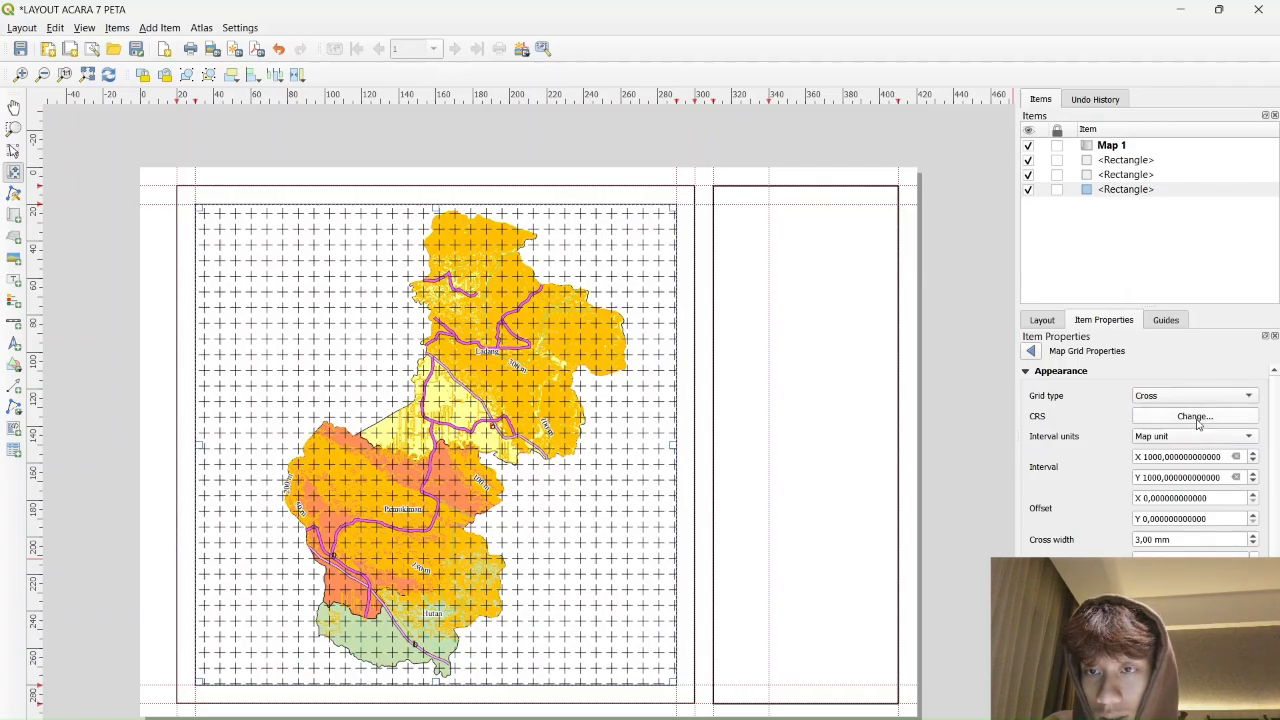
Choose WGS 84 / UTM zone 49S as the grid CRS, keeping map units for the interval
left_click(1193, 418)
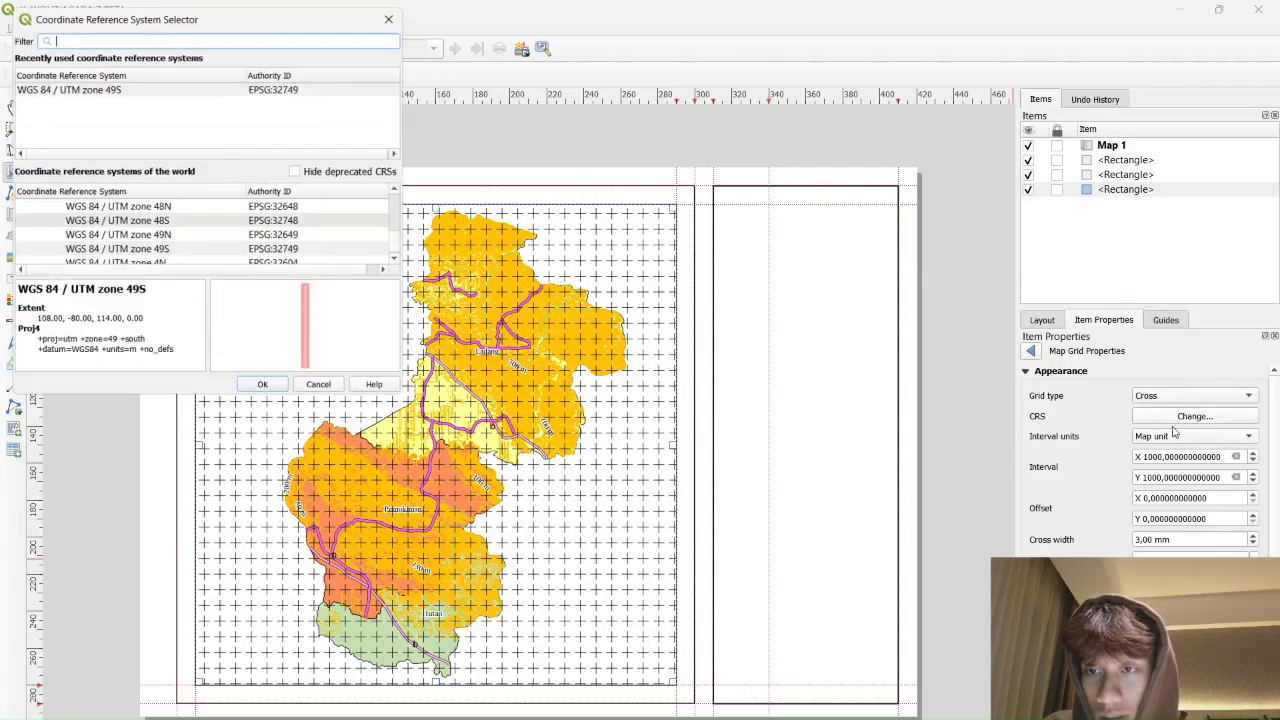
left_click(165, 251)
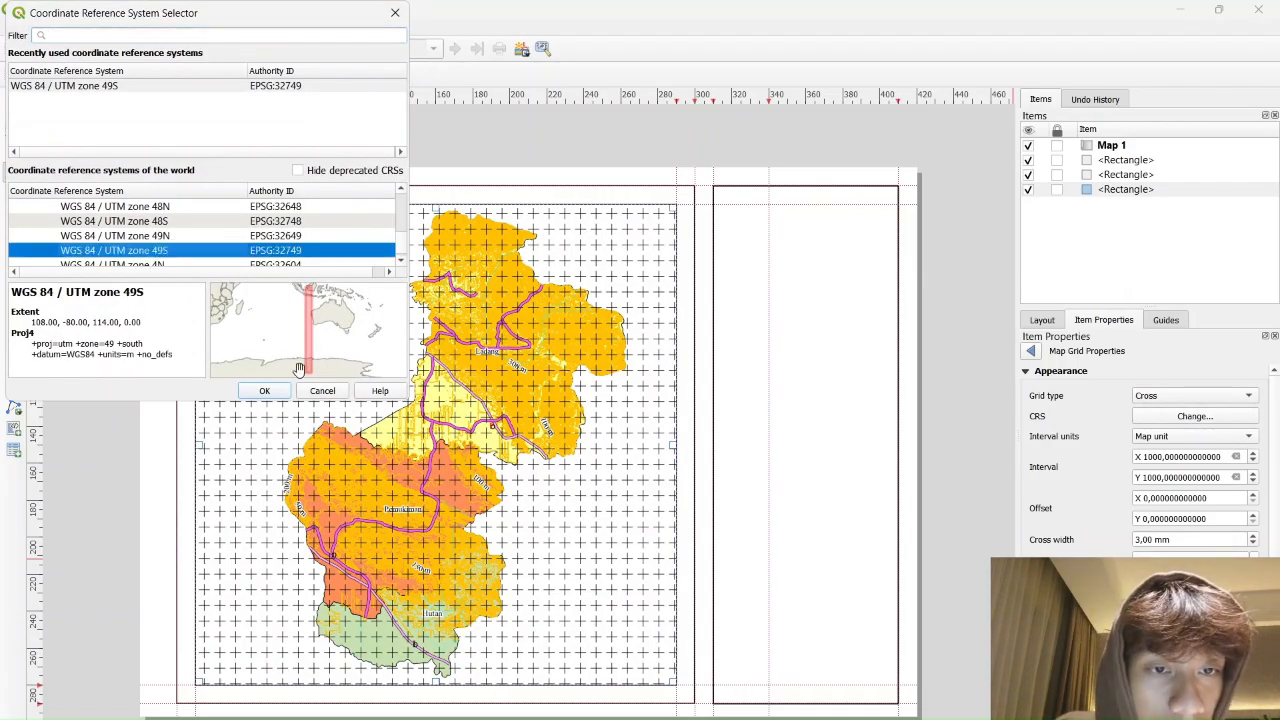
double_click(180, 250)
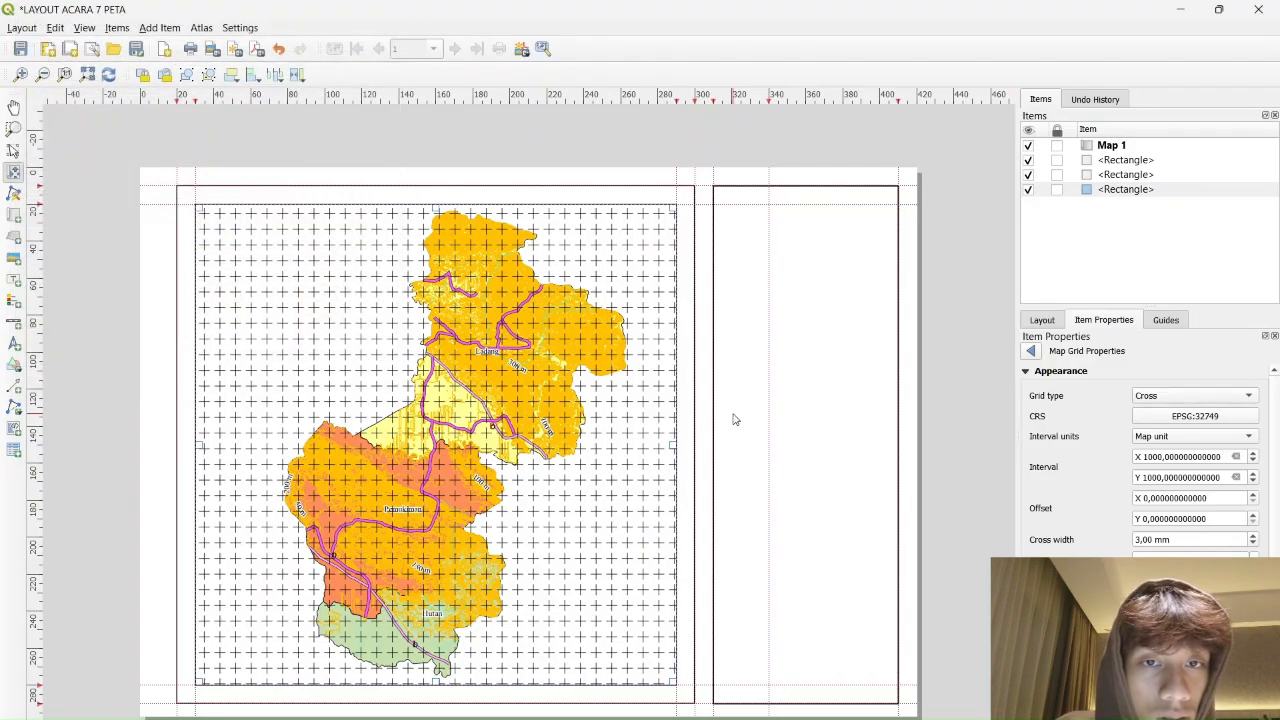
left_click(1175, 440)
left_click(1177, 440)
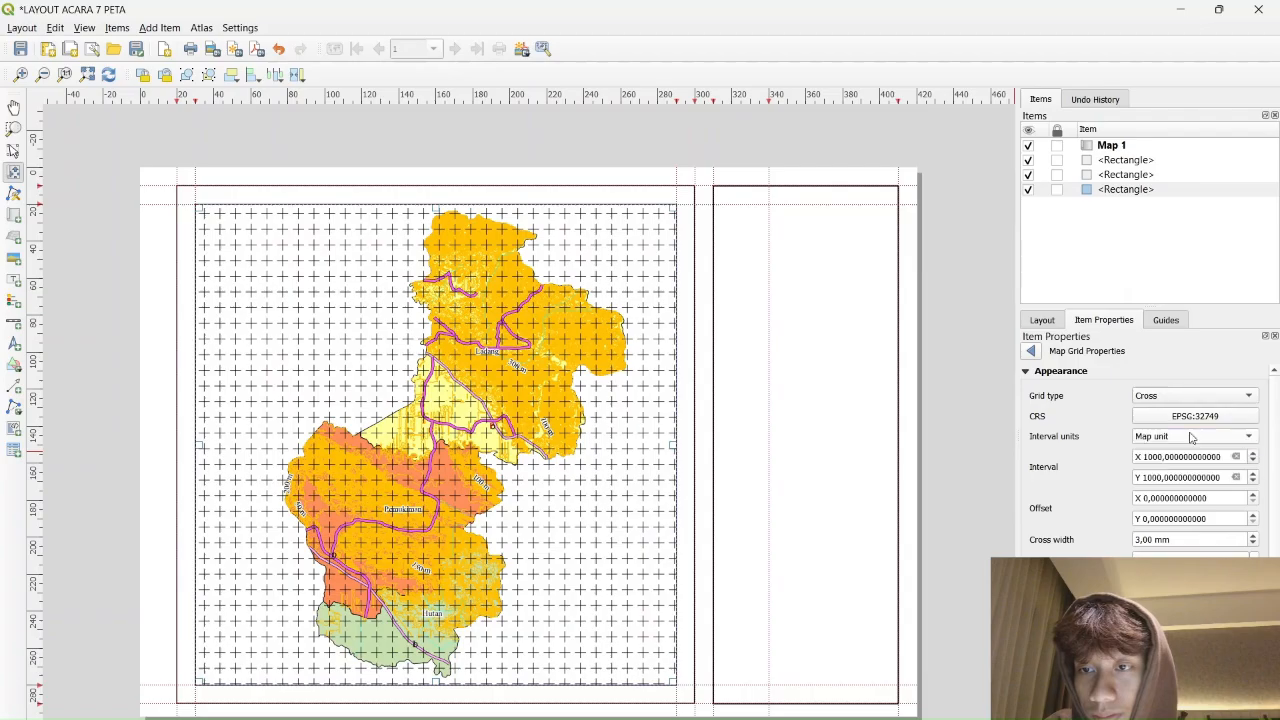
Reconfirm the grid CRS, briefly trying zone 49N before returning to UTM zone 49S
left_click(1213, 421)
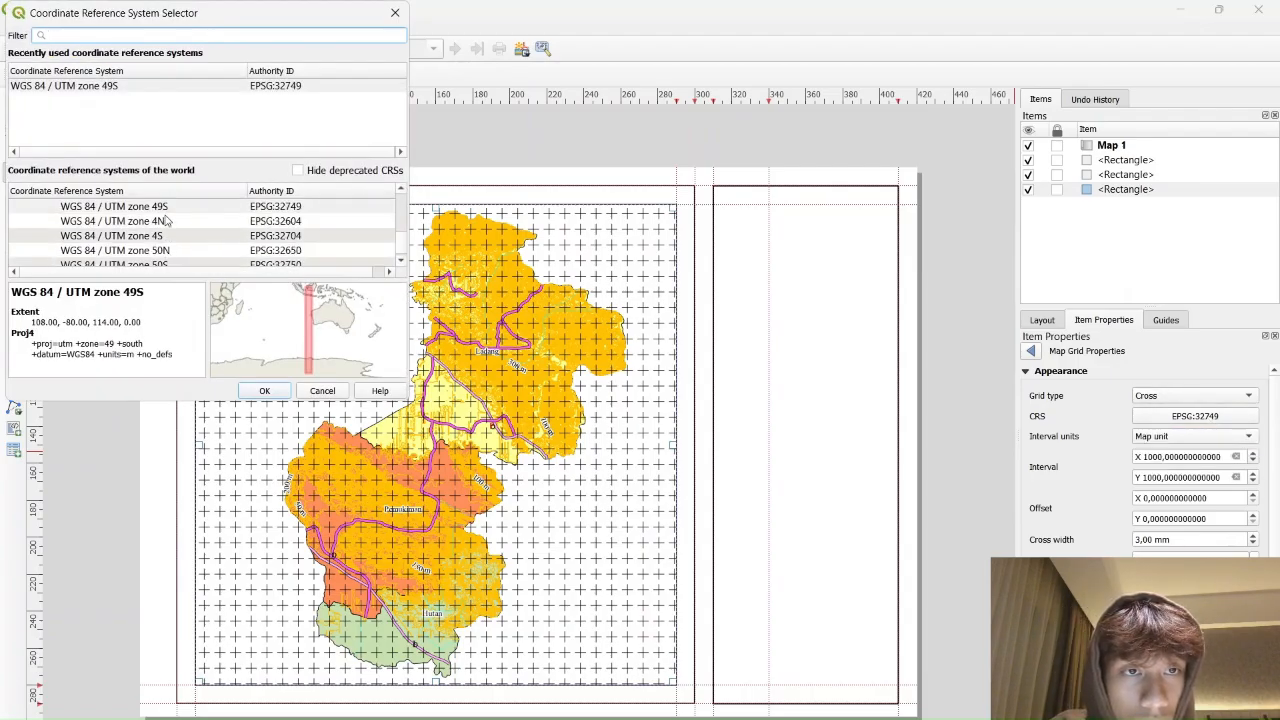
left_click(170, 208)
left_click(124, 85)
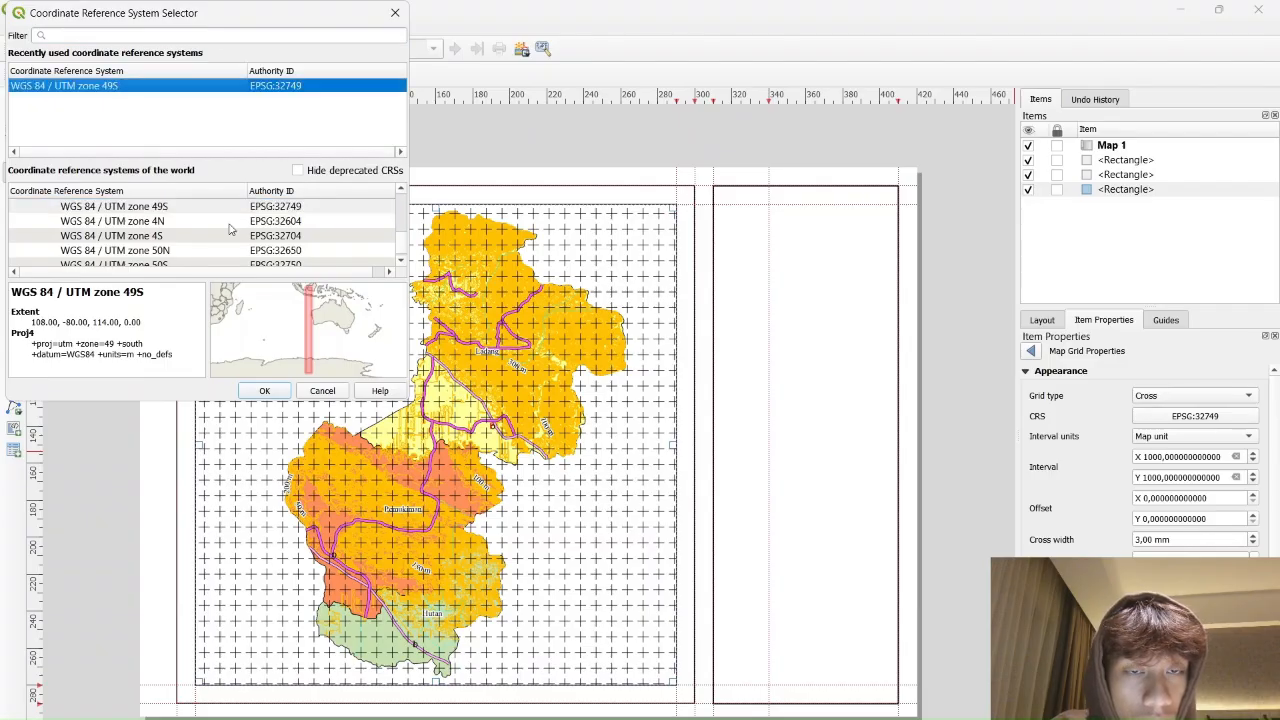
left_click(264, 391)
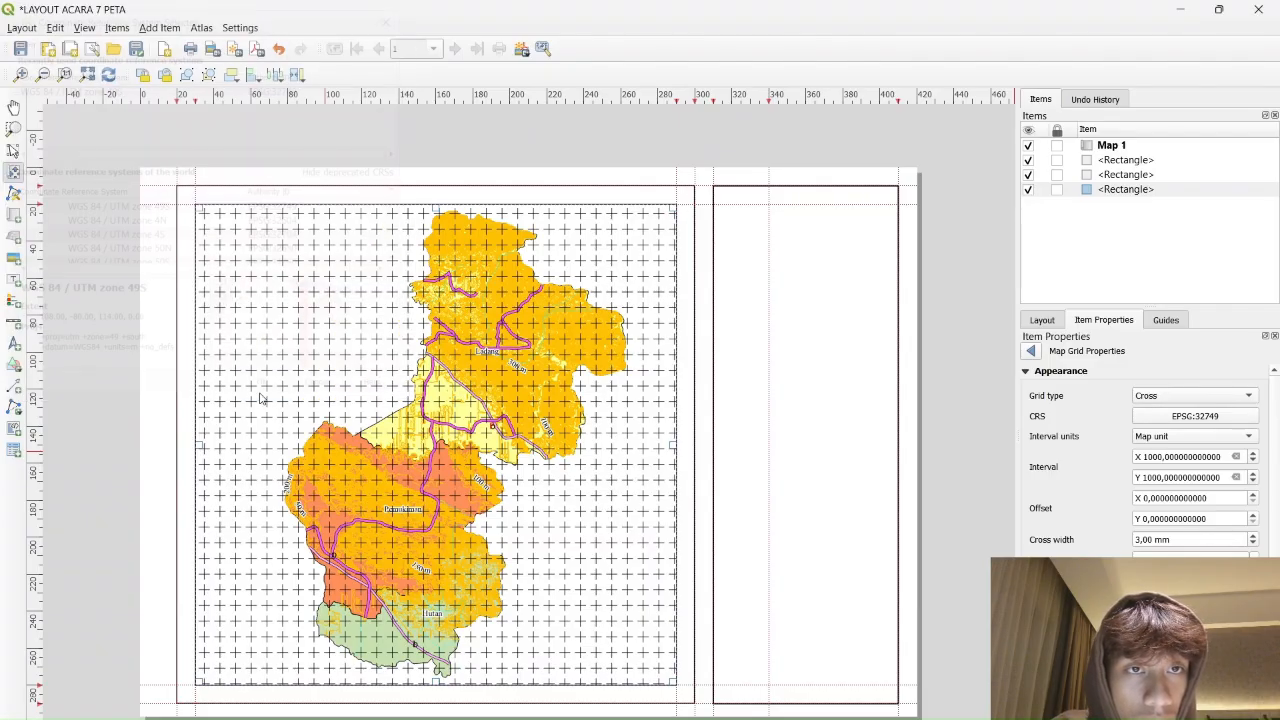
left_click(1226, 421)
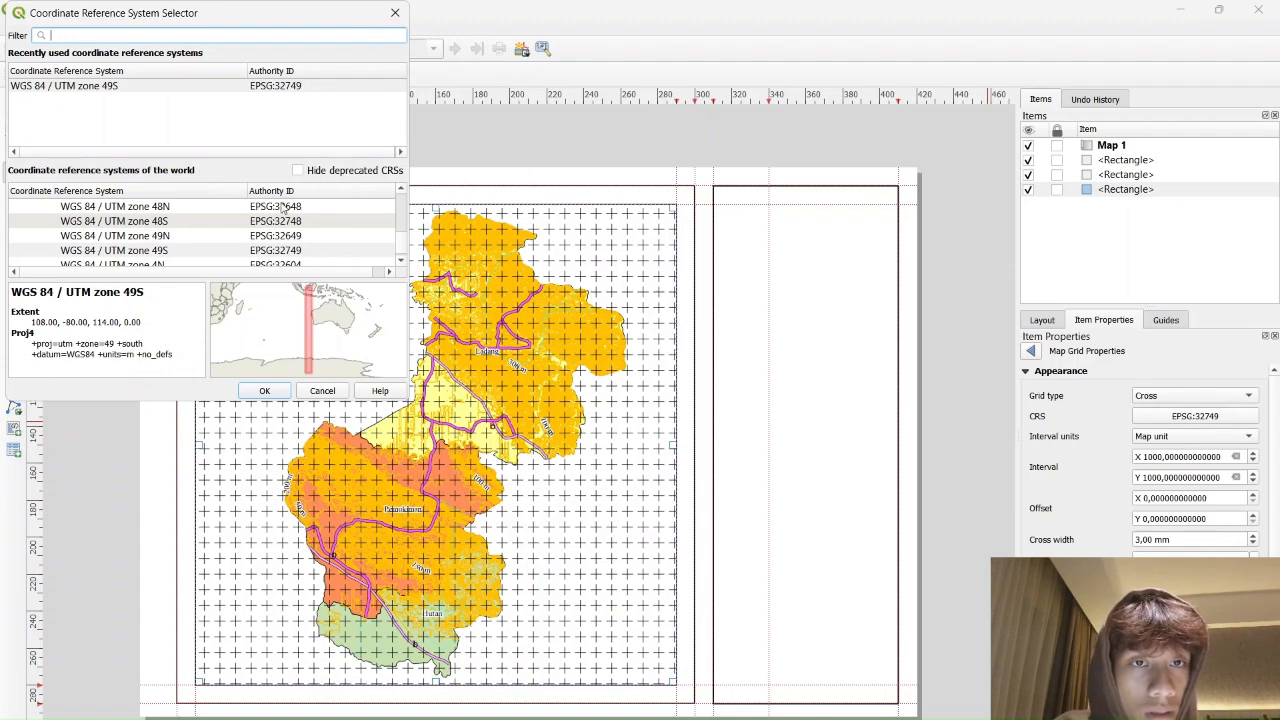
left_click(155, 236)
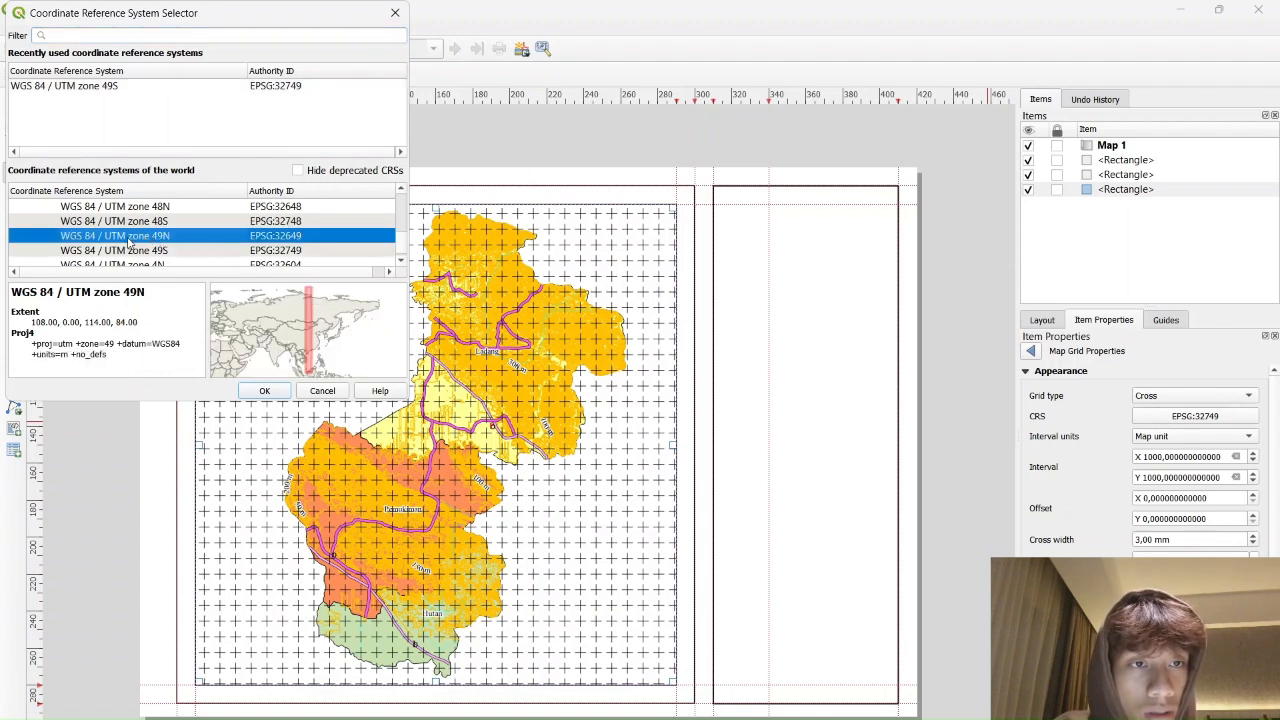
left_click(264, 391)
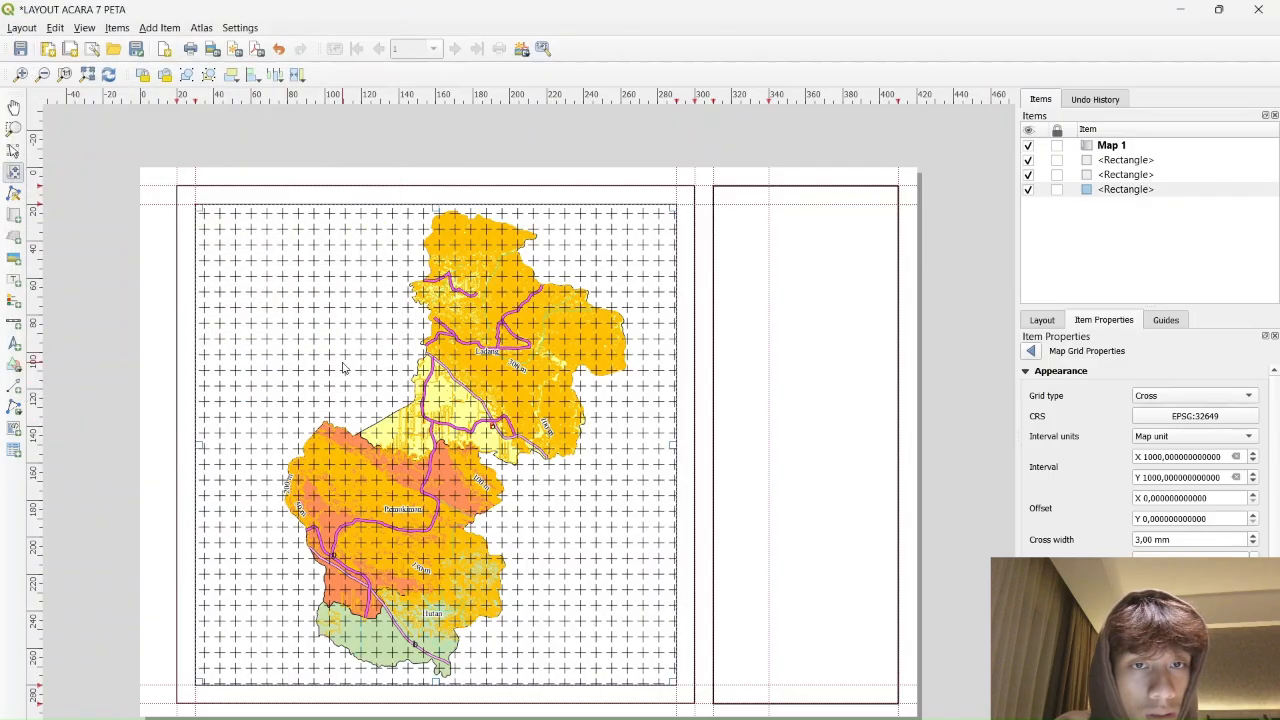
left_click(1212, 418)
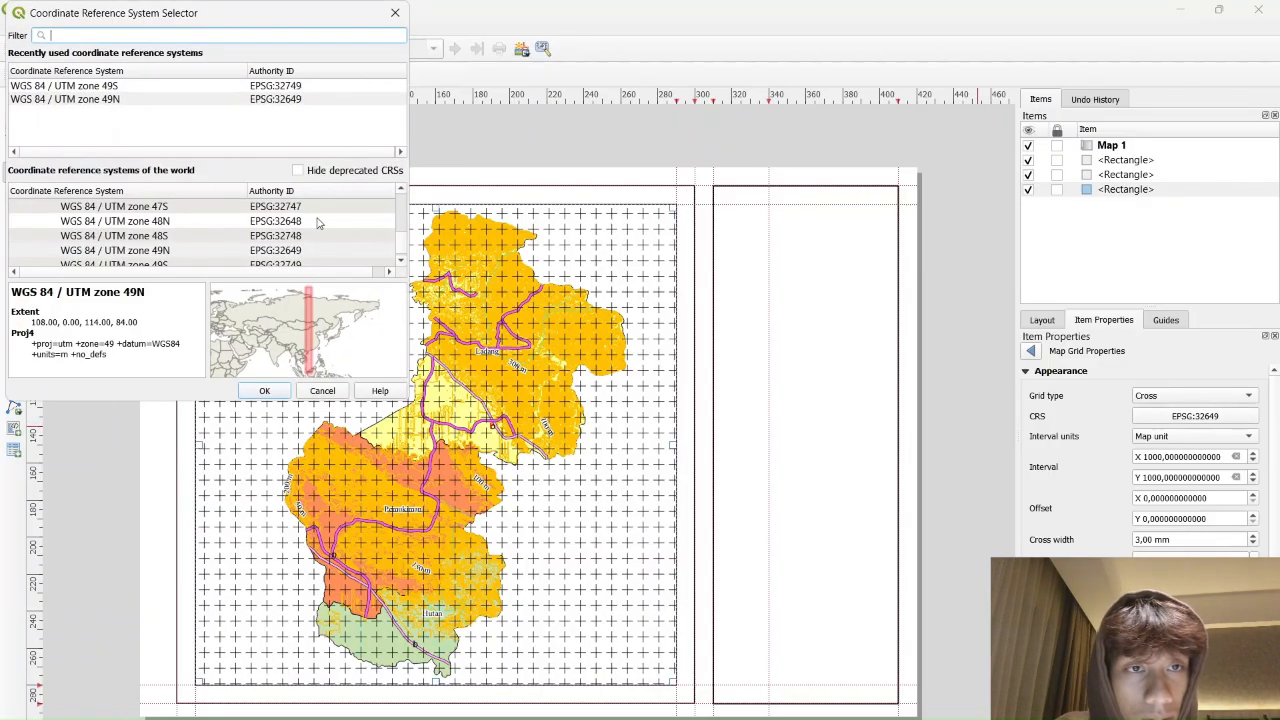
left_click(150, 221)
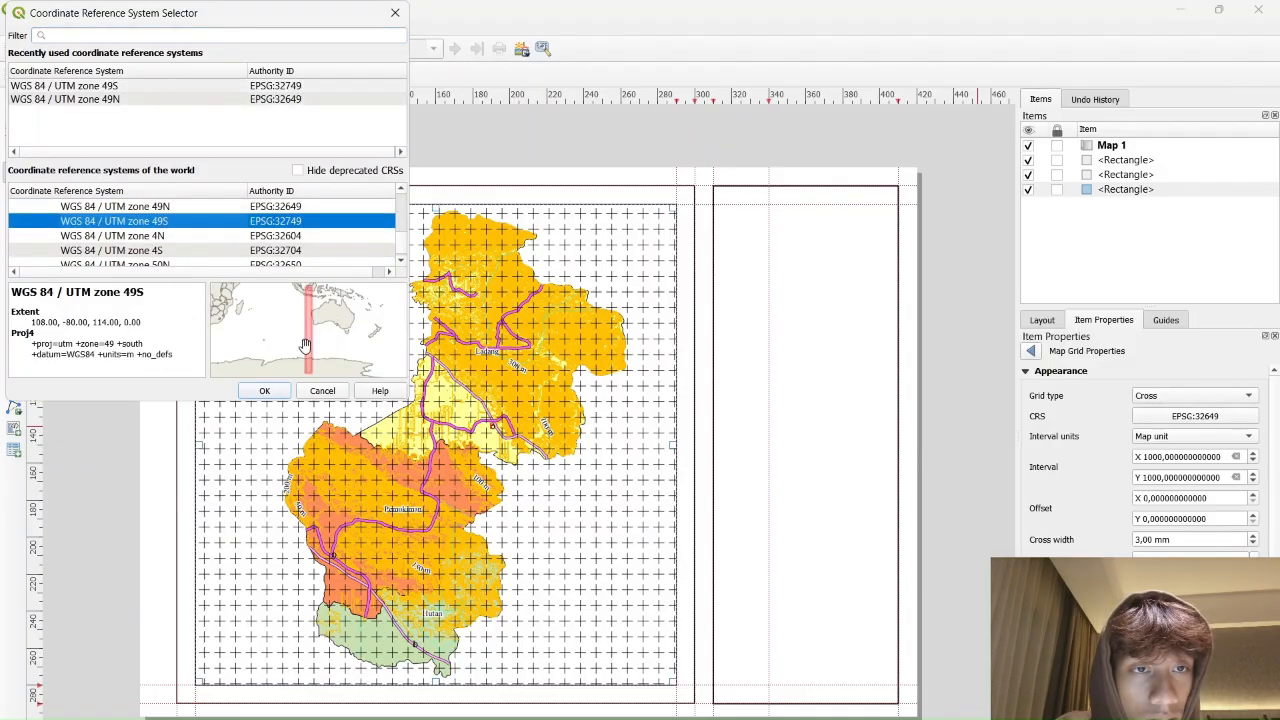
left_click(264, 391)
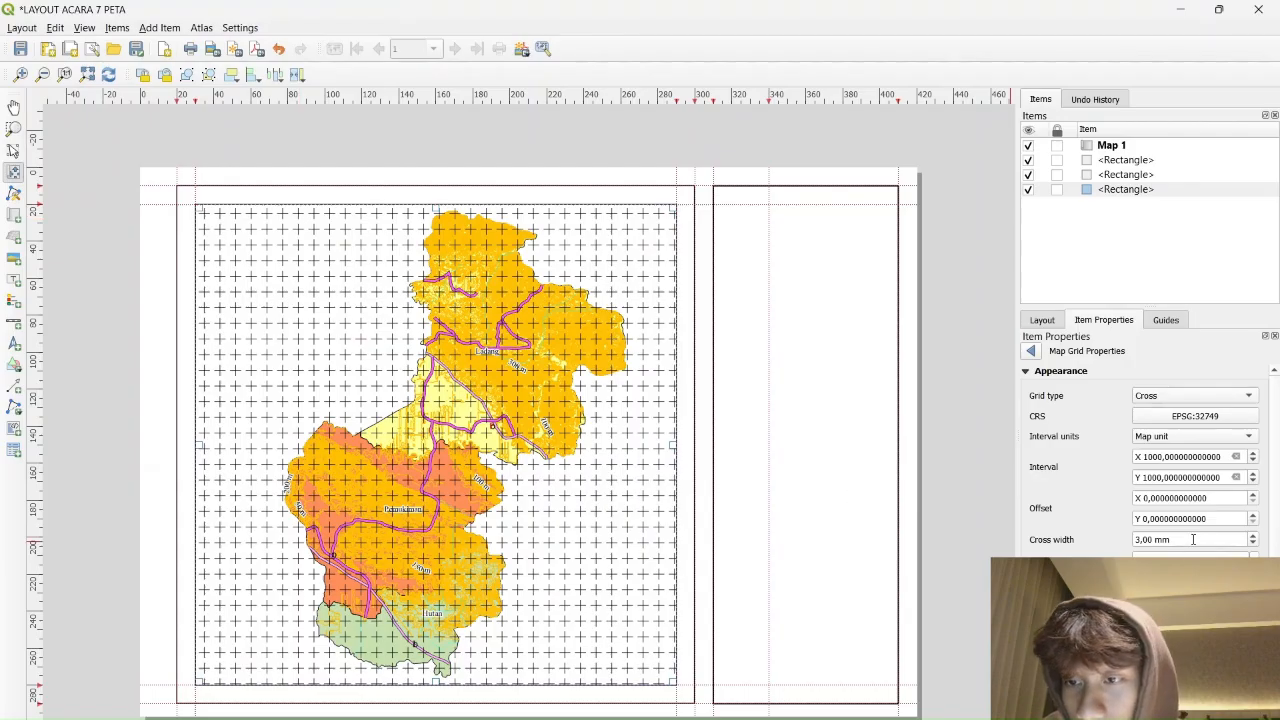
Try grid X intervals of 500 and 2000 before entering 5000
left_click(1160, 457)
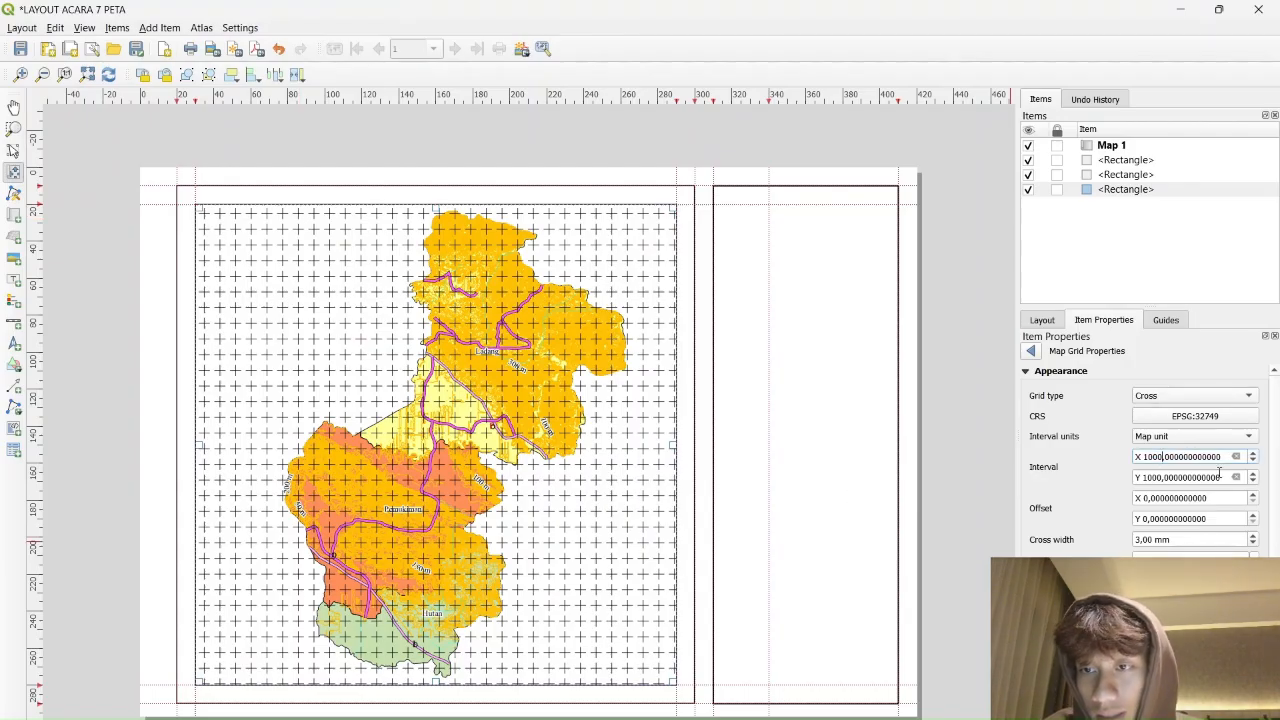
key("BackSpace")
key("BackSpace")
key("BackSpace")
type("500")
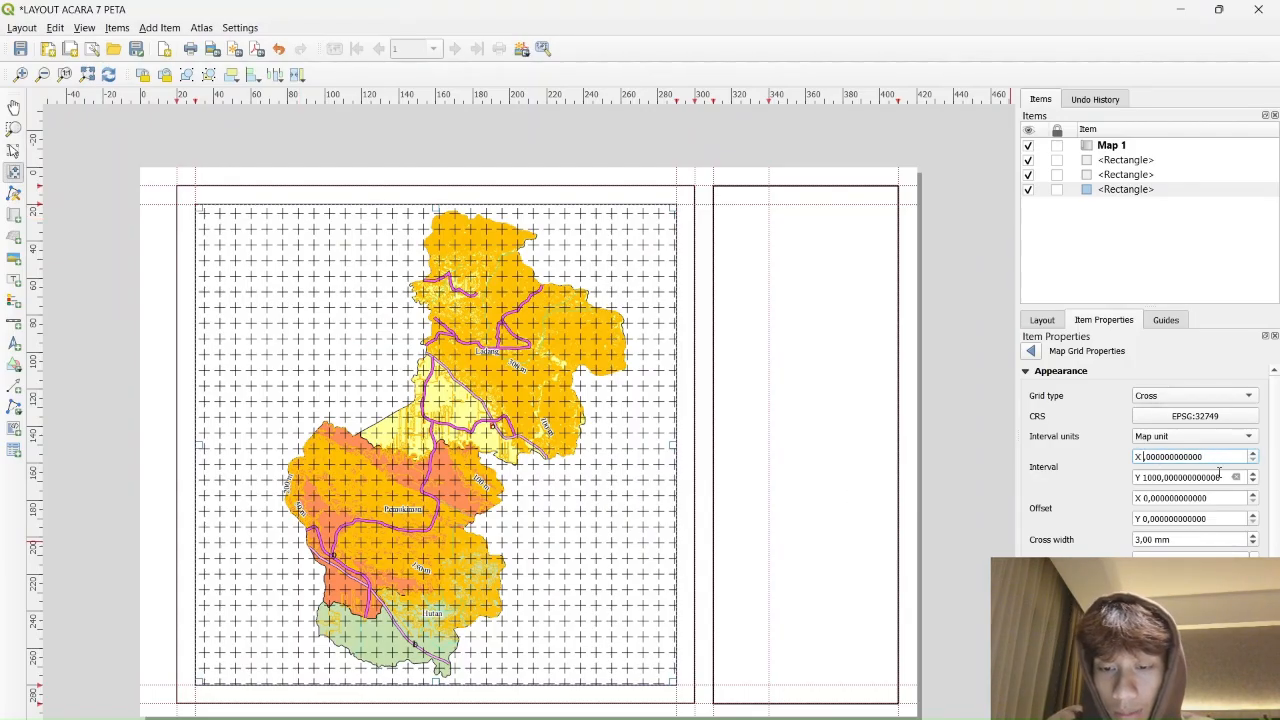
key("Return")
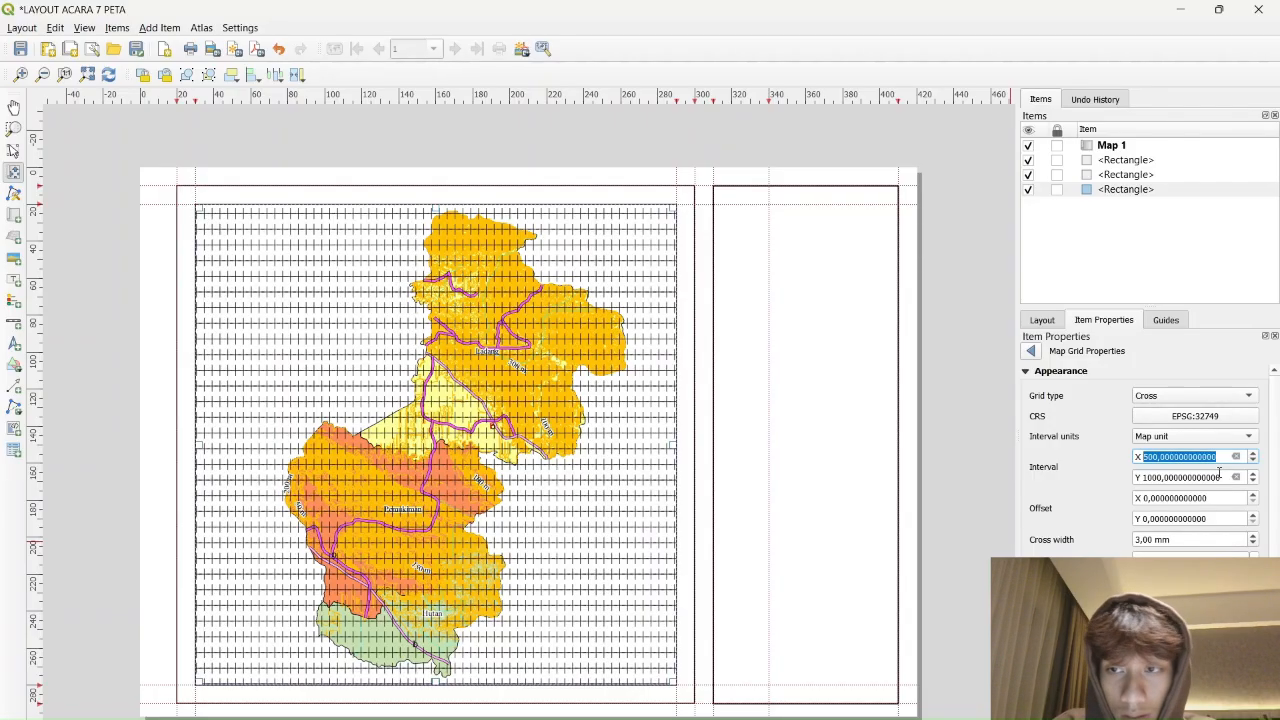
left_click(1160, 454)
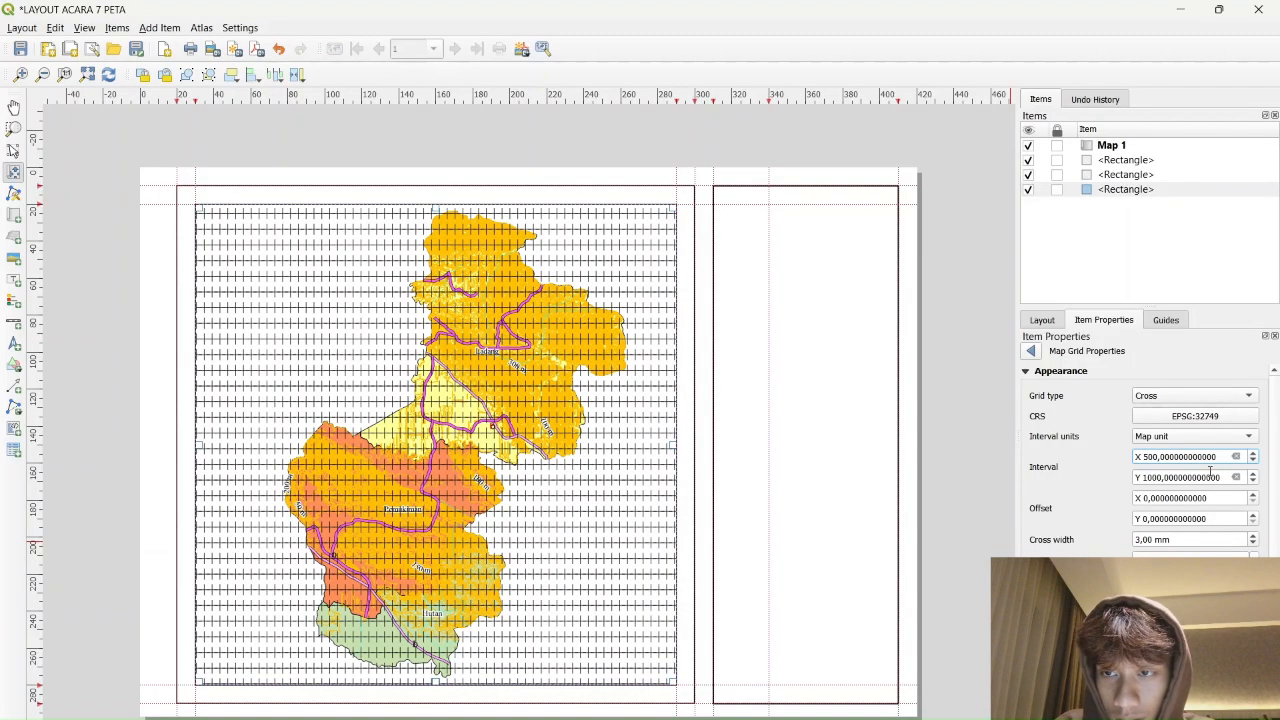
key("BackSpace")
key("BackSpace")
key("BackSpace")
type("2000")
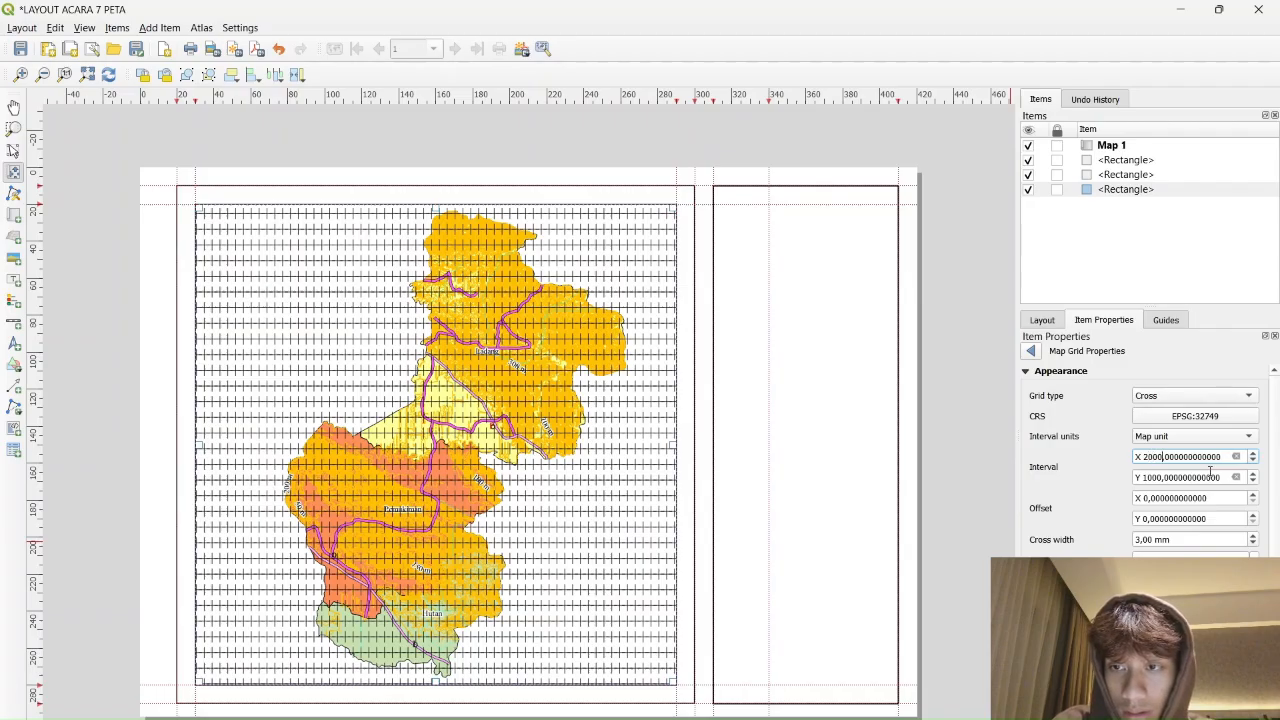
key("Return")
left_click(1165, 456)
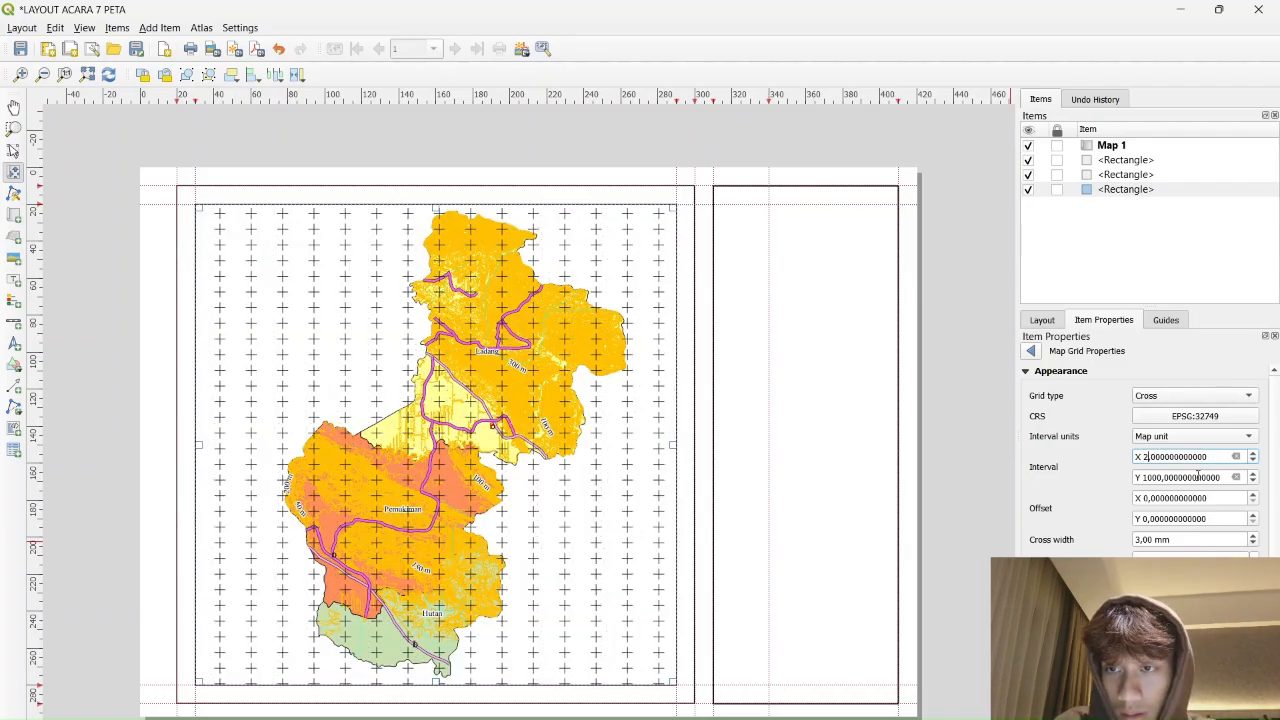
key("BackSpace")
type("5000,")
key("Return")
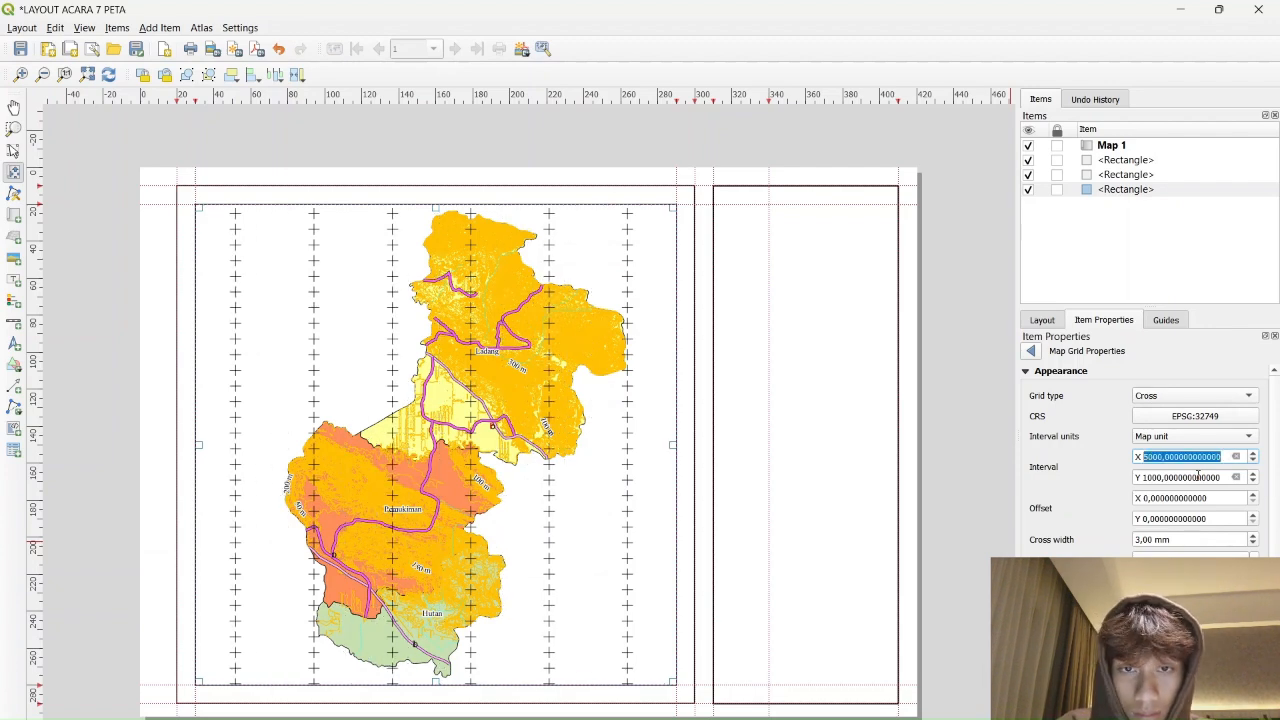
After briefly trying 3000, set the X interval back to 5000 and the Y interval to 5000
left_click(1163, 457)
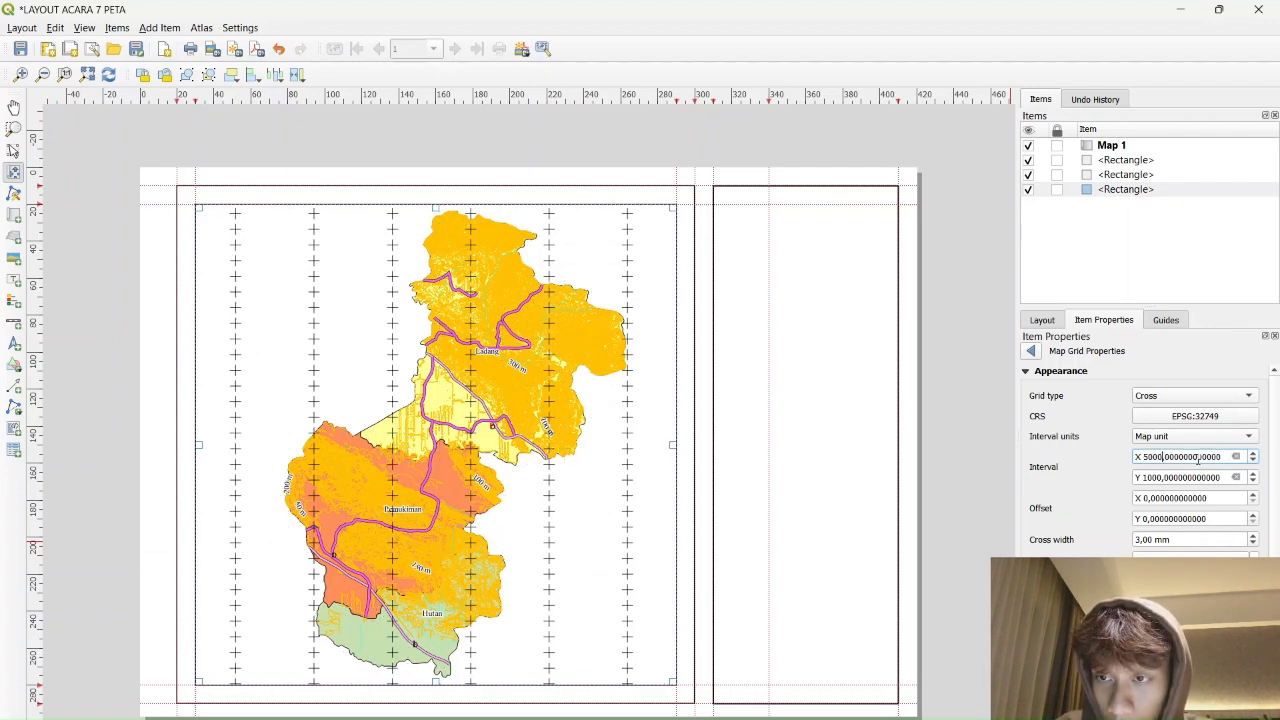
key("BackSpace")
key("BackSpace")
key("BackSpace")
type("3000")
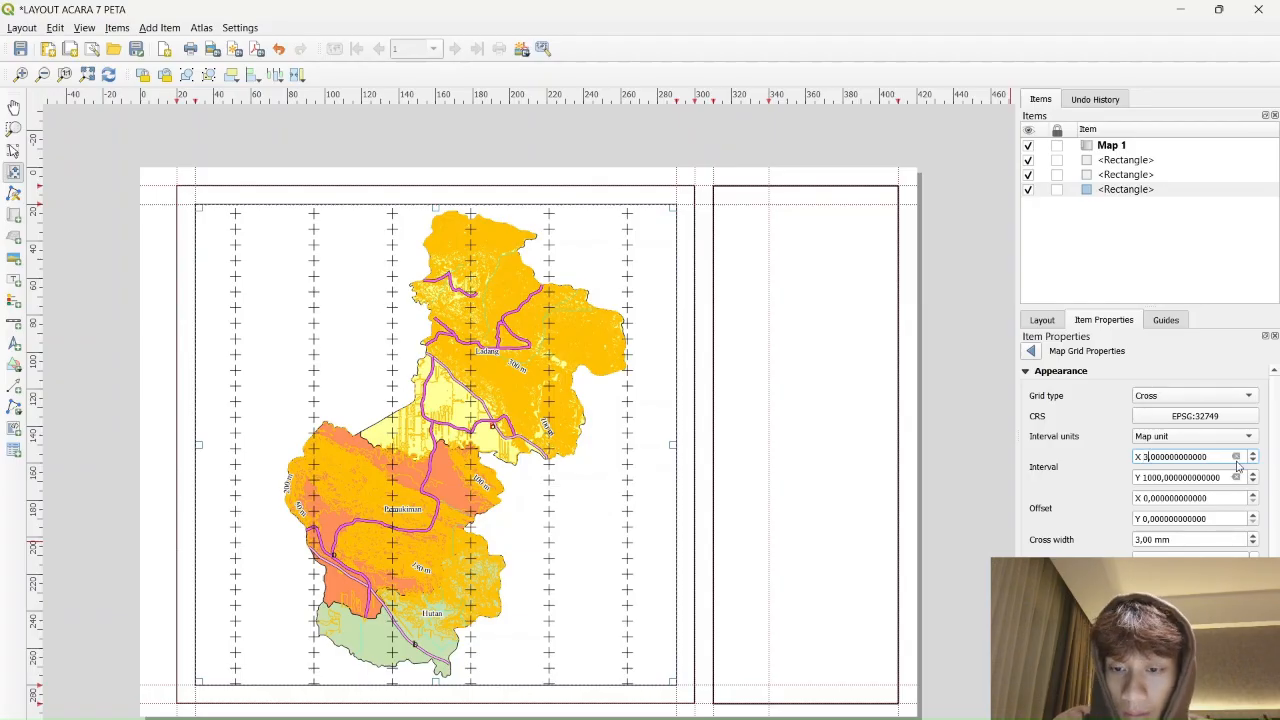
key("Return")
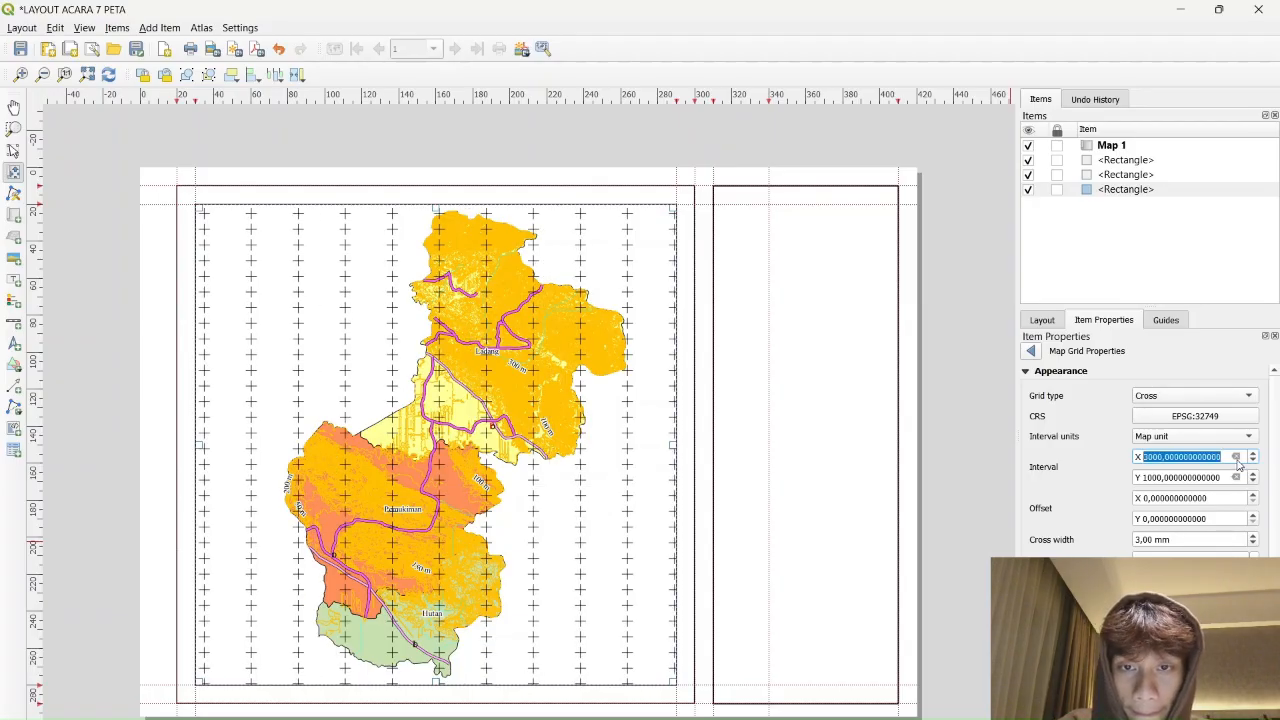
left_click(1160, 457)
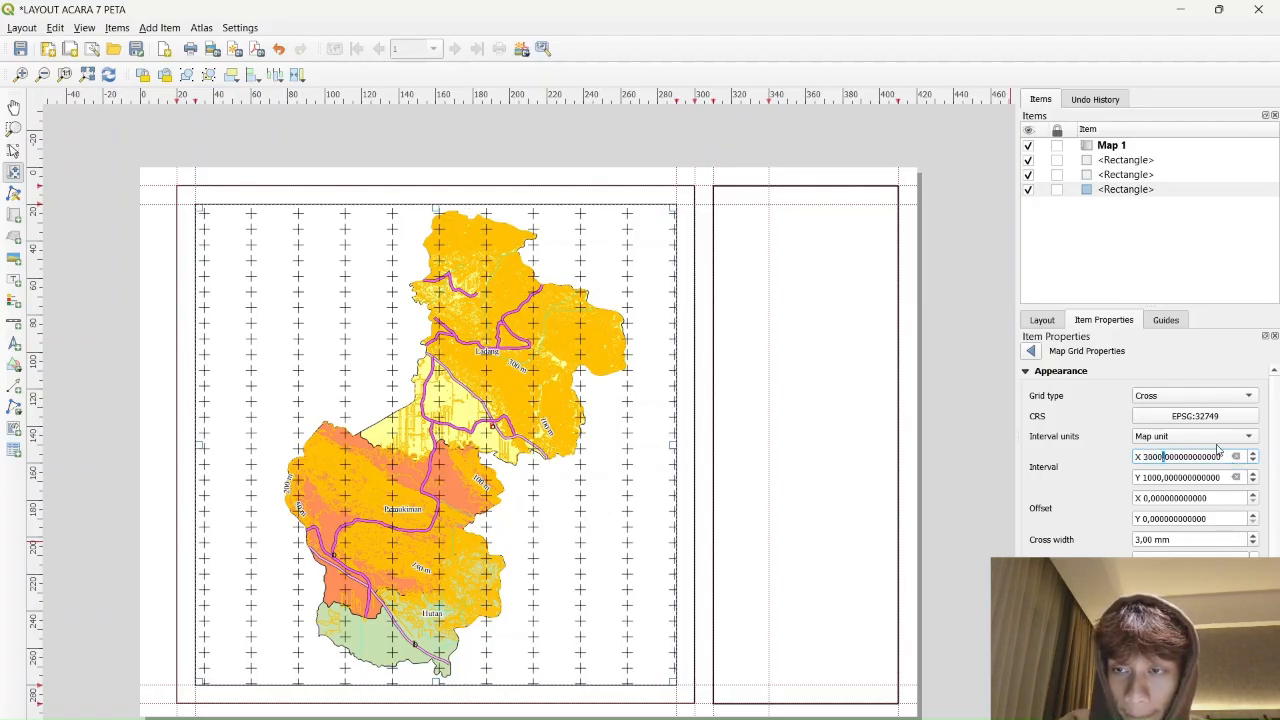
key("Up")
key("Up")
key("Up")
key("Up")
key("Up")
key("Up")
key("Up")
key("Up")
key("Up")
key("Left")
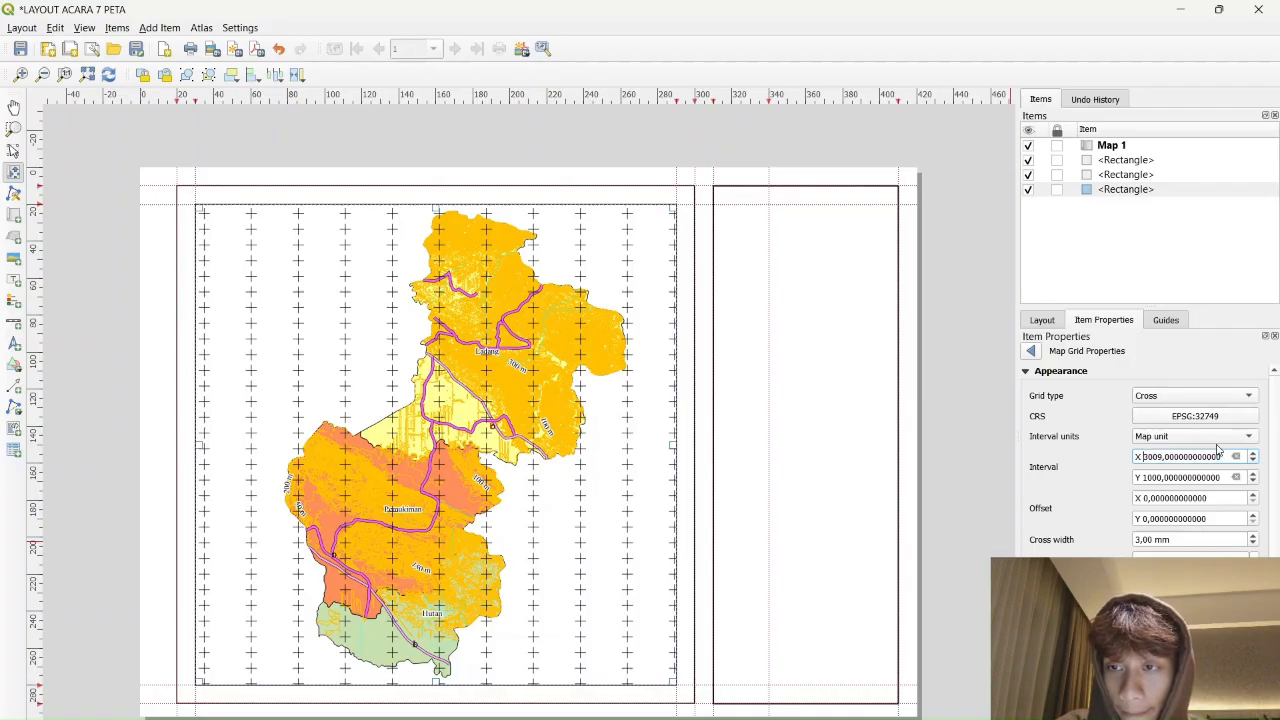
key("BackSpace")
key("BackSpace")
key("BackSpace")
key("BackSpace")
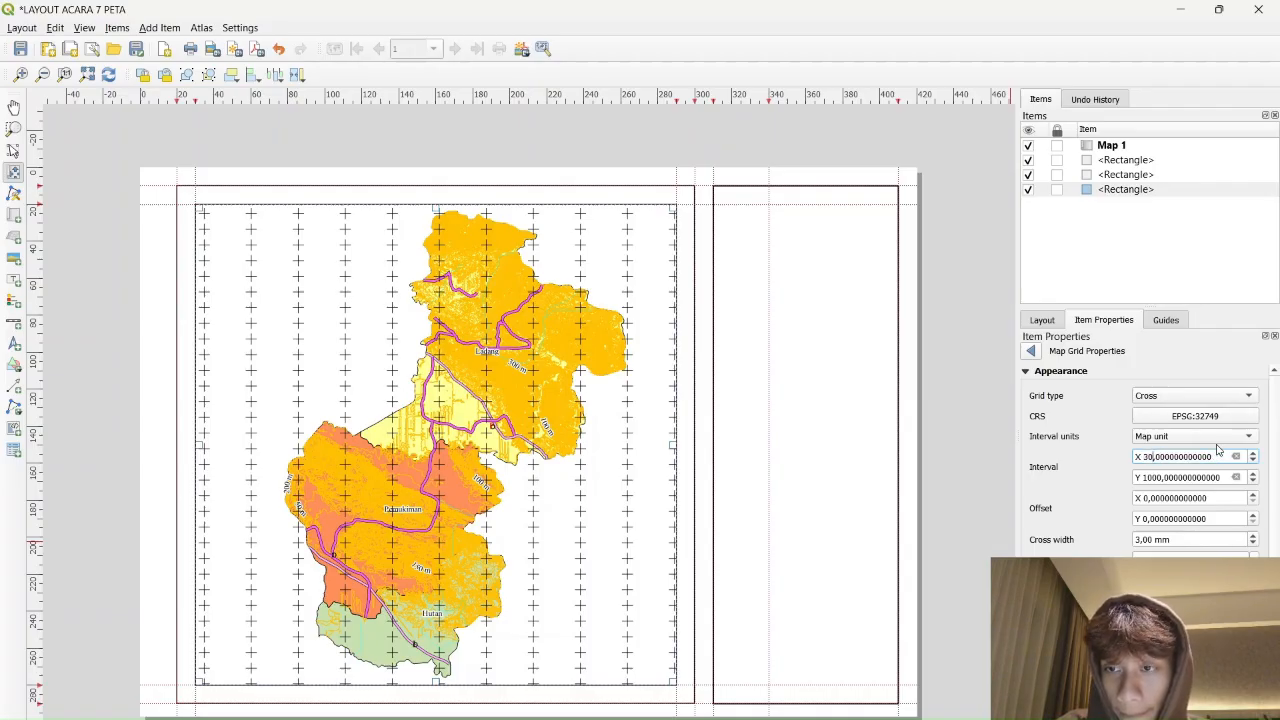
type("5000")
key("Return")
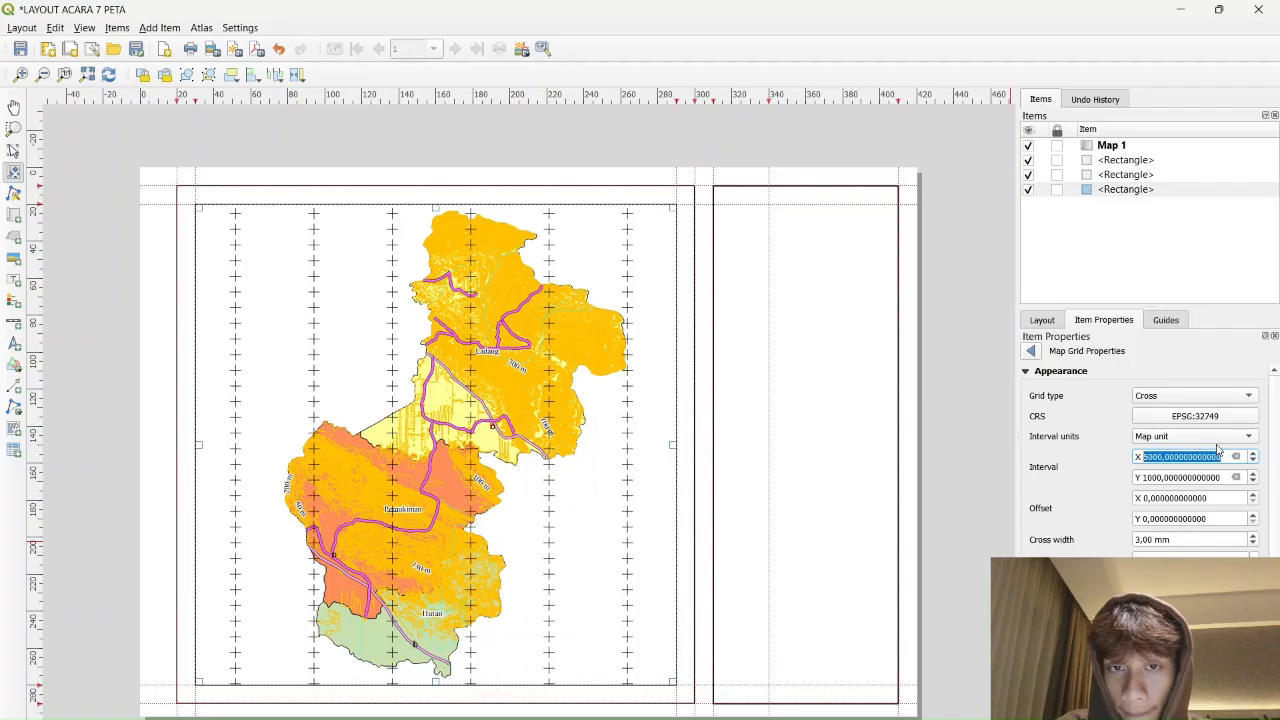
left_click(1162, 482)
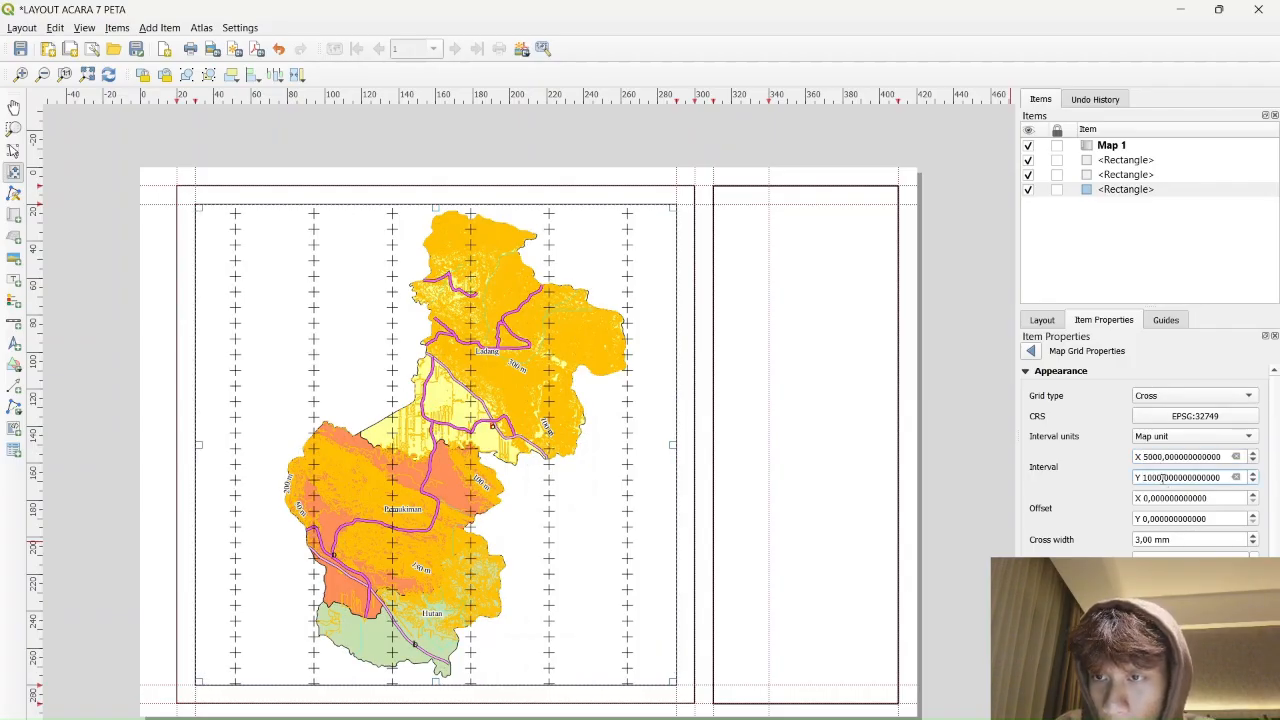
key("BackSpace")
key("BackSpace")
key("BackSpace")
type("5000")
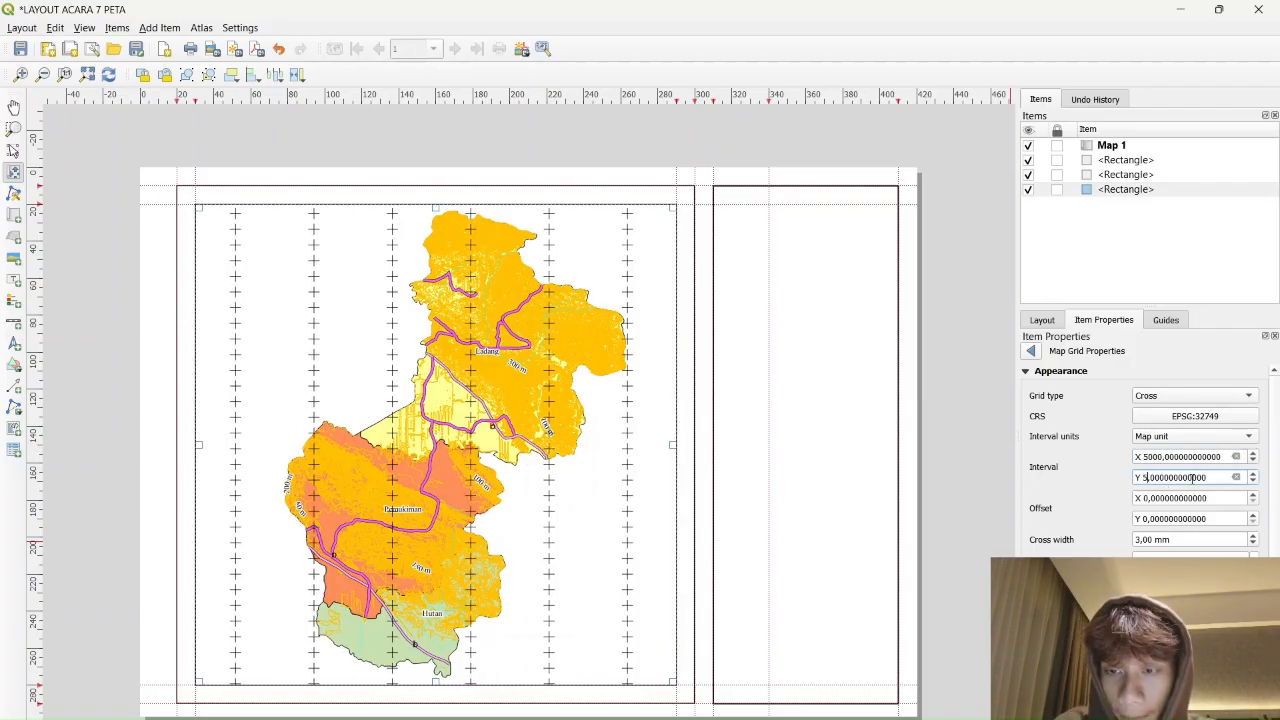
key("Return")
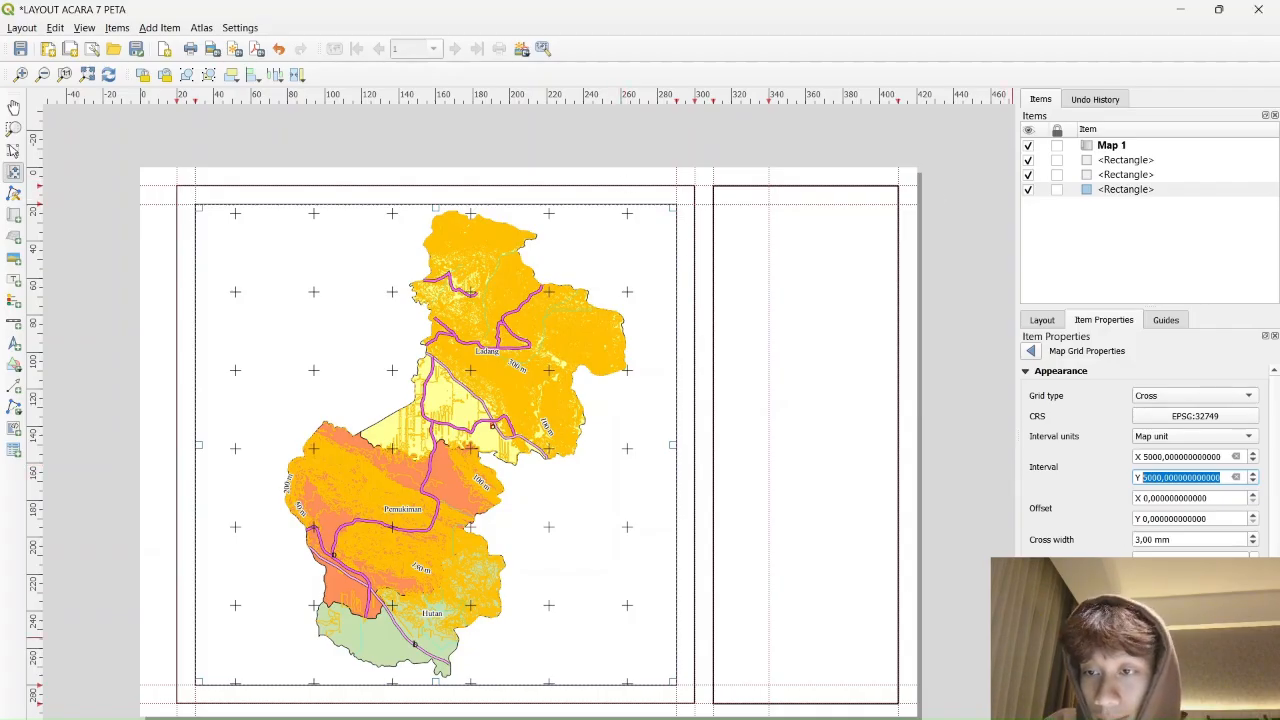
Keep the grid cross width at 3 mm and set the cross line colour to red
left_click(1252, 544)
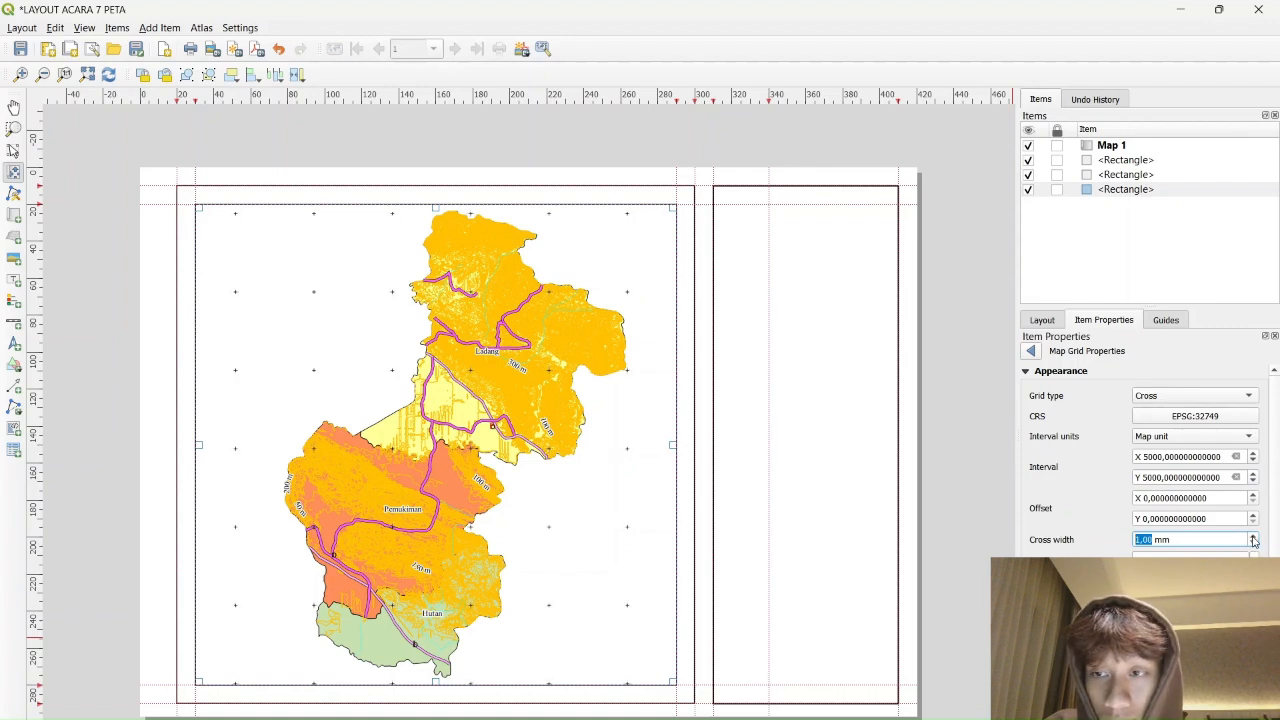
left_click(1253, 536)
left_click(1253, 536)
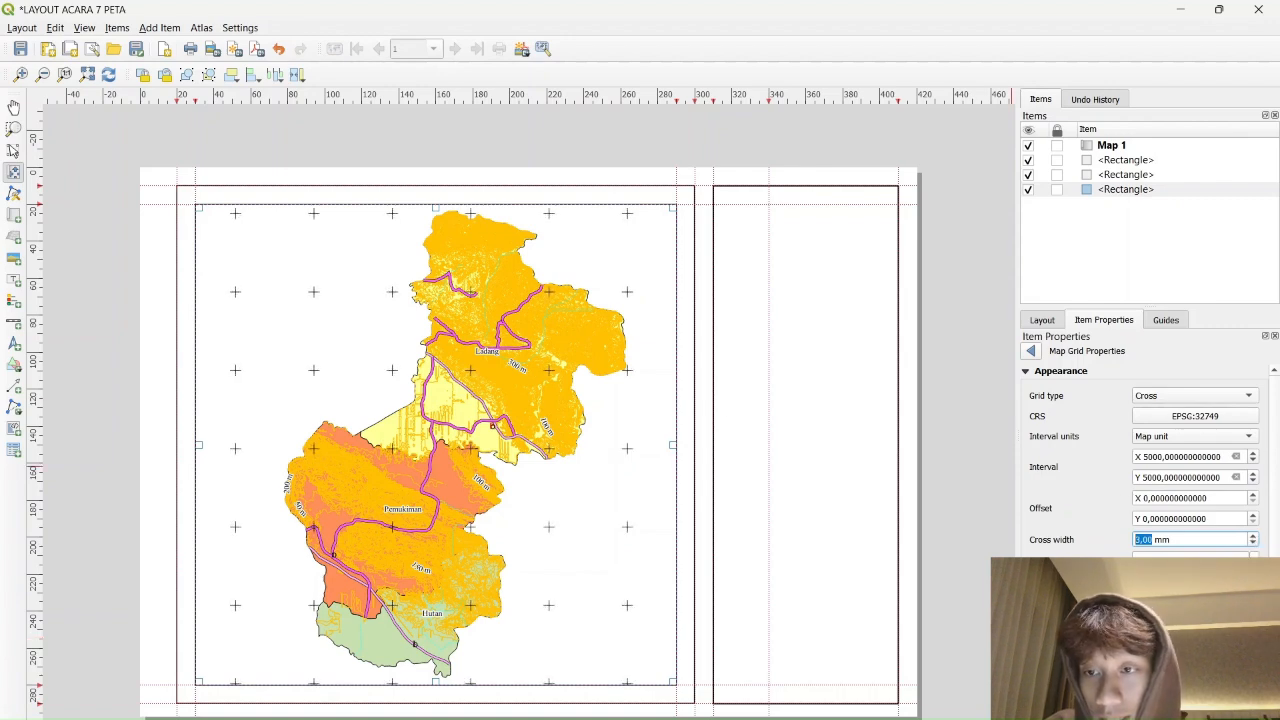
left_click(1254, 561)
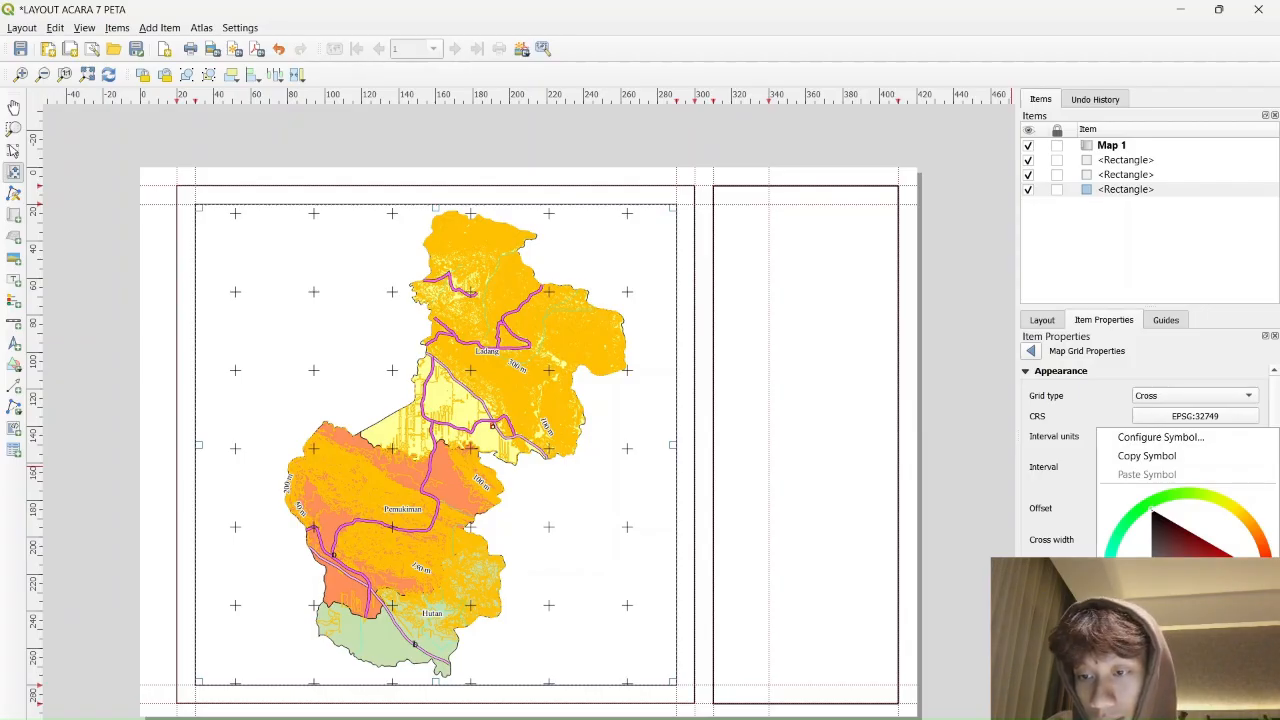
left_click(1160, 680)
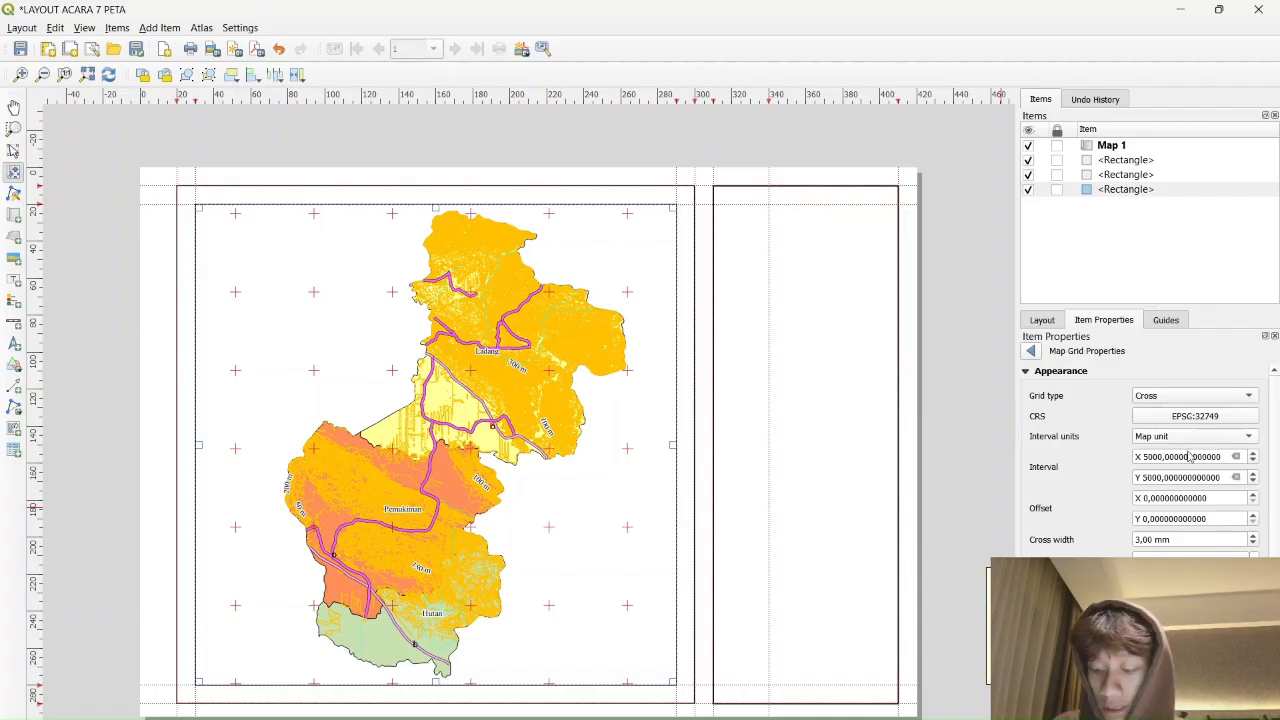
scroll(1228, 535, "down", 3)
scroll(1206, 552, "down", 1)
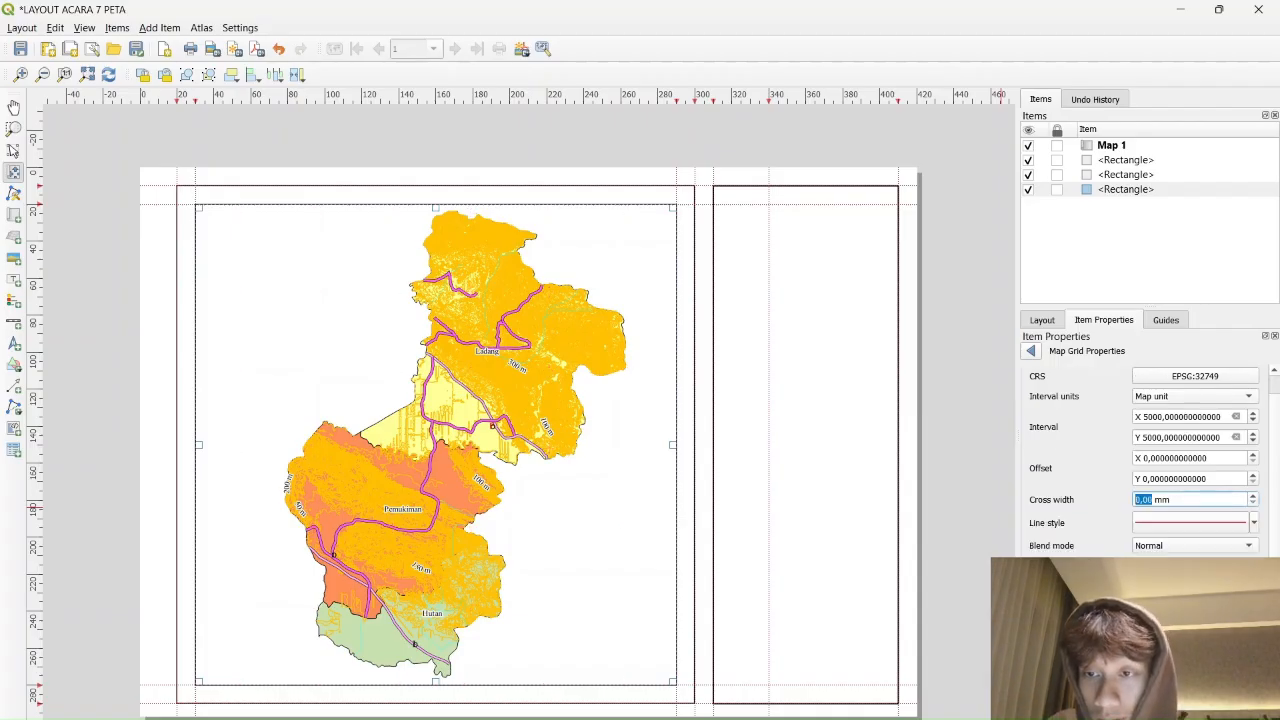
scroll(1179, 502, "up", 3)
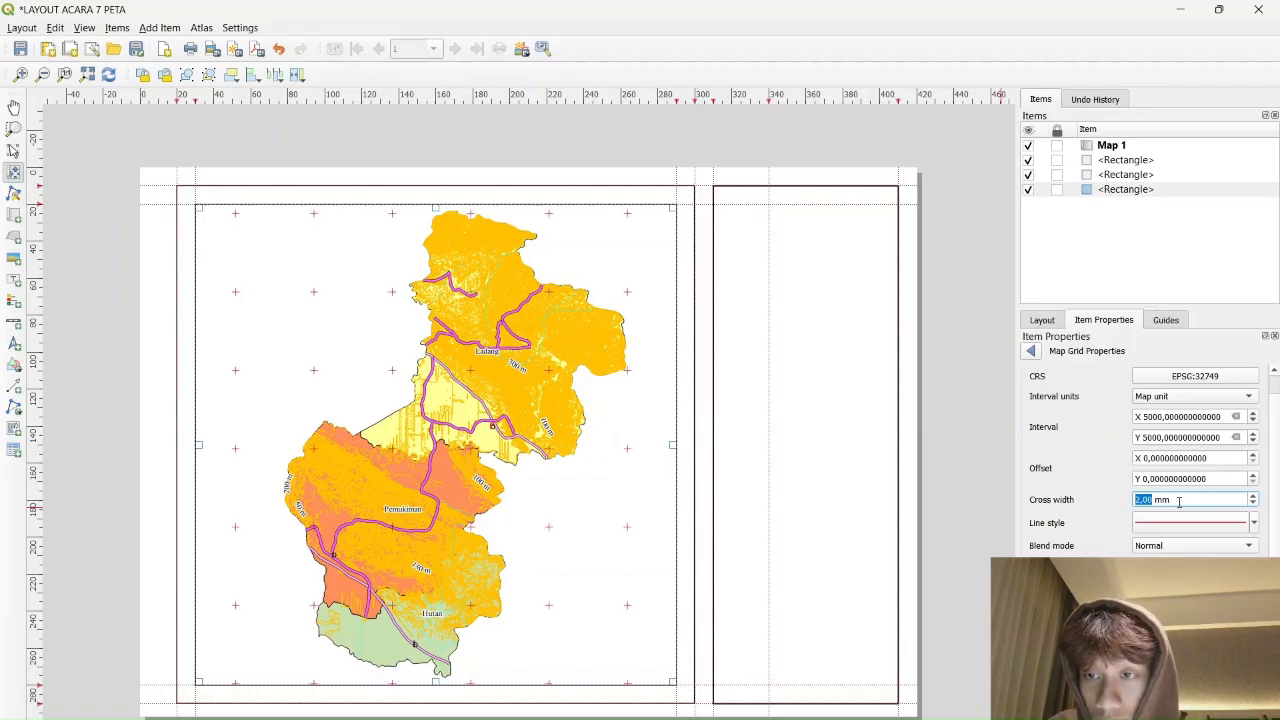
left_click(1113, 505)
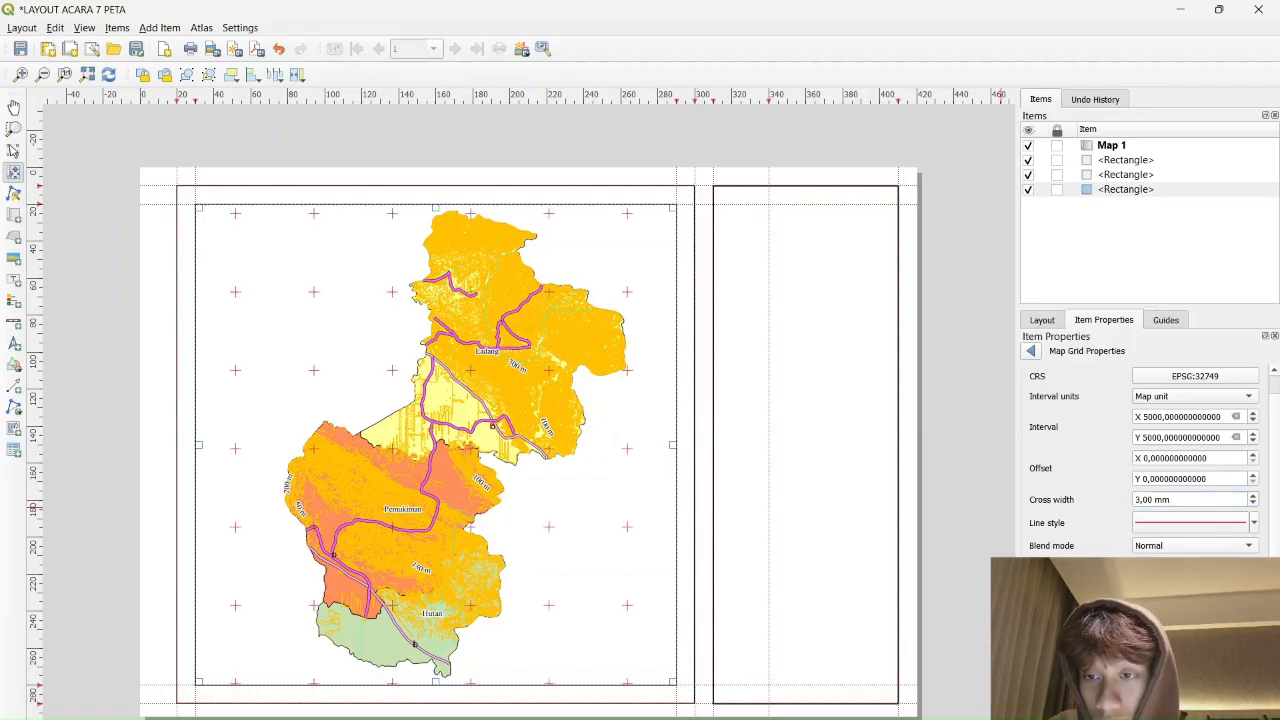
scroll(1145, 558, "down", 3)
scroll(1107, 553, "down", 5)
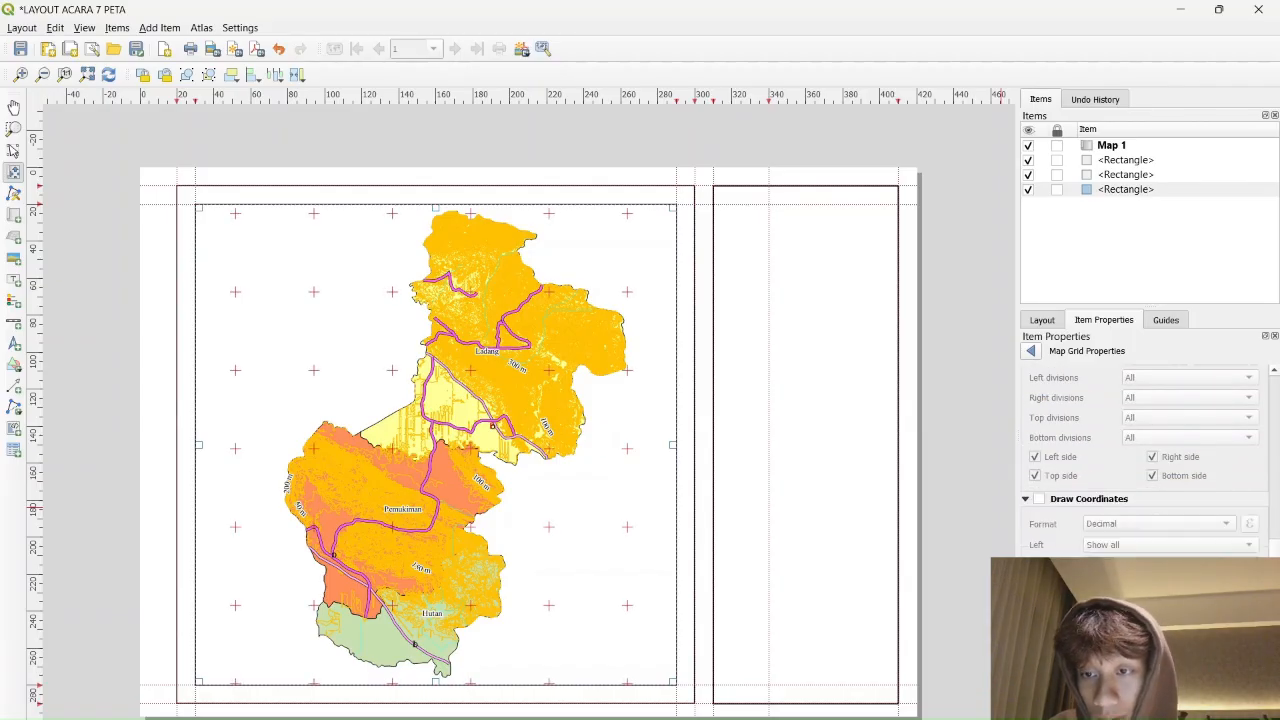
scroll(1086, 509, "up", 8)
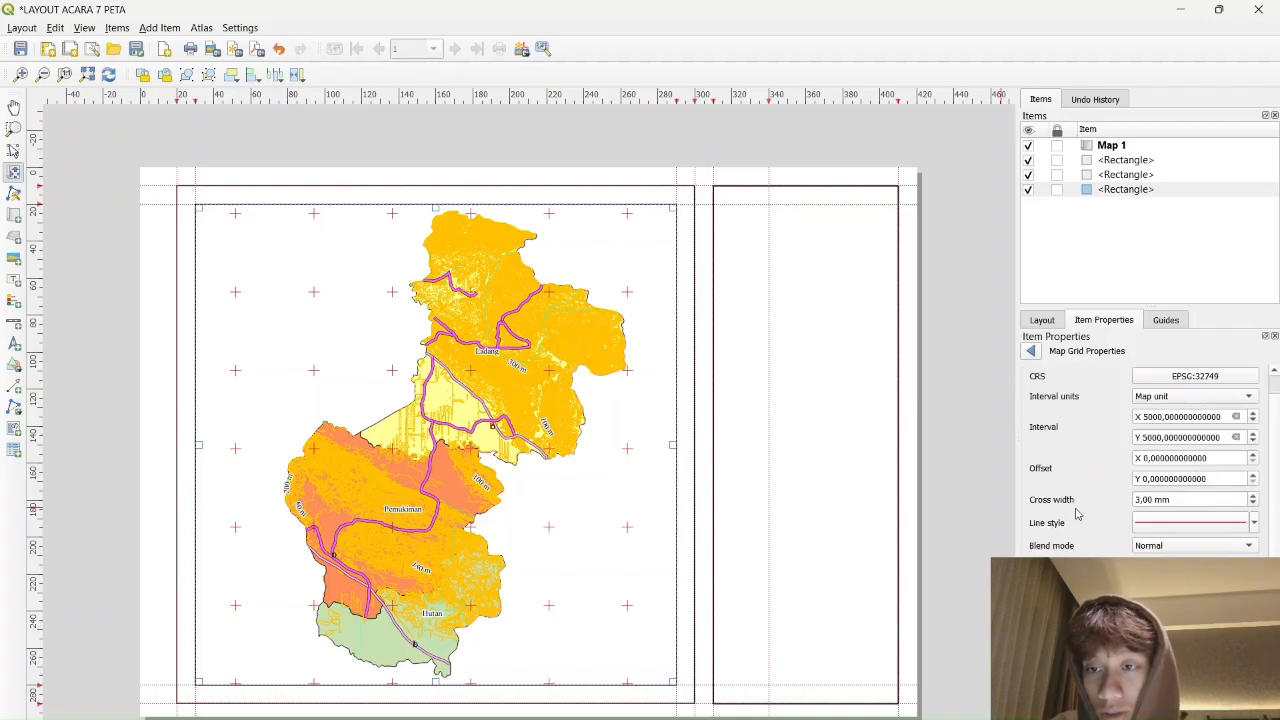
scroll(1080, 513, "down", 7)
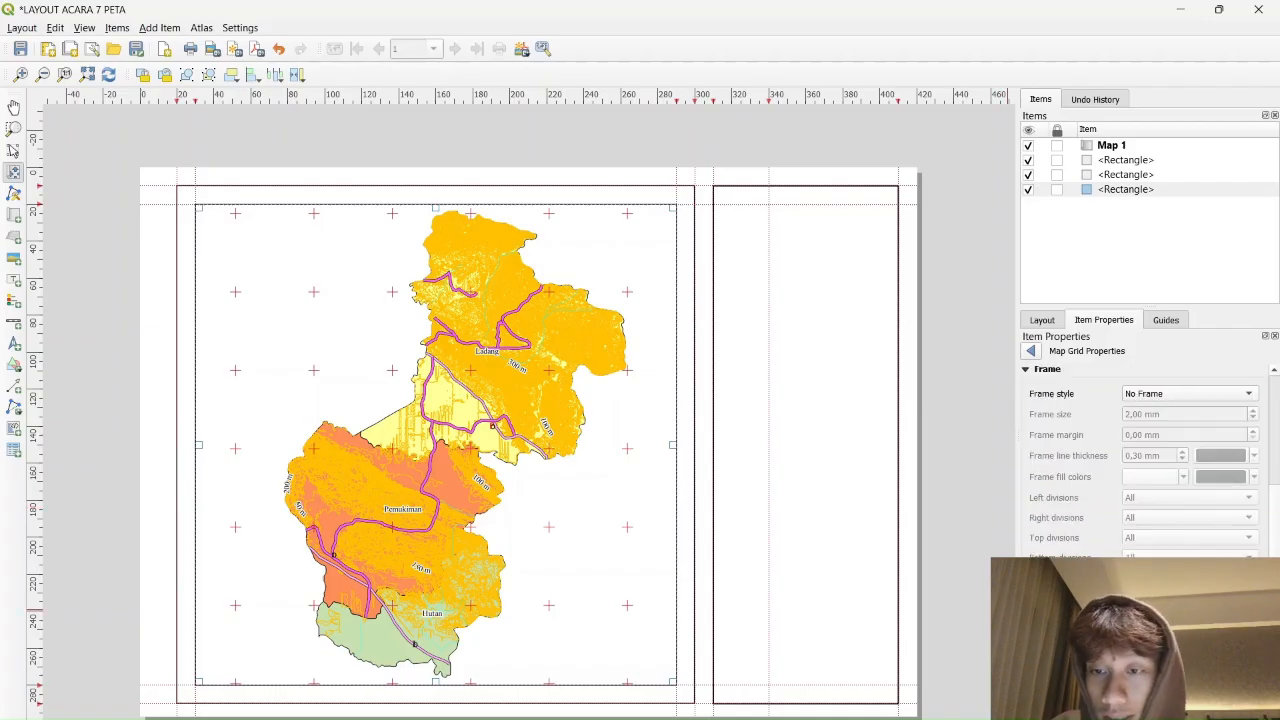
Enable grid coordinates in Decimal with suffix format, vertical left labels, and precision 0
left_click(1039, 619)
scroll(1060, 612, "down", 2)
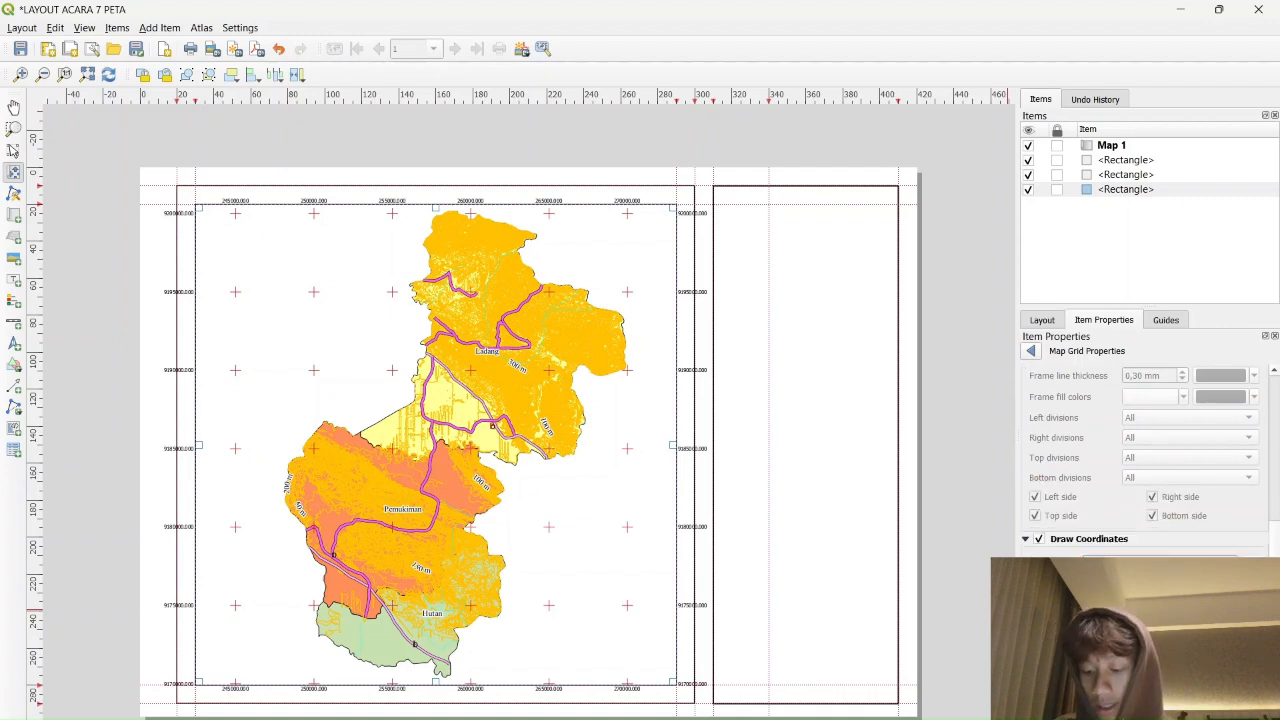
left_click(1150, 589)
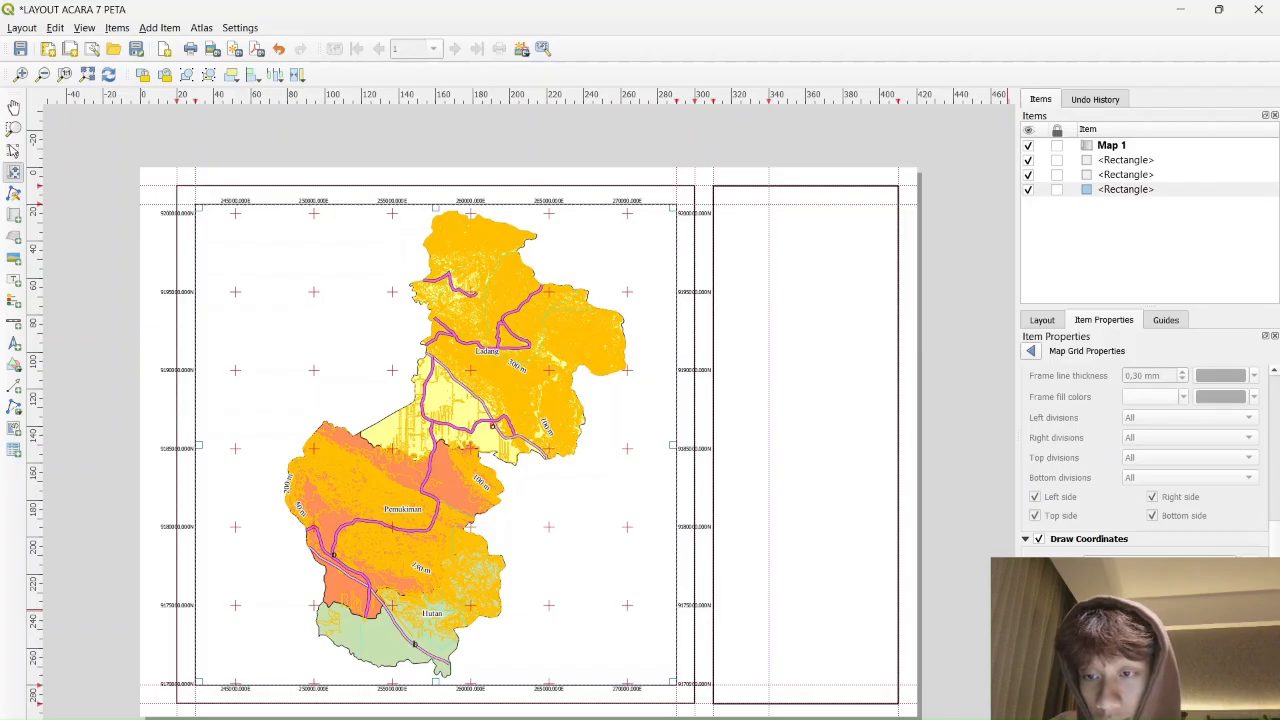
left_click(1180, 645)
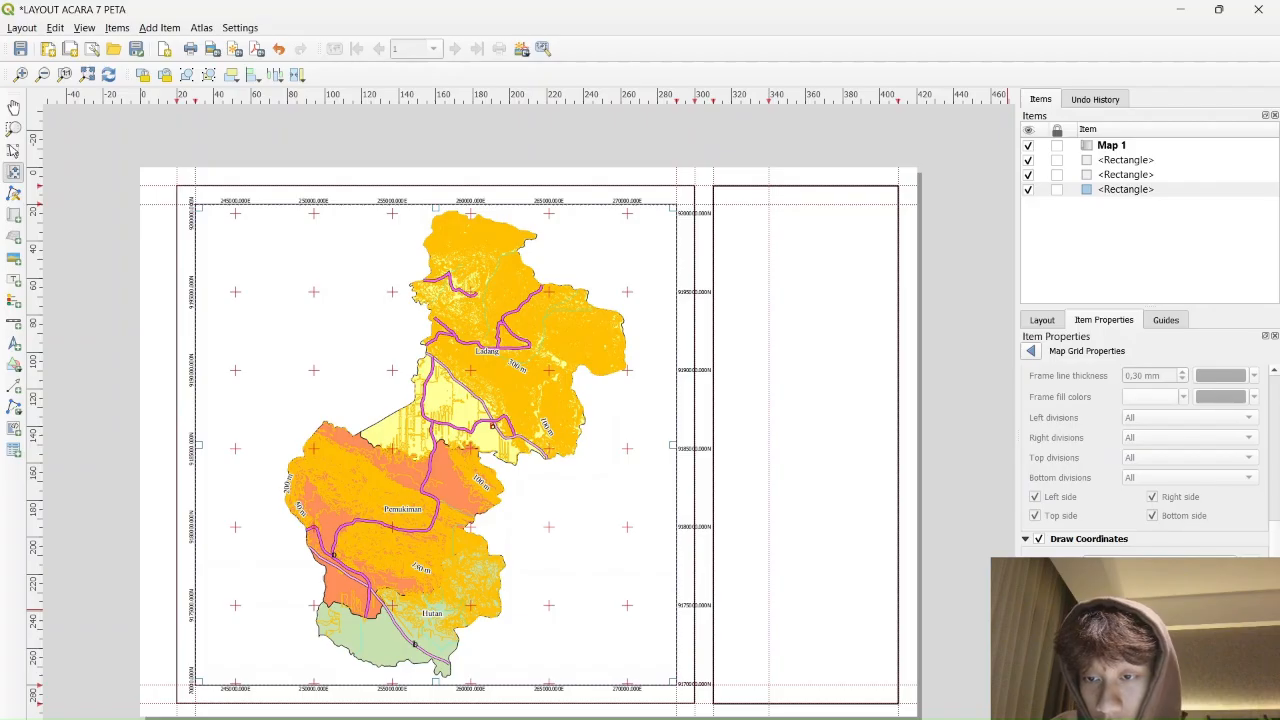
scroll(1150, 460, "down", 2)
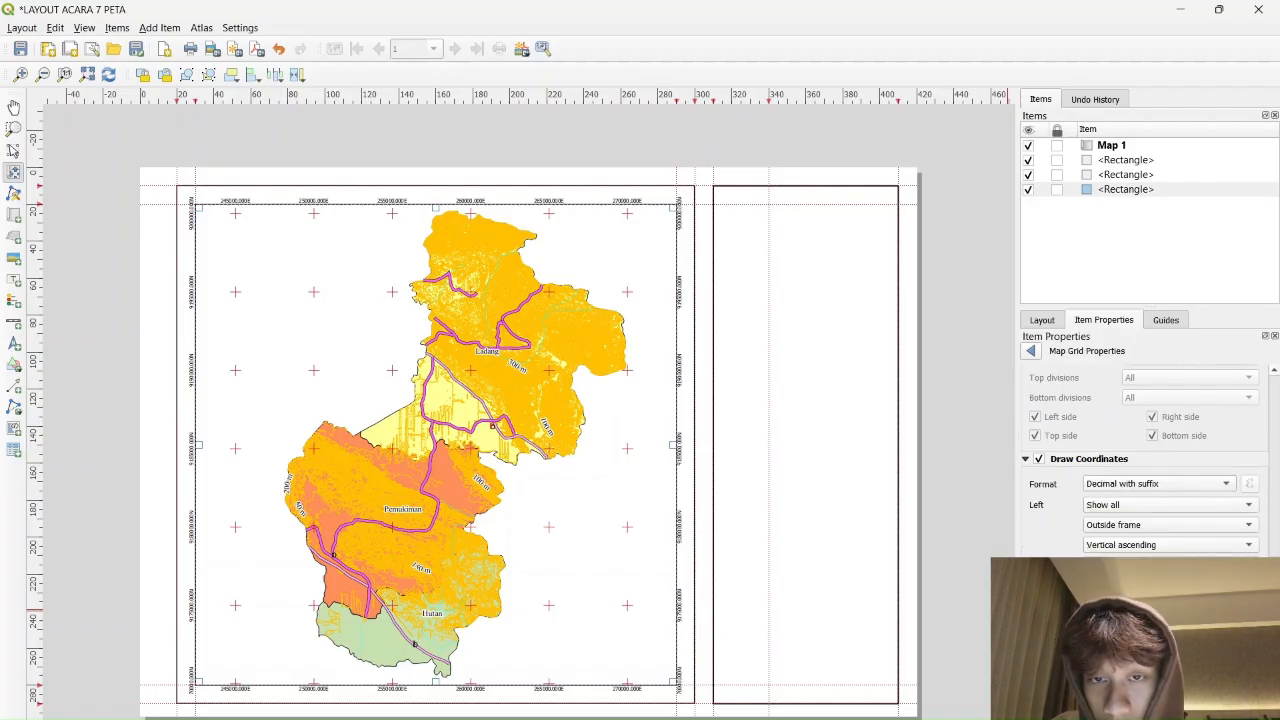
scroll(1146, 456, "down", 1)
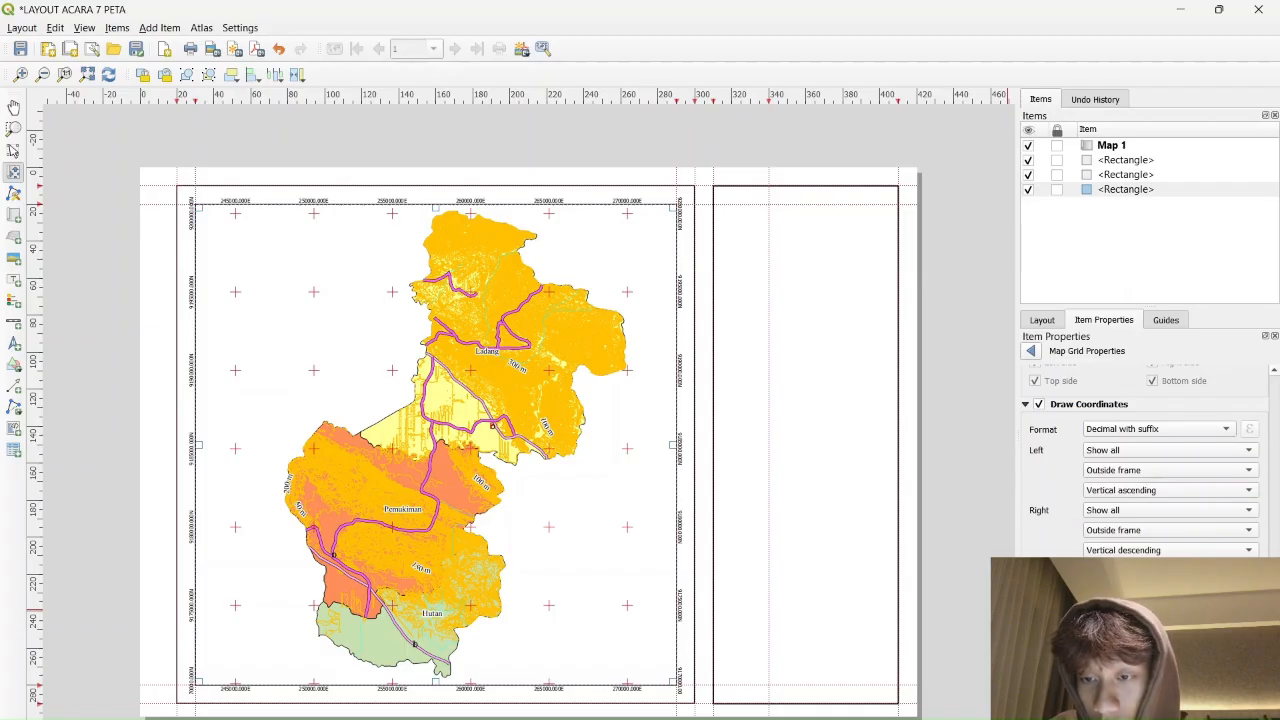
type("0")
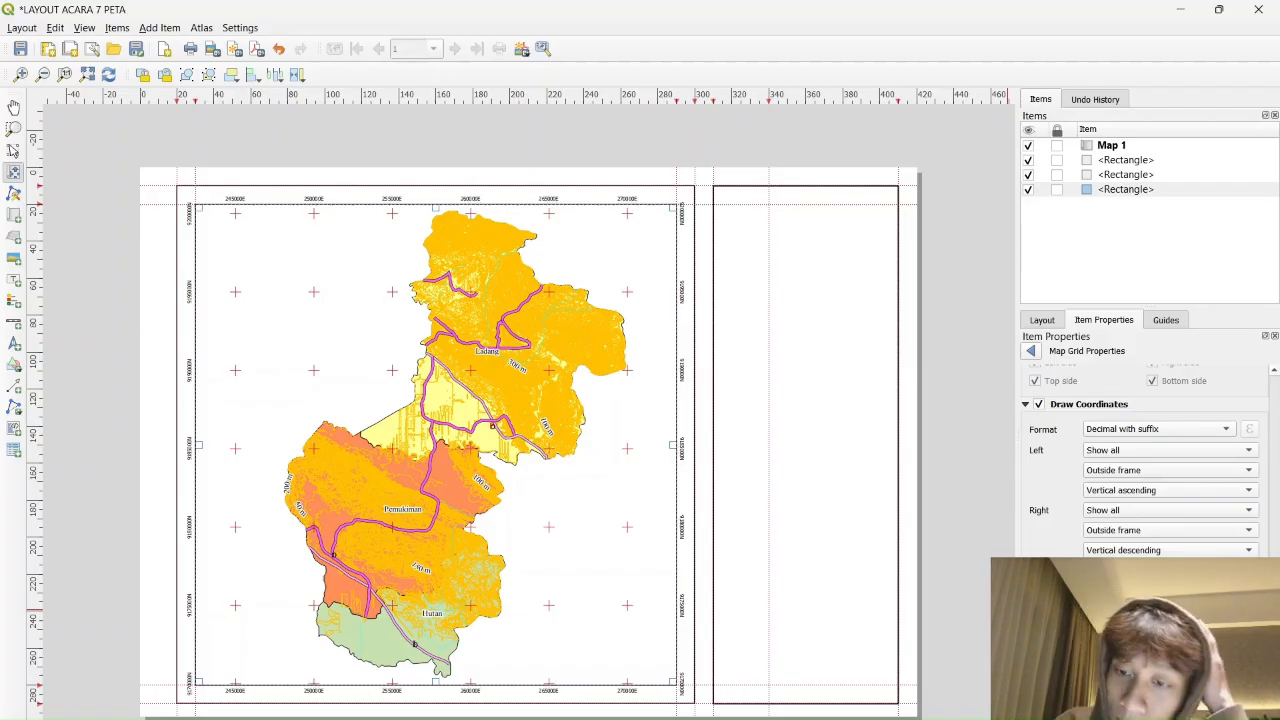
Set grid labels to bold Times New Roman 12 and right-side labels to Vertical ascending
left_click(1160, 692)
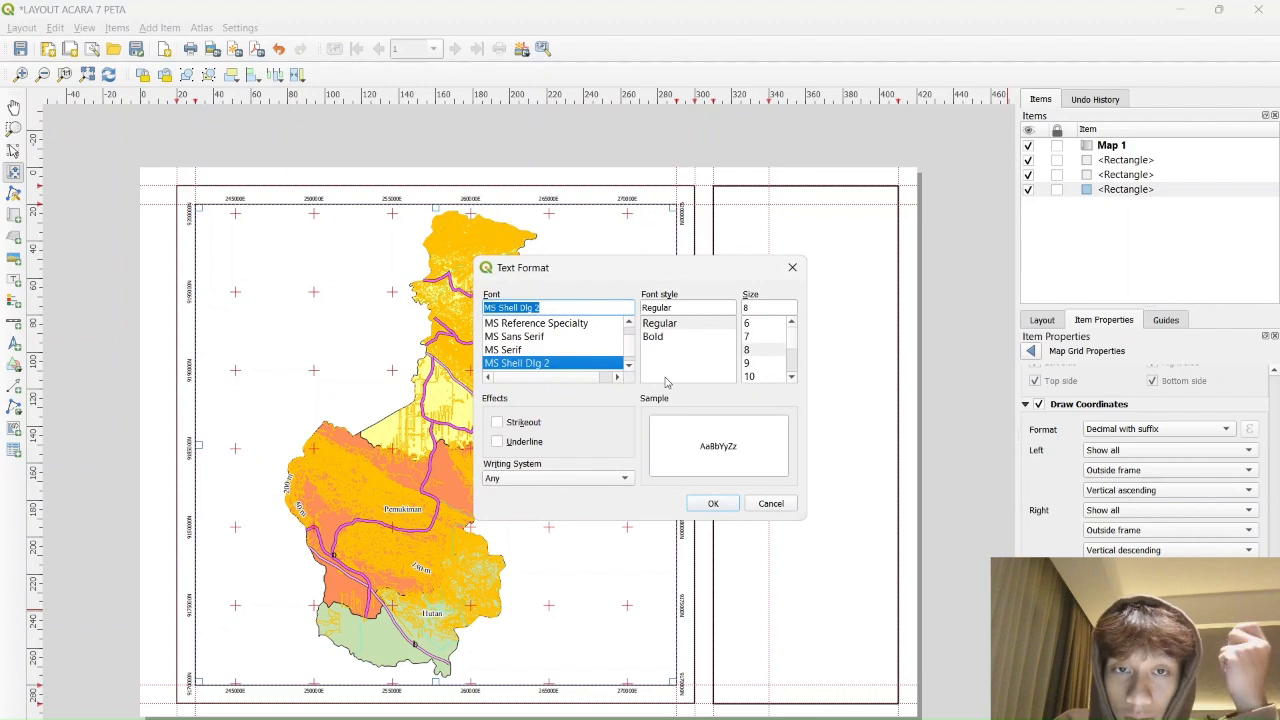
type("T")
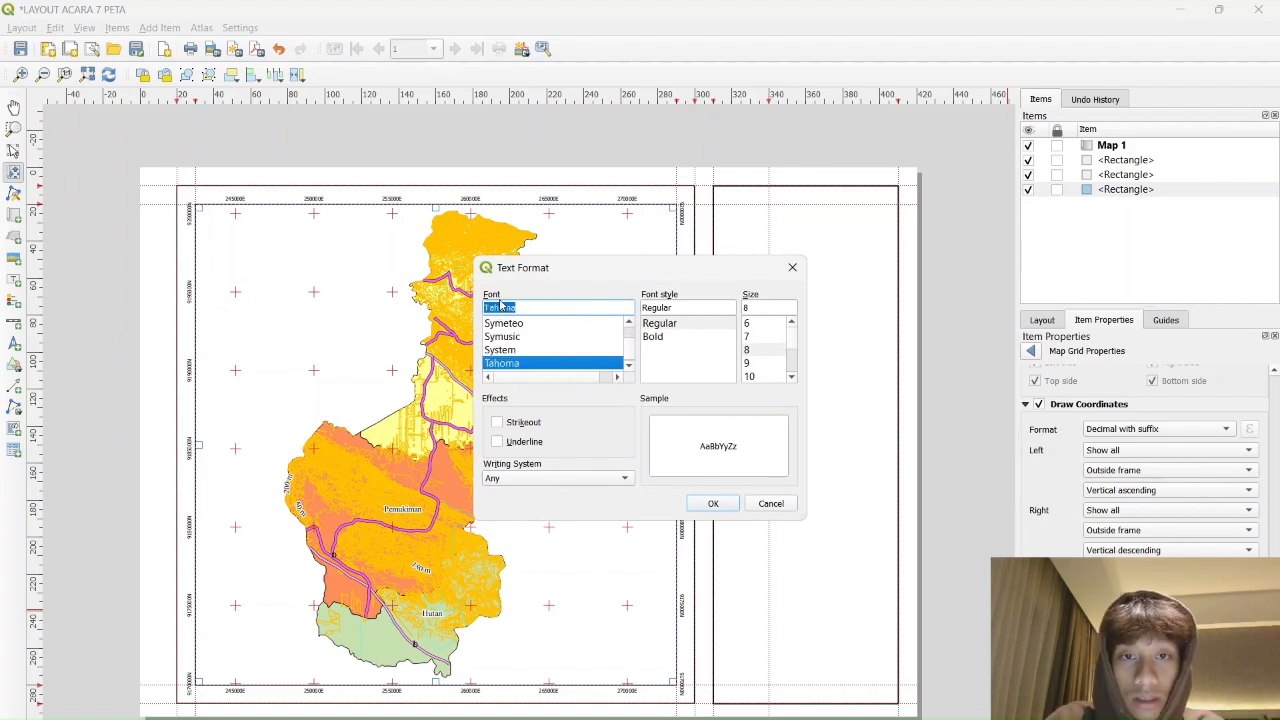
type("imes New R")
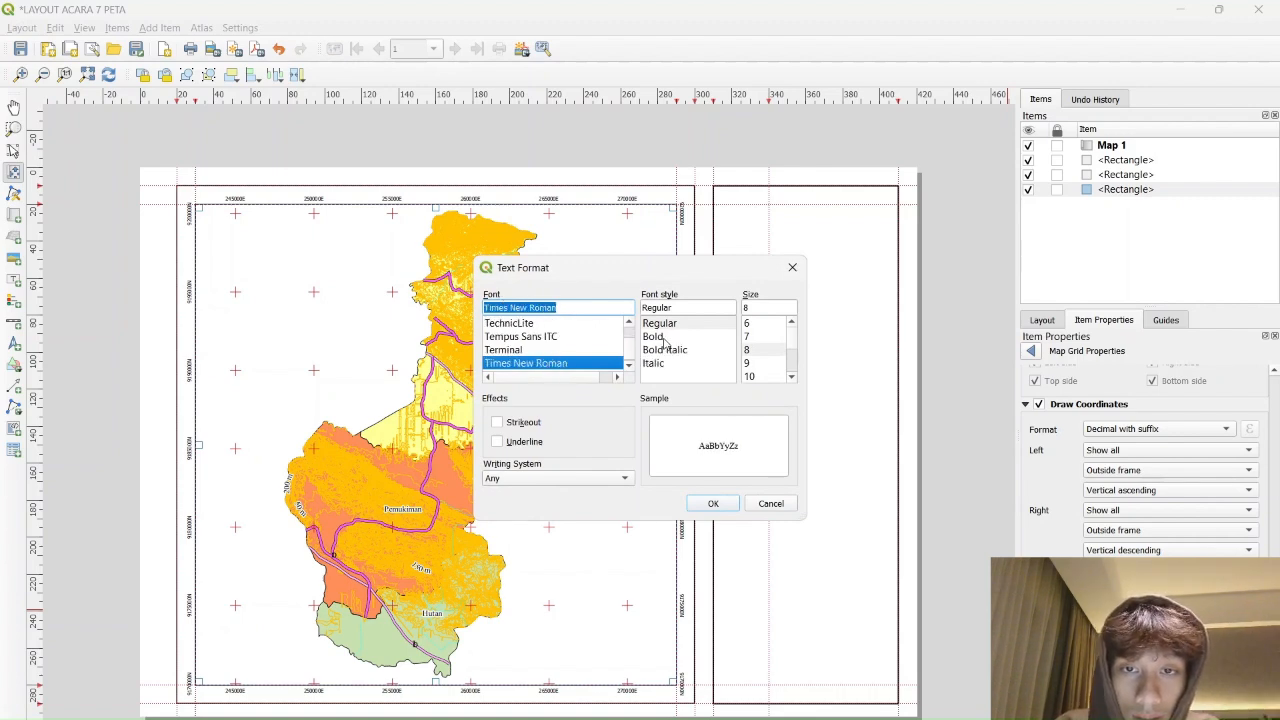
left_click(659, 337)
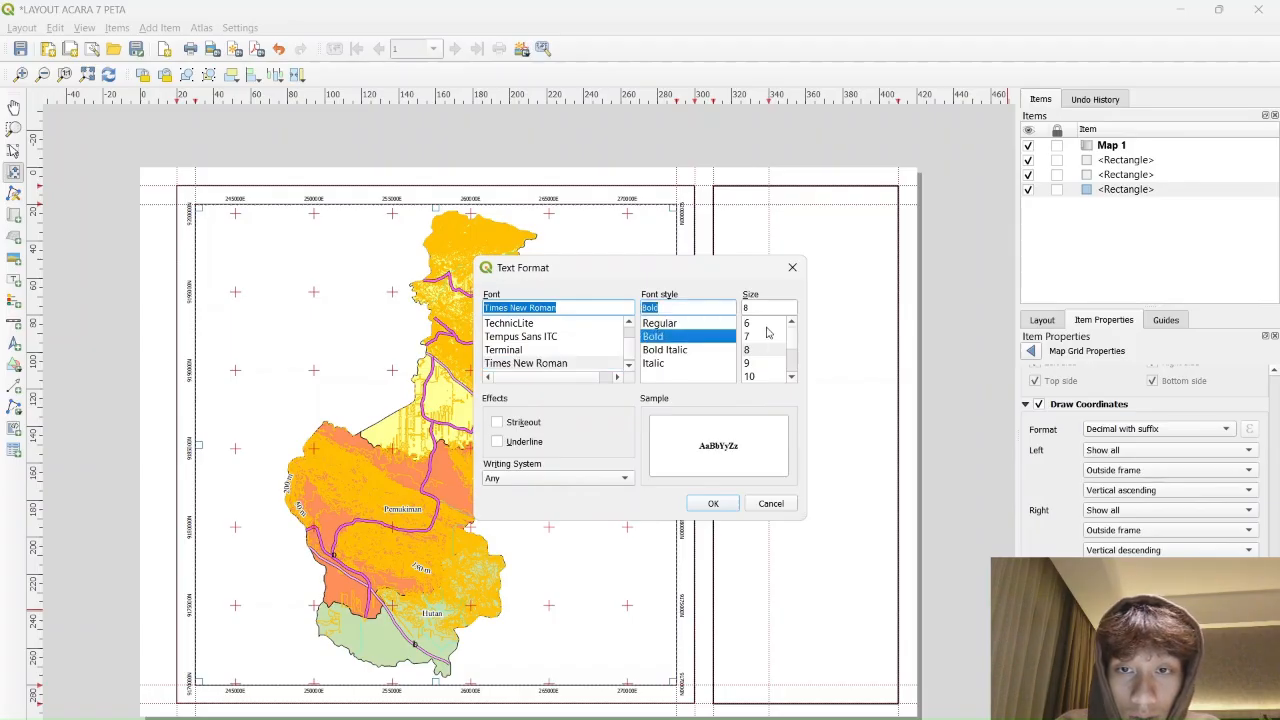
scroll(767, 368, "down", 1)
left_click(765, 364)
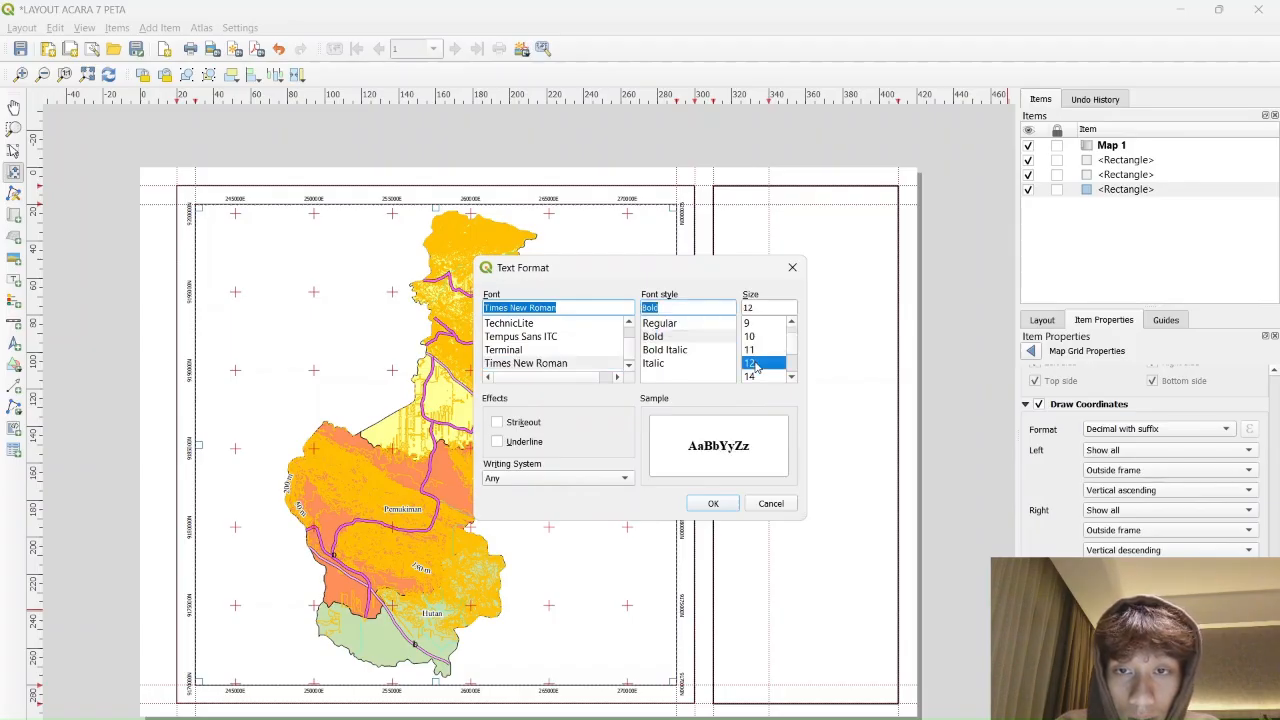
left_click(711, 503)
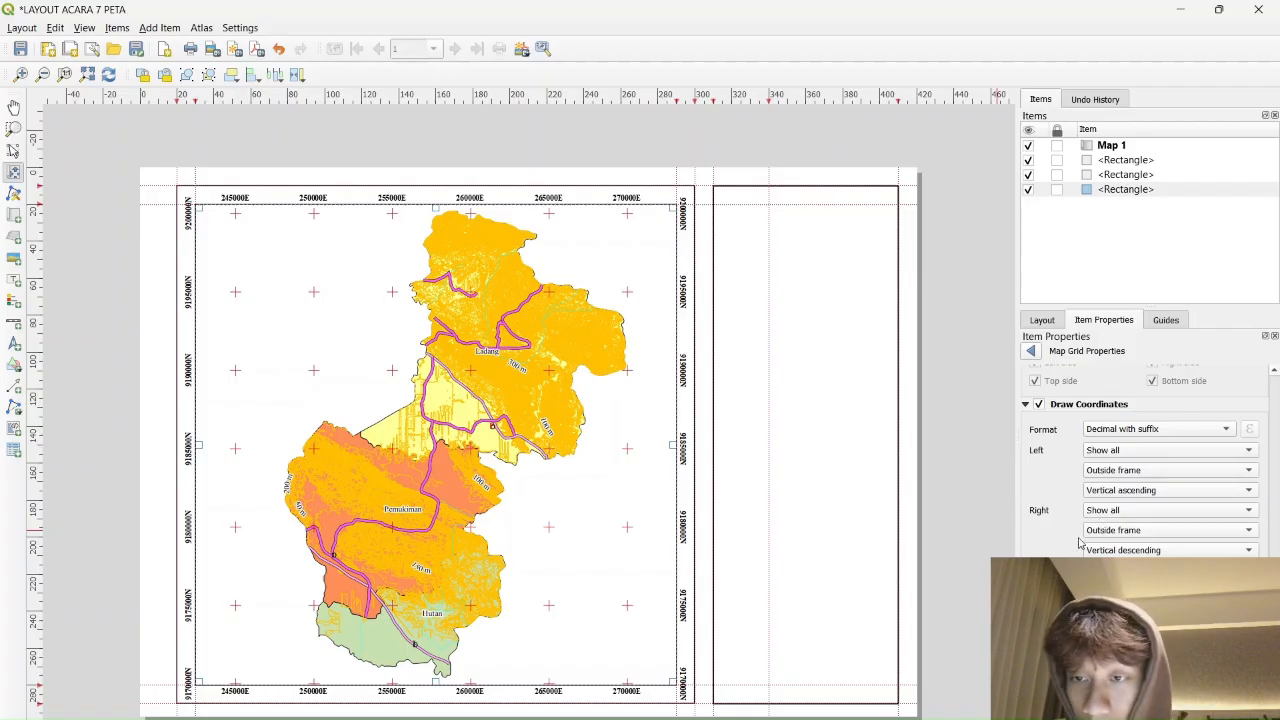
left_click(1138, 549)
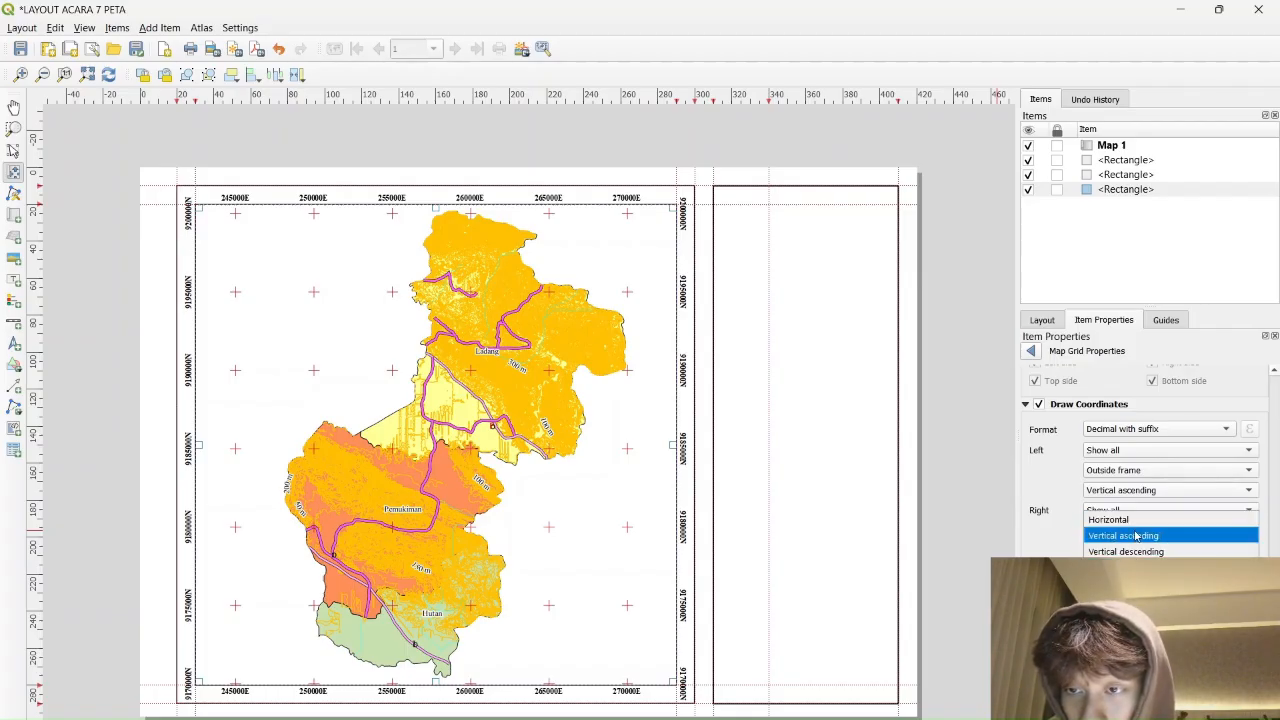
left_click(1131, 537)
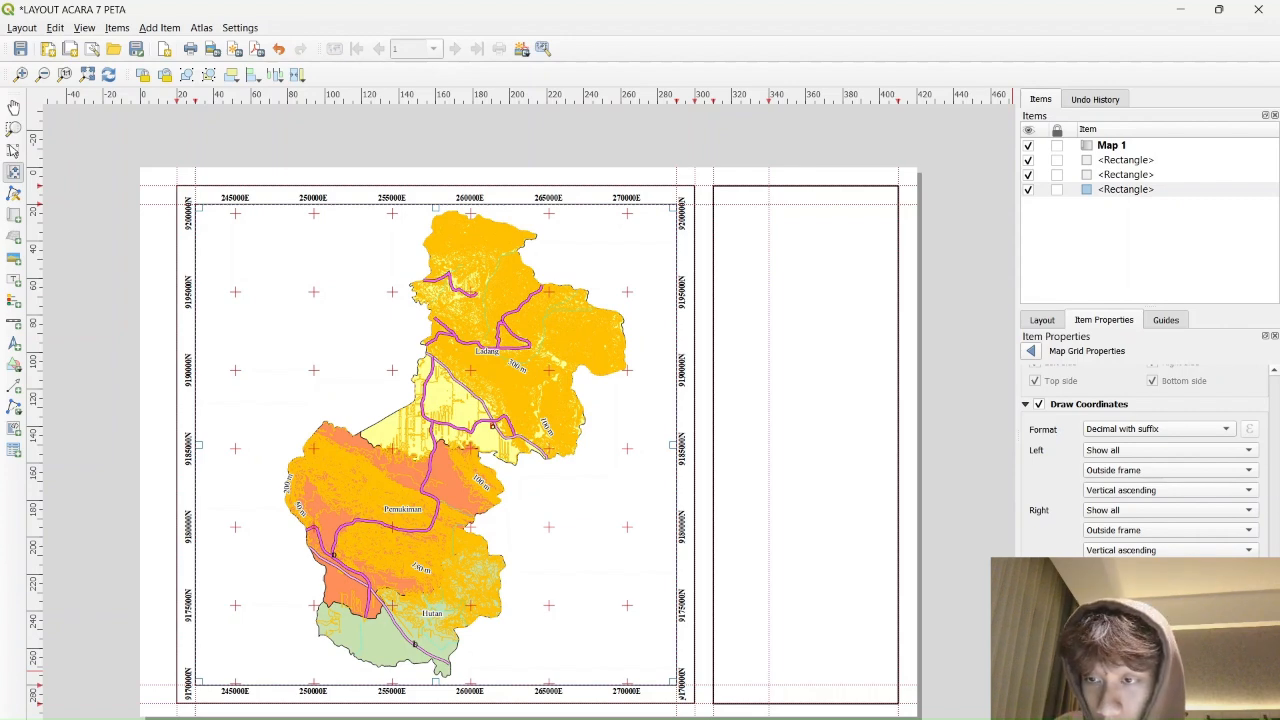
scroll(1276, 505, "up", 5)
scroll(1276, 505, "up", 1)
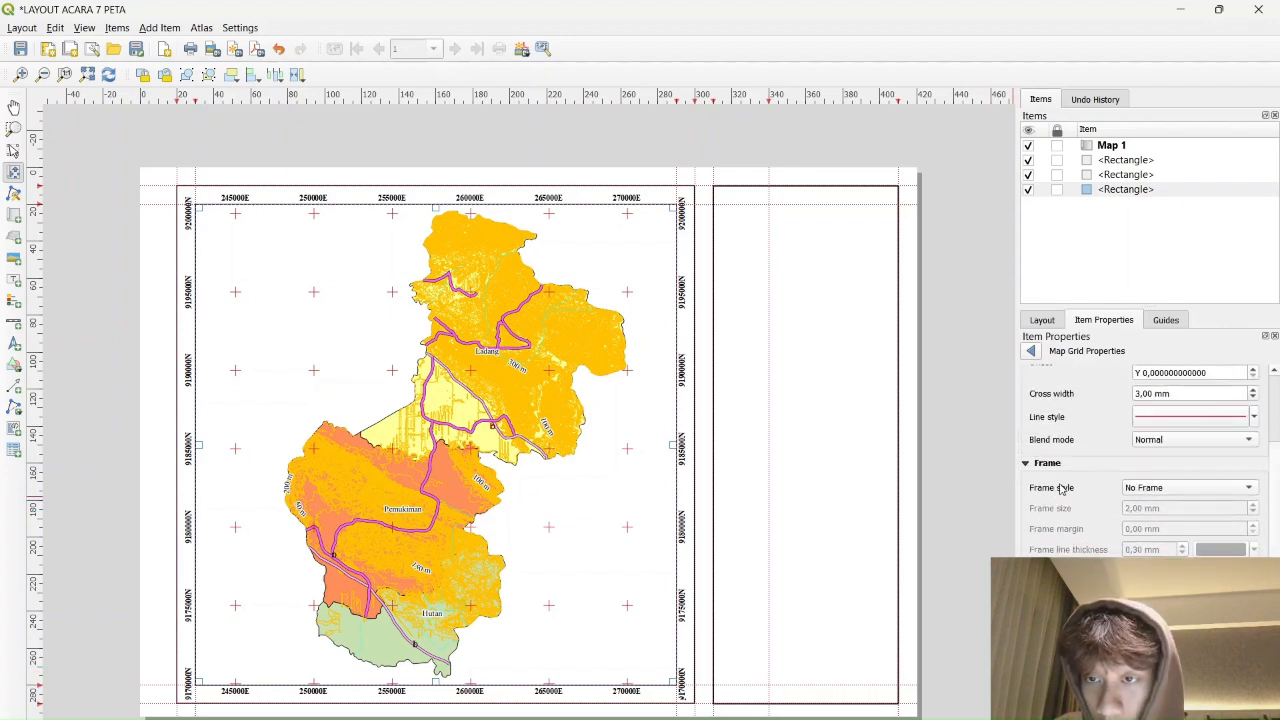
left_click(1175, 489)
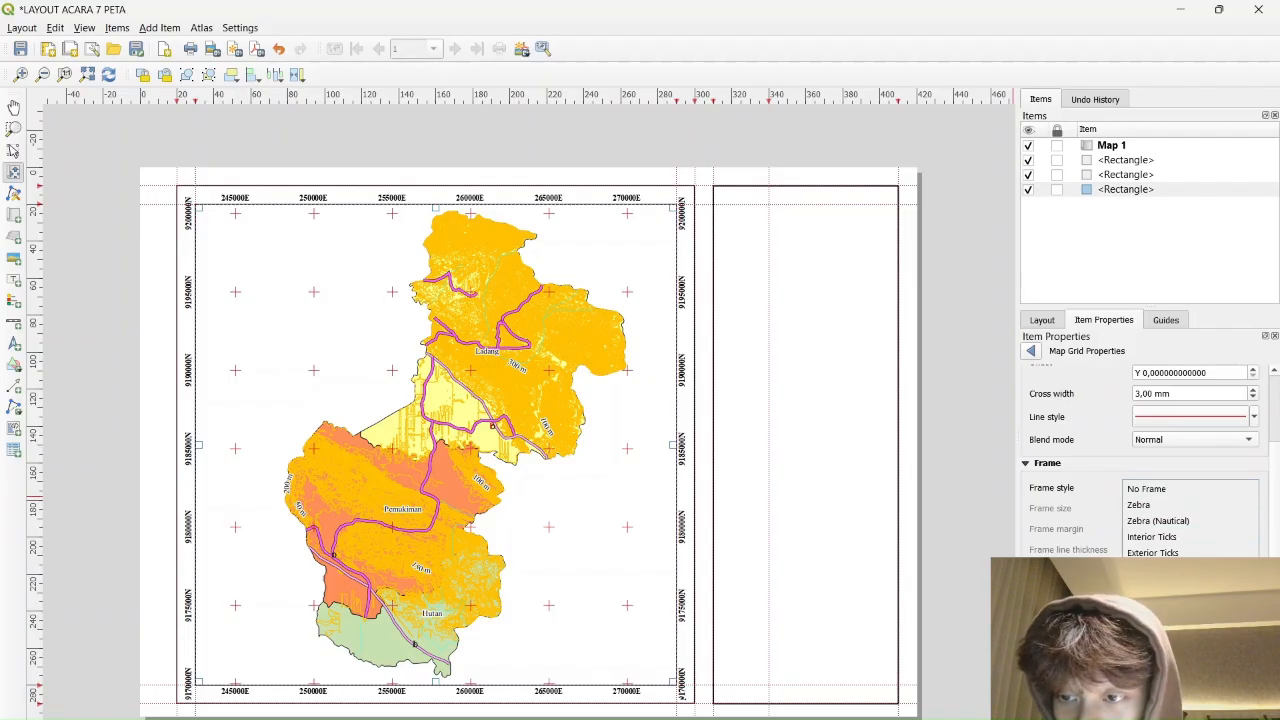
left_click(1160, 584)
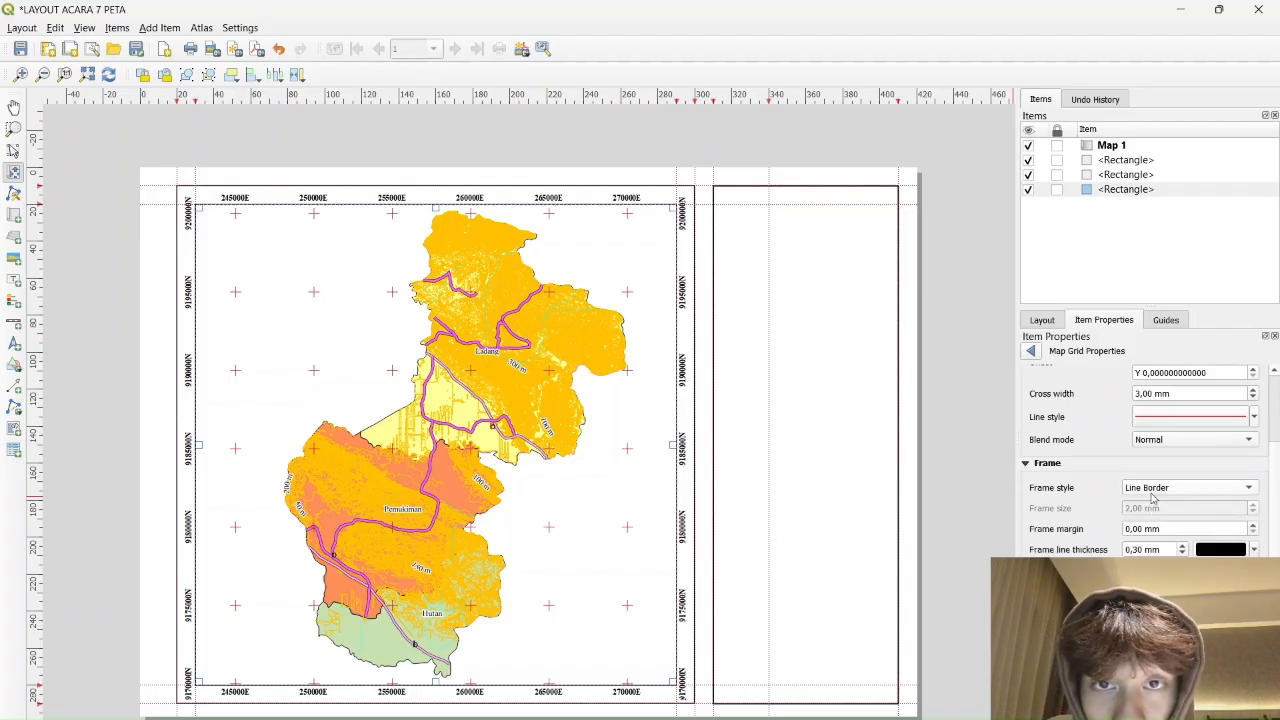
left_click(1198, 487)
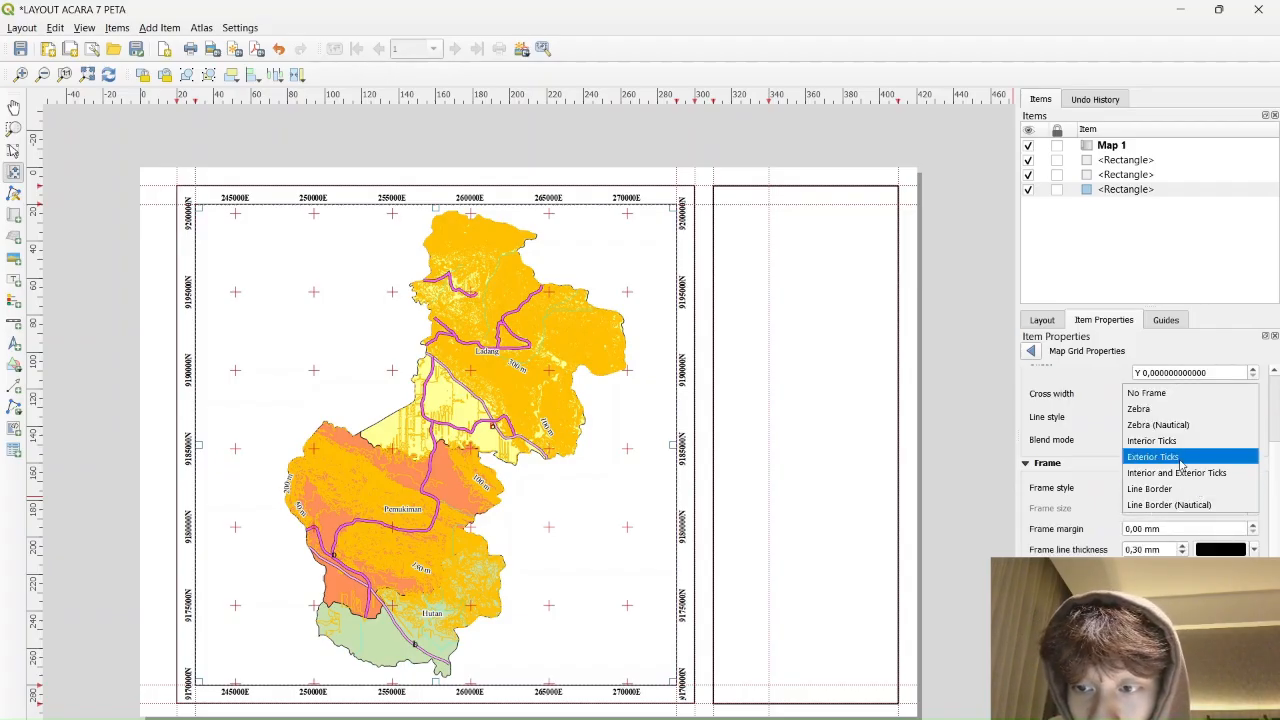
left_click(1158, 489)
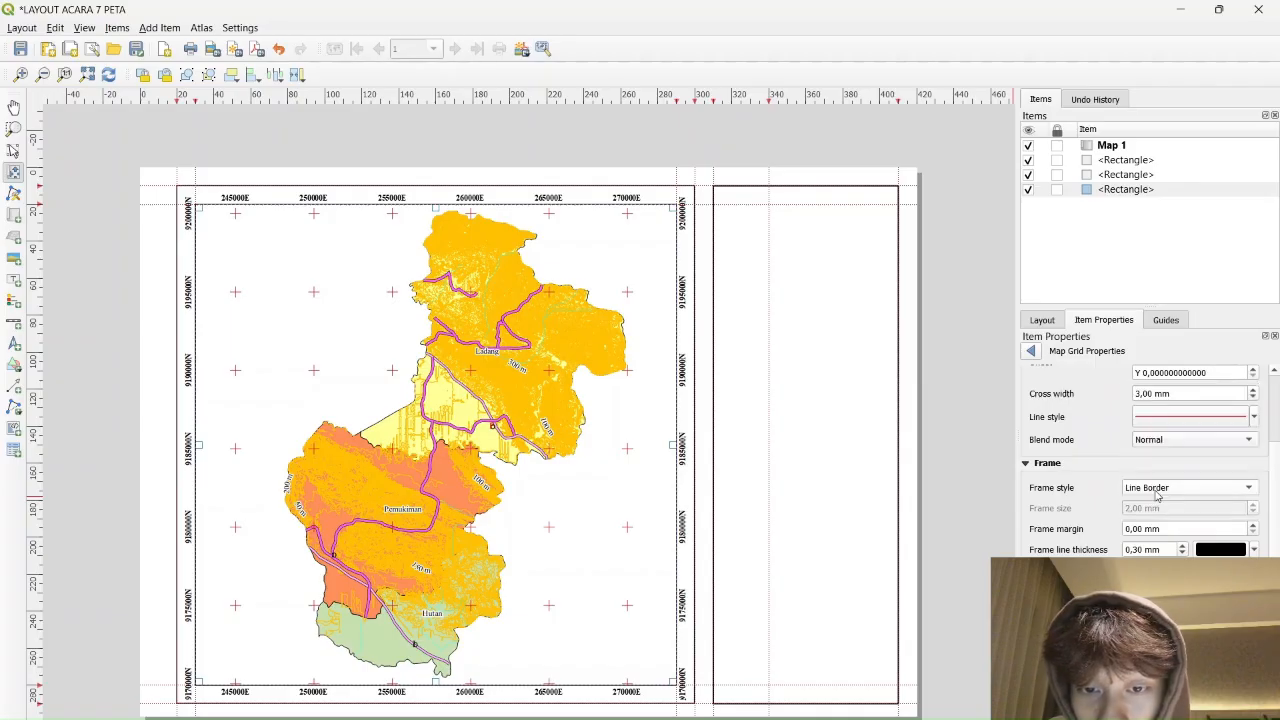
left_click(1188, 490)
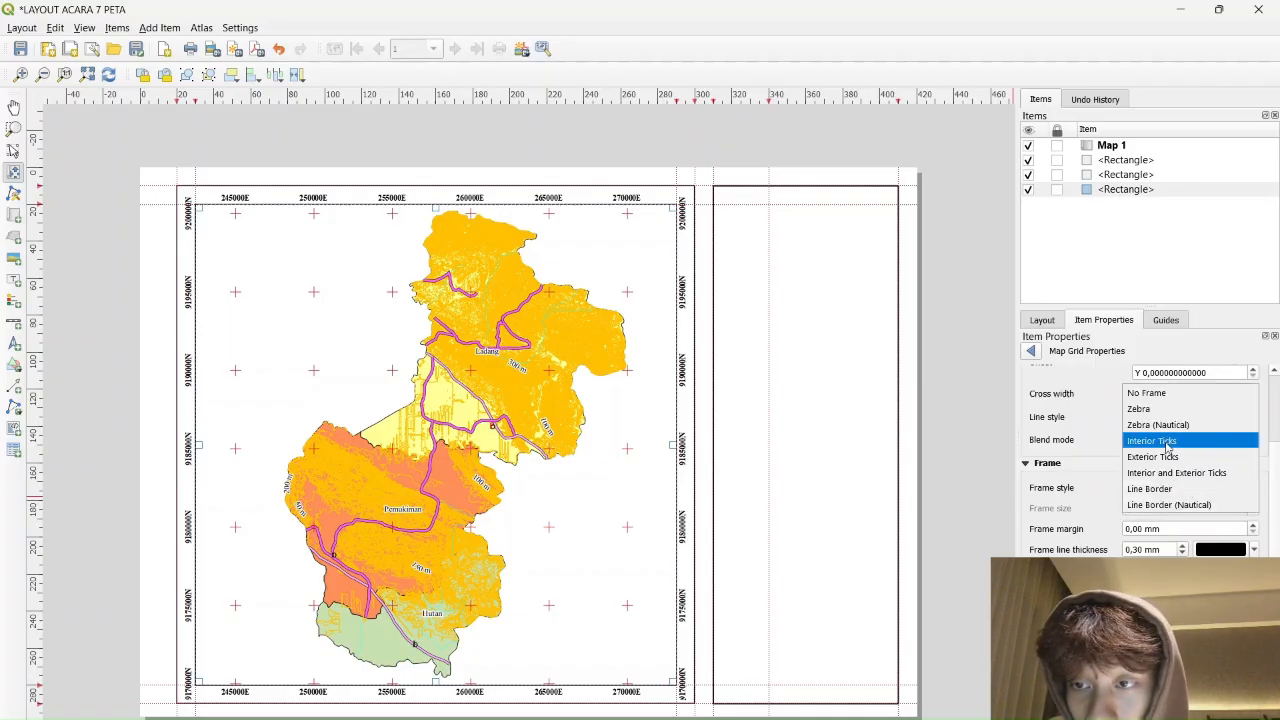
left_click(1176, 400)
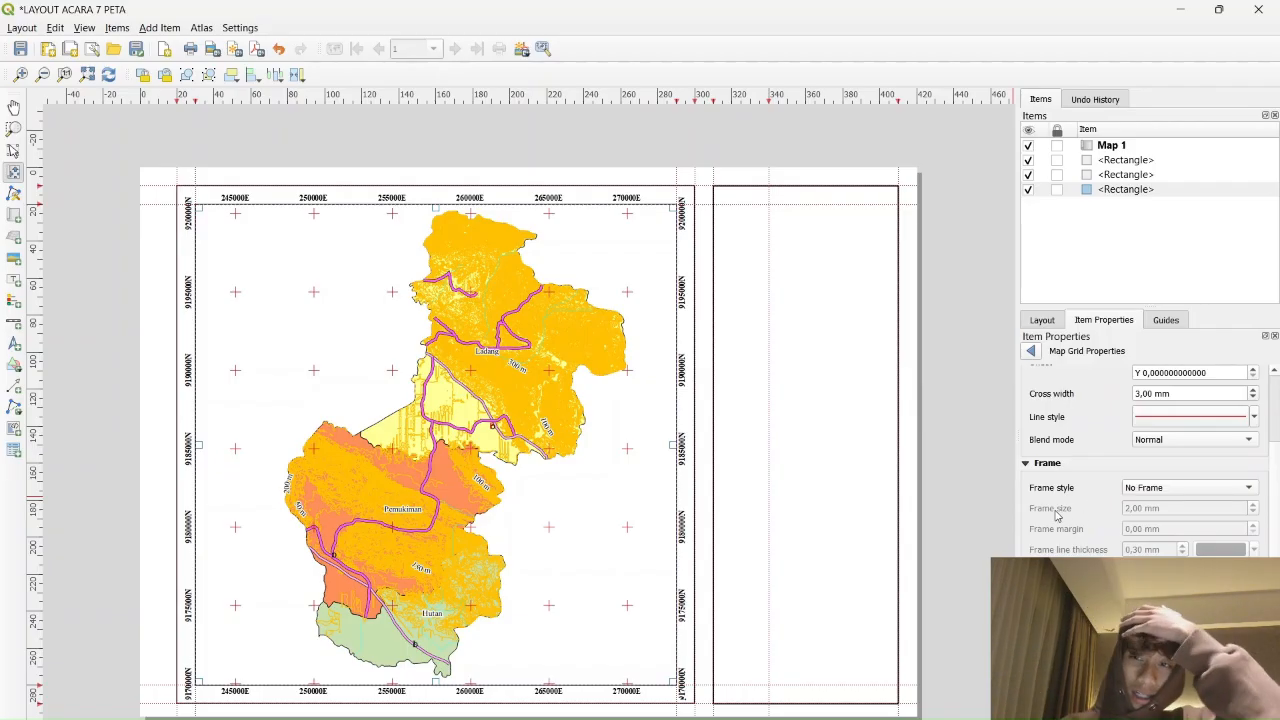
Add a 360 mm vertical guide, draw a picture frame atop the side panel, and browse for its image
left_click(1167, 321)
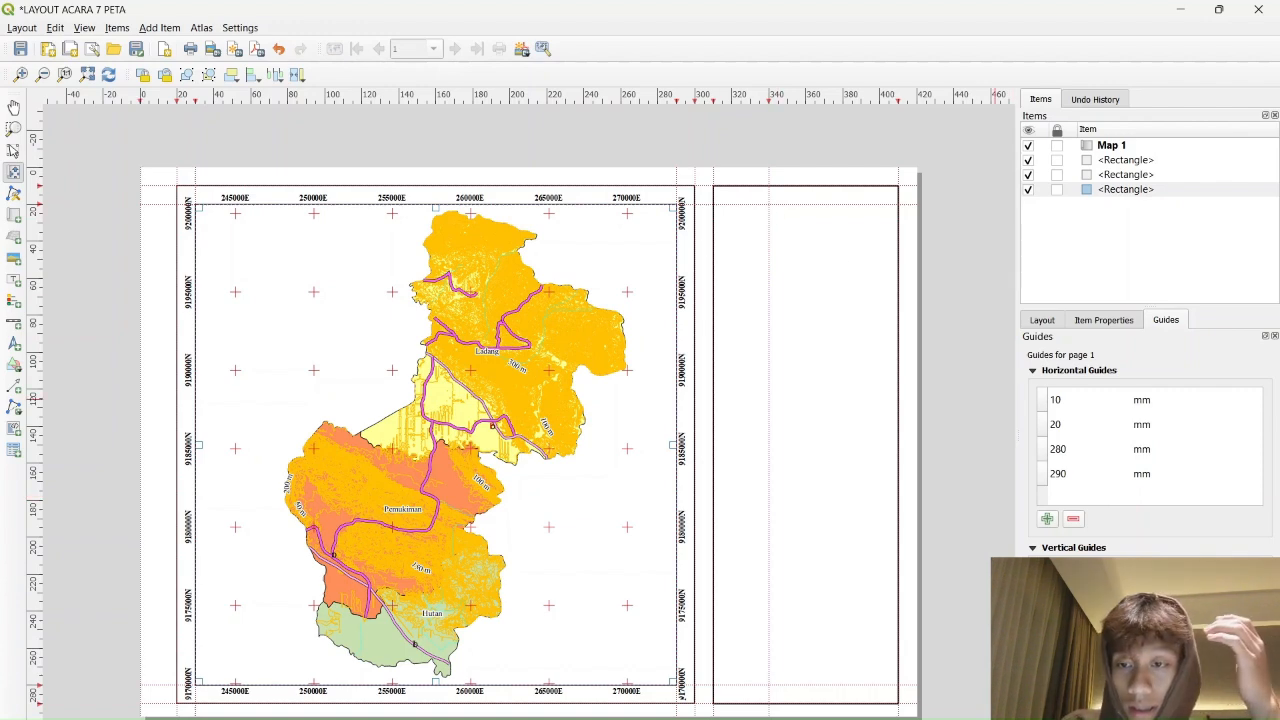
type("360")
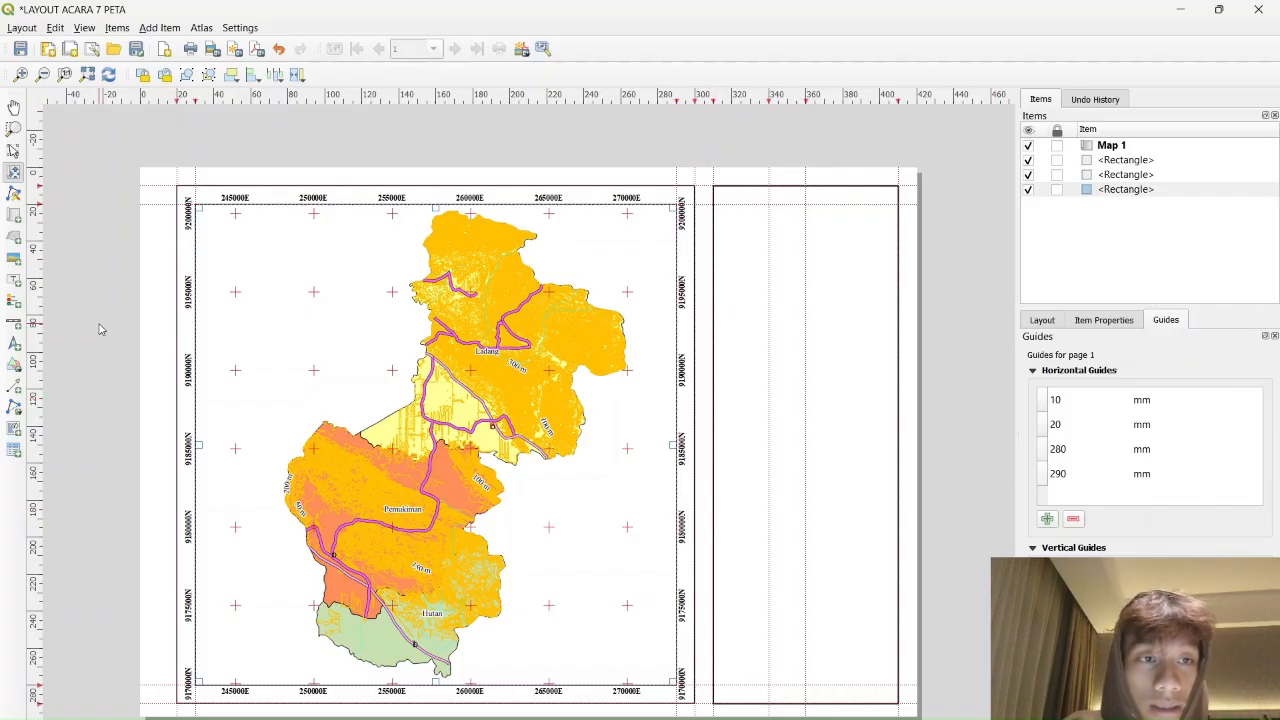
left_click(14, 262)
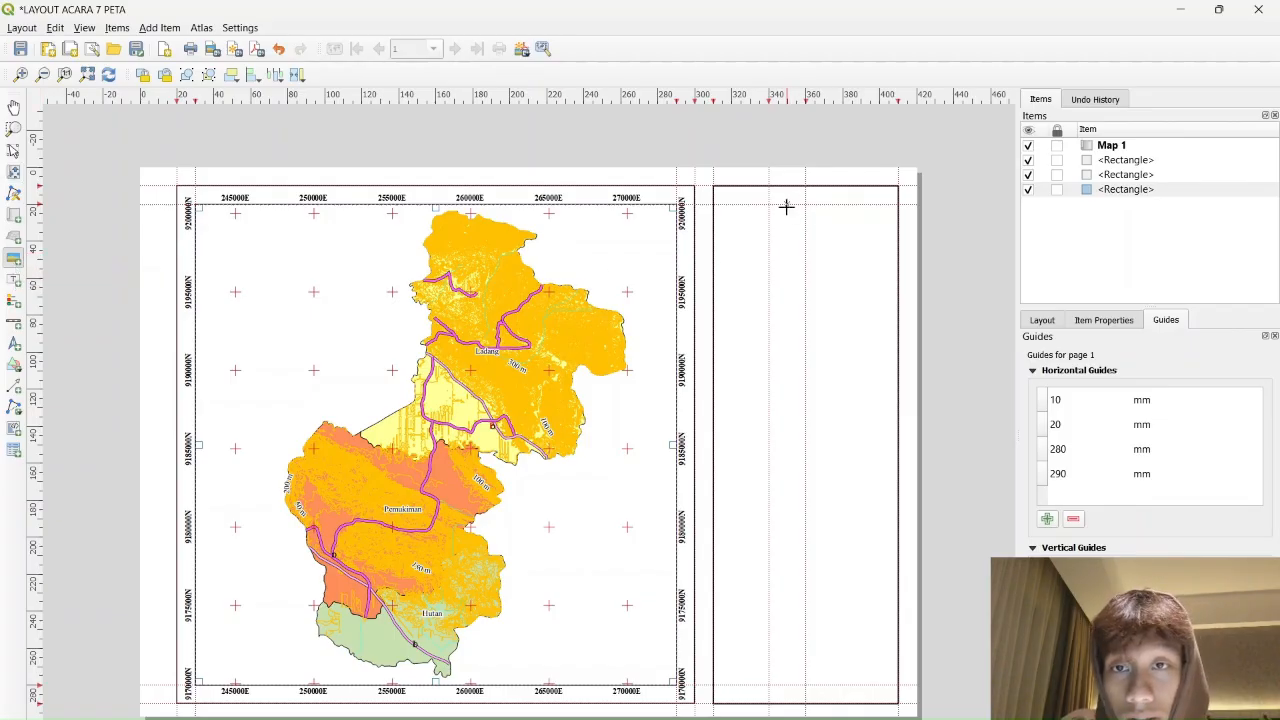
left_click_drag(784, 205, 832, 251)
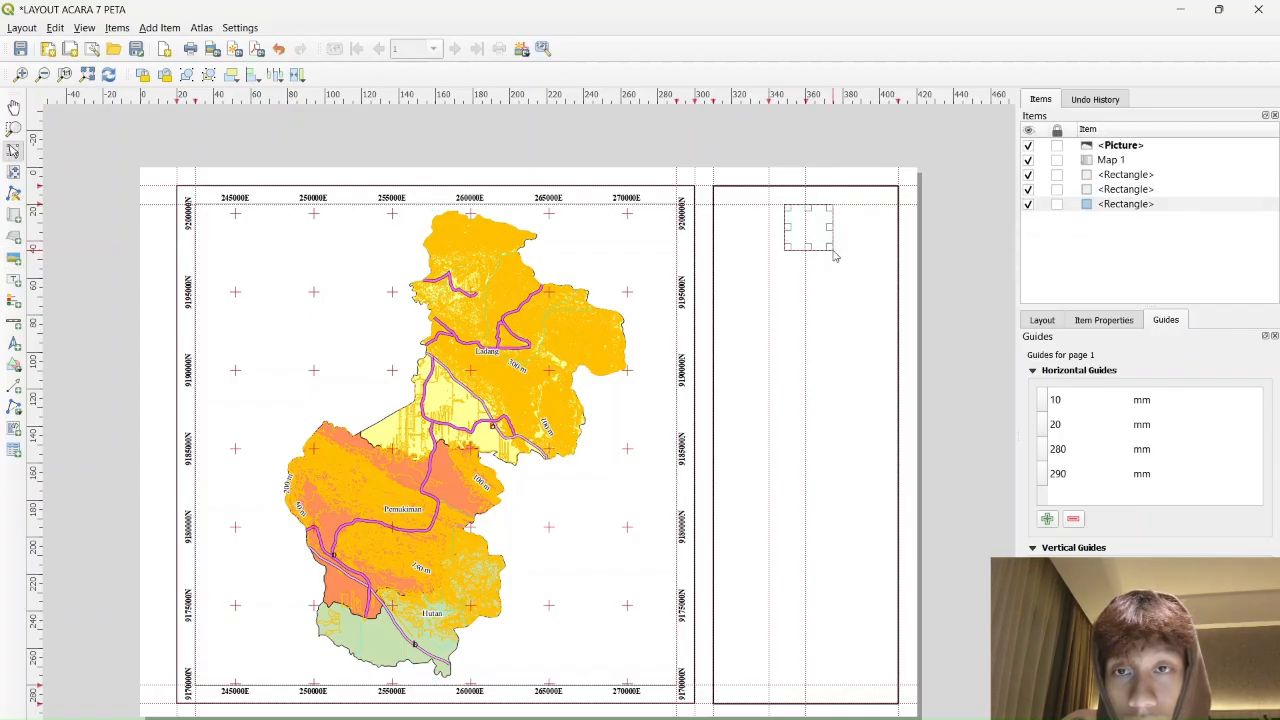
right_click(806, 228)
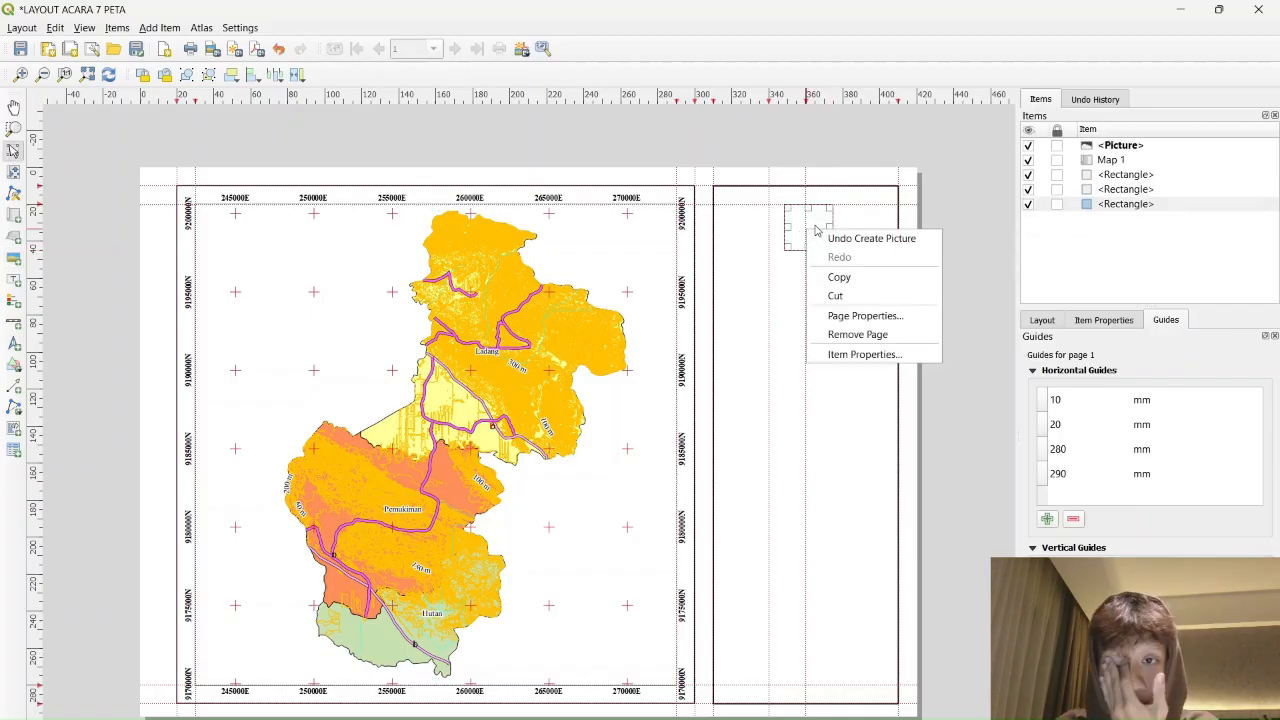
left_click(1114, 322)
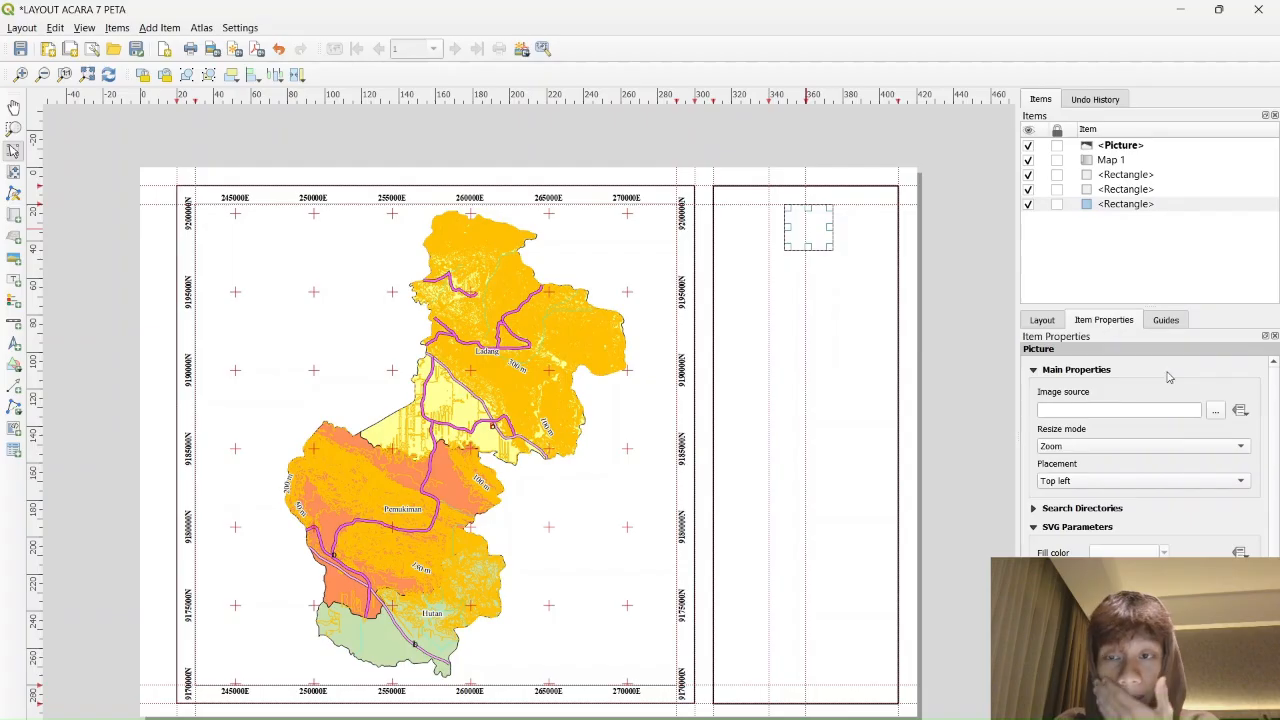
left_click(1215, 410)
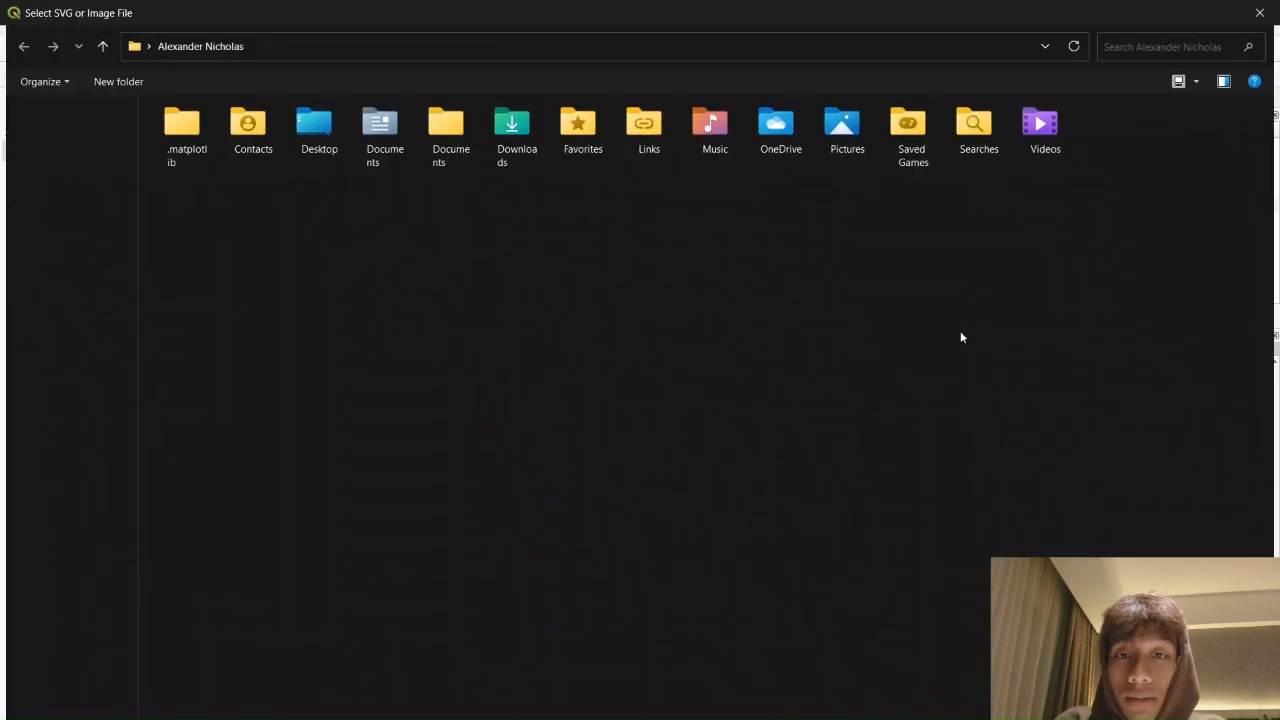
Browse the ACARA 7, TUGAS MATKUL, SIL and ACARA 6 folders, then cancel the chooser
left_click(100, 407)
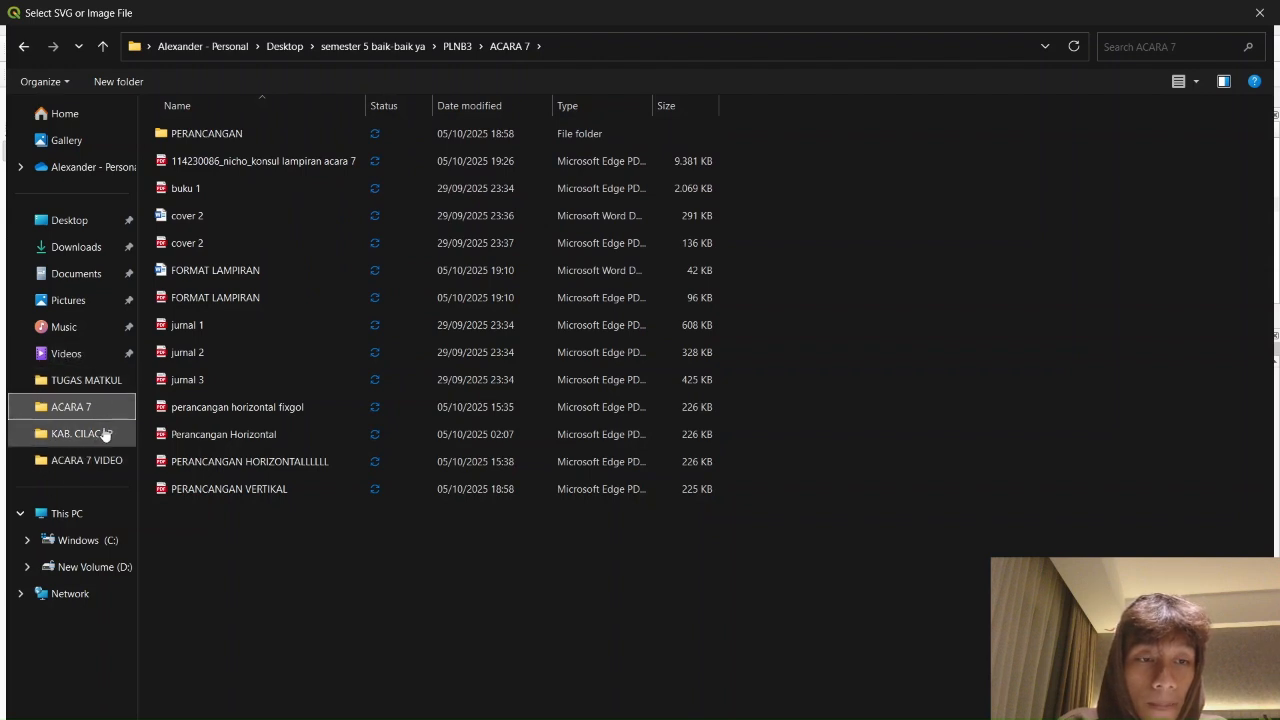
left_click(98, 383)
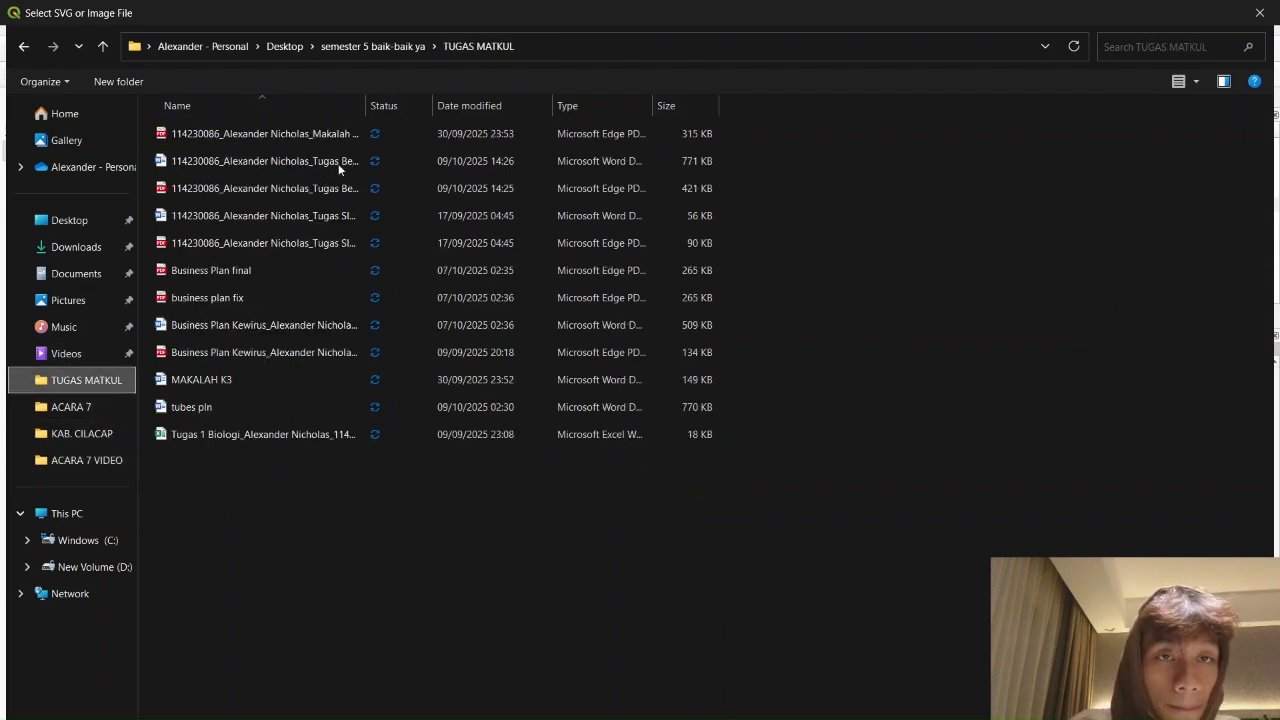
left_click(372, 46)
double_click(186, 190)
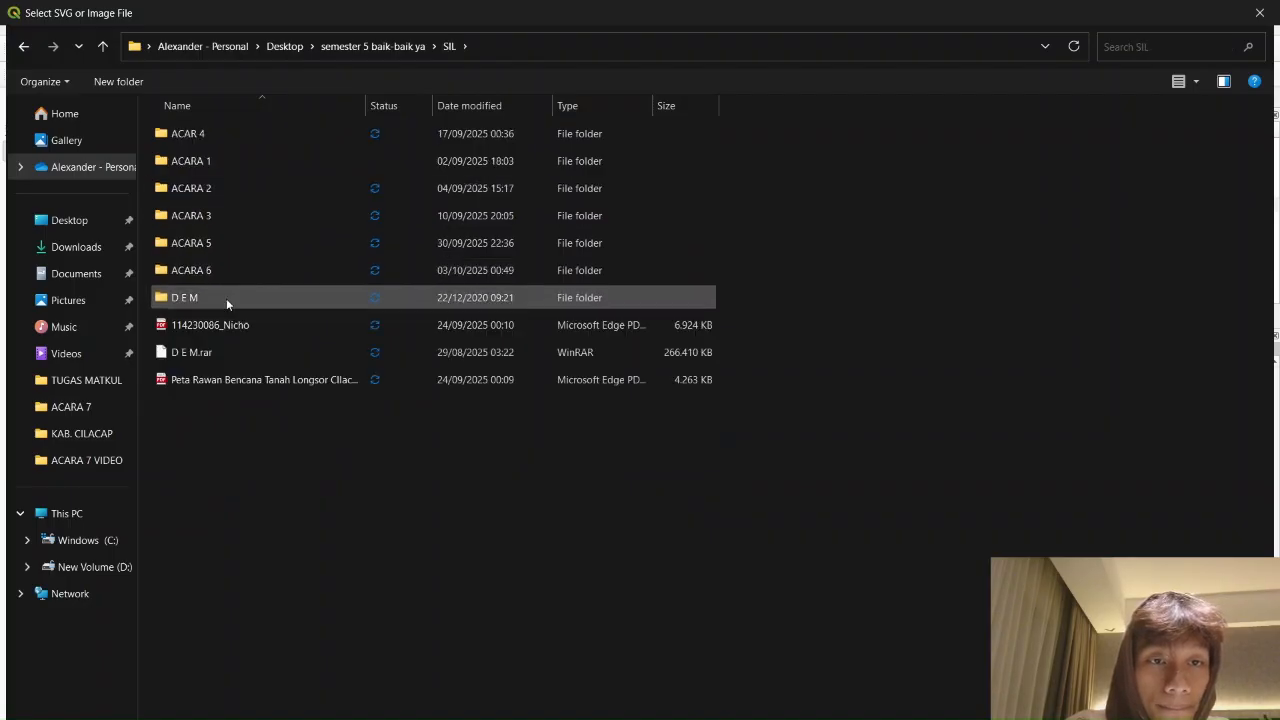
double_click(236, 273)
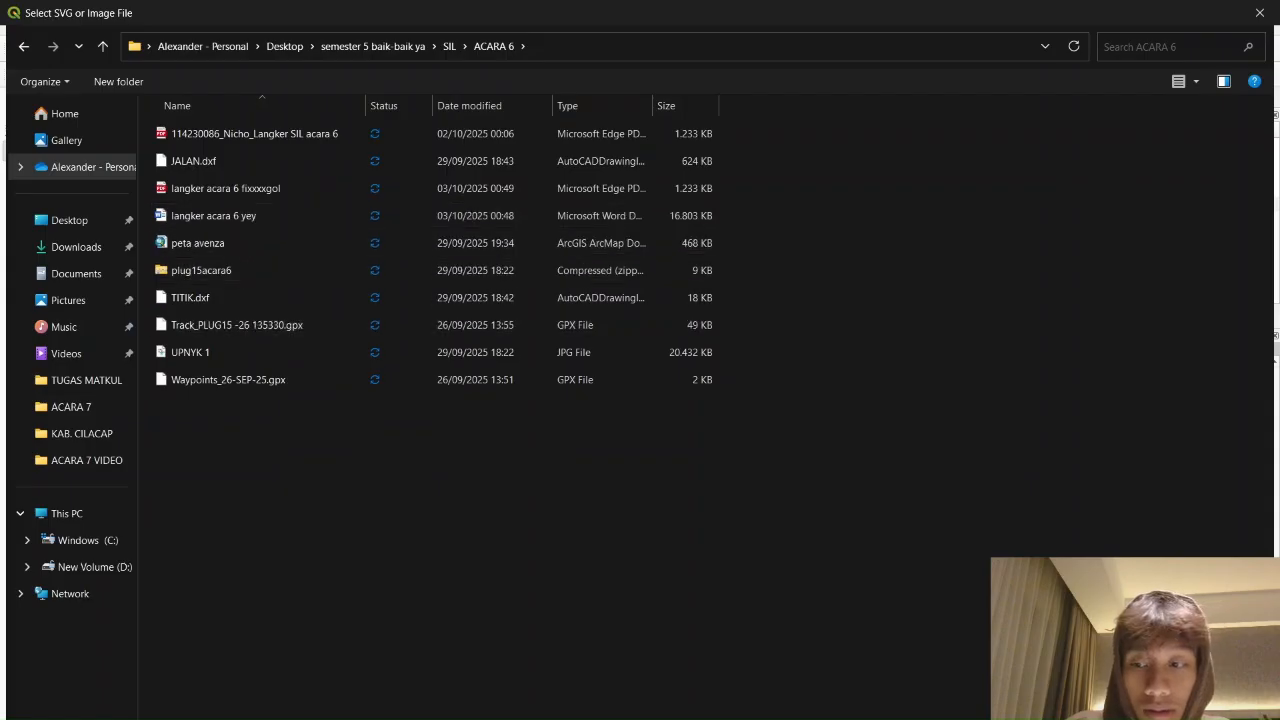
key("Escape")
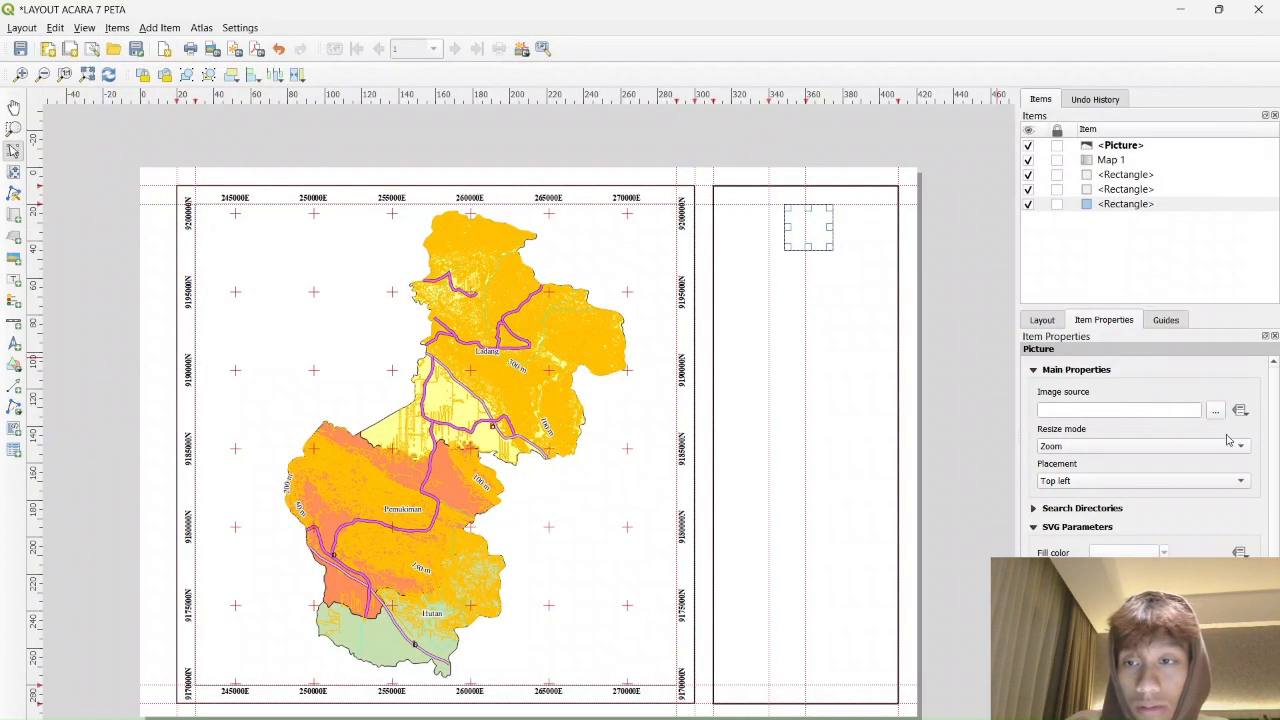
Reopen the image chooser and look through the ACARA 7, 5, 4 and 3 folders
left_click(1215, 410)
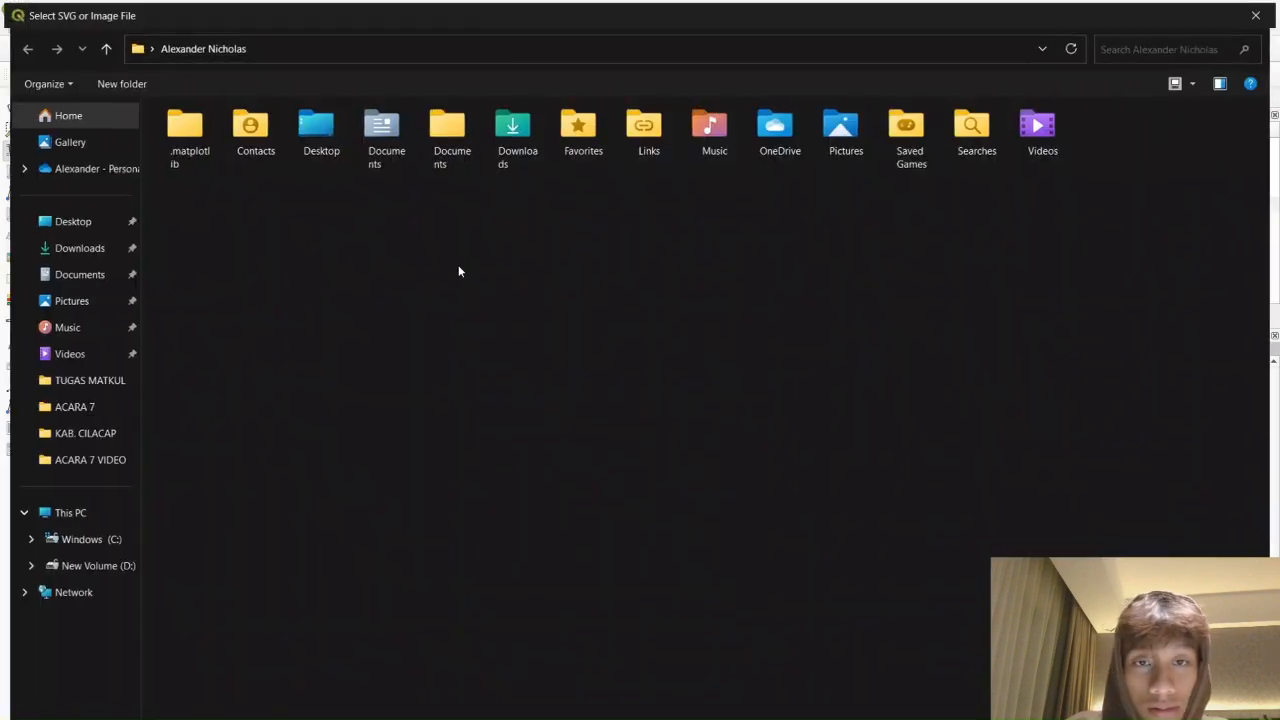
left_click(65, 430)
left_click(80, 460)
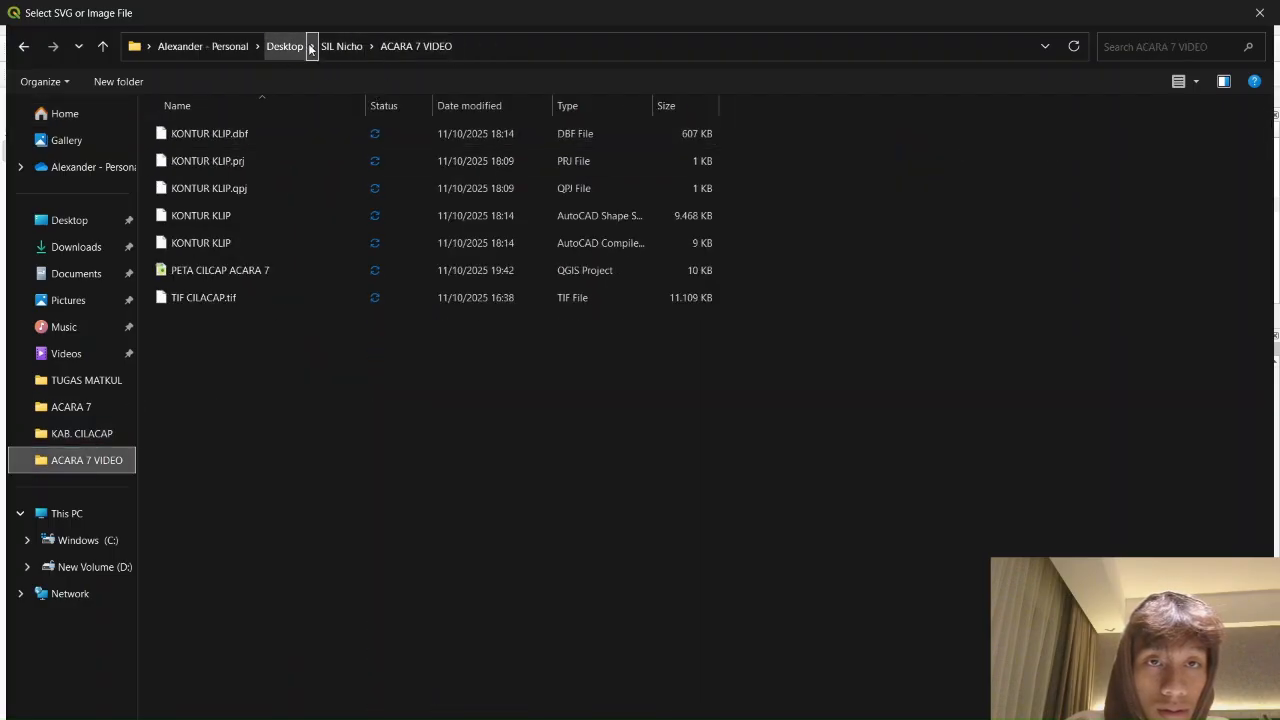
left_click(326, 47)
double_click(216, 187)
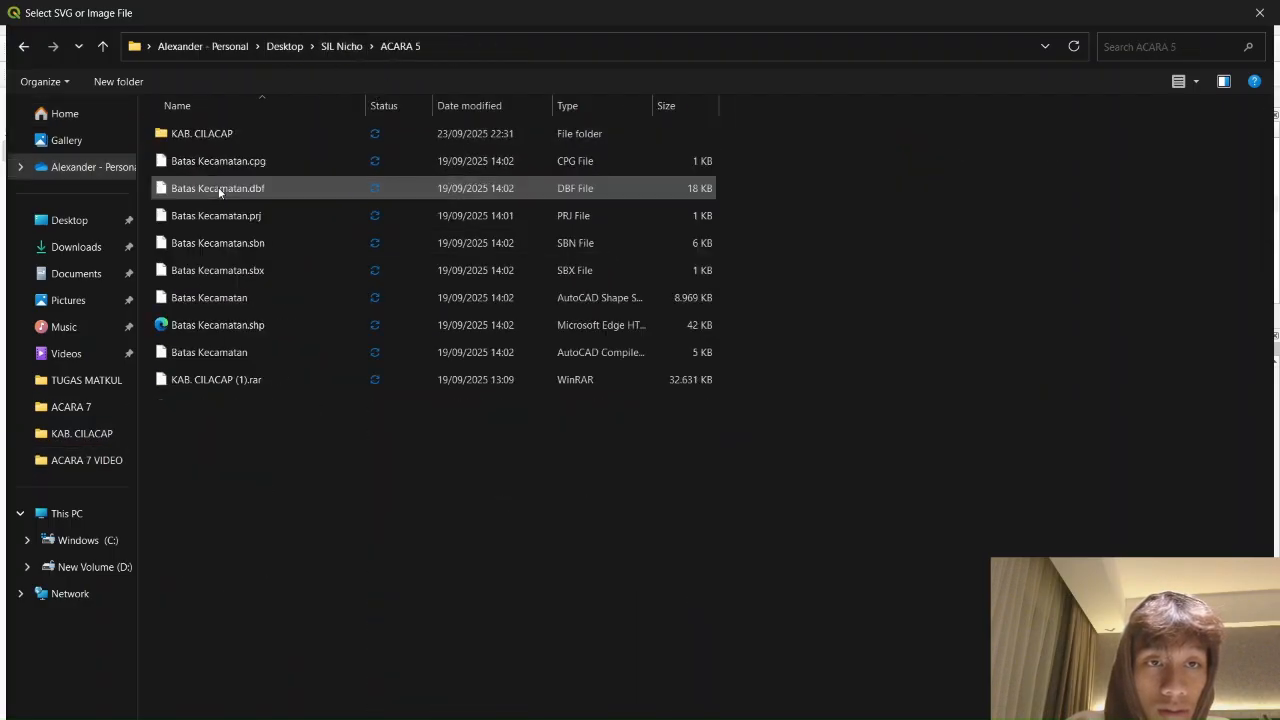
left_click(355, 52)
double_click(269, 156)
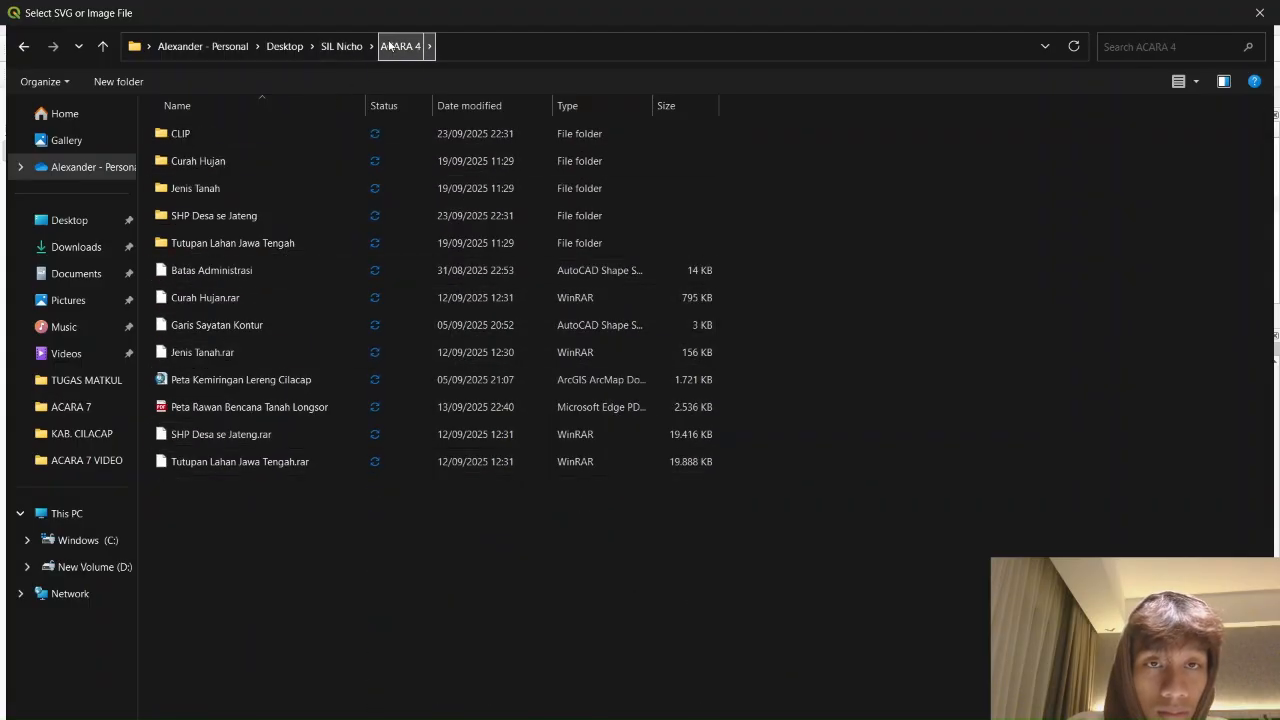
left_click(355, 50)
double_click(246, 133)
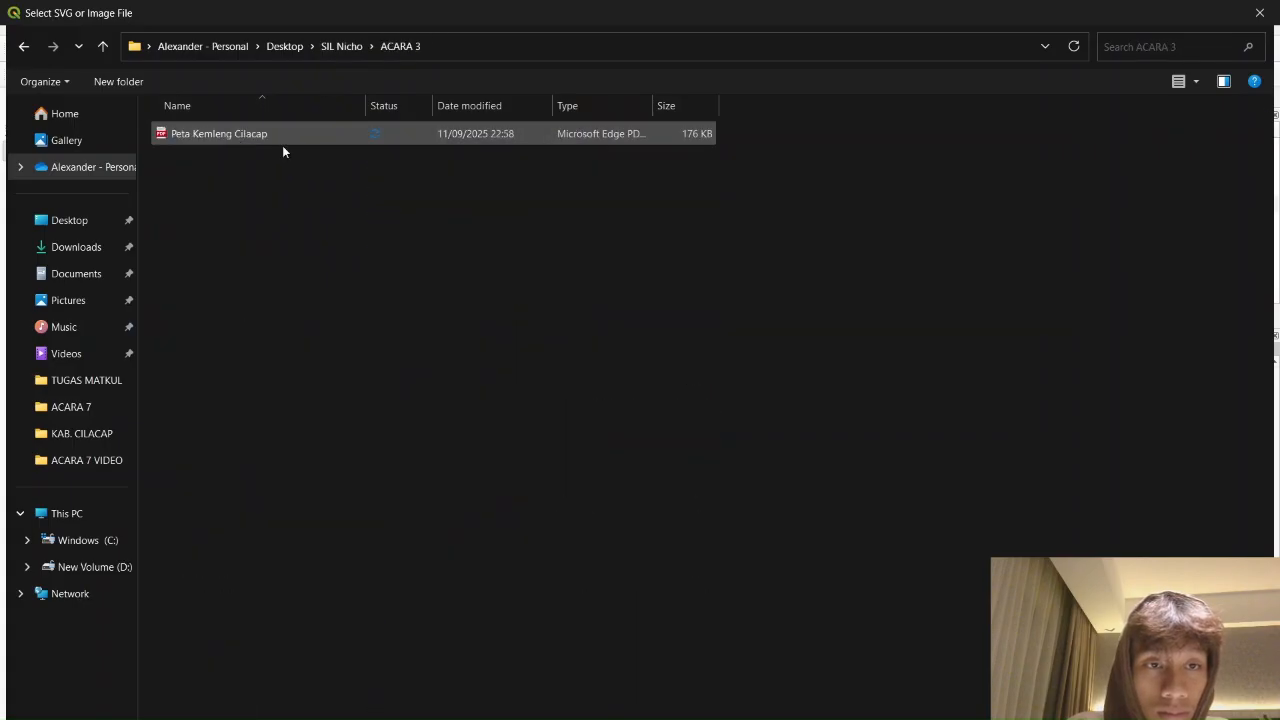
left_click(341, 50)
Navigate to ACARA 6 > PERANCANGAN and select Logo UPN Yogyakarta Terbaru.jpg
scroll(399, 276, "down", 10)
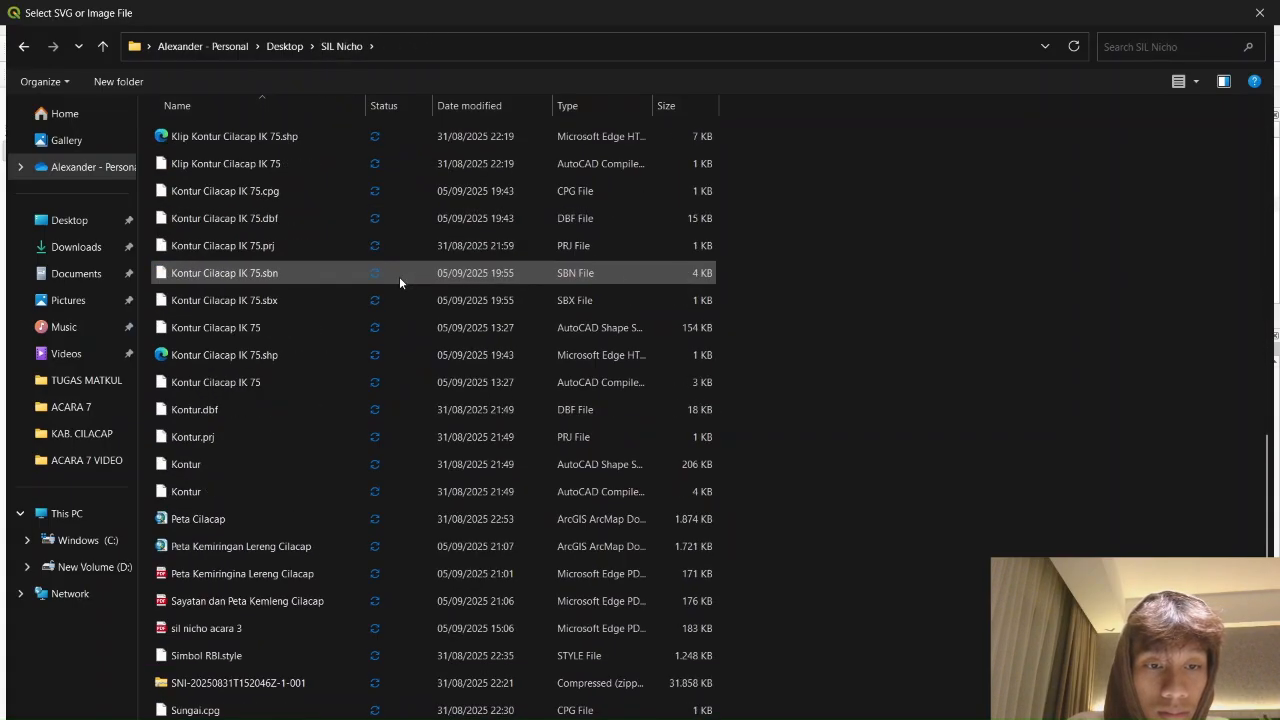
scroll(399, 276, "up", 1)
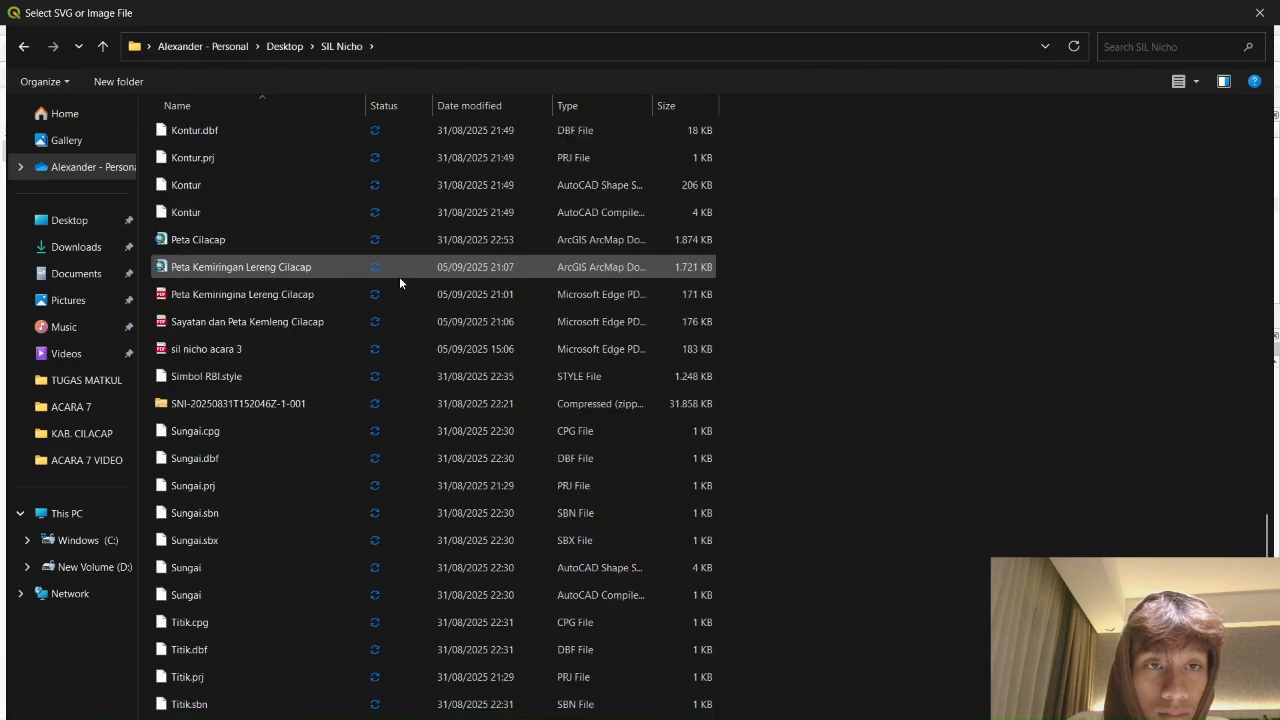
scroll(399, 276, "down", 1)
left_click(95, 408)
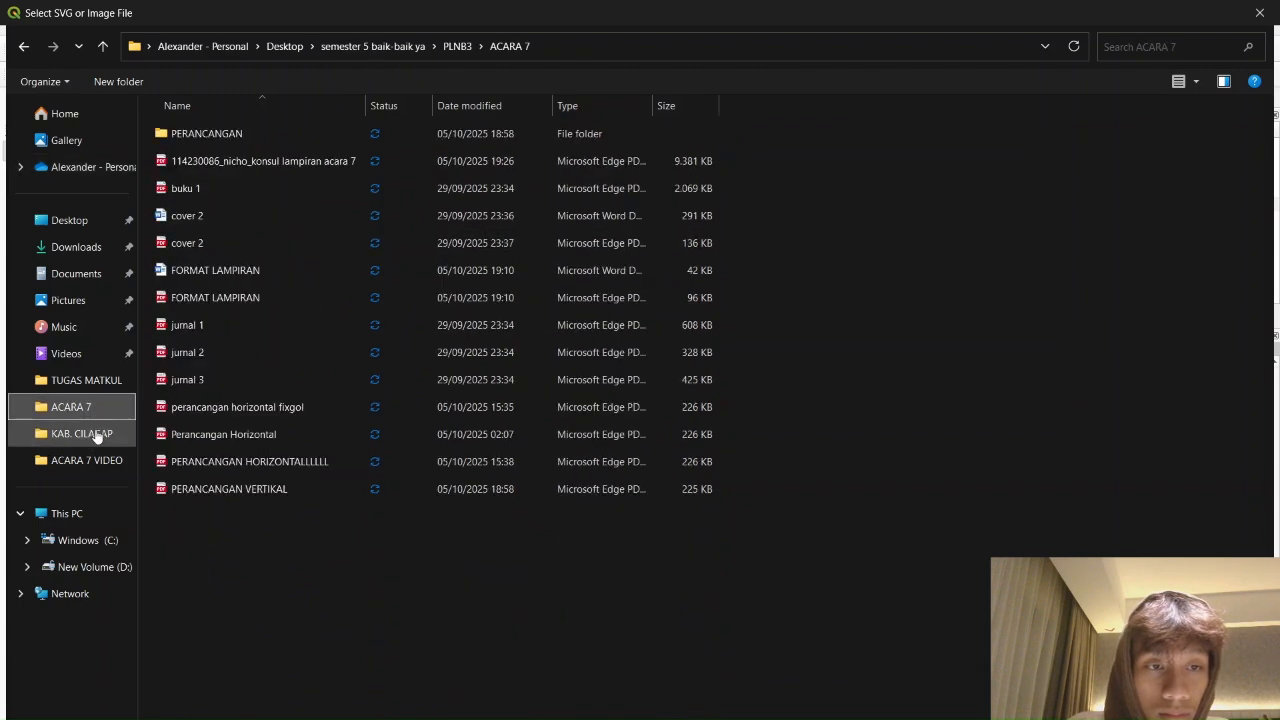
left_click(87, 460)
left_click(90, 407)
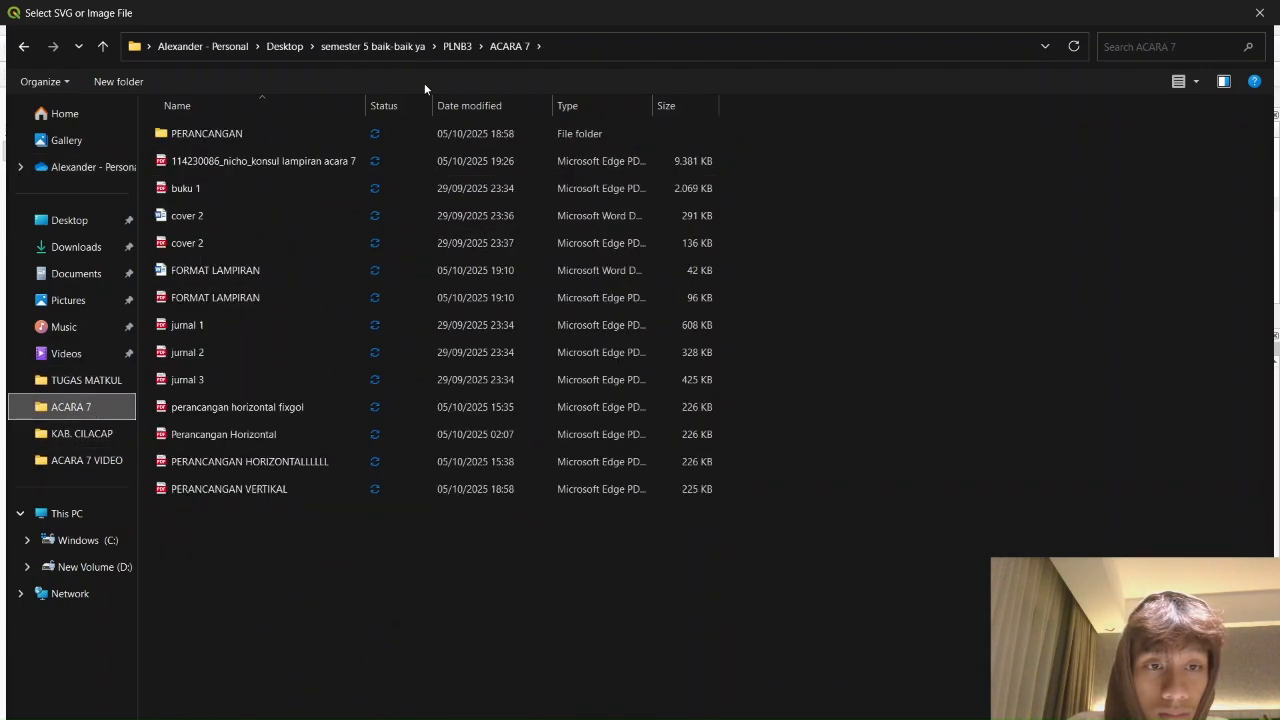
left_click(461, 50)
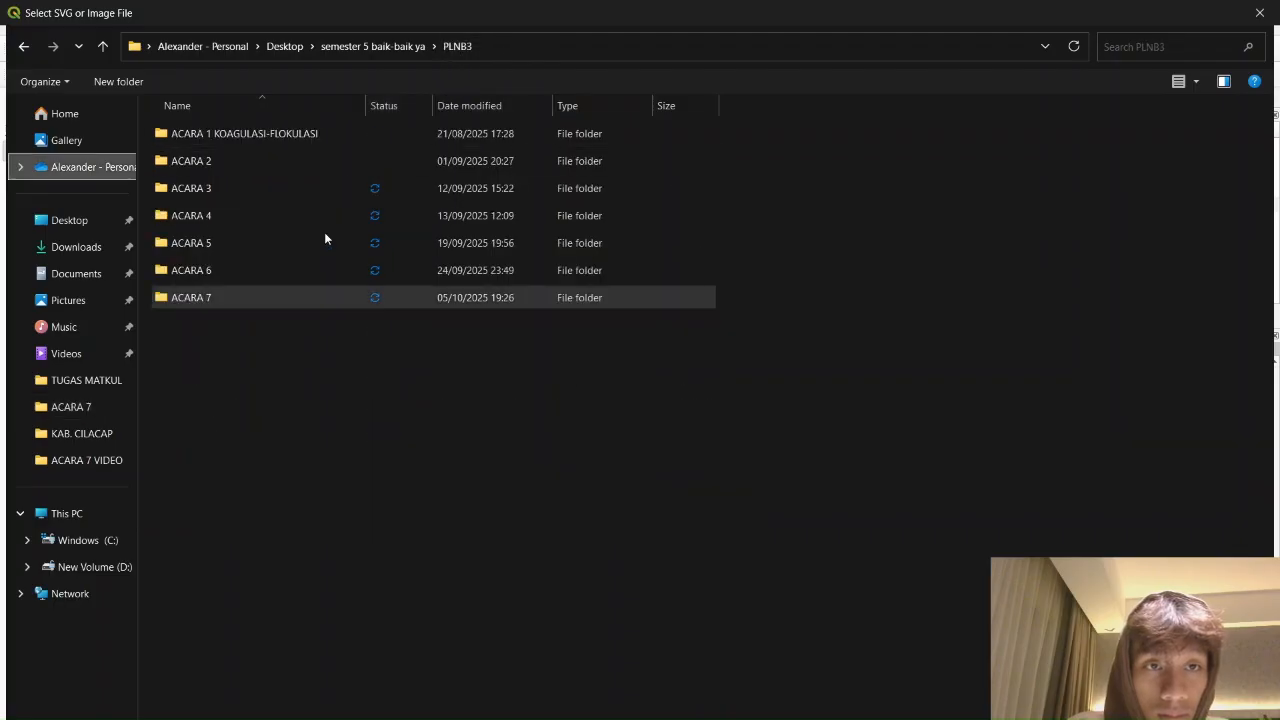
double_click(255, 268)
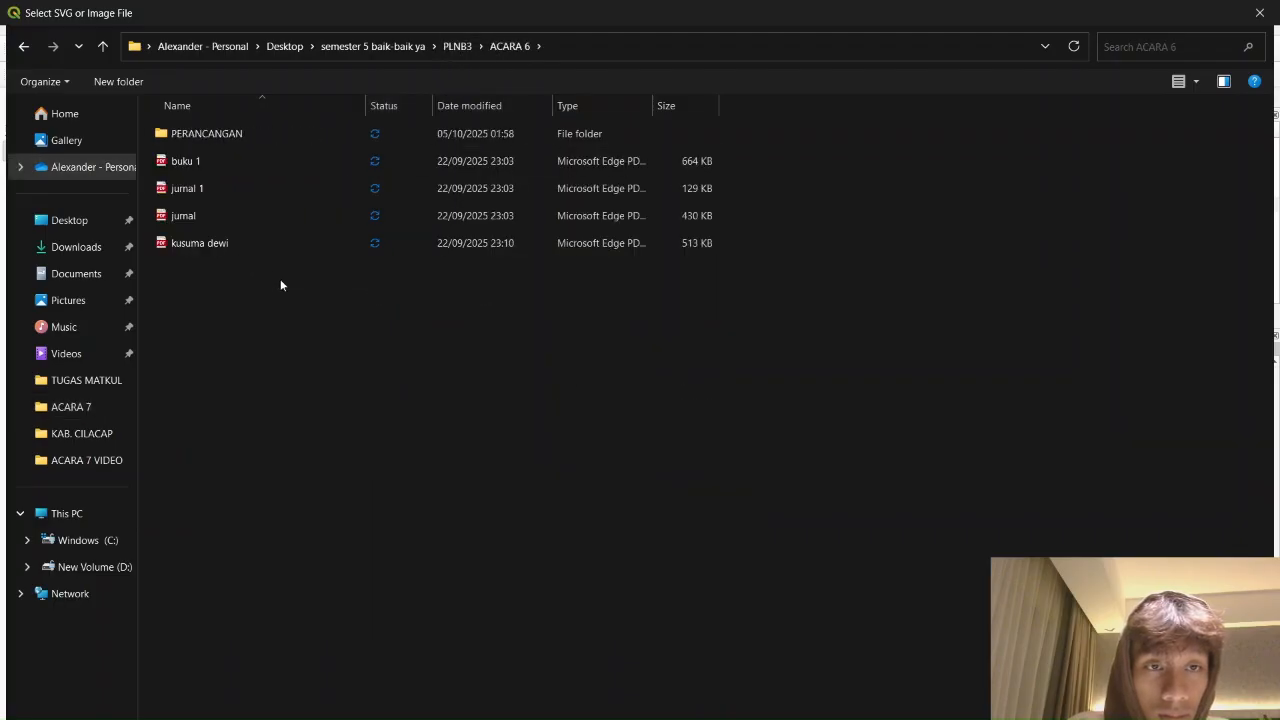
double_click(290, 130)
left_click(263, 214)
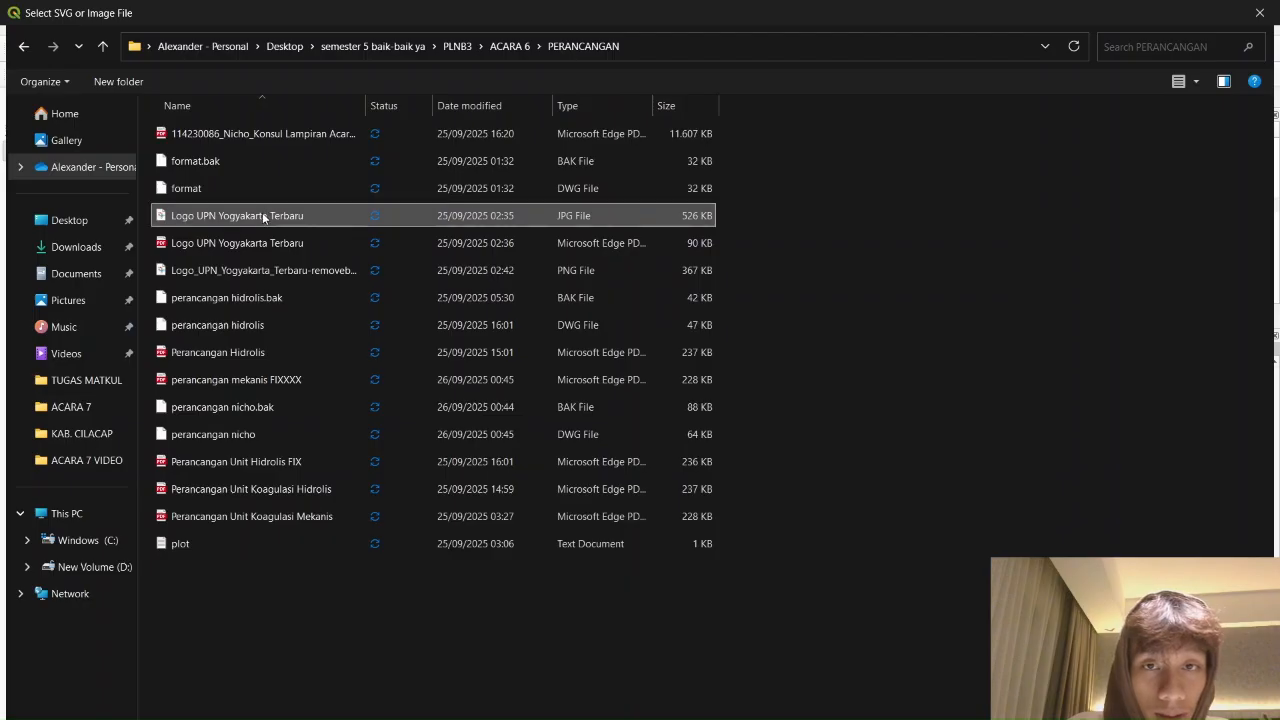
Confirm the UPN logo image, enlarge it slightly, and centre it at the panel's top
key("Return")
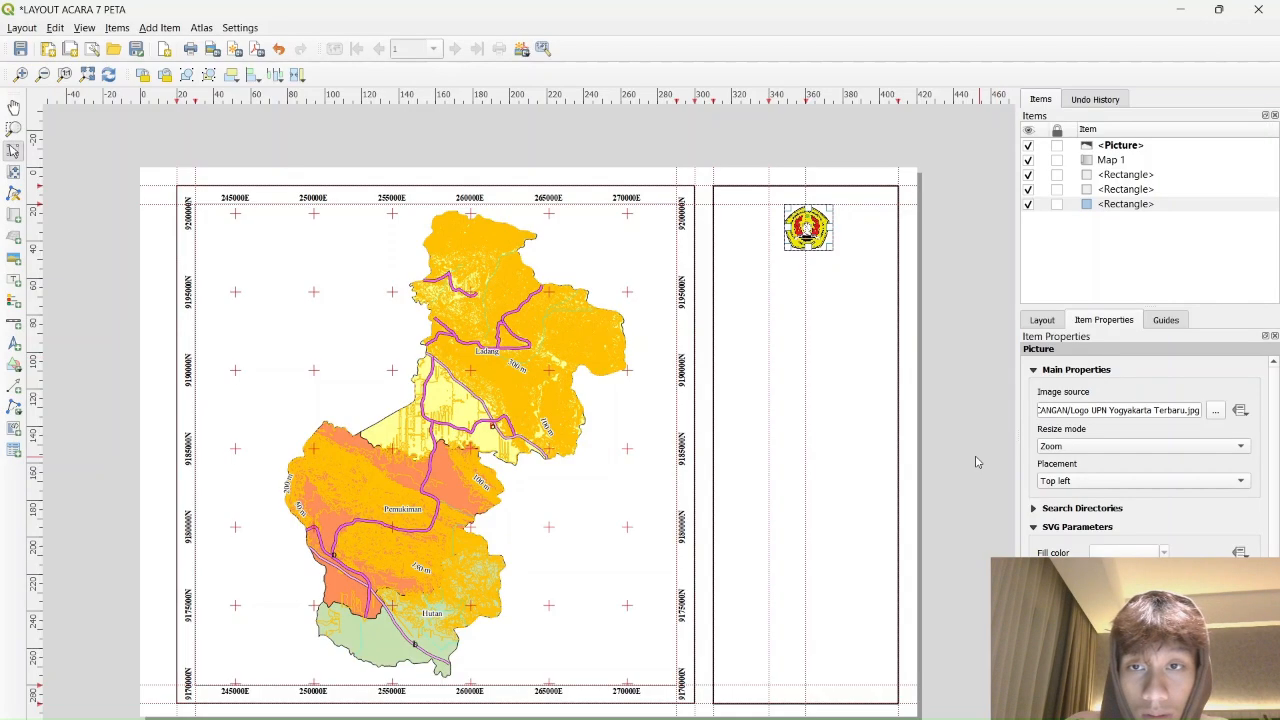
left_click_drag(785, 250, 815, 211)
left_click(958, 238)
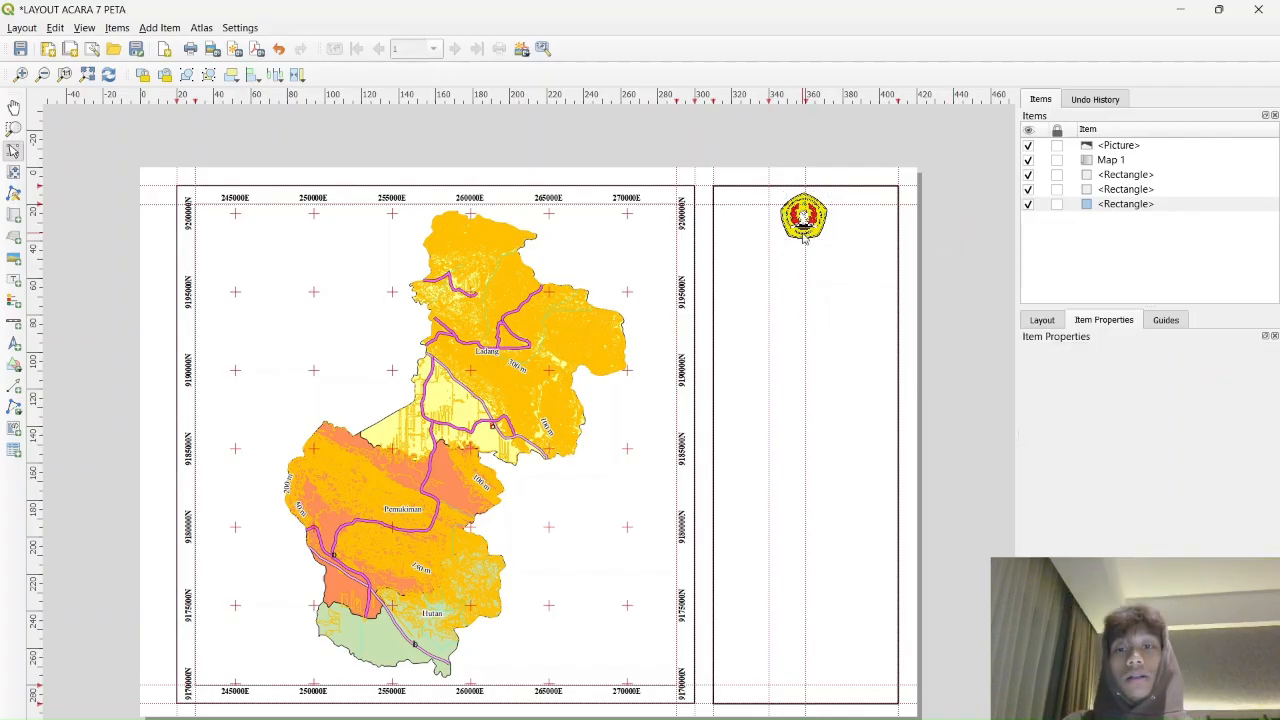
scroll(803, 238, "up", 3)
scroll(801, 234, "down", 1)
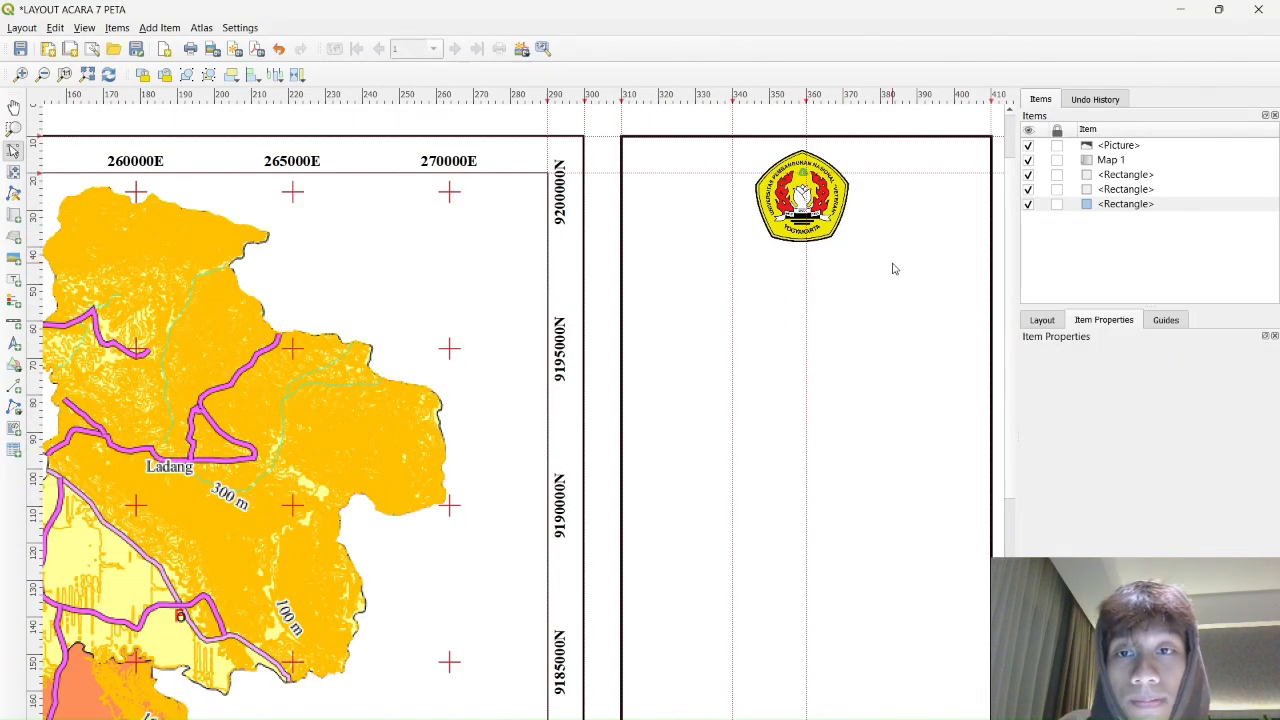
scroll(894, 268, "down", 2)
left_click(807, 217)
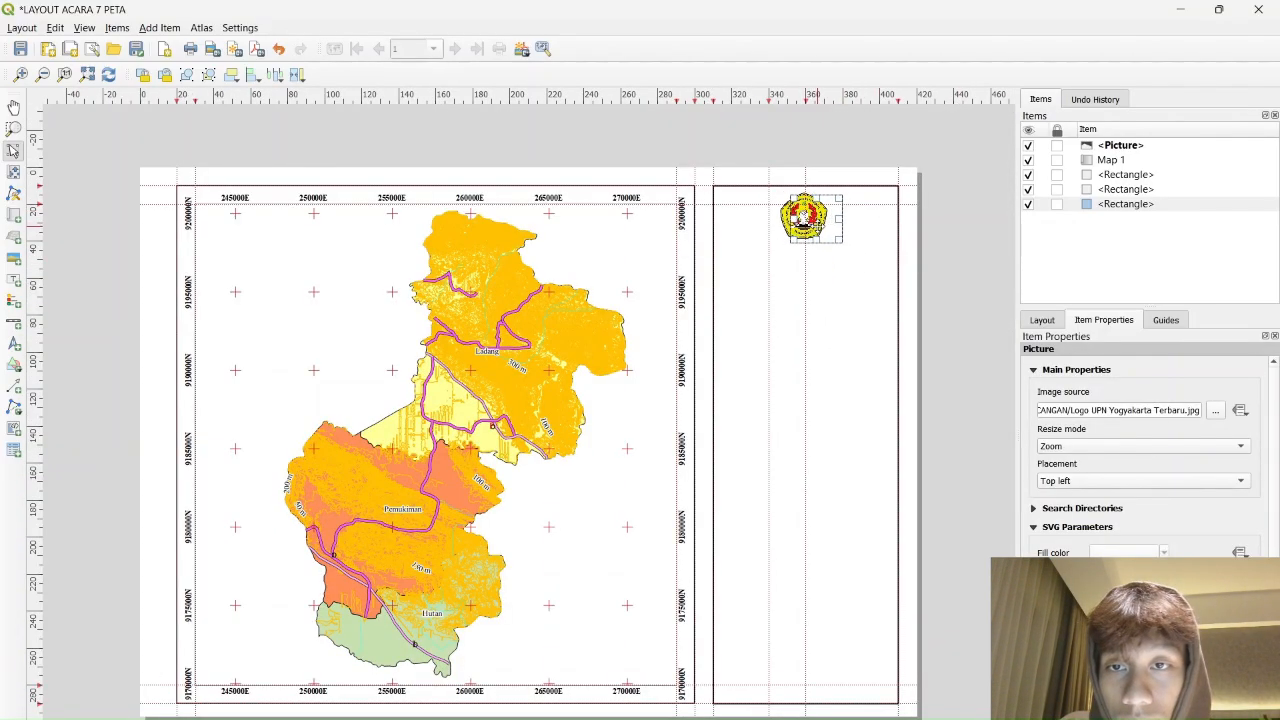
mouse_move(805, 218)
left_mouse_down()
mouse_move(808, 279)
mouse_move(807, 220)
left_mouse_up()
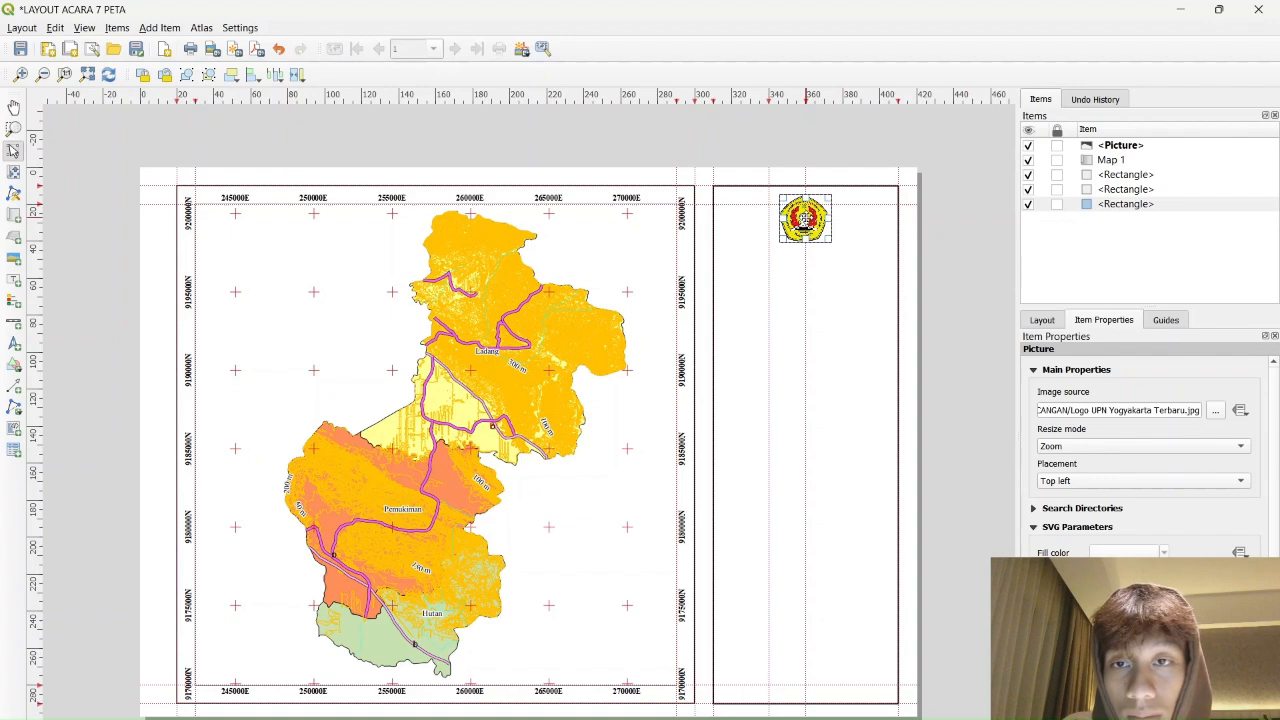
left_click(998, 275)
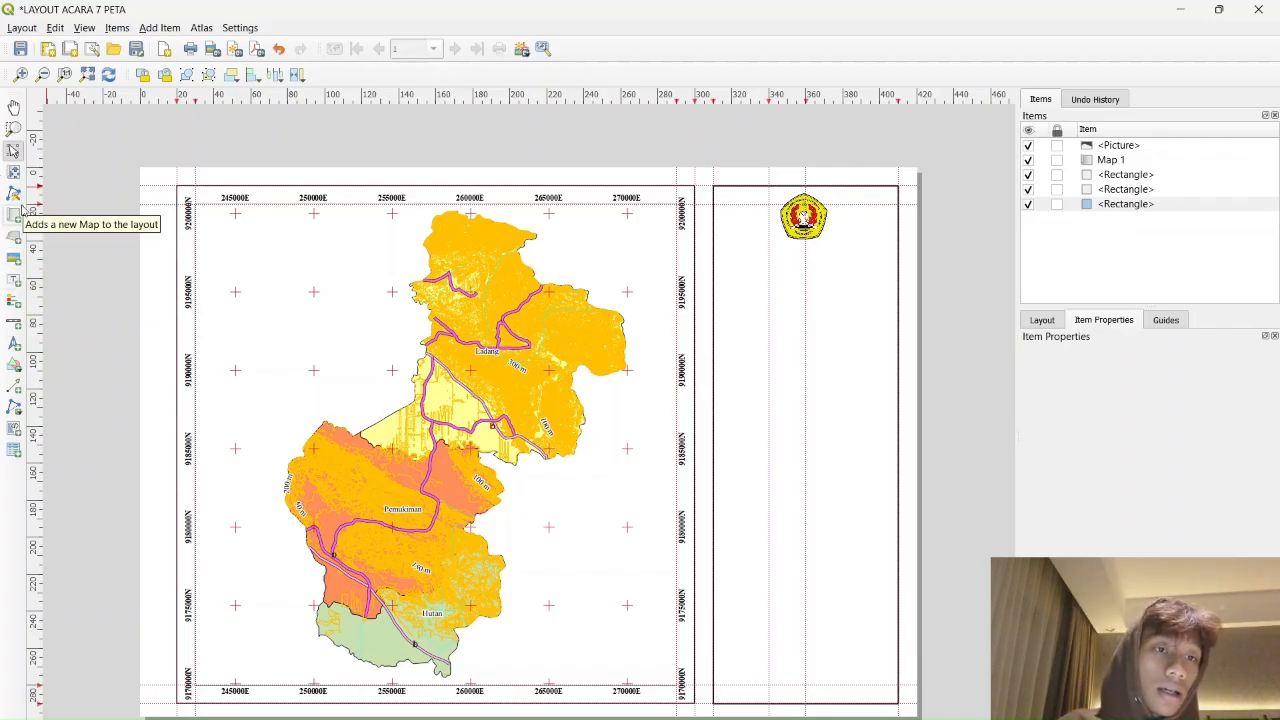
Draw a label box below the logo and replace its placeholder with JURUSAN TEKNIK LINGKUNGAN
left_click(15, 281)
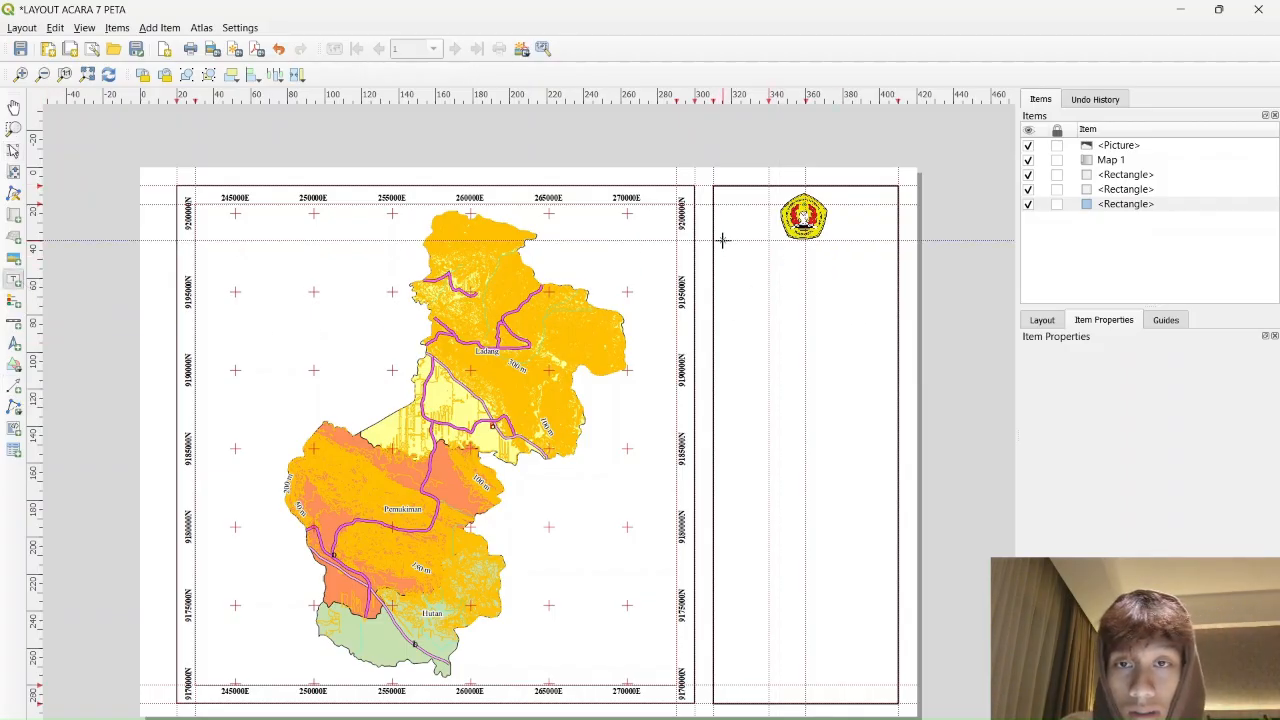
left_click_drag(719, 241, 891, 290)
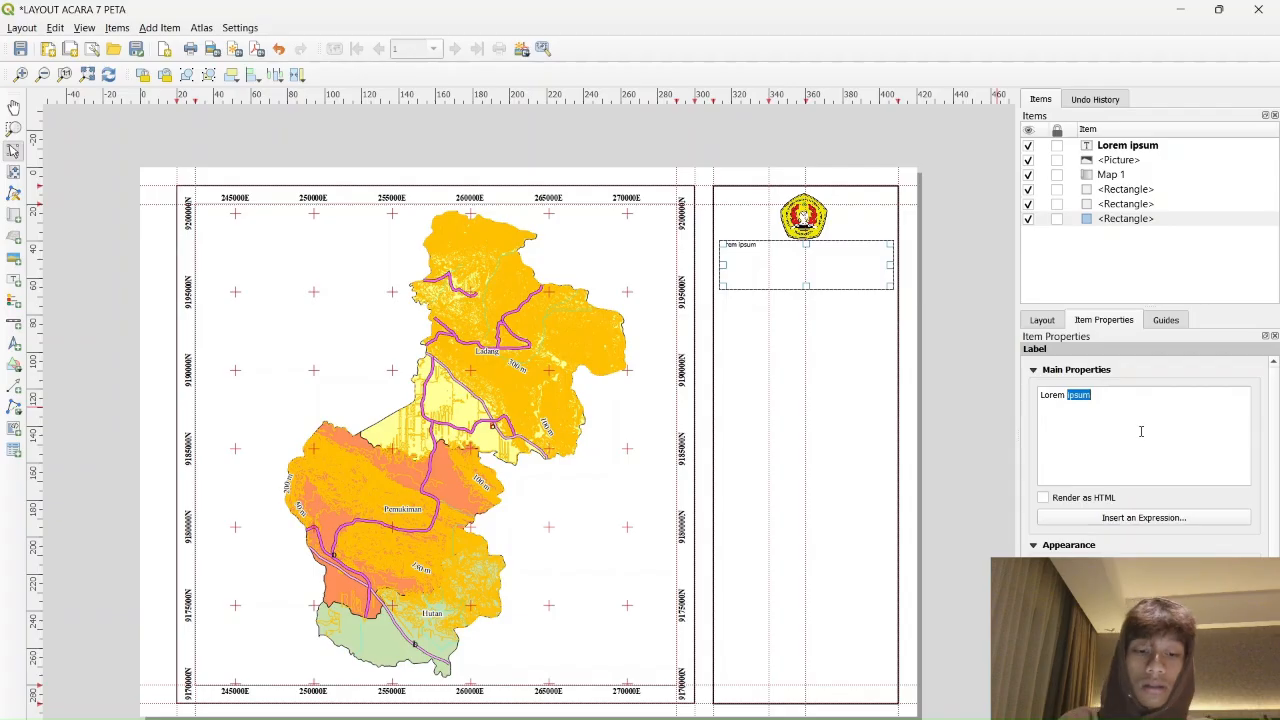
key("ctrl+a")
key("BackSpace")
type("JURUSAN")
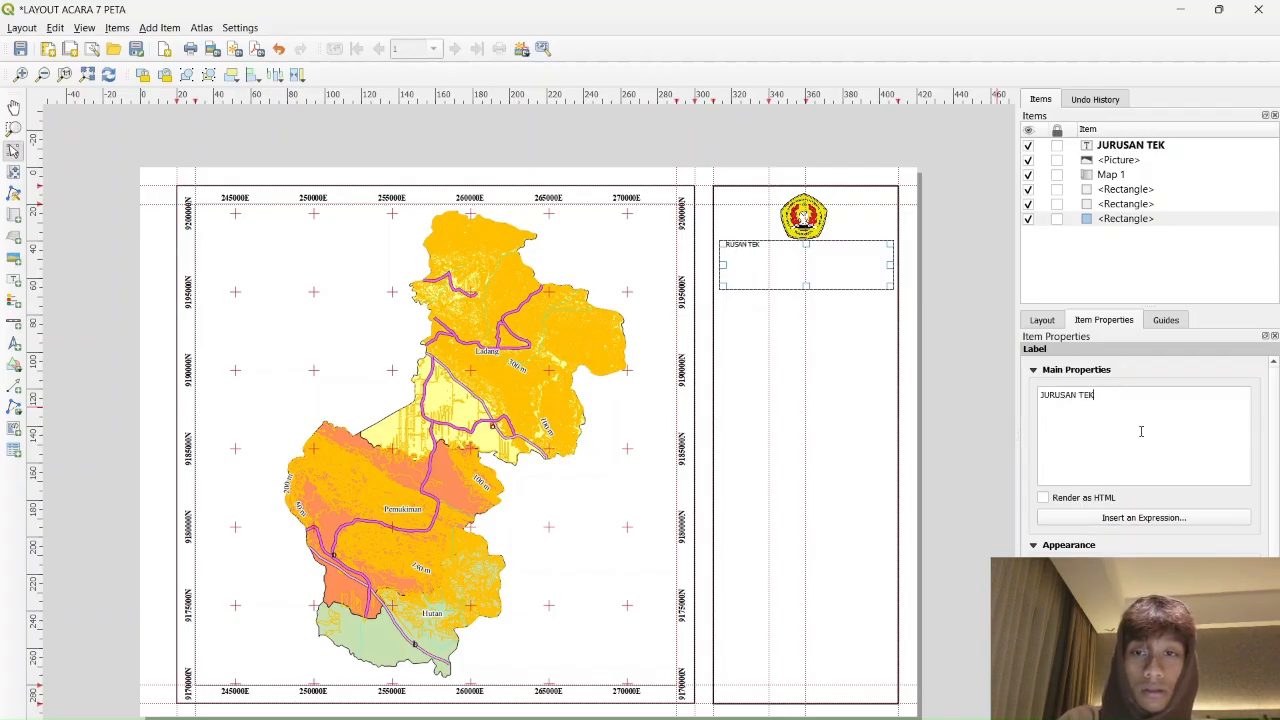
type(" TEKNIK LINGKUNGAN")
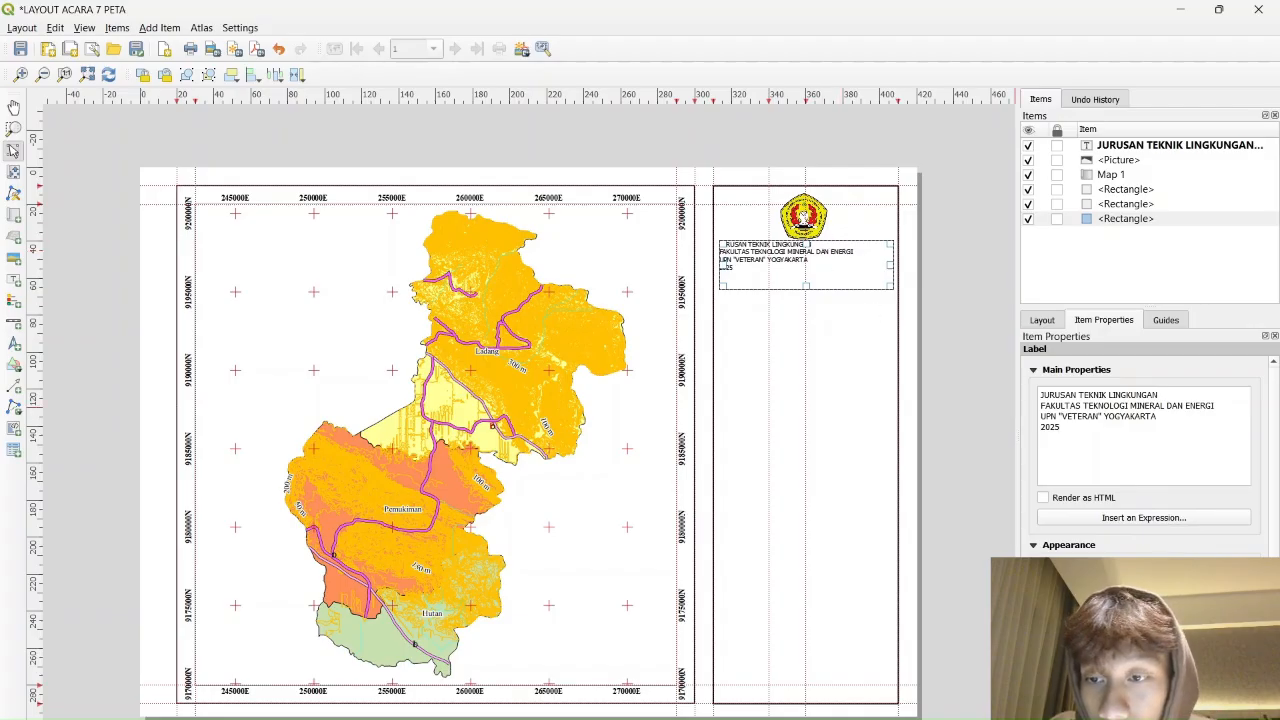
Format the title label text as bold Times New Roman, size 12
mouse_move(1150, 626)
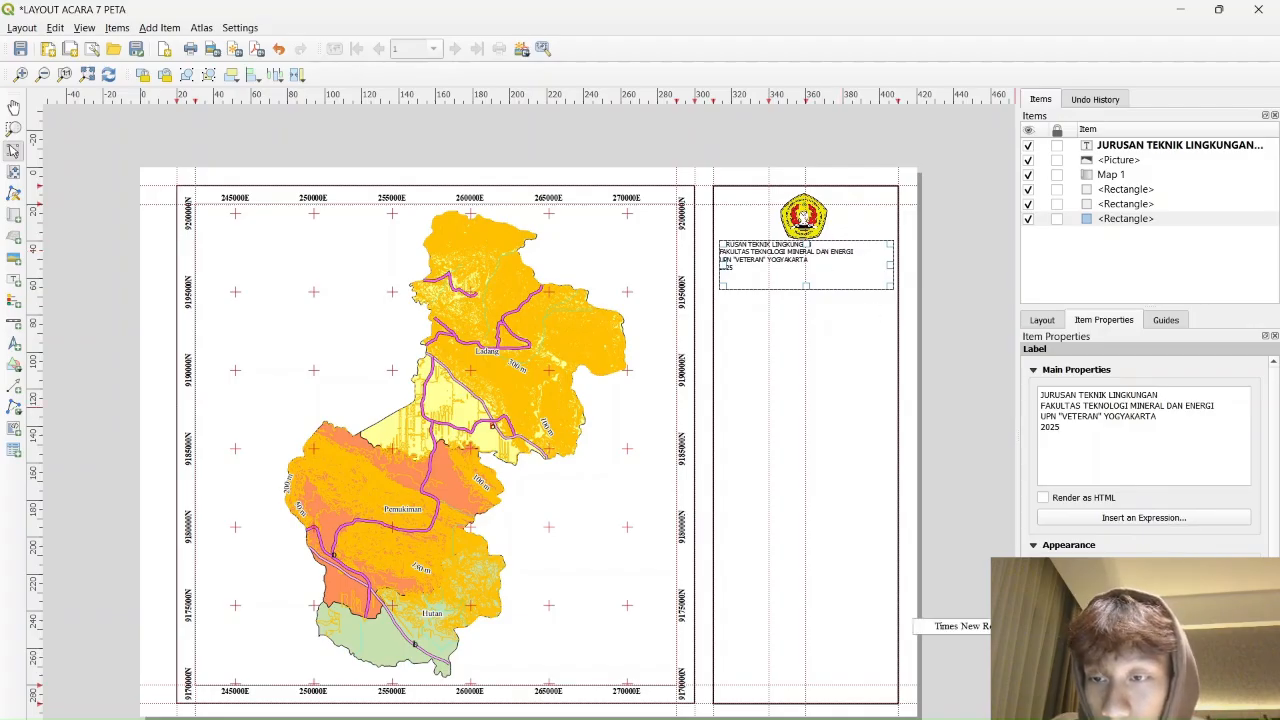
left_click(958, 626)
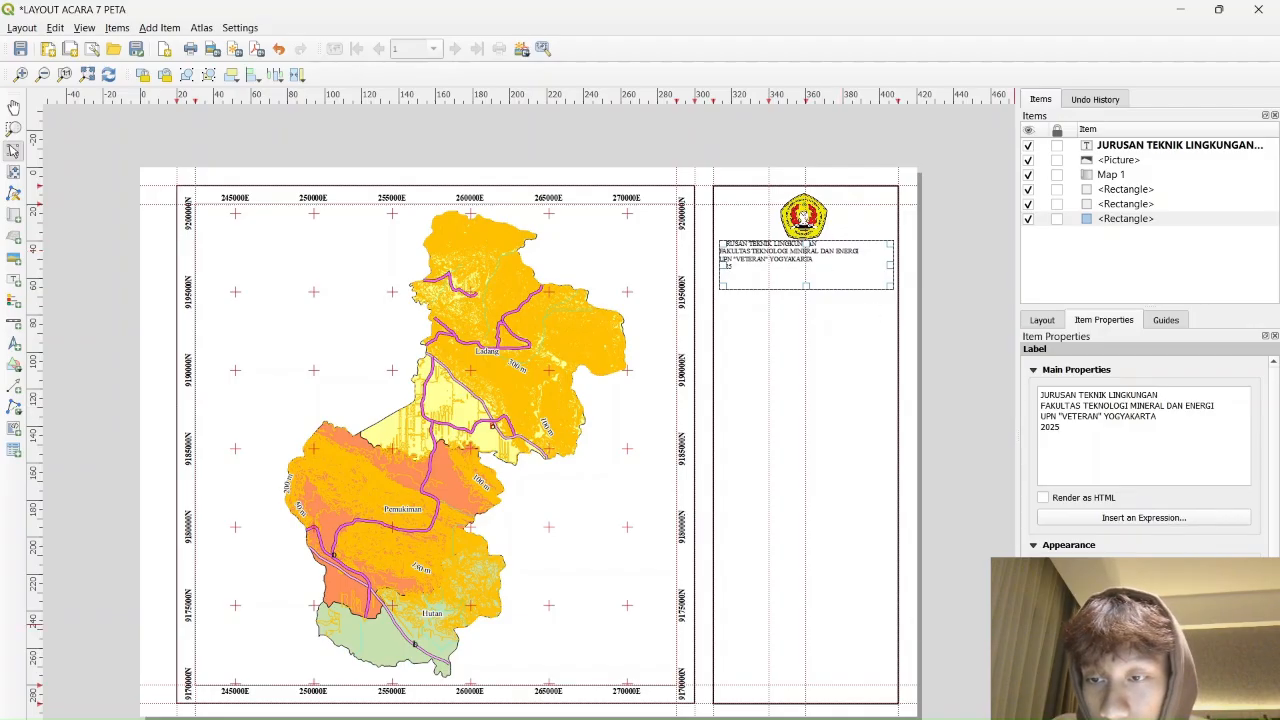
left_click(1136, 568)
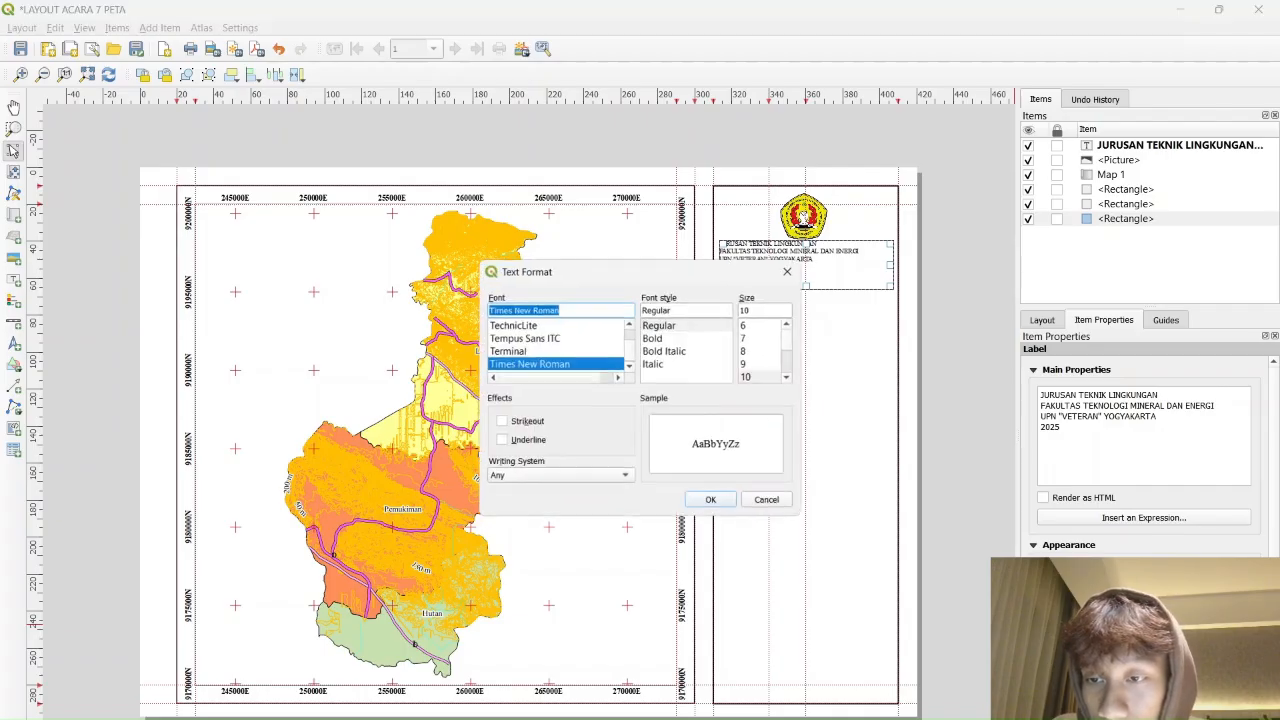
left_click(662, 337)
scroll(770, 358, "down", 2)
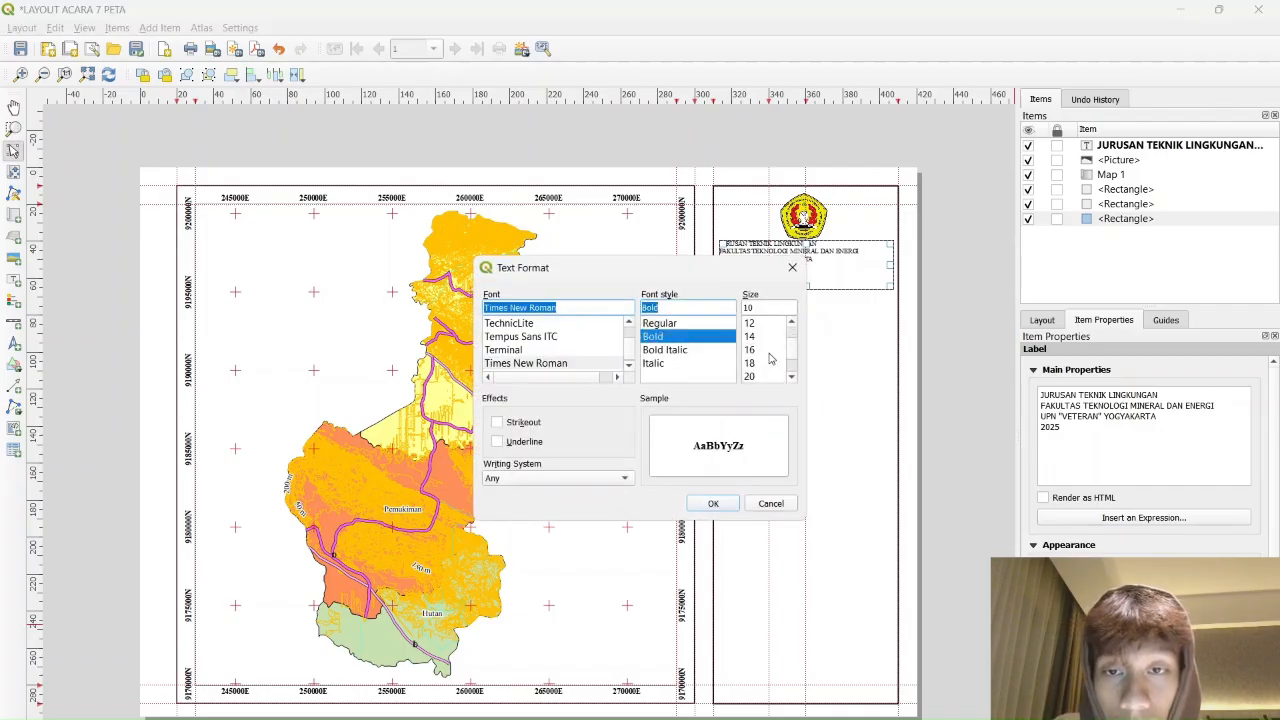
left_click(750, 323)
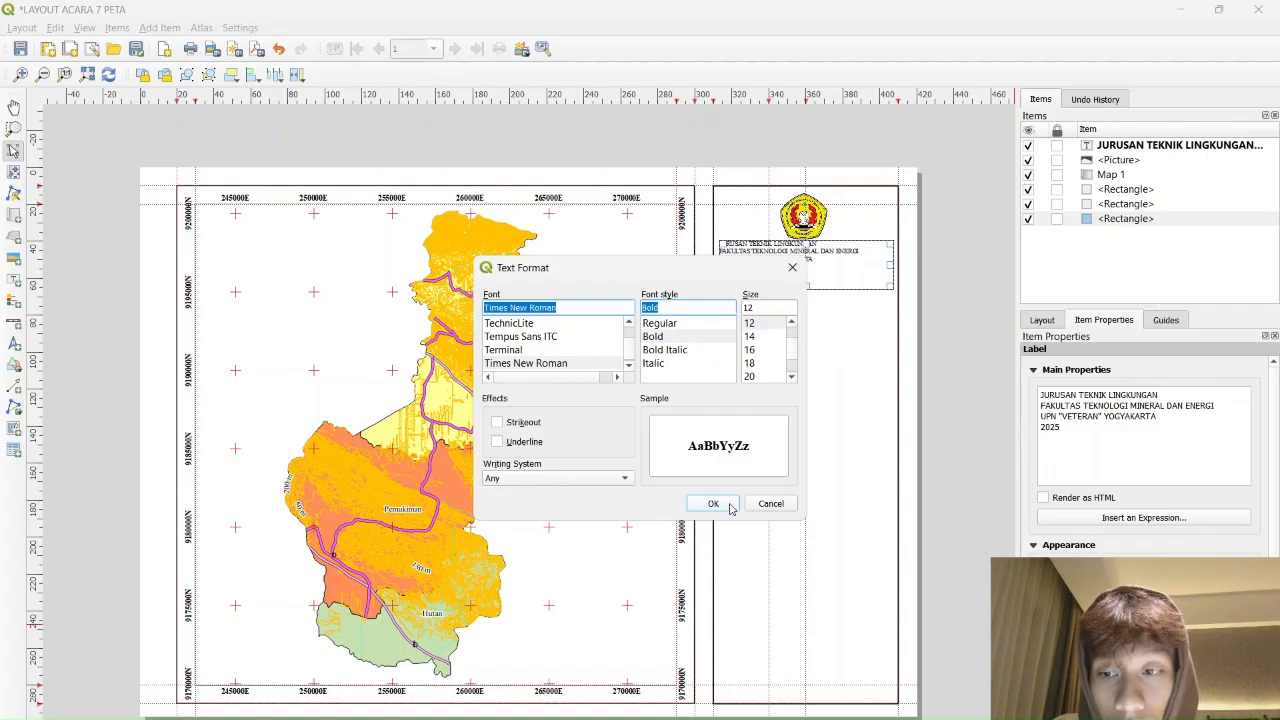
left_click(715, 504)
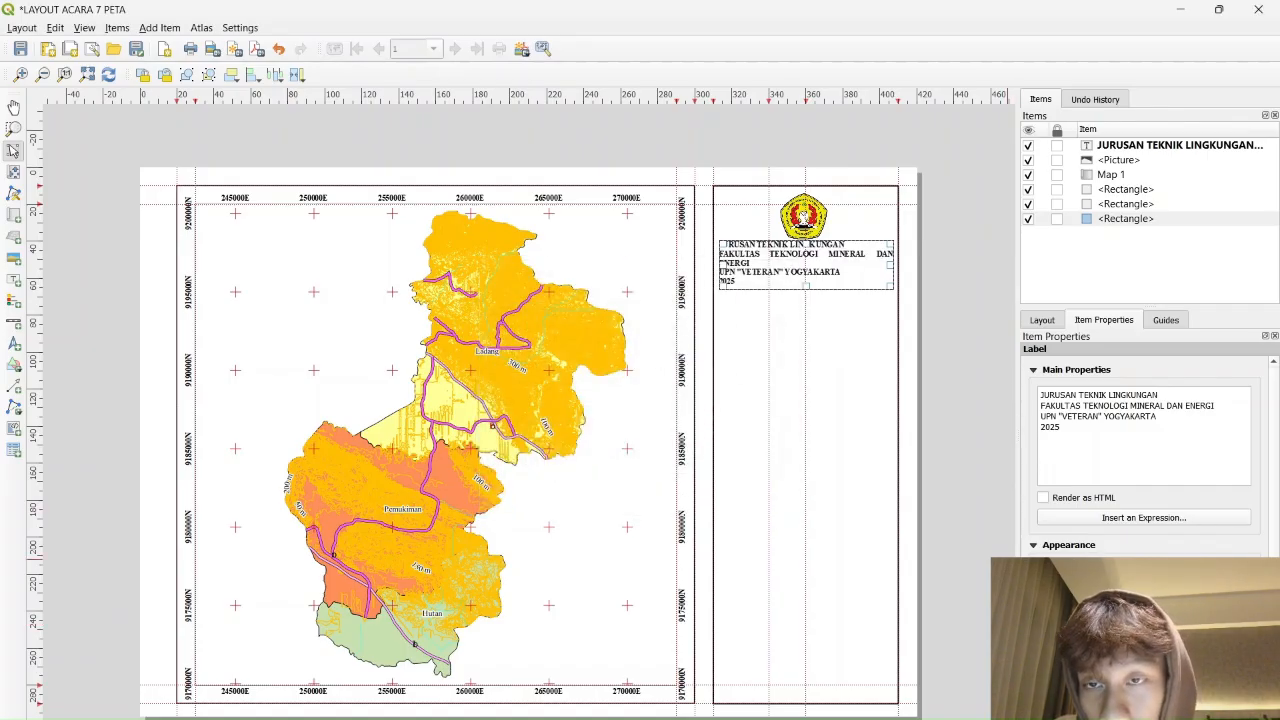
Centre the title label text horizontally and vertically
left_click(1140, 650)
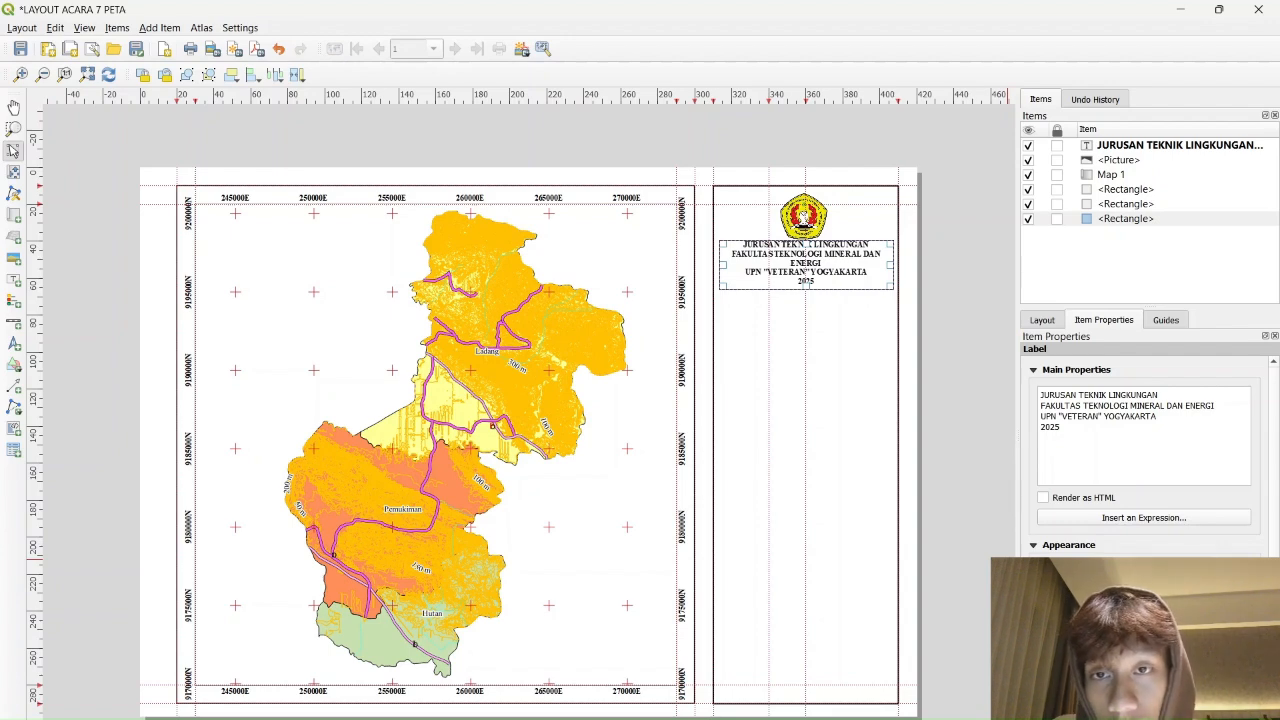
left_click(1140, 674)
scroll(1144, 450, "down", 5)
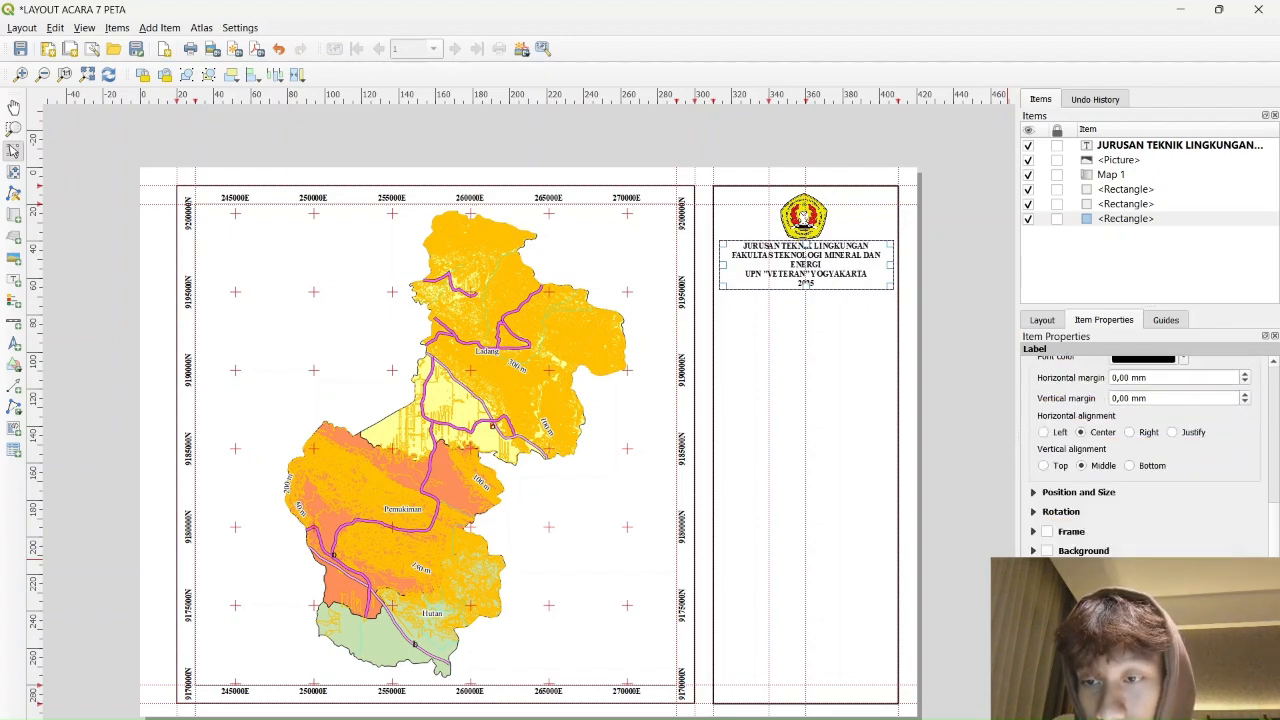
scroll(1144, 450, "up", 1)
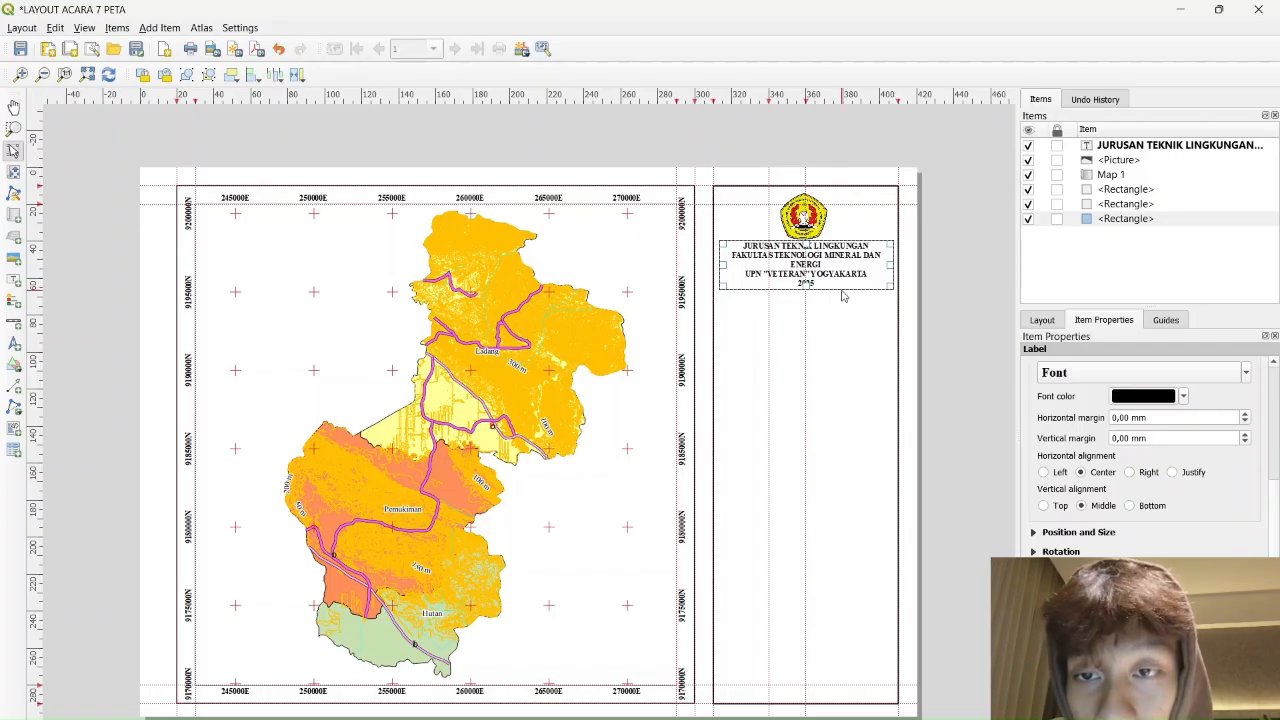
scroll(890, 256, "up", 2)
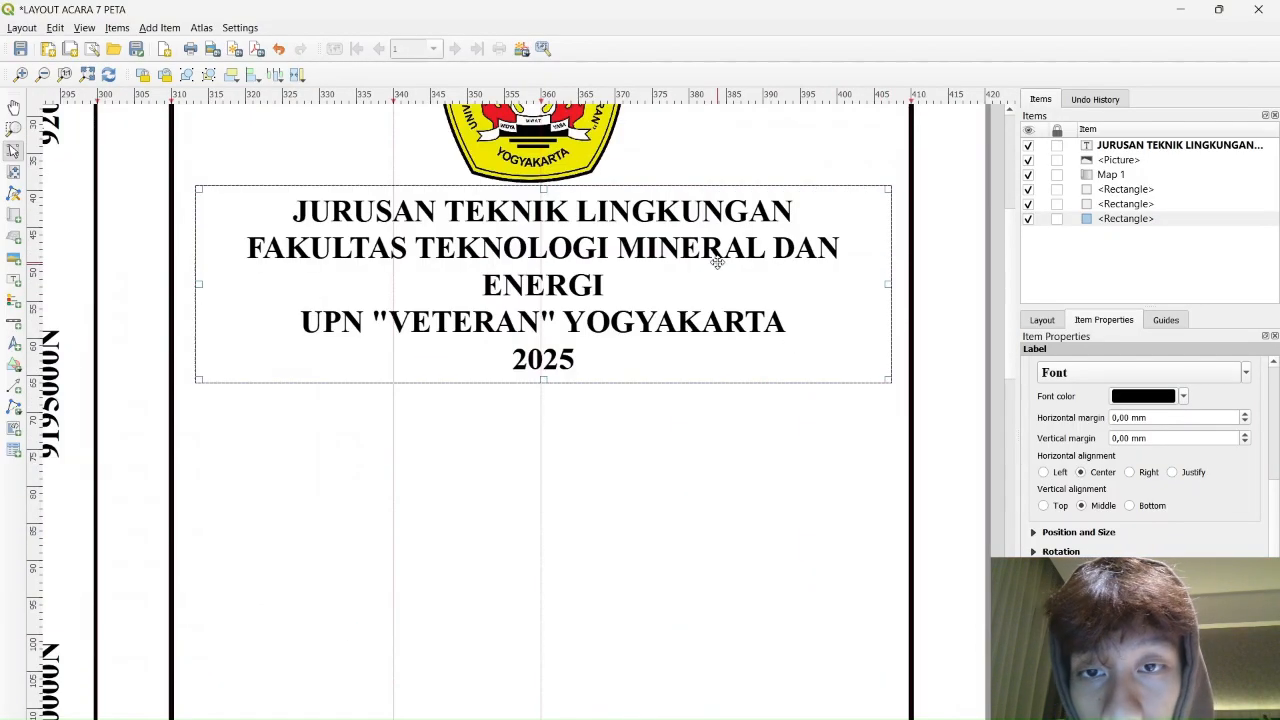
Snap the title label onto the guide just beneath the logo and select the outer panel frame
left_click_drag(718, 263, 716, 274)
left_click_drag(675, 320, 674, 310)
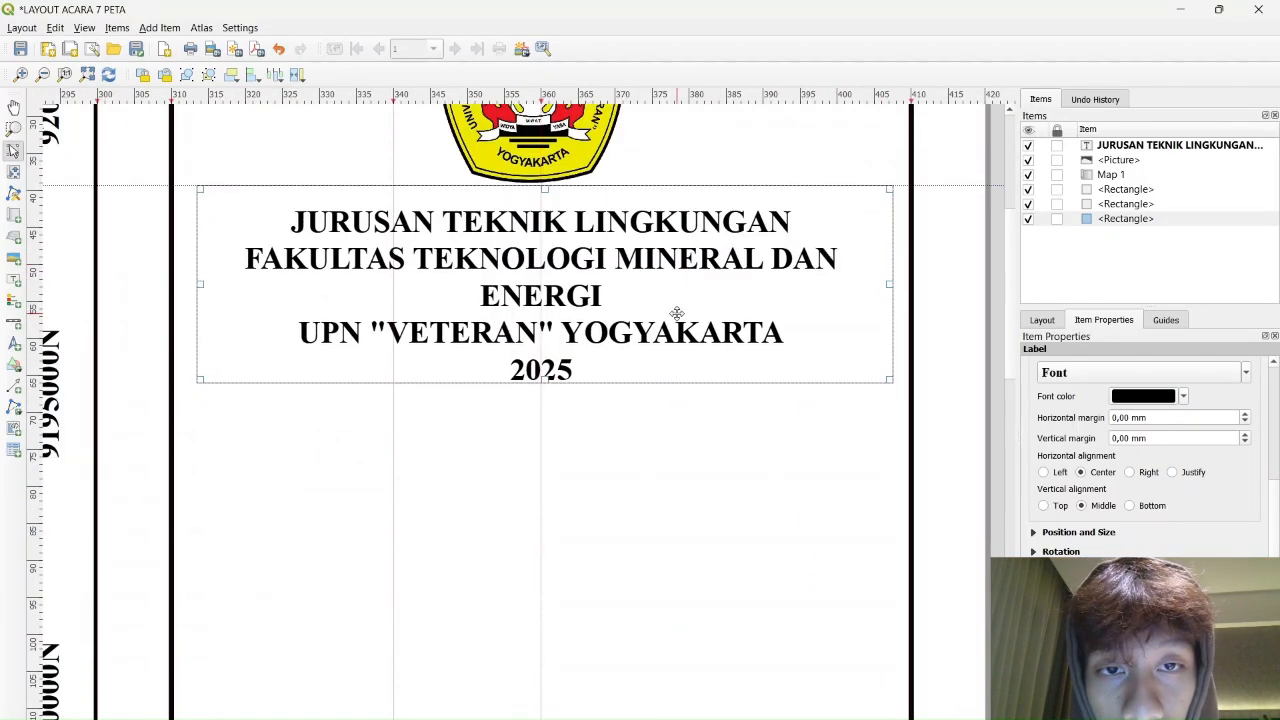
scroll(711, 441, "down", 2)
left_click_drag(770, 388, 770, 384)
left_click(748, 511)
scroll(790, 455, "down", 1)
scroll(785, 455, "up", 1)
scroll(777, 452, "down", 1)
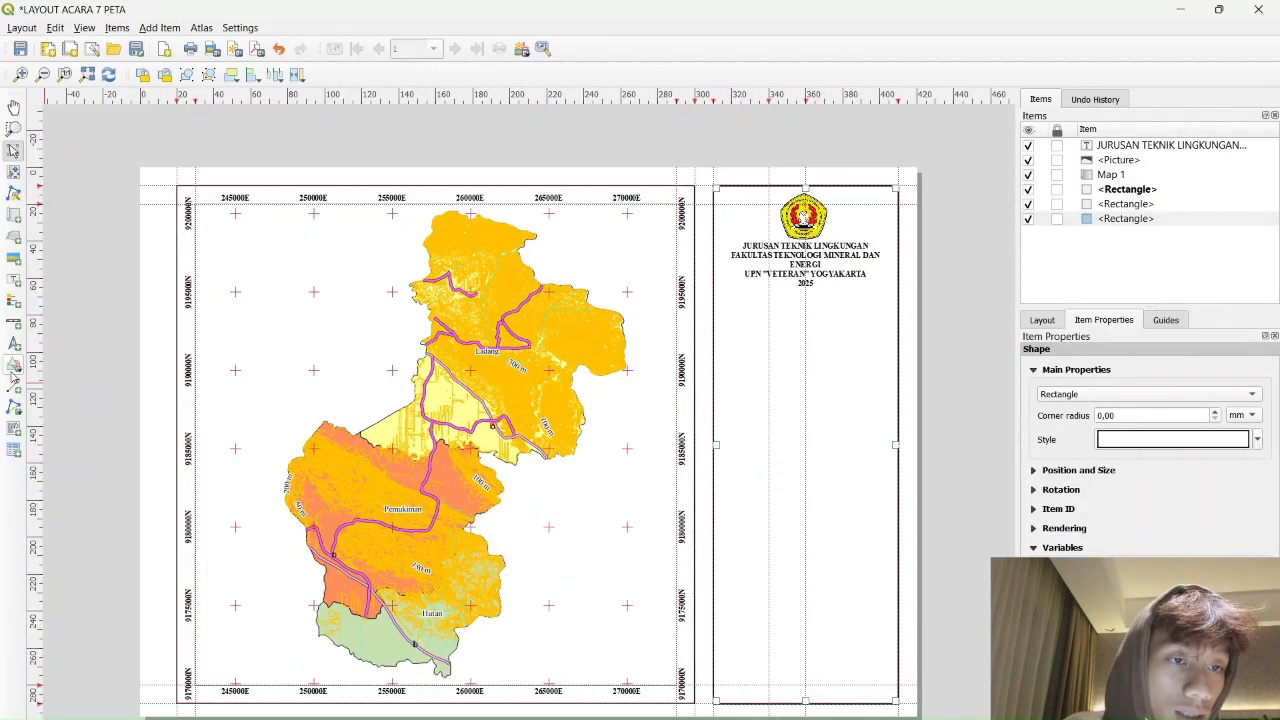
Draw a polyline across the title panel width and move it below the 2025 line
left_click(15, 418)
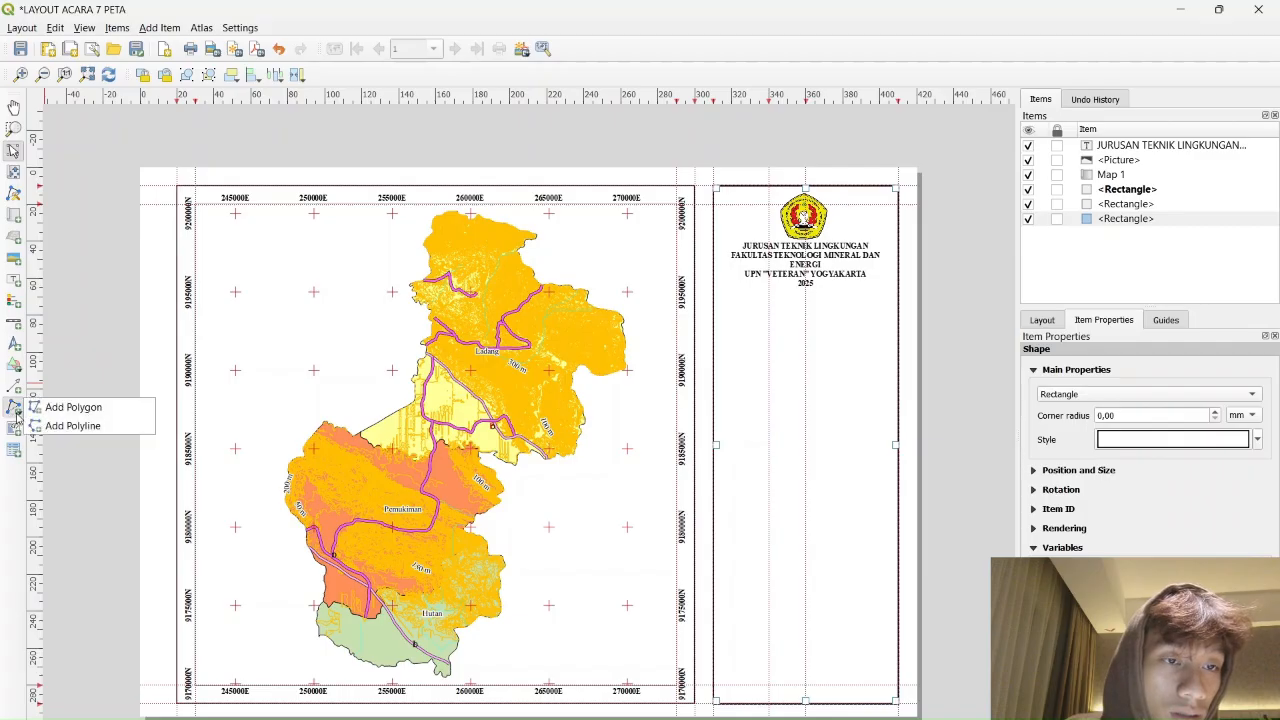
left_click(72, 425)
scroll(520, 376, "up", 3)
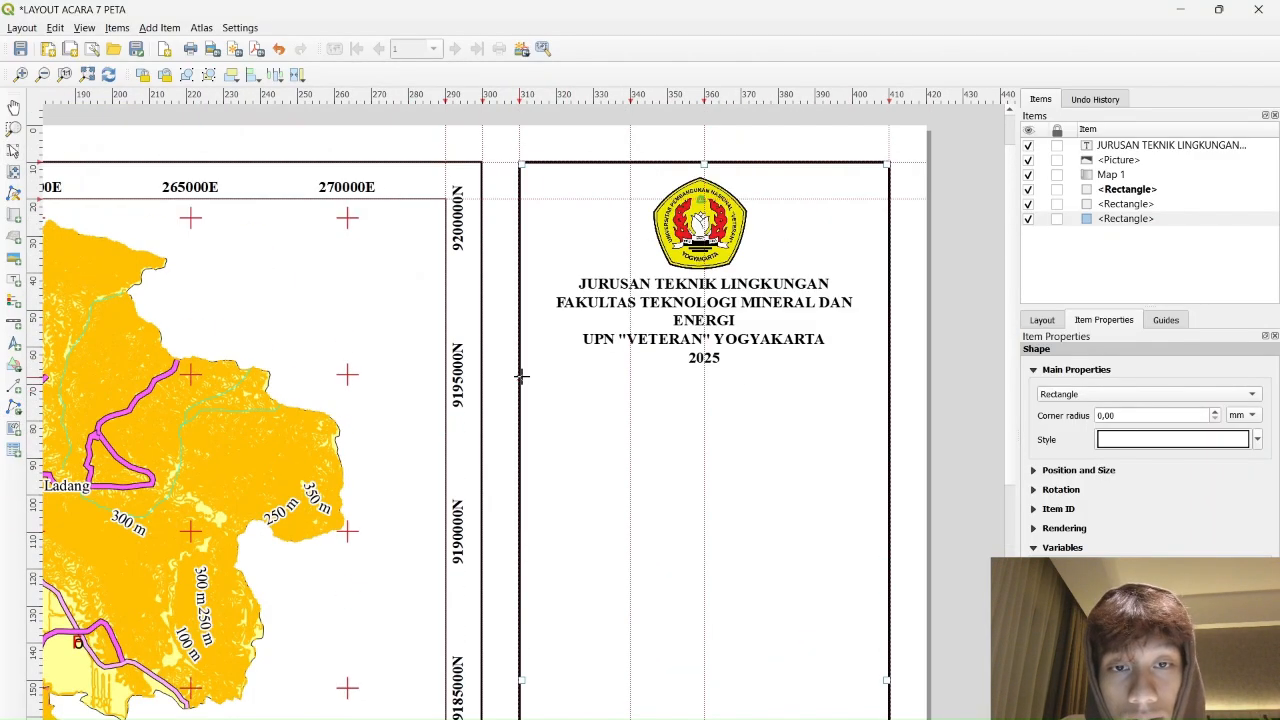
left_click(519, 198)
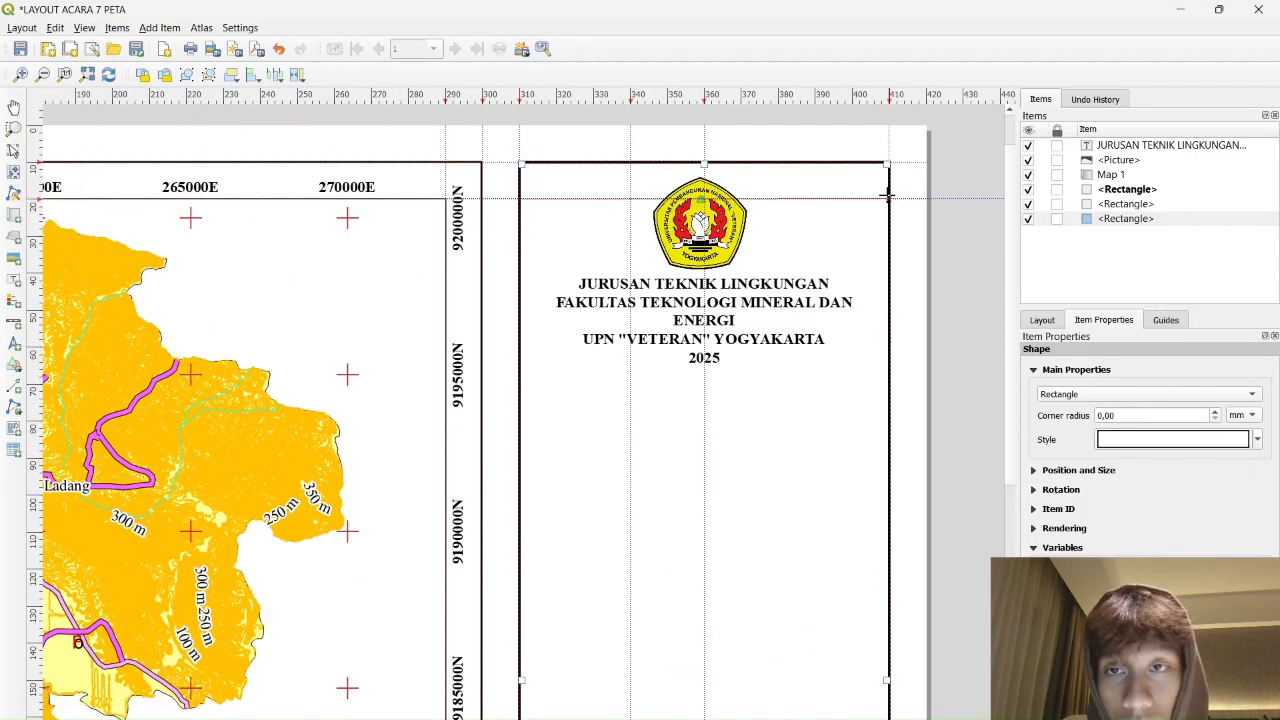
left_click(888, 198)
right_click(801, 196)
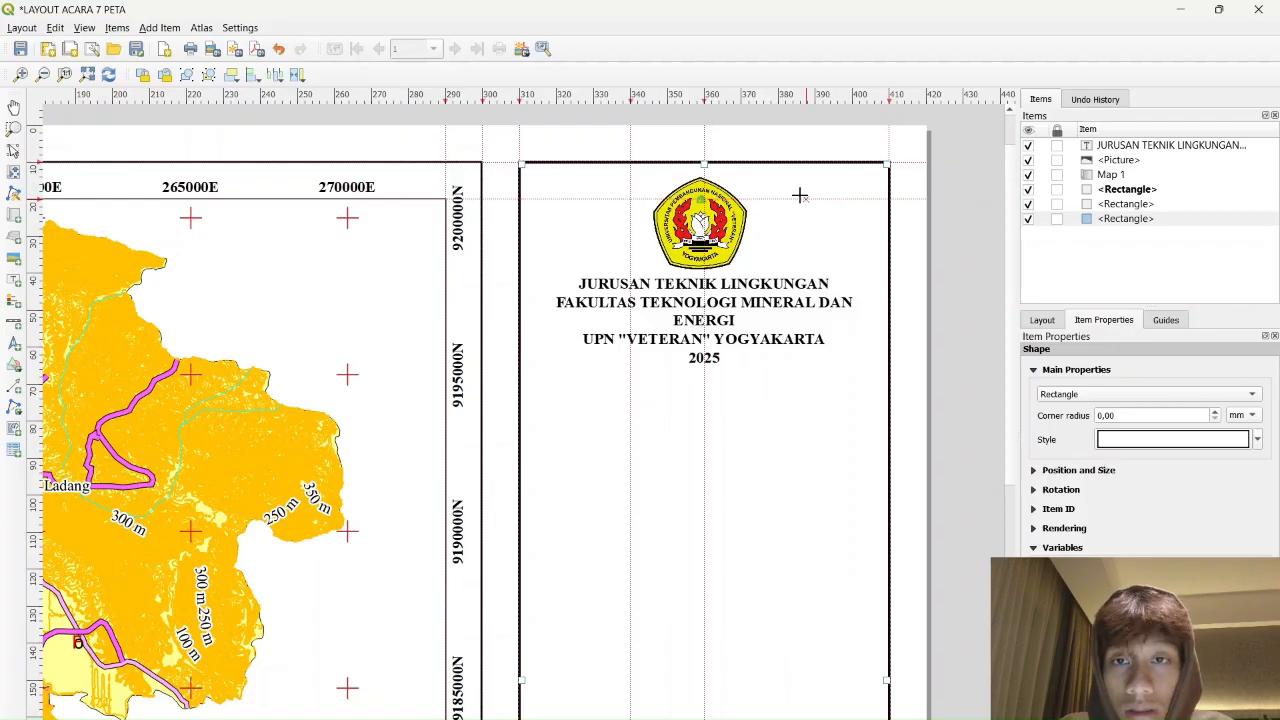
left_click(520, 198)
left_click(888, 198)
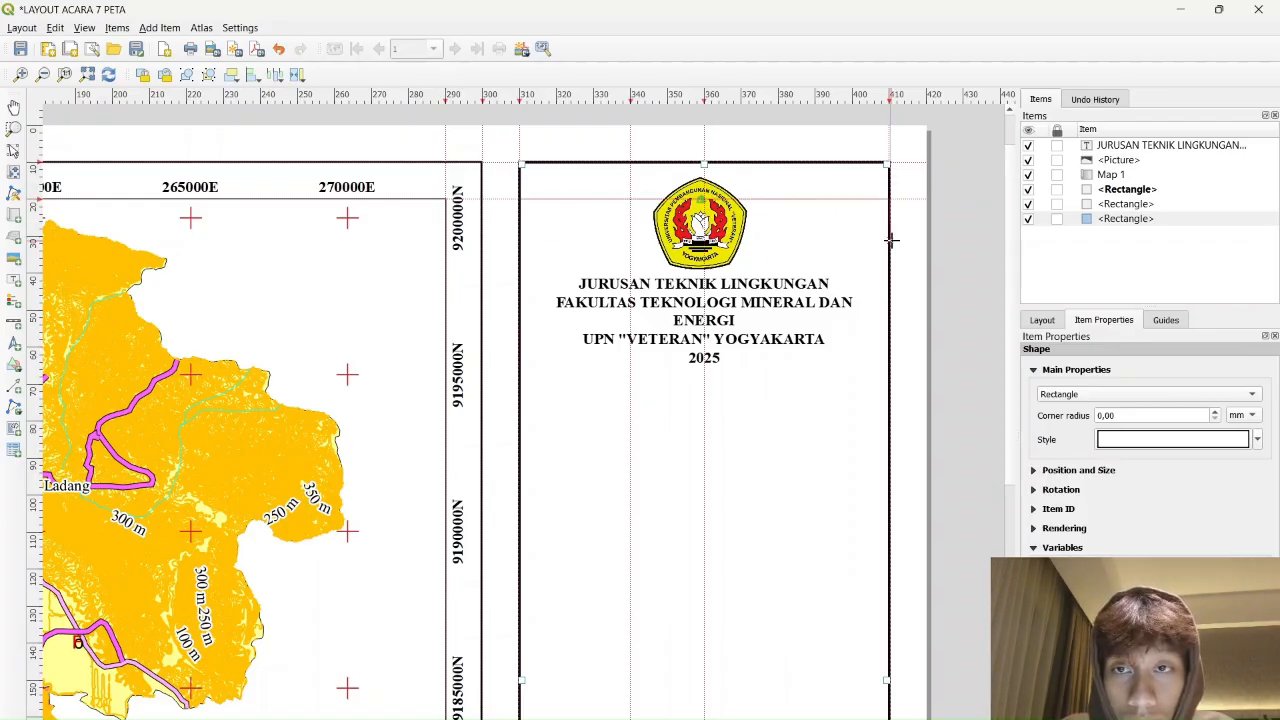
right_click(890, 240)
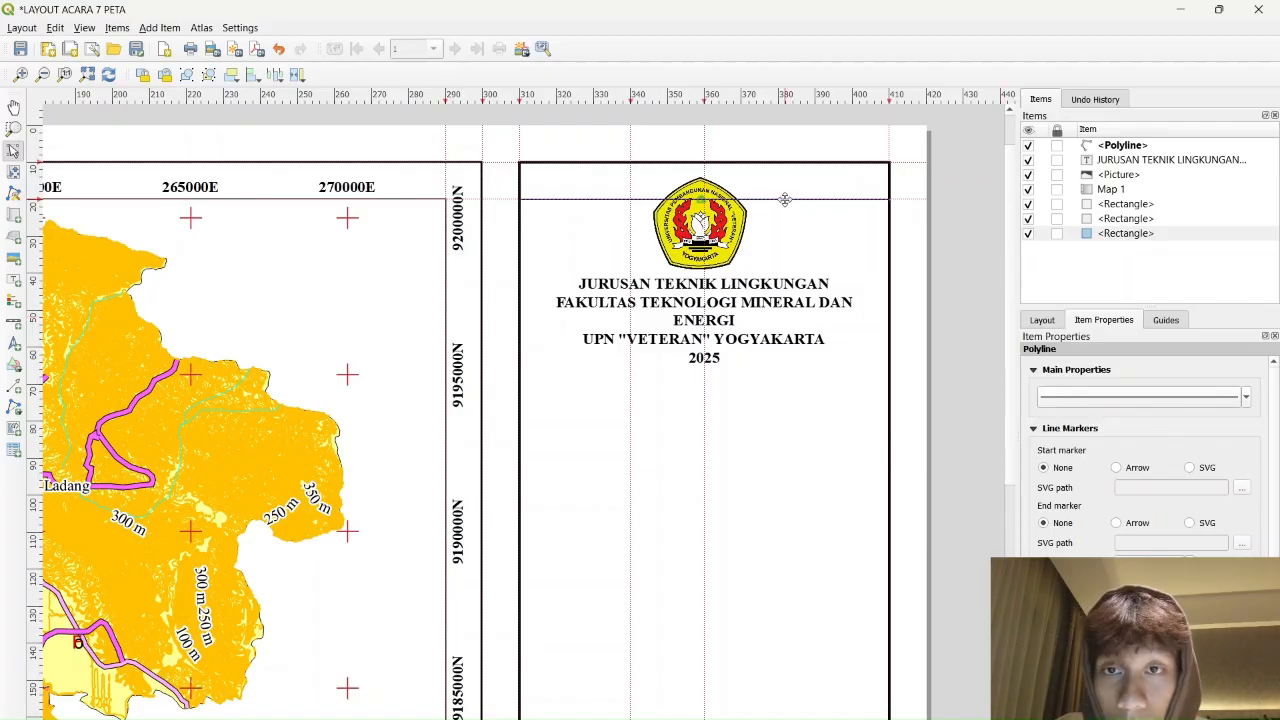
left_click_drag(785, 199, 783, 365)
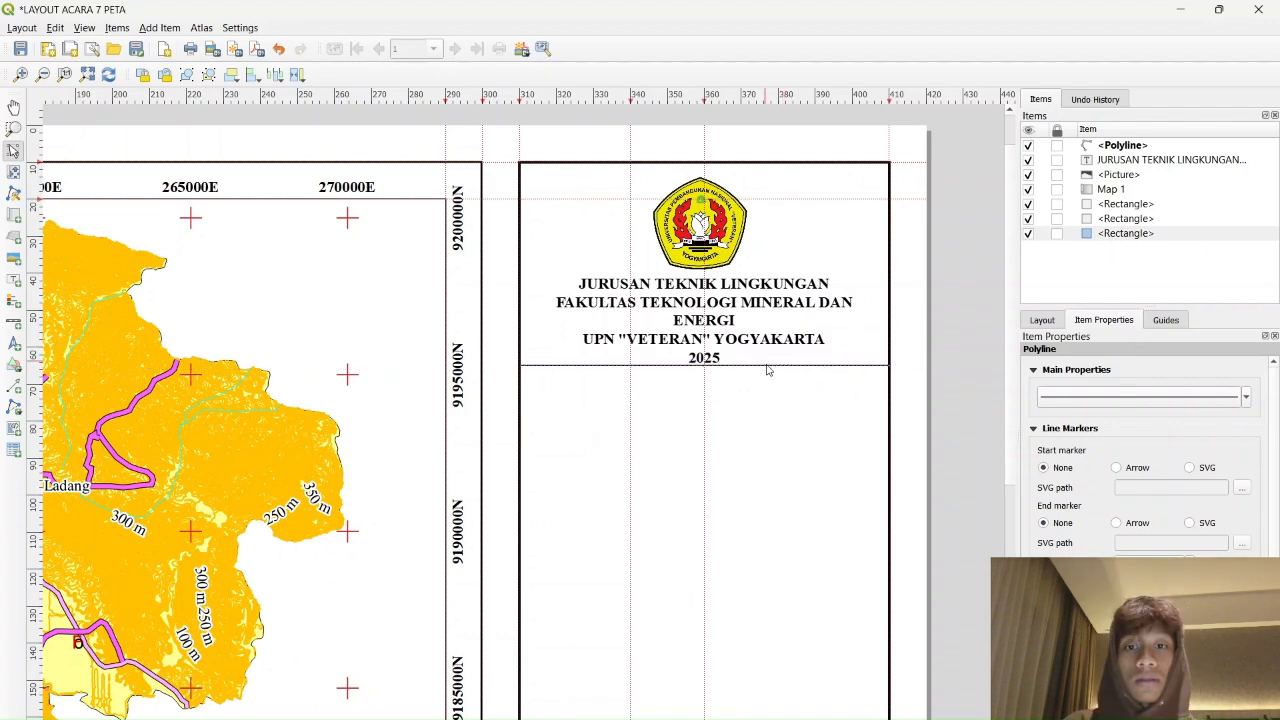
scroll(765, 405, "up", 1)
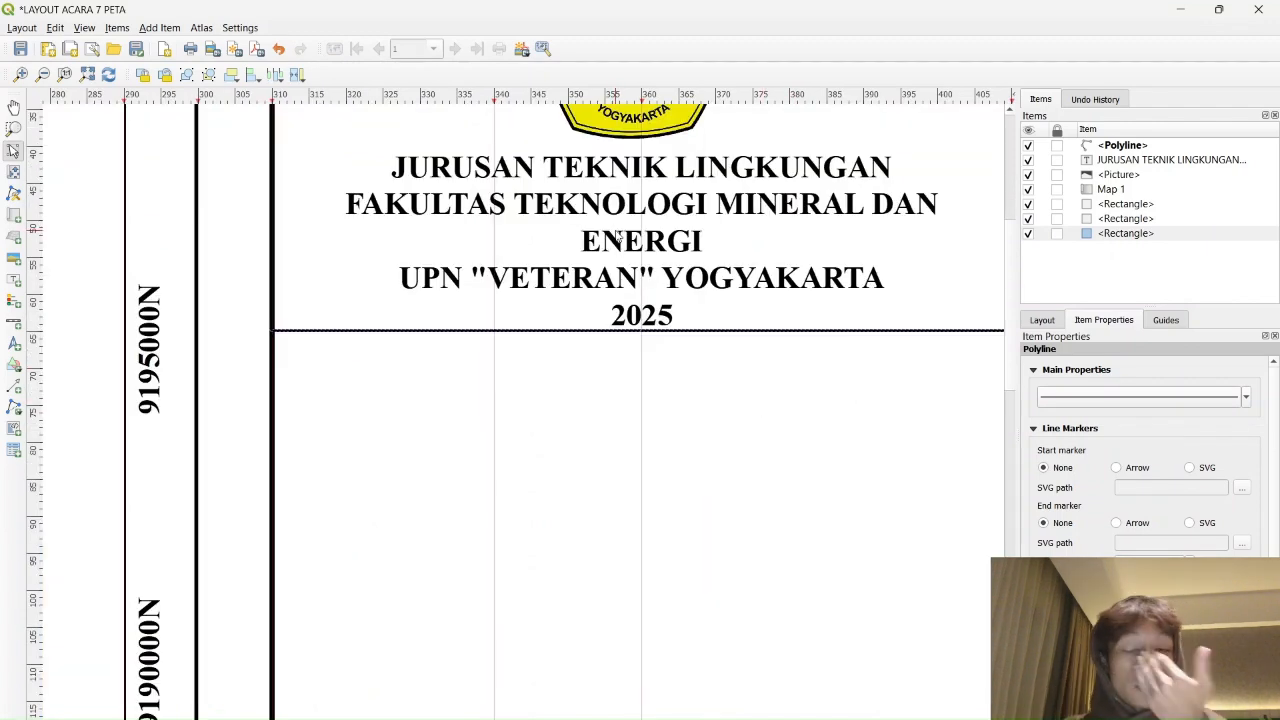
scroll(618, 237, "down", 1)
Switch to the main QGIS project window with Alt+Tab
key("alt+Tab")
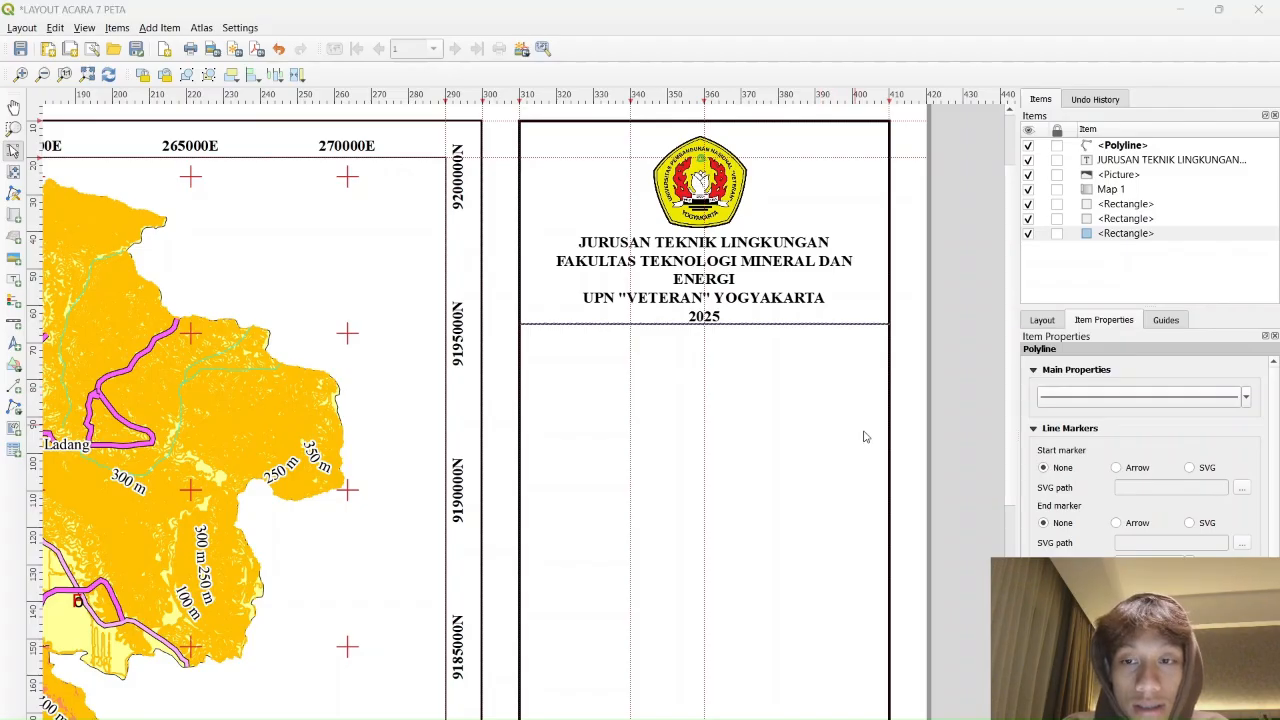
key("alt+Tab")
left_click(880, 482)
left_click(990, 85)
Duplicate the department title label and move the copy below the divider line
mouse_move(748, 718)
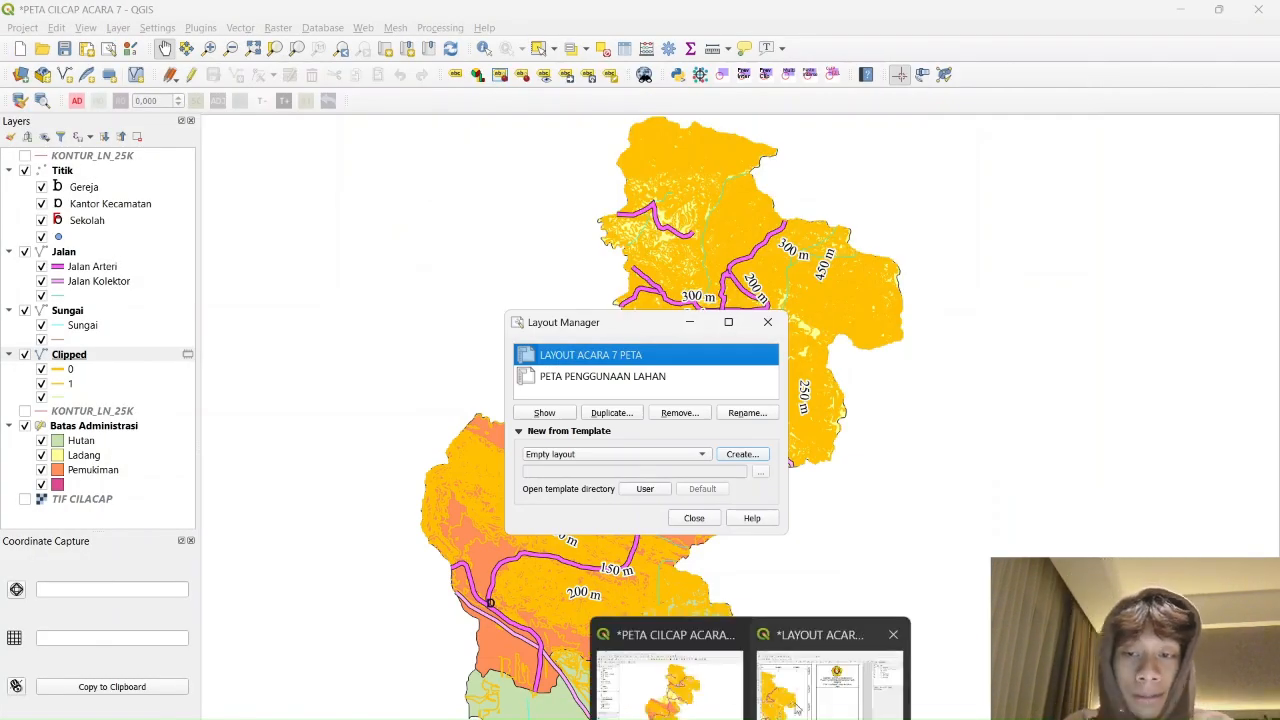
left_click(828, 675)
left_click(711, 277)
key("ctrl+c")
key("ctrl+v")
left_click_drag(945, 320, 764, 363)
Change the copy to read PETA PENGGUNAAN LAHAN / DAERAH PENELITIAN and shrink its box to fit
left_click(1101, 444)
key("ctrl+a")
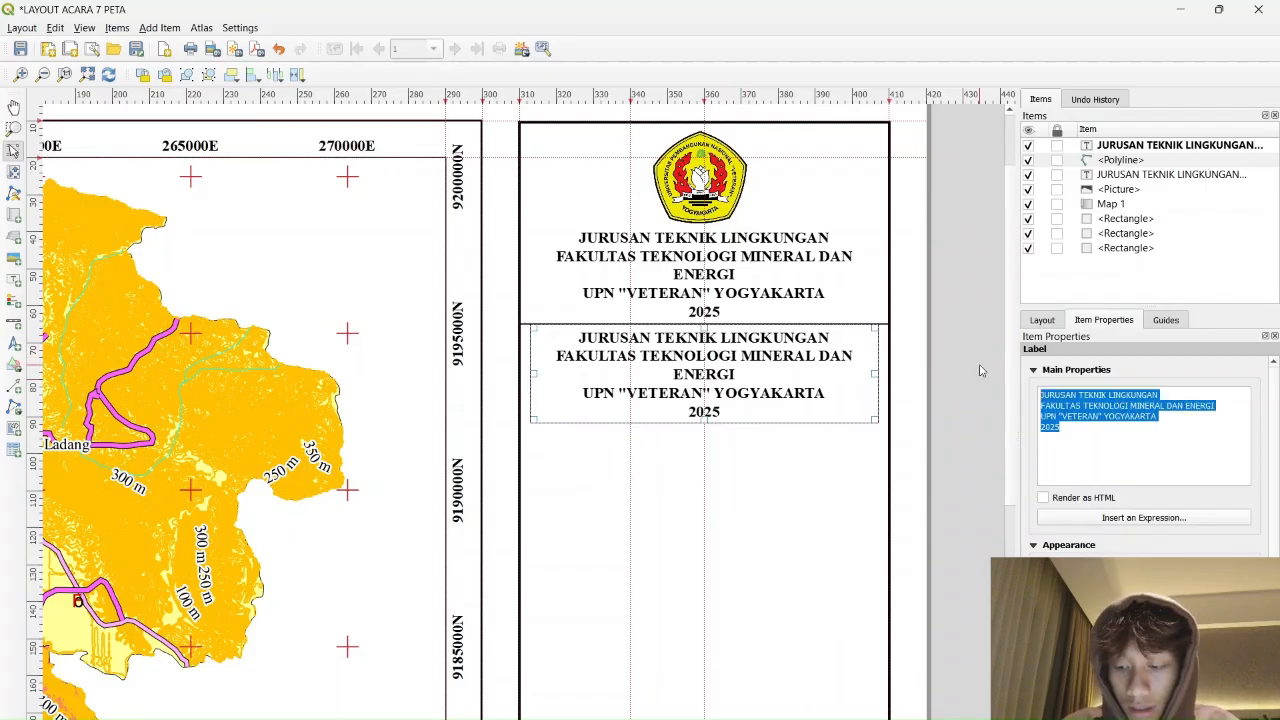
type("PETA PENGGUNAAN LAHAN")
key("Return")
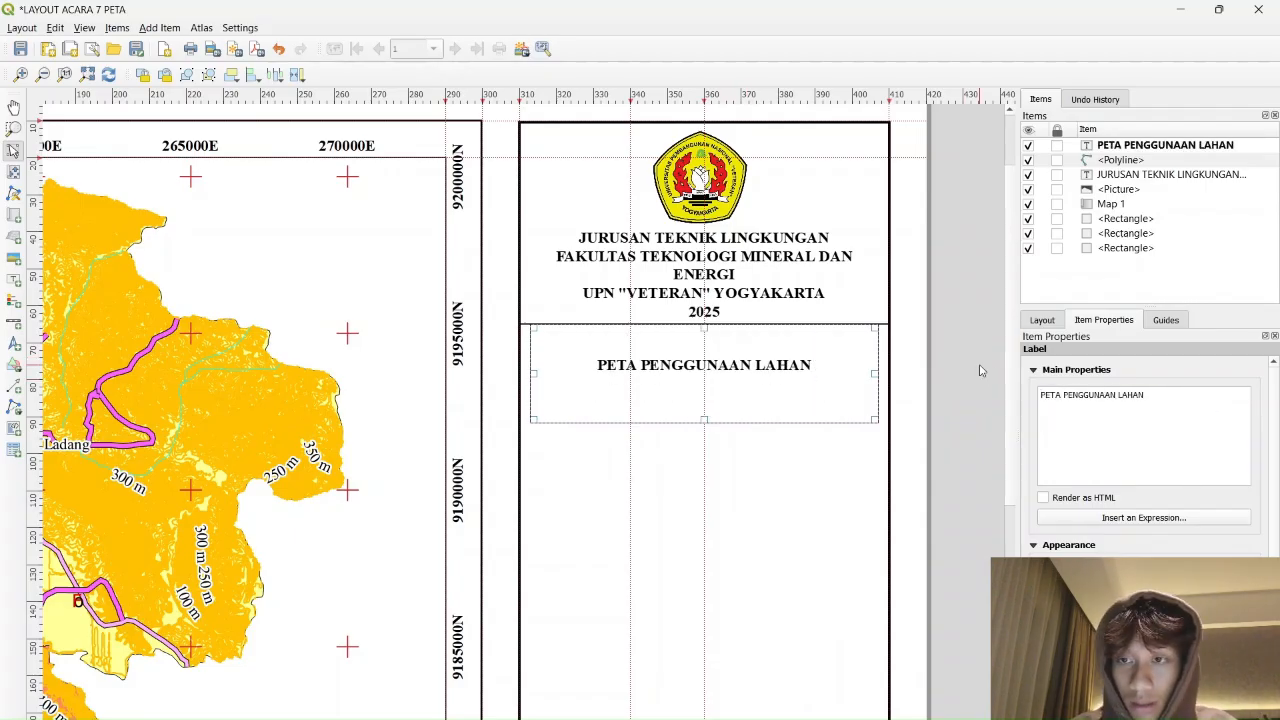
type("DAERAH PENELITIAN")
left_click_drag(704, 420, 706, 394)
left_click_drag(704, 329, 705, 342)
left_click_drag(706, 395, 706, 381)
Move the map title up under the divider and paste a copy of it beneath
left_click_drag(832, 376, 806, 363)
key("ctrl+c")
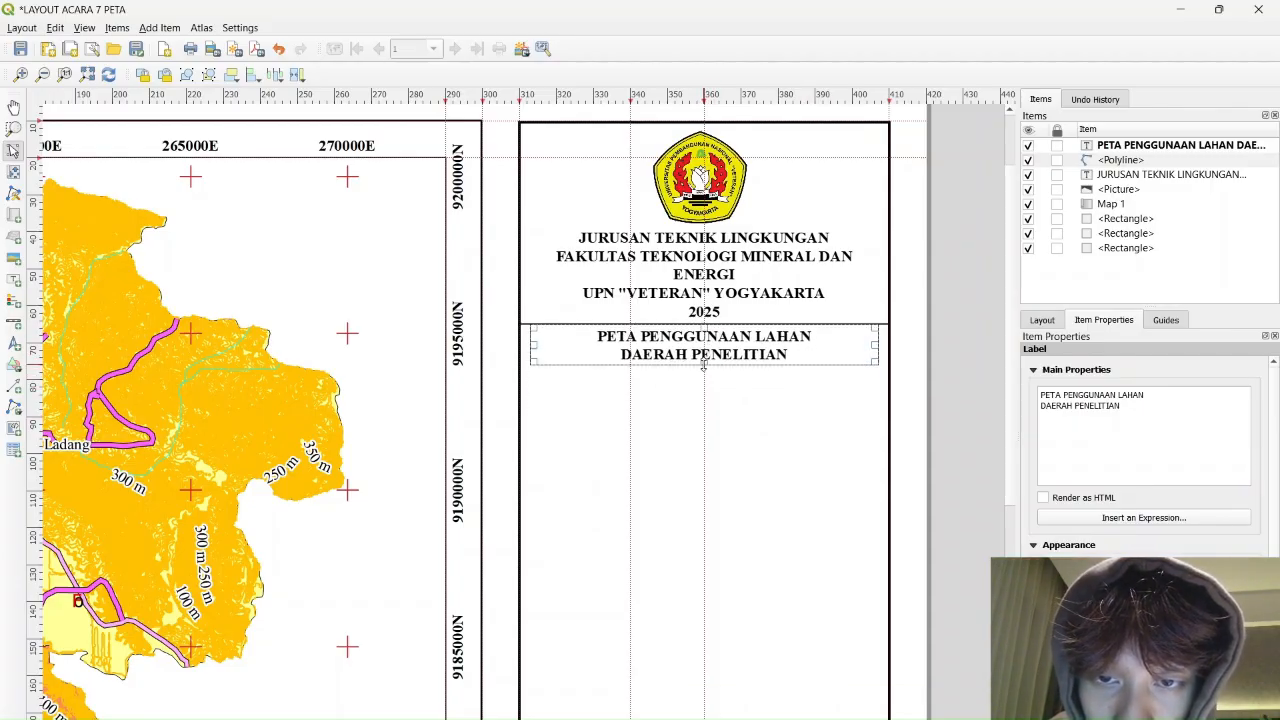
left_click(746, 397)
key("ctrl+v")
left_click_drag(900, 376, 708, 384)
Change the copy's text to 'Kabupaten Cilacap, Provinsi Jawa Tengah' in Regular font style
left_click_drag(1150, 410, 965, 380)
key("BackSpace")
type("Kabup")
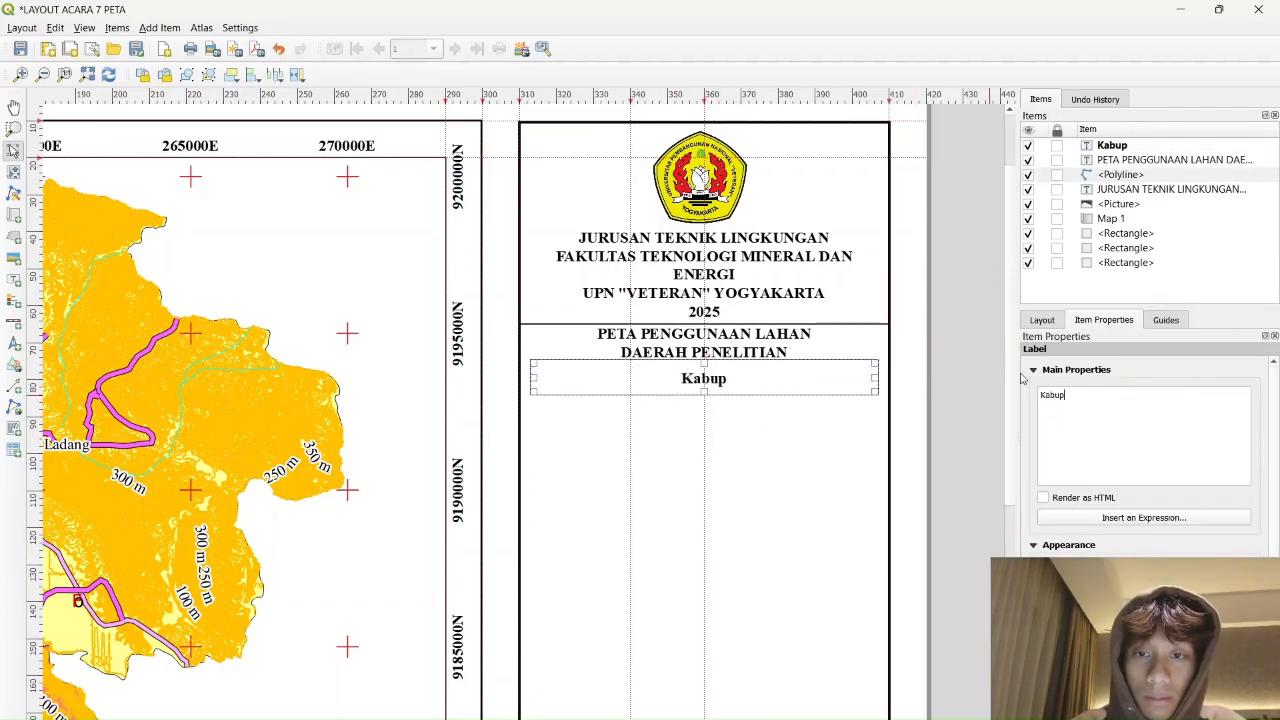
type("aten Cilacap, Provinsi Jawa Tengah")
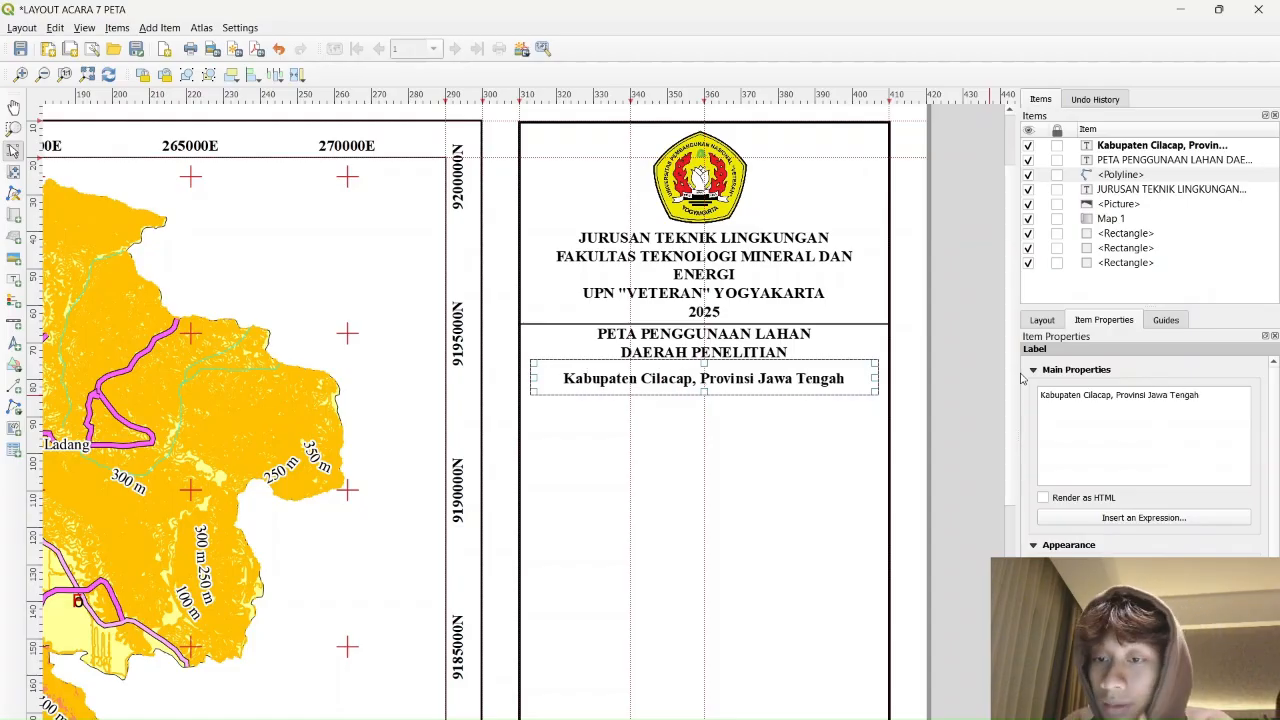
left_click(1144, 570)
left_click(660, 324)
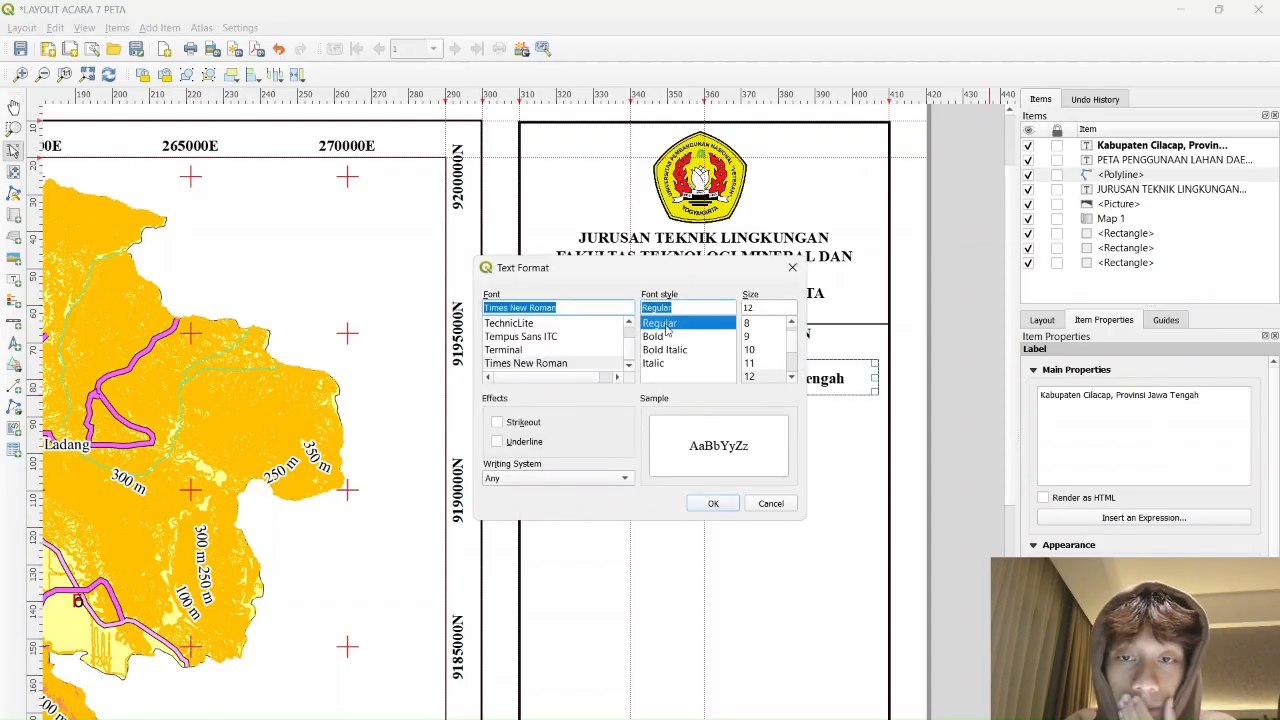
left_click(713, 504)
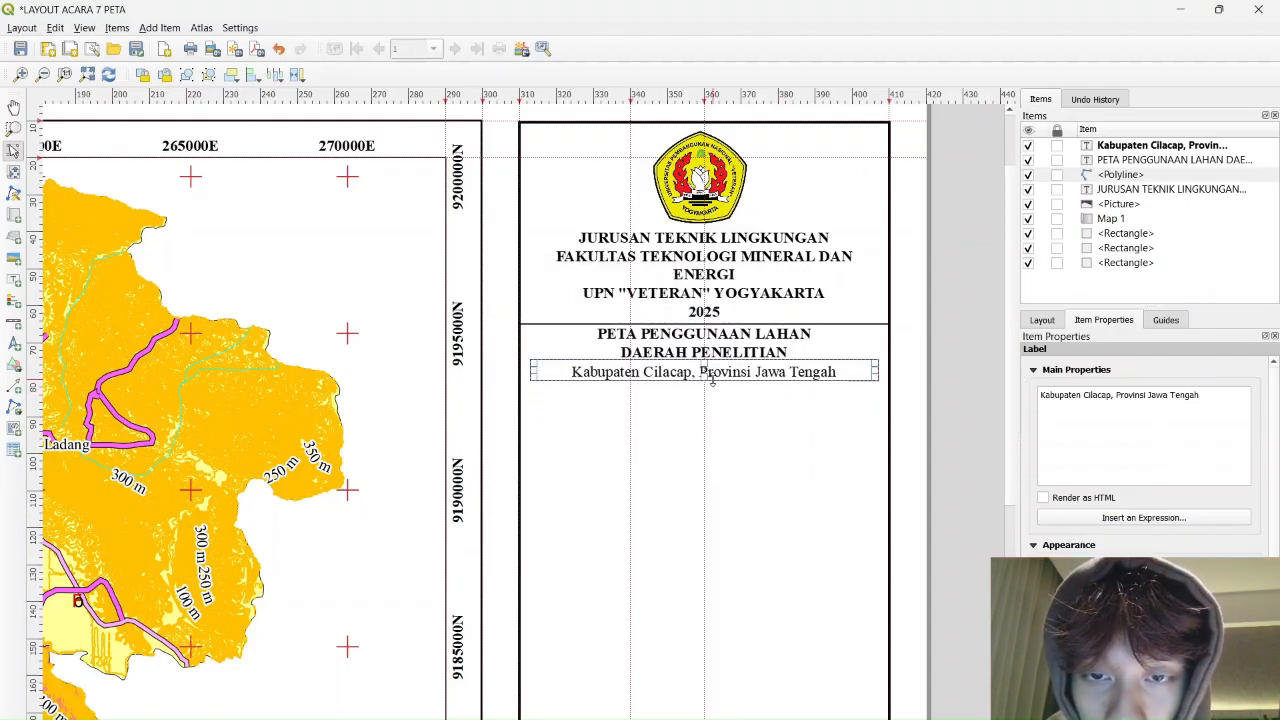
left_click(976, 405)
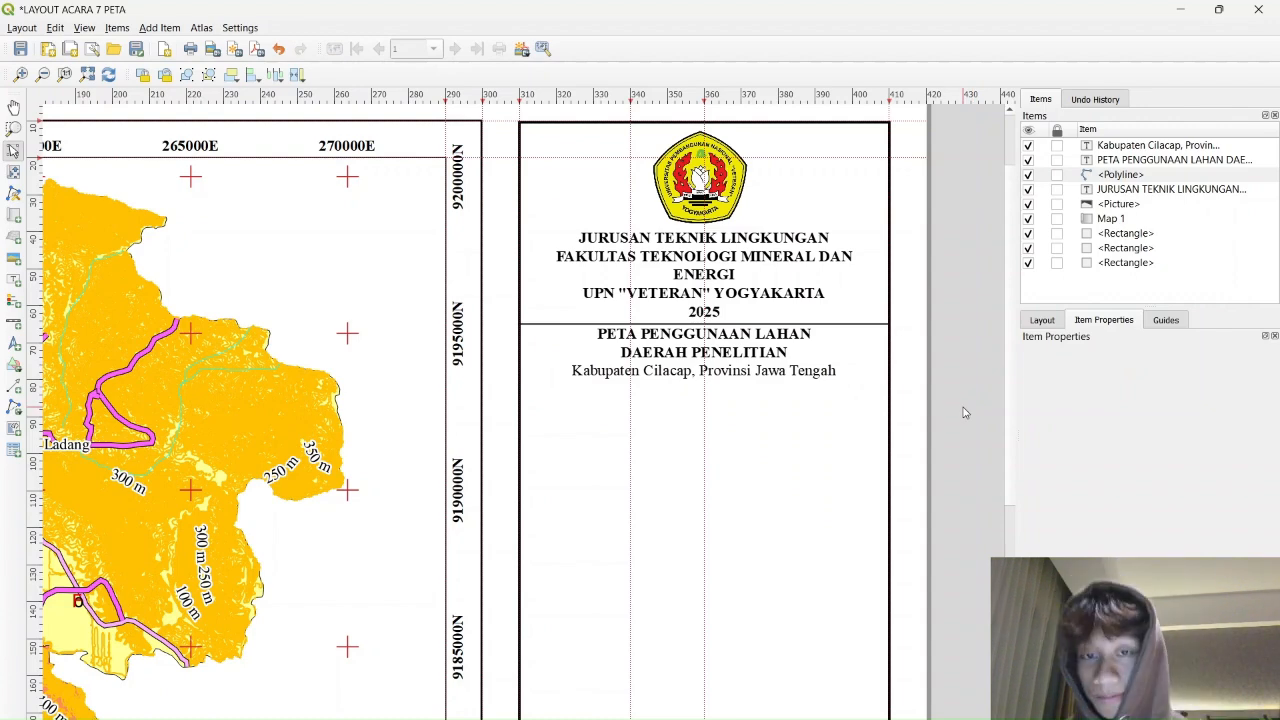
Draw a horizontal polyline across the panel beneath the Kabupaten Cilacap subtitle
left_click(14, 406)
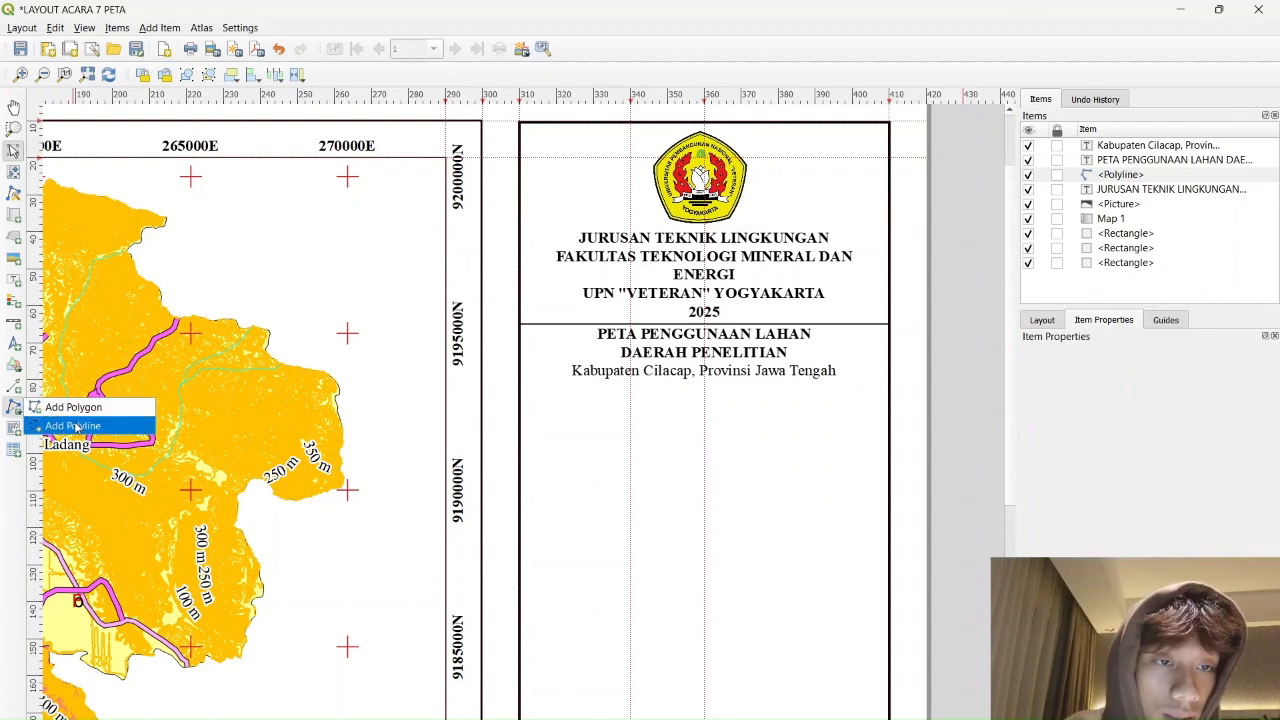
left_click(70, 423)
left_click(518, 382)
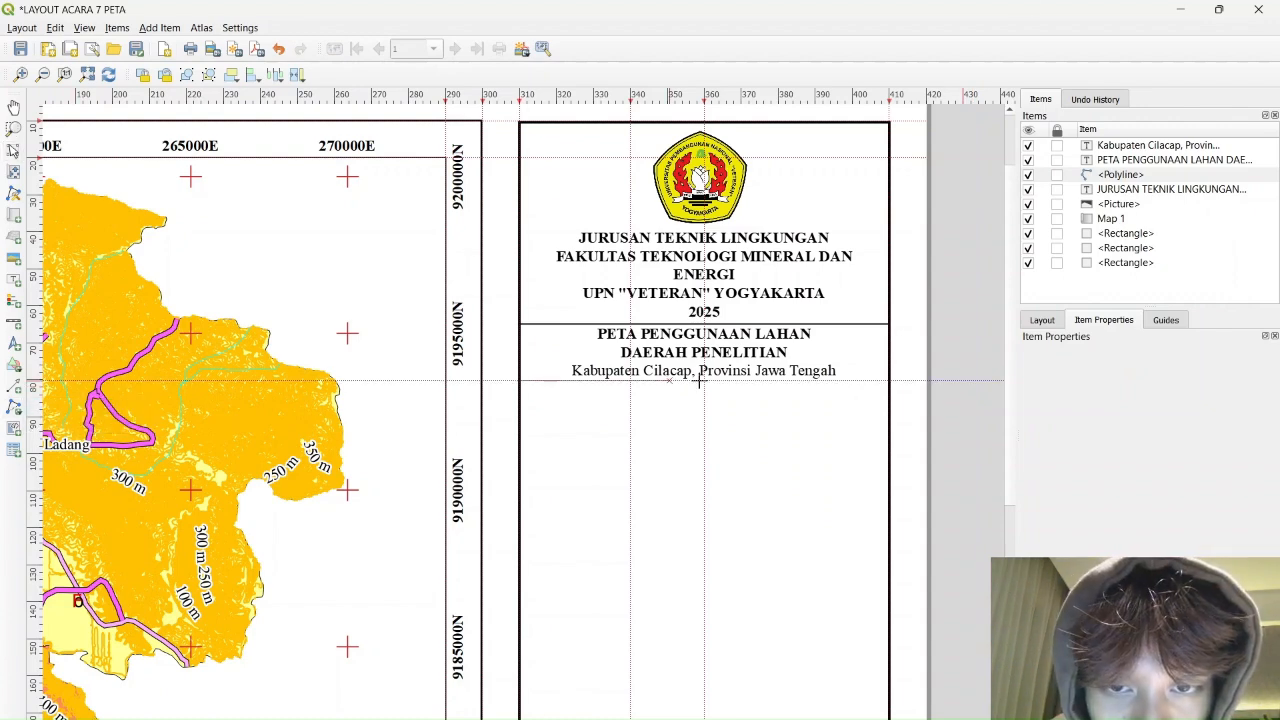
left_click(886, 380)
right_click(886, 380)
Paste copies of the divider, undo the extras, and move the spare line higher beside the page
key("ctrl+v")
key("ctrl+v")
key("ctrl+v")
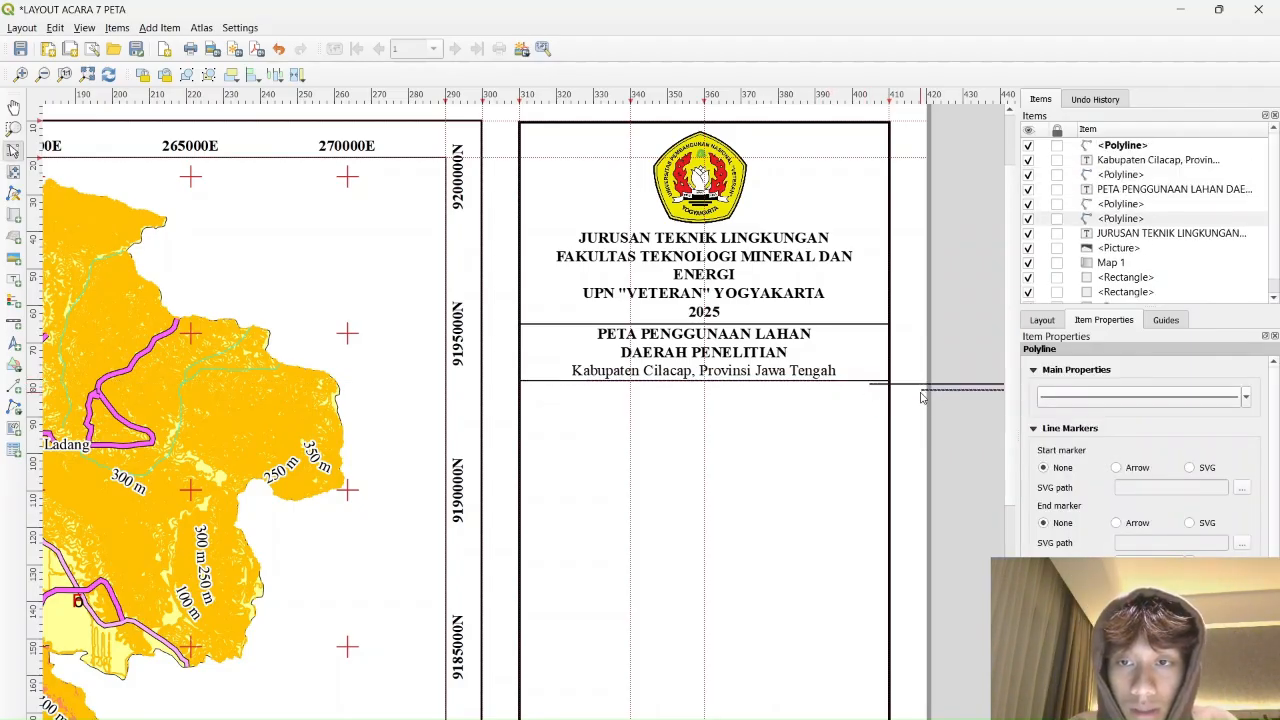
left_click(977, 384)
left_click(967, 394)
left_click(955, 394)
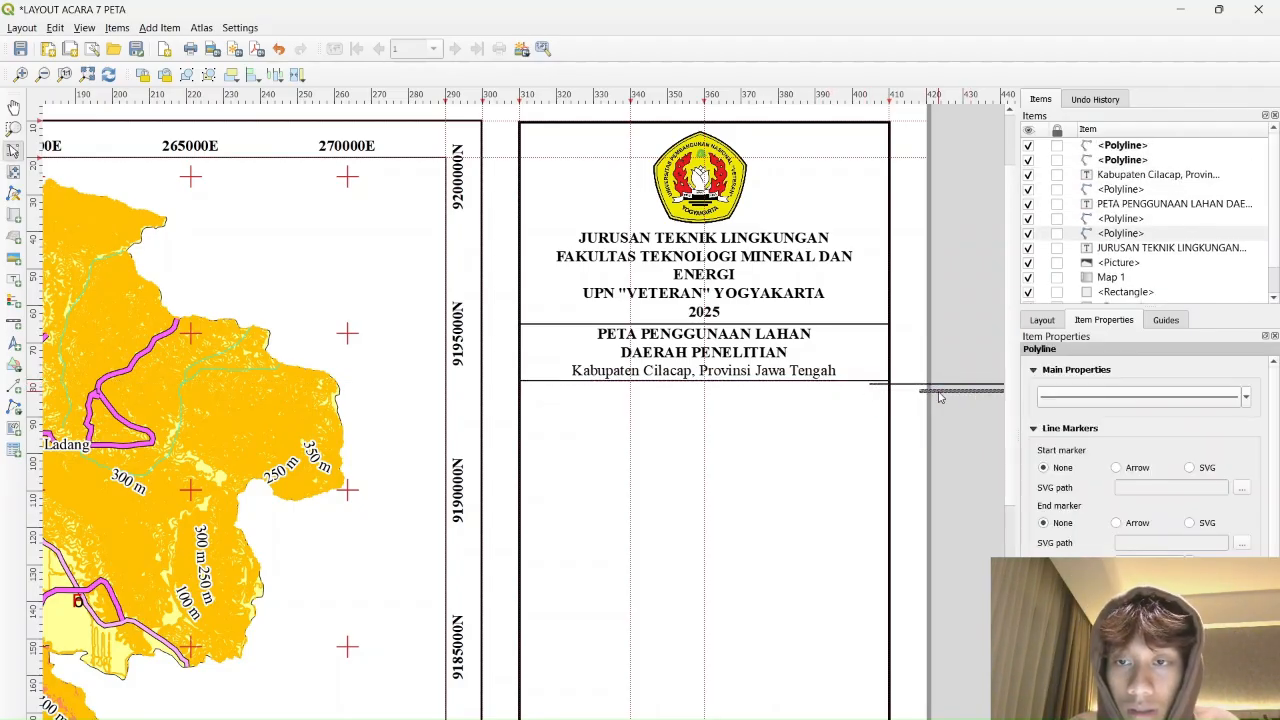
key("ctrl+z")
key("ctrl+z")
left_click_drag(889, 425, 700, 388)
scroll(780, 350, "down", 5)
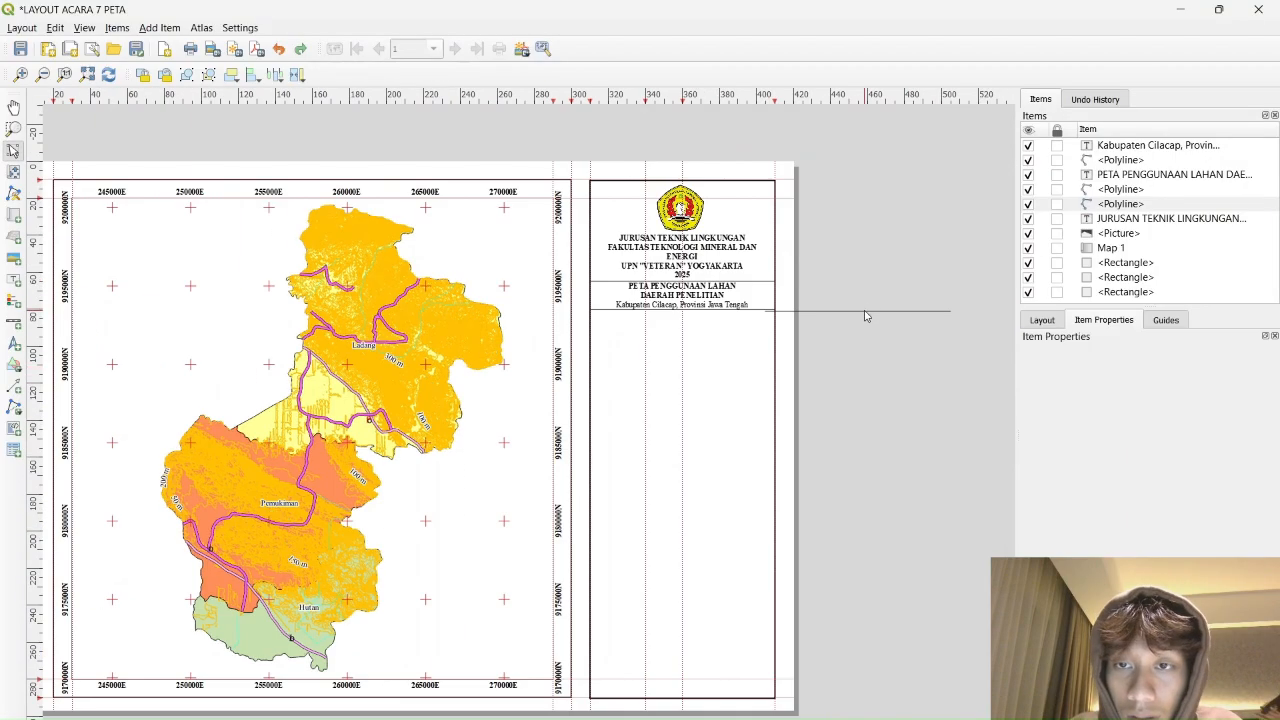
left_click(857, 366)
scroll(845, 385, "up", 5)
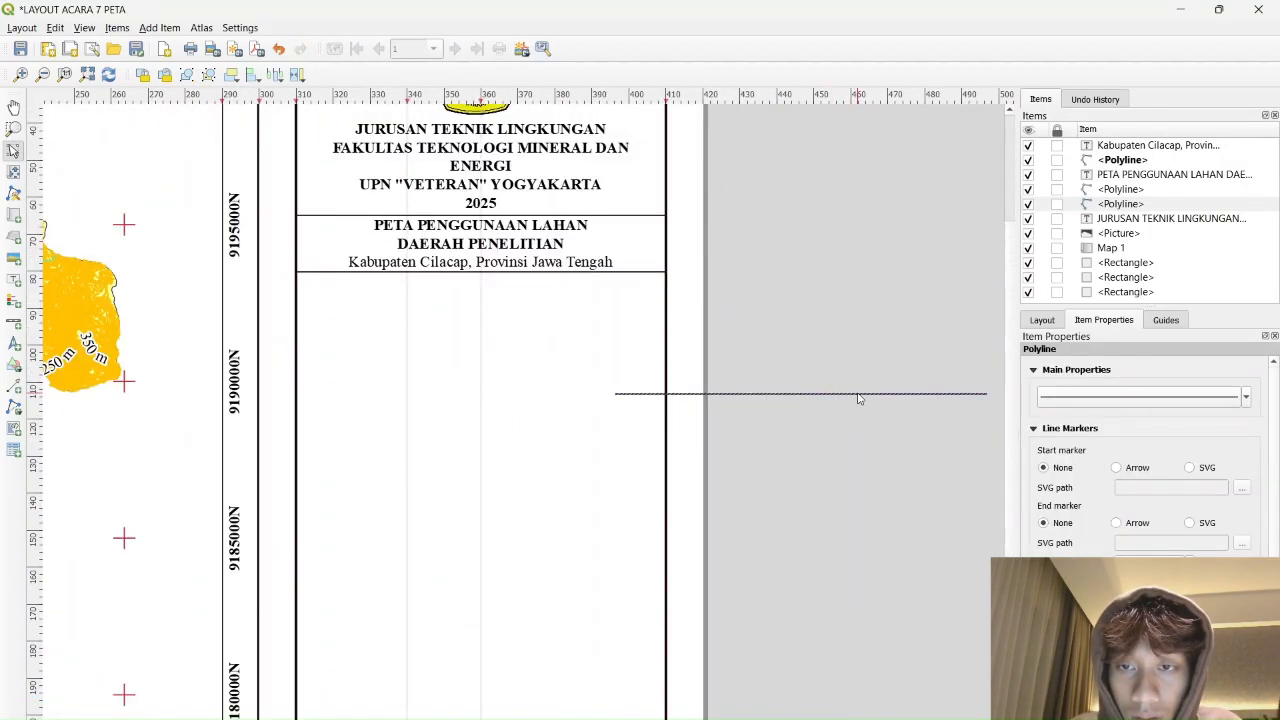
left_click_drag(857, 398, 862, 372)
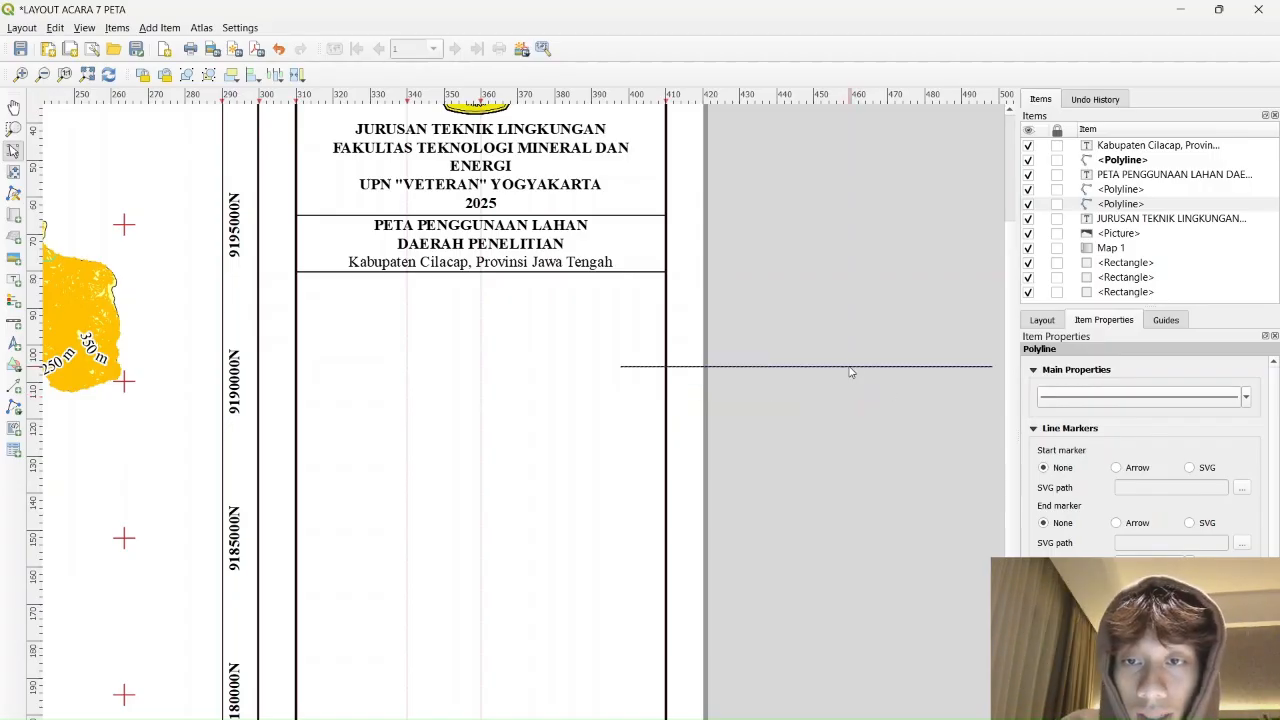
left_click_drag(851, 372, 904, 349)
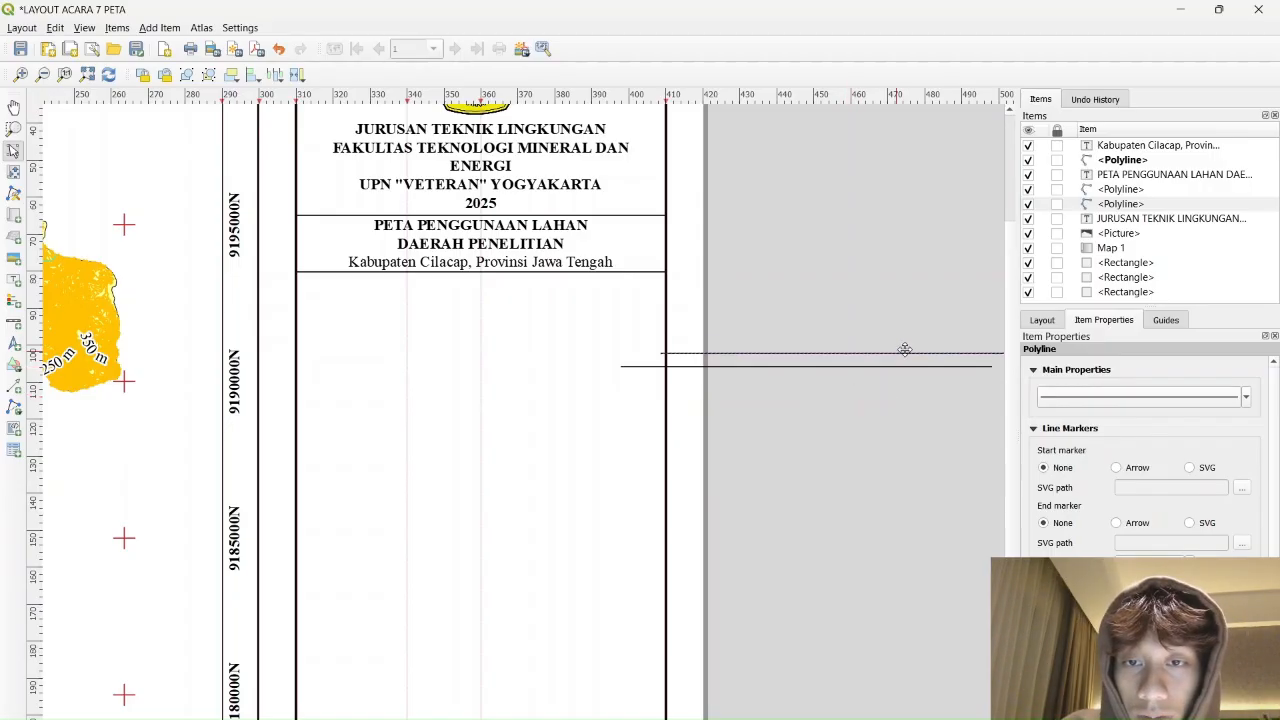
Place a north arrow below the subtitle lines in the title column
left_click(15, 345)
mouse_move(474, 287)
left_mouse_down()
mouse_move(508, 338)
mouse_move(483, 293)
mouse_move(483, 305)
left_mouse_up()
left_click(438, 280)
left_click(483, 299)
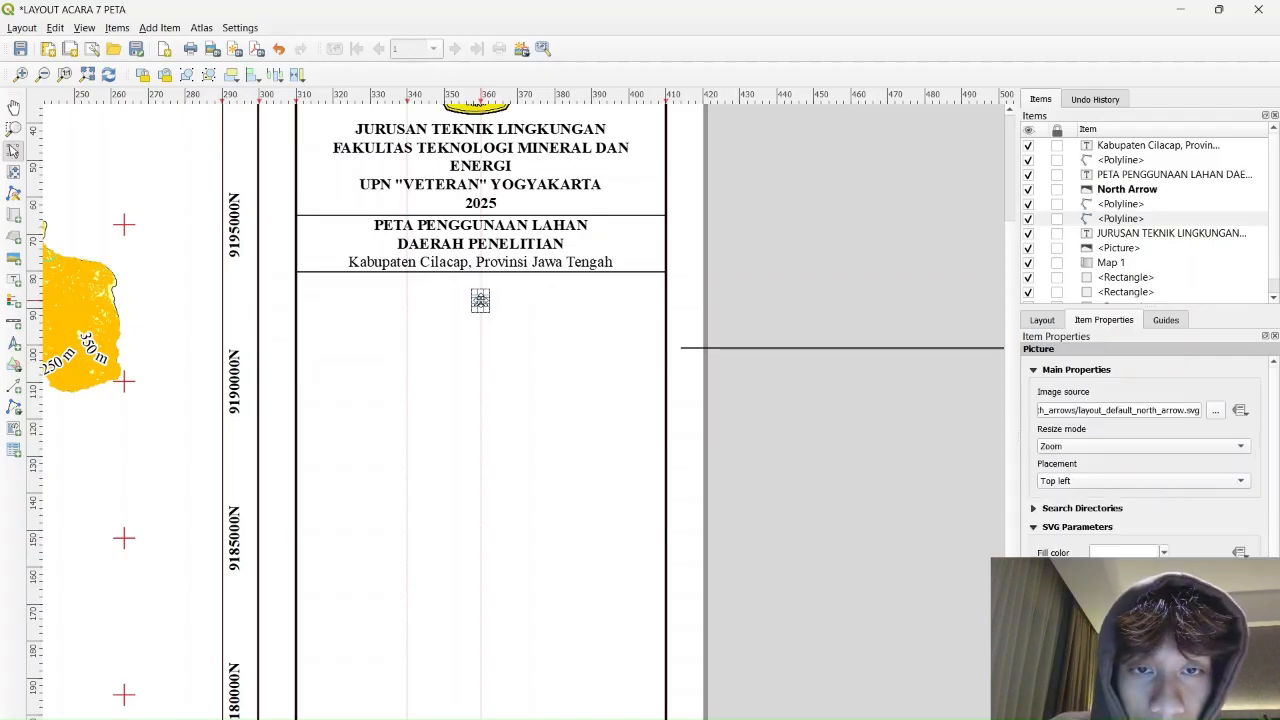
Duplicate the Kabupaten label as a narrow bold 'U' label over the north arrow
left_click(523, 261)
key("ctrl+c")
key("ctrl+v")
double_click(1181, 405)
key("ctrl+a")
type("U")
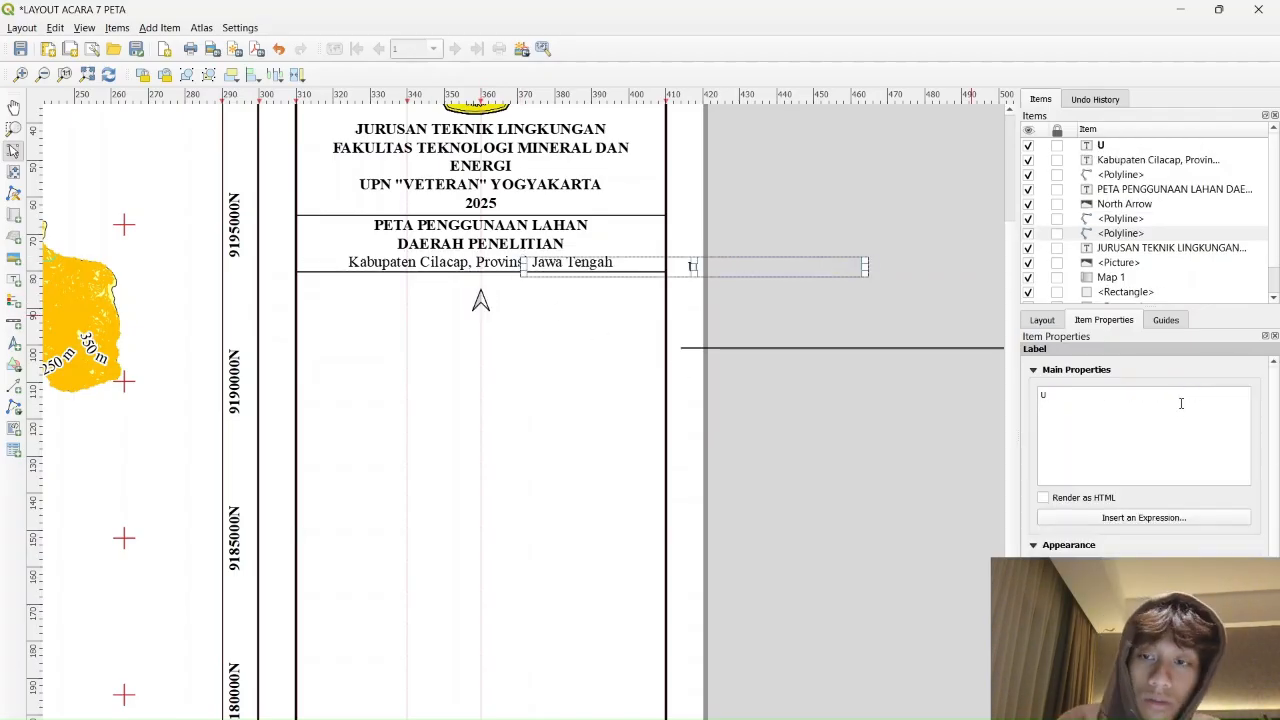
left_click(1130, 570)
left_click(662, 323)
left_click(669, 341)
left_click(713, 503)
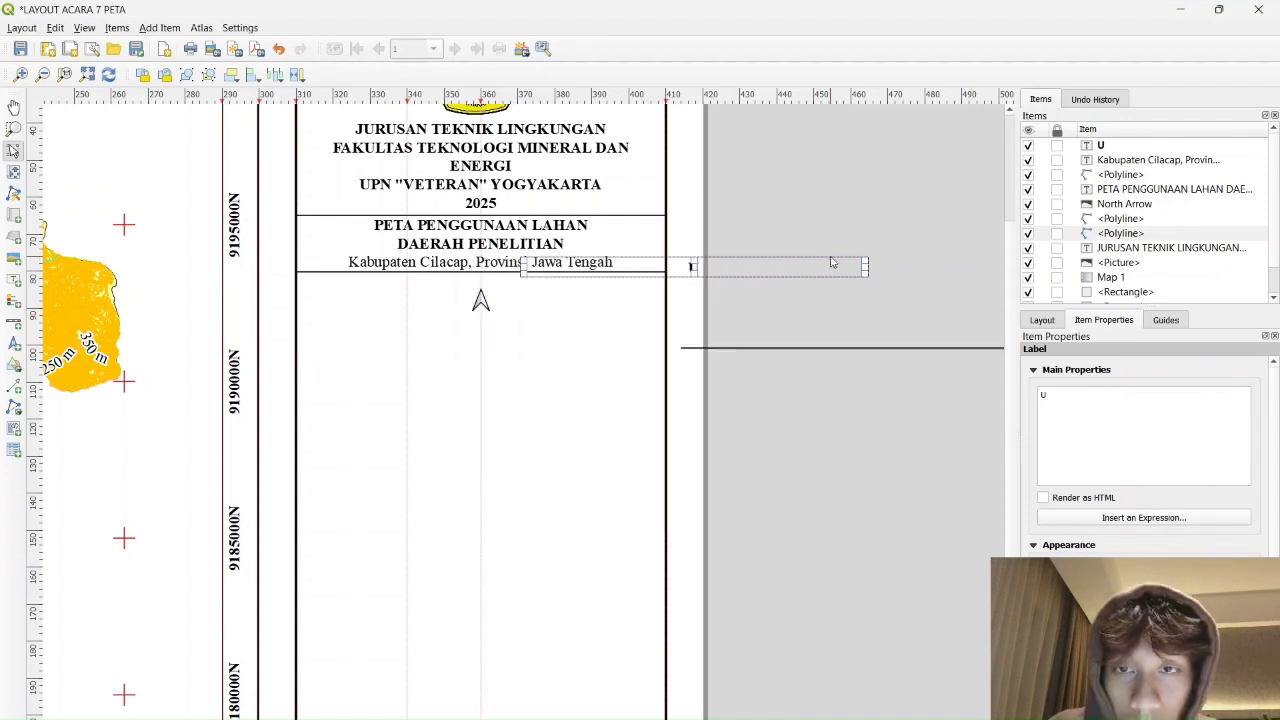
left_click_drag(865, 267, 486, 285)
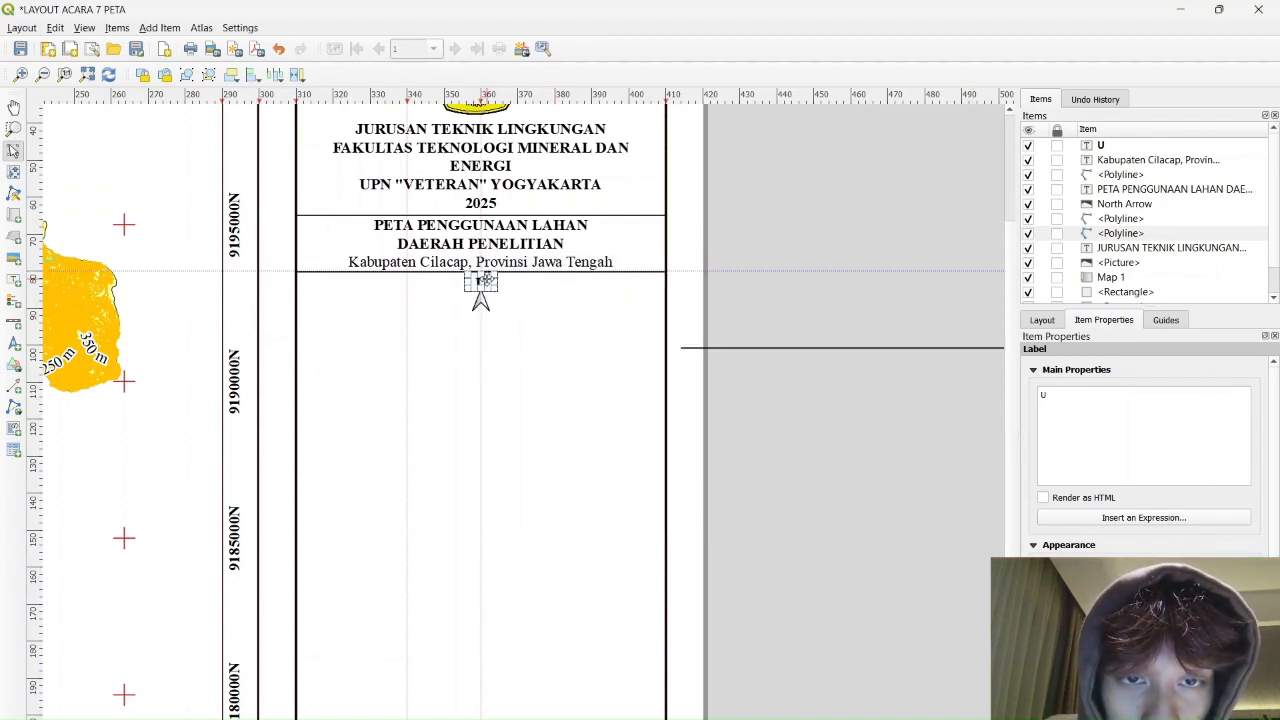
left_click(482, 298)
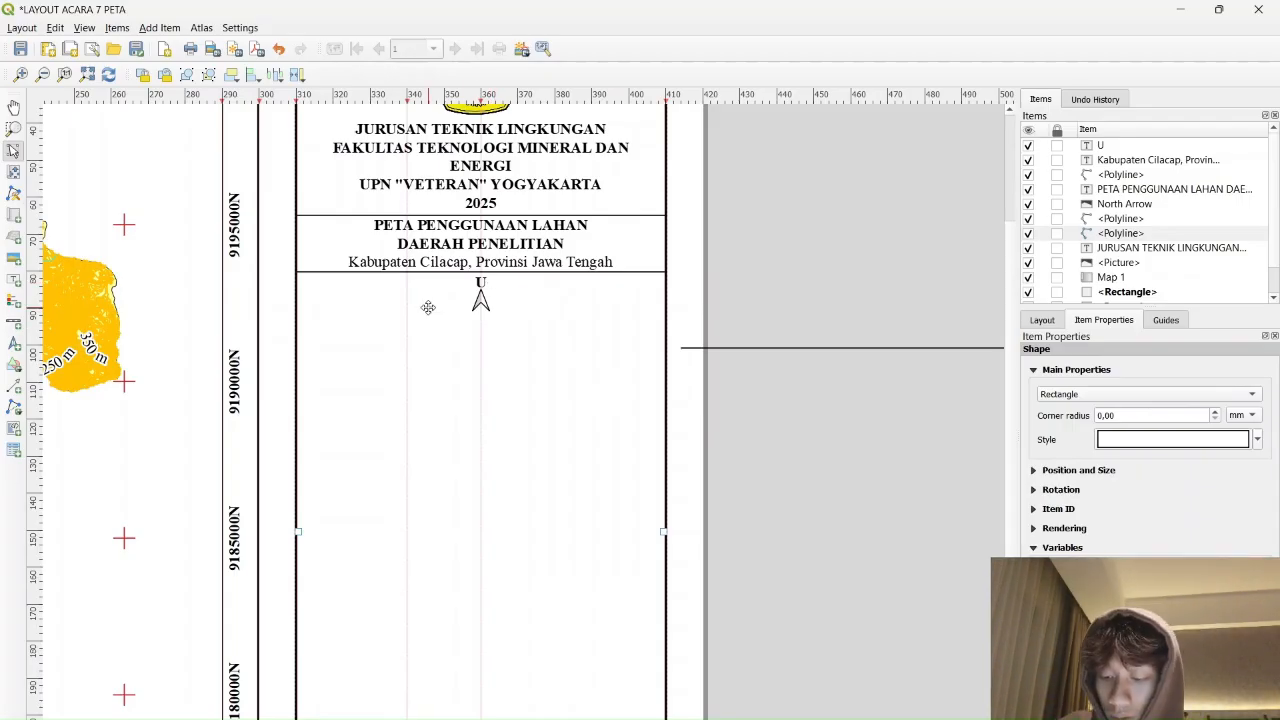
Add a bold 'SKALA 1 : 120000' label copied from the subtitle, placed below the north arrow
left_click(532, 265)
key("ctrl+v")
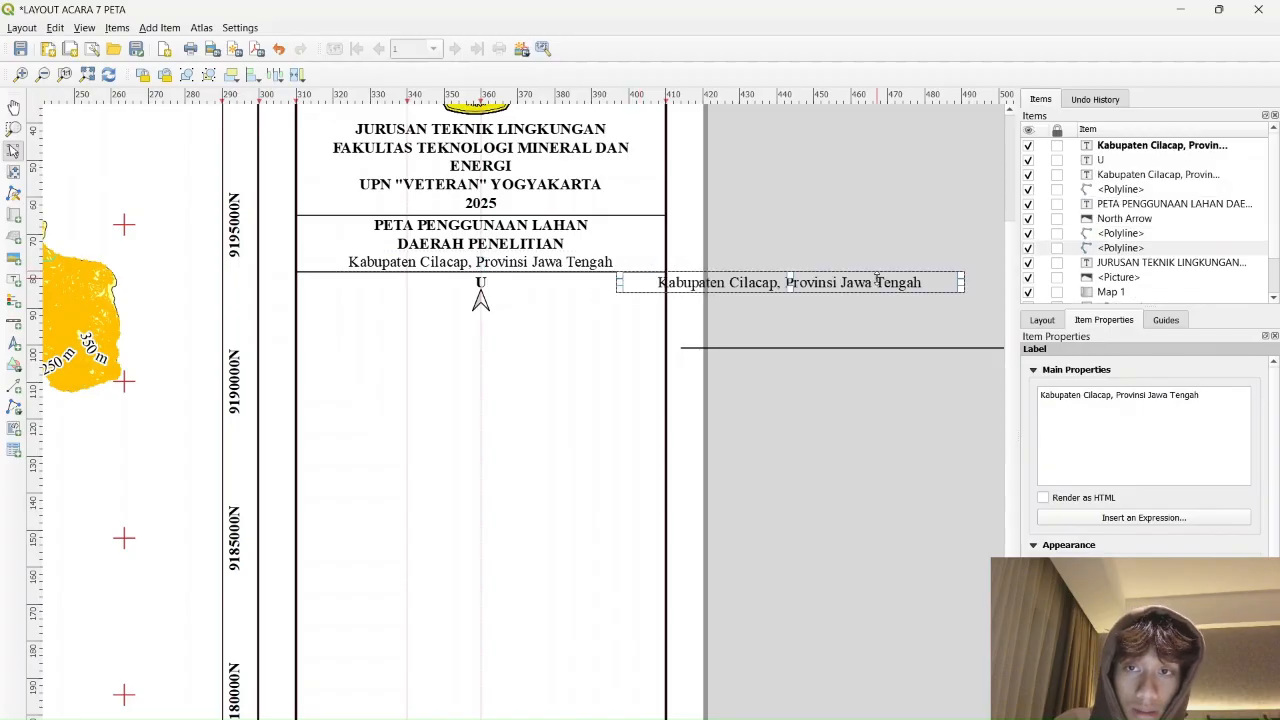
left_click_drag(881, 281, 571, 322)
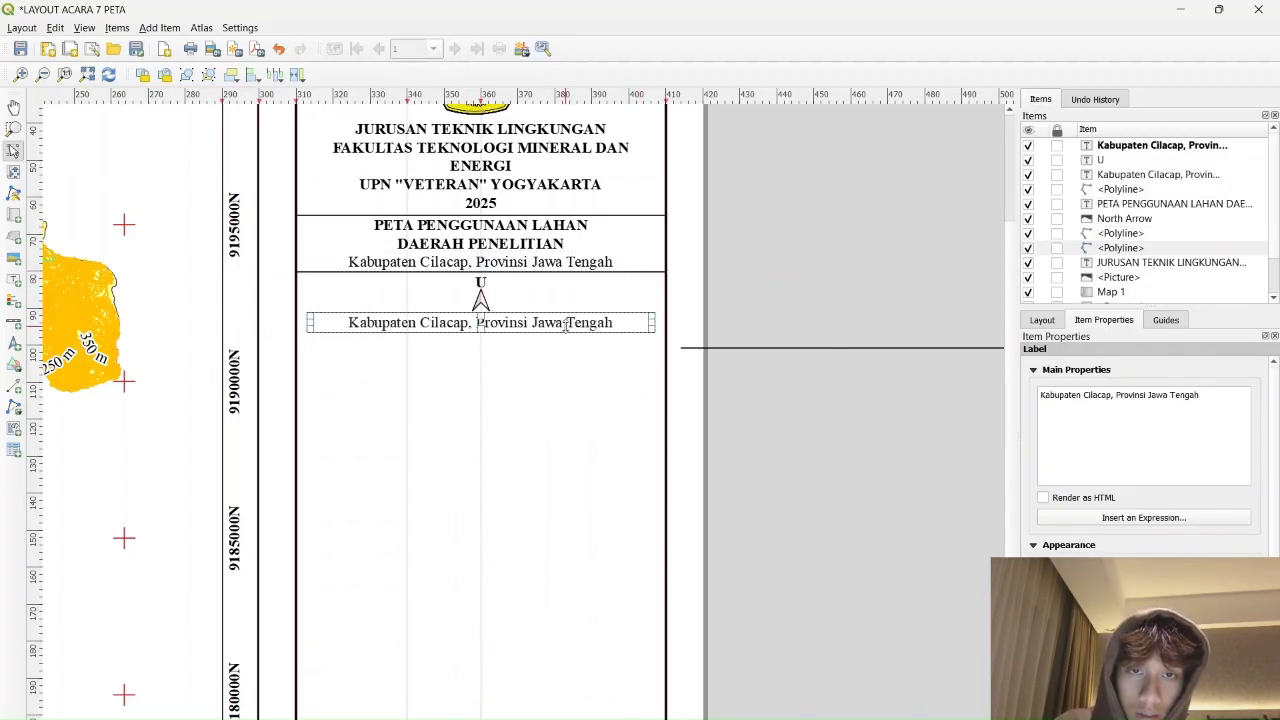
triple_click(1197, 400)
type("SKALA 1 : 120000")
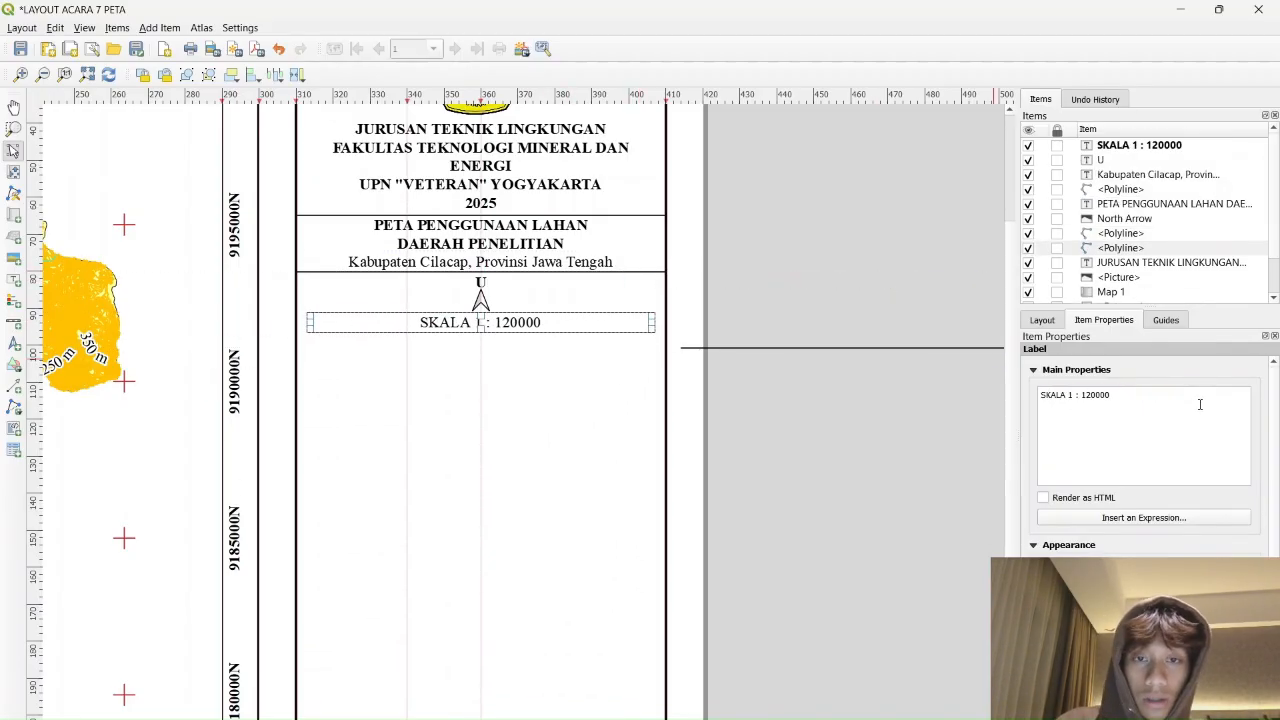
left_click(1132, 570)
left_click(655, 337)
left_click(713, 502)
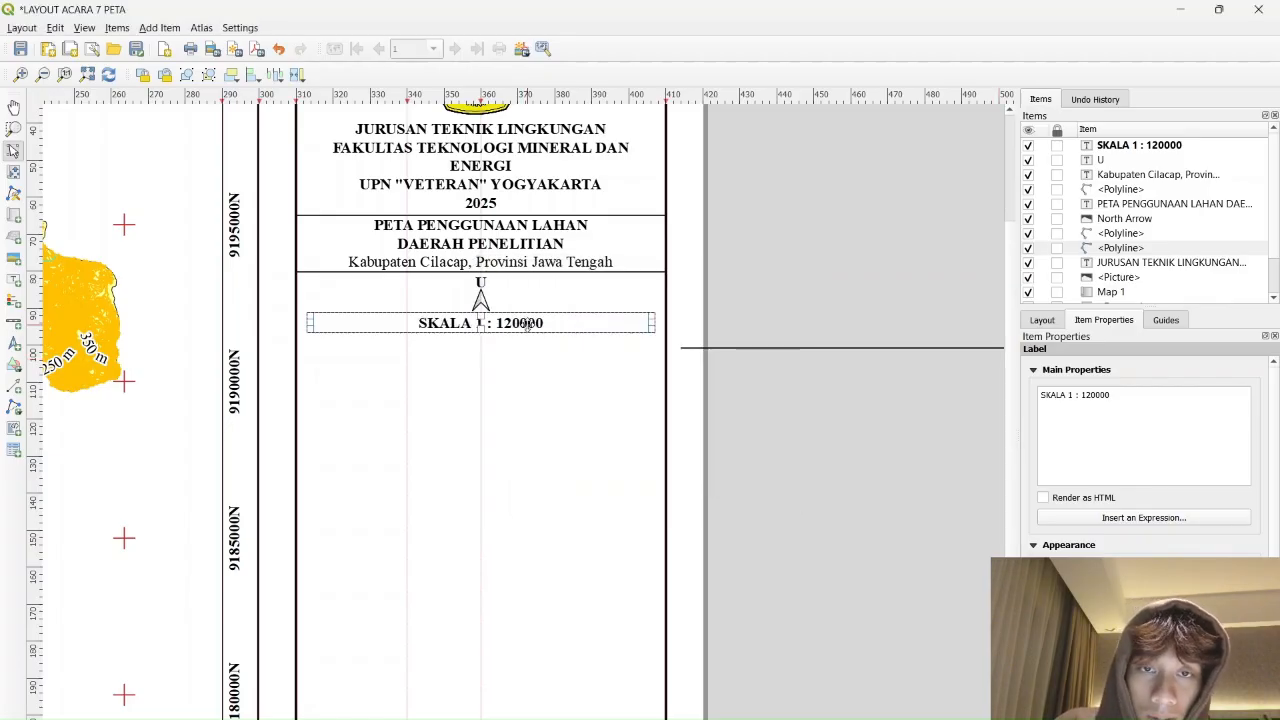
left_click(521, 324)
left_click_drag(522, 322, 522, 319)
left_click(860, 277)
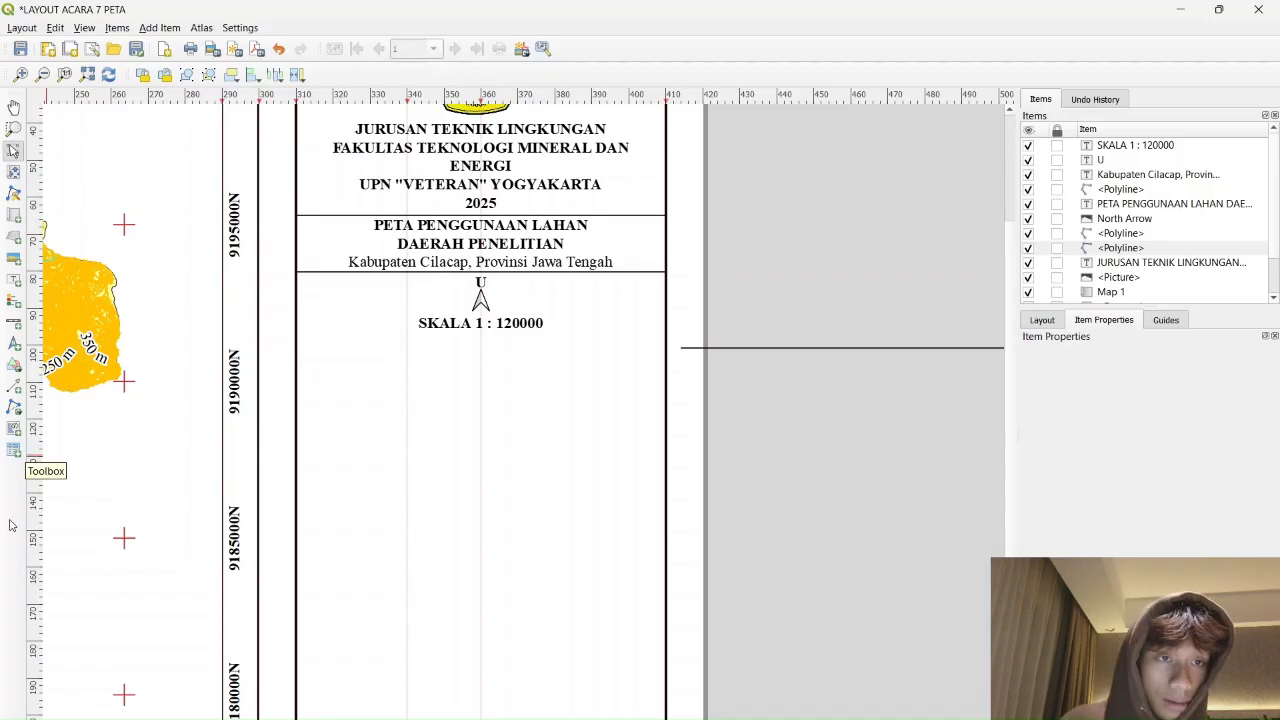
Draw a scale bar below the SKALA label and set its unit label to Km
left_click(14, 322)
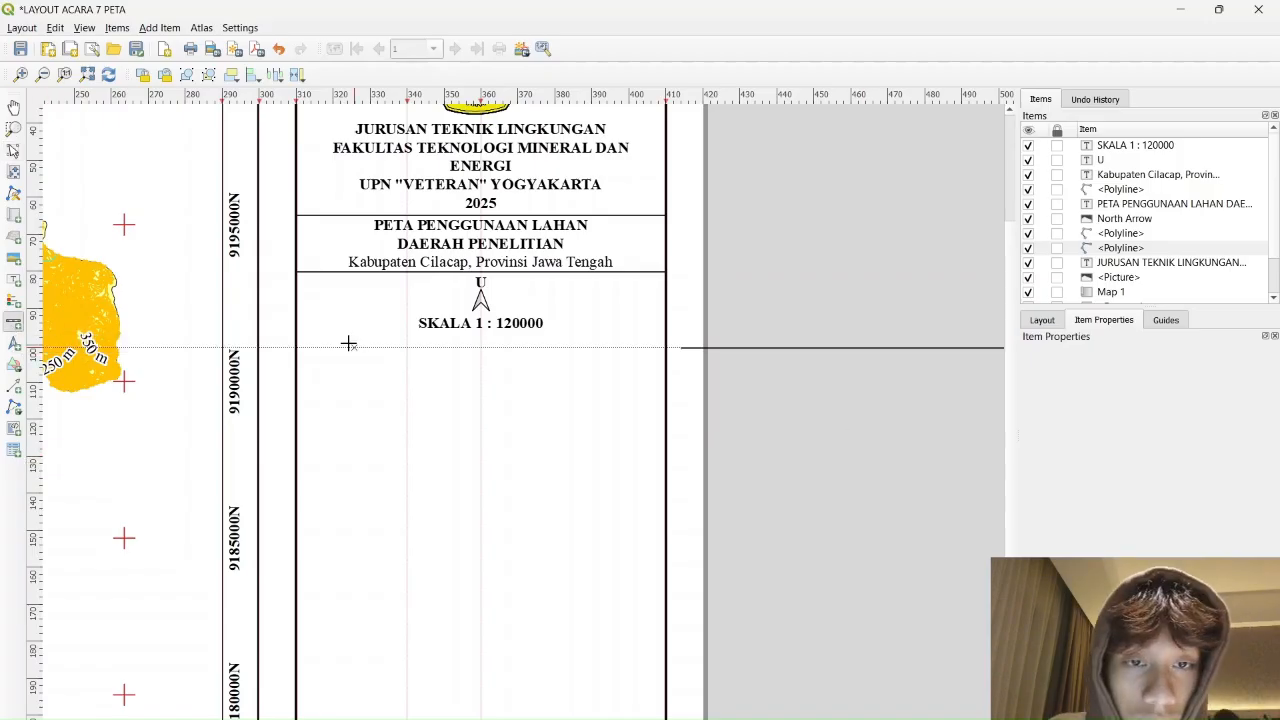
left_click_drag(329, 341, 515, 380)
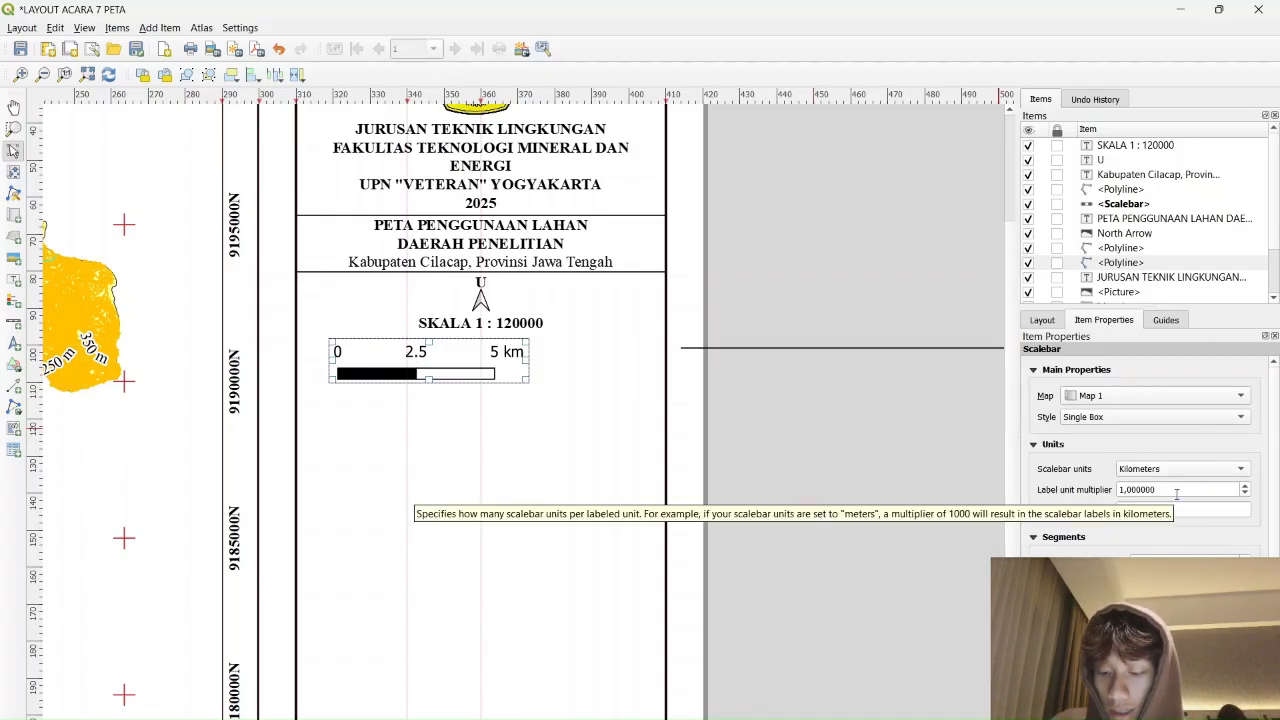
left_click(1124, 510)
key("BackSpace")
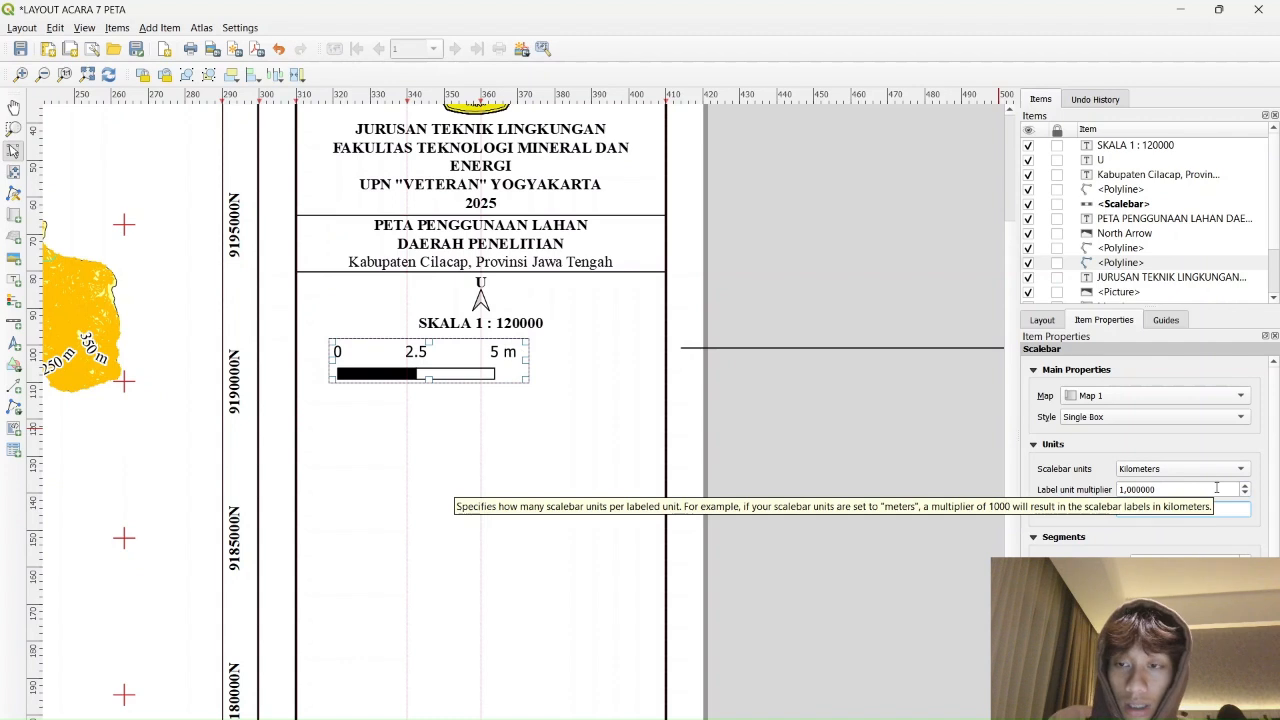
type("K")
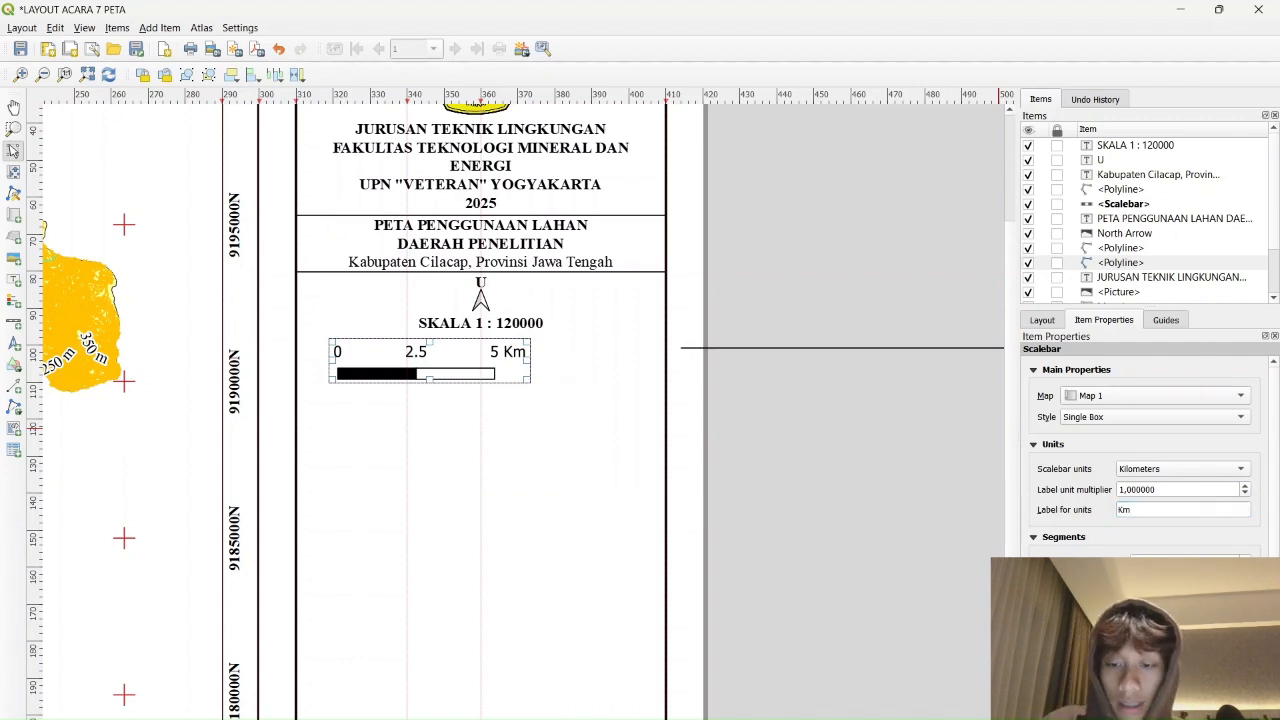
type("6")
left_click_drag(673, 361, 610, 360)
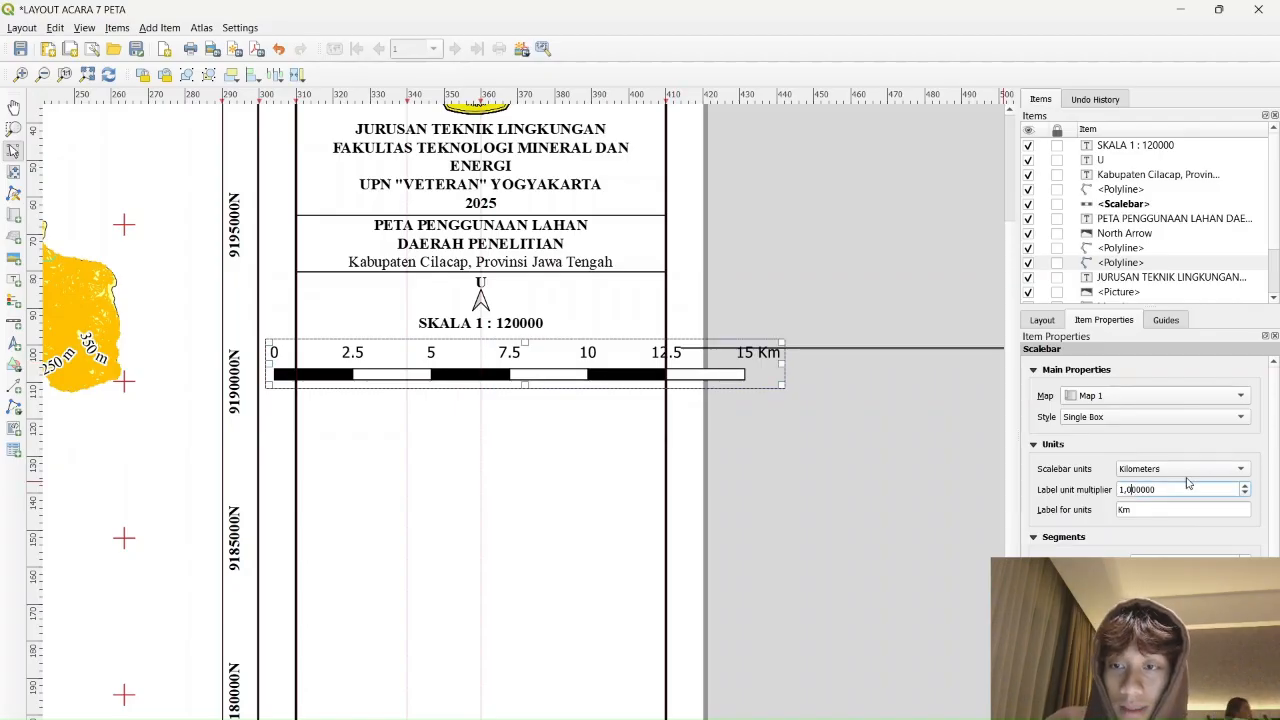
Set the scale bar's label unit multiplier to 1,2
double_click(1150, 489)
key("BackSpace")
type("1,2")
key("Return")
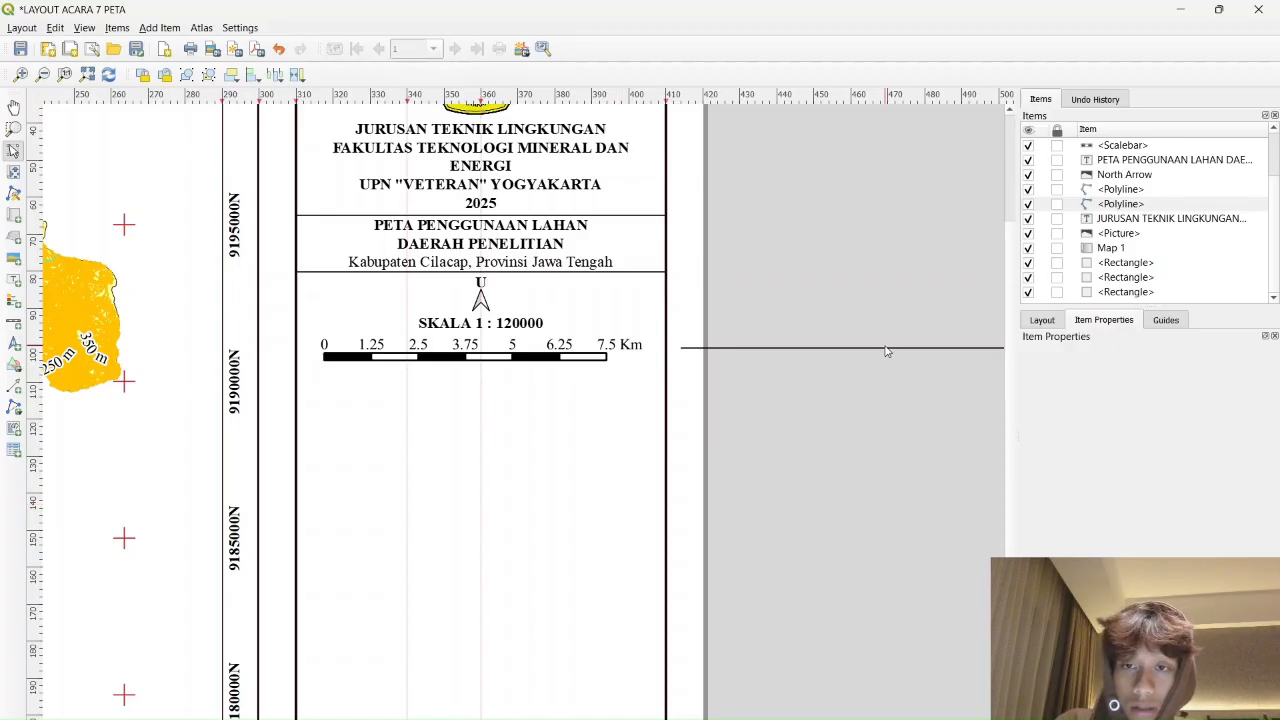
scroll(910, 350, "up", 1)
Paste a copy of the divider line and position it directly under the scale bar
left_click(761, 393)
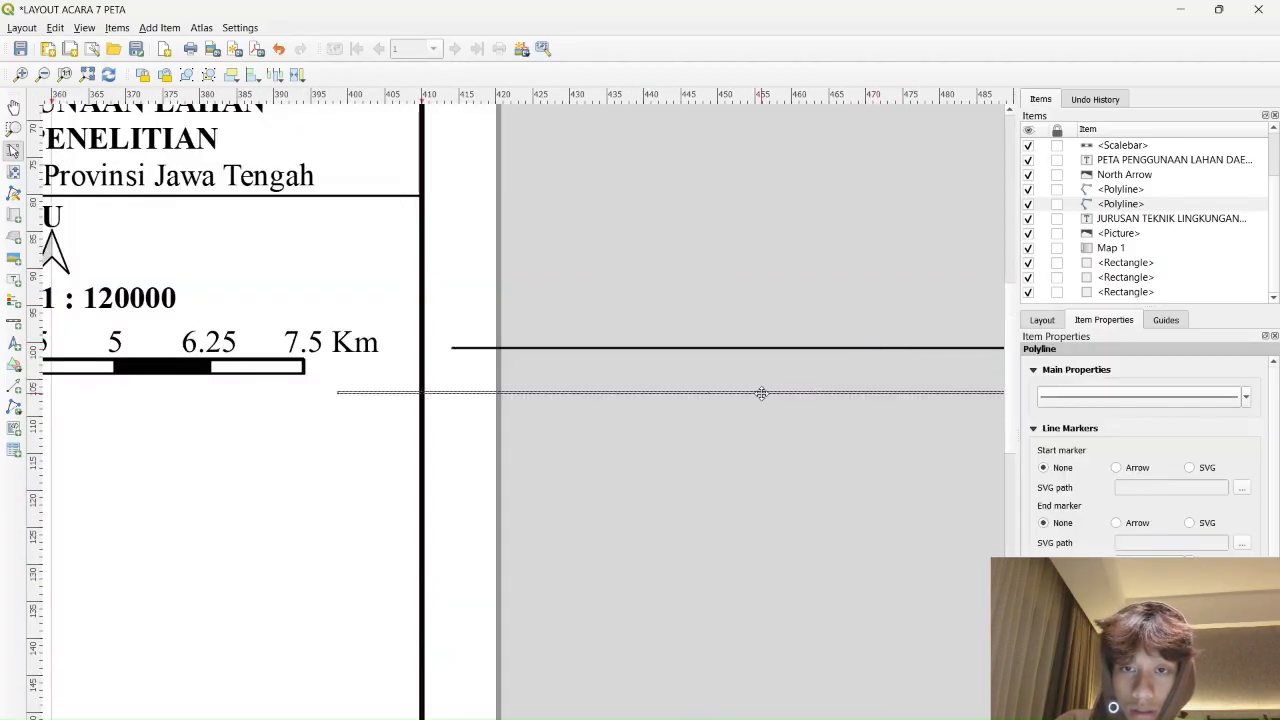
left_click_drag(761, 393, 823, 392)
key("ctrl+v")
left_click(790, 392)
left_click(752, 392)
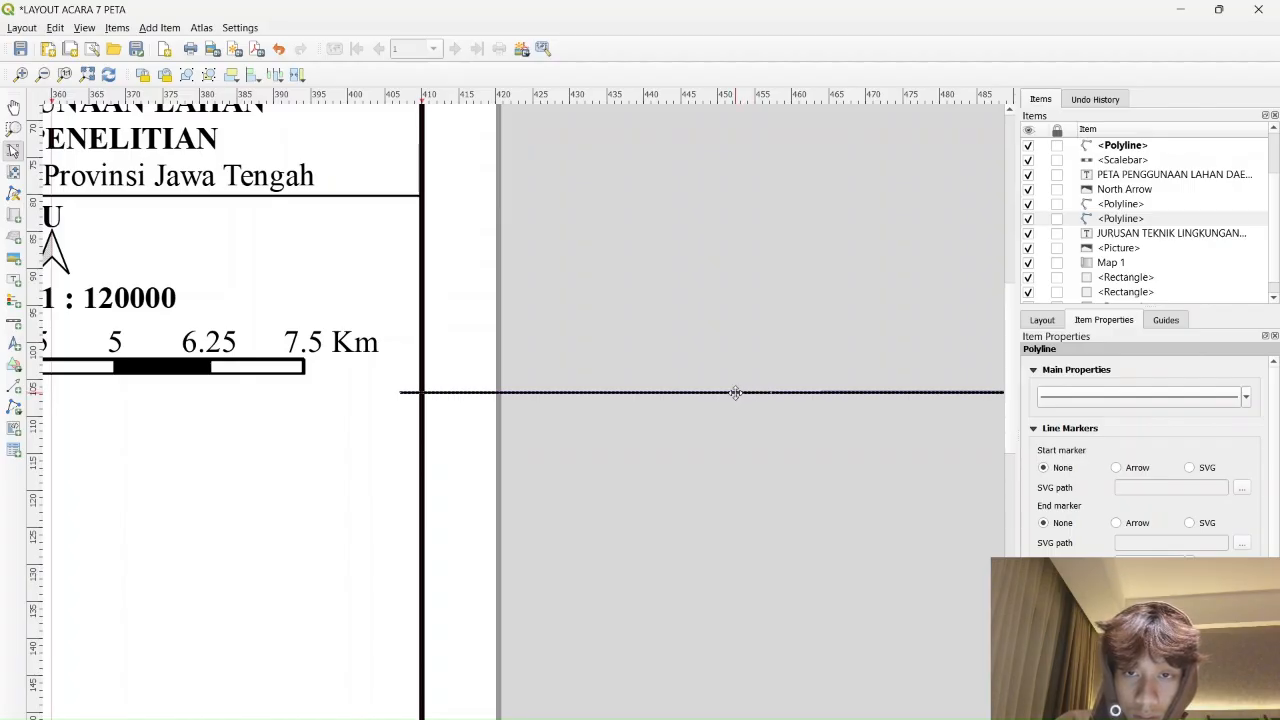
left_click_drag(735, 393, 101, 430)
left_click_drag(295, 455, 837, 526)
scroll(811, 494, "down", 1)
left_click_drag(676, 492, 634, 460)
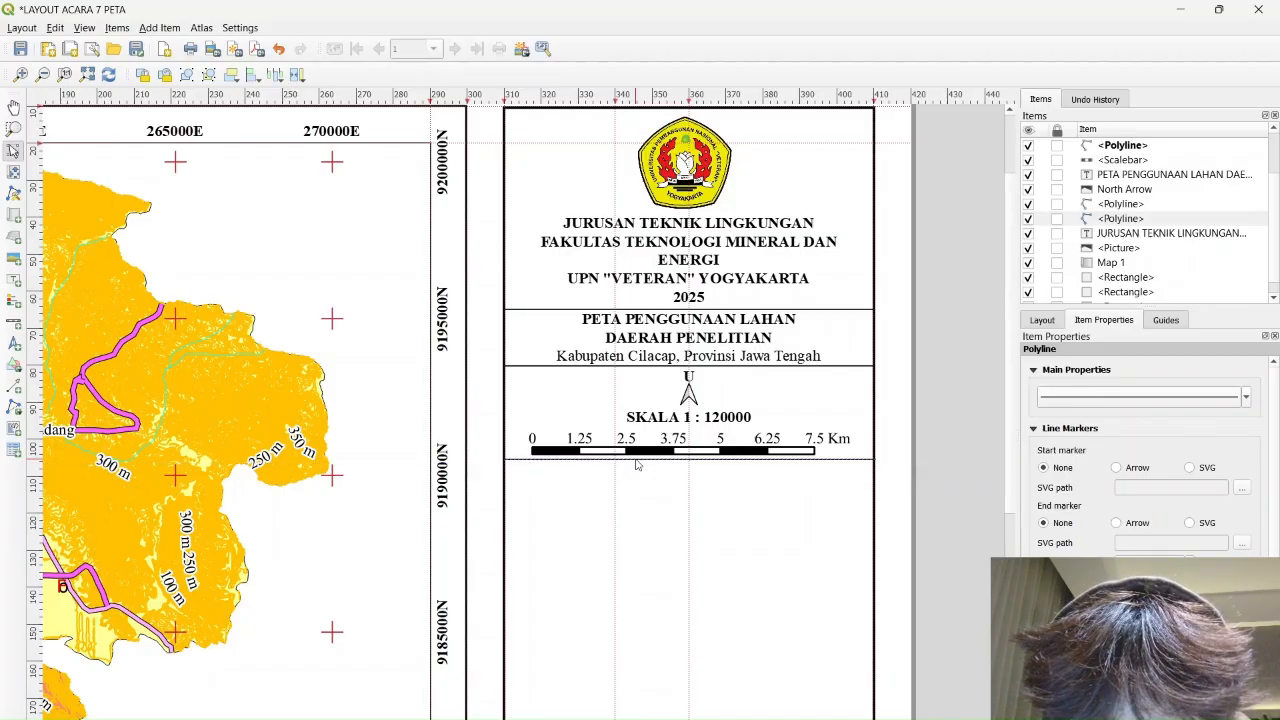
left_click(982, 508)
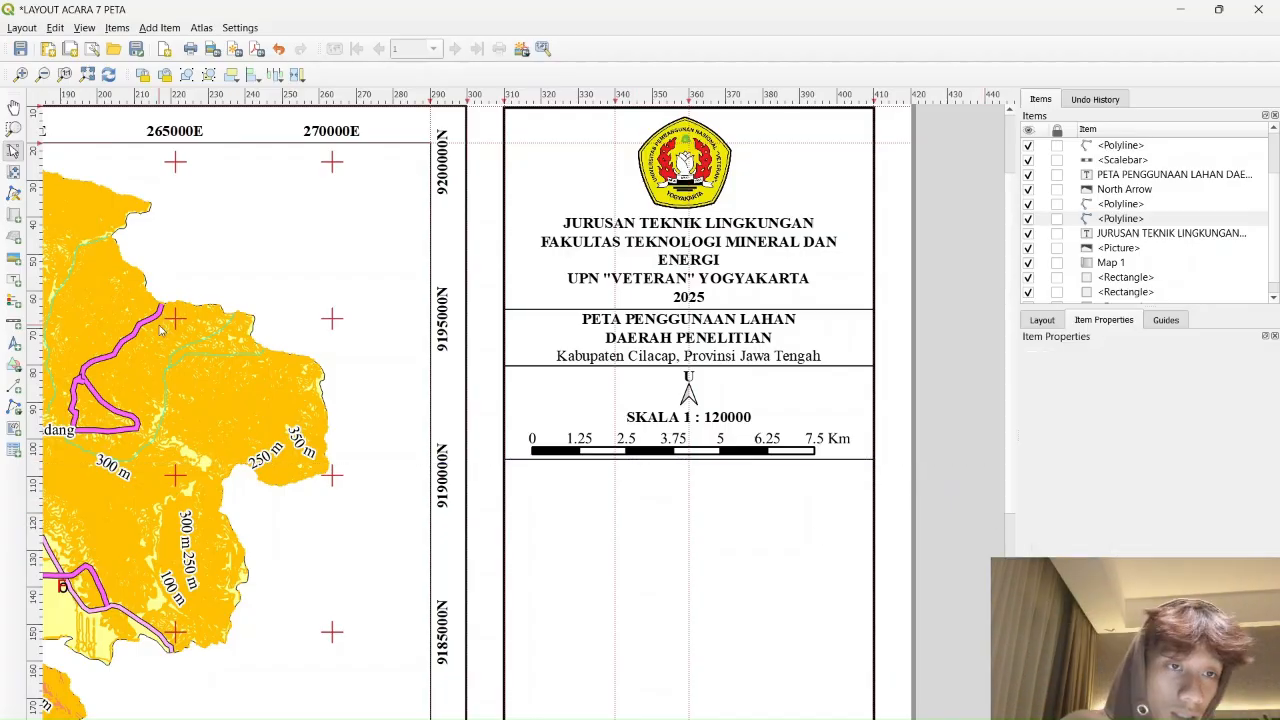
left_click(18, 306)
Draw a legend below the divider titled KETERANGAN with Auto update turned off
left_click_drag(552, 478, 754, 628)
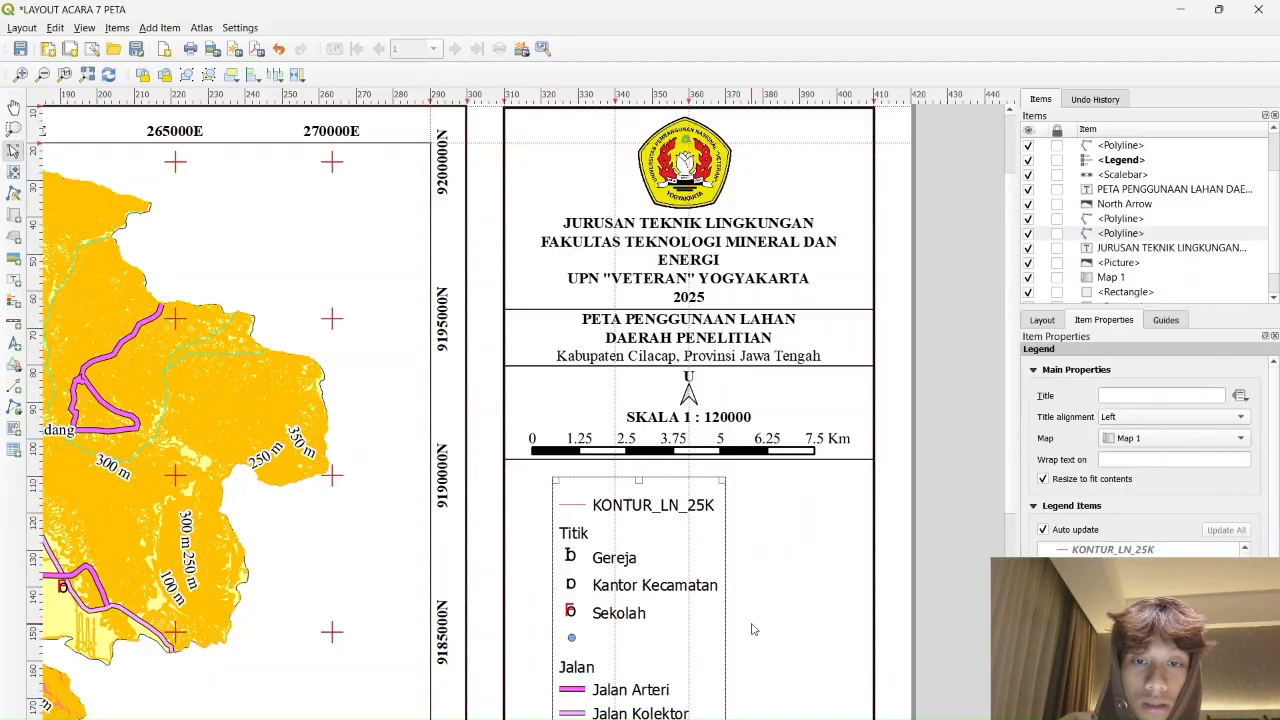
scroll(756, 595, "down", 1)
scroll(758, 533, "up", 1)
left_click(1134, 396)
type("KETERANGAN")
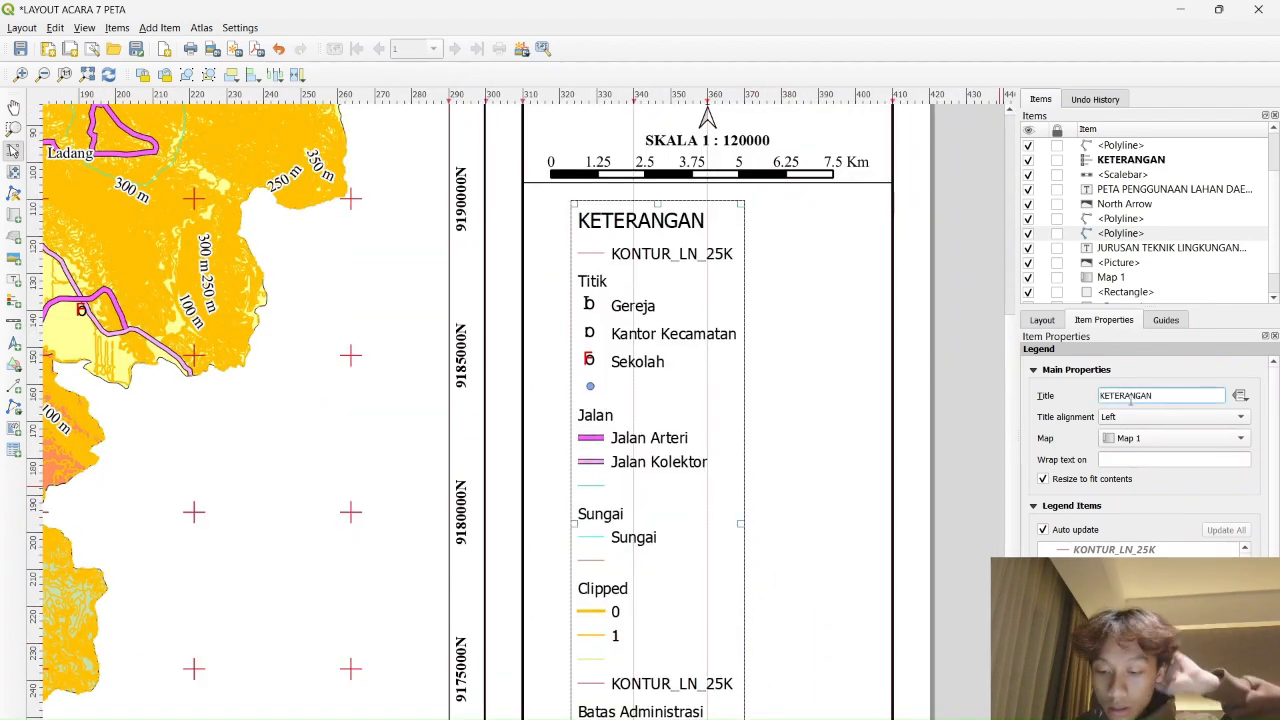
left_click(1045, 531)
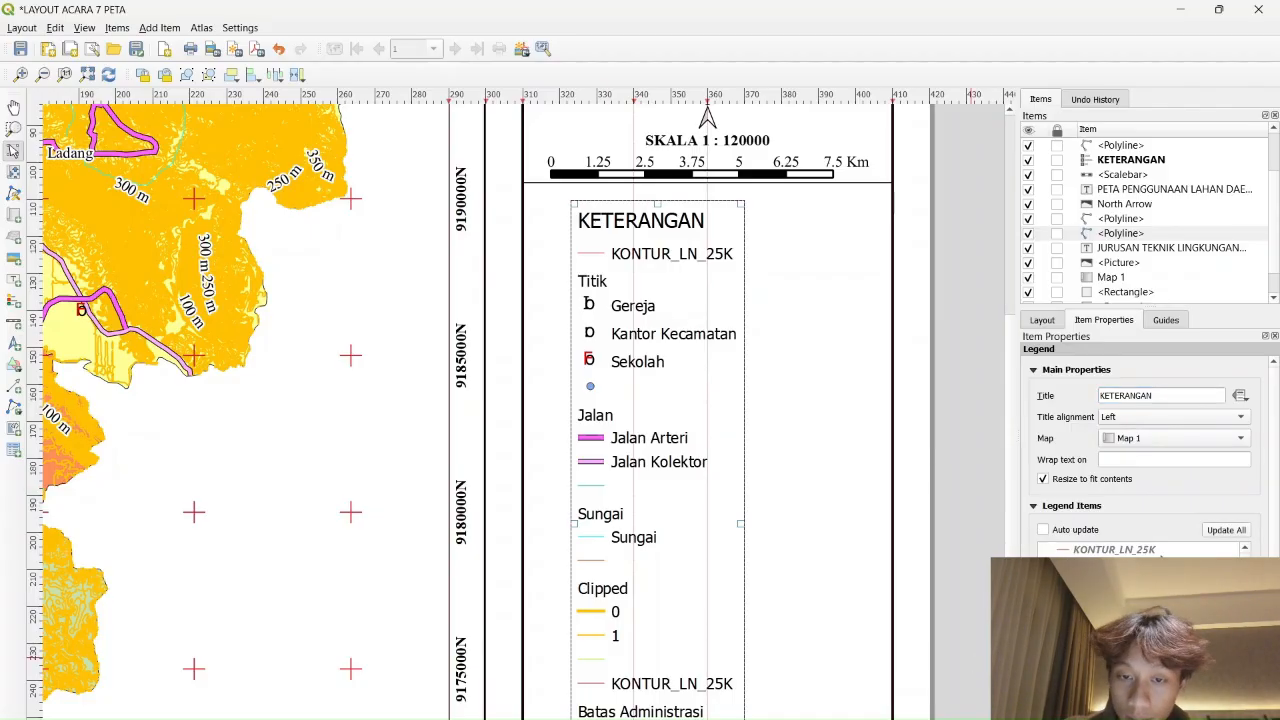
Remove KONTUR_LN_25K from the legend and hide the Titik, Jalan and Clipped group headings
left_click(1113, 551)
left_click(1110, 551)
left_click(1127, 670)
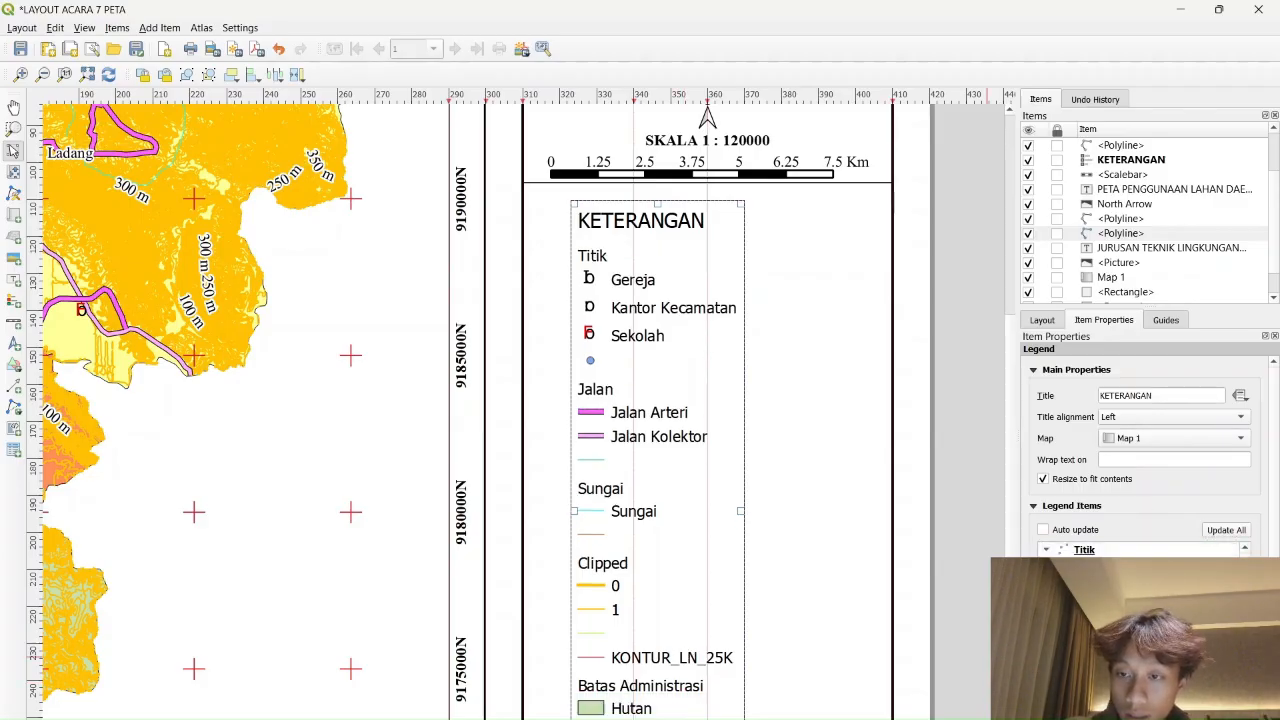
left_click(1094, 552)
right_click(1094, 552)
left_click(1116, 563)
right_click(1088, 625)
left_click(1112, 636)
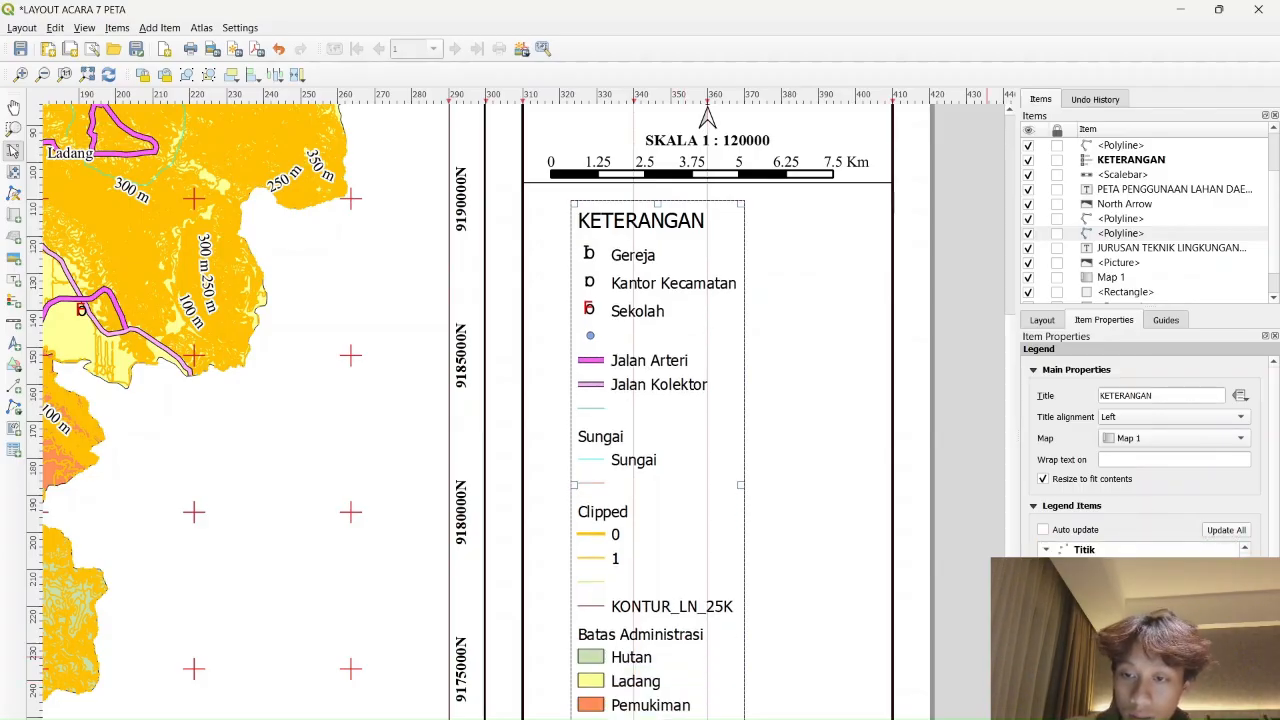
right_click(1088, 684)
left_click(1112, 694)
right_click(1090, 637)
left_click(1114, 648)
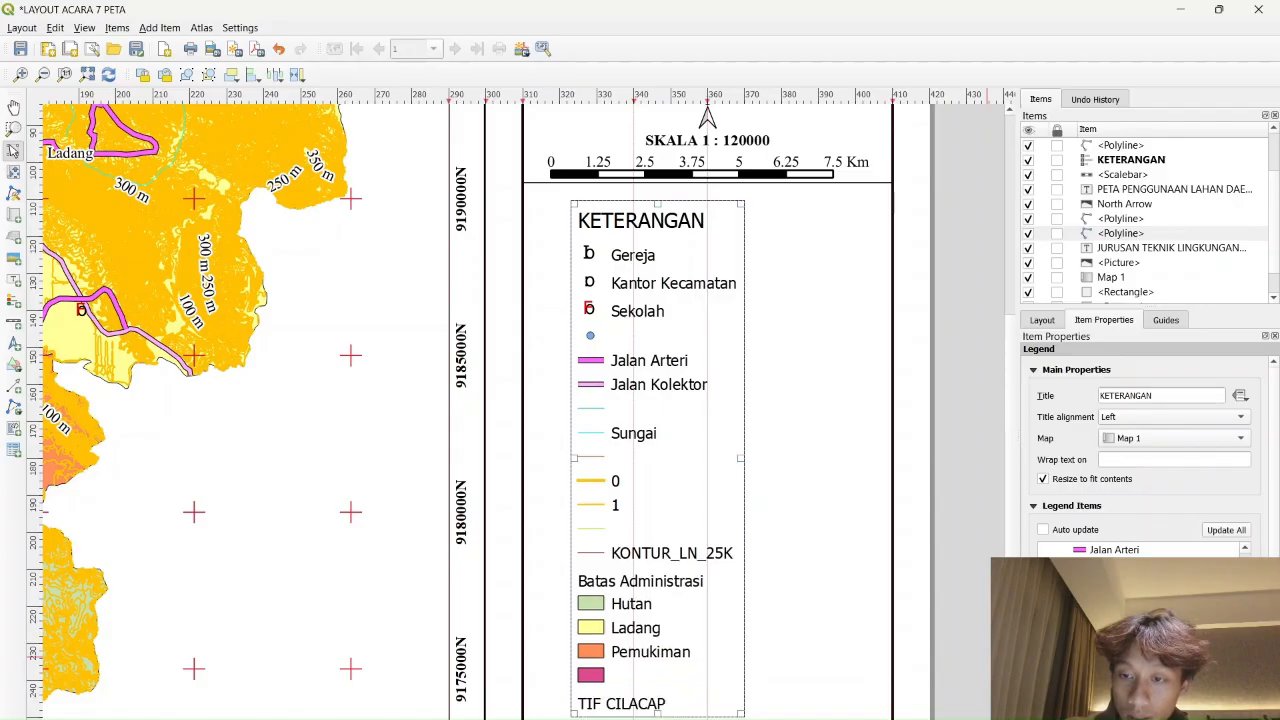
left_click(1094, 651)
Remove leftover legend rows including 0, 1, KONTUR_LN_25K, Batas Administrasi, TIF CILACAP and blank entries
left_click(1127, 672)
left_click(1094, 651)
left_click(1127, 672)
left_click(1127, 672)
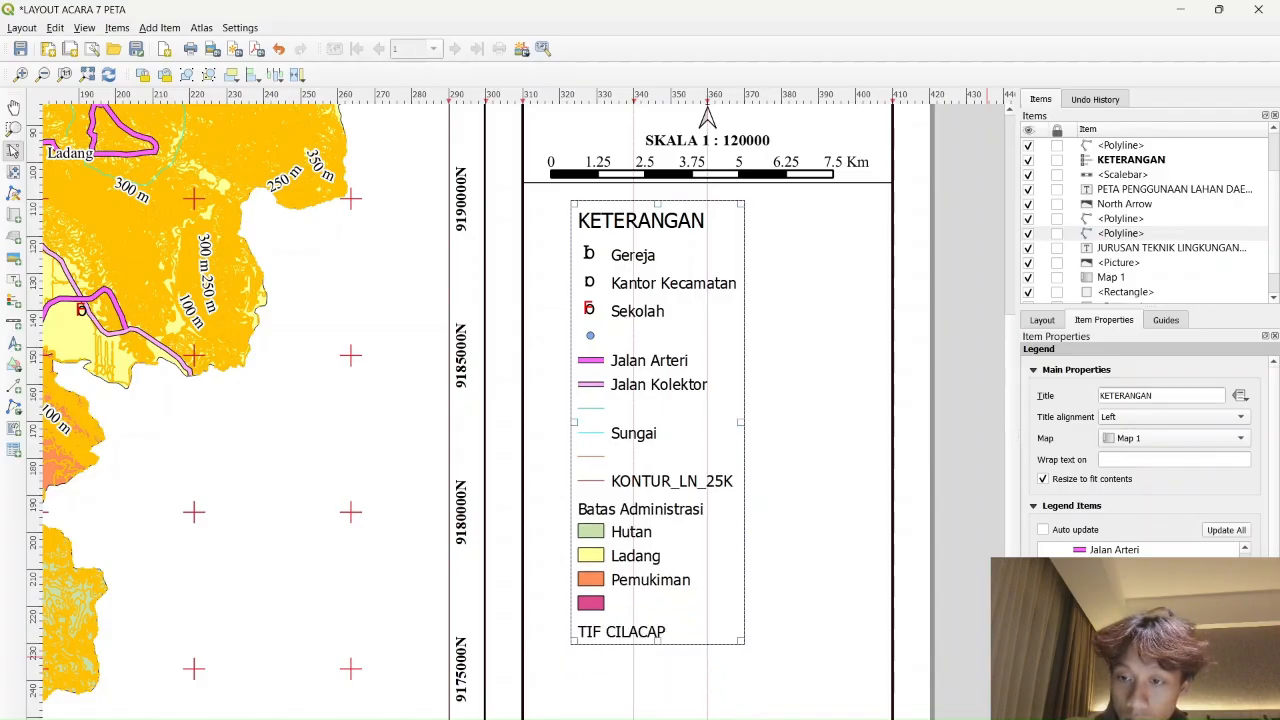
left_click(1127, 672)
left_click(1127, 672)
left_click(1127, 672)
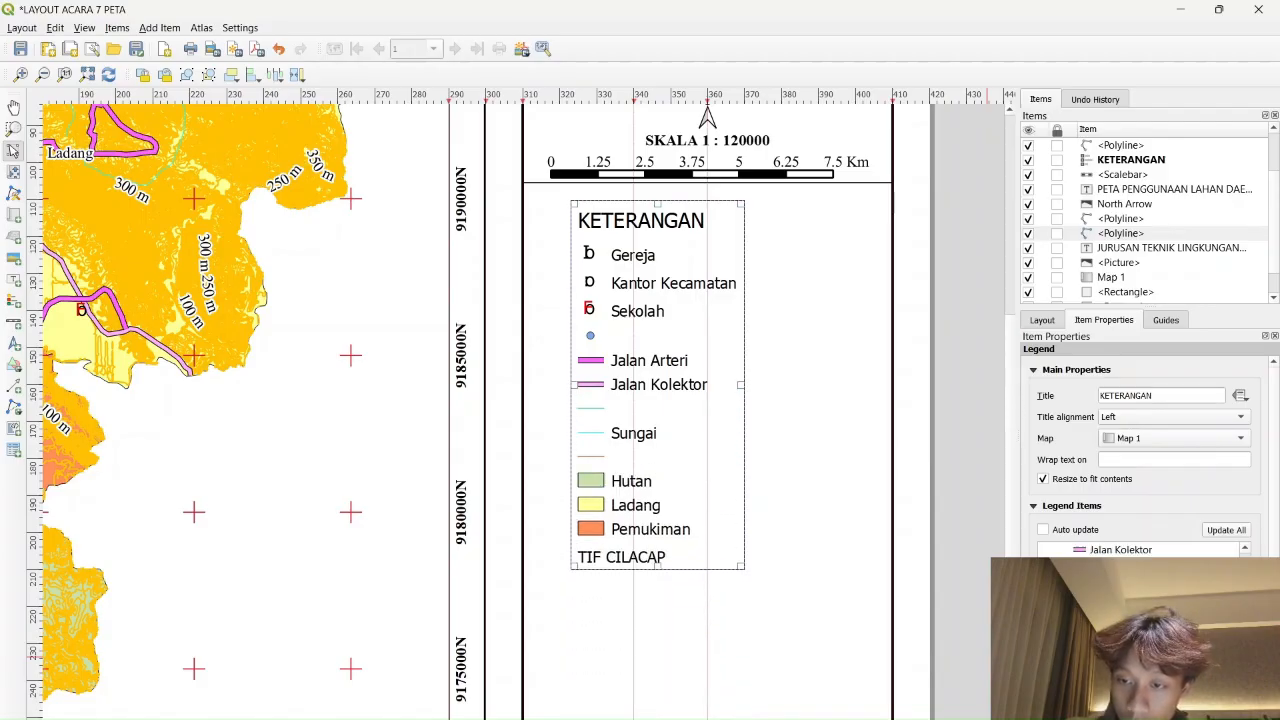
left_click(1127, 672)
left_click(1127, 672)
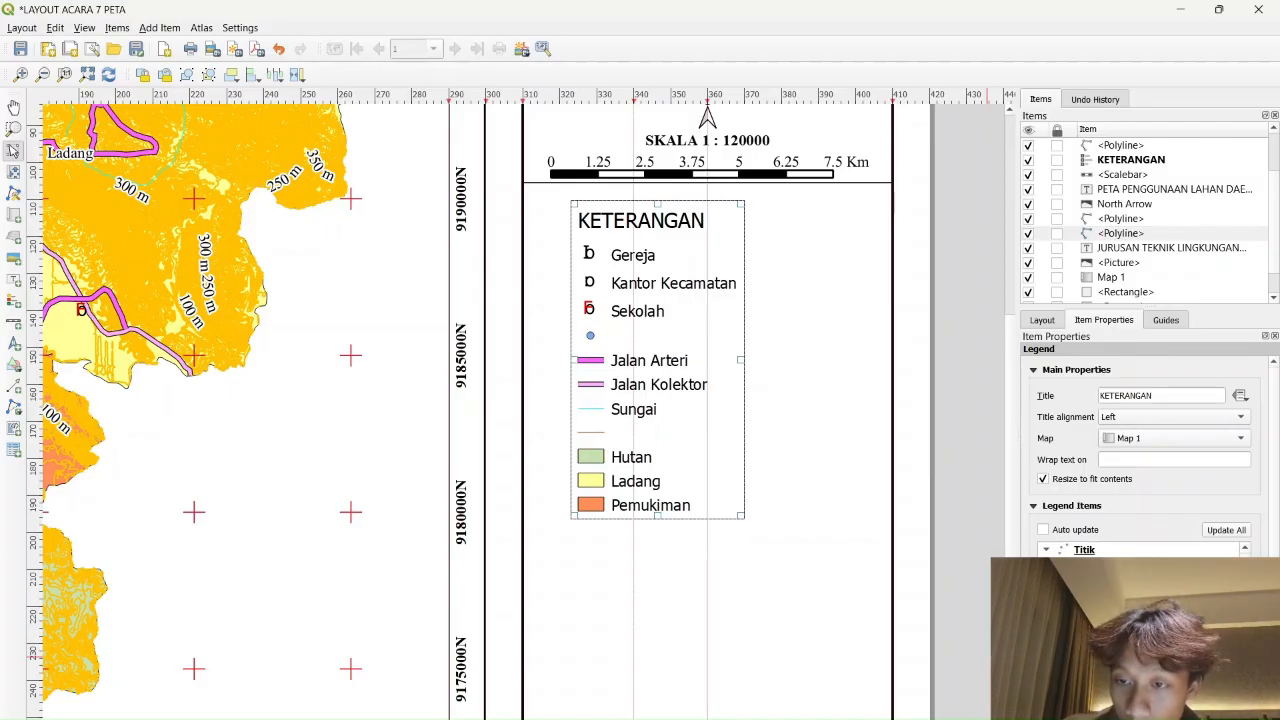
left_click(1127, 672)
left_click(1127, 672)
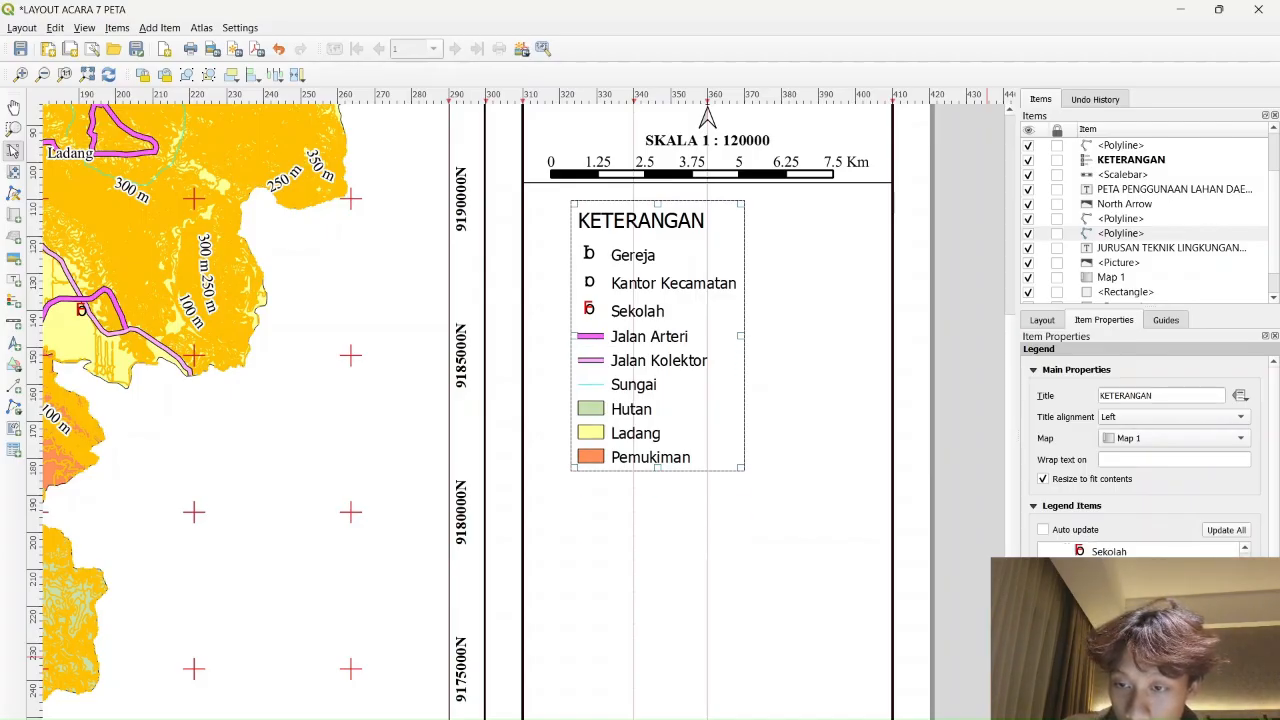
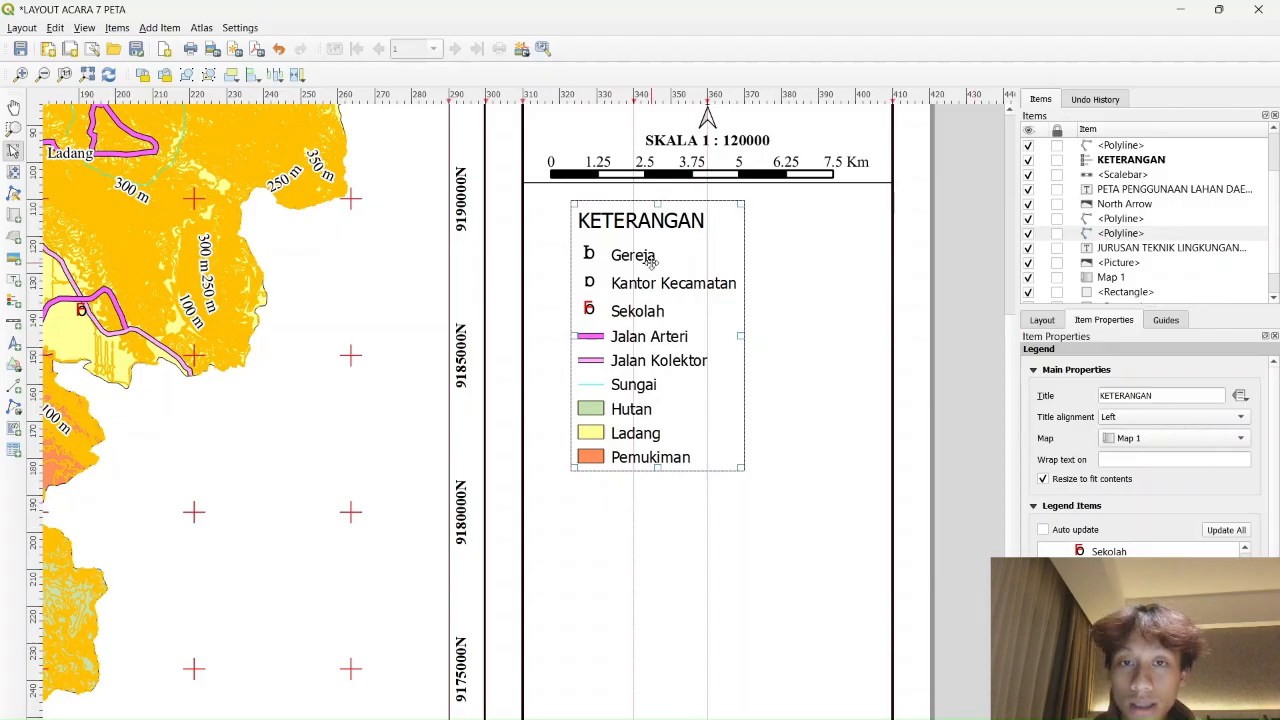
Set the legend title font to Times New Roman Bold
left_click_drag(651, 258, 615, 252)
scroll(1134, 487, "down", 3)
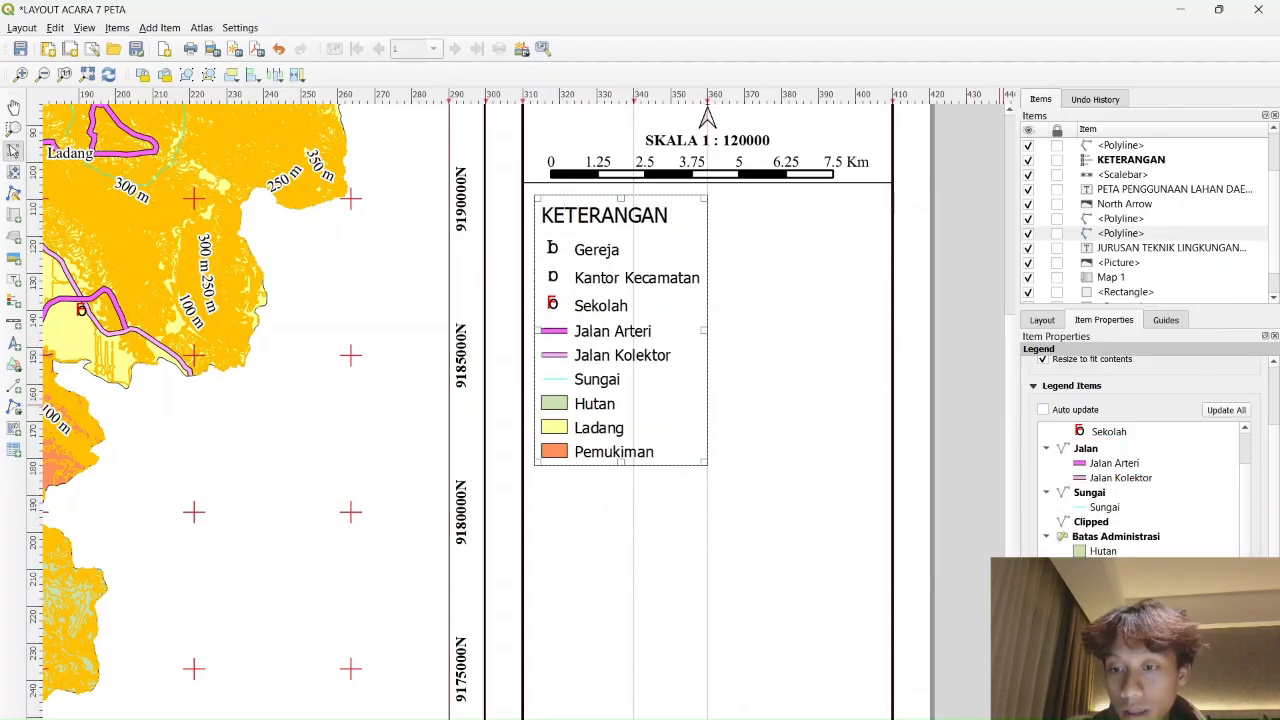
scroll(1135, 600, "down", 1)
left_click(1137, 645)
type("ti")
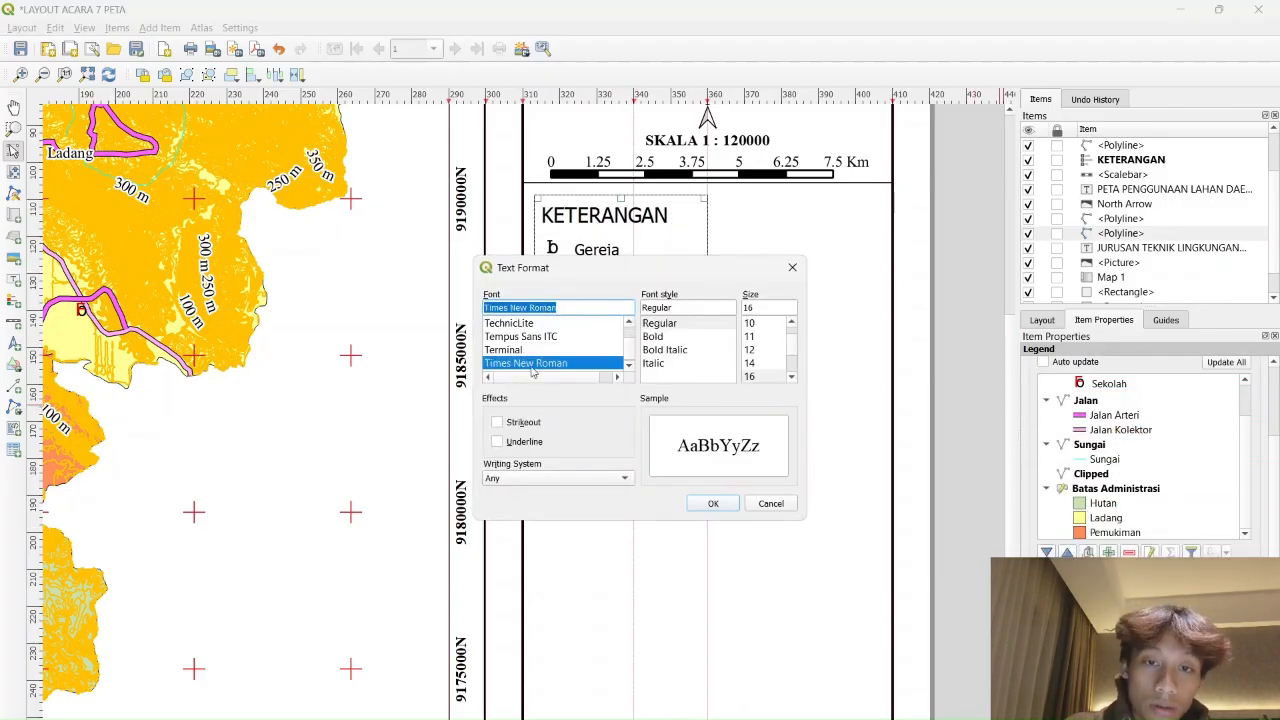
left_click(652, 336)
left_click(713, 503)
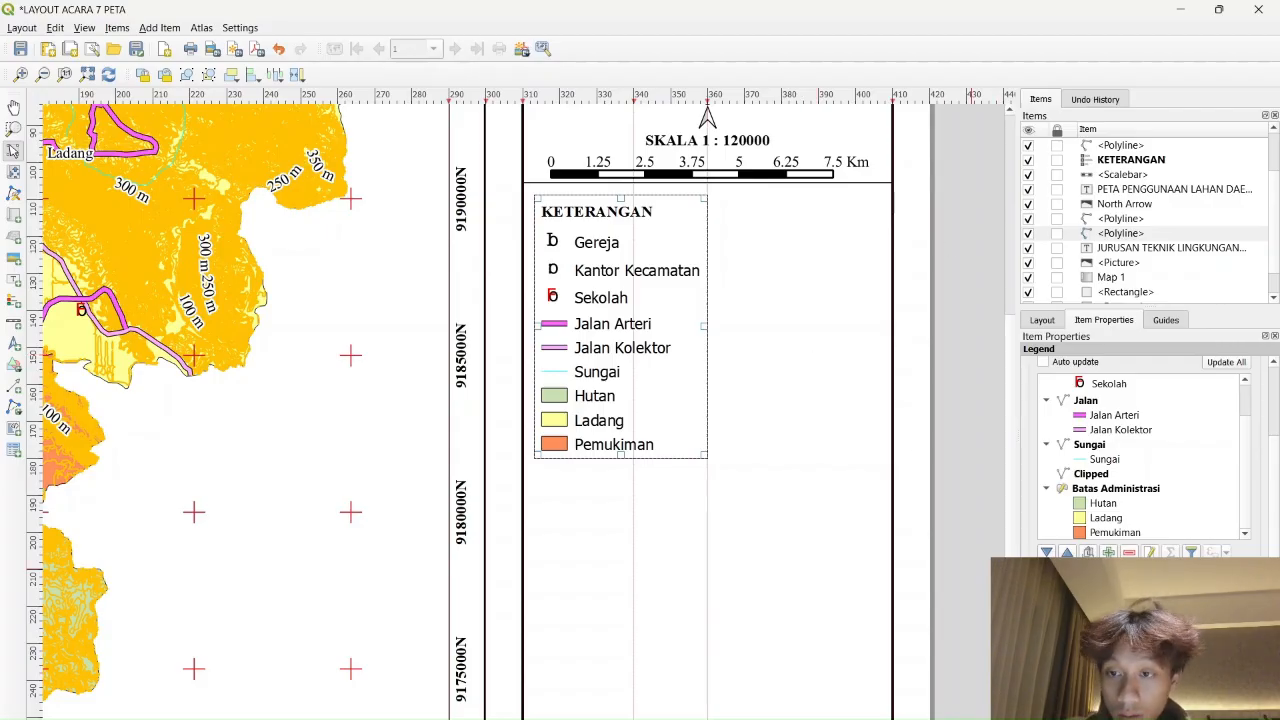
Set the legend item font to Times New Roman Regular and split the legend into two columns
left_click(1150, 650)
type("ti")
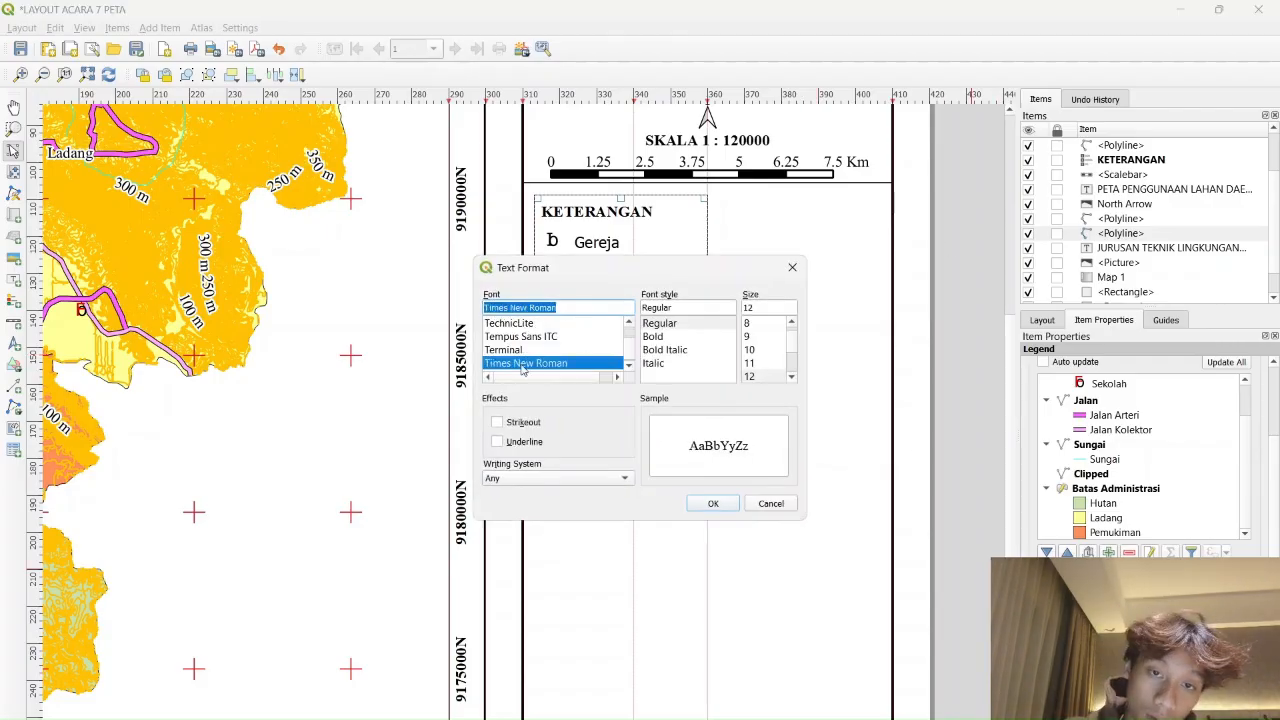
left_click(660, 323)
left_click(713, 503)
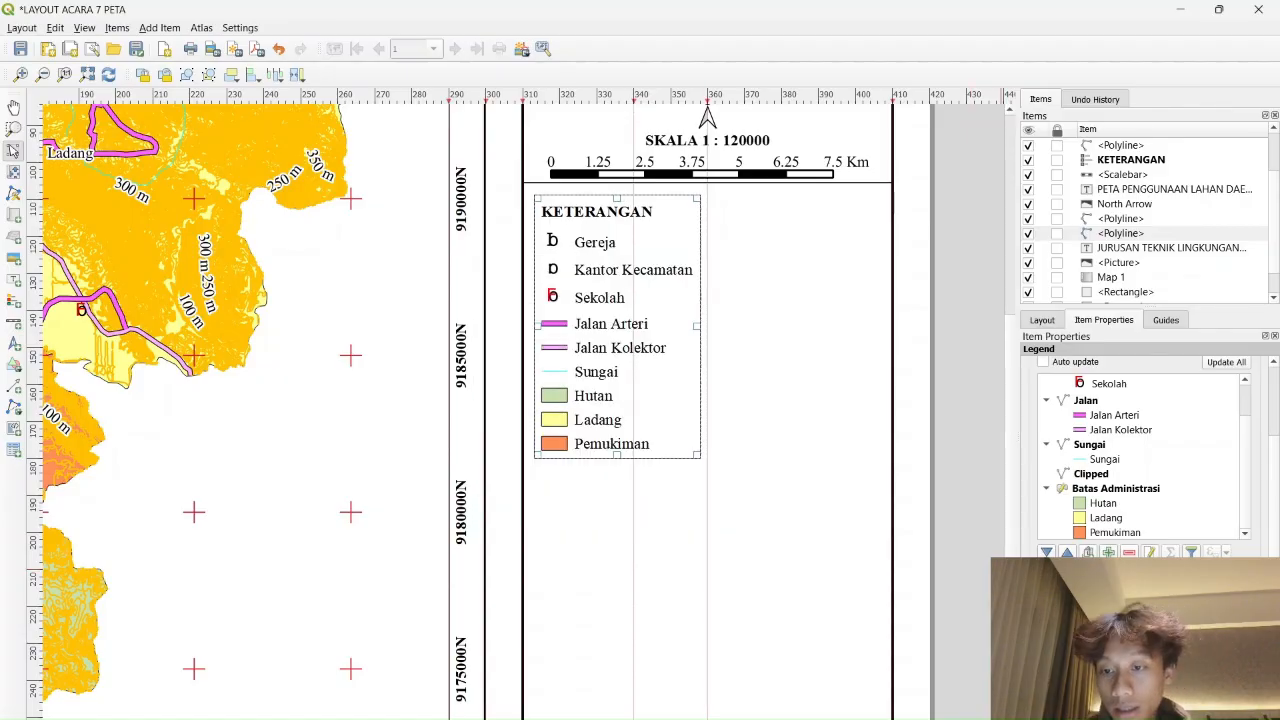
scroll(1170, 572, "down", 3)
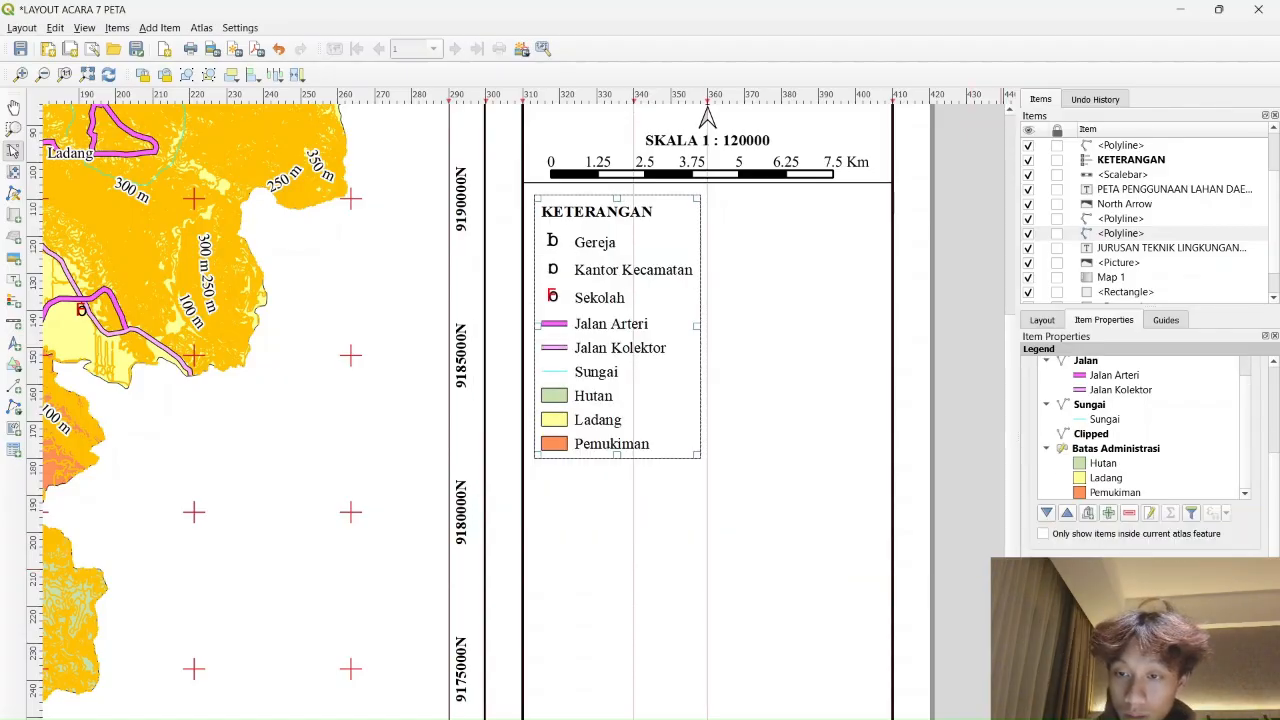
left_click(1222, 626)
Move the KETERANGAN legend right and centre it under the scale bar
left_click_drag(735, 312, 792, 286)
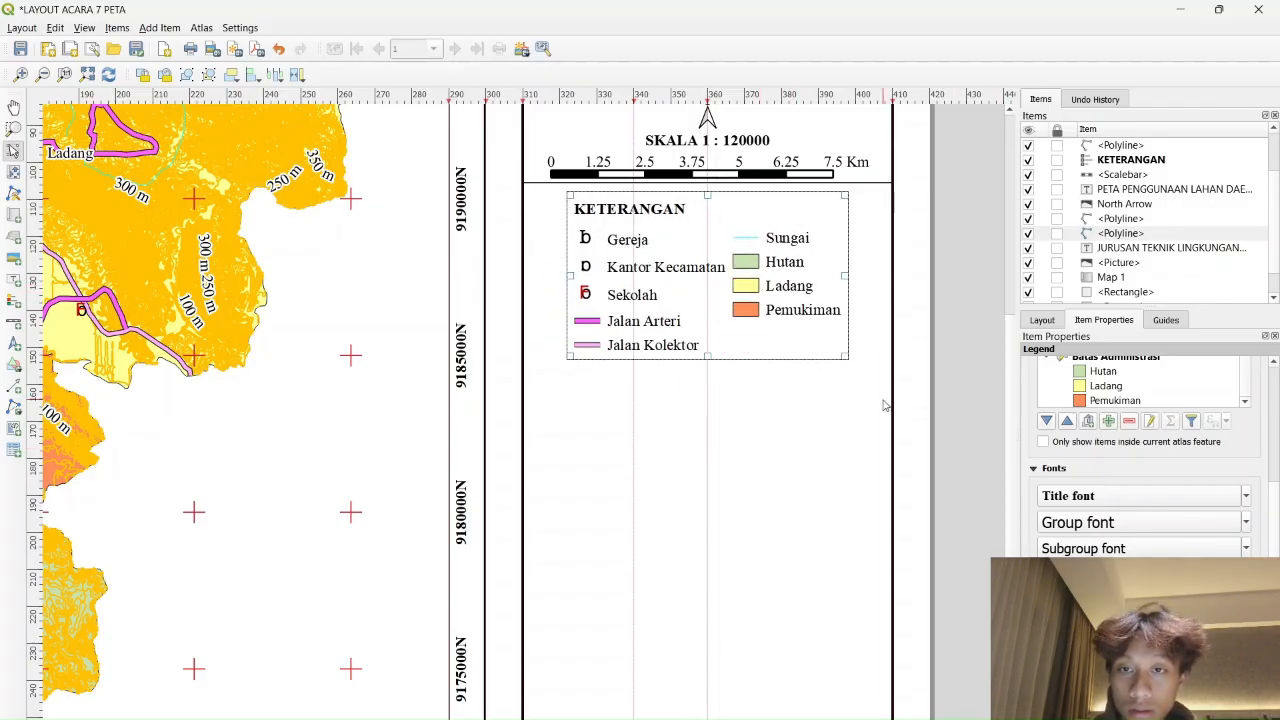
mouse_move(859, 277)
left_mouse_down()
mouse_move(875, 281)
mouse_move(846, 283)
left_mouse_up()
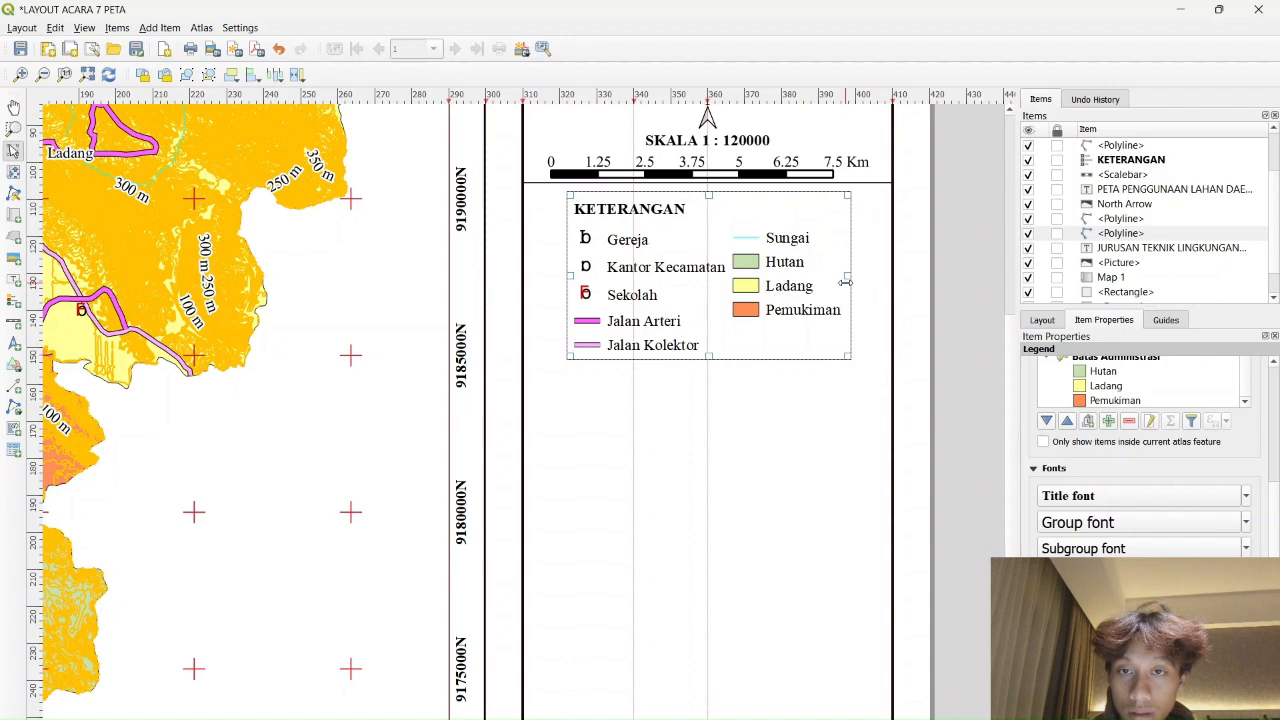
left_click(982, 294)
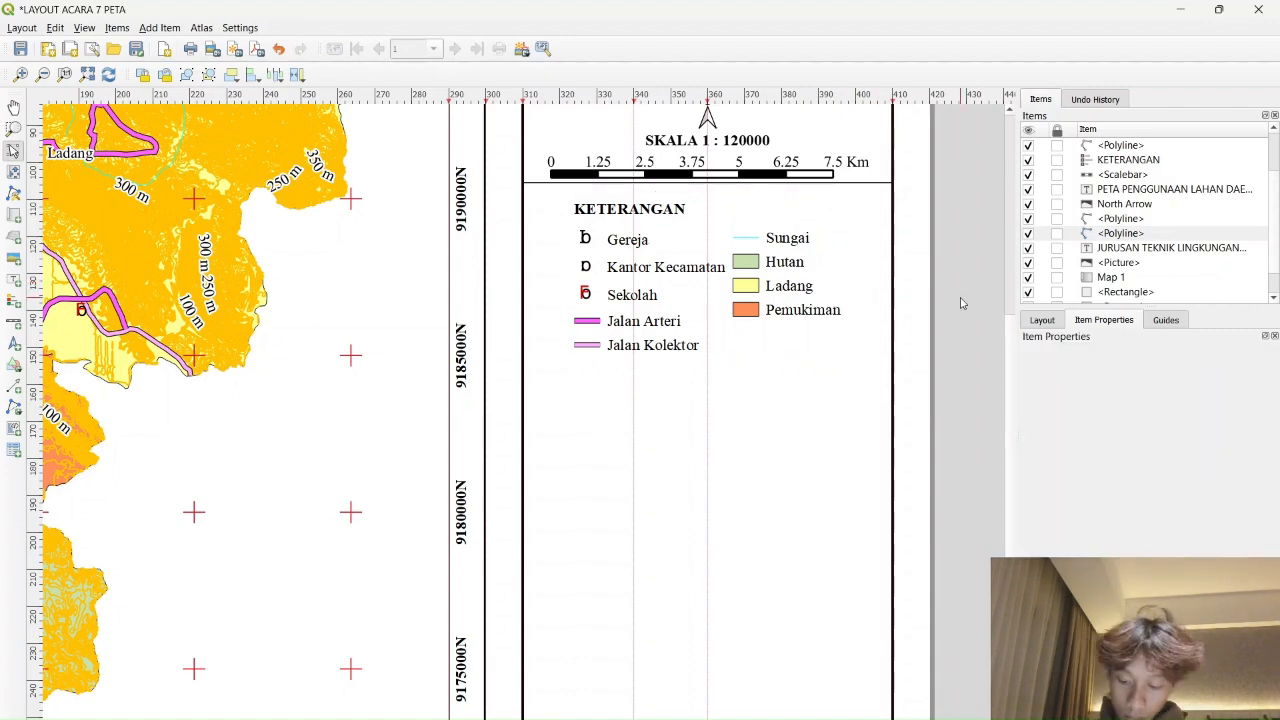
left_click(637, 278)
scroll(1150, 512, "down", 5)
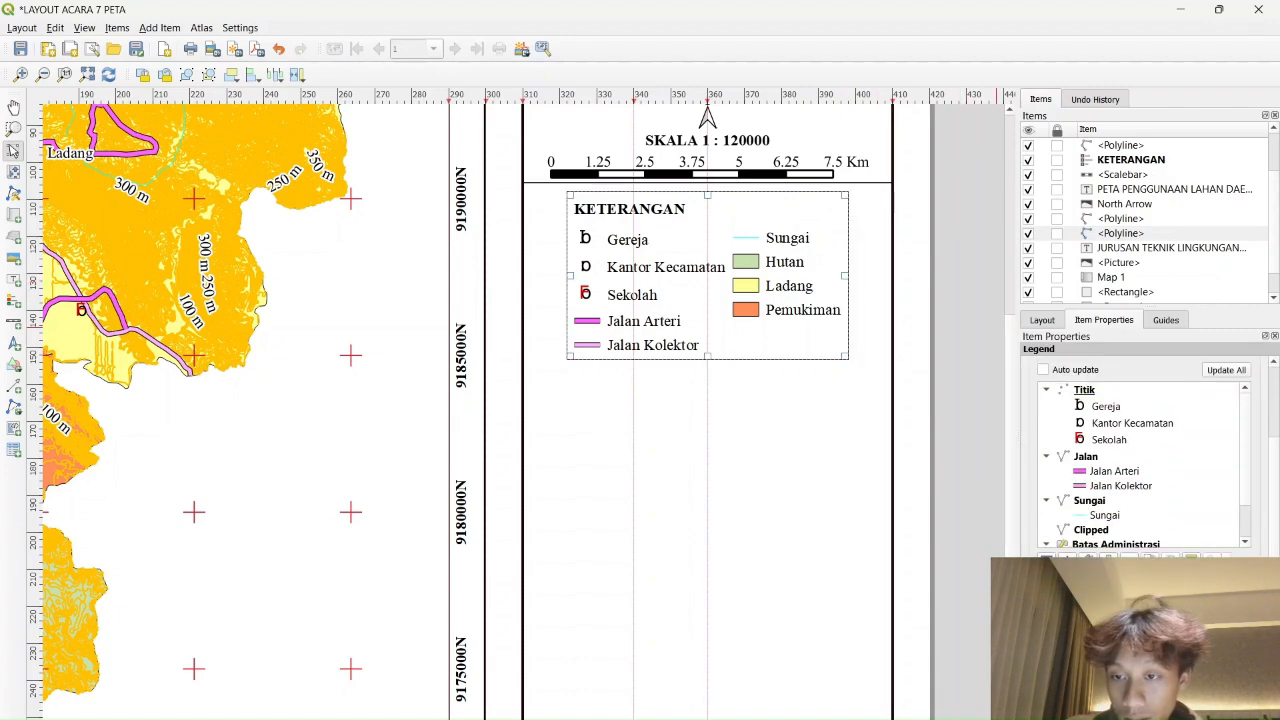
scroll(1140, 450, "down", 3)
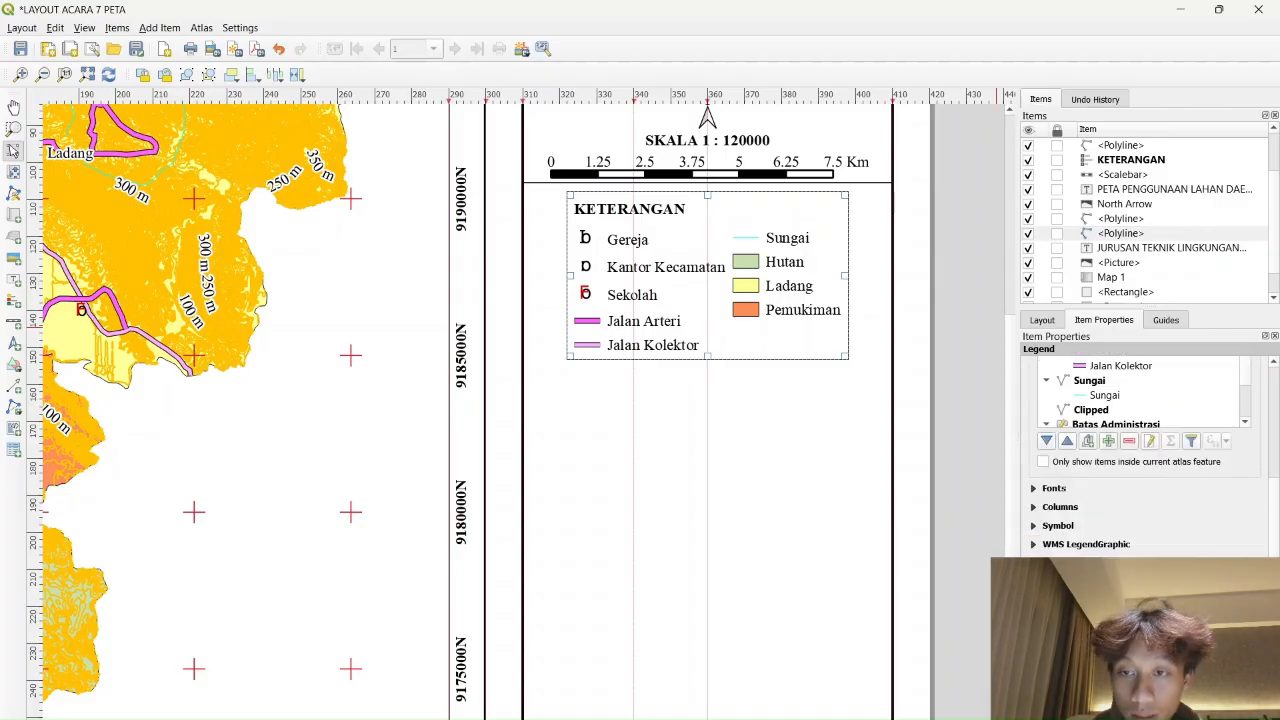
key("Right")
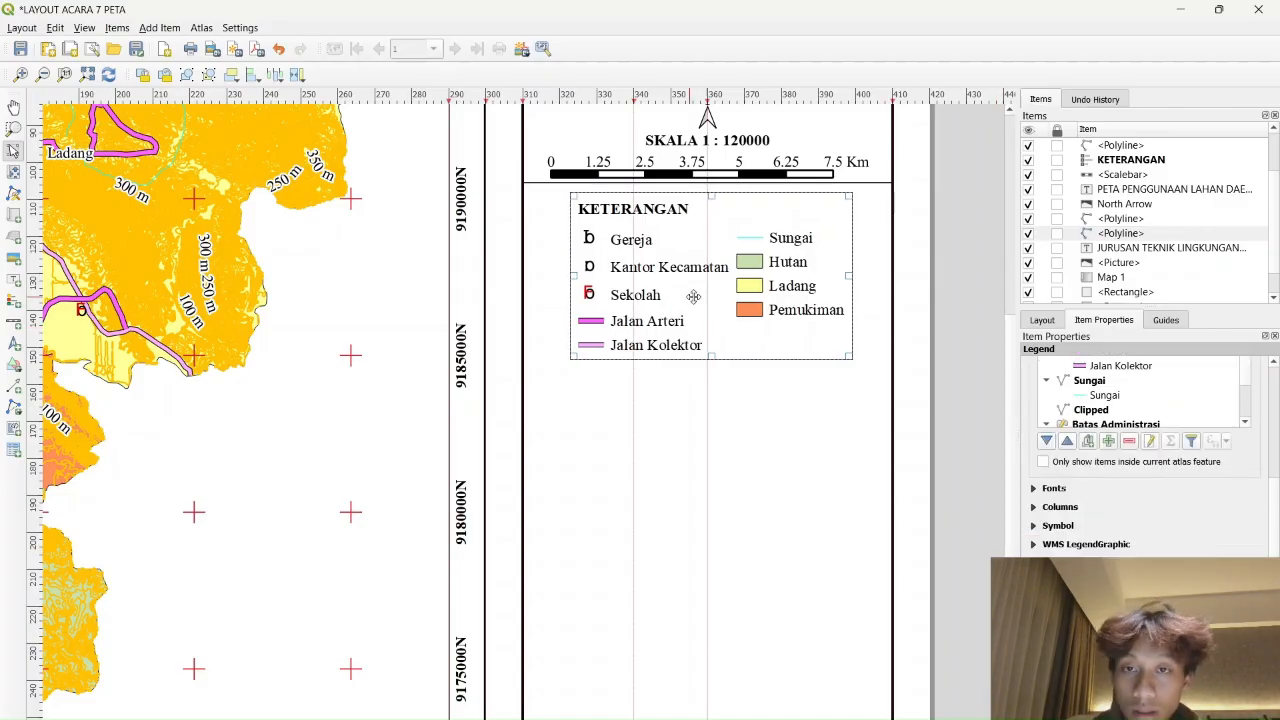
left_click_drag(728, 302, 723, 297)
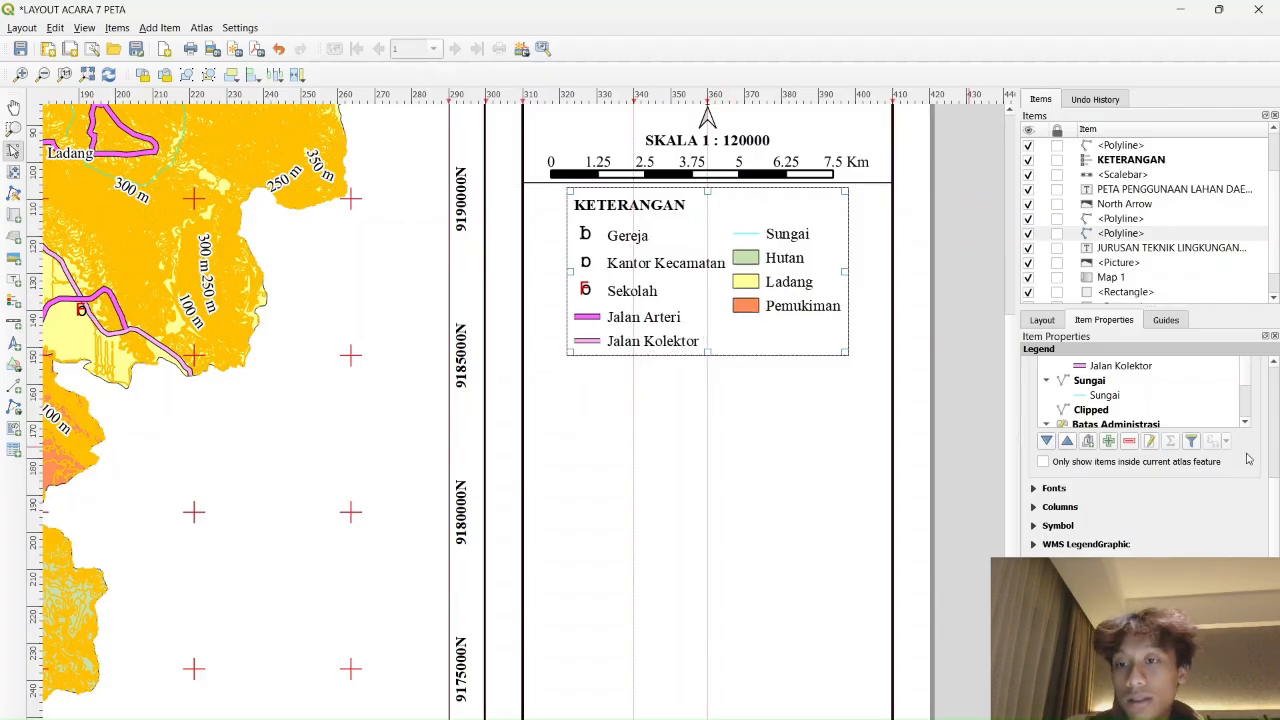
Widen the legend frame to the left and right so it spans beneath the scale bar
scroll(1248, 458, "up", 2)
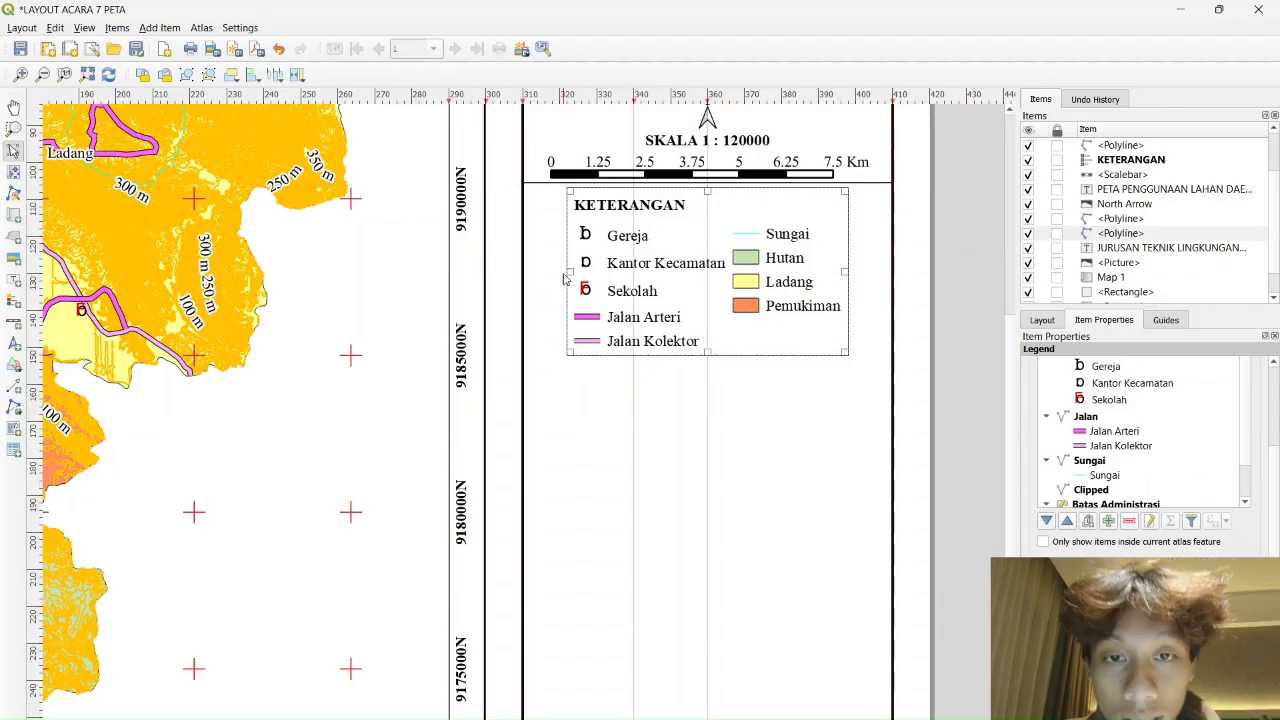
left_click_drag(563, 279, 530, 279)
left_click_drag(848, 271, 887, 271)
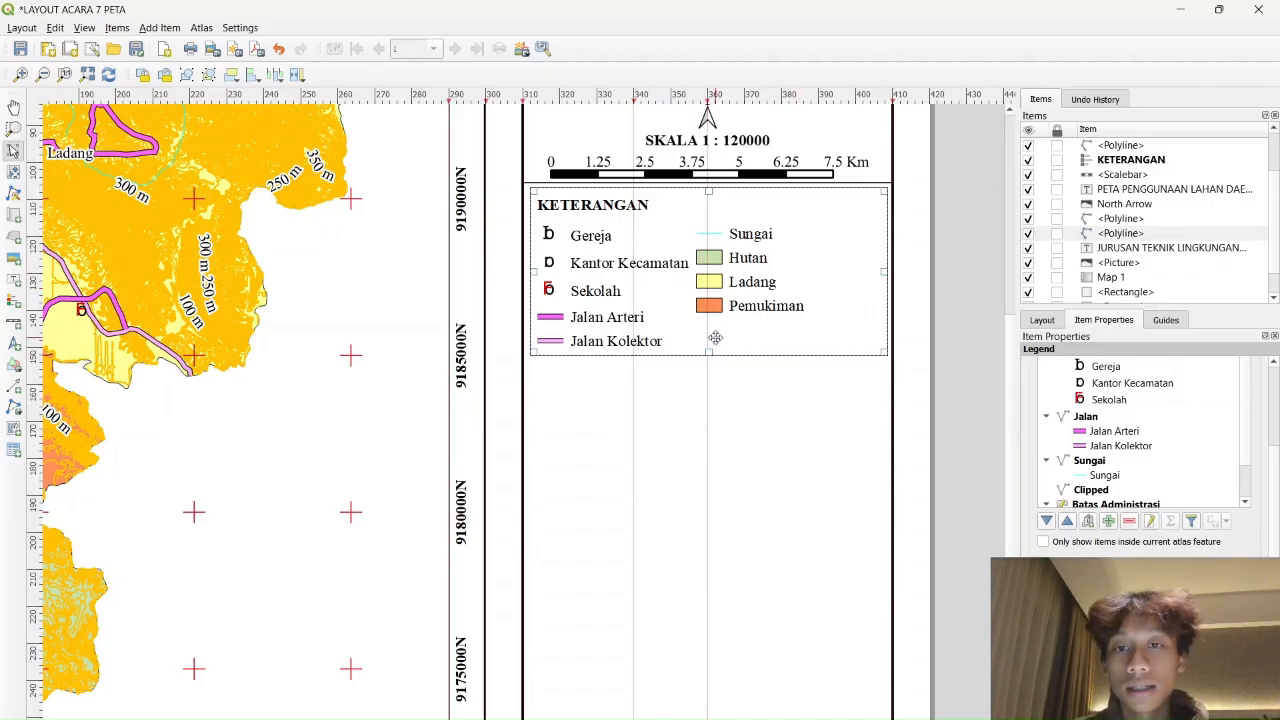
scroll(1140, 450, "up", 2)
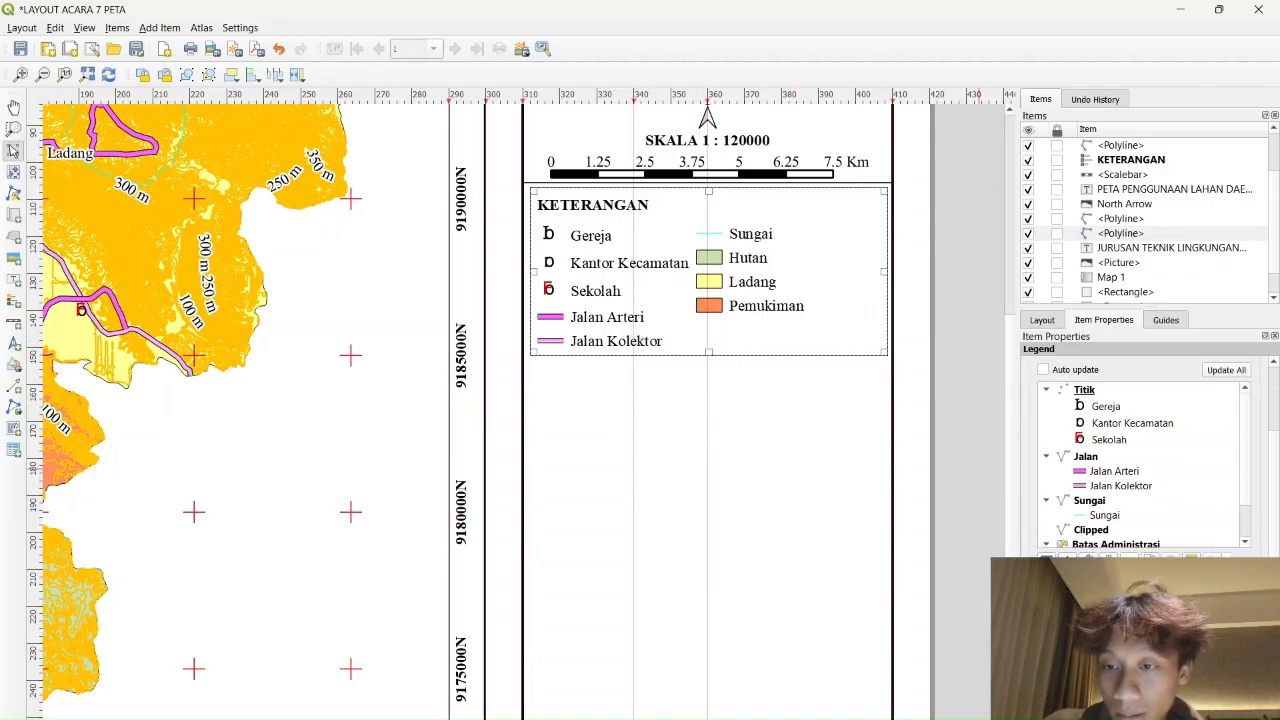
scroll(1140, 450, "down", 2)
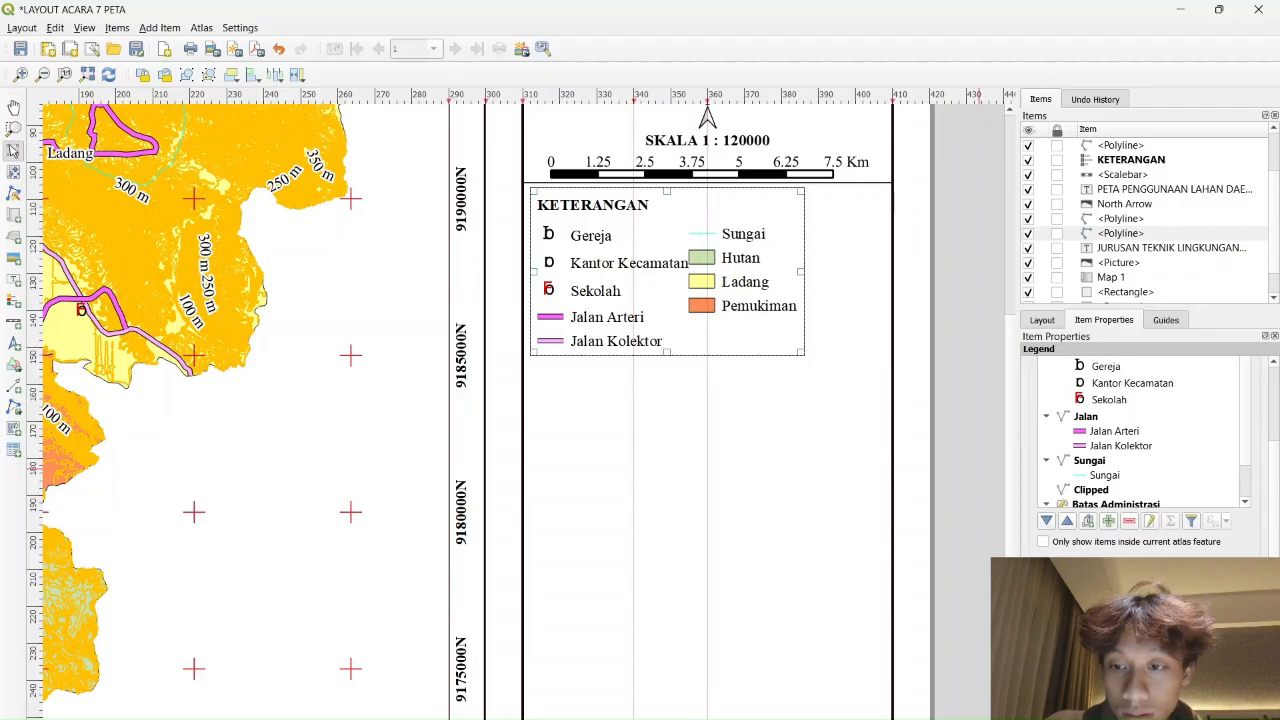
left_click_drag(828, 268, 881, 268)
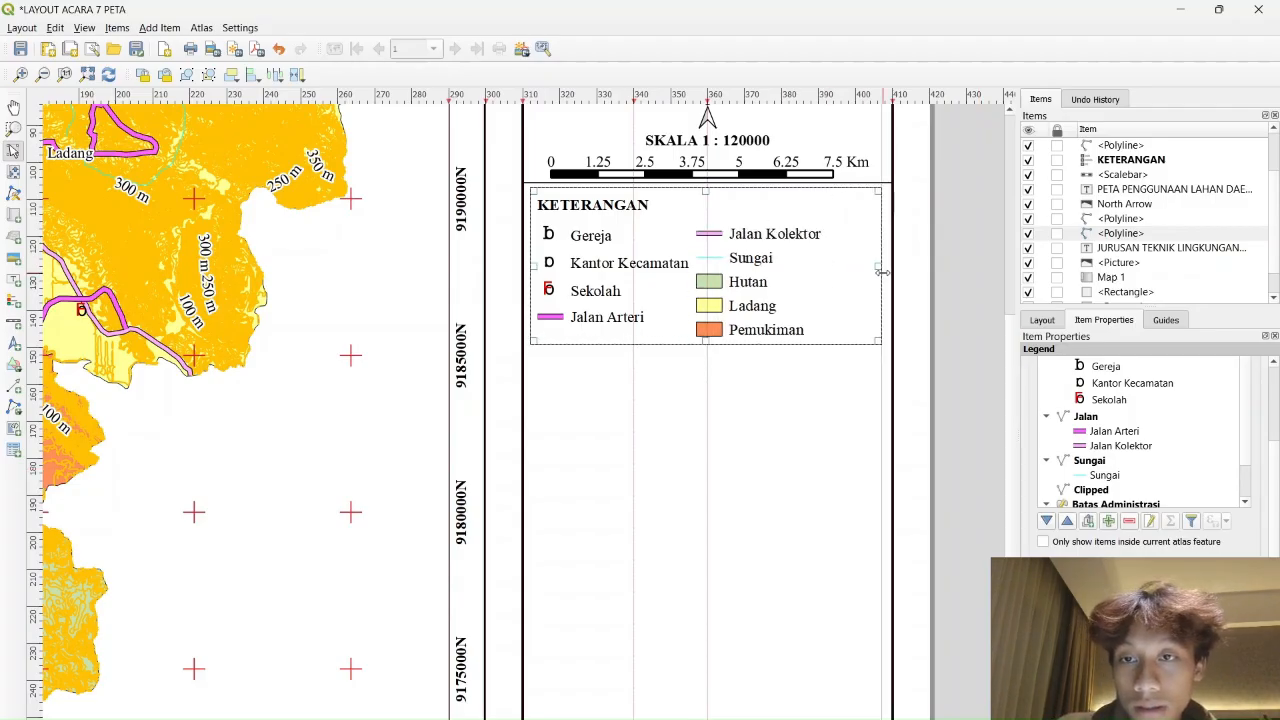
scroll(1207, 481, "up", 5)
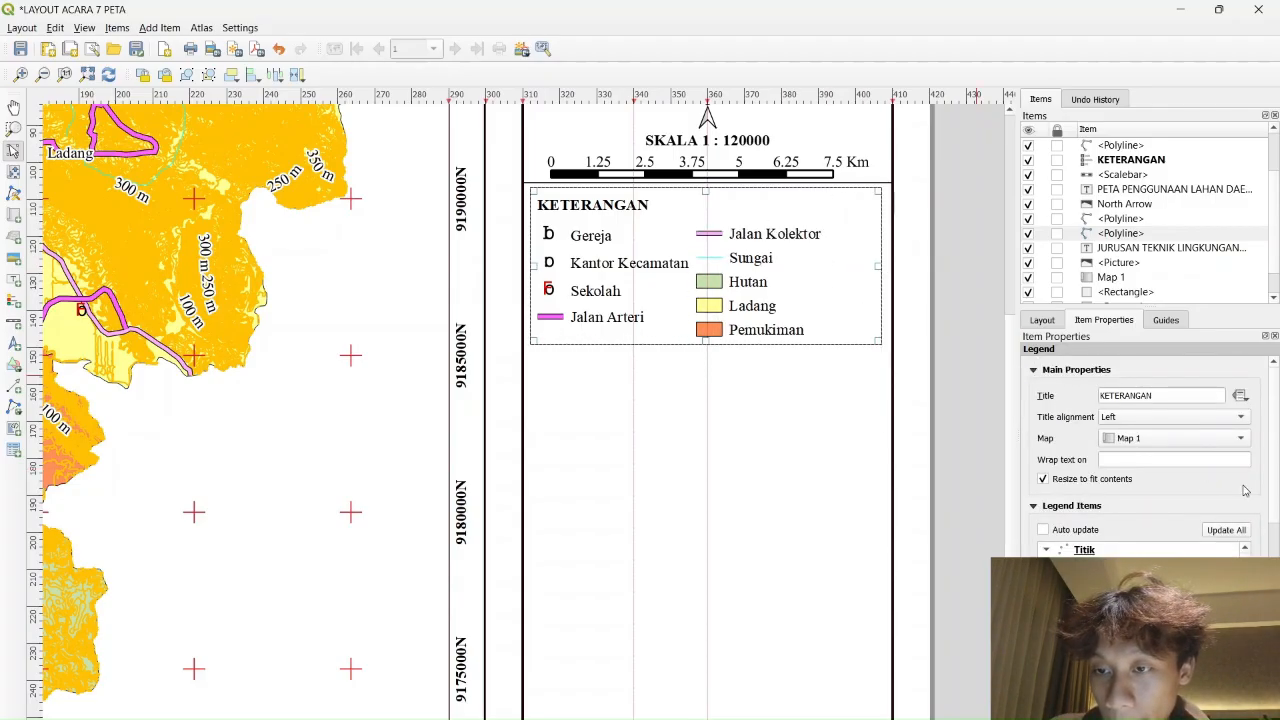
scroll(1245, 490, "down", 10)
Try different legend symbol widths, then set it back to 10 mm
left_click(1033, 455)
scroll(1128, 481, "up", 4)
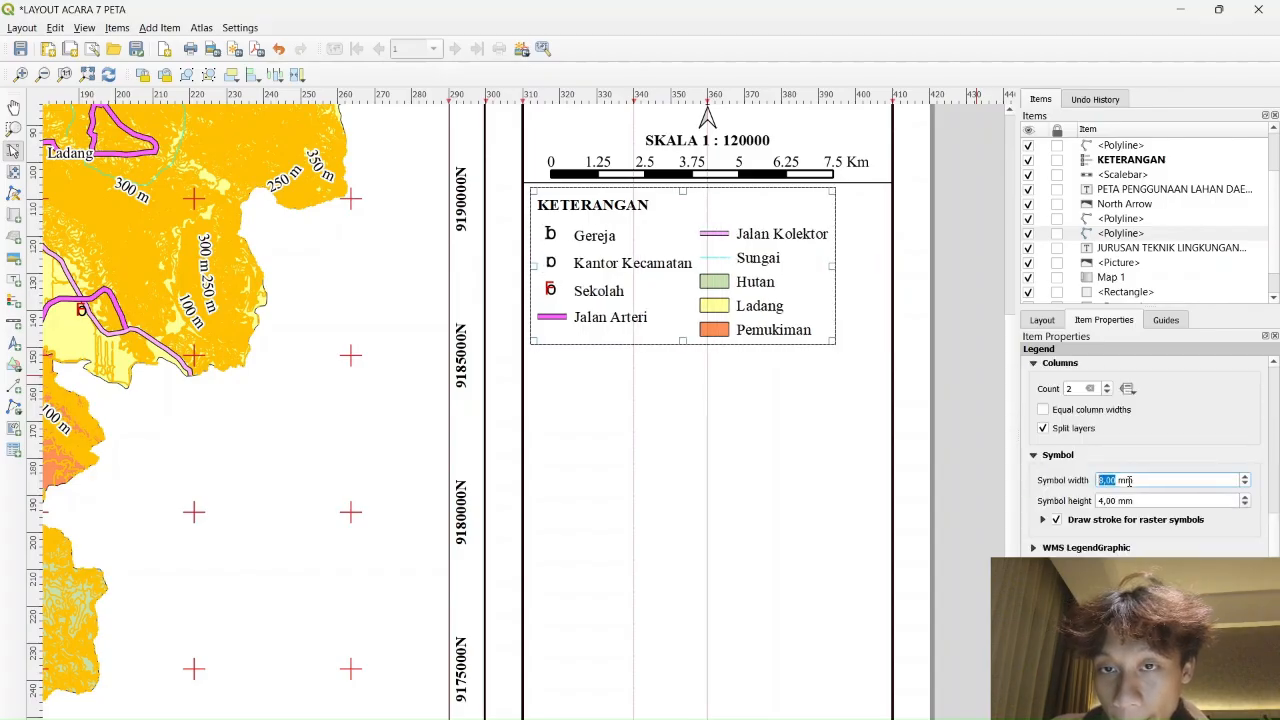
scroll(1128, 481, "up", 2)
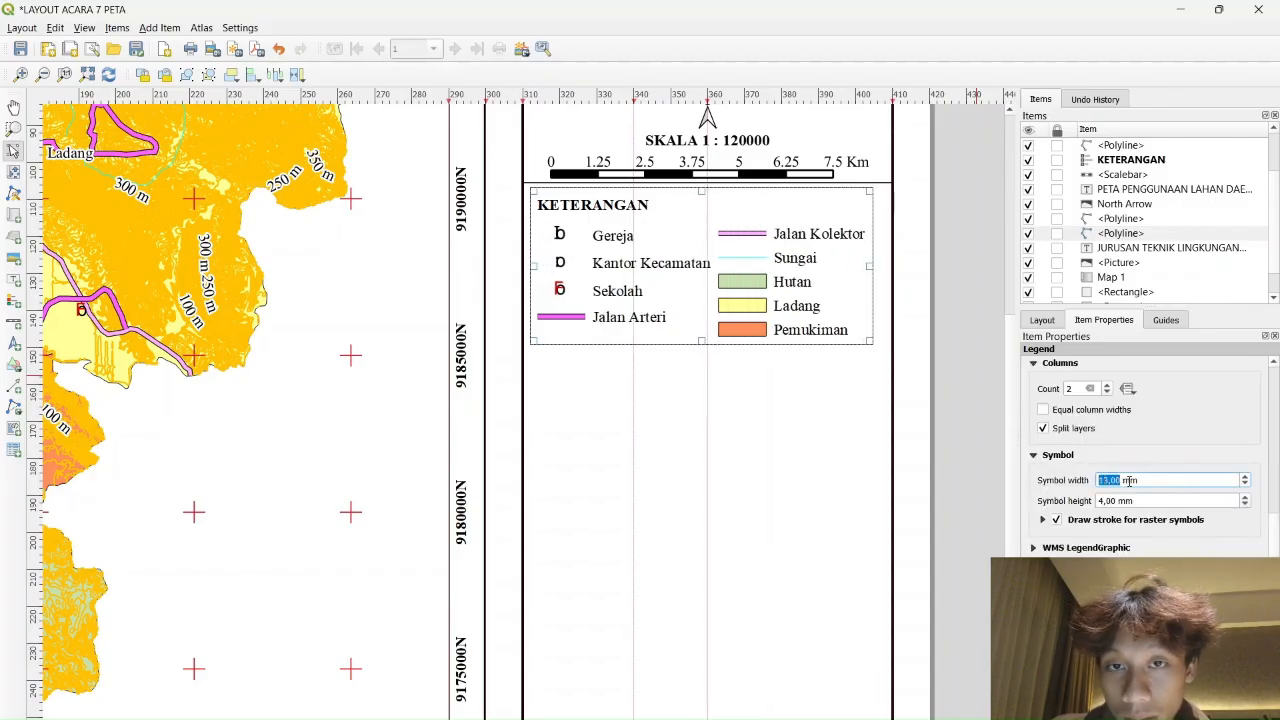
left_click(1204, 549)
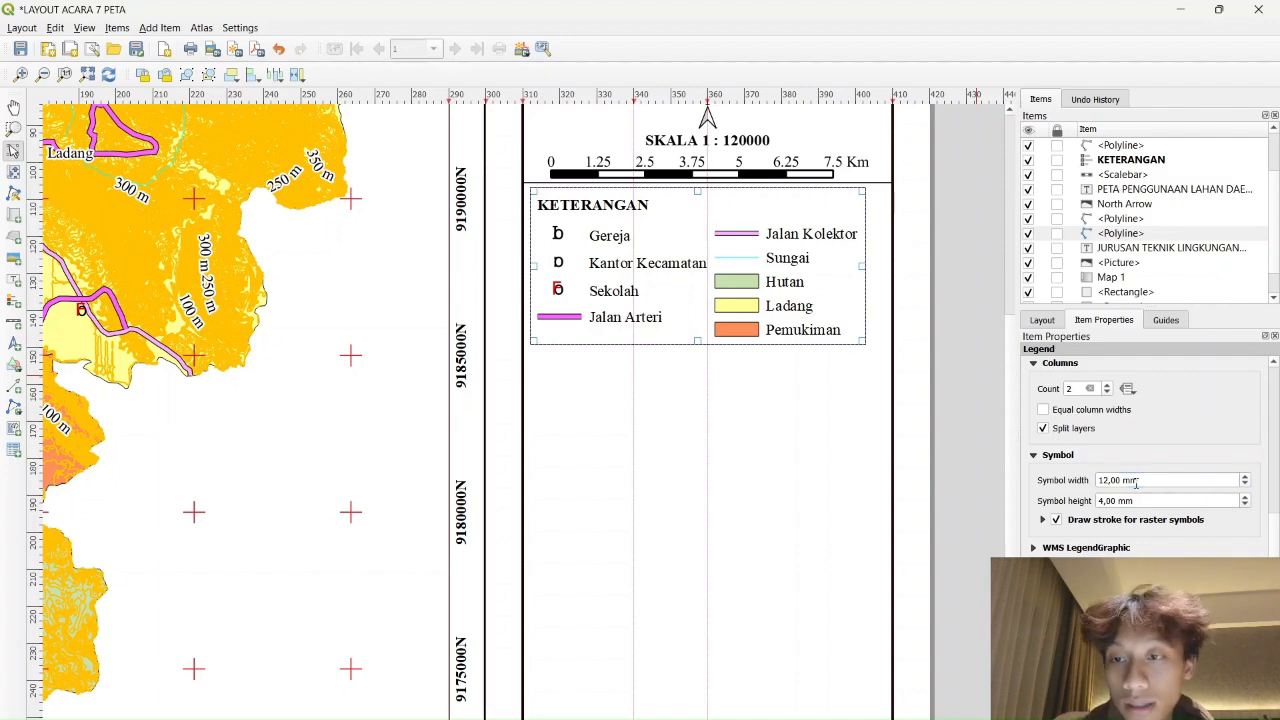
scroll(1136, 481, "down", 1)
scroll(1152, 472, "down", 1)
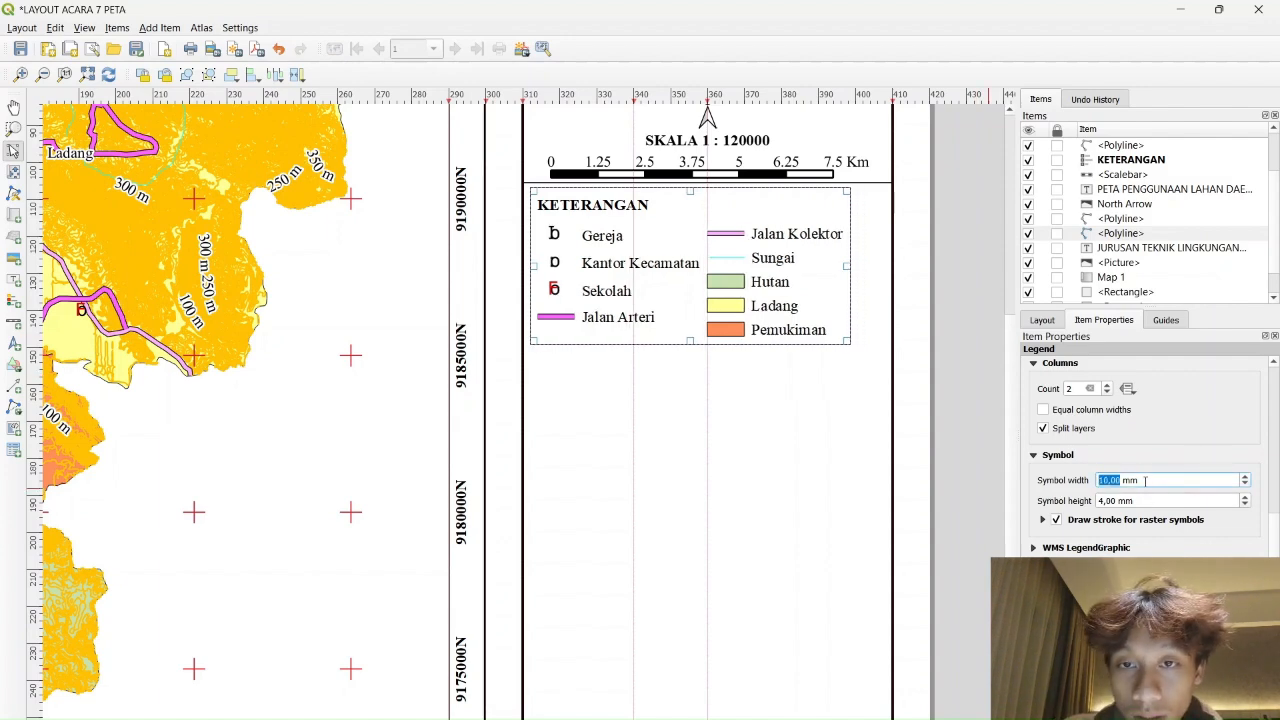
Draw a polygon shape to serve as the contour legend symbol
left_click(14, 410)
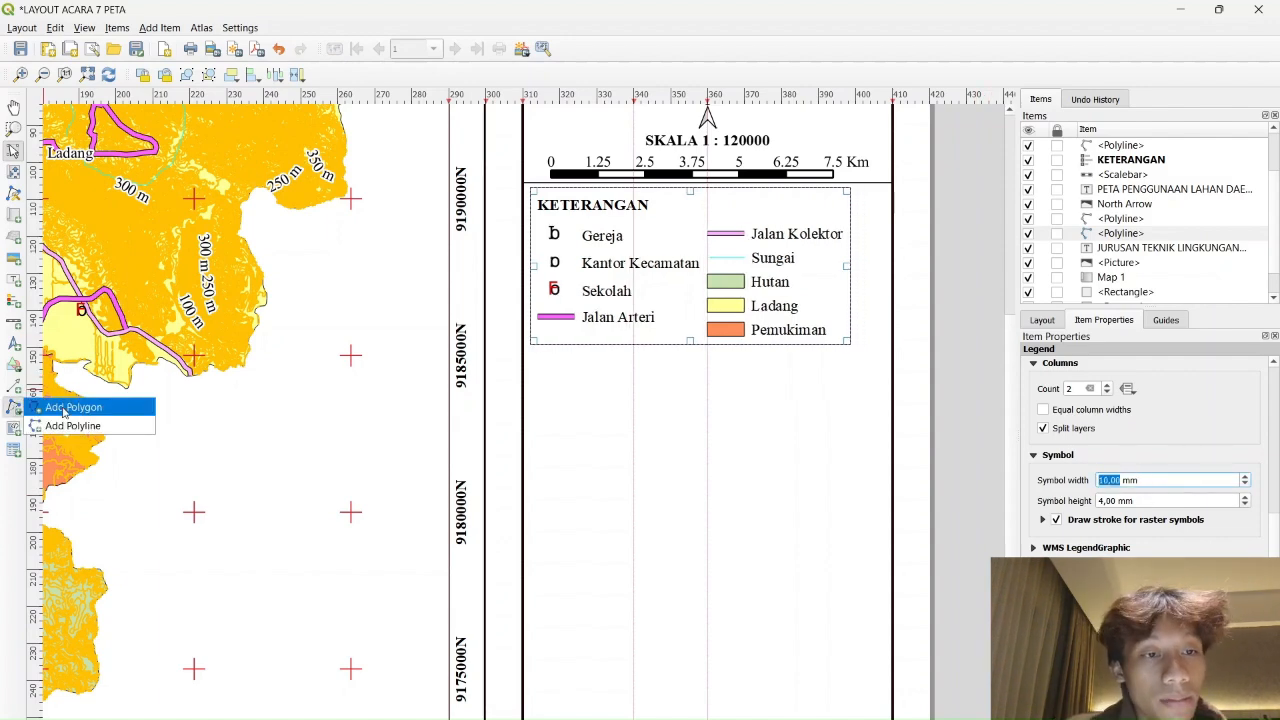
left_click(64, 408)
scroll(544, 329, "up", 3)
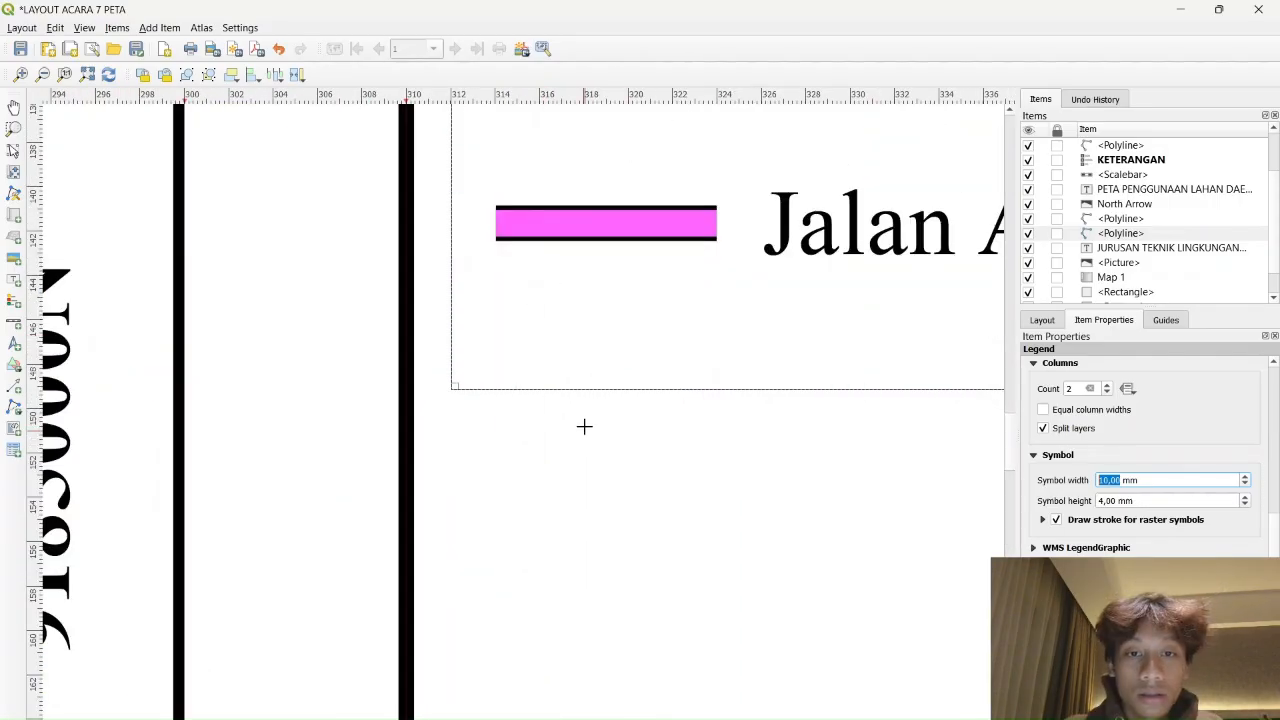
left_click(504, 326)
left_click(584, 294)
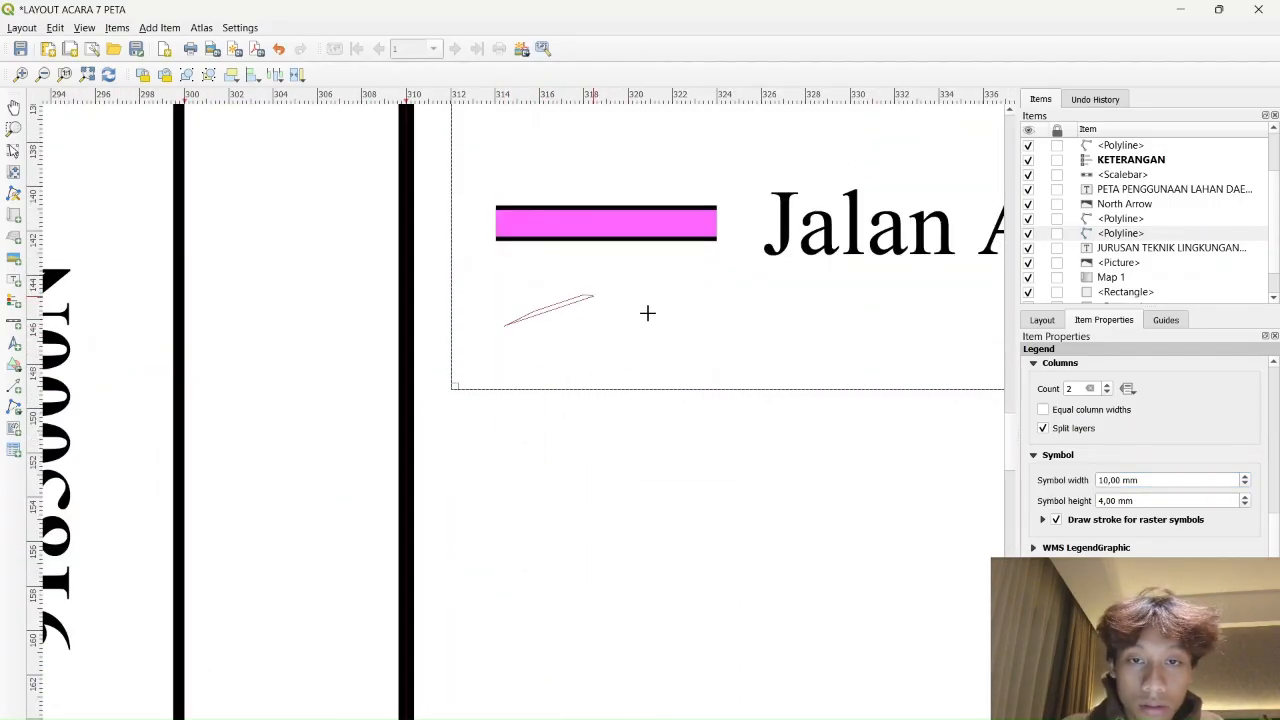
left_click(650, 314)
left_click(687, 350)
left_click(700, 400)
left_click(672, 437)
left_click(597, 438)
right_click(507, 336)
Place the polygon beneath Jalan Arteri and add a smaller copy inside it
scroll(509, 356, "down", 4)
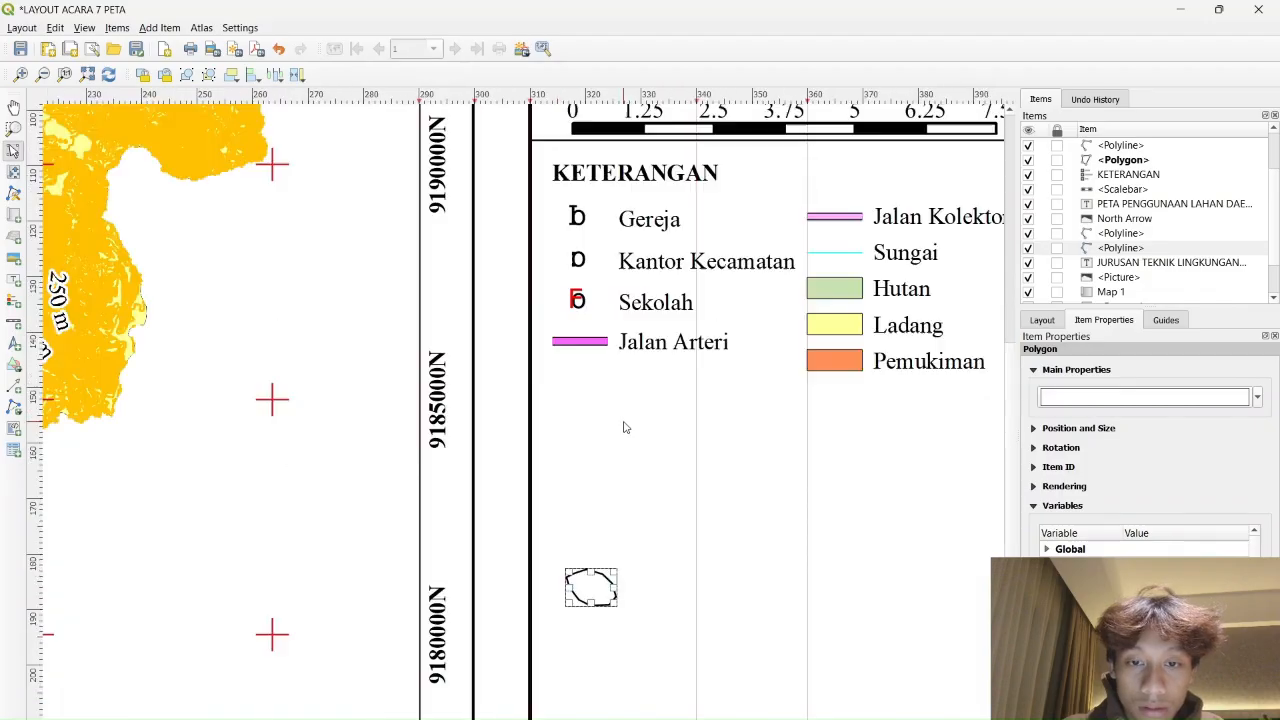
left_click_drag(604, 598, 592, 395)
scroll(592, 397, "up", 1)
key("ctrl+c")
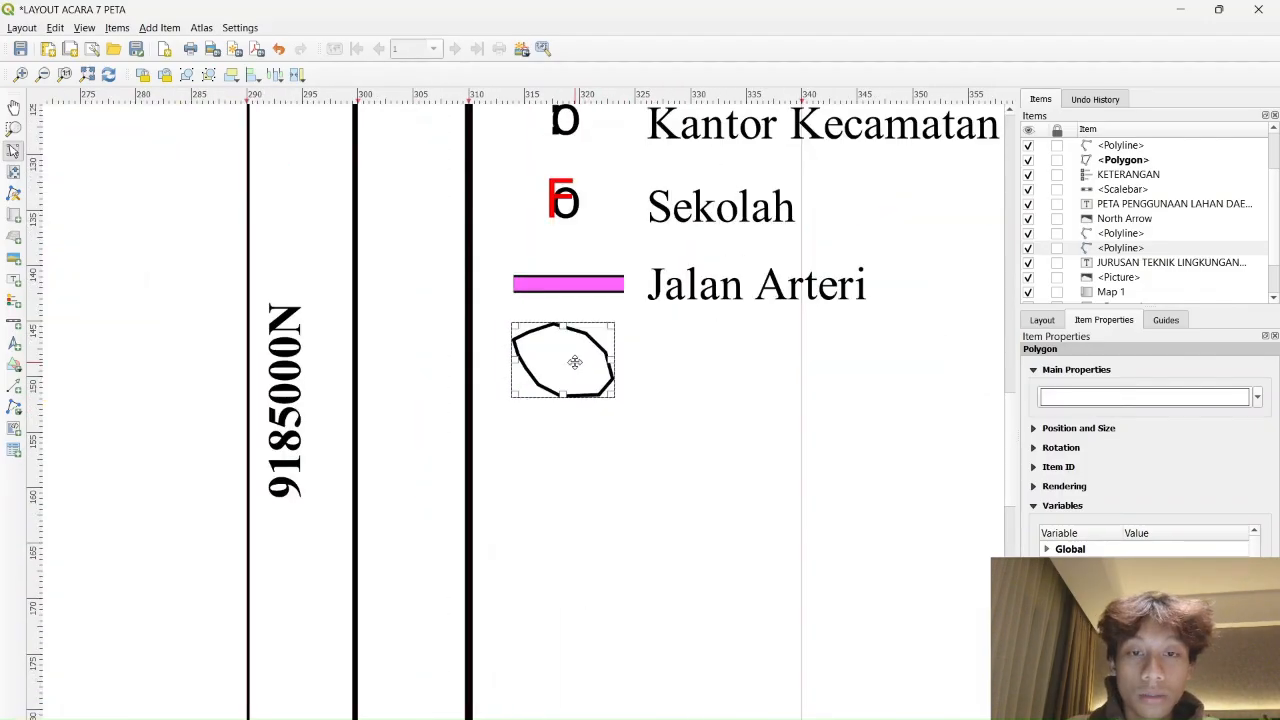
key("ctrl+v")
left_click_drag(672, 434, 618, 400)
left_click_drag(606, 387, 567, 359)
Make the inner contour polygon's outline orange
left_click(594, 343)
left_click(580, 358)
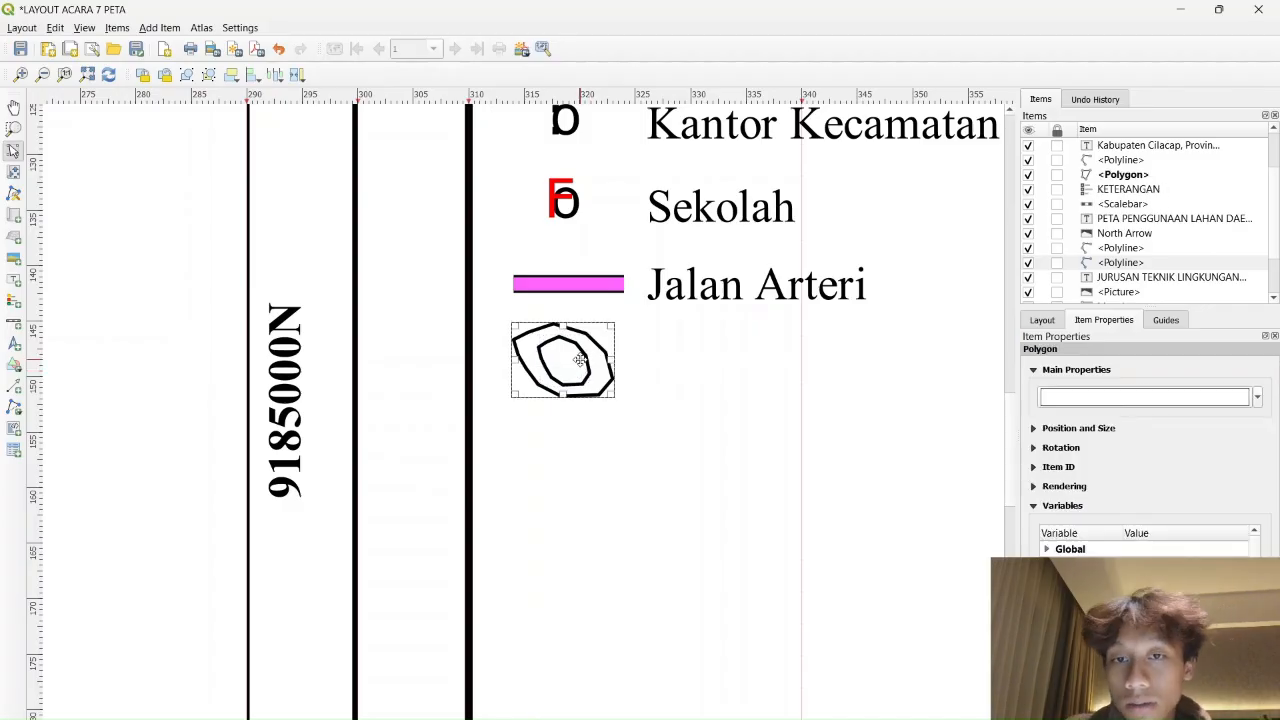
left_click(1150, 395)
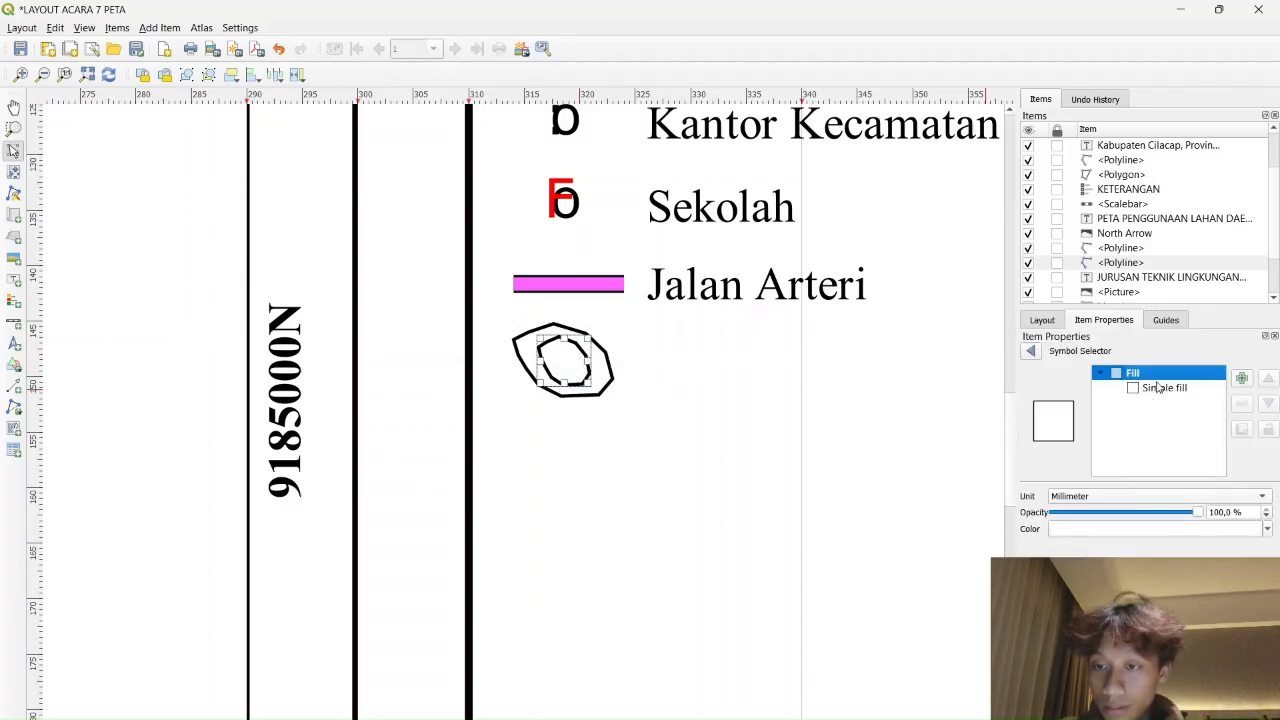
left_click(1160, 388)
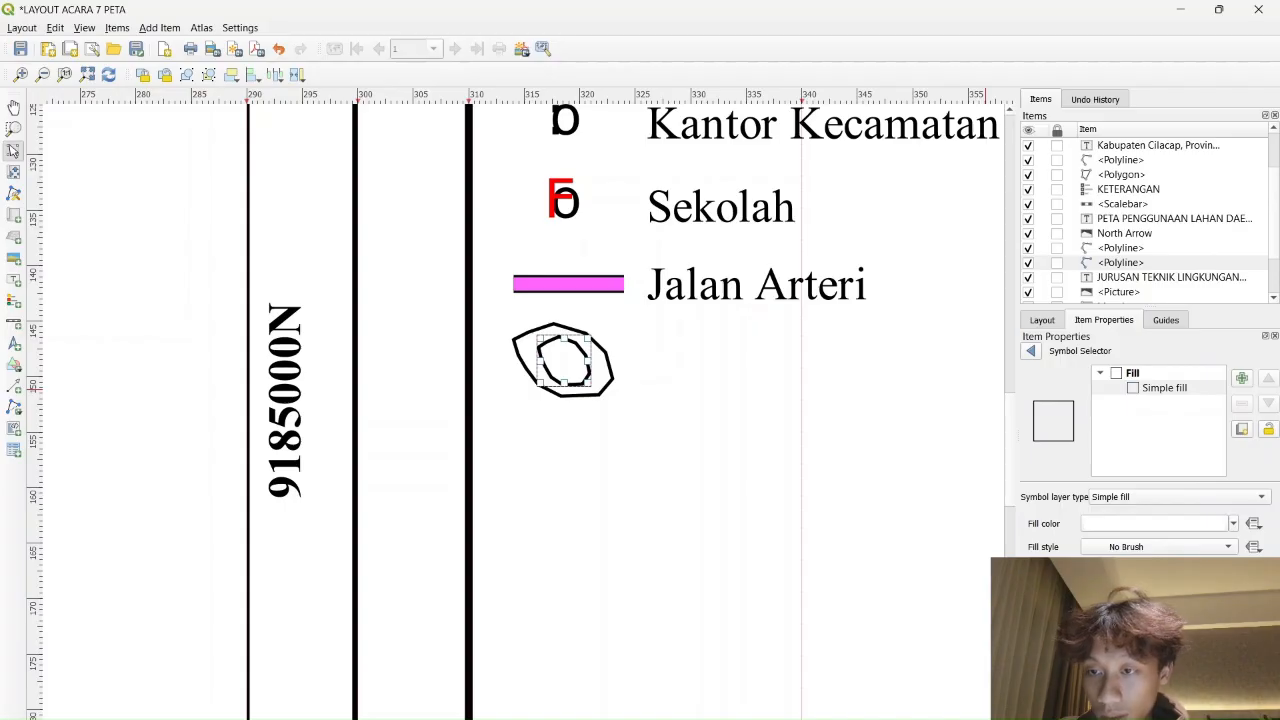
left_click(1233, 571)
left_click(1100, 634)
left_click(606, 382)
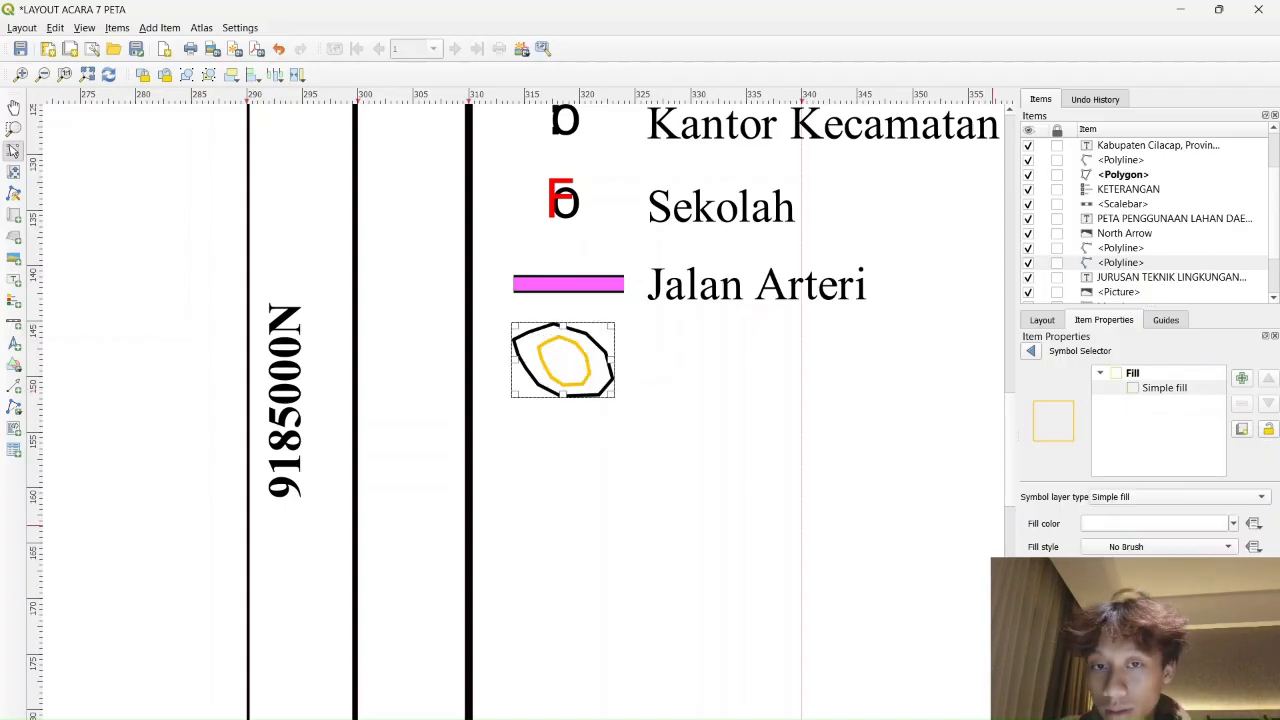
left_click(1233, 571)
left_click(1100, 634)
Make the outer contour polygon's outline orange
left_click(585, 396)
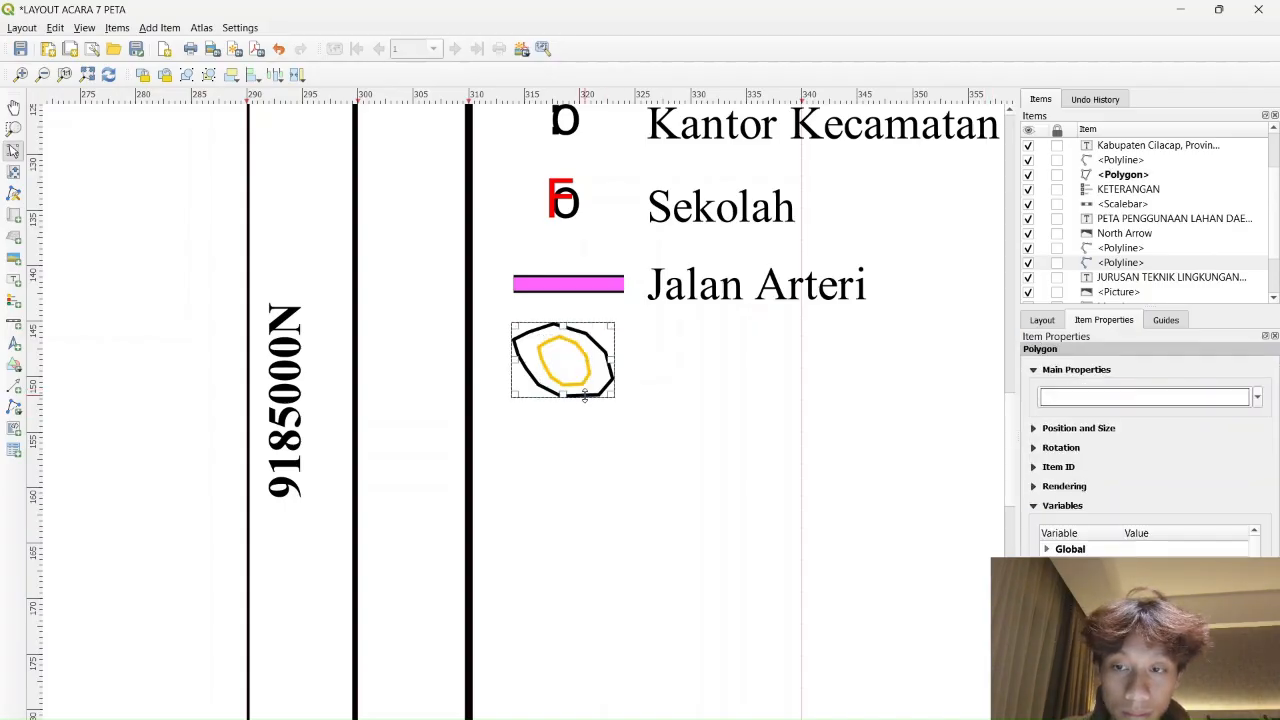
left_click(1128, 392)
left_click(1164, 387)
left_click(1233, 523)
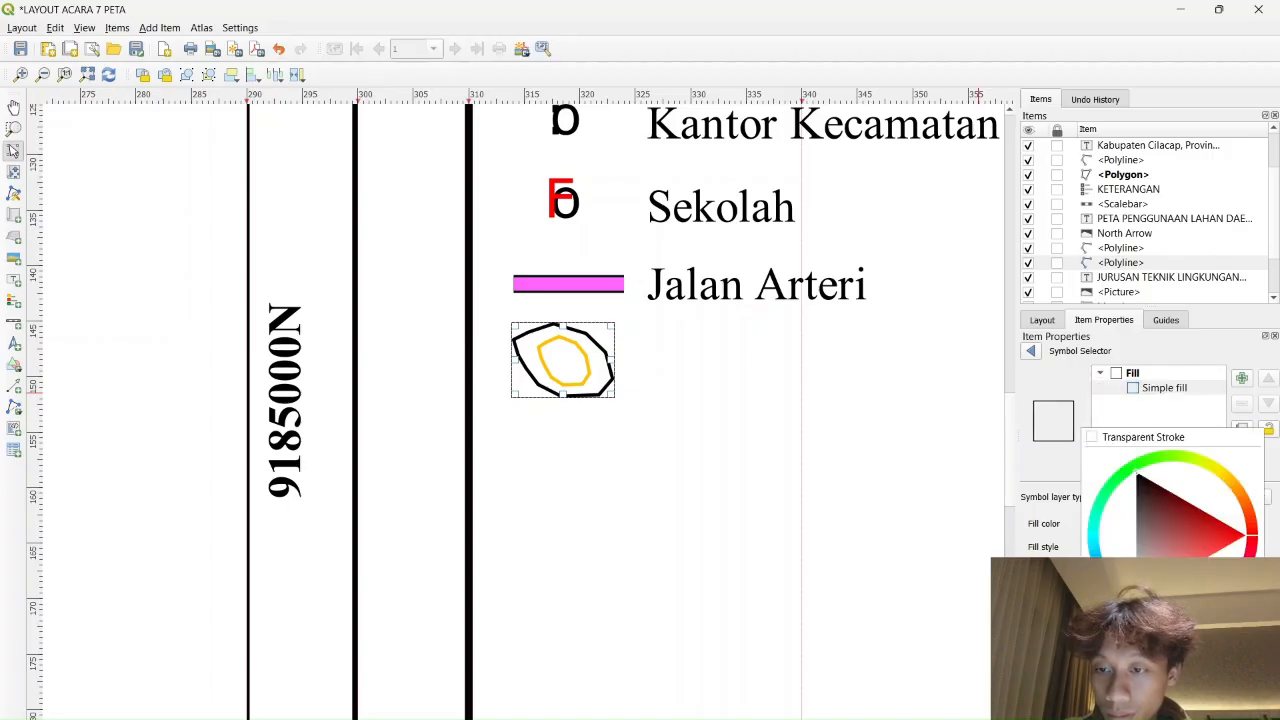
left_click(1100, 634)
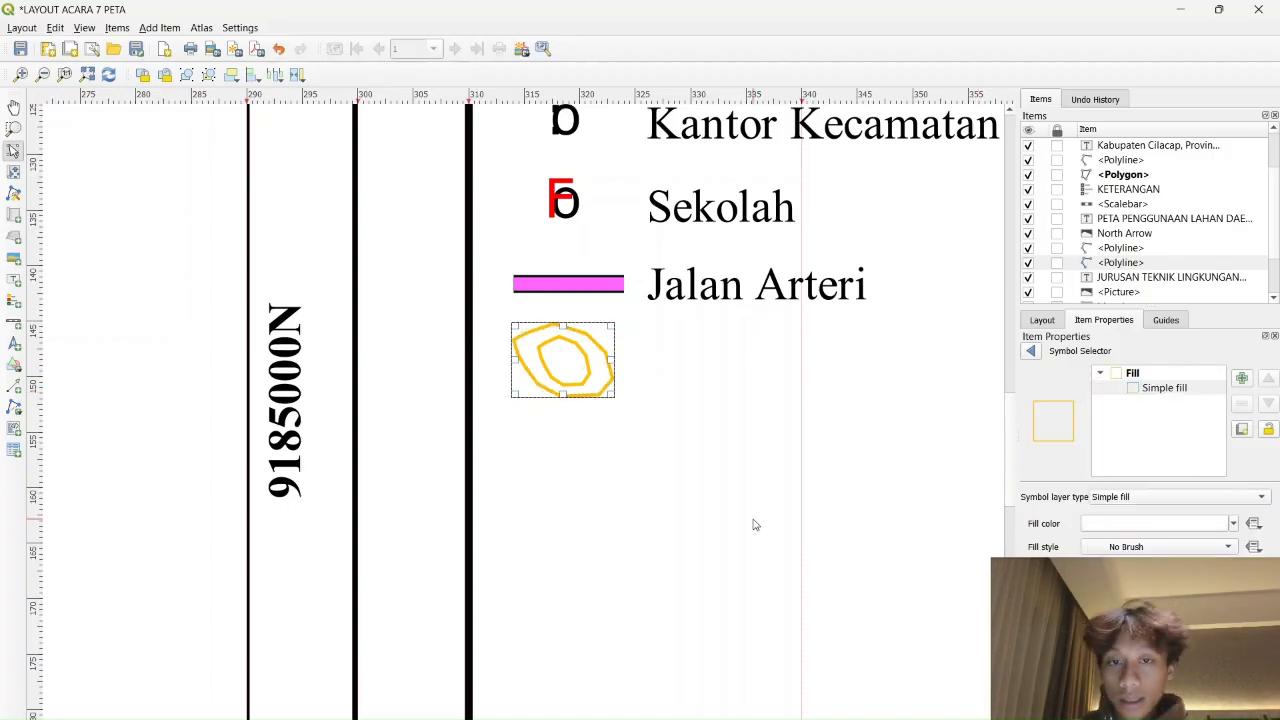
scroll(533, 401, "down", 2)
scroll(625, 345, "up", 1)
left_click(681, 165)
Duplicate the Kabupaten Cilacap label under Jalan Arteri and change its text to '100 m'
left_click(688, 148)
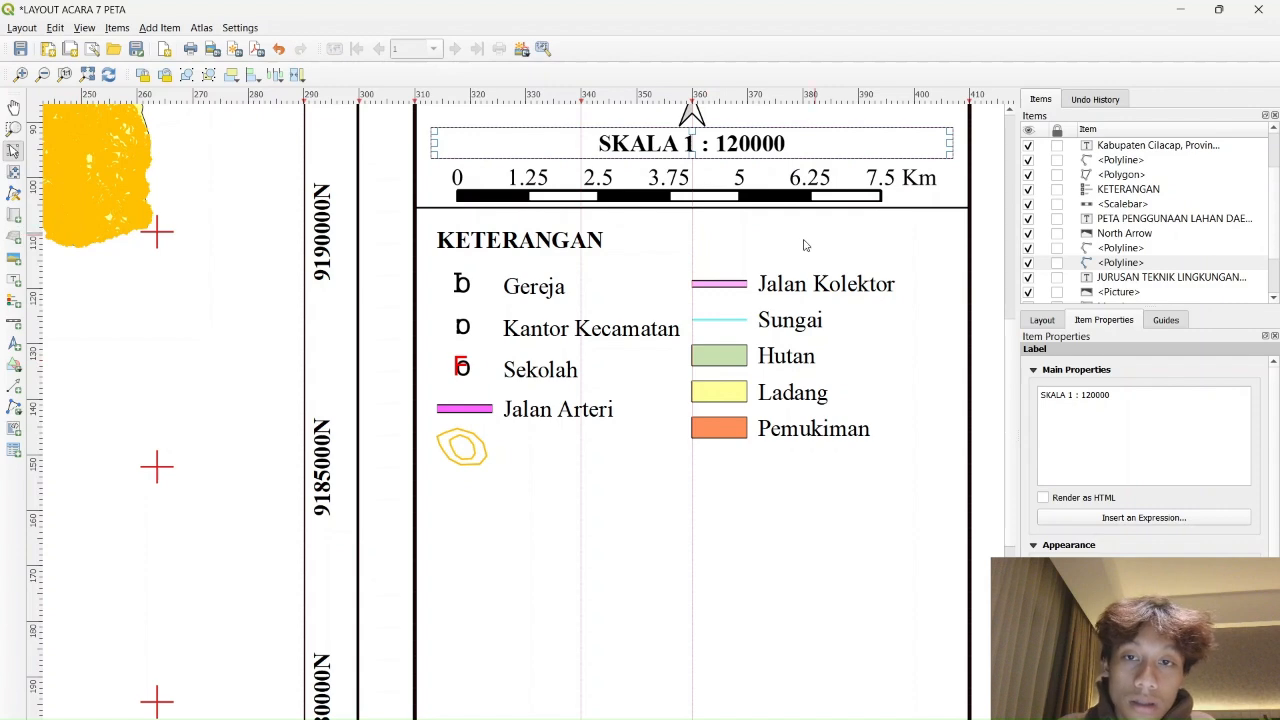
scroll(806, 240, "up", 1)
scroll(765, 290, "down", 2)
left_click(759, 225)
key("ctrl+c")
key("ctrl+v")
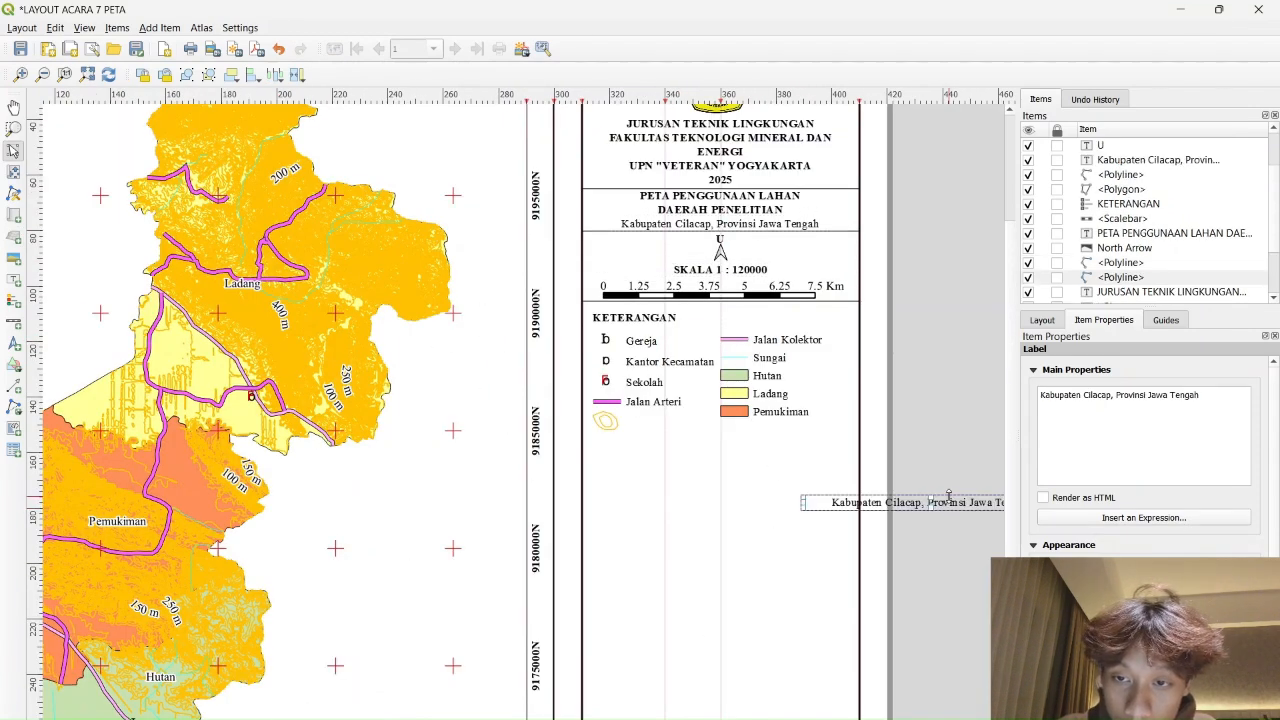
left_click_drag(948, 497, 655, 452)
scroll(655, 452, "up", 2)
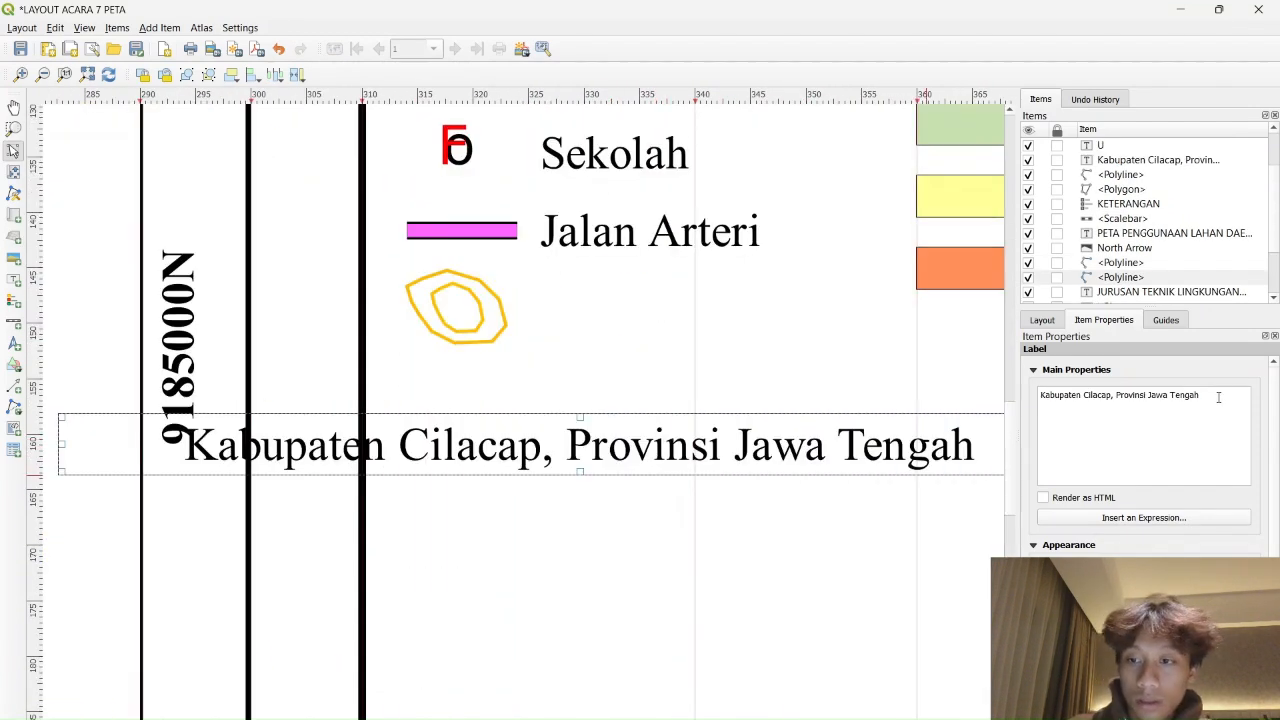
left_click(1070, 391)
key("ctrl+a")
type("100 m")
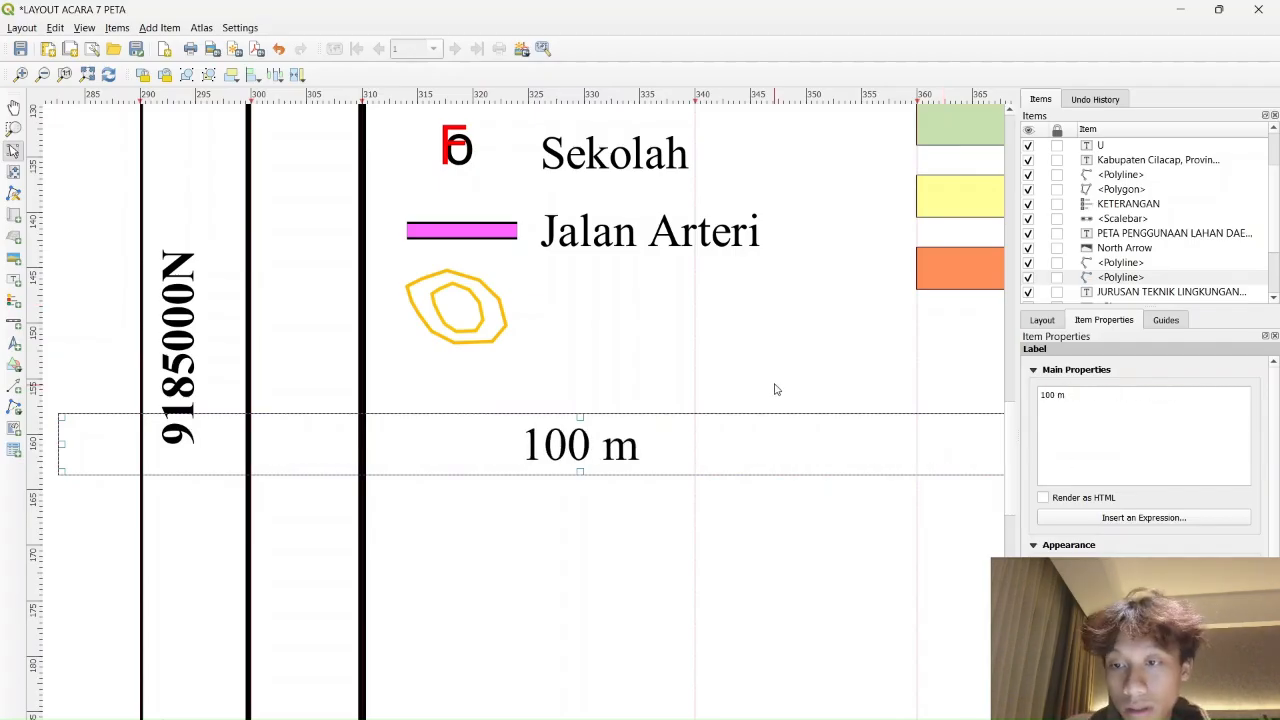
left_click(798, 440)
Narrow the 100 m label box and move it toward the contour symbol
scroll(798, 444, "down", 2)
left_click(943, 441)
left_click_drag(718, 449, 730, 449)
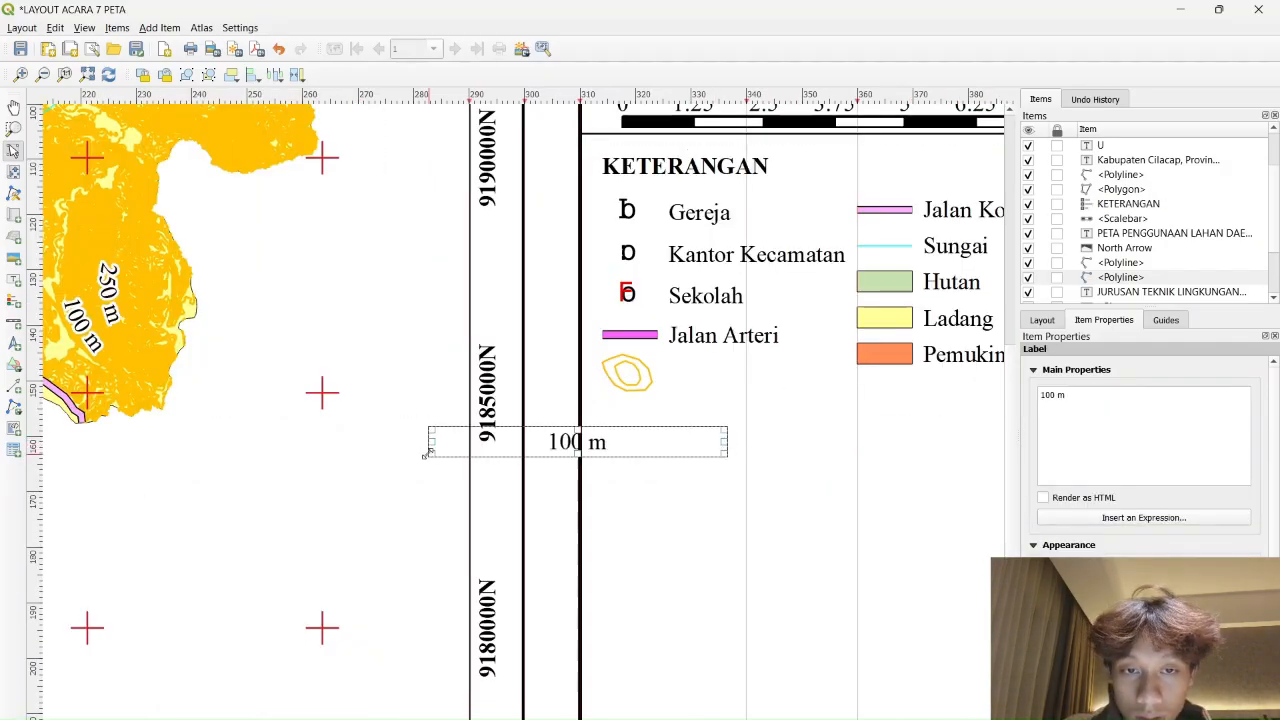
left_click_drag(430, 449, 646, 442)
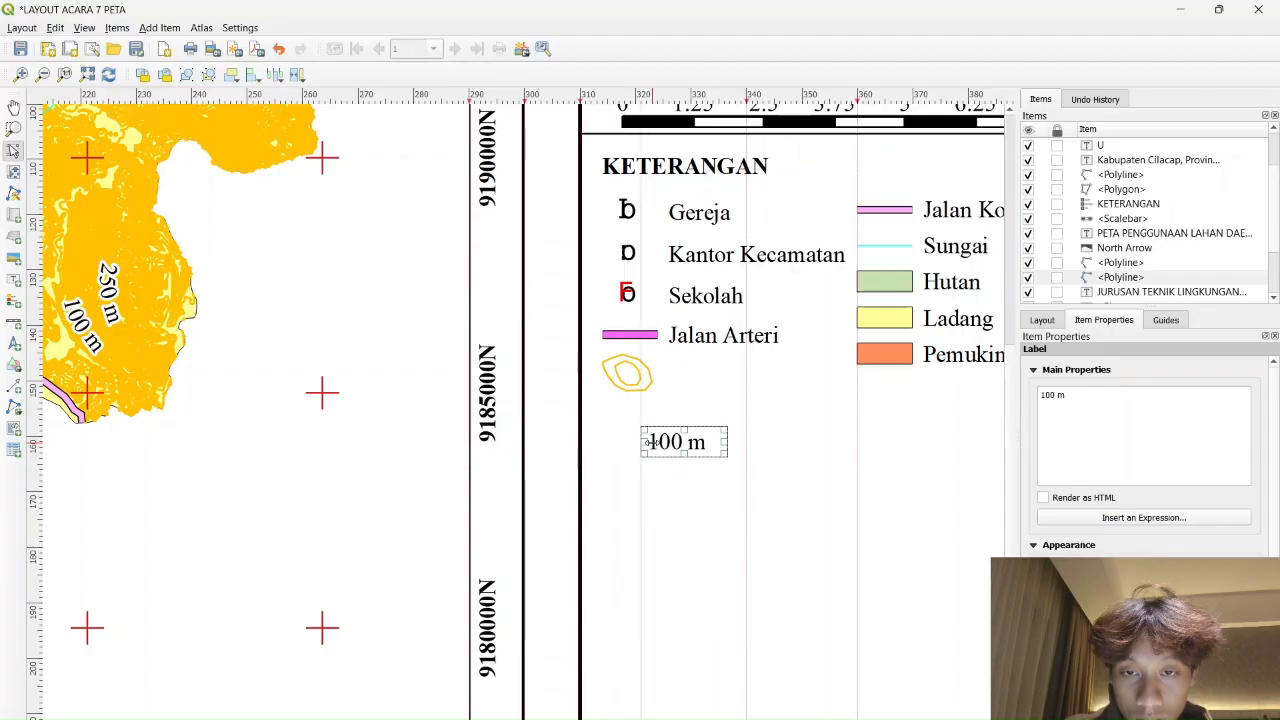
scroll(732, 467, "up", 2)
left_click_drag(663, 374, 827, 403)
scroll(855, 383, "down", 2)
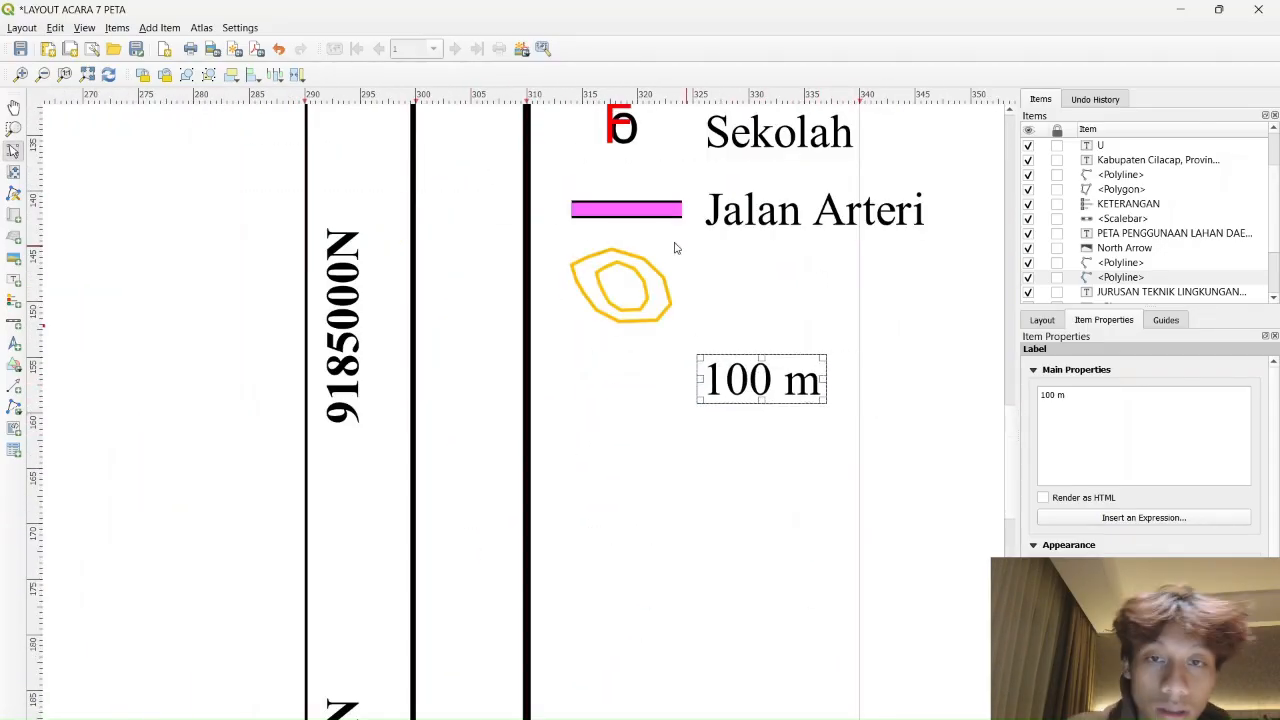
Draw a small rectangle below the 100 m label
left_click(15, 366)
left_click(70, 363)
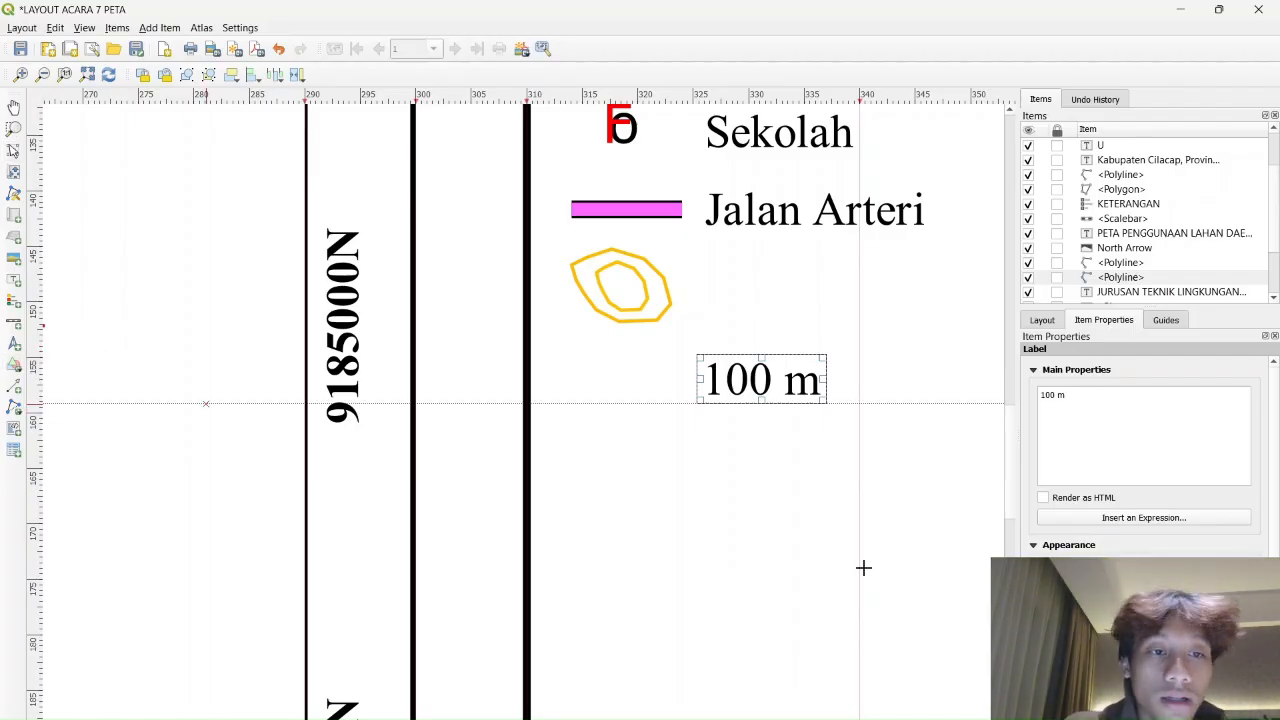
left_click_drag(611, 459, 697, 500)
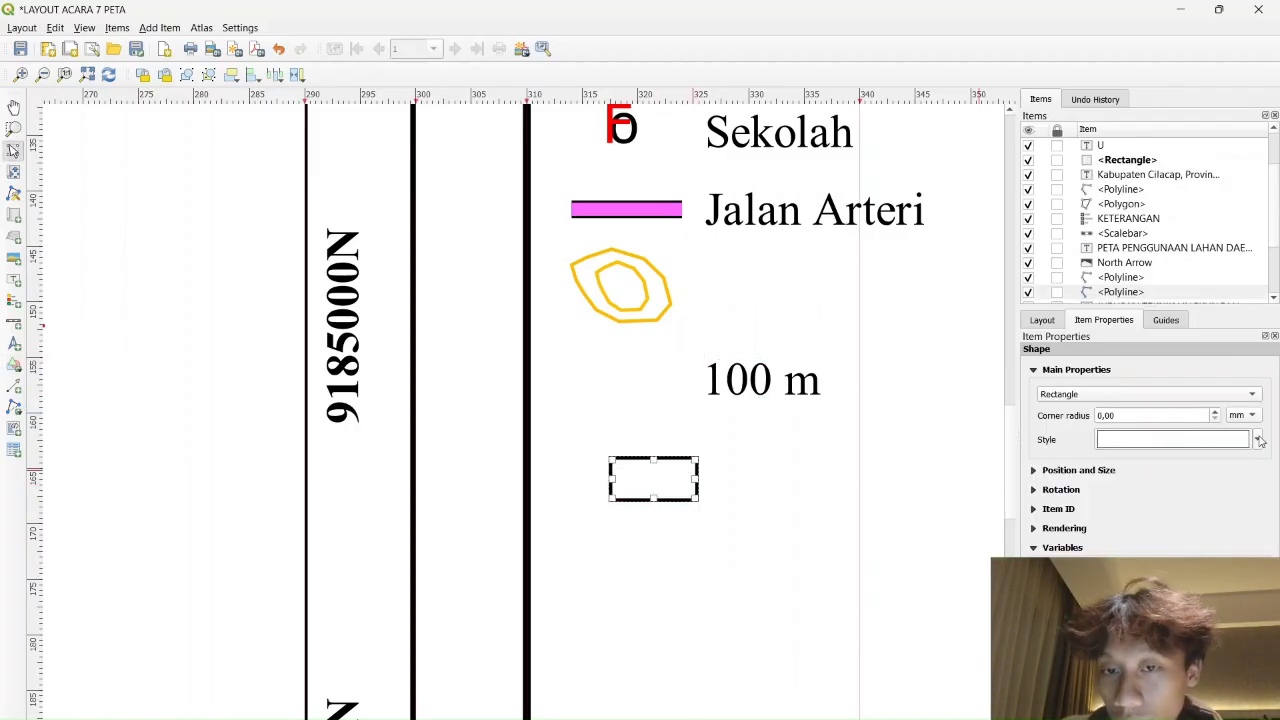
Give the rectangle No Brush fill and an invisible white outline
left_click(1259, 441)
left_click(1143, 435)
left_click(1167, 388)
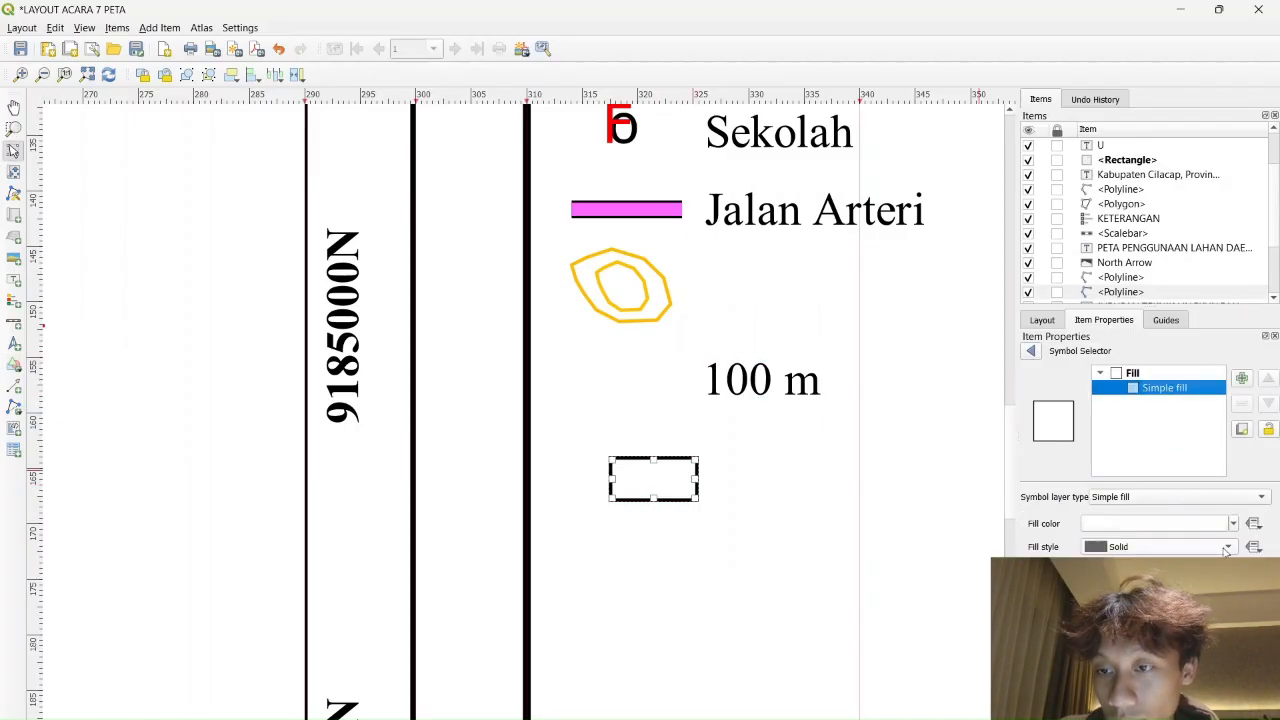
left_click(1160, 547)
left_click(1150, 561)
left_click(1236, 571)
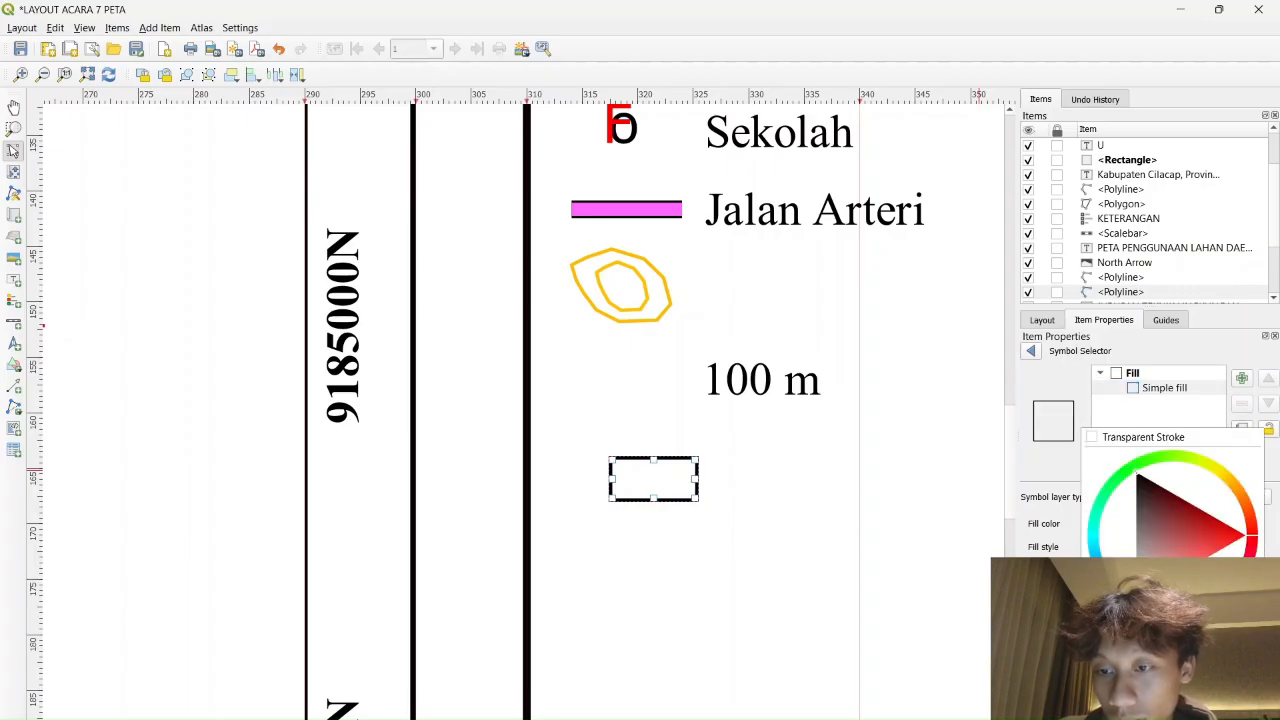
left_click(1154, 652)
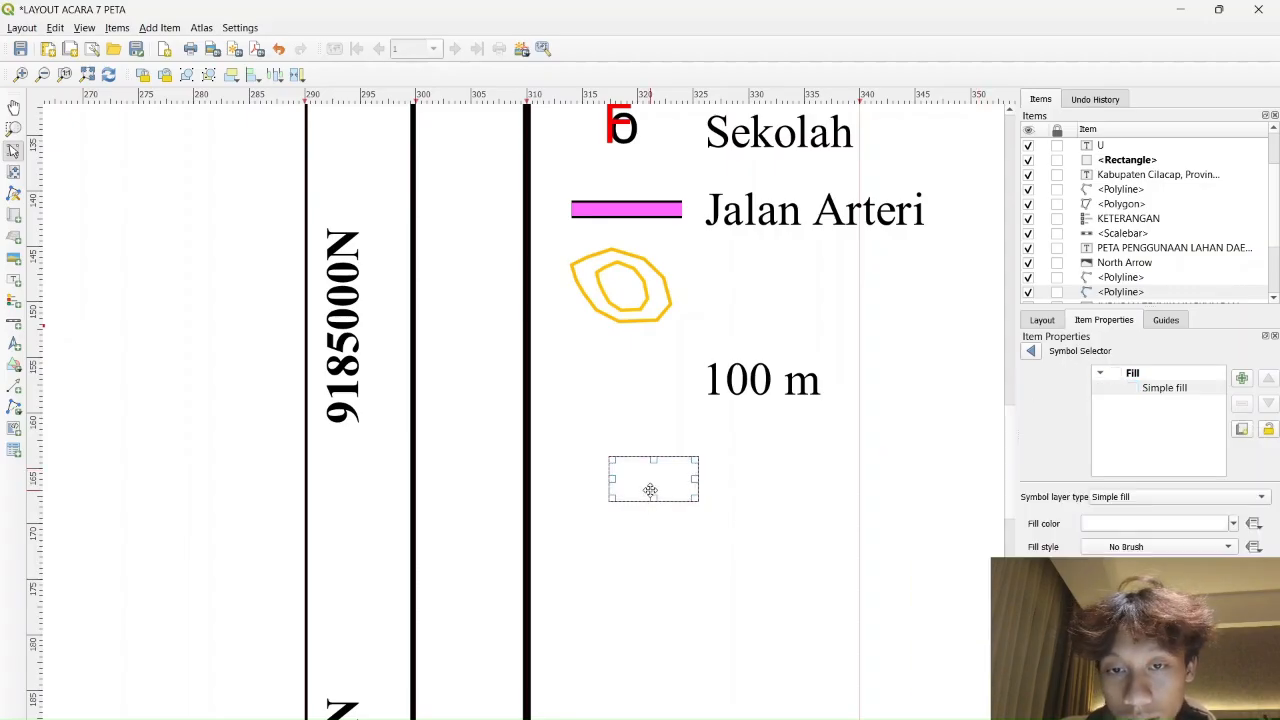
Move the rectangle over the contour symbol and order it beneath the 100 m label
left_click_drag(650, 489, 617, 265)
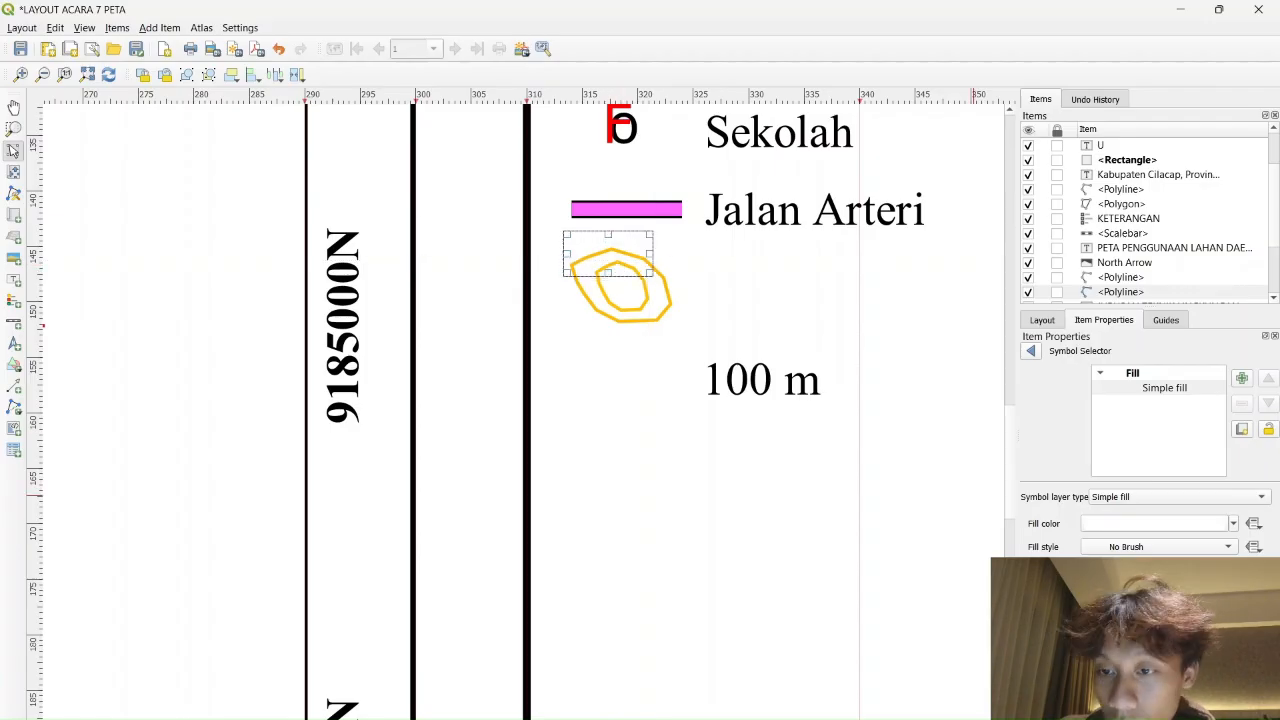
left_click_drag(786, 389, 727, 452)
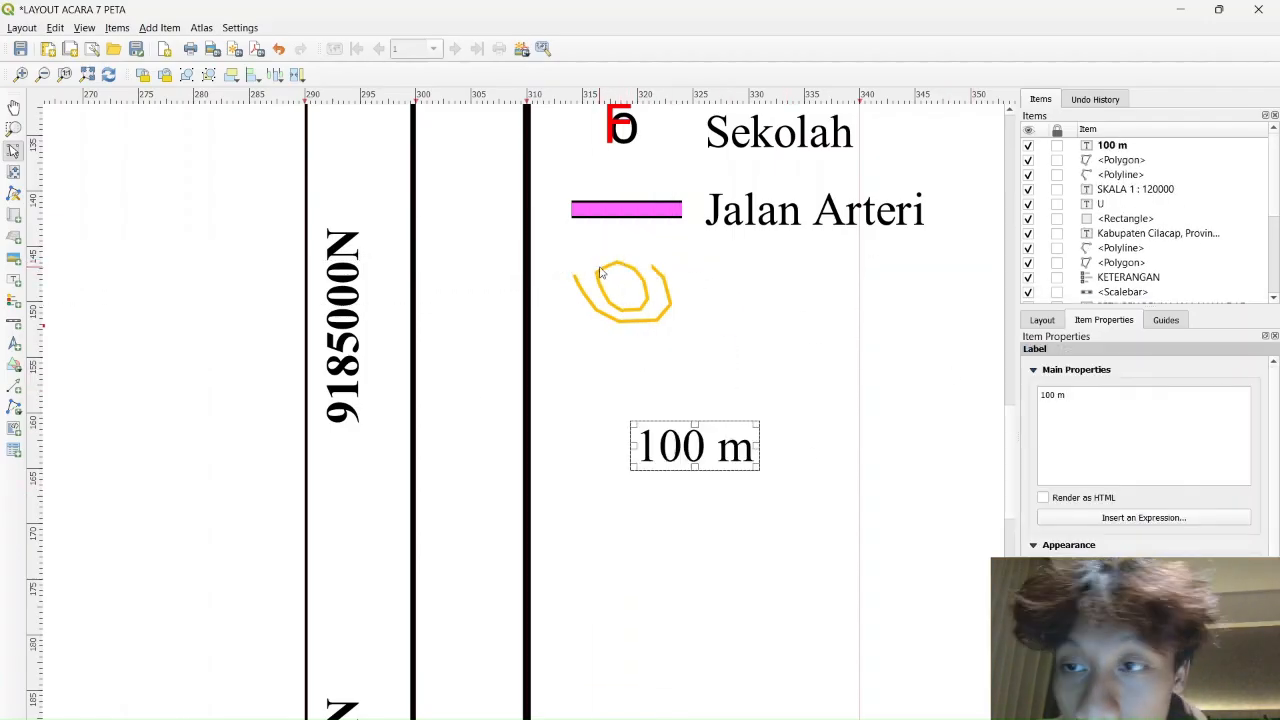
left_click(1119, 219)
left_click(1102, 205)
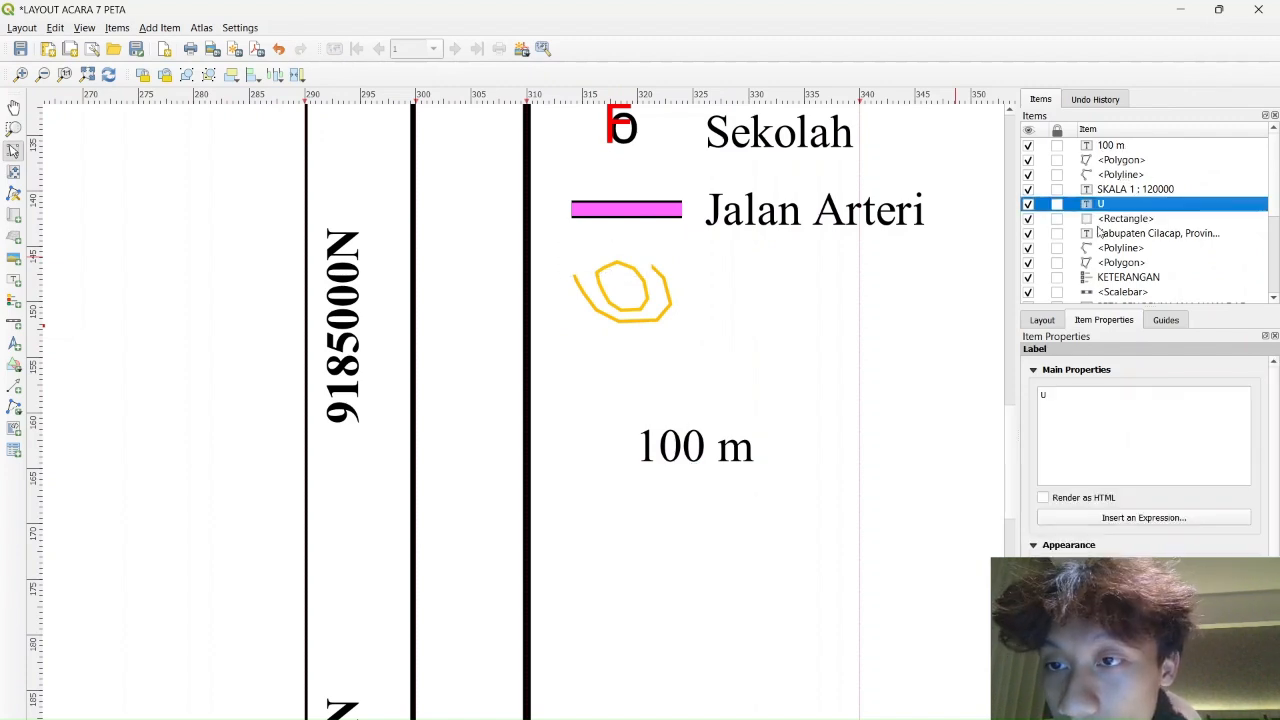
left_click_drag(1116, 220, 1124, 153)
Place the 100 m label on the contour symbol over the masking rectangle
left_click(677, 311)
left_click(735, 463)
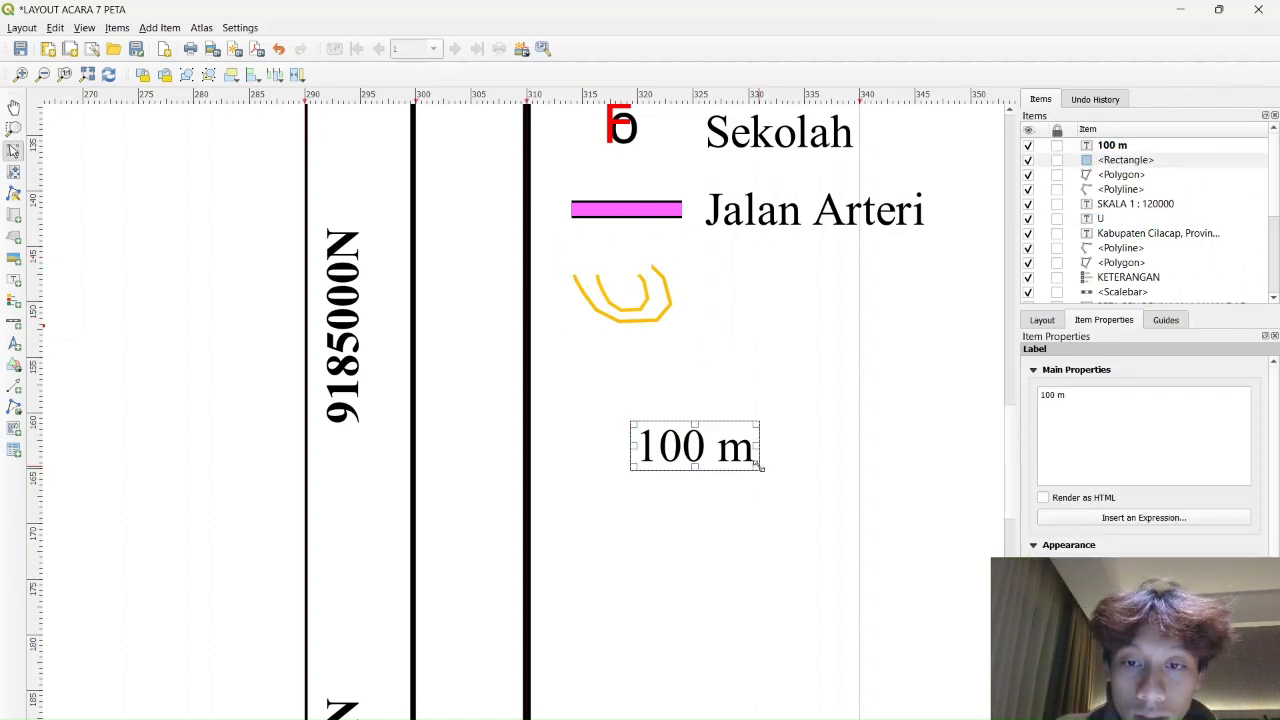
left_click_drag(735, 463, 652, 272)
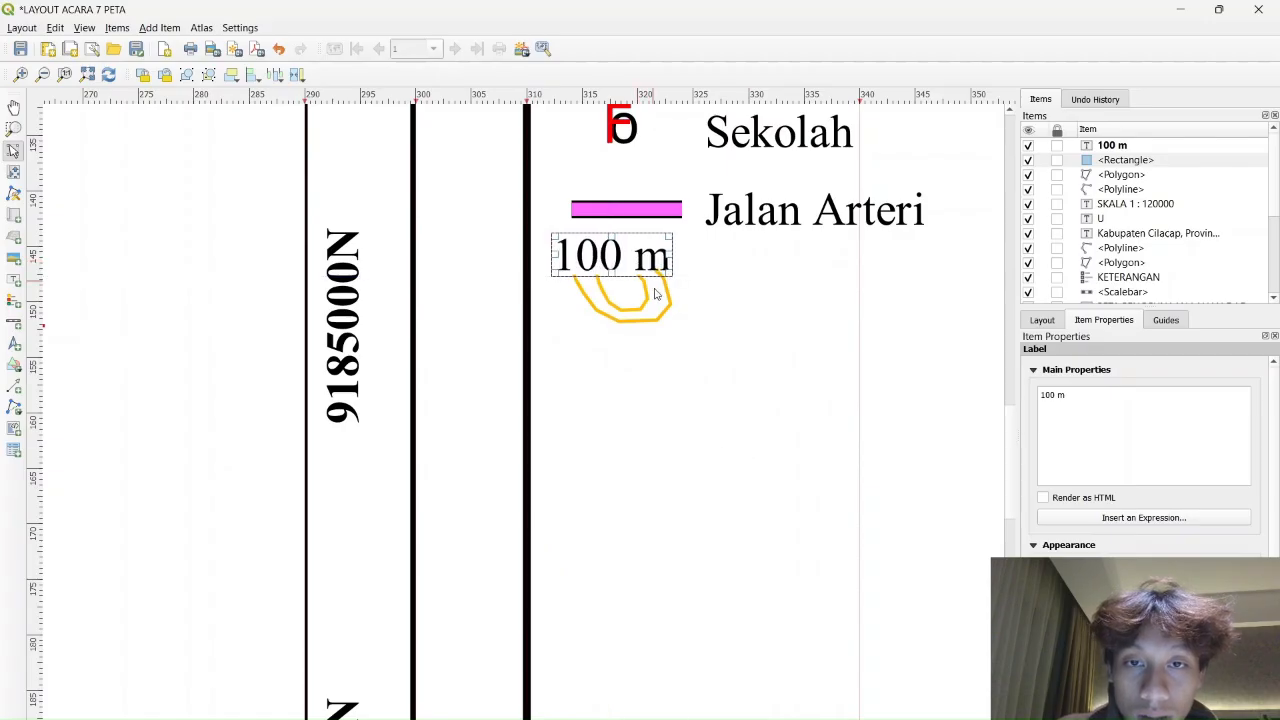
left_click(714, 424)
scroll(718, 430, "down", 2)
left_click_drag(752, 416, 722, 452)
scroll(720, 454, "up", 1)
left_click_drag(767, 343, 715, 442)
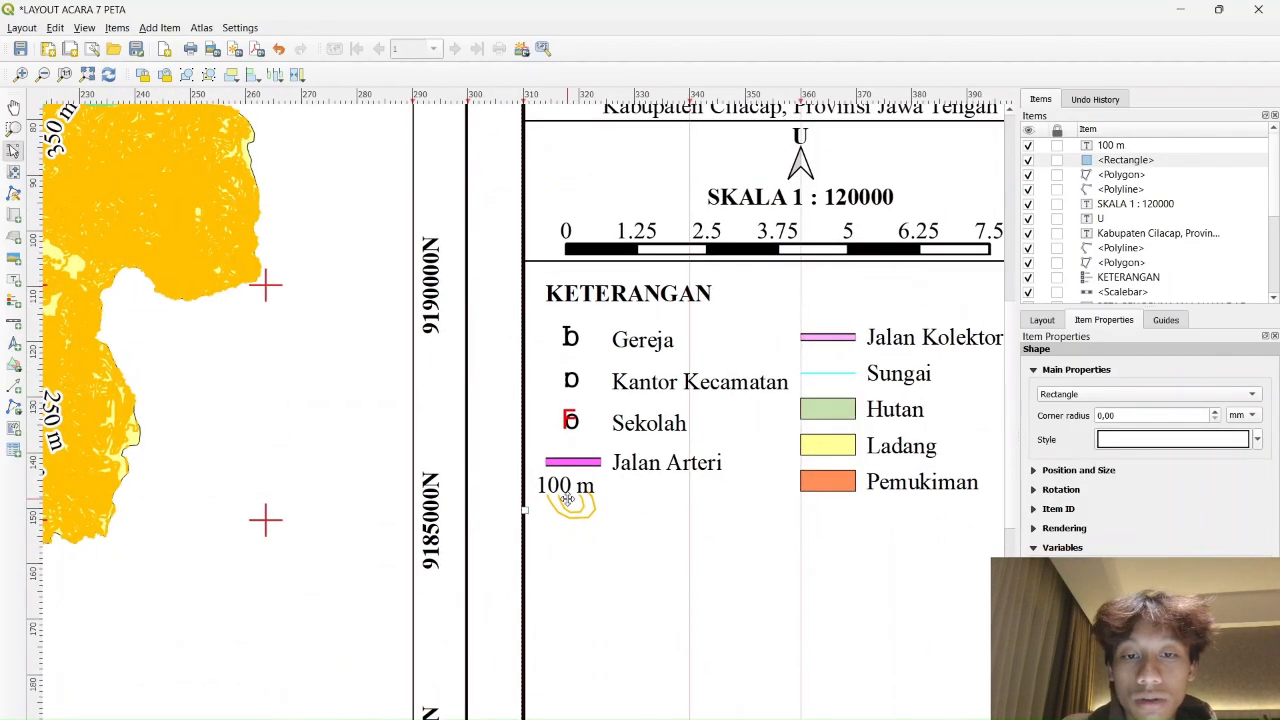
Duplicate the 100 m label as a 'Kontur' label beside the contour symbol
left_click(567, 498)
key("ctrl+c")
key("ctrl+v")
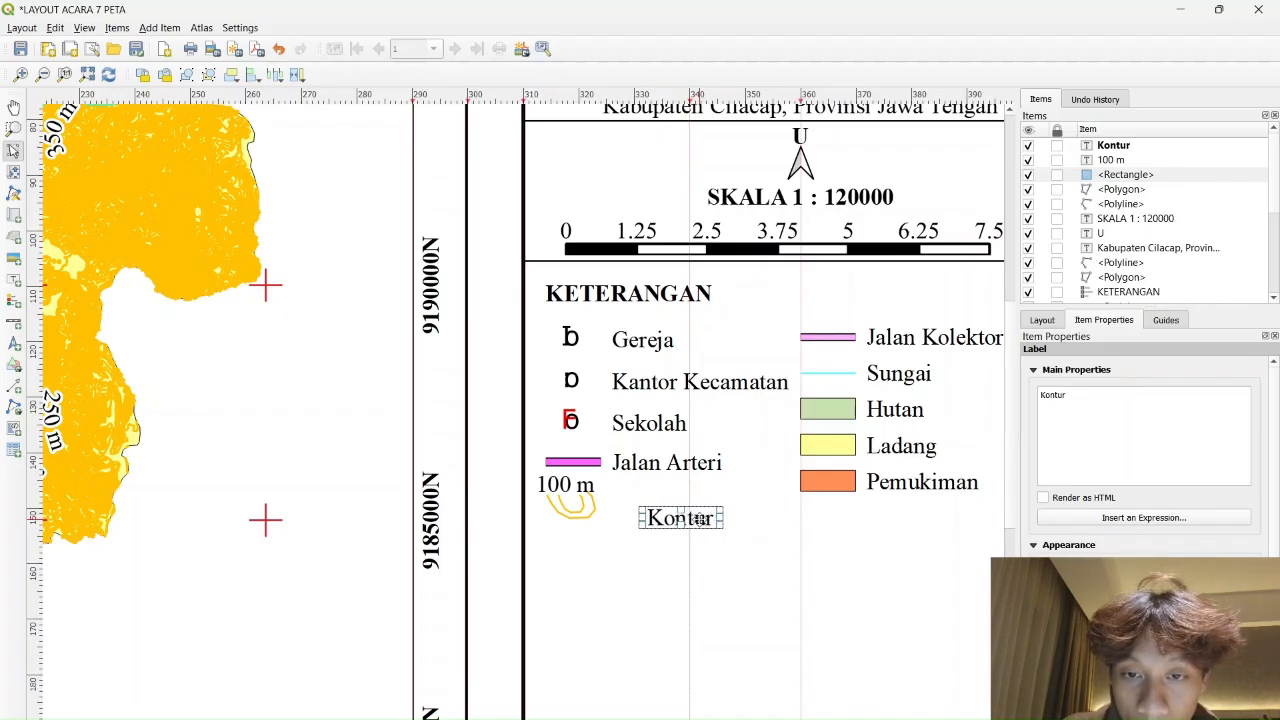
left_click(573, 533)
left_click(625, 505)
left_click_drag(601, 568, 554, 492)
key("ctrl+z")
left_click(658, 525)
left_click_drag(684, 522, 660, 500)
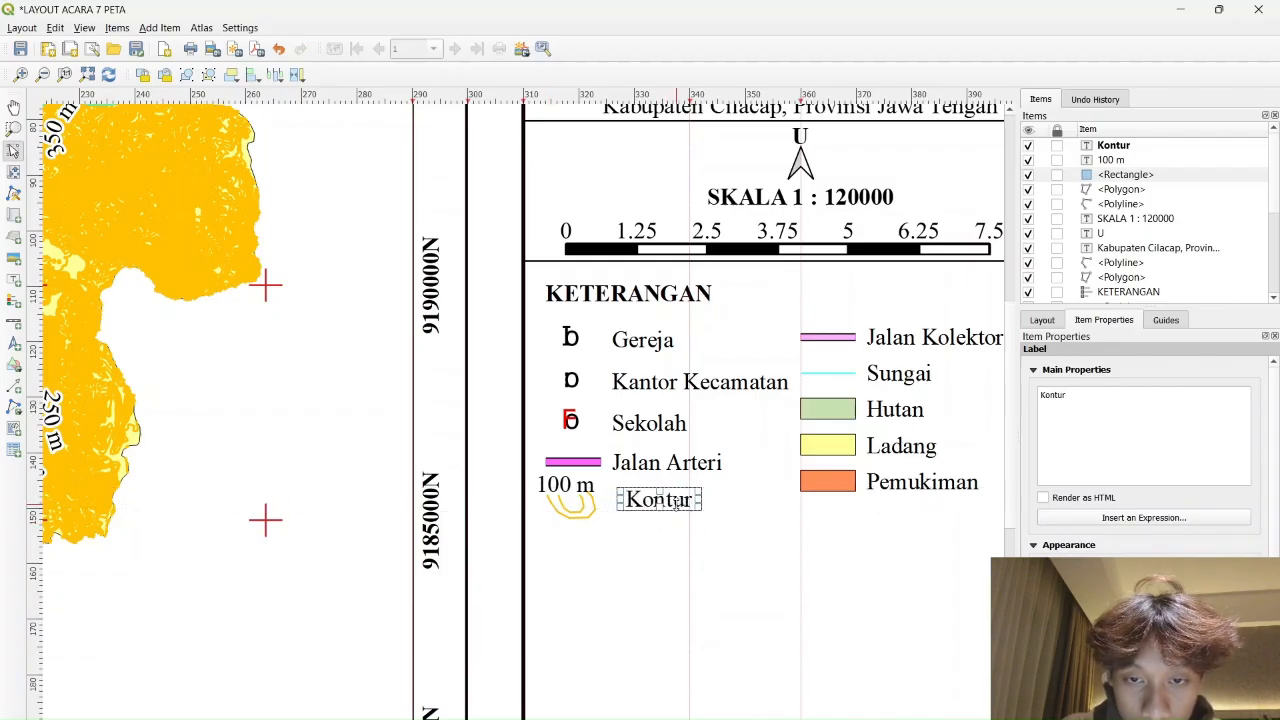
Move the stray horizontal line below the legend to close off its bottom
scroll(915, 567, "down", 1)
left_click_drag(871, 554, 616, 400)
left_click(910, 453)
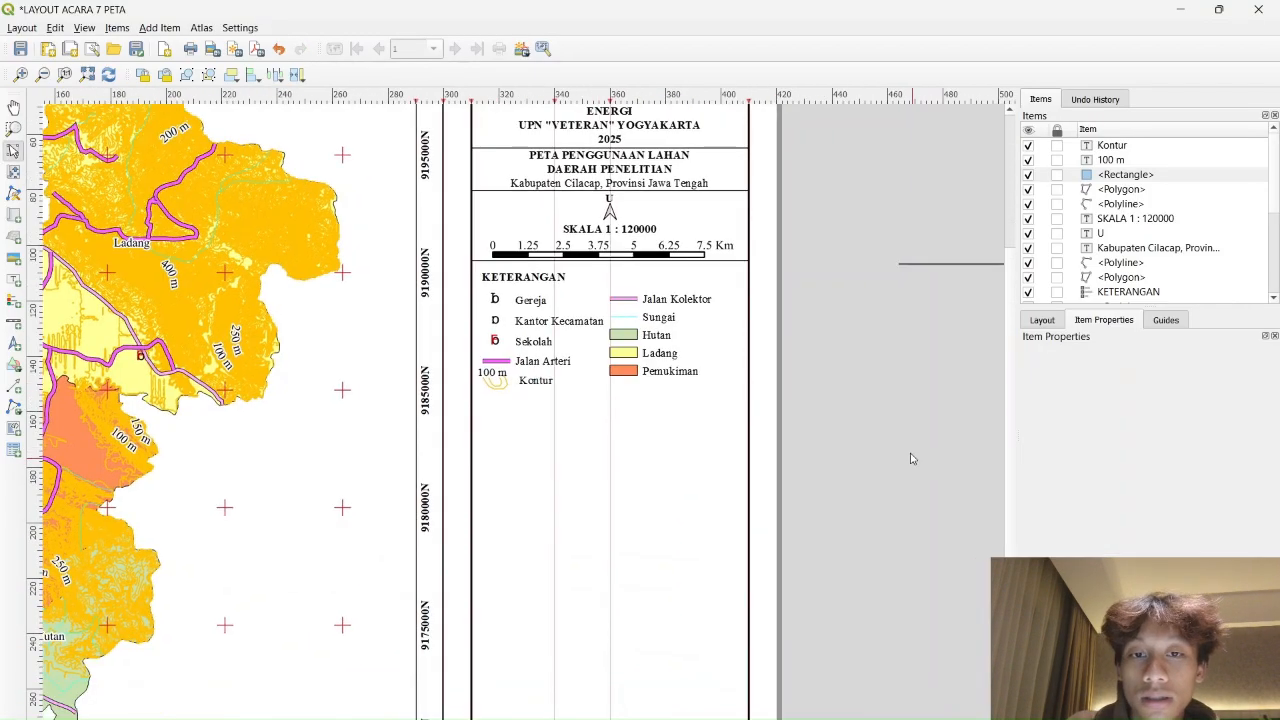
left_click(967, 267)
left_click_drag(942, 296, 492, 425)
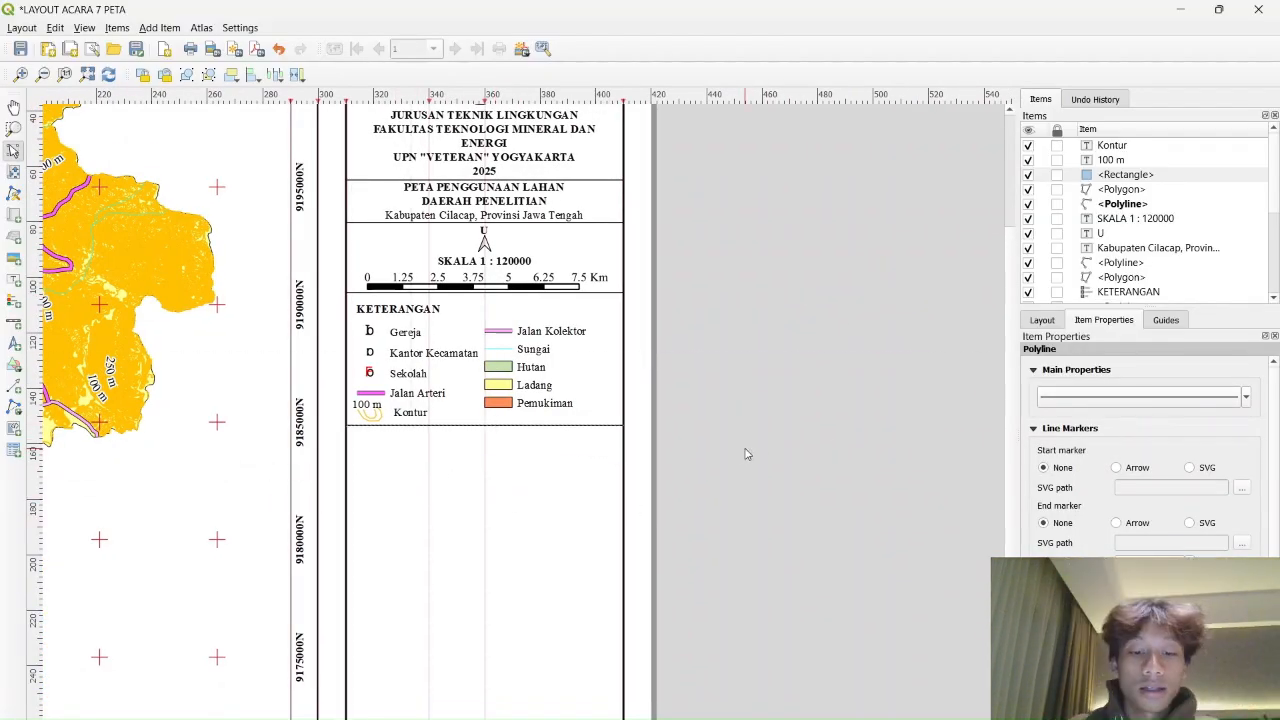
key("ctrl+v")
Copy the PETA PENGGUNAAN LAHAN title as 'SUMBER' and snap it just below the legend line
left_click(823, 434)
left_click_drag(883, 499, 709, 440)
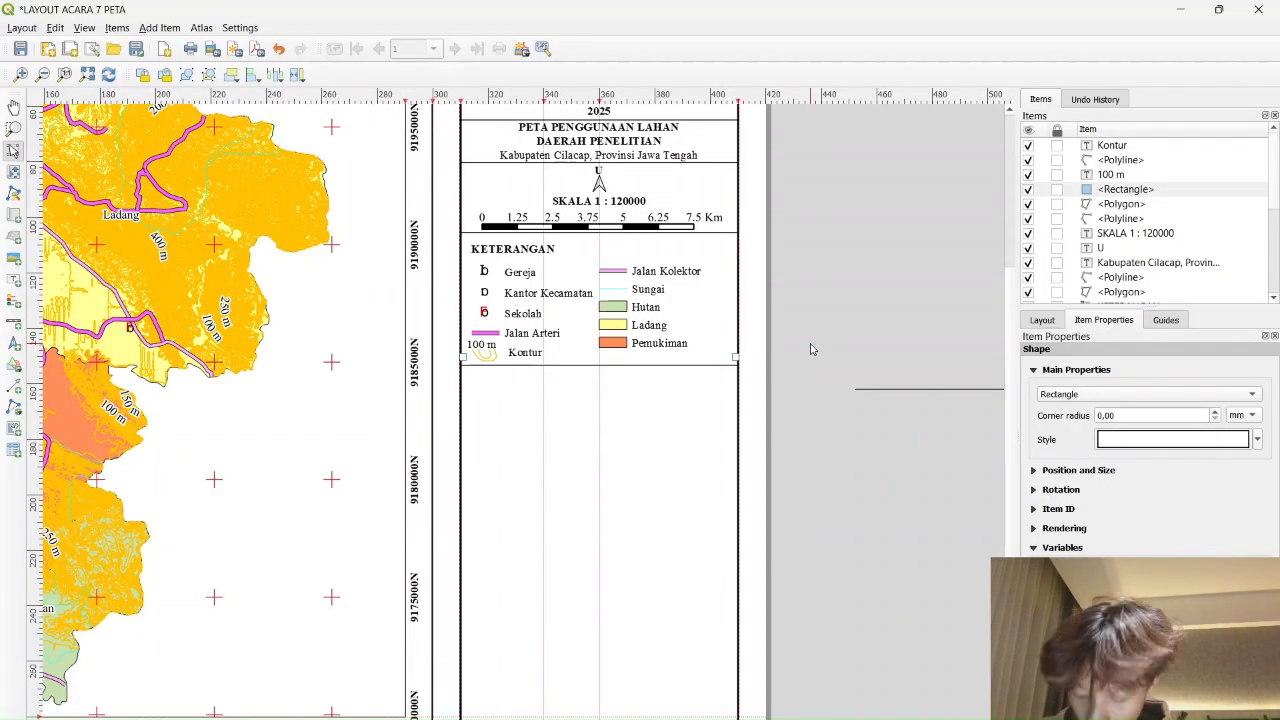
left_click(588, 137)
key("ctrl+c")
key("ctrl+v")
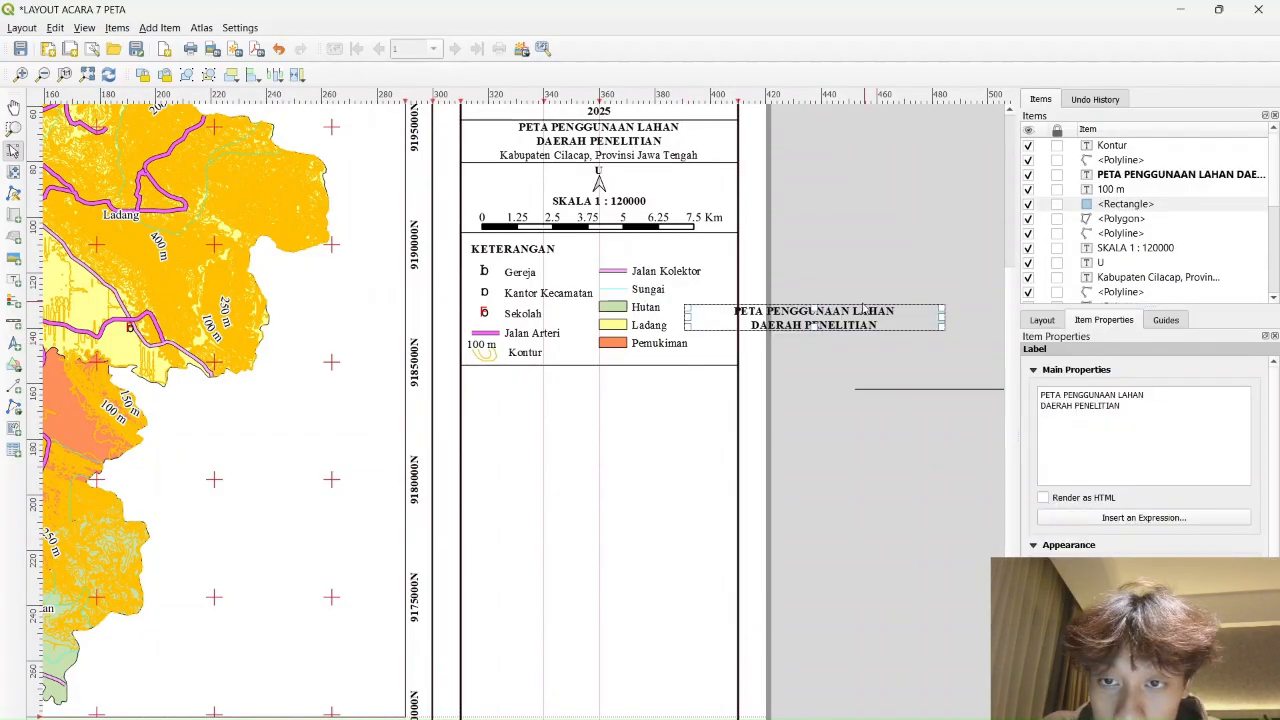
key("ctrl+a")
type("SUMBE")
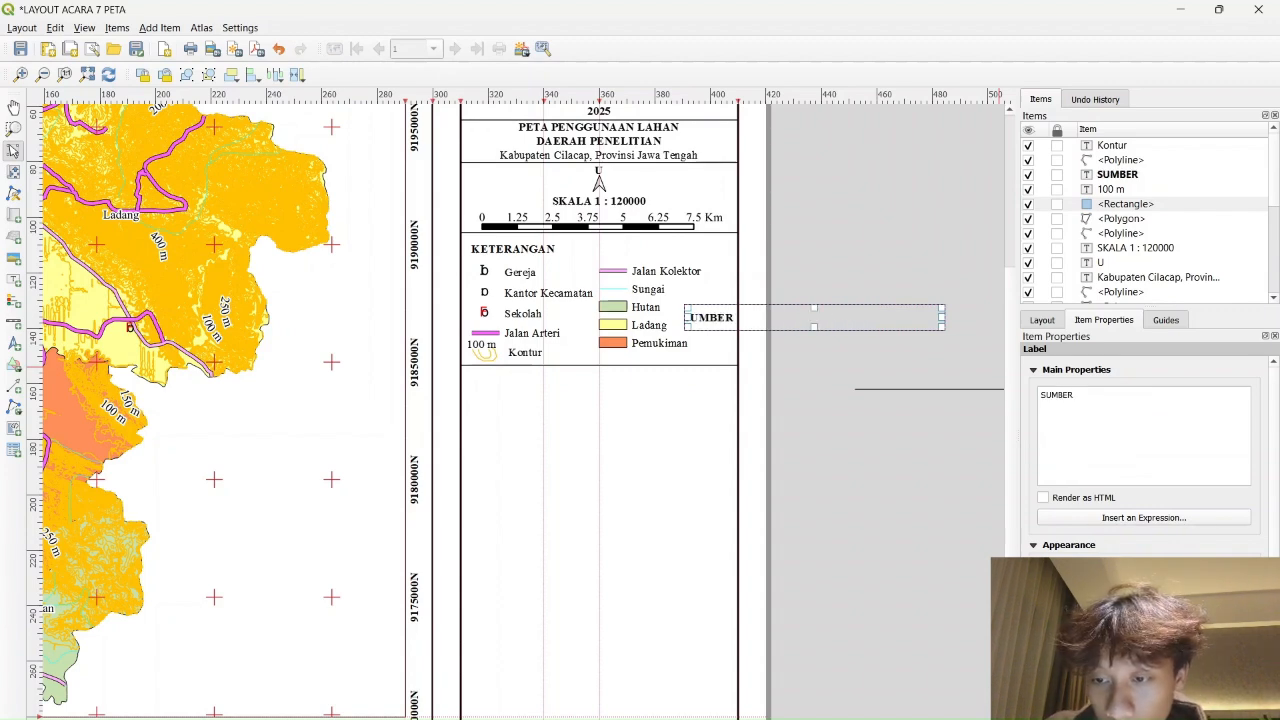
left_click_drag(860, 315, 597, 385)
left_click_drag(618, 391, 614, 372)
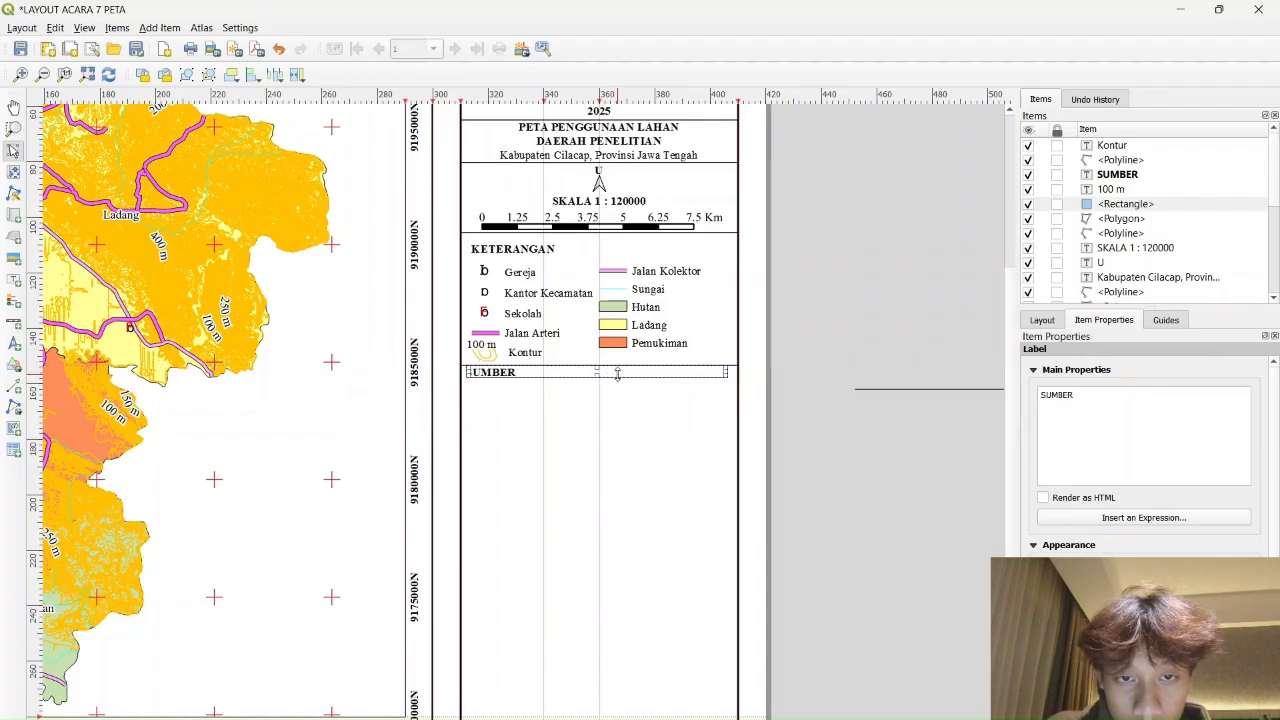
left_click(807, 371)
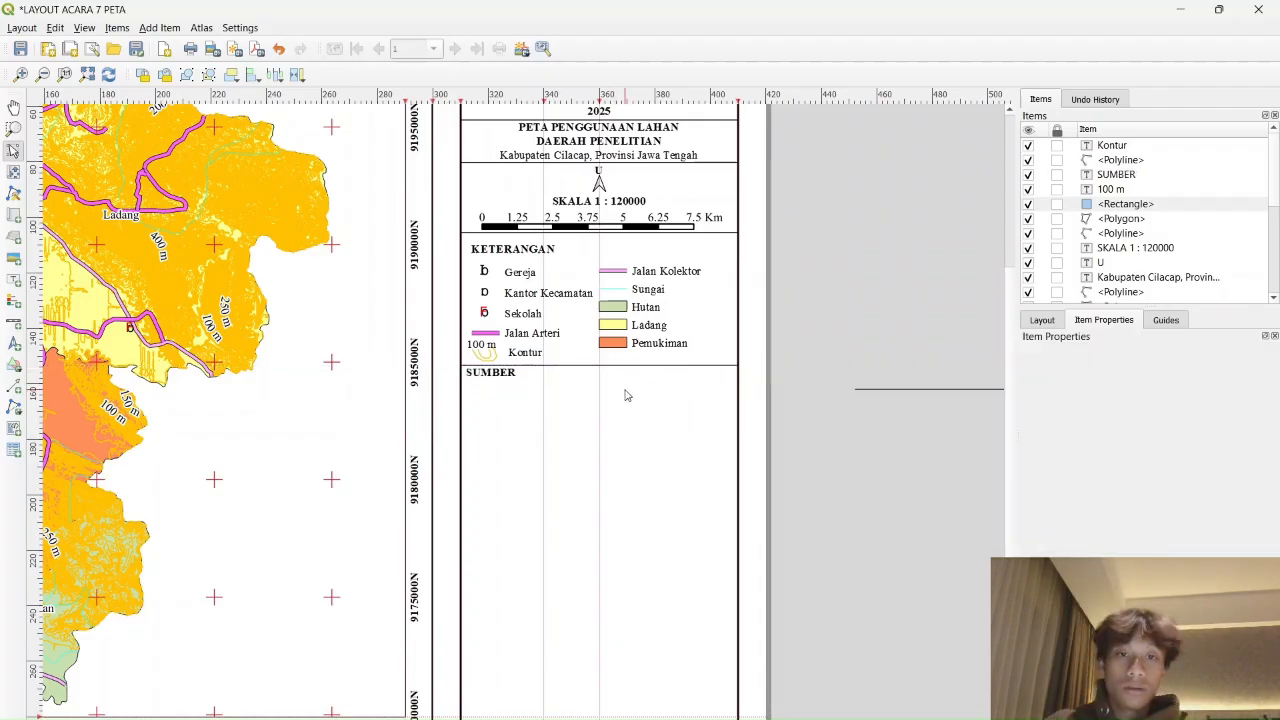
Duplicate the Kabupaten Cilacap label and place the copy just below the SUMBER heading
scroll(627, 396, "down", 1)
scroll(606, 366, "up", 1)
scroll(604, 350, "down", 1)
scroll(580, 285, "up", 1)
left_click(577, 252)
key("ctrl+c")
key("ctrl+v")
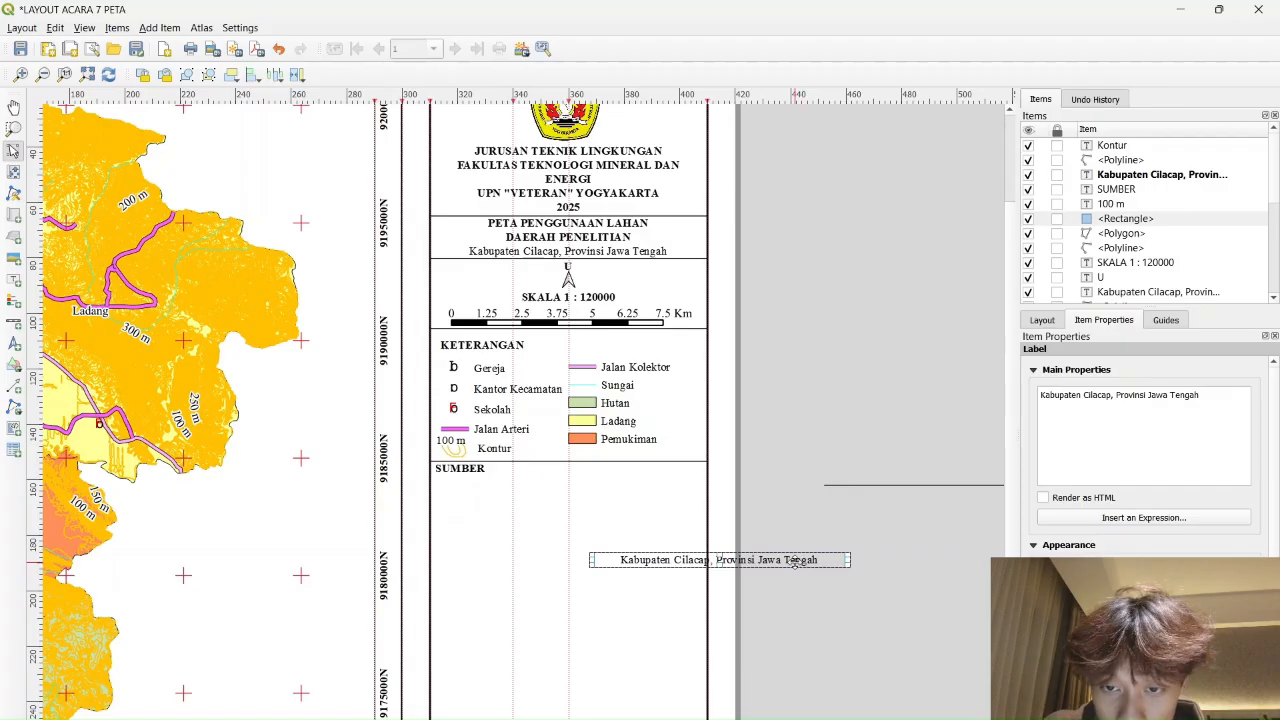
left_click_drag(795, 562, 624, 483)
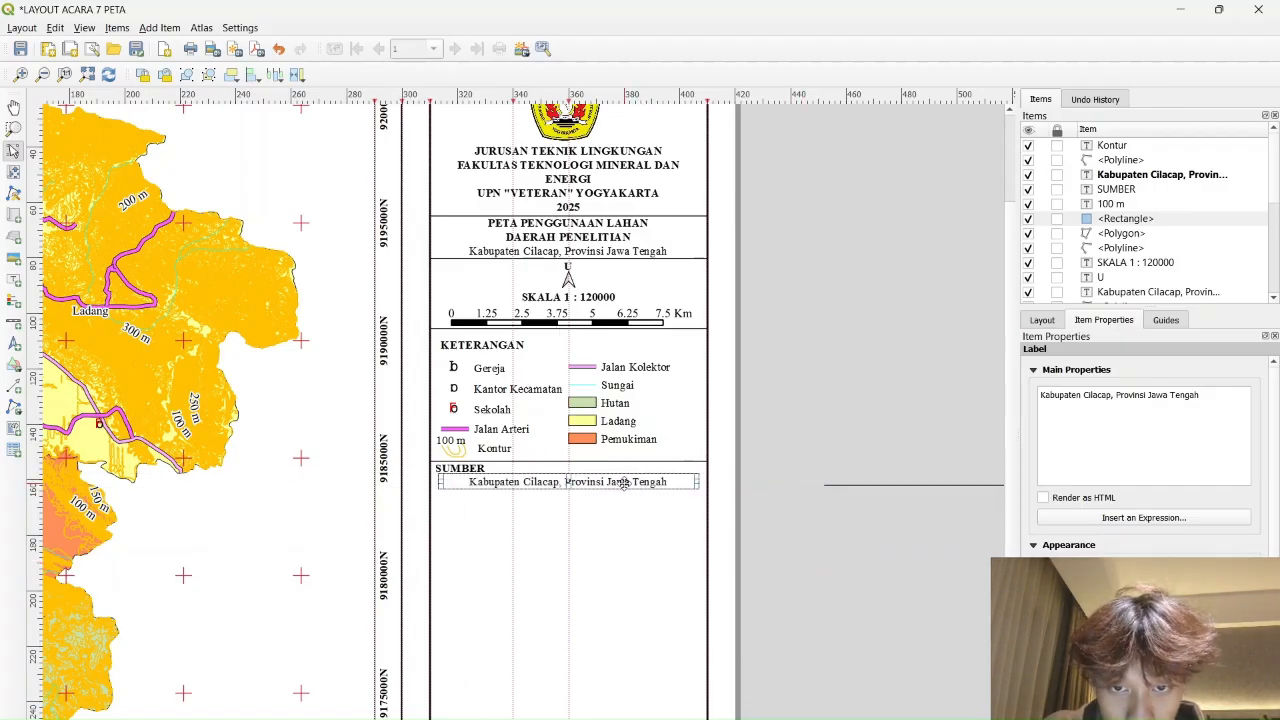
Change the copy's text to 'Peta RBI Lembar Kabupaten Cilacap Skala 1 : 25000' and nudge it into place
left_click_drag(1041, 395, 1201, 397)
type("PE")
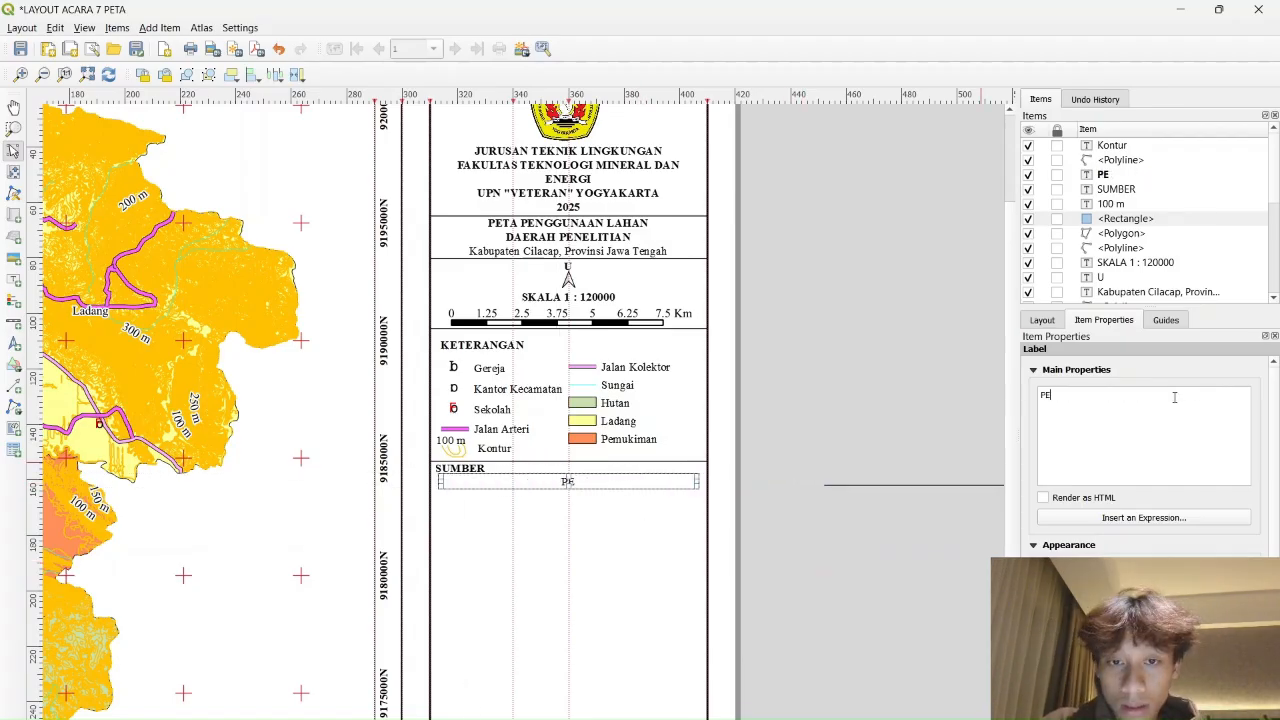
type("ta RBI Lembar Kabupaten C")
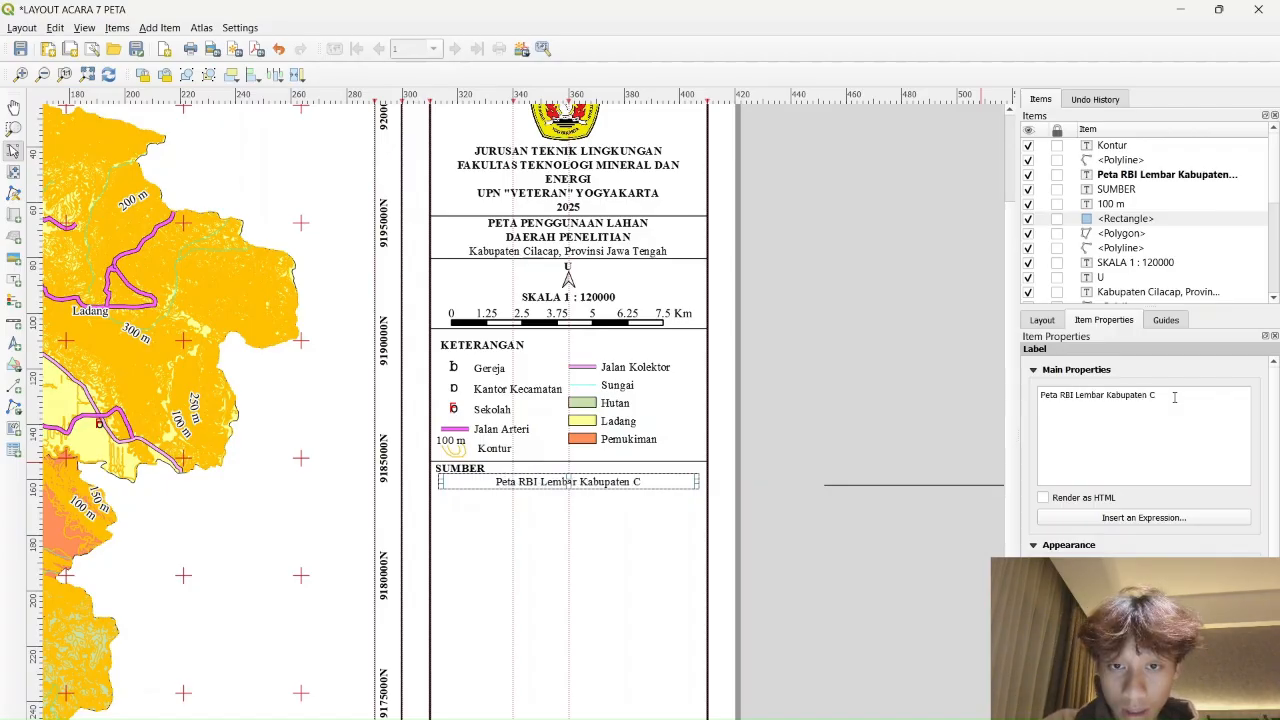
type("ilacap Skala 1 : 25")
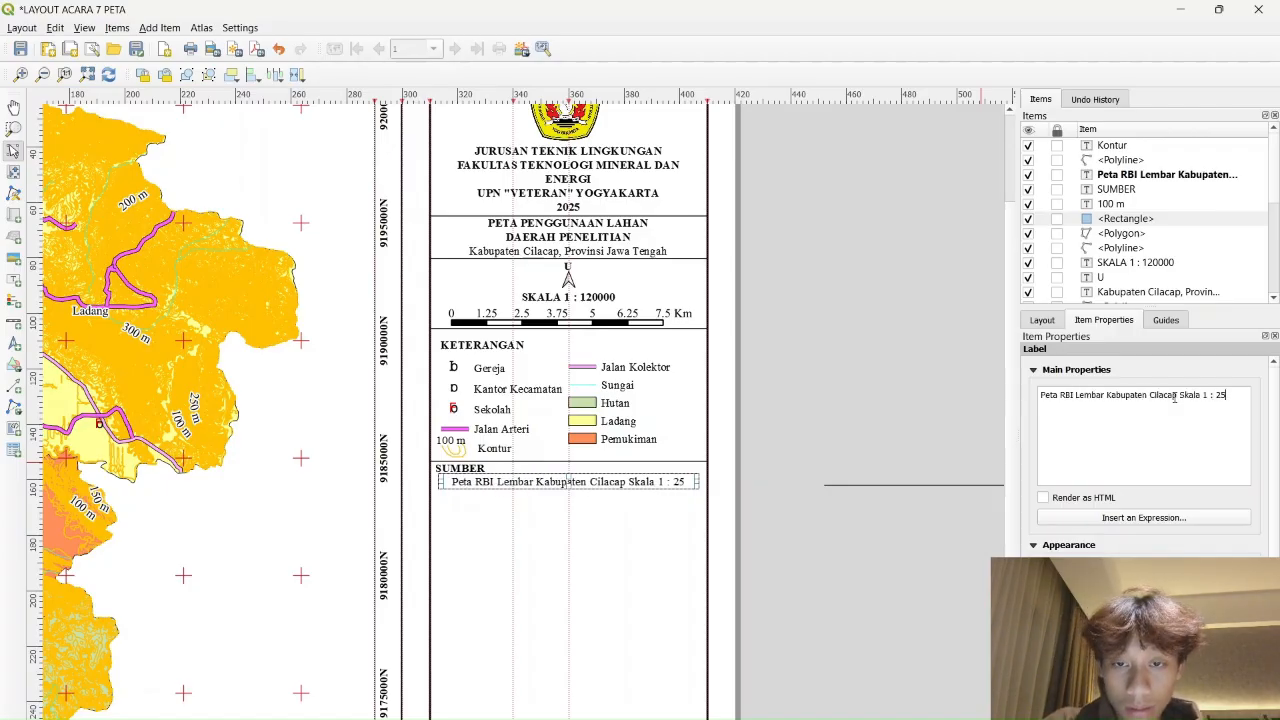
type("000")
left_click(887, 420)
left_click(614, 482)
left_click_drag(609, 482, 607, 487)
left_click(783, 421)
left_click(669, 463)
left_click(664, 485)
left_click(951, 494)
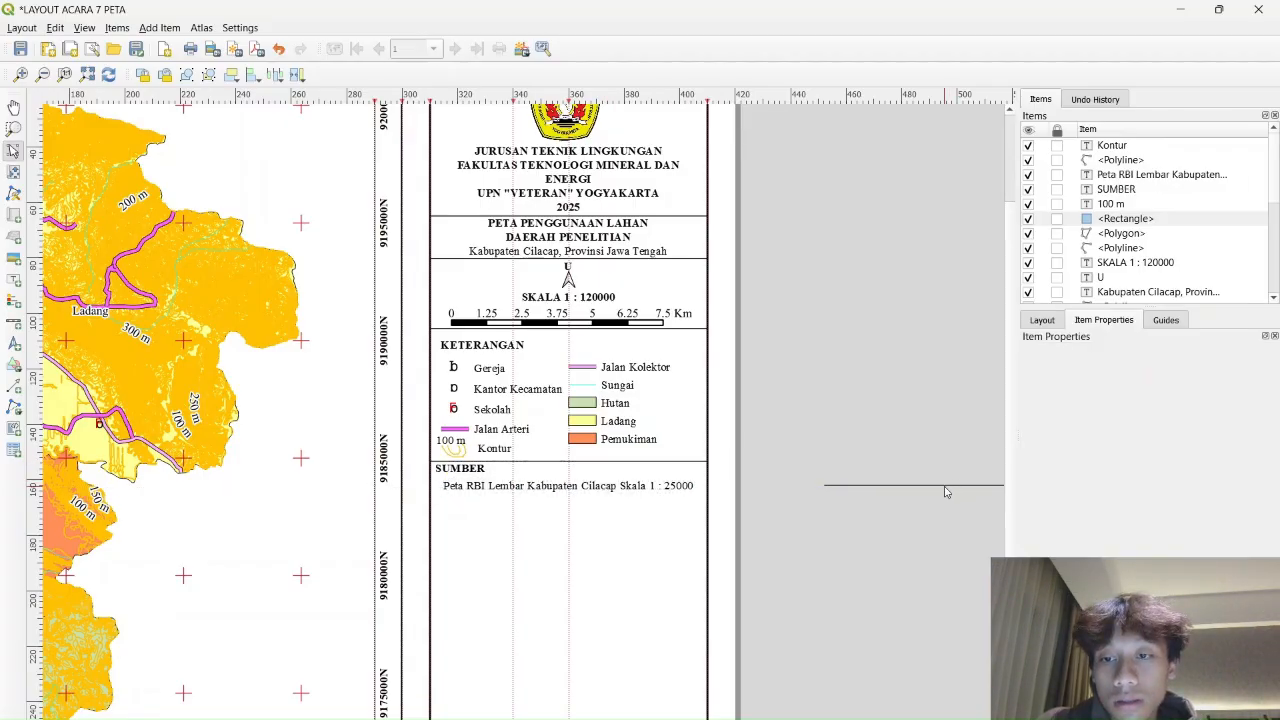
scroll(945, 491, "up", 3)
Delete the stray line lying off the layout page
left_click(870, 453)
scroll(858, 481, "down", 4)
scroll(855, 484, "up", 3)
left_click_drag(470, 408, 572, 408)
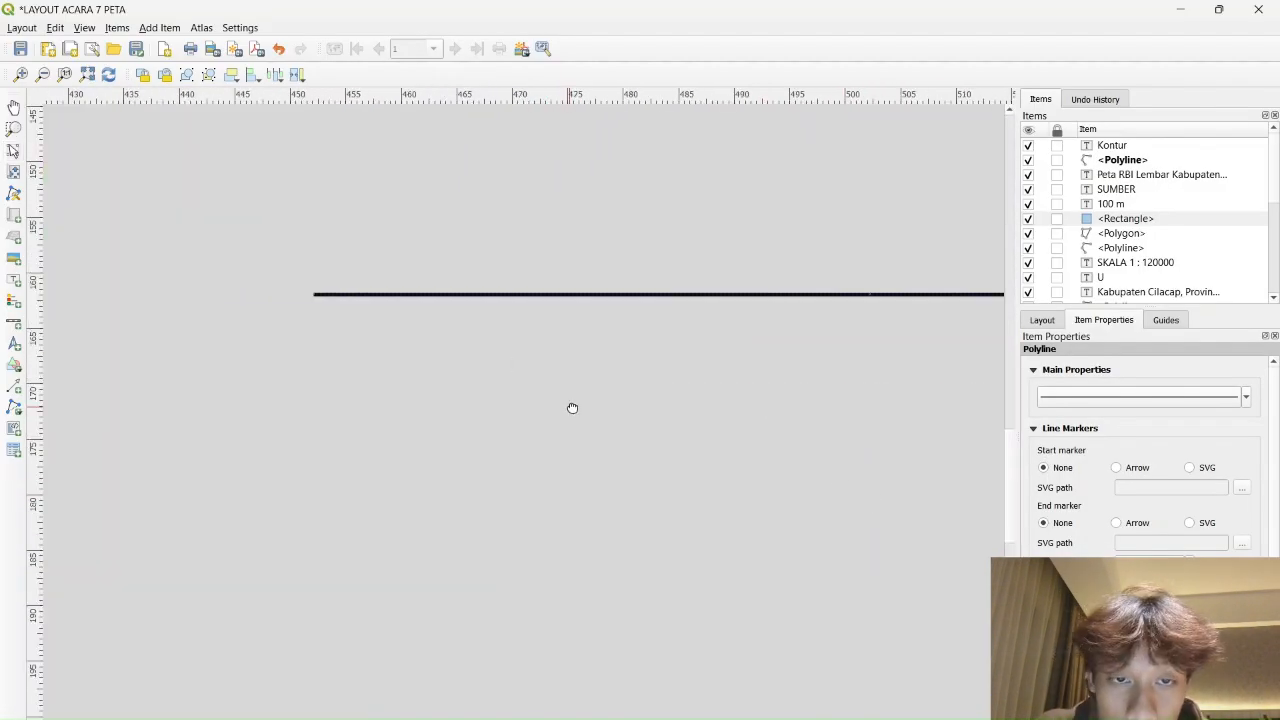
scroll(806, 391, "down", 2)
scroll(856, 364, "up", 2)
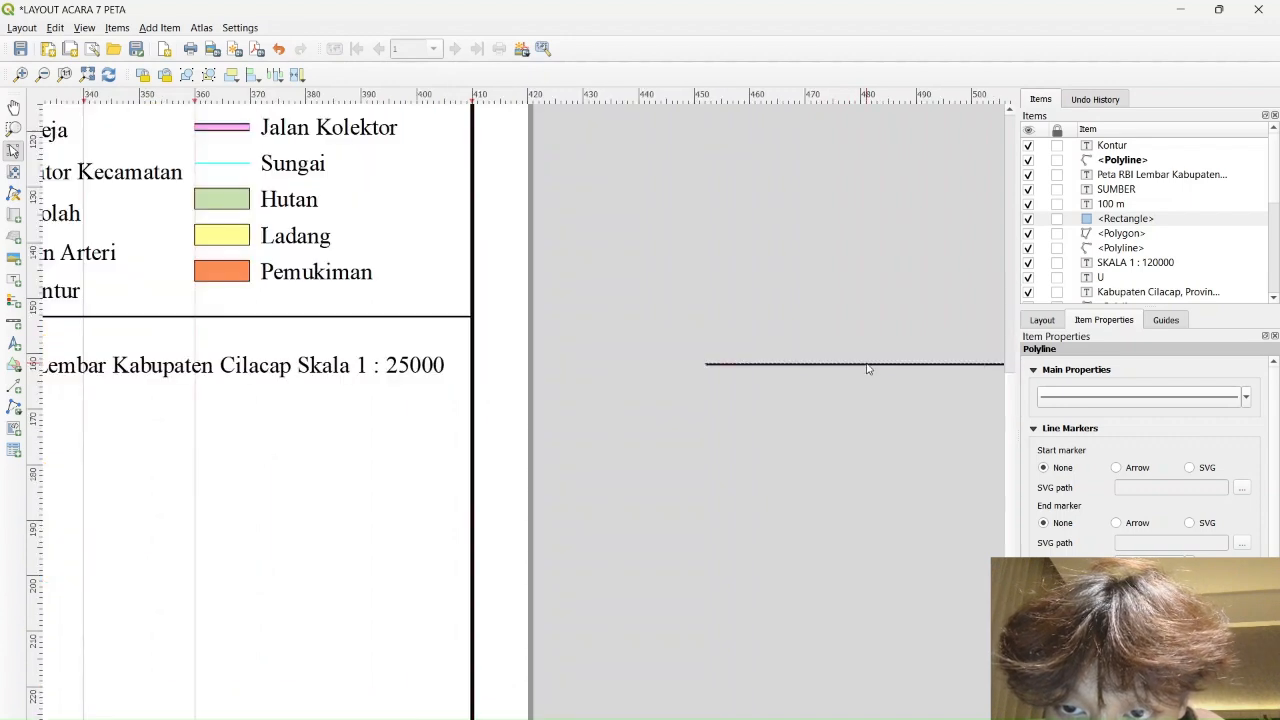
left_click_drag(938, 388, 632, 366)
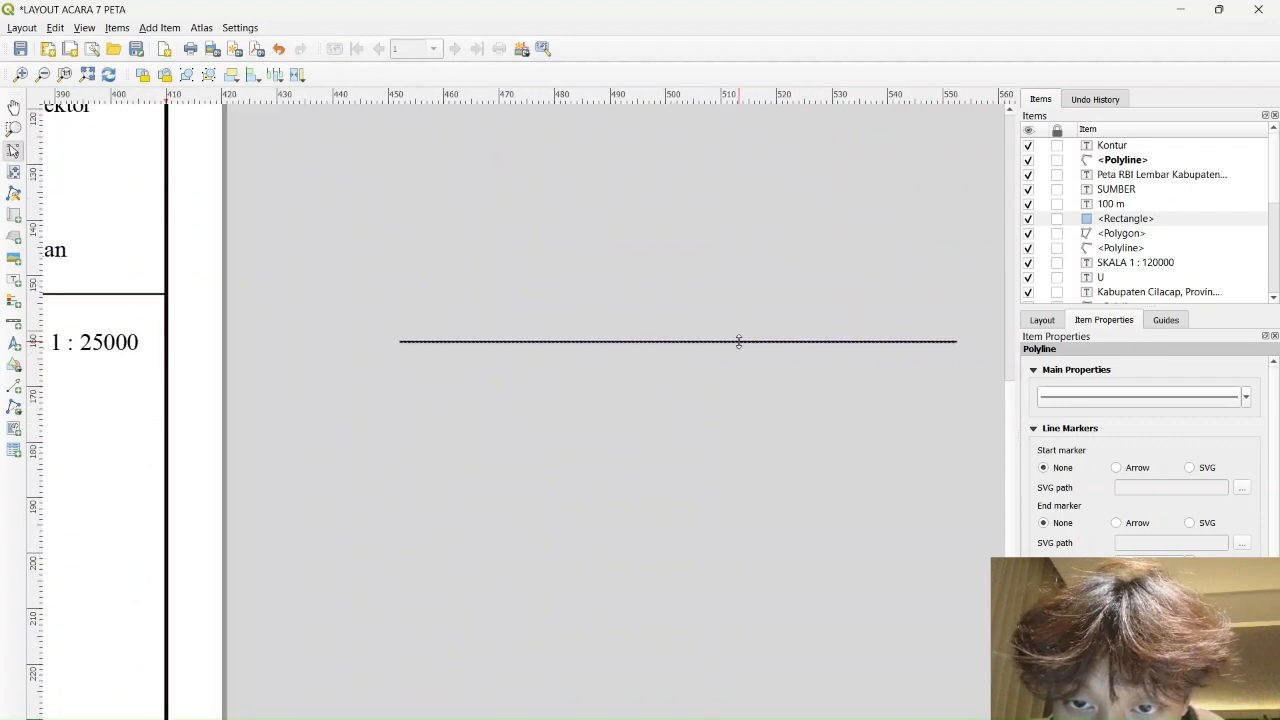
scroll(739, 341, "down", 2)
left_click(925, 368)
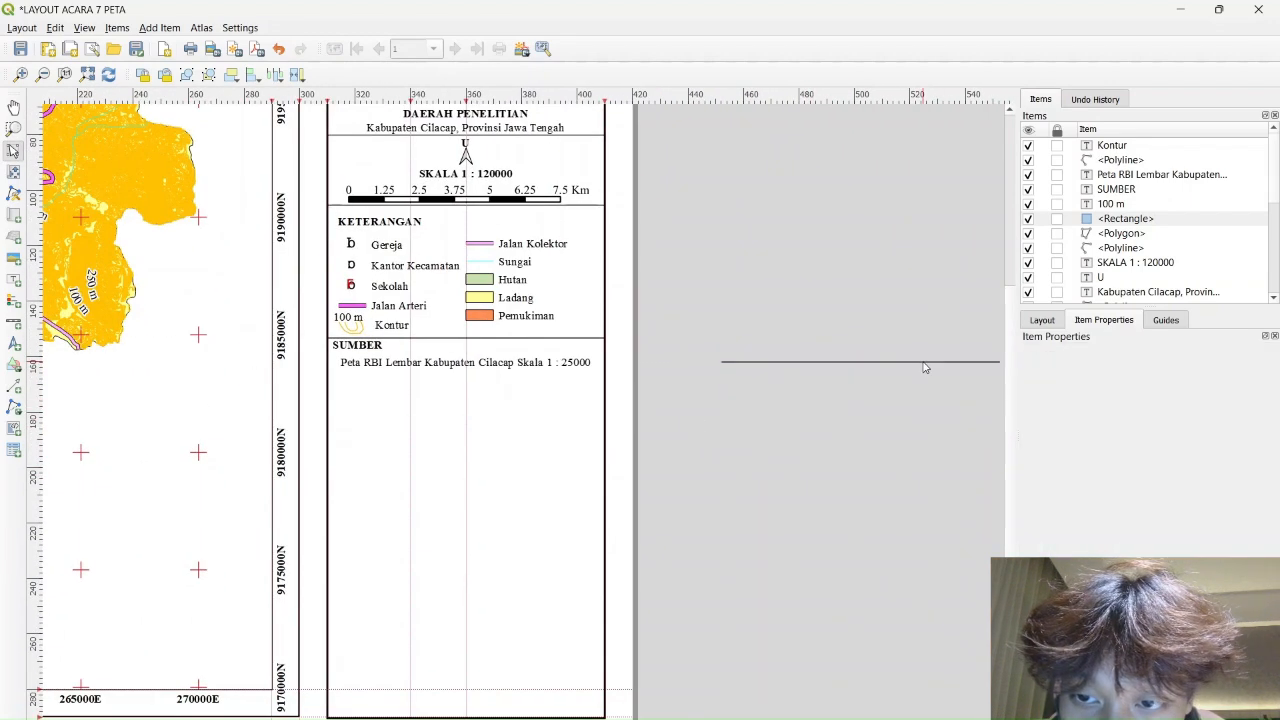
scroll(908, 370, "up", 3)
left_click(810, 362)
scroll(820, 442, "down", 1)
key("Delete")
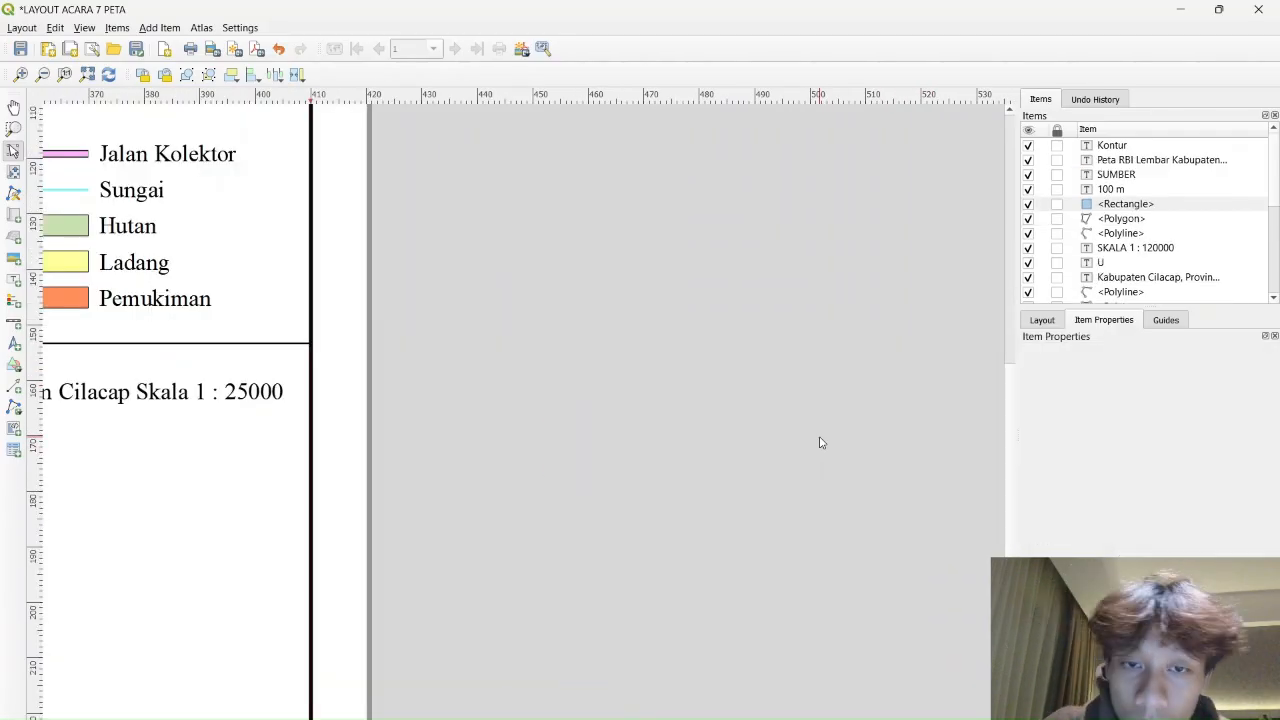
Duplicate the legend's dividing line and place it across the box under the source text
left_click(205, 345)
key("ctrl+c")
key("ctrl+v")
scroll(598, 462, "down", 3)
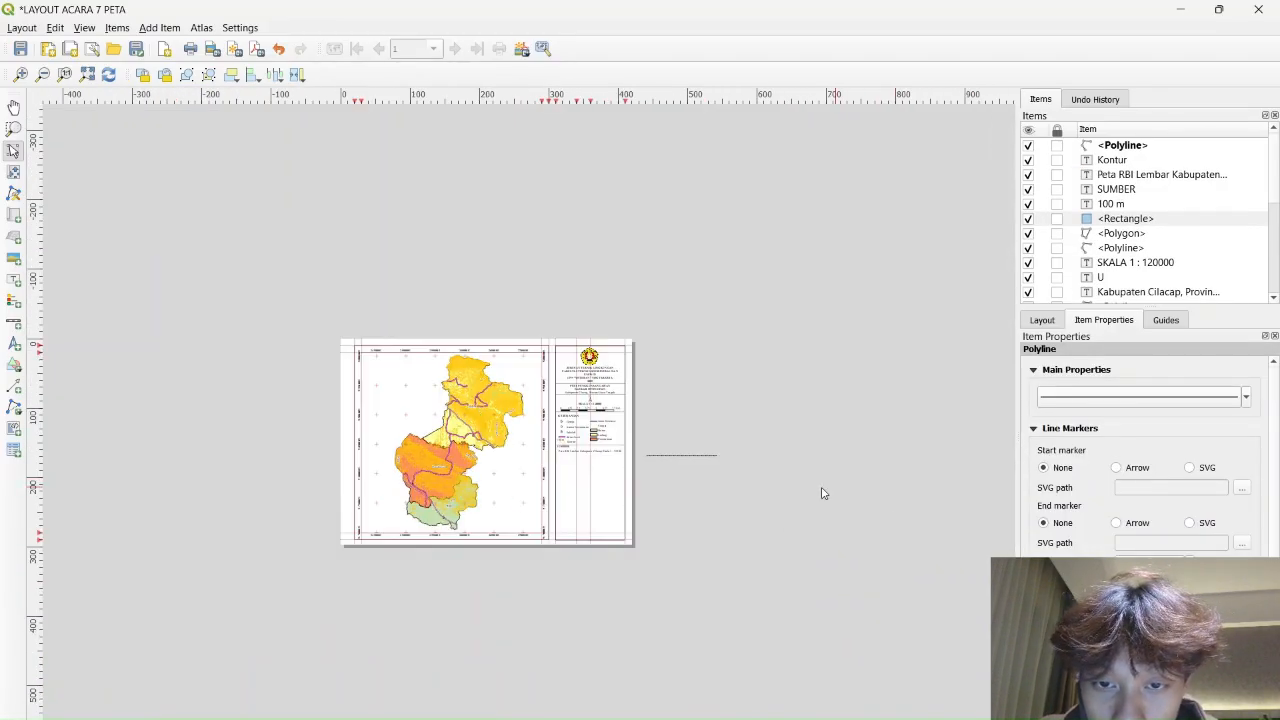
scroll(652, 458, "up", 3)
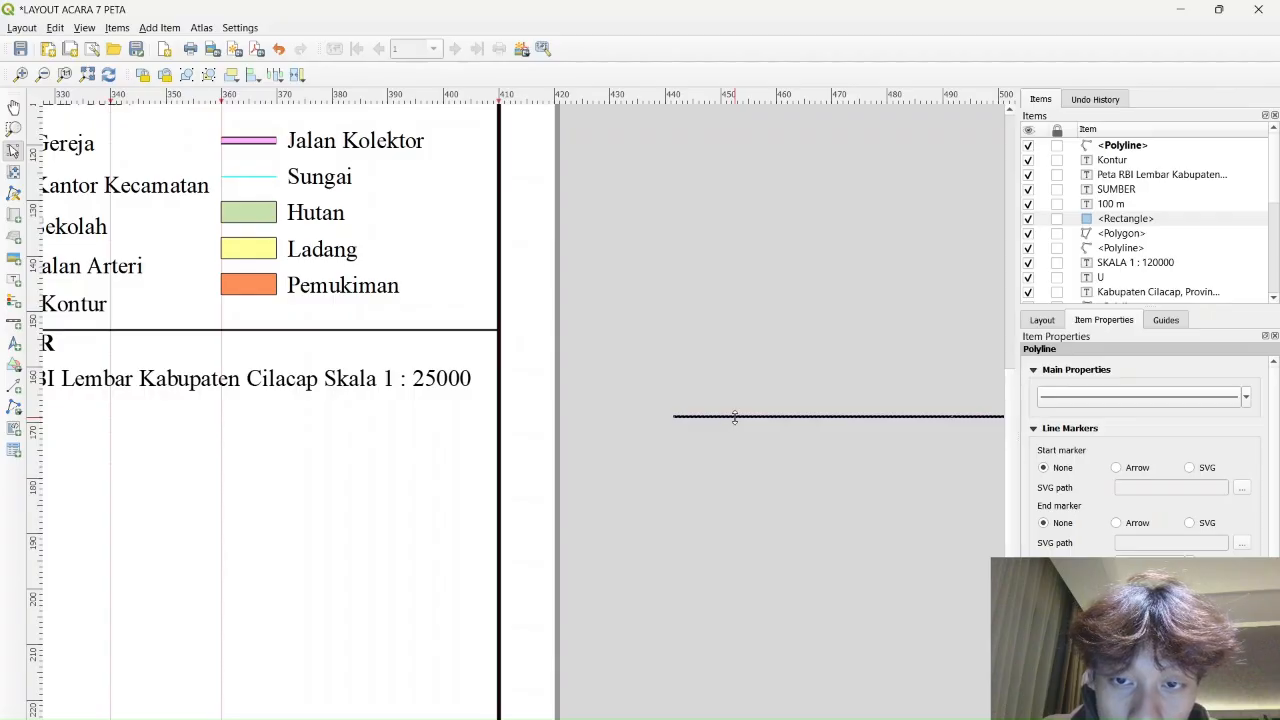
left_click_drag(737, 417, 128, 441)
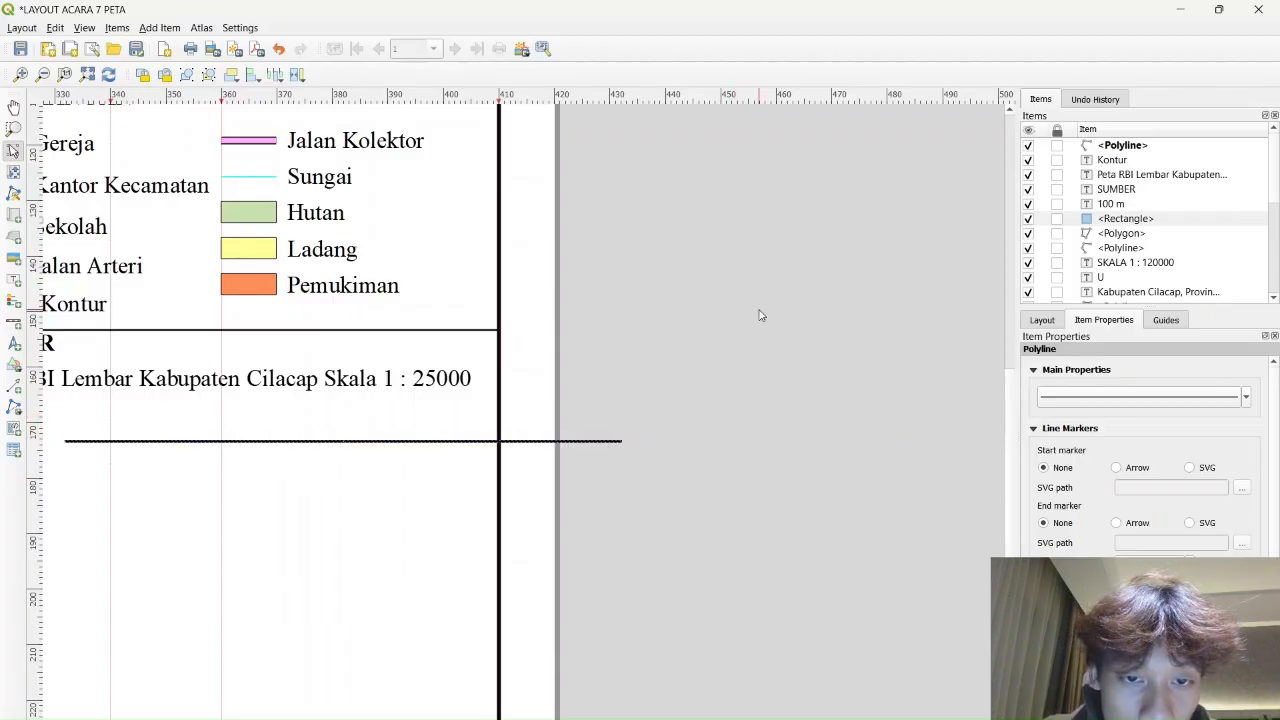
left_click_drag(347, 347, 678, 354)
left_click_drag(614, 448, 495, 401)
left_click_drag(368, 364, 368, 370)
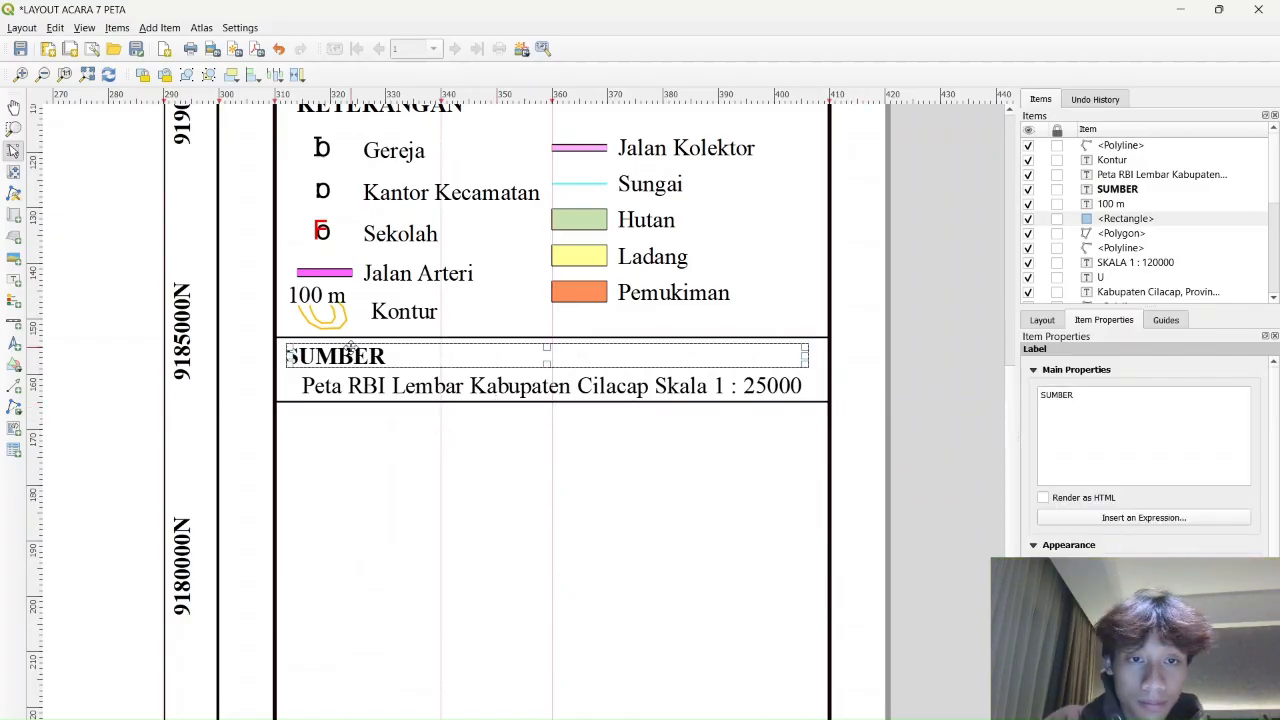
left_click(773, 525)
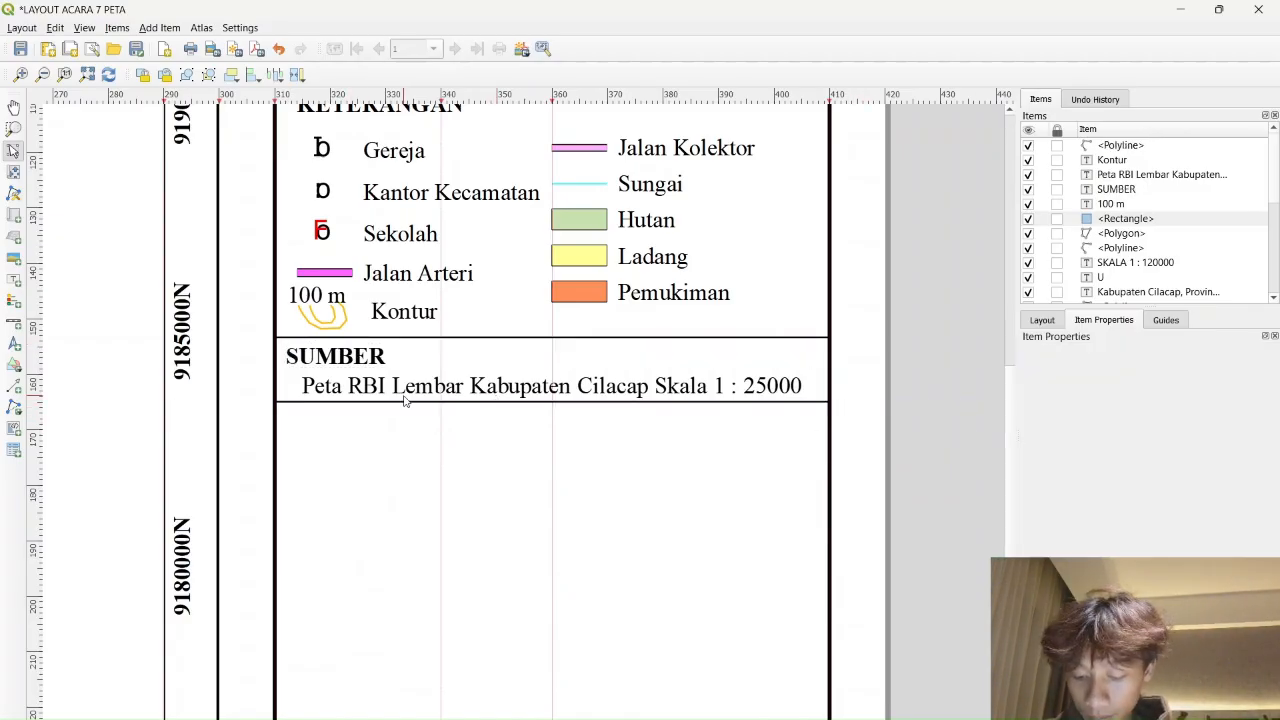
Duplicate the SUMBER heading below the source box and retitle it 'SISTEM KOORDINAT PETA'
left_click(349, 356)
key("ctrl+c")
key("ctrl+v")
left_click_drag(440, 478, 379, 426)
left_click(1140, 399)
key("ctrl+a")
key("BackSpace")
type("SISTEM KOOR")
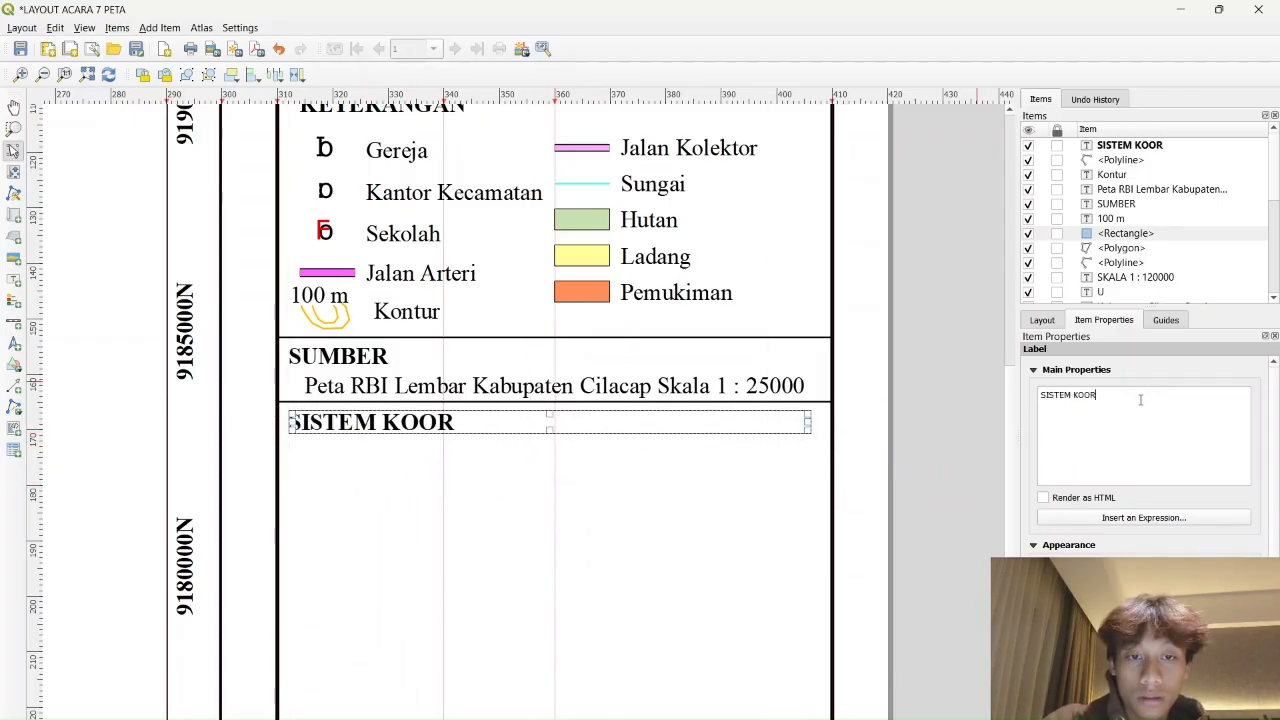
type("DINAT PETA")
Copy the source label under the new heading and enter the Proyeksi, Sistem Grid and Zona lines
left_click(560, 386)
key("ctrl+c")
key("ctrl+v")
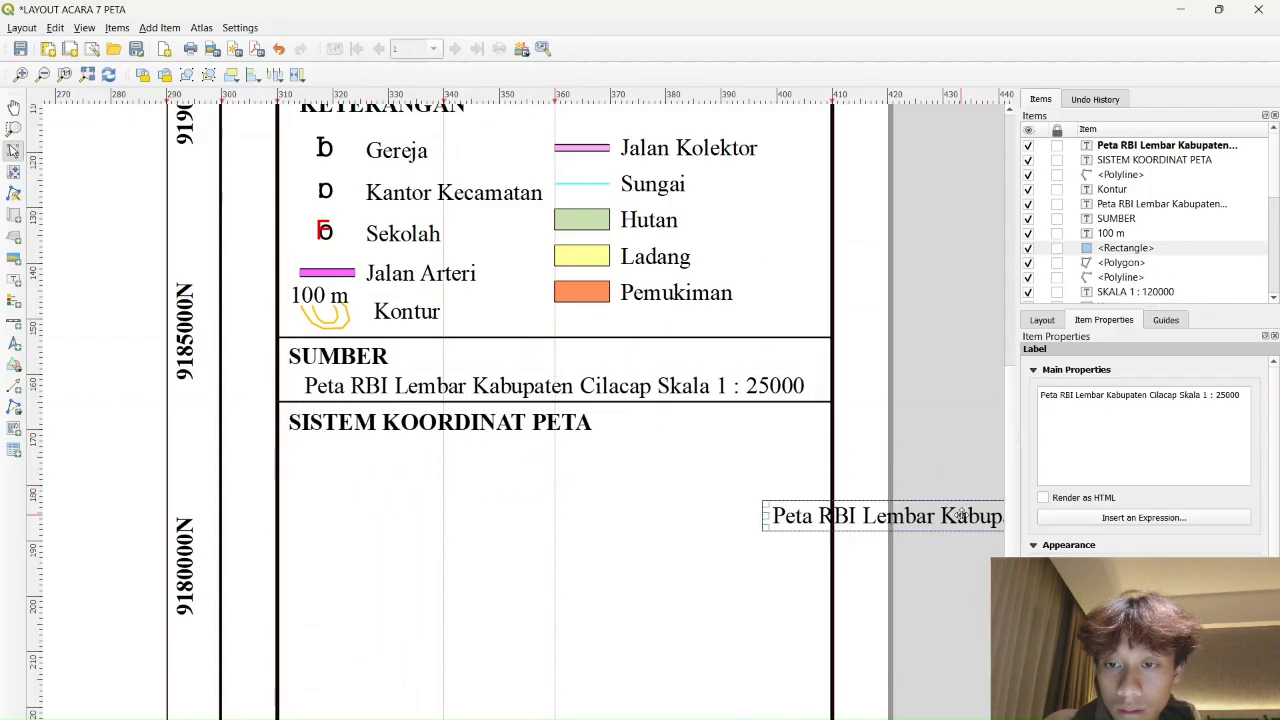
left_click_drag(965, 512, 502, 460)
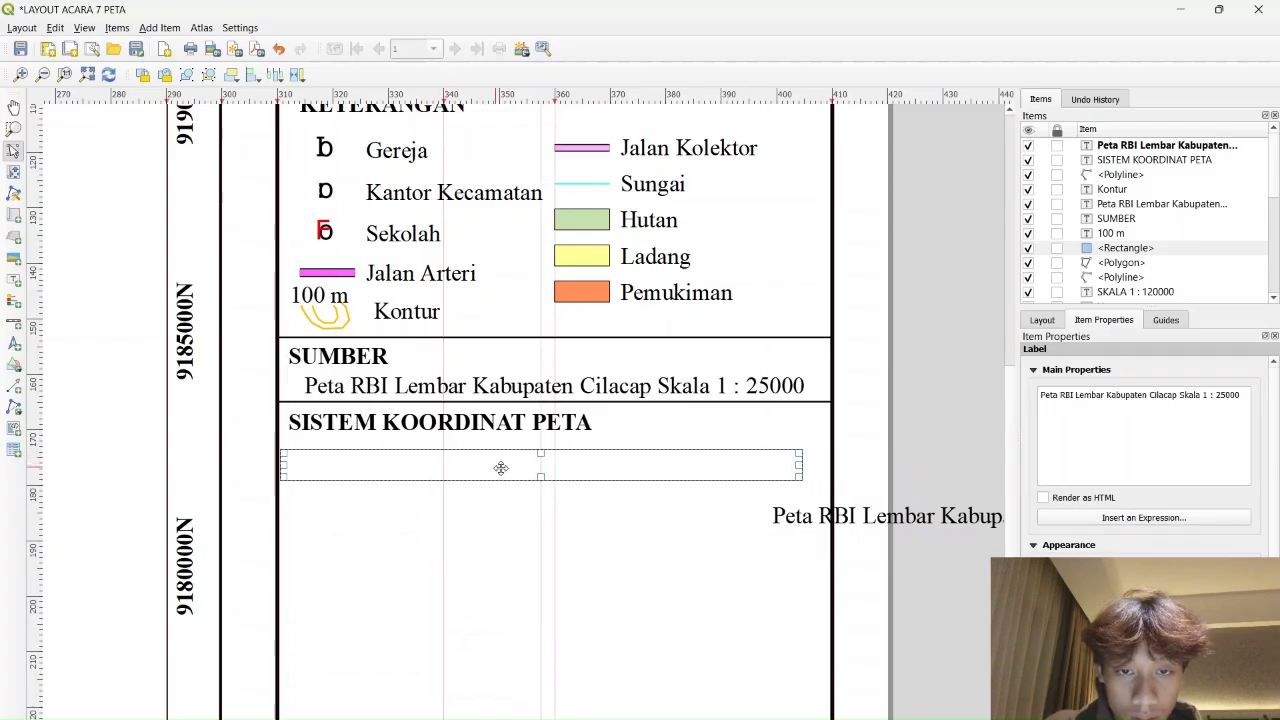
key("ctrl+a")
key("BackSpace")
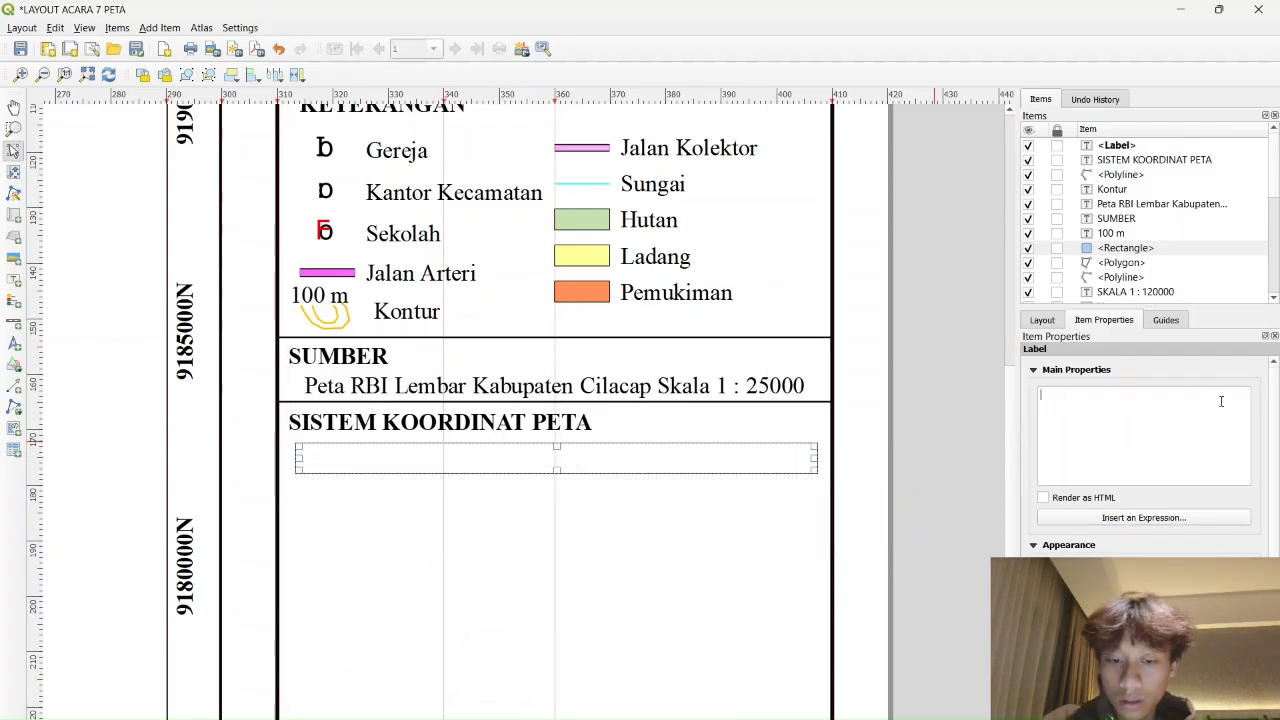
type("Proyeksi  :")
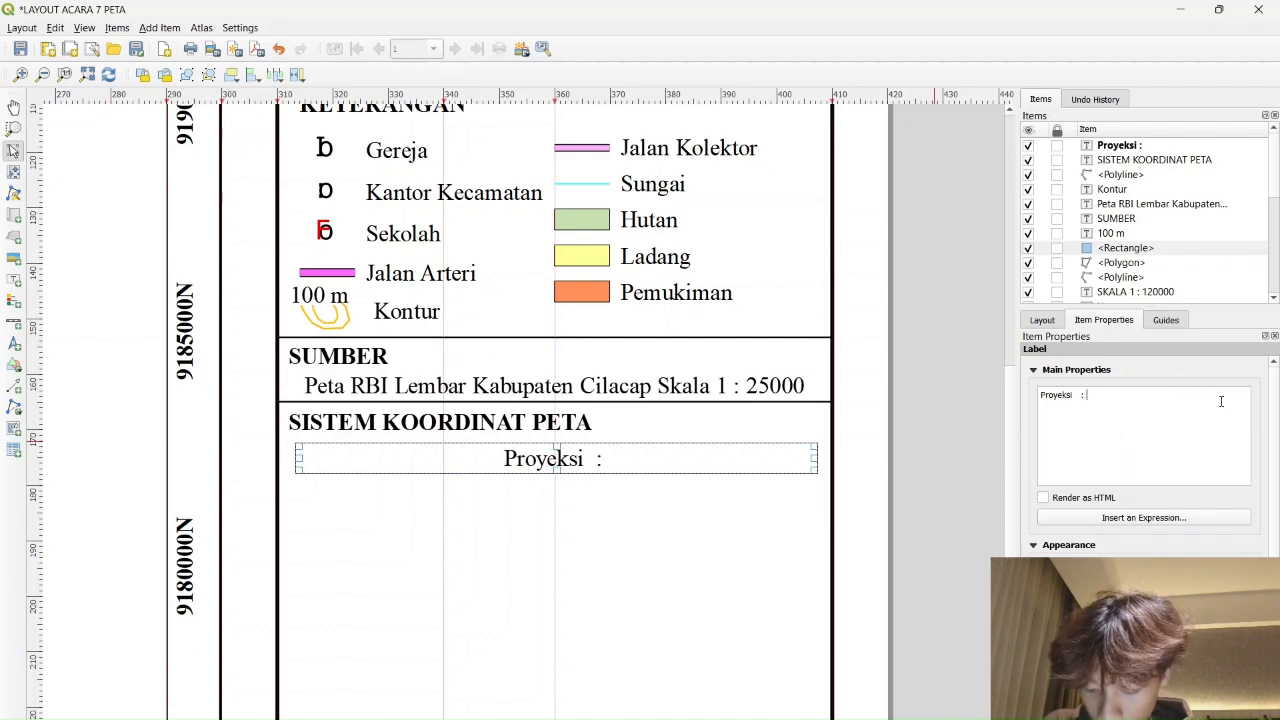
type(" Trans")
key("BackSpace")
key("BackSpace")
key("BackSpace")
type("a")
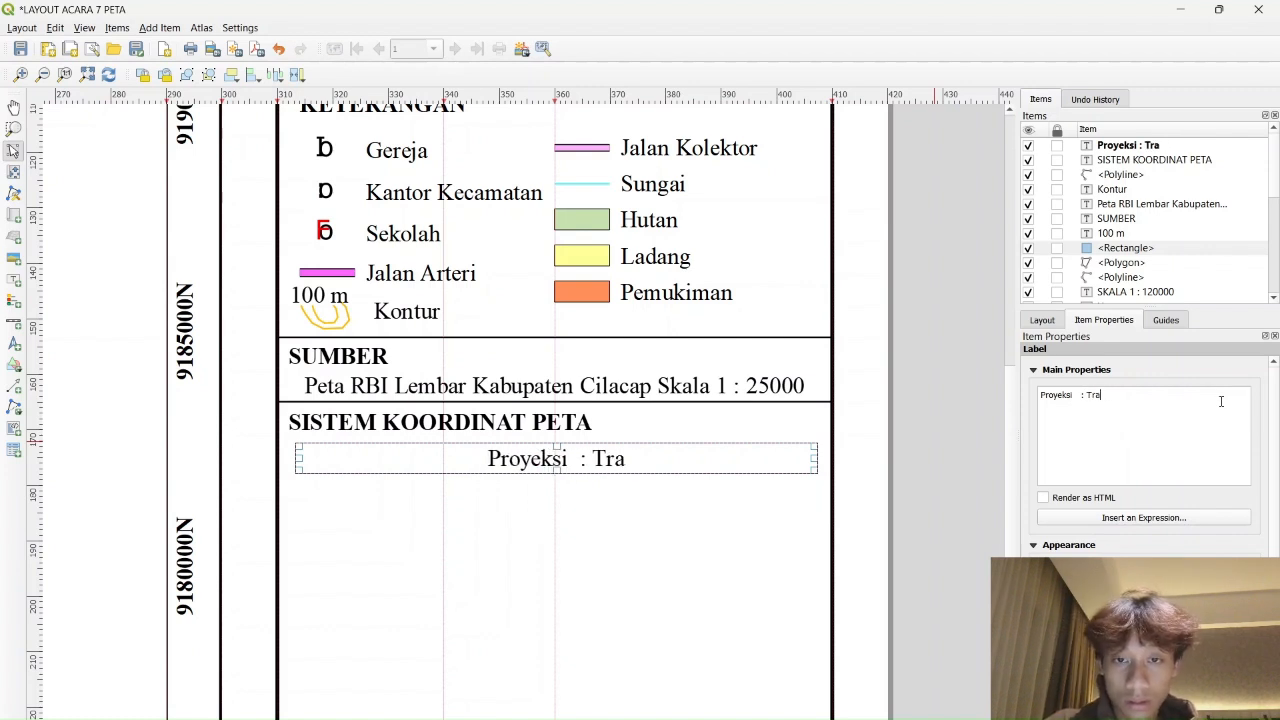
key("BackSpace")
key("BackSpace")
key("BackSpace")
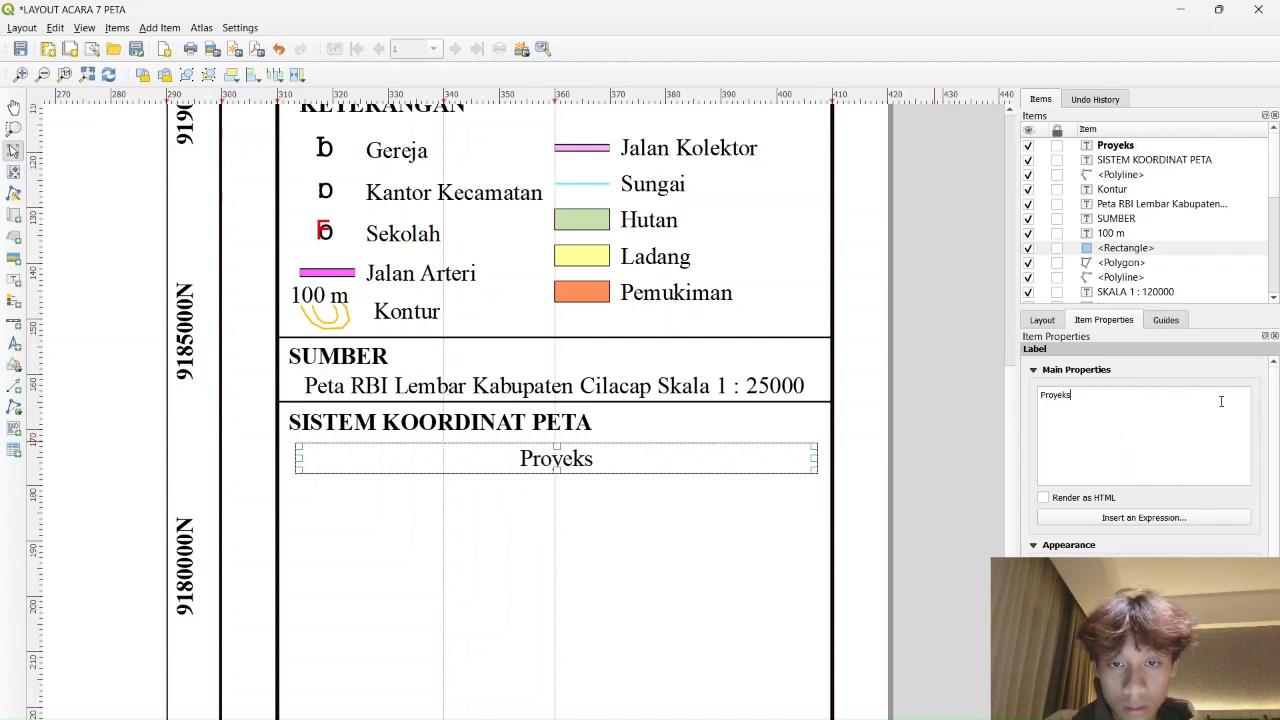
type("i  :")
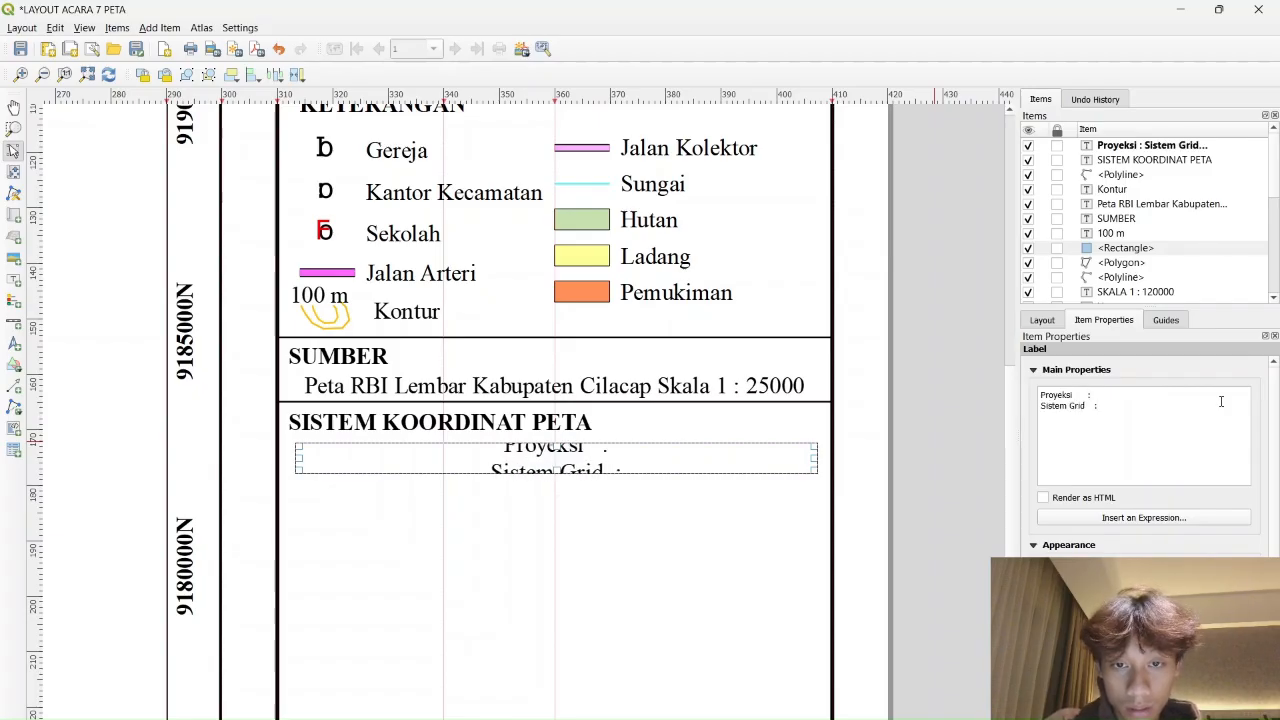
type(":")
Align the three lines' colons, enlarge the label to show all lines, and left-align it
left_click(1086, 397)
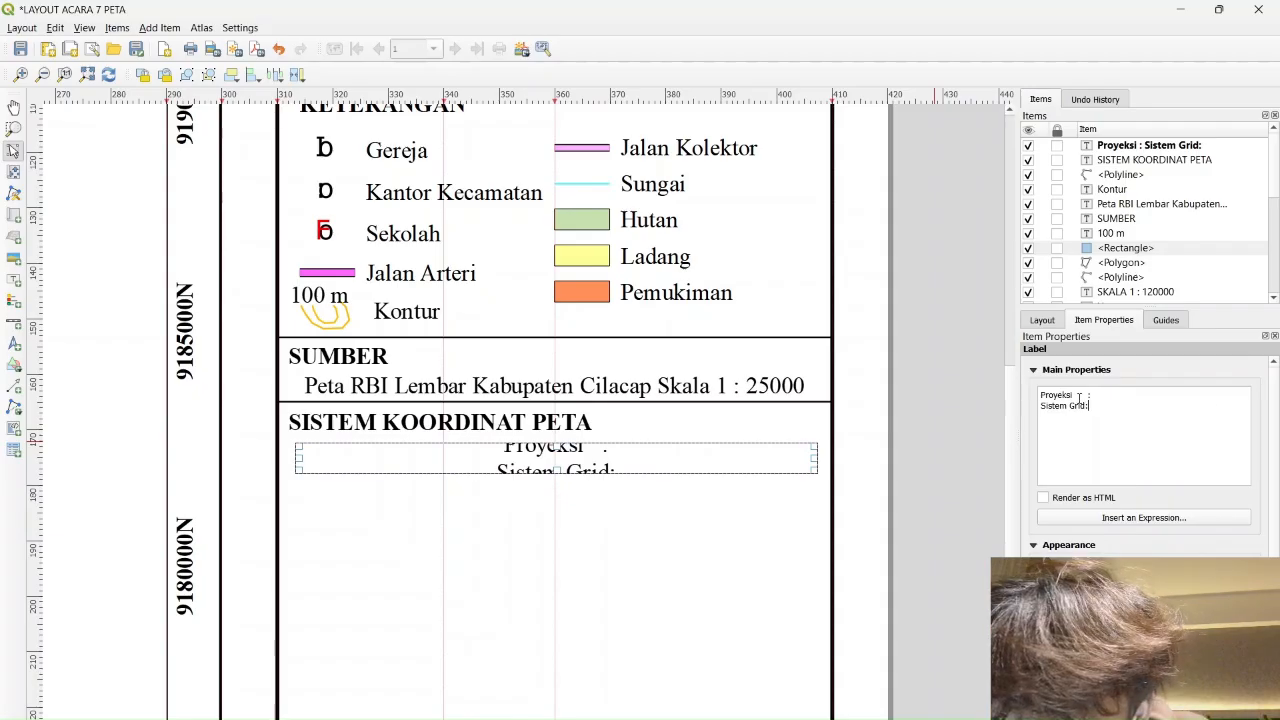
key("BackSpace")
key("BackSpace")
key("Down")
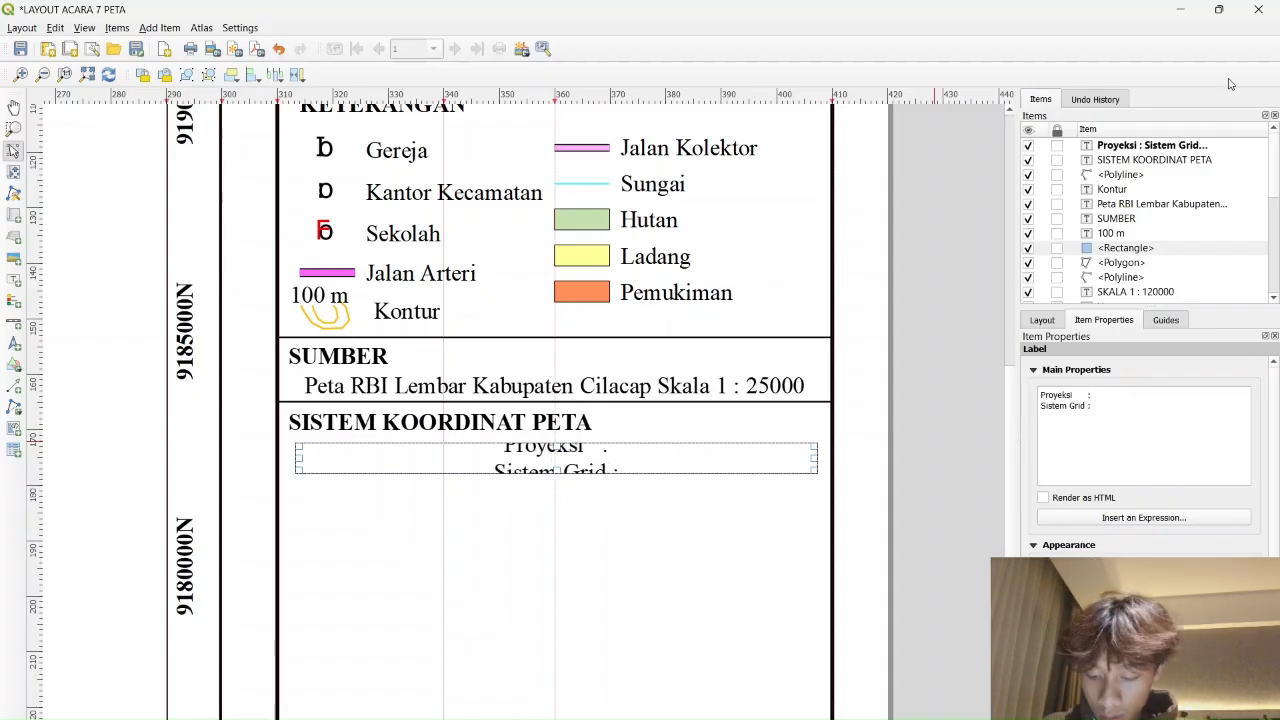
key("Down")
type(":")
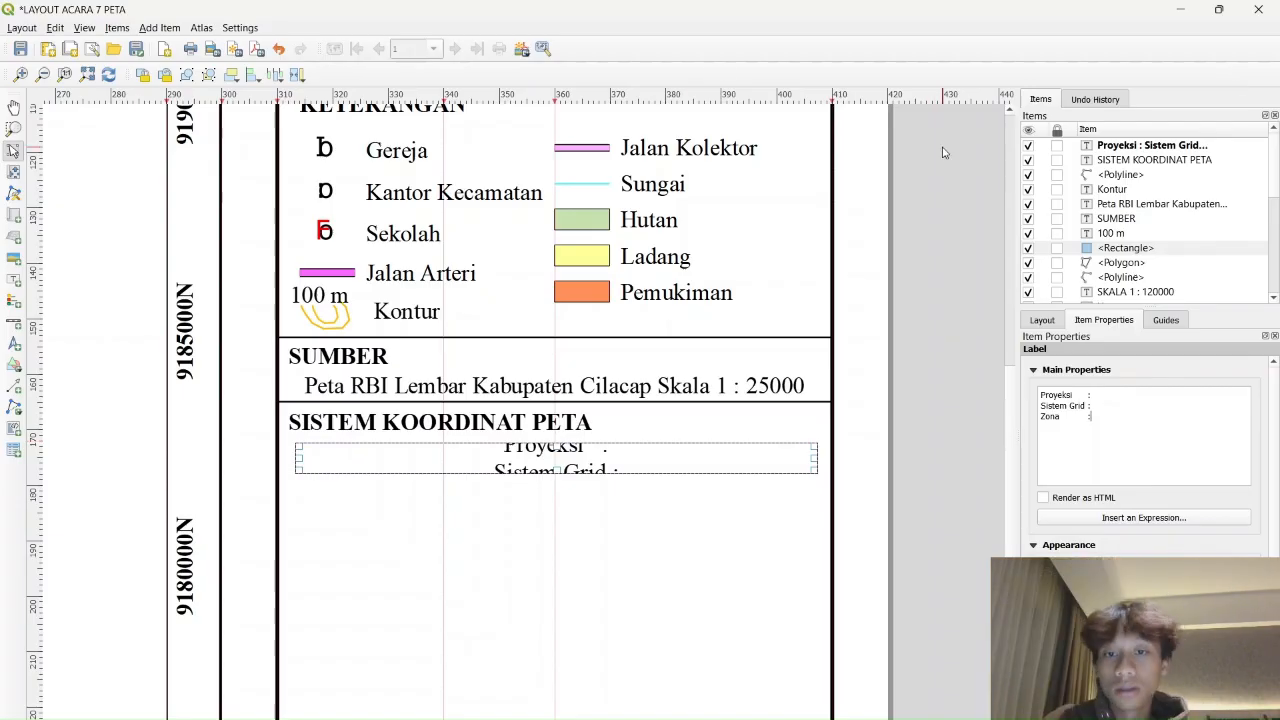
left_click_drag(557, 470, 575, 537)
left_click(1060, 655)
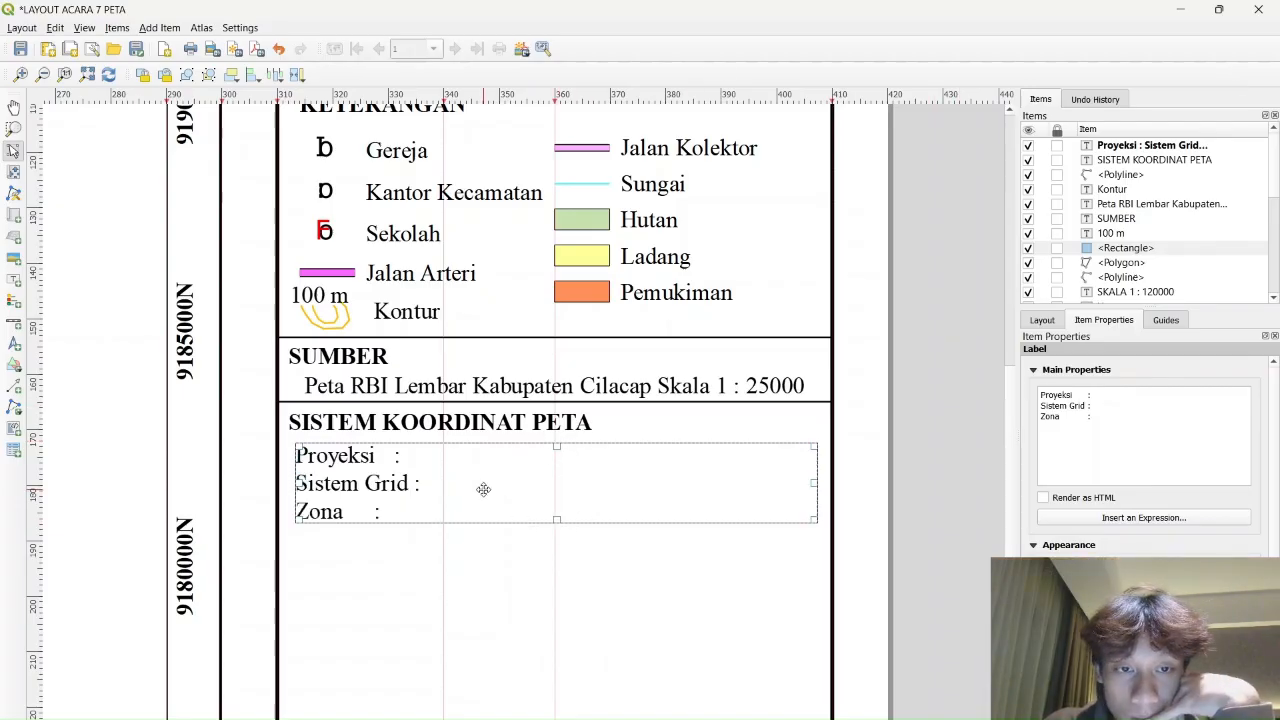
left_click_drag(483, 489, 481, 485)
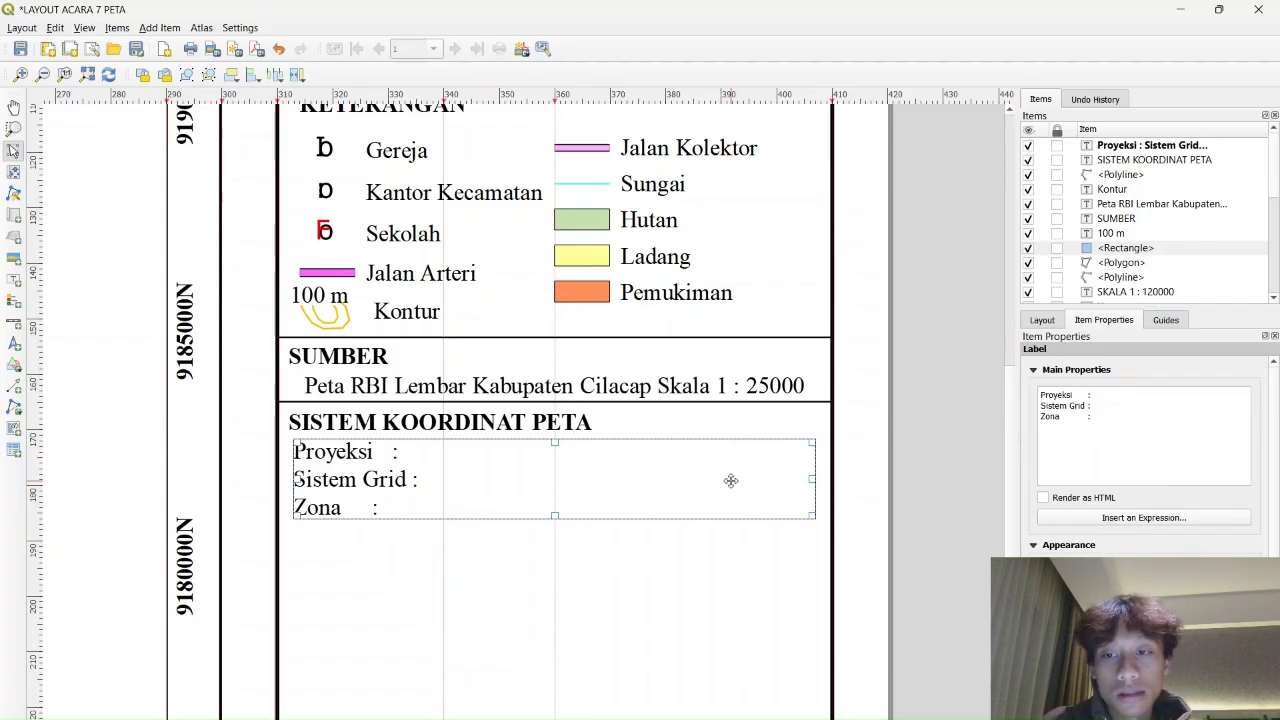
left_click(751, 431)
Add an italic 'Transverse Mercator' label beside Proyeksi
left_click(660, 386)
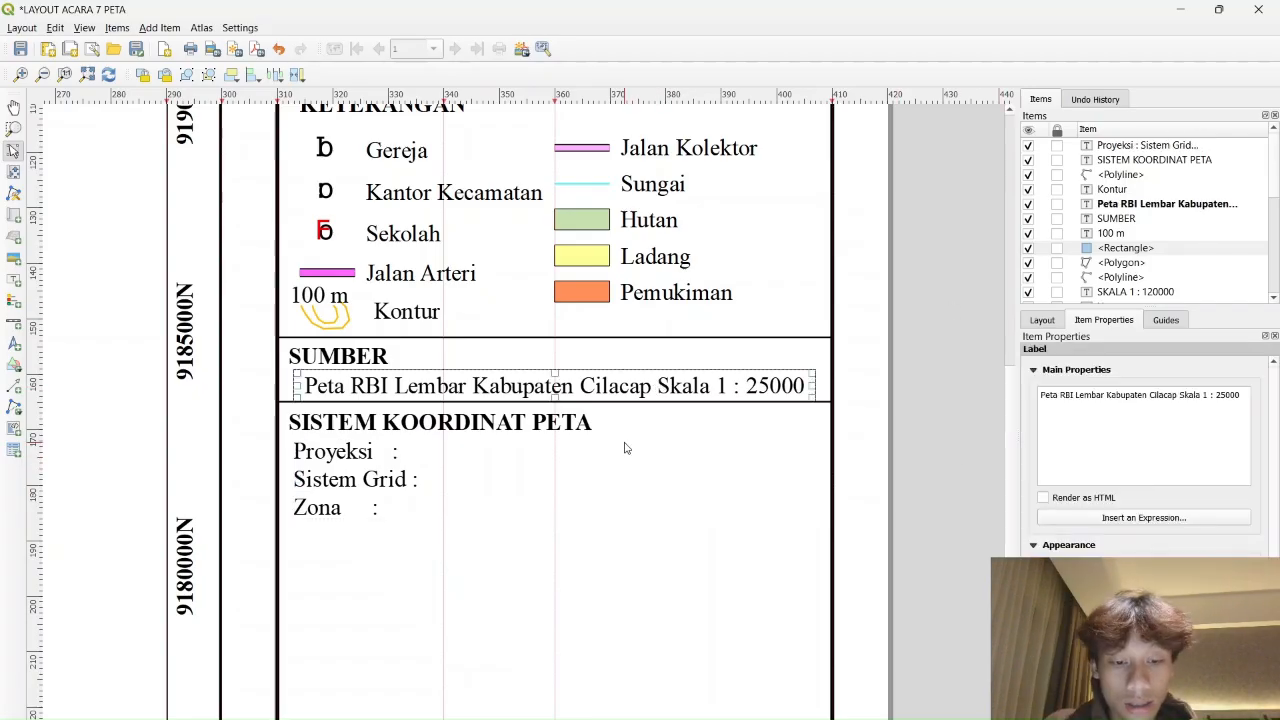
key("ctrl+c")
key("ctrl+v")
left_click_drag(650, 460, 545, 488)
triple_click(1156, 400)
type("Tran")
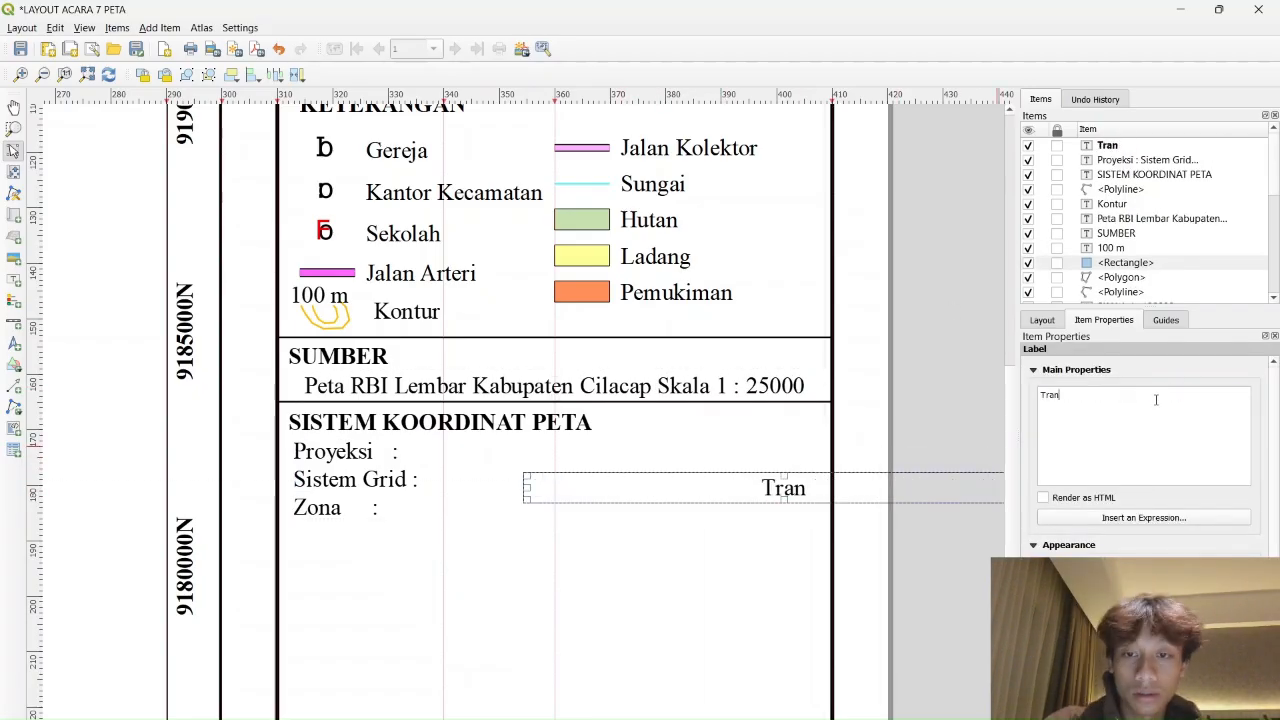
type("sverse Mercator")
left_click(1130, 571)
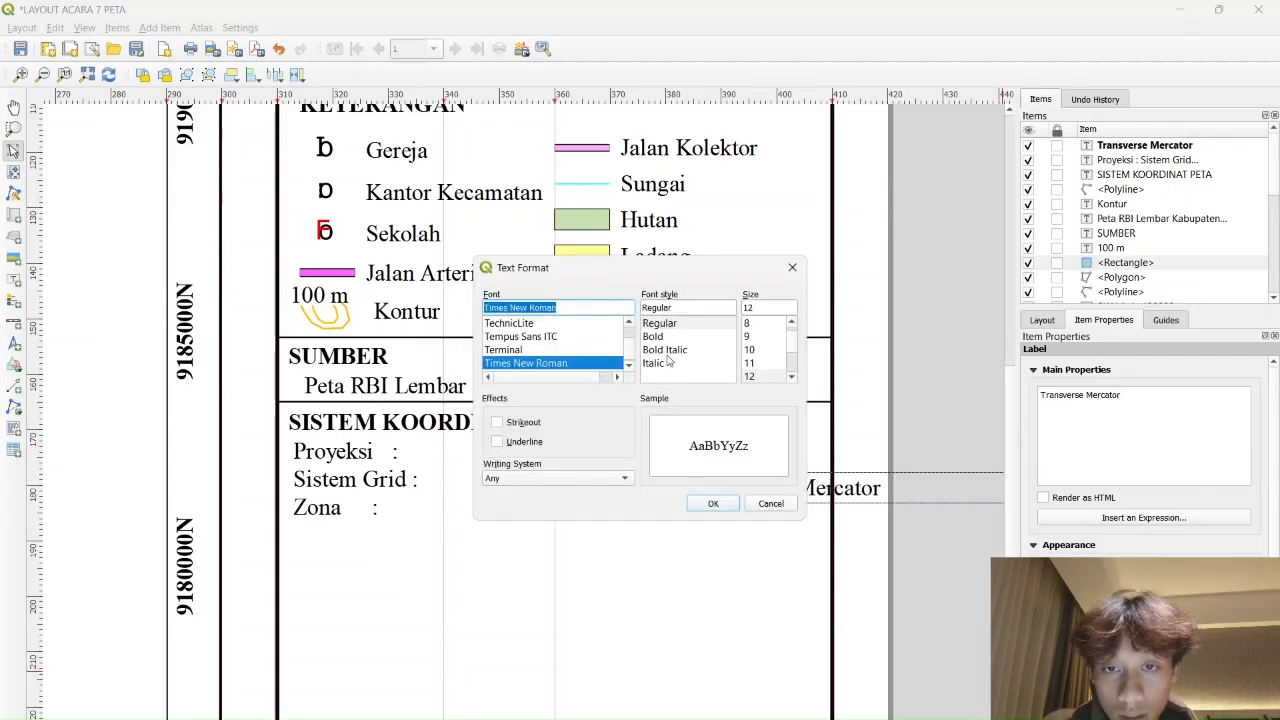
left_click(668, 363)
left_click(711, 503)
left_click_drag(745, 490, 616, 463)
left_click_drag(545, 466, 586, 463)
Copy it as 'Universal Transverse Mercator' and place it beside Sistem Grid
key("ctrl+c")
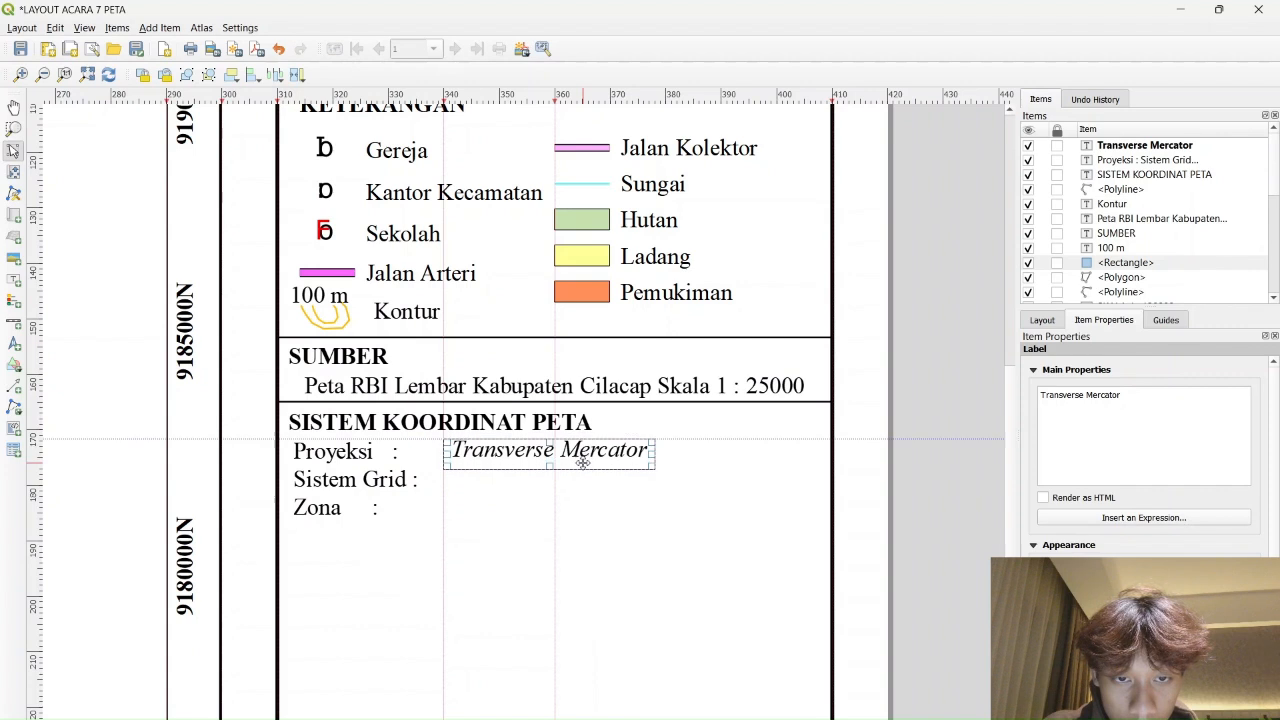
left_click(517, 494)
key("ctrl+v")
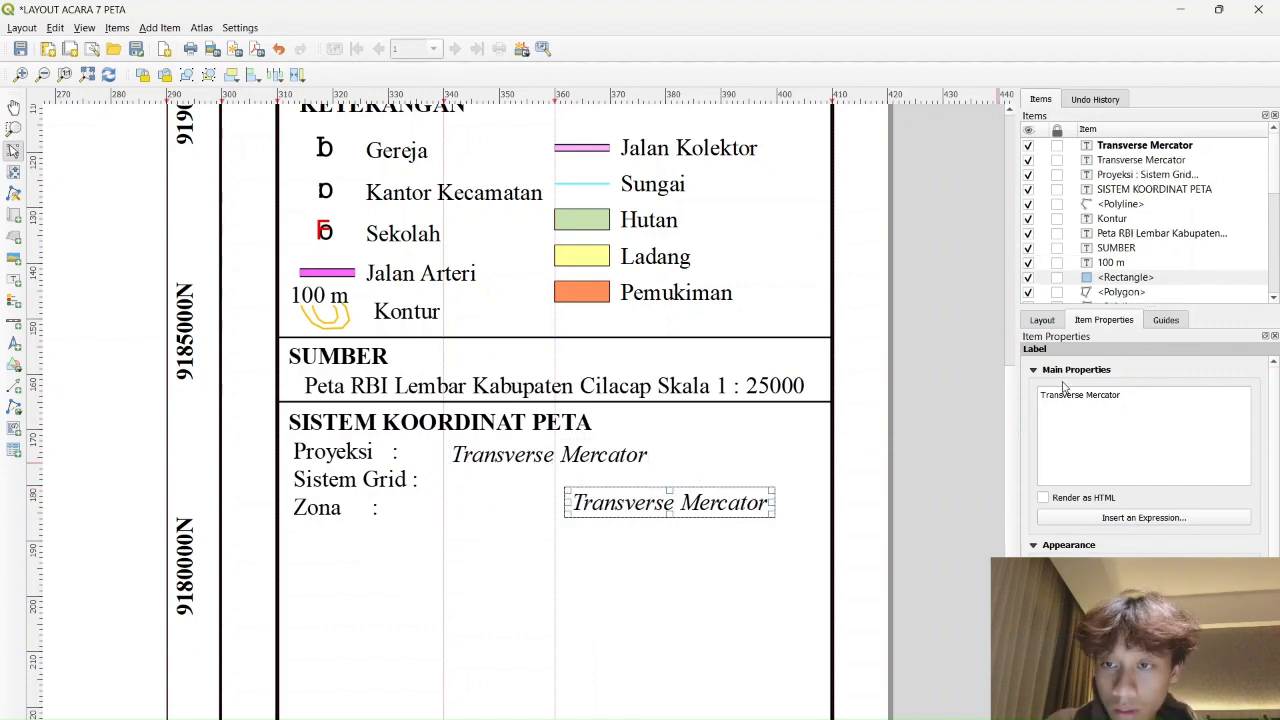
type("Universal")
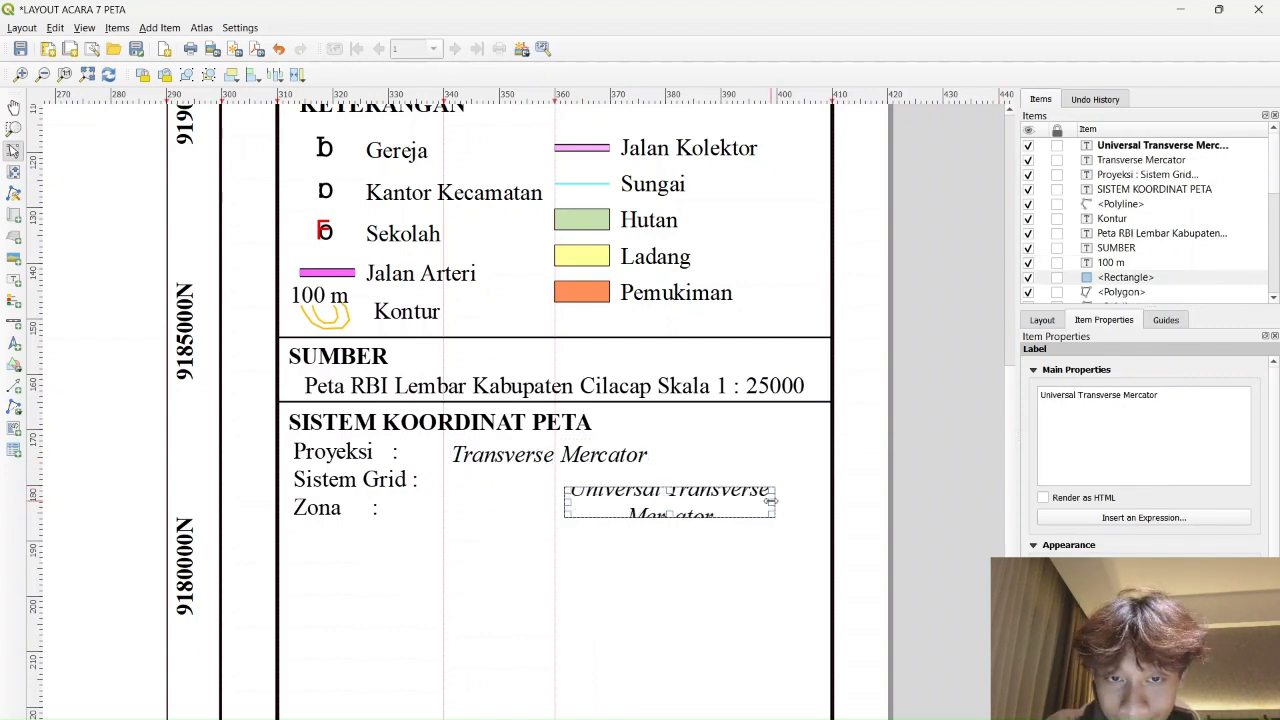
left_click_drag(771, 501, 743, 487)
Copy it again as 'WGS 84 49S' beside Zona and narrow its box
key("ctrl+c")
key("ctrl+v")
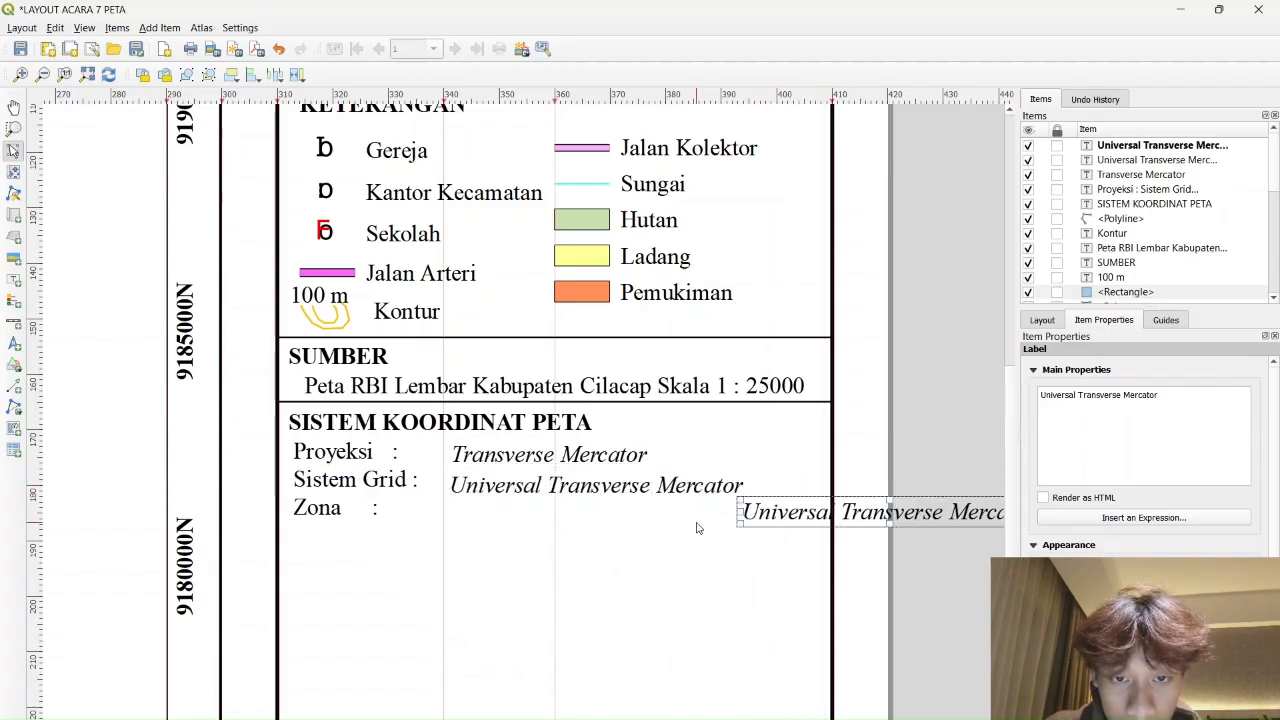
left_click_drag(955, 516, 662, 521)
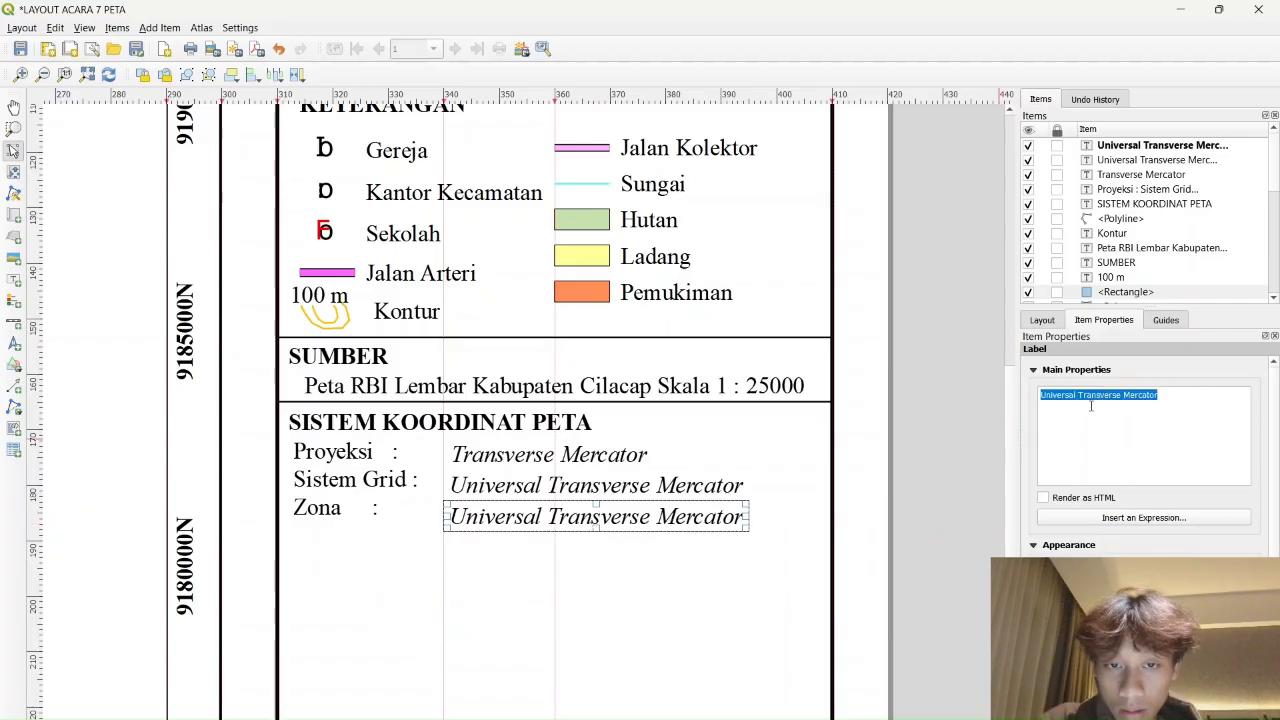
type("WGS 85")
key("BackSpace")
type("4 49S")
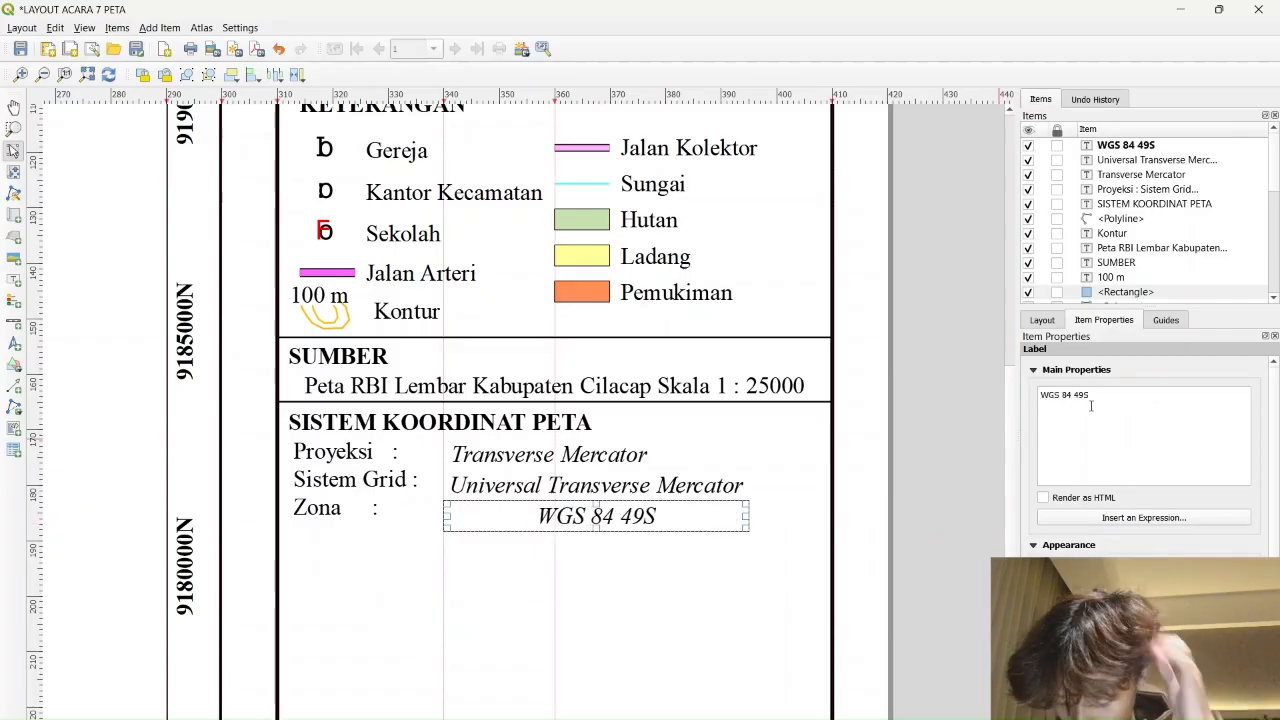
left_click_drag(746, 513, 571, 521)
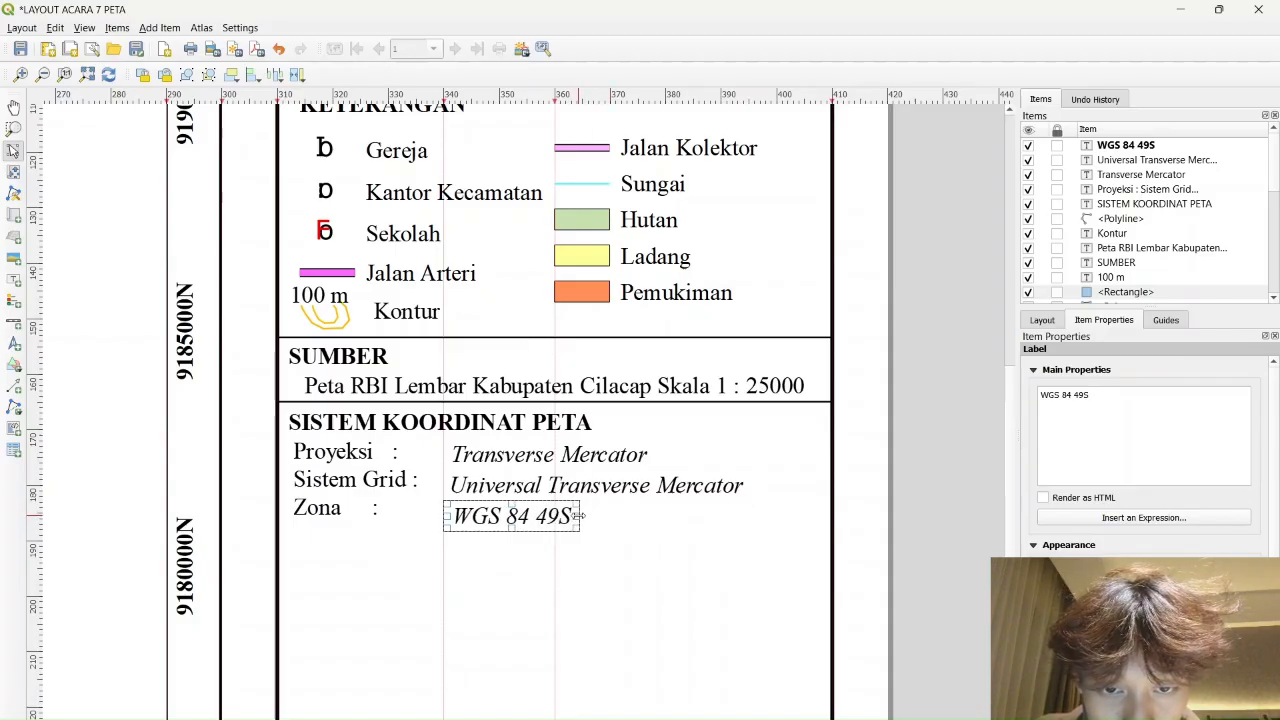
left_click(932, 471)
scroll(736, 491, "down", 1)
Paste a copy onto the source section rectangle, then undo the paste
left_click_drag(902, 410, 900, 444)
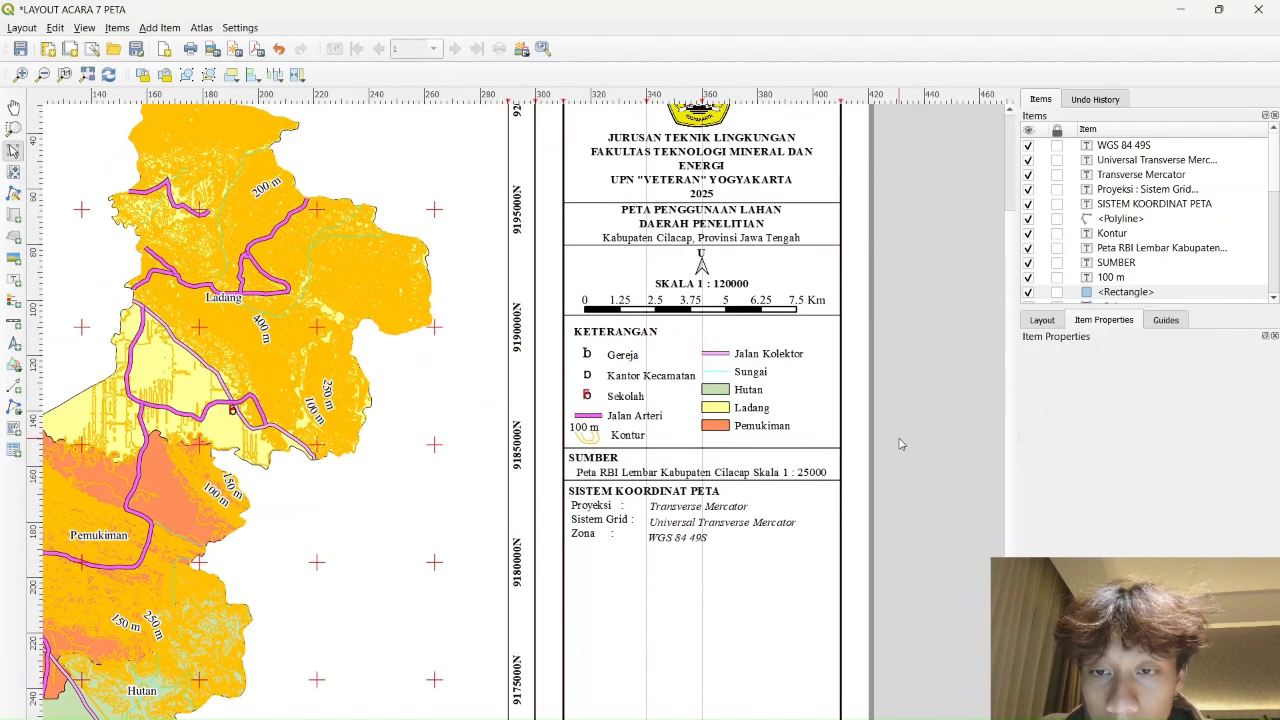
scroll(900, 444, "up", 1)
left_click(708, 393)
key("ctrl+v")
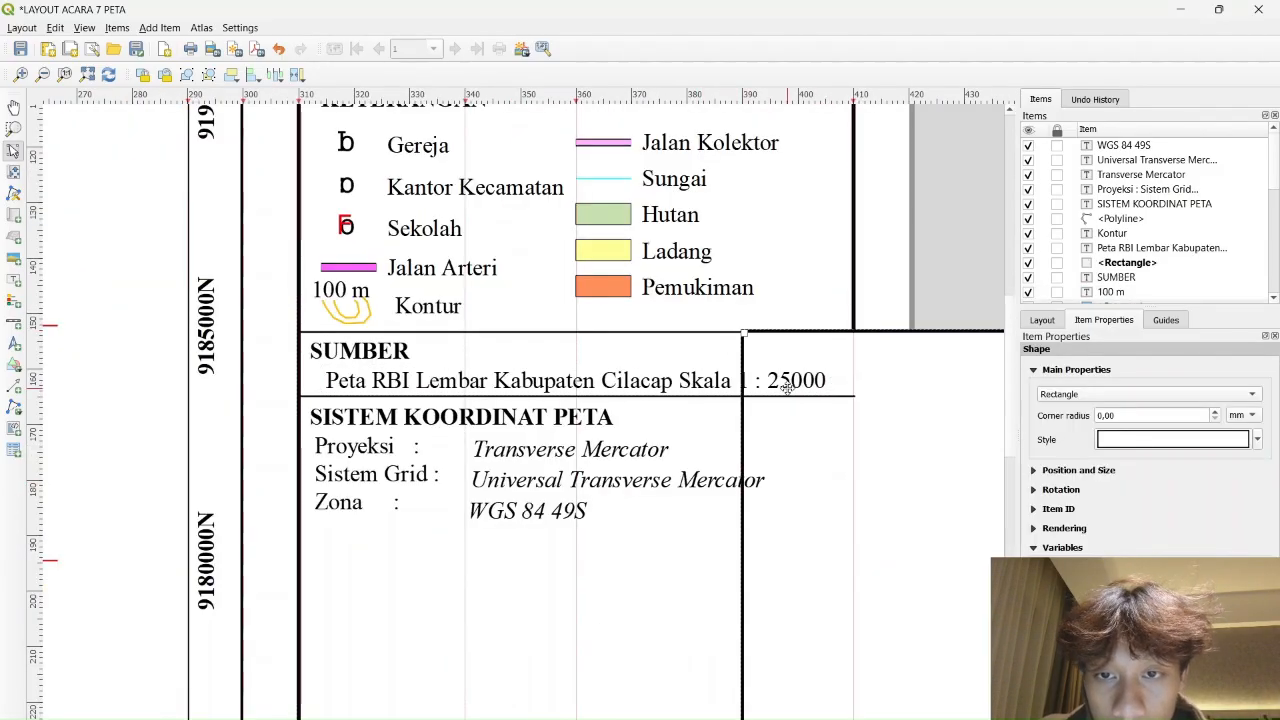
key("ctrl+z")
left_click(770, 333)
left_click(958, 349)
scroll(808, 370, "down", 2)
scroll(806, 370, "up", 2)
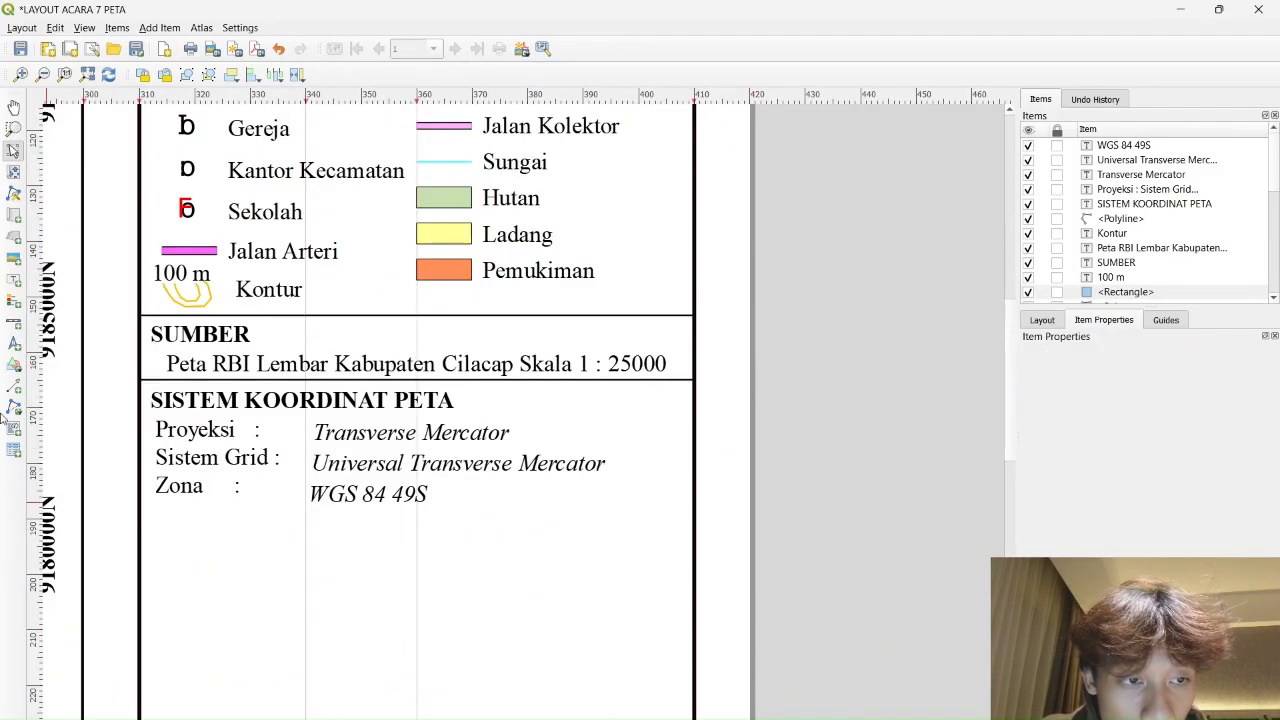
Draw a polyline divider across the panel just below the Zona line
left_click(20, 410)
left_click(68, 426)
left_click_drag(344, 562, 435, 549)
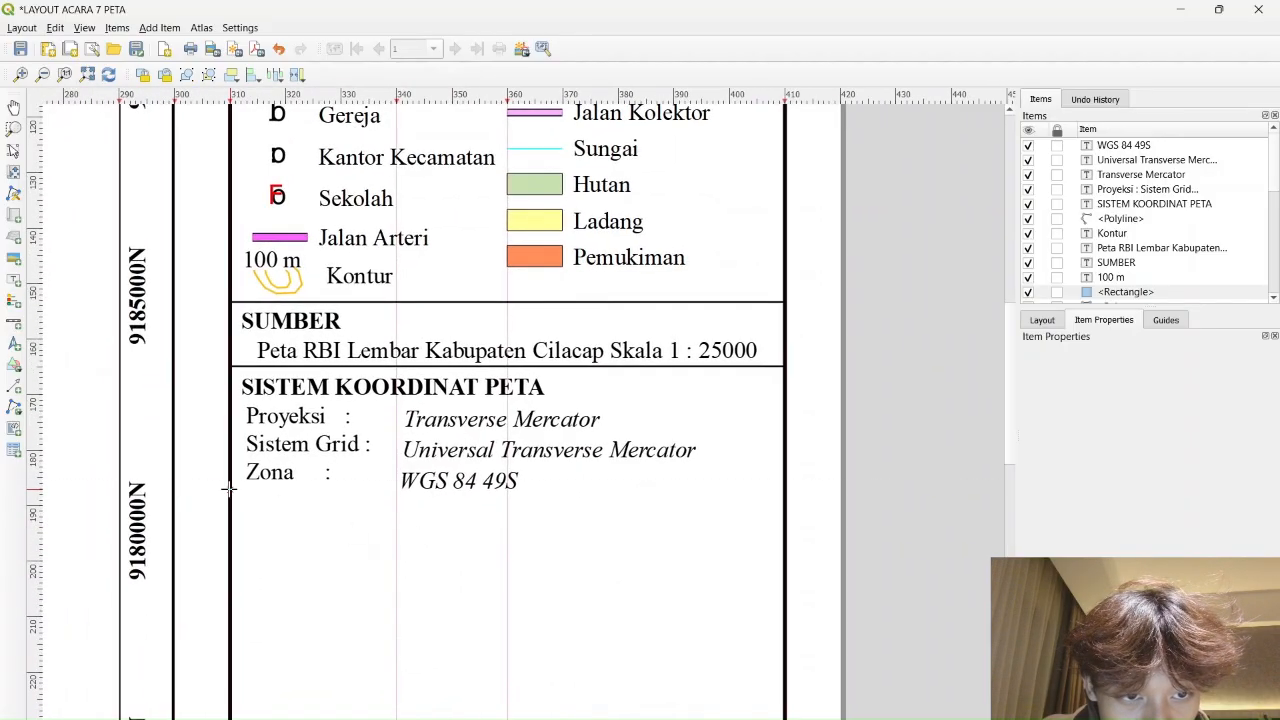
left_click(231, 490)
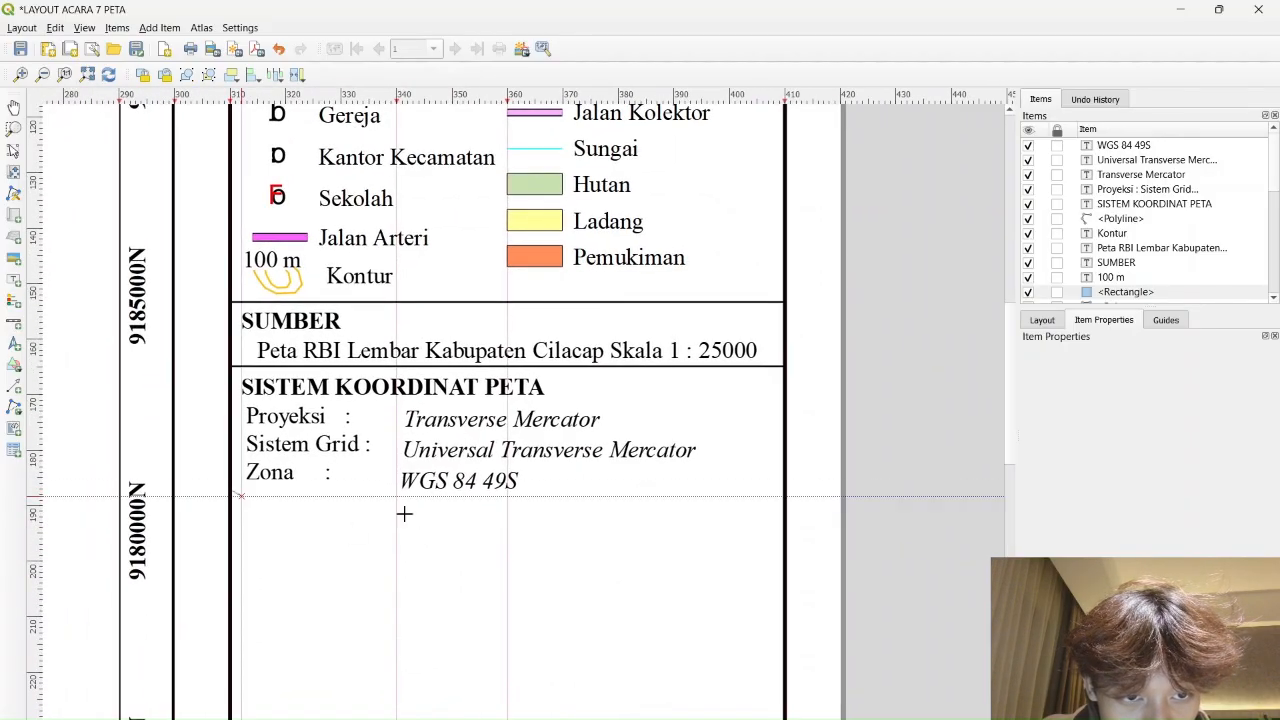
left_click(784, 490)
right_click(784, 490)
key("Down")
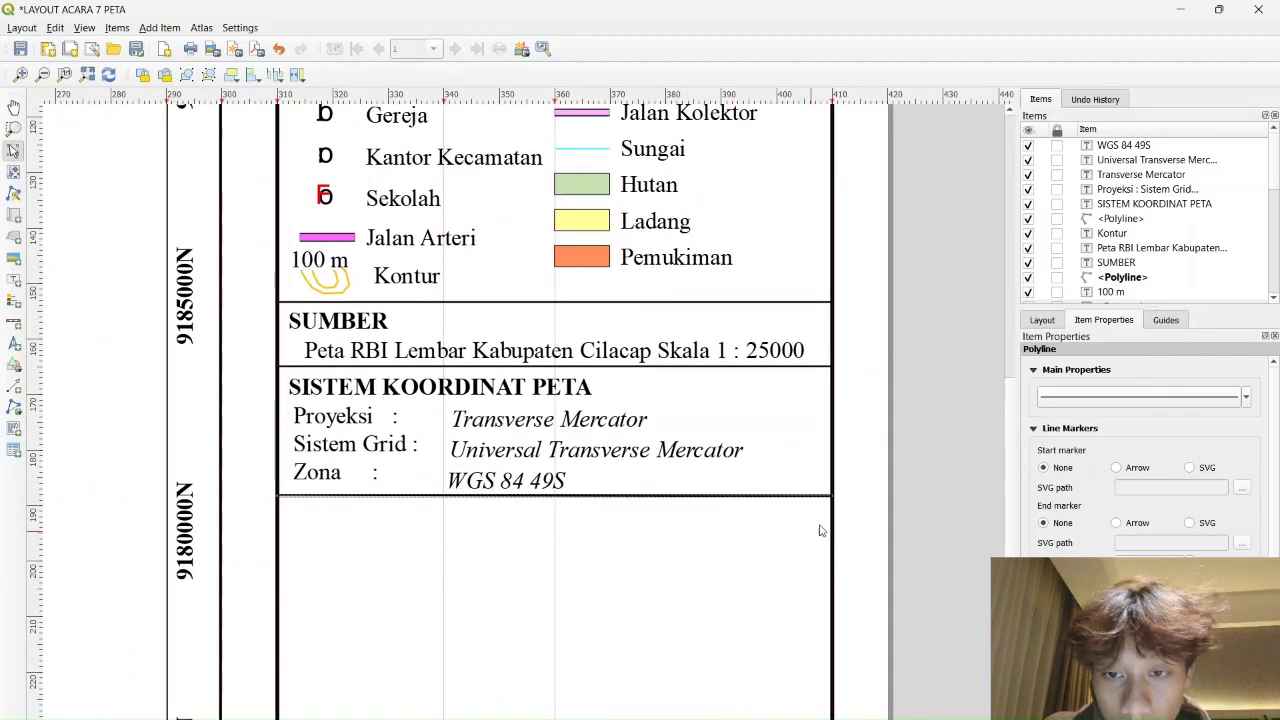
key("ctrl+c")
key("ctrl+v")
left_click(926, 523)
scroll(920, 522, "down", 1)
left_click_drag(874, 558, 784, 459)
Copy the SUMBER heading below the new divider and make it a bold INSET heading
left_click(547, 320)
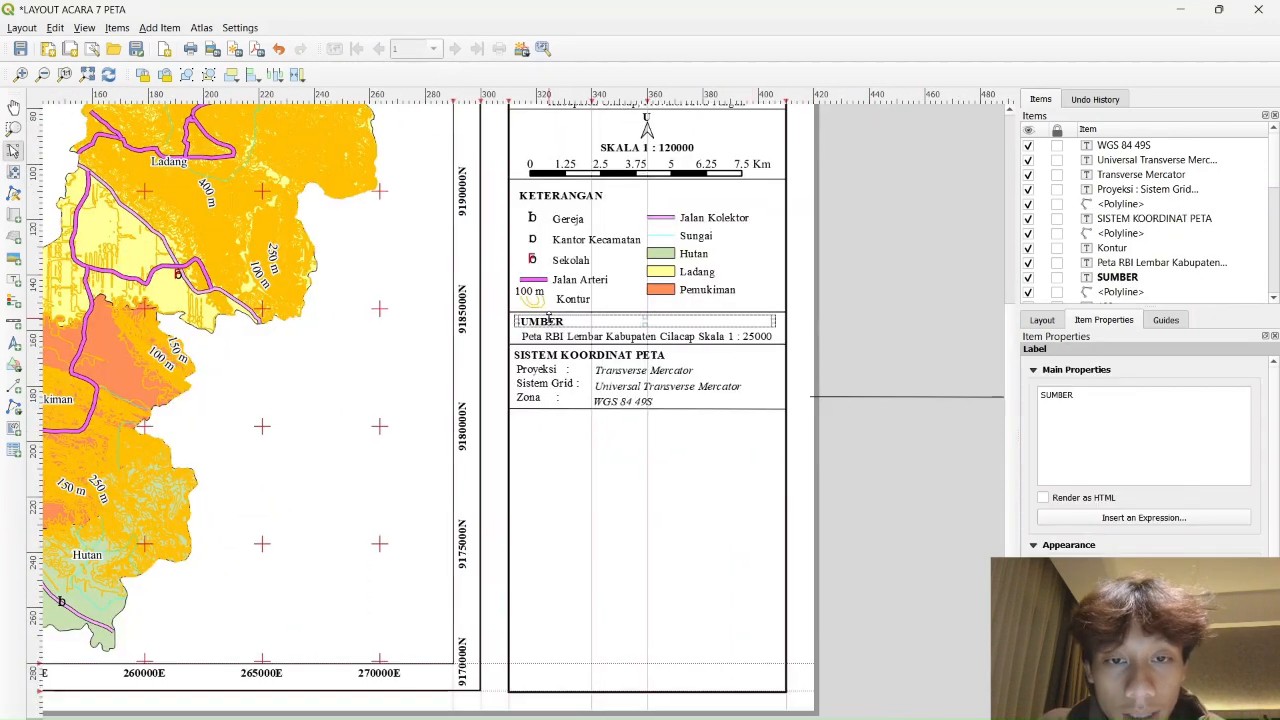
key("ctrl+c")
key("ctrl+v")
left_click_drag(699, 366, 586, 420)
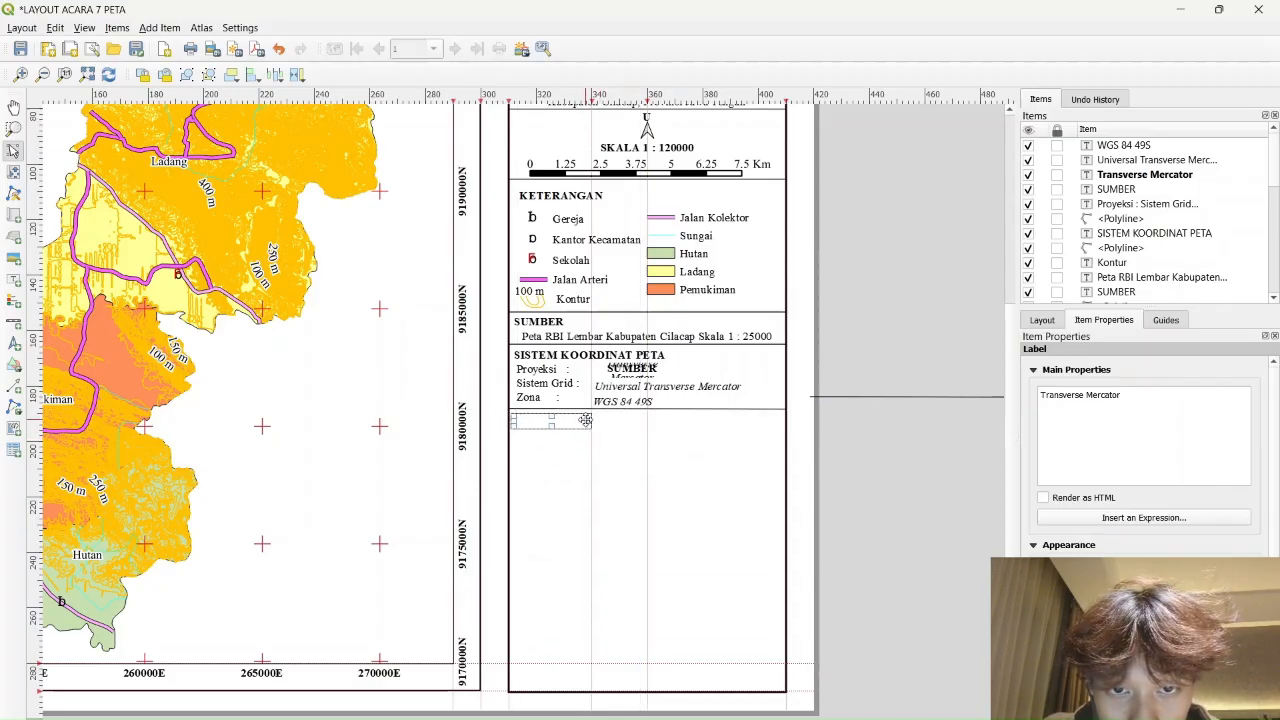
key("ctrl+a")
key("BackSpace")
type("INS")
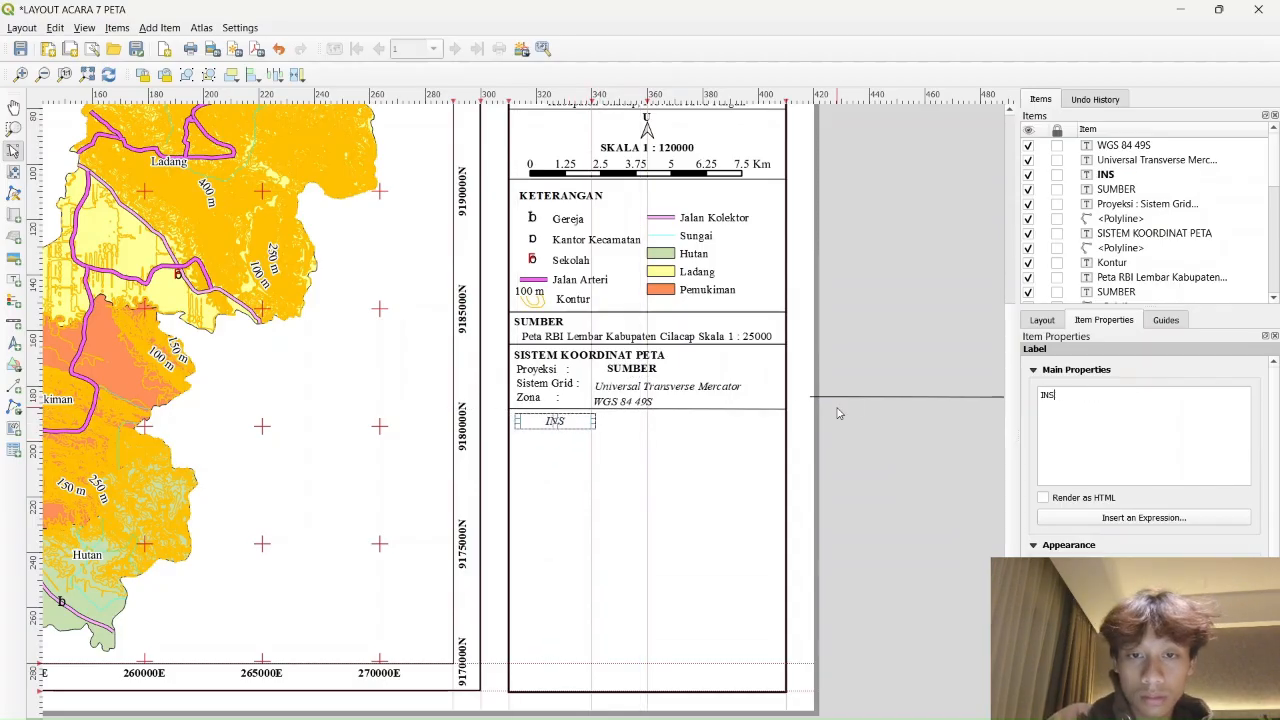
left_click(1142, 567)
left_click(662, 337)
left_click(712, 504)
left_click_drag(594, 421, 573, 421)
left_click(940, 433)
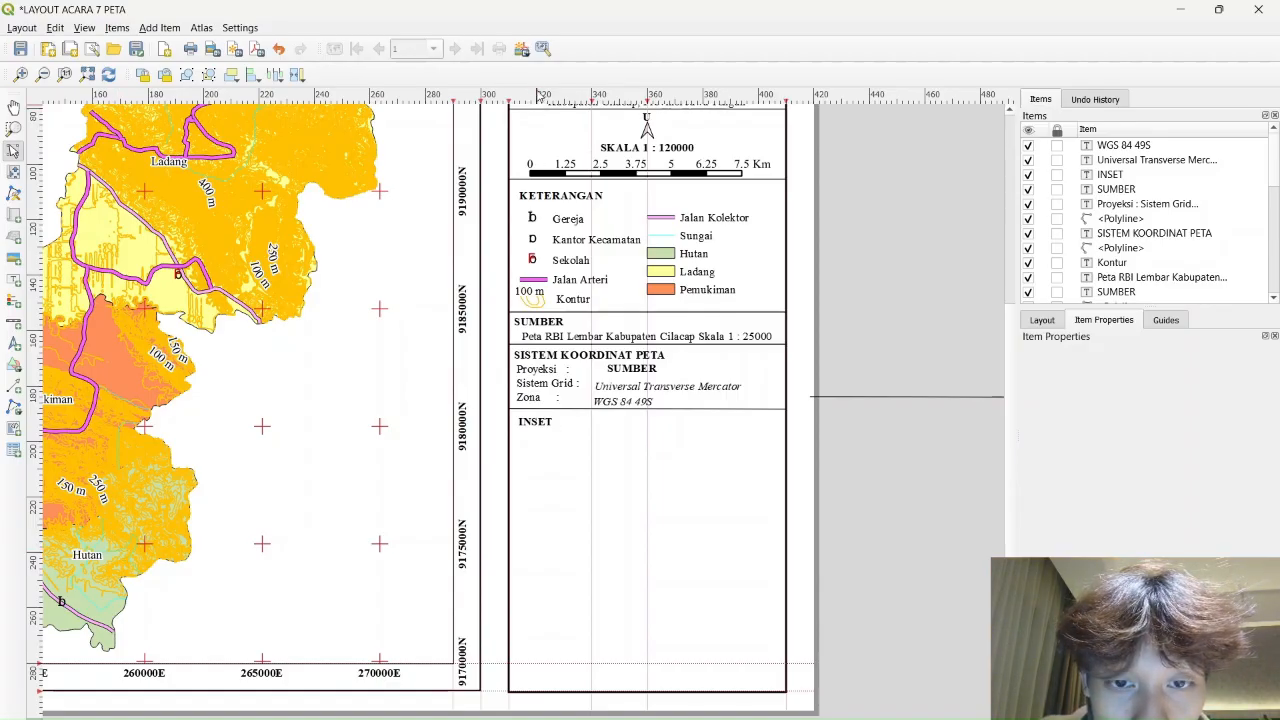
Add a horizontal guide at the page bottom and vertical guides framing the inset area
left_click_drag(540, 95, 846, 647)
mouse_move(39, 662)
left_mouse_down()
mouse_move(41, 634)
mouse_move(43, 654)
left_mouse_up()
left_click_drag(52, 664, 75, 647)
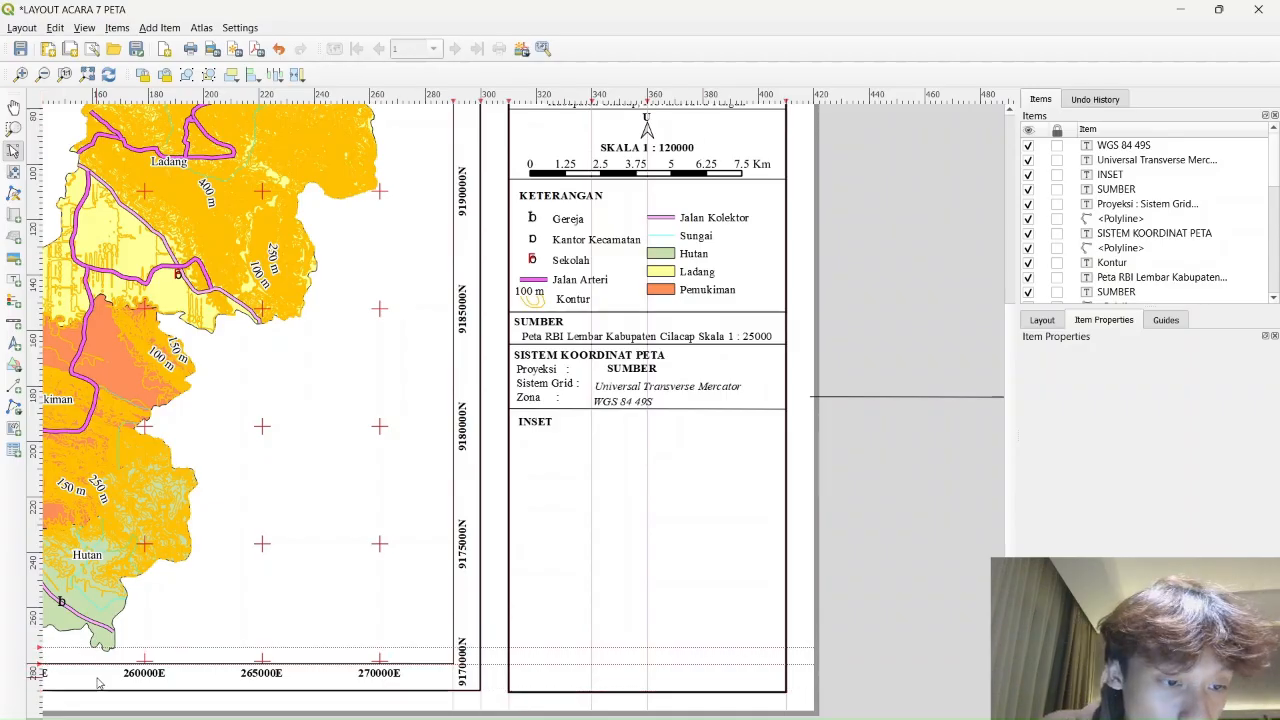
left_click_drag(789, 95, 537, 170)
left_click_drag(590, 110, 553, 125)
left_click_drag(647, 100, 759, 113)
left_click_drag(505, 100, 741, 100)
Add two horizontal guides to the page and move one just below the INSET heading
key("ctrl+0")
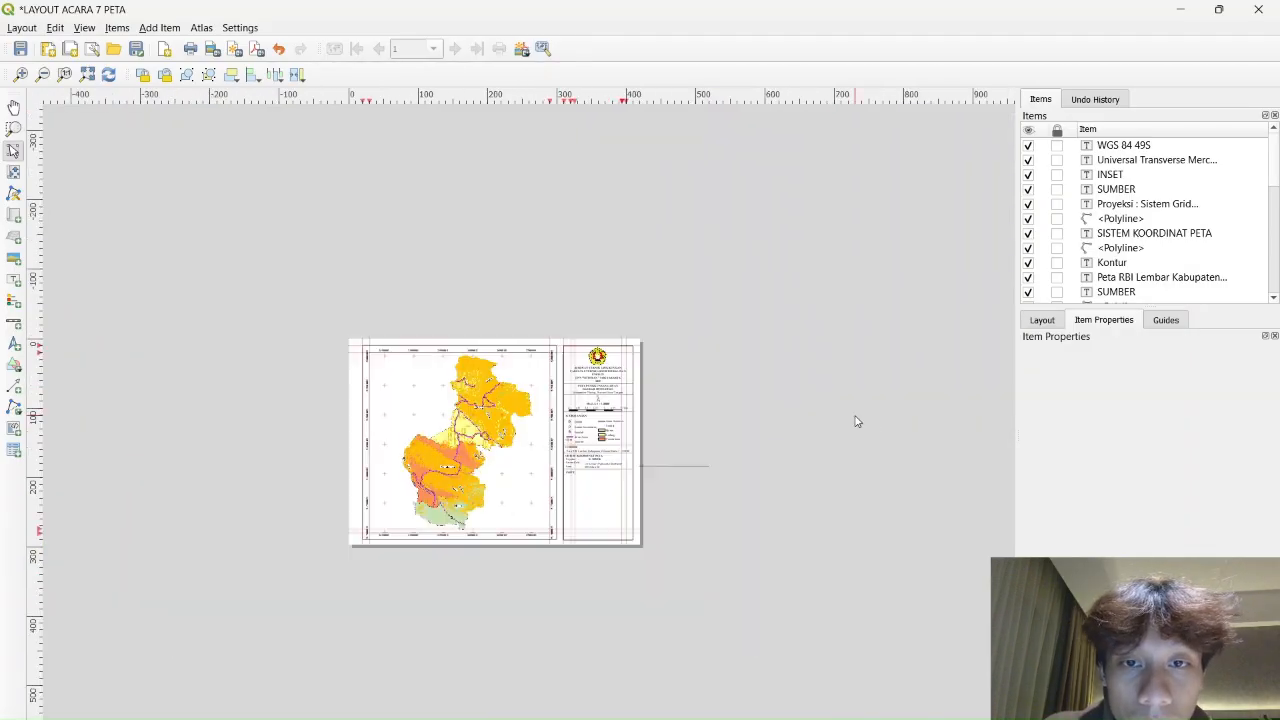
left_click_drag(38, 262, 155, 518)
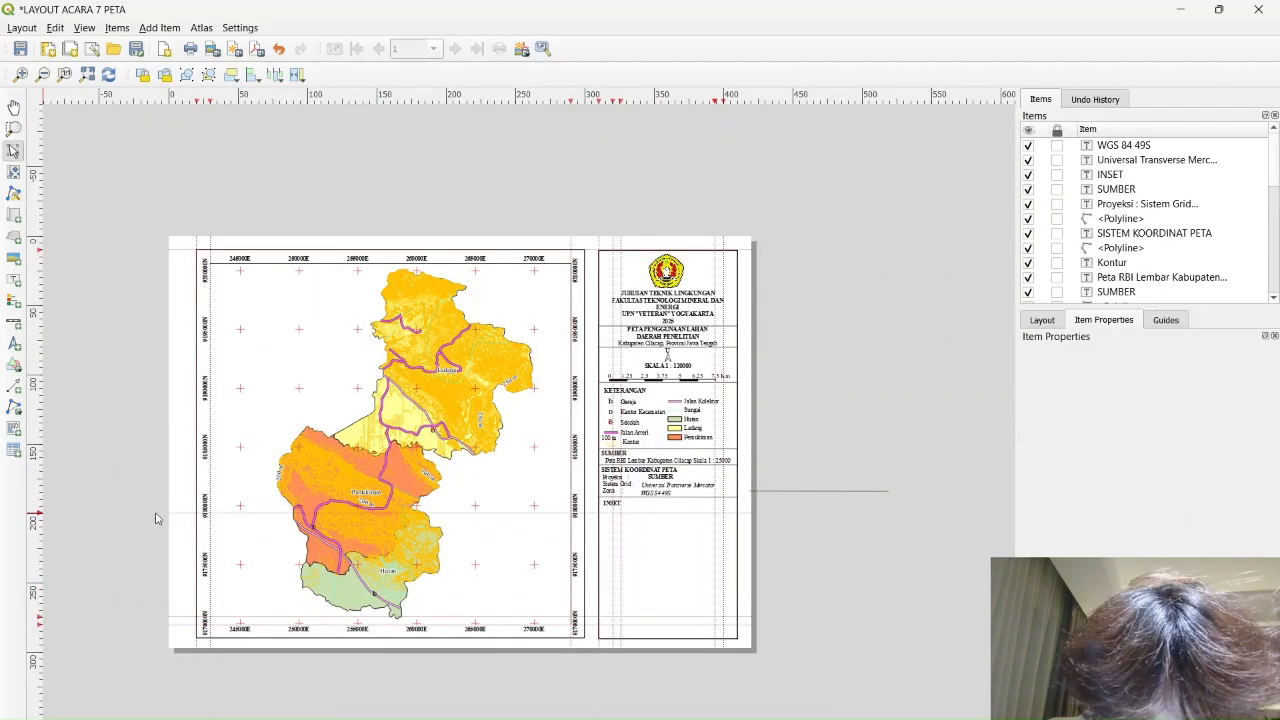
left_click_drag(38, 249, 72, 529)
scroll(73, 533, "up", 2)
scroll(74, 537, "down", 1)
left_click_drag(617, 477, 335, 457)
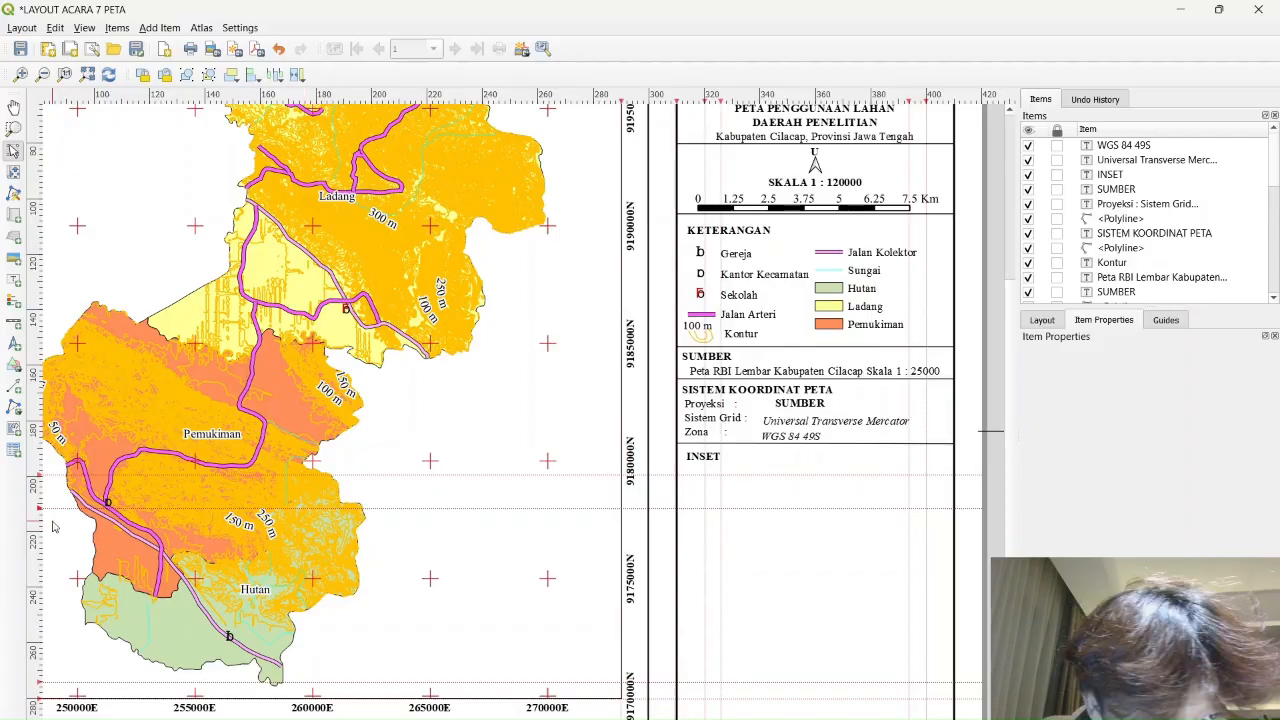
left_click_drag(40, 508, 68, 493)
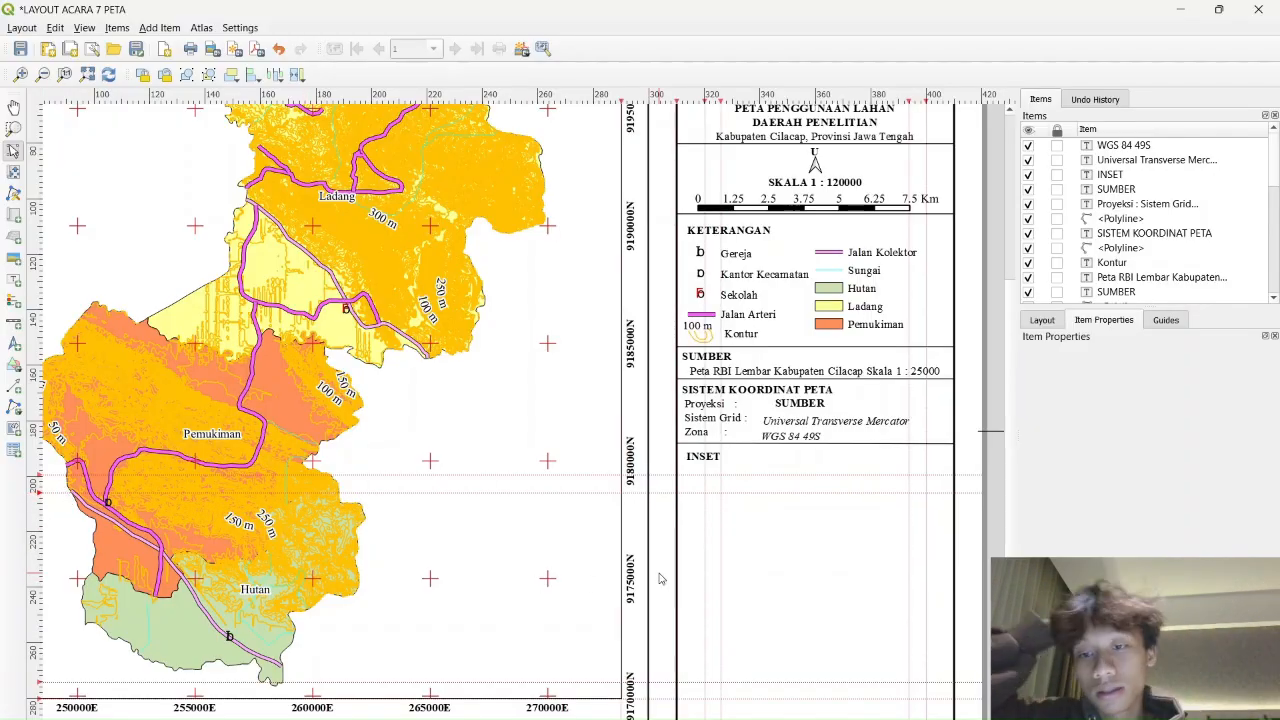
Draw a rectangle item beneath the INSET heading
left_click(13, 365)
left_click(62, 363)
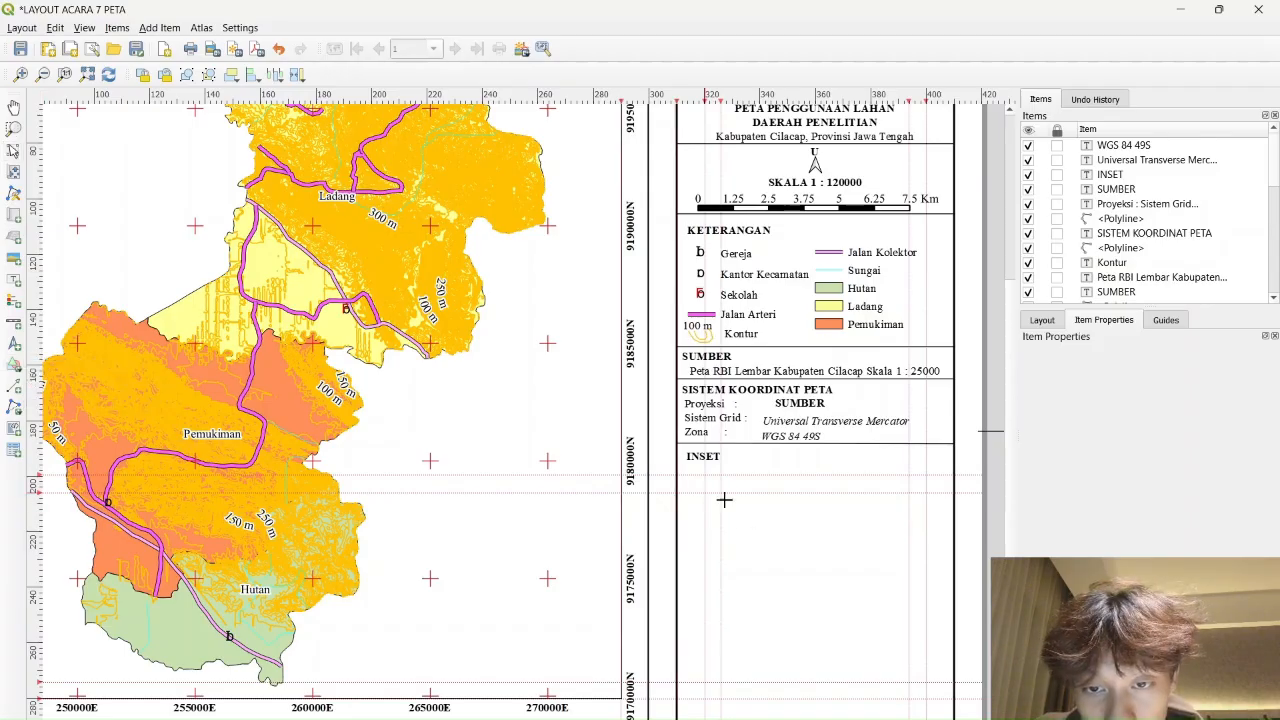
left_click(724, 500)
left_click(804, 331)
left_click_drag(706, 491, 926, 652)
right_click(926, 652)
left_click(925, 654)
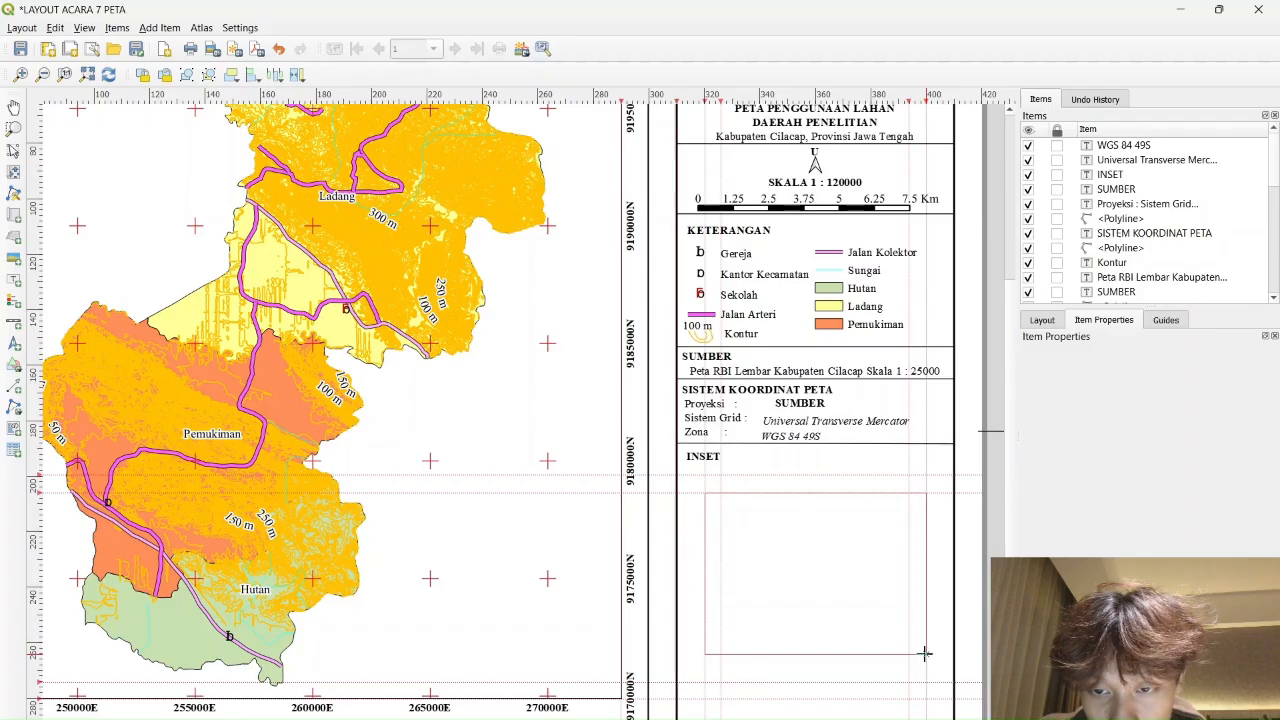
left_click(926, 652)
key("Return")
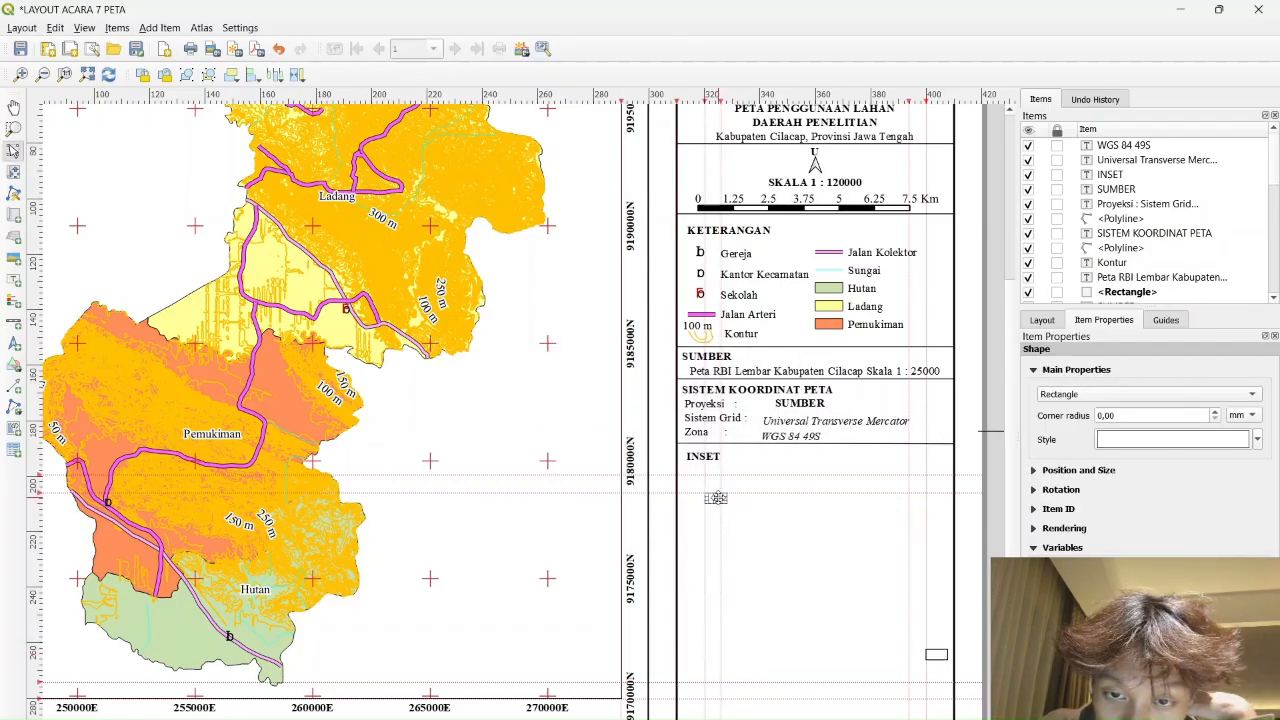
Stretch the rectangle into a large inset frame, move it under INSET and widen it slightly
left_click_drag(717, 498, 717, 498)
left_click_drag(727, 503, 920, 629)
left_click_drag(843, 564, 847, 590)
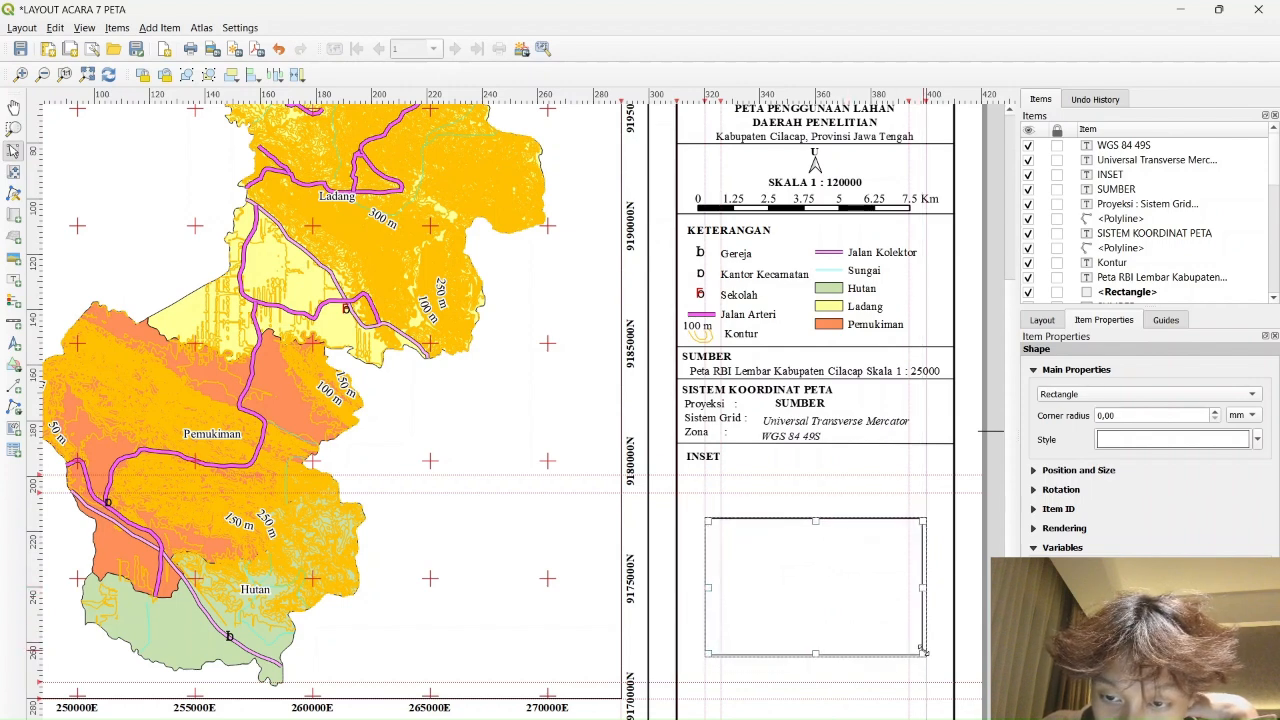
left_click_drag(924, 650, 926, 653)
left_click(986, 502)
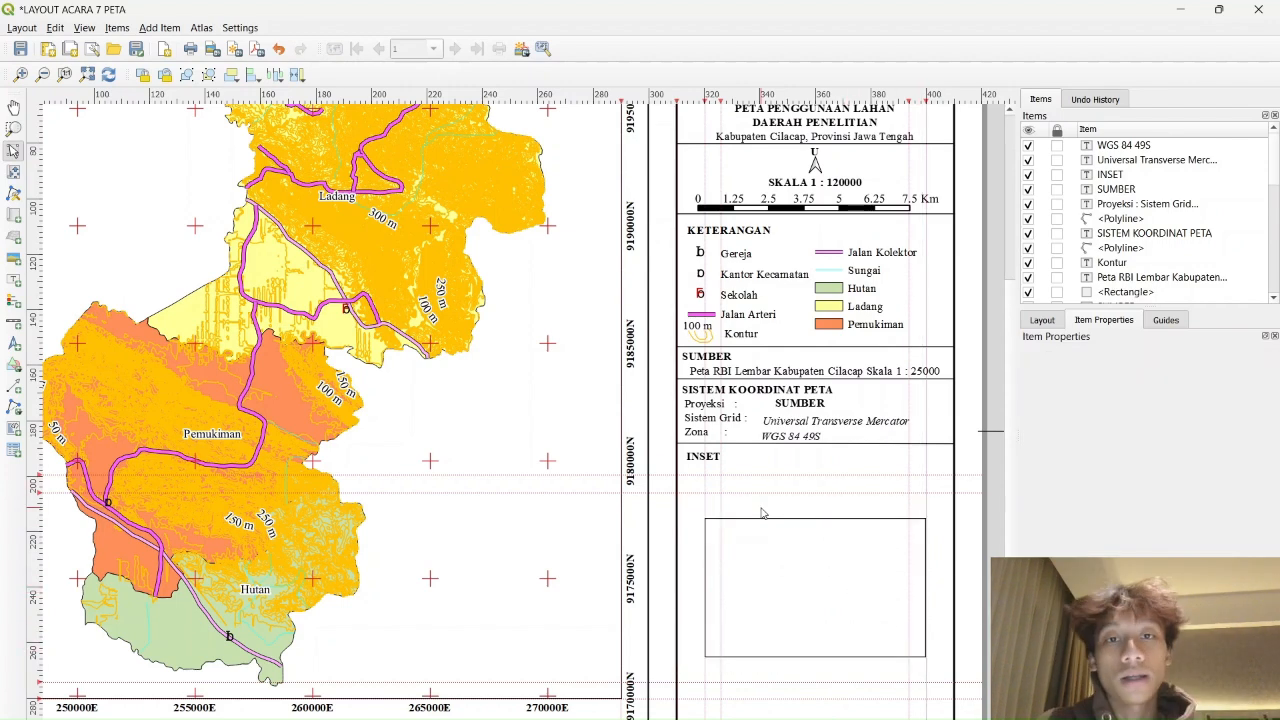
Leave the layout and return to the main QGIS map window
left_click(1181, 9)
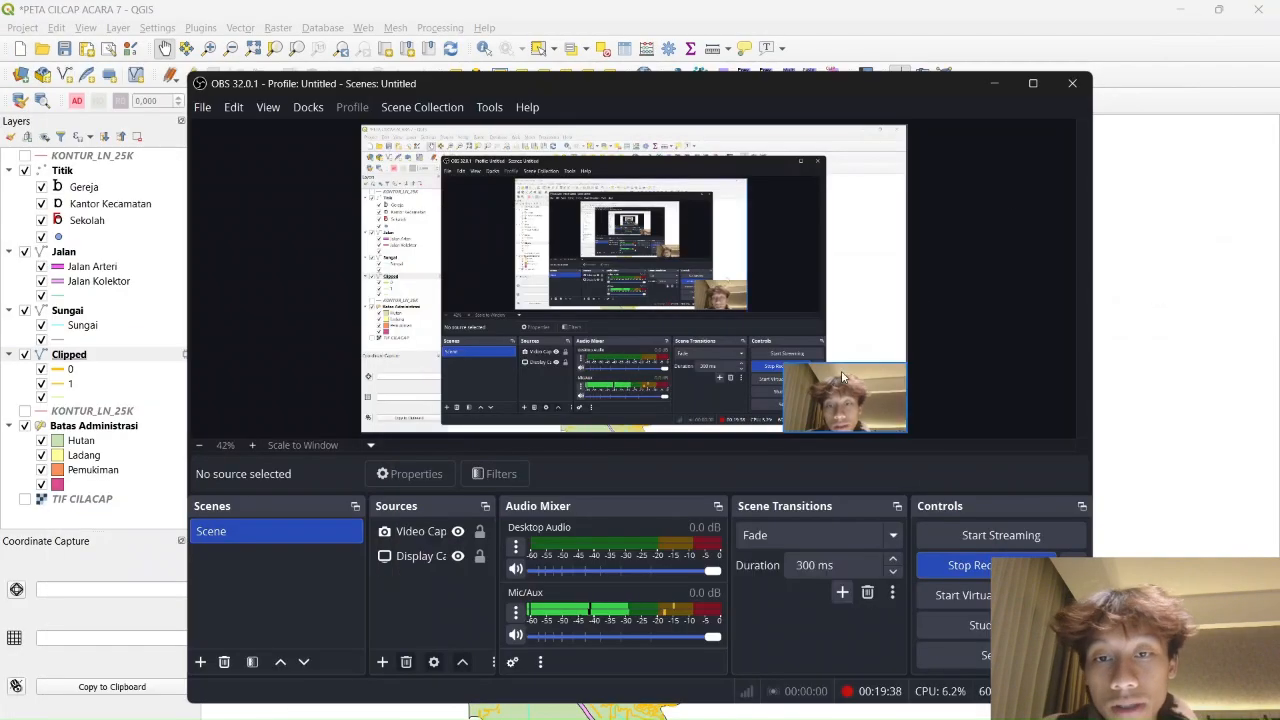
left_click(994, 86)
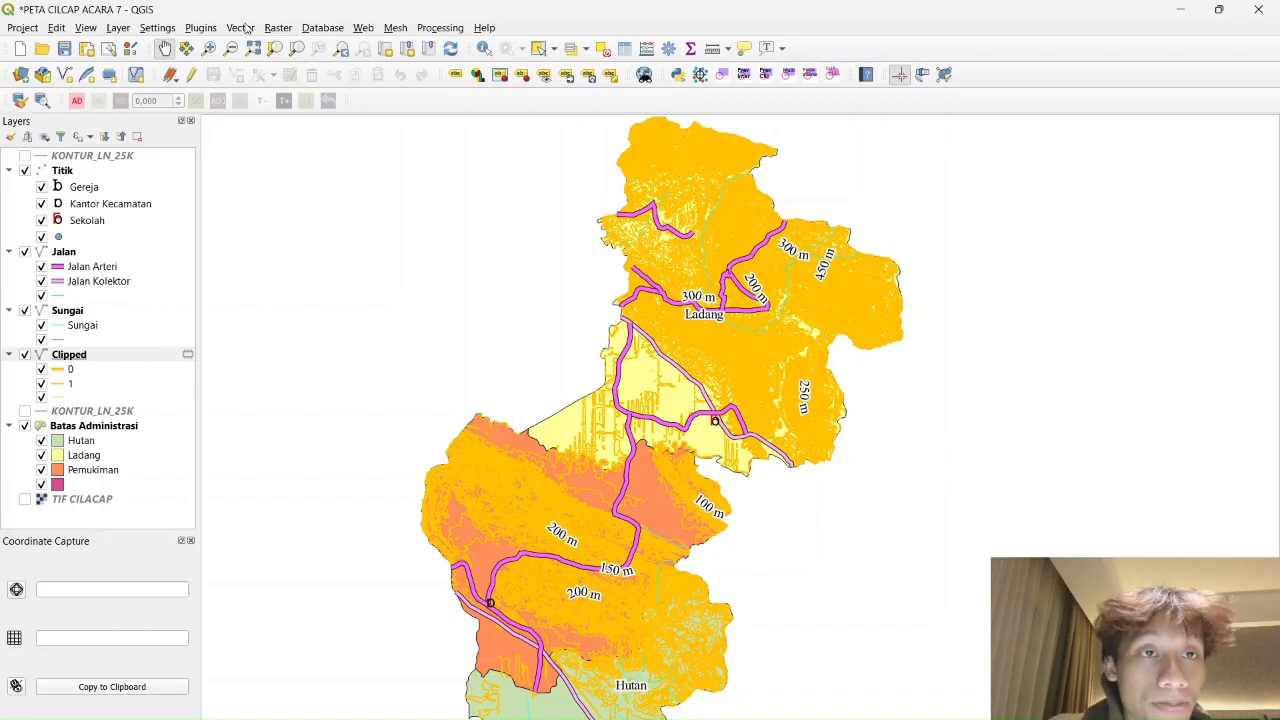
left_click(118, 27)
mouse_move(160, 83)
left_click(430, 88)
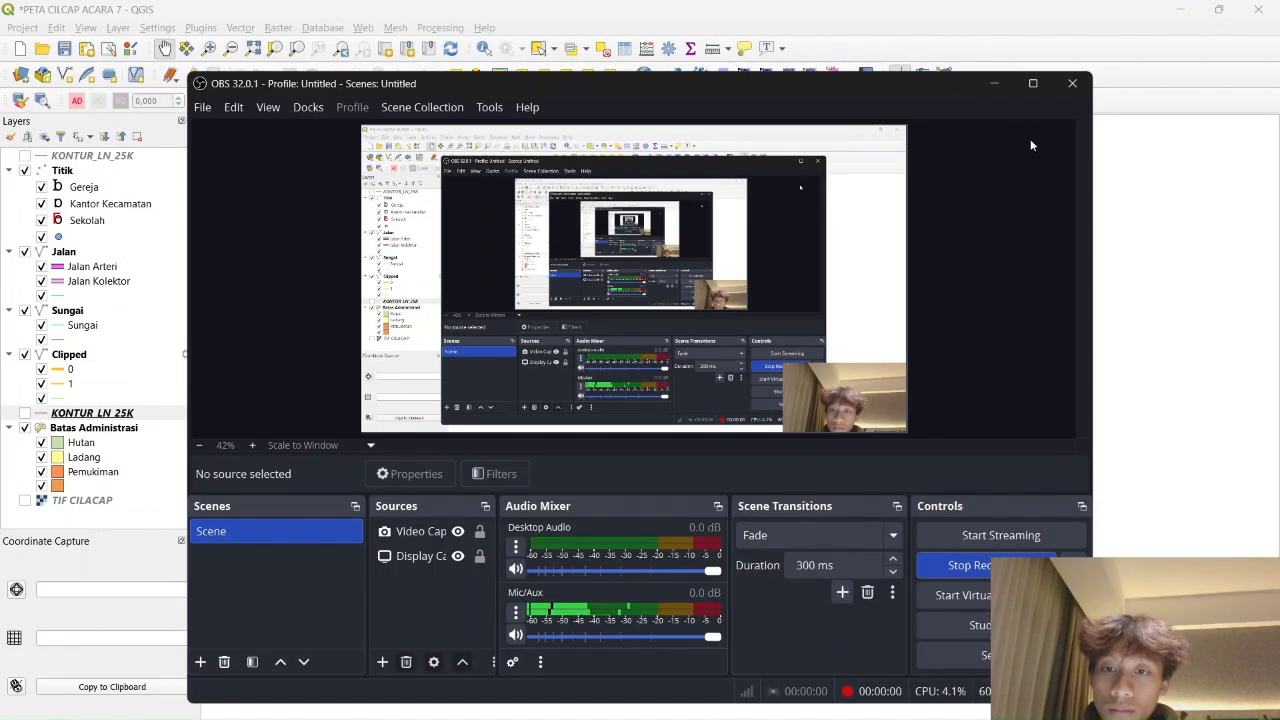
left_click(994, 83)
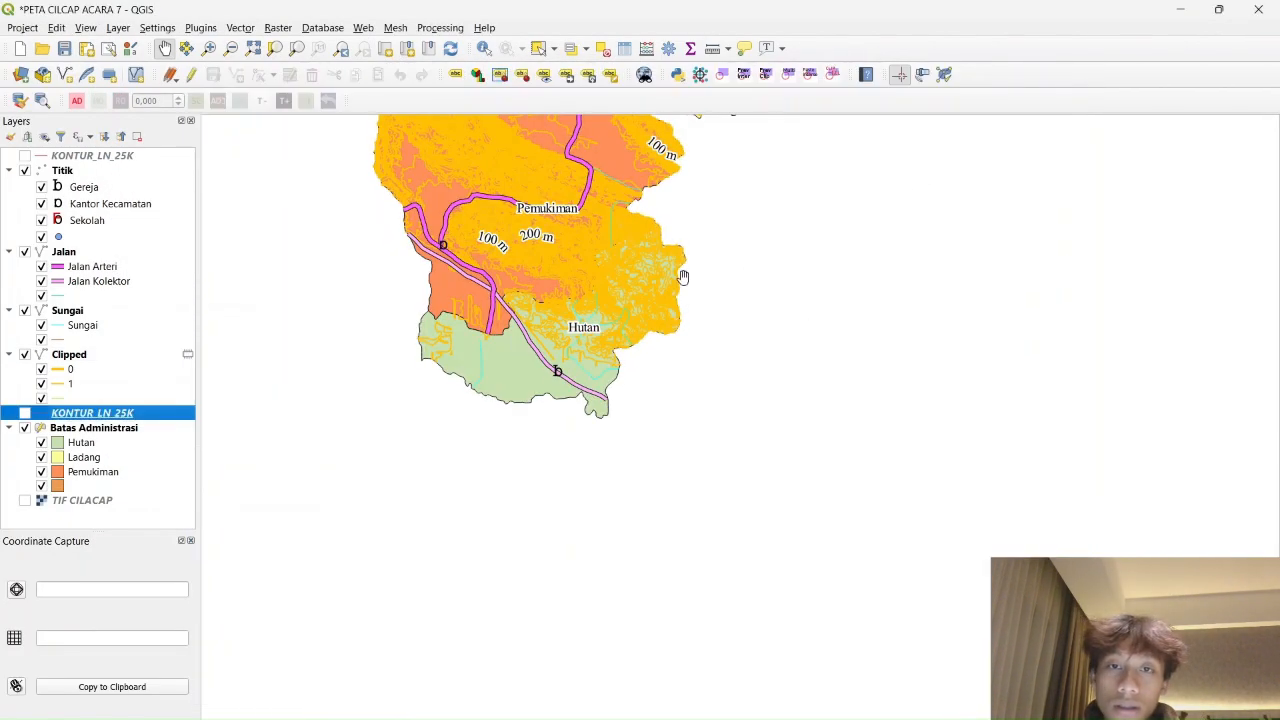
scroll(646, 463, "up", 5)
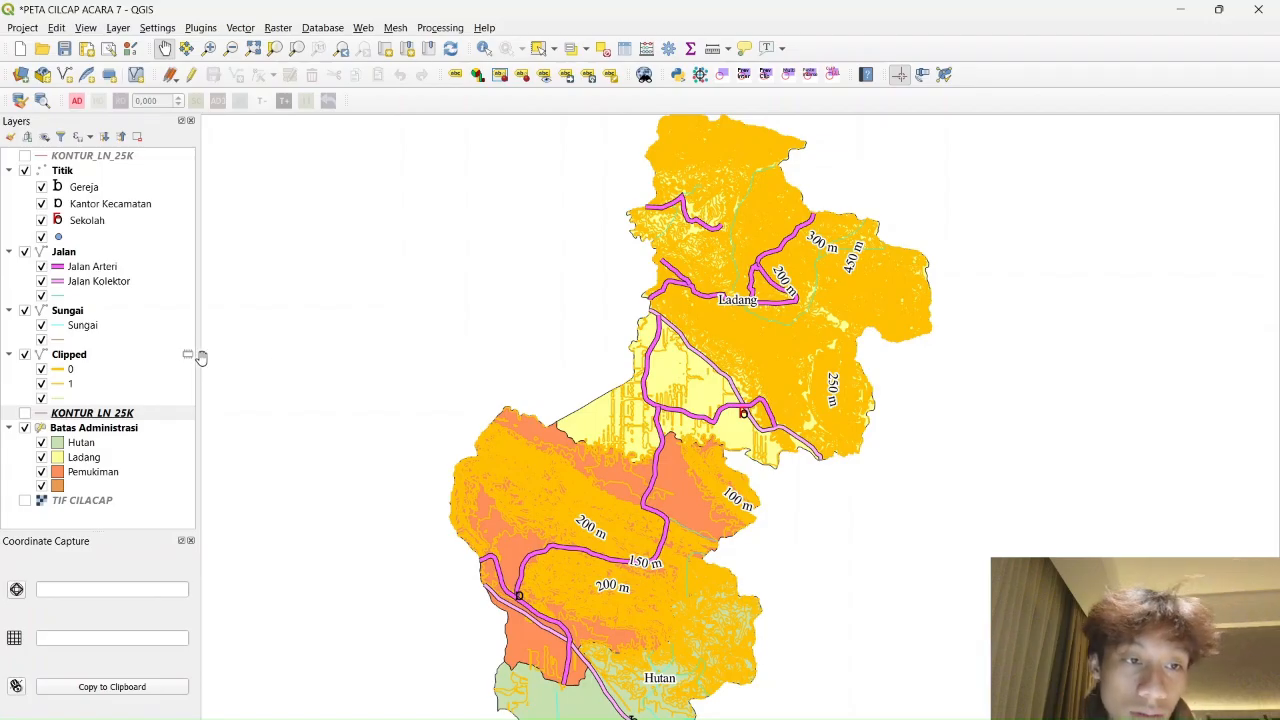
Hide the Clipped, Sungai, Jalan and Titik layers, keeping Batas Administrasi visible
left_click(25, 428)
left_click(25, 428)
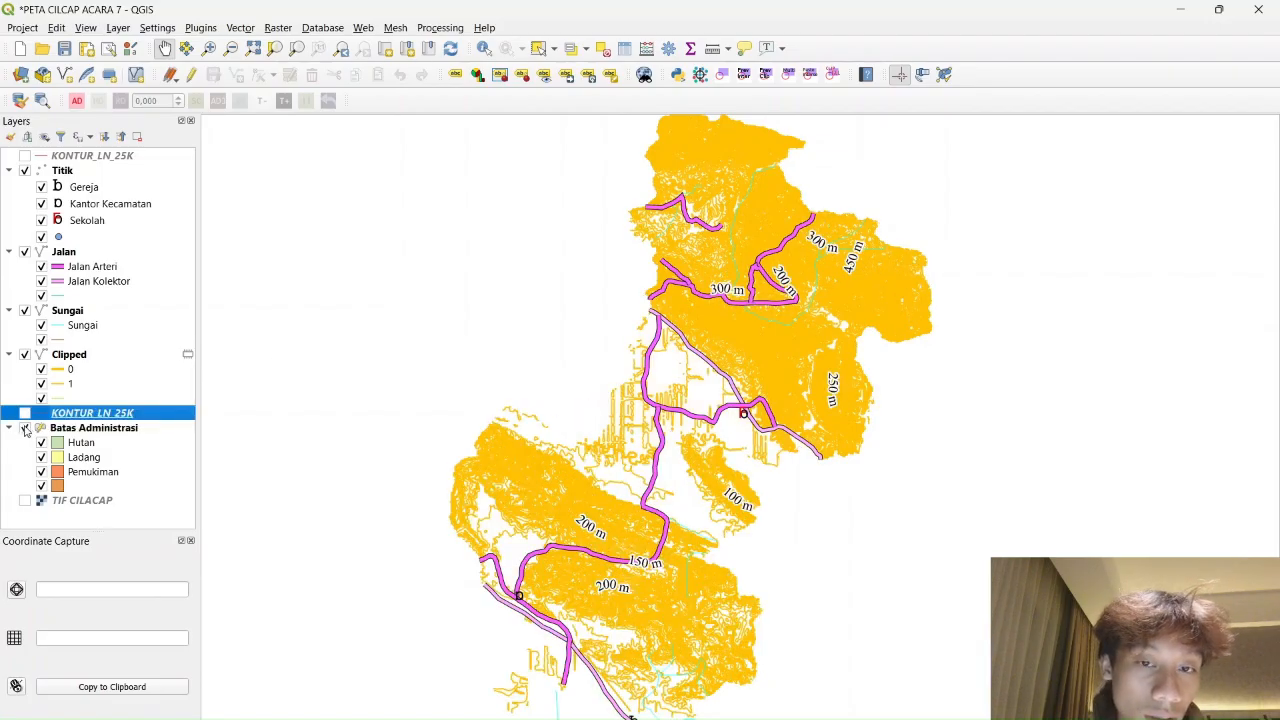
left_click(25, 355)
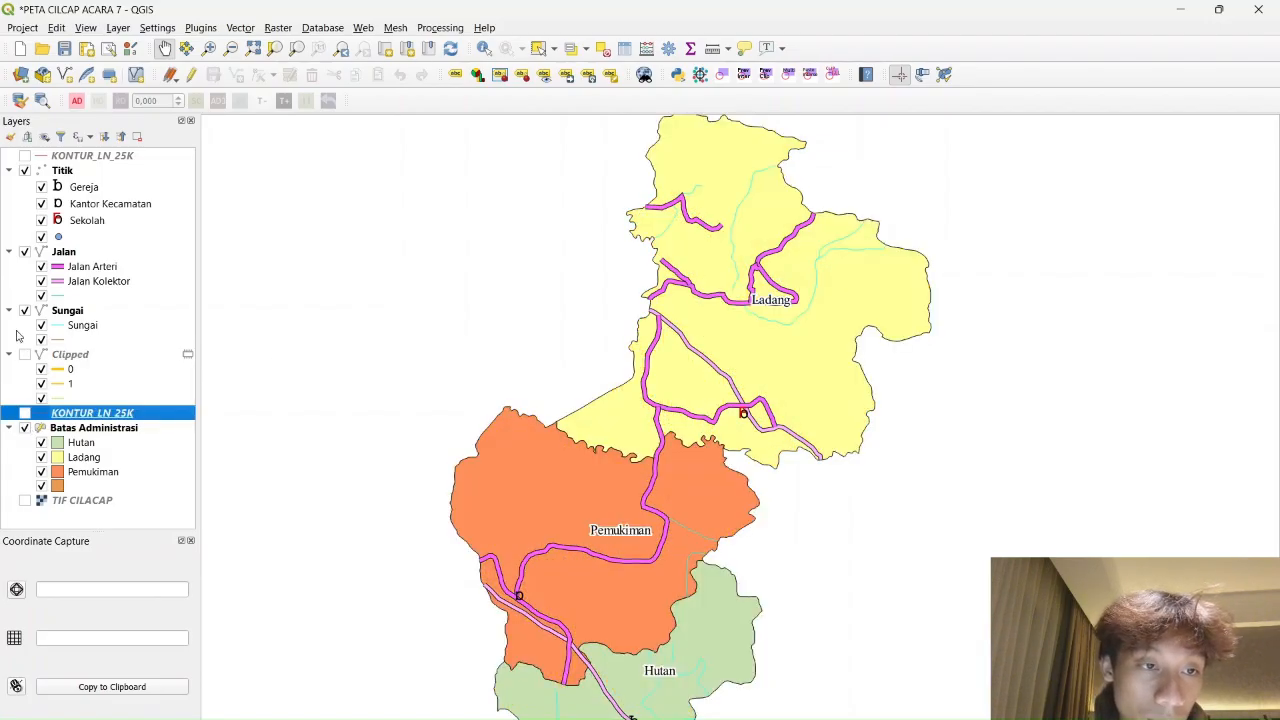
left_click(25, 310)
left_click(25, 252)
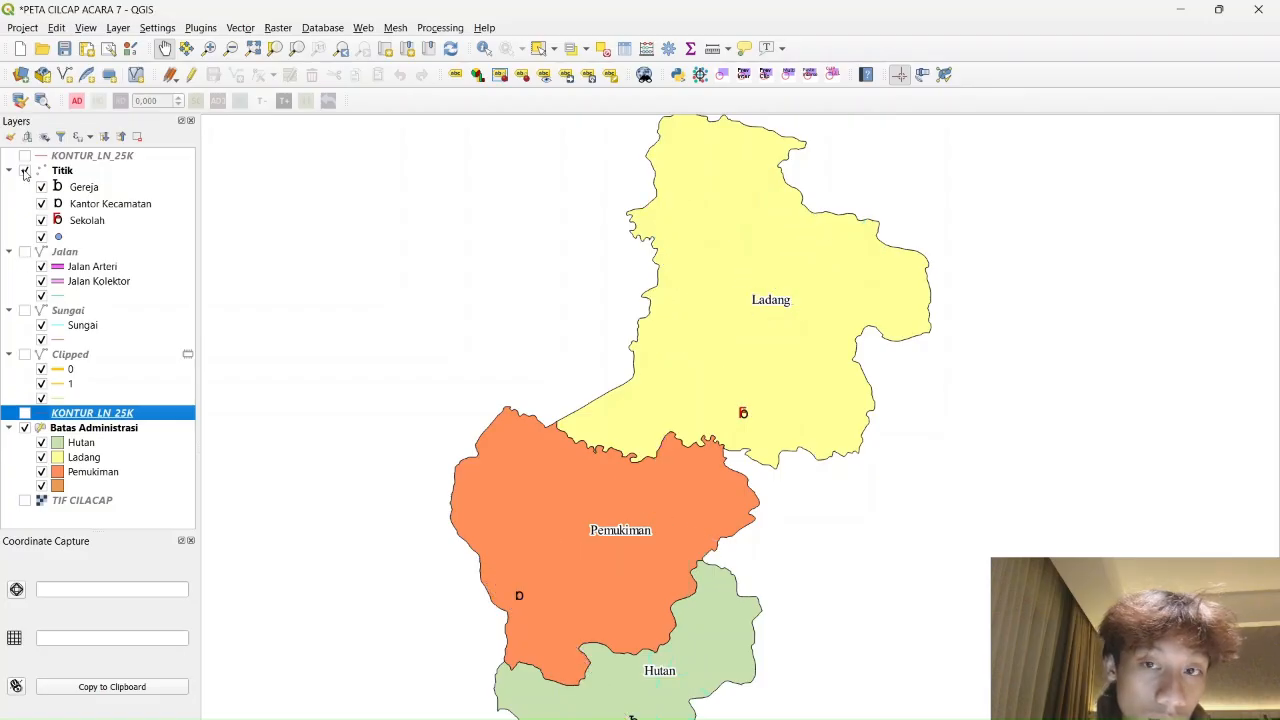
left_click(25, 170)
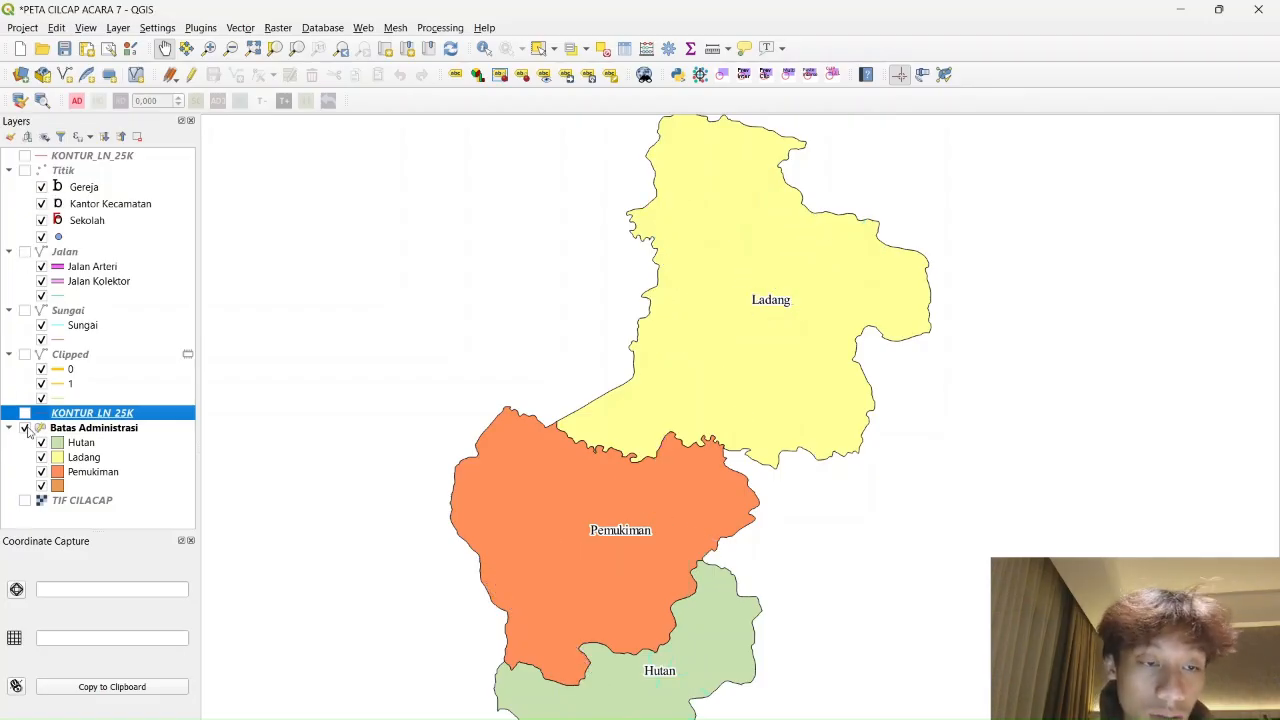
left_click(116, 28)
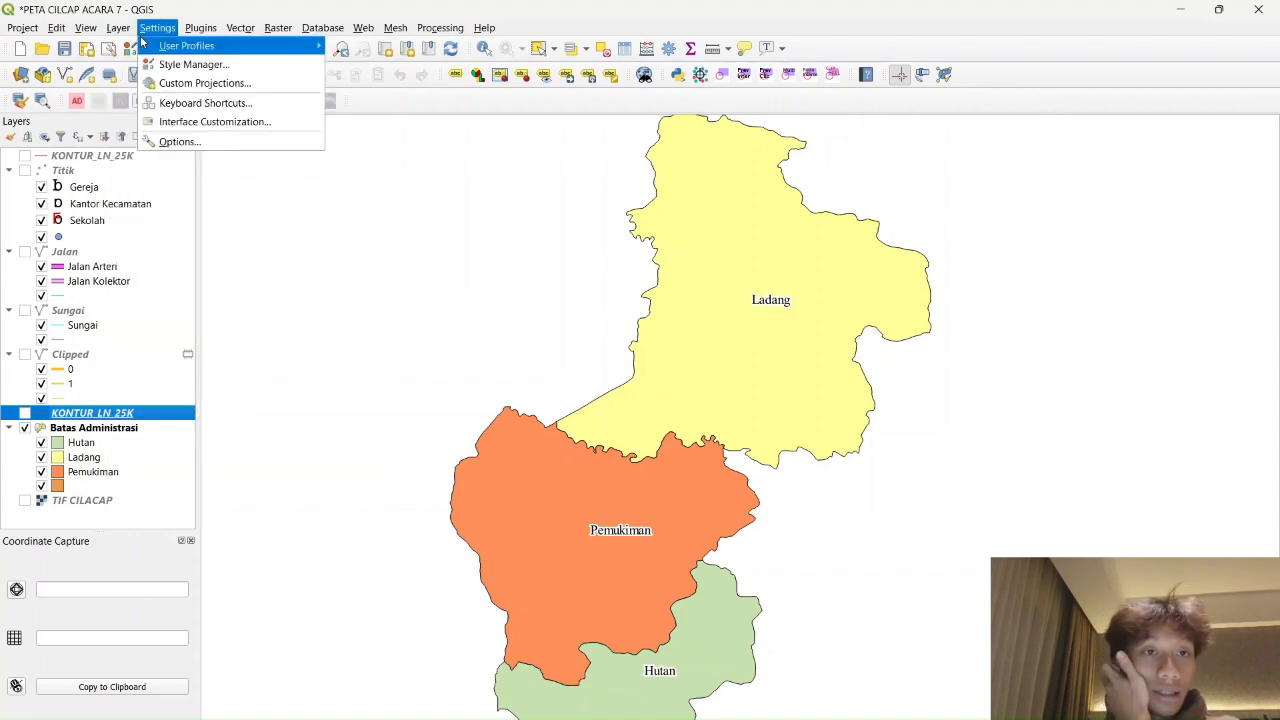
Add the INDONESIA_KAB shapefile as a vector layer
mouse_move(116, 36)
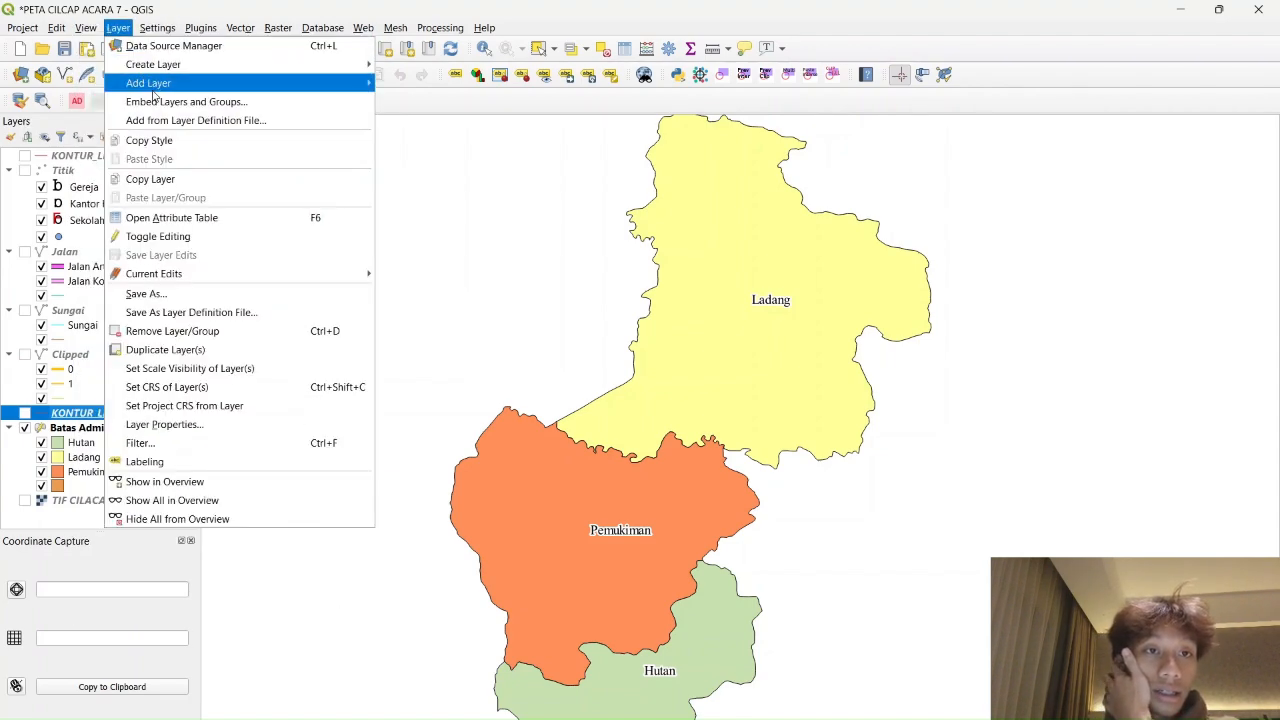
mouse_move(200, 83)
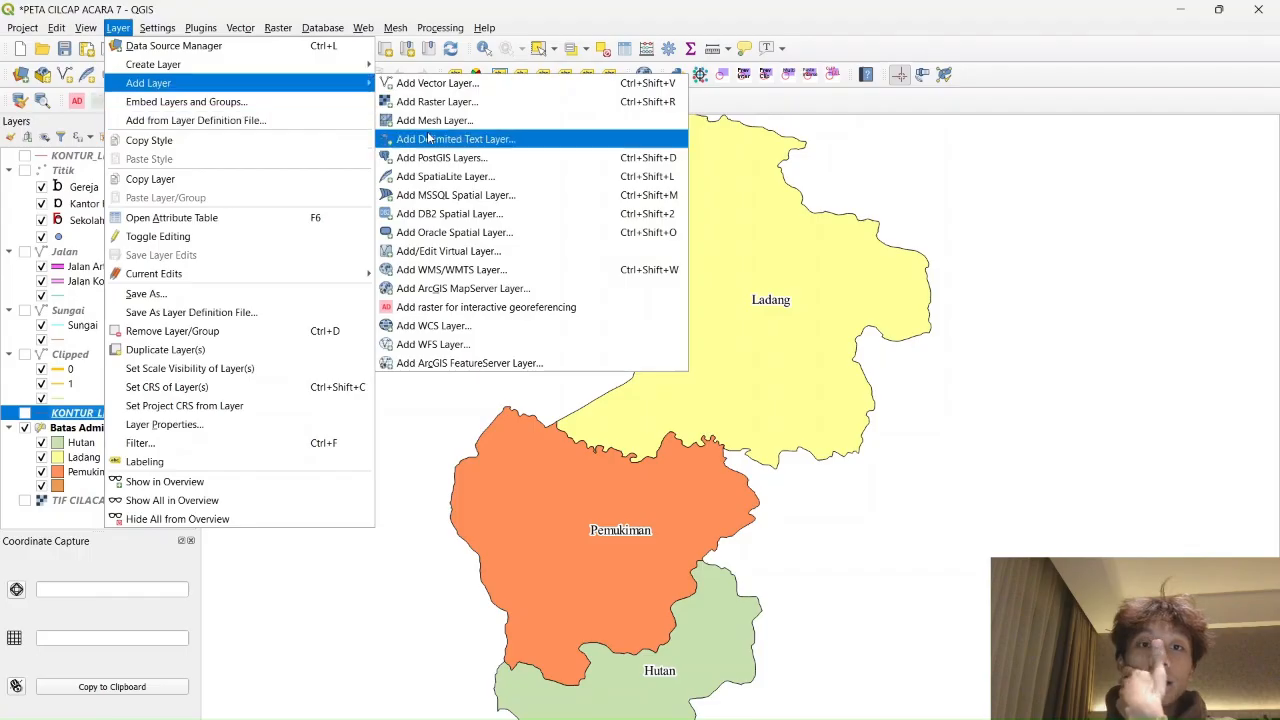
left_click(524, 82)
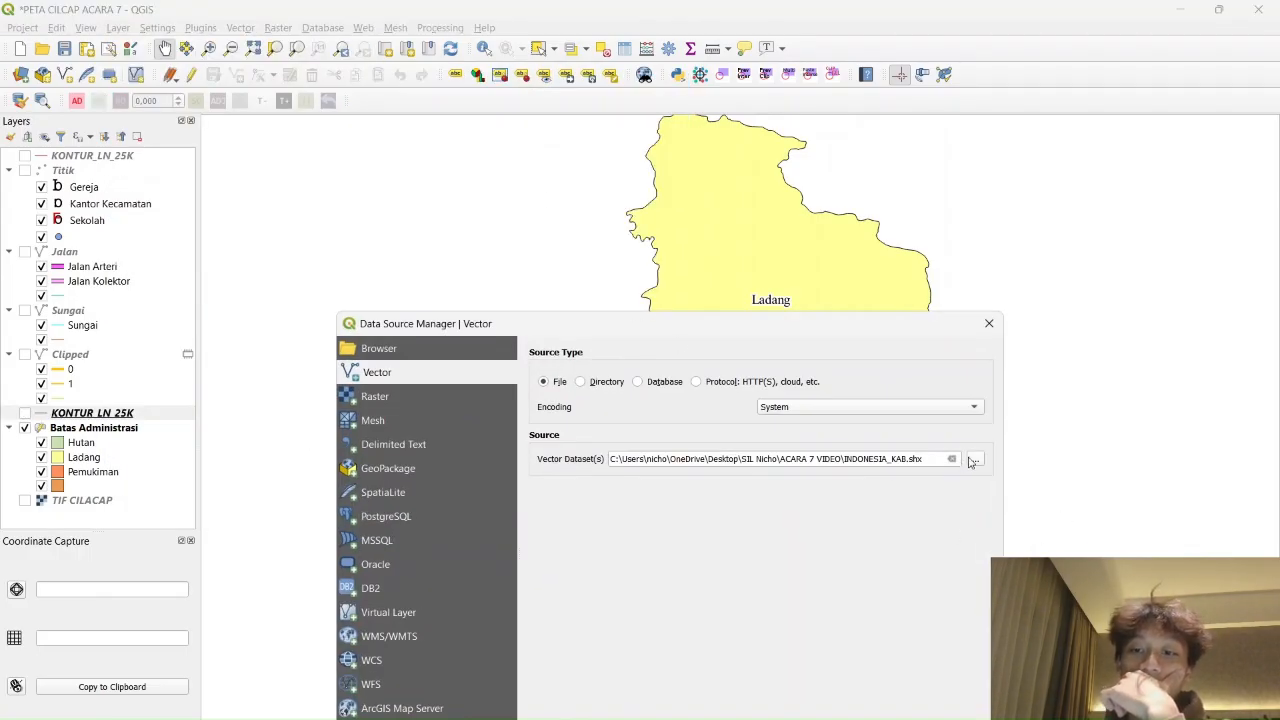
left_click(973, 459)
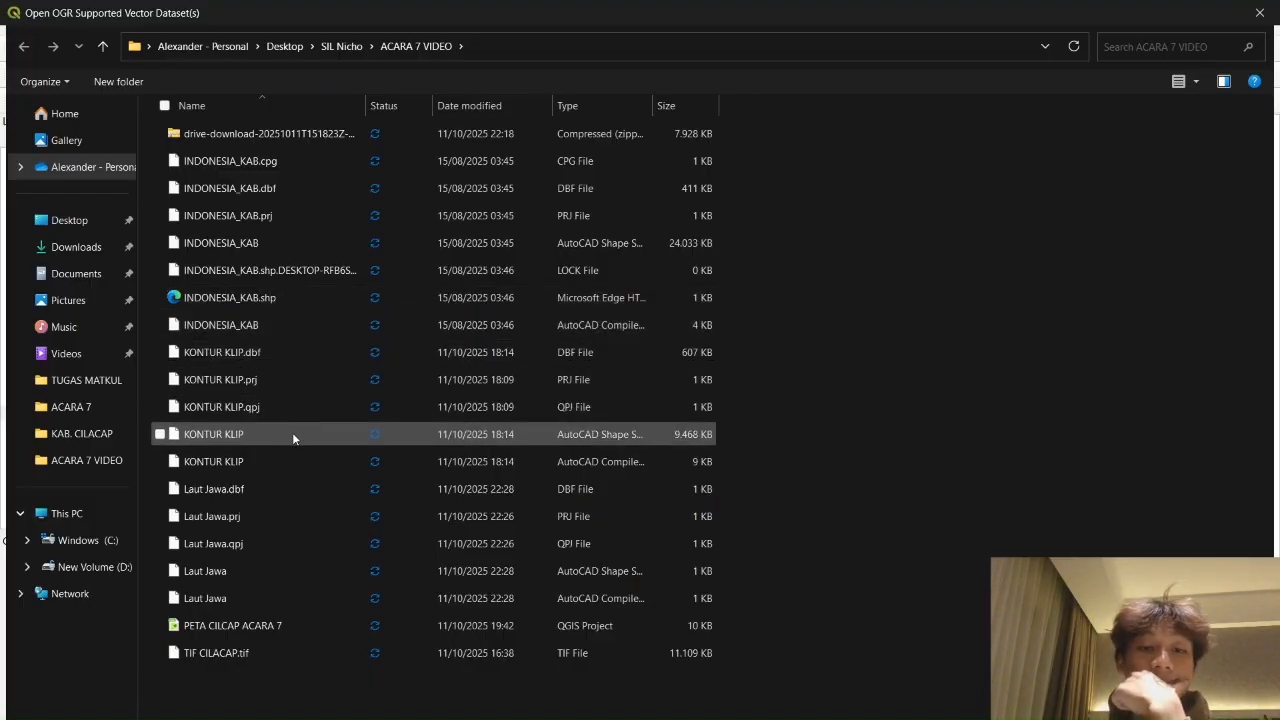
left_click(305, 331)
key("Return")
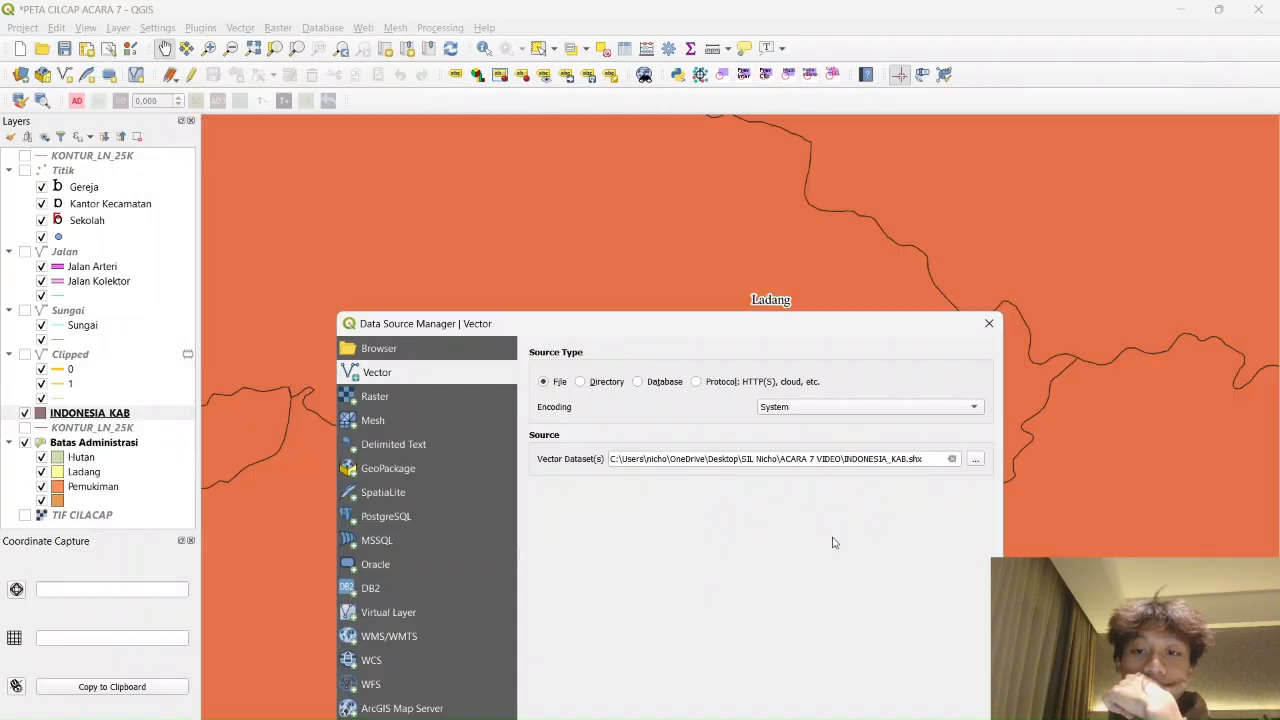
left_click(989, 323)
Hide Batas Administrasi and move INDONESIA_KAB to the bottom of the layer list
scroll(890, 368, "down", 5)
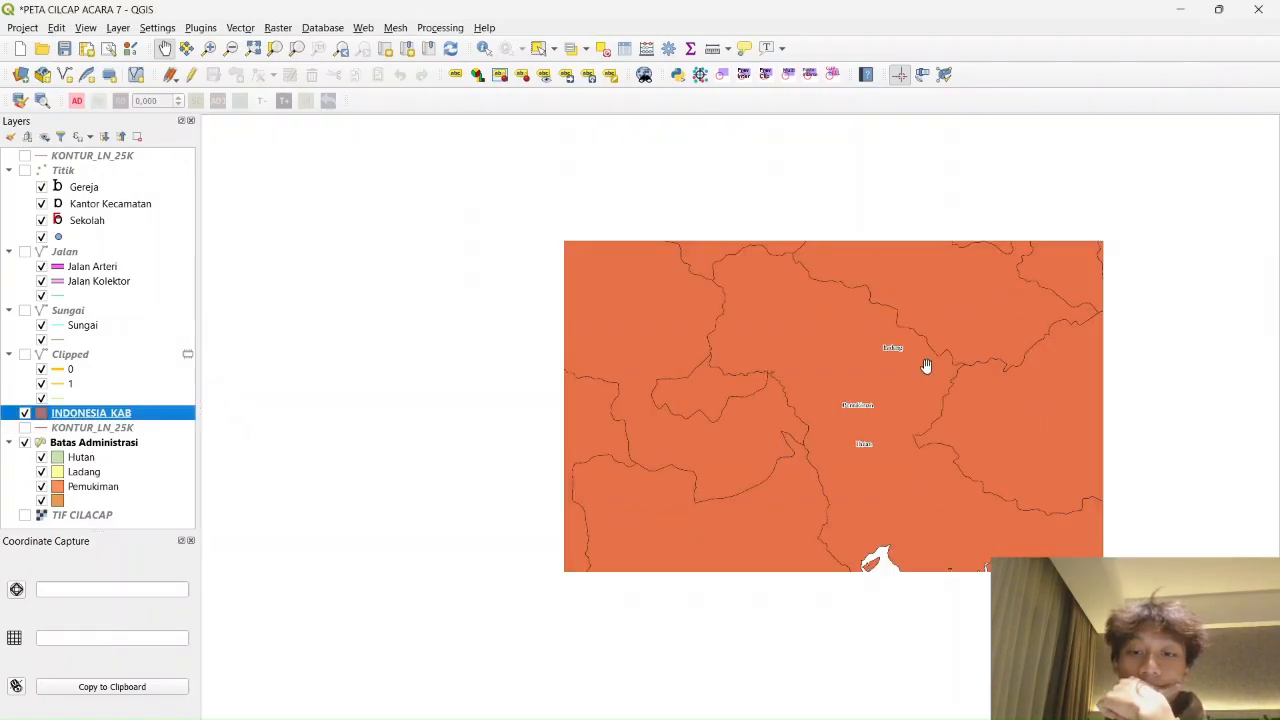
scroll(663, 366, "down", 3)
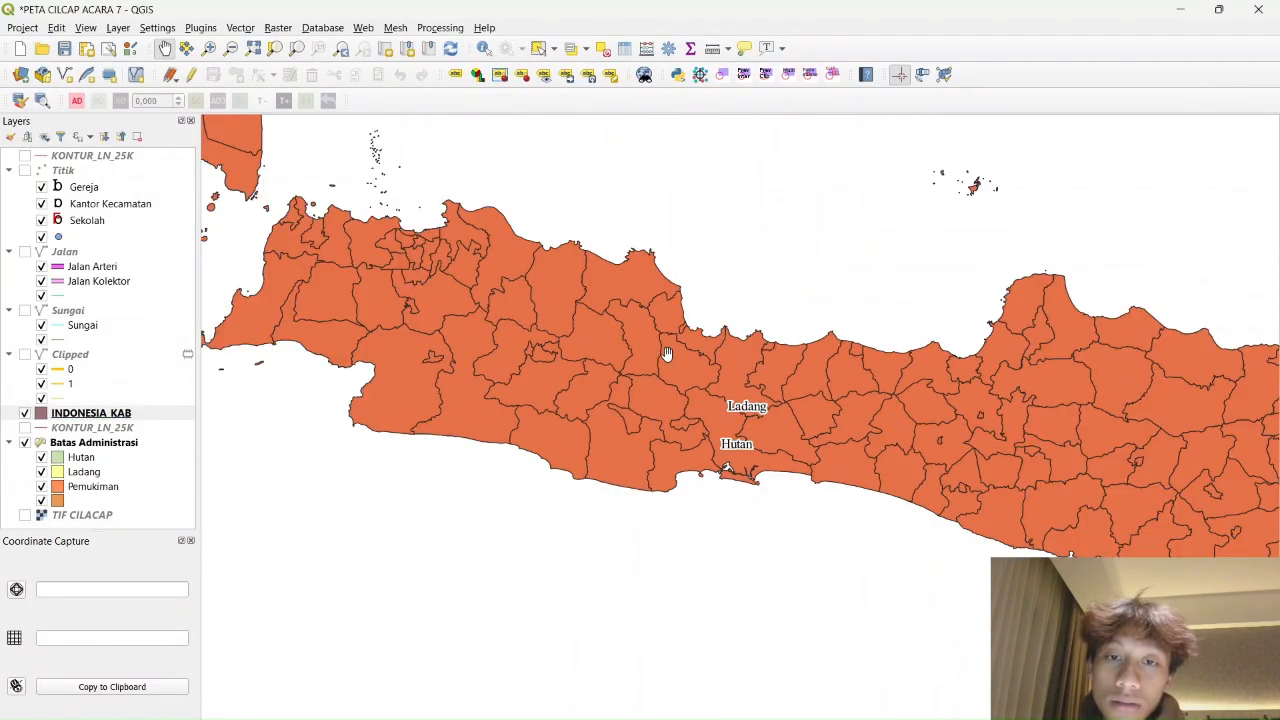
scroll(754, 309, "up", 5)
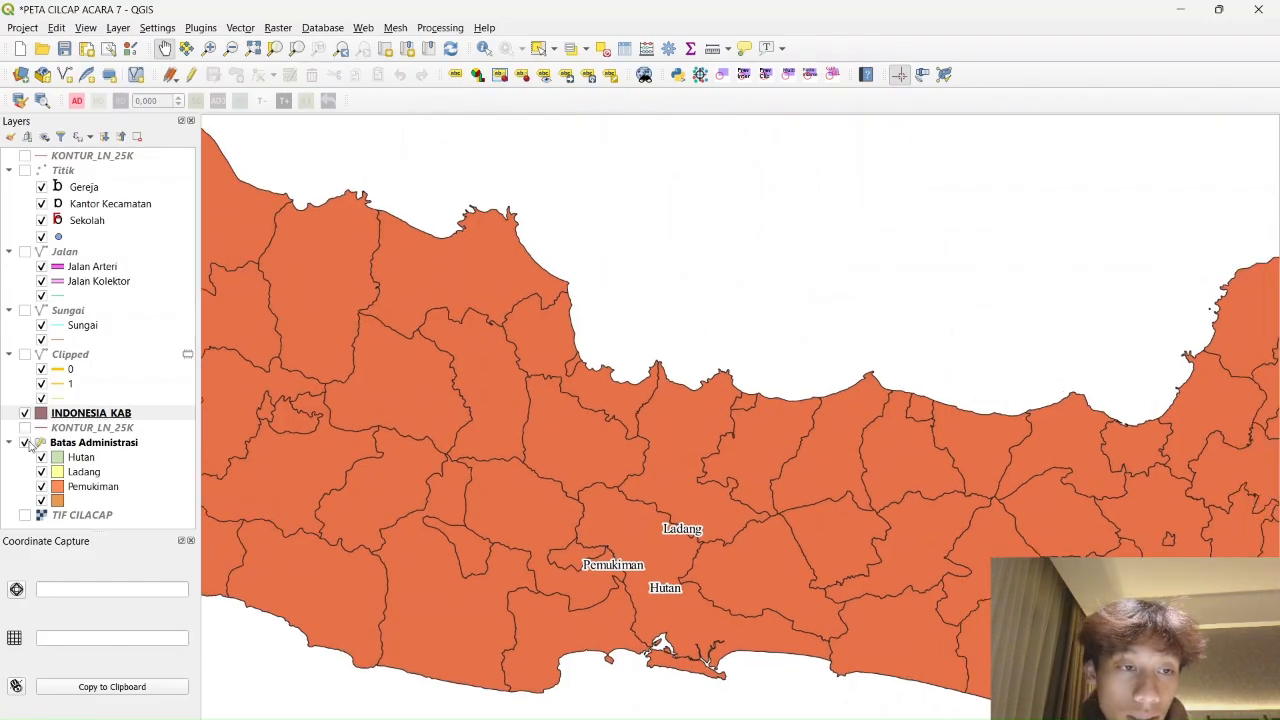
left_click(24, 442)
left_click(110, 412)
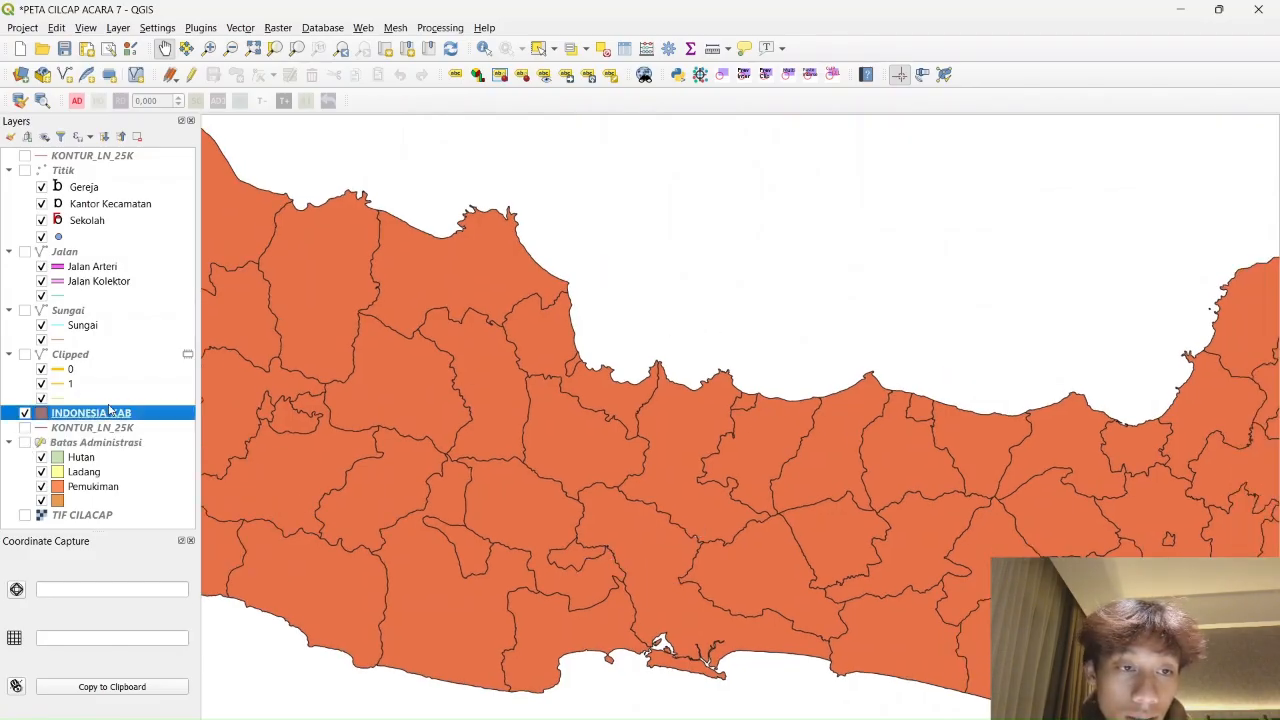
left_click_drag(99, 414, 88, 523)
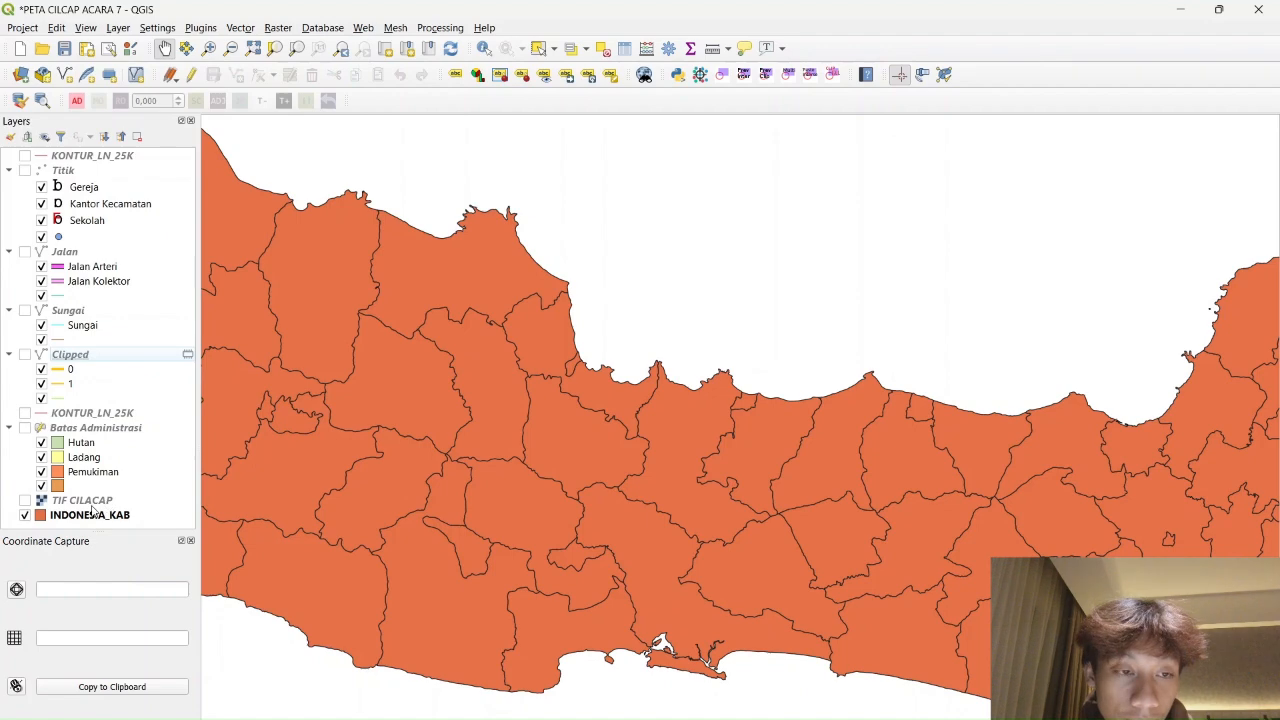
left_click(91, 513)
right_click(81, 513)
Switch INDONESIA_KAB's symbology to Categorized in its layer properties
left_click(128, 500)
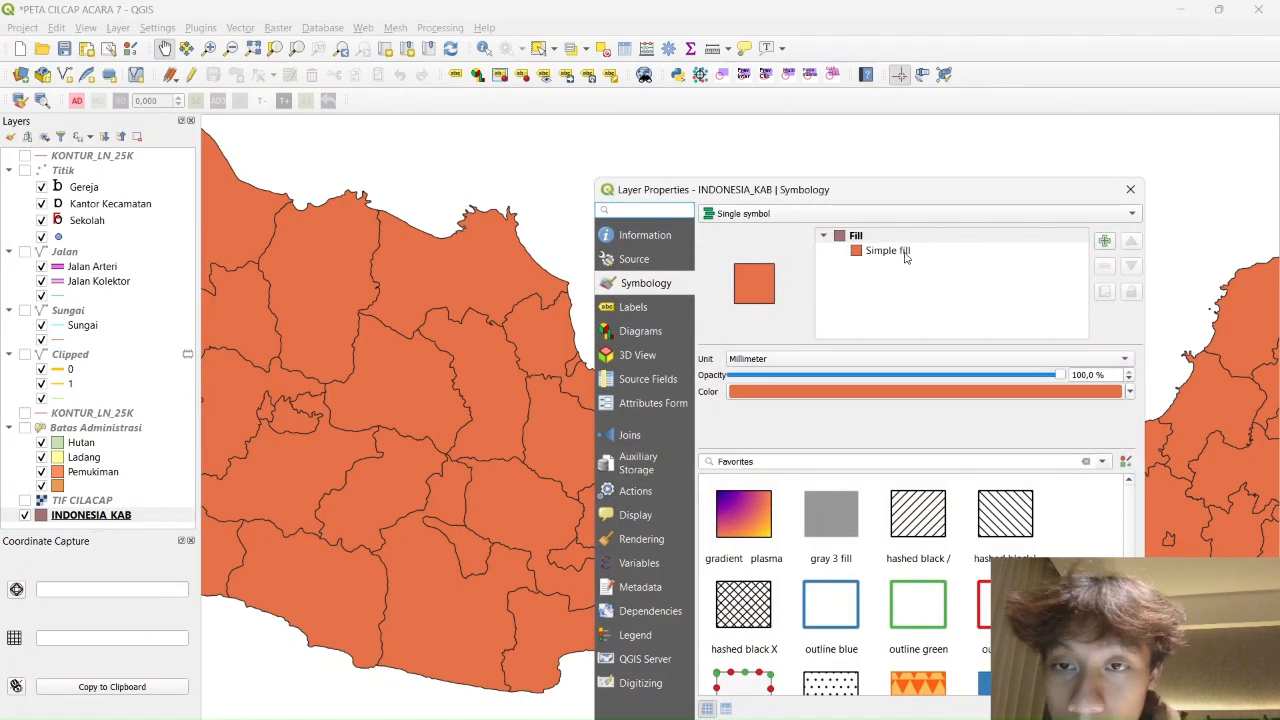
left_click(1003, 214)
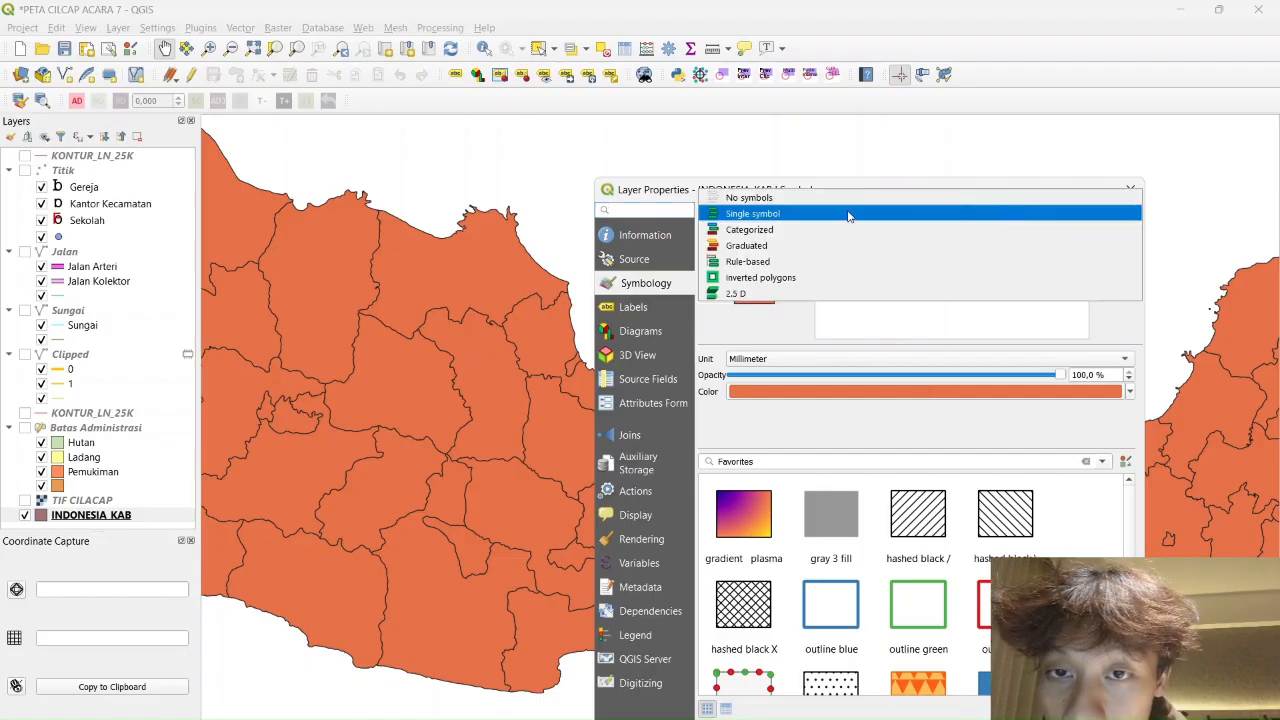
left_click(750, 229)
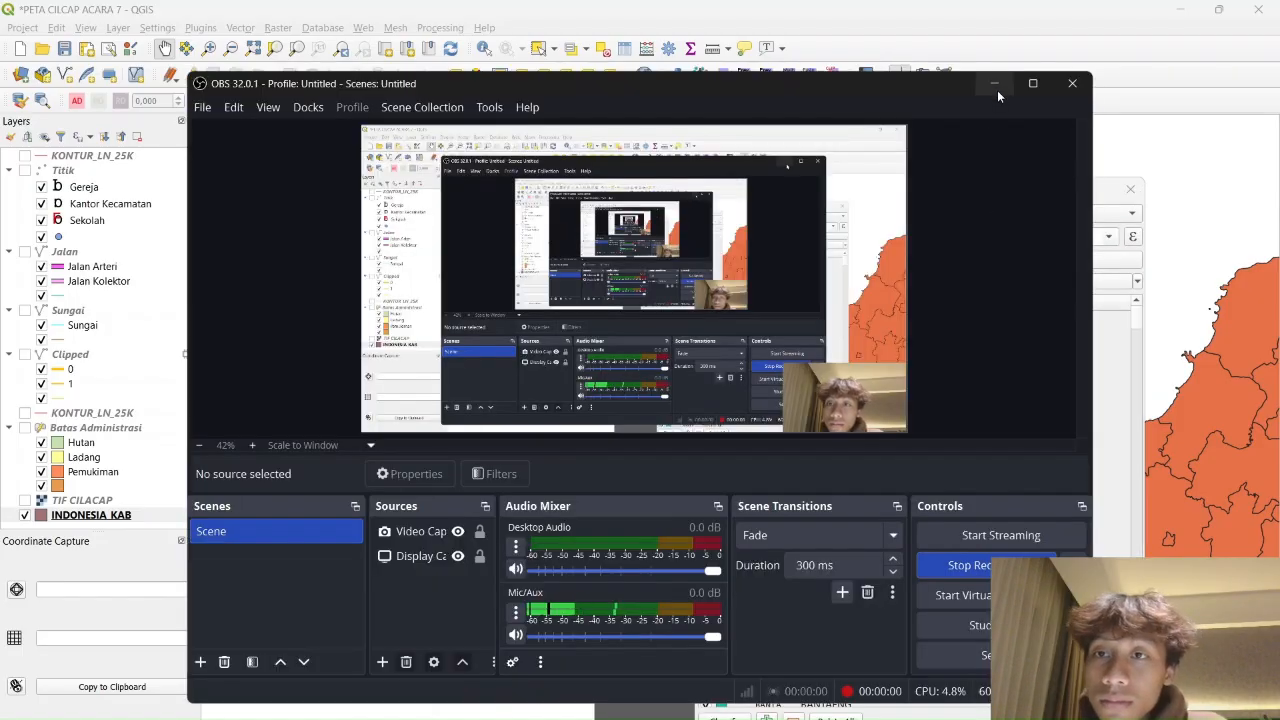
left_click(993, 85)
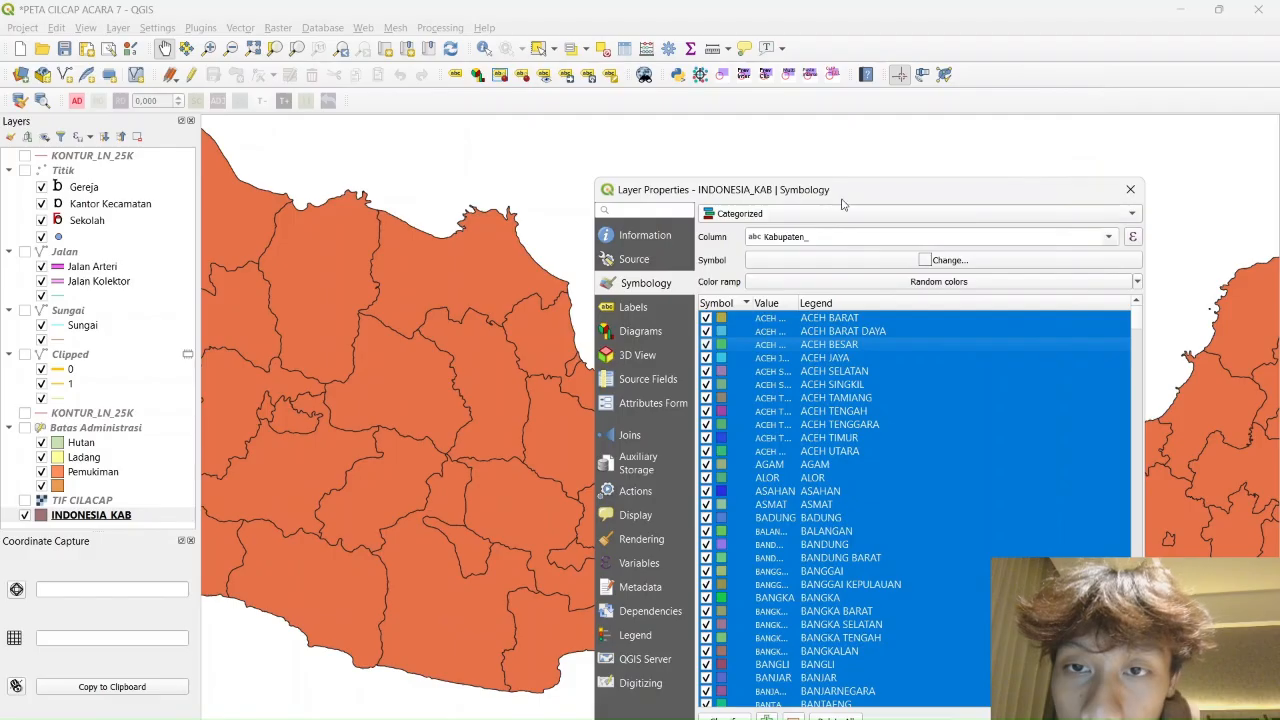
Change the selected categories' colour to pure white
right_click(830, 425)
left_click(880, 467)
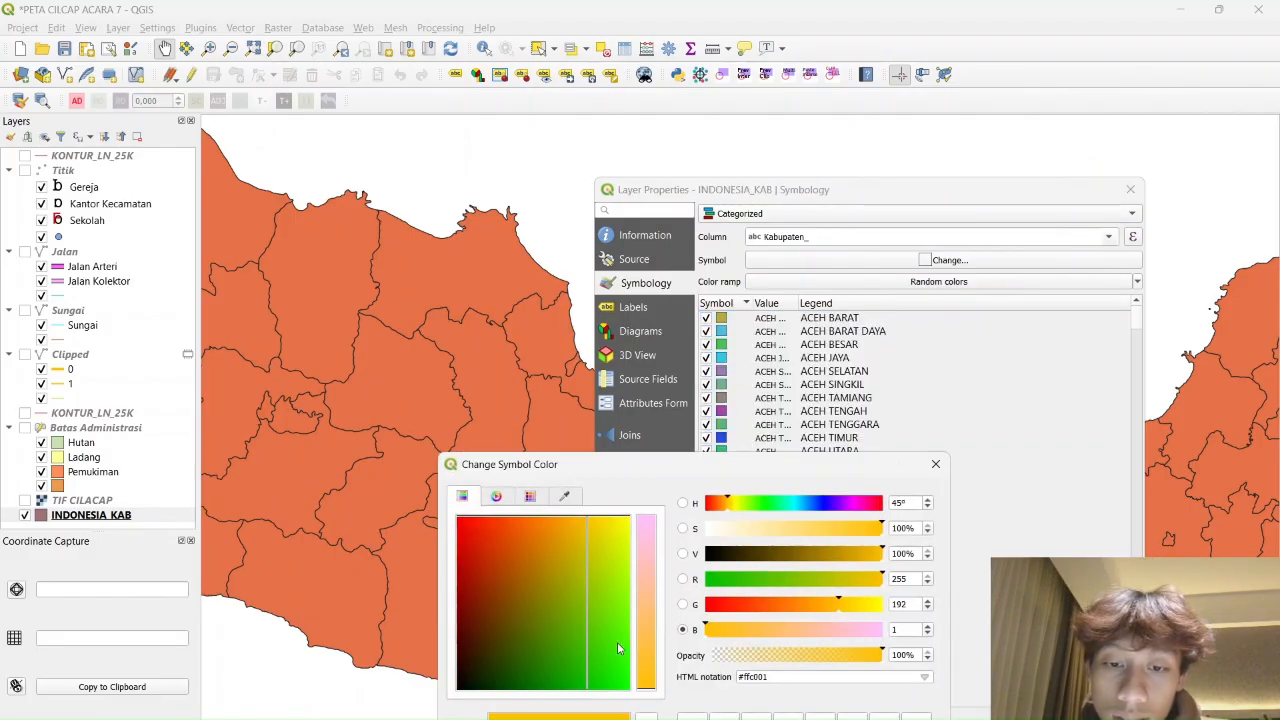
left_click_drag(603, 531, 685, 482)
left_click_drag(645, 552, 668, 410)
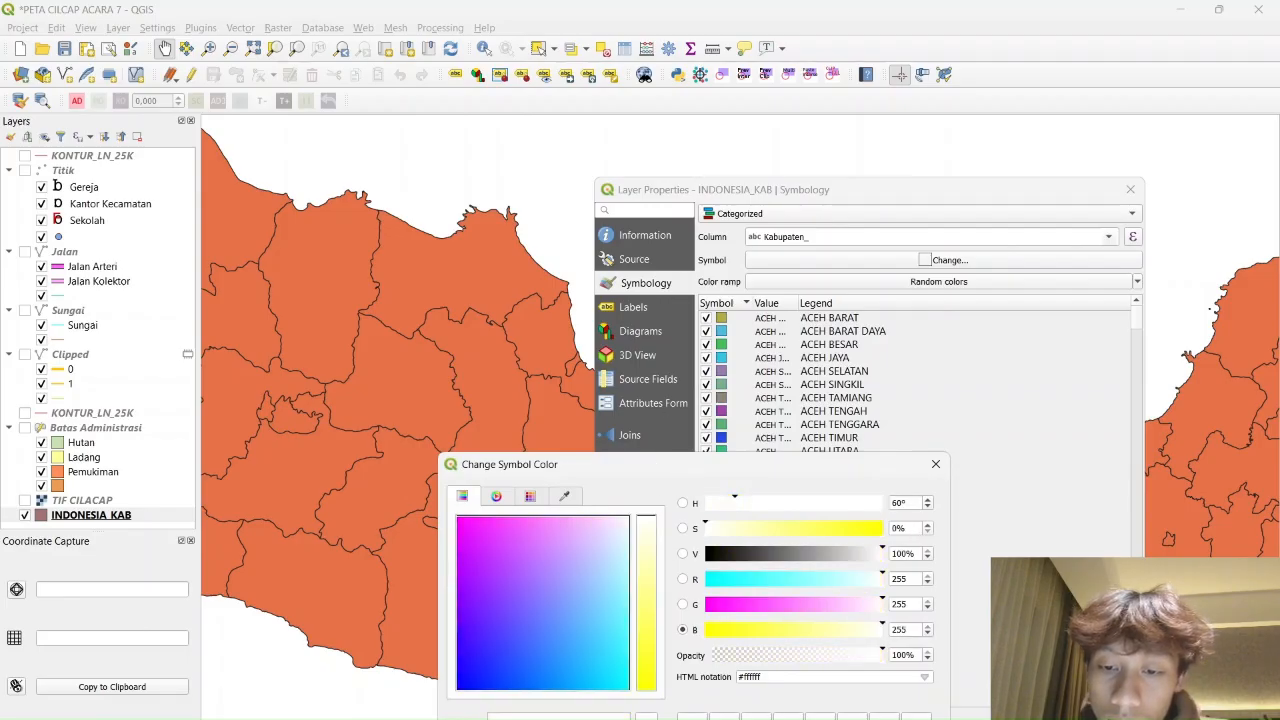
key("Return")
Select all regency categories, starting from ACEH BARAT
scroll(748, 470, "down", 9)
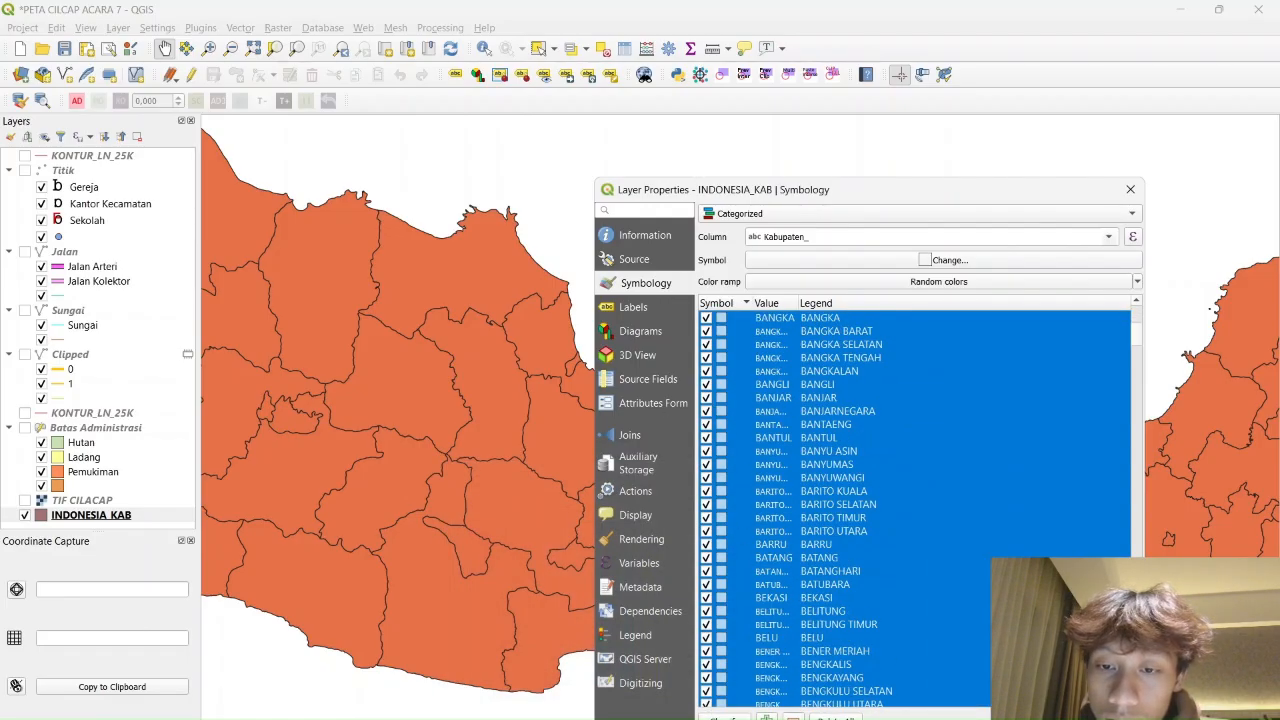
left_click(886, 600)
scroll(886, 600, "down", 20)
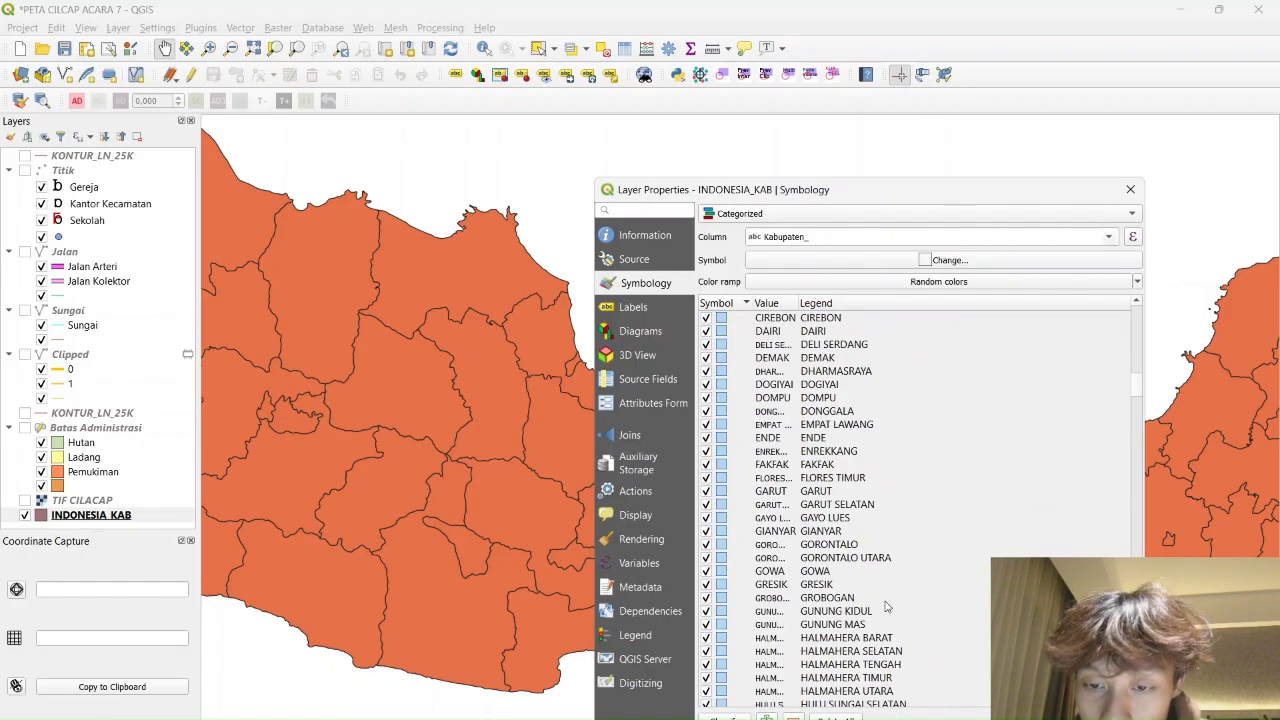
scroll(884, 600, "down", 20)
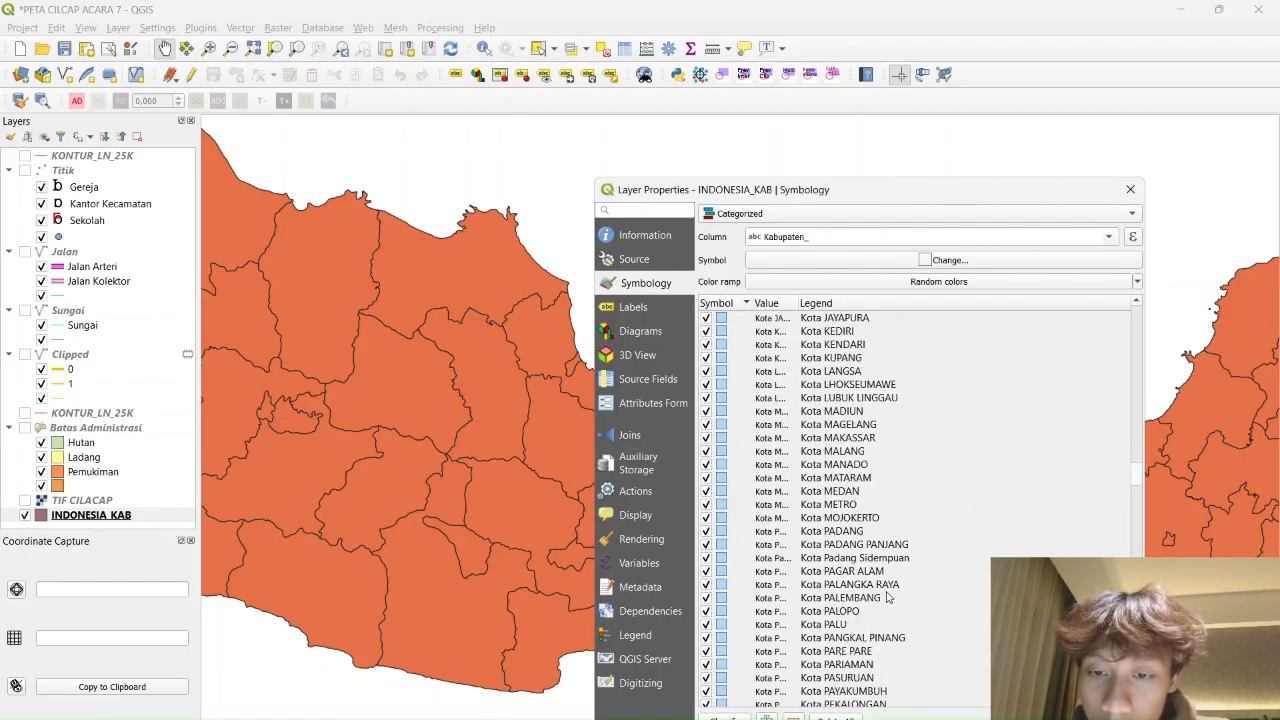
scroll(886, 597, "down", 20)
scroll(886, 597, "up", 17)
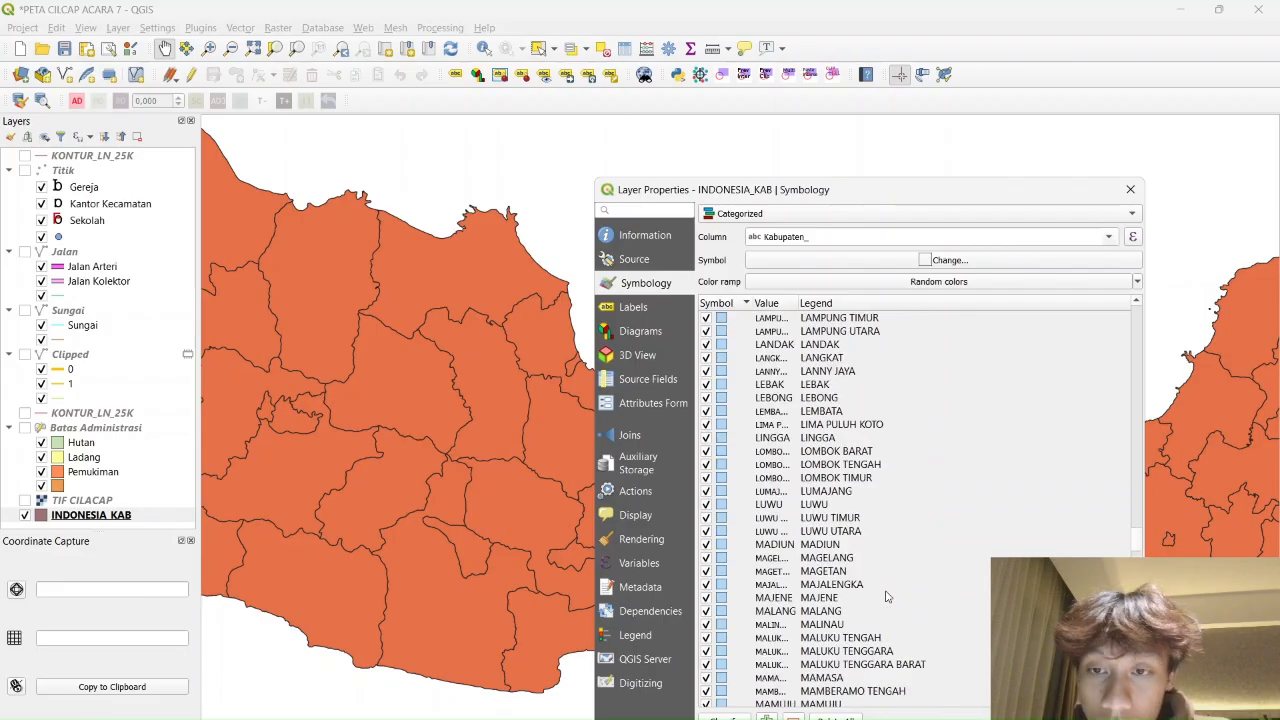
scroll(886, 597, "up", 20)
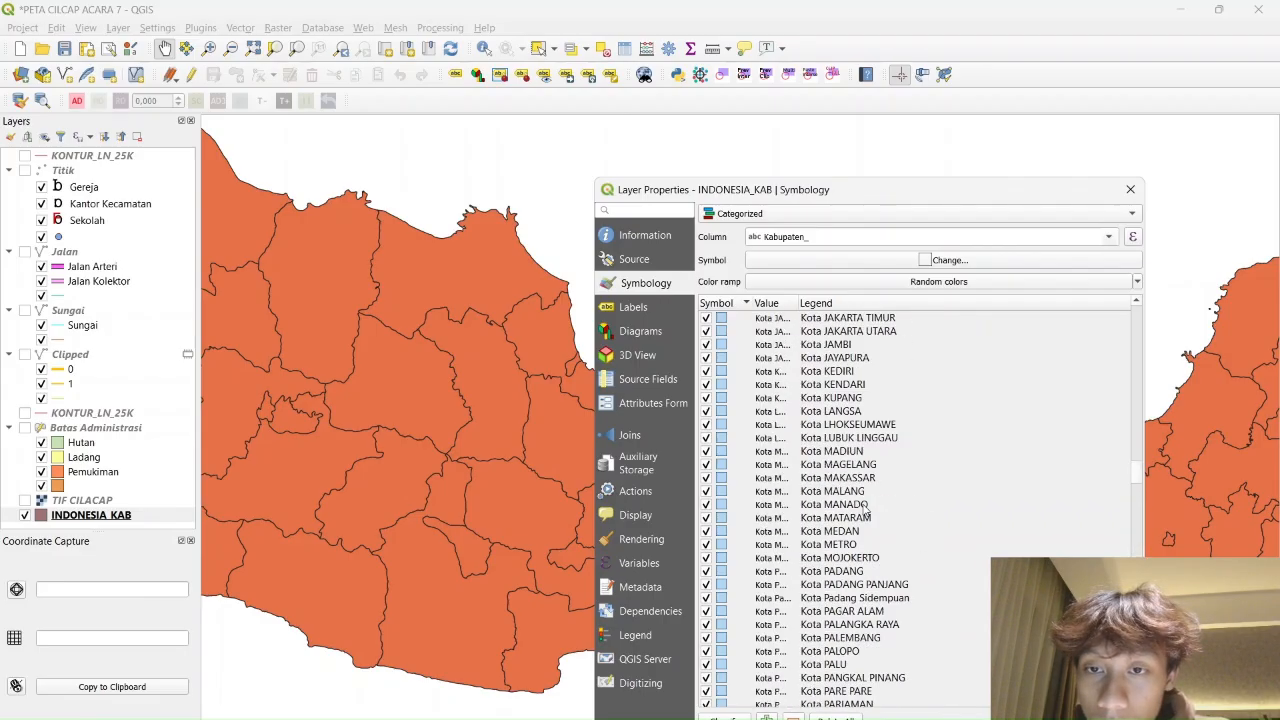
scroll(850, 517, "up", 20)
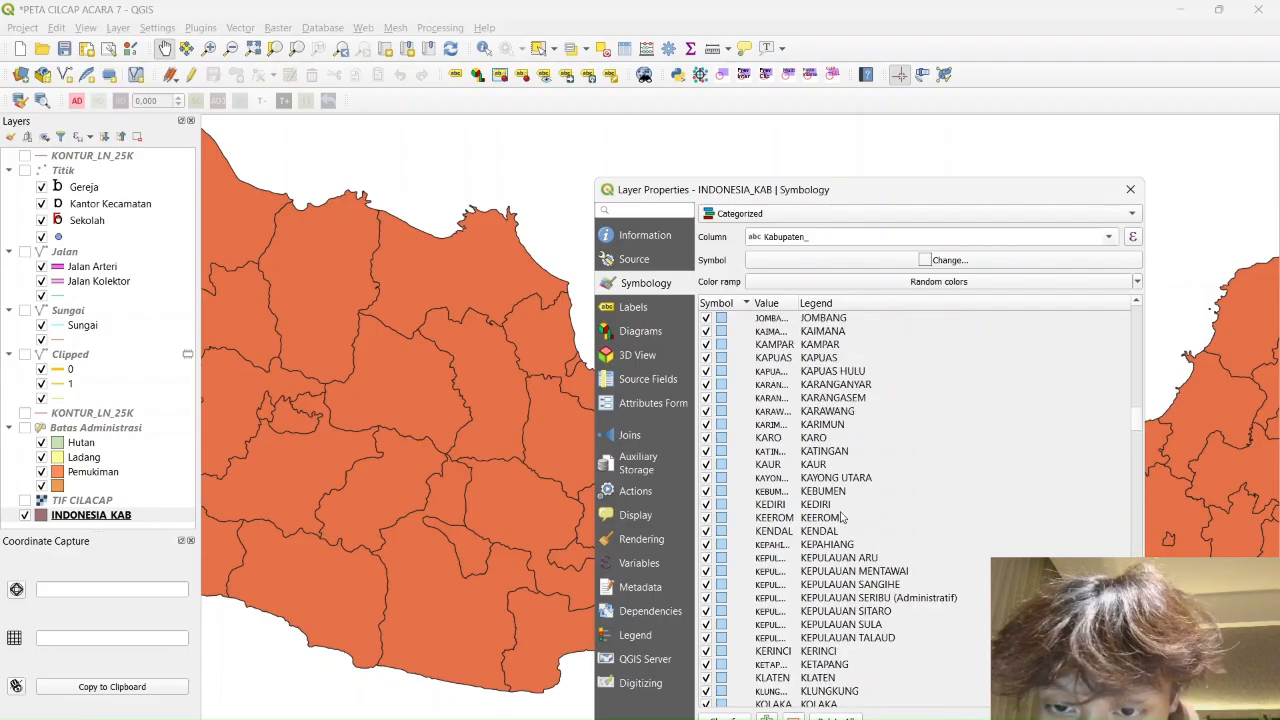
scroll(848, 500, "up", 20)
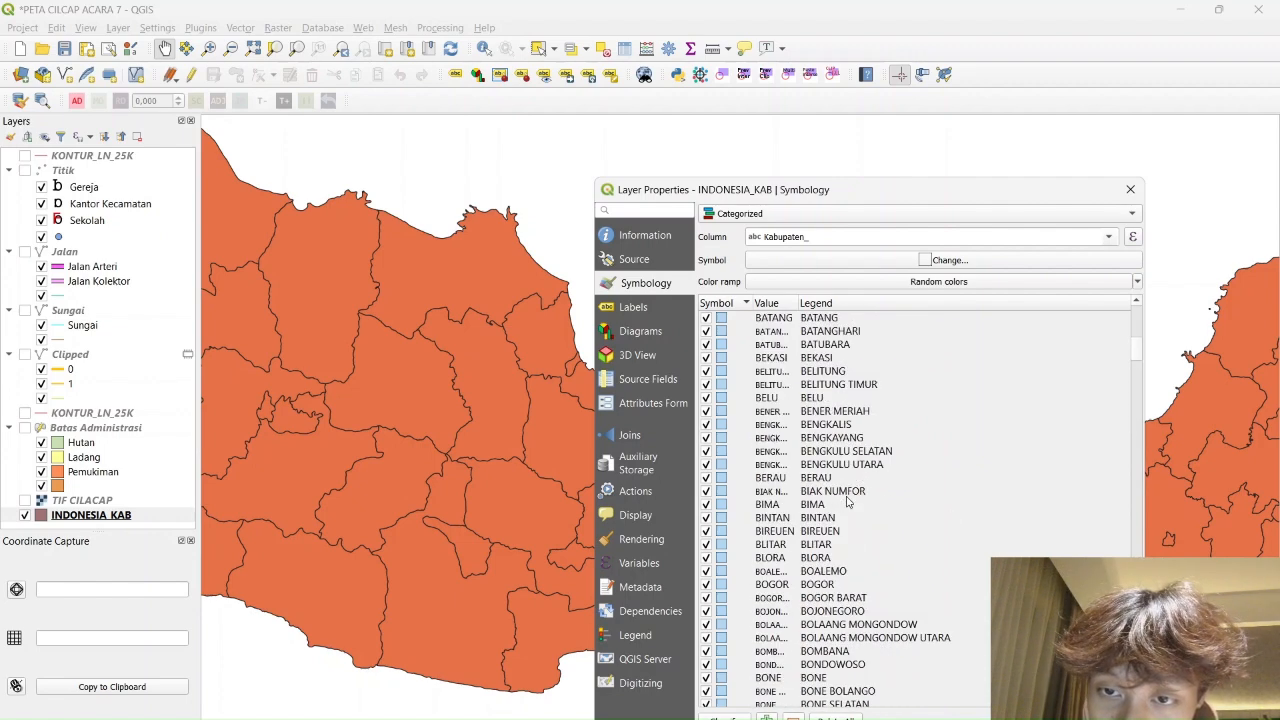
scroll(848, 500, "down", 7)
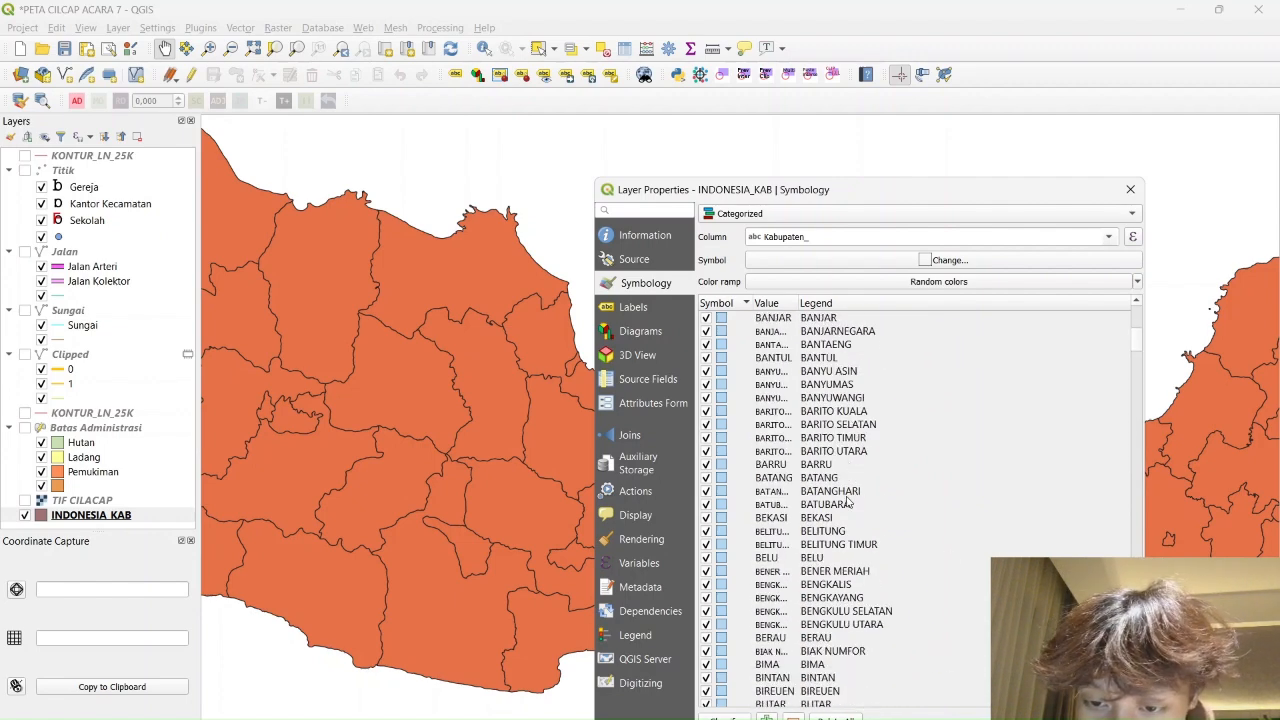
scroll(848, 503, "down", 4)
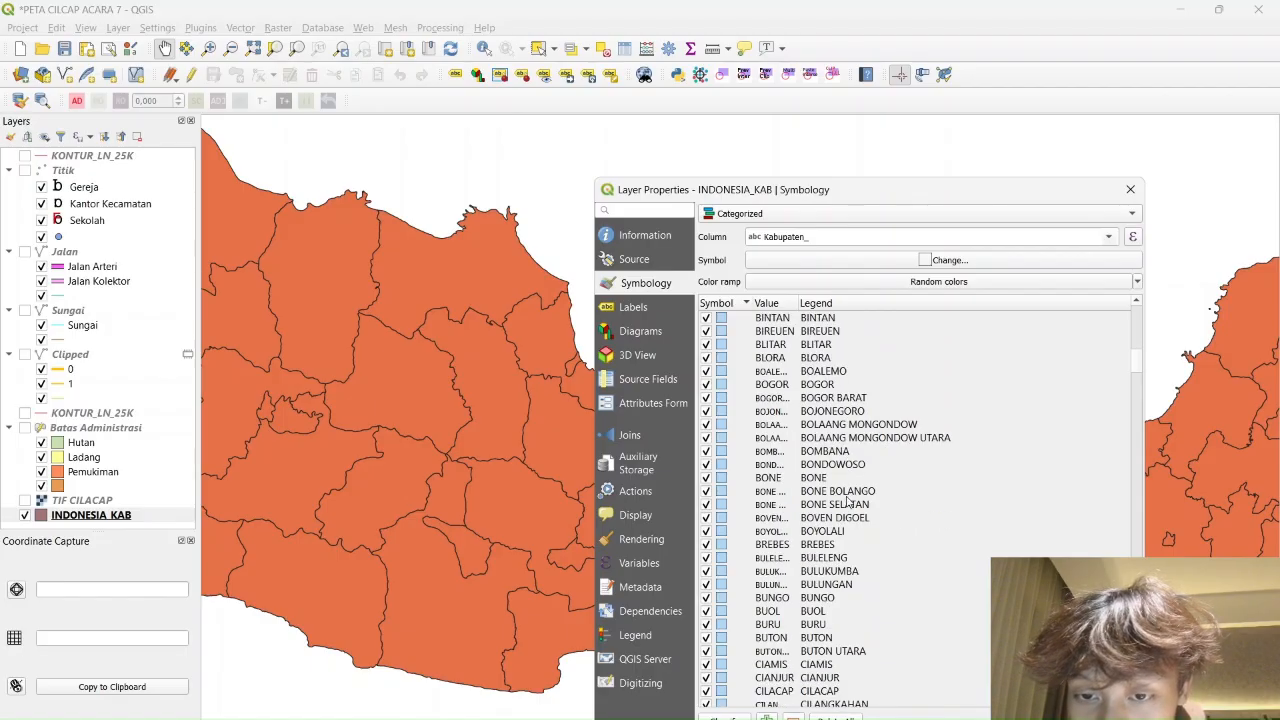
scroll(800, 420, "up", 20)
left_click(727, 318)
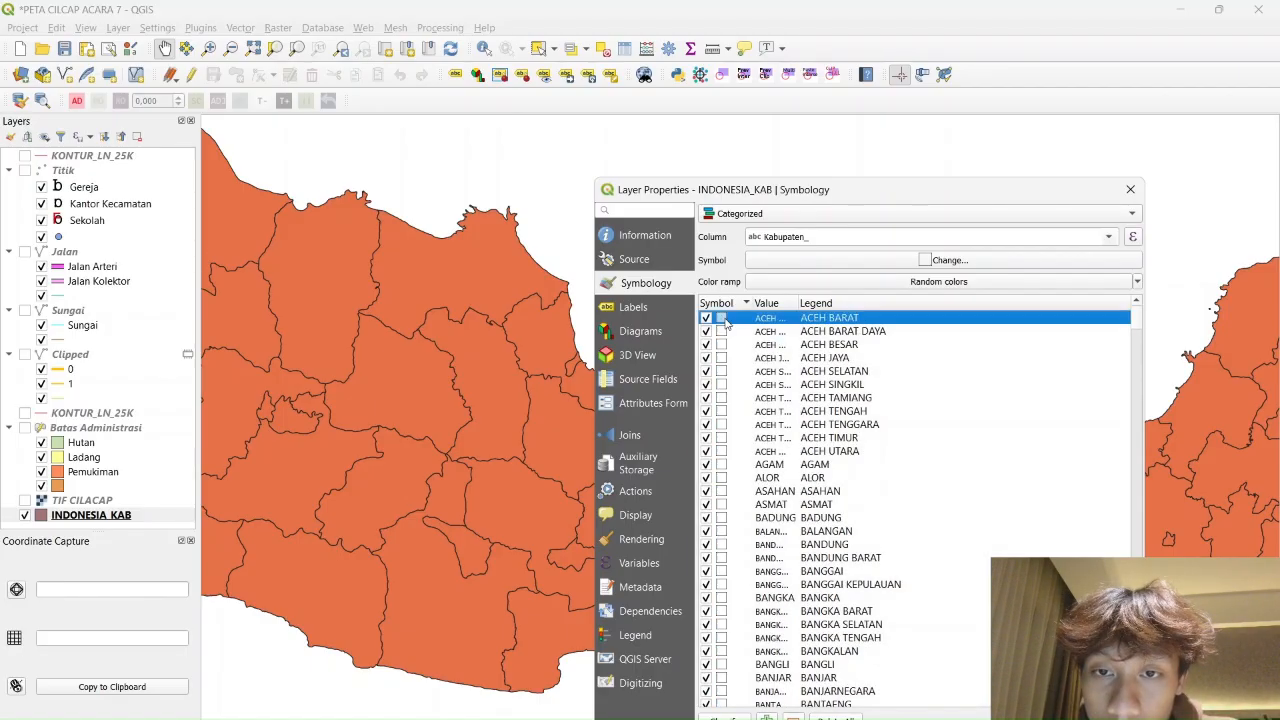
key("ctrl+a")
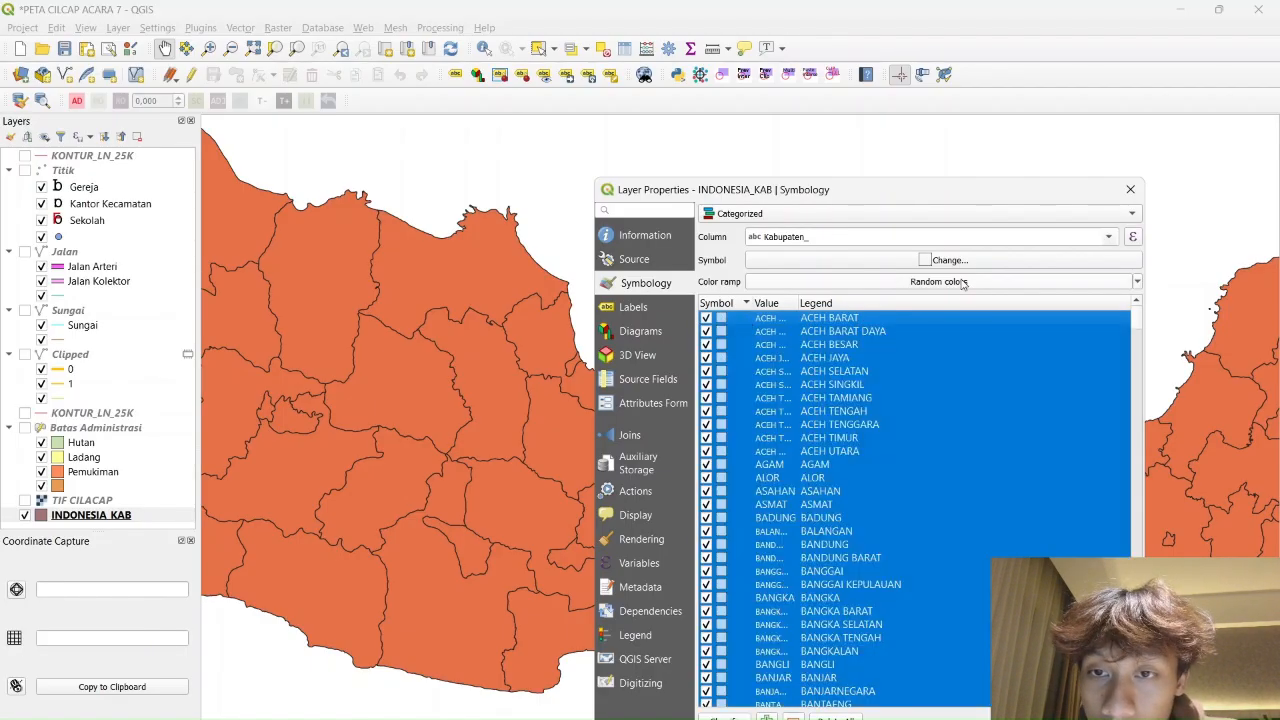
Change the colour of all selected categories to white (#ffffff)
right_click(874, 424)
left_click(928, 471)
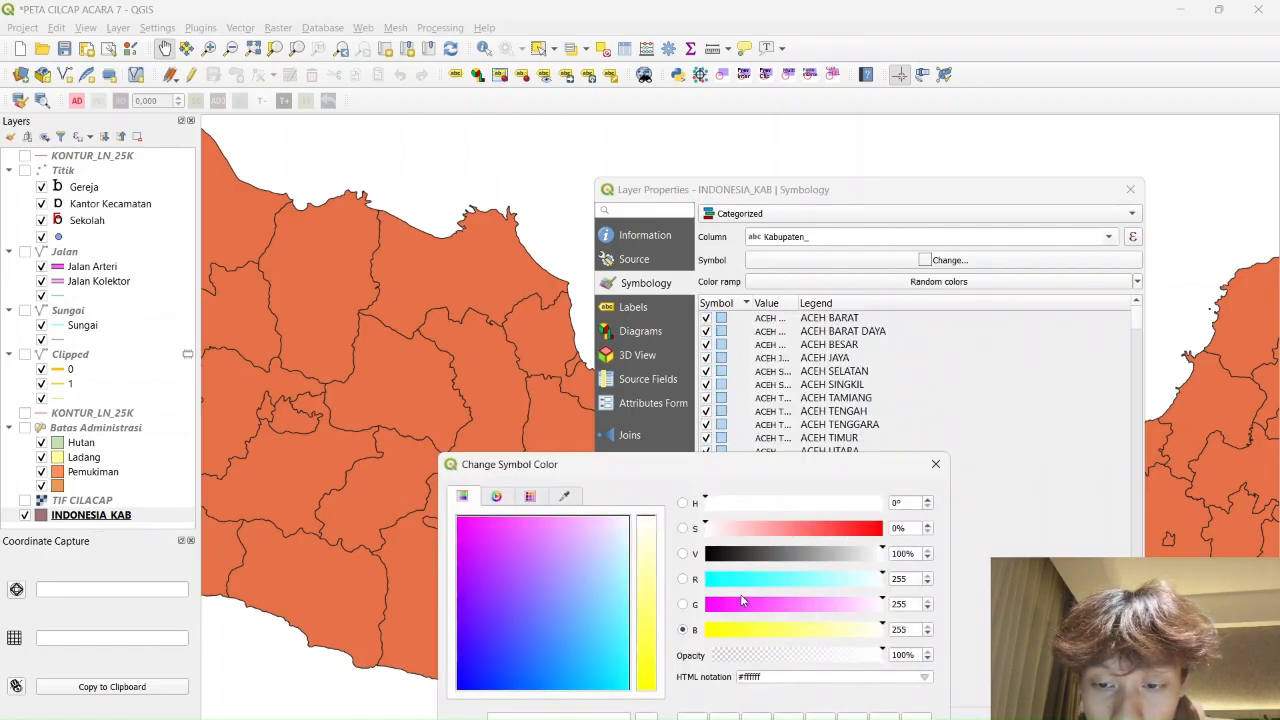
key("Return")
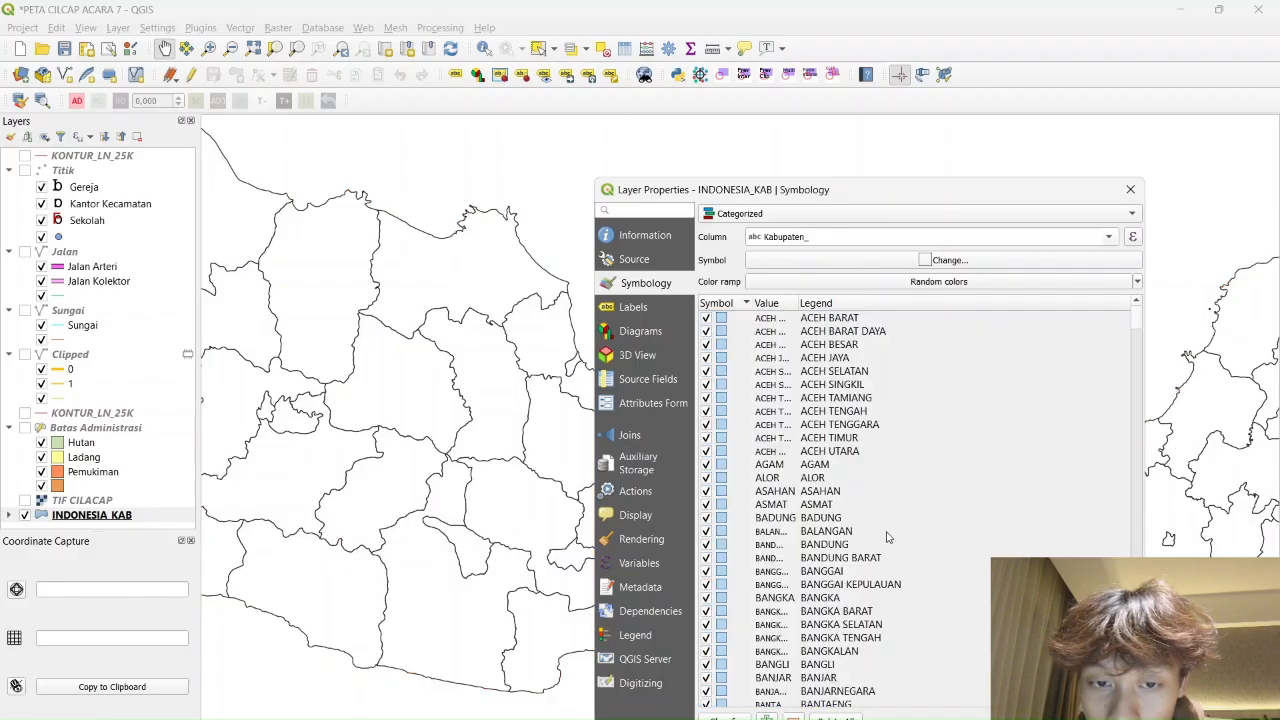
Scroll through the category list and select the CILACAP category
scroll(872, 491, "down", 1)
scroll(870, 491, "down", 20)
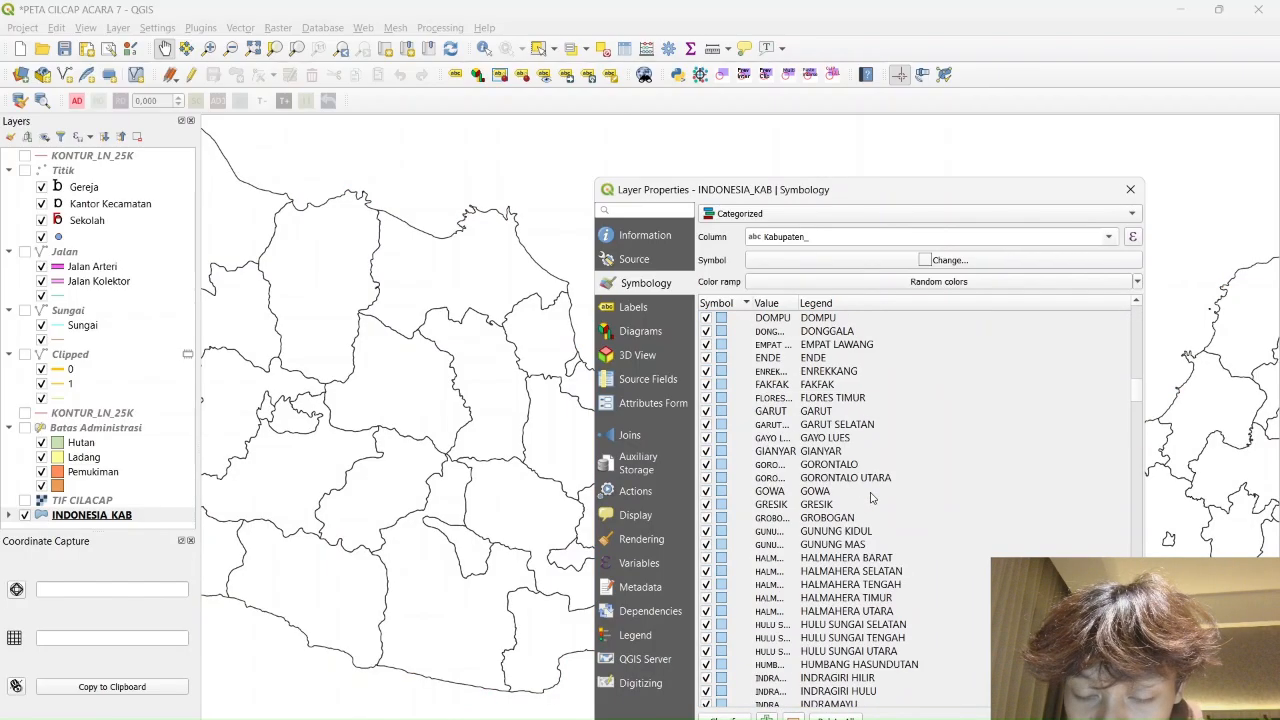
scroll(870, 497, "down", 20)
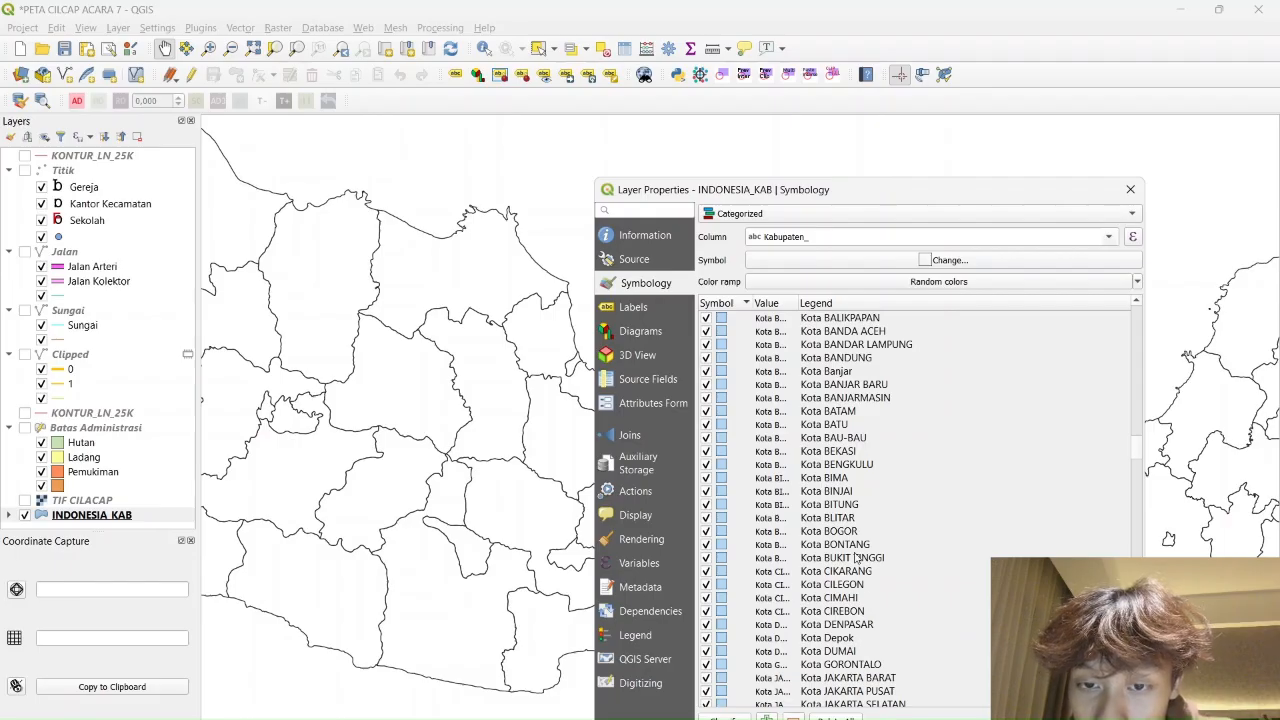
scroll(855, 558, "down", 20)
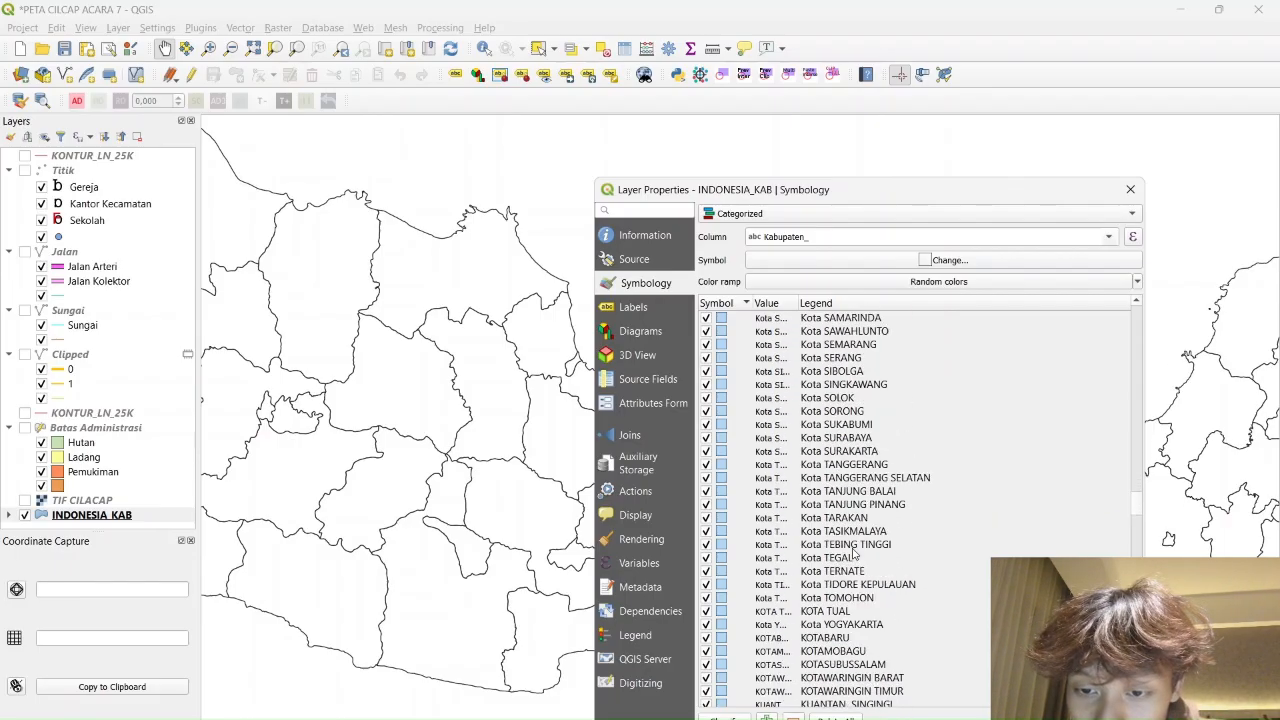
scroll(855, 553, "down", 3)
scroll(860, 540, "up", 11)
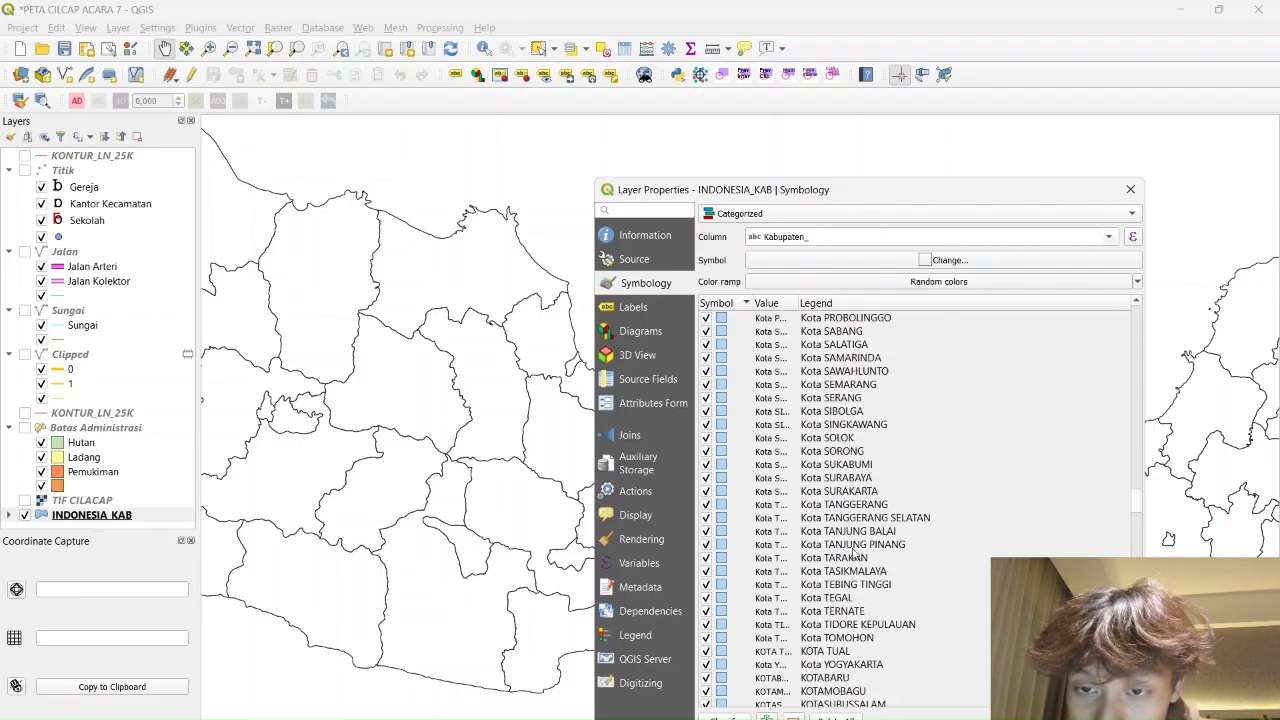
scroll(880, 508, "up", 13)
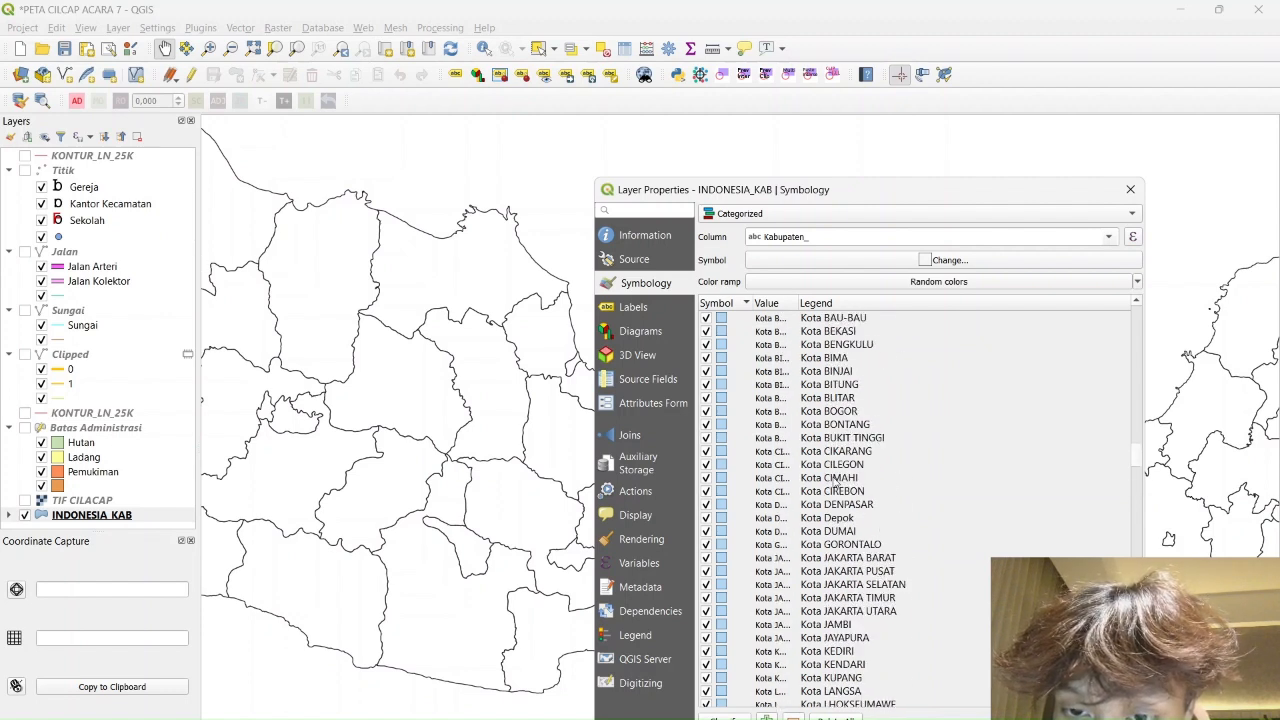
scroll(765, 497, "up", 1)
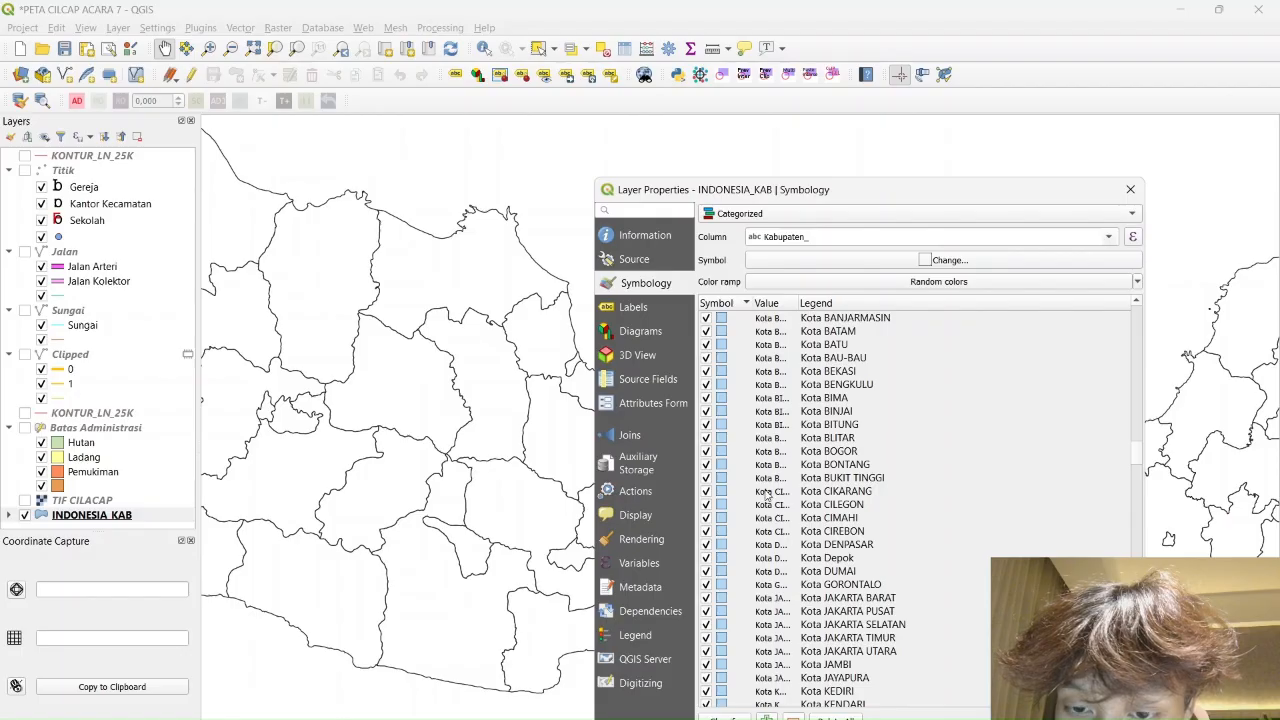
scroll(767, 493, "down", 6)
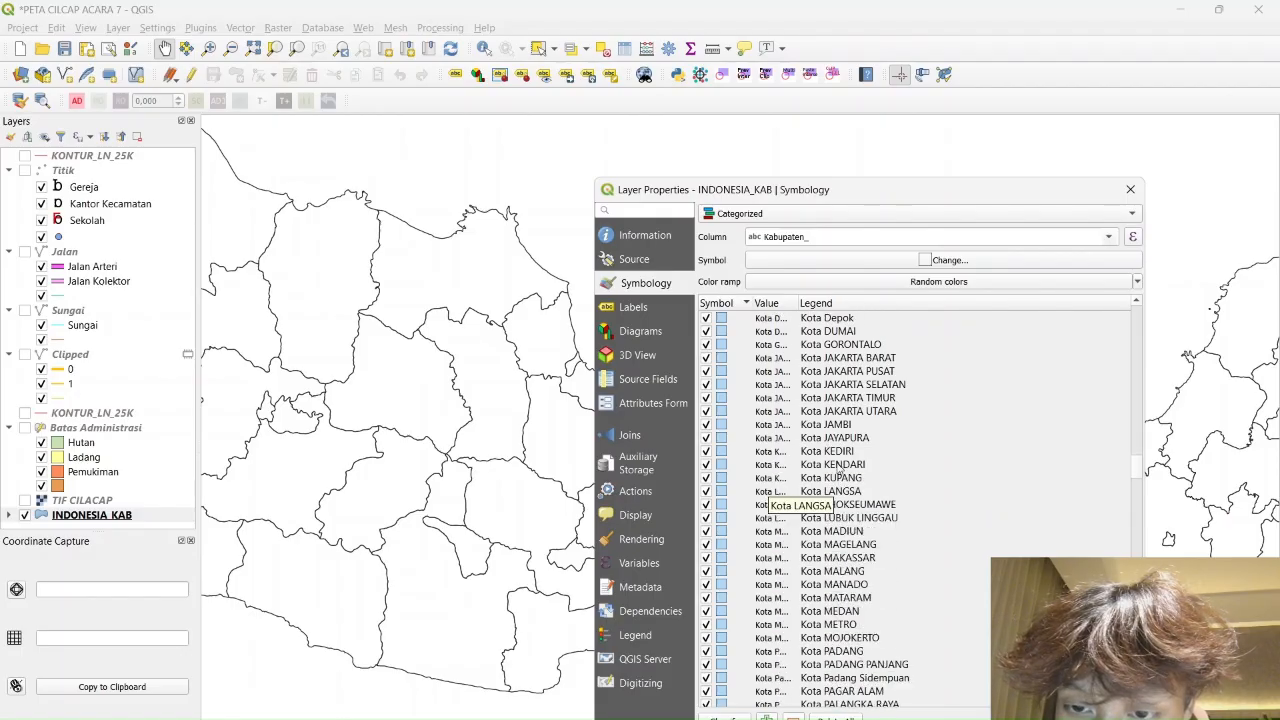
scroll(855, 459, "down", 6)
scroll(858, 448, "up", 12)
scroll(858, 448, "up", 20)
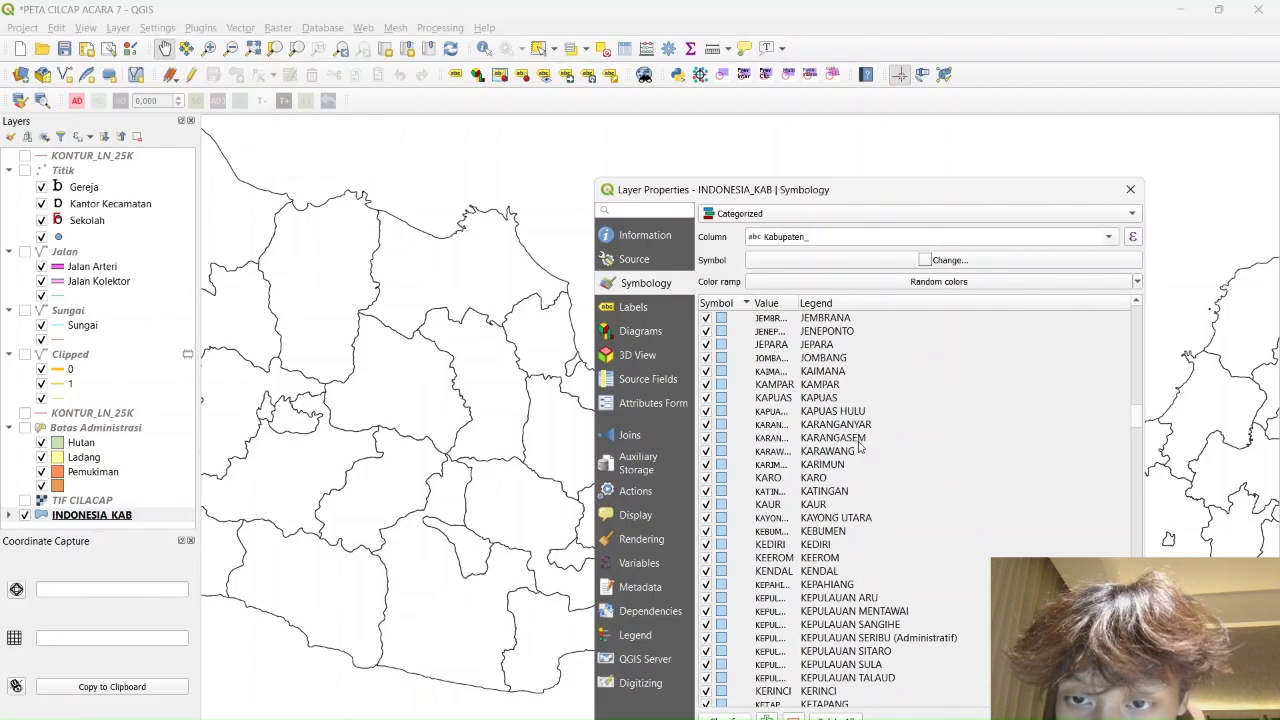
scroll(862, 451, "up", 6)
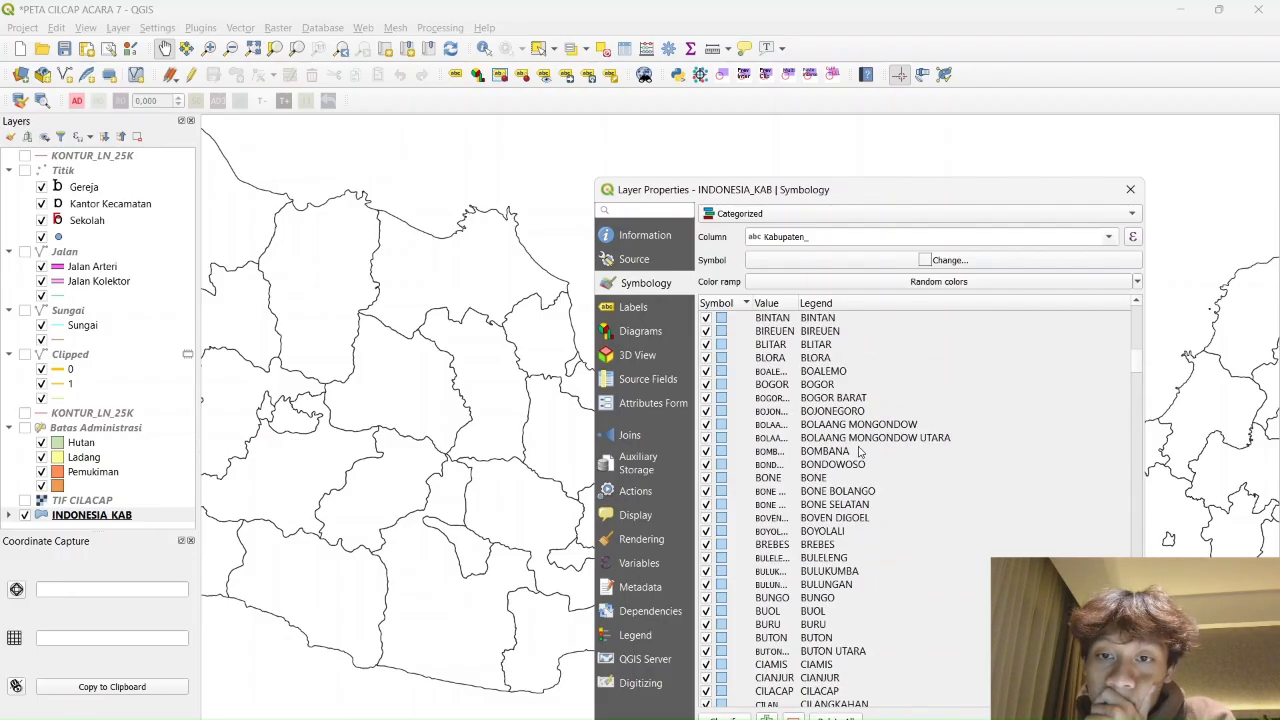
scroll(860, 452, "down", 1)
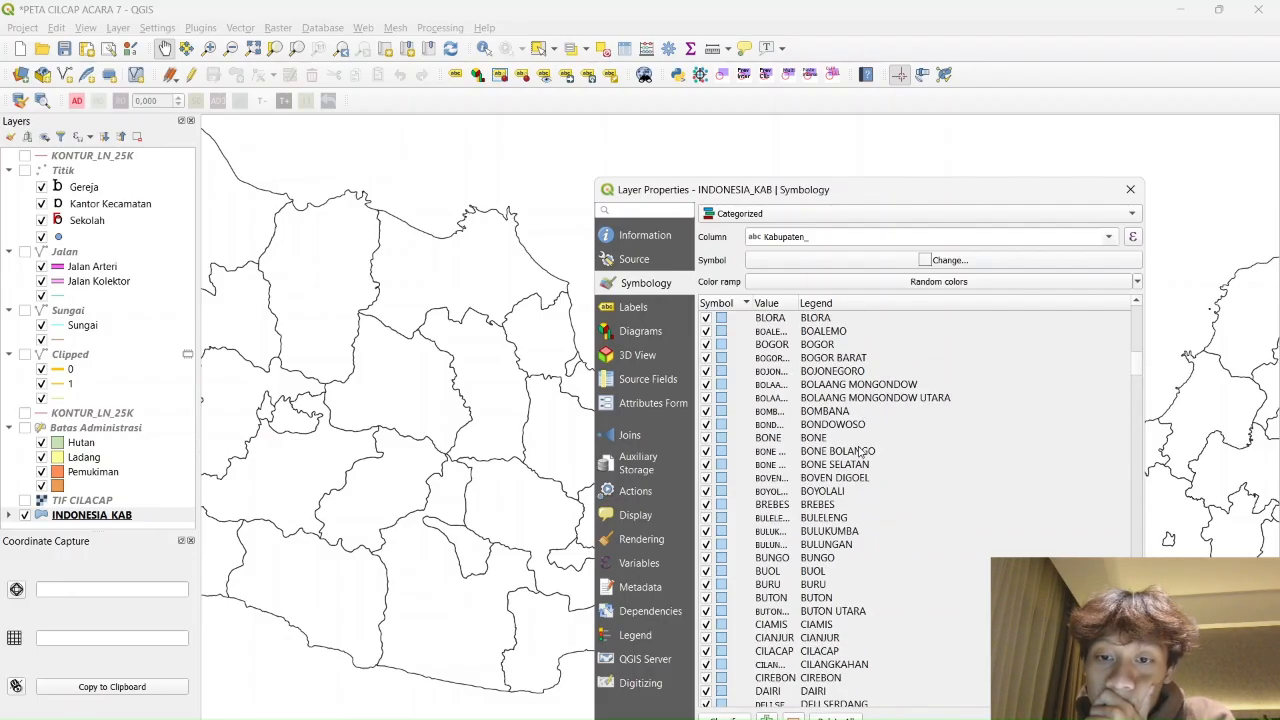
left_click(825, 655)
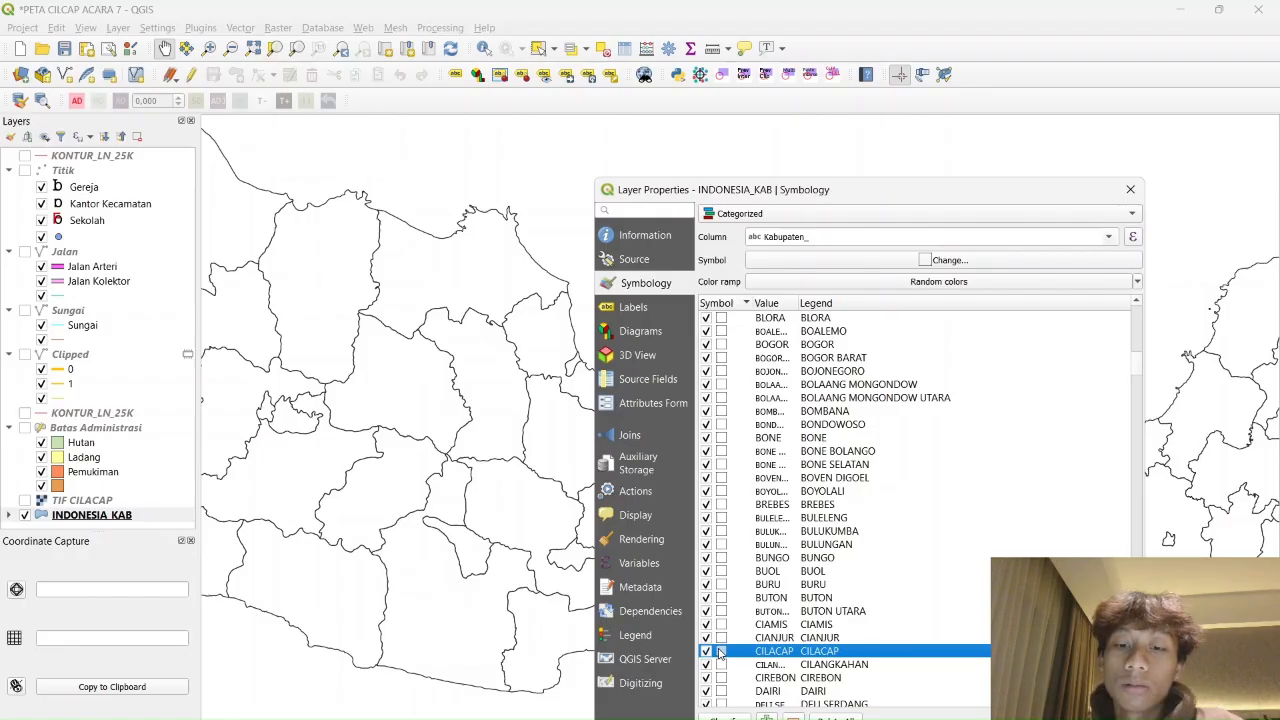
Set the CILACAP symbol's simple fill colour to yellow
double_click(720, 651)
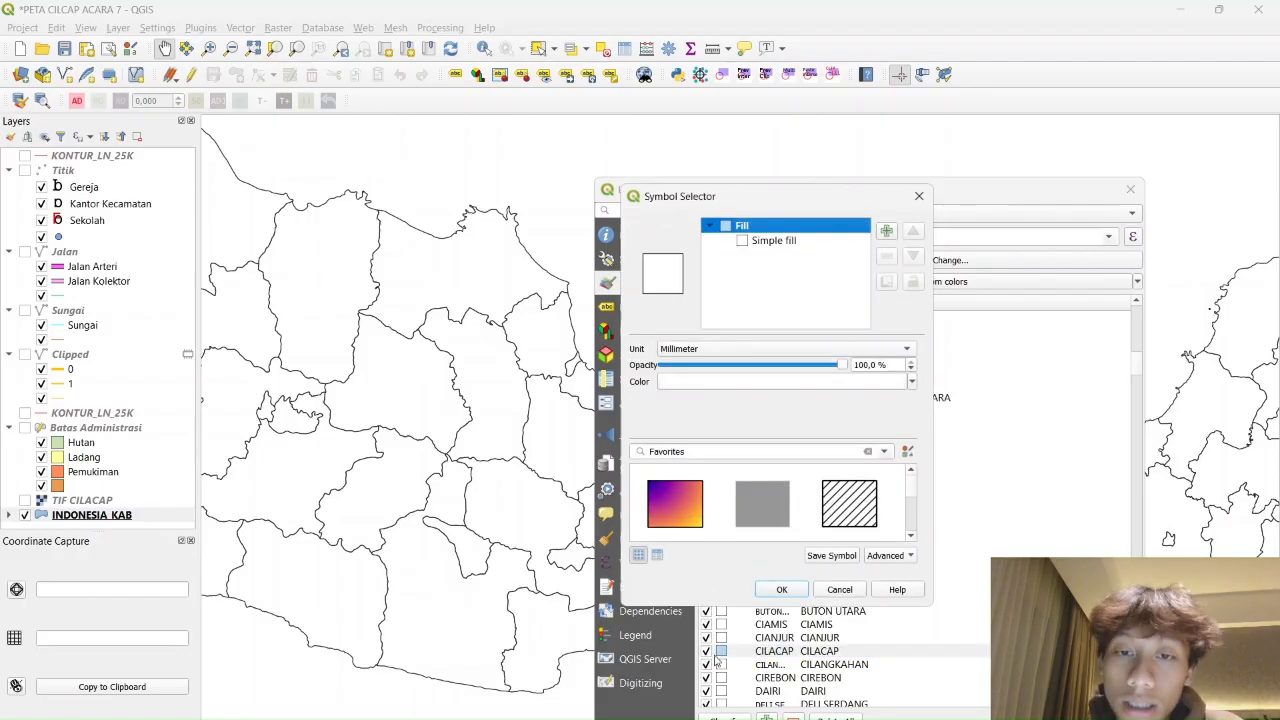
left_click(775, 241)
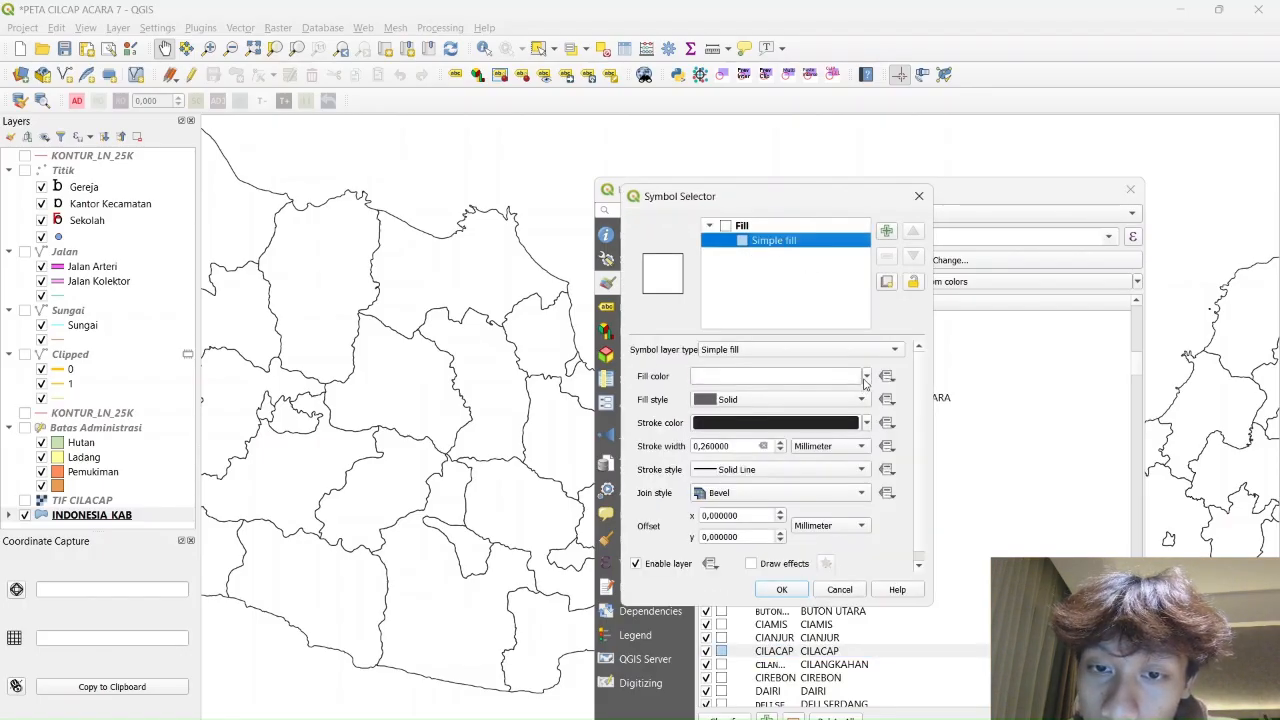
left_click(866, 377)
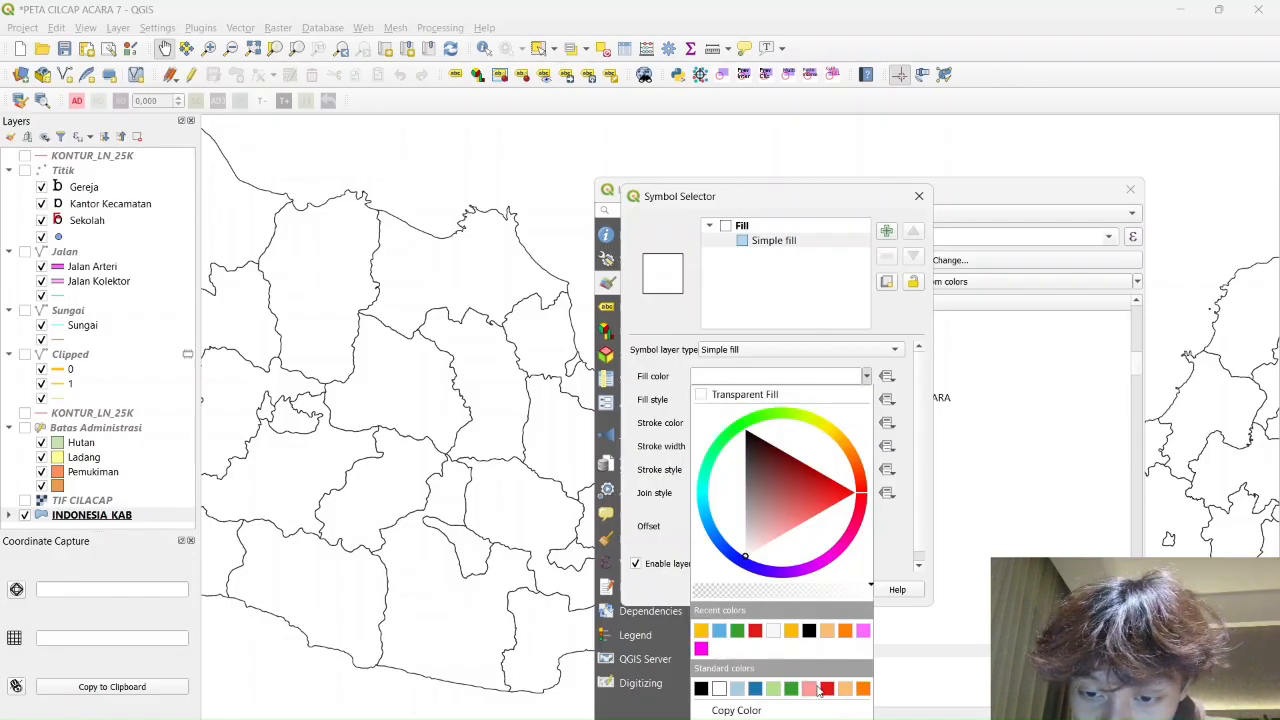
left_click_drag(822, 432, 826, 428)
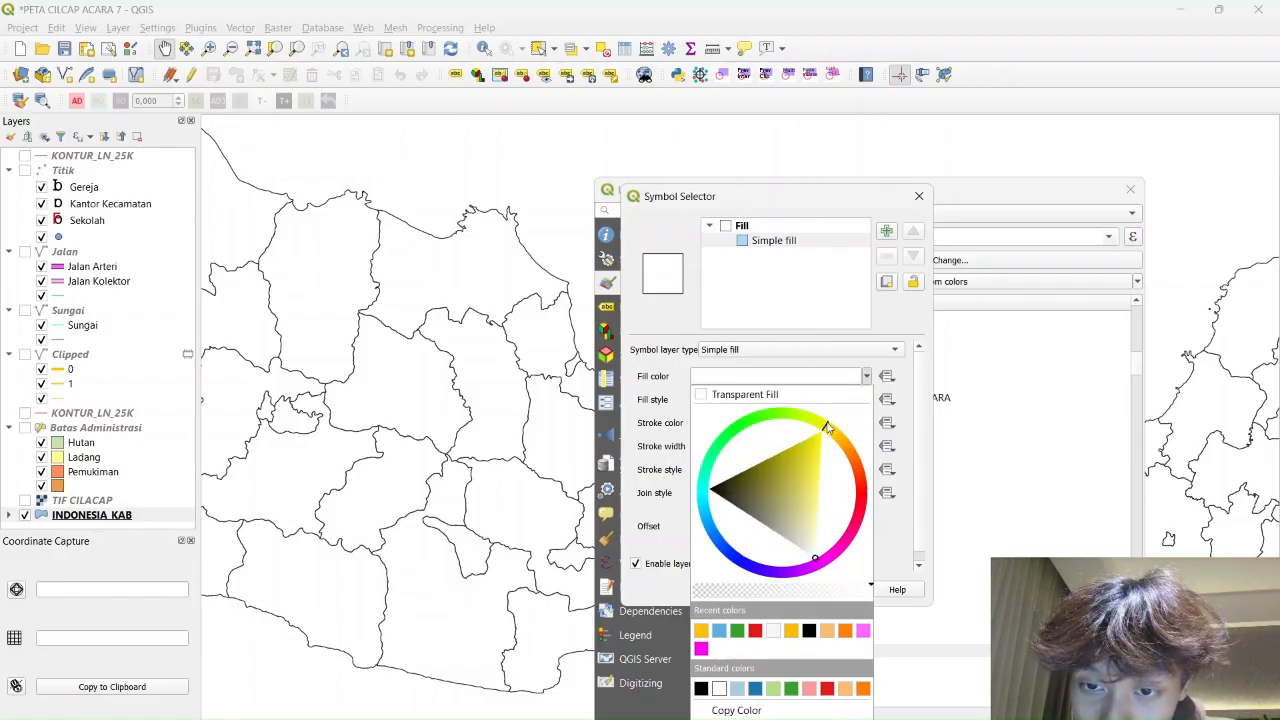
left_click(818, 432)
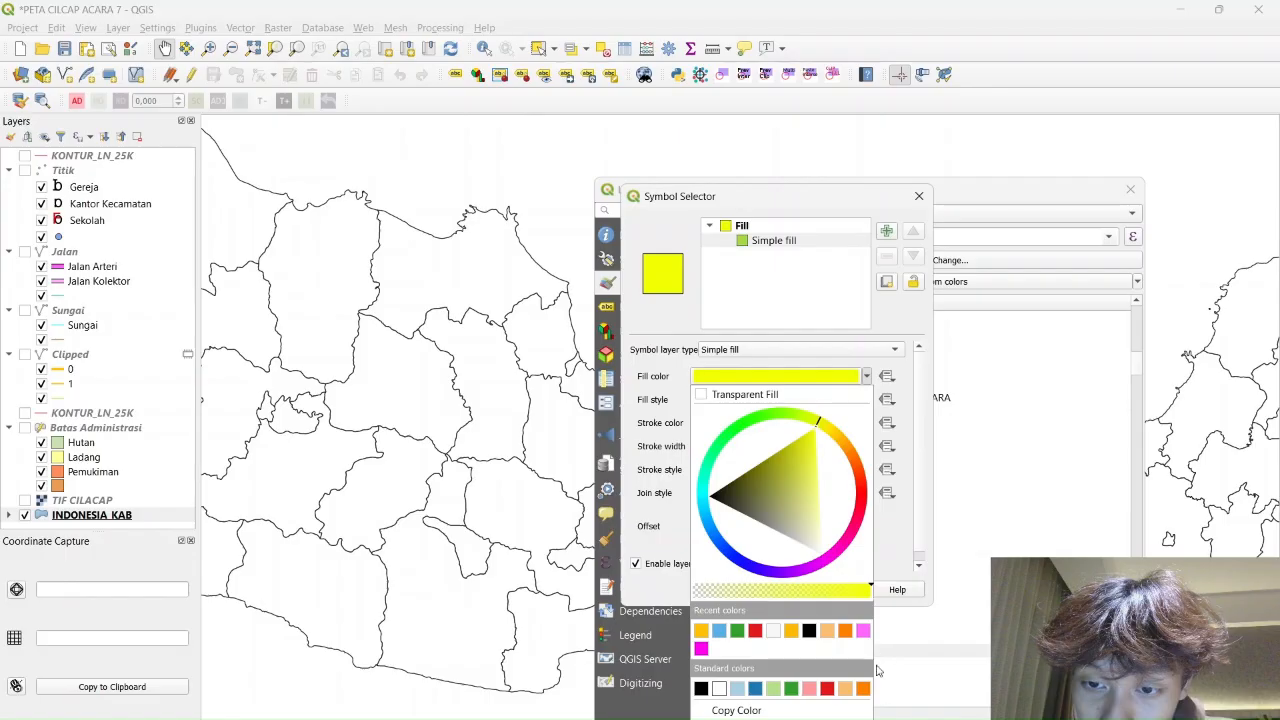
left_click(760, 718)
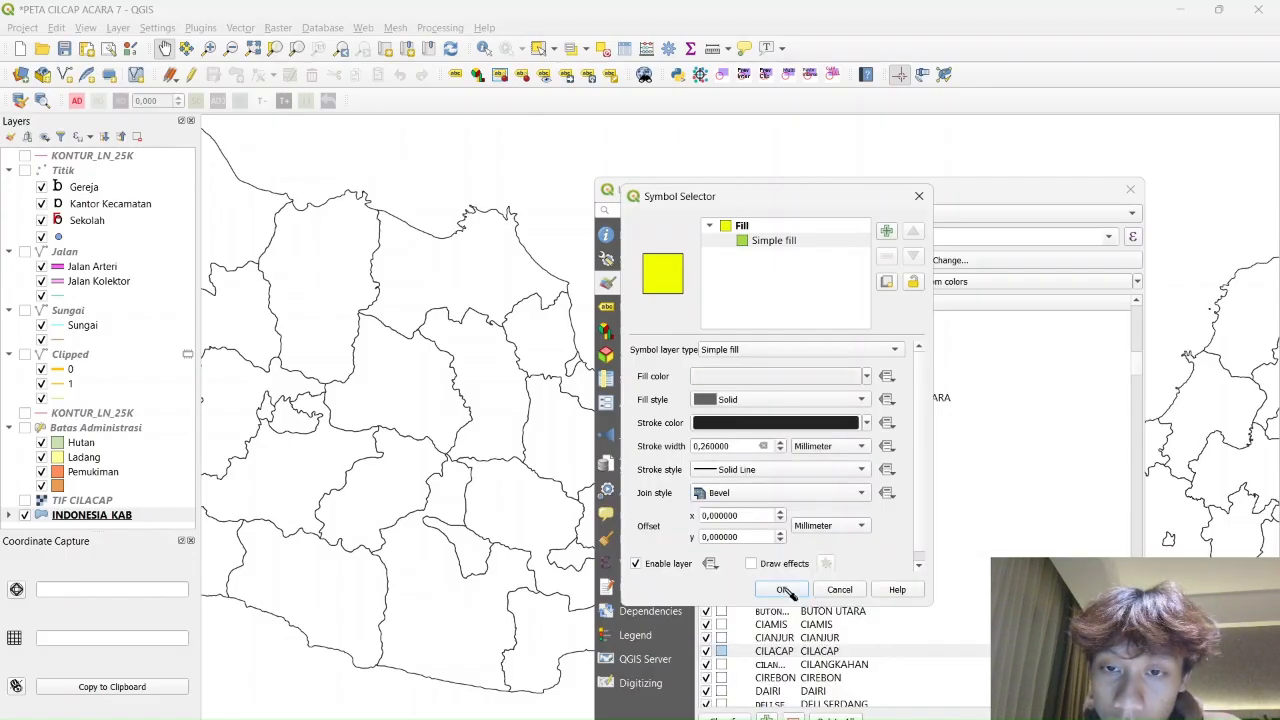
left_click(867, 378)
left_click(823, 432)
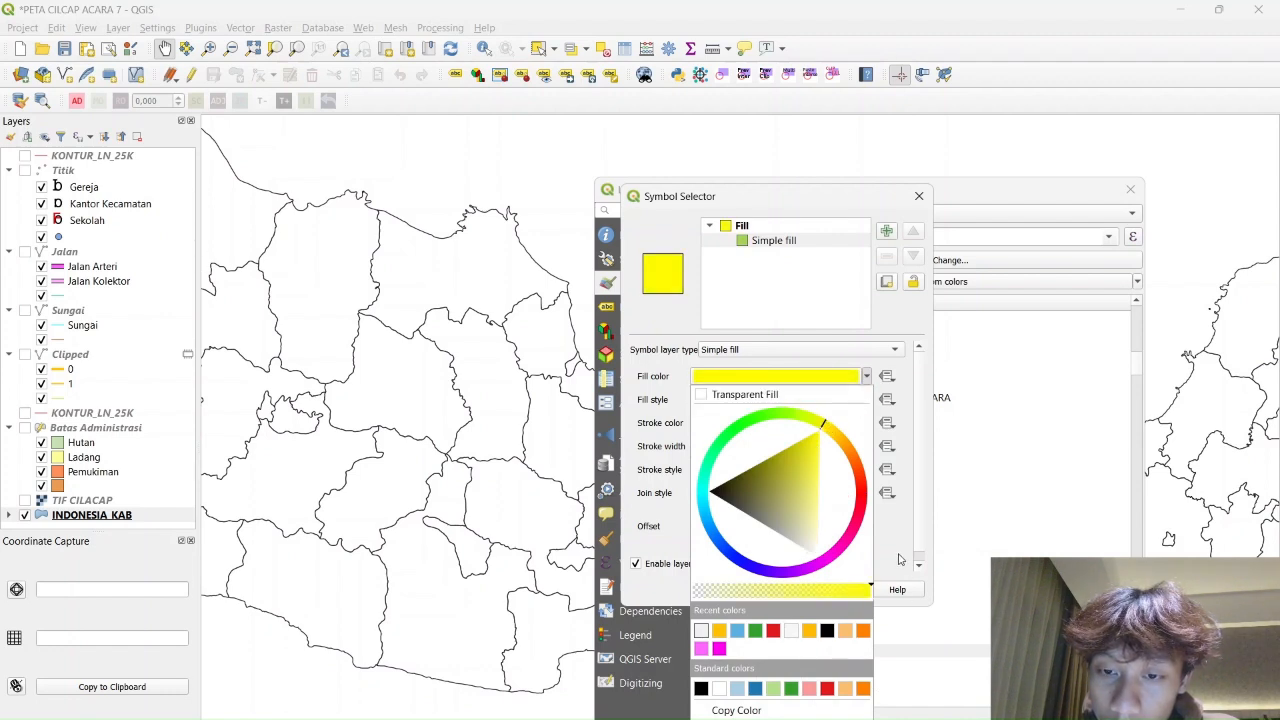
left_click(772, 719)
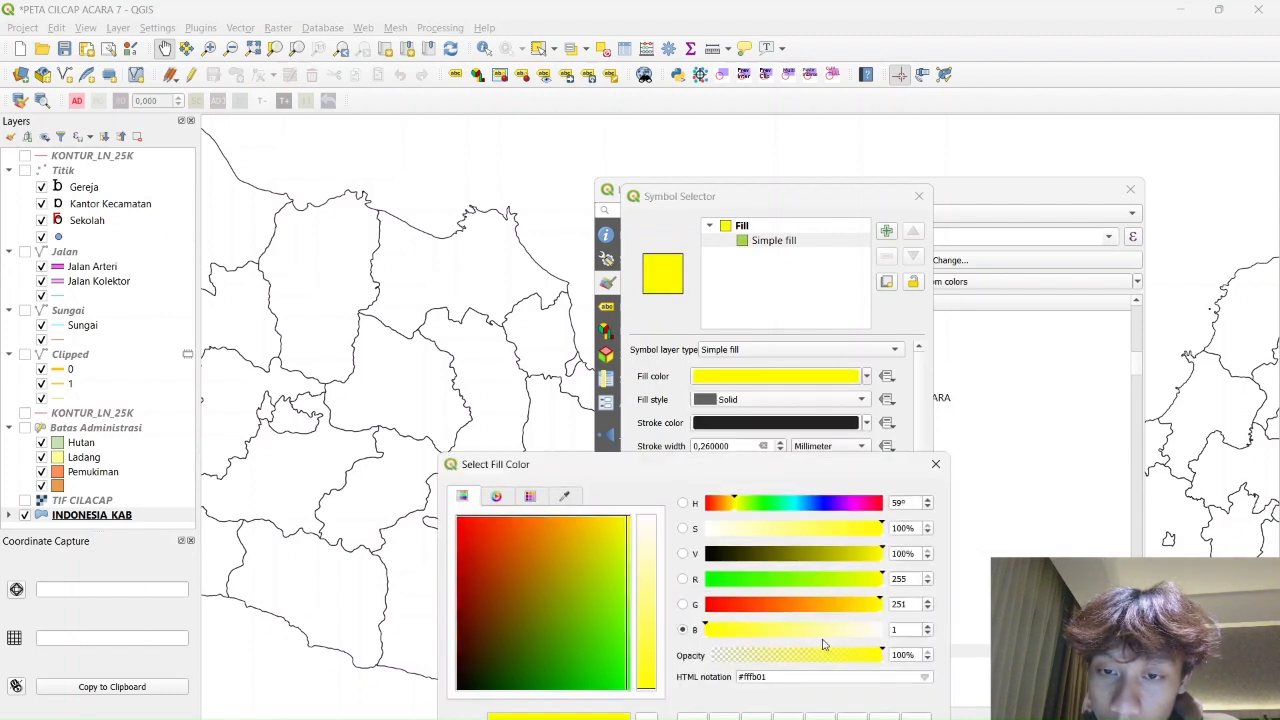
left_click(938, 462)
left_click(778, 589)
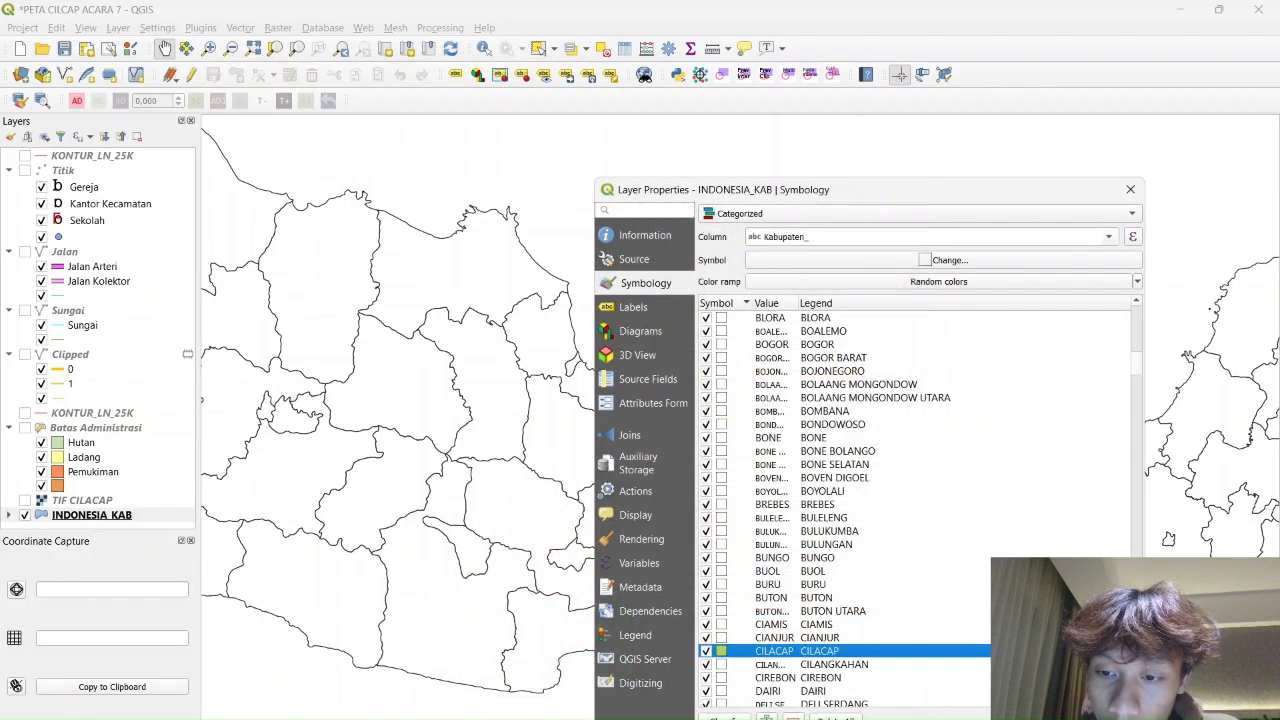
Apply the symbology and zoom around the map to check Cilacap
left_click(862, 719)
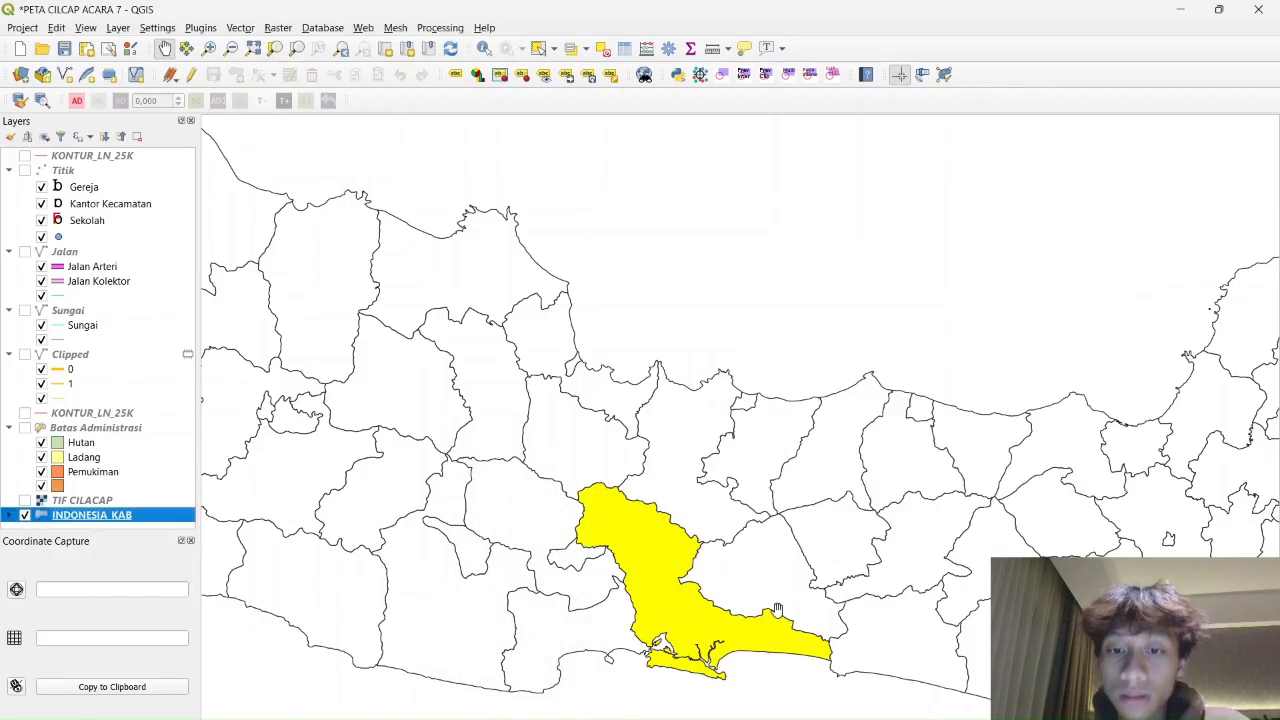
scroll(812, 594, "down", 1)
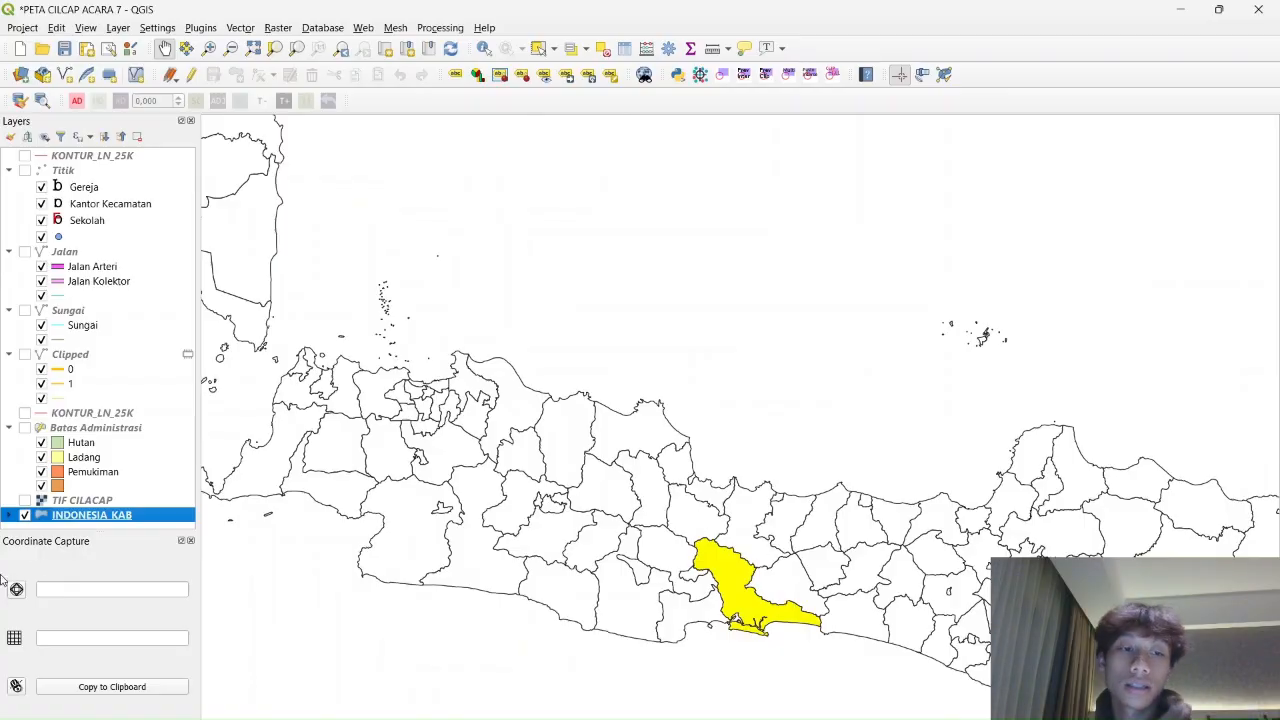
scroll(895, 597, "up", 1)
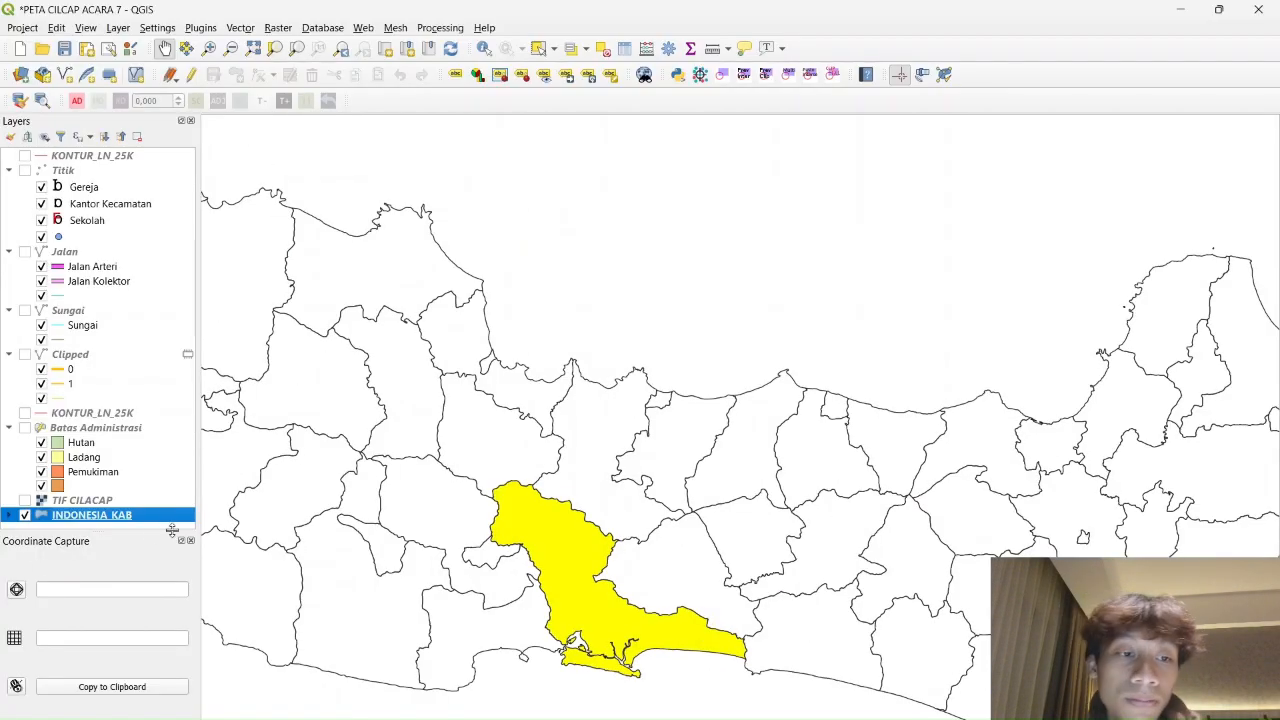
right_click(100, 515)
Enable Single labels for INDONESIA_KAB using the Kabupaten_ field
left_click(153, 510)
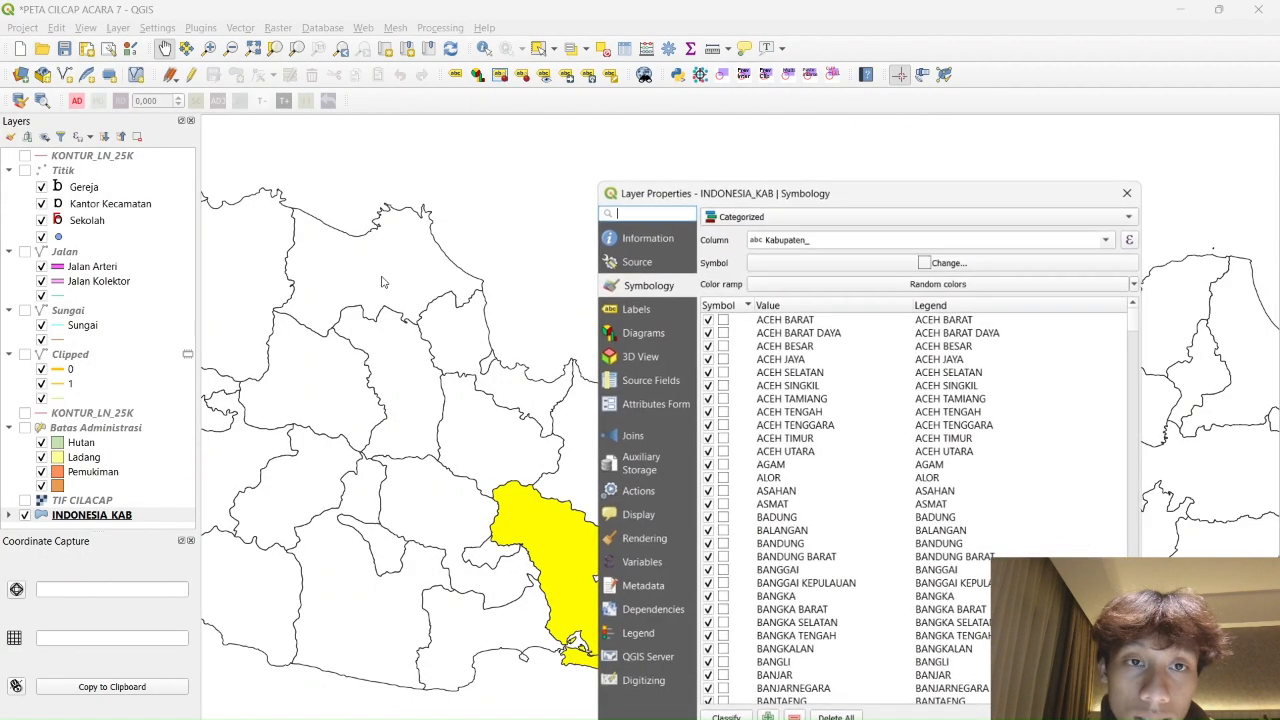
left_click(640, 307)
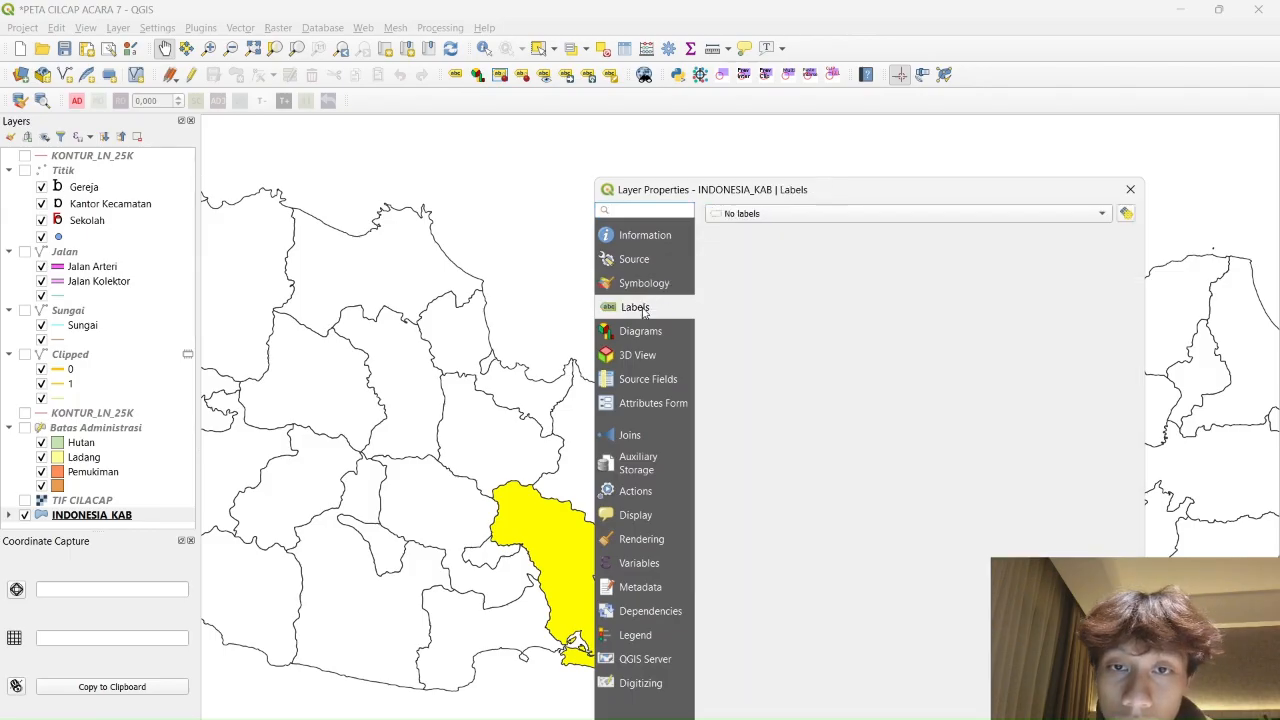
left_click(1090, 215)
left_click(870, 232)
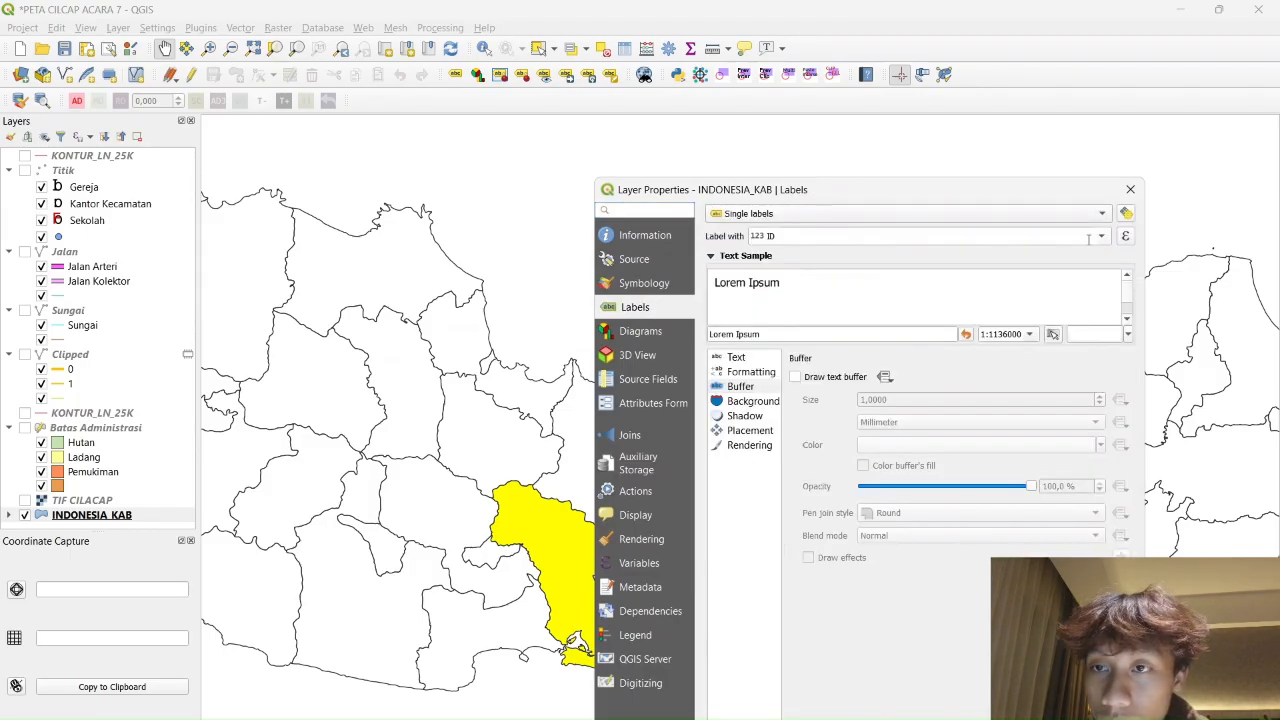
left_click(1090, 237)
left_click(790, 278)
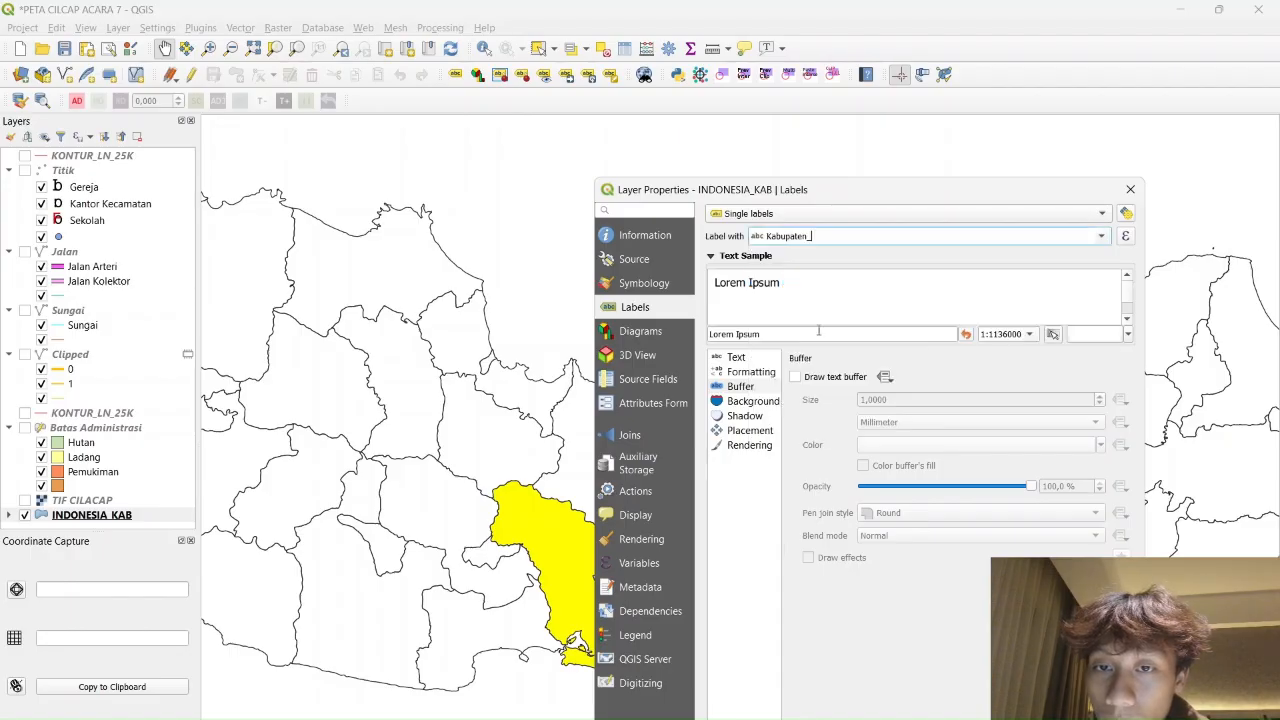
Set the label text to Times New Roman, size 12 pt
left_click(721, 362)
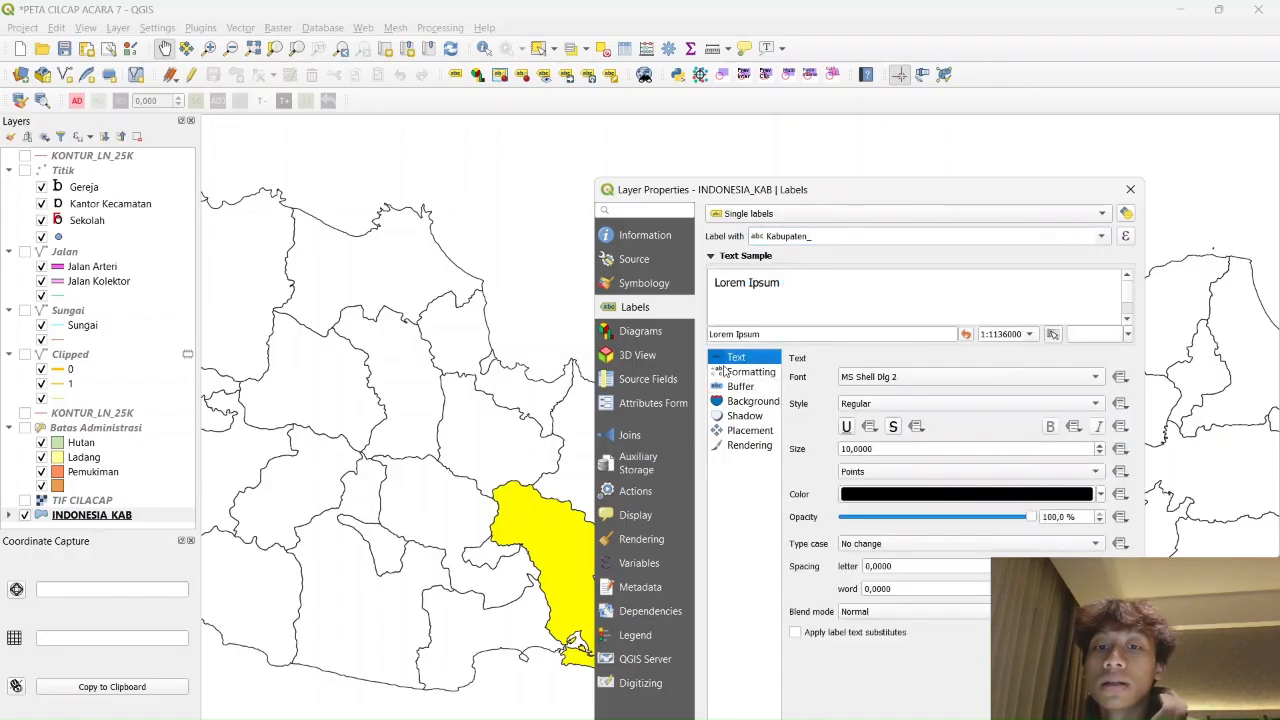
left_click(906, 376)
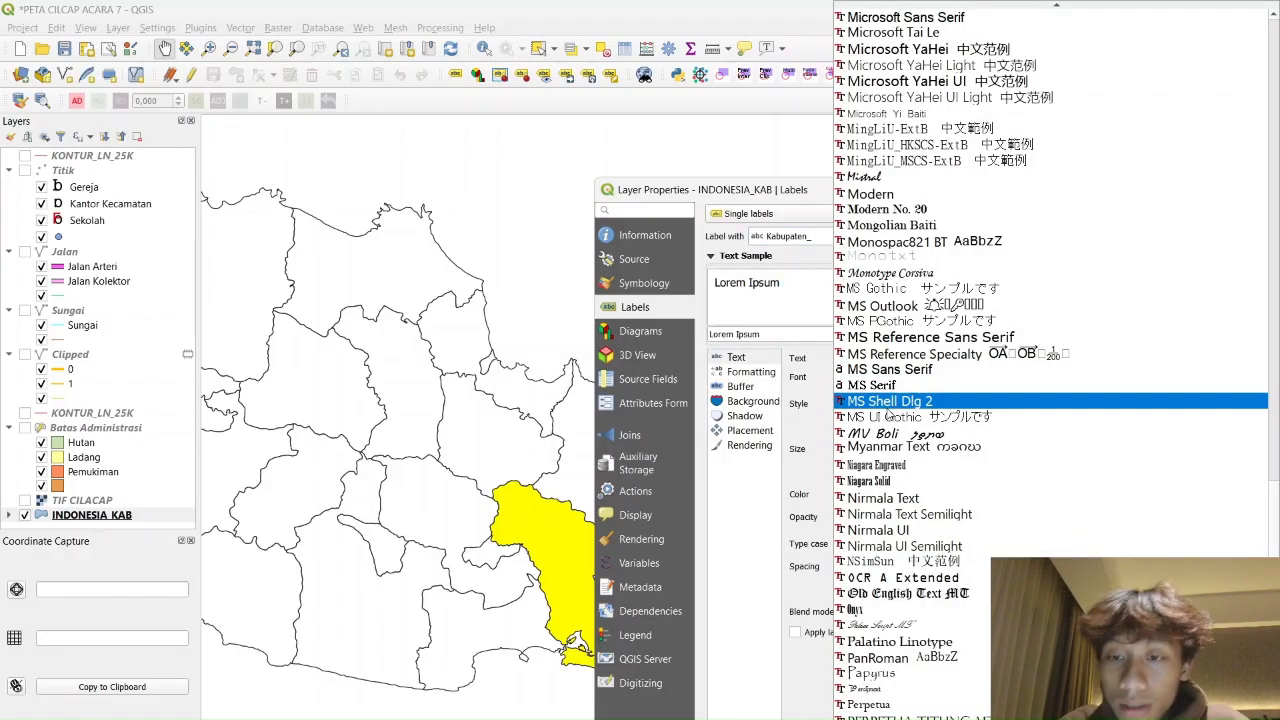
scroll(906, 420, "down", 20)
scroll(906, 466, "down", 3)
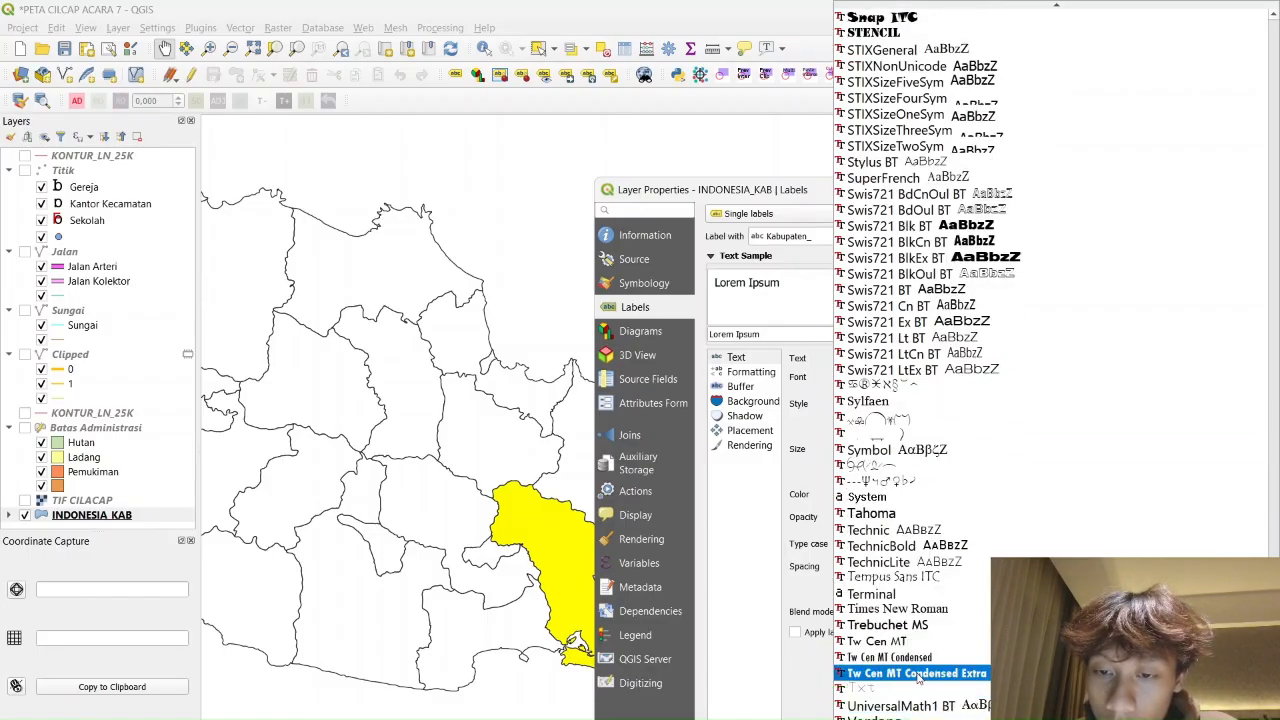
left_click(888, 610)
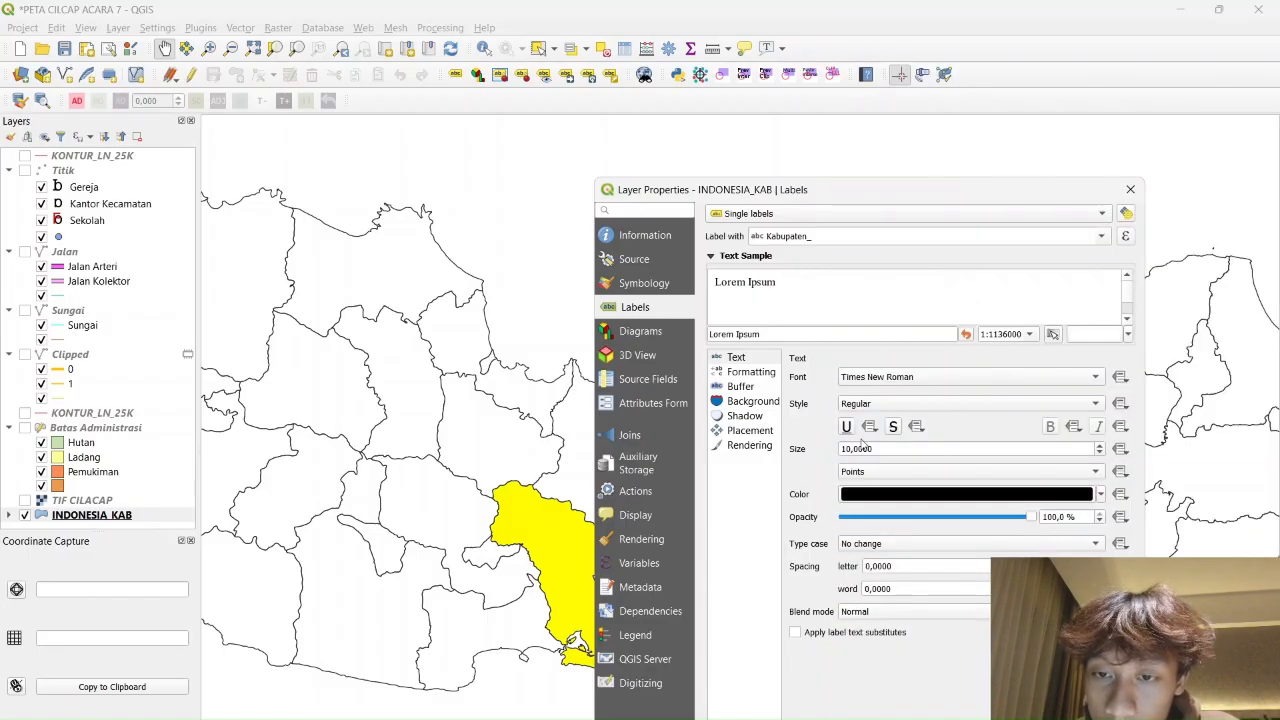
left_click(1099, 445)
left_click(1099, 445)
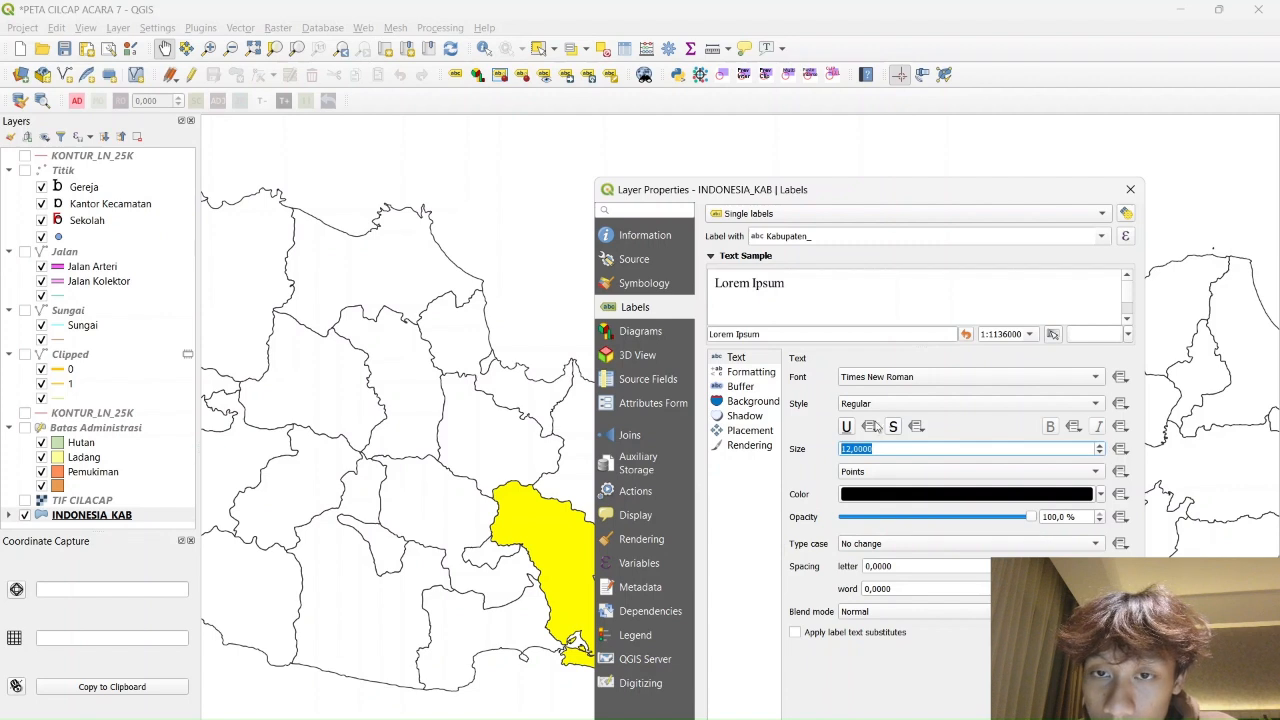
left_click(1056, 427)
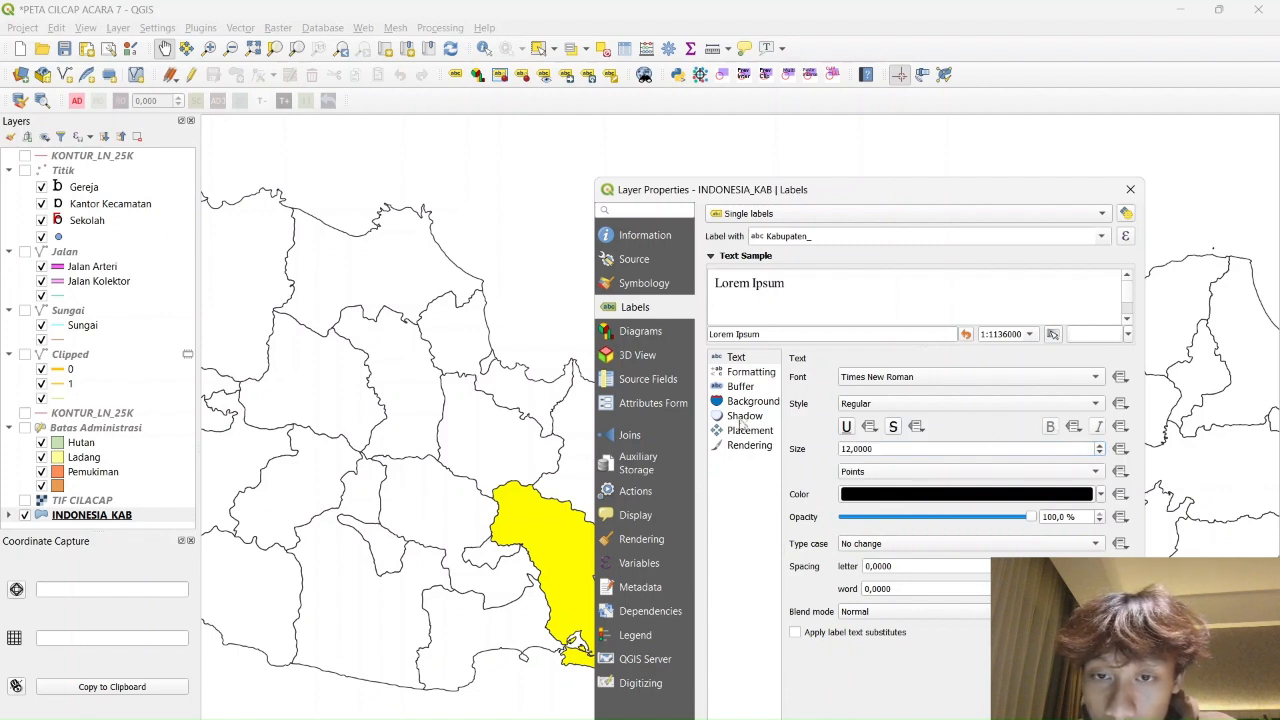
Turn on the text buffer, apply the labels and pan to western and central Java
left_click(751, 385)
left_click(796, 377)
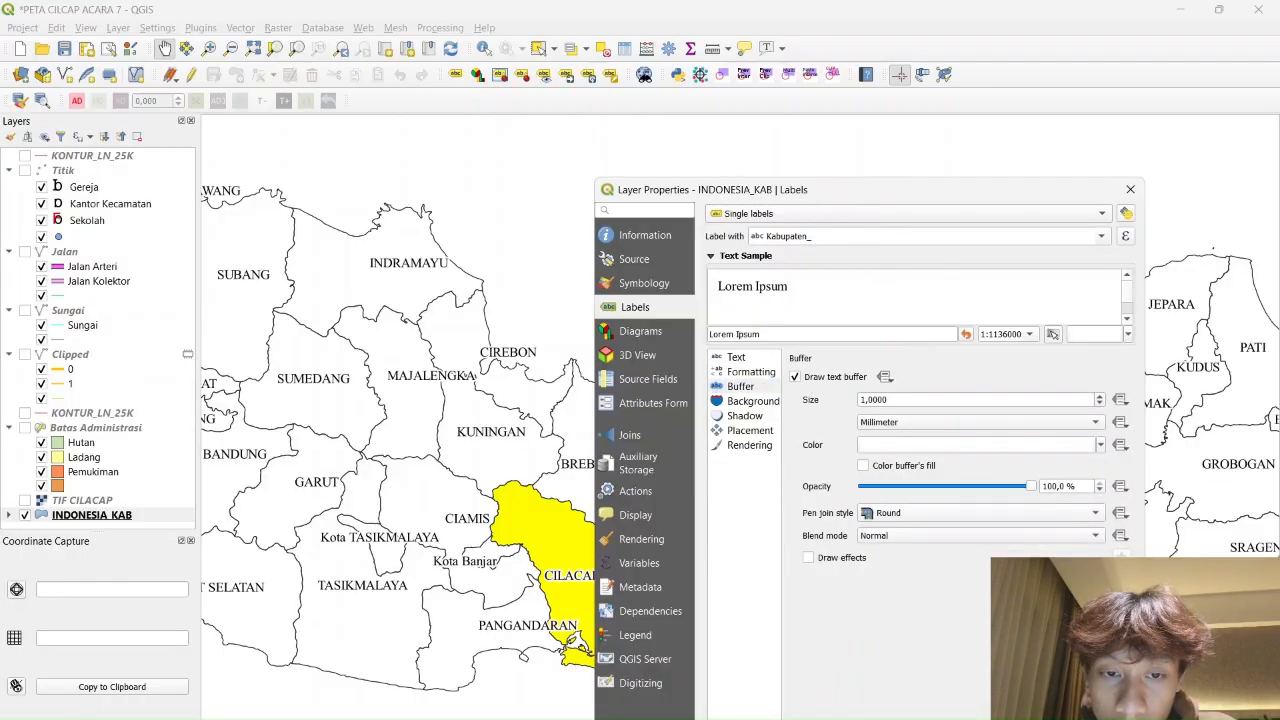
left_click(884, 718)
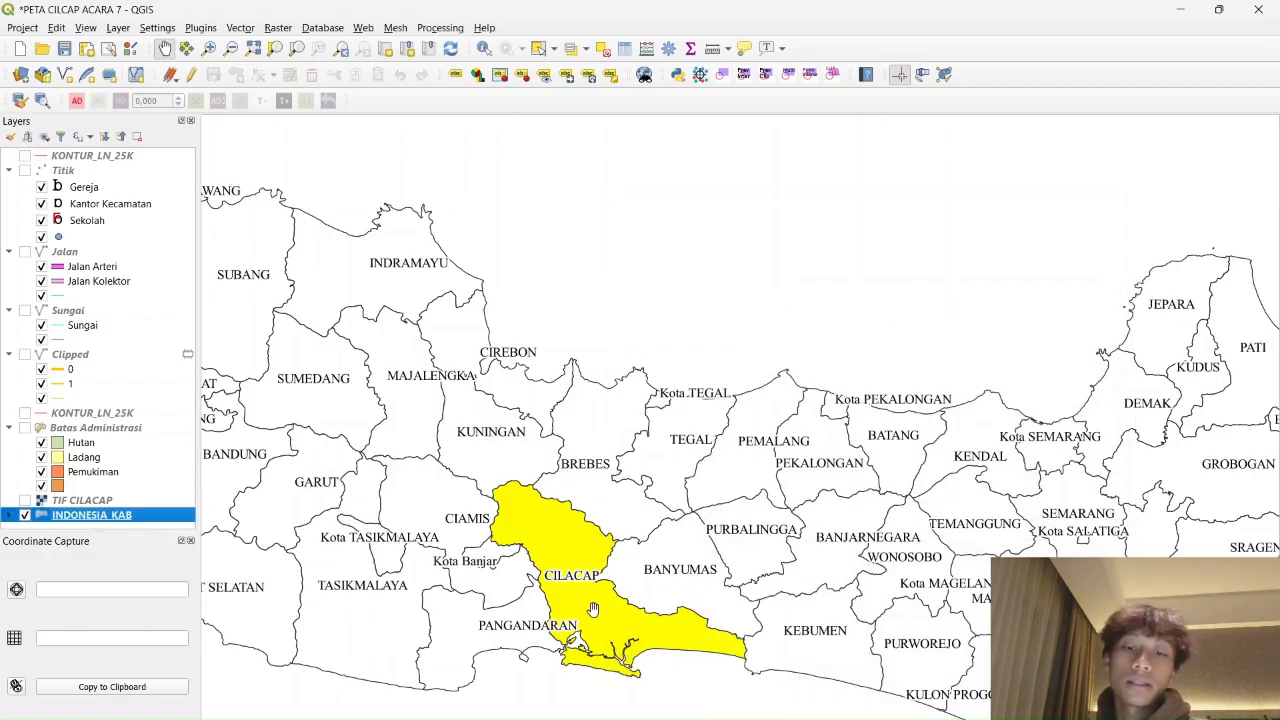
scroll(541, 486, "down", 1)
scroll(541, 483, "up", 1)
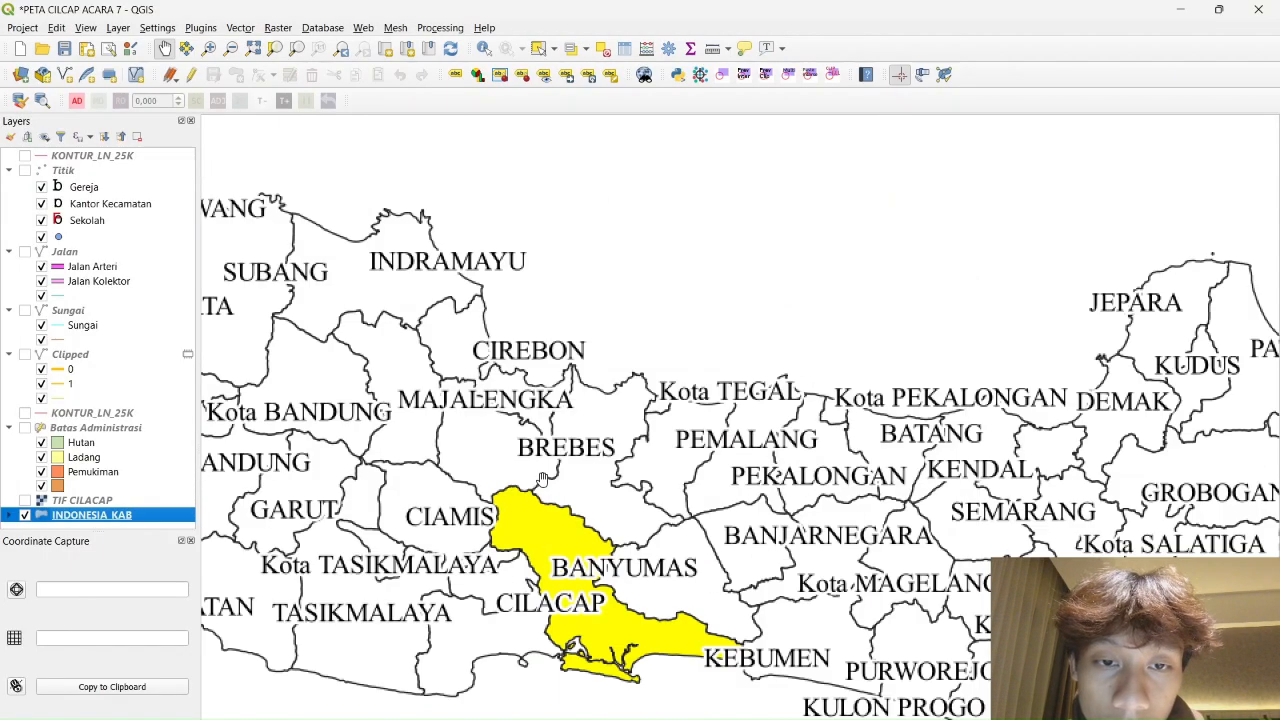
left_click_drag(488, 380, 538, 425)
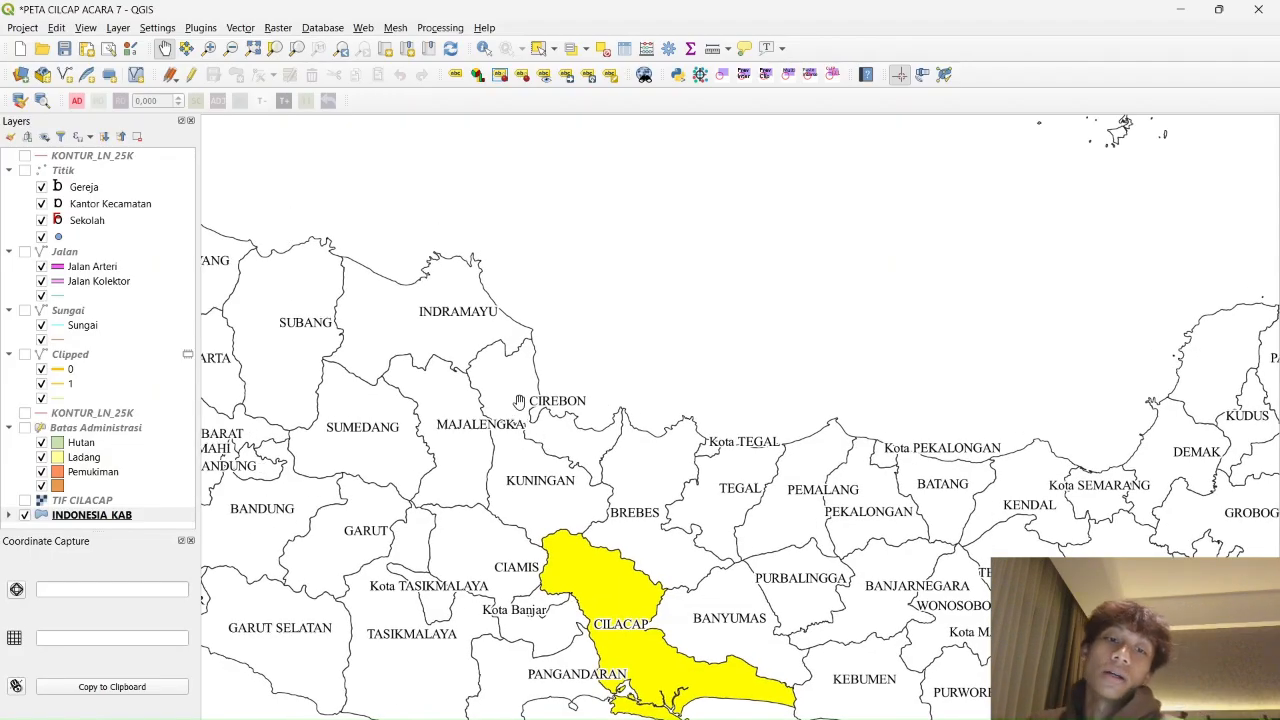
scroll(513, 414, "down", 3)
scroll(513, 414, "up", 3)
Start a new shapefile layer named Laut Jawa, choose its save location and keep System encoding
left_click(118, 27)
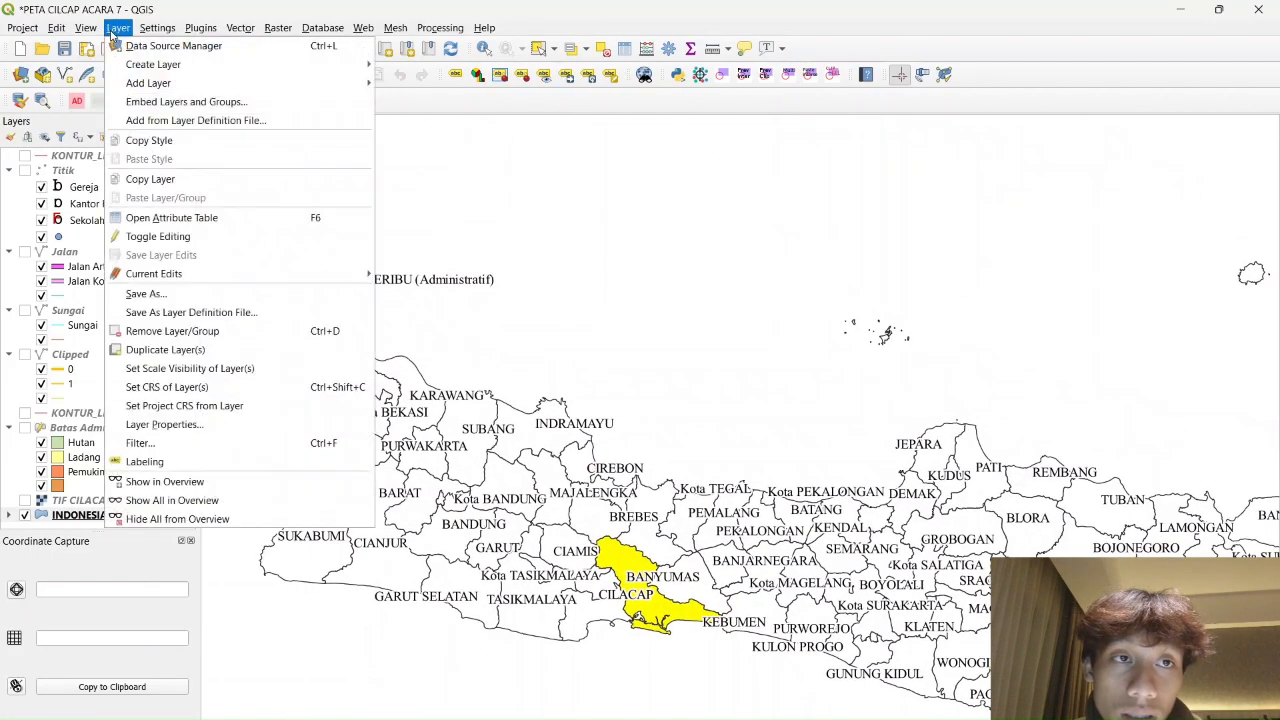
mouse_move(153, 64)
left_click(519, 85)
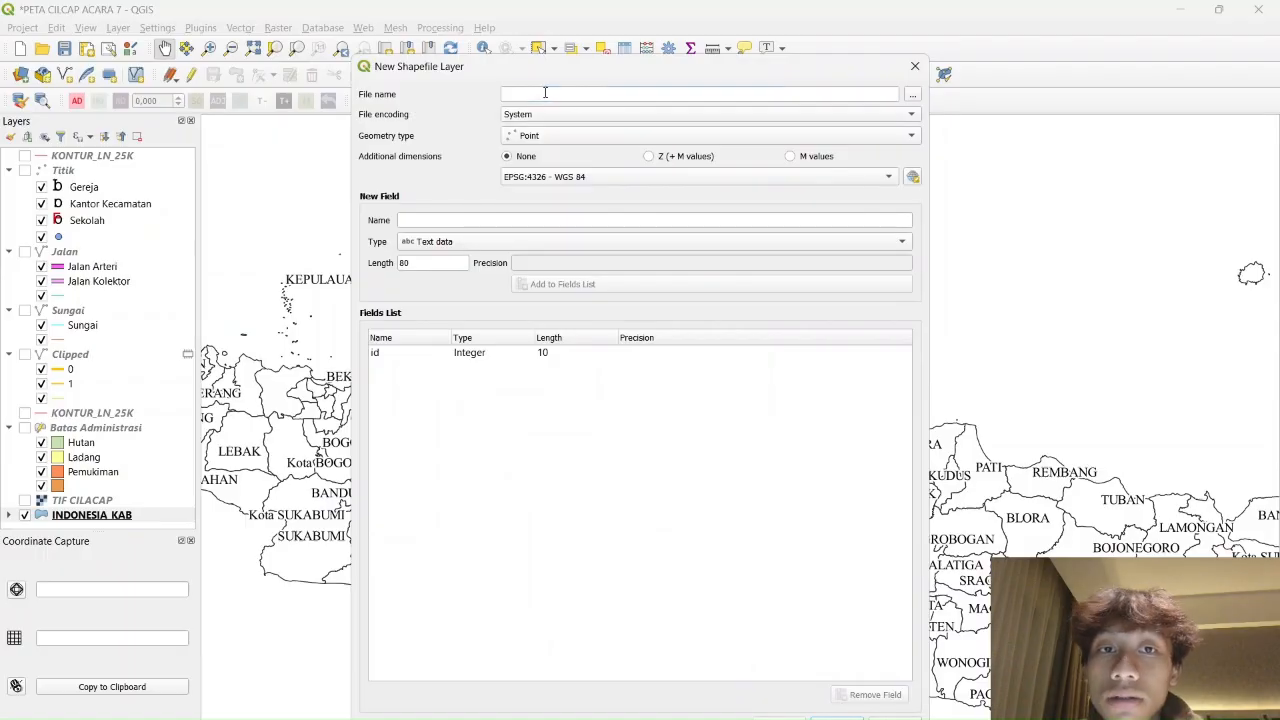
type("Laut Jawa")
left_click(912, 93)
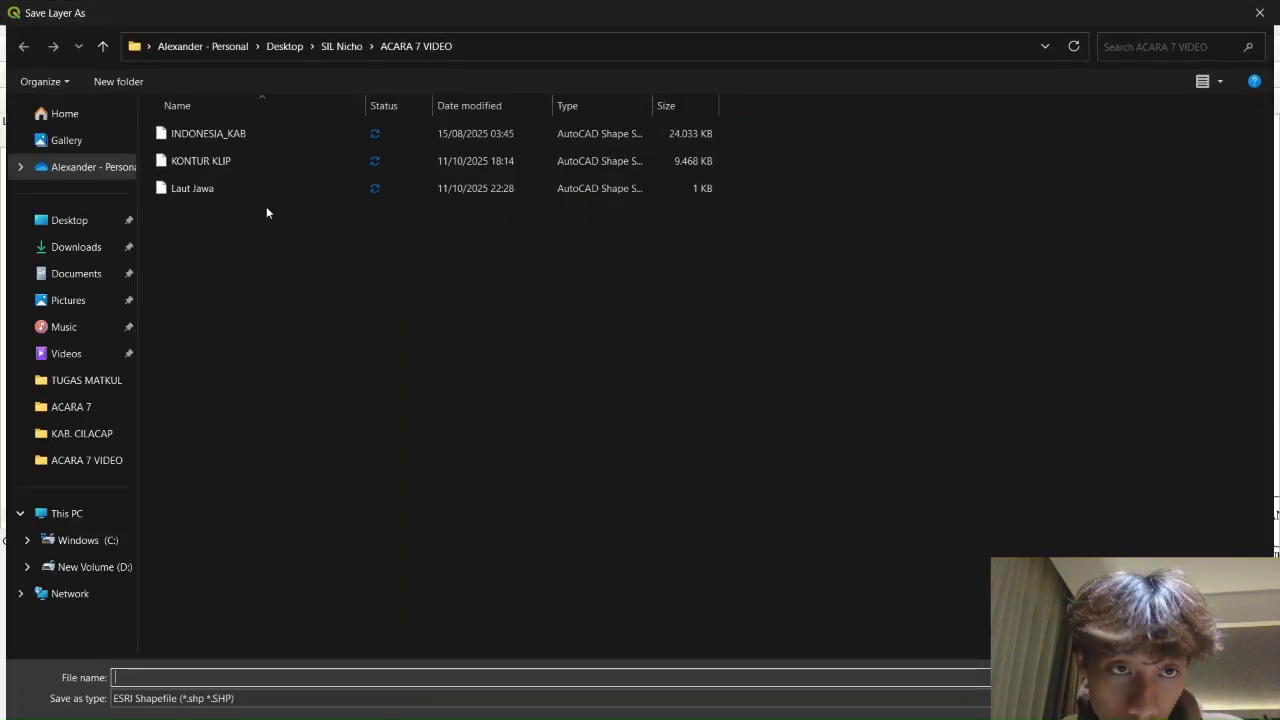
left_click(1260, 13)
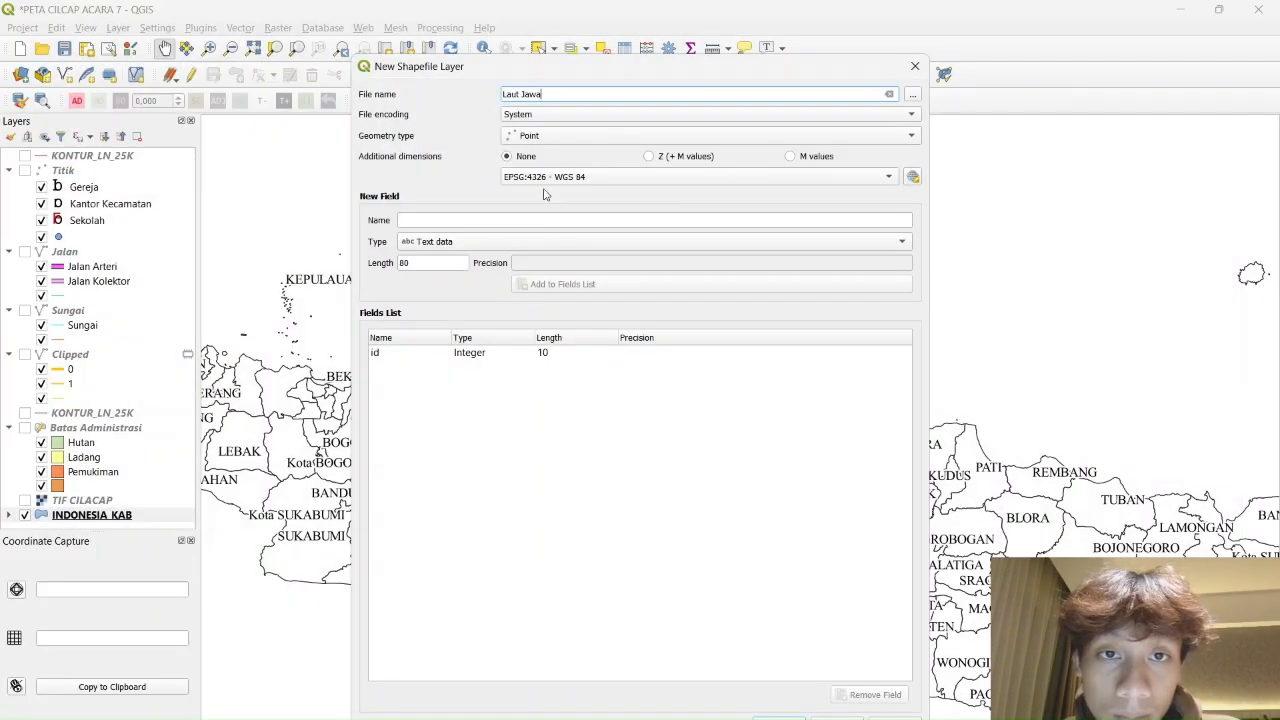
left_click(535, 115)
left_click(481, 91)
Make it a Polygon layer in EPSG:32749 with a Keterangan text field, and create it
left_click(610, 136)
left_click(671, 184)
left_click(744, 177)
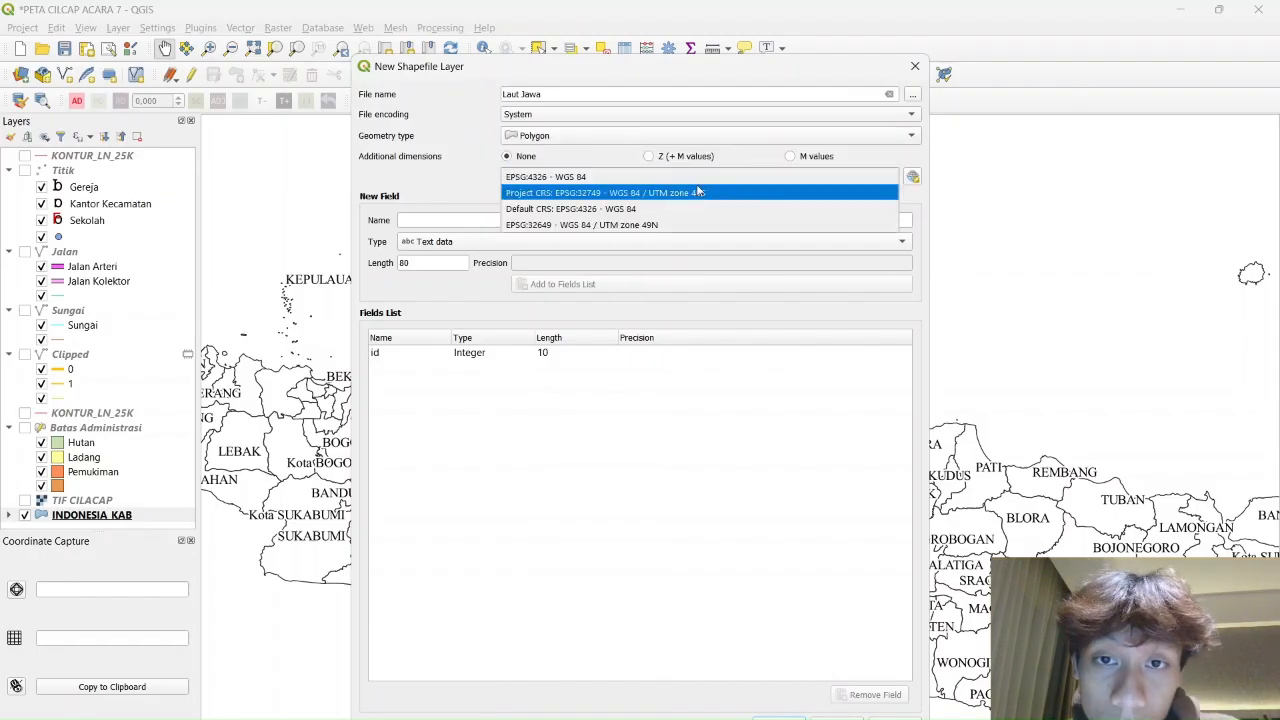
left_click(700, 191)
left_click(550, 220)
type("Keterangan")
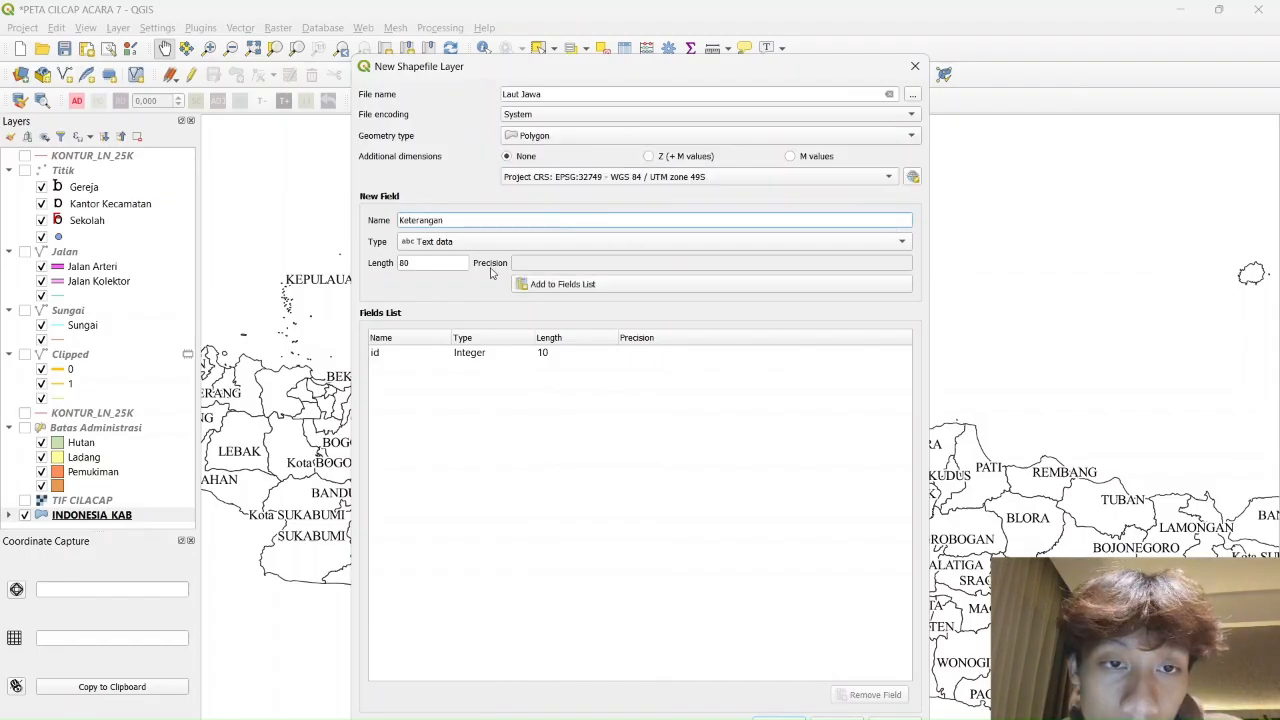
left_click(534, 285)
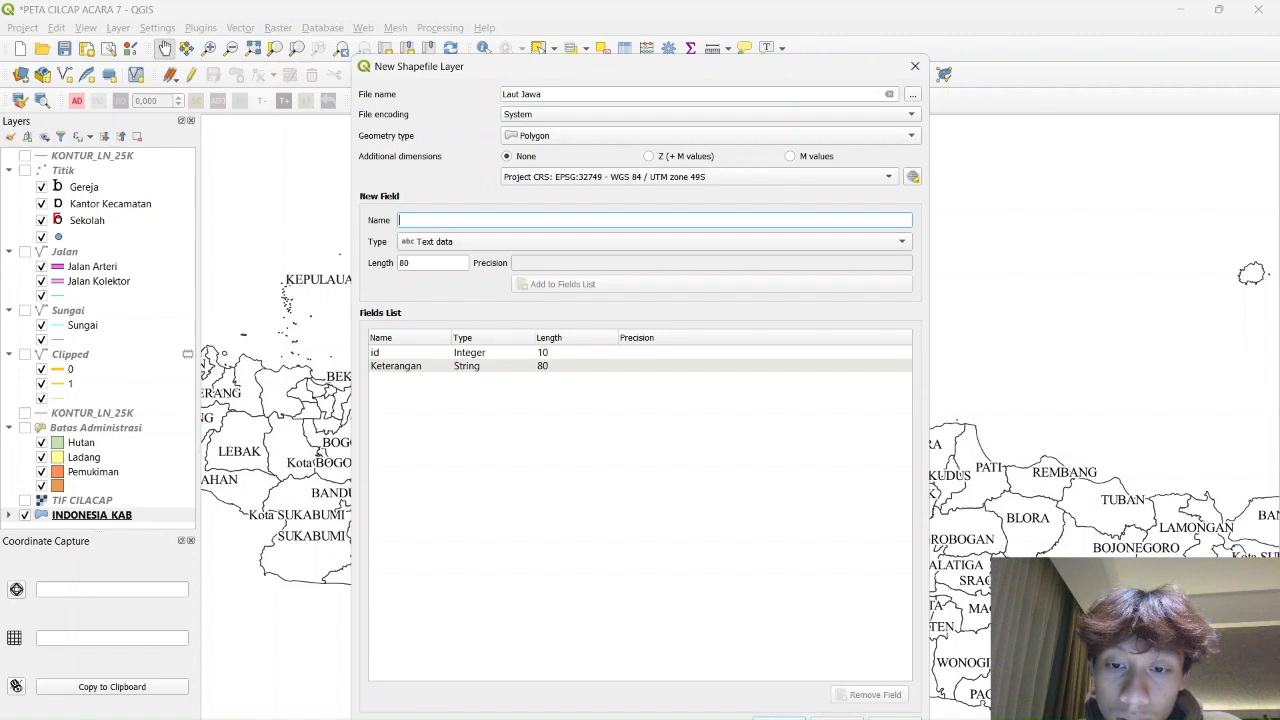
left_click(779, 717)
scroll(131, 484, "down", 1)
right_click(84, 503)
In edit mode, draw the Java Sea polygon along the north Java coast
left_click(137, 338)
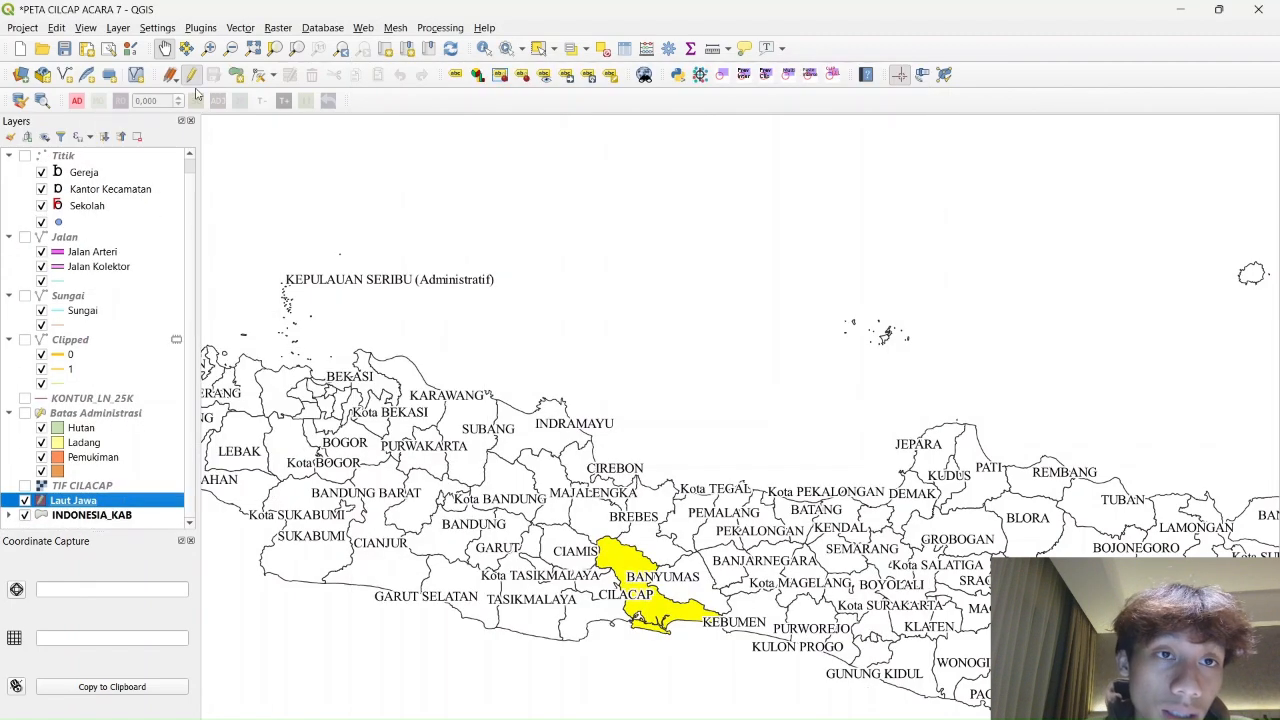
left_click(236, 75)
left_click(301, 386)
left_click(342, 427)
left_click(420, 458)
left_click(505, 467)
left_click(680, 513)
left_click(895, 535)
left_click(1220, 540)
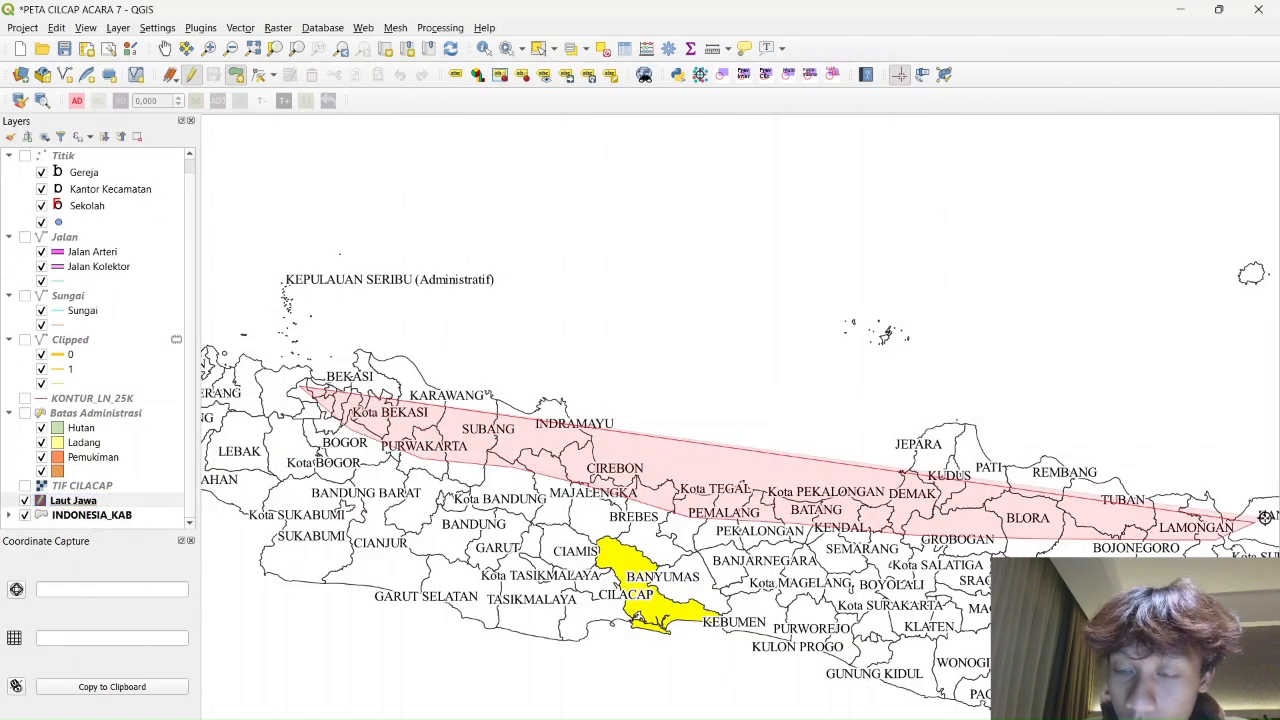
left_click(1246, 522)
left_click(1233, 457)
left_click(1267, 341)
left_click(1255, 261)
left_click(1183, 221)
left_click(692, 184)
right_click(215, 173)
Give the new sea feature id 0 and Keterangan 'Laut Jawa'
type("0")
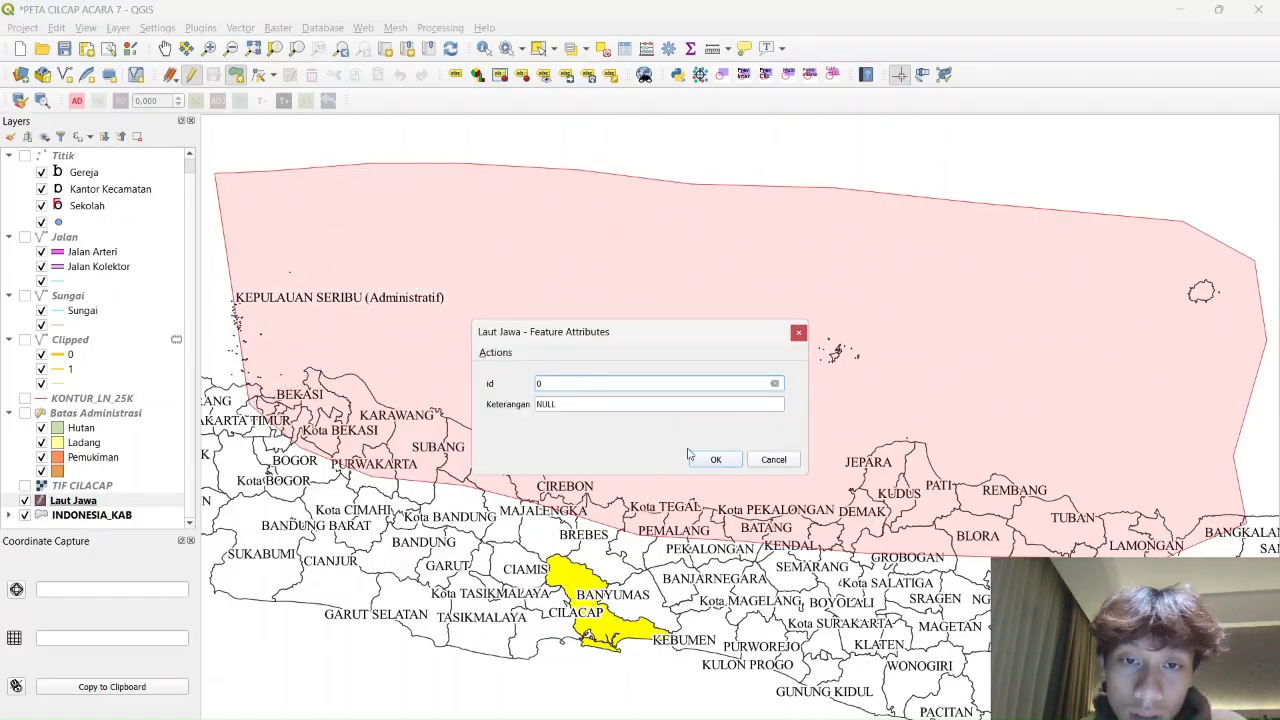
key("Tab")
type("Laut Jawa")
left_click(716, 459)
Fill the sea polygon blue and move Laut Jawa lower in the layer order
right_click(99, 503)
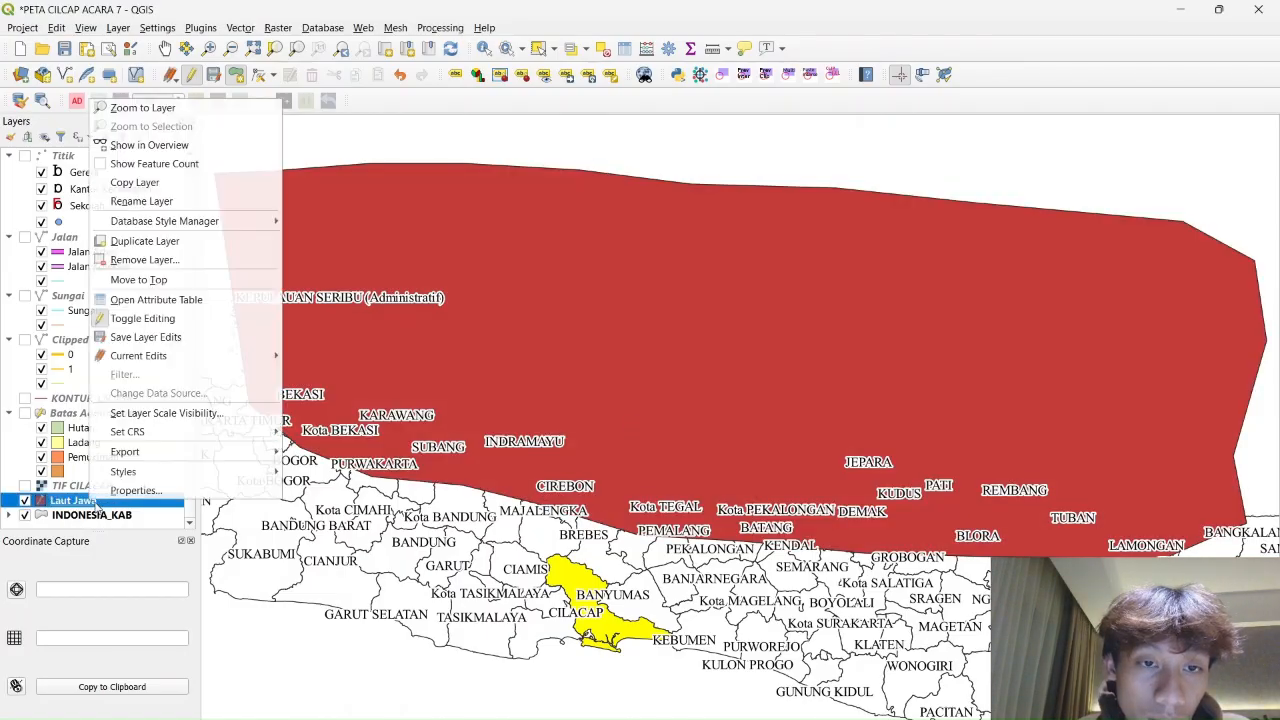
left_click(136, 490)
left_click(887, 250)
left_click(1096, 386)
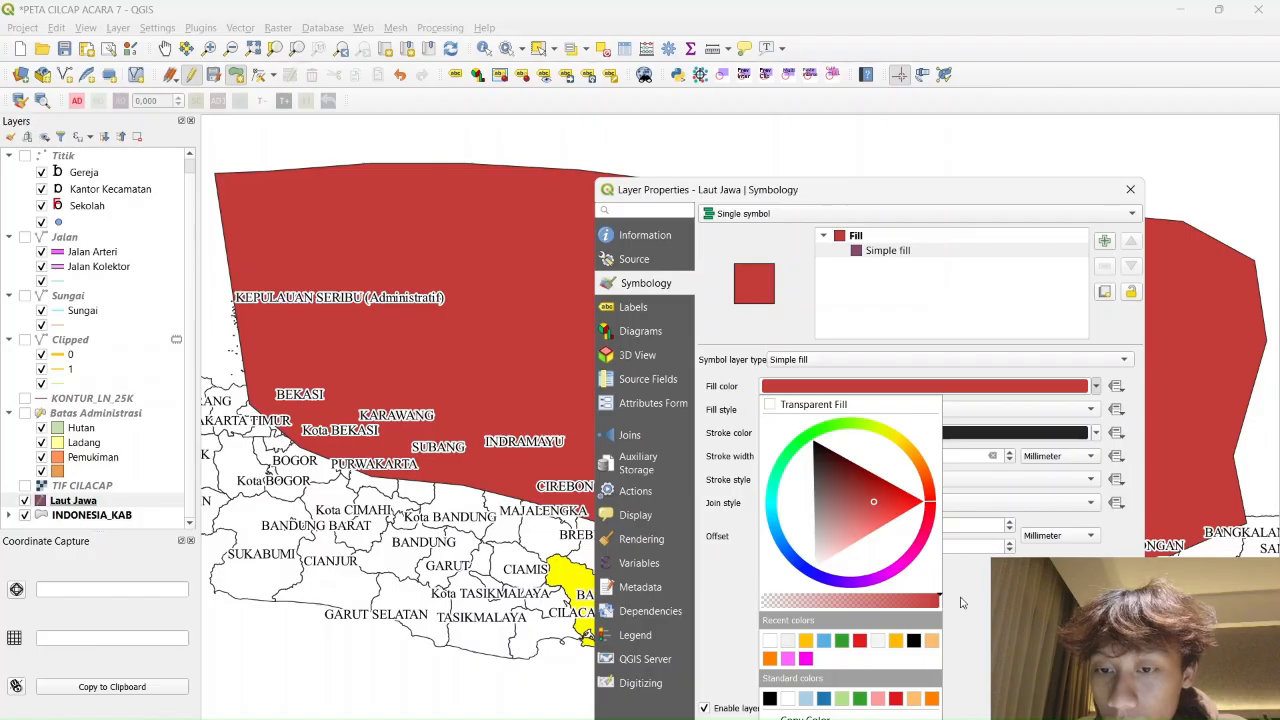
left_click(823, 640)
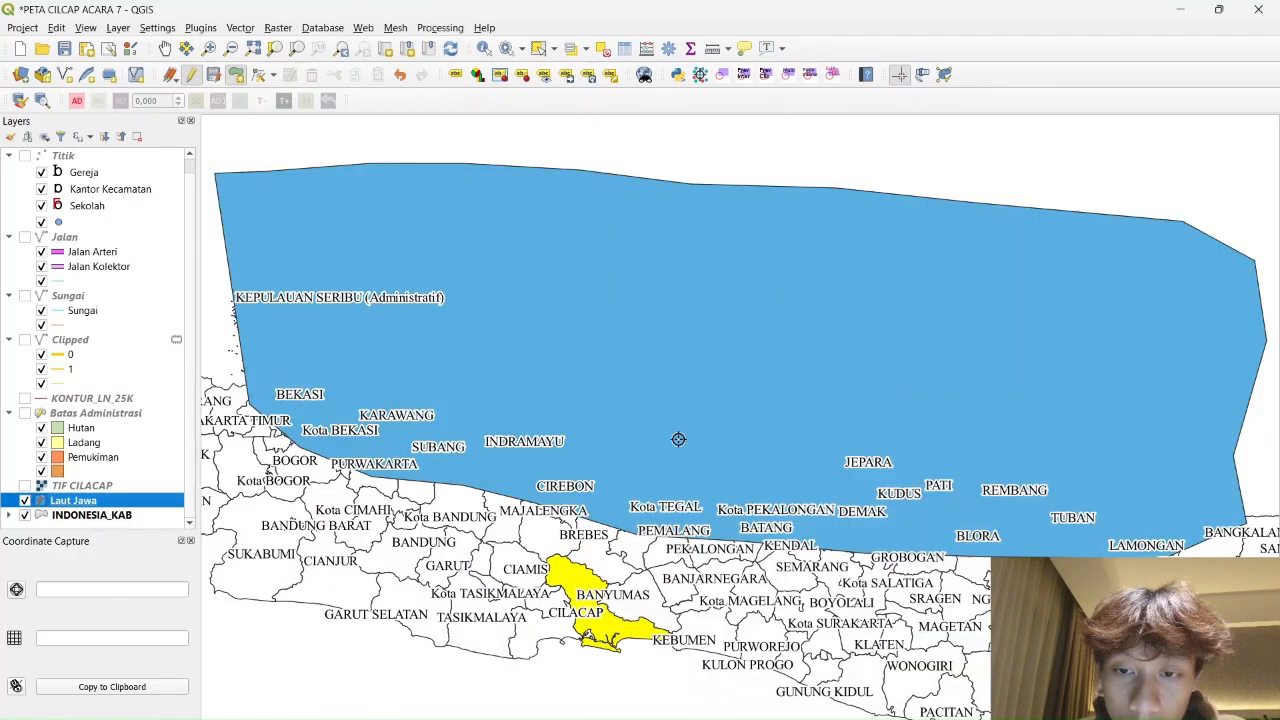
key("Return")
left_click_drag(72, 501, 74, 517)
Turn on single labels for Laut Jawa using the Keterangan field
right_click(66, 517)
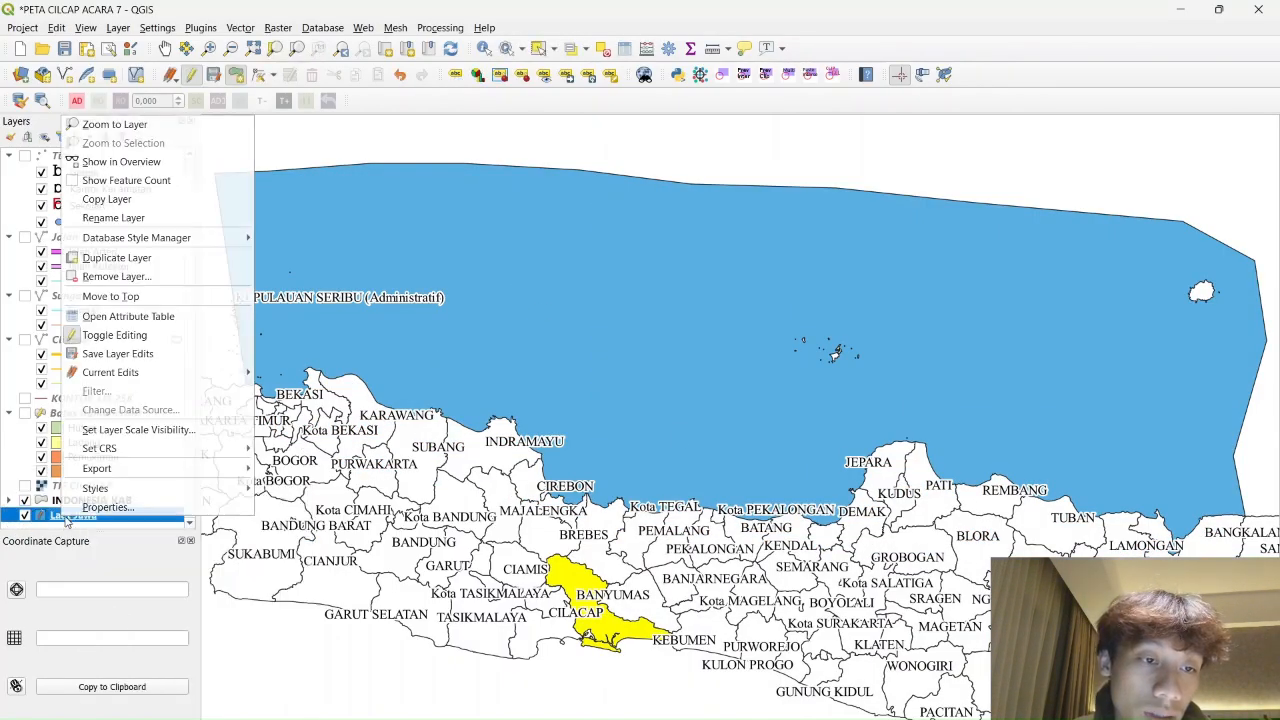
left_click(108, 507)
left_click(635, 307)
left_click(800, 213)
left_click(800, 221)
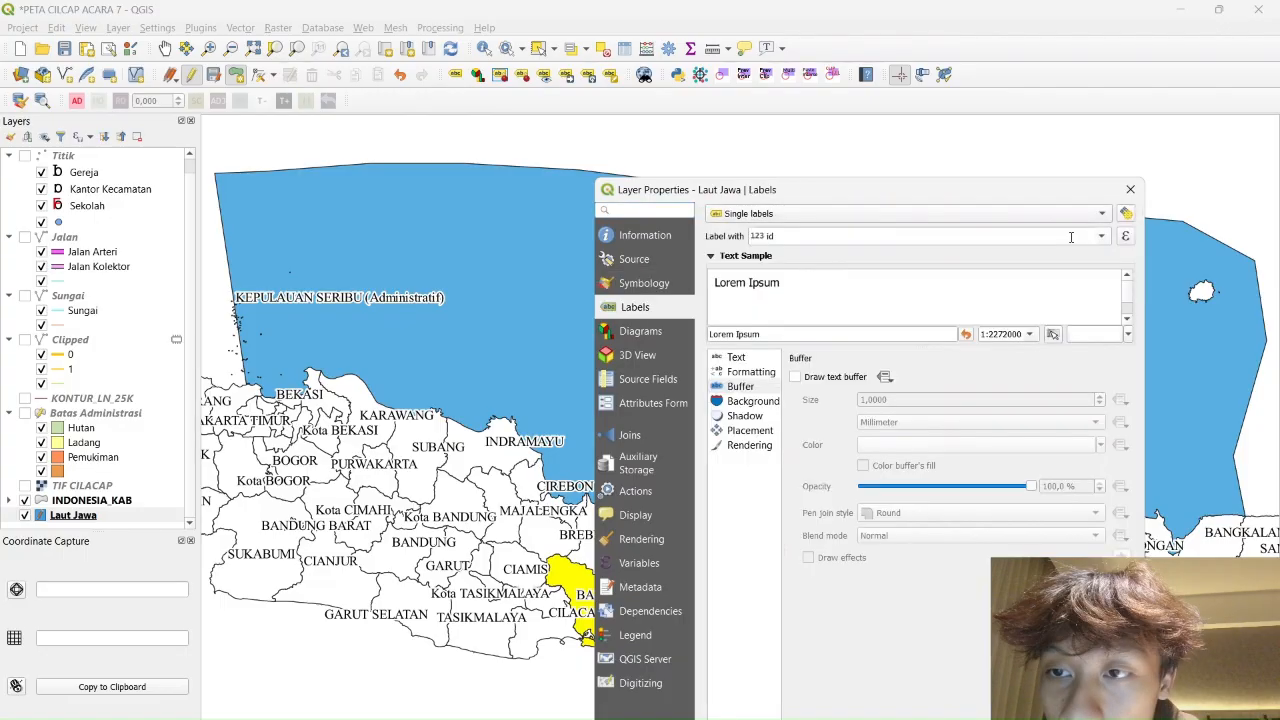
left_click(1070, 237)
left_click(800, 283)
Style the labels in Times New Roman at a larger size with a text buffer
left_click(736, 357)
left_click(966, 380)
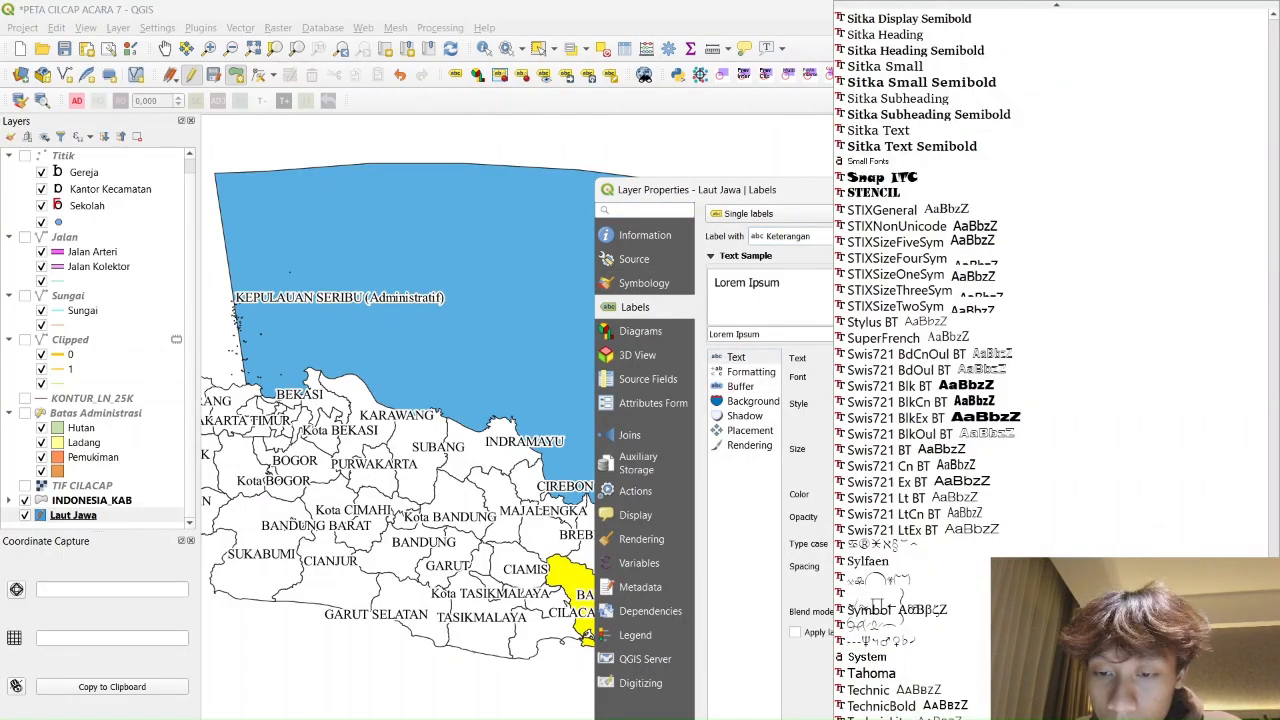
scroll(908, 508, "down", 5)
left_click(908, 508)
left_click(1101, 443)
left_click(1101, 443)
left_click(741, 386)
left_click(796, 377)
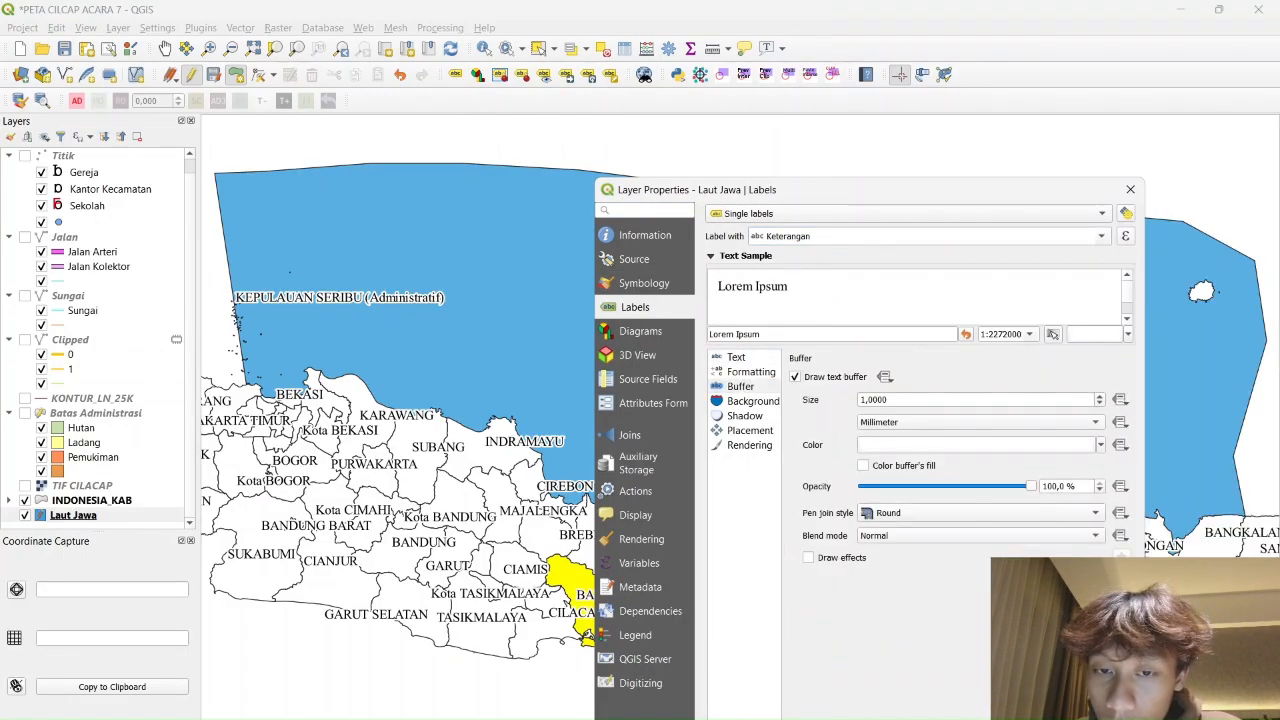
key("Return")
scroll(785, 515, "up", 1)
scroll(760, 304, "down", 1)
right_click(102, 515)
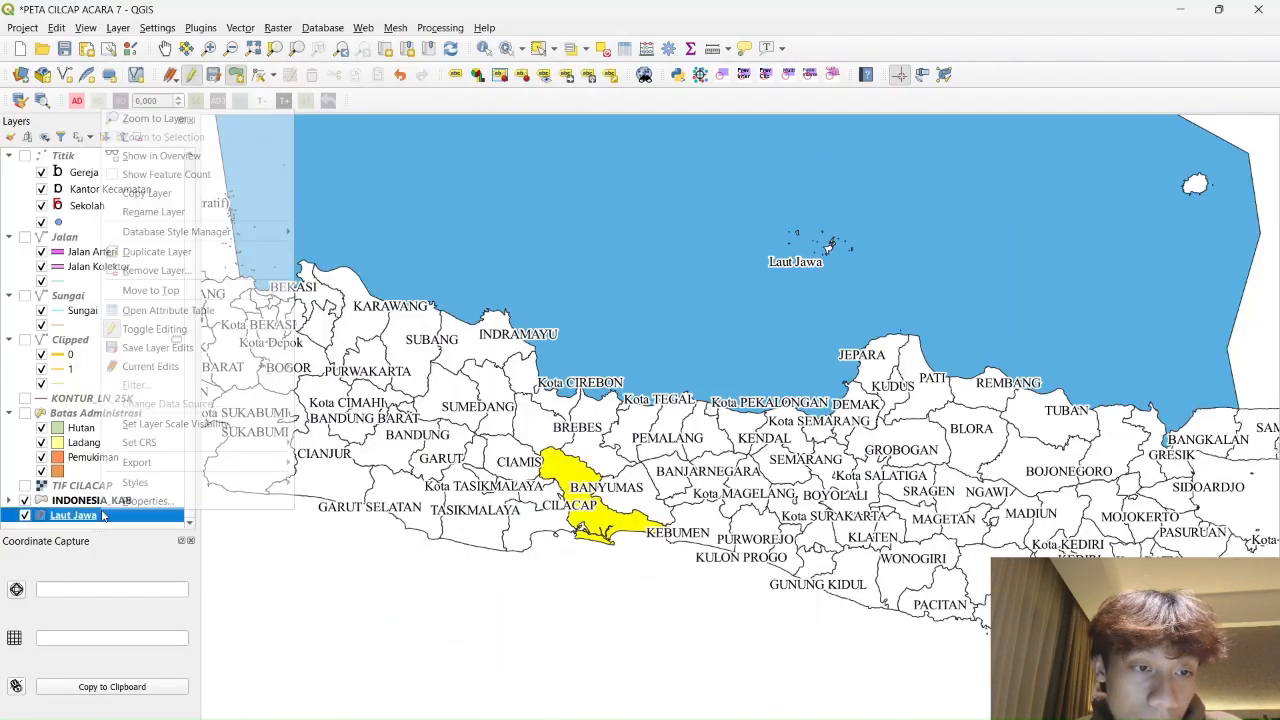
key("Escape")
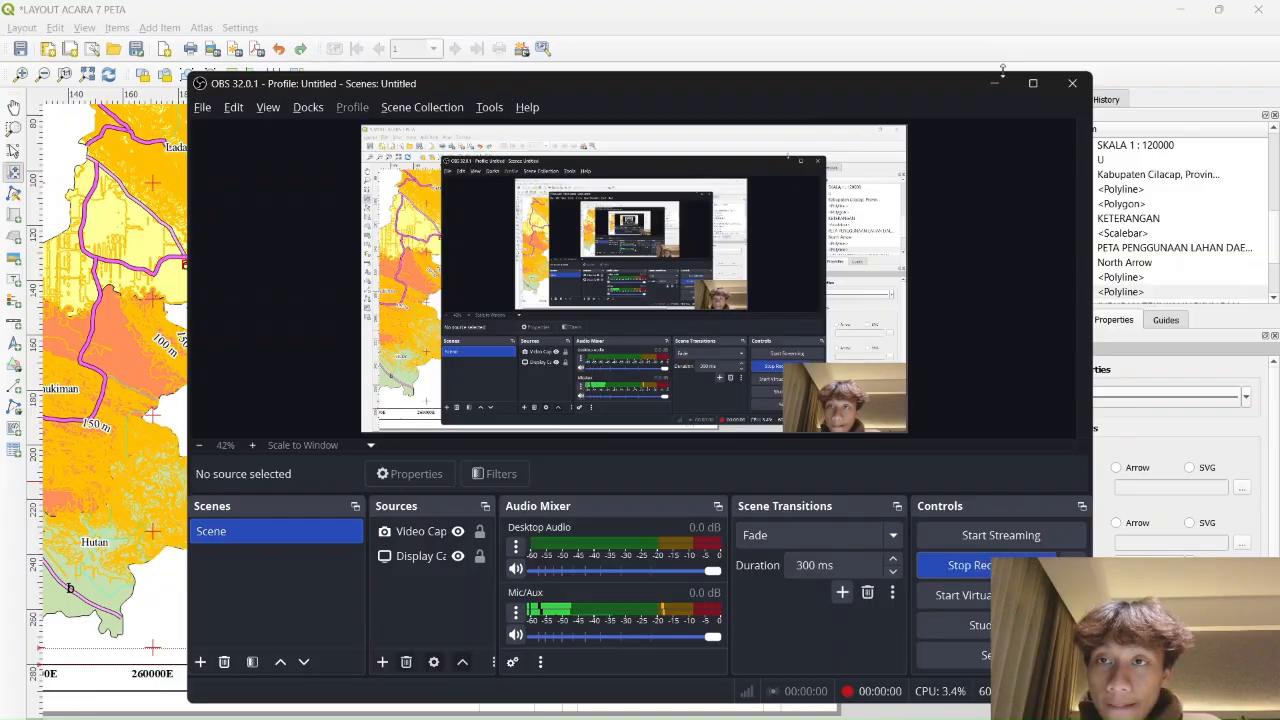
Minimise the print layout briefly to check the main map canvas
left_click(995, 83)
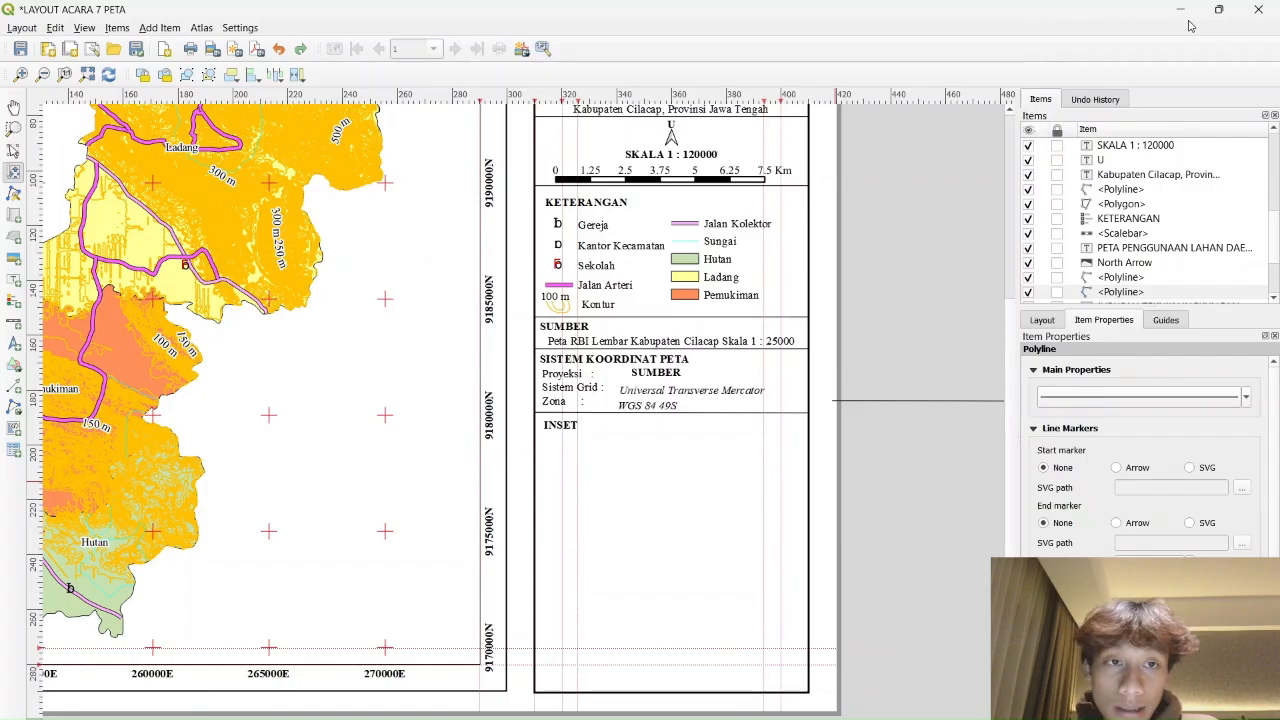
left_click(1180, 9)
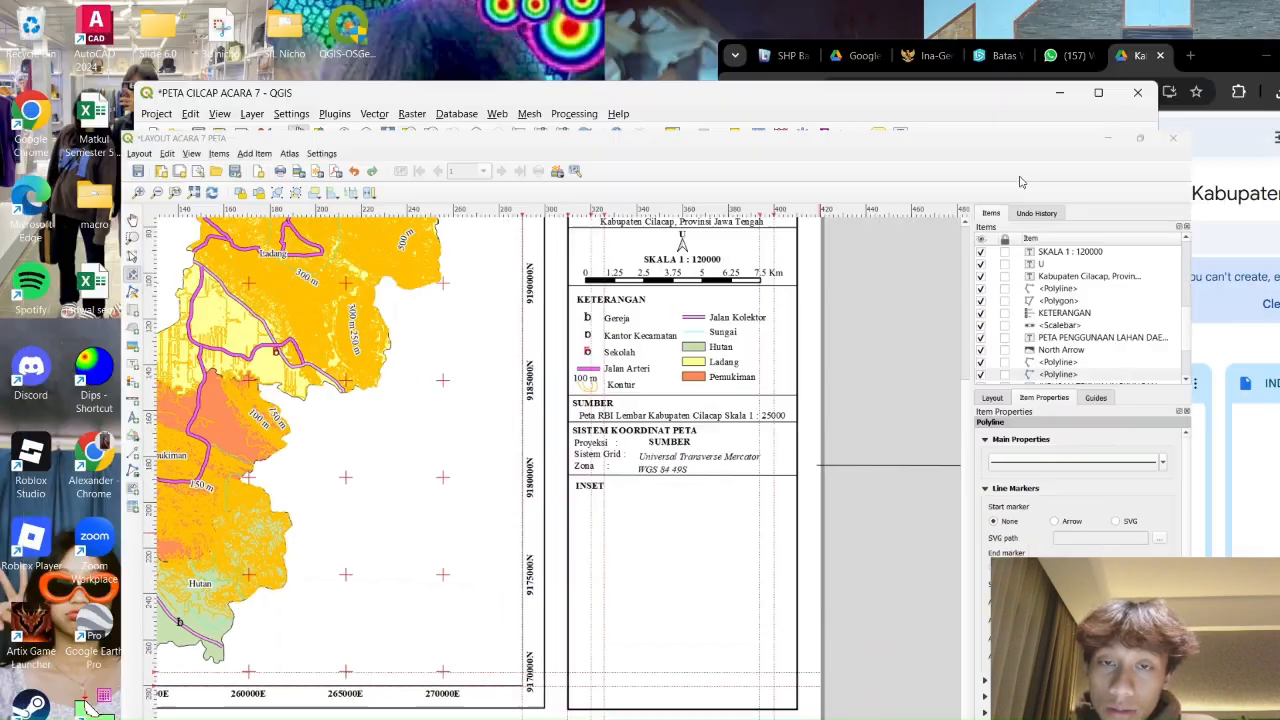
scroll(676, 390, "up", 1)
scroll(676, 390, "down", 1)
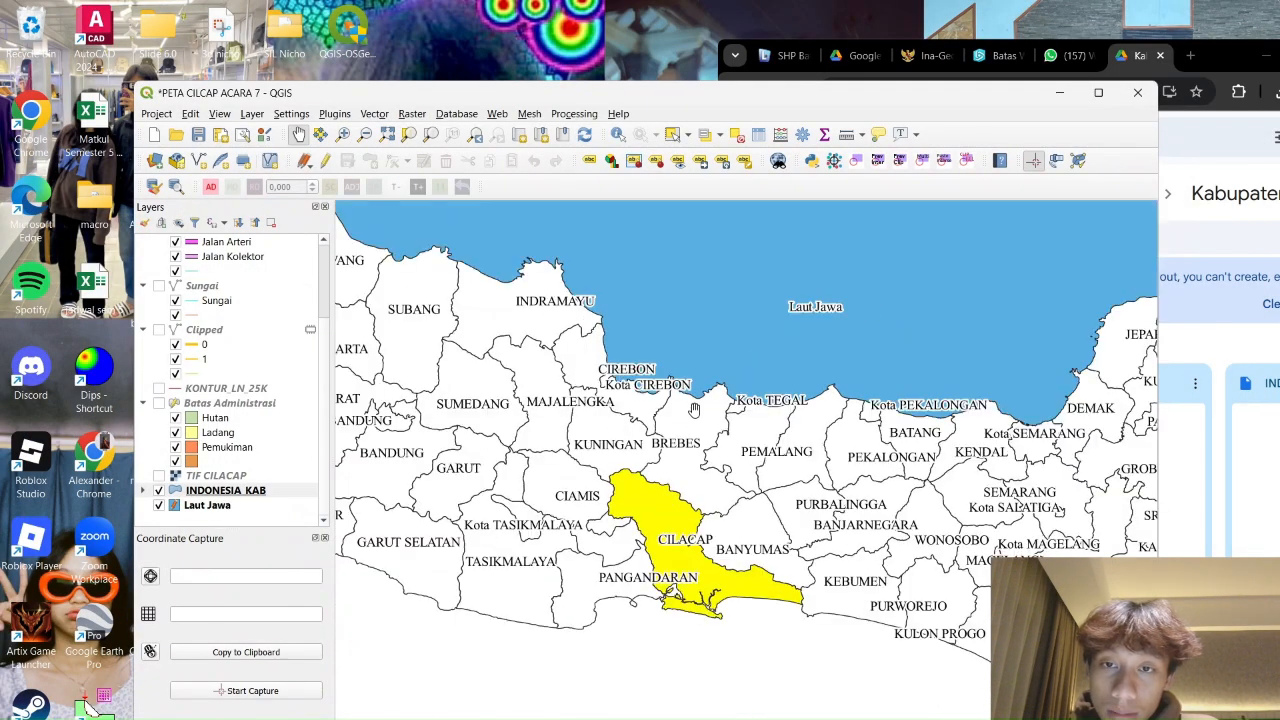
key("alt+Tab")
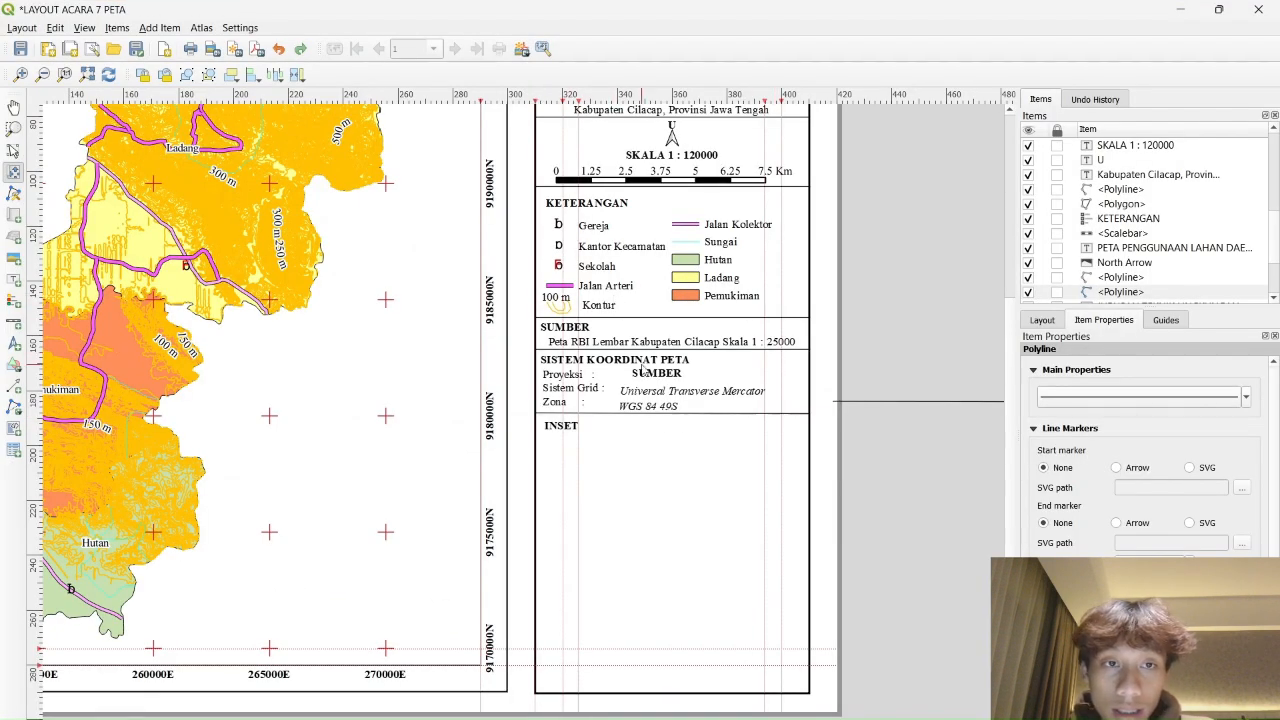
Draw a new map frame inside the layout's INSET box
left_click_drag(927, 237, 922, 190)
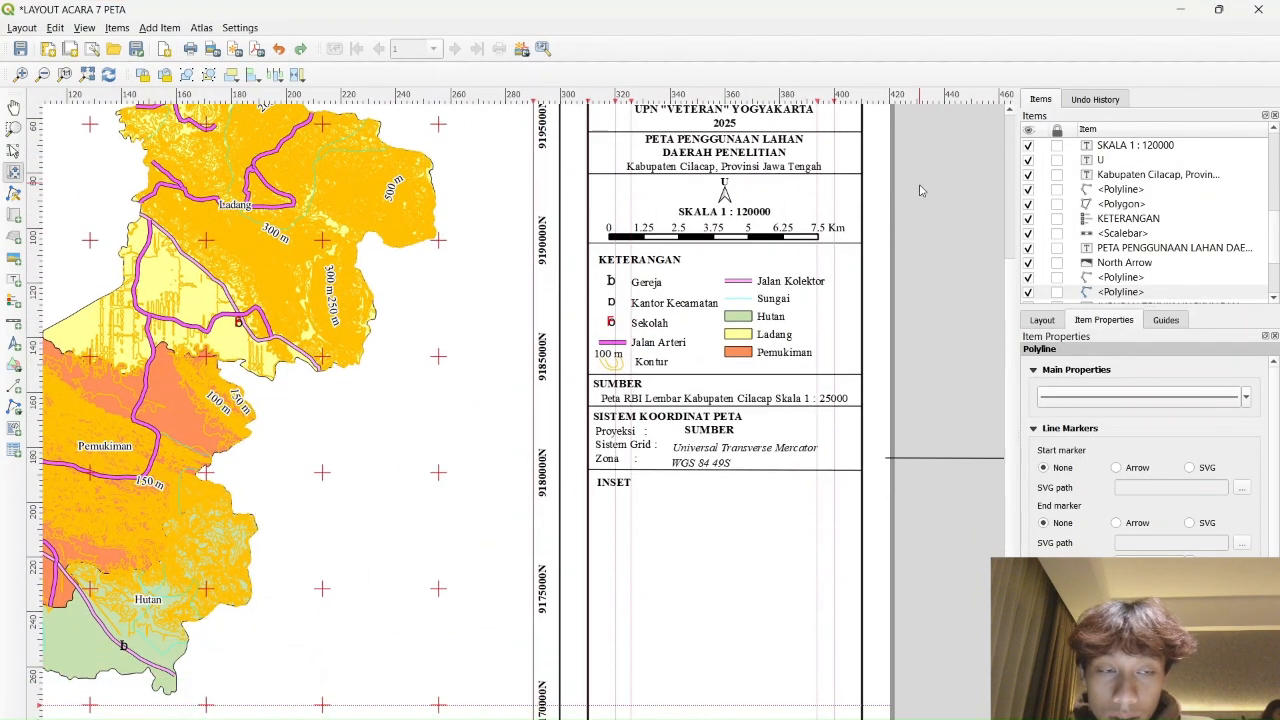
left_click(15, 222)
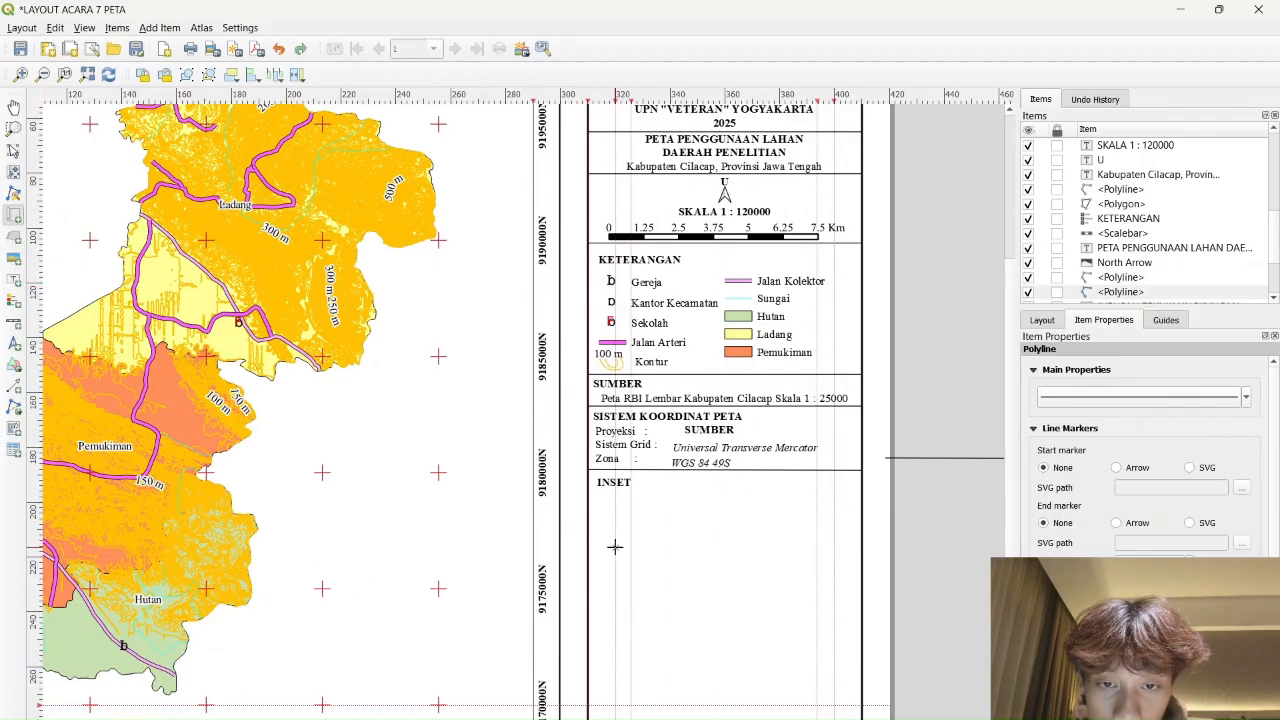
left_click_drag(656, 588, 834, 705)
scroll(733, 638, "up", 3)
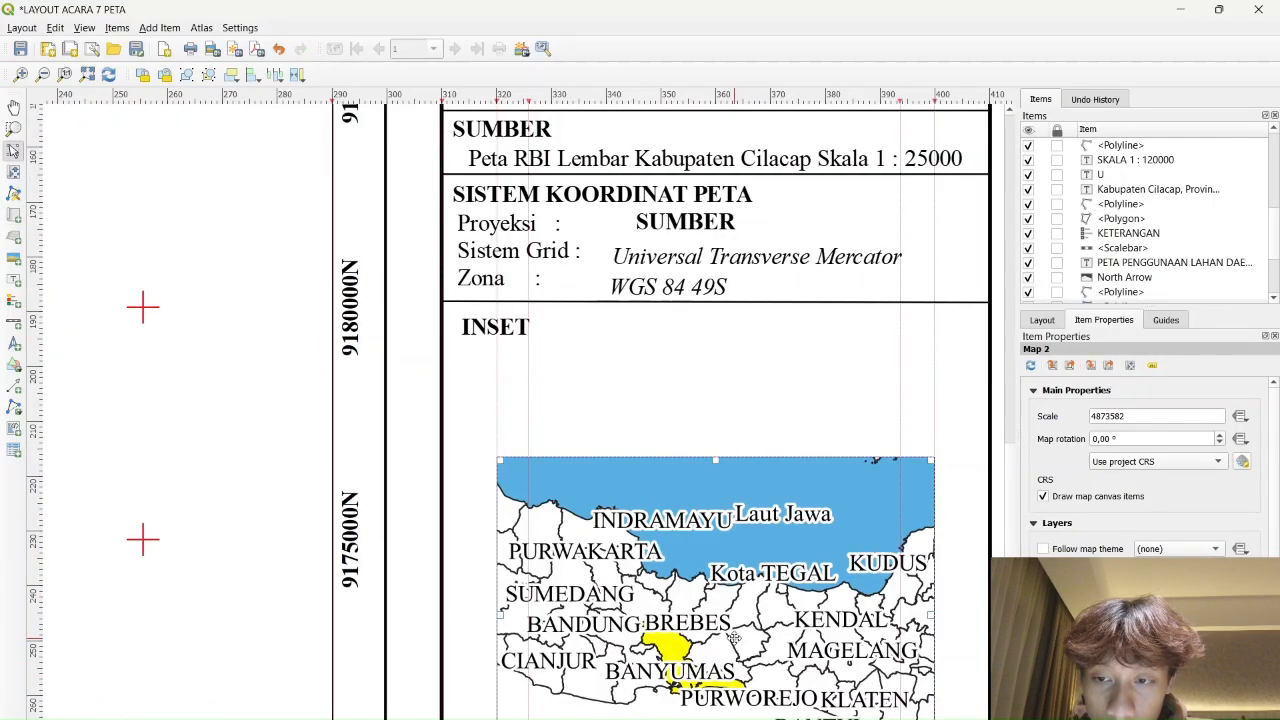
scroll(733, 638, "down", 3)
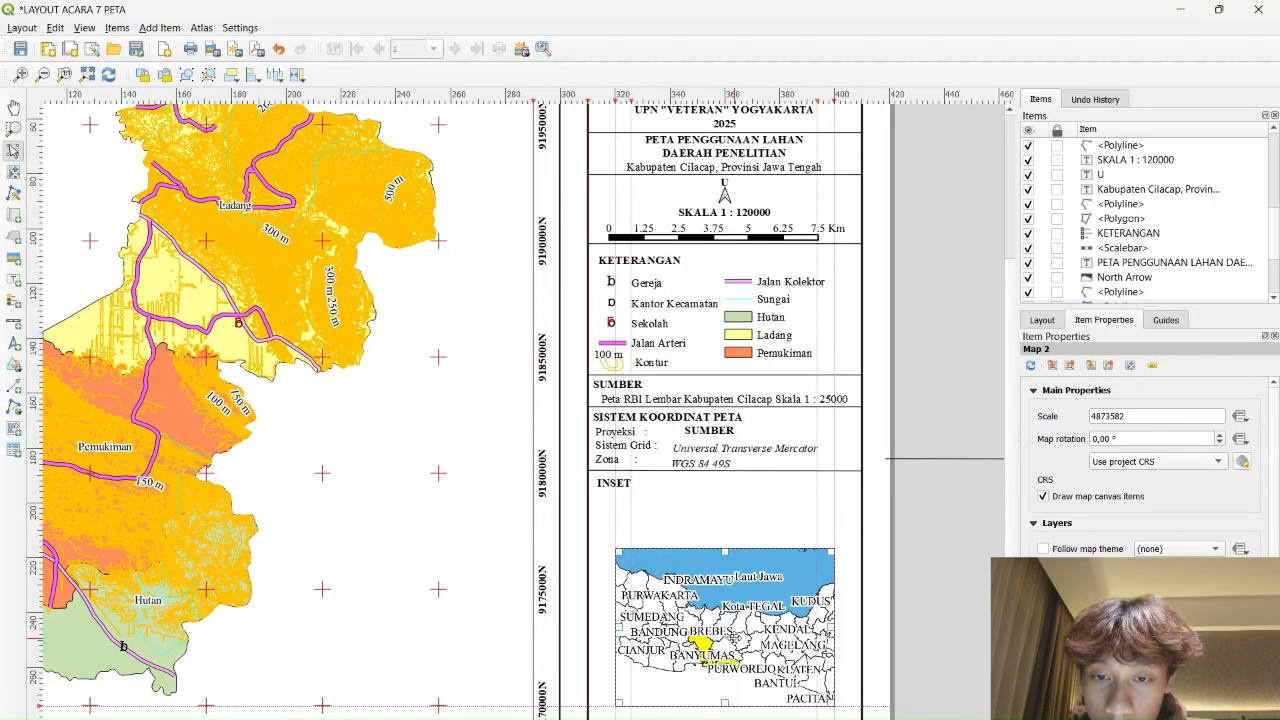
left_click(964, 507)
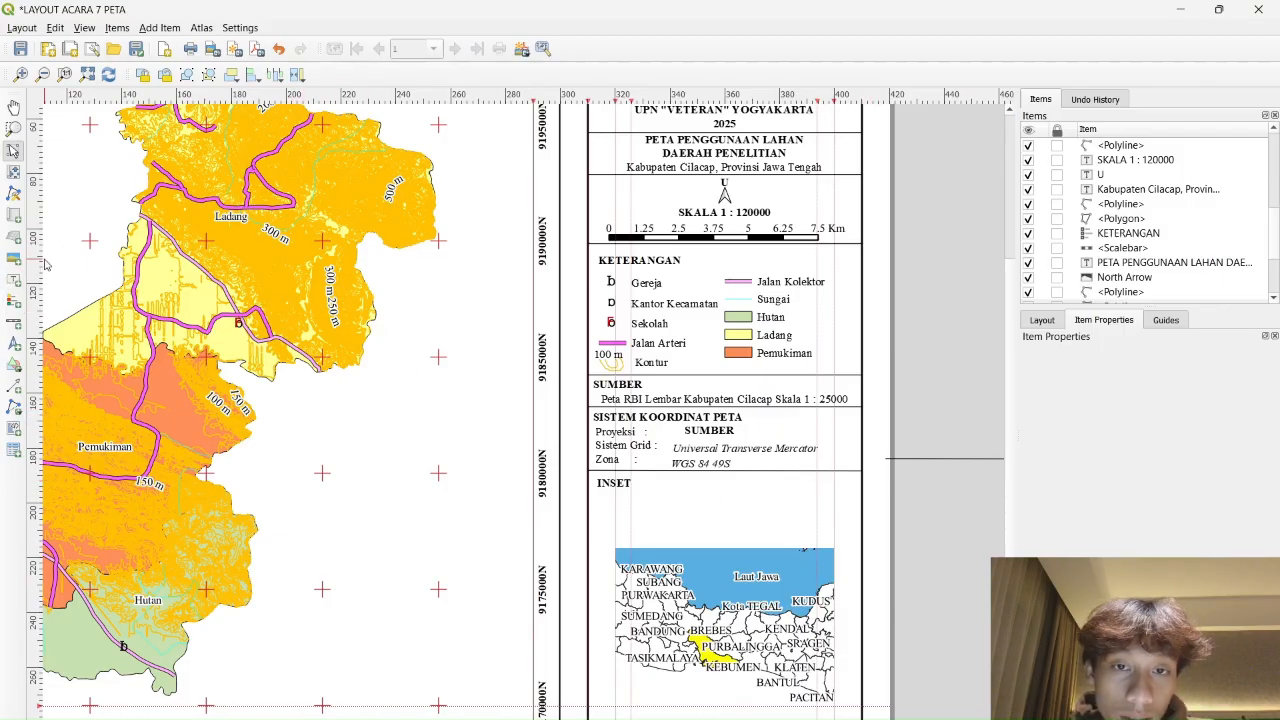
Select Map 2 with Move Item Content and centre its view on Cilacap
left_click(14, 172)
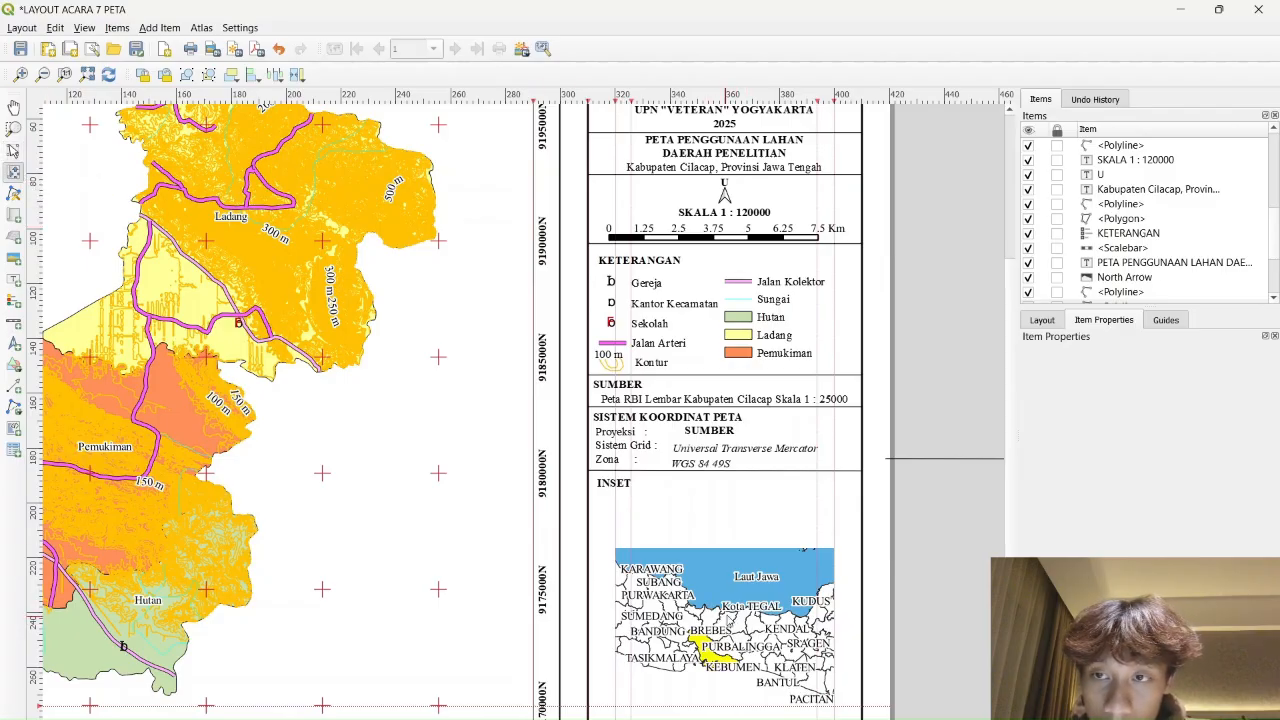
scroll(1165, 250, "up", 2)
scroll(1140, 200, "up", 3)
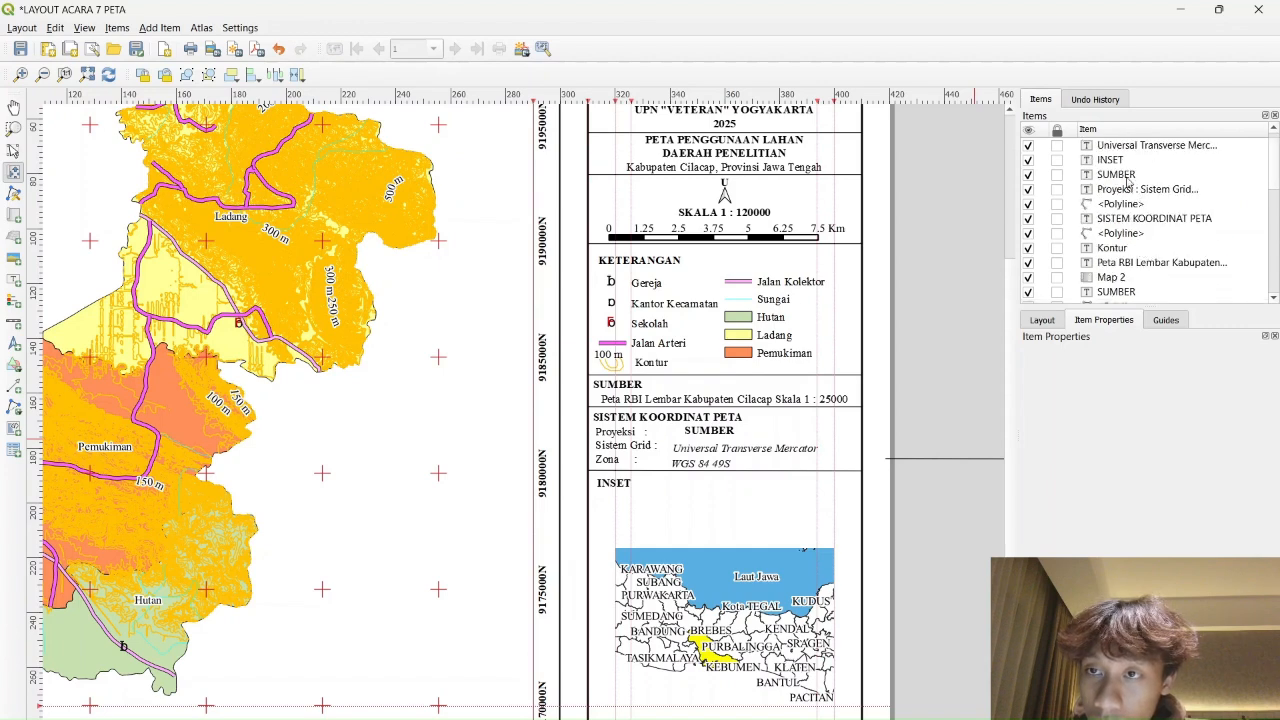
left_click(1111, 277)
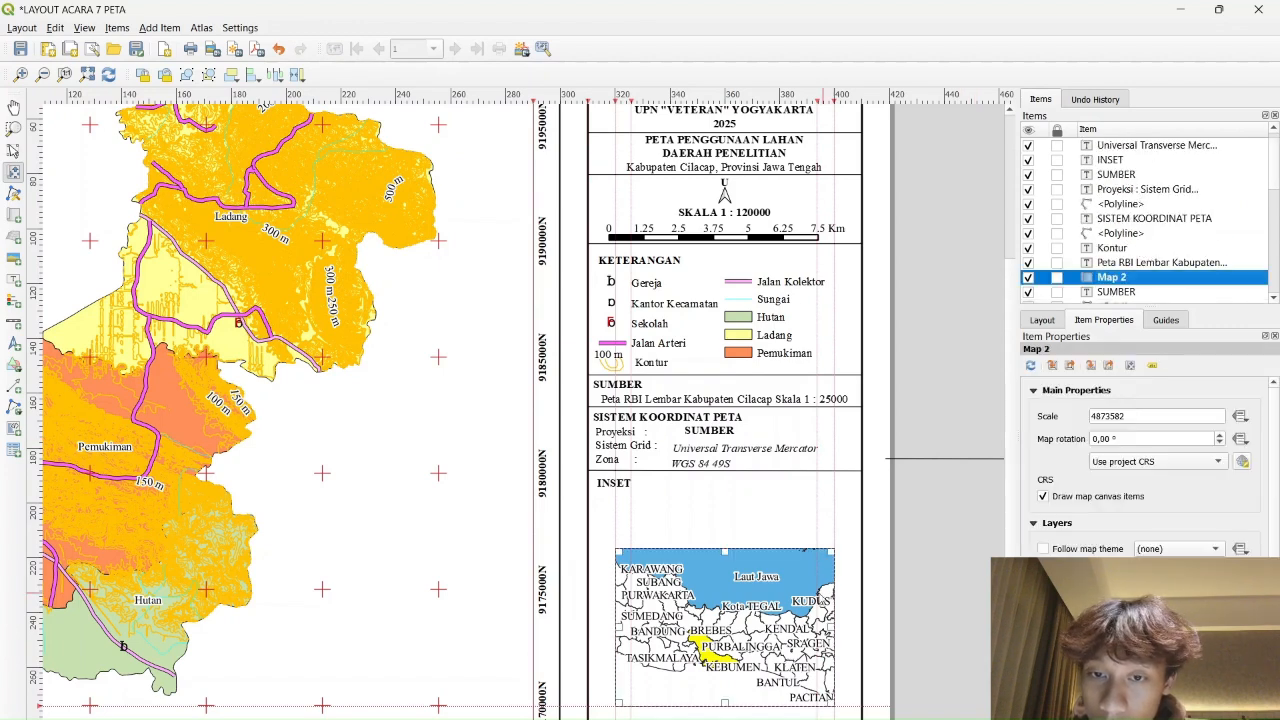
scroll(760, 622, "up", 3)
scroll(743, 626, "down", 2)
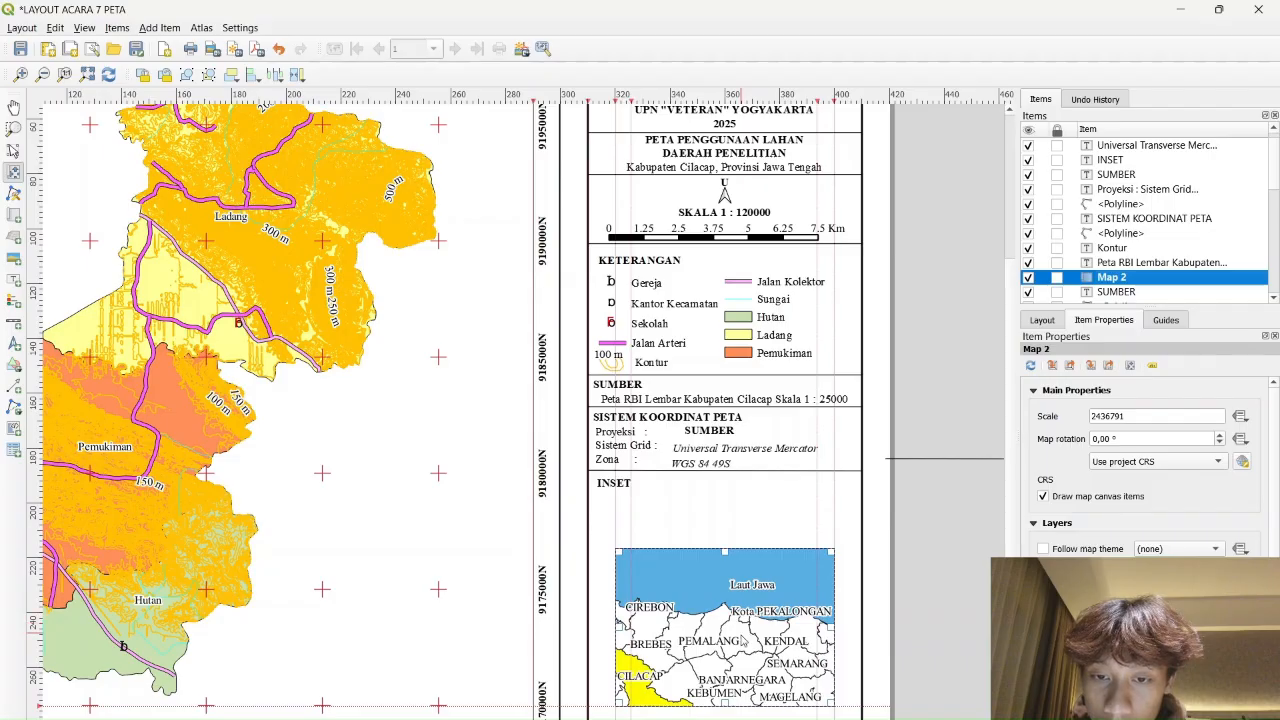
scroll(766, 624, "down", 1)
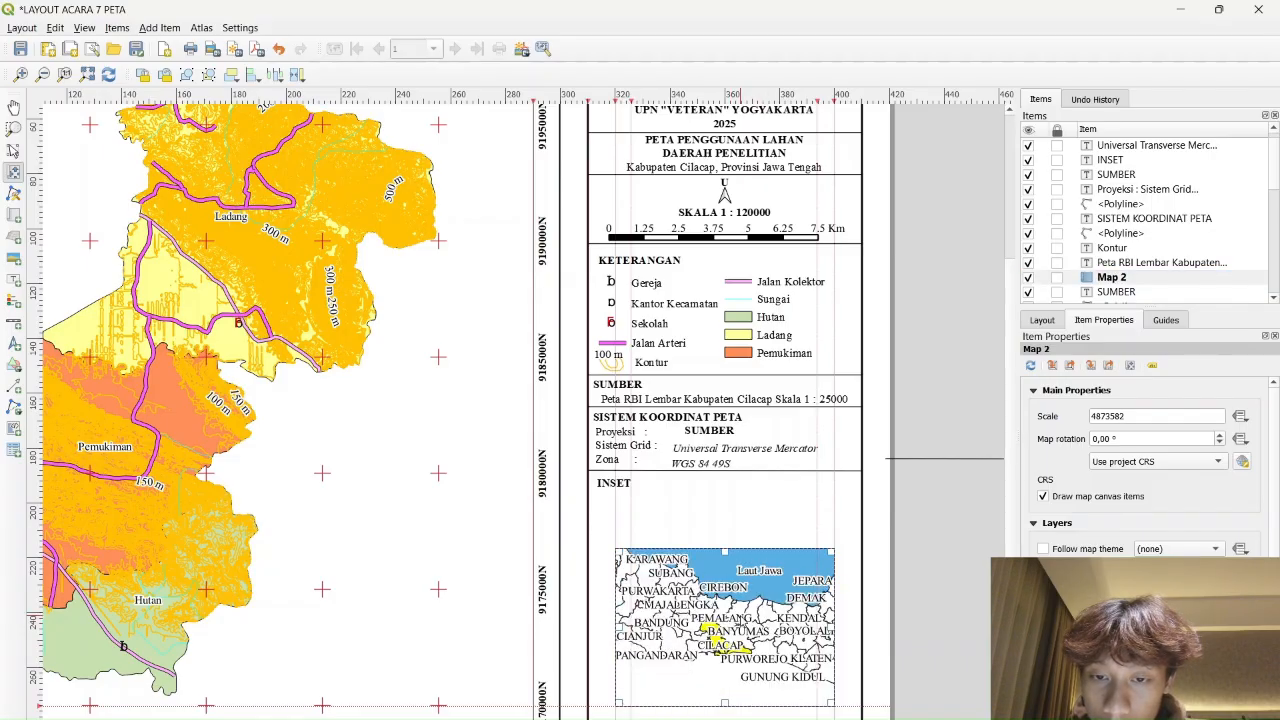
scroll(742, 622, "up", 1)
left_click_drag(768, 620, 753, 612)
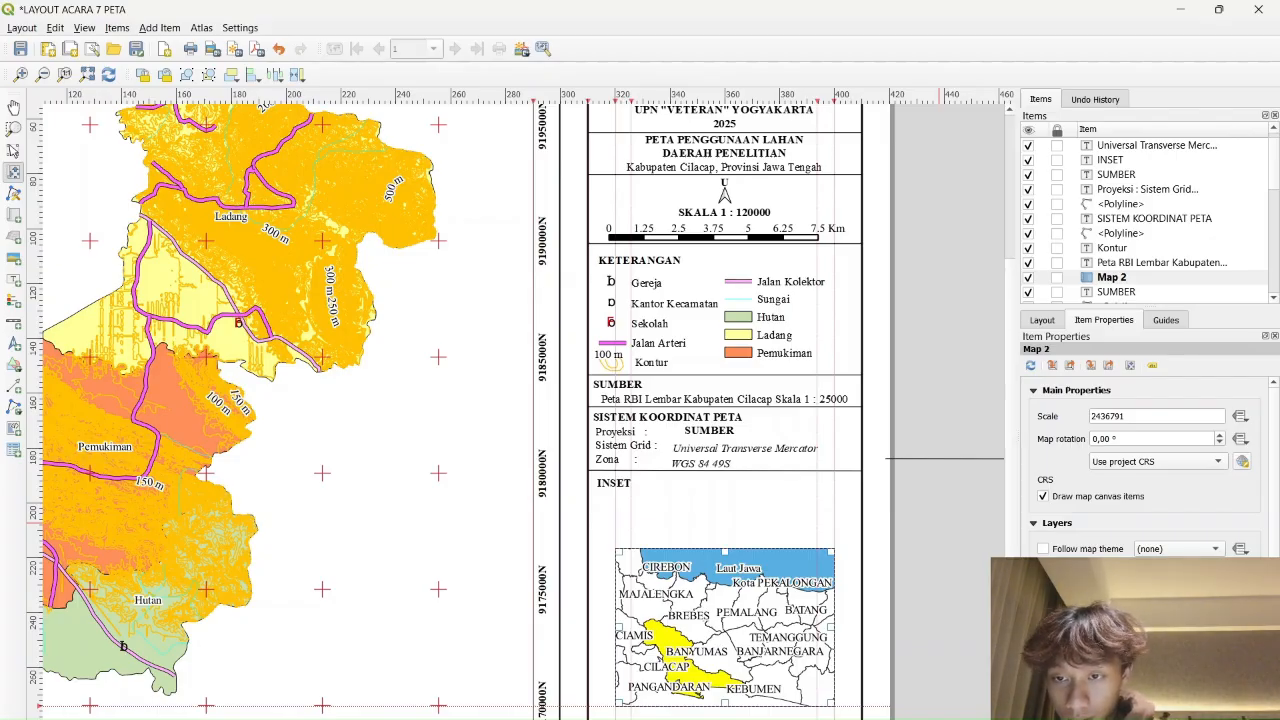
Adjust the inset's zoom and open its Modify Grid settings
scroll(1140, 460, "down", 1)
scroll(1140, 460, "down", 2)
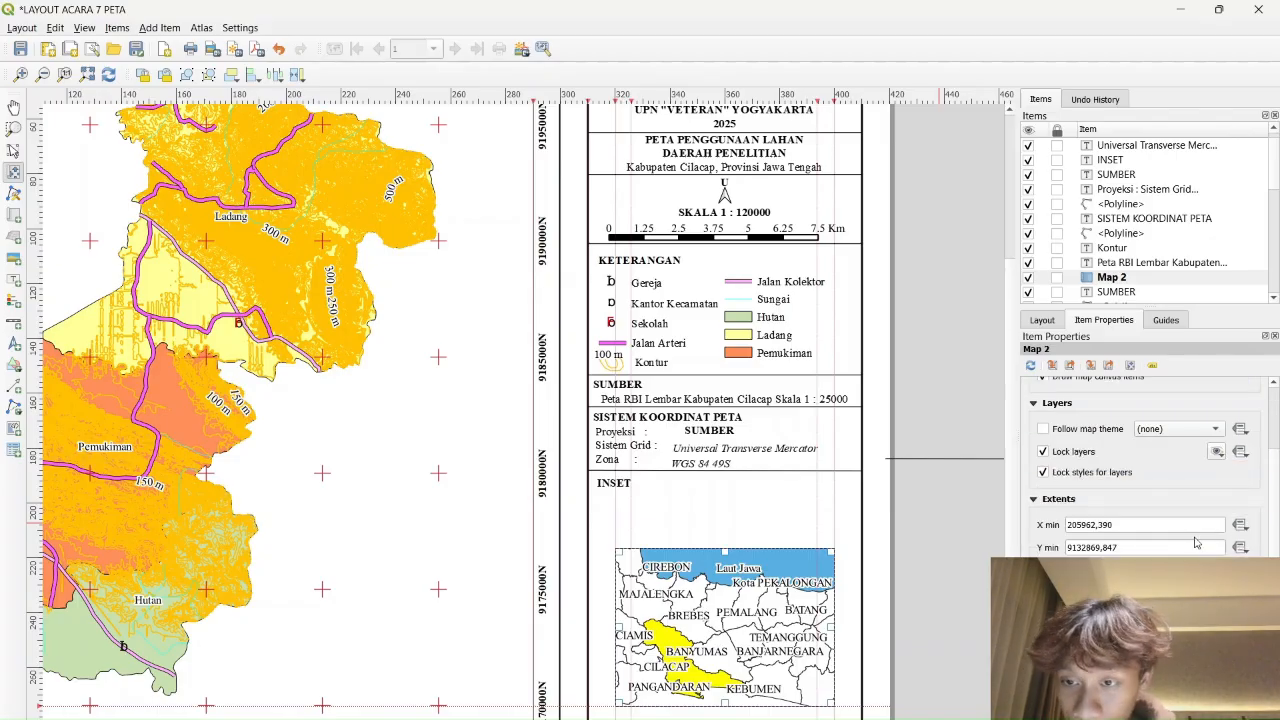
scroll(1195, 541, "up", 2)
scroll(1154, 467, "down", 1)
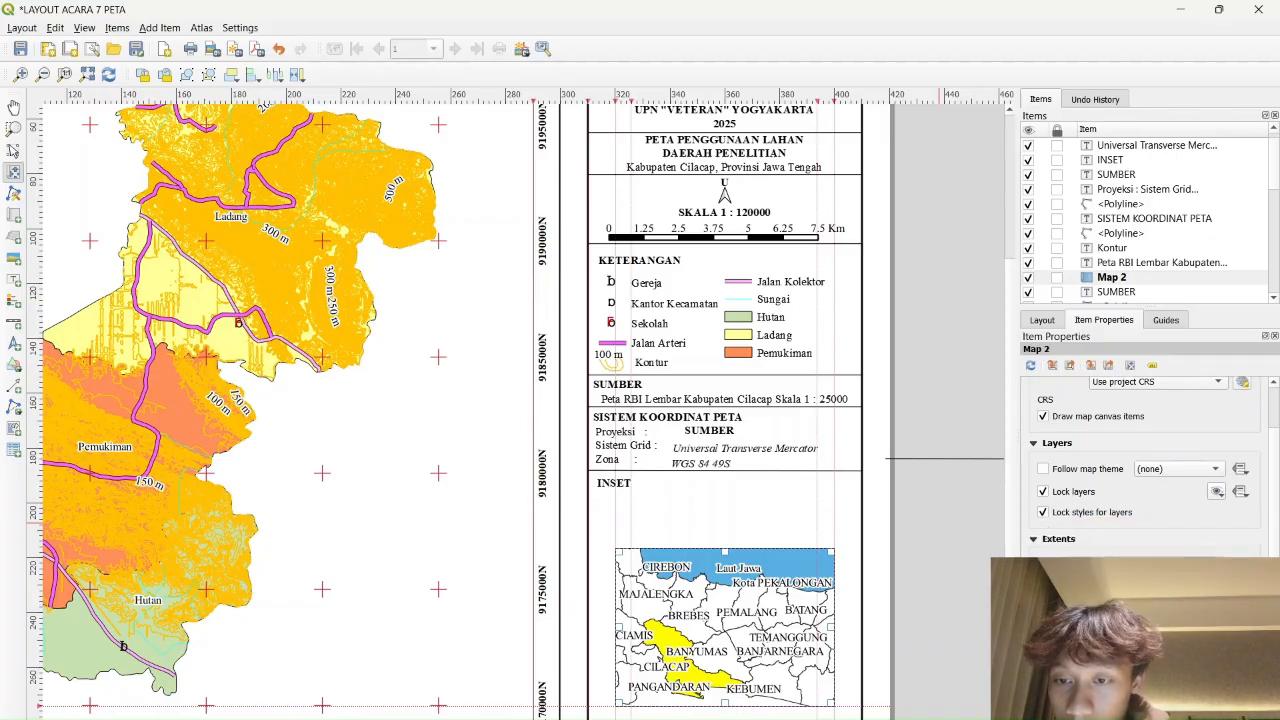
scroll(1150, 467, "down", 1)
scroll(1150, 467, "down", 1)
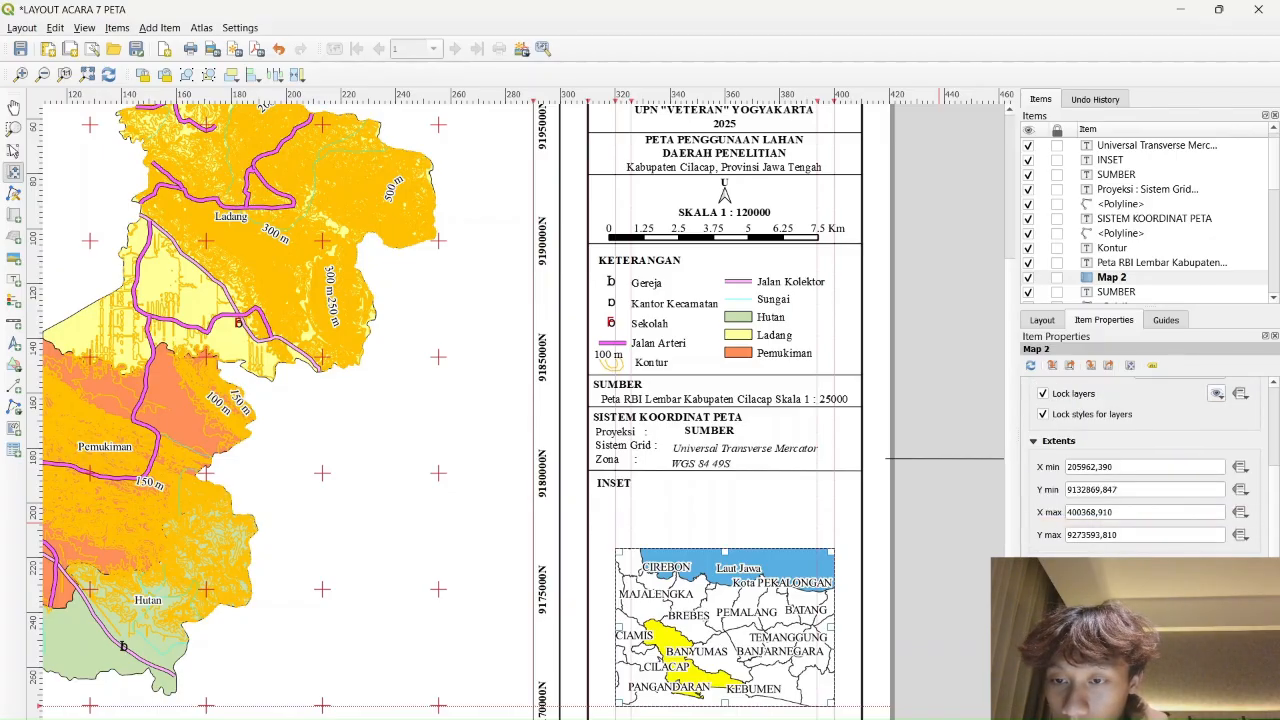
left_click(1208, 612)
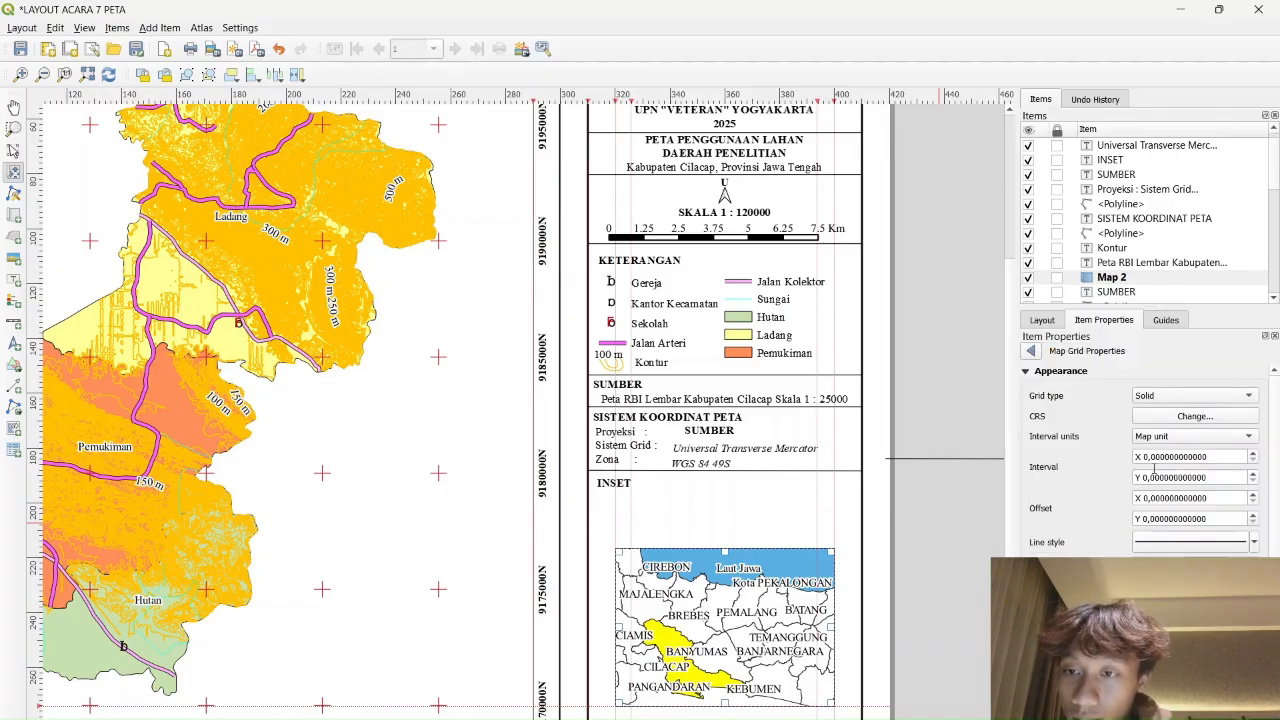
Set the inset grid to Markers in WGS 84 / UTM zone 49S
left_click(1203, 396)
left_click(1163, 425)
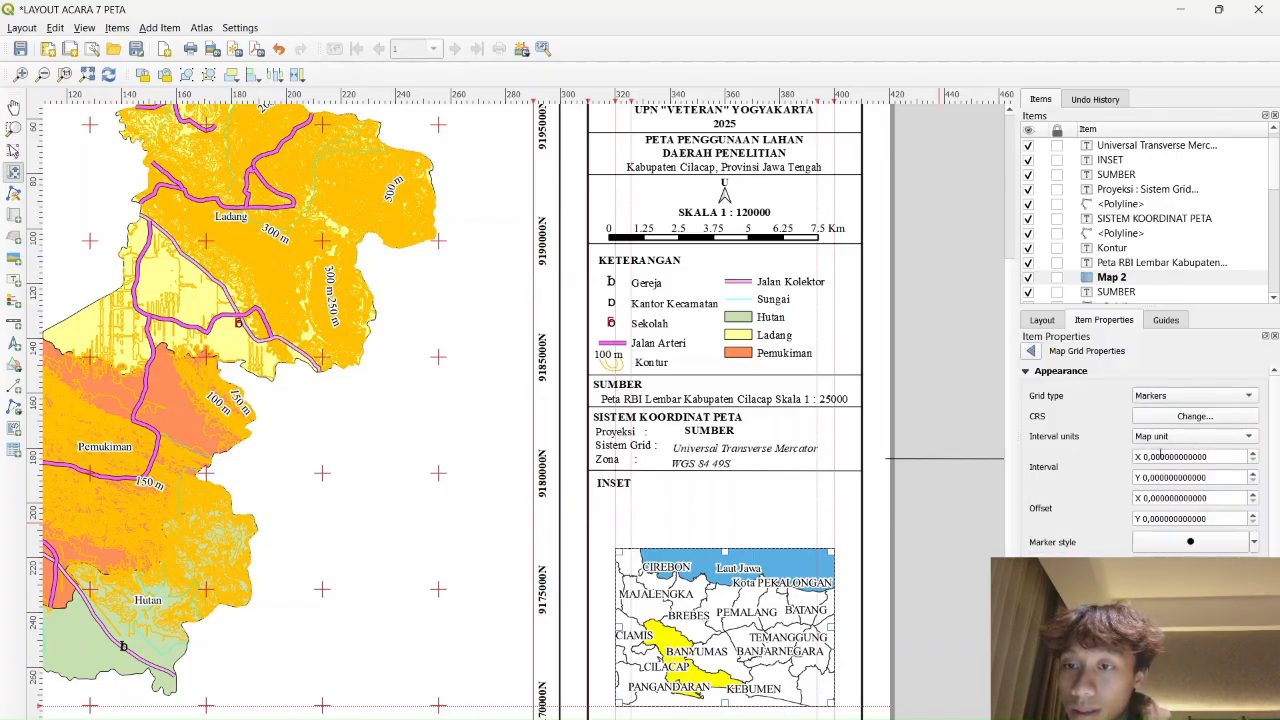
left_click(1166, 418)
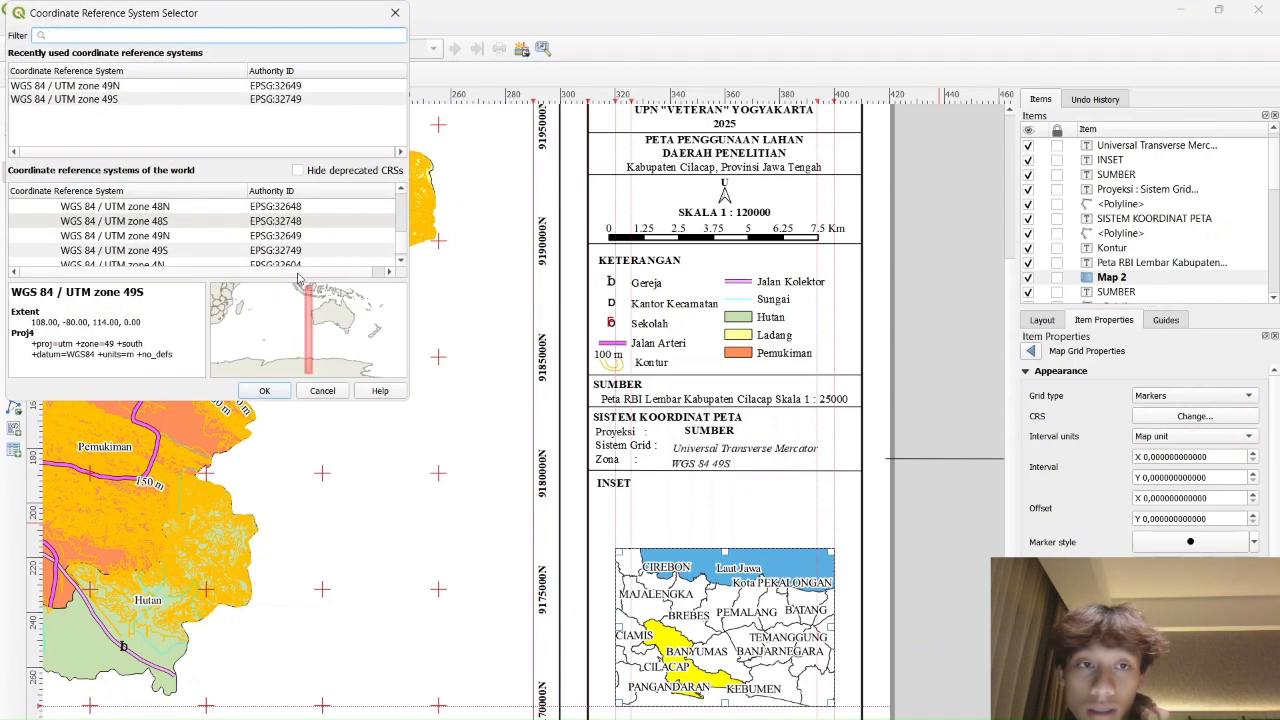
left_click(162, 250)
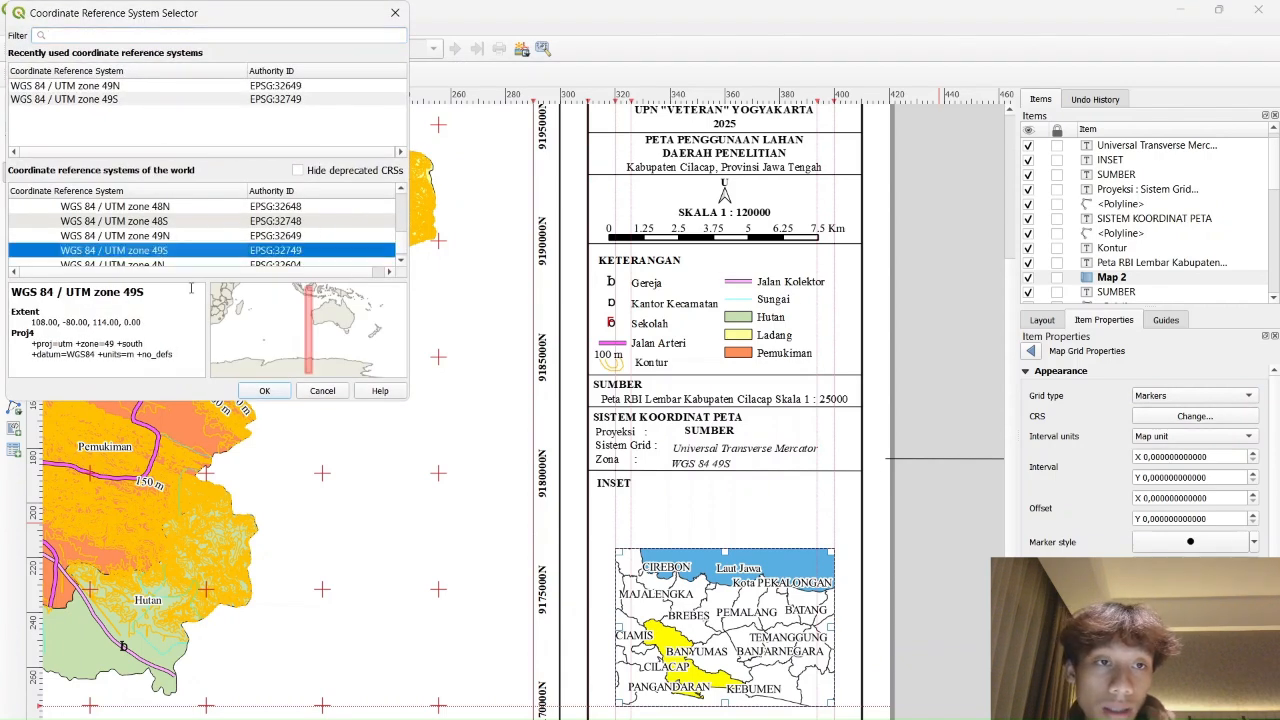
left_click(280, 393)
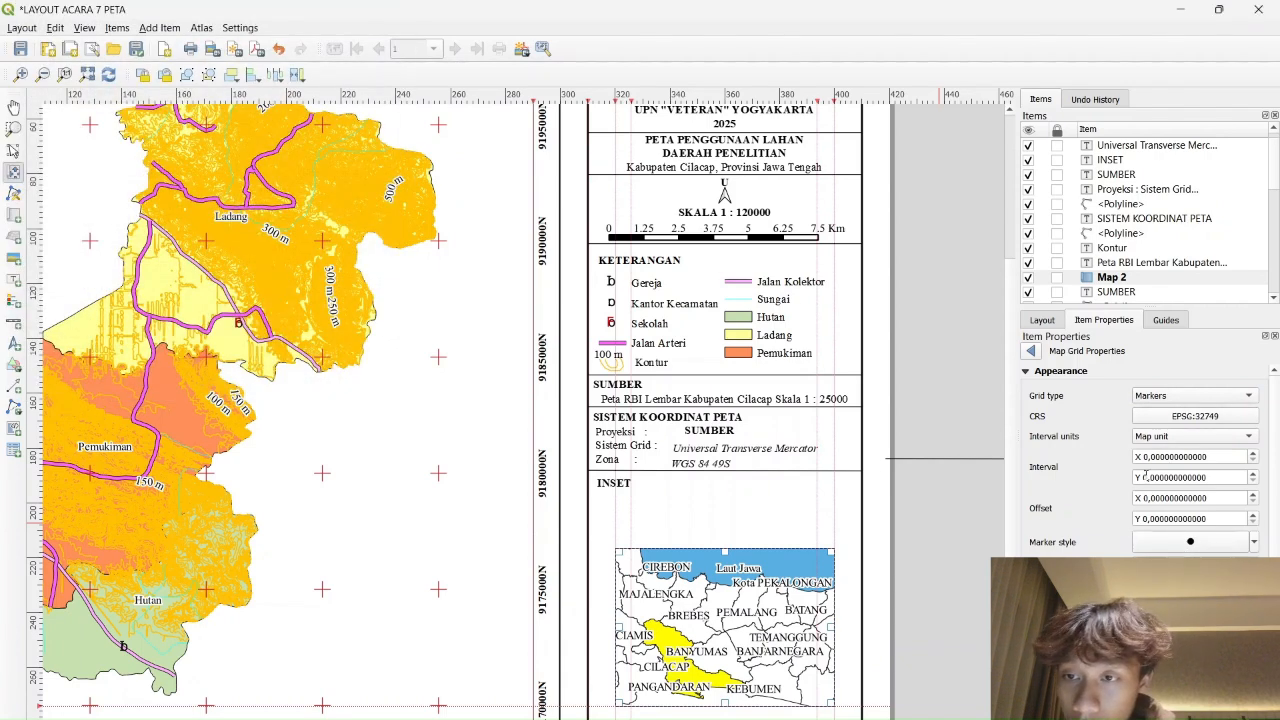
Set the X and Y grid intervals to 10000 map units
left_click(1145, 457)
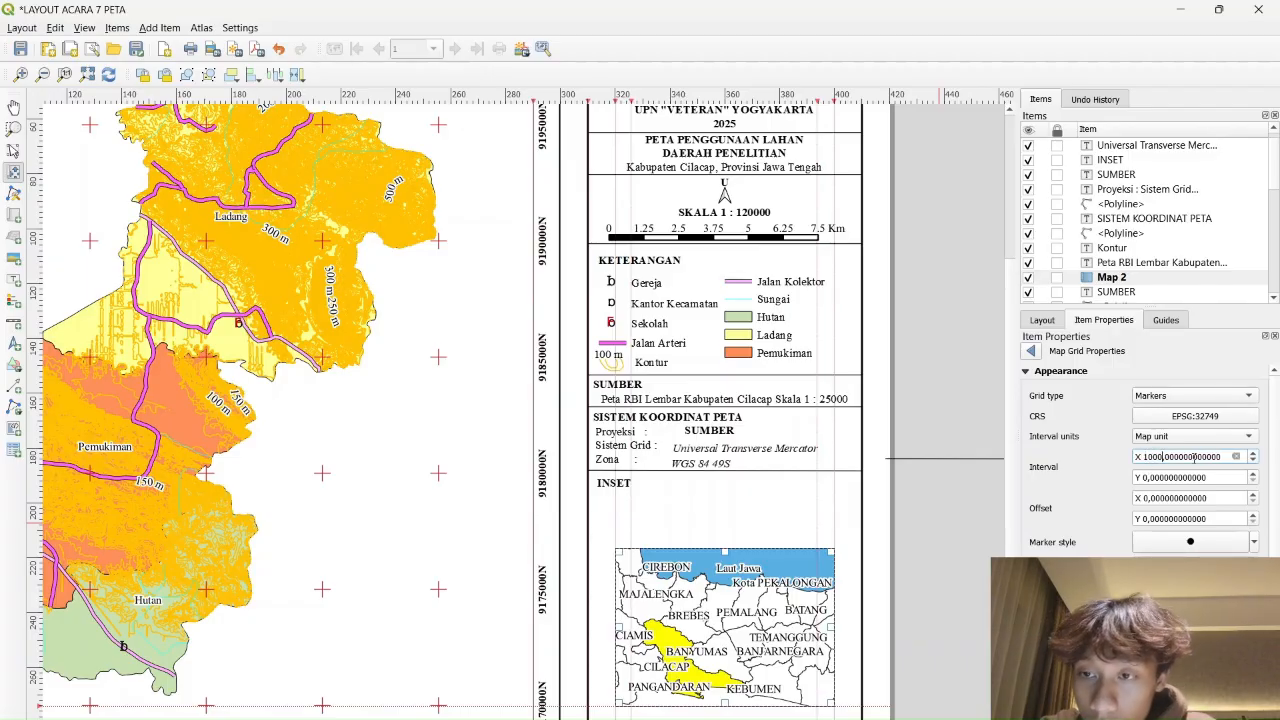
double_click(1194, 457)
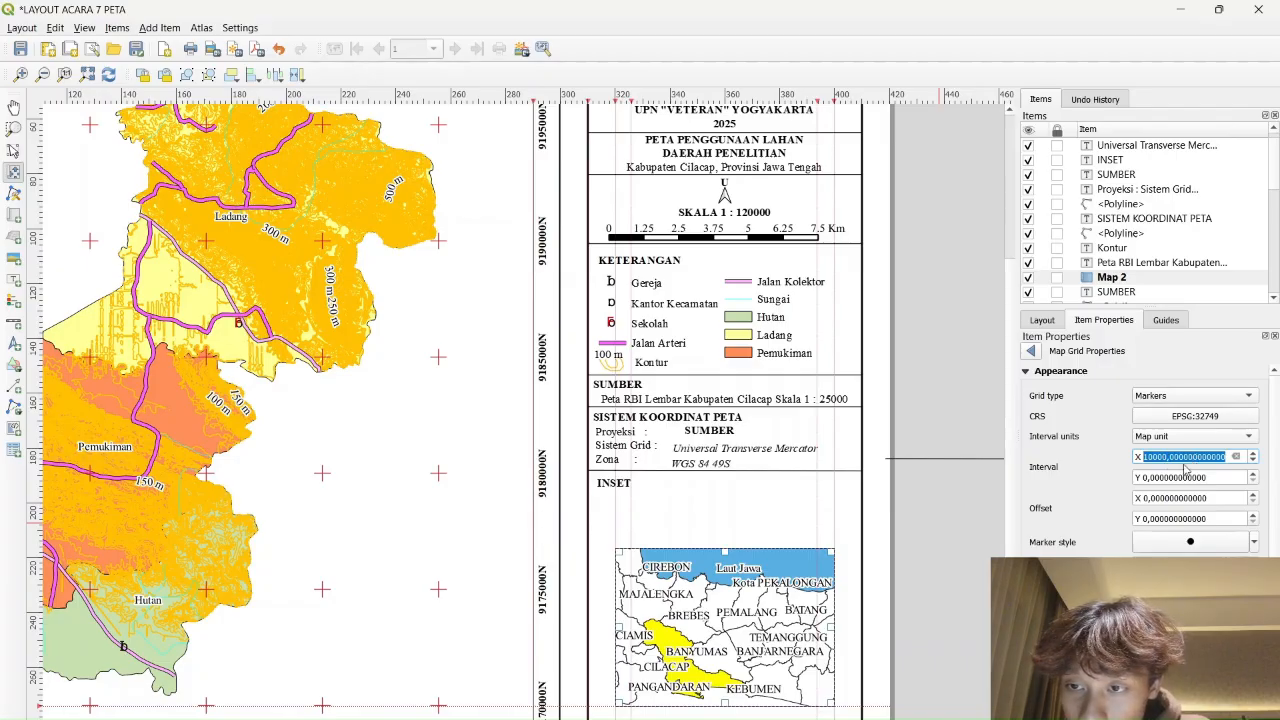
left_click(1157, 478)
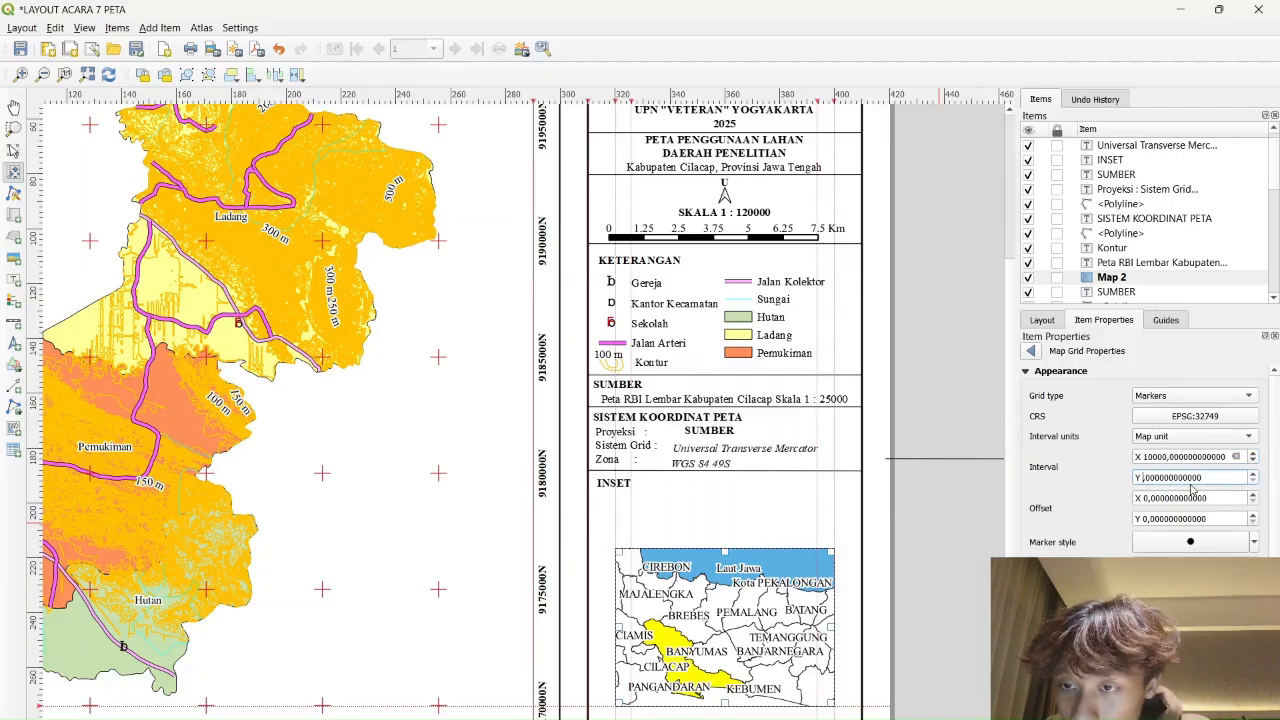
type("10000")
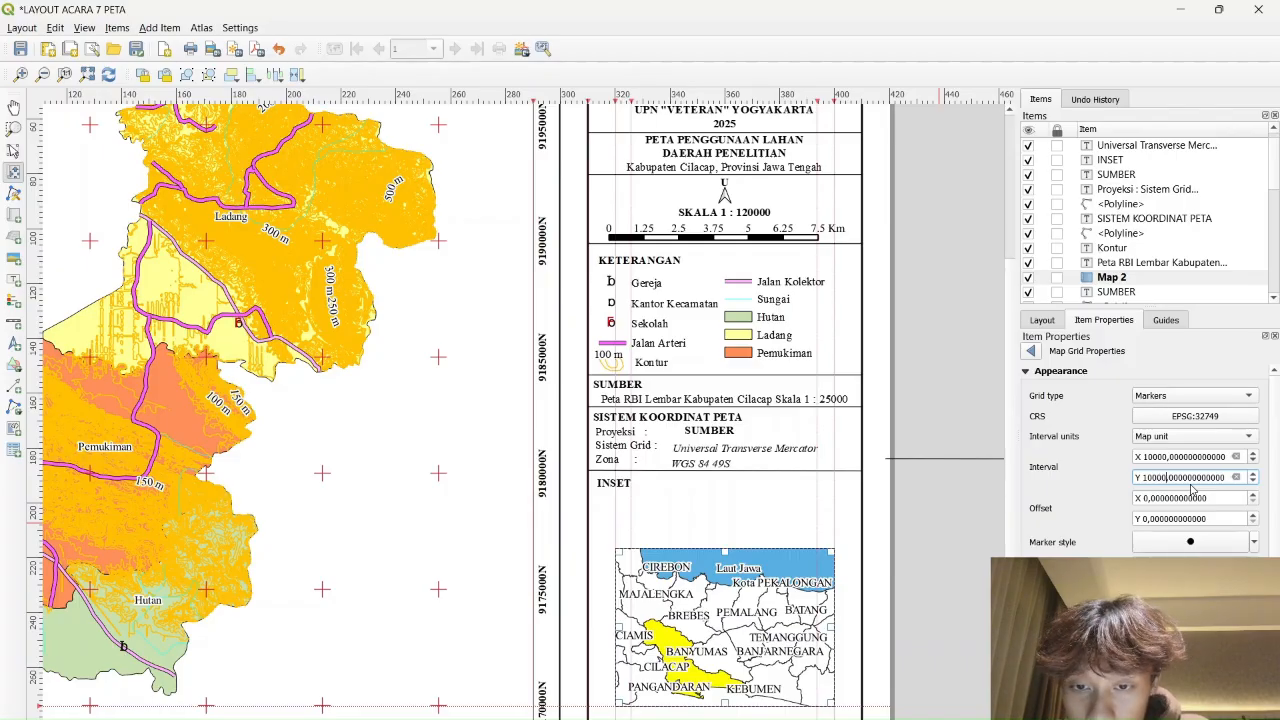
key("Return")
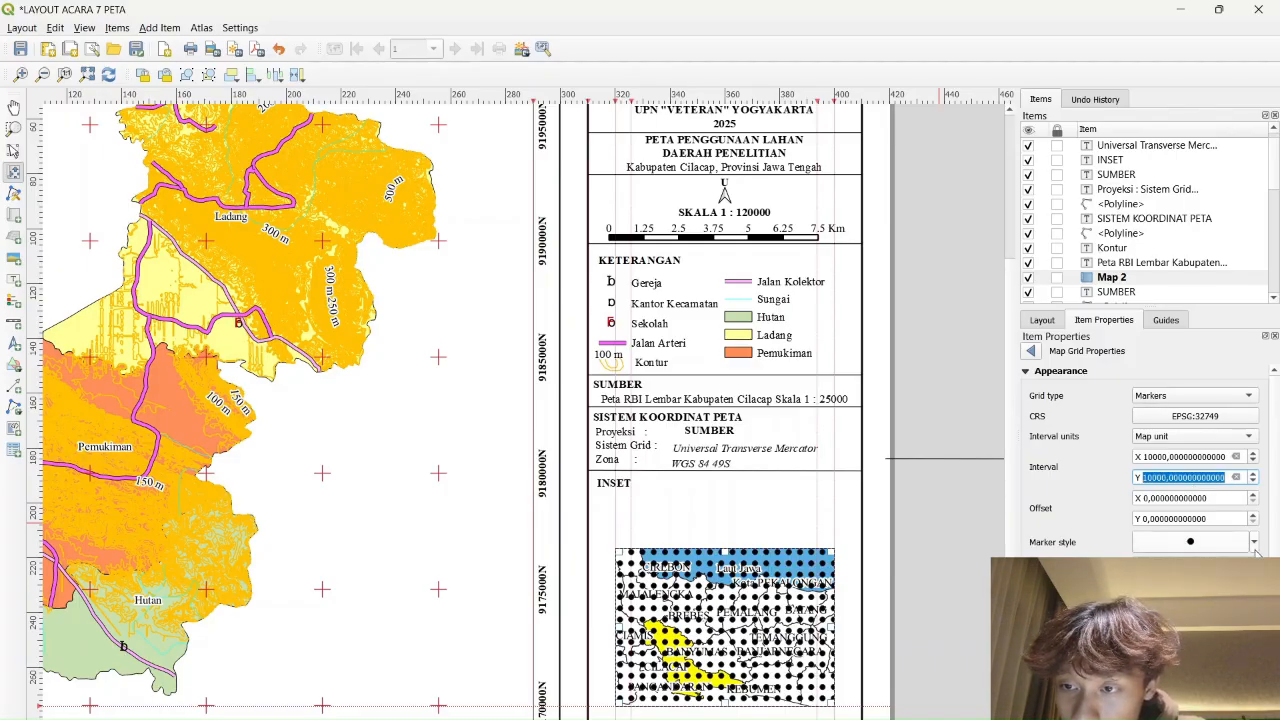
Change the inset grid type to Cross and commit a 100000 X interval
left_click(1254, 542)
left_click(1229, 390)
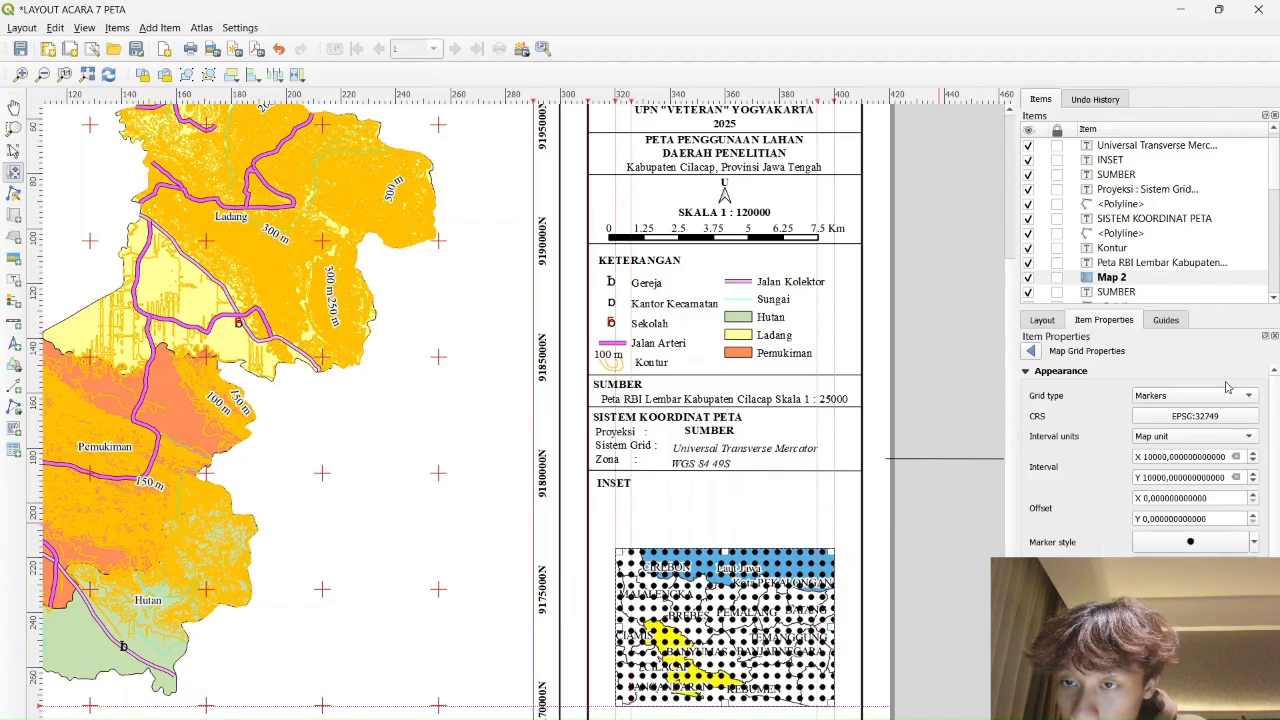
left_click(1230, 392)
left_click(1185, 381)
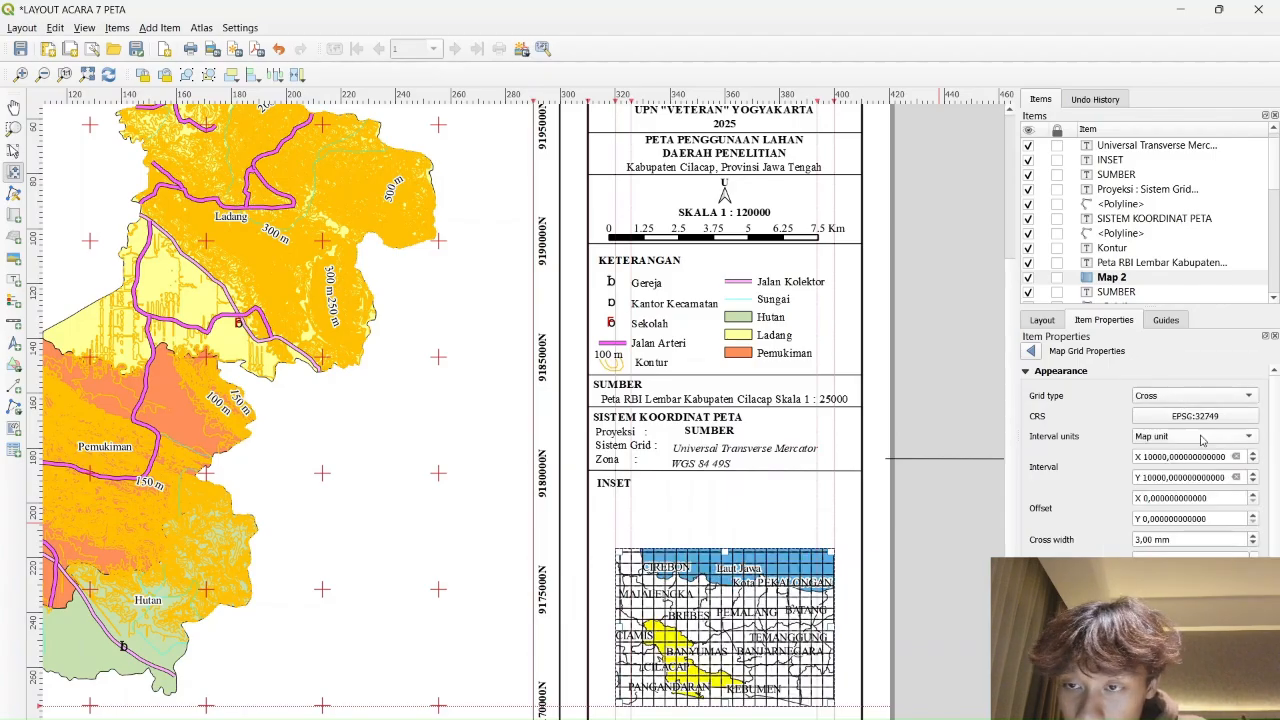
left_click(1200, 397)
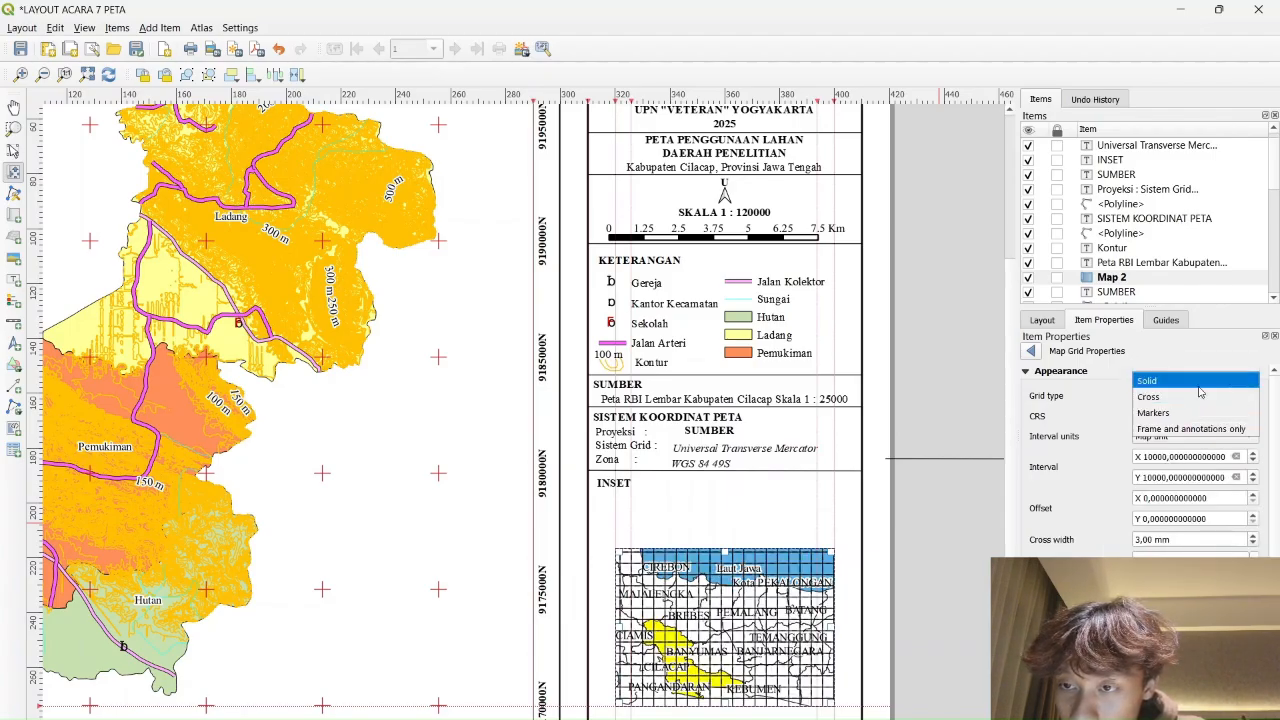
left_click(1190, 397)
left_click(1252, 561)
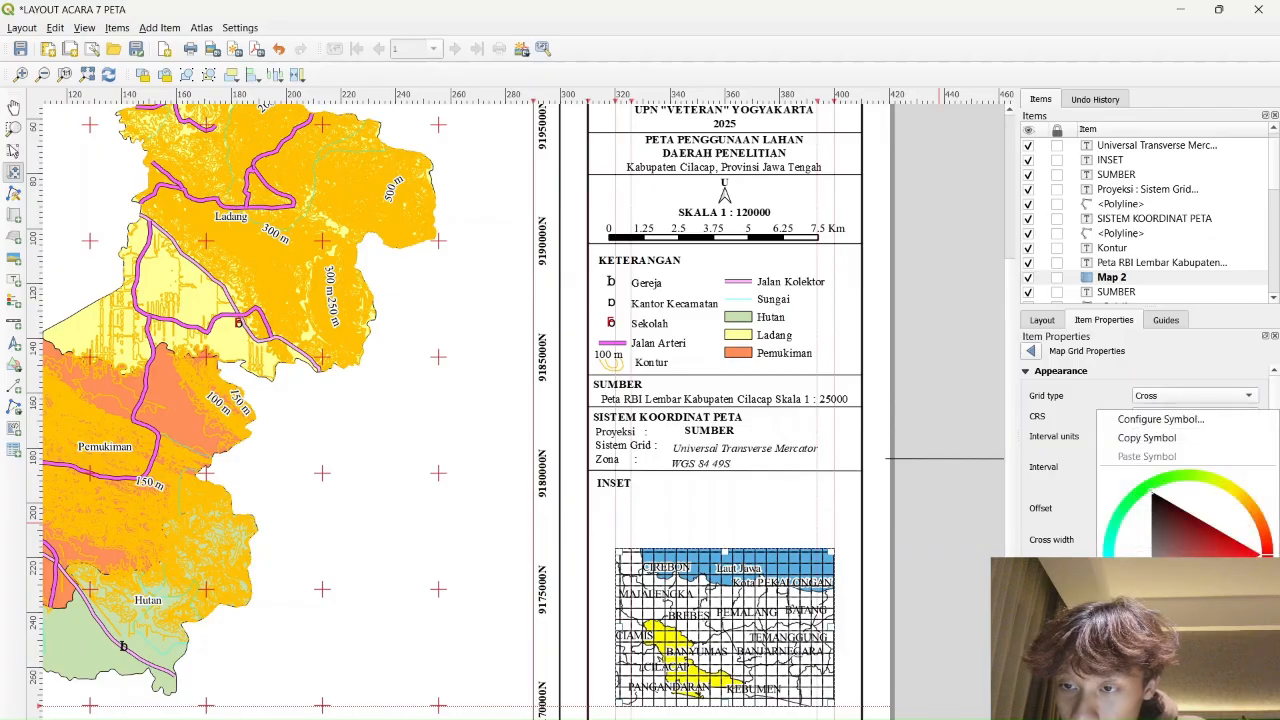
left_click(1184, 368)
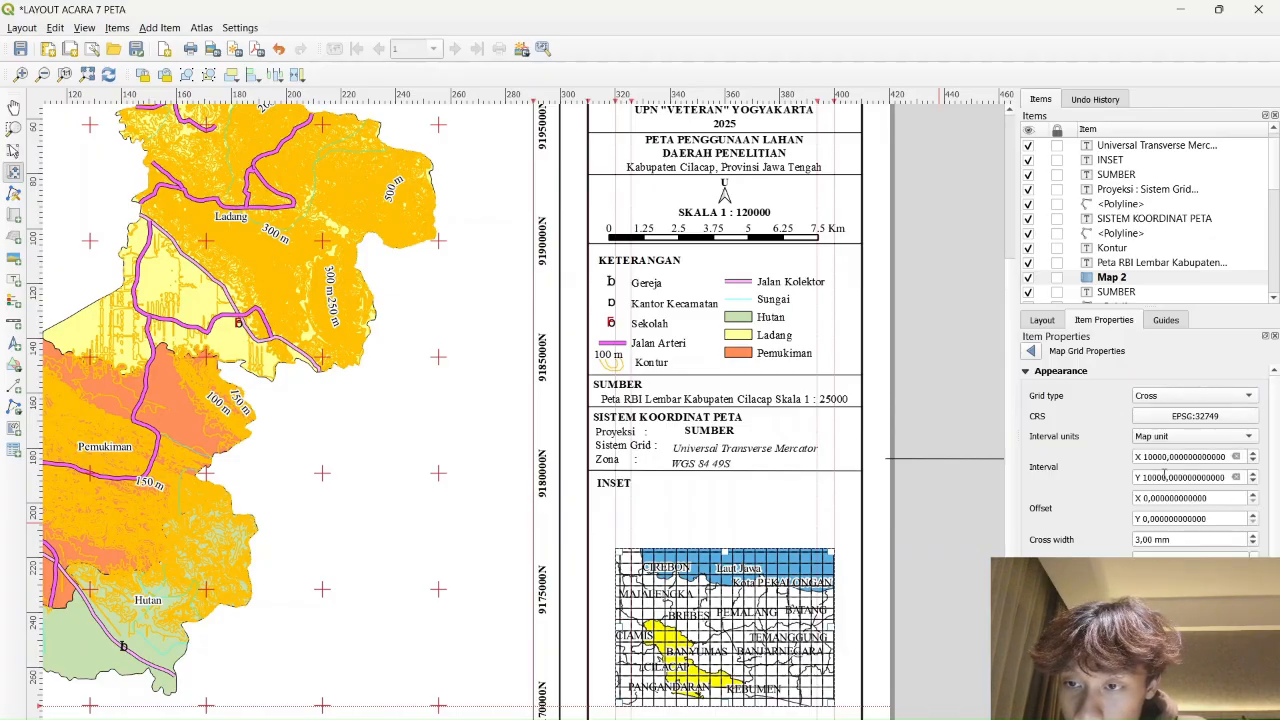
key("Return")
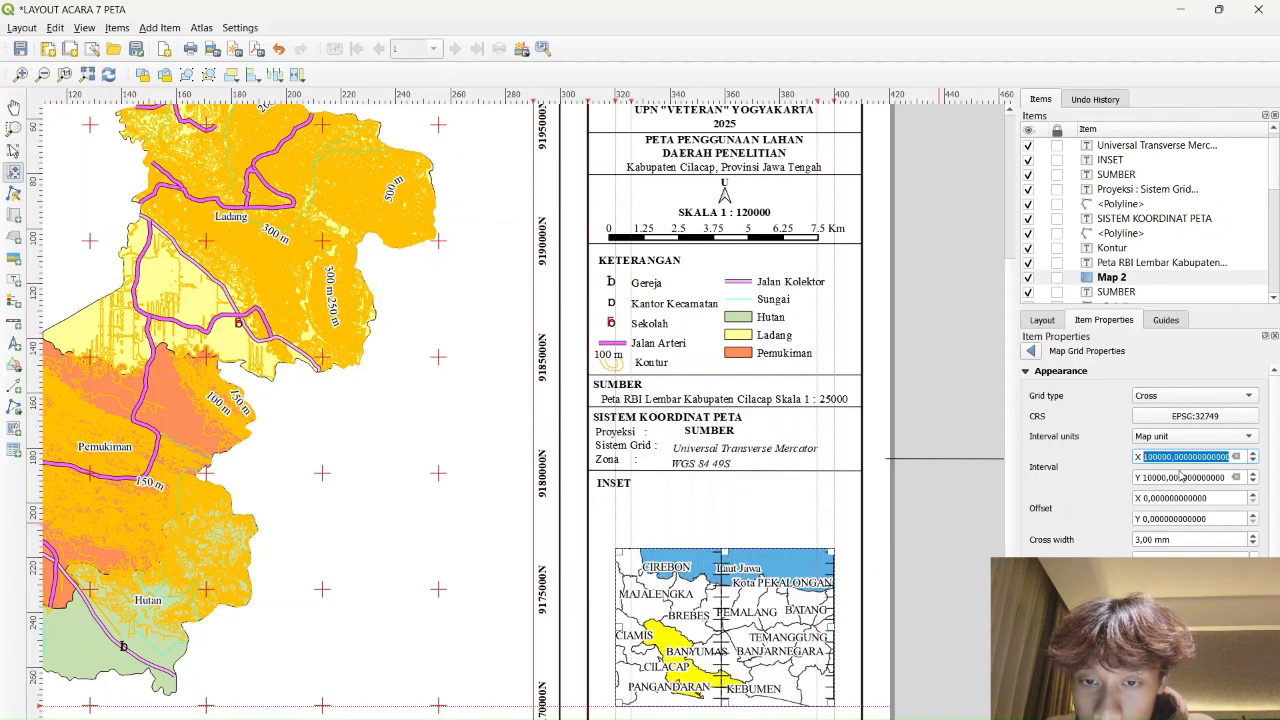
Set both X and Y grid intervals to 70000 map units
left_click(1185, 478)
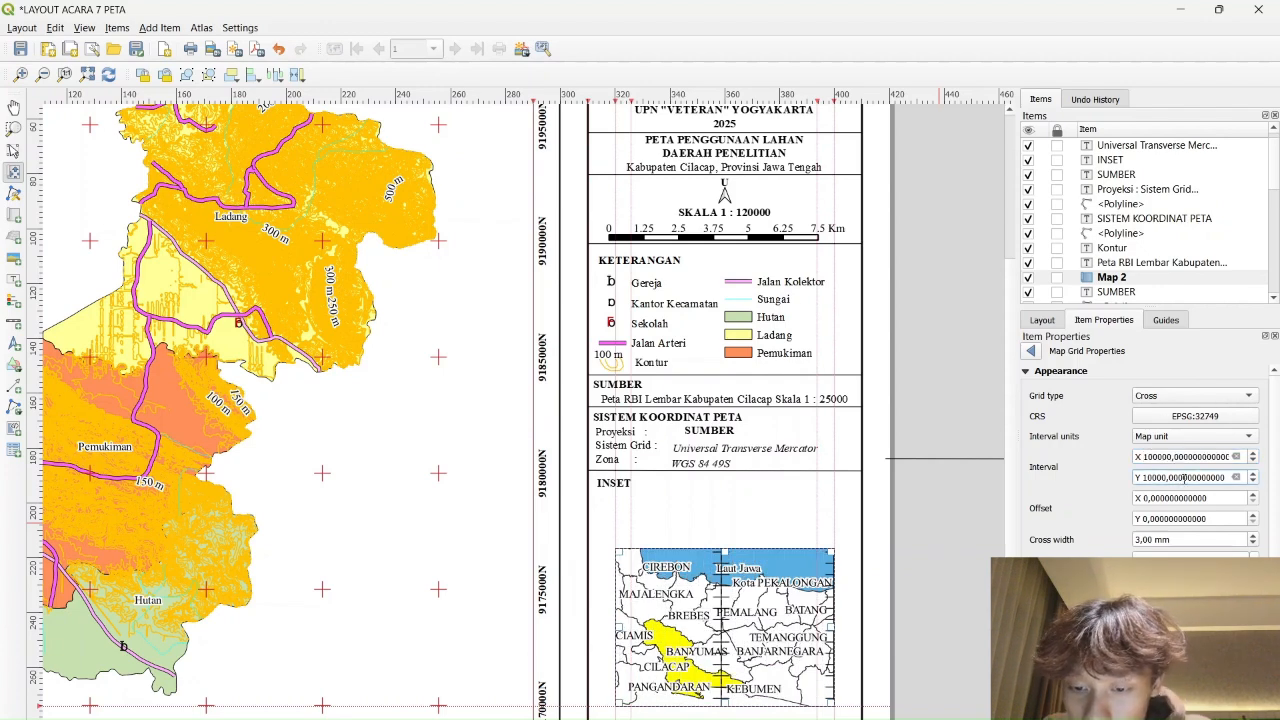
double_click(1185, 478)
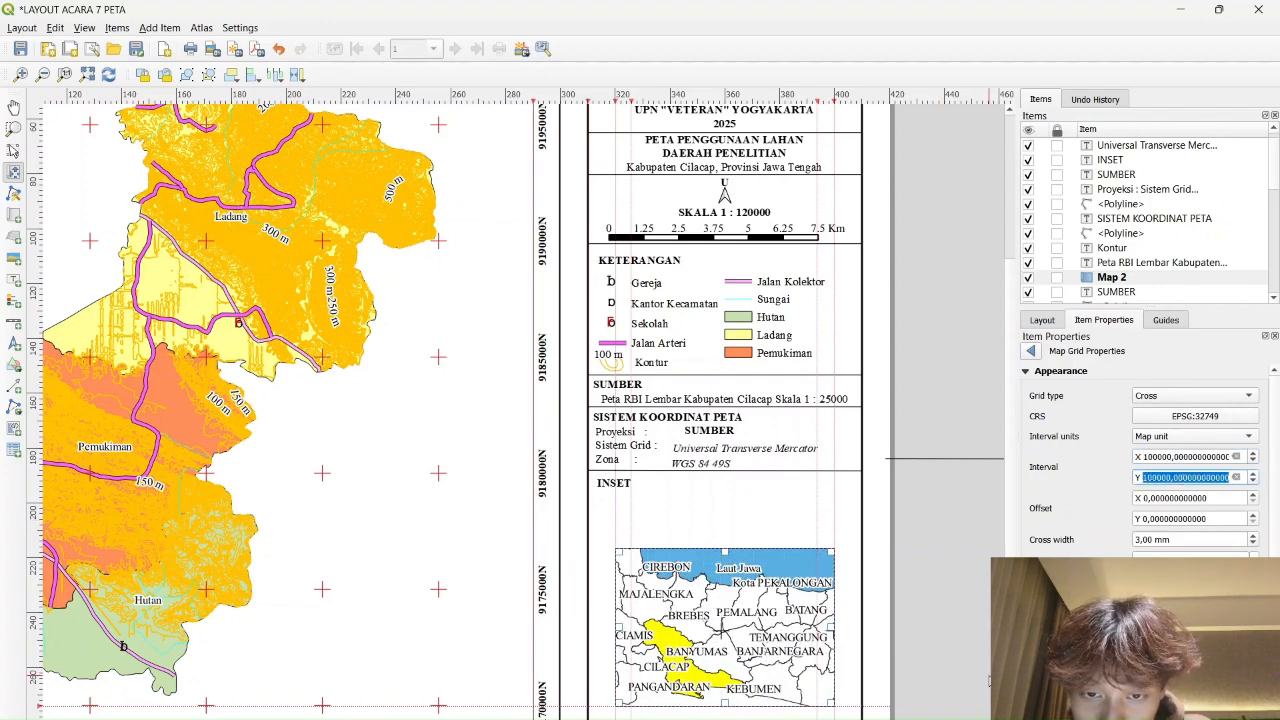
left_click(1154, 459)
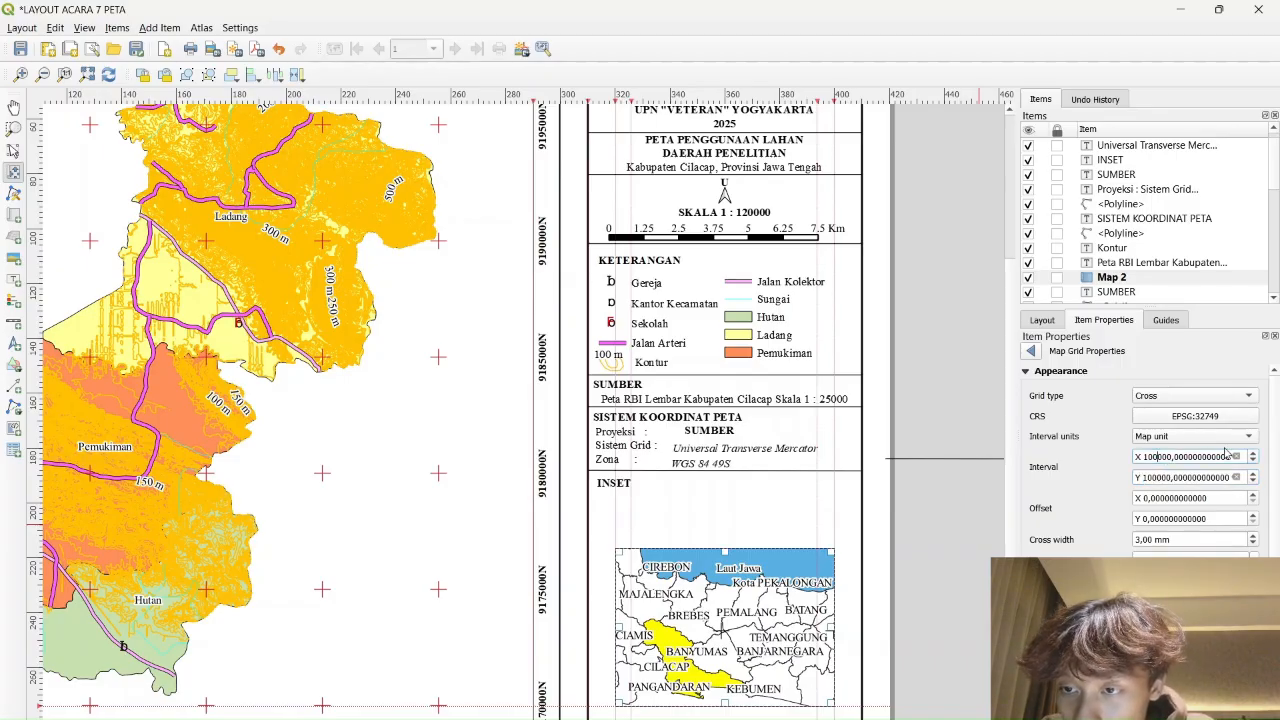
double_click(1226, 455)
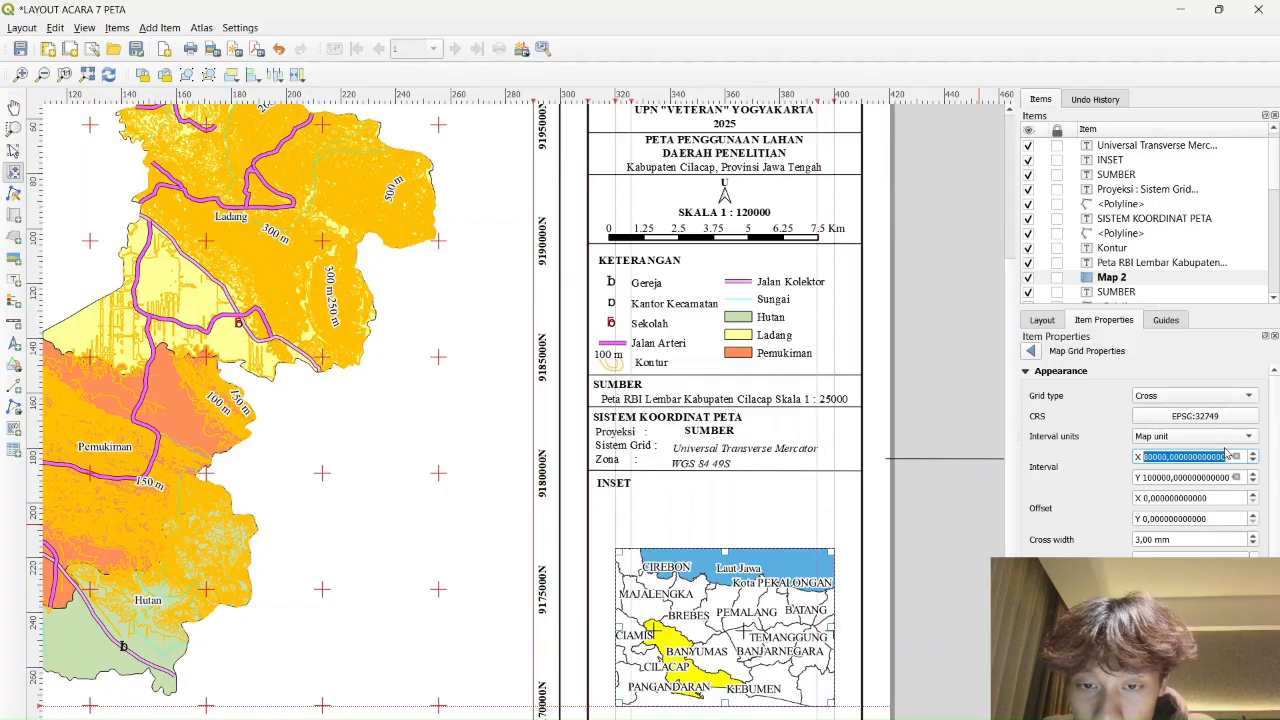
type("80000")
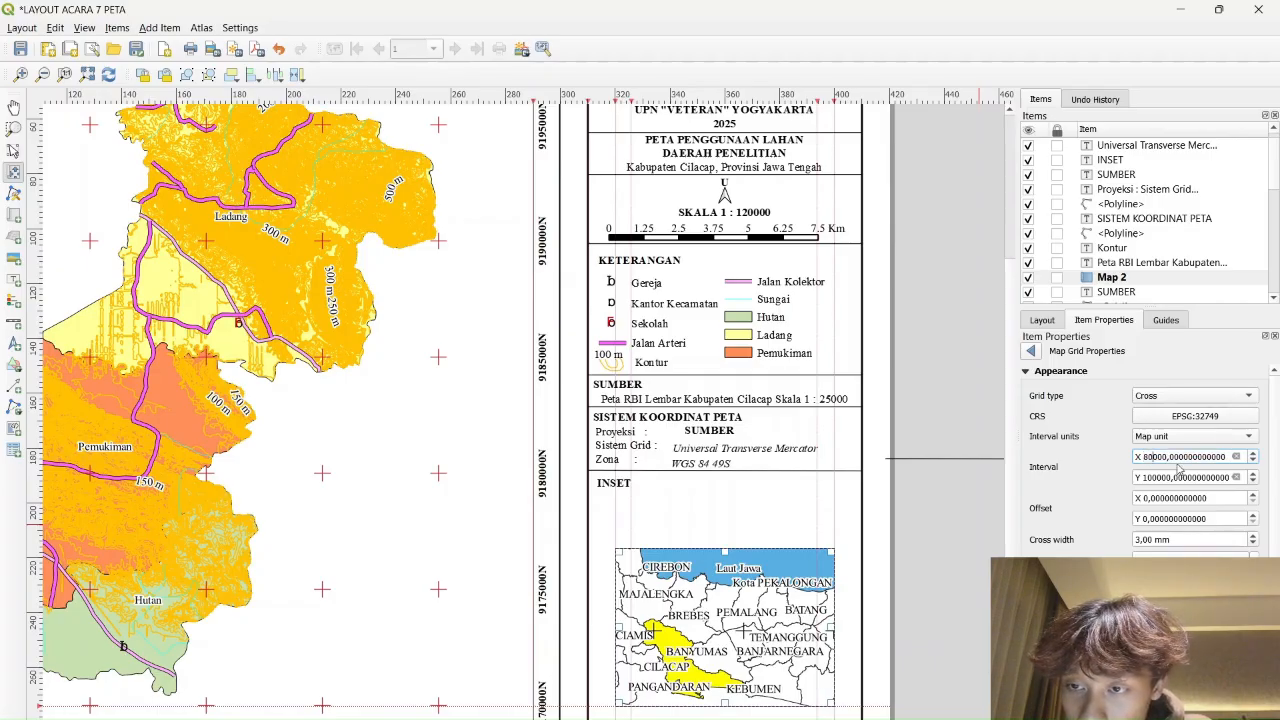
key("BackSpace")
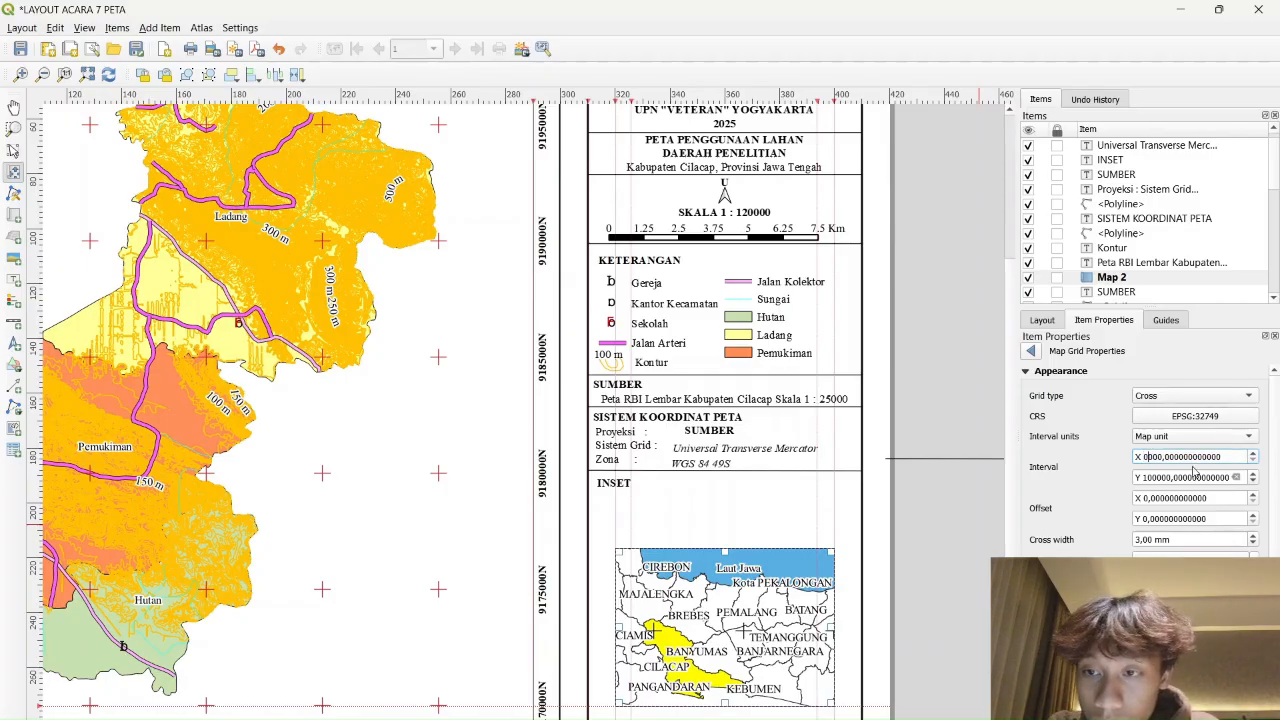
type("7")
key("ctrl+a")
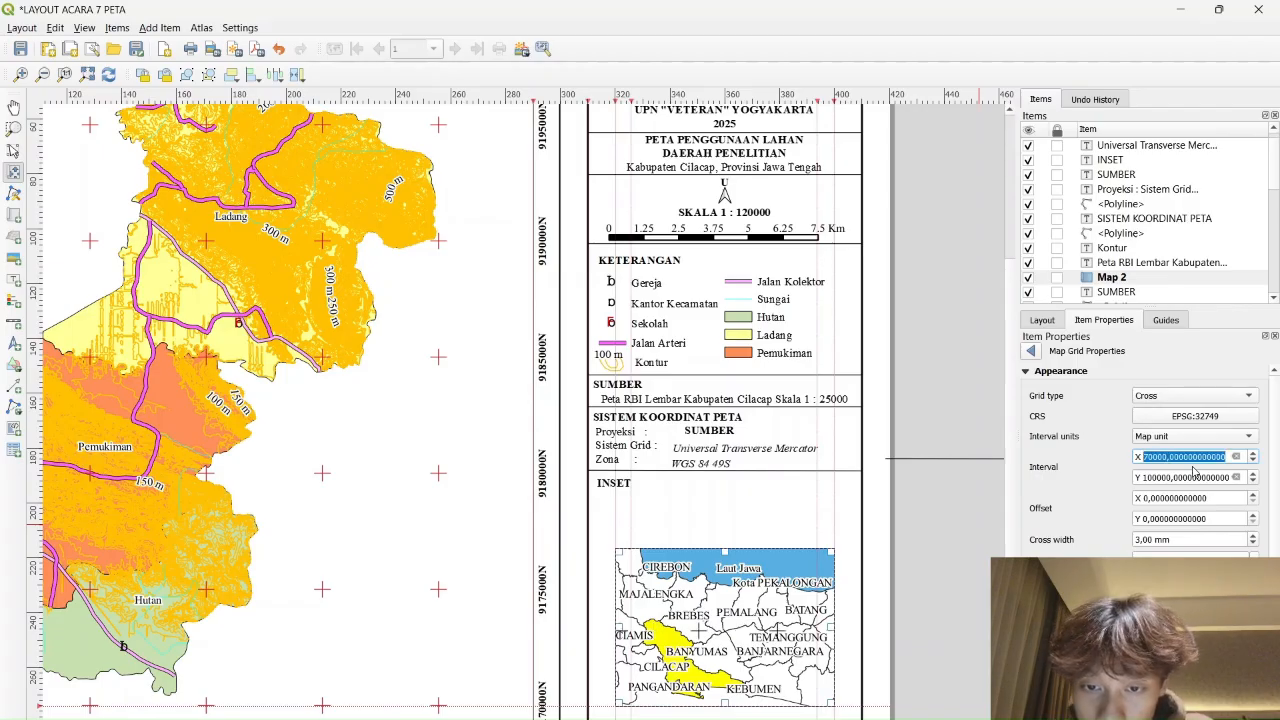
left_click(1155, 479)
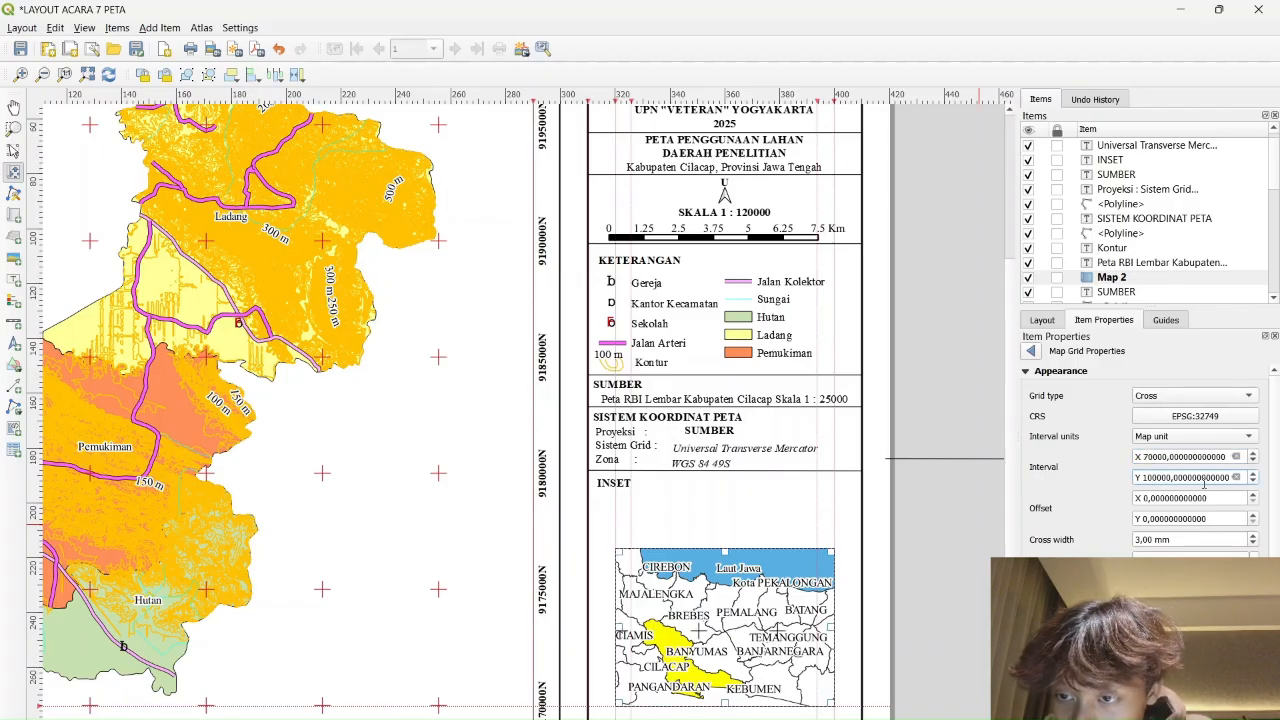
key("BackSpace")
key("BackSpace")
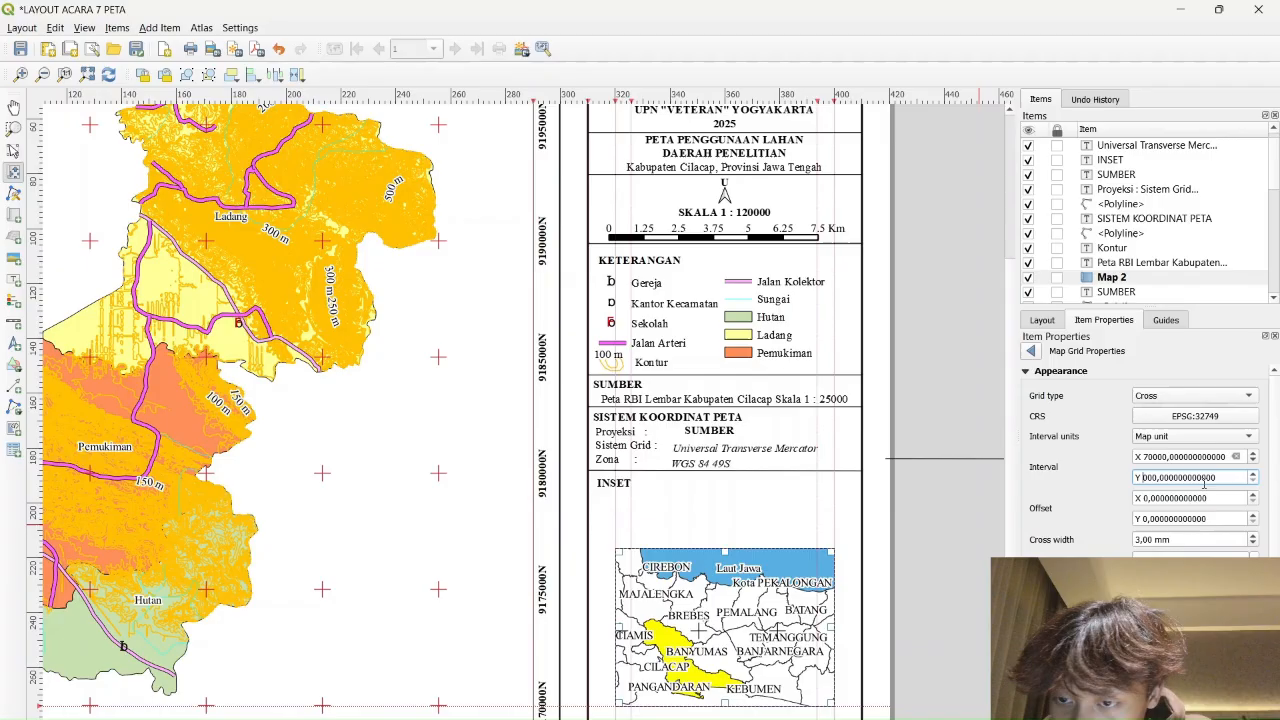
type("7")
key("ctrl+a")
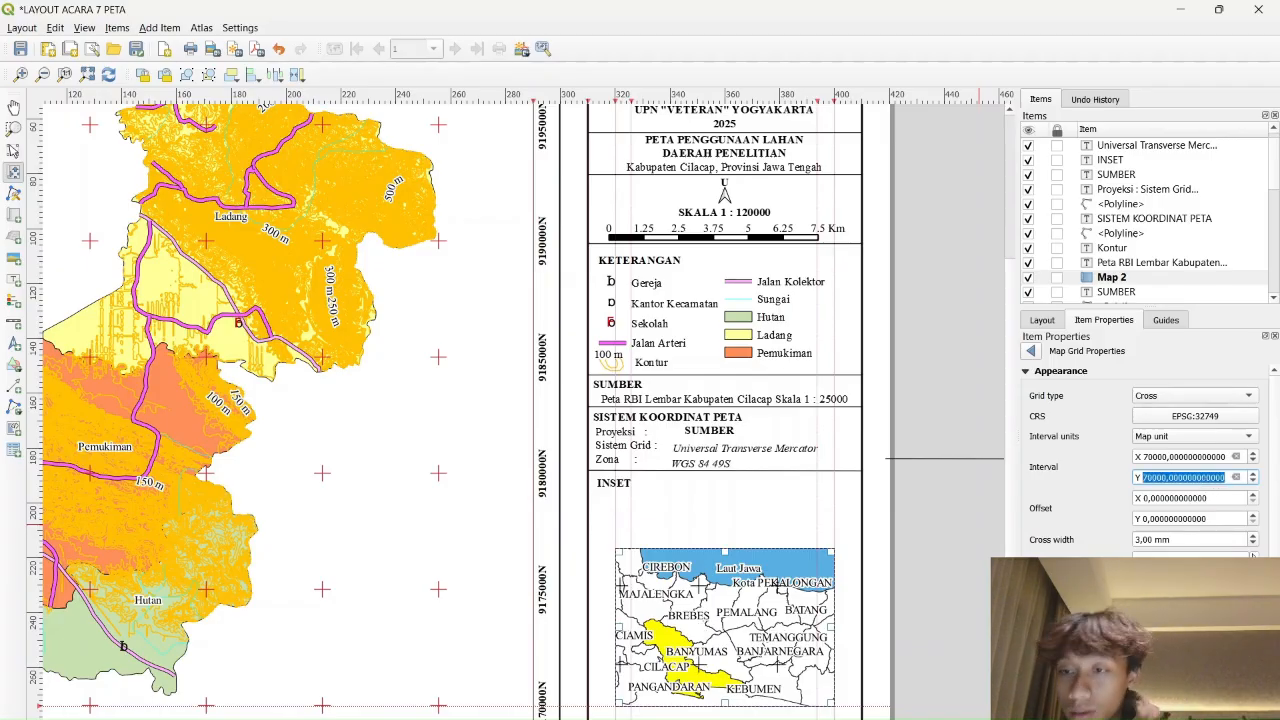
Pan the inset map content so INDRAMAYU comes into frame
left_click(1253, 559)
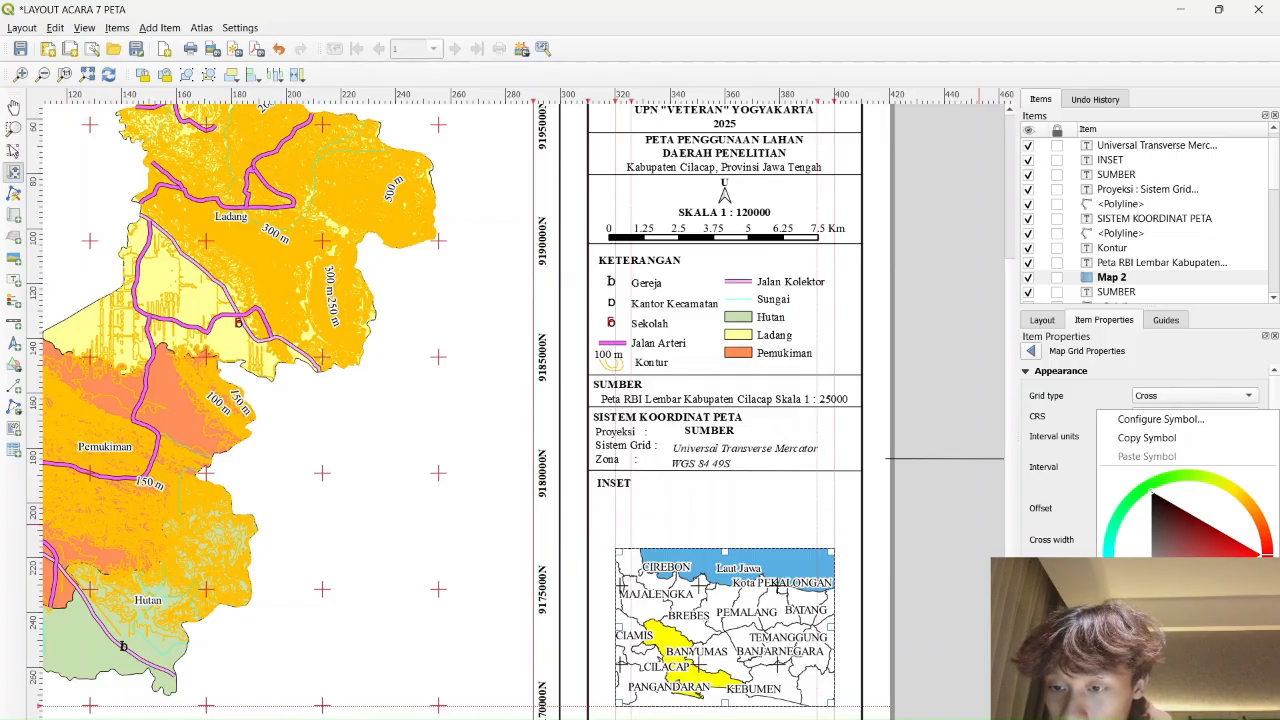
key("Escape")
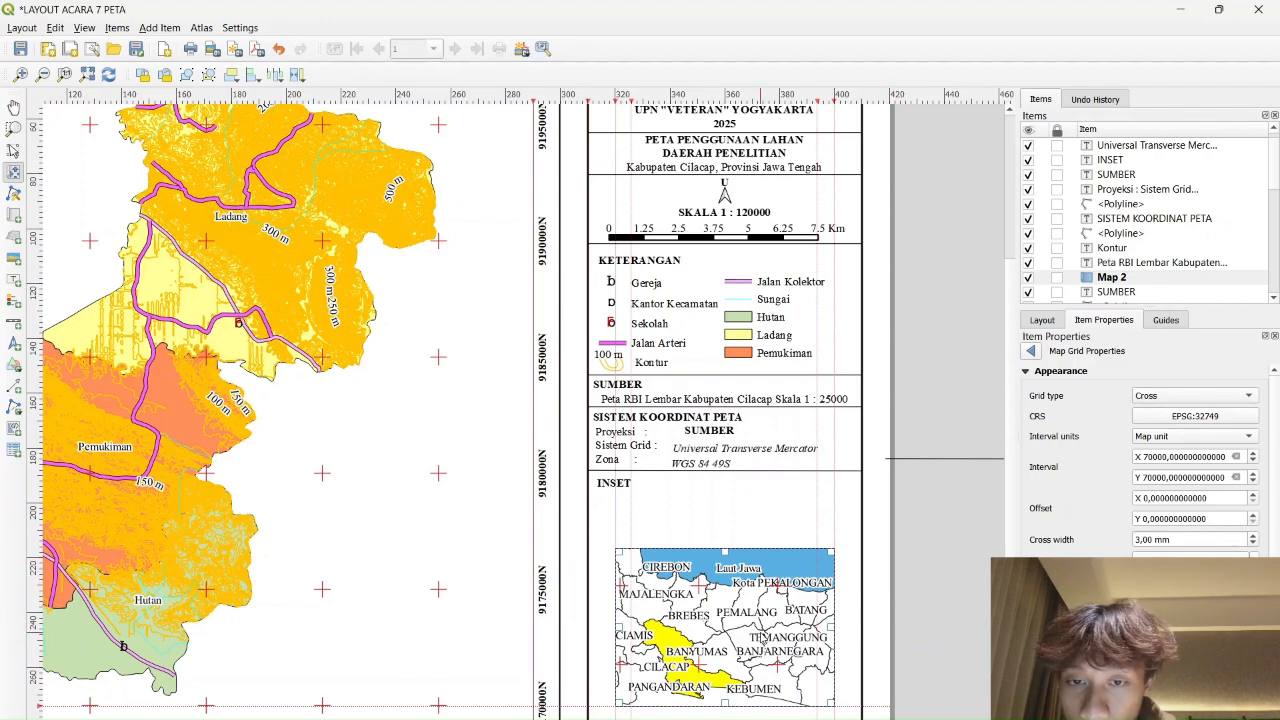
mouse_move(757, 618)
left_mouse_down()
mouse_move(746, 625)
mouse_move(773, 613)
left_mouse_up()
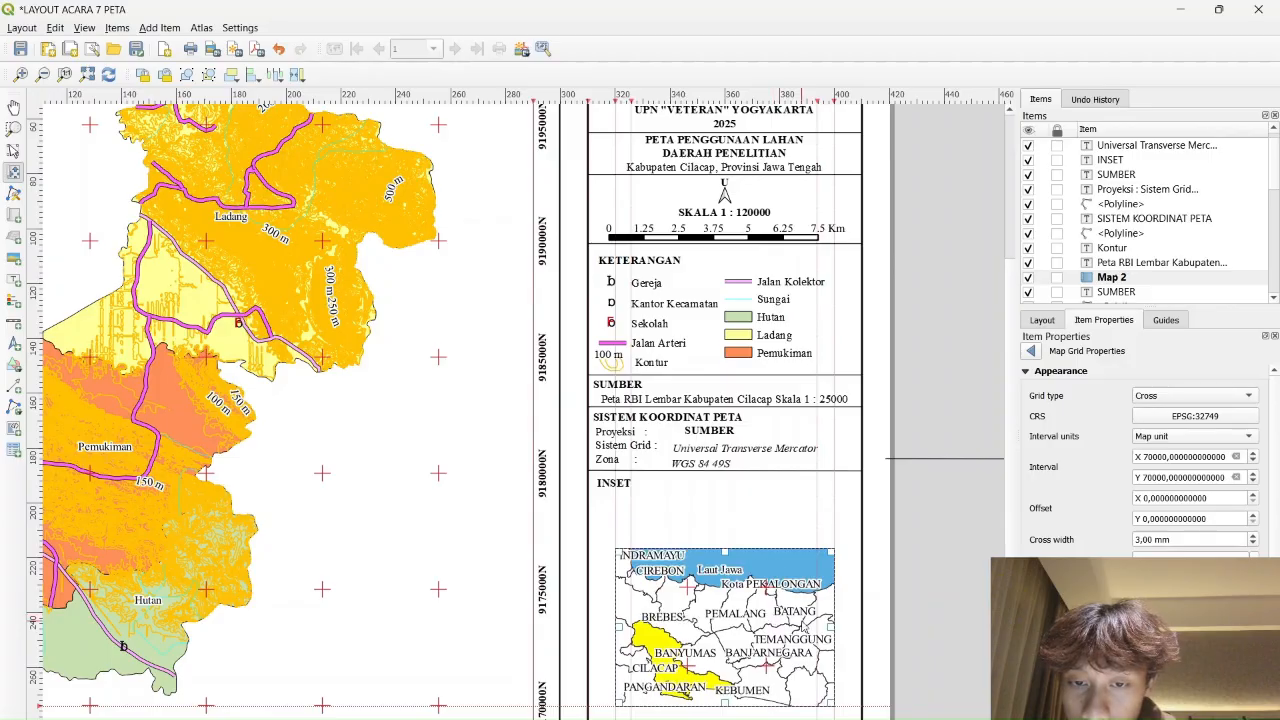
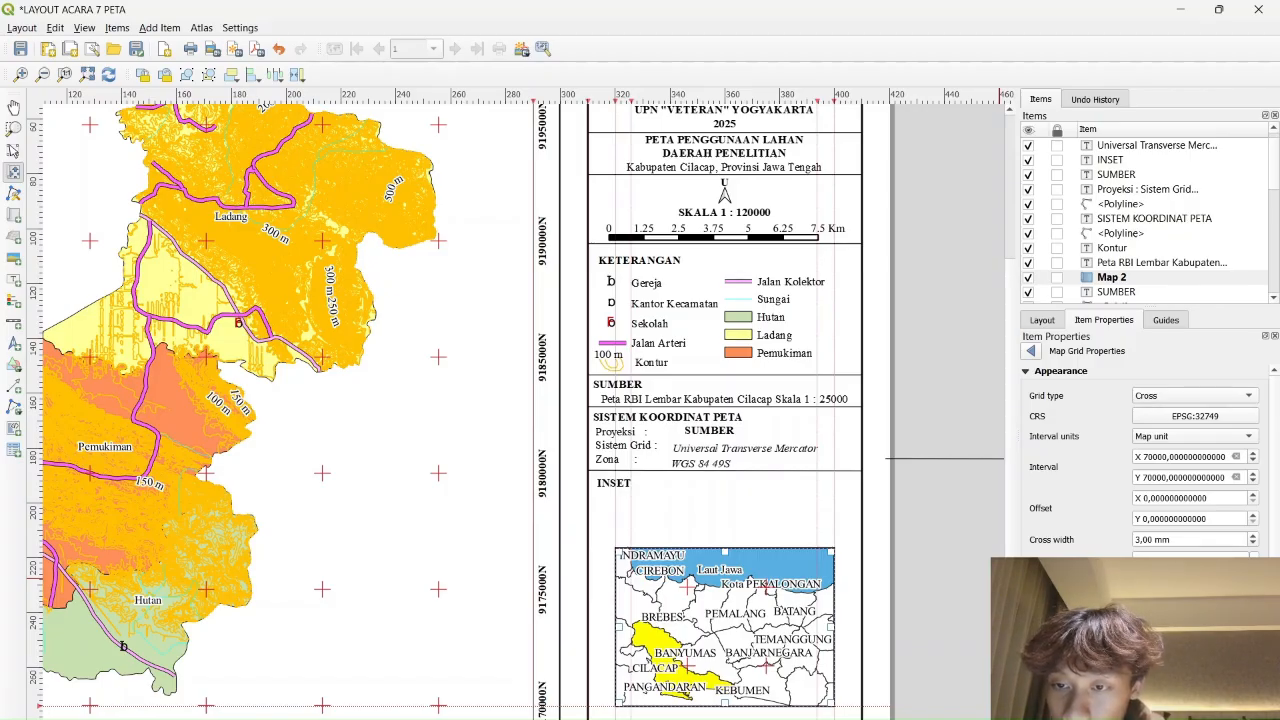
Label the inset grid in decimal with E/N suffix, vertical left/right labels, precision 0
scroll(1150, 462, "down", 3)
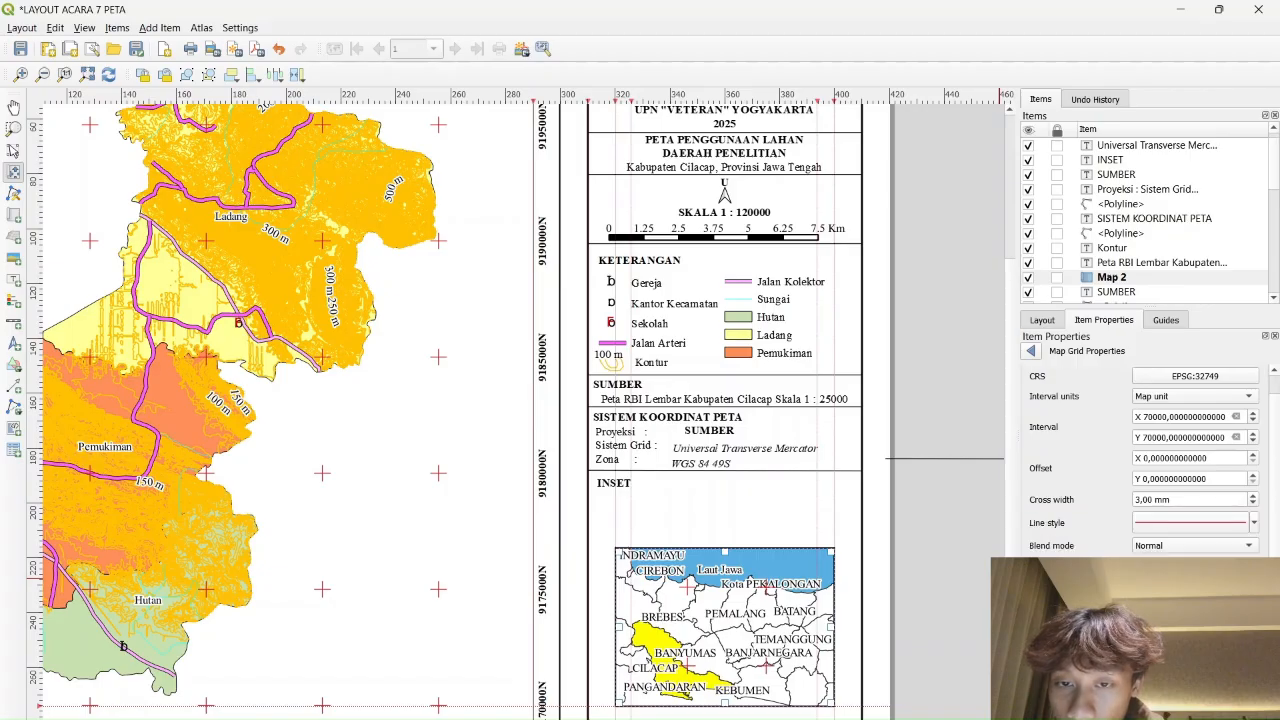
scroll(1145, 460, "down", 5)
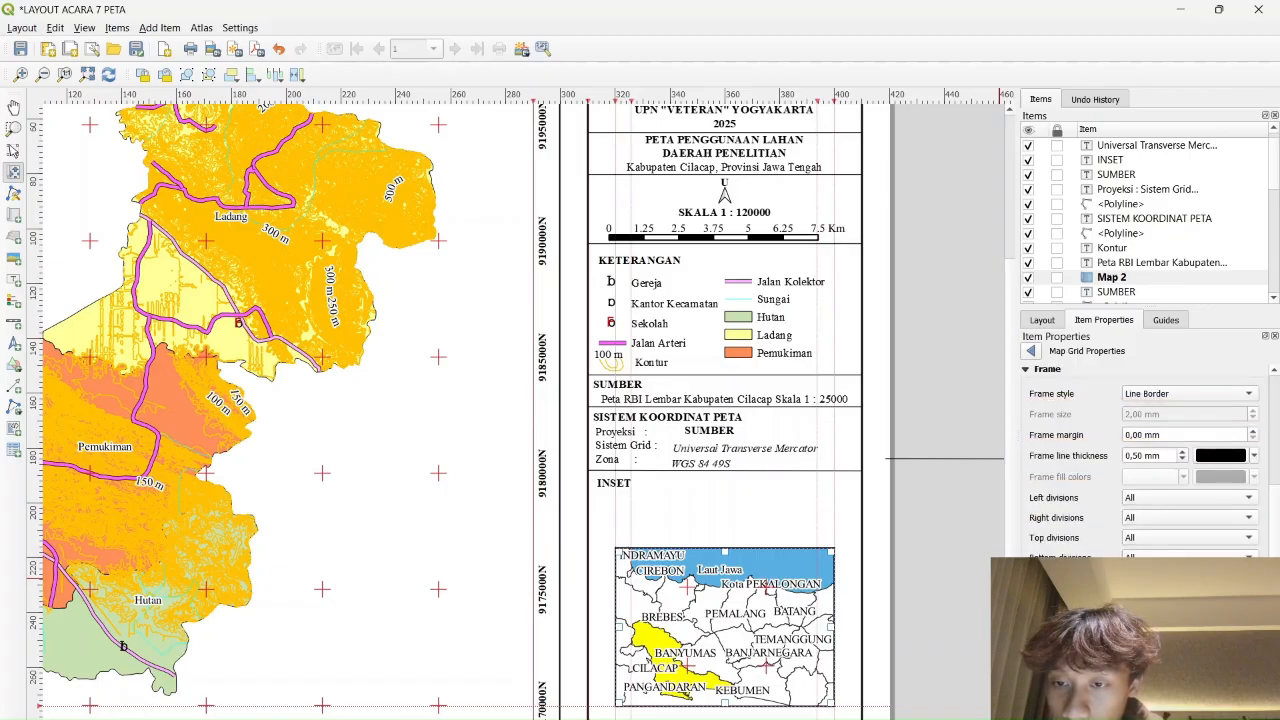
left_click(1038, 539)
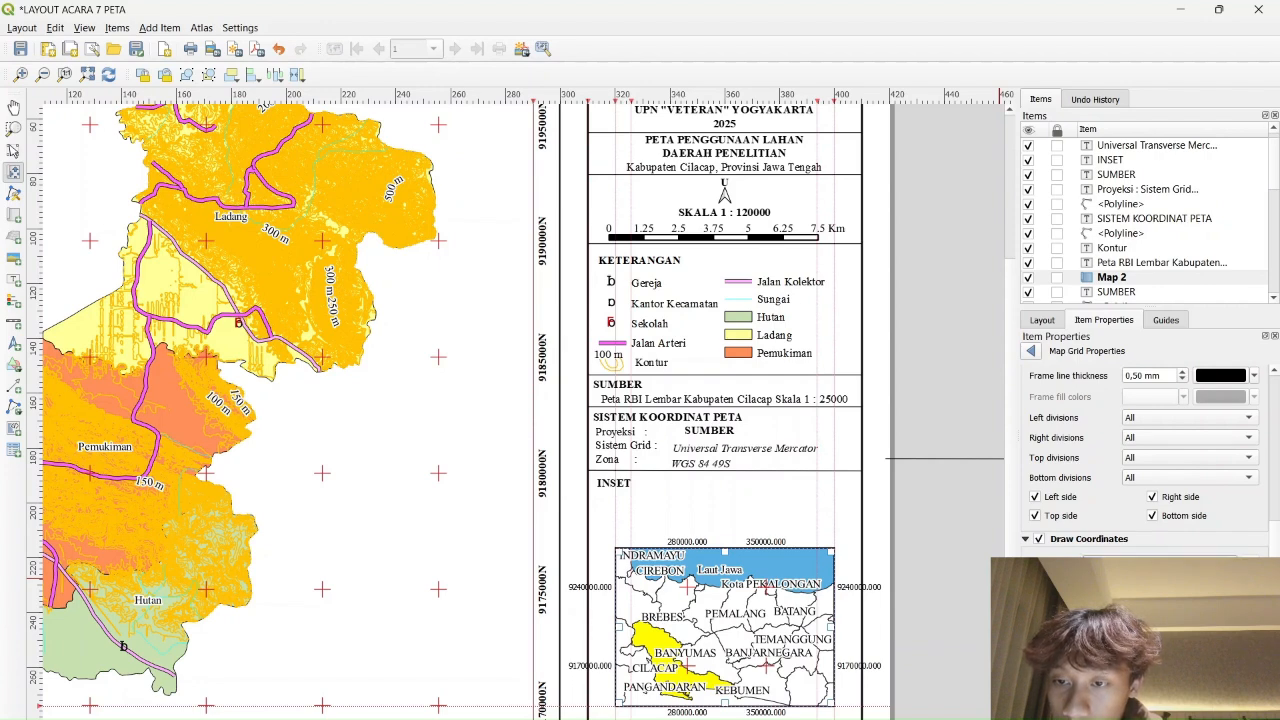
left_click(1160, 581)
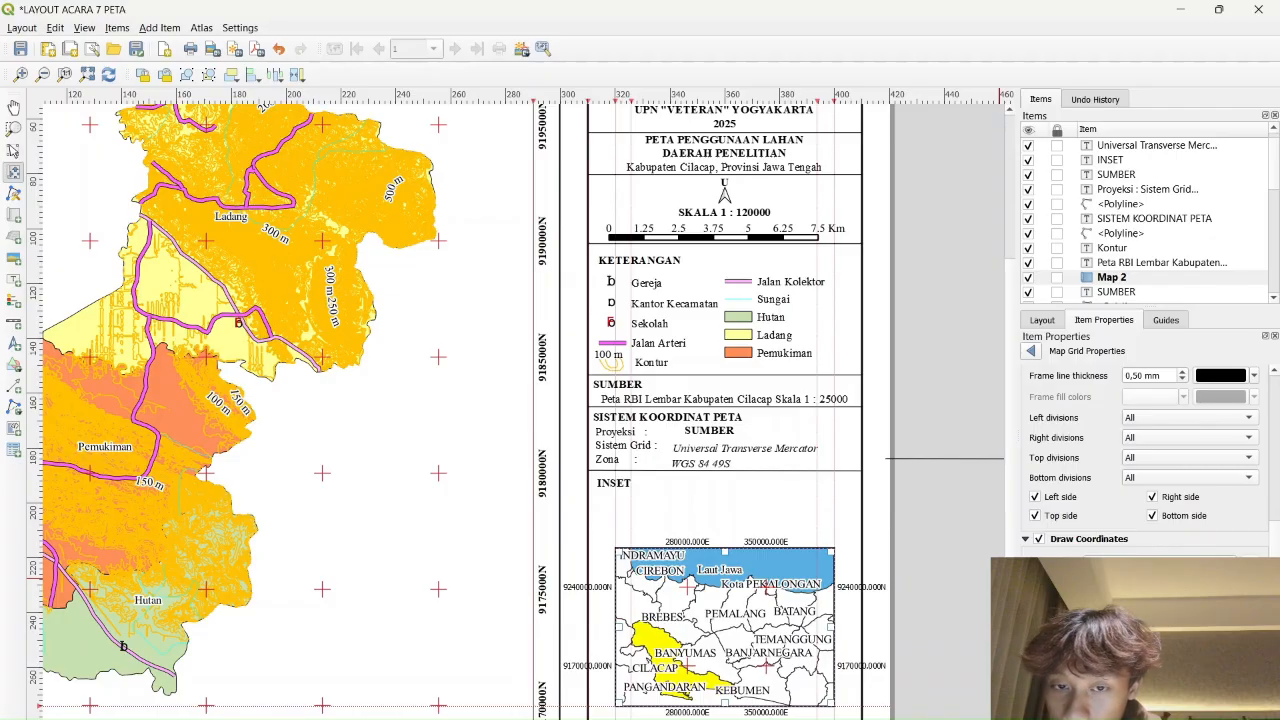
left_click(1180, 636)
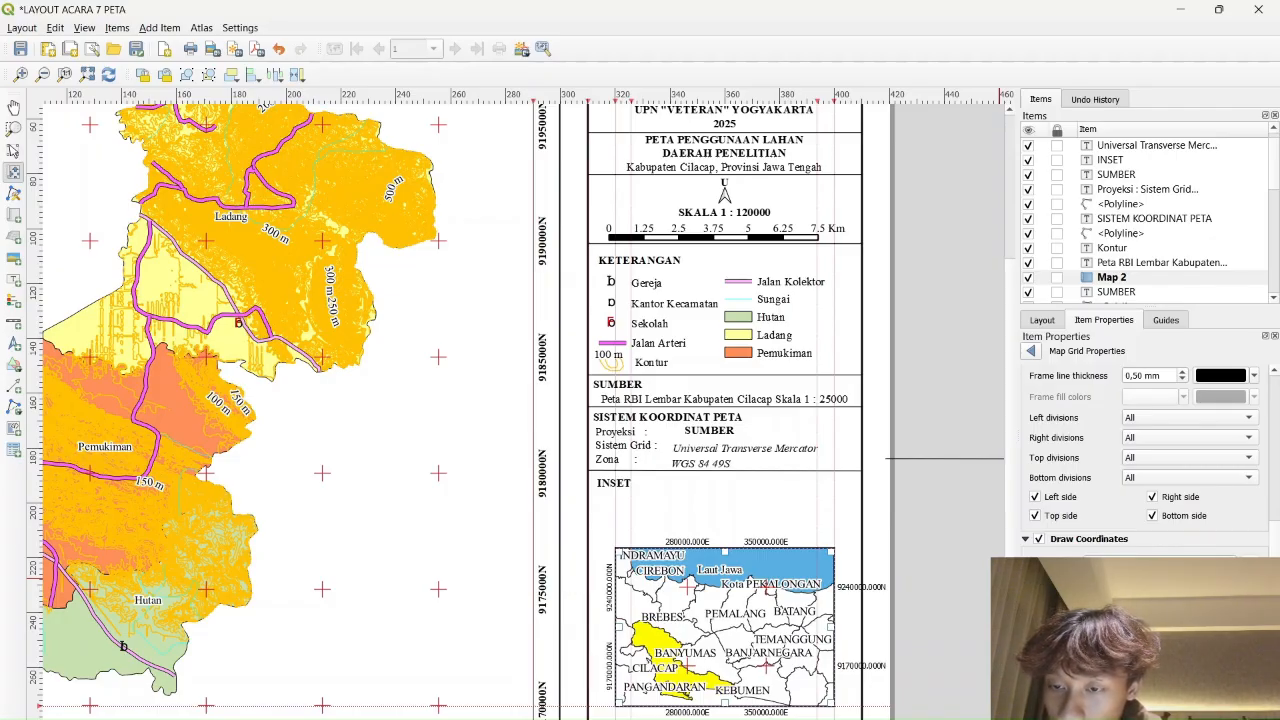
left_click(1180, 697)
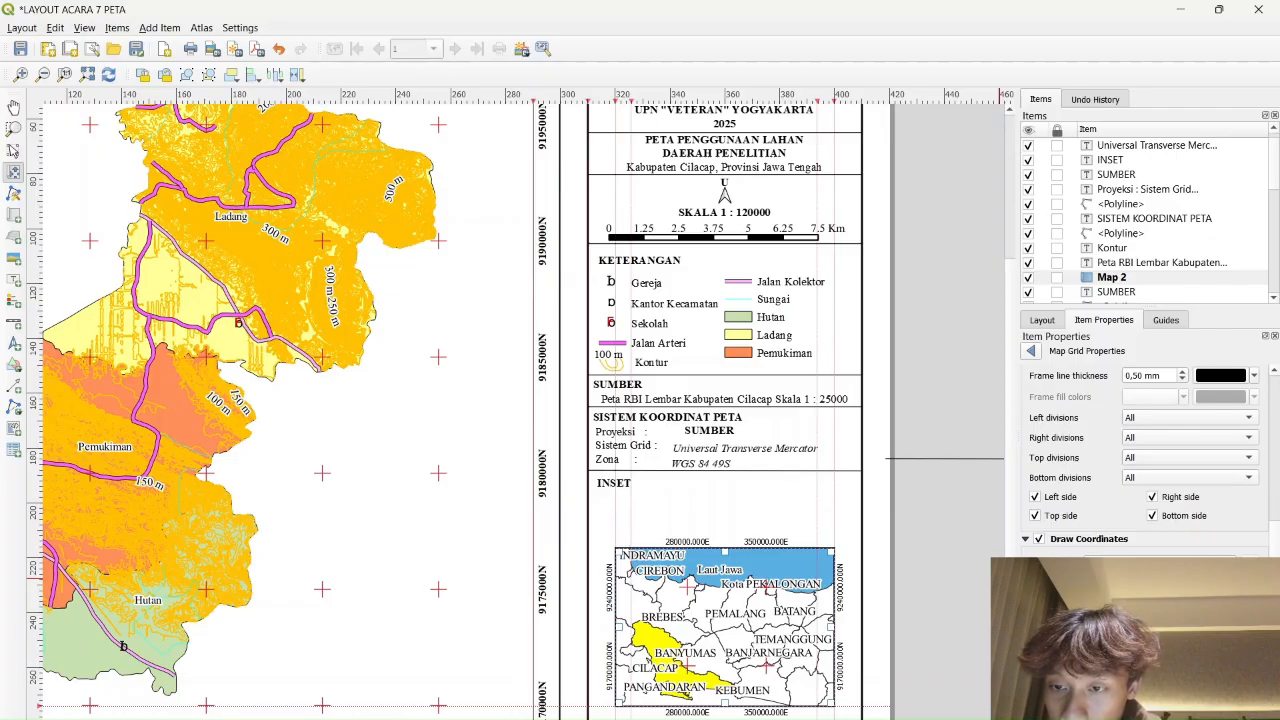
scroll(1150, 460, "down", 2)
scroll(1150, 460, "down", 2)
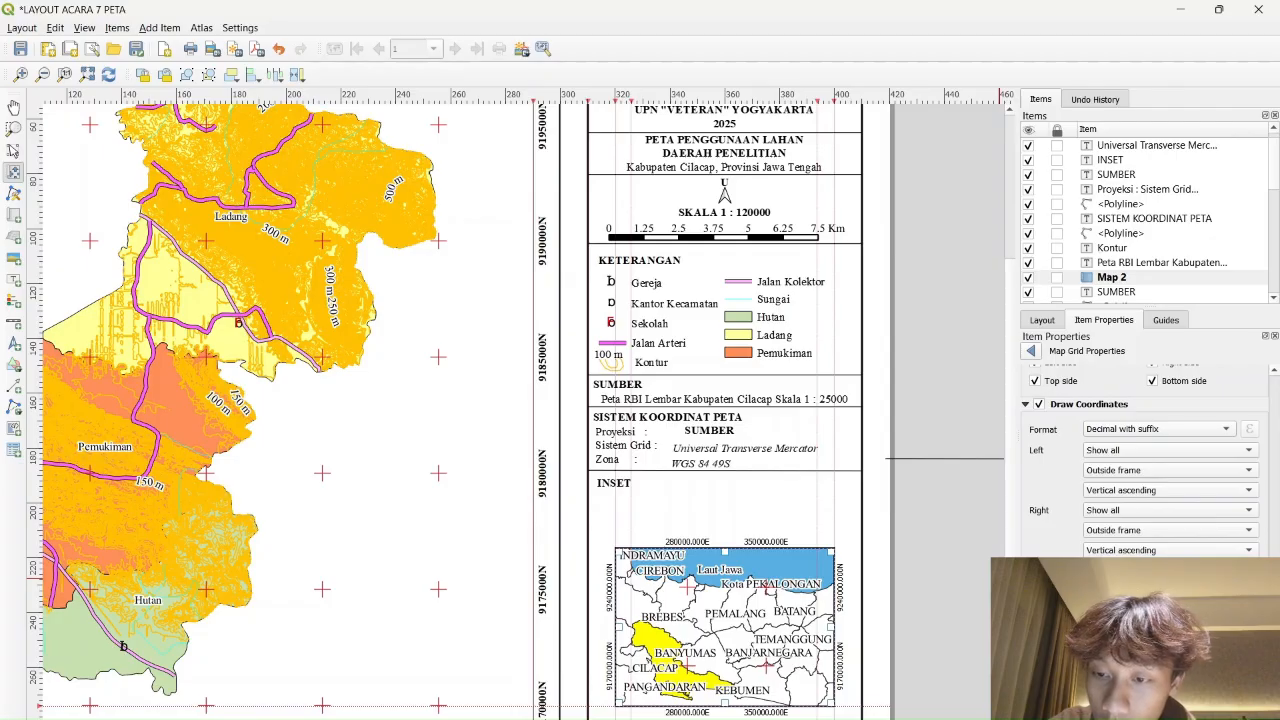
type("0")
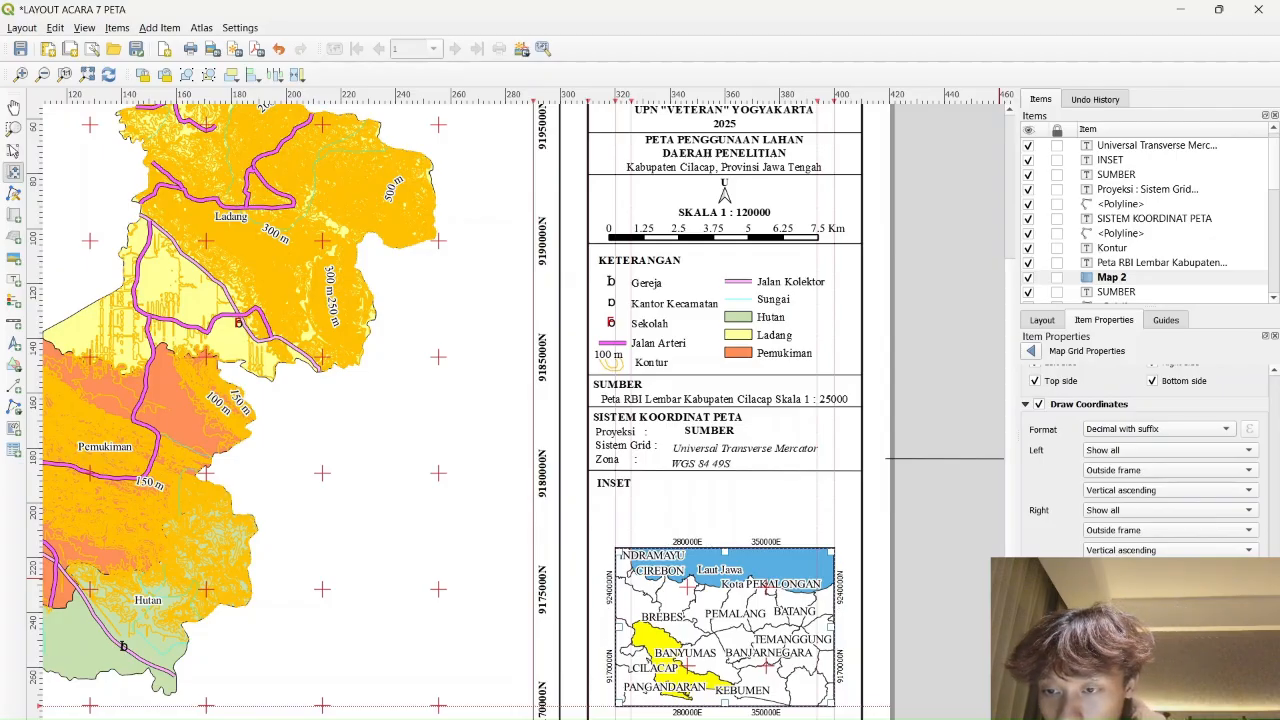
left_click(1165, 691)
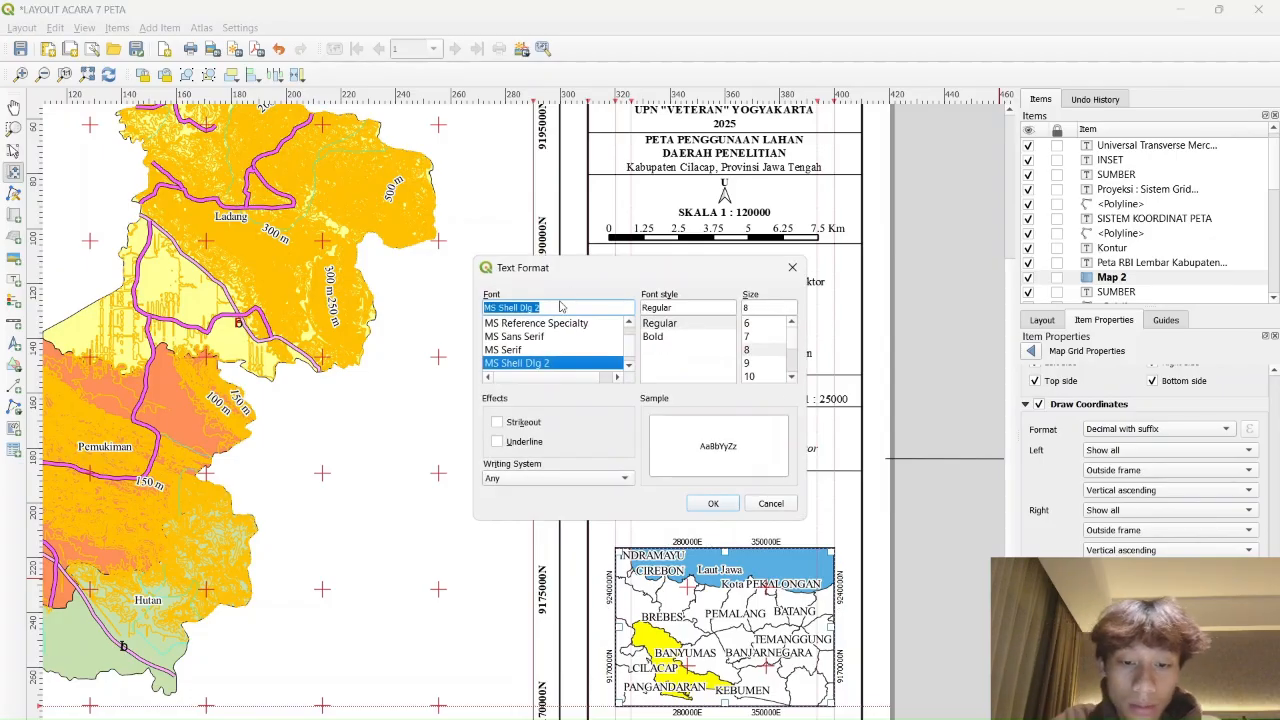
Set the grid label font to Times New Roman Bold, size 10
type("ti")
key("Return")
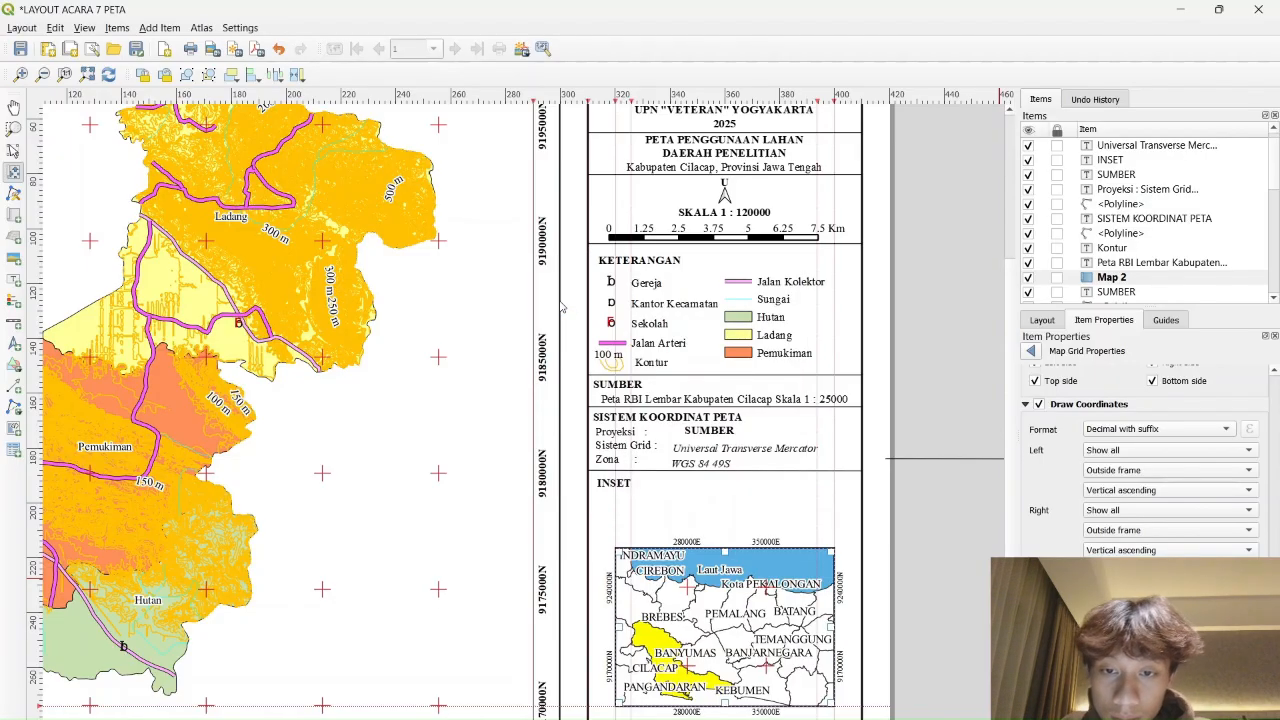
left_click(1165, 691)
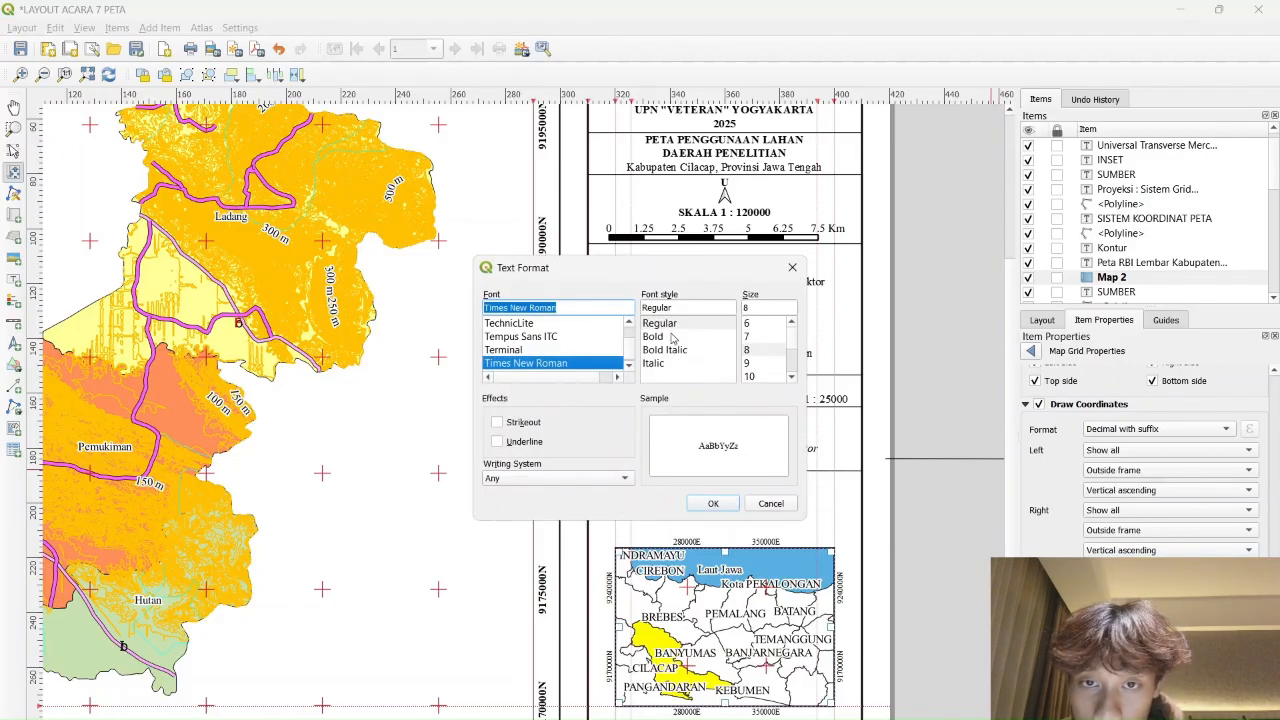
left_click(673, 328)
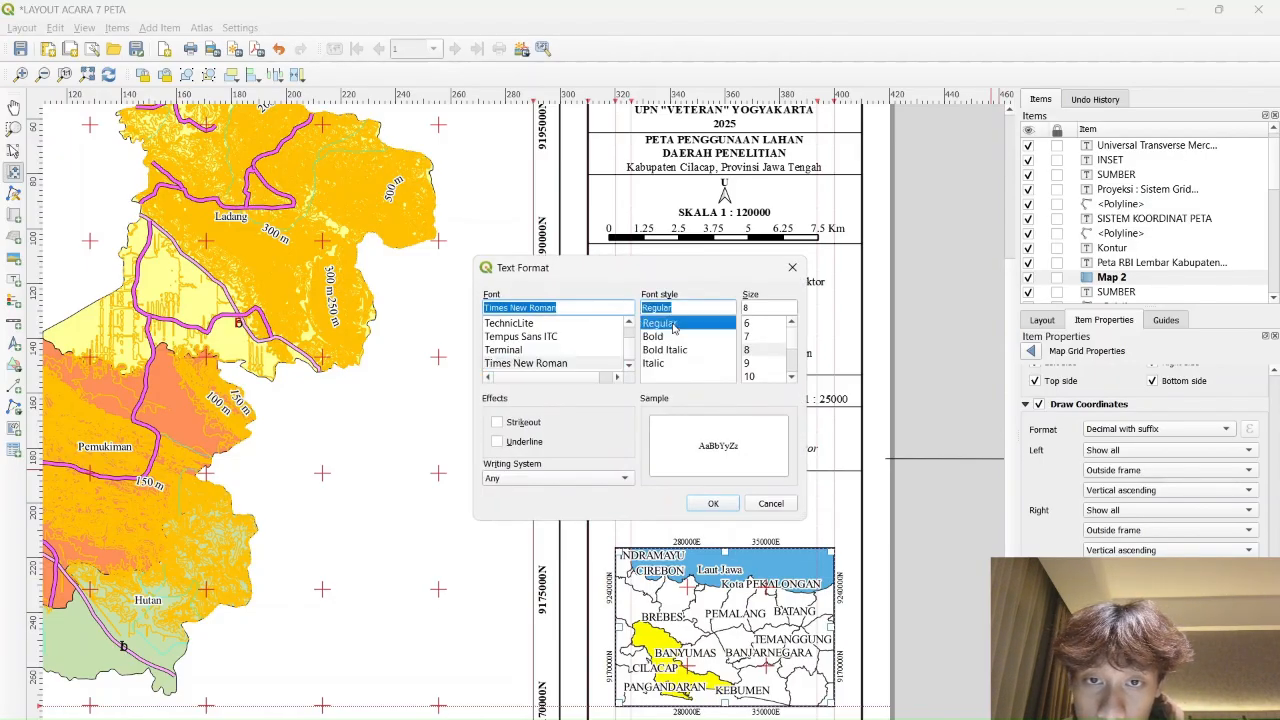
left_click(758, 377)
left_click(666, 338)
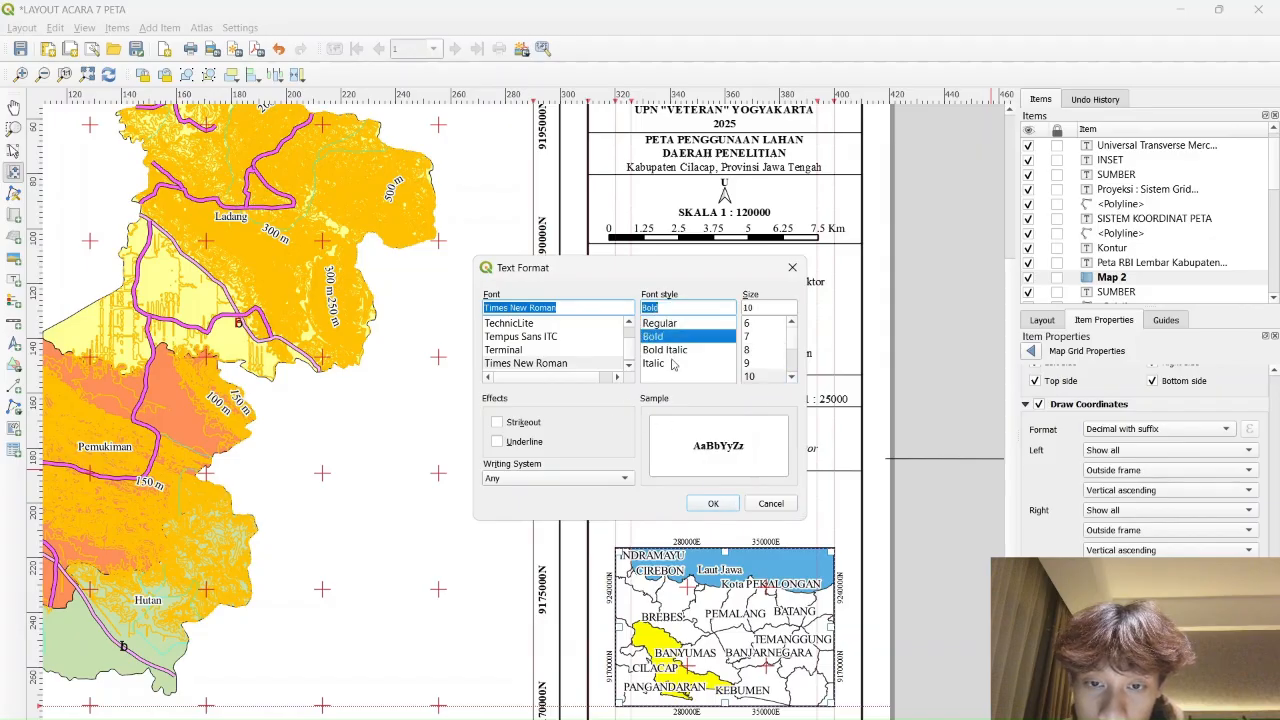
left_click(713, 505)
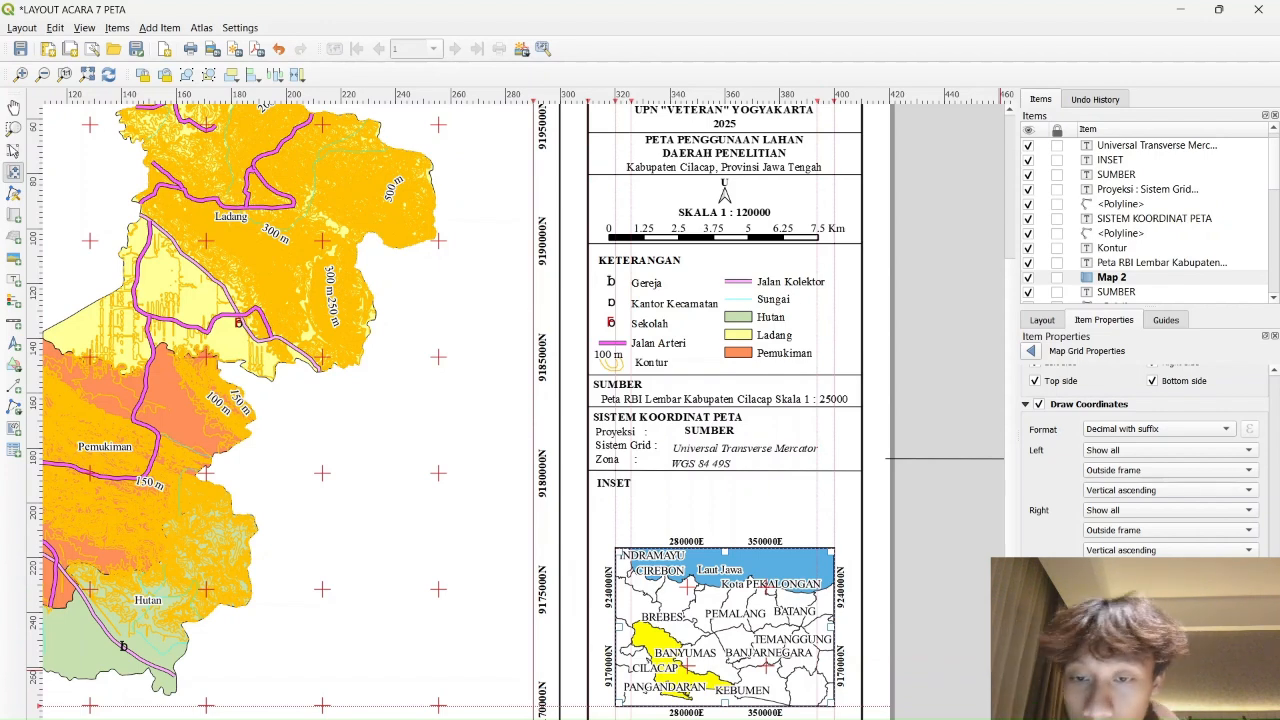
Try vertical bottom grid labels, revert them to horizontal, and select the Map 2 item
left_click(1150, 698)
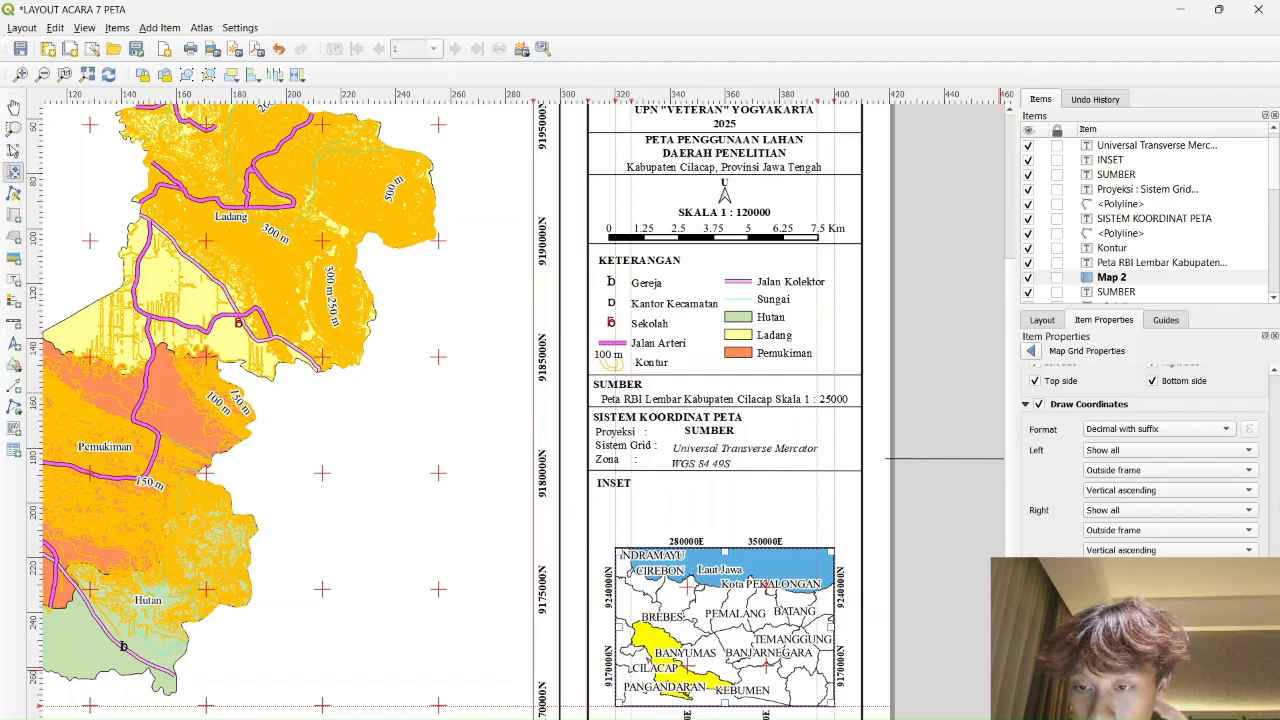
scroll(1144, 470, "up", 6)
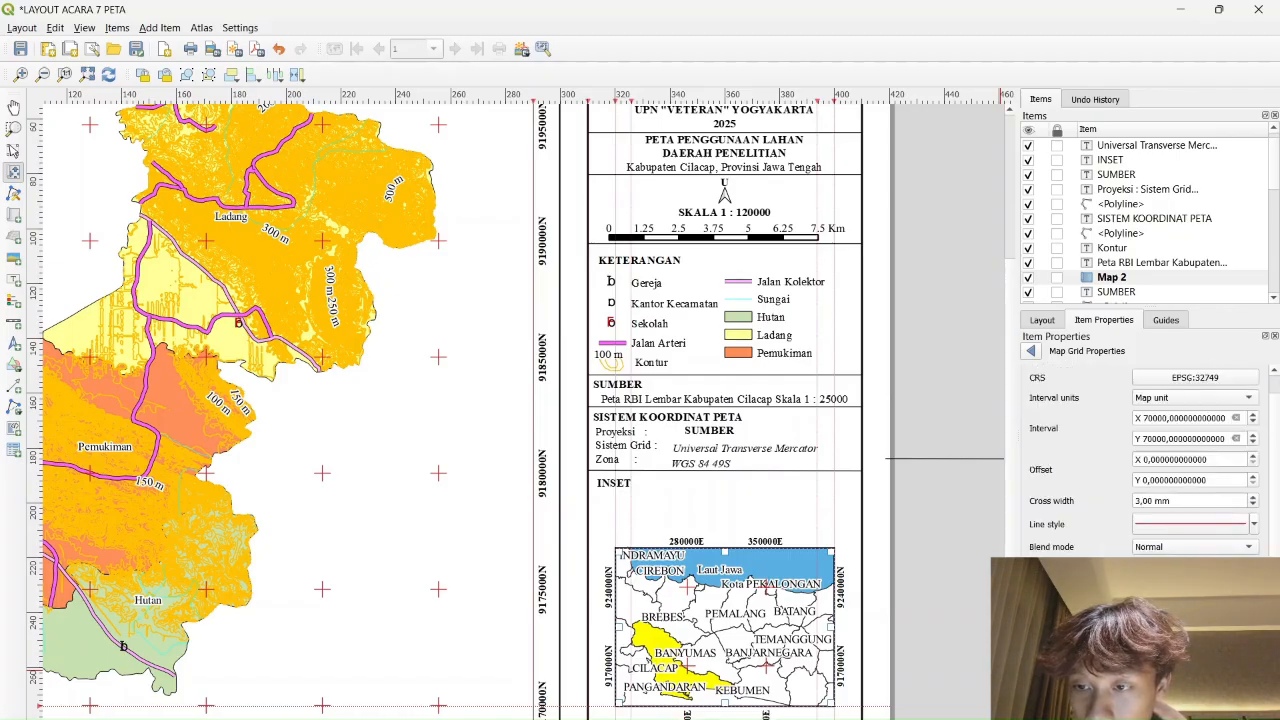
scroll(1144, 470, "down", 5)
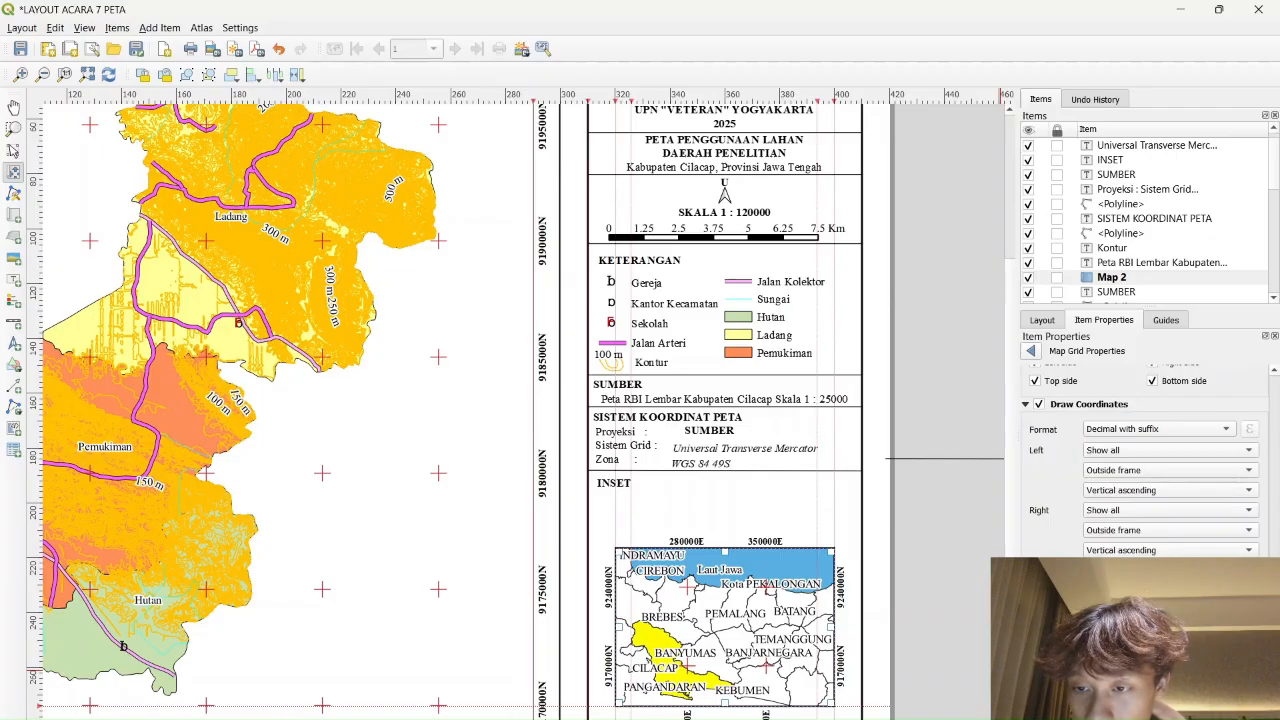
left_click(1150, 684)
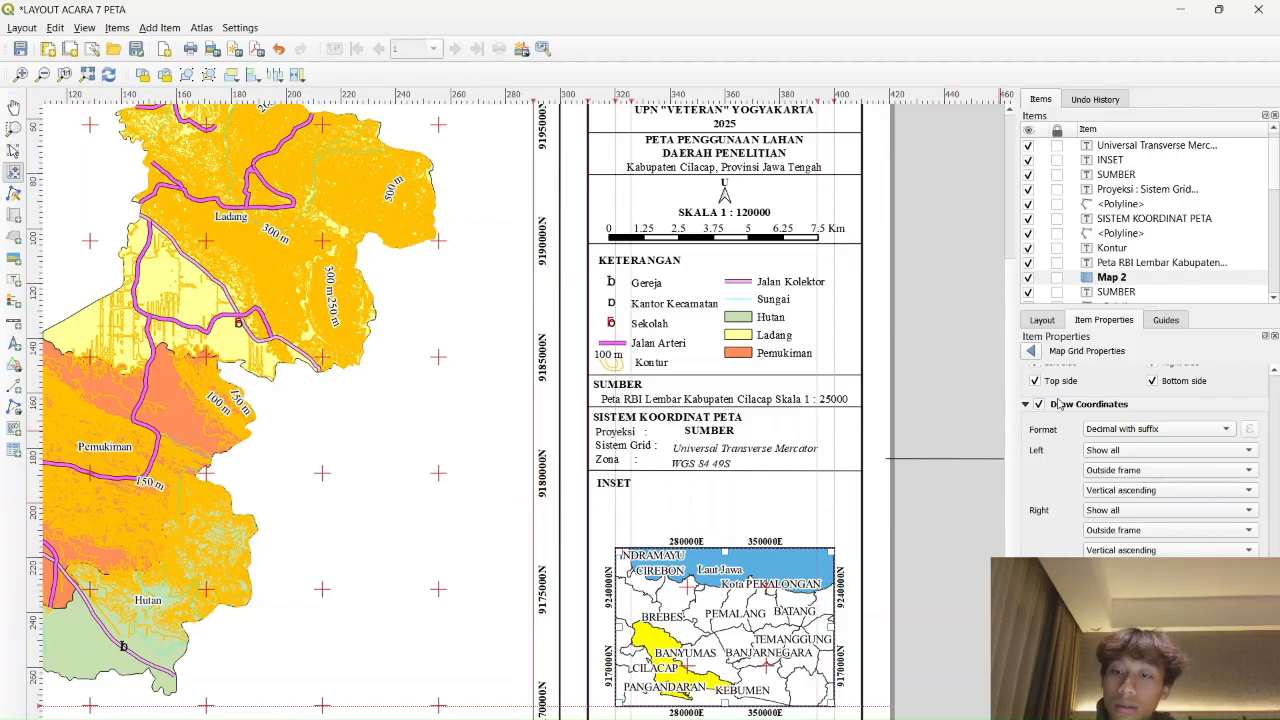
left_click(1112, 278)
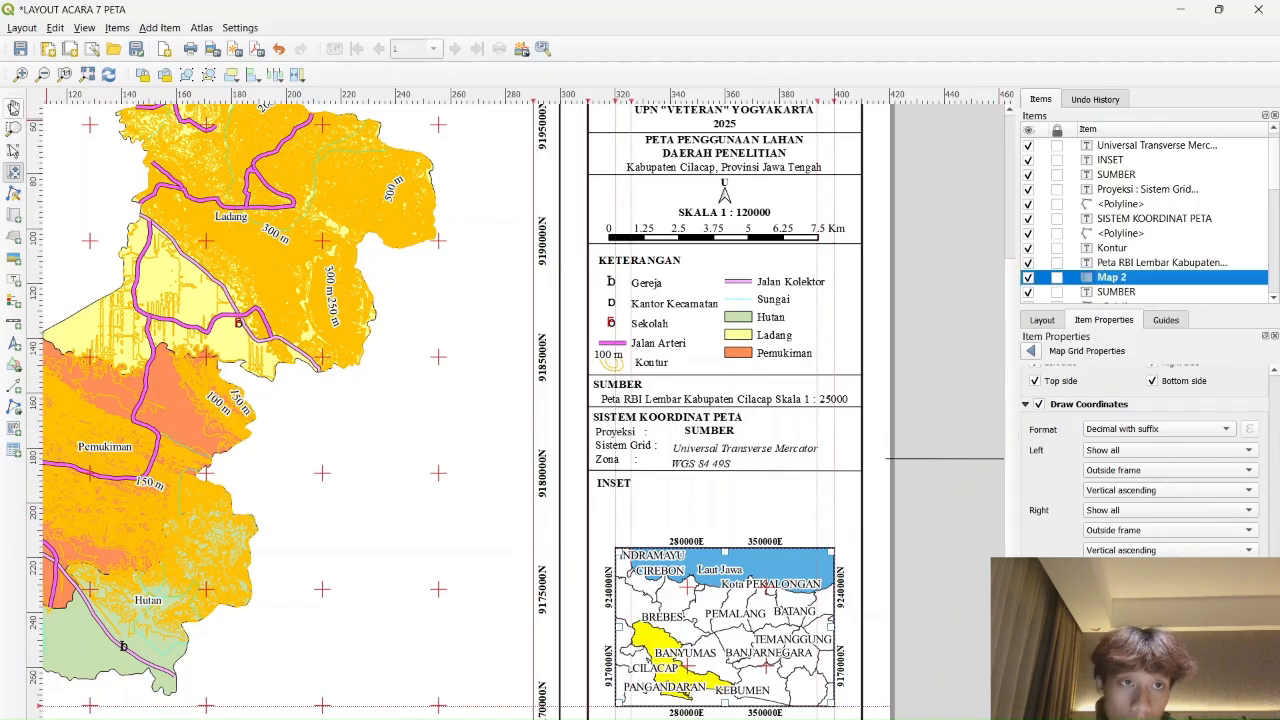
Bring the page bottom into view, nudge the inset map higher, and delete the stray horizontal line
left_click(14, 106)
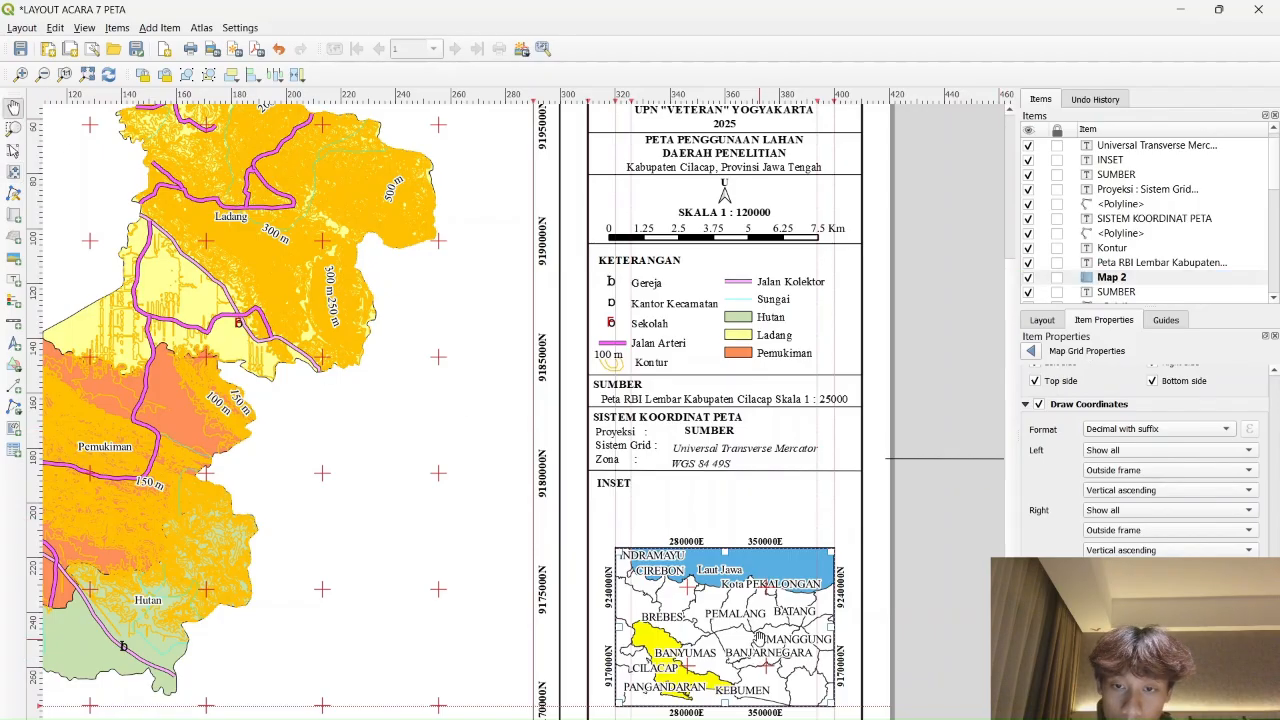
left_click_drag(763, 654, 755, 598)
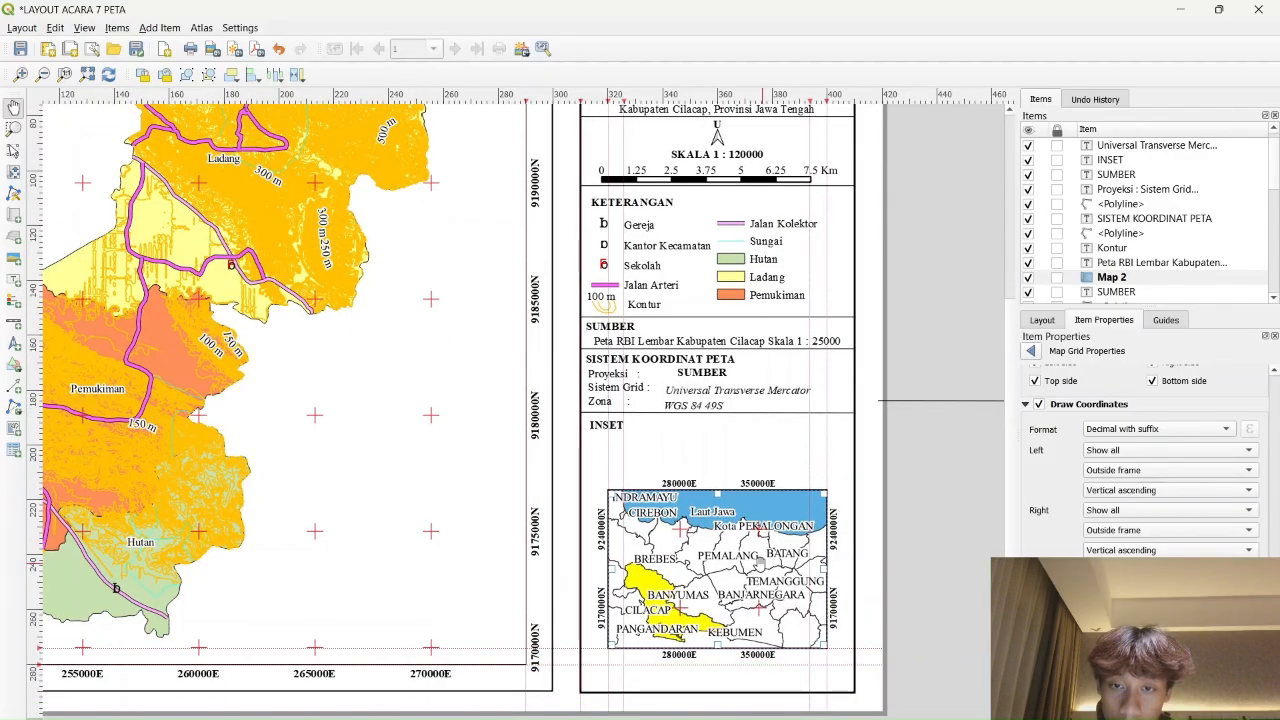
left_click(14, 150)
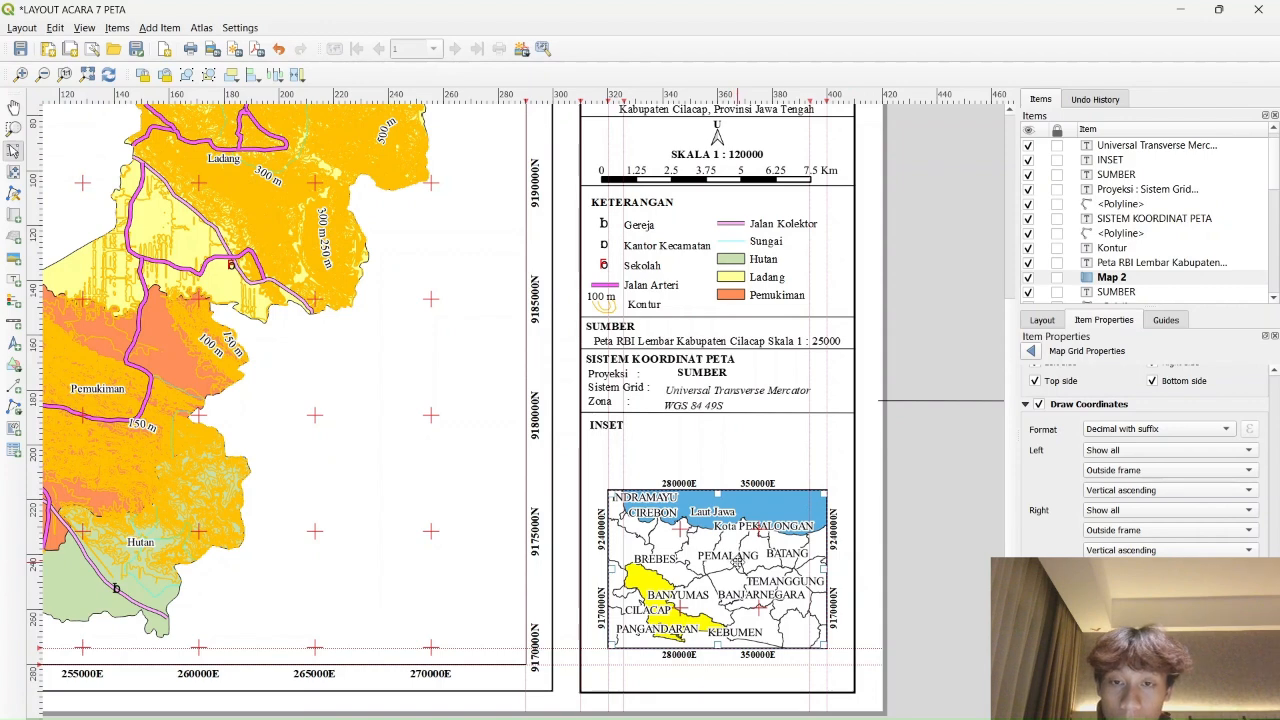
left_click_drag(734, 558, 772, 571)
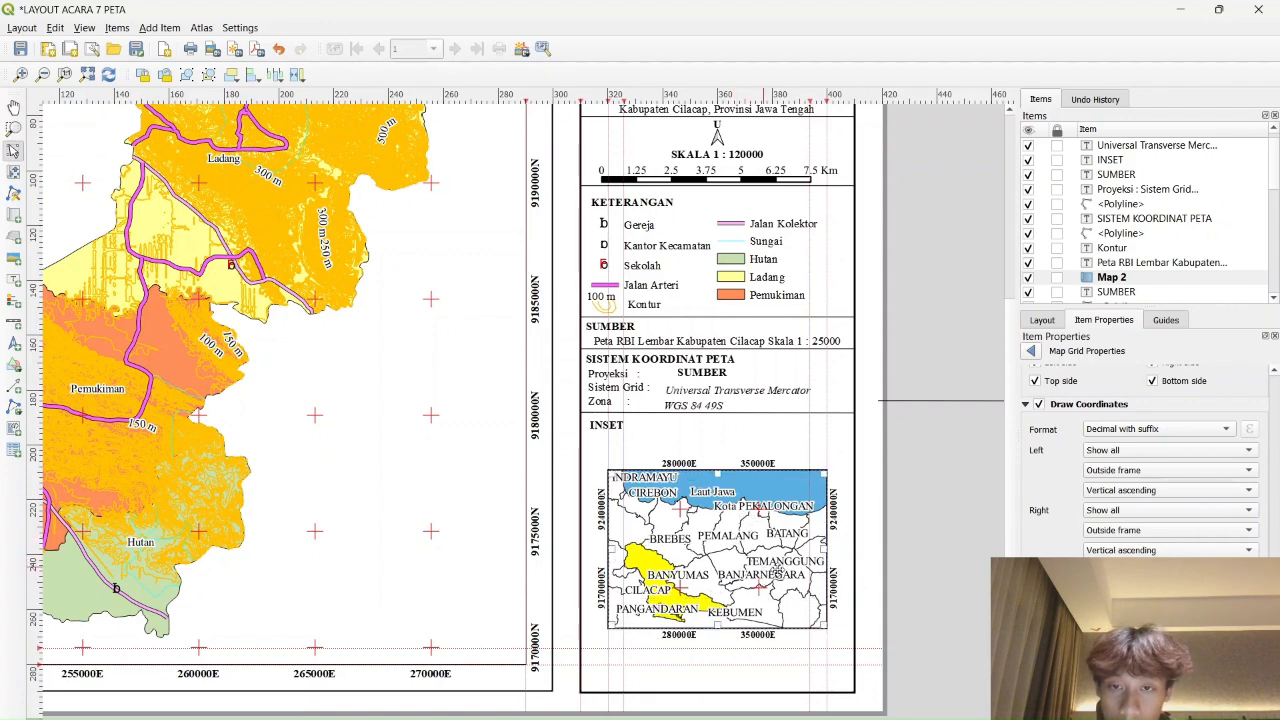
left_click(977, 405)
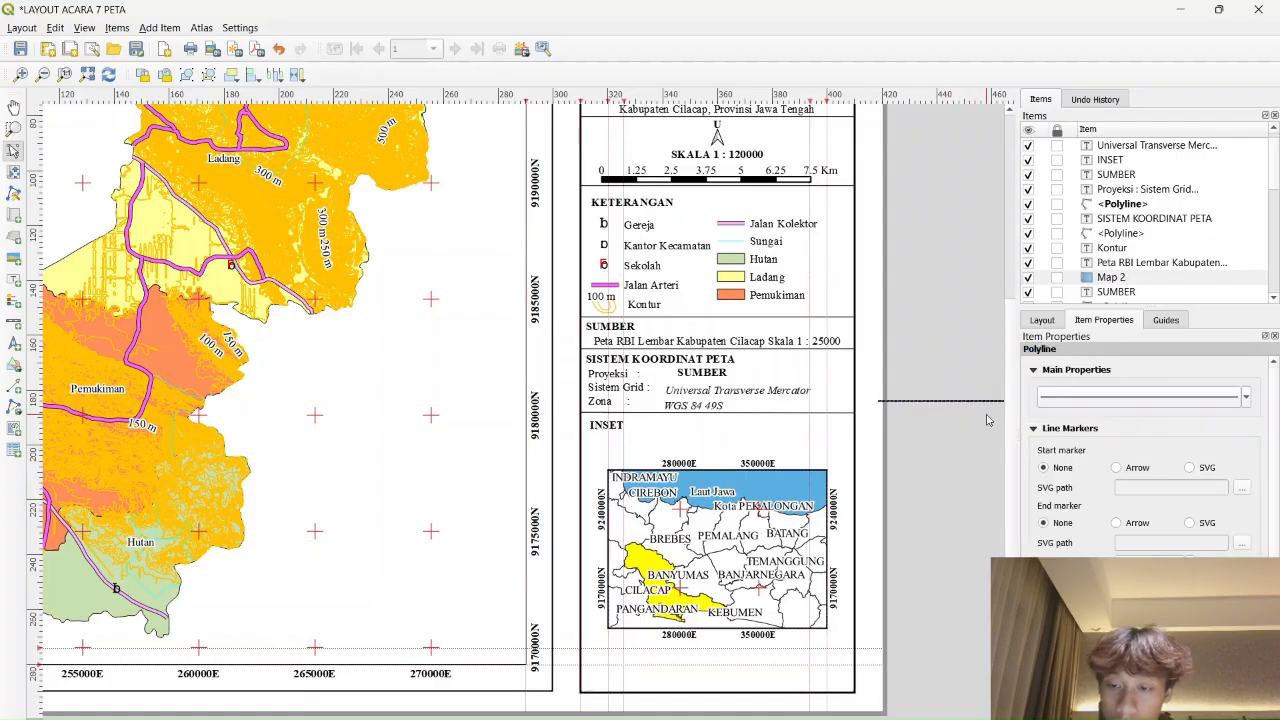
key("Delete")
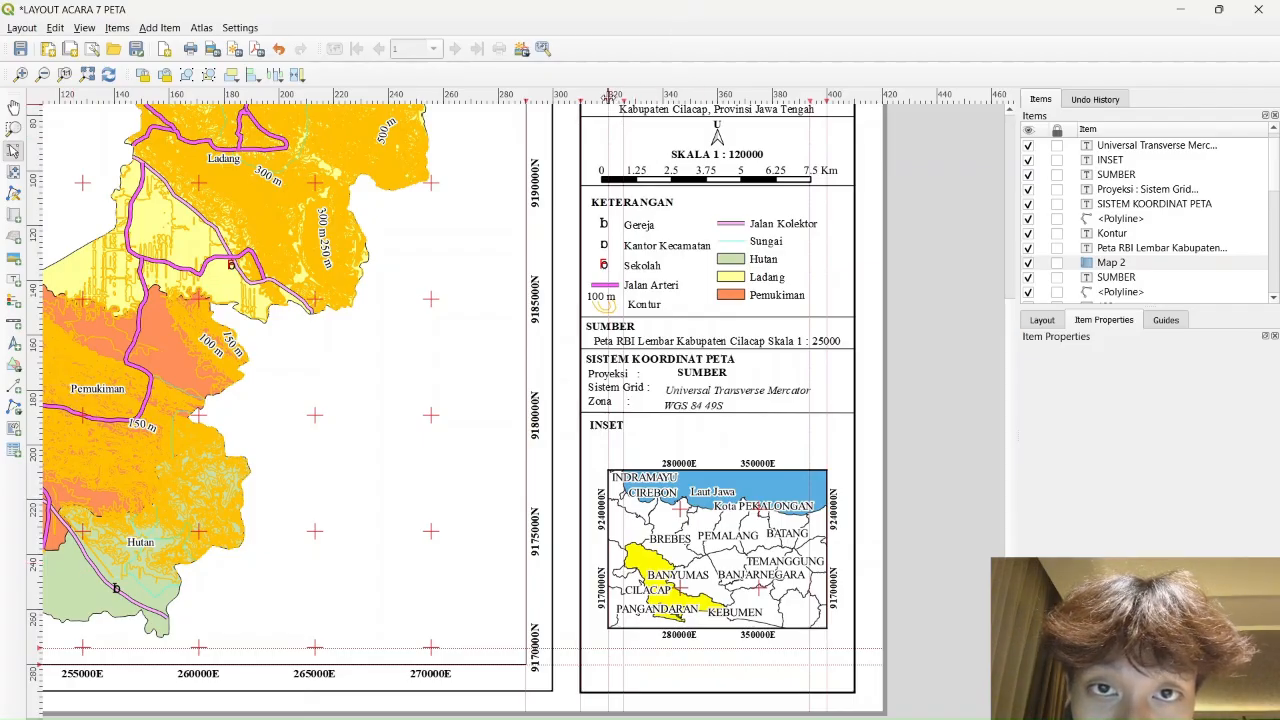
Fine-tune both vertical guides and move the bottom guide up above the inset map
left_click_drag(609, 100, 592, 101)
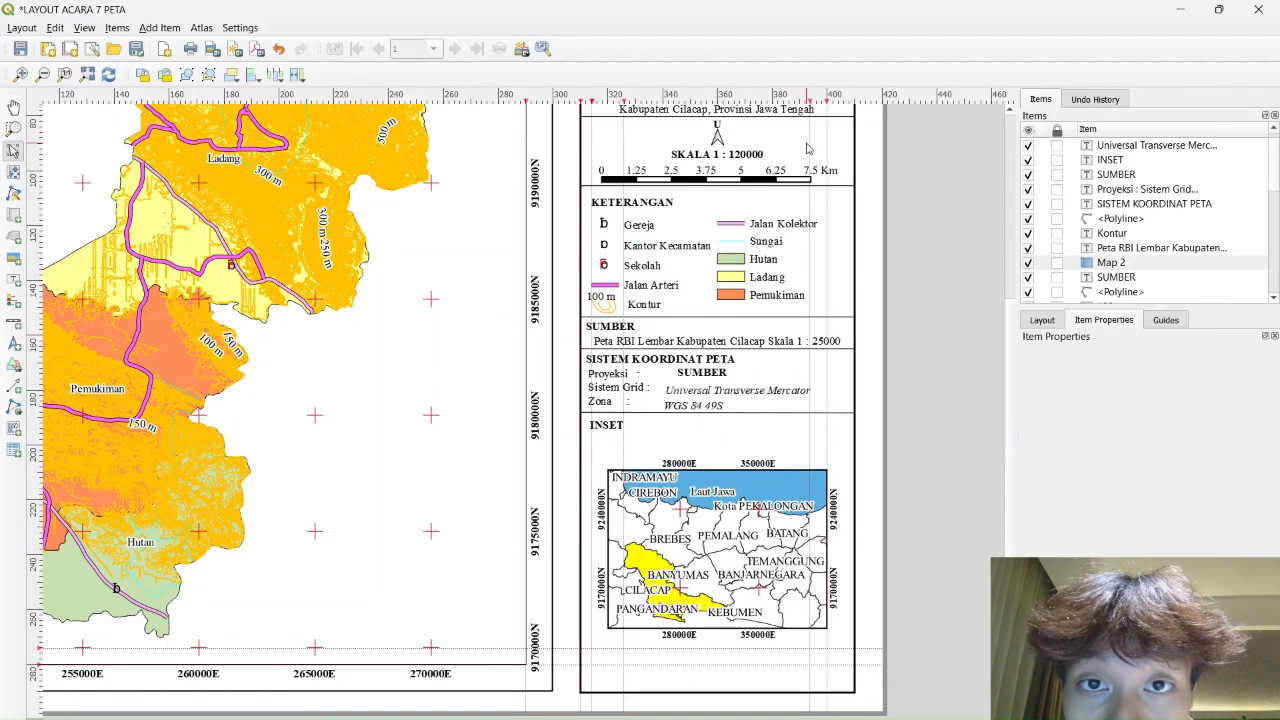
left_click_drag(826, 100, 843, 104)
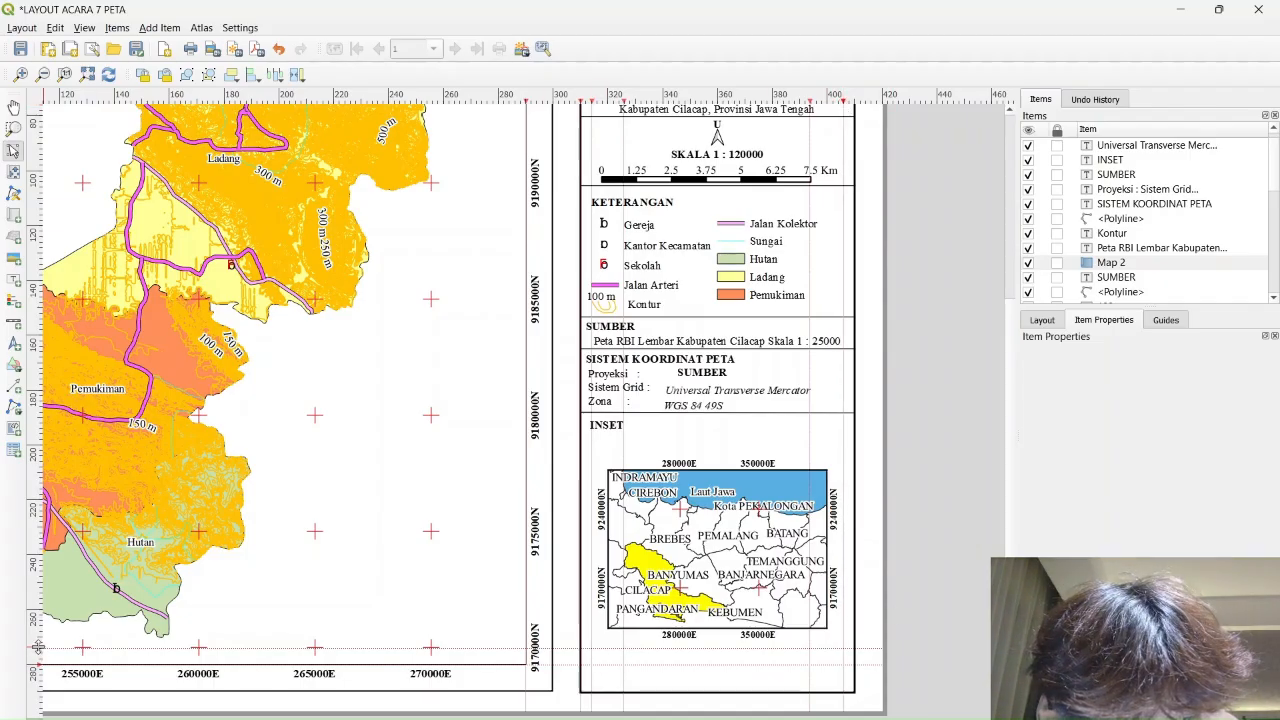
left_click_drag(38, 648, 69, 641)
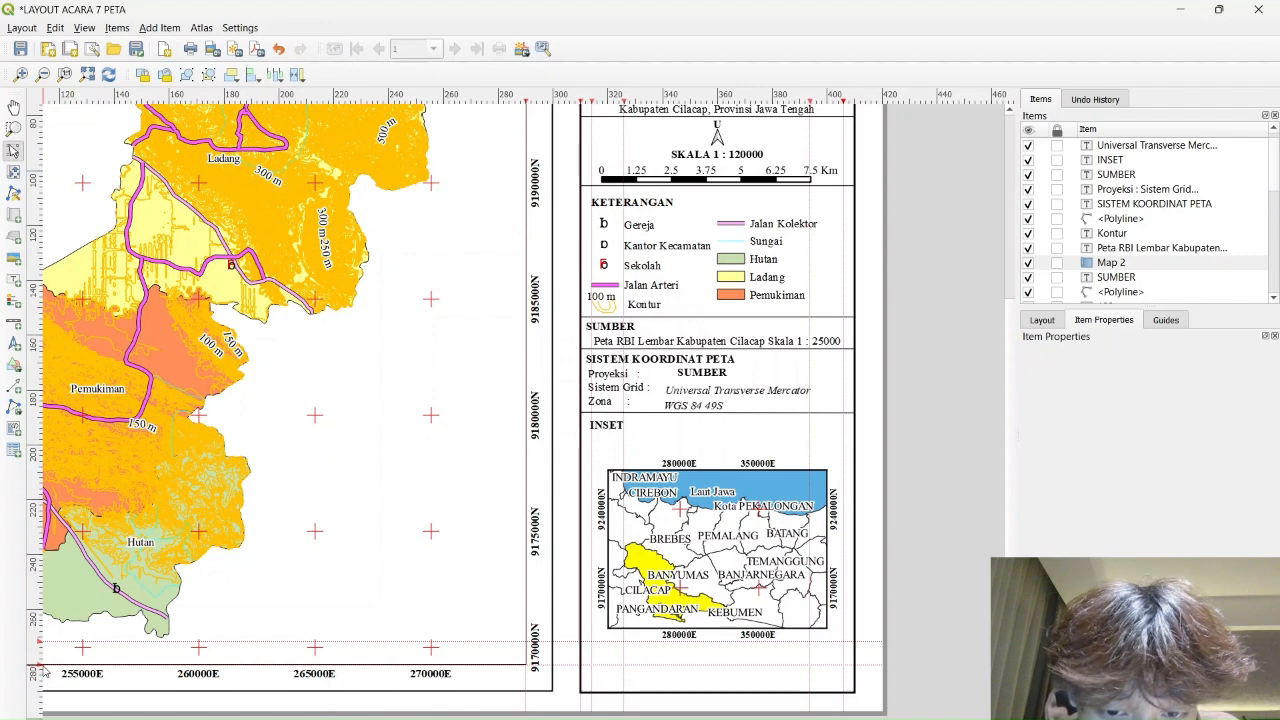
left_click_drag(37, 663, 77, 456)
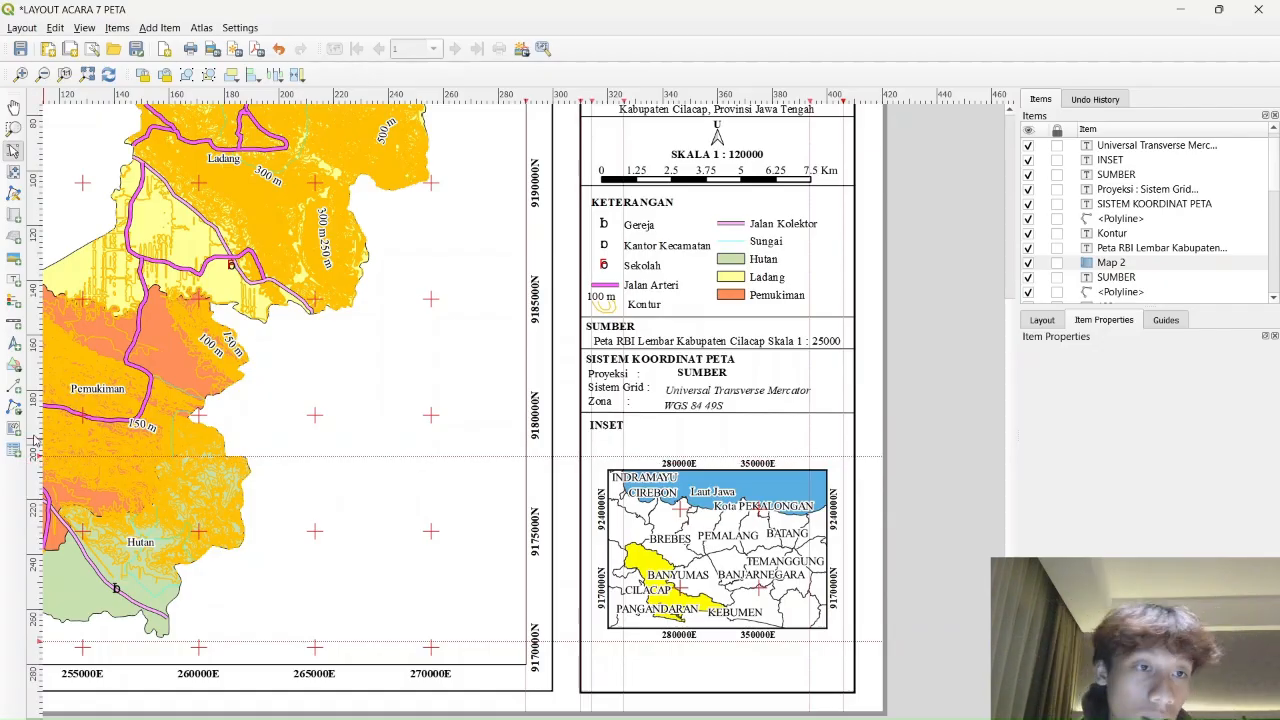
Draw a rectangle over the inset map area and stack Map 2 above it in Items
left_click(14, 364)
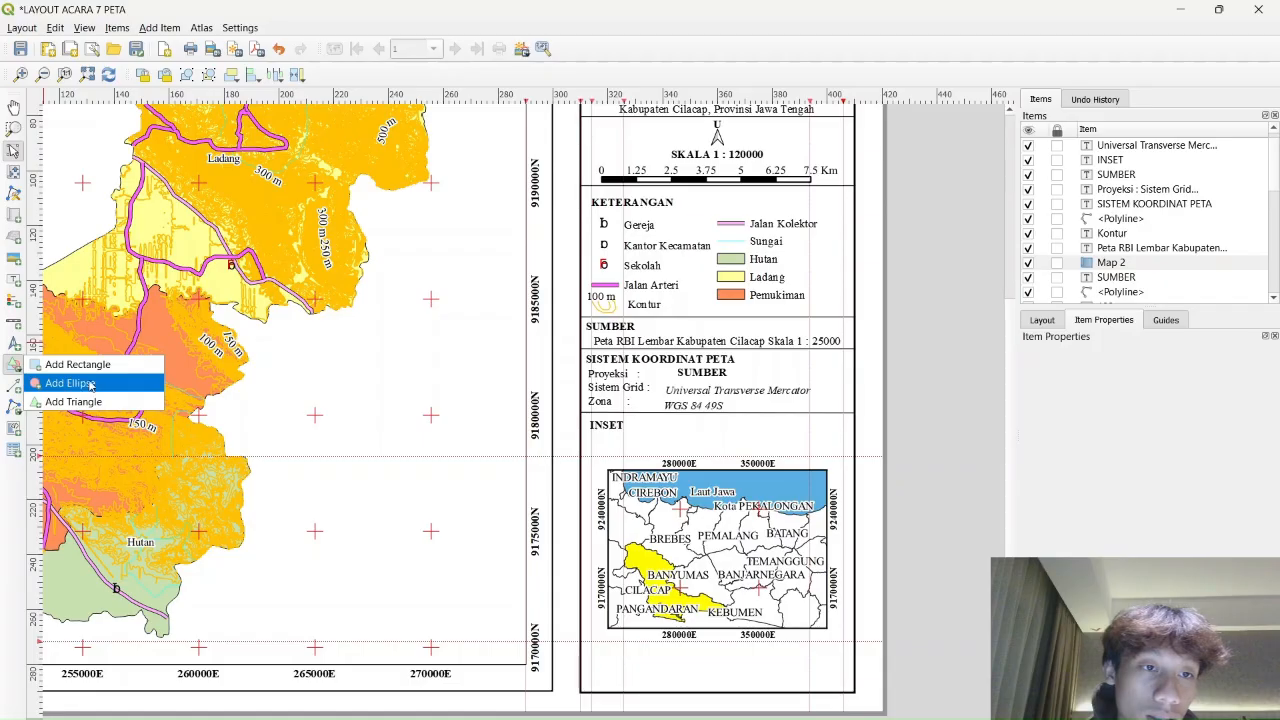
left_click(66, 383)
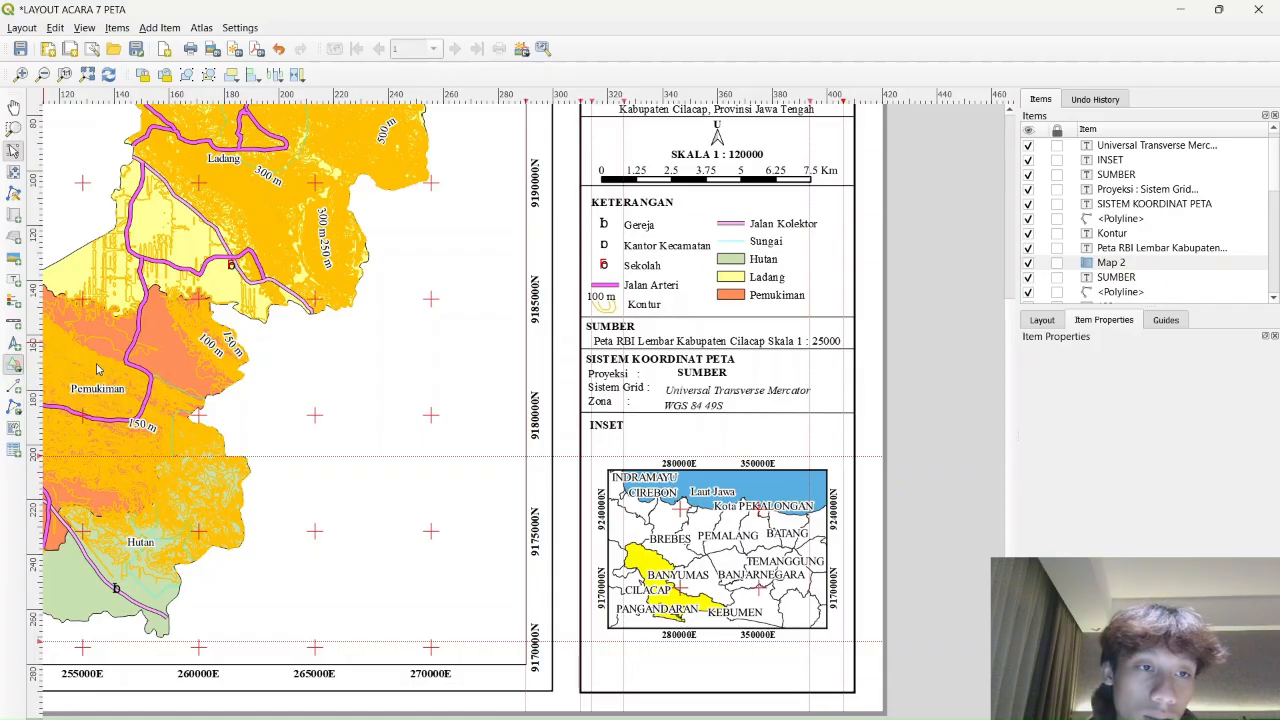
left_click(592, 456)
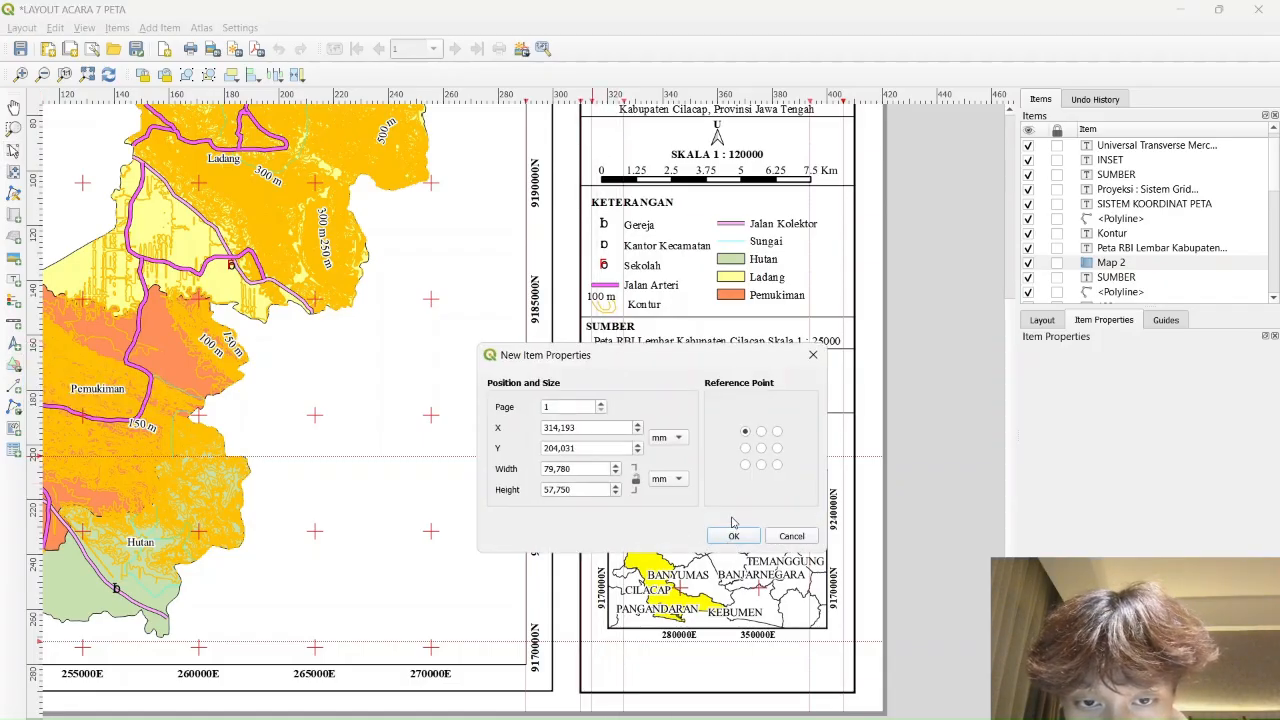
left_click(813, 354)
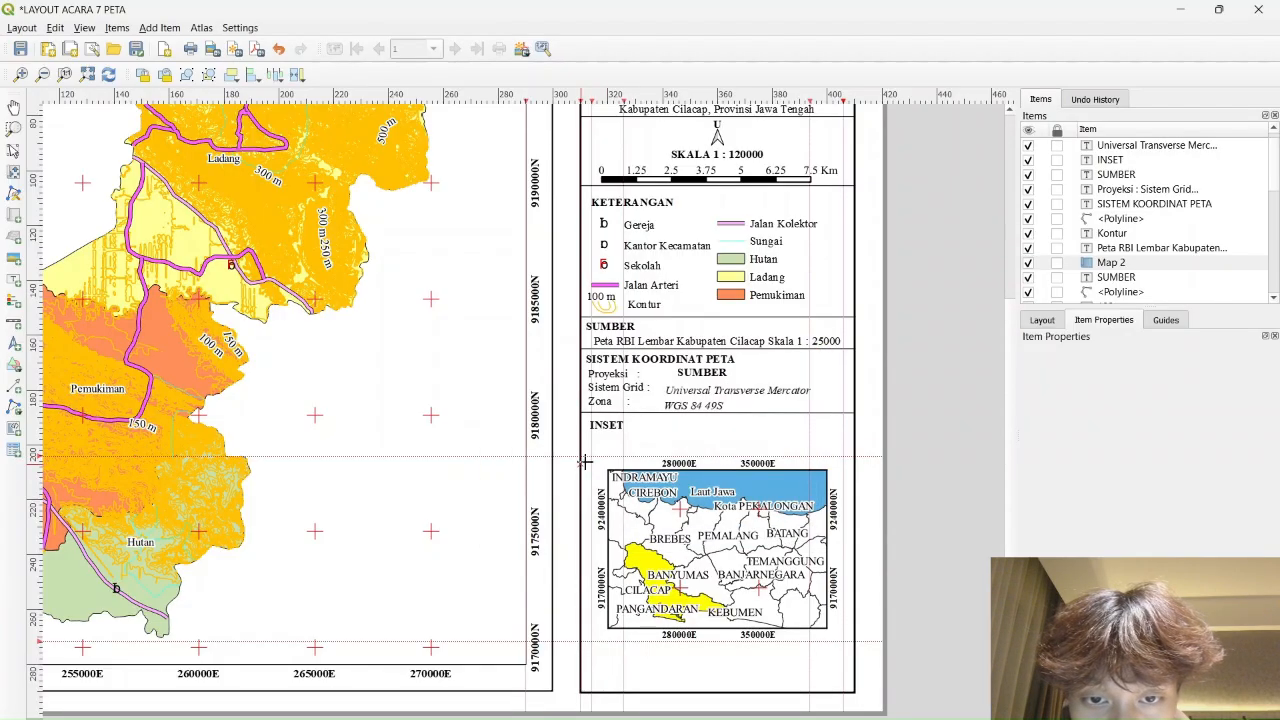
left_click_drag(592, 457, 845, 640)
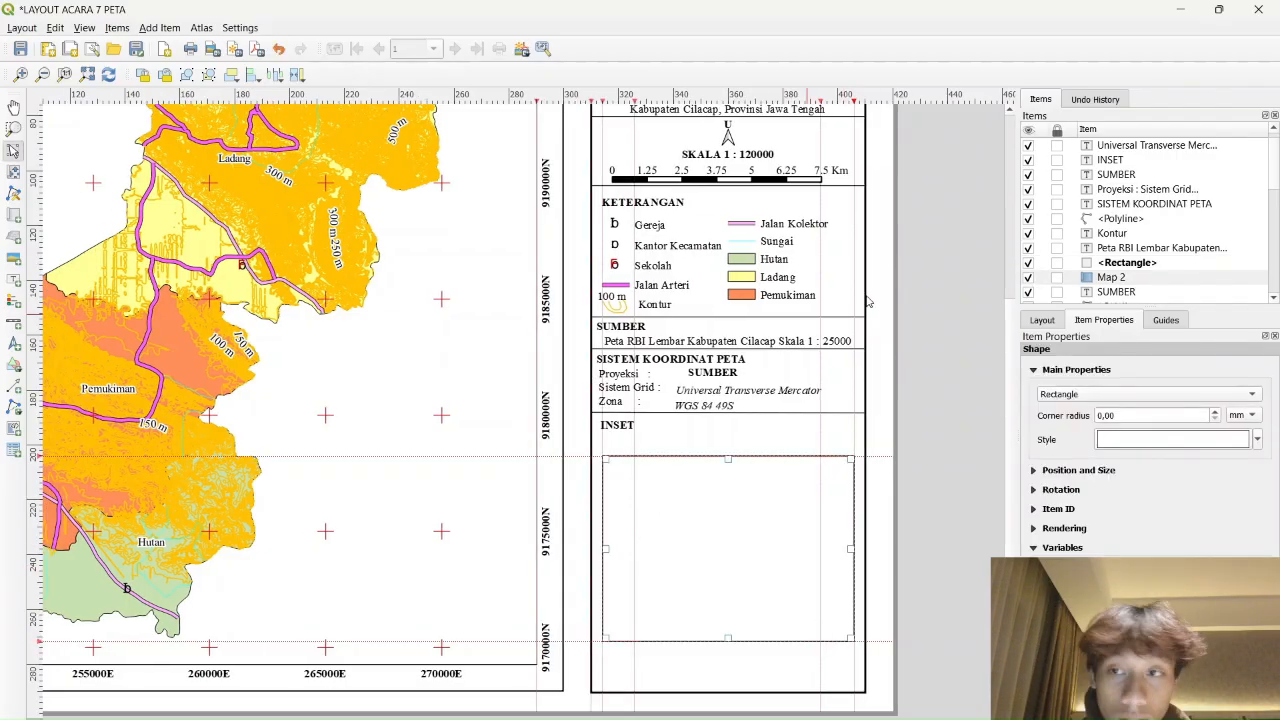
left_click_drag(1127, 280, 1117, 240)
Select the rectangle and adjust its vertical position on the page
left_click(1137, 278)
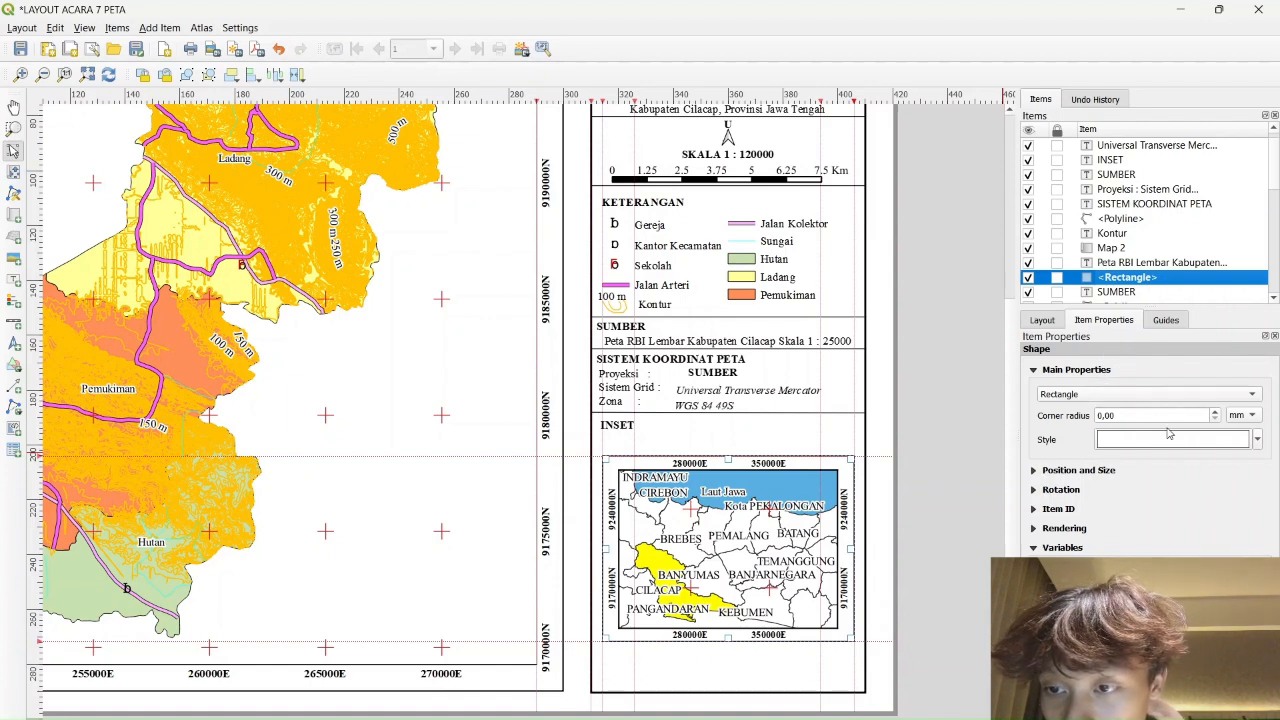
left_click(1258, 442)
left_click(1249, 387)
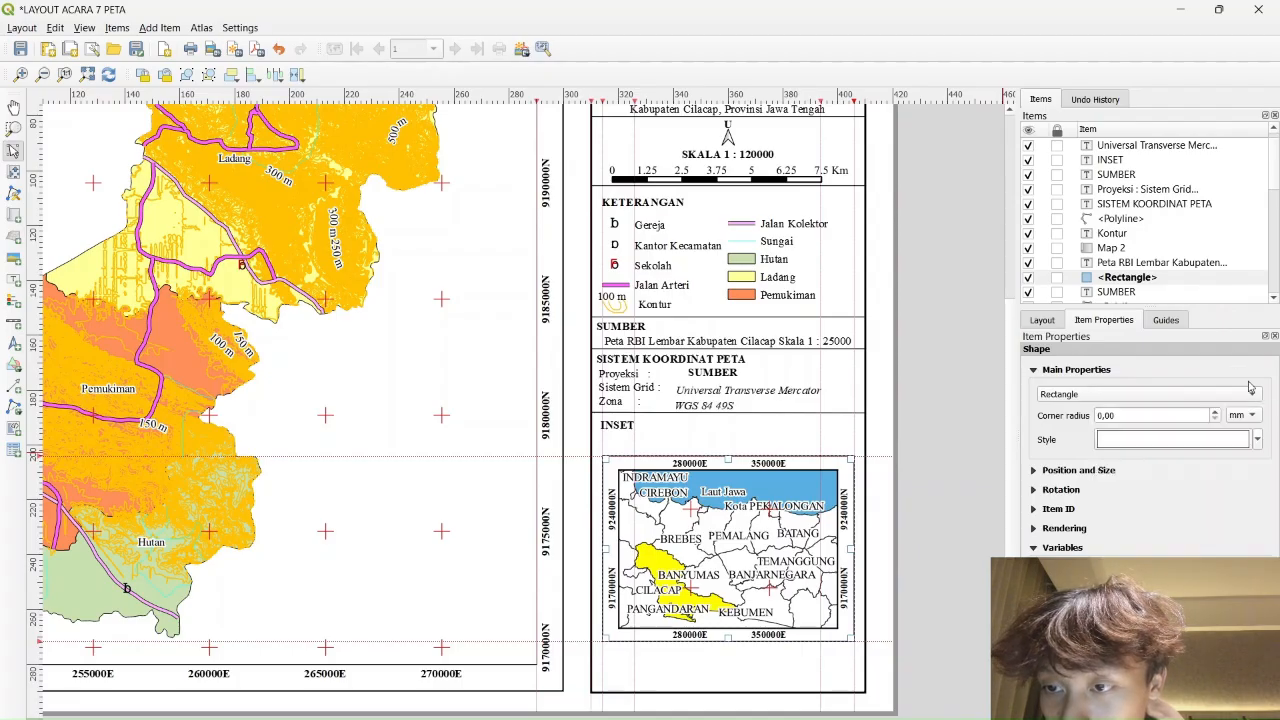
left_click(1258, 439)
left_click(1232, 356)
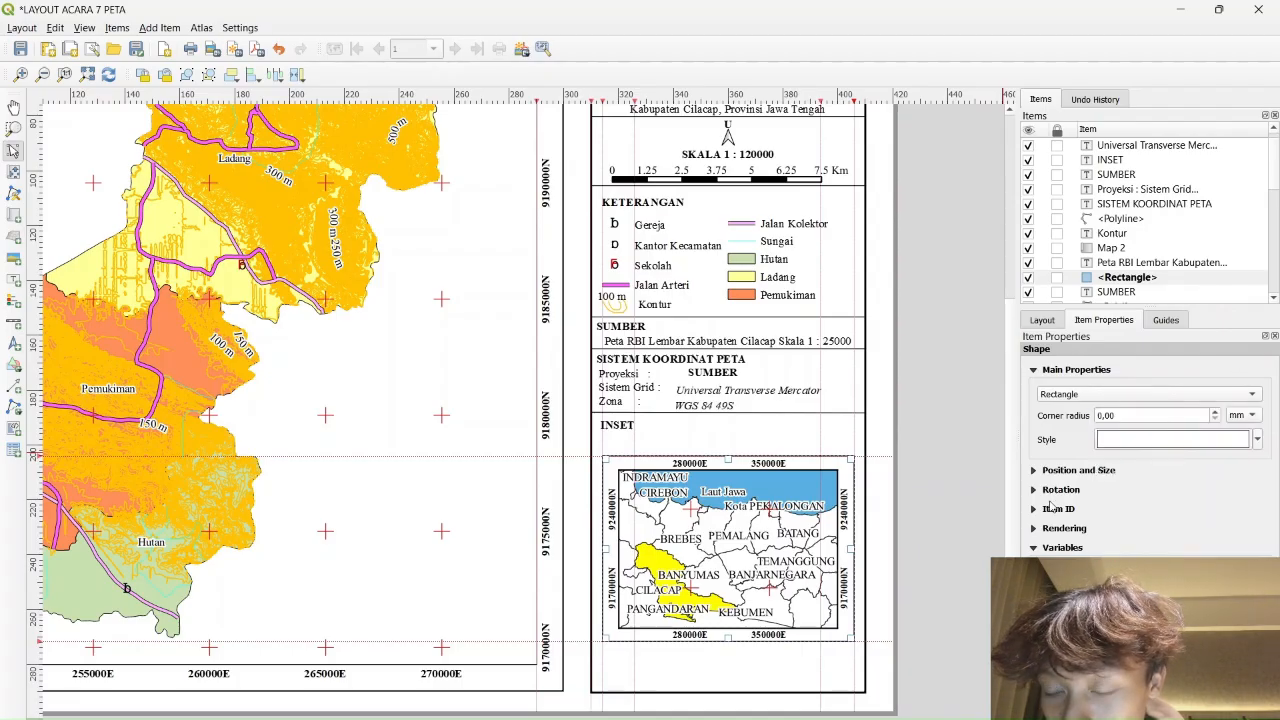
left_click(1034, 471)
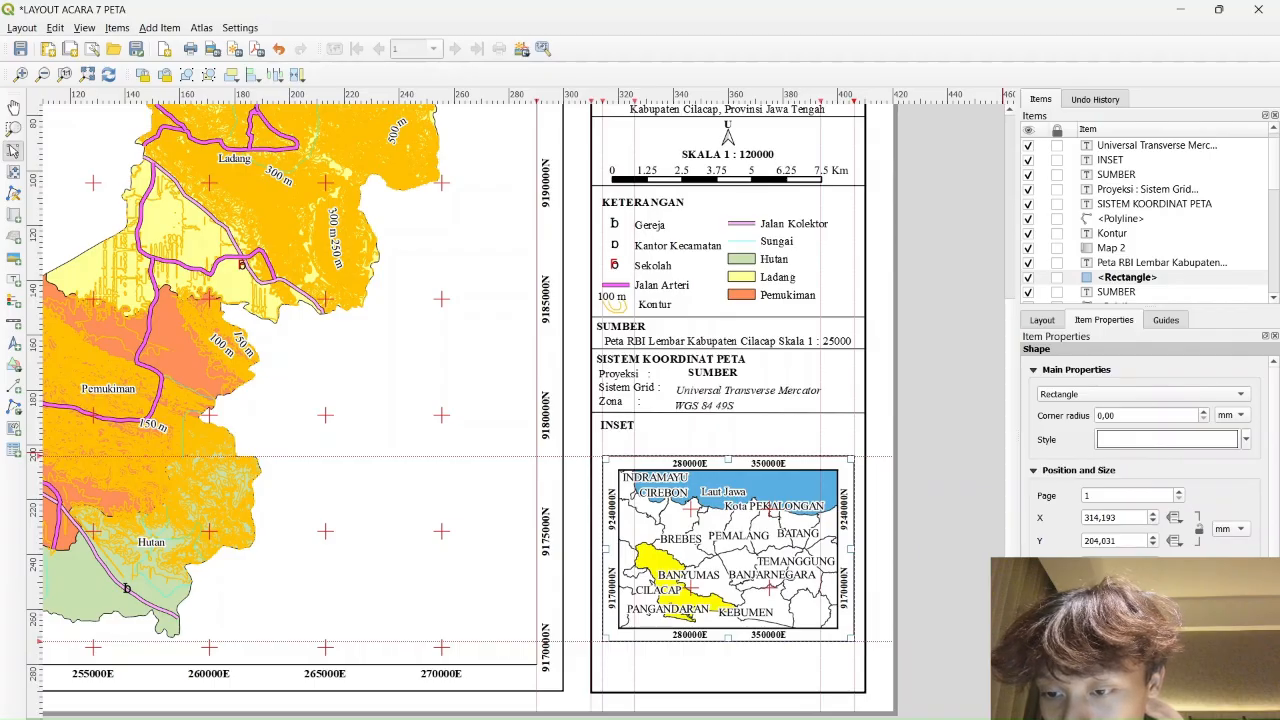
scroll(1140, 455, "down", 2)
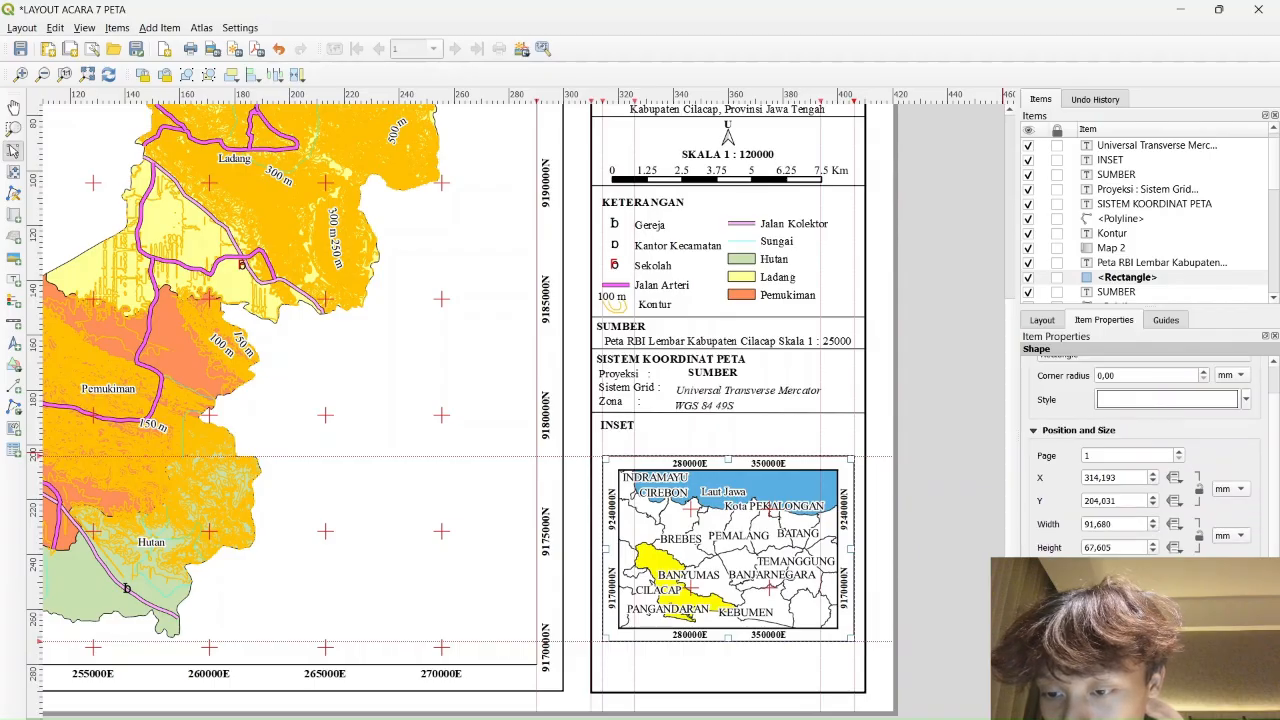
left_click(1153, 497)
scroll(1132, 501, "down", 4)
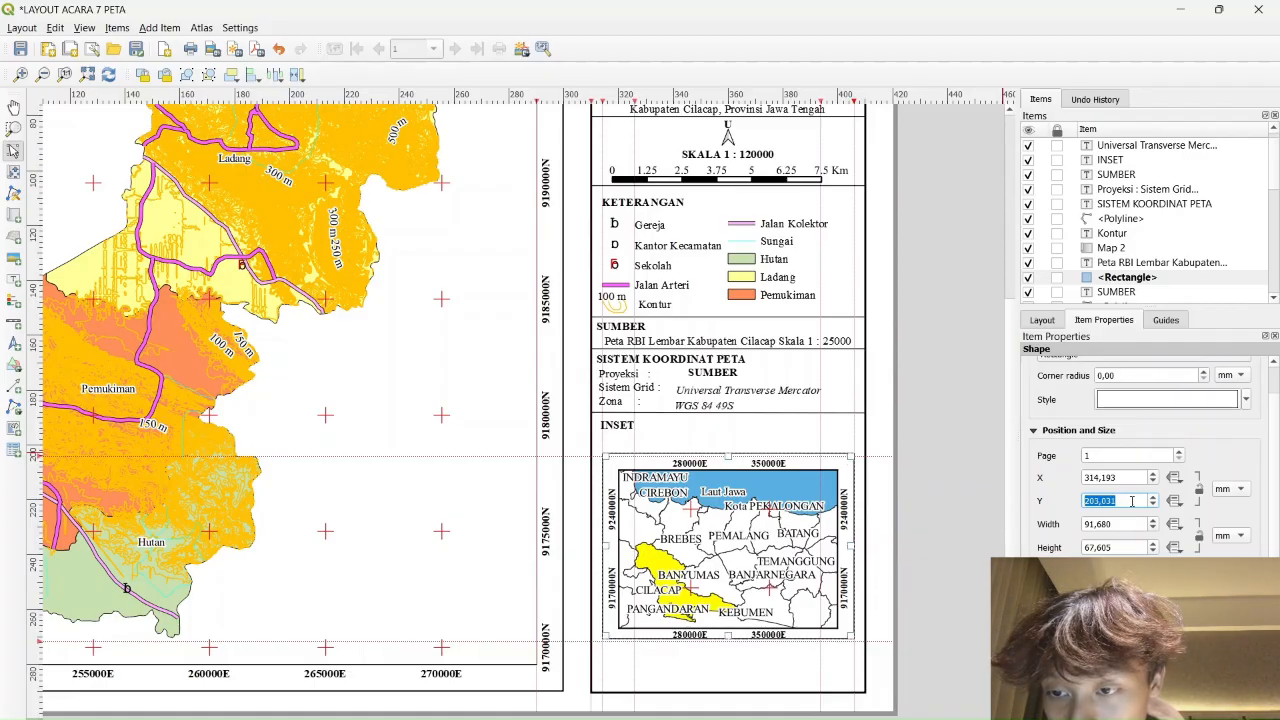
scroll(1132, 501, "up", 2)
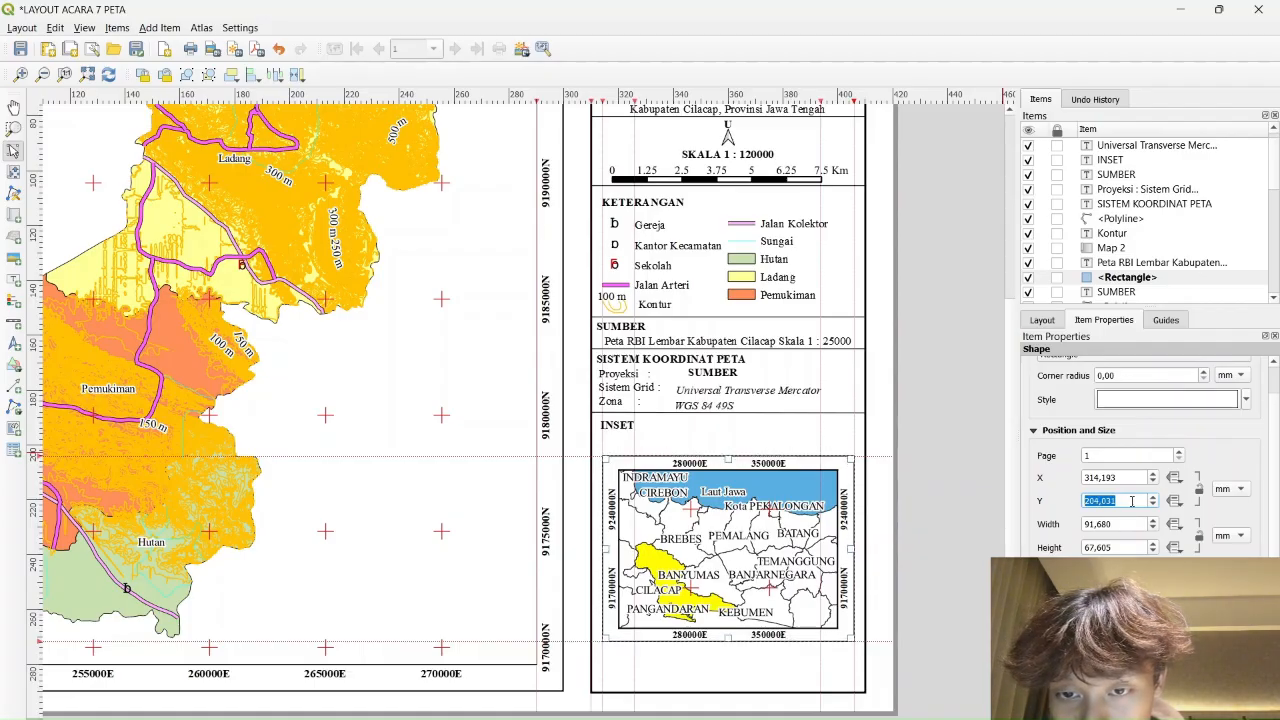
scroll(1246, 450, "up", 2)
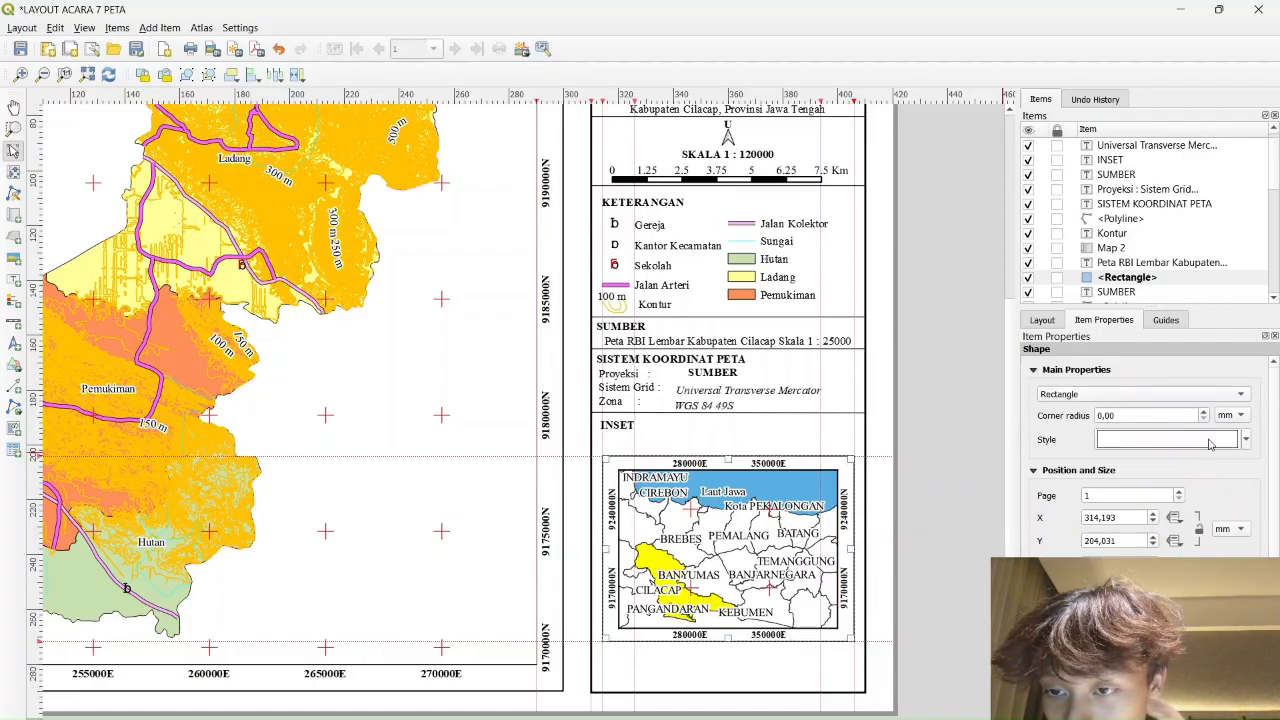
Increase the stroke width of the rectangle's simple fill outline
left_click(1246, 441)
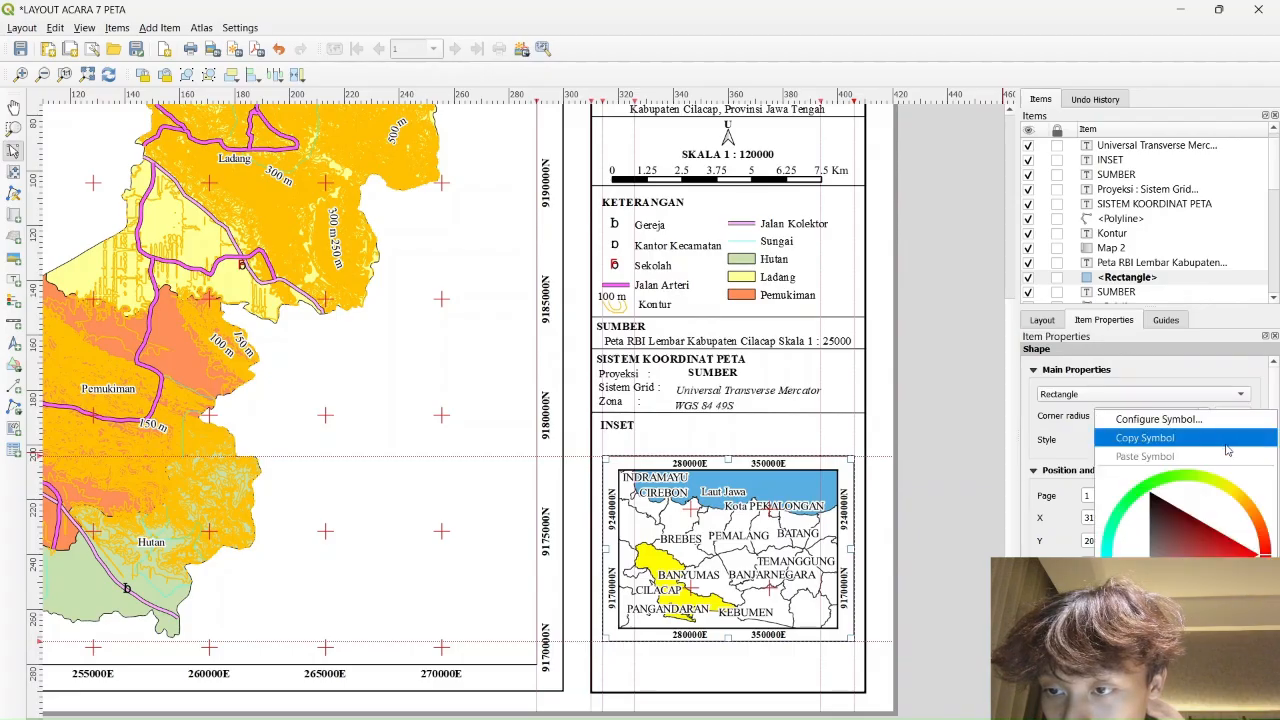
left_click(1078, 469)
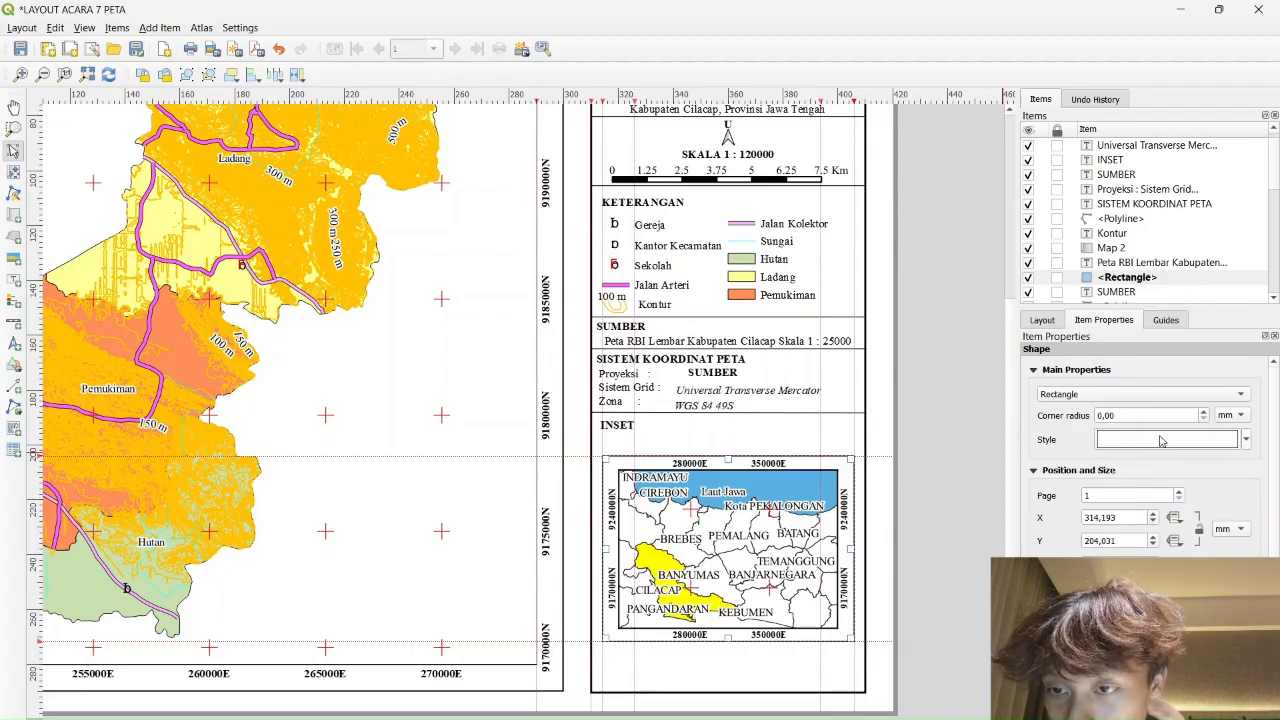
left_click(1158, 440)
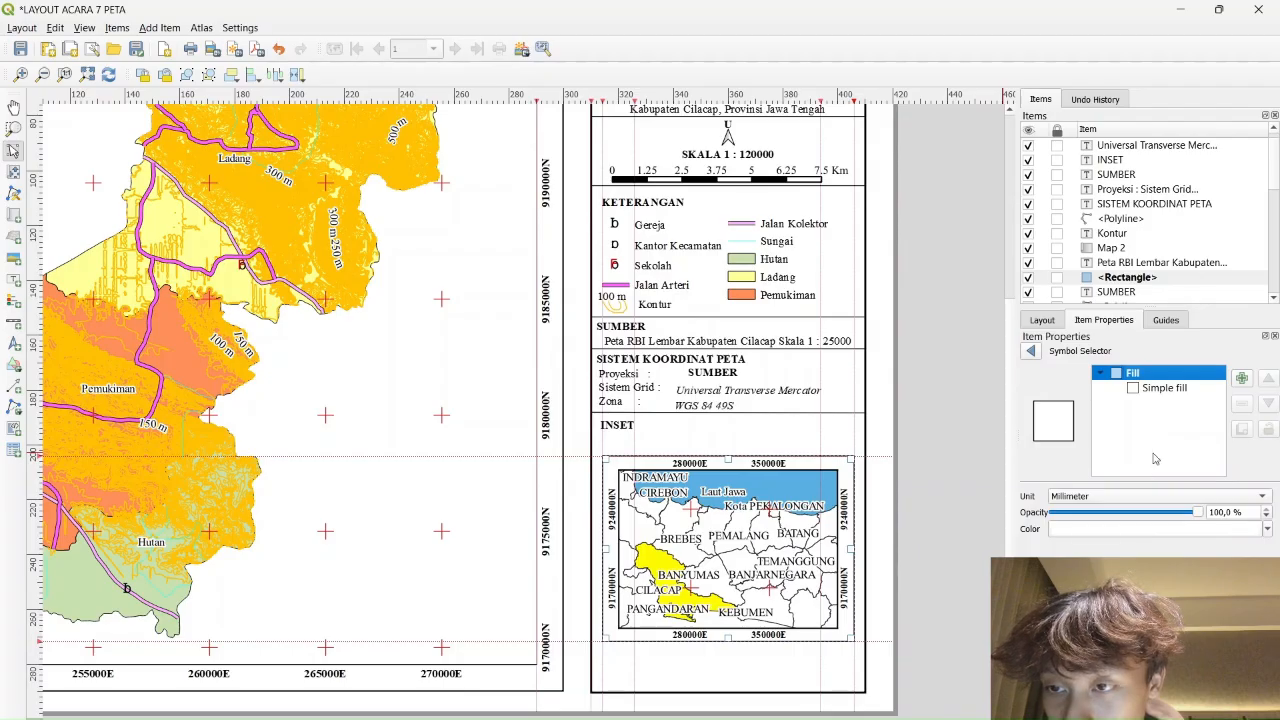
left_click(1176, 396)
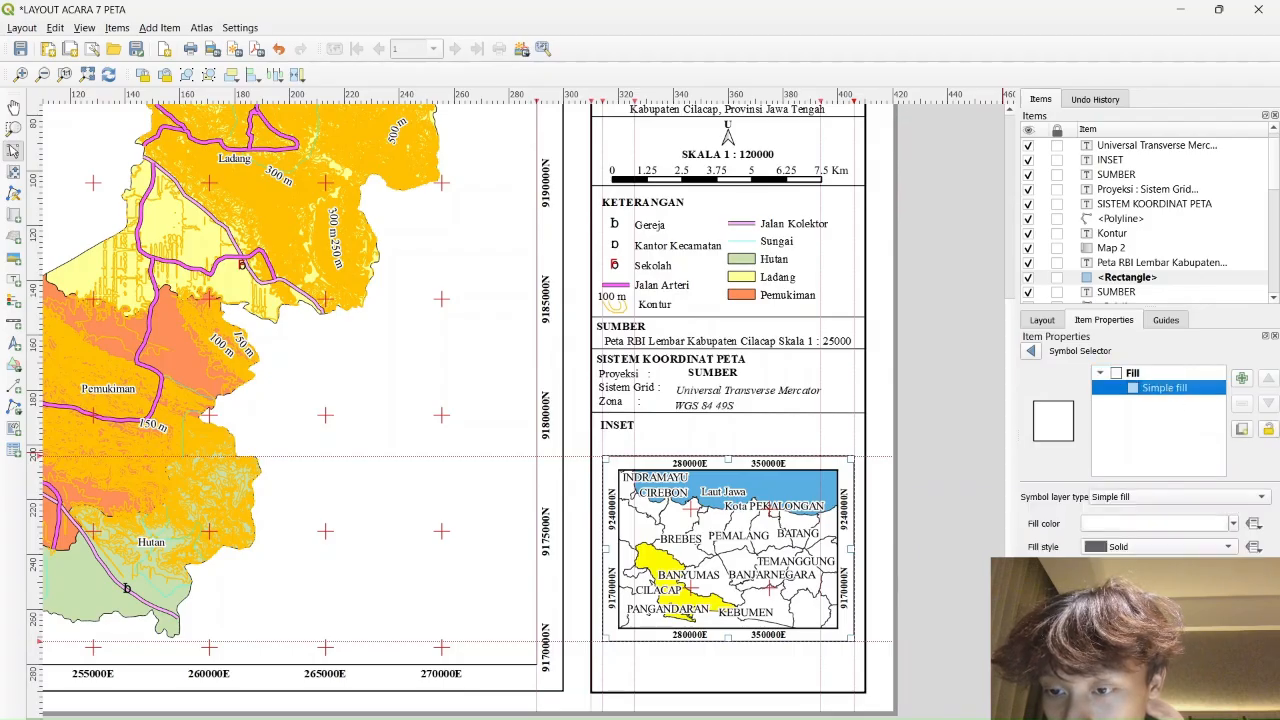
left_click(1148, 590)
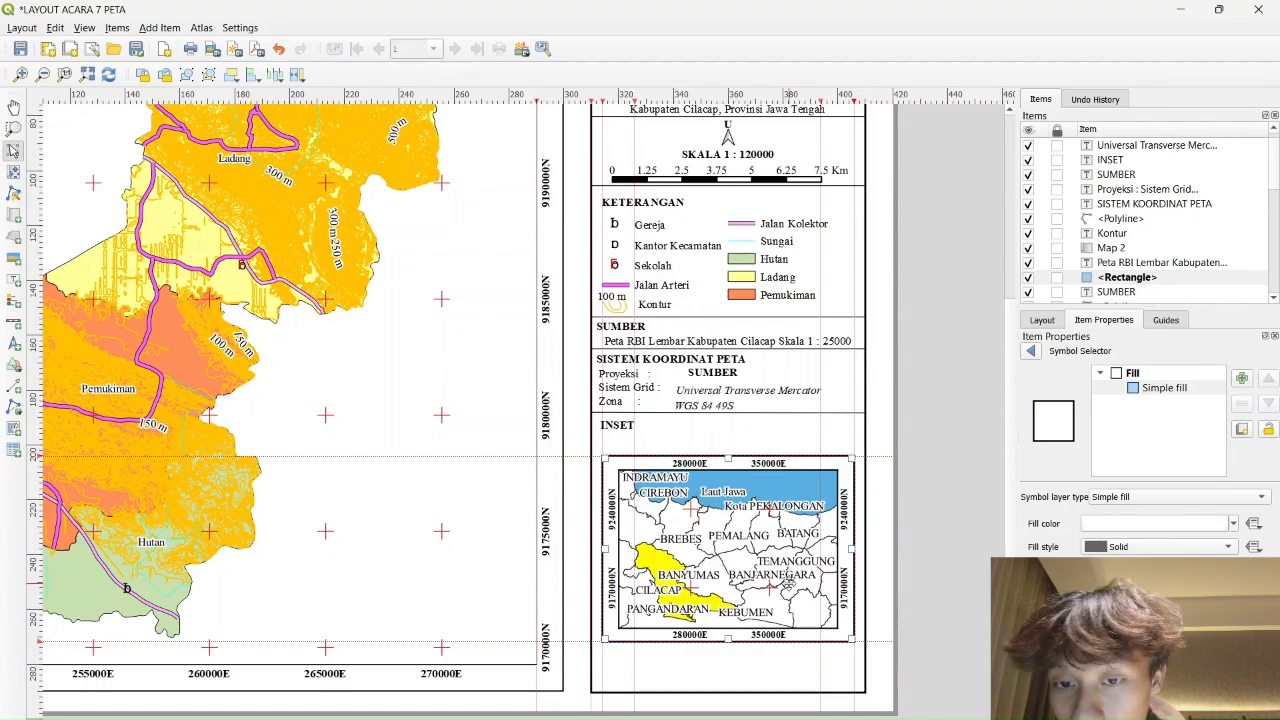
scroll(927, 543, "down", 2)
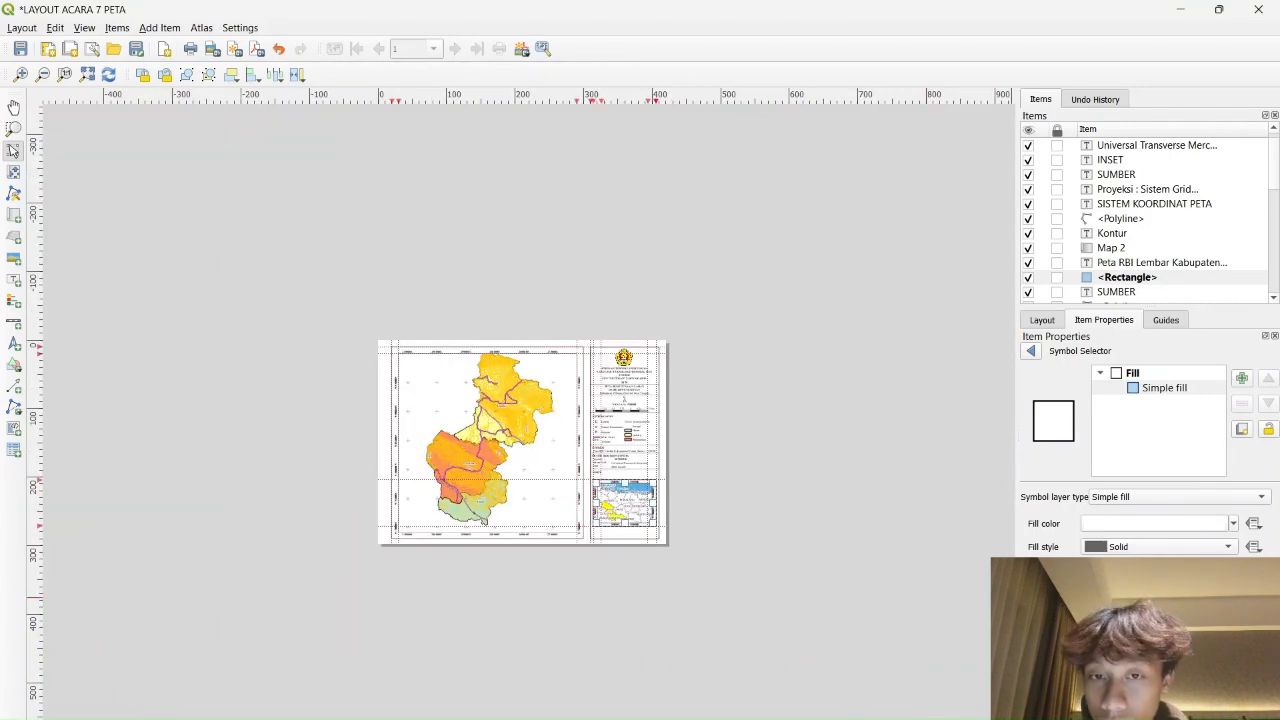
scroll(903, 620, "up", 2)
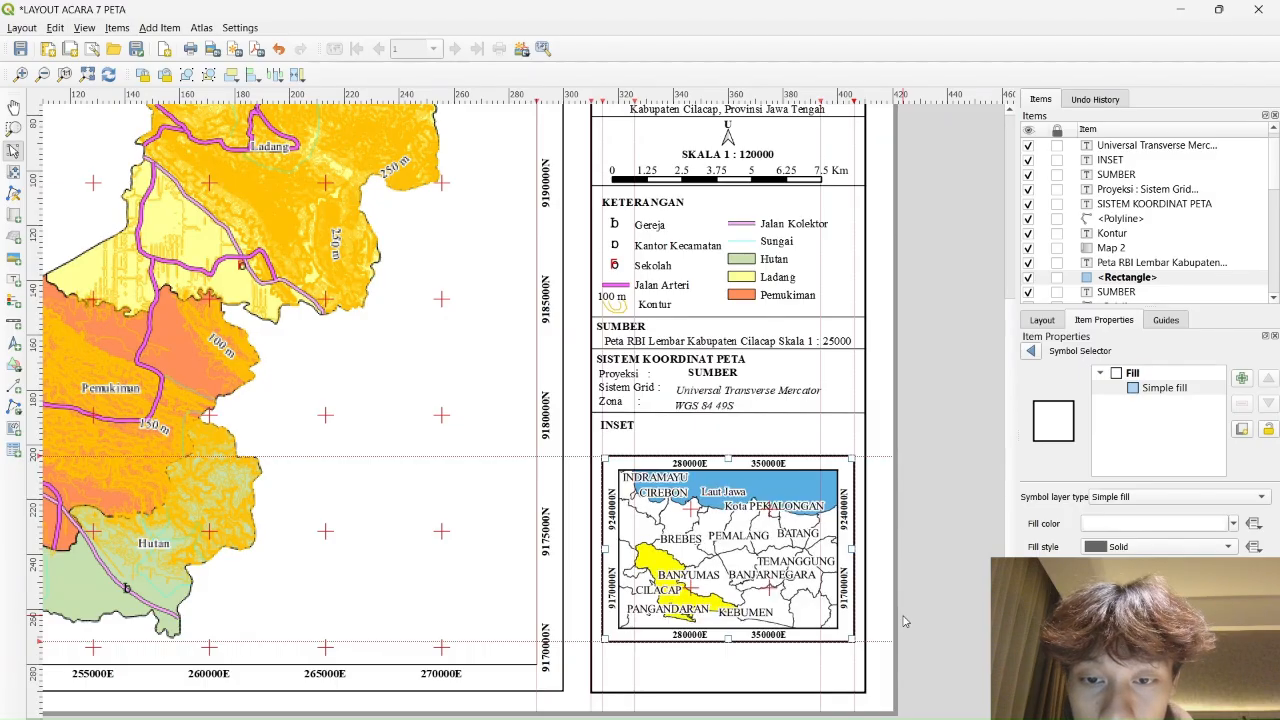
scroll(905, 525, "down", 1)
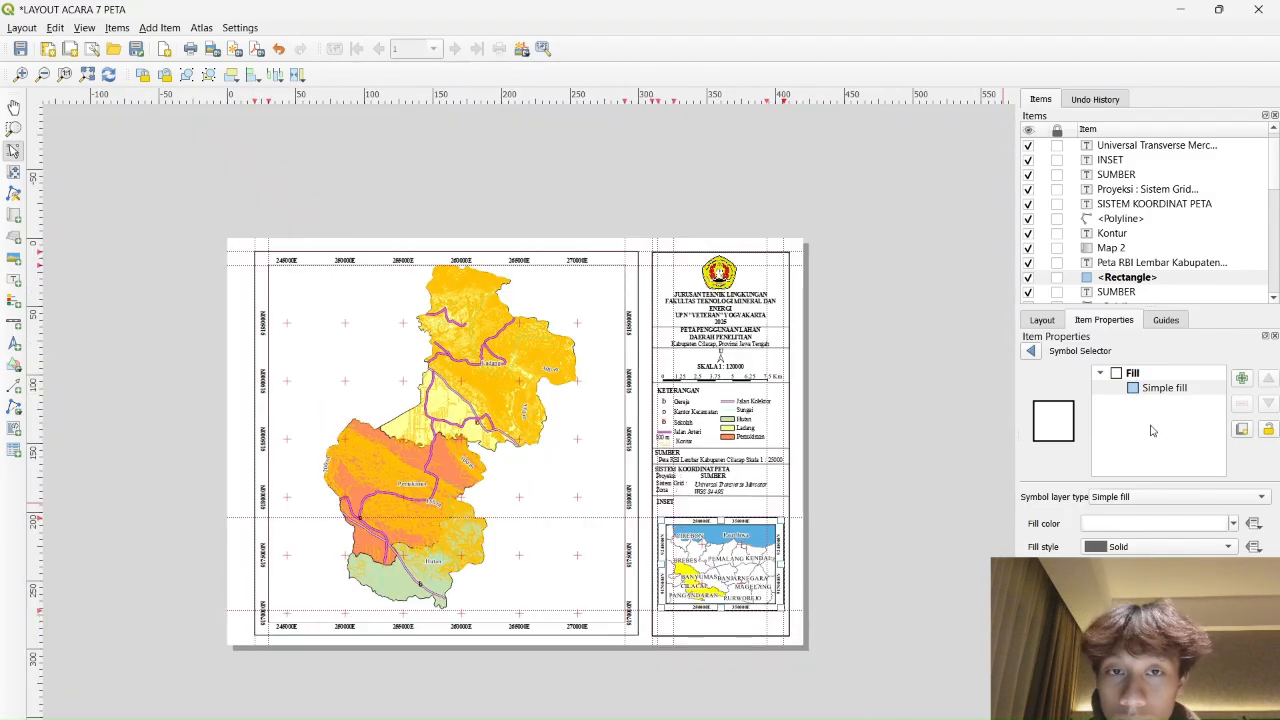
scroll(914, 508, "down", 1)
scroll(886, 508, "up", 1)
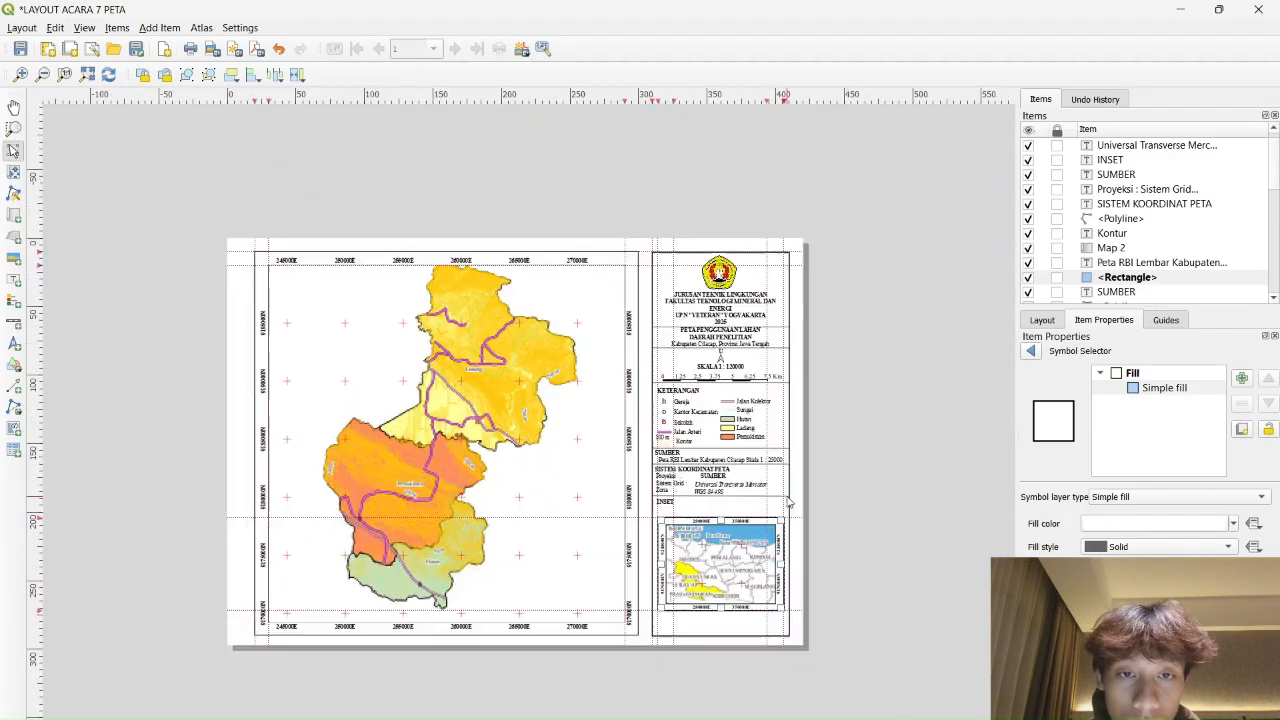
left_click(14, 172)
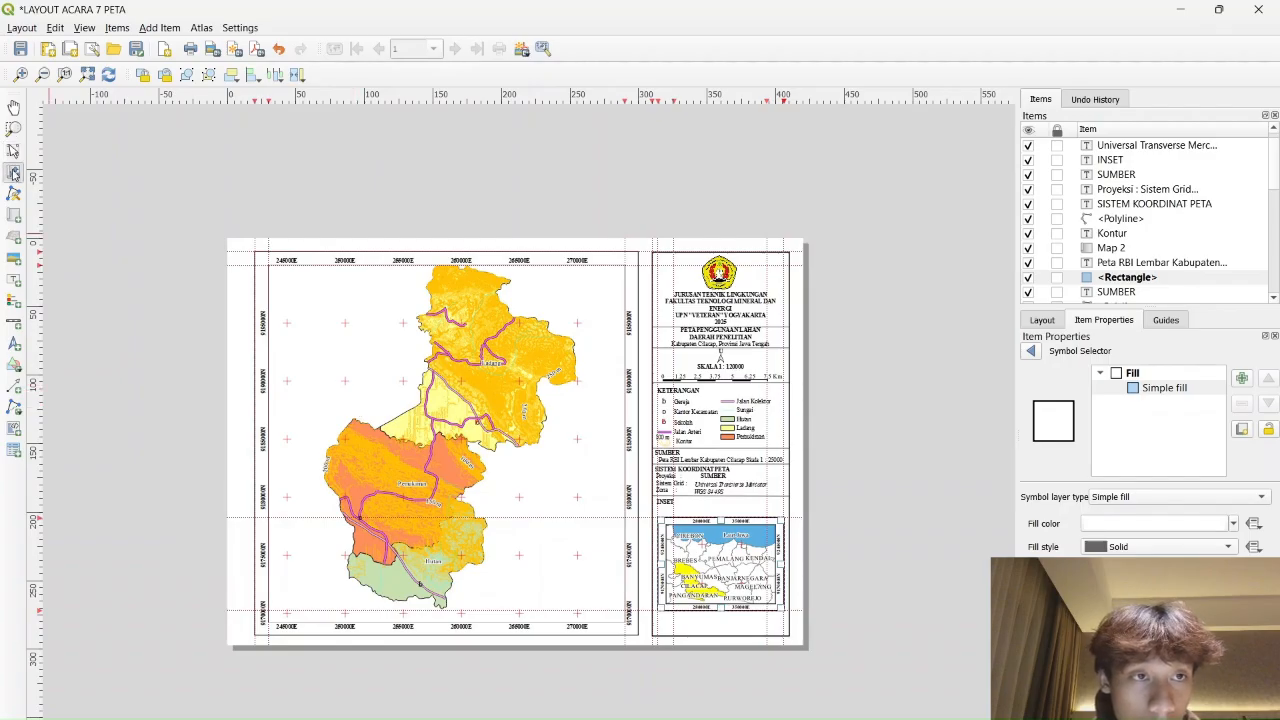
left_click_drag(505, 378, 494, 391)
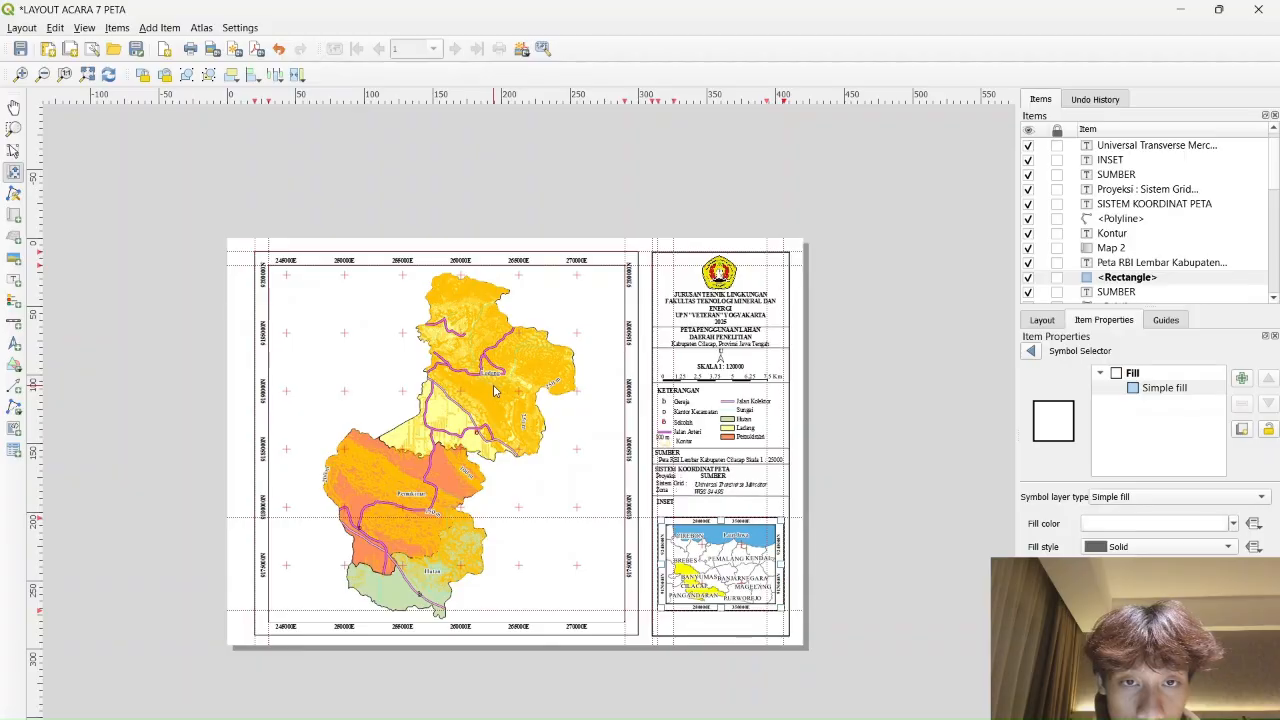
left_click_drag(494, 391, 502, 391)
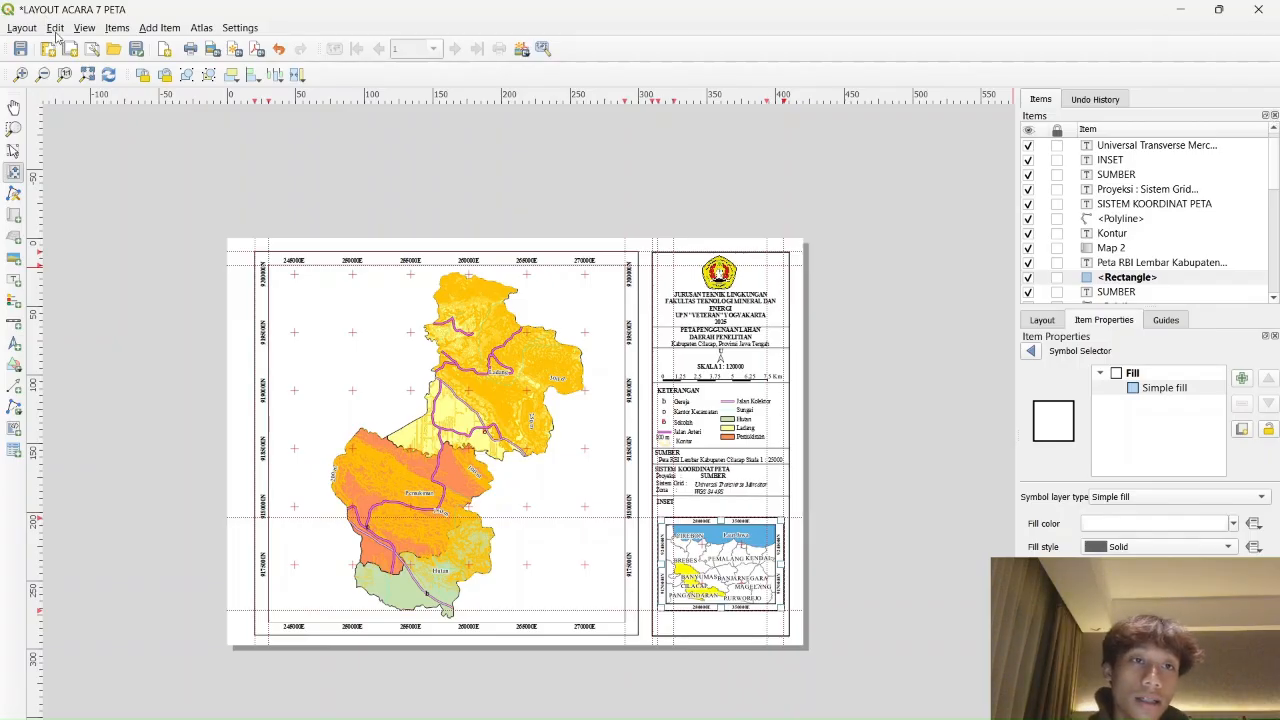
Save the project twice from the Layout menu
left_click(22, 28)
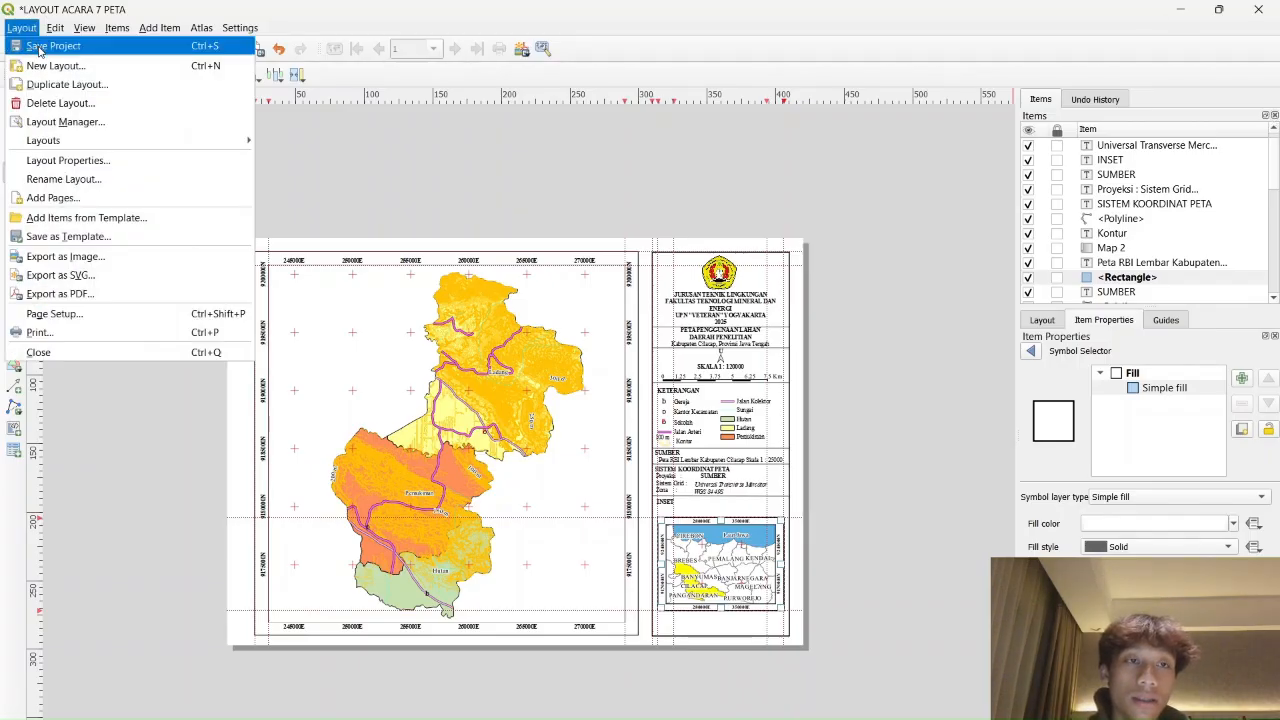
left_click(40, 47)
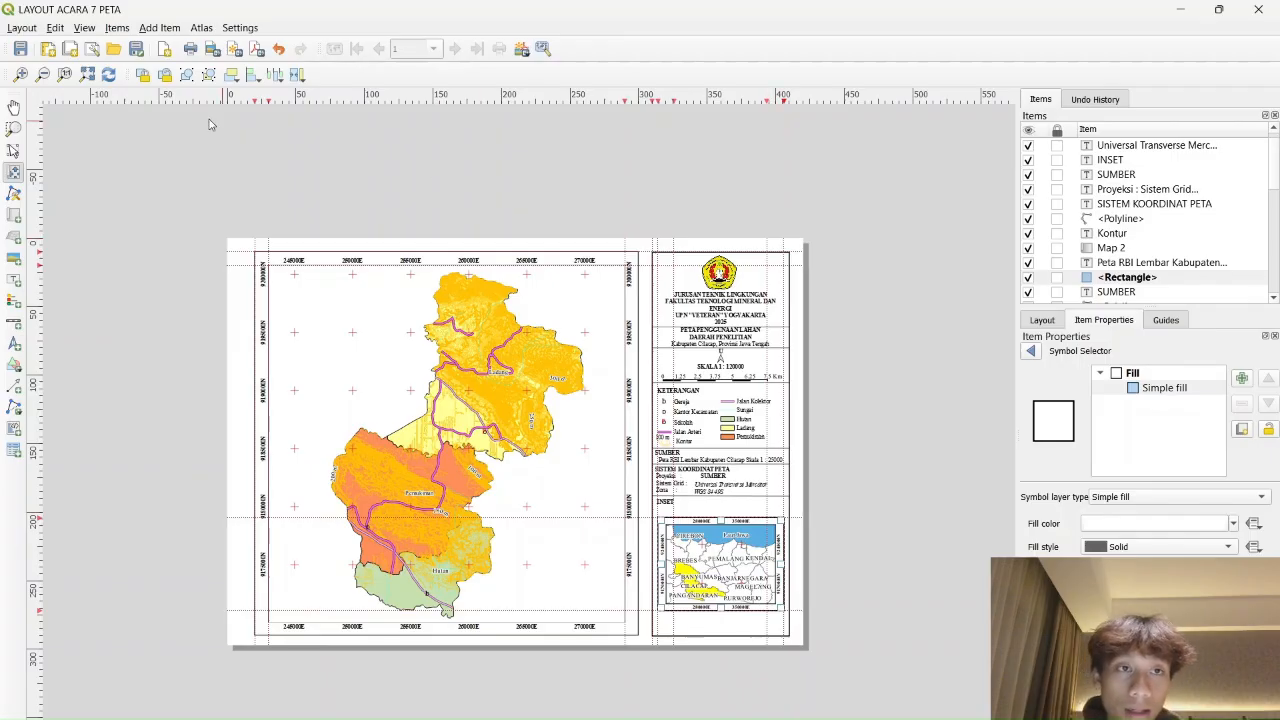
left_click(21, 27)
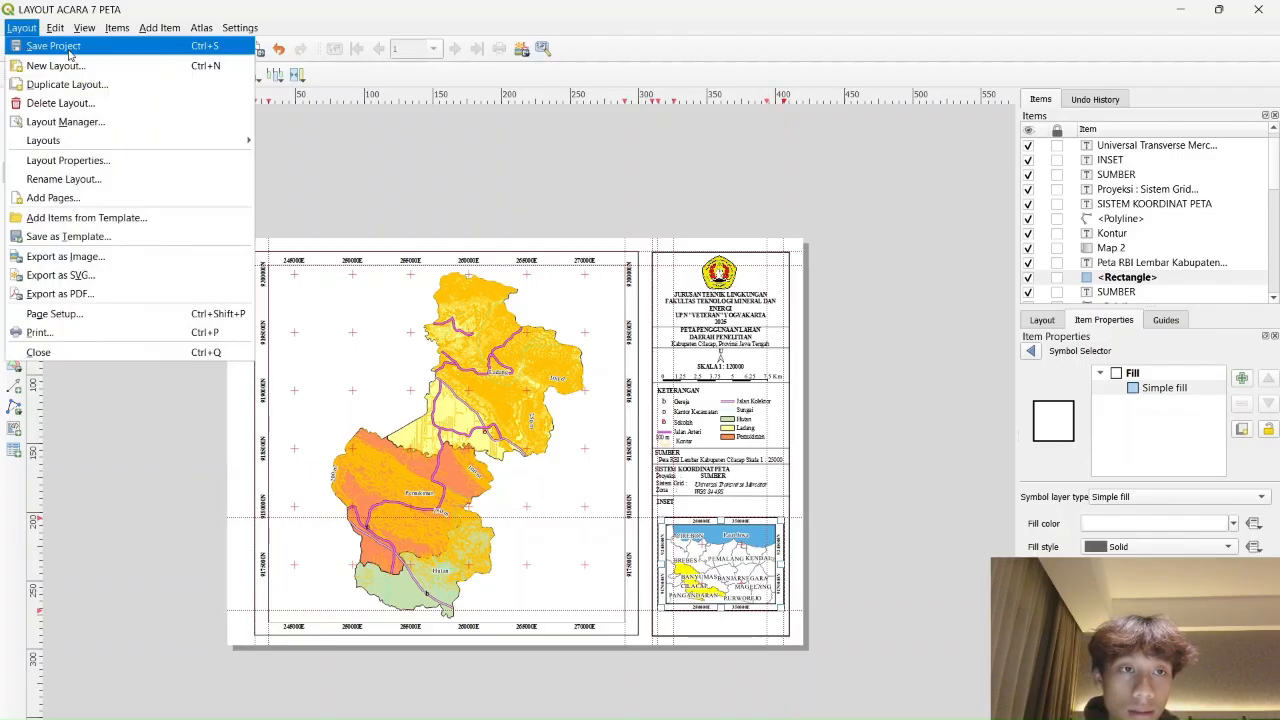
left_click(78, 48)
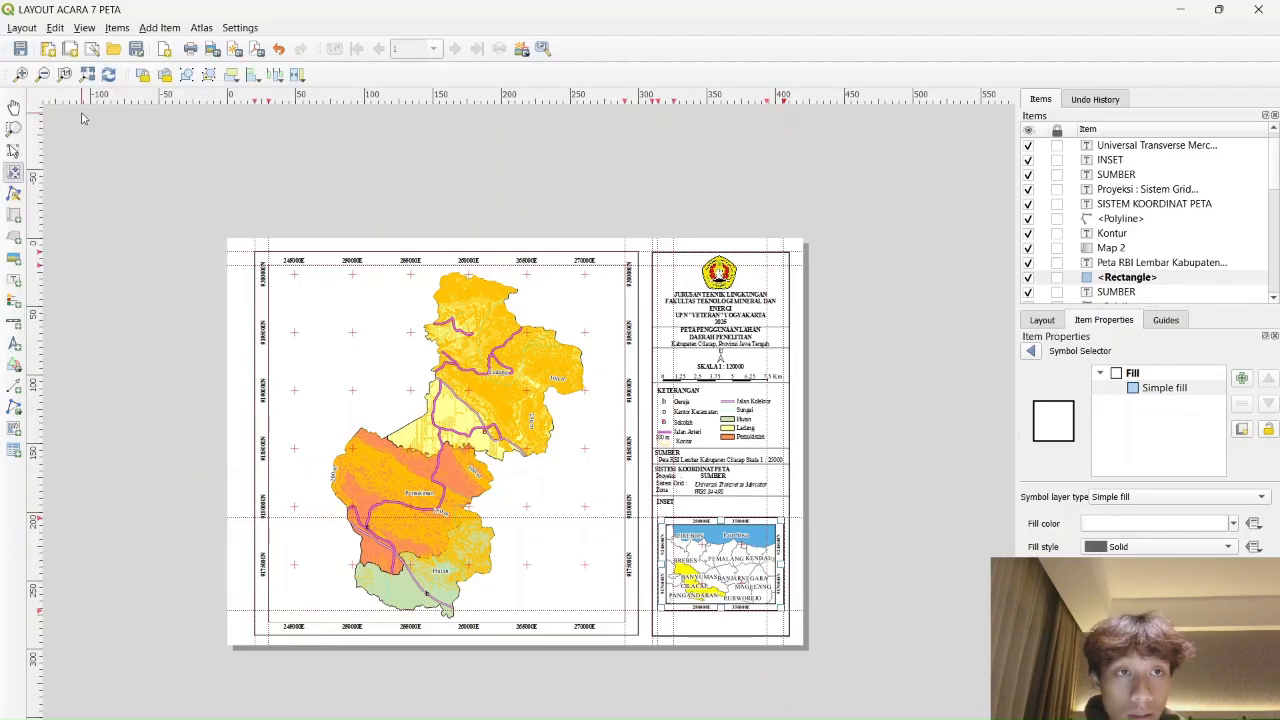
left_click(34, 27)
mouse_move(22, 30)
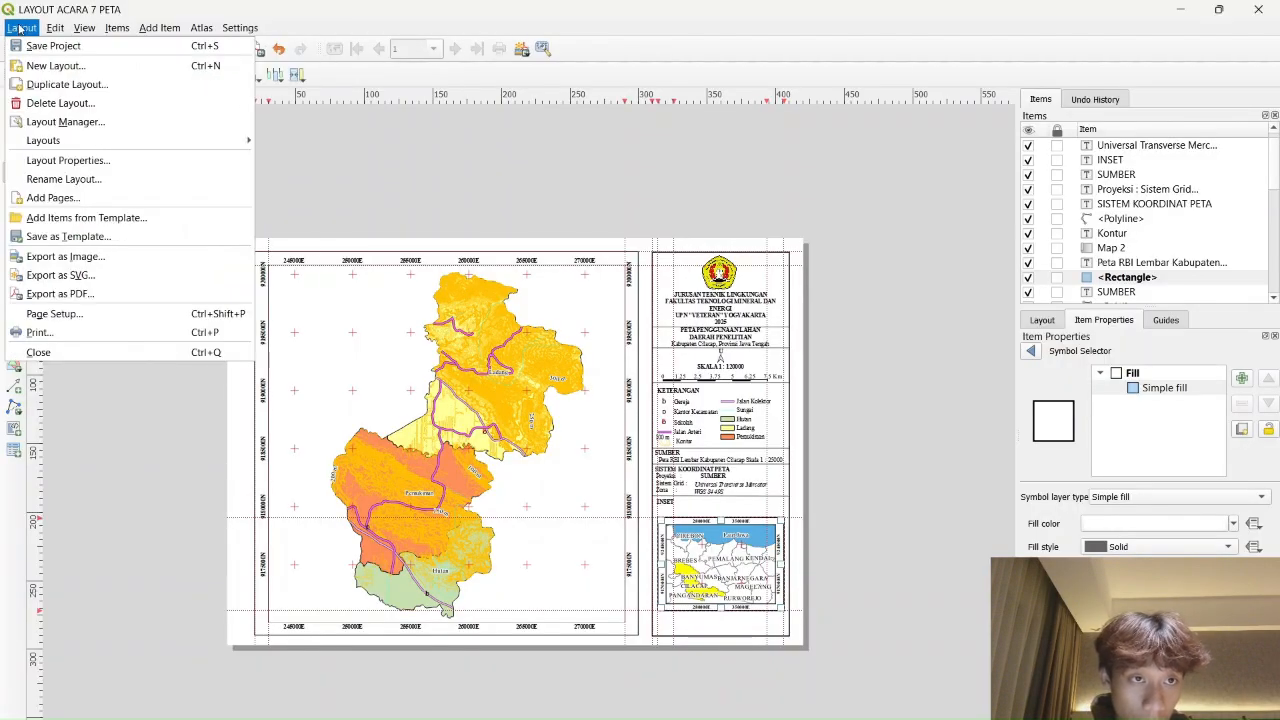
Start printing the layout and set the page orientation to Landscape
left_click(95, 331)
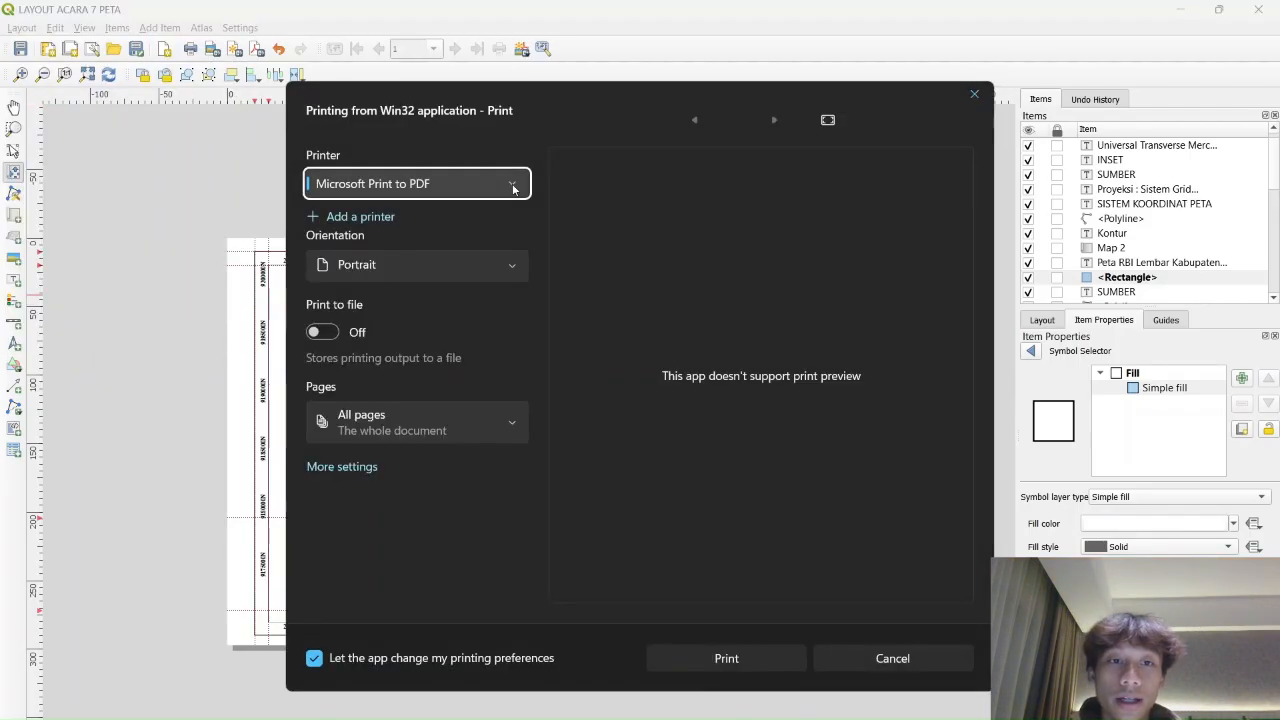
left_click(458, 264)
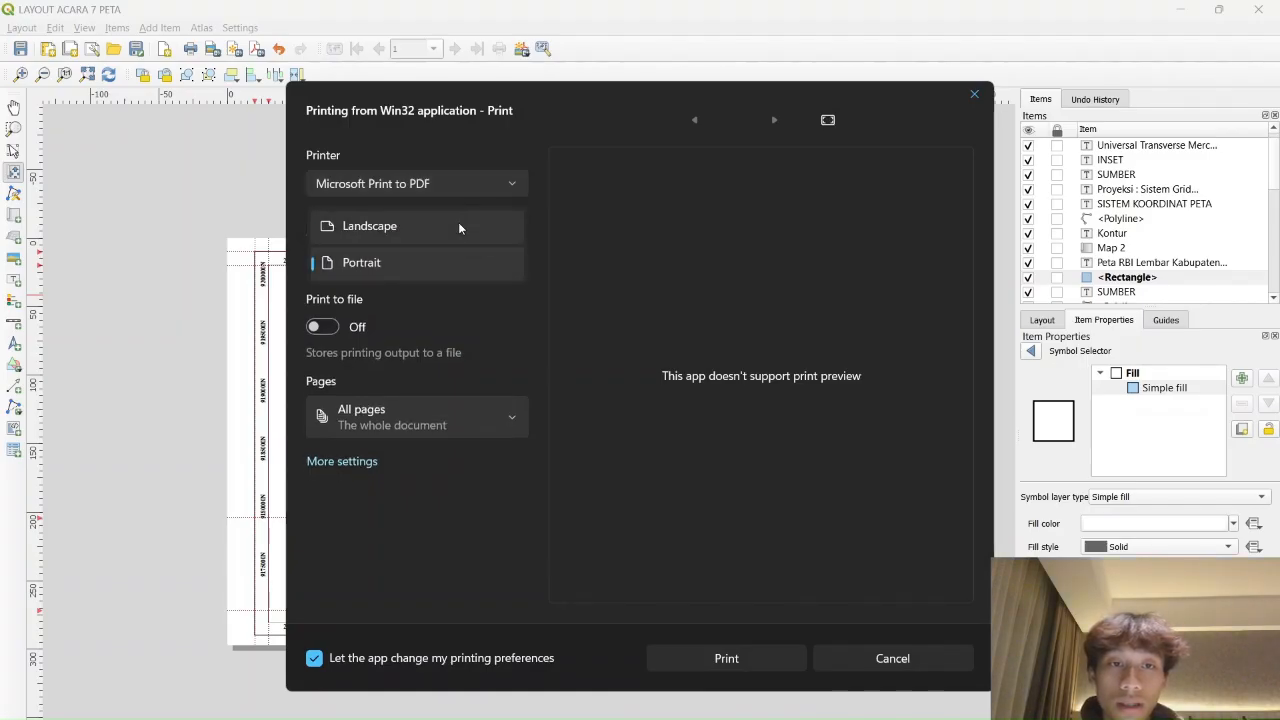
left_click(458, 224)
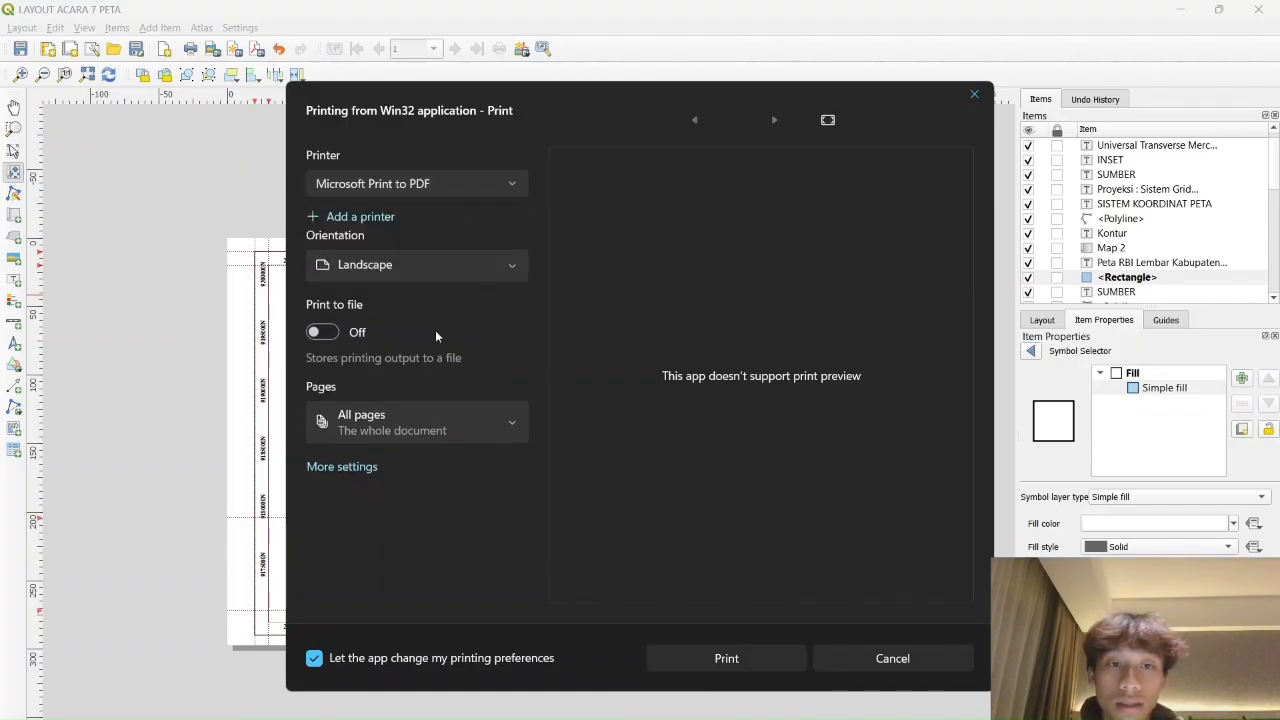
left_click(354, 468)
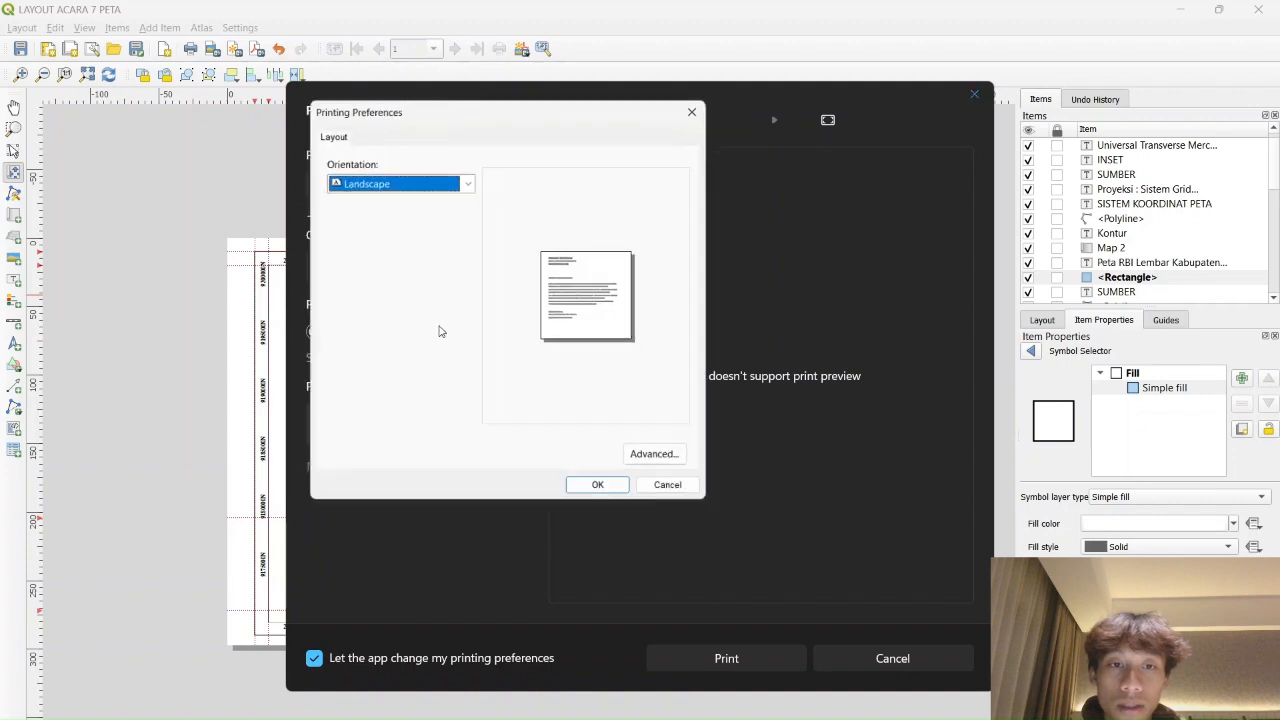
left_click(457, 186)
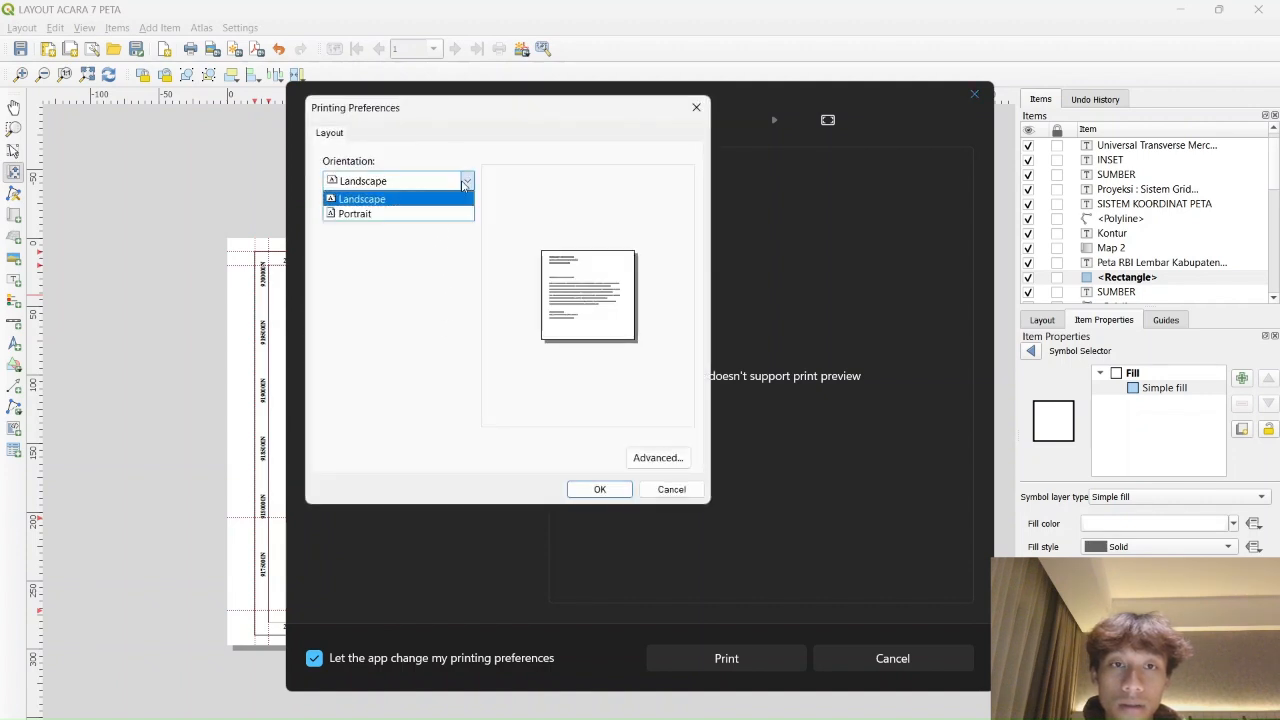
left_click(427, 214)
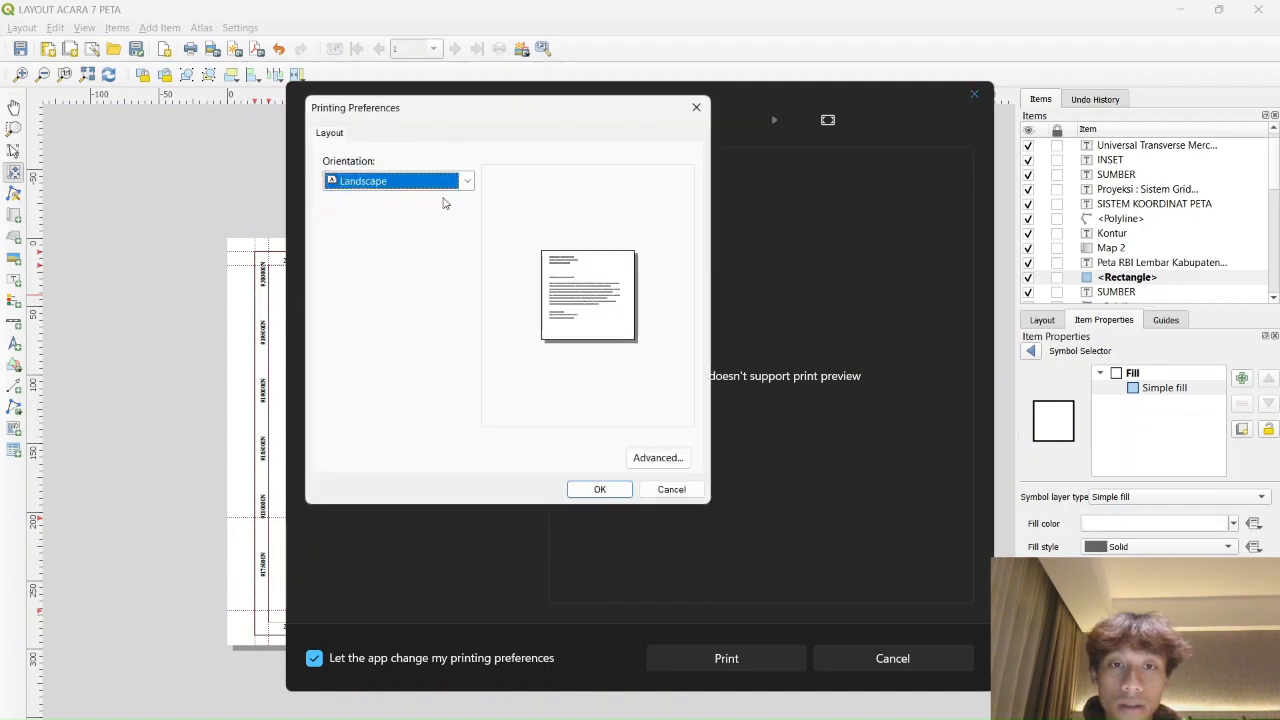
Set the PDF printer's paper size to A3 and confirm the preferences
left_click(657, 457)
left_click(575, 217)
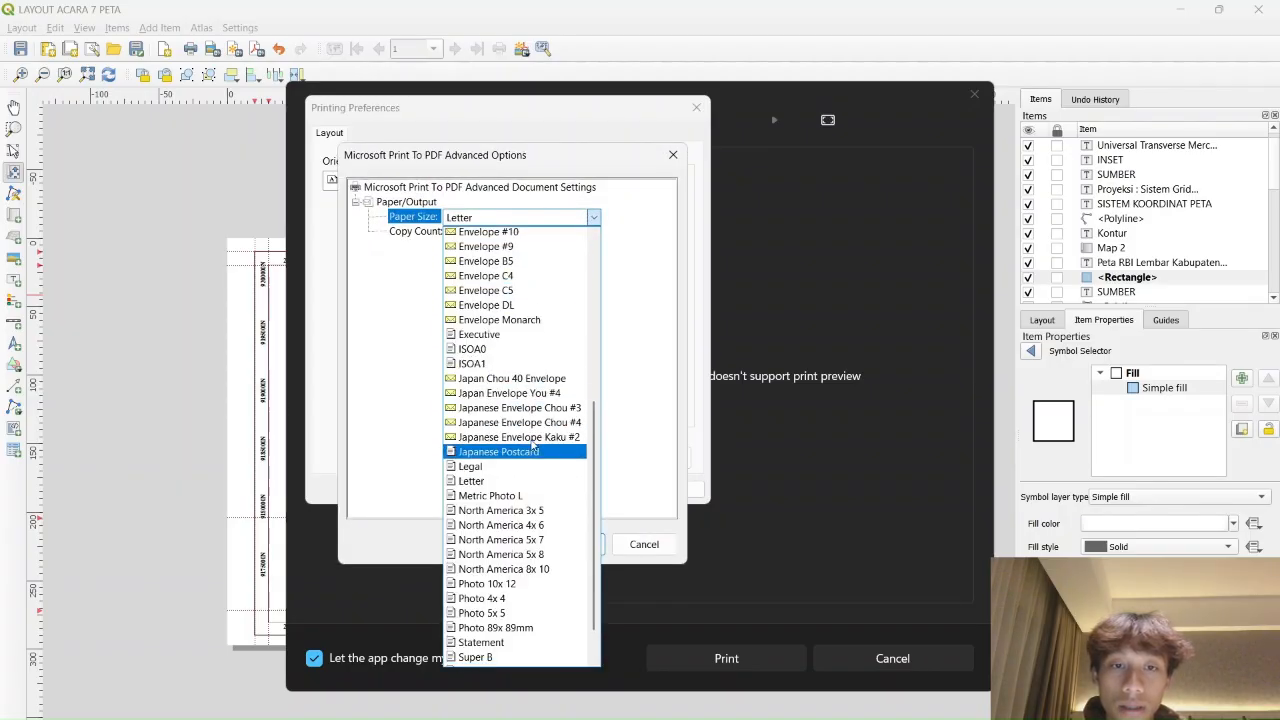
scroll(510, 449, "up", 8)
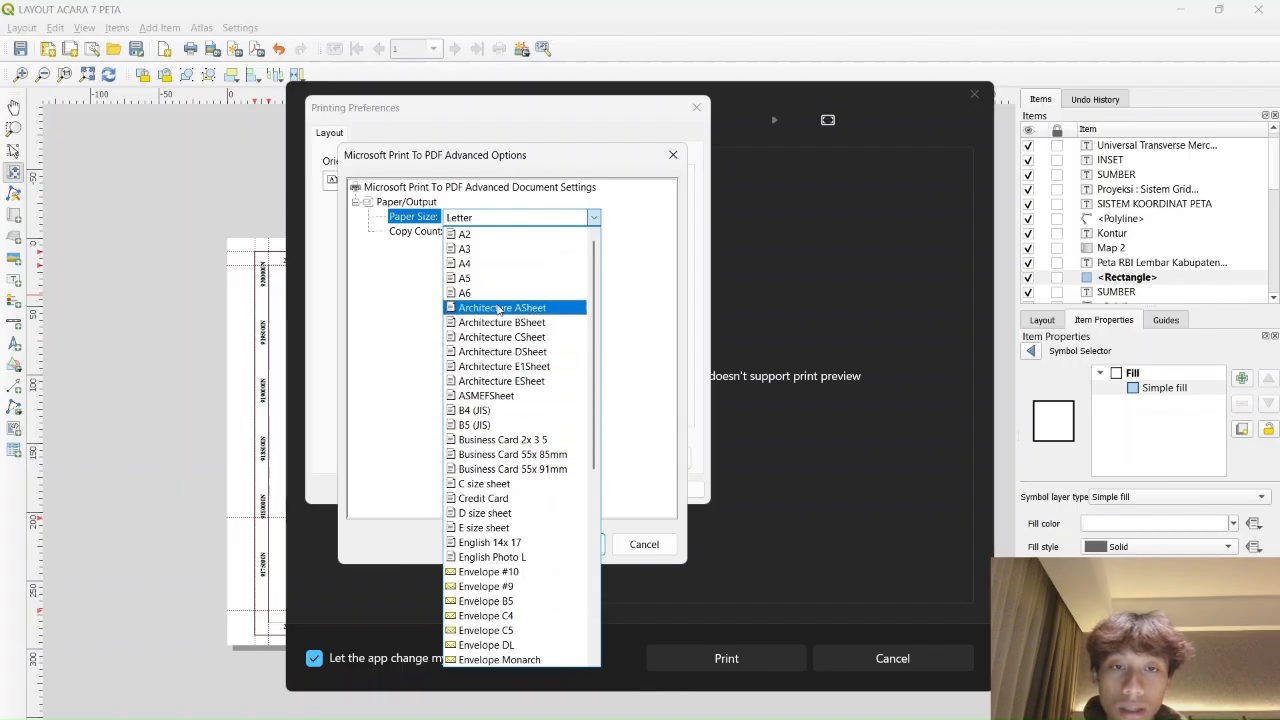
left_click(475, 248)
left_click(586, 548)
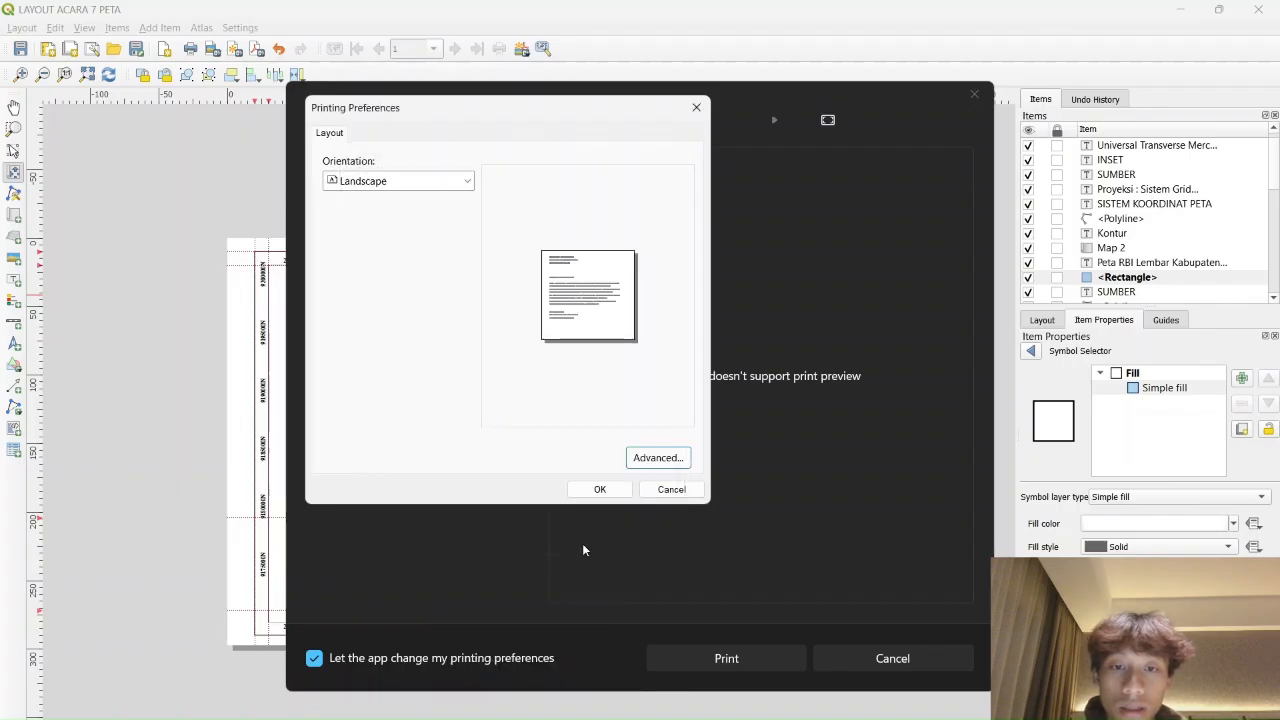
left_click(598, 490)
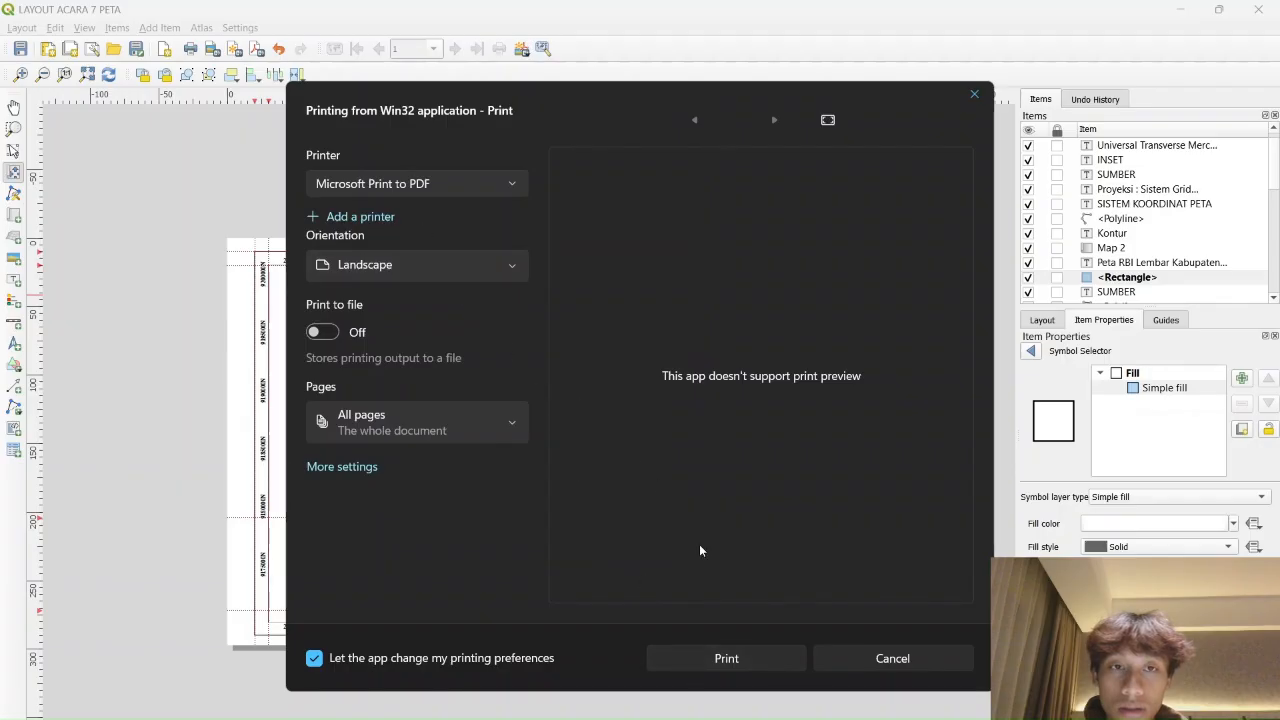
Print the layout to a PDF named 'LAYOUT PETA PENGGUNAAN LAHAN CILCCAP 2025'
left_click(757, 658)
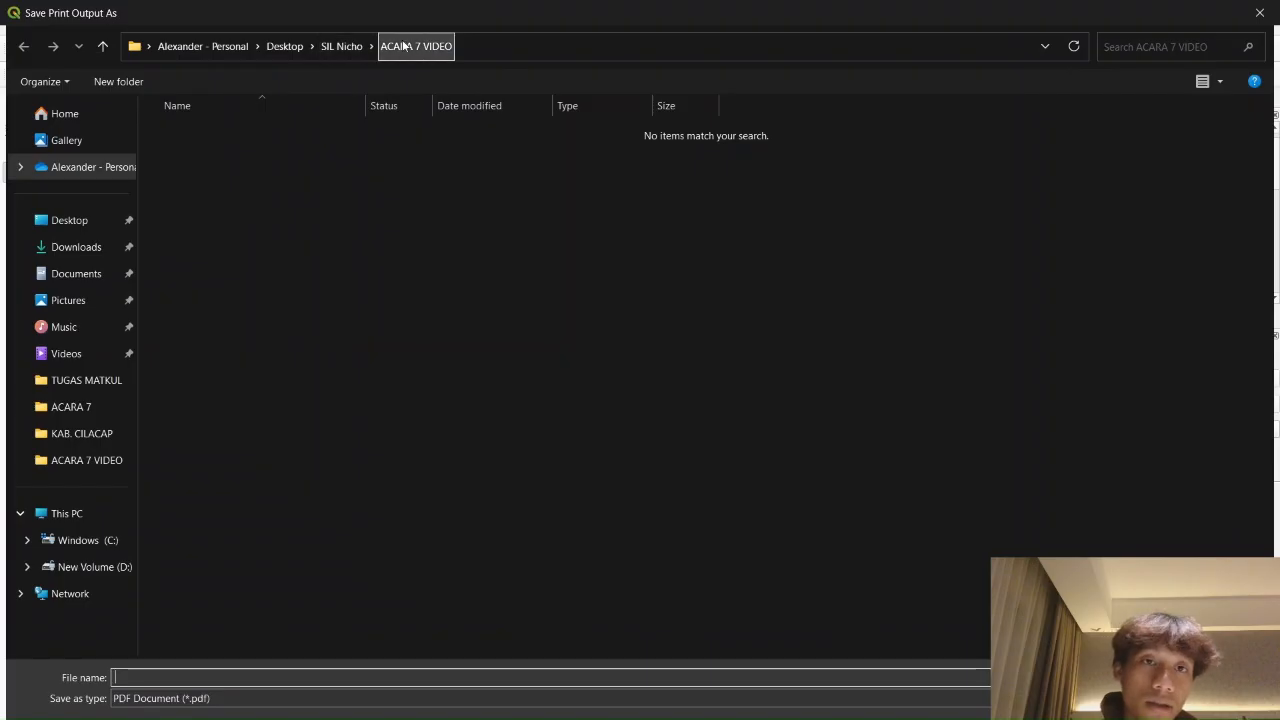
type("PETA ")
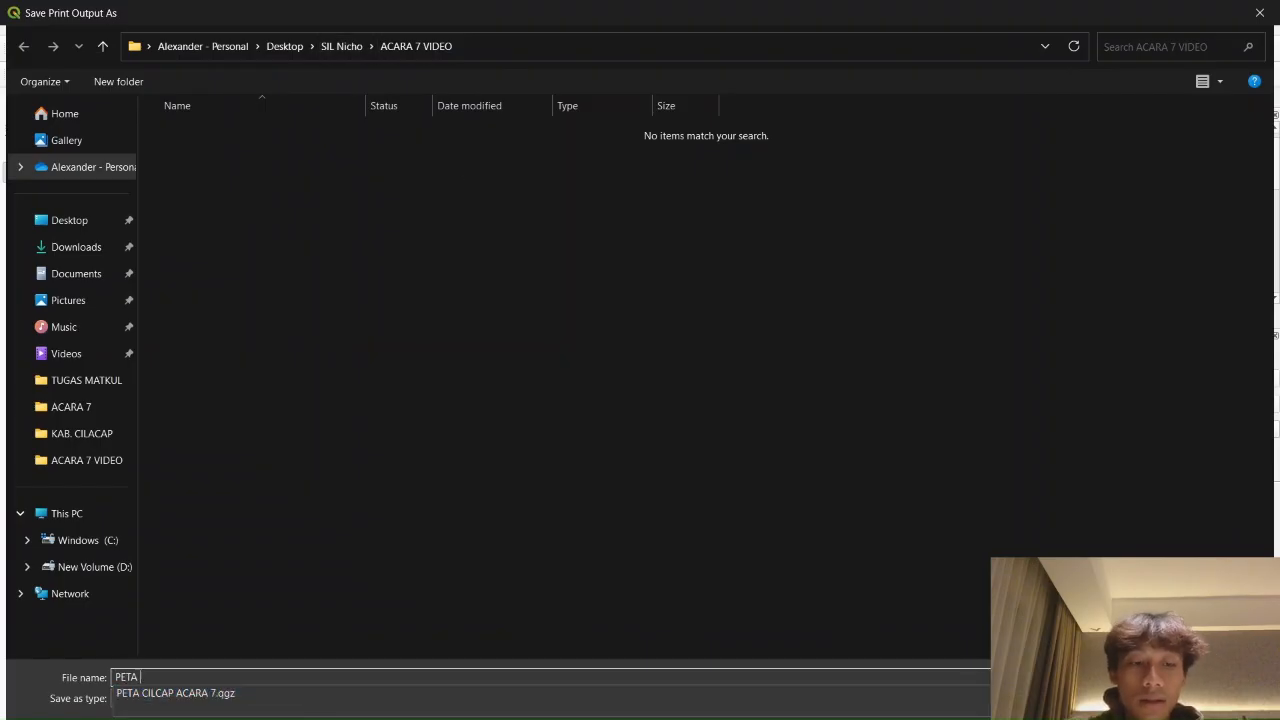
type("LAY")
key("ctrl+a")
type("LA")
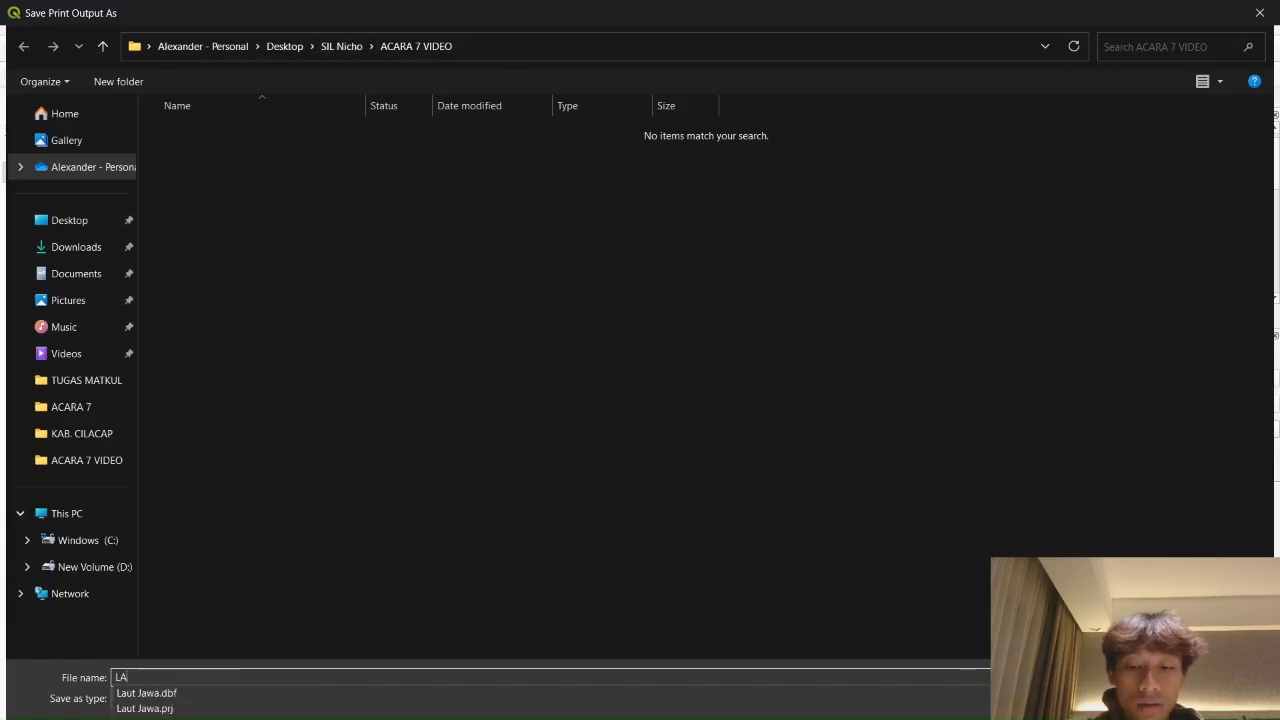
type("YOUT PETA")
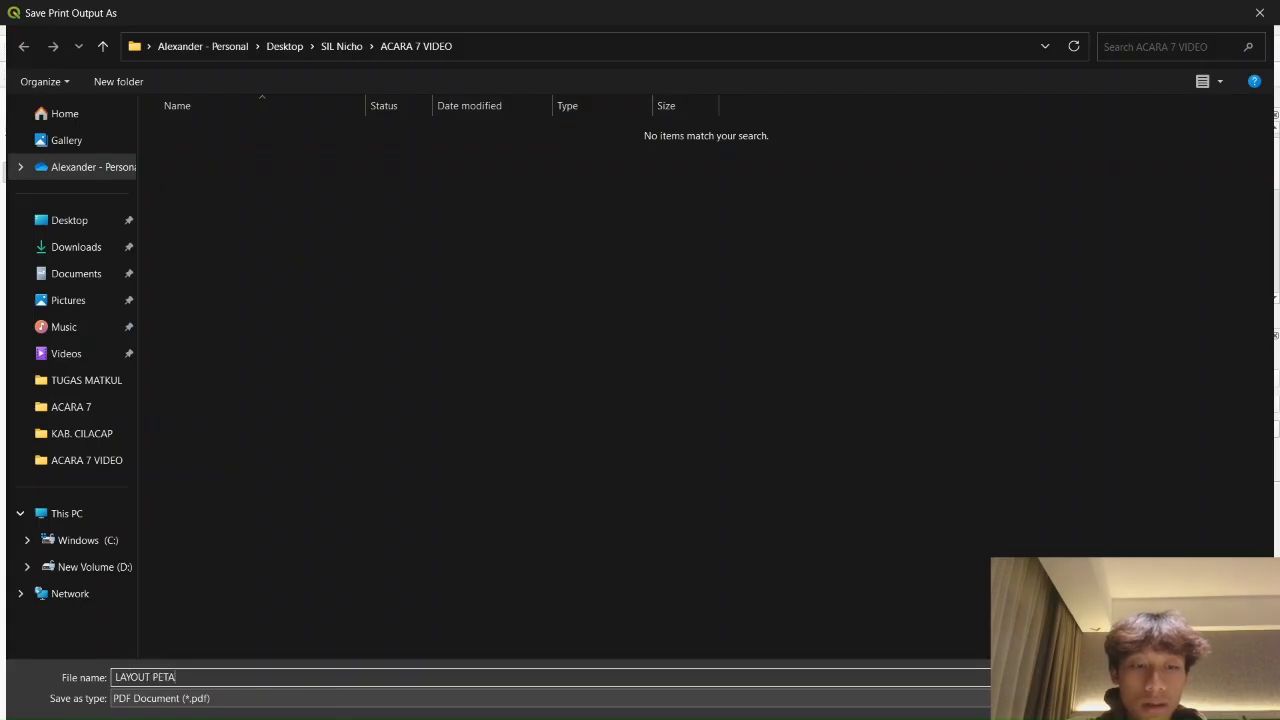
type(" PENGGUNAAN LAHAN")
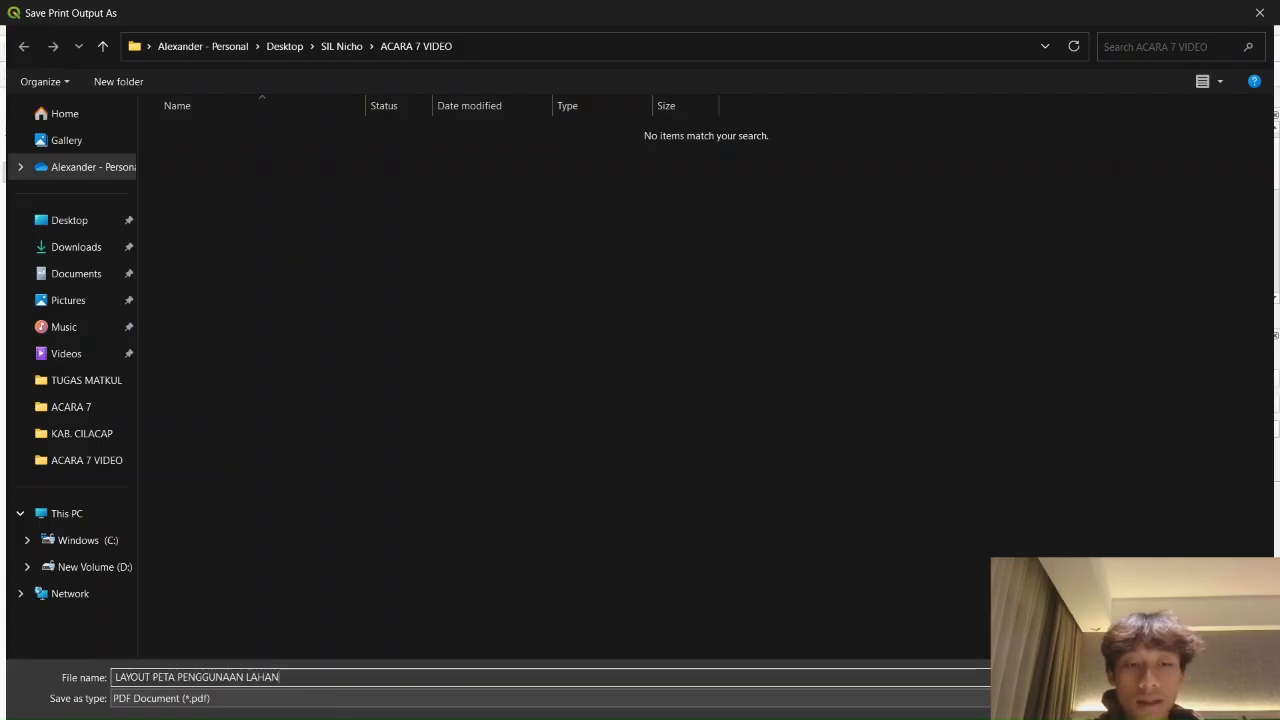
type(" CILCCAP 2025")
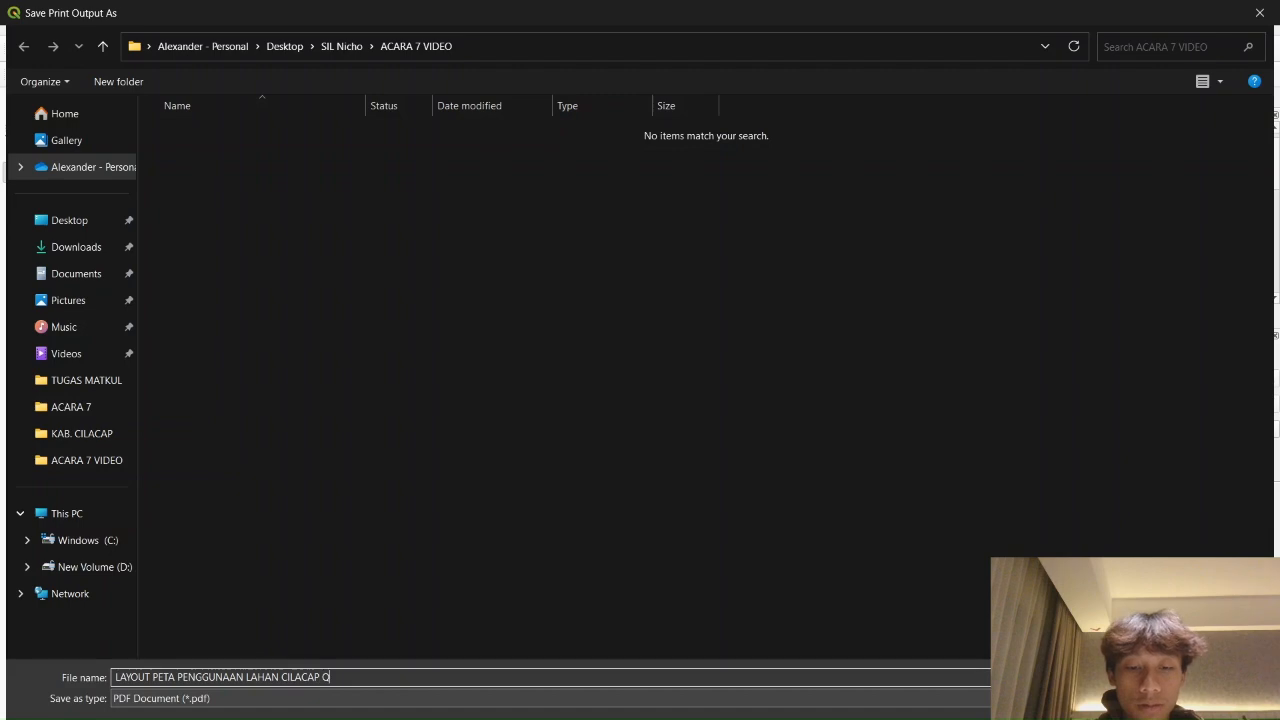
key("Return")
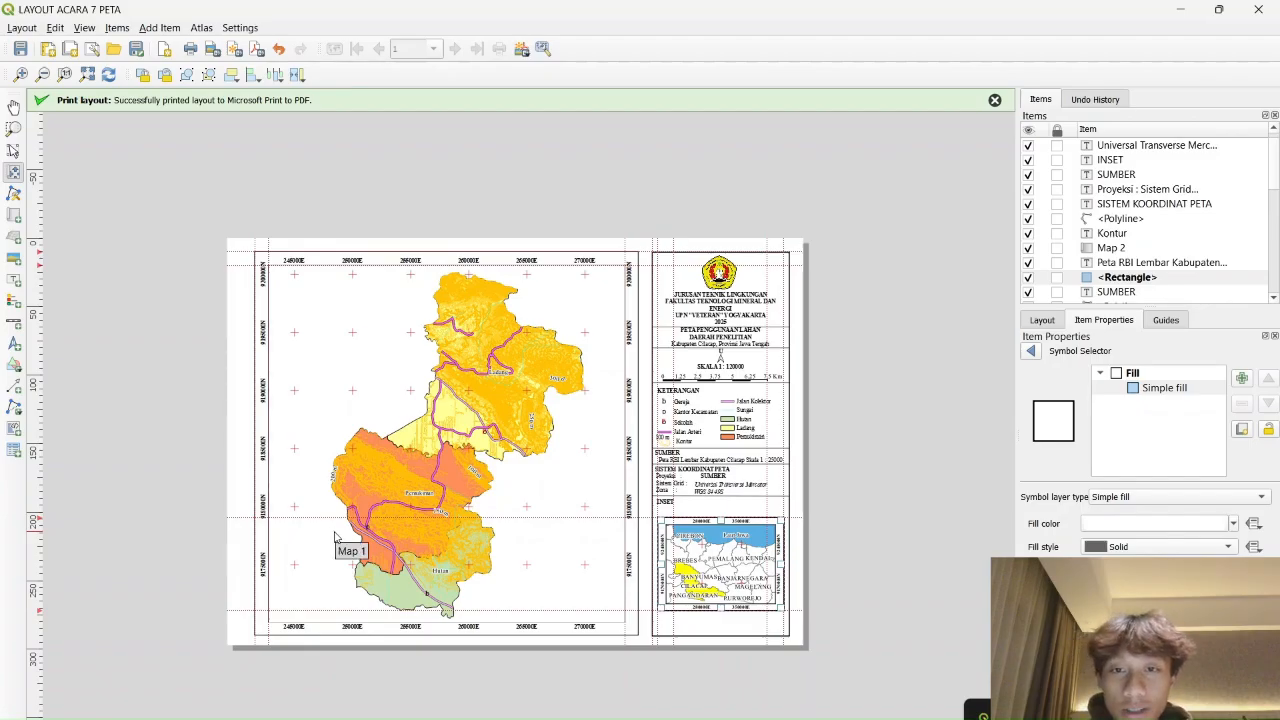
Minimize the main QGIS window and switch to OBS Studio
key("alt+Tab")
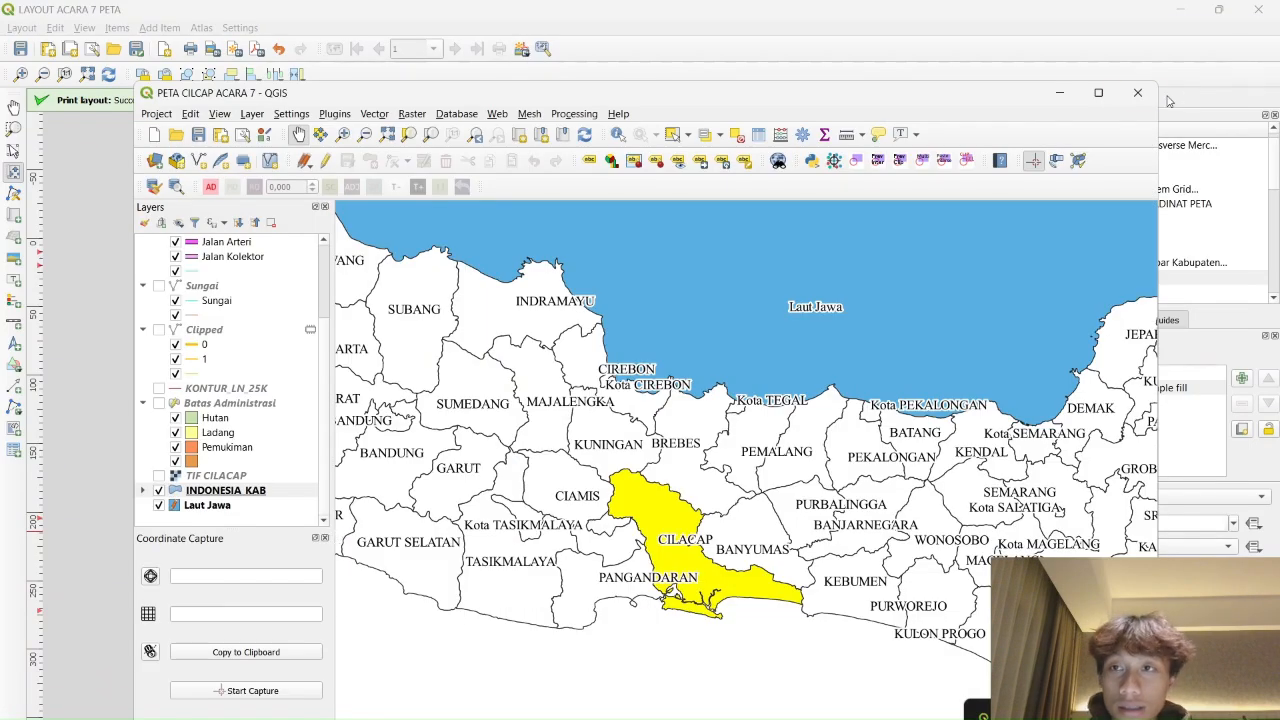
left_click(1059, 92)
key("alt+Tab")
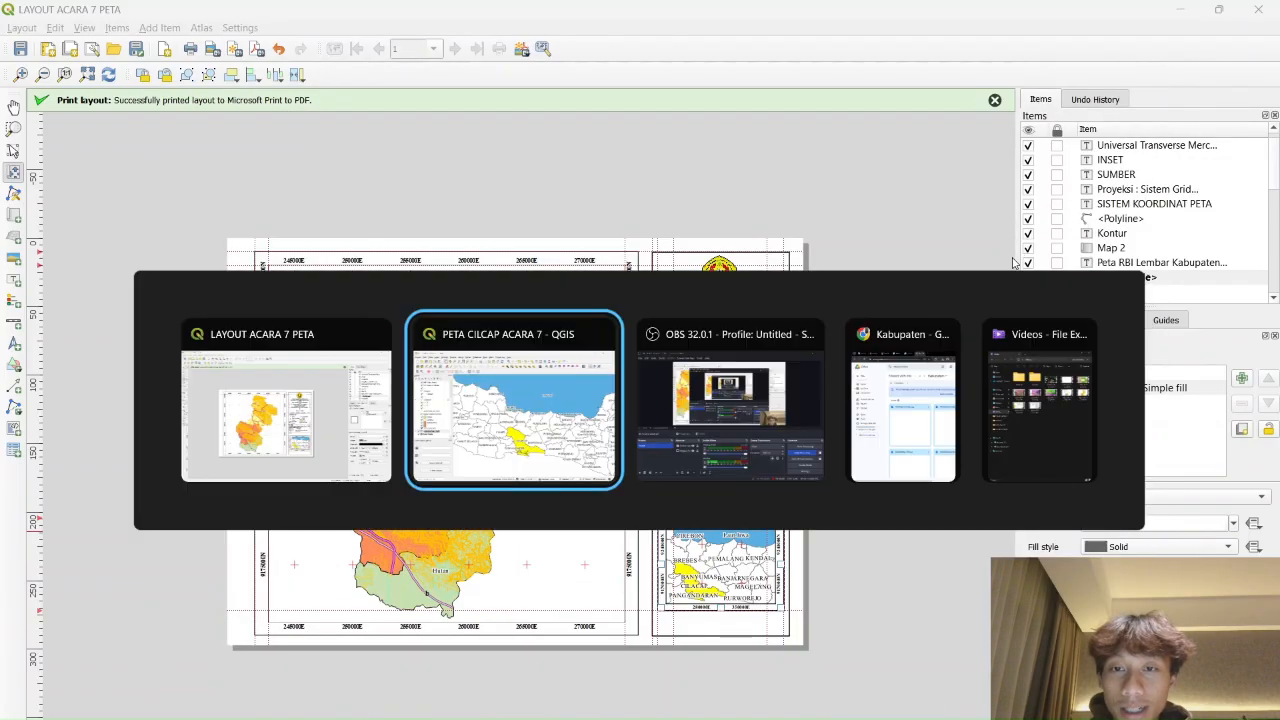
key("Tab")
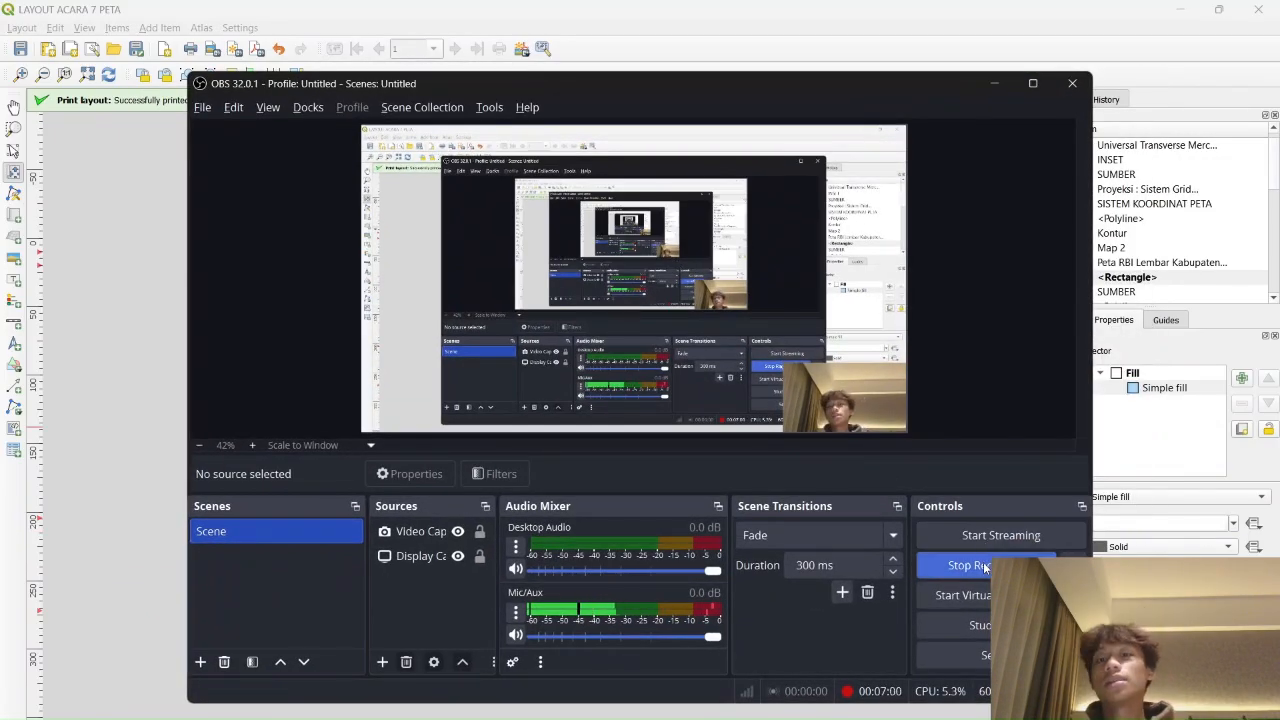